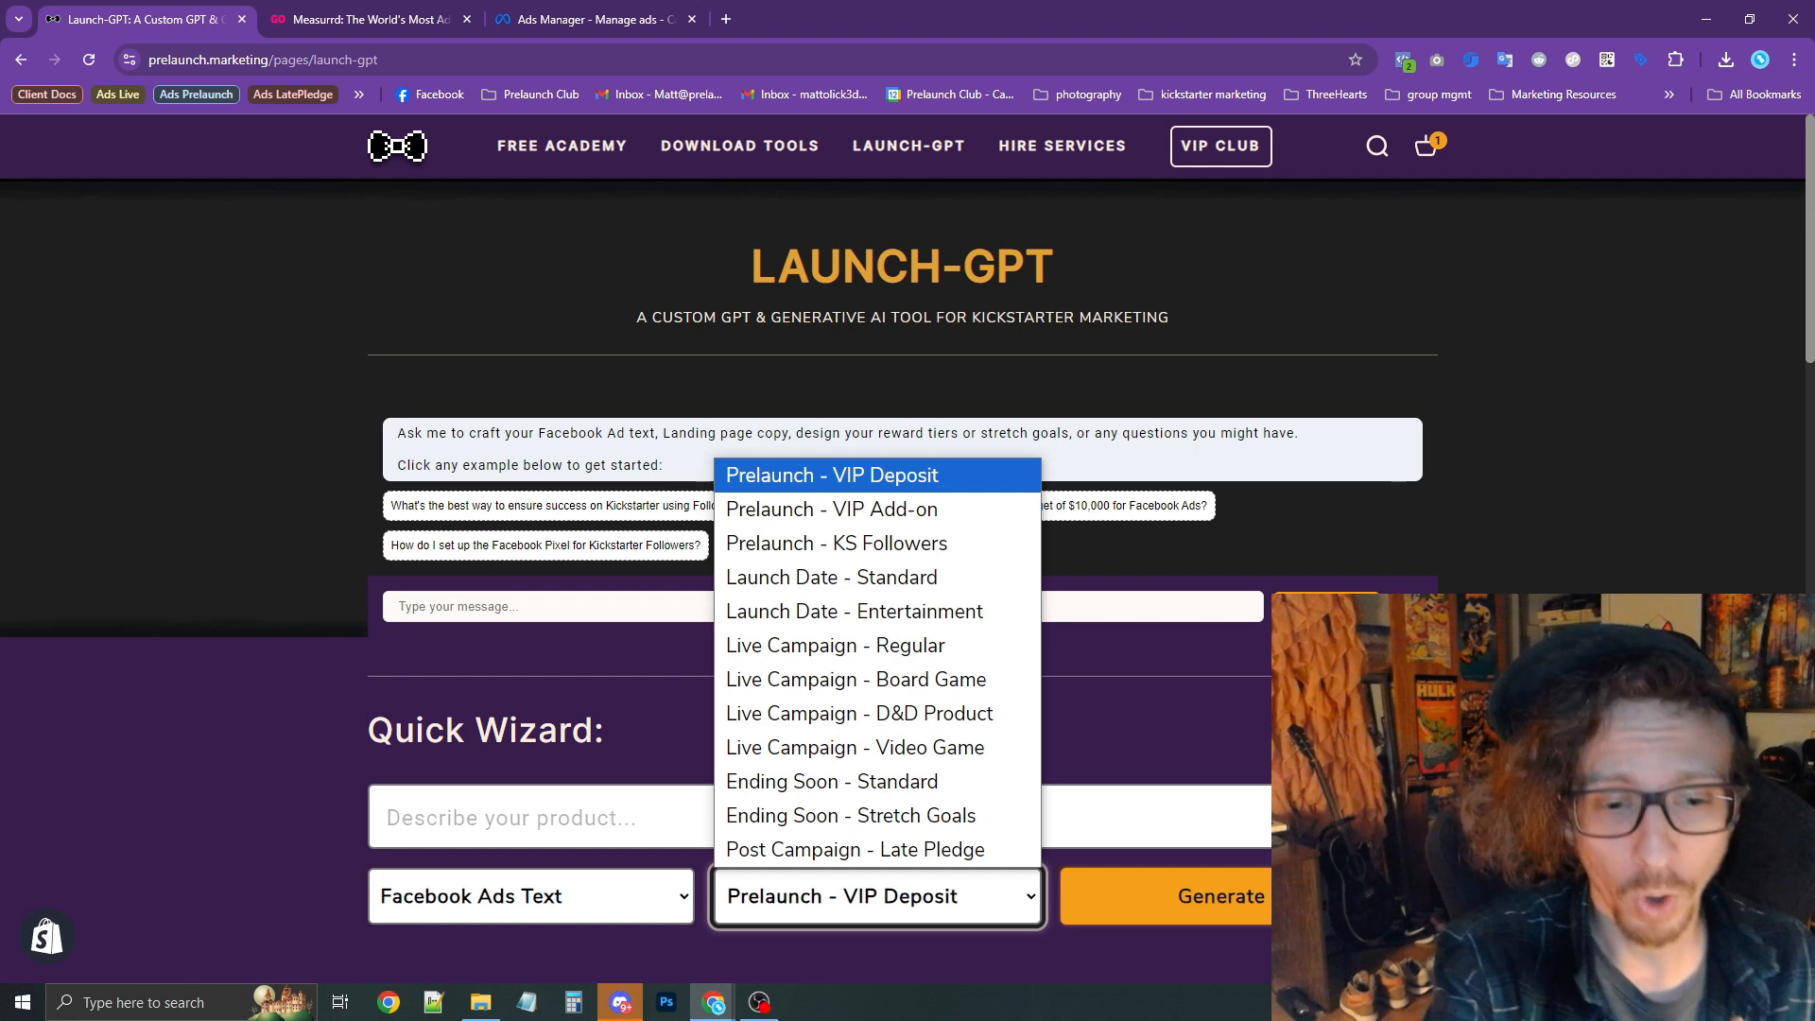
Choose the Live Campaign - Regular template for the Facebook Ads Text in the Quick Wizard.
key(Escape)
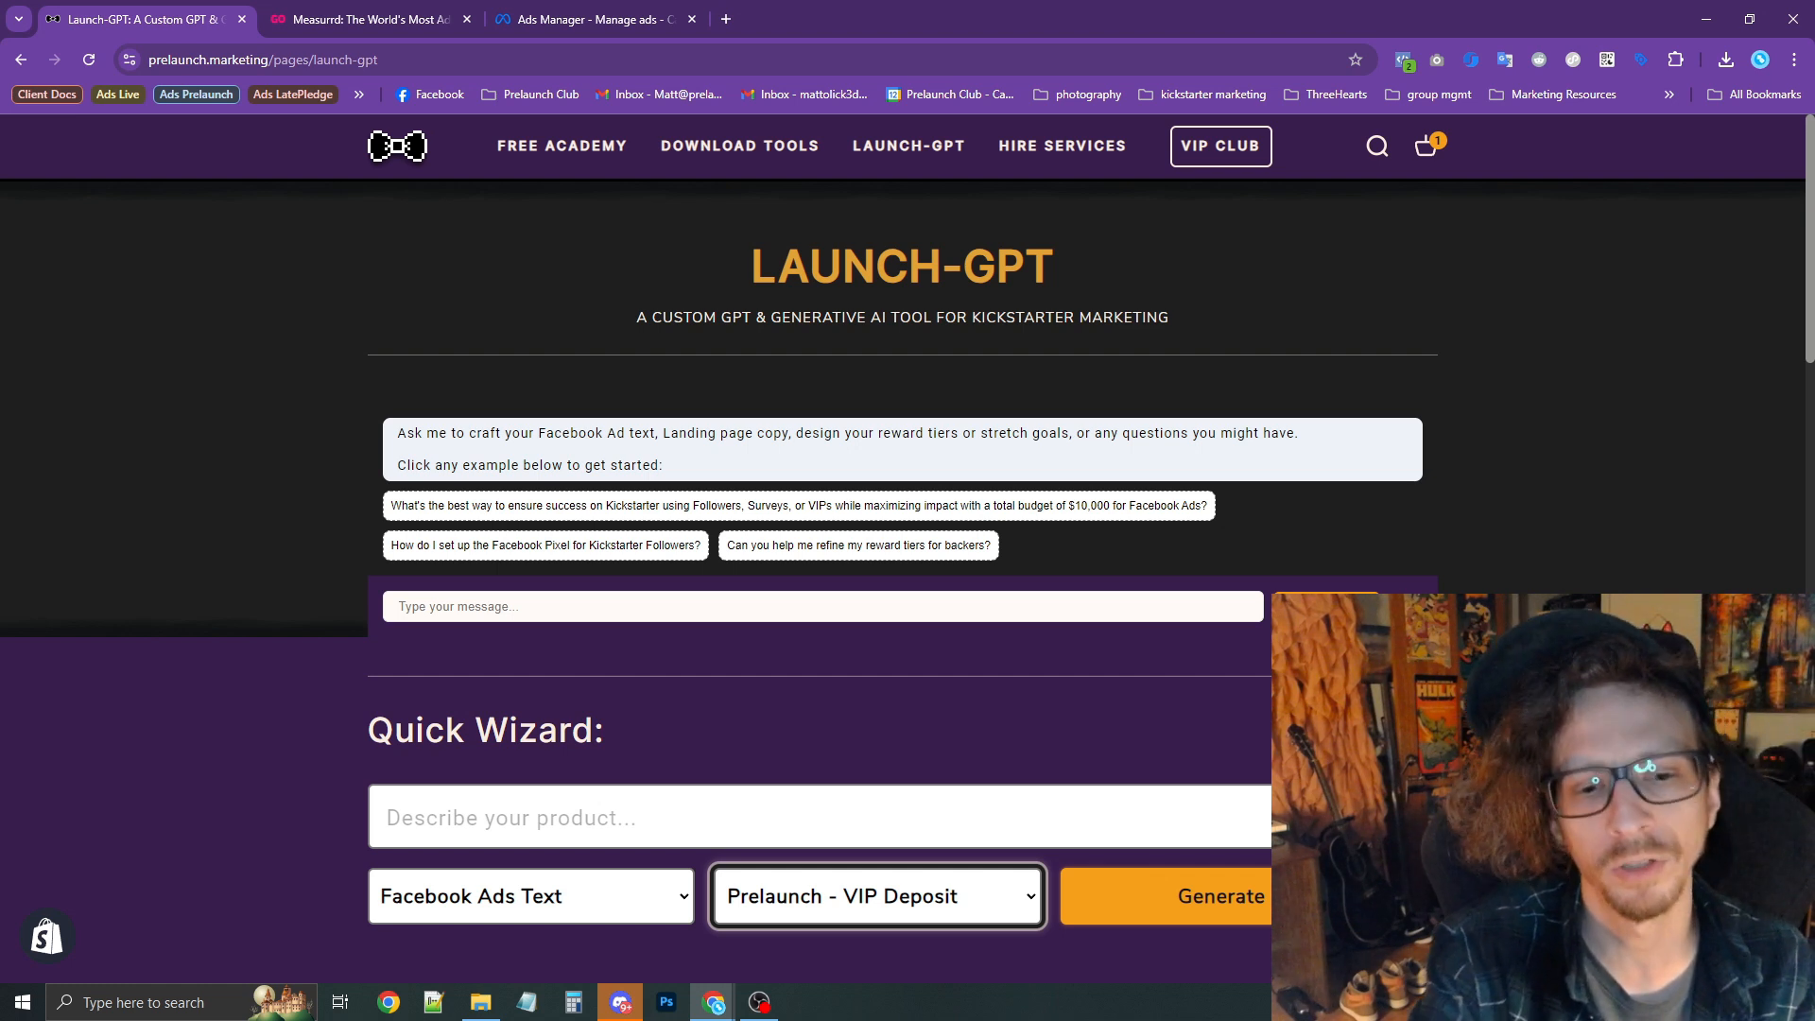
click(912, 896)
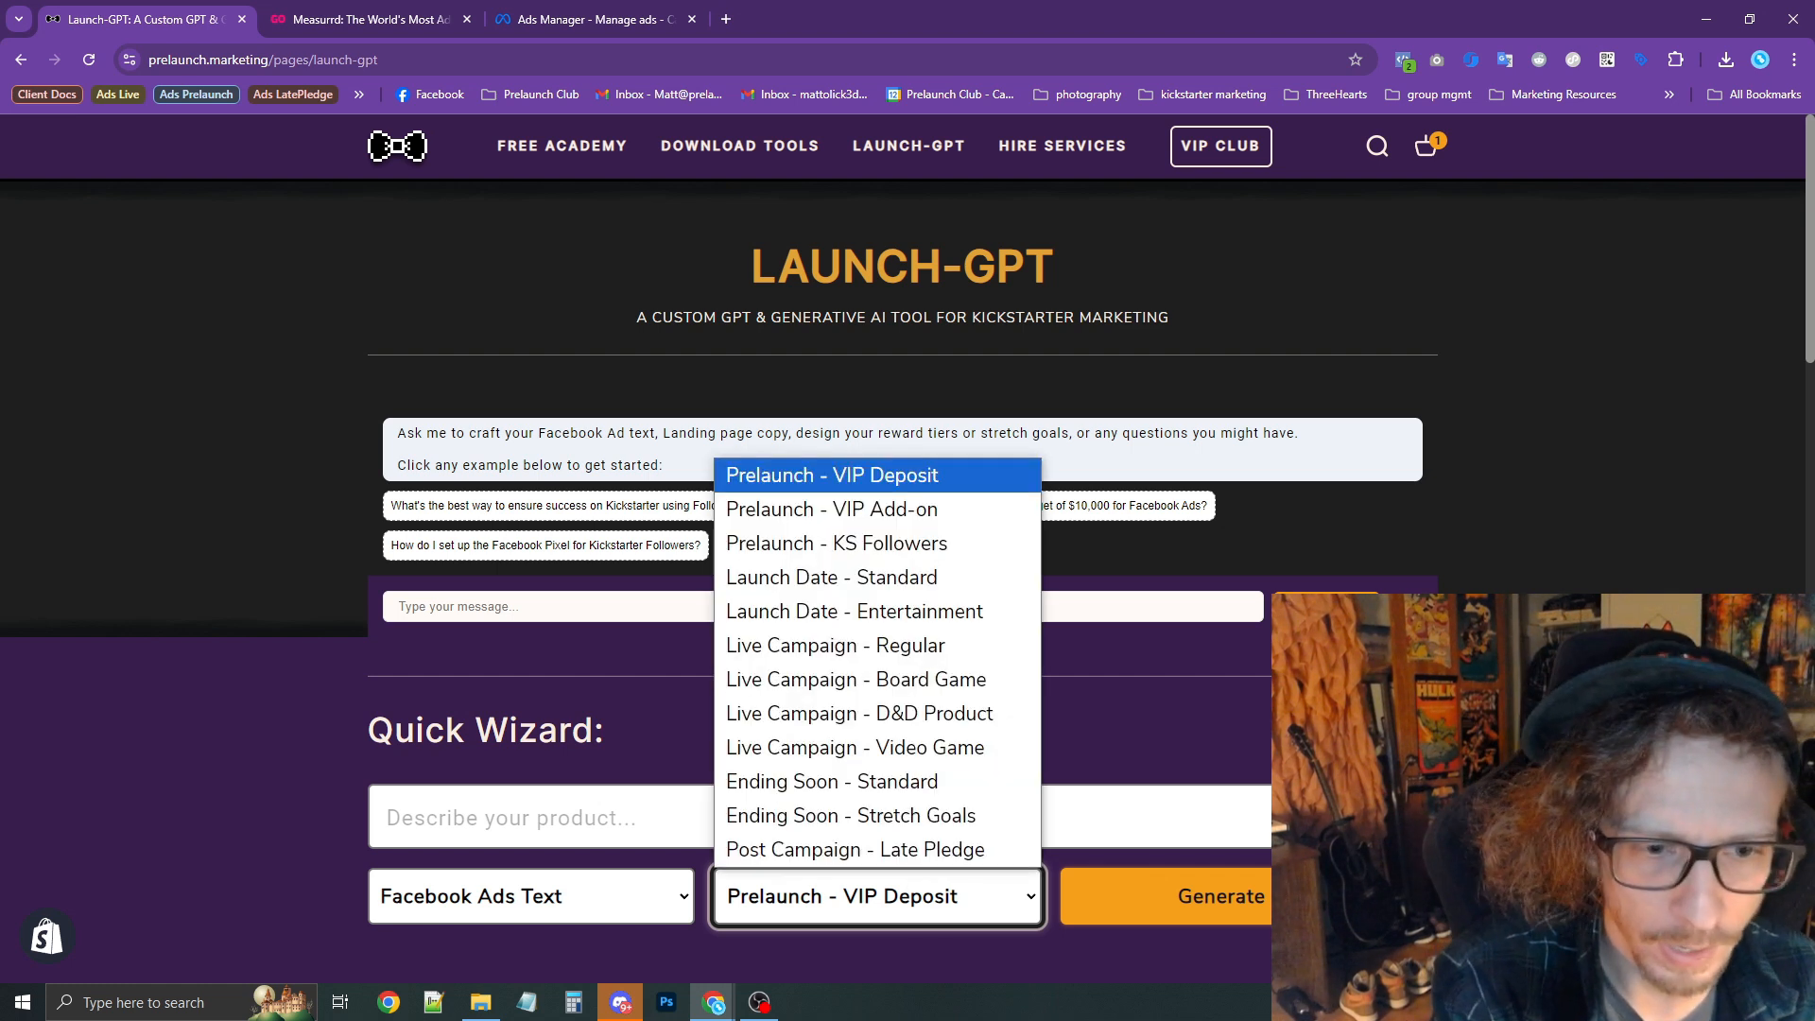
click(945, 645)
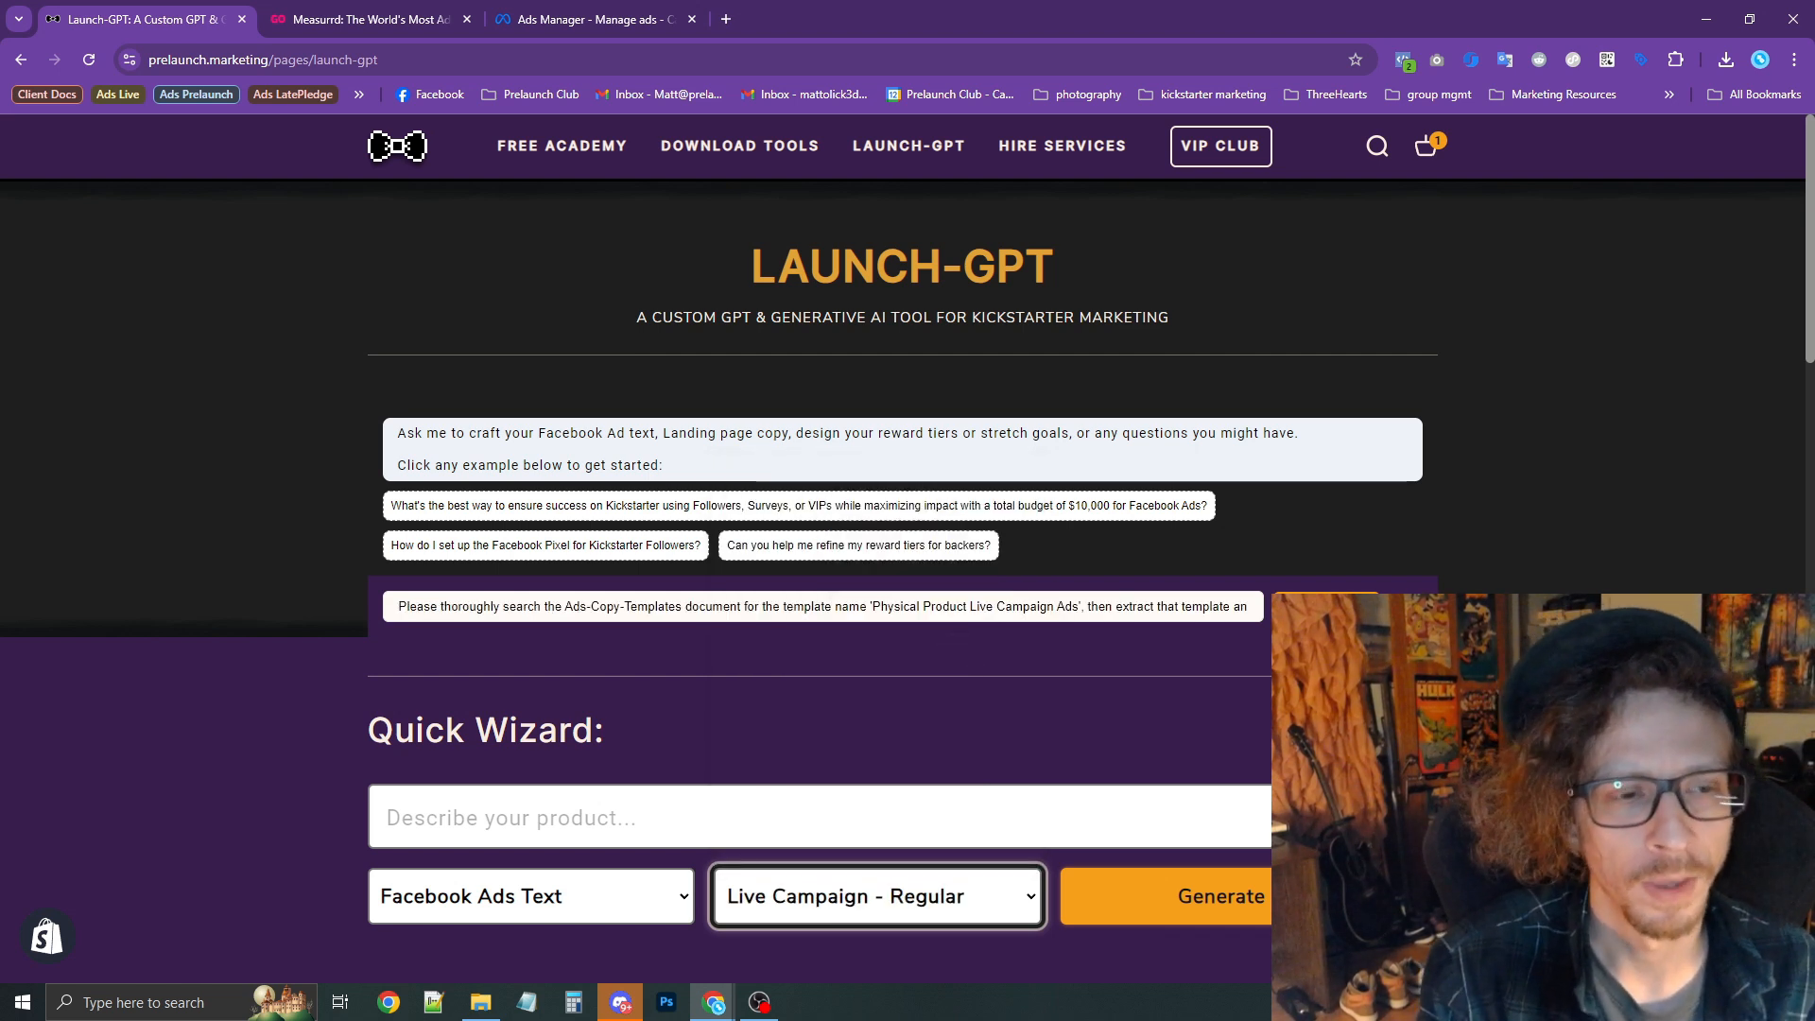
Copy the highlighted campaign description from the Measurrd Indiegogo page.
click(368, 19)
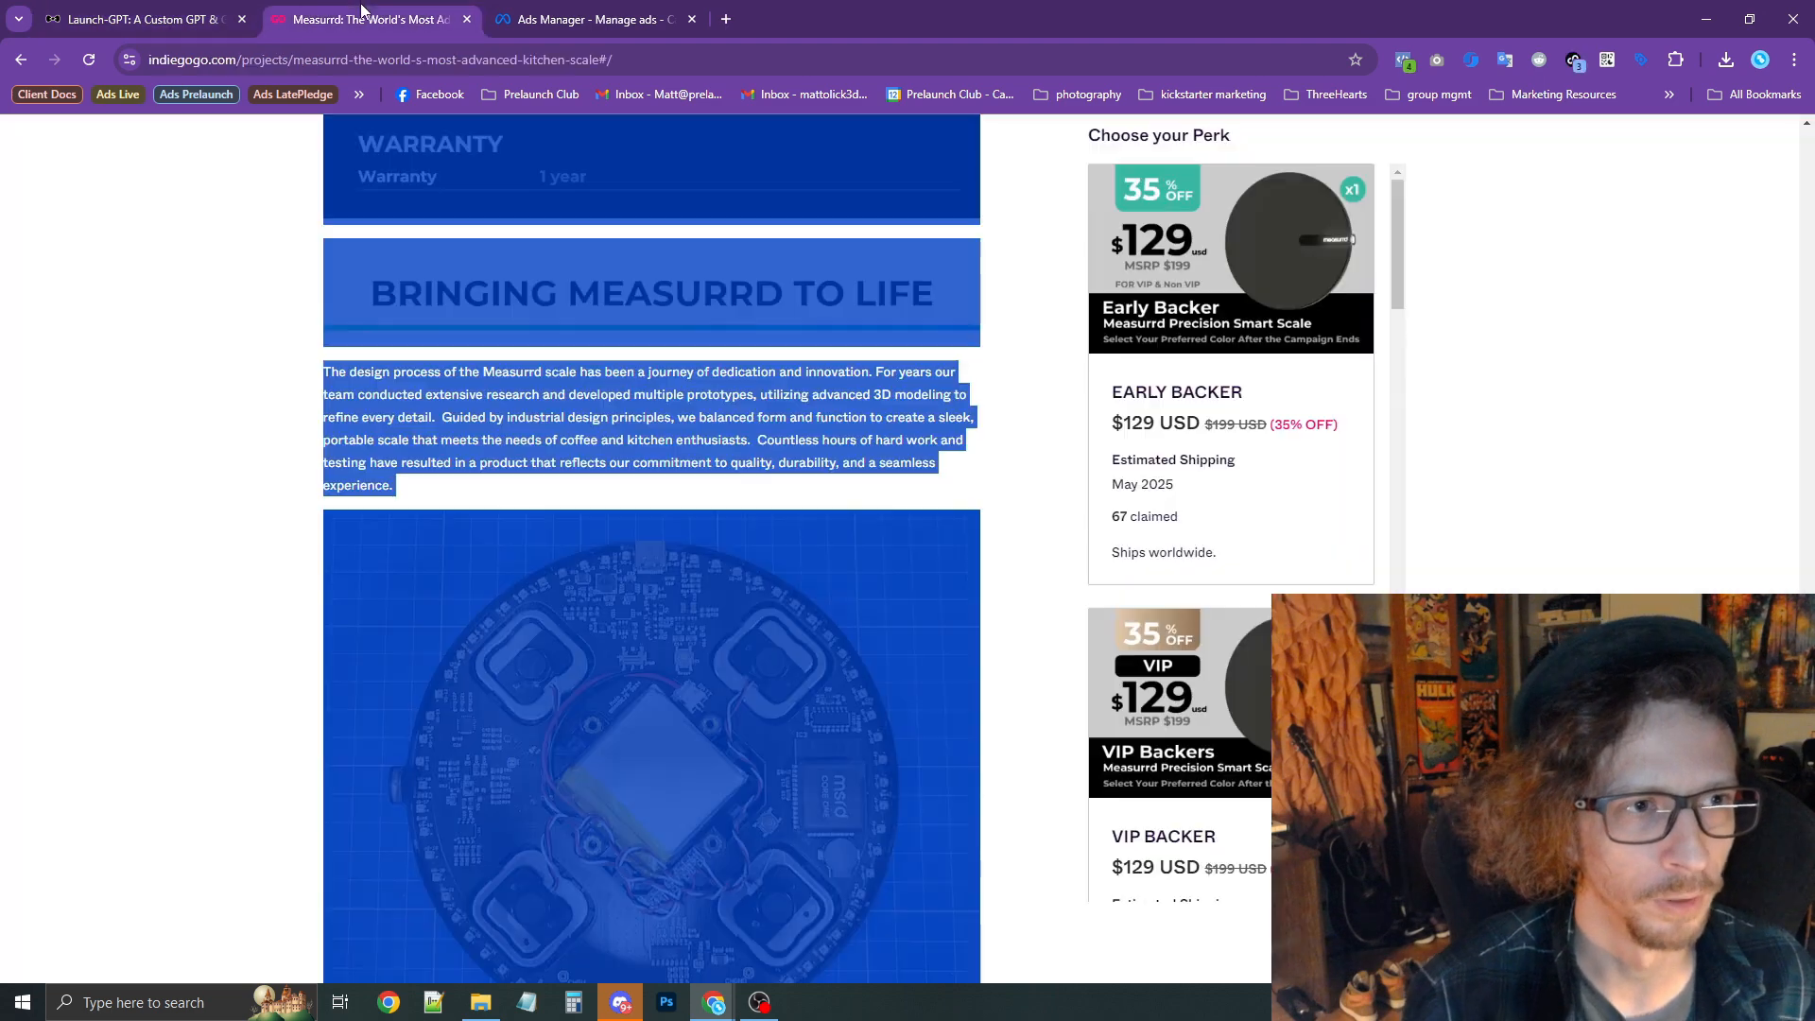
right_click(728, 673)
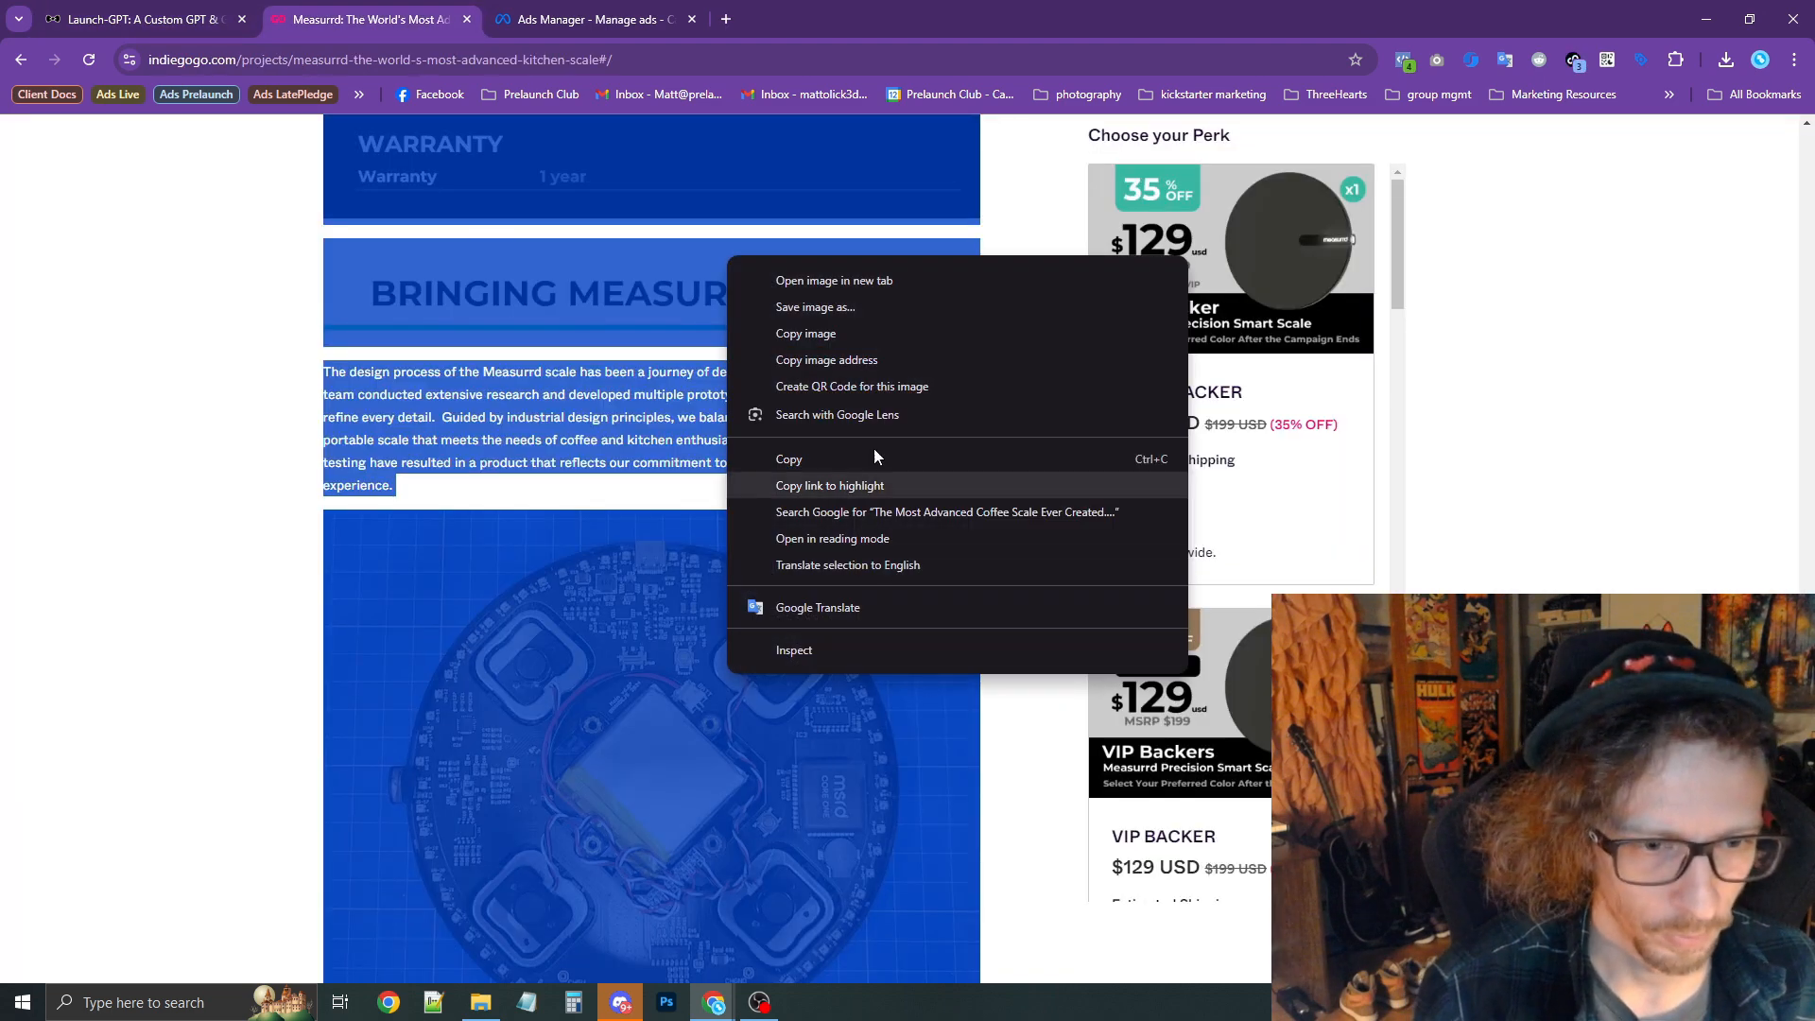
click(796, 461)
scroll(596, 479, up, 10)
scroll(574, 479, up, 15)
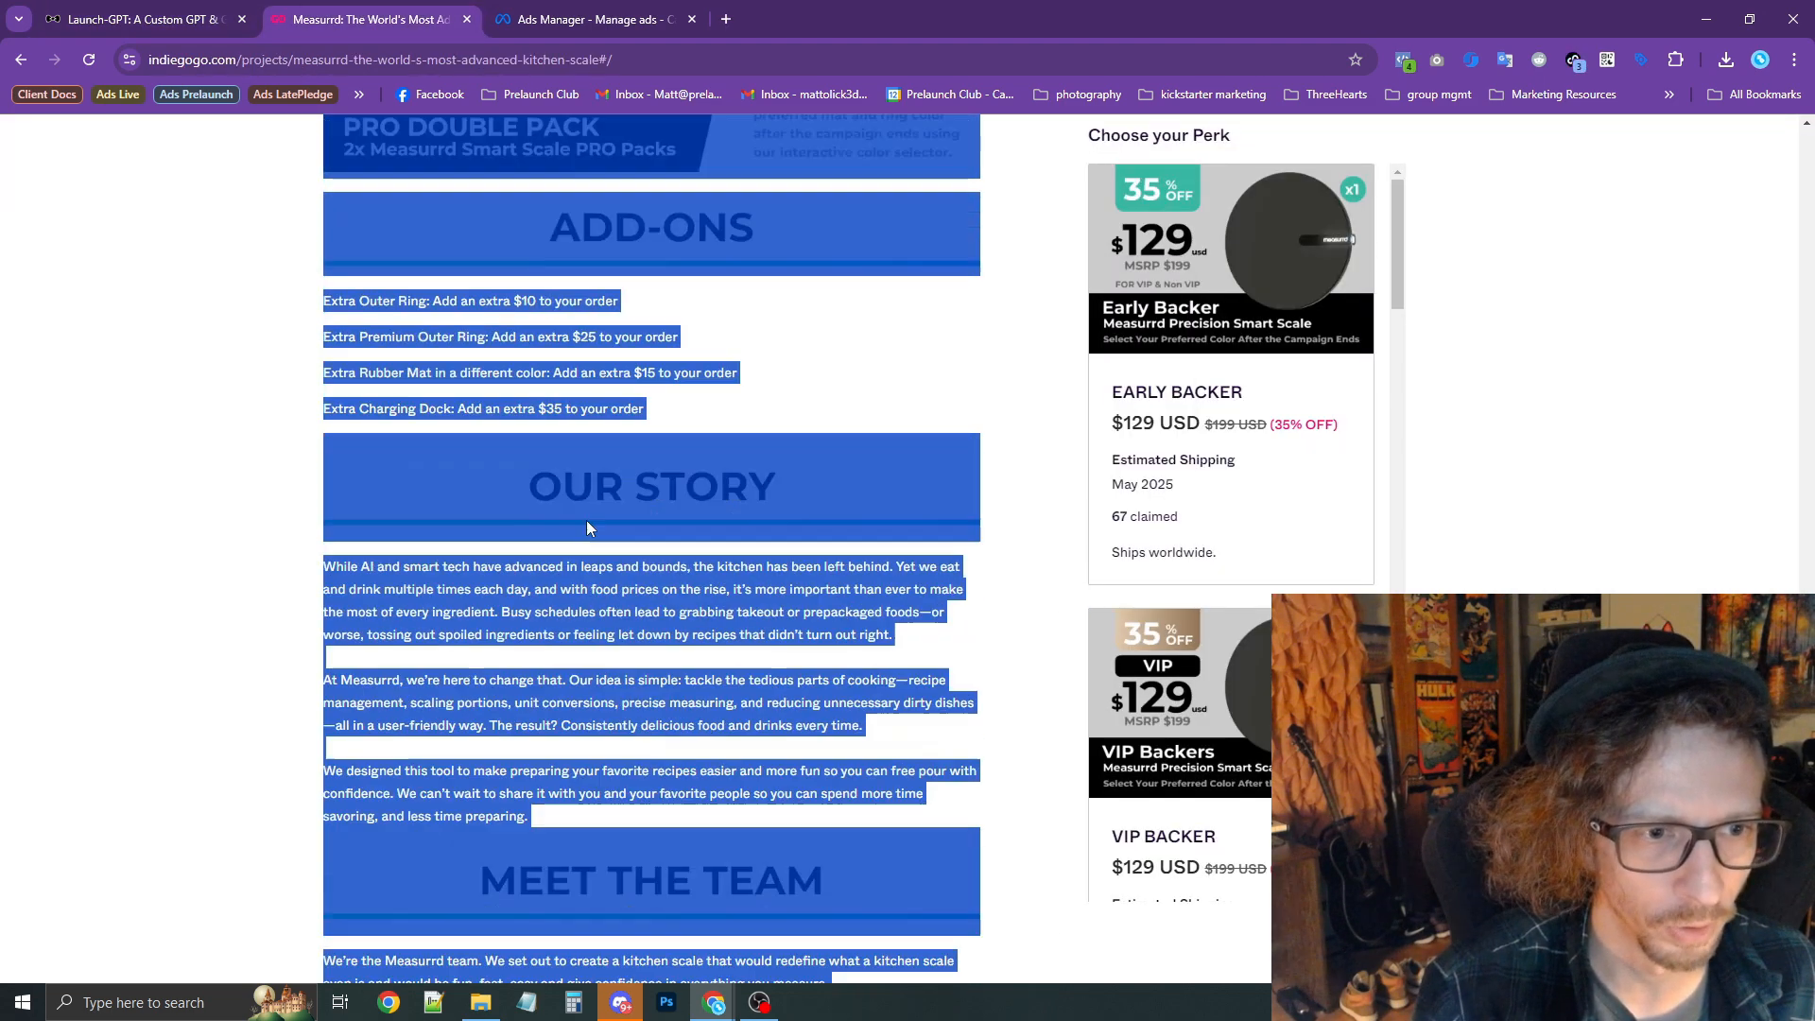
right_click(537, 722)
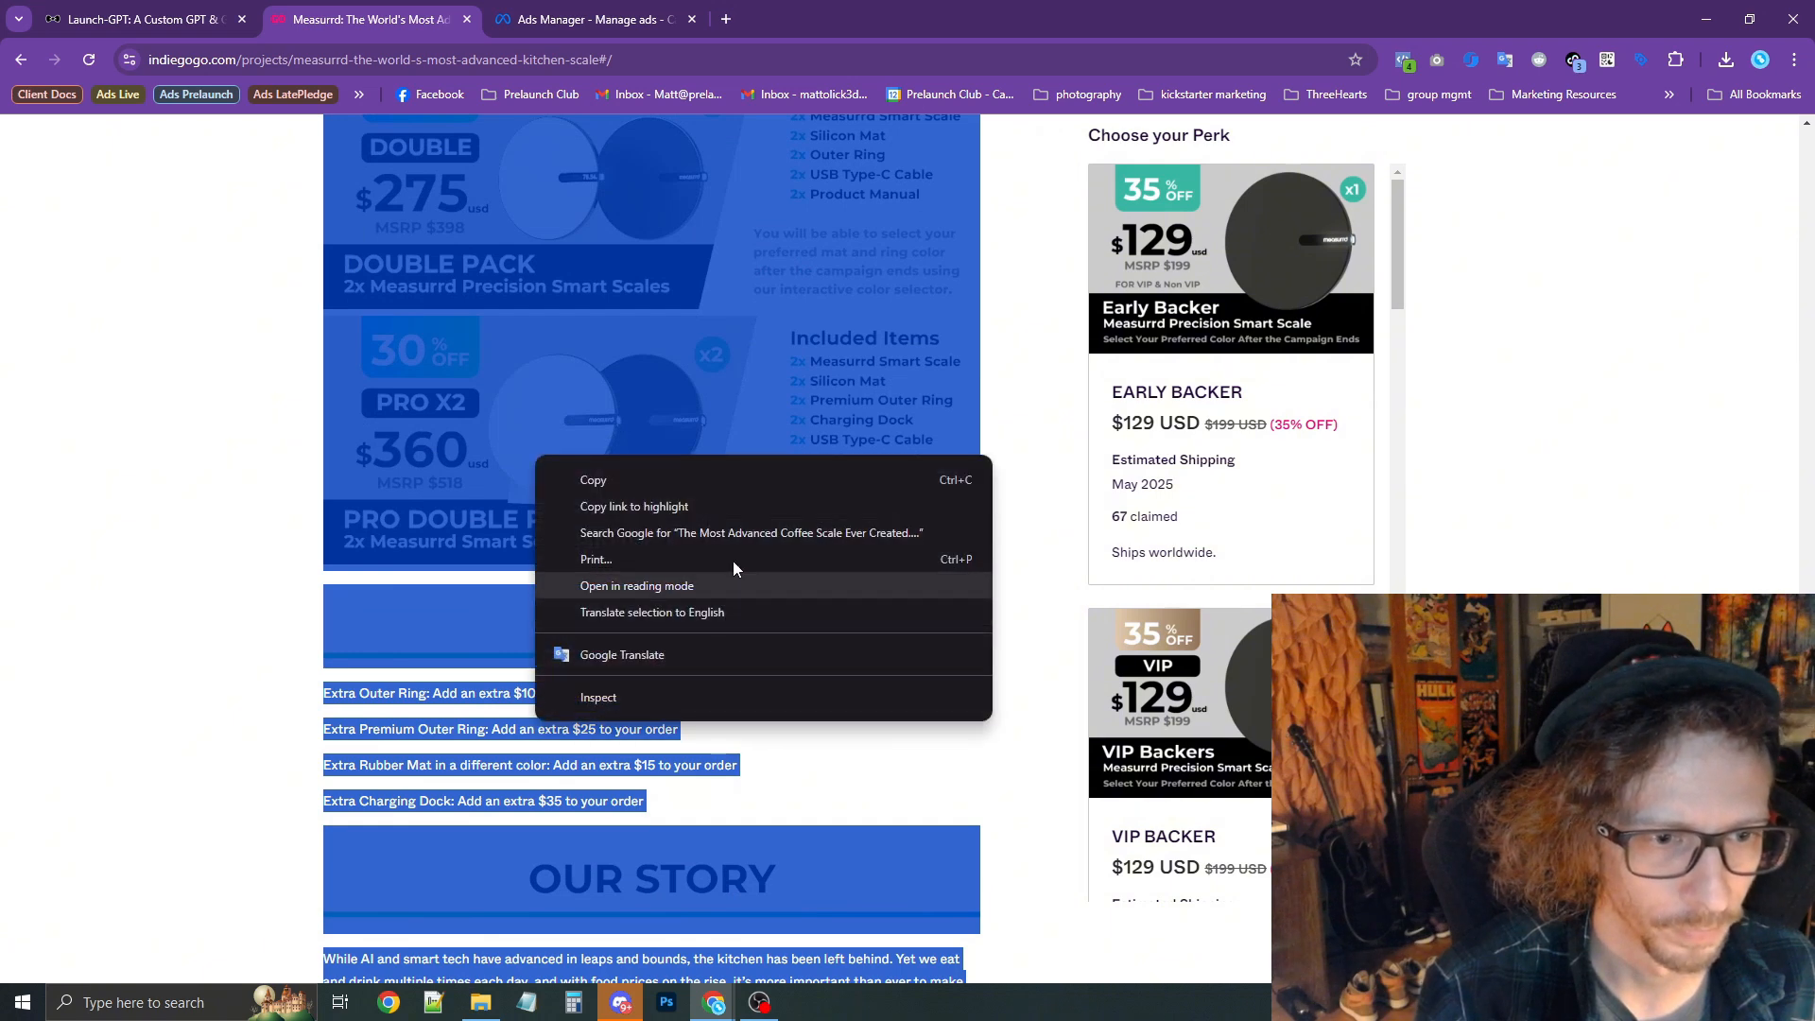
click(701, 476)
Paste the copied Measurrd text as the product description in Launch-GPT's Quick Wizard and generate the ad copy.
click(194, 21)
click(738, 820)
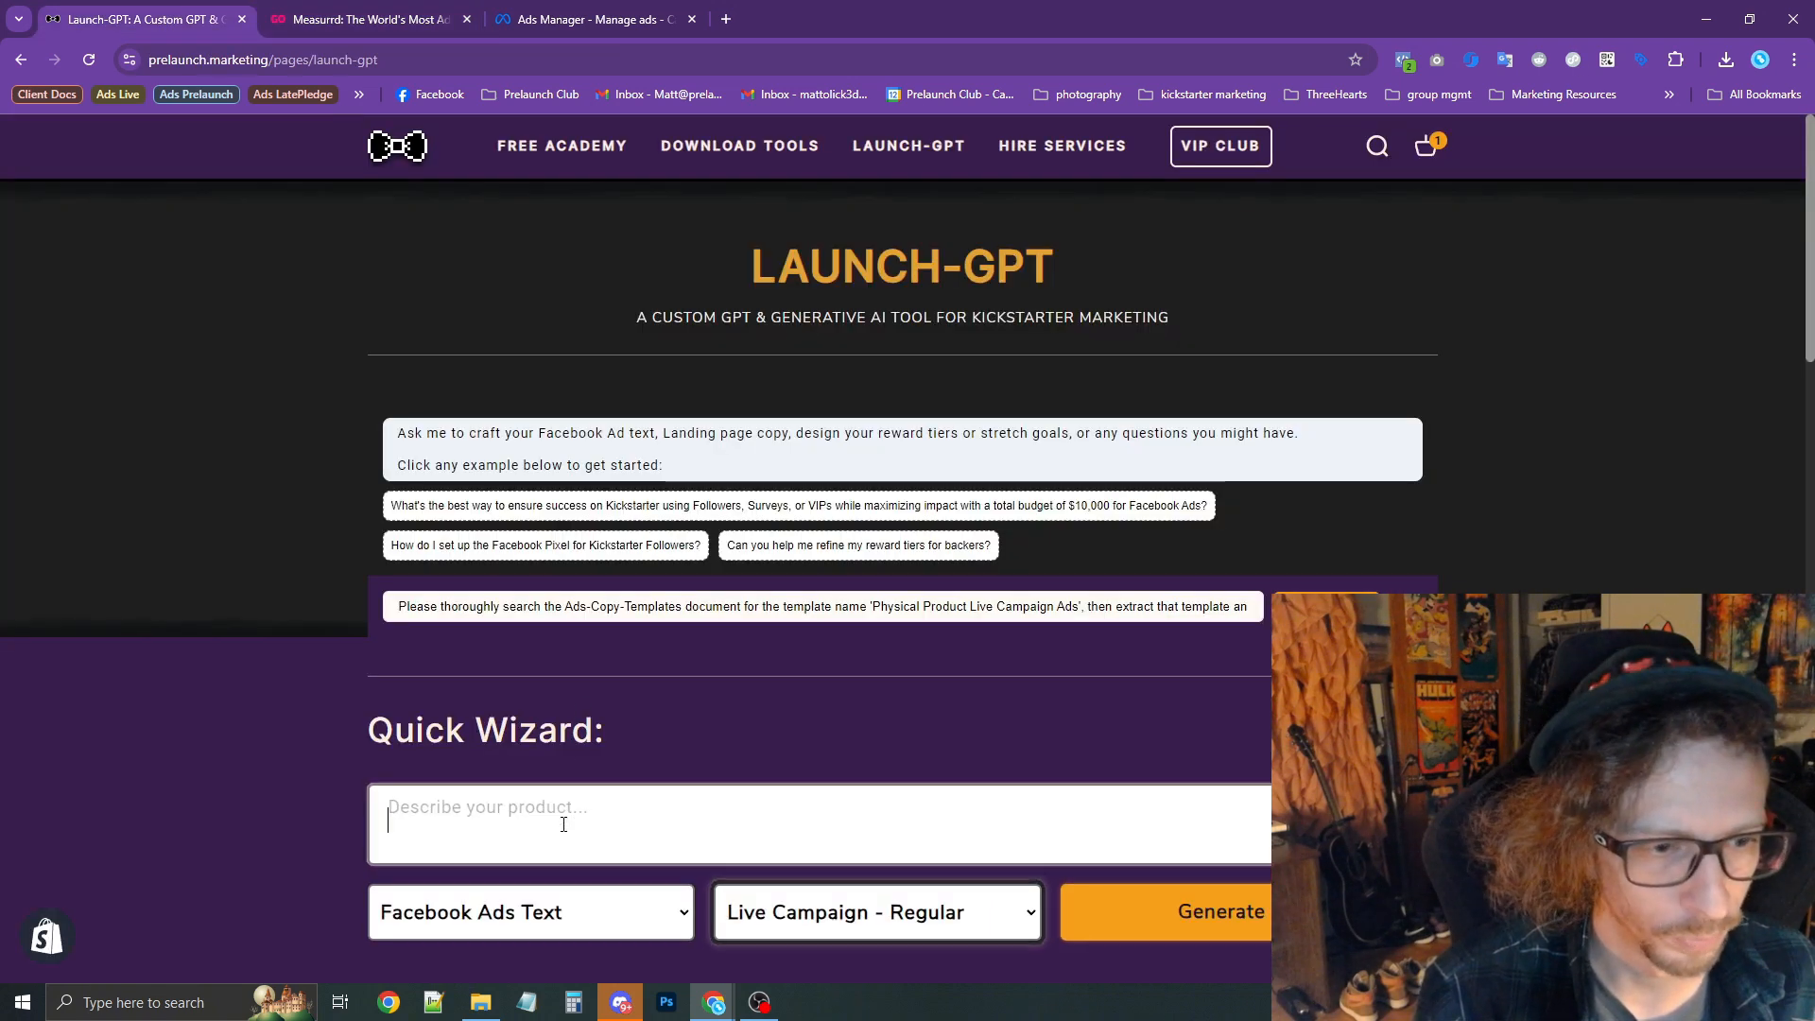
key(ctrl+v)
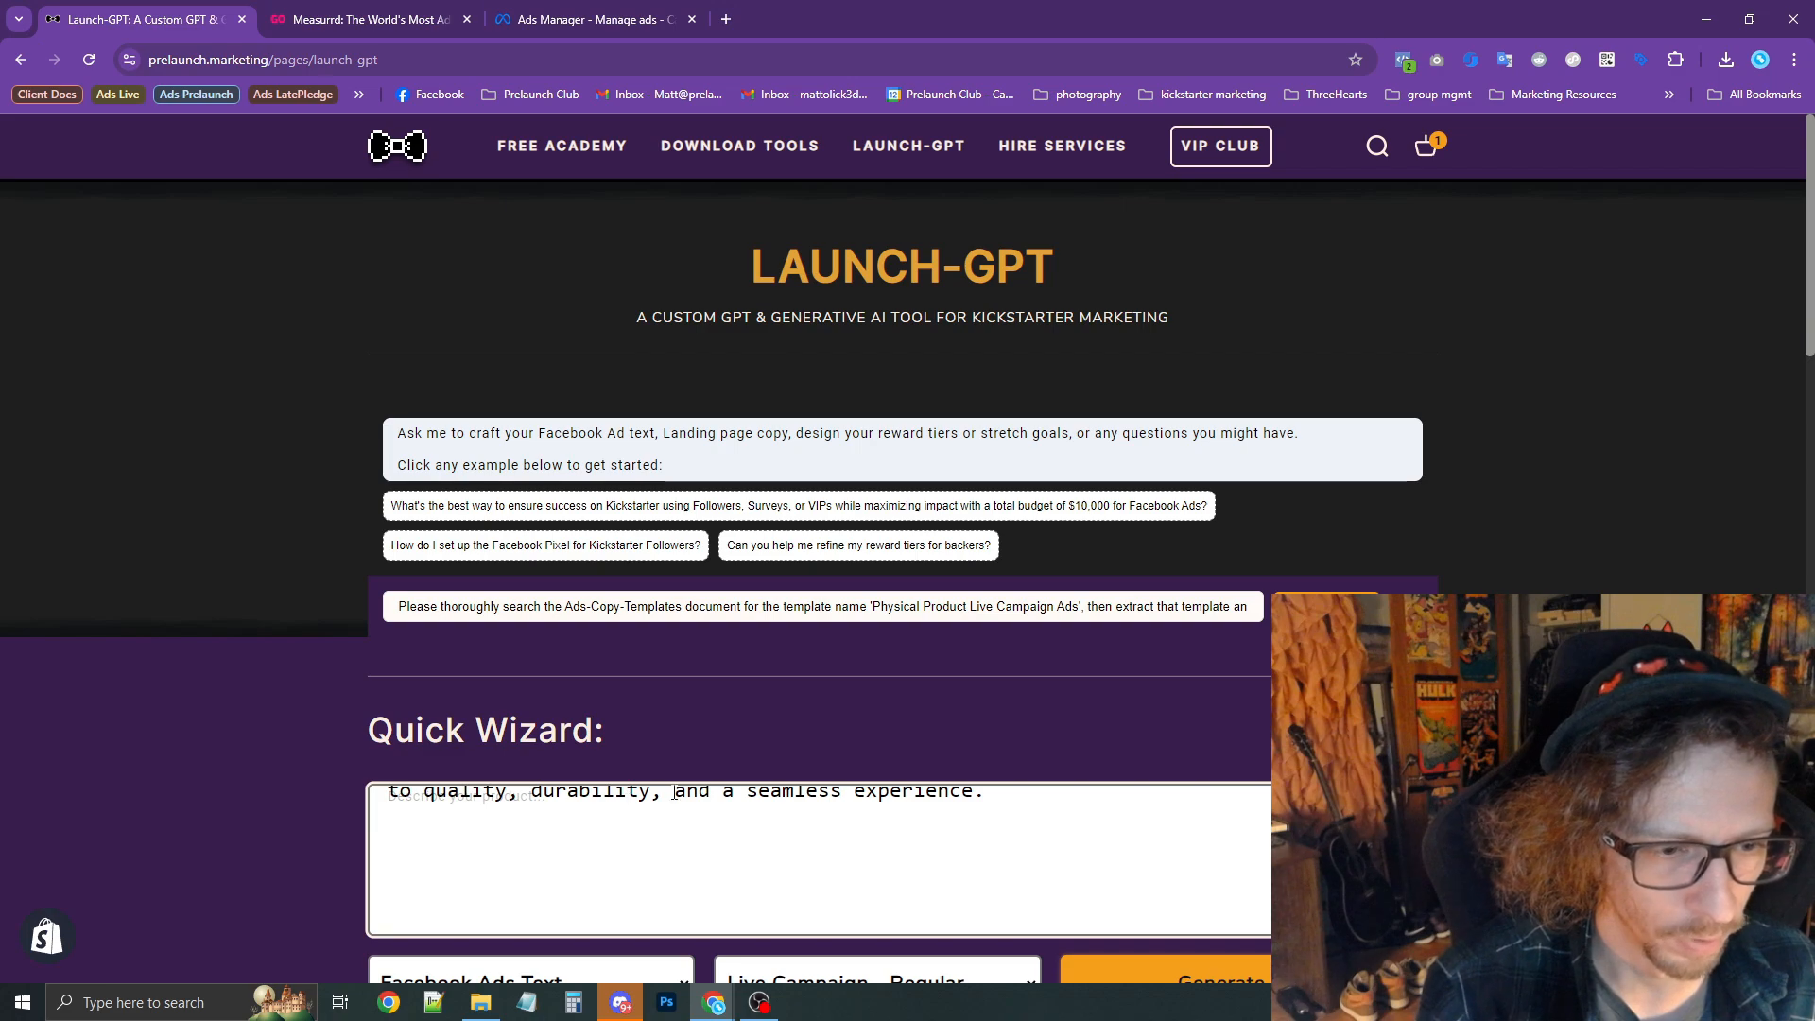
scroll(858, 588, down, 4)
click(1172, 607)
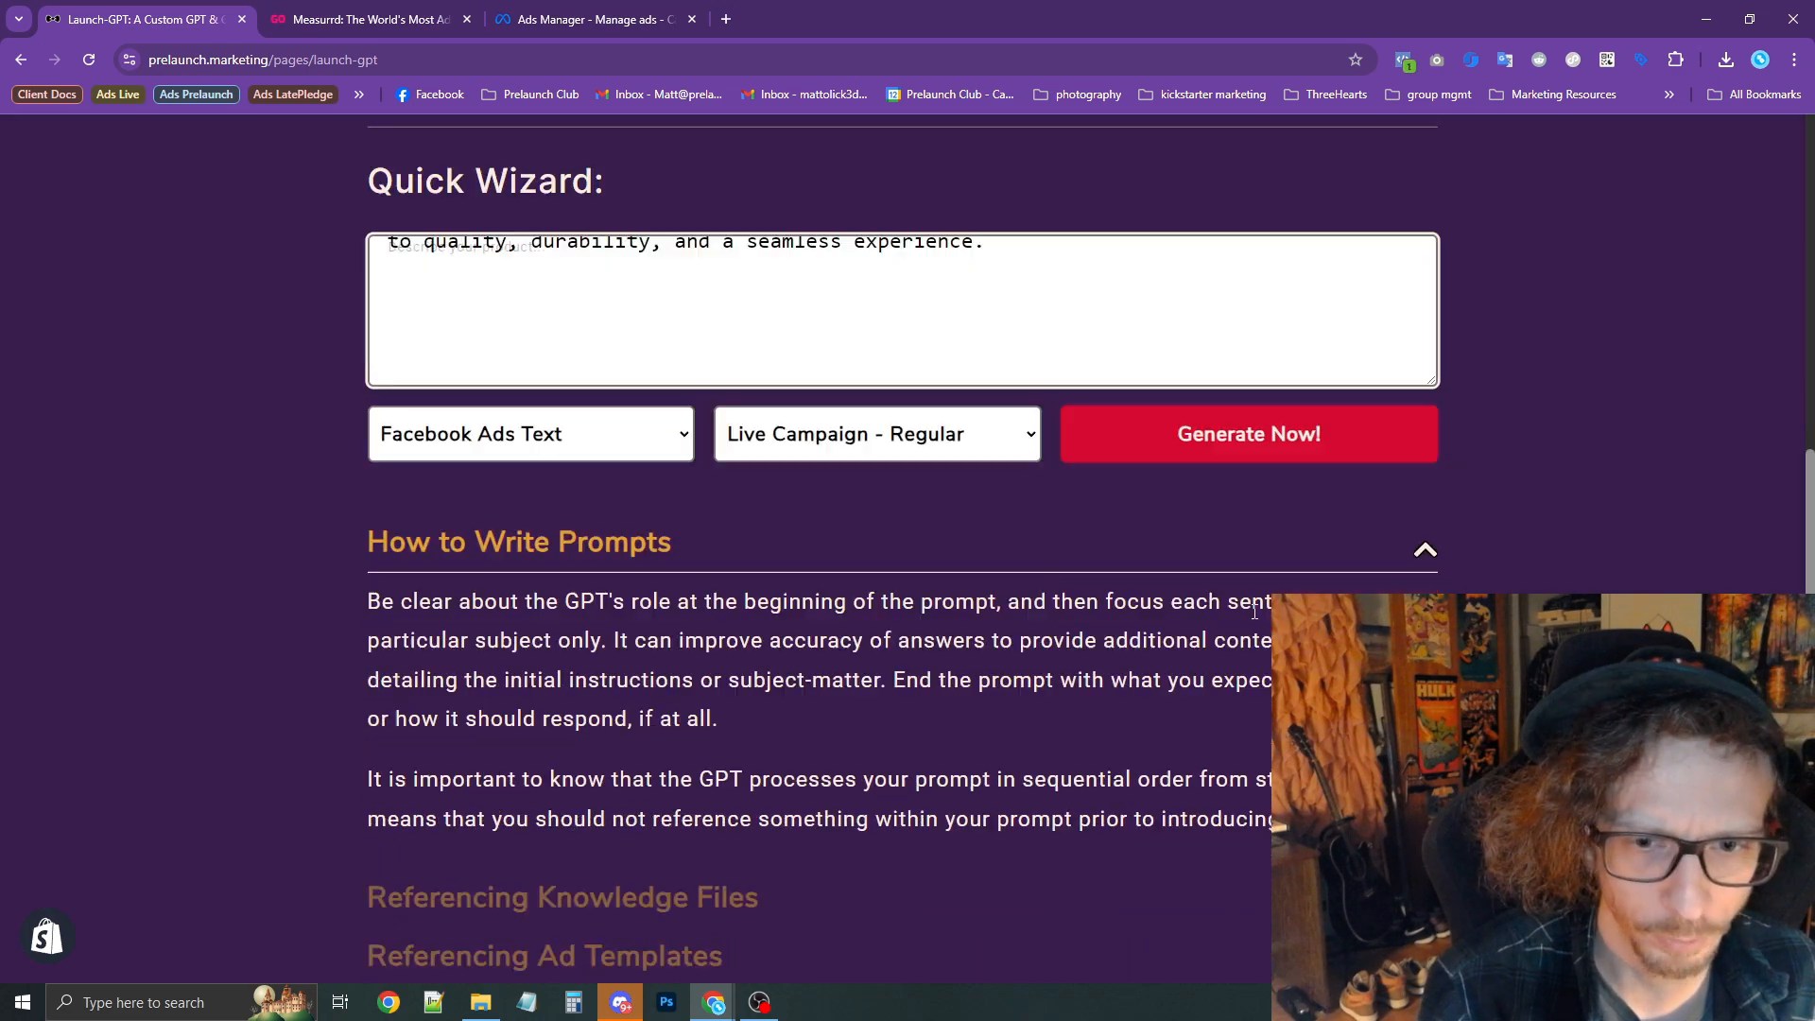
Review the generated Measurrd ad copy, examining the headlines, description and ad texts for the Awareness, Consideration and Decision stages.
scroll(732, 463, up, 7)
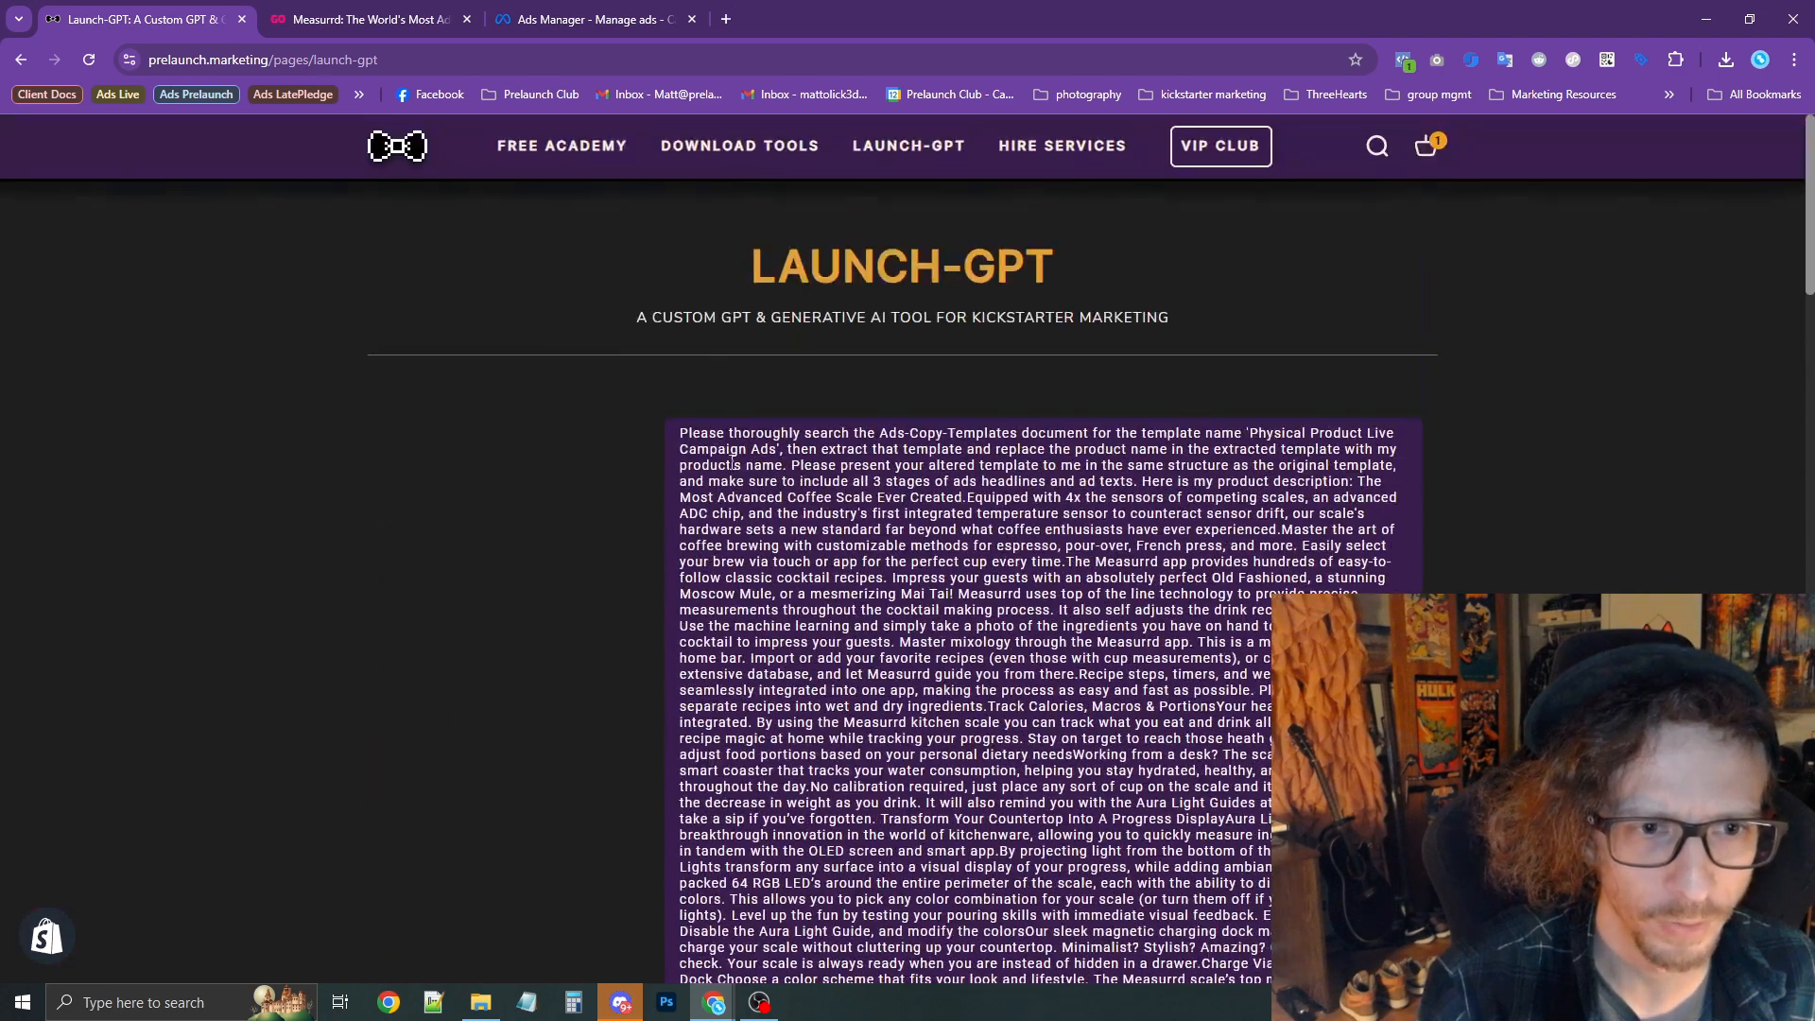
scroll(1116, 738, down, 10)
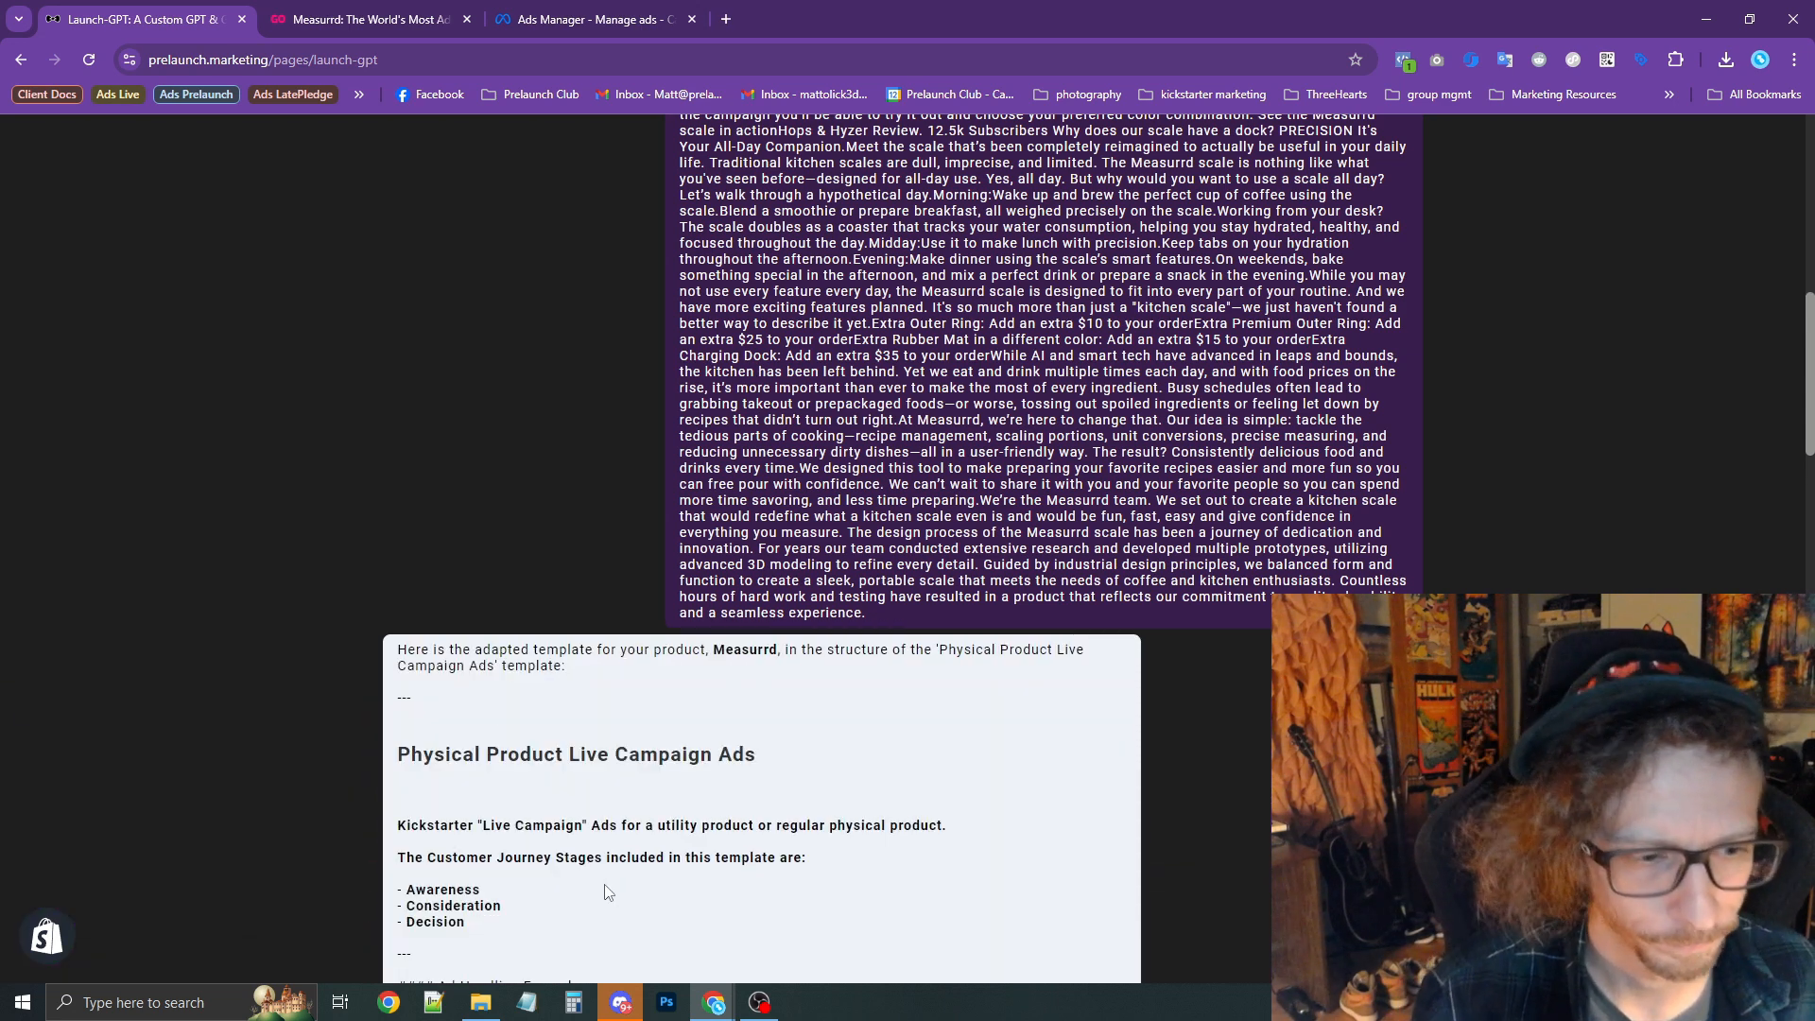
scroll(823, 750, down, 8)
scroll(395, 502, up, 2)
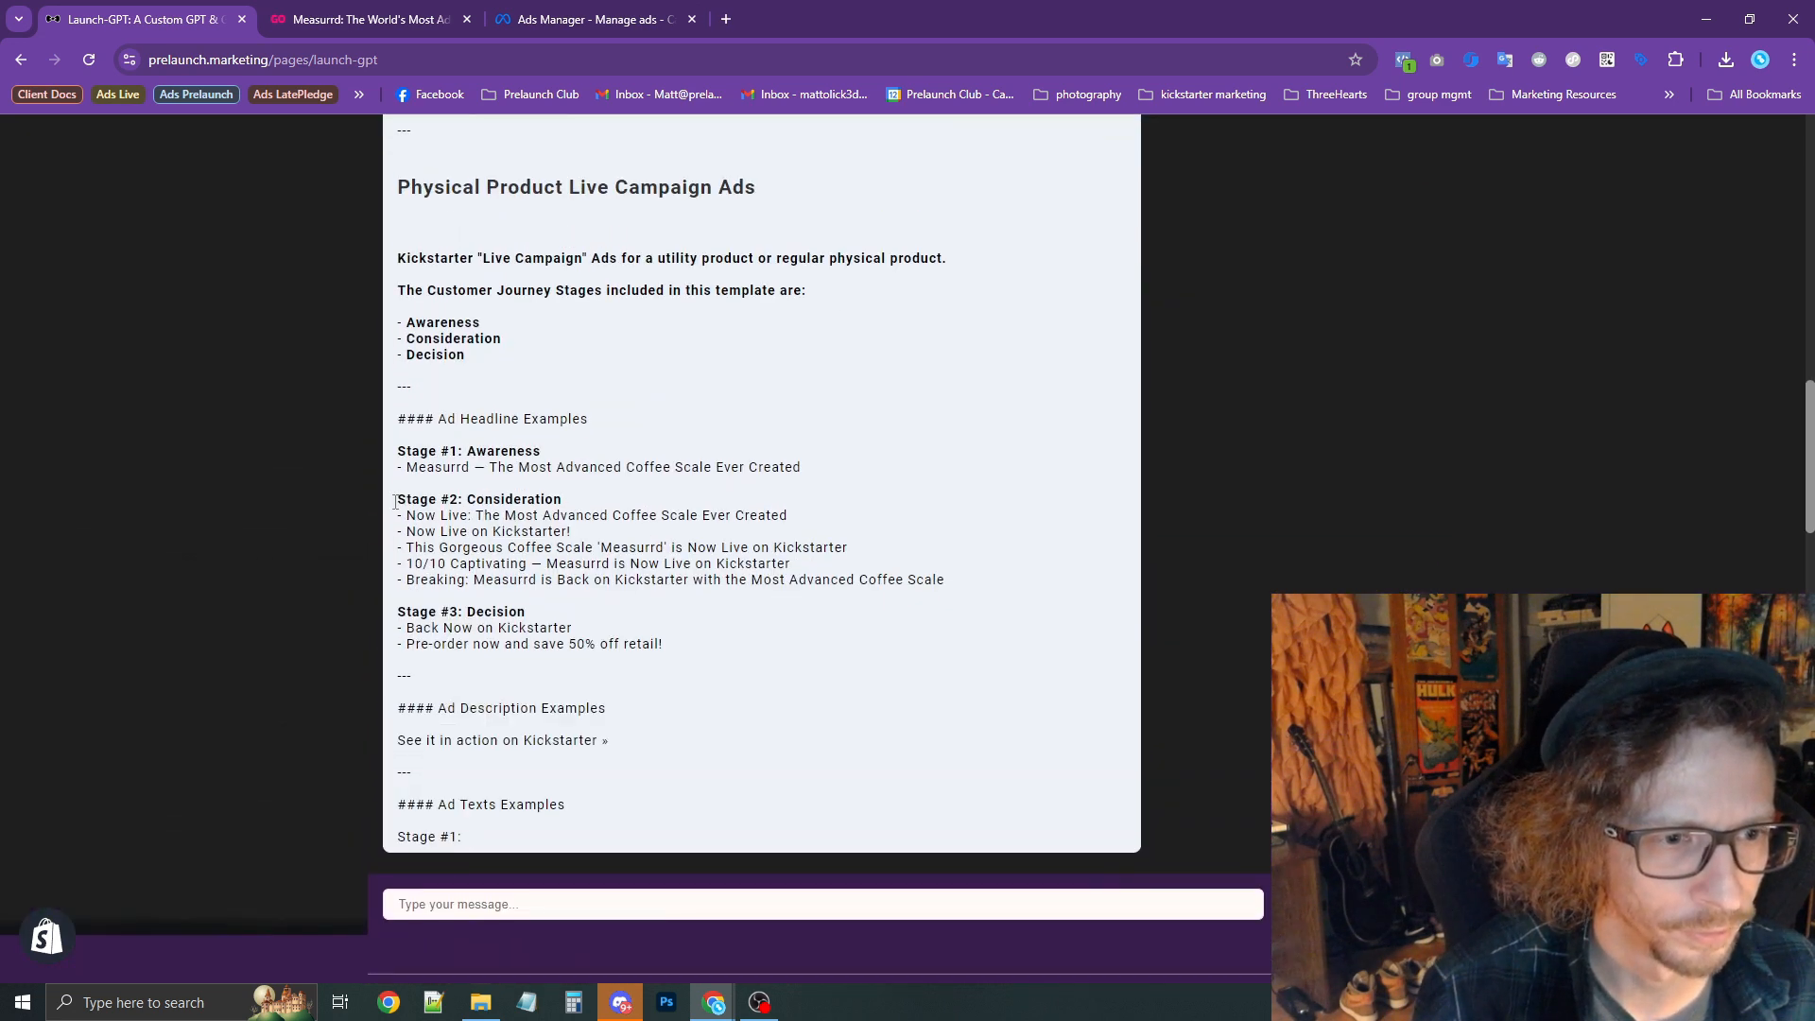
drag(395, 502, 843, 549)
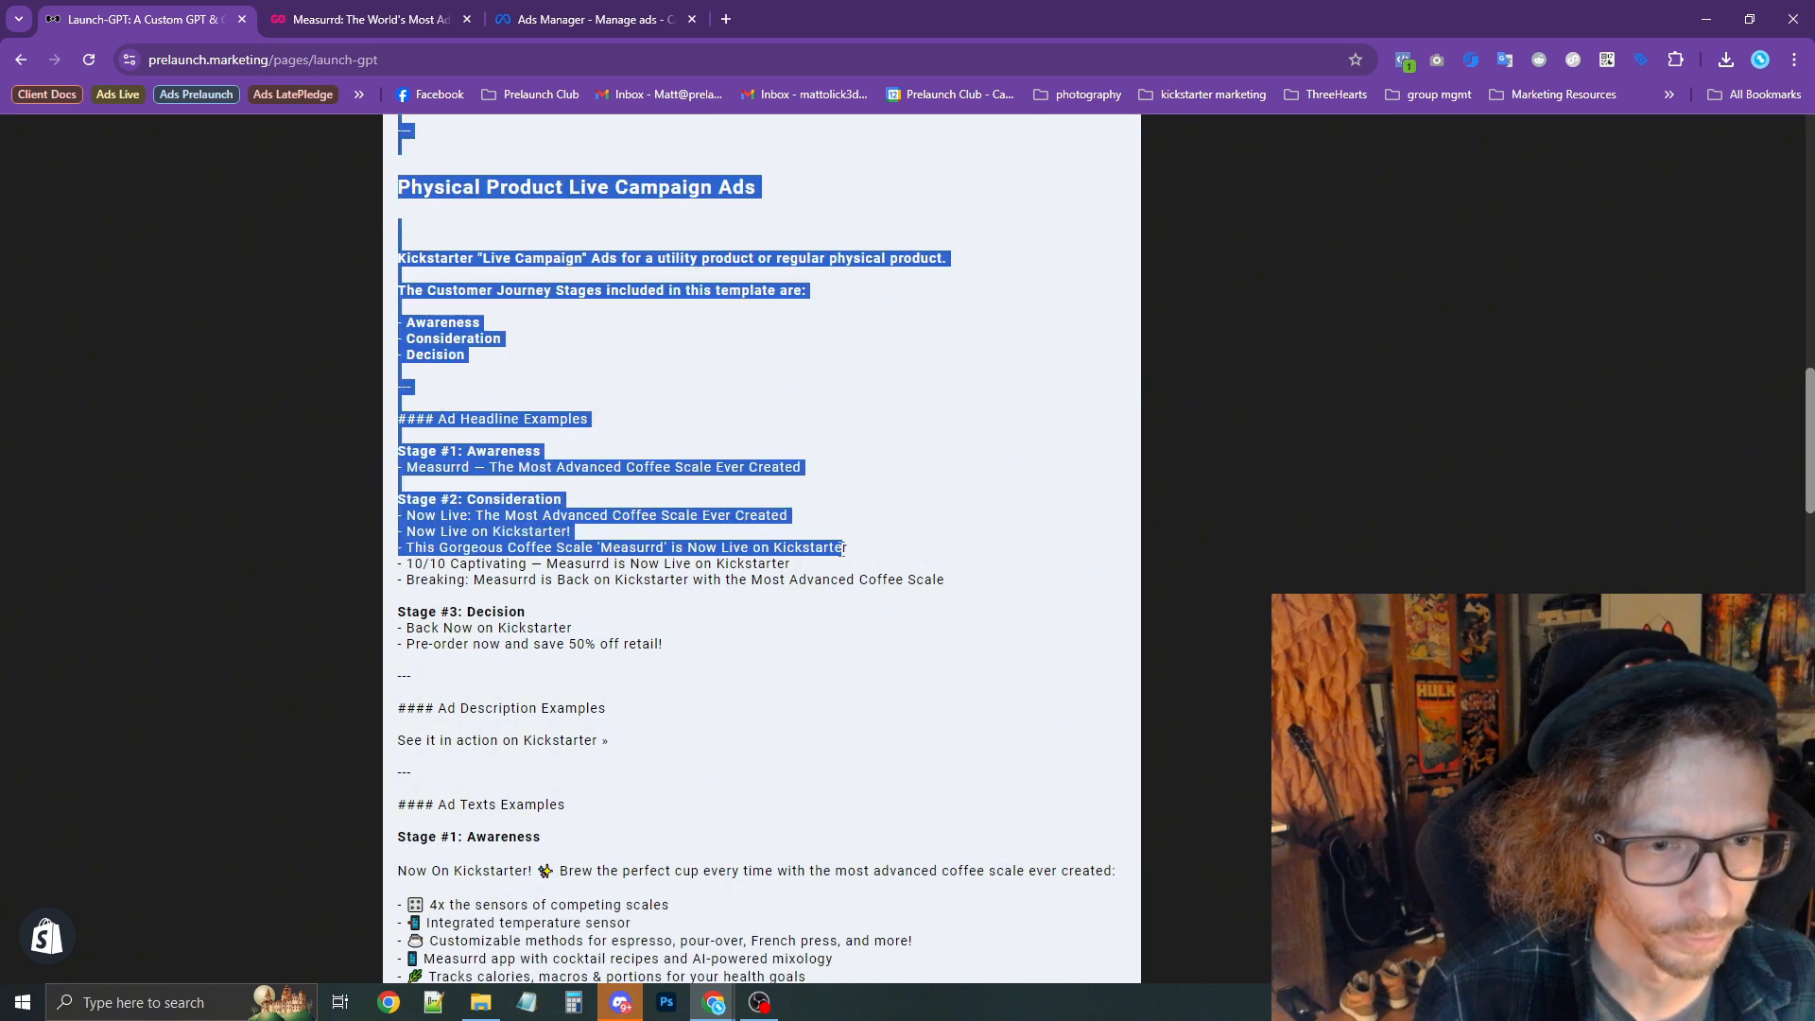
click(857, 559)
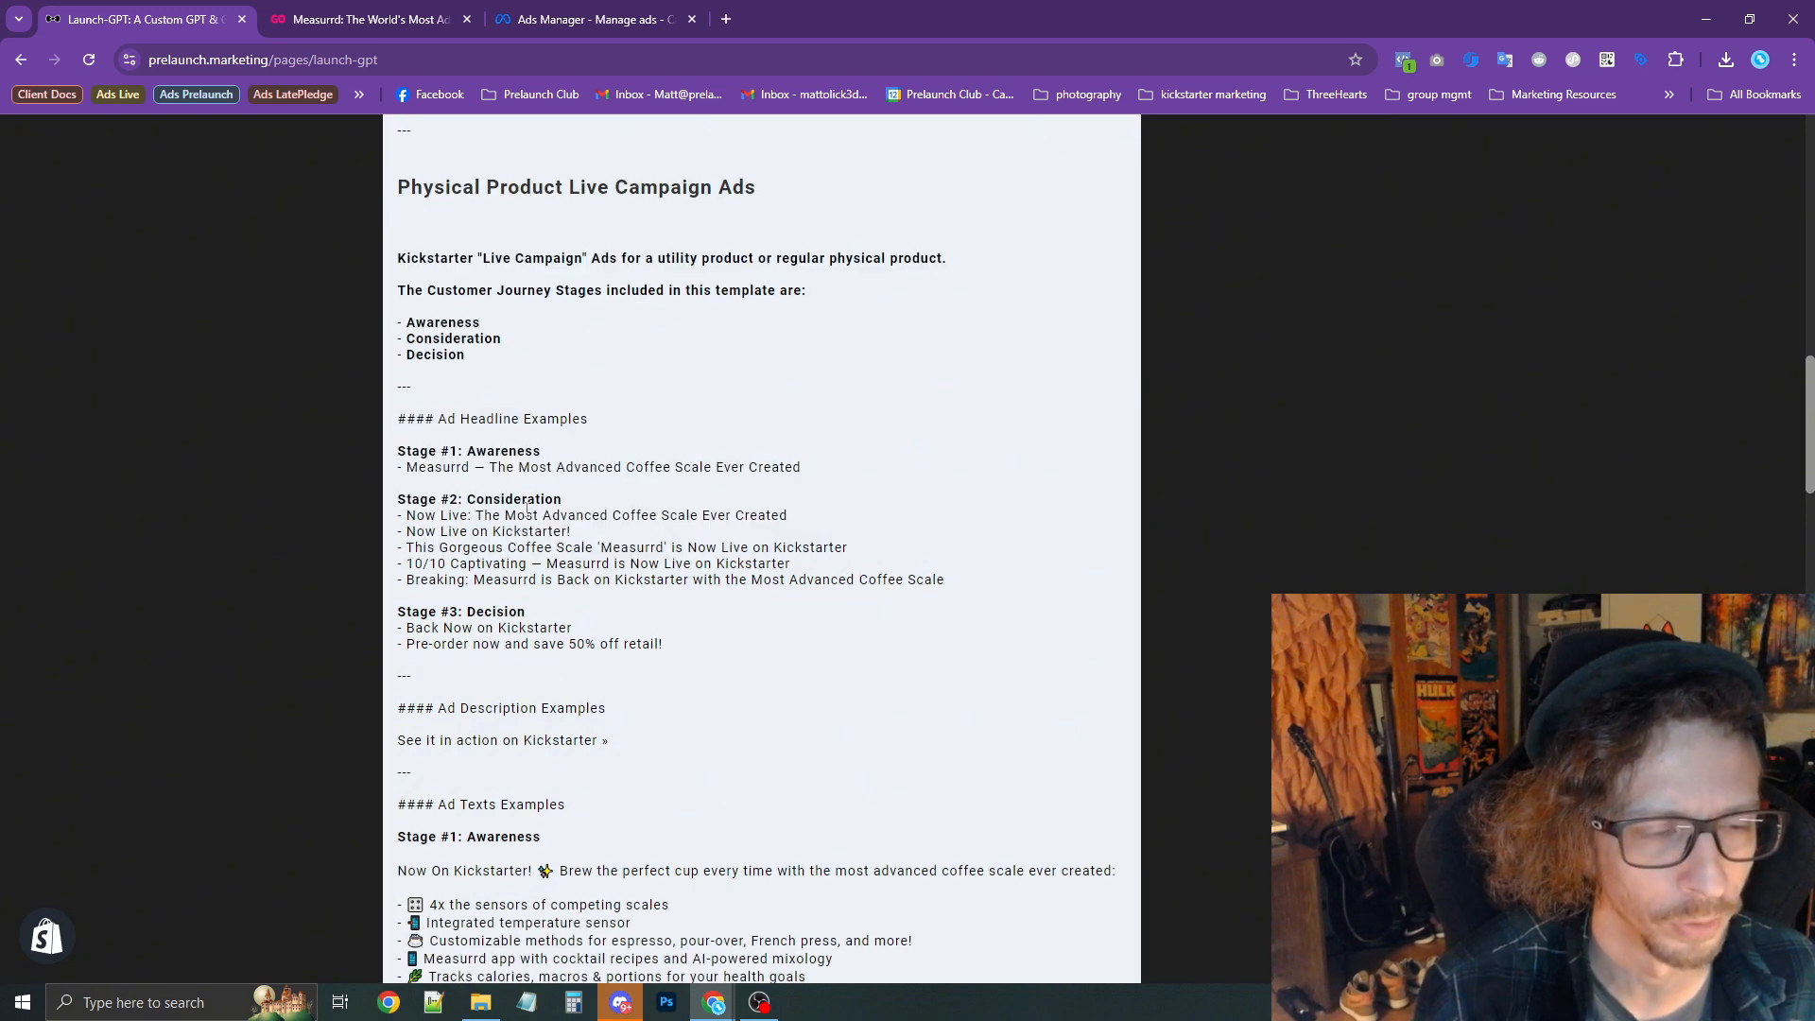
scroll(555, 667, down, 7)
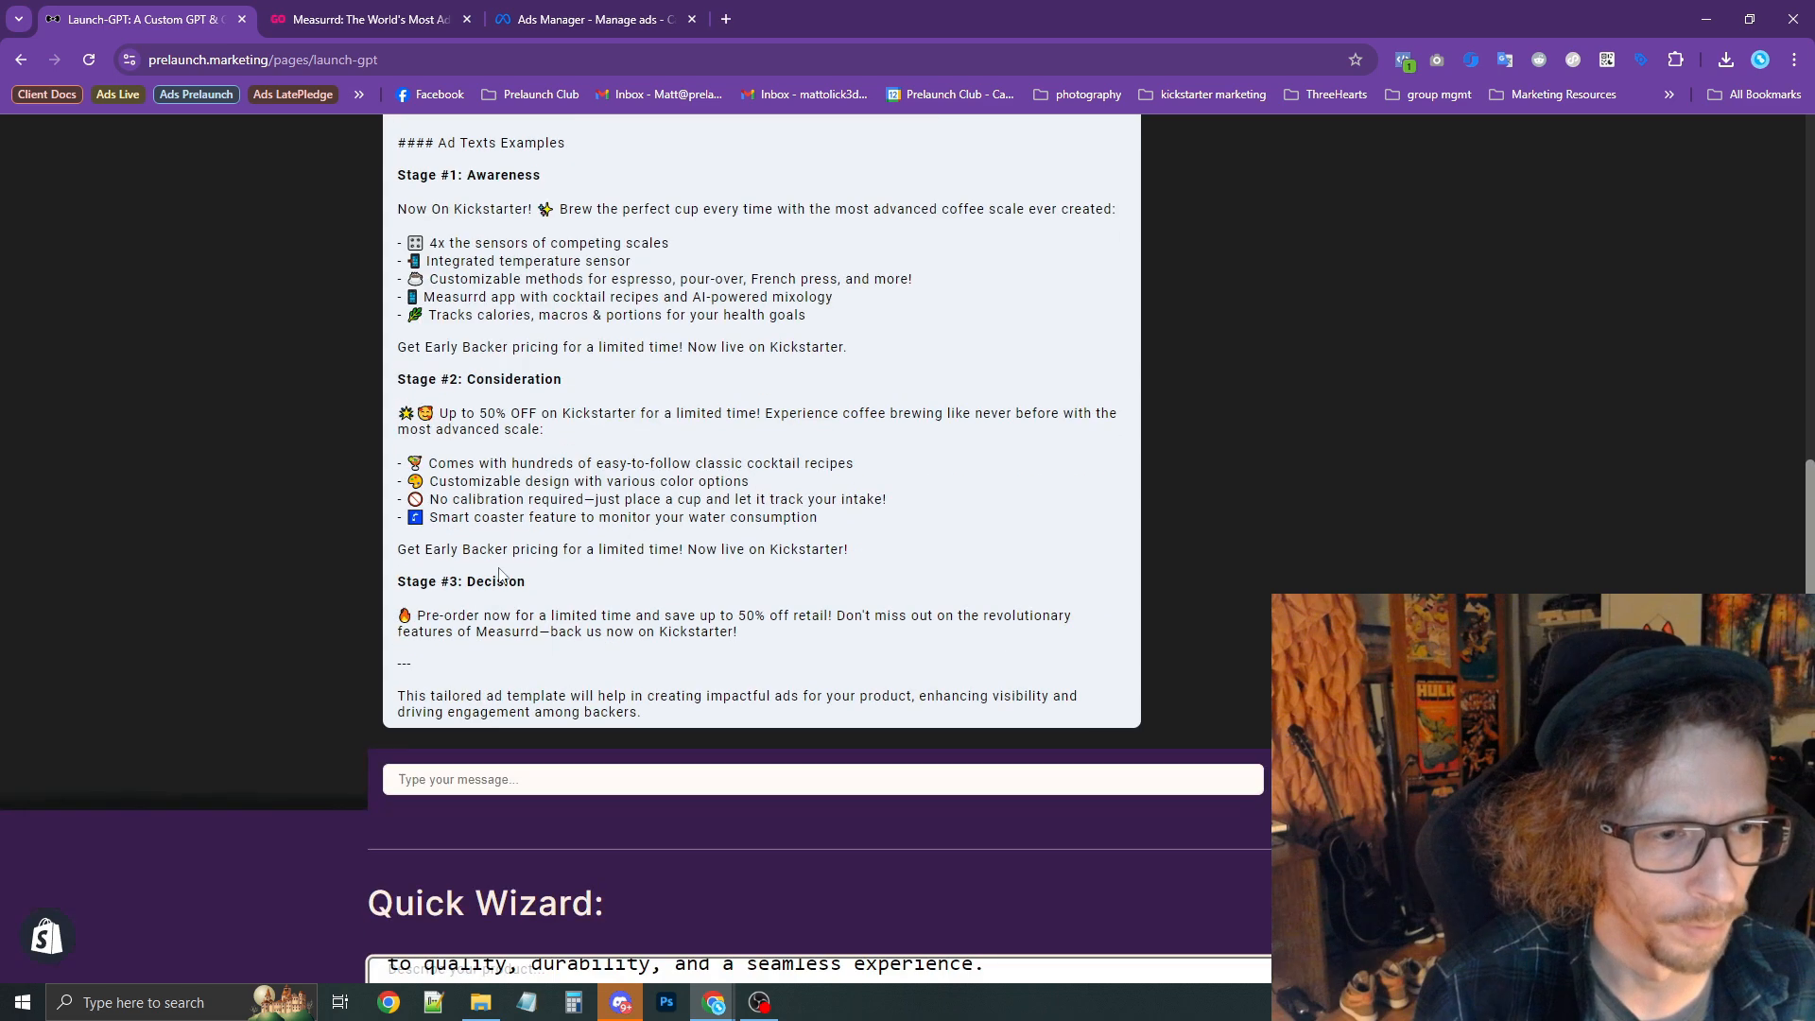
scroll(594, 508, up, 10)
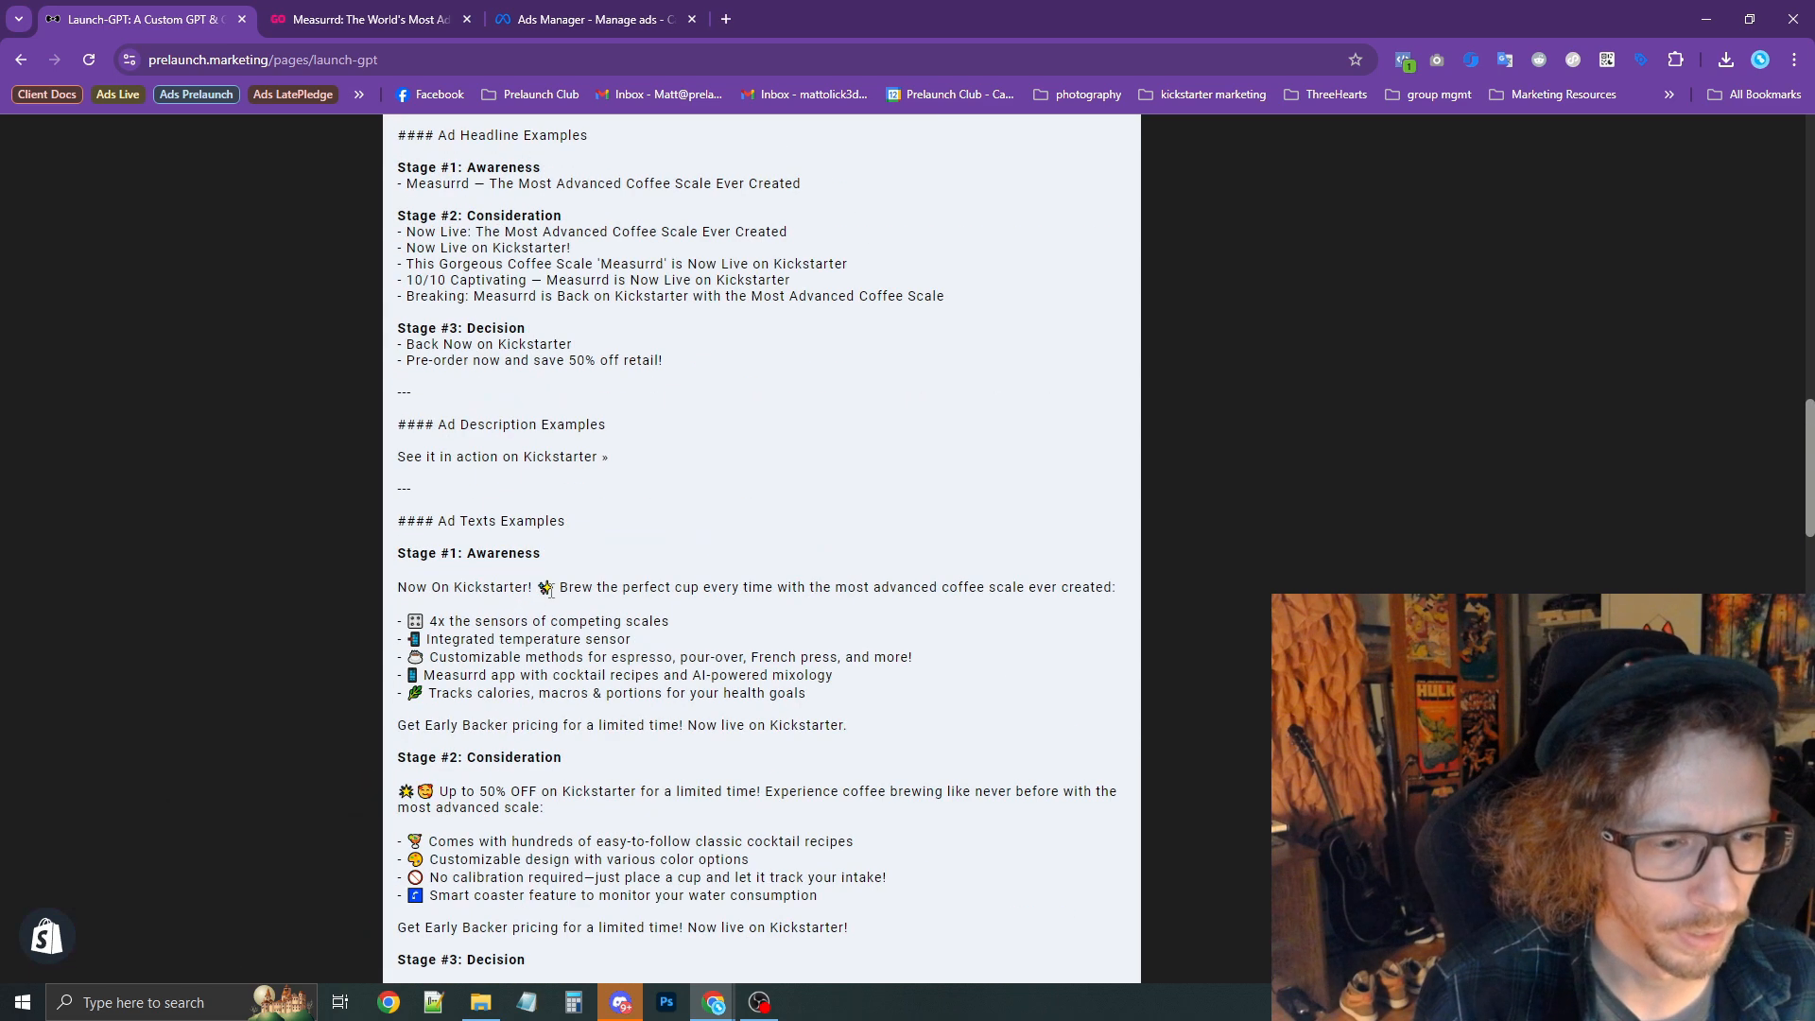
scroll(536, 564, down, 3)
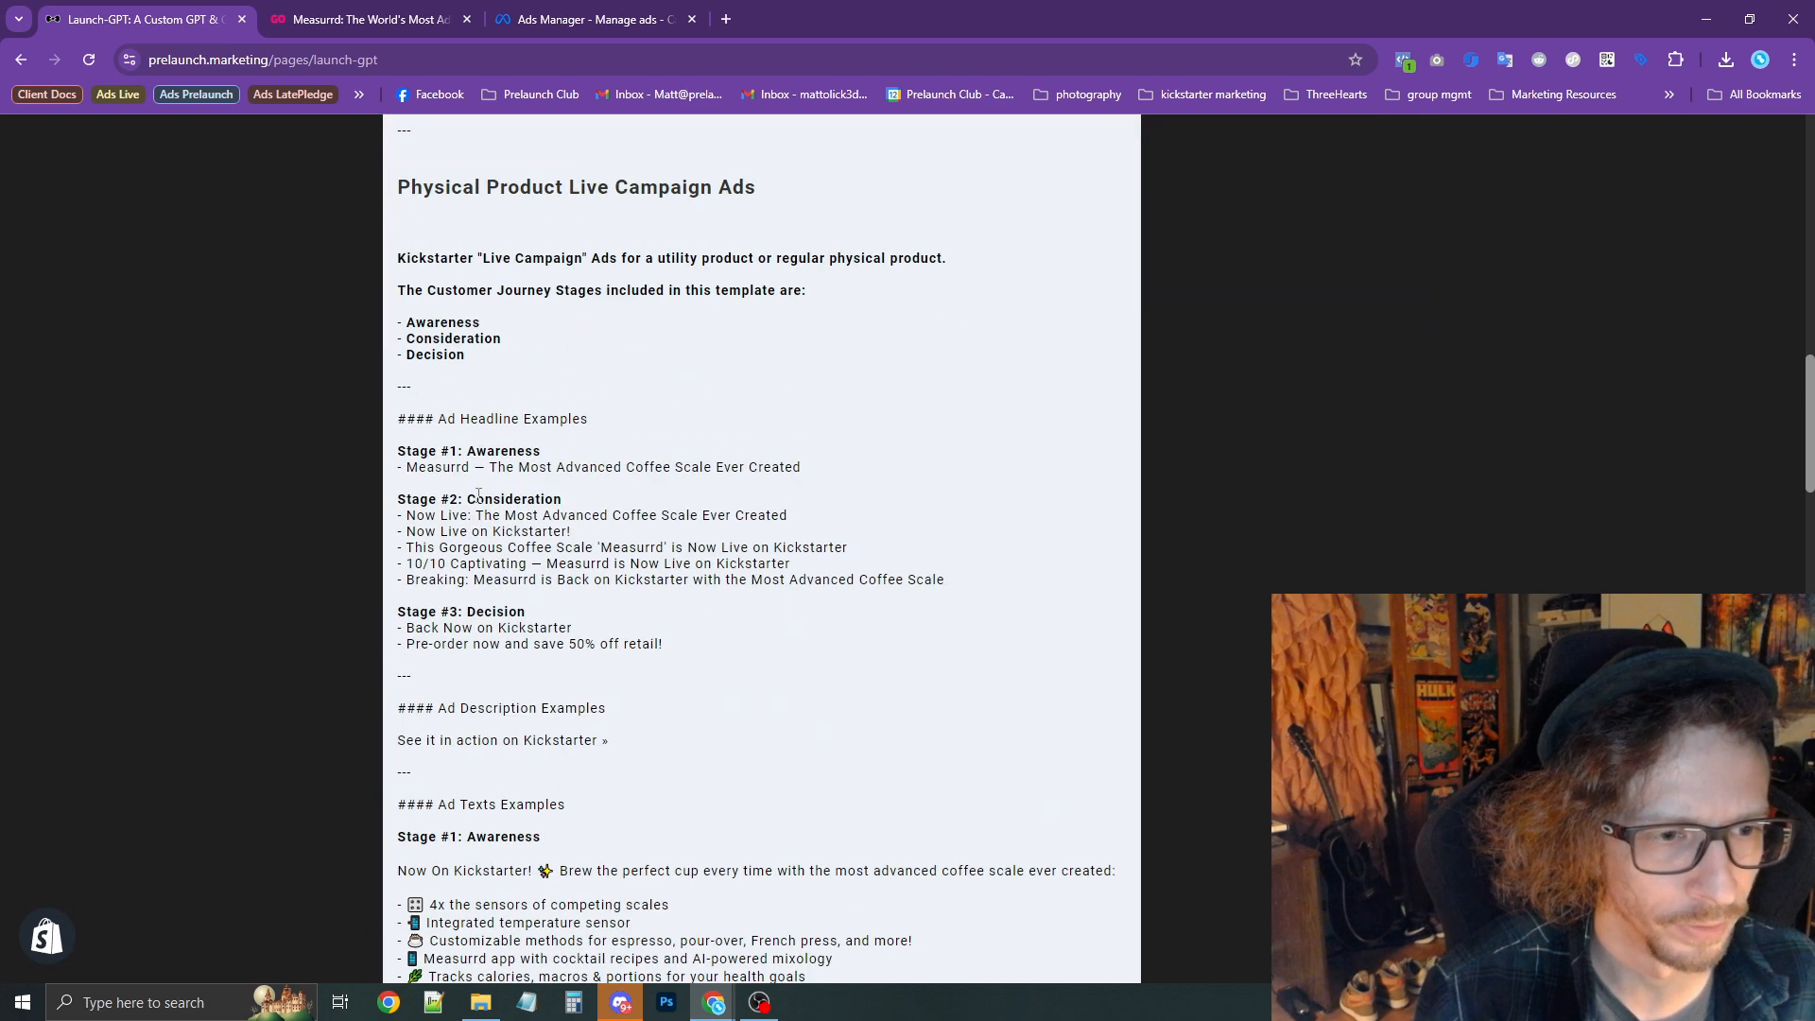
scroll(525, 529, down, 3)
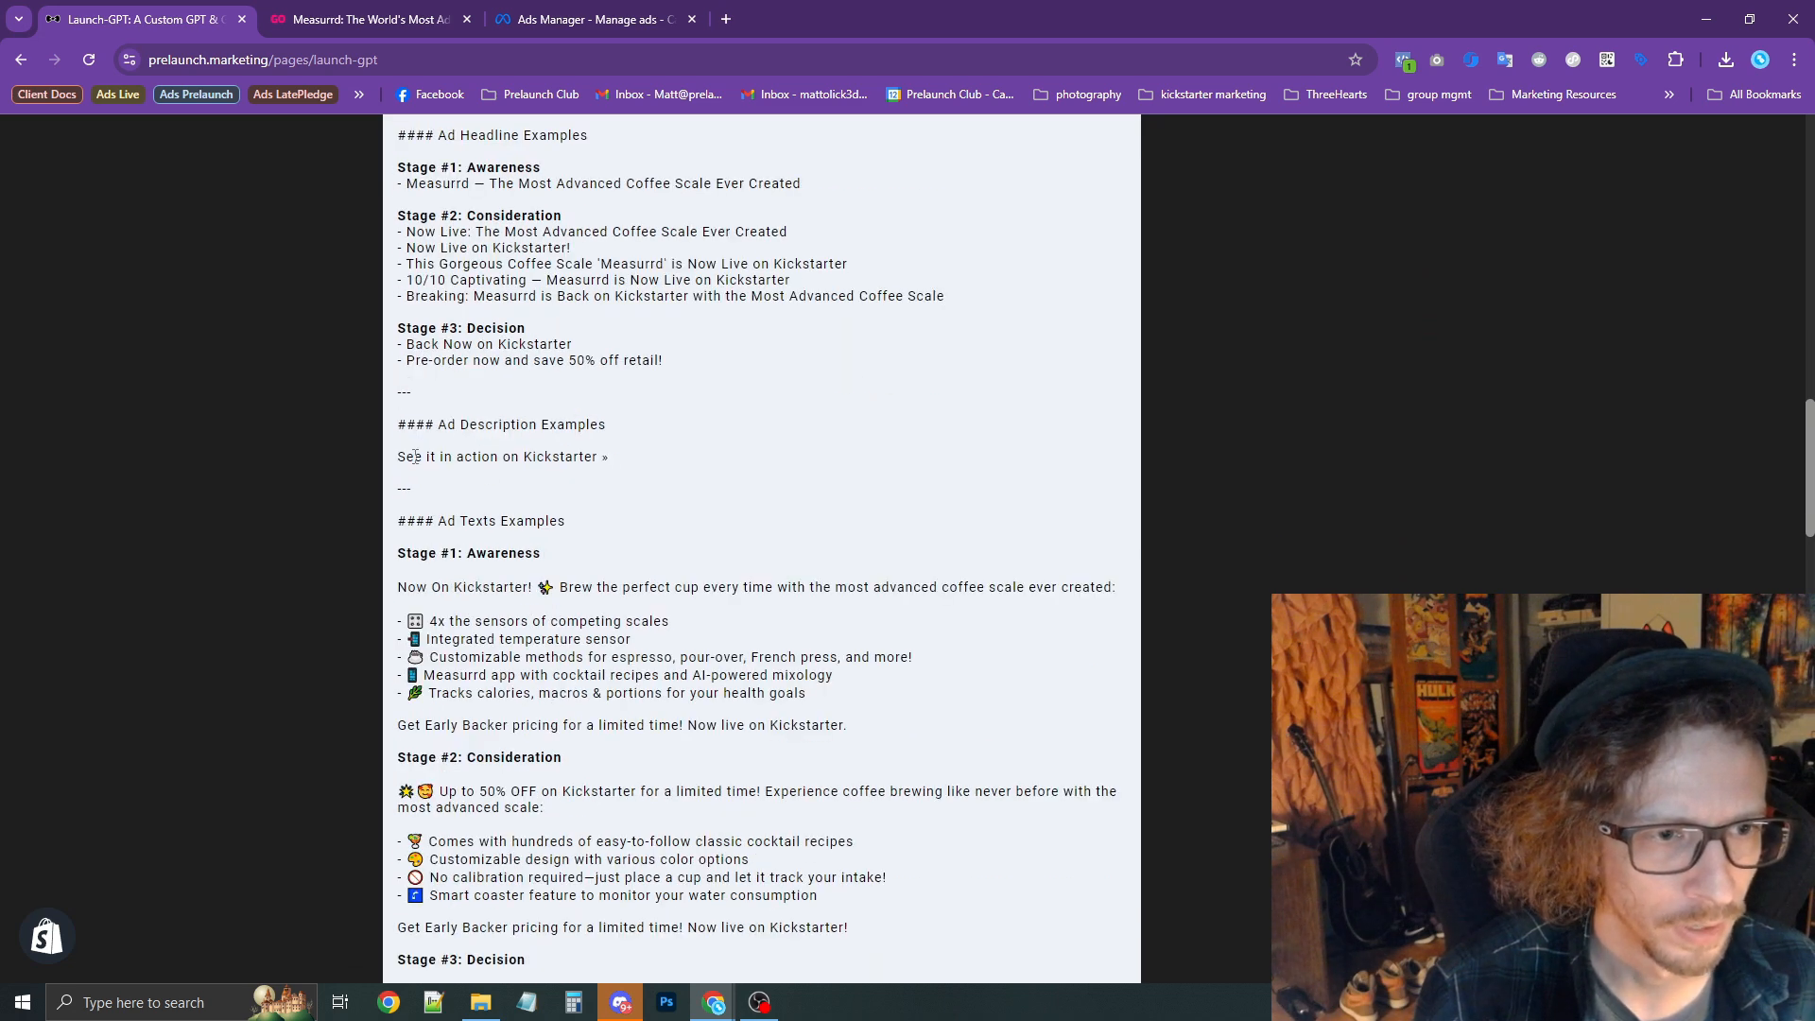
drag(415, 457, 608, 502)
scroll(473, 461, down, 2)
drag(434, 398, 640, 496)
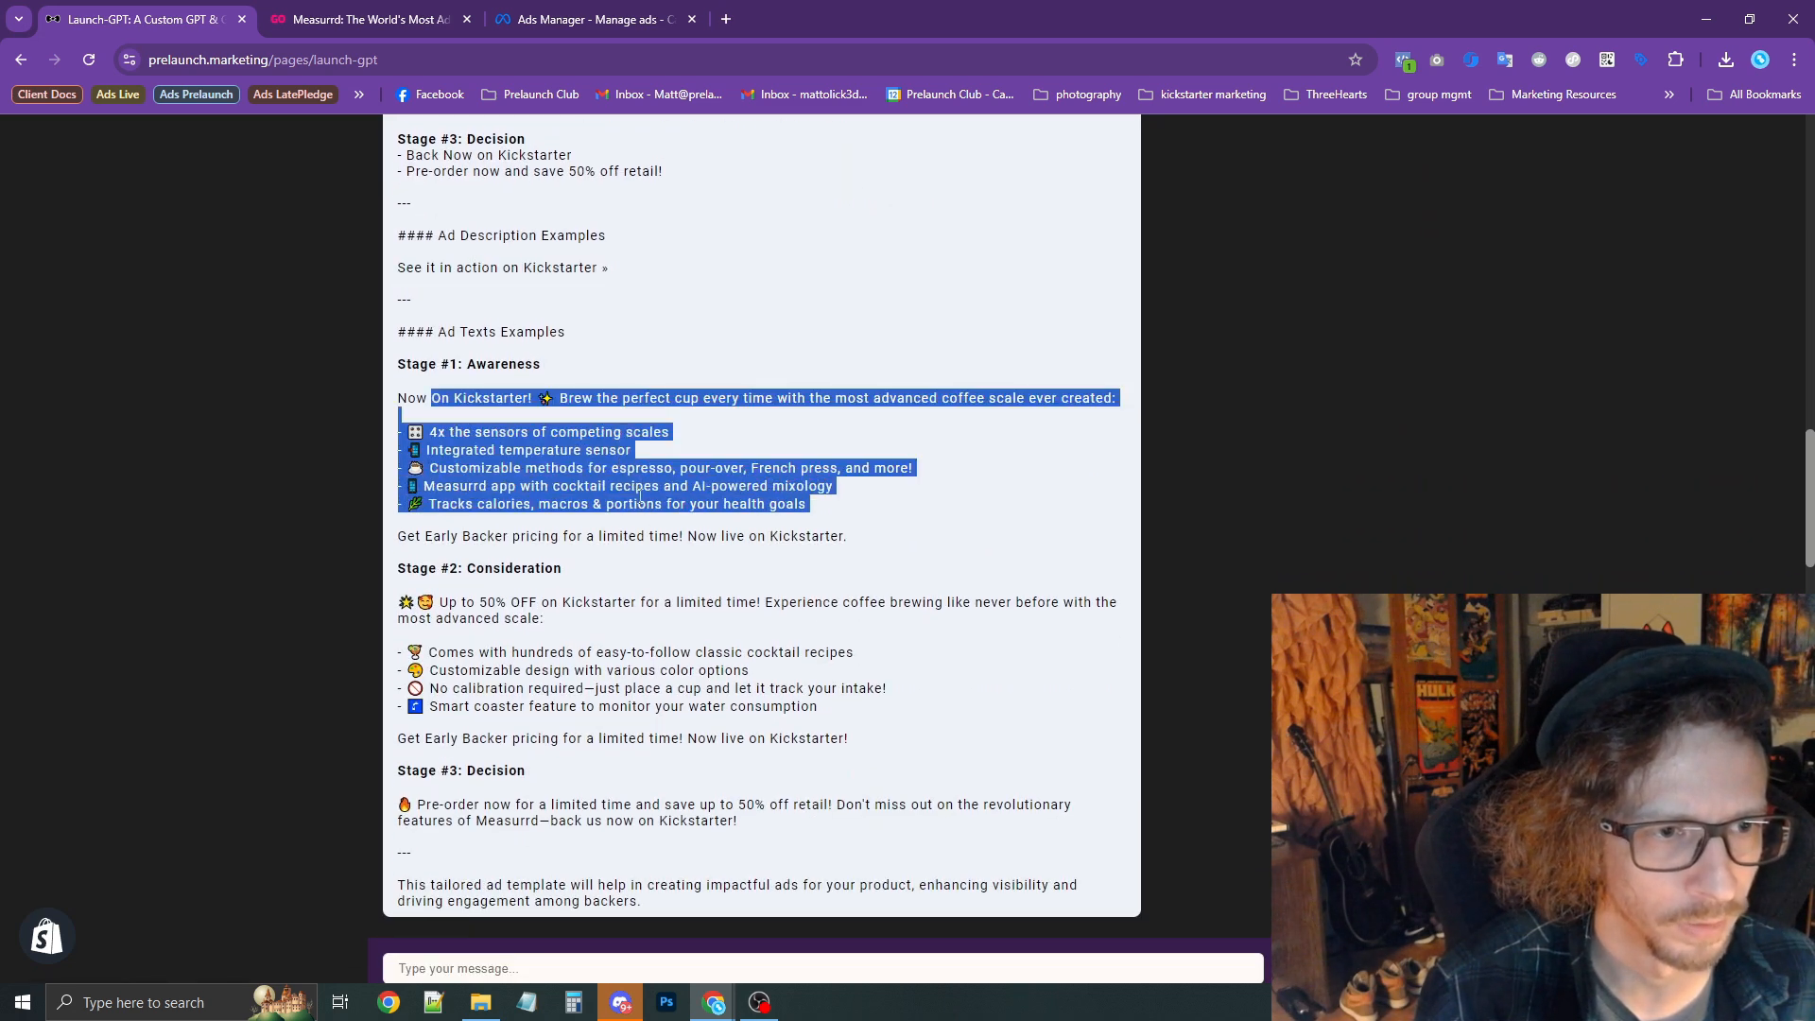
drag(439, 335, 498, 344)
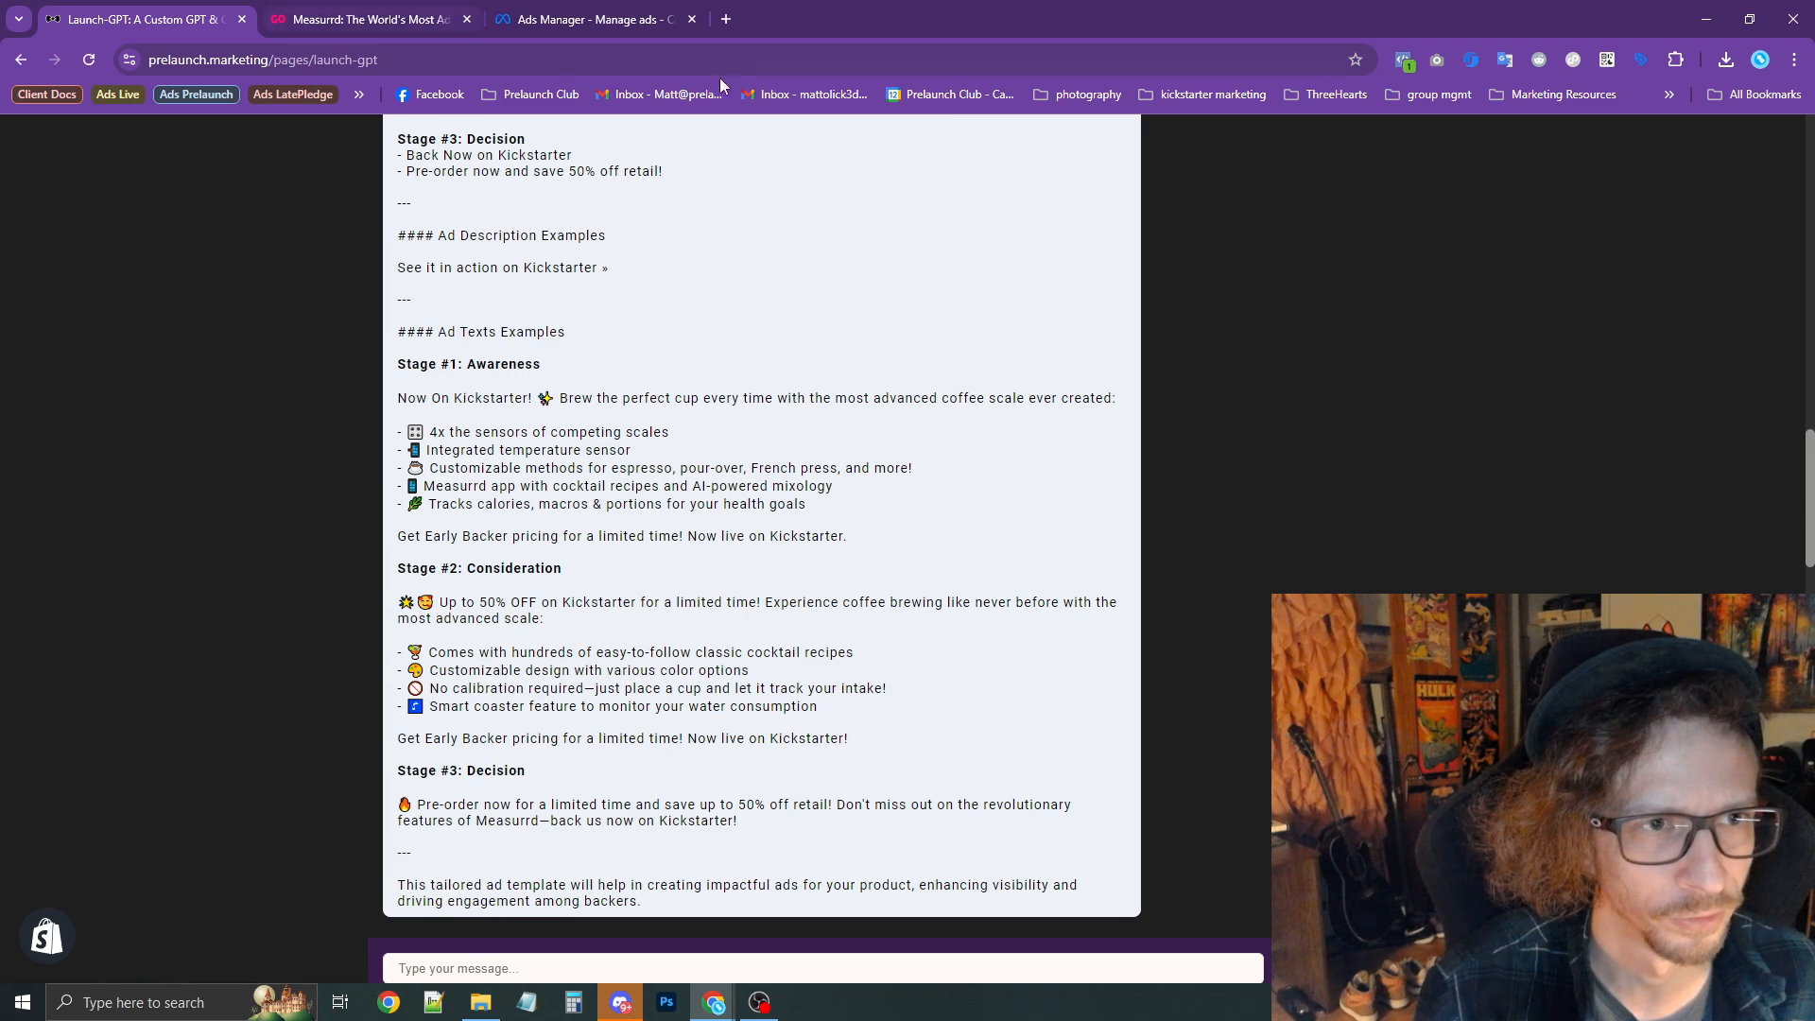
Switch to Meta Ads Manager, deselect the Leads Test Campaign_240611 campaign, and open Audiences in a separate browser tab.
click(571, 23)
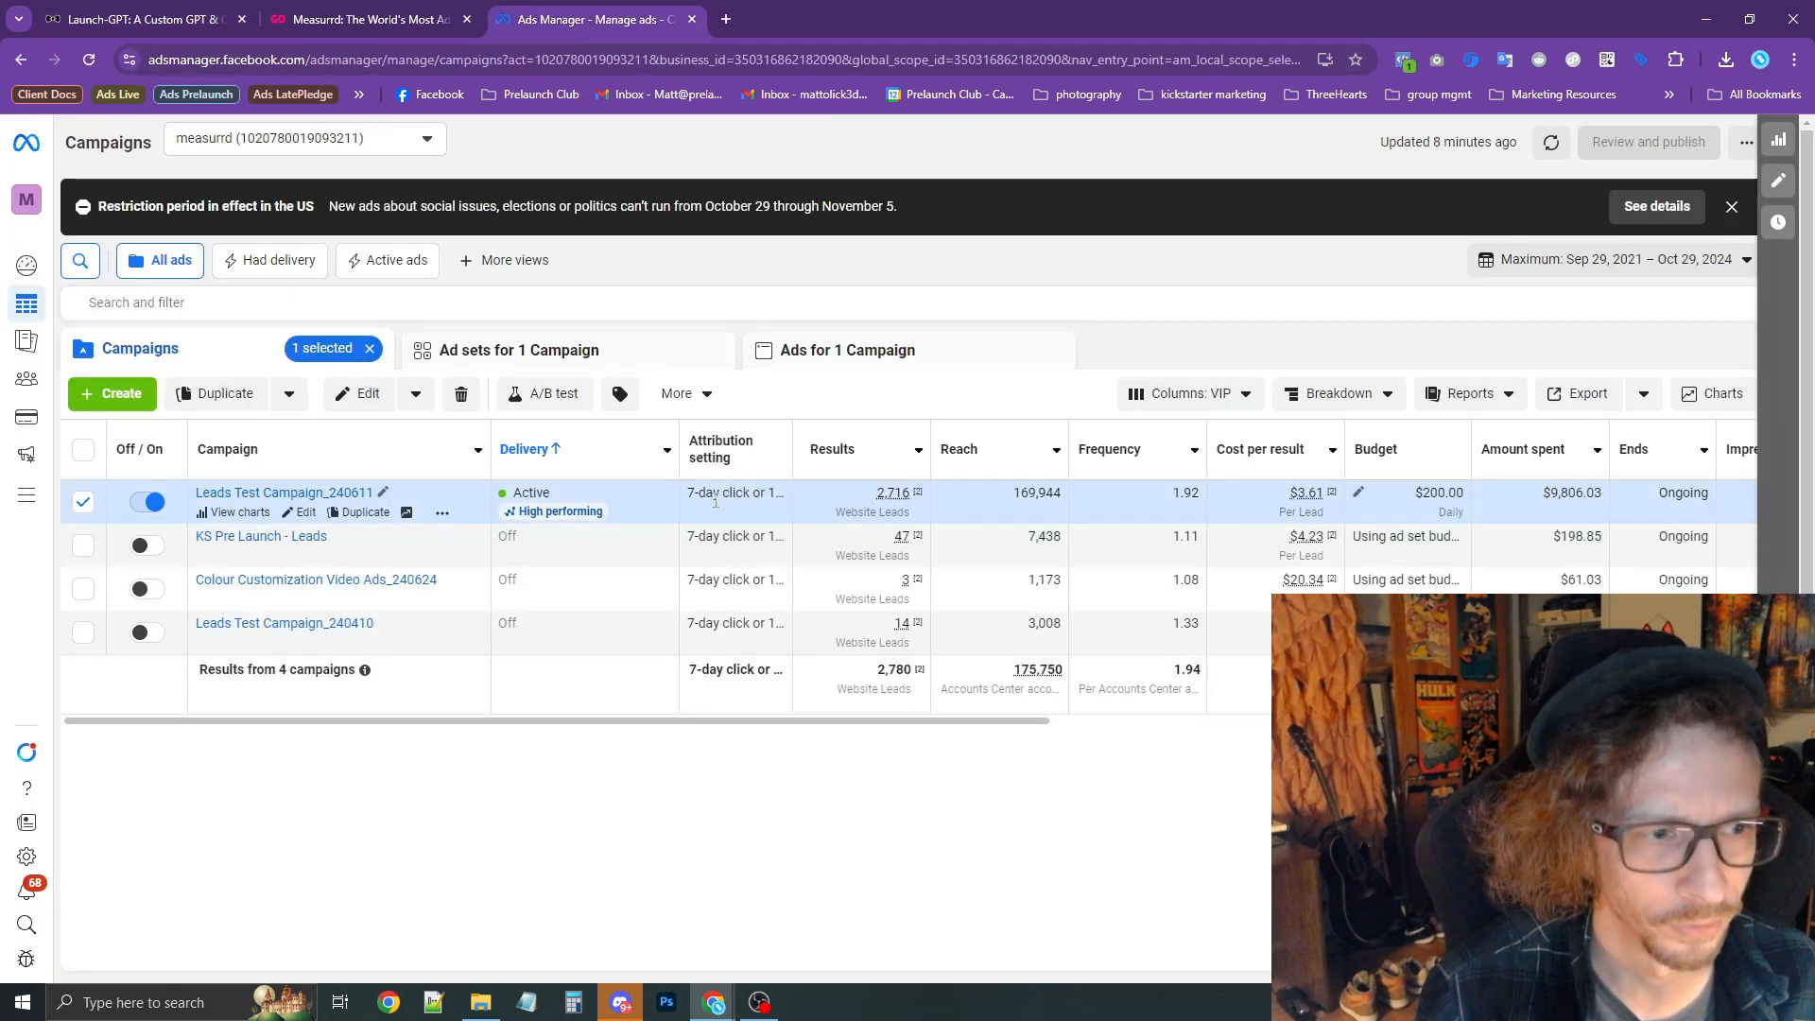
click(84, 502)
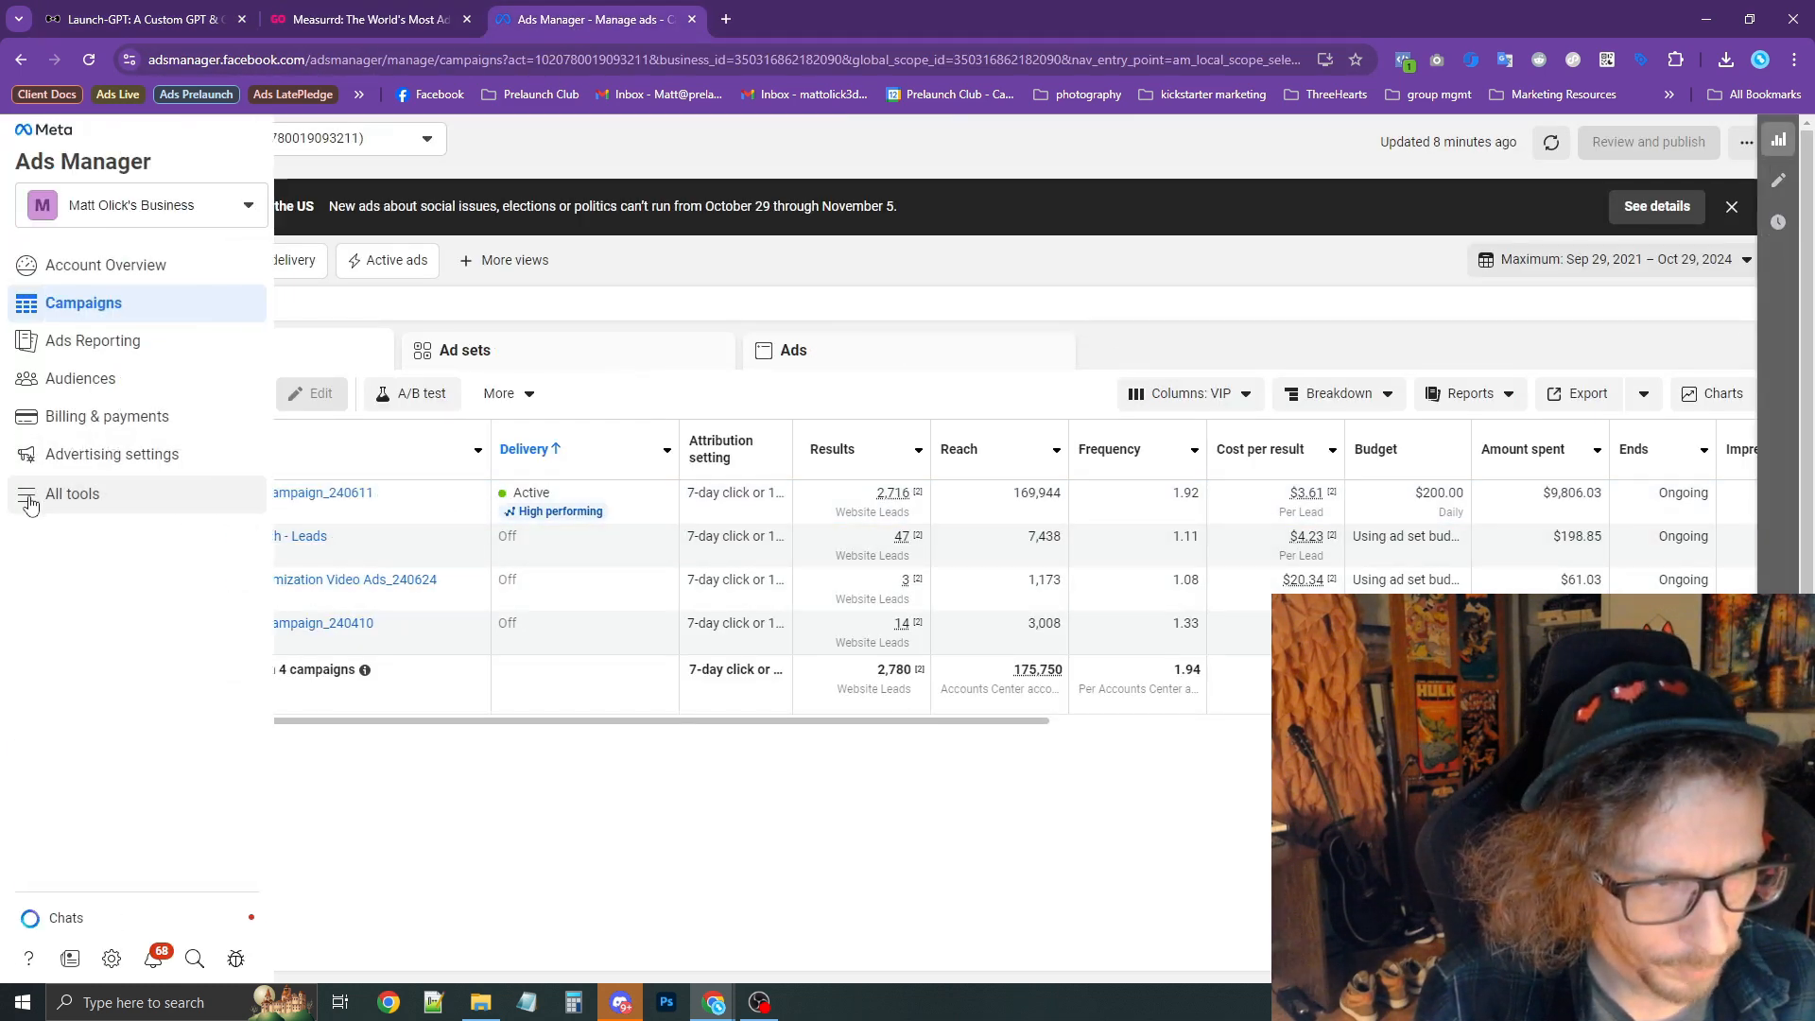
click(28, 494)
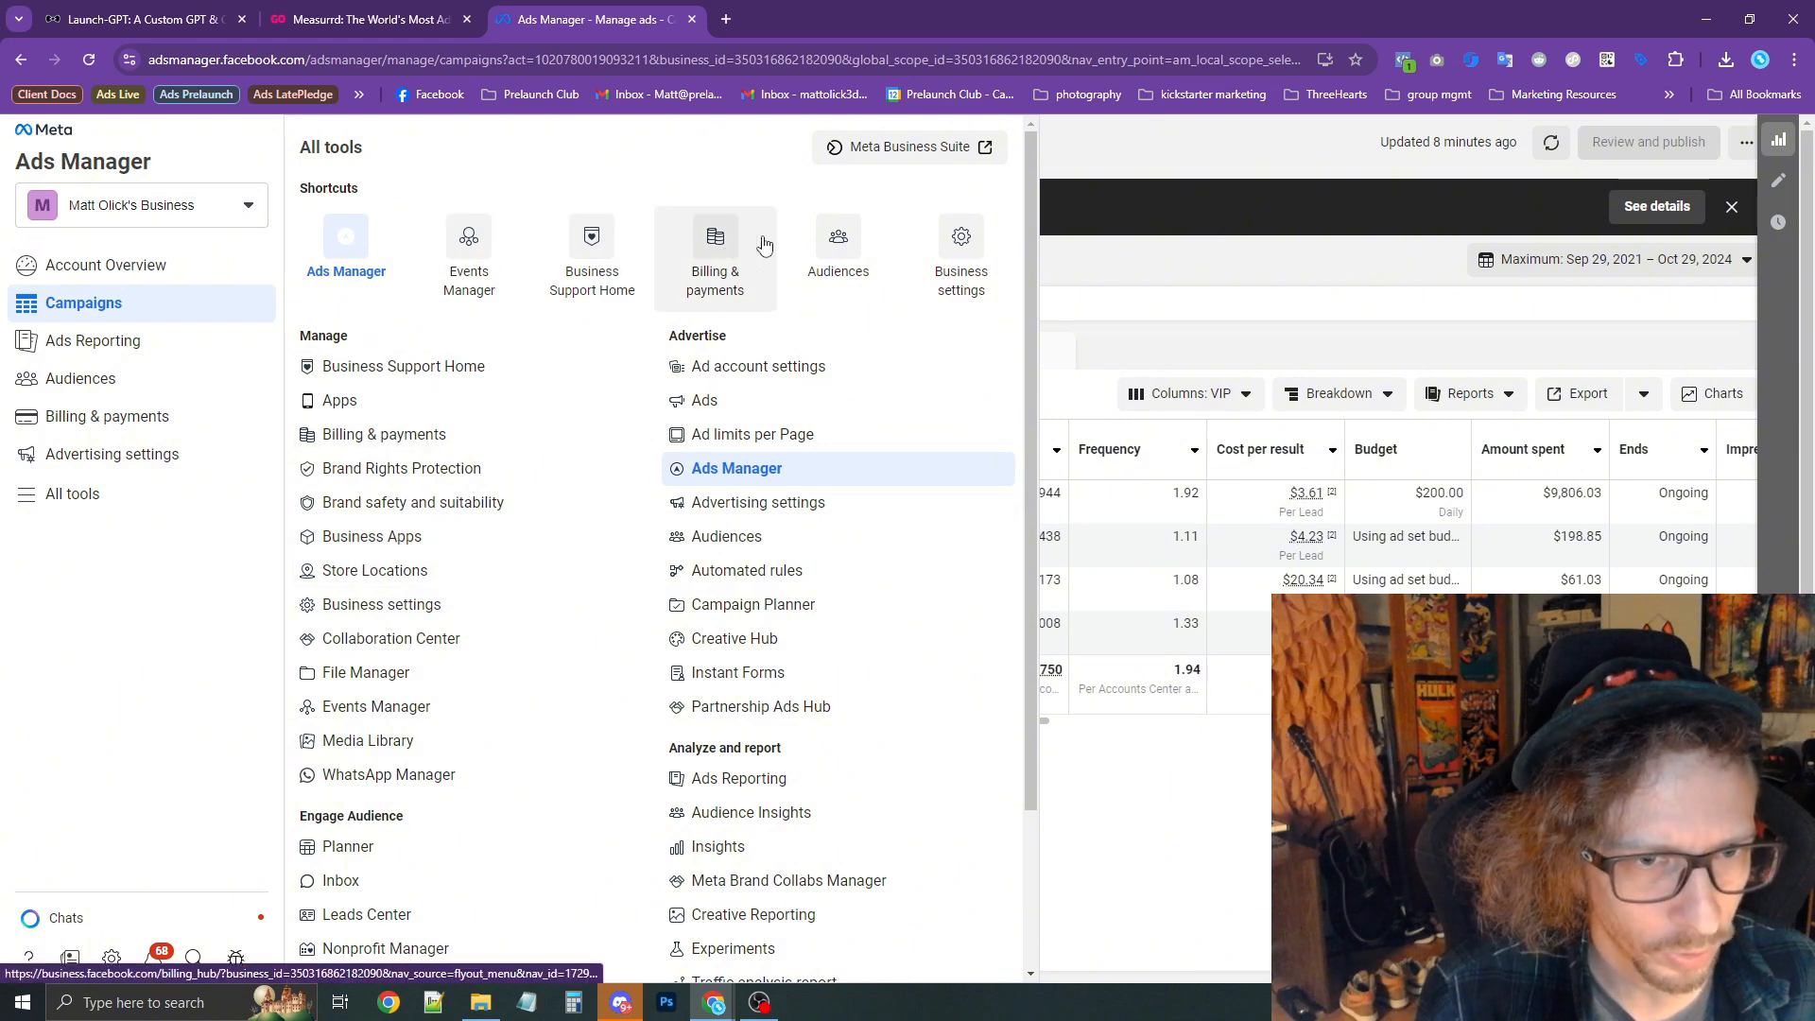
middle_click(832, 253)
click(792, 23)
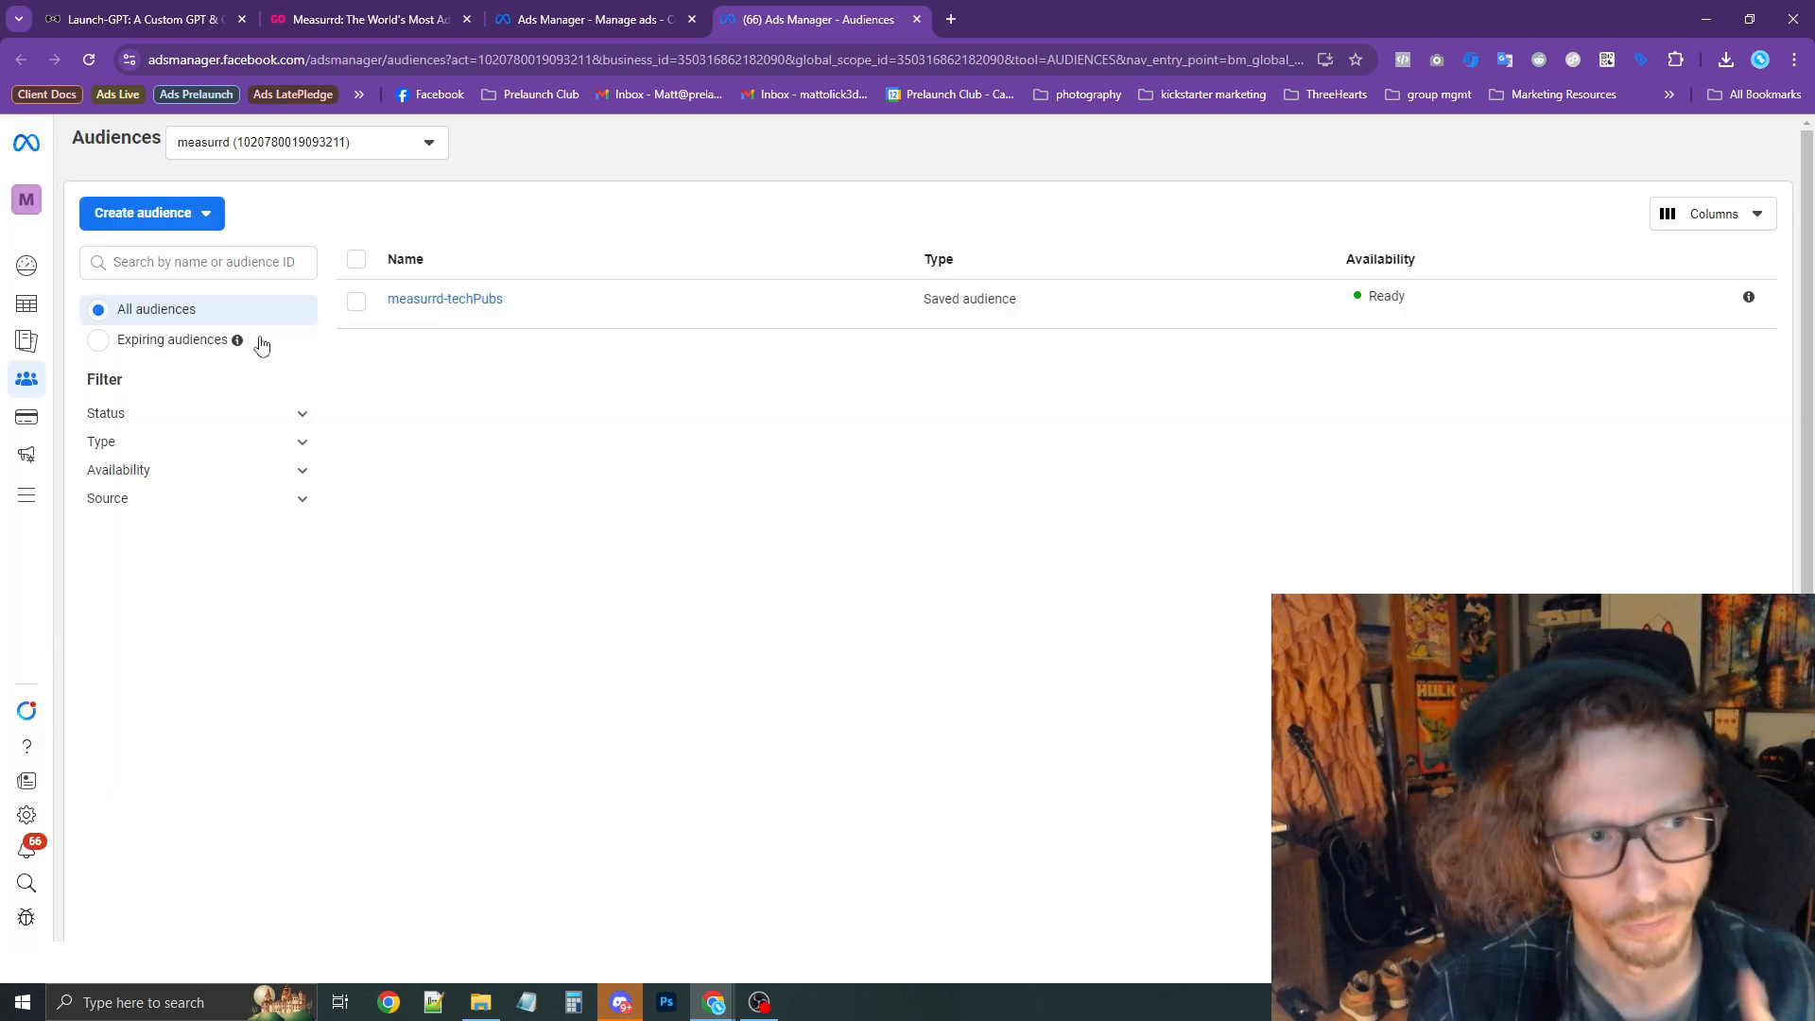
Start a new custom audience with Website as its source.
click(171, 220)
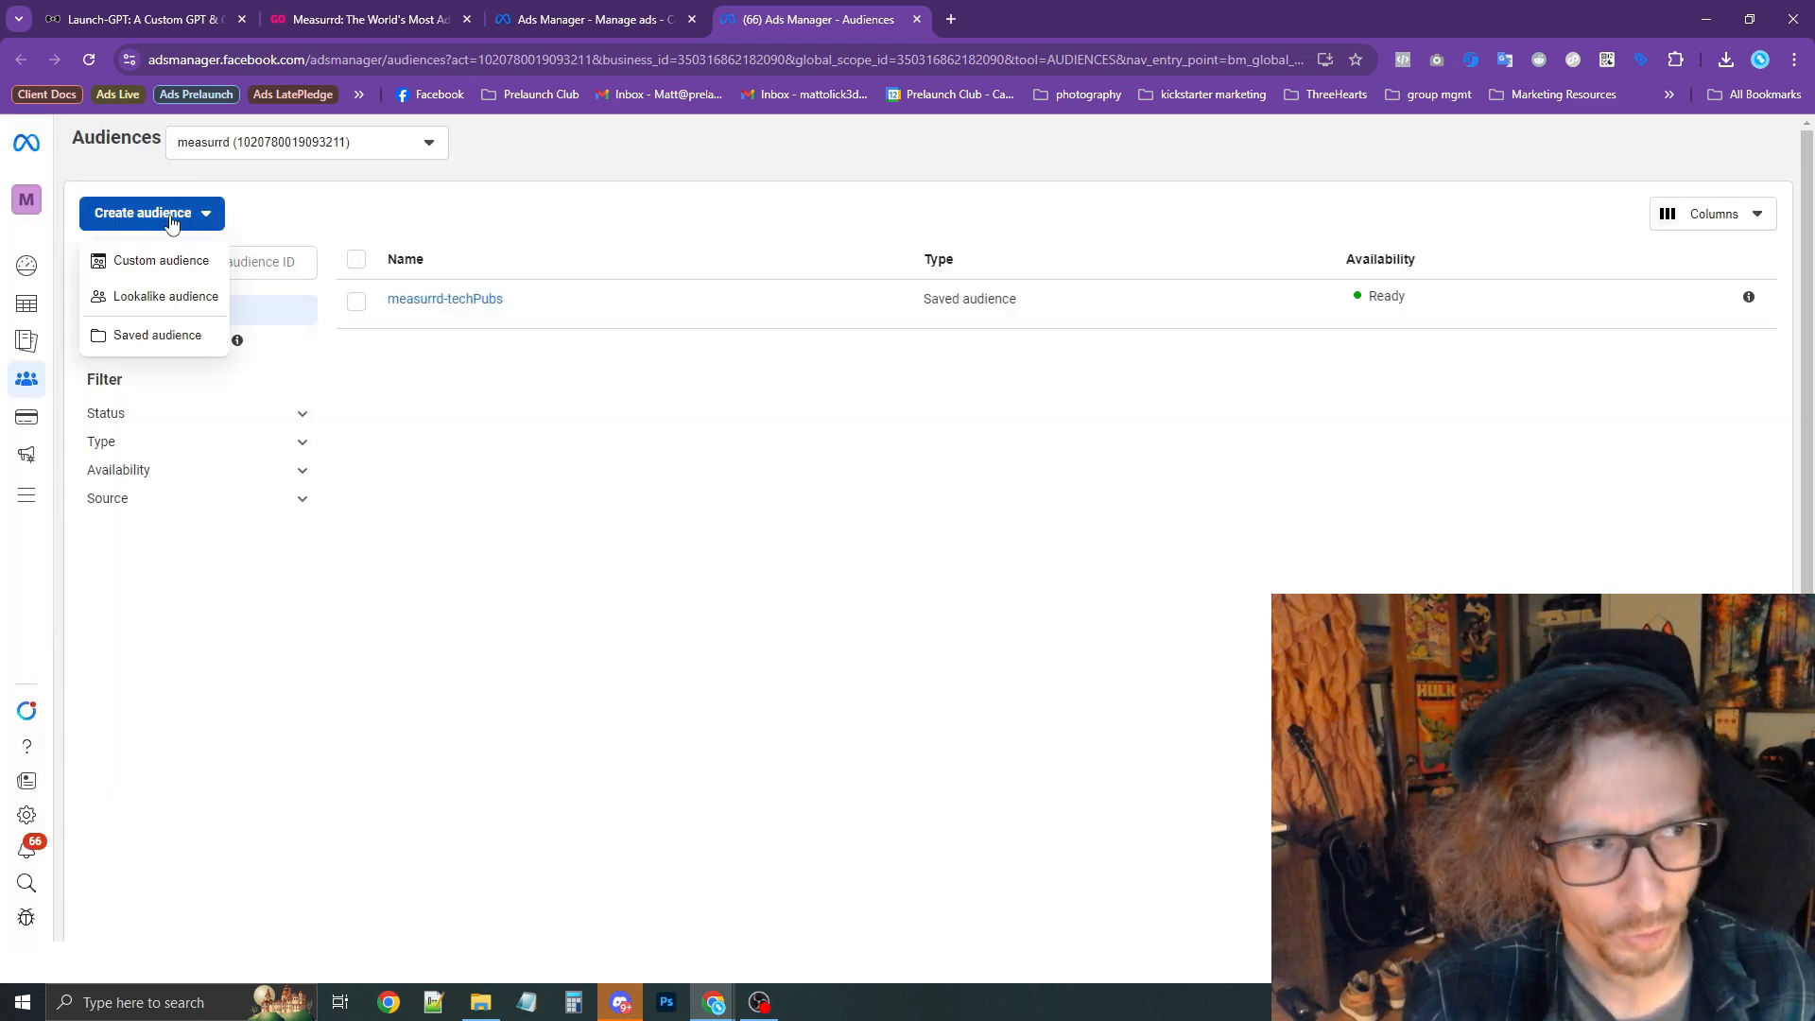
click(769, 479)
click(168, 218)
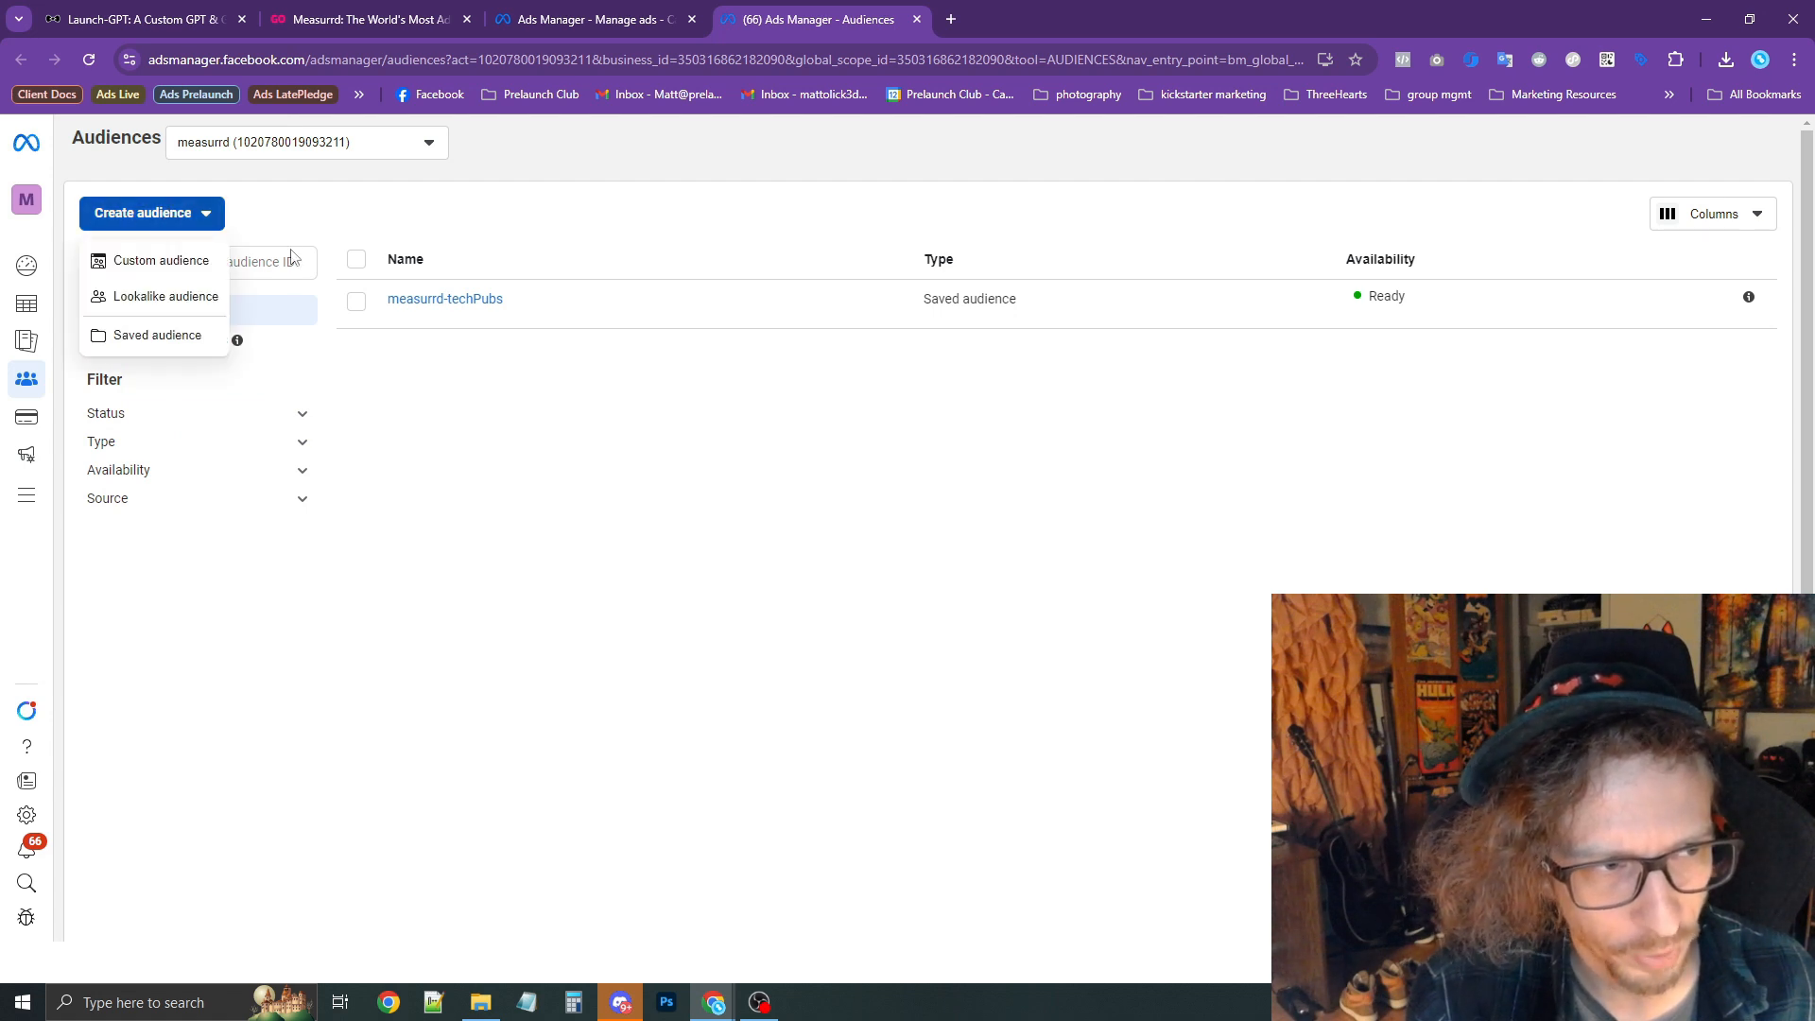
click(174, 264)
click(799, 376)
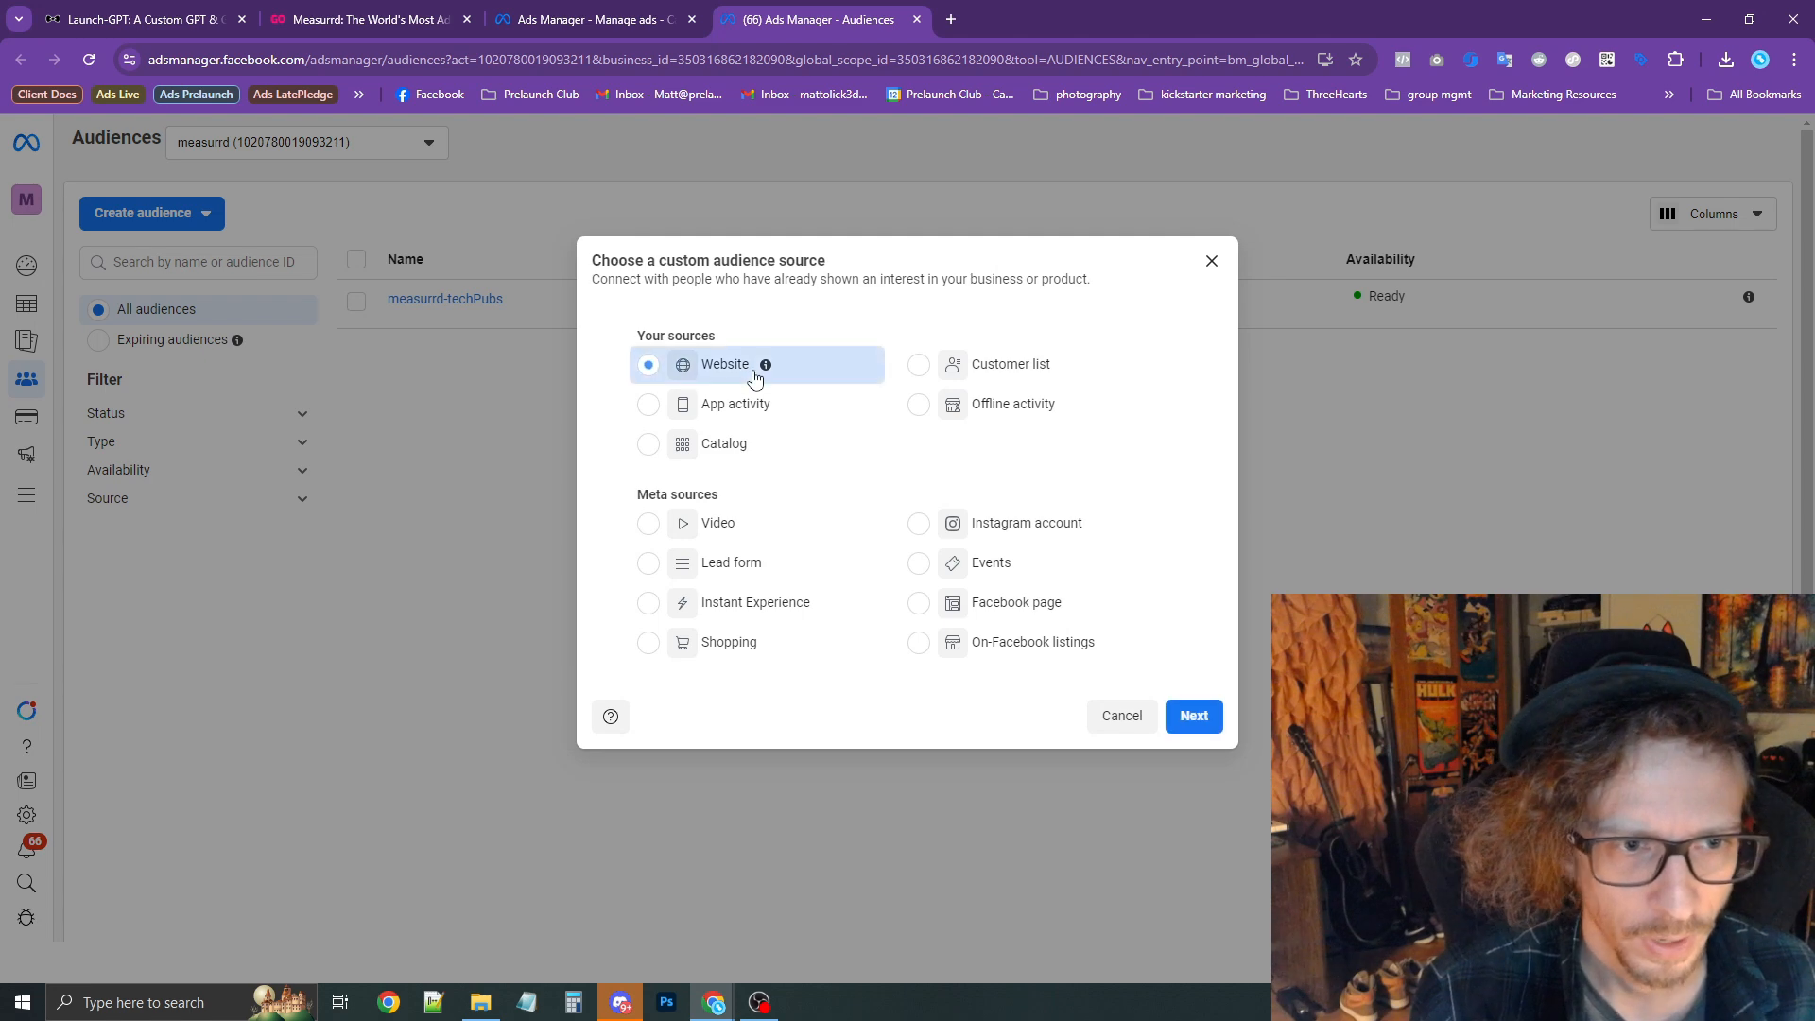
click(1191, 717)
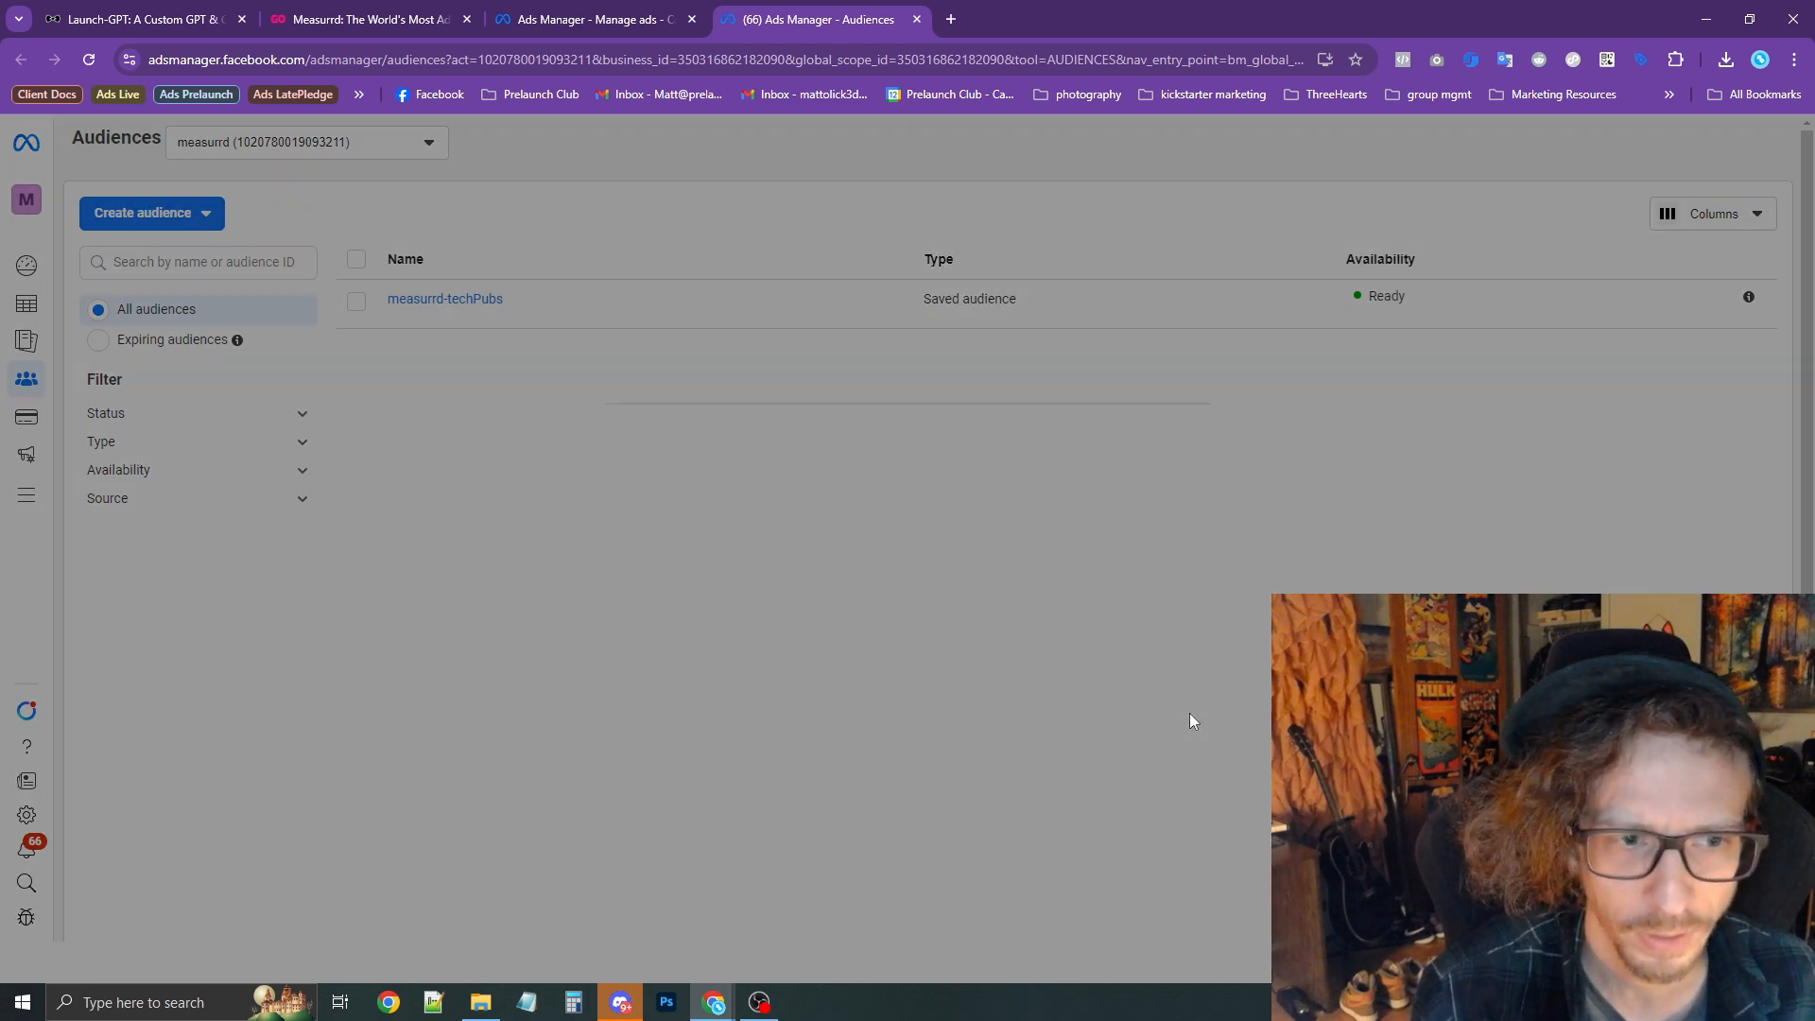
Create the website visitors audience from the Measurrd source with 180 days of retention, named "PageVisit - 180 Day".
click(848, 321)
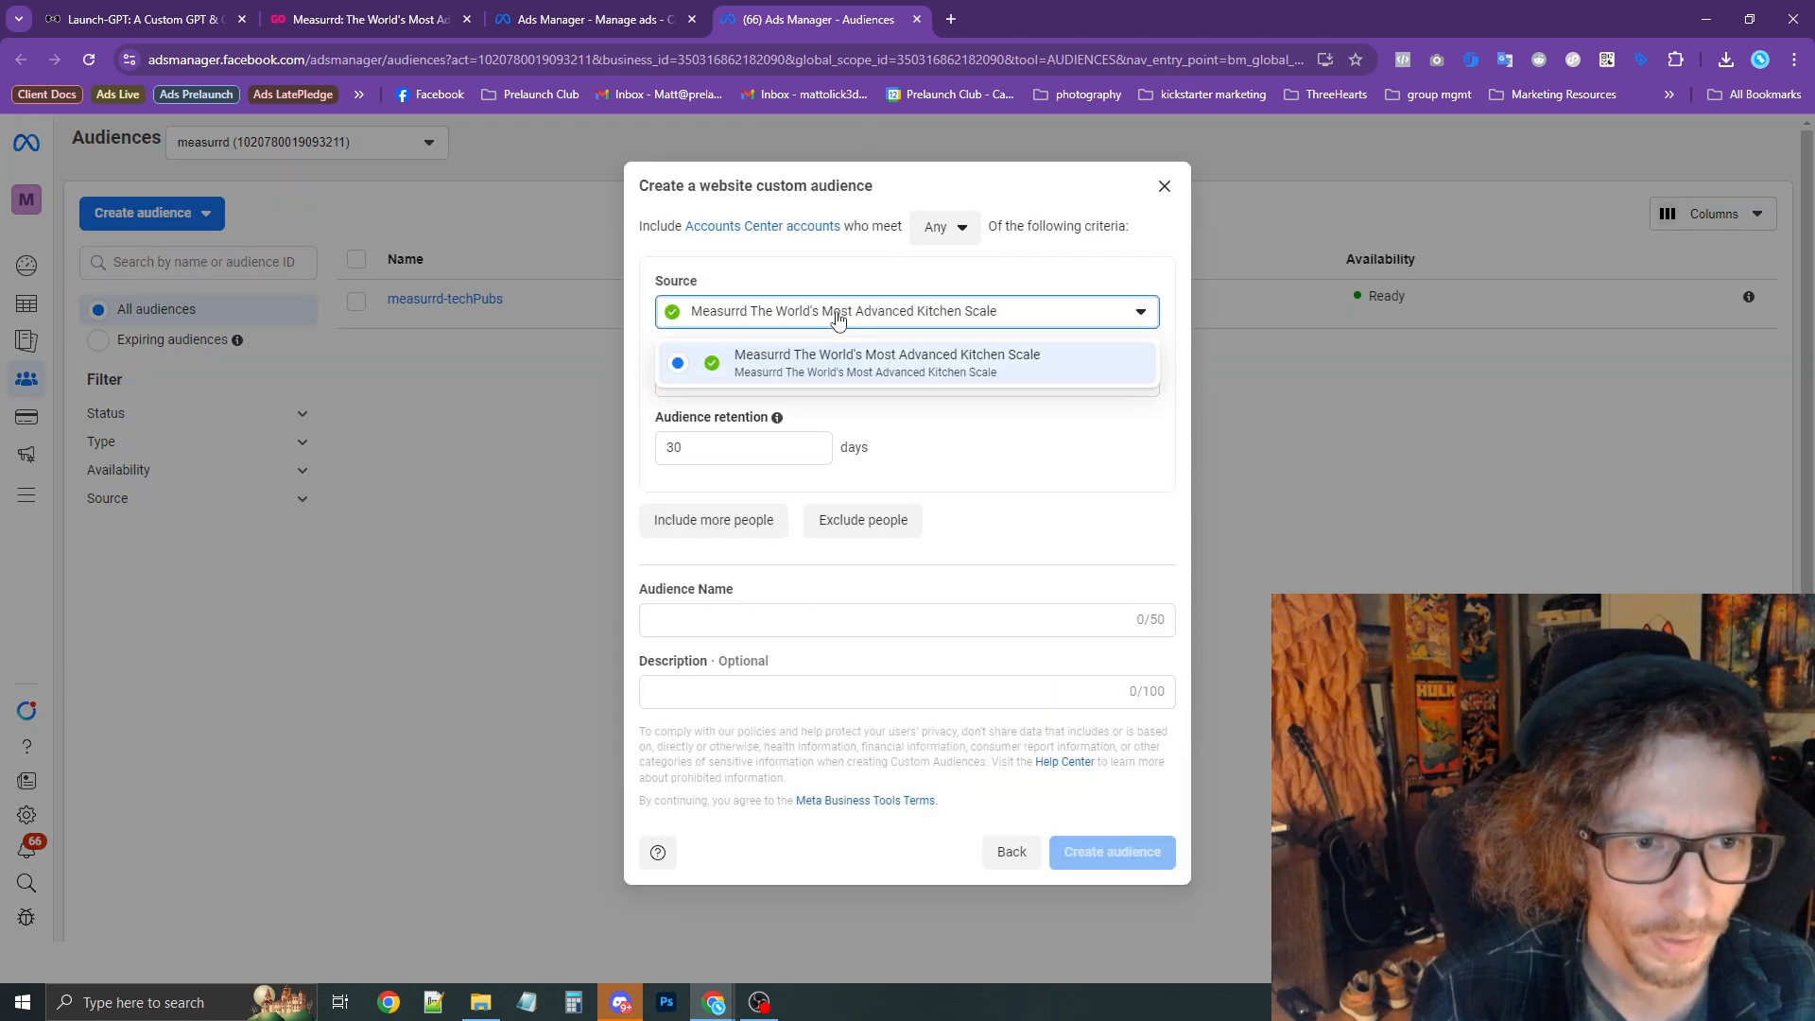
click(880, 331)
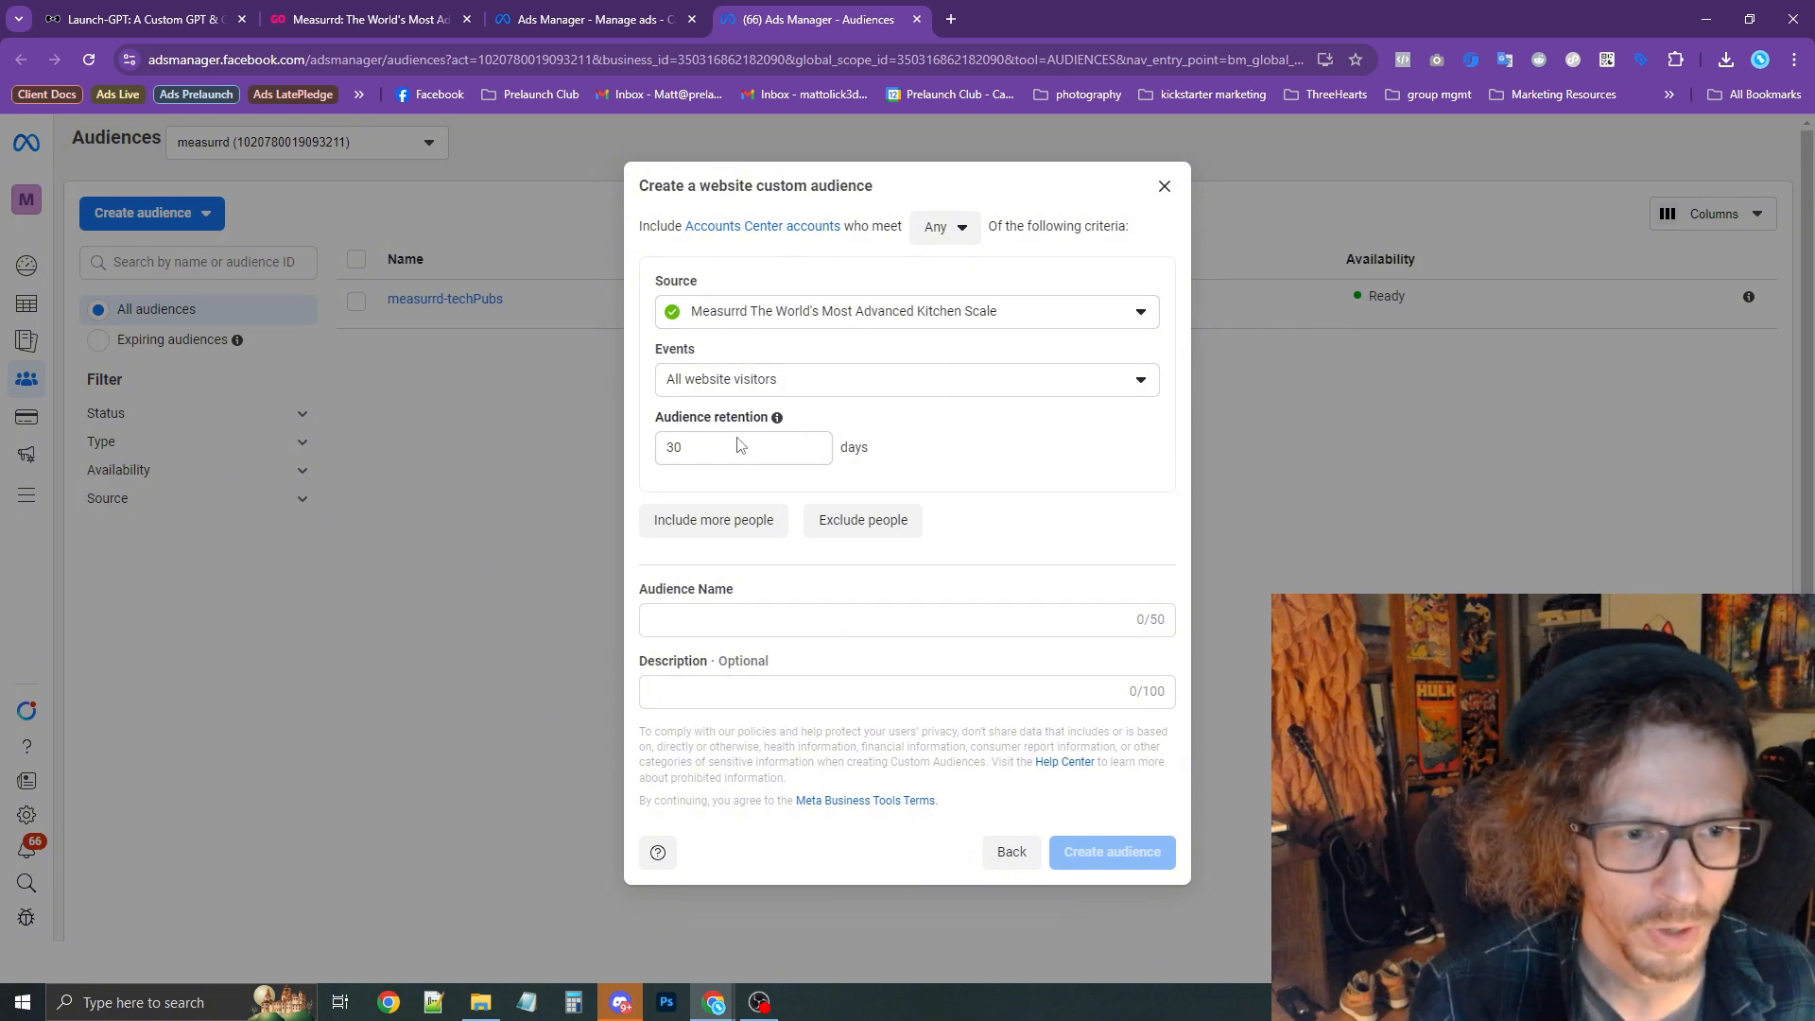
double_click(673, 449)
text(180)
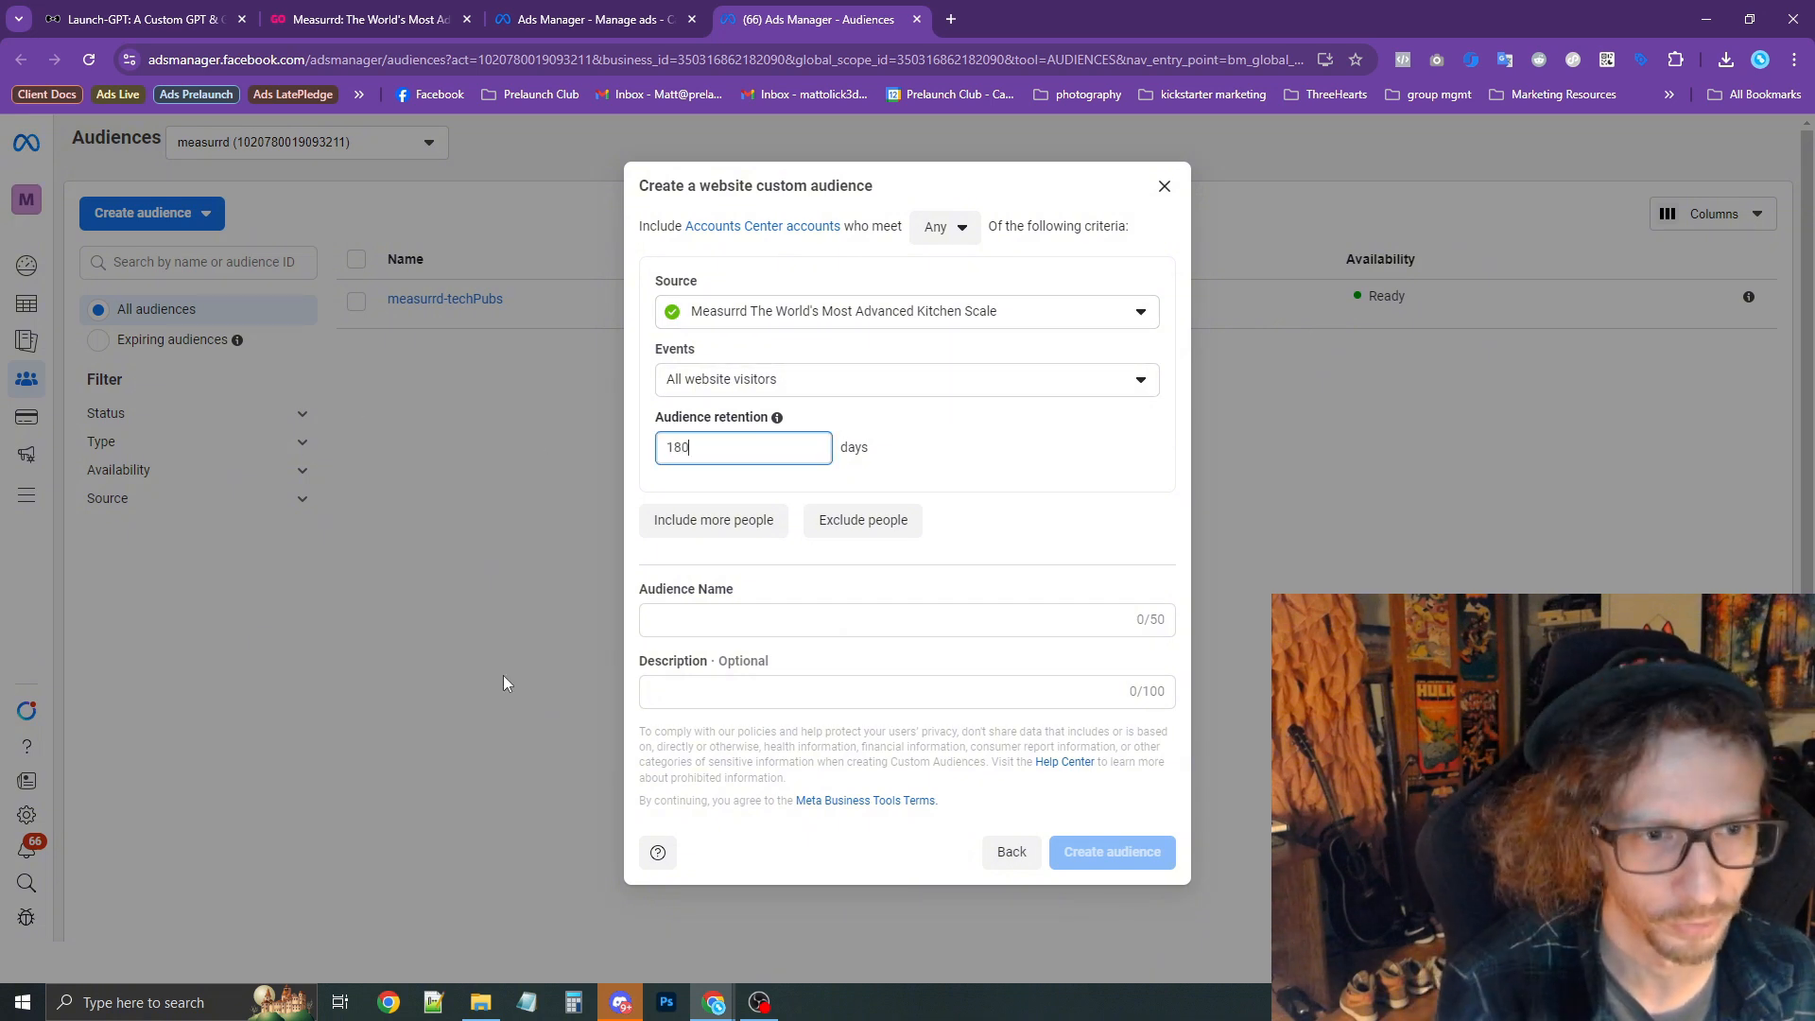
click(728, 635)
click(728, 624)
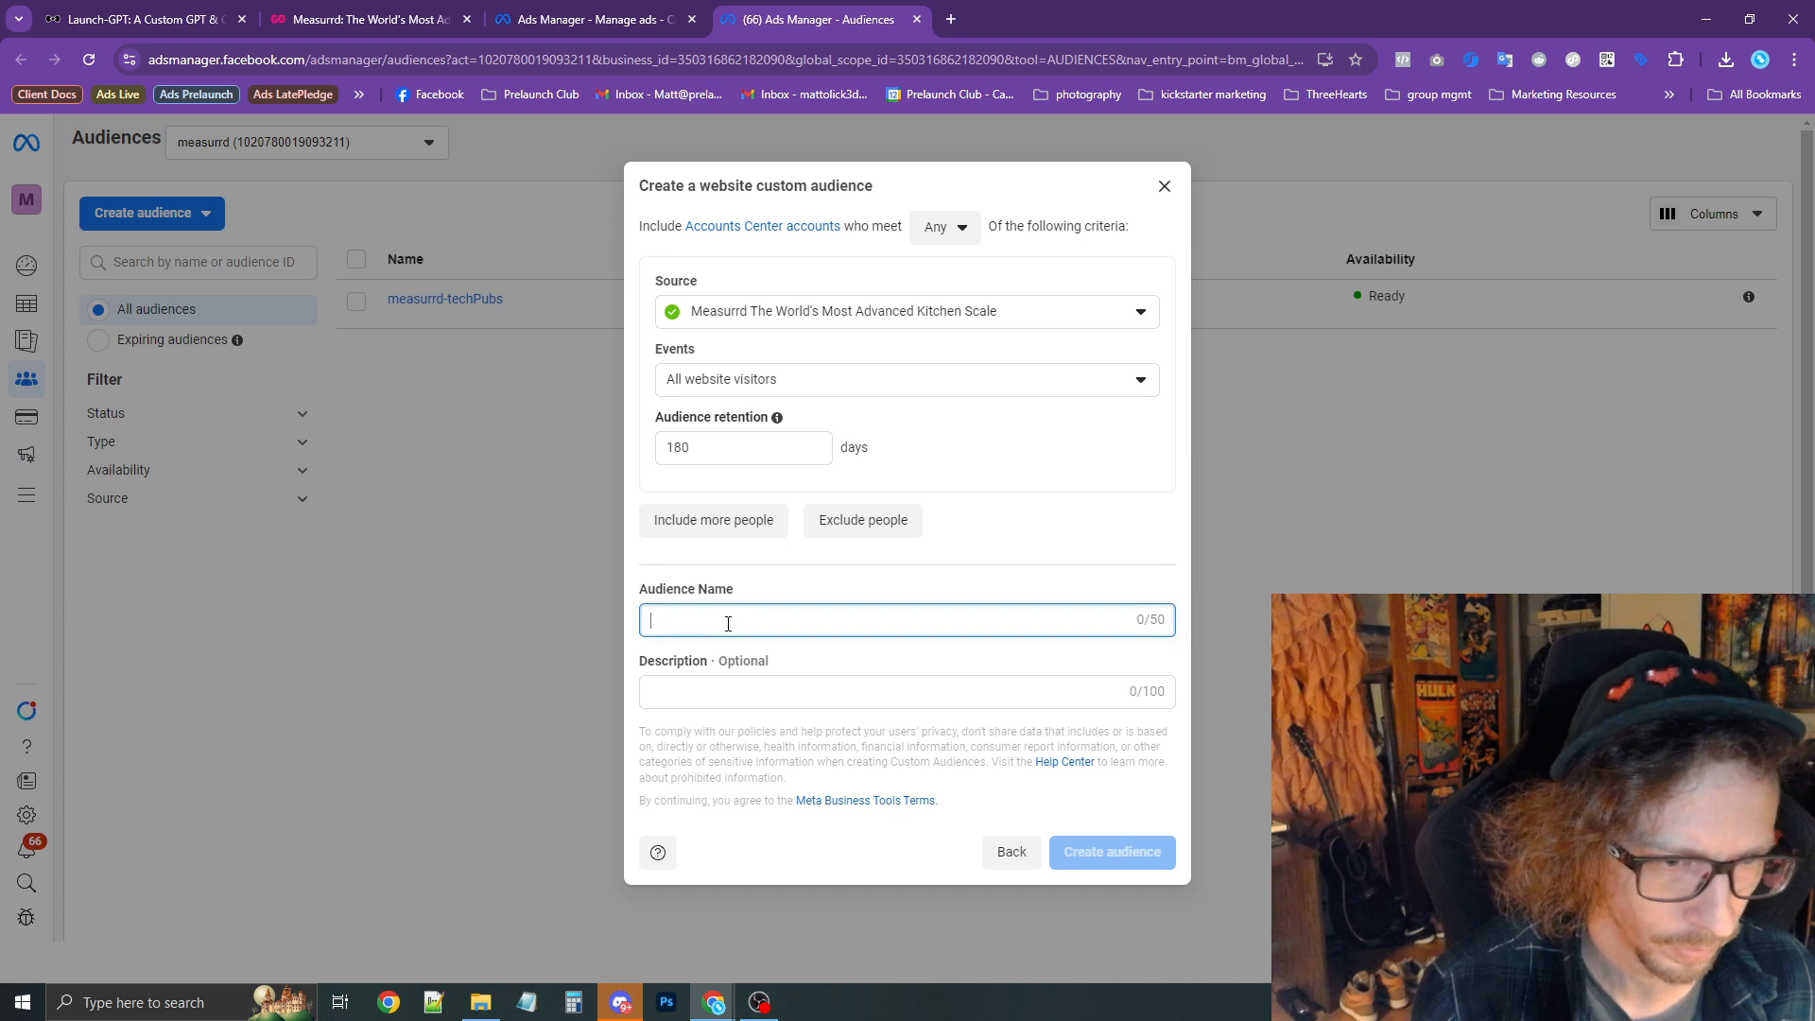
text(PageVisit - 180 Day)
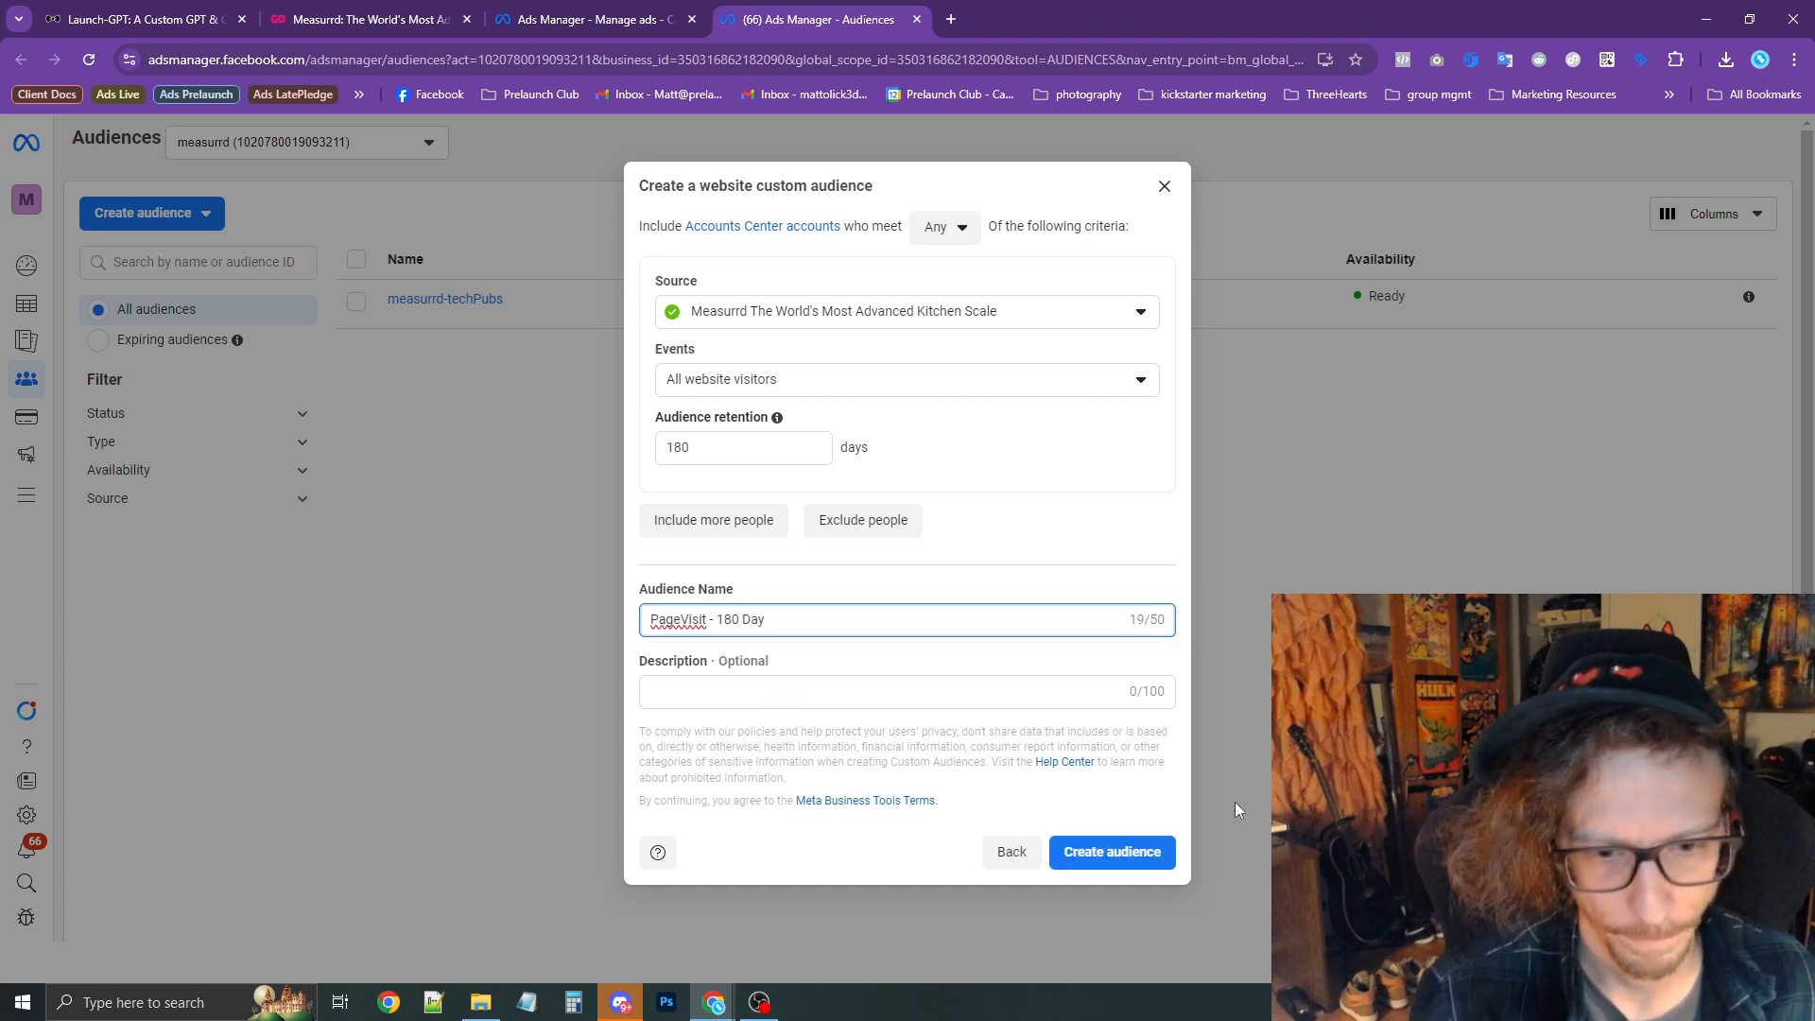
click(1111, 852)
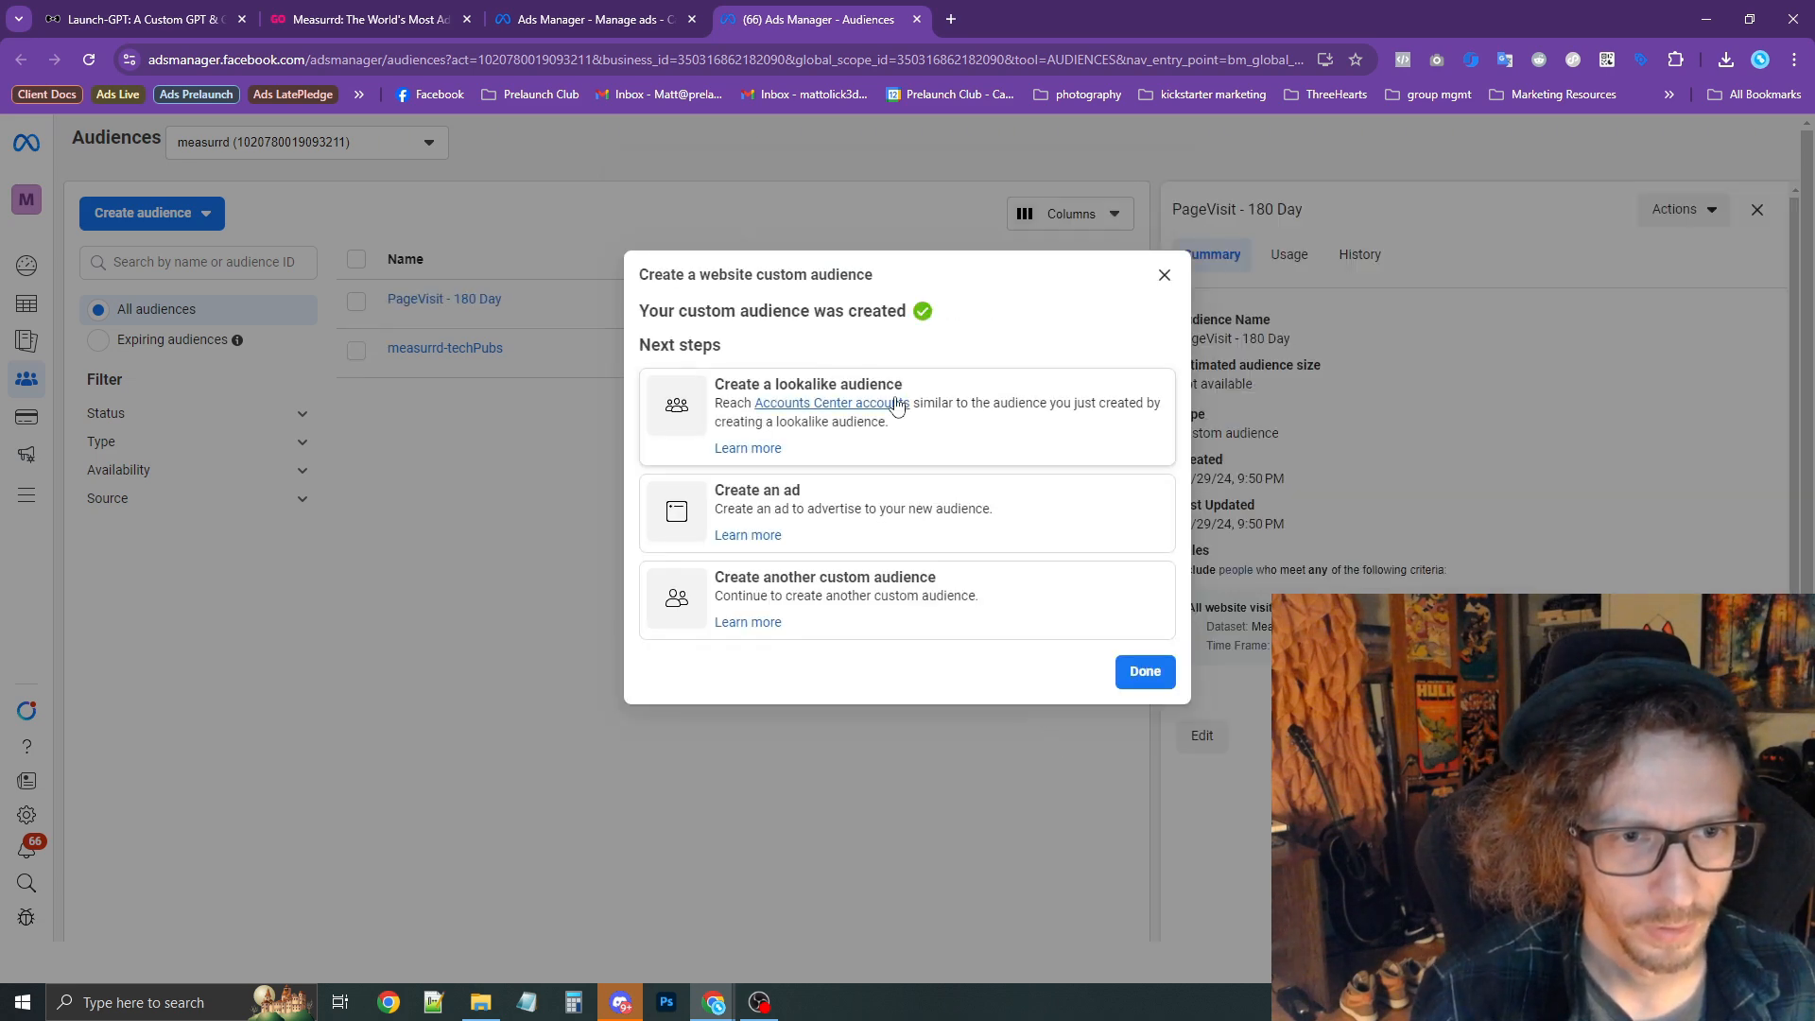
Create a lookalike audience from "PageVisit - 180 Day" for the United States with a 3% audience size.
click(794, 401)
drag(680, 584, 790, 580)
click(772, 420)
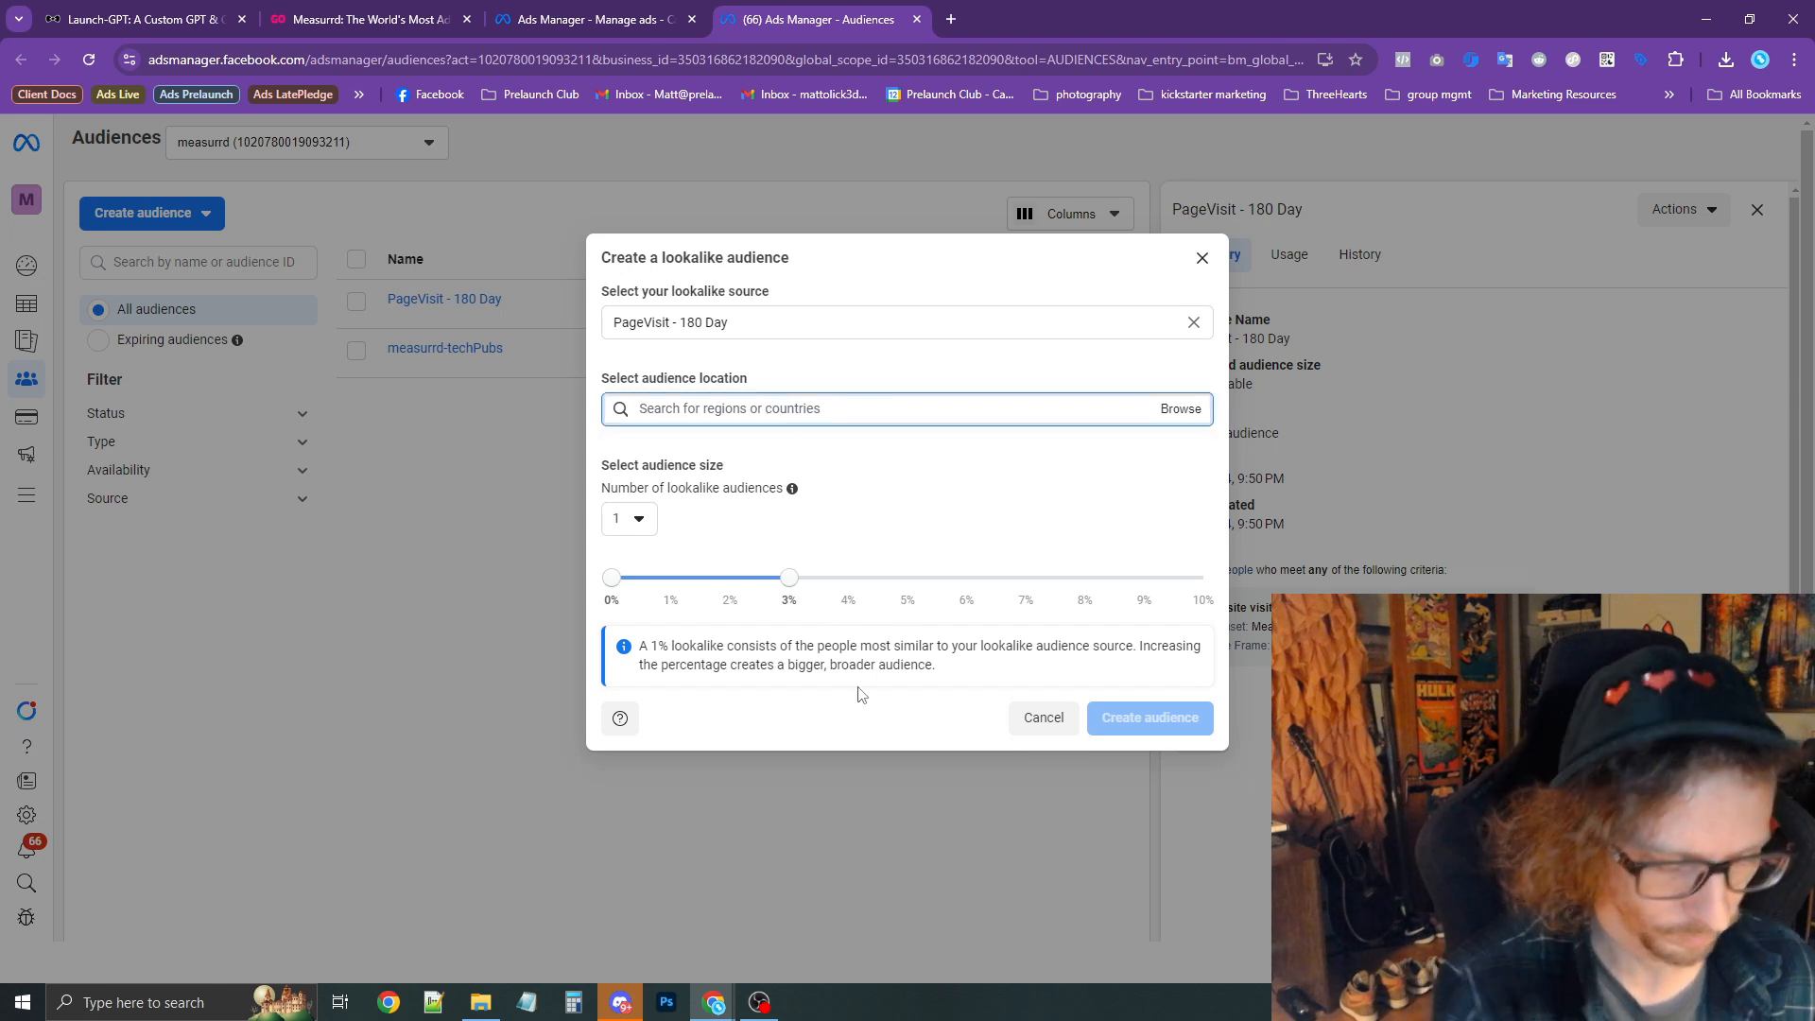
text(united states)
click(760, 460)
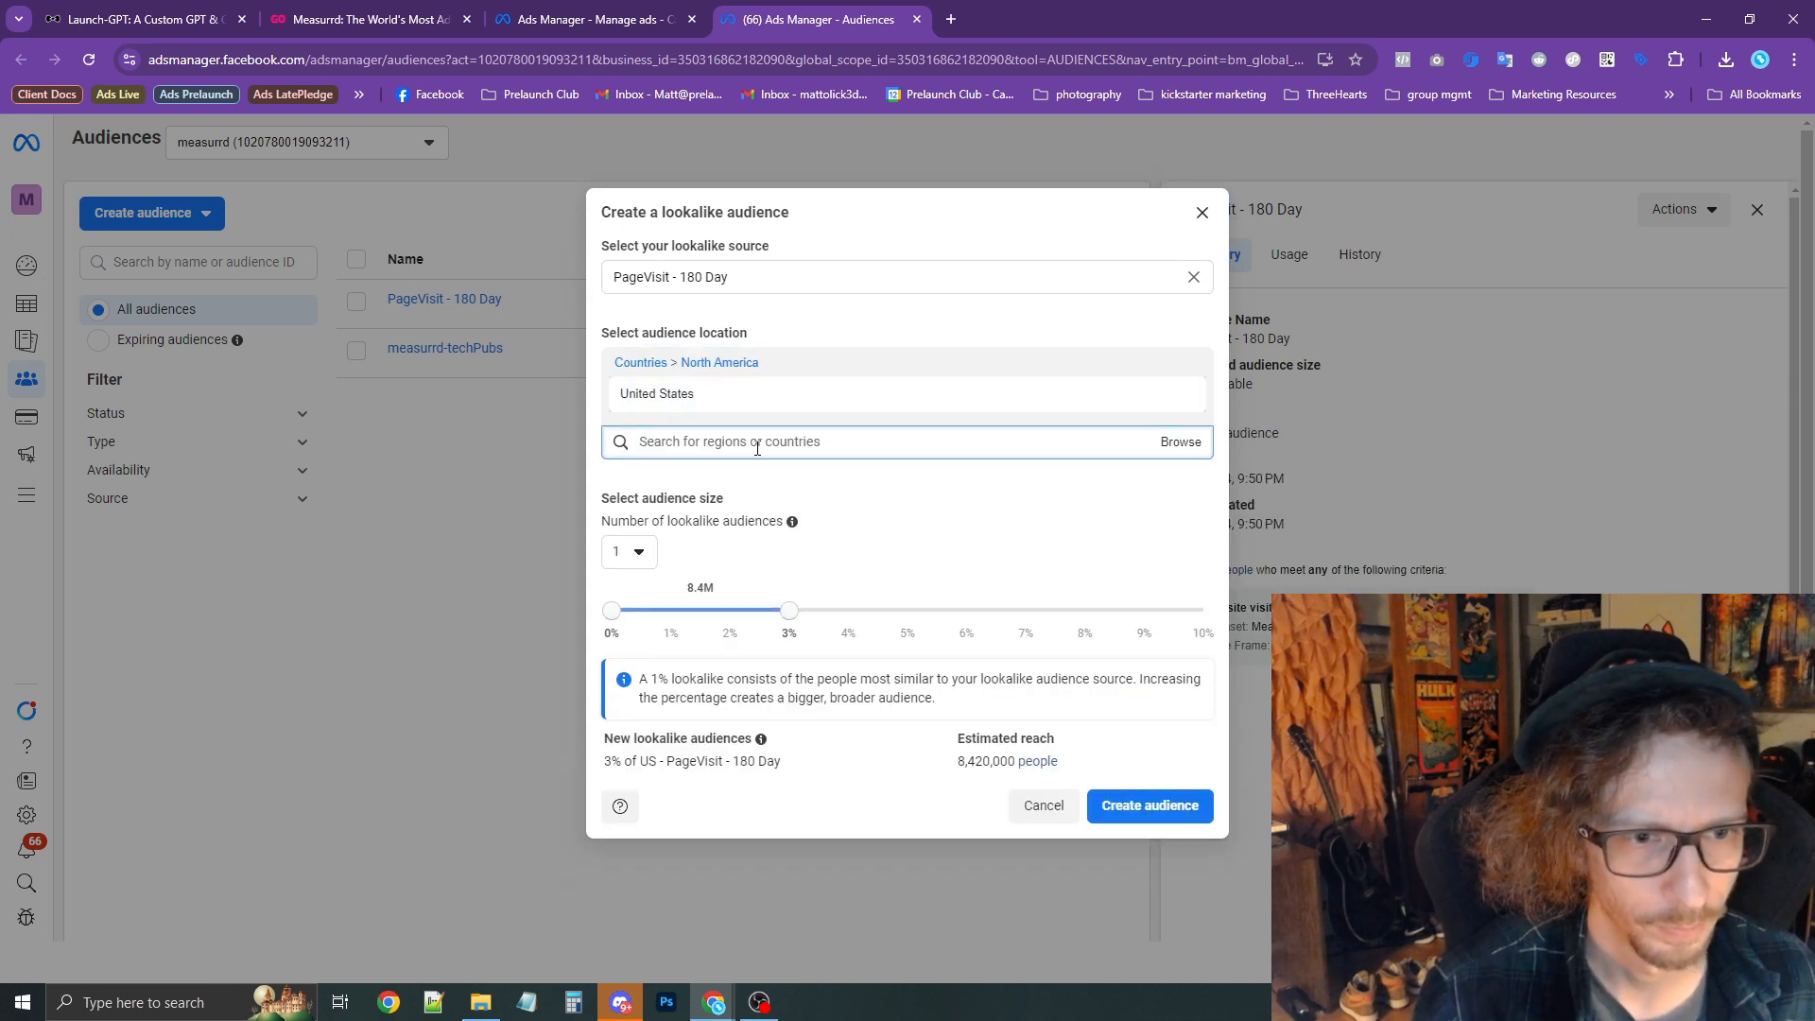
click(1135, 806)
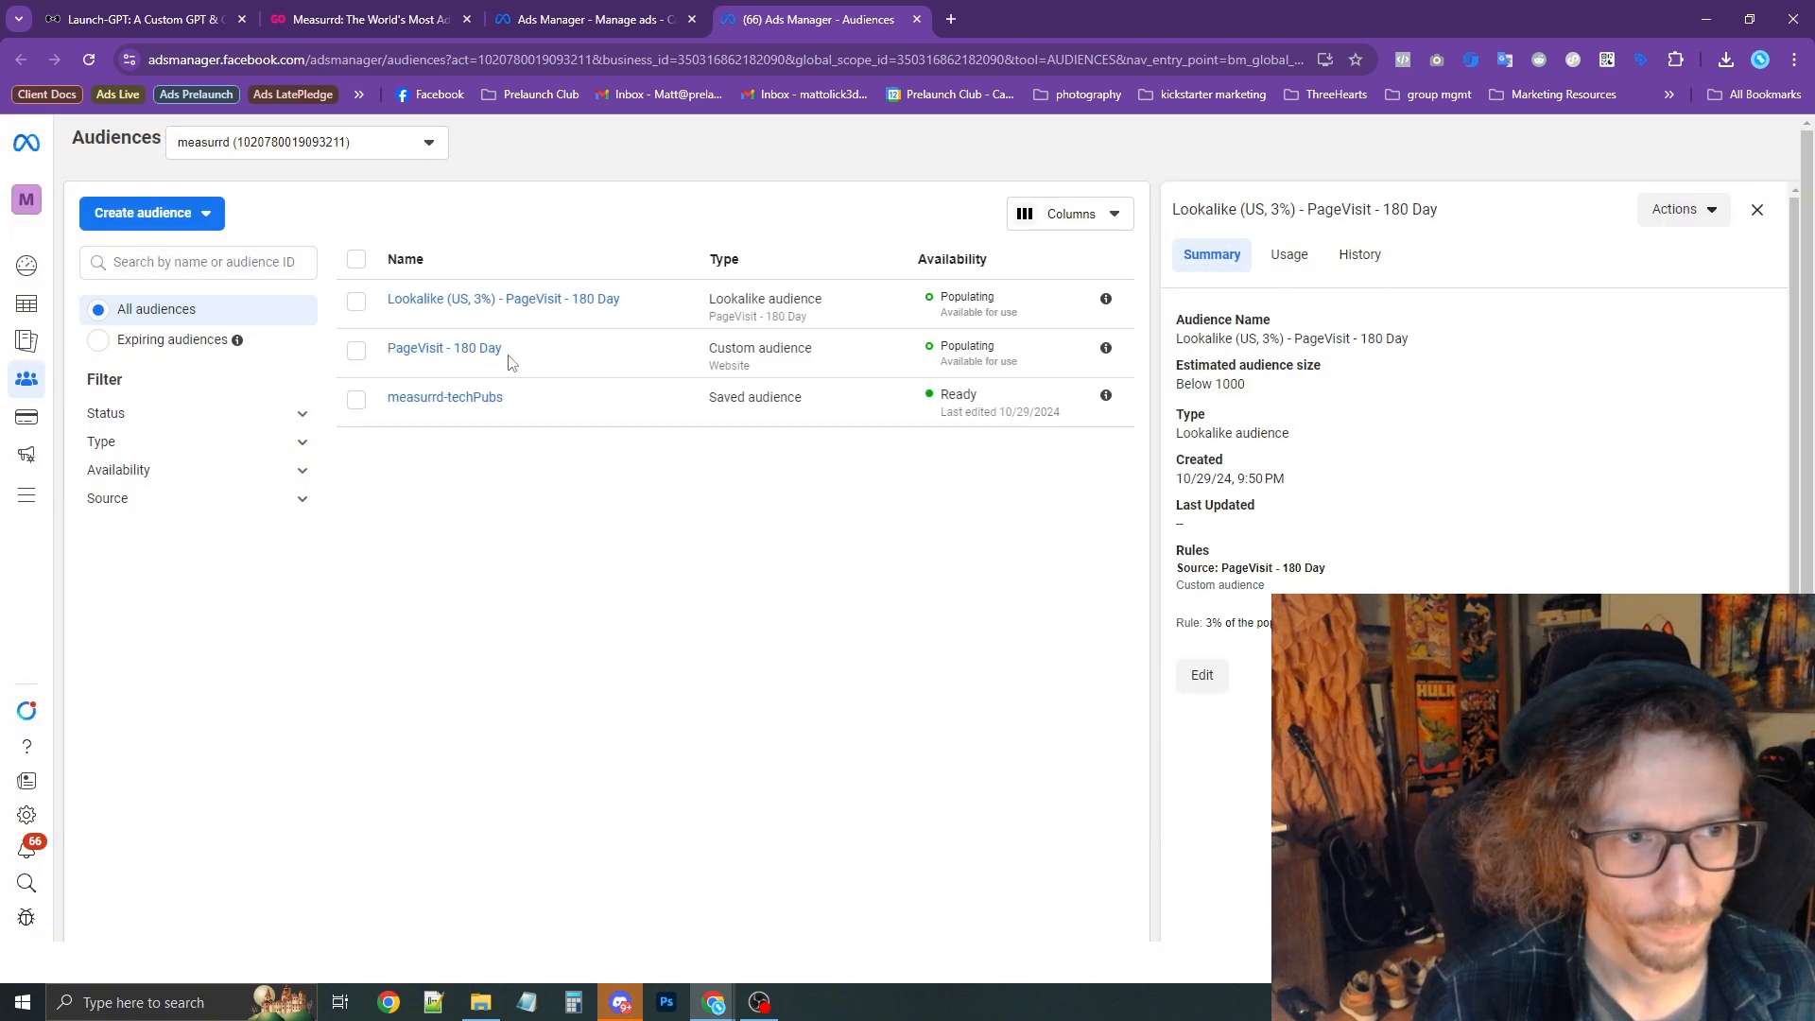
Start another custom audience with Website as its source.
click(151, 214)
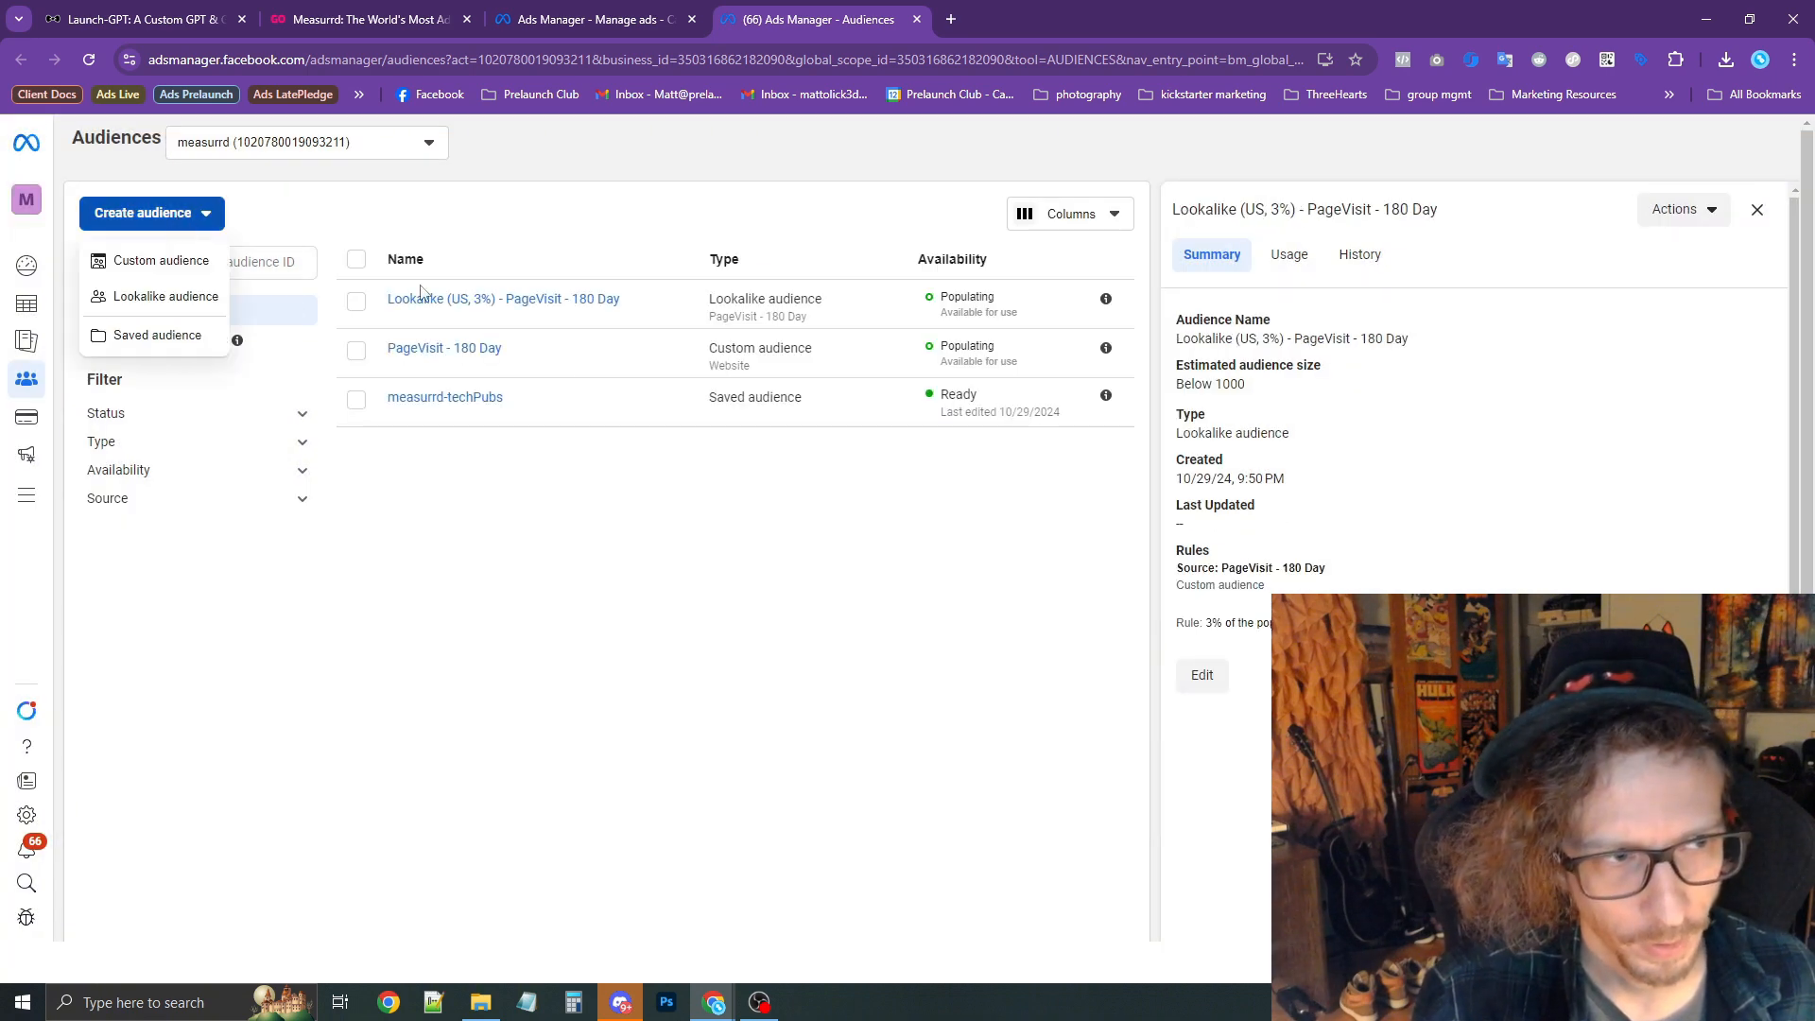
click(173, 278)
click(767, 364)
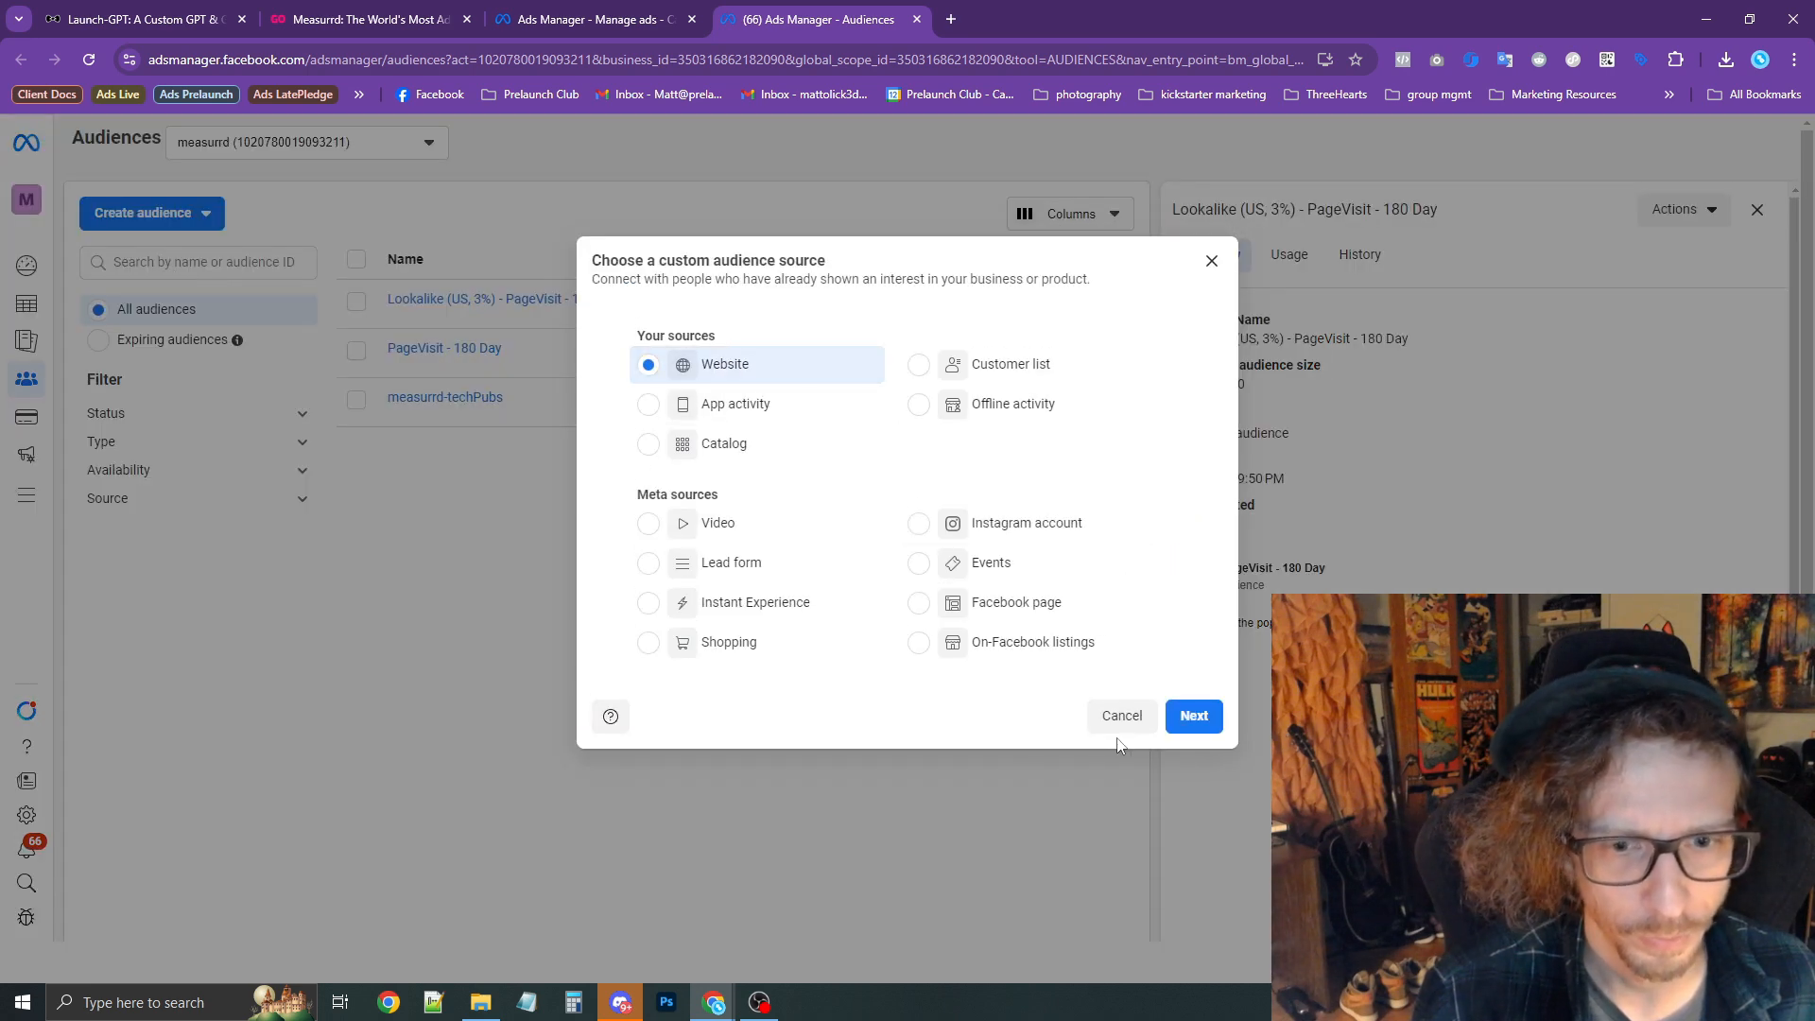
click(1194, 718)
Create the website audience from the Lead event with 180 days of retention, named "Leads - 180 Day".
click(755, 377)
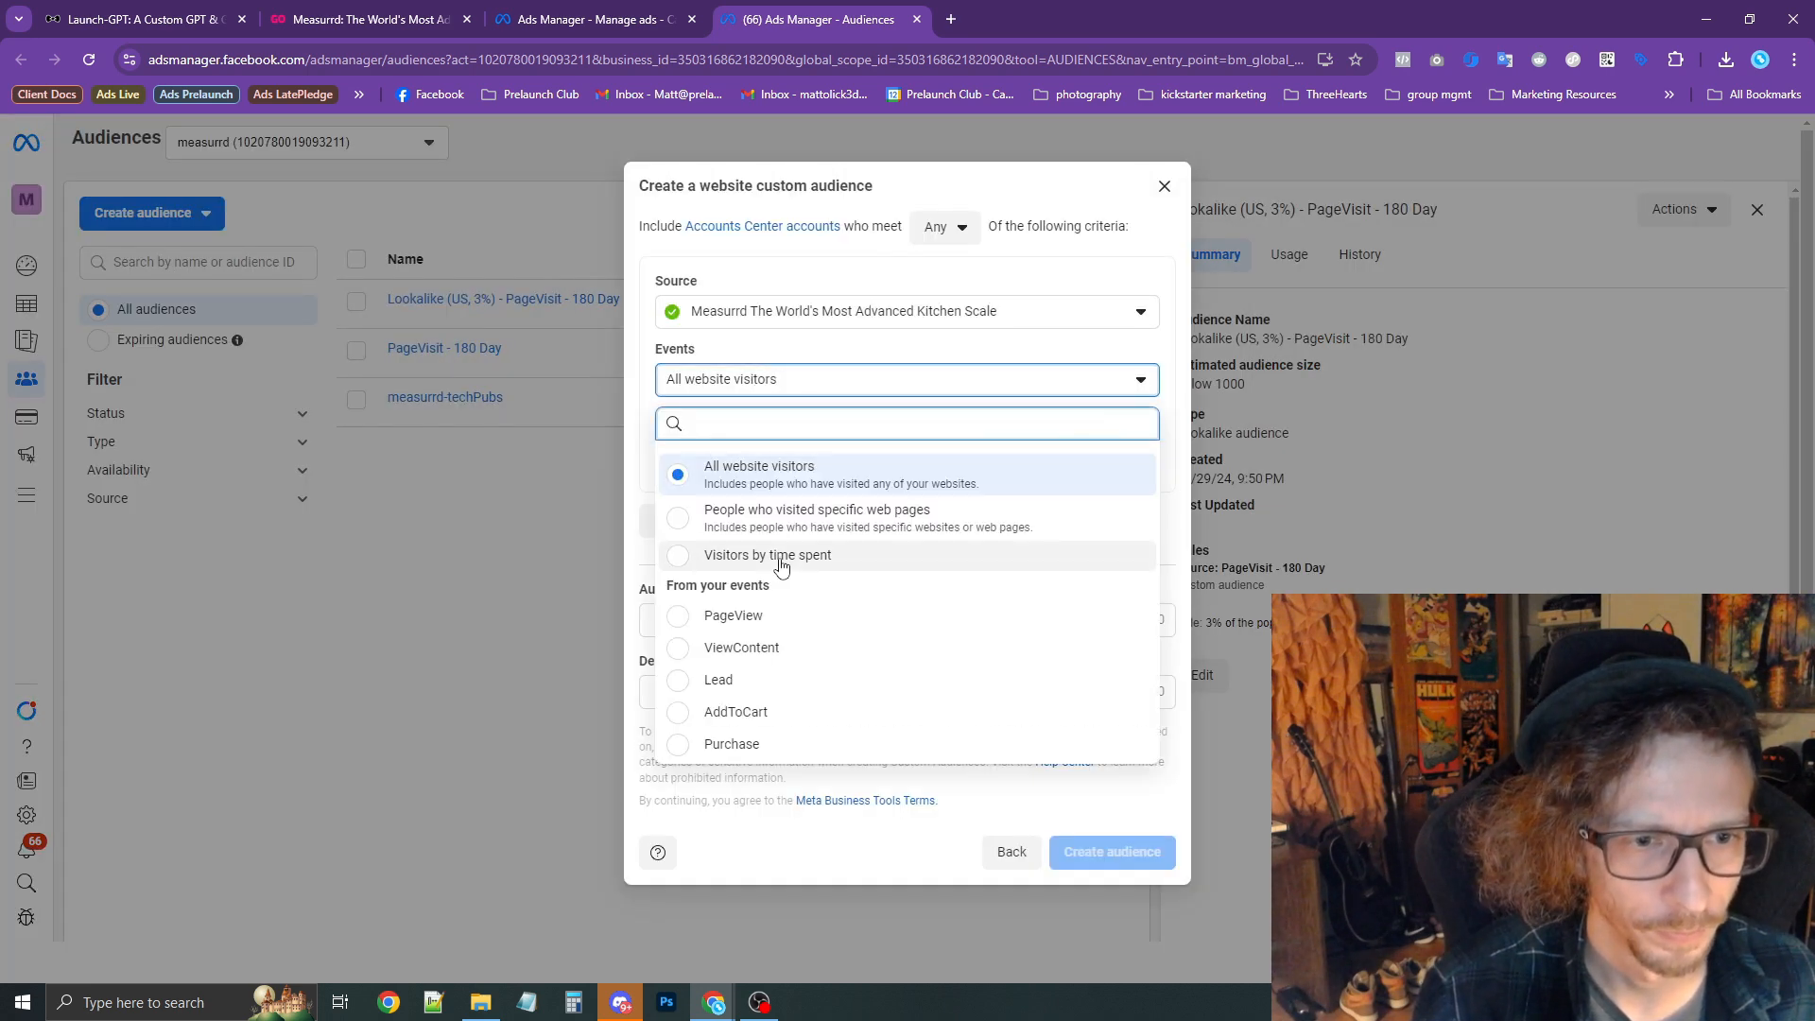
click(764, 677)
double_click(736, 448)
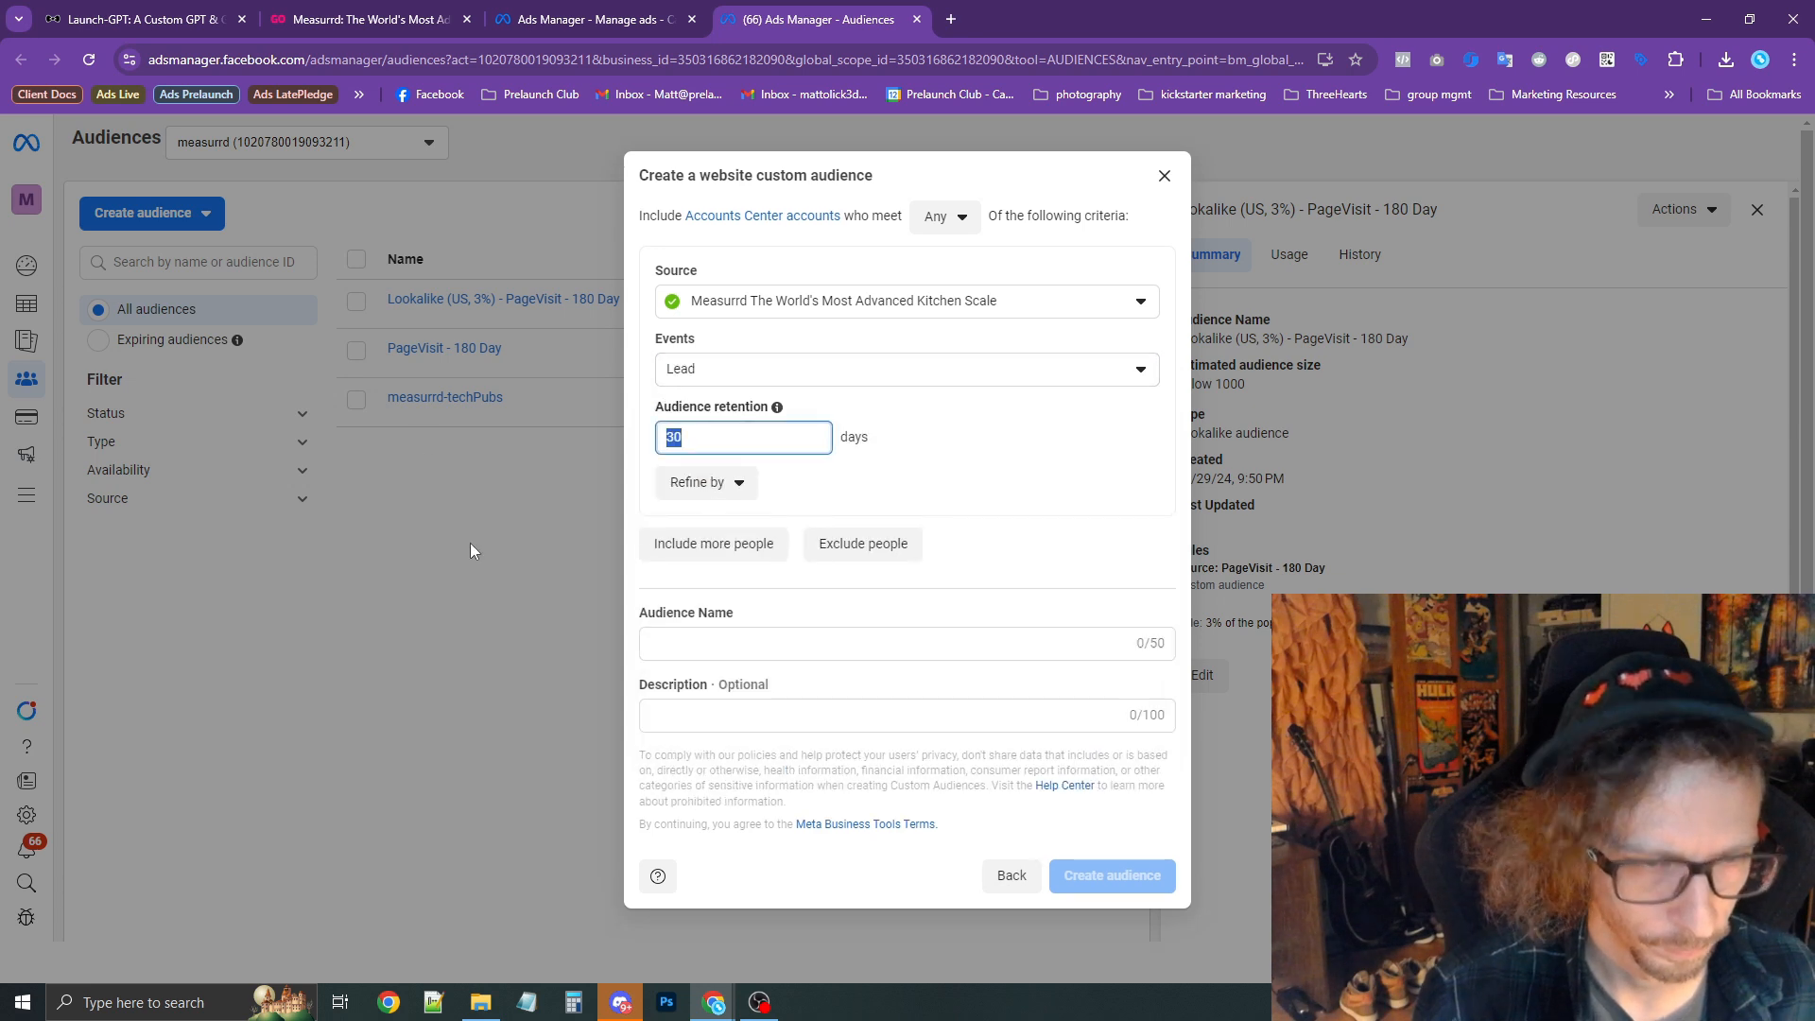
text(180)
click(781, 659)
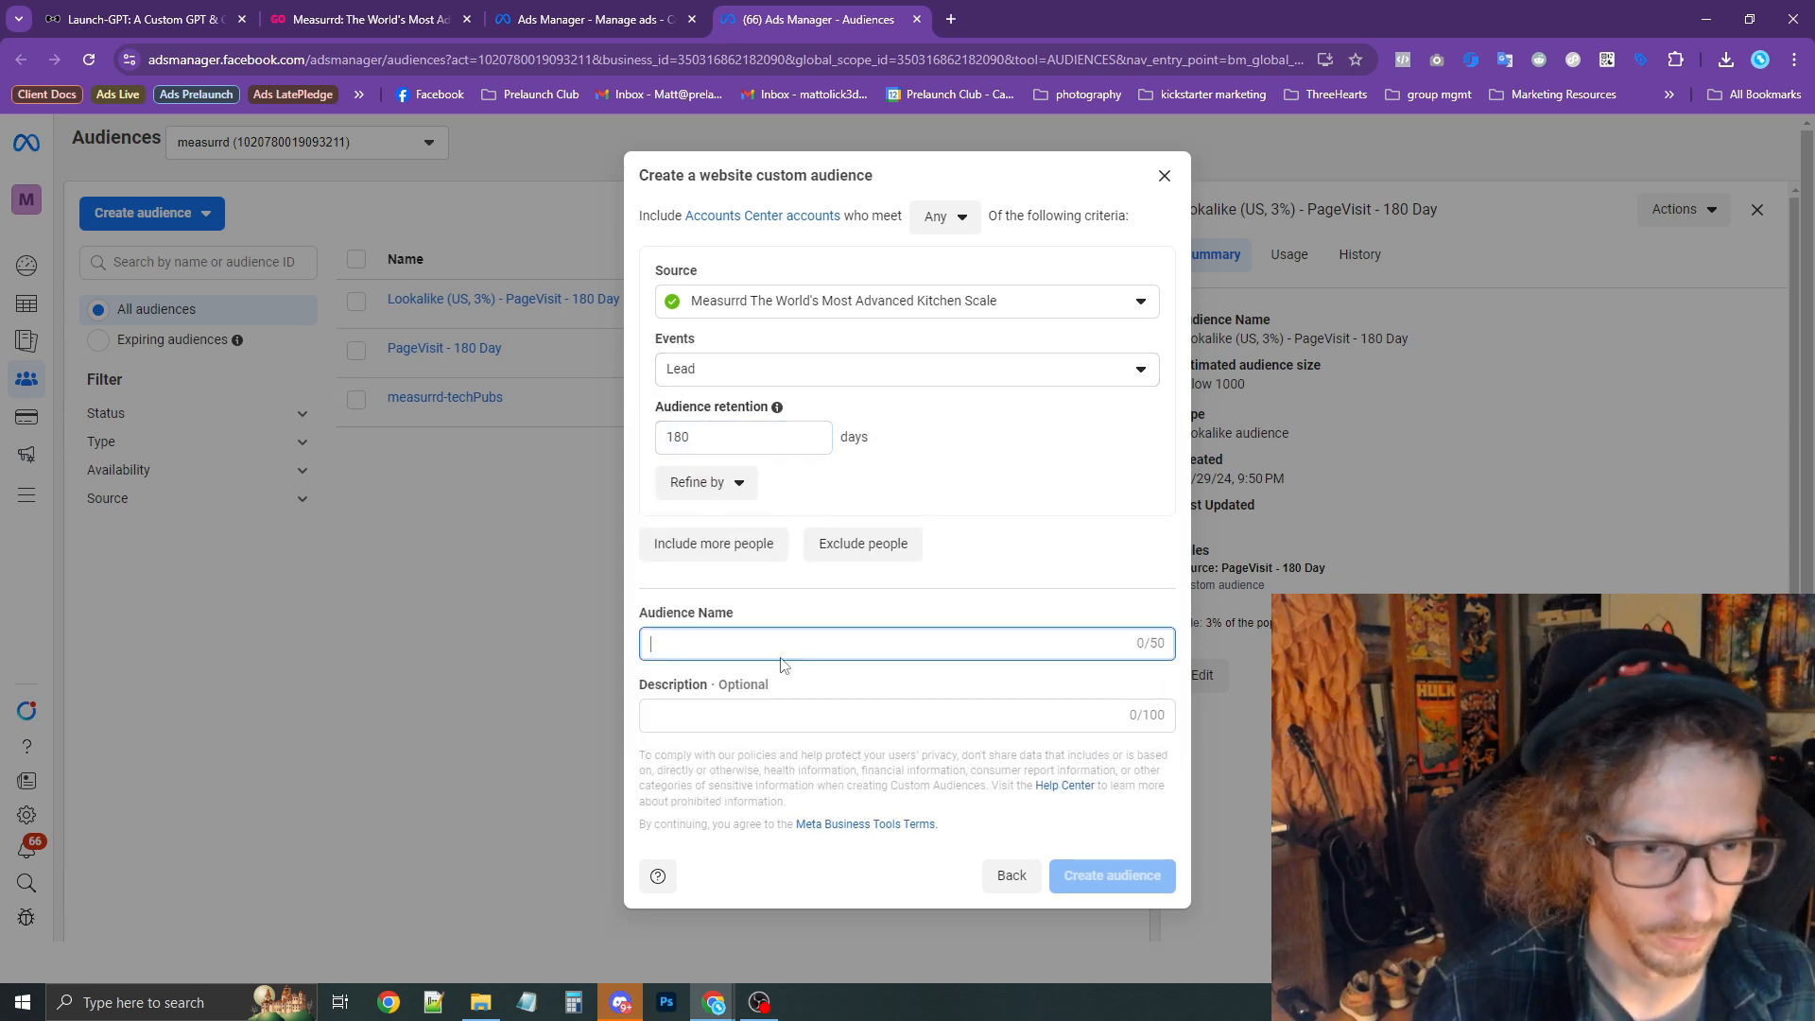
text(Leads - 180 Day)
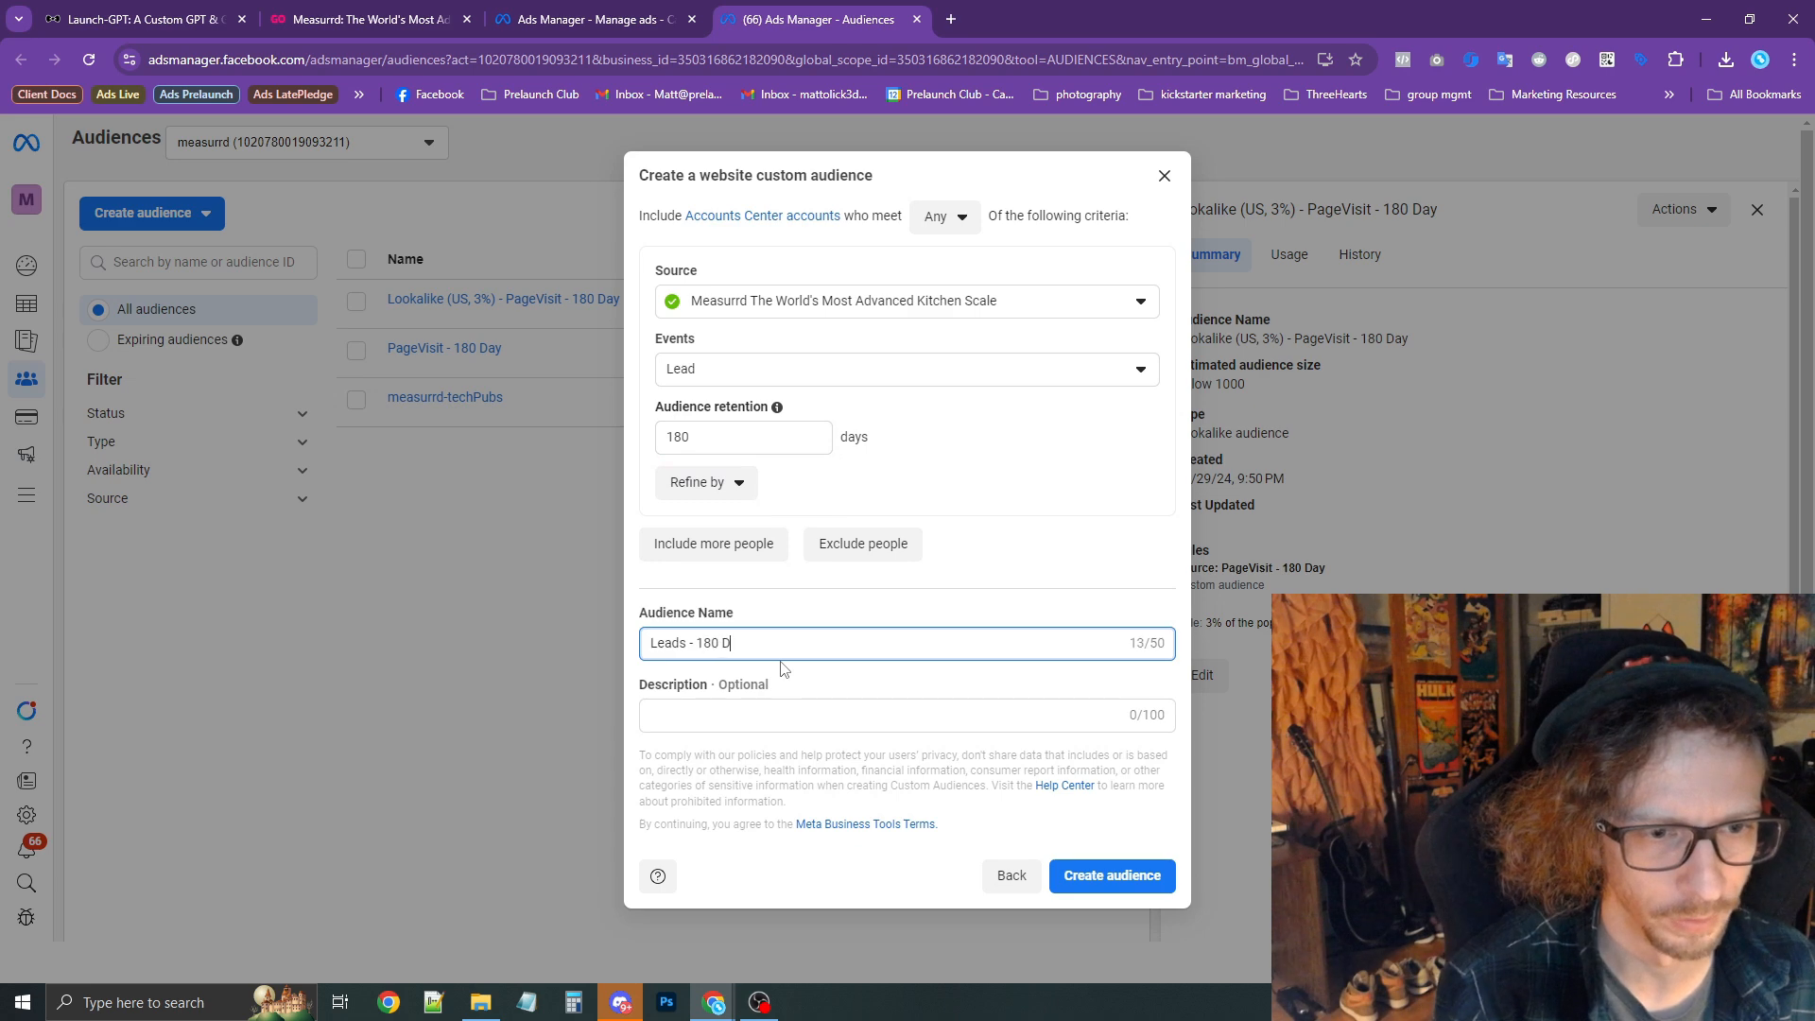
click(1130, 877)
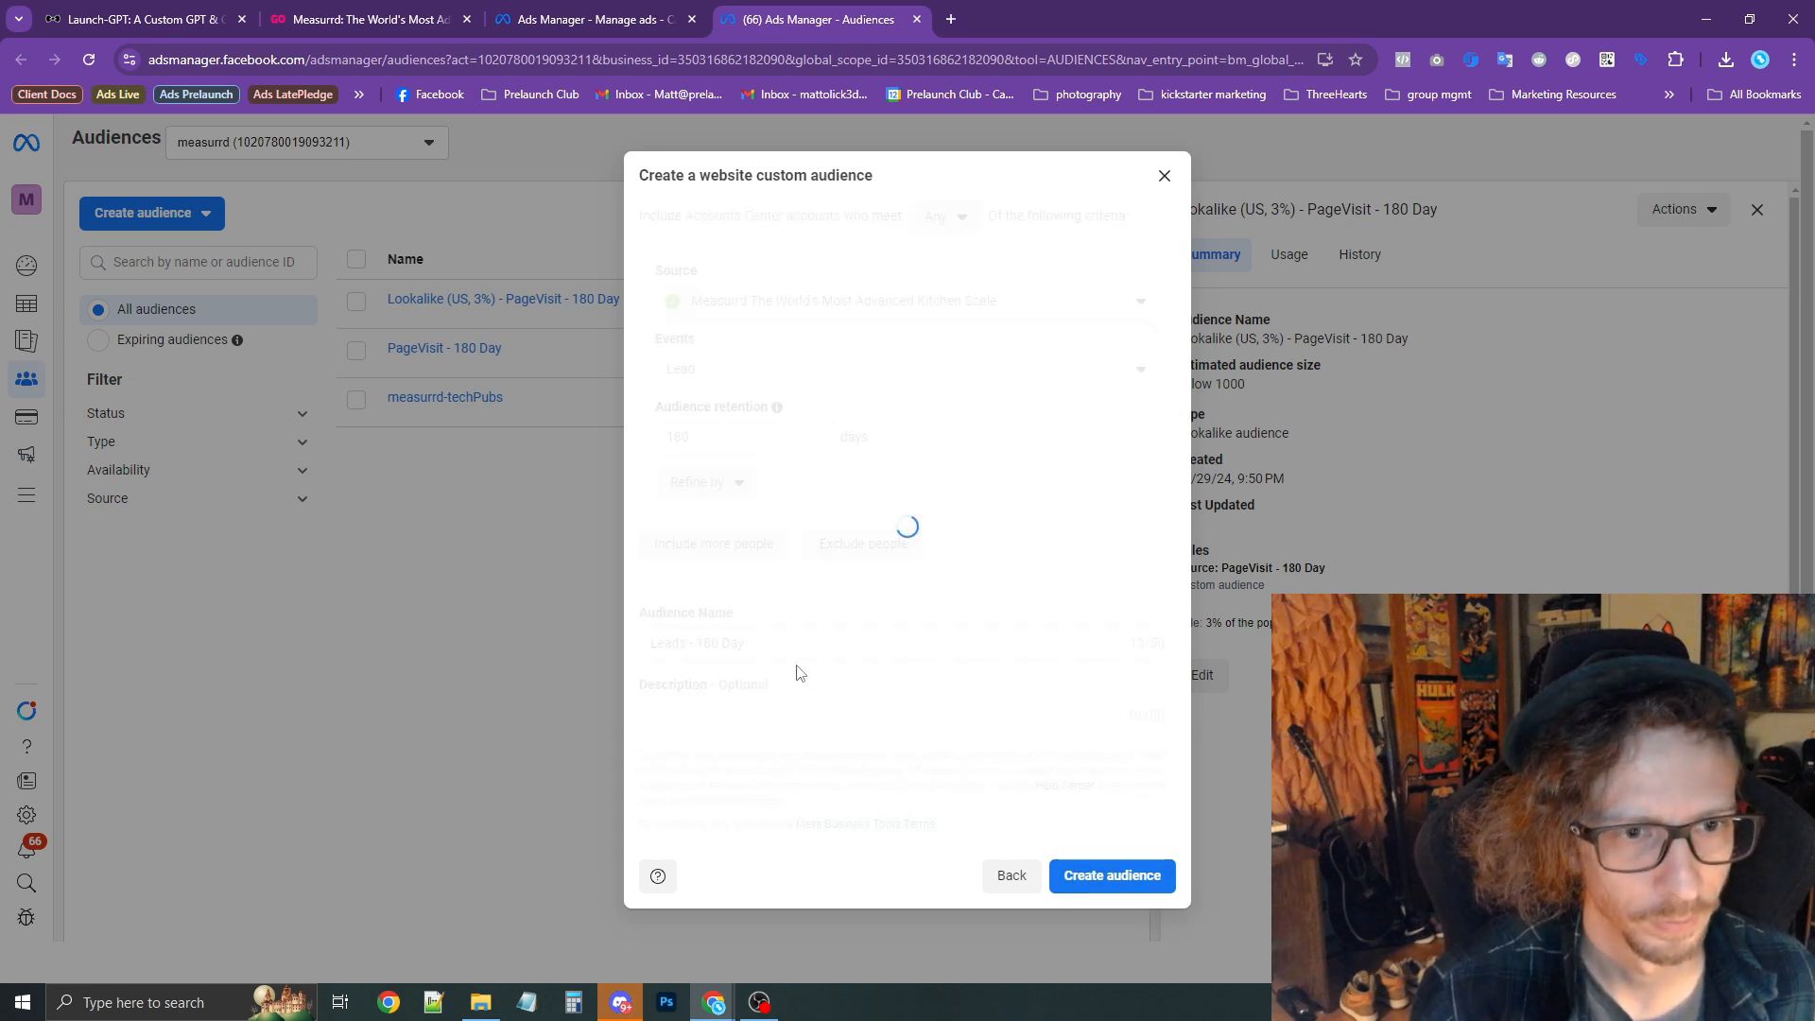
Create a lookalike audience from "Leads - 180 Day" for the United States with a 1% audience size.
click(690, 406)
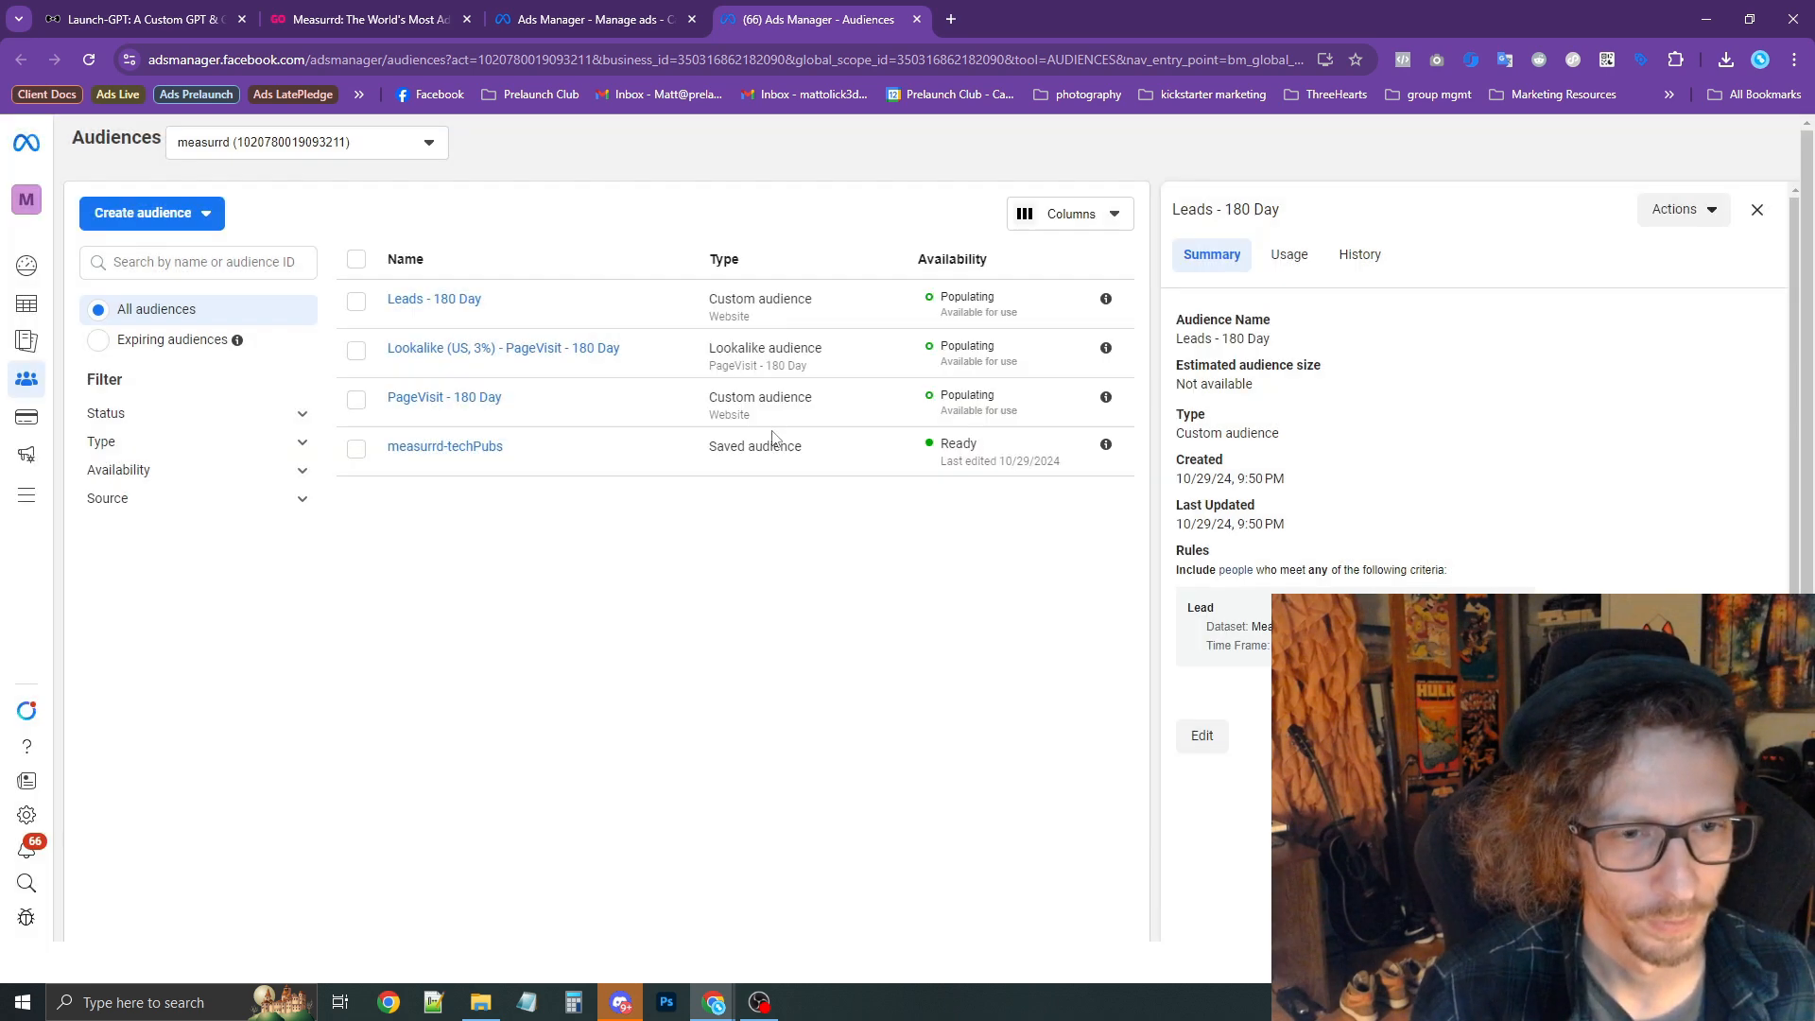
click(790, 587)
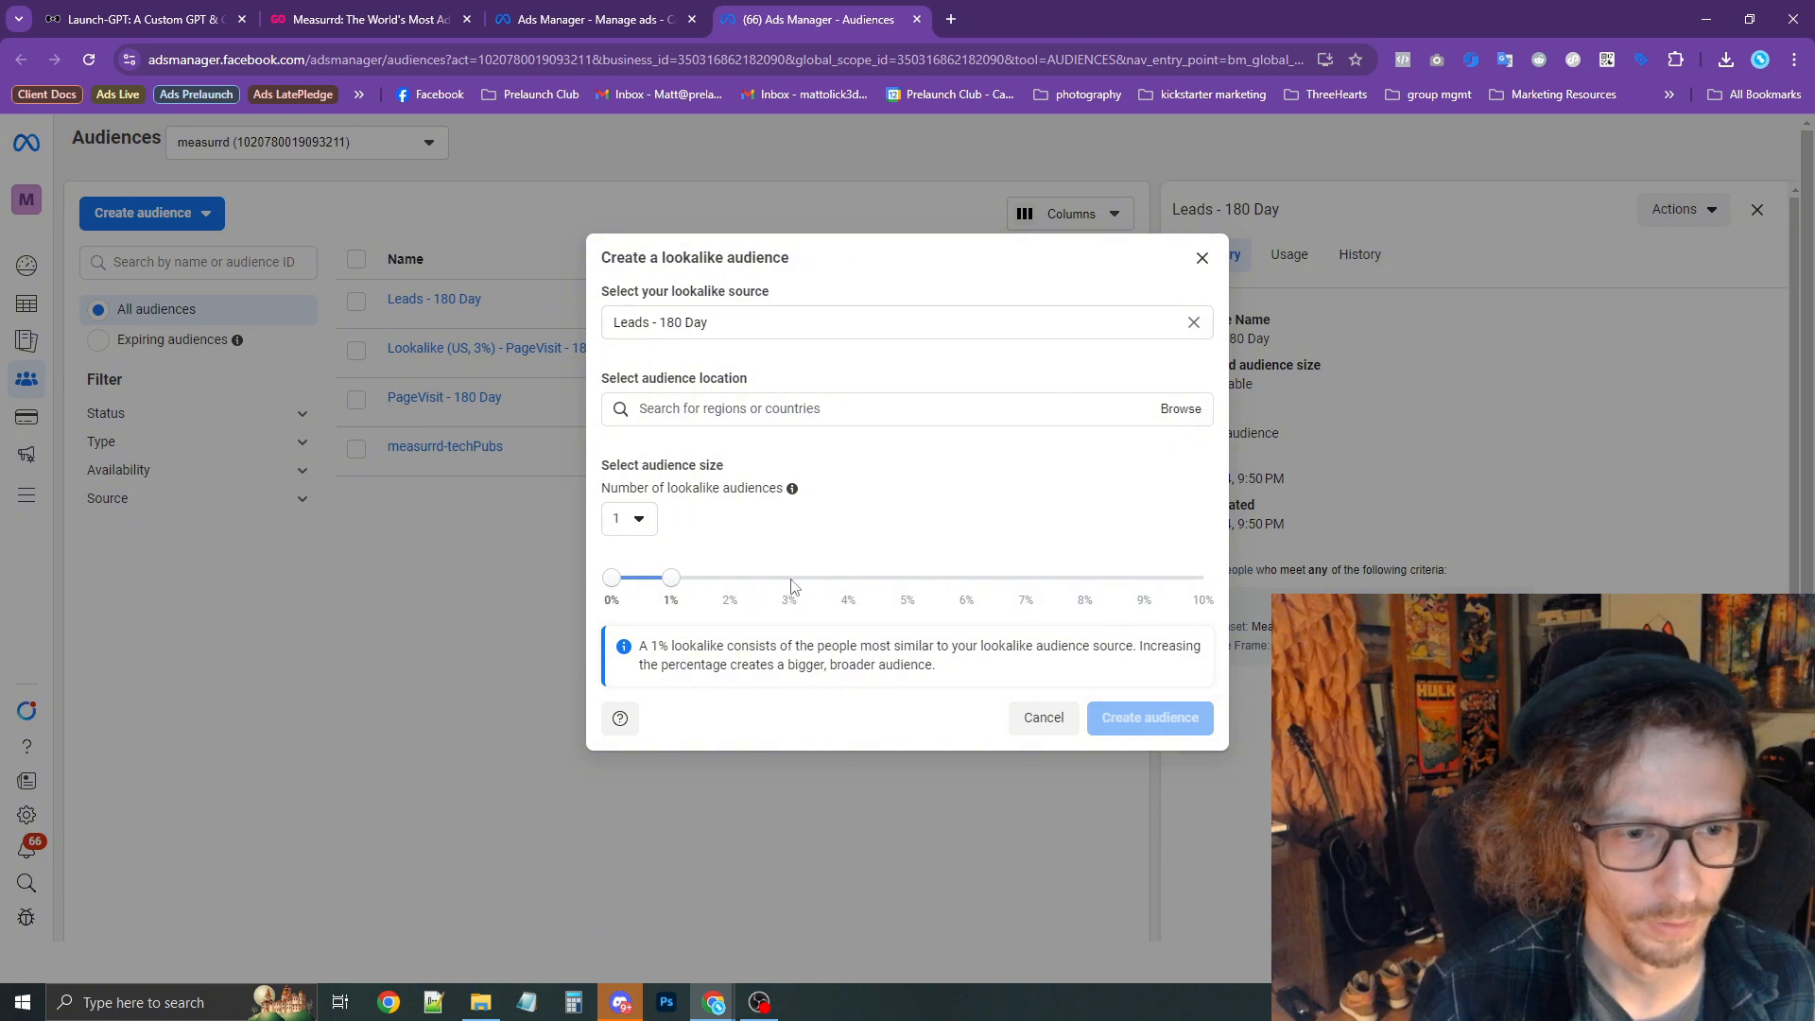
click(733, 422)
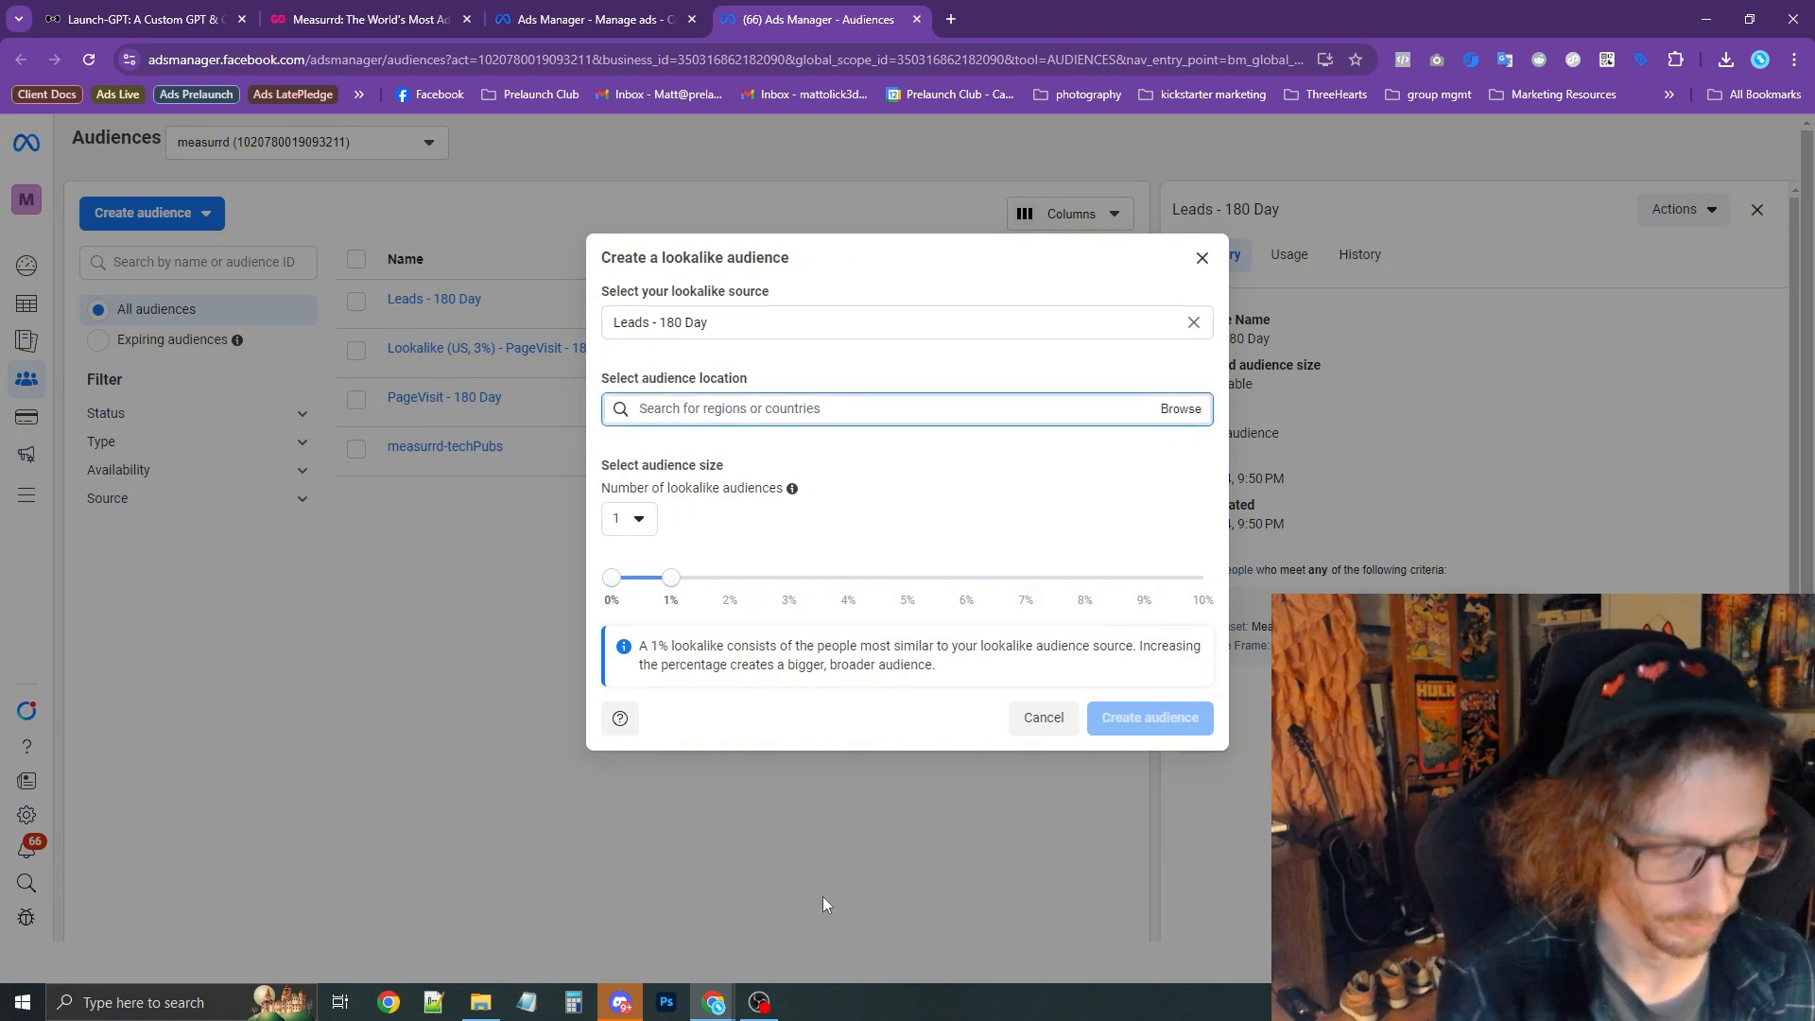
text(united states)
click(690, 455)
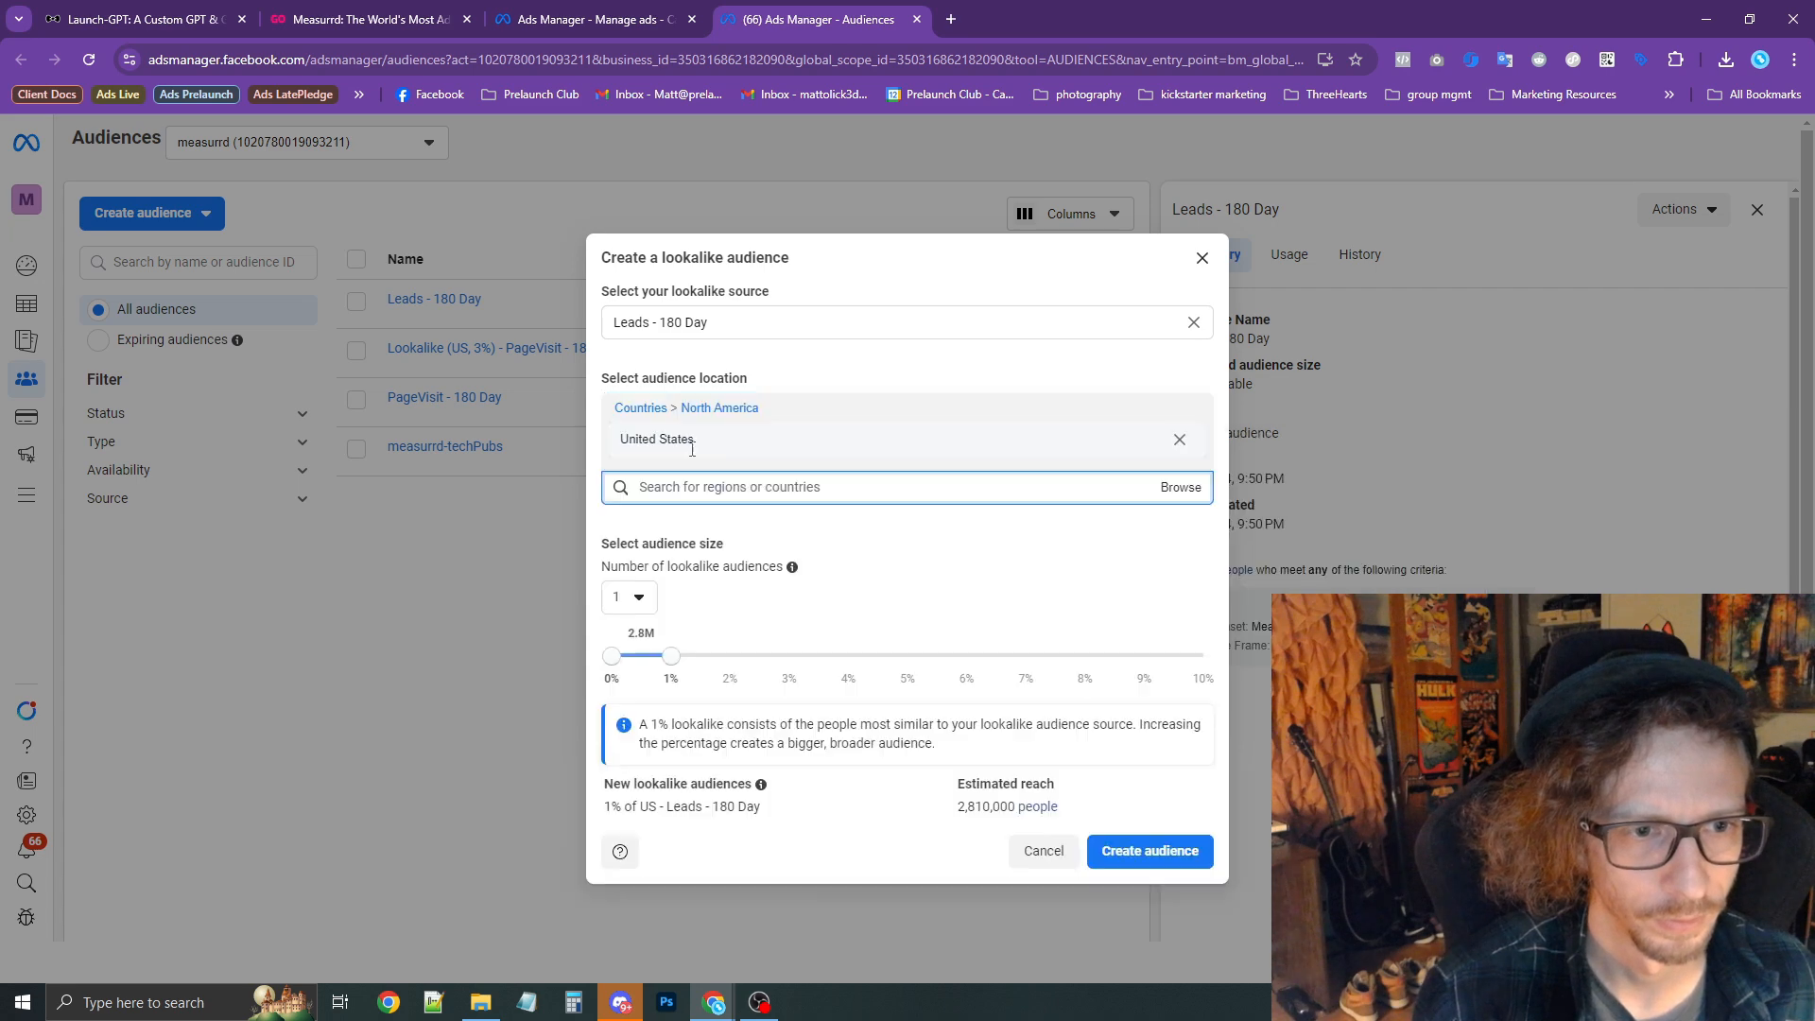
click(1178, 815)
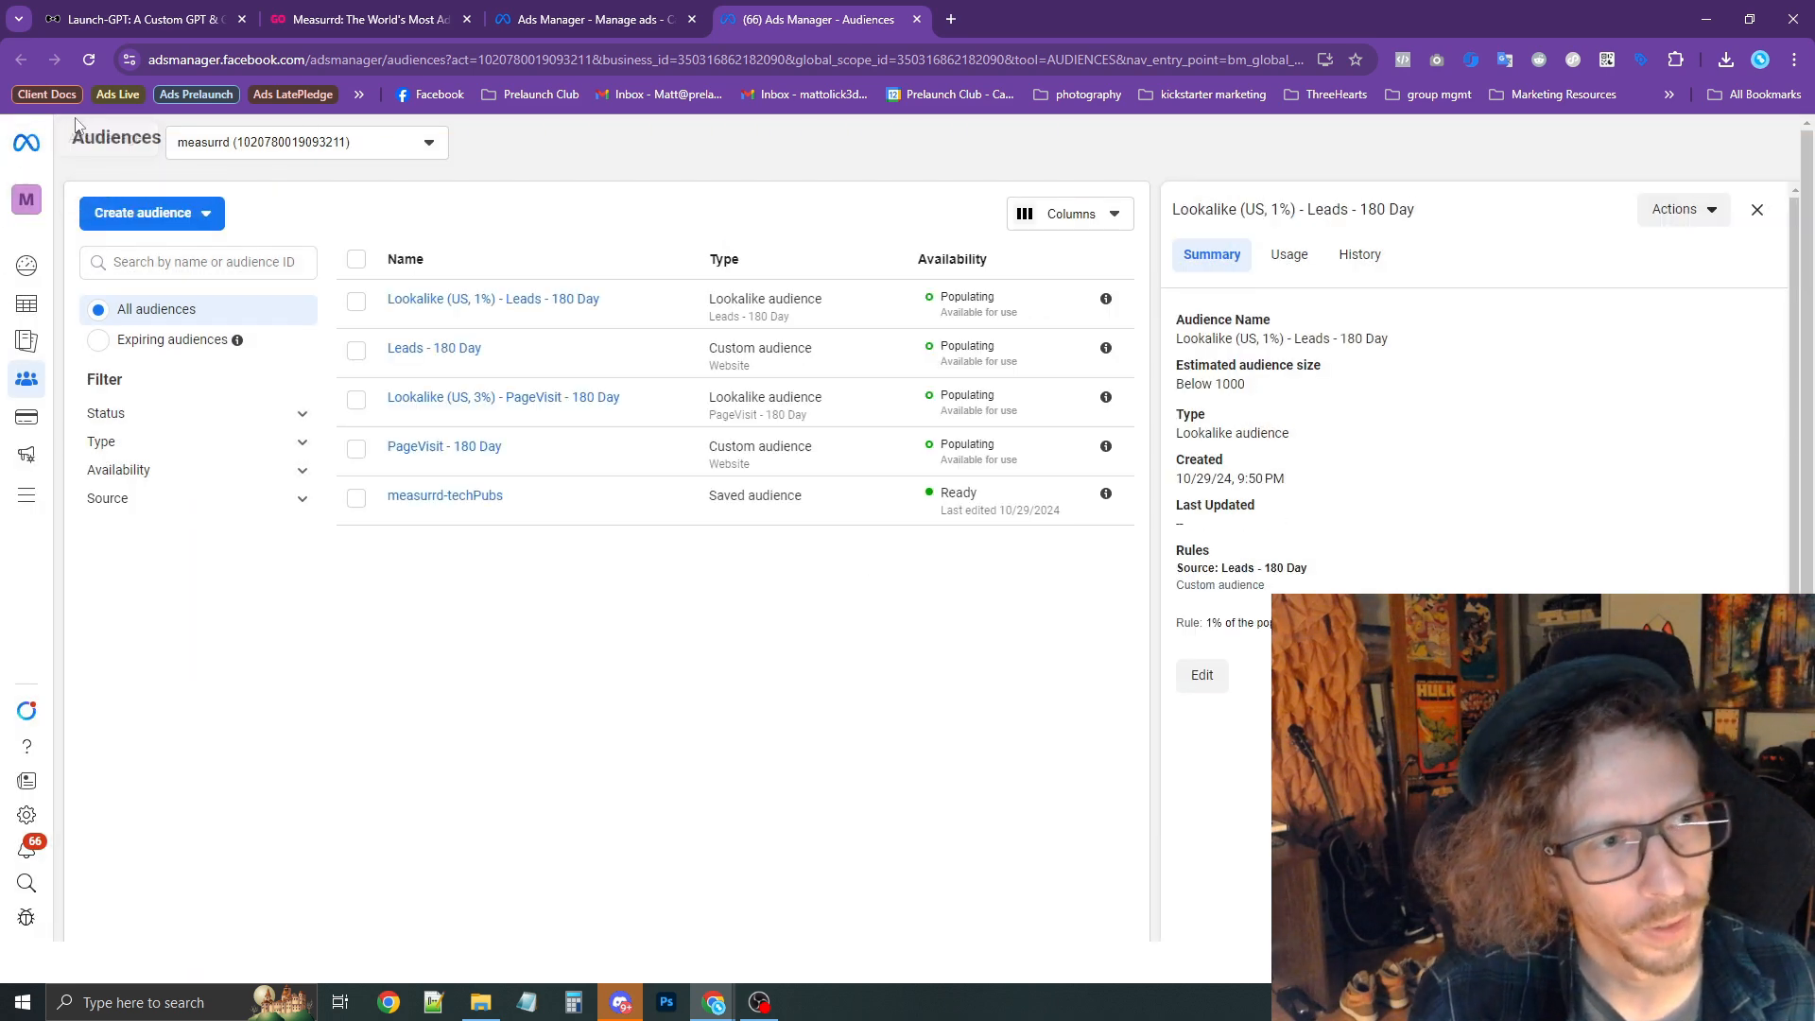
Start a new custom audience with Facebook page as its source.
click(142, 213)
click(137, 259)
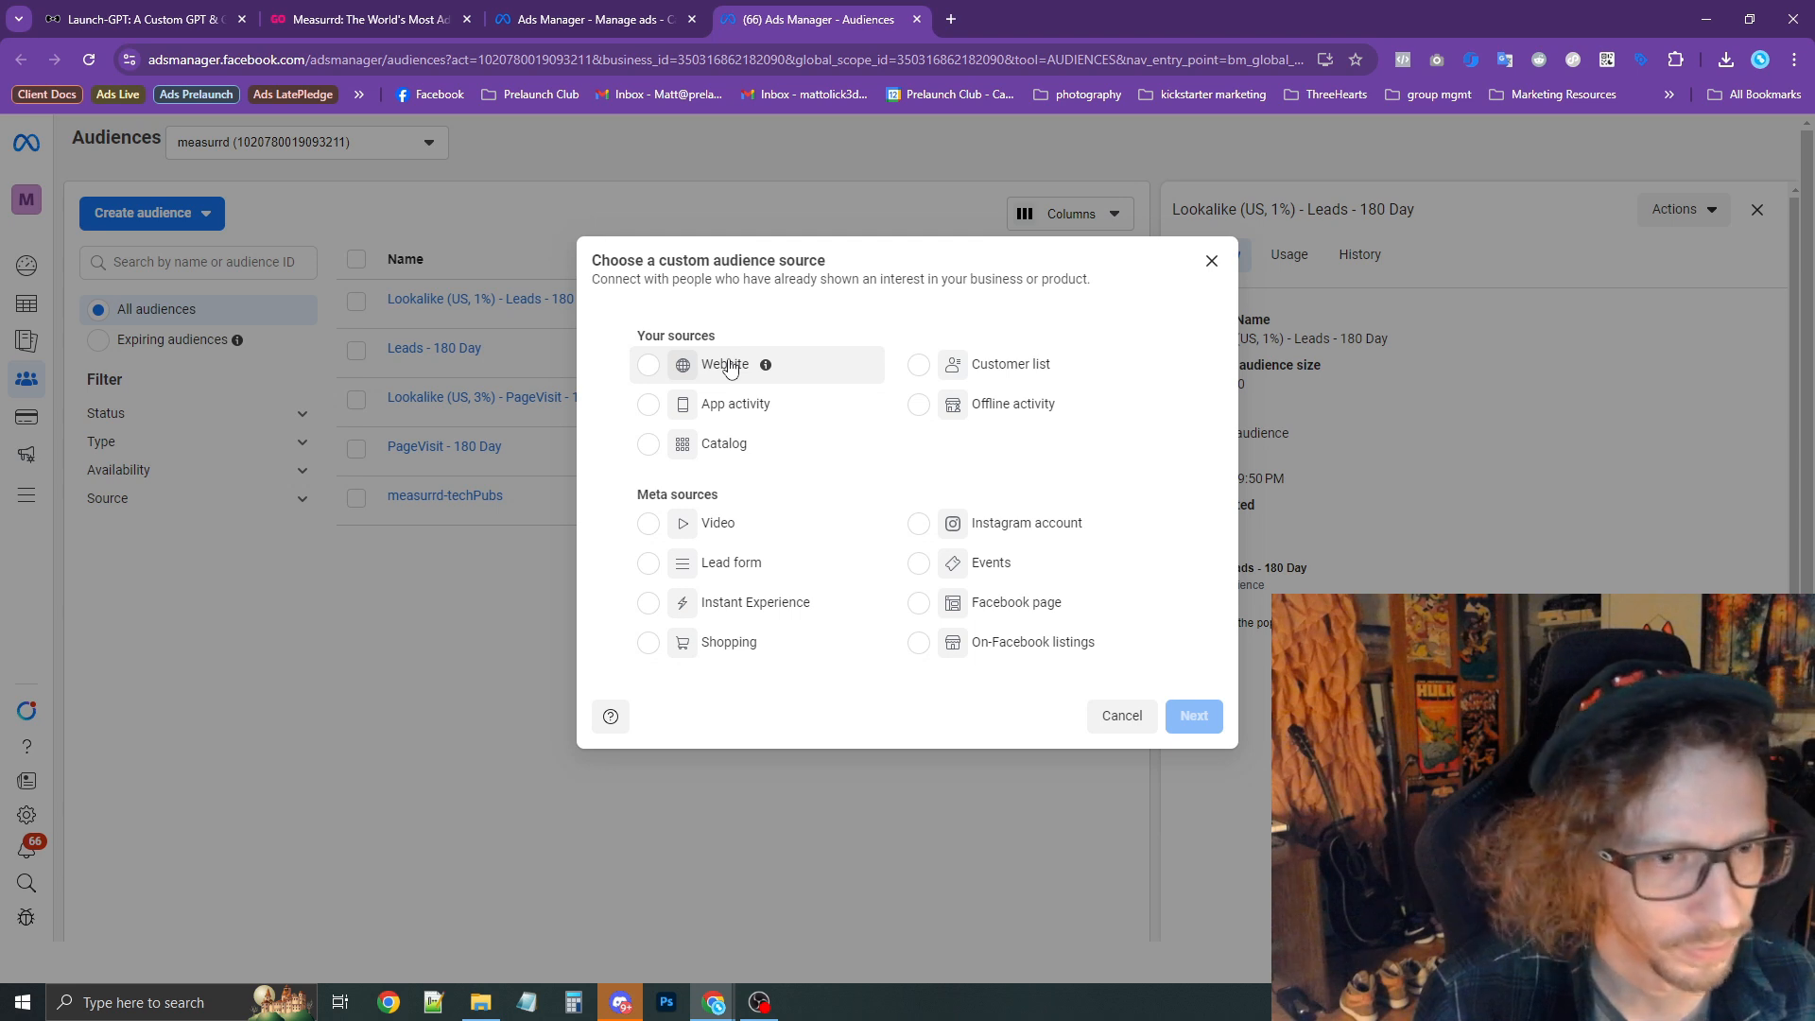
click(1030, 602)
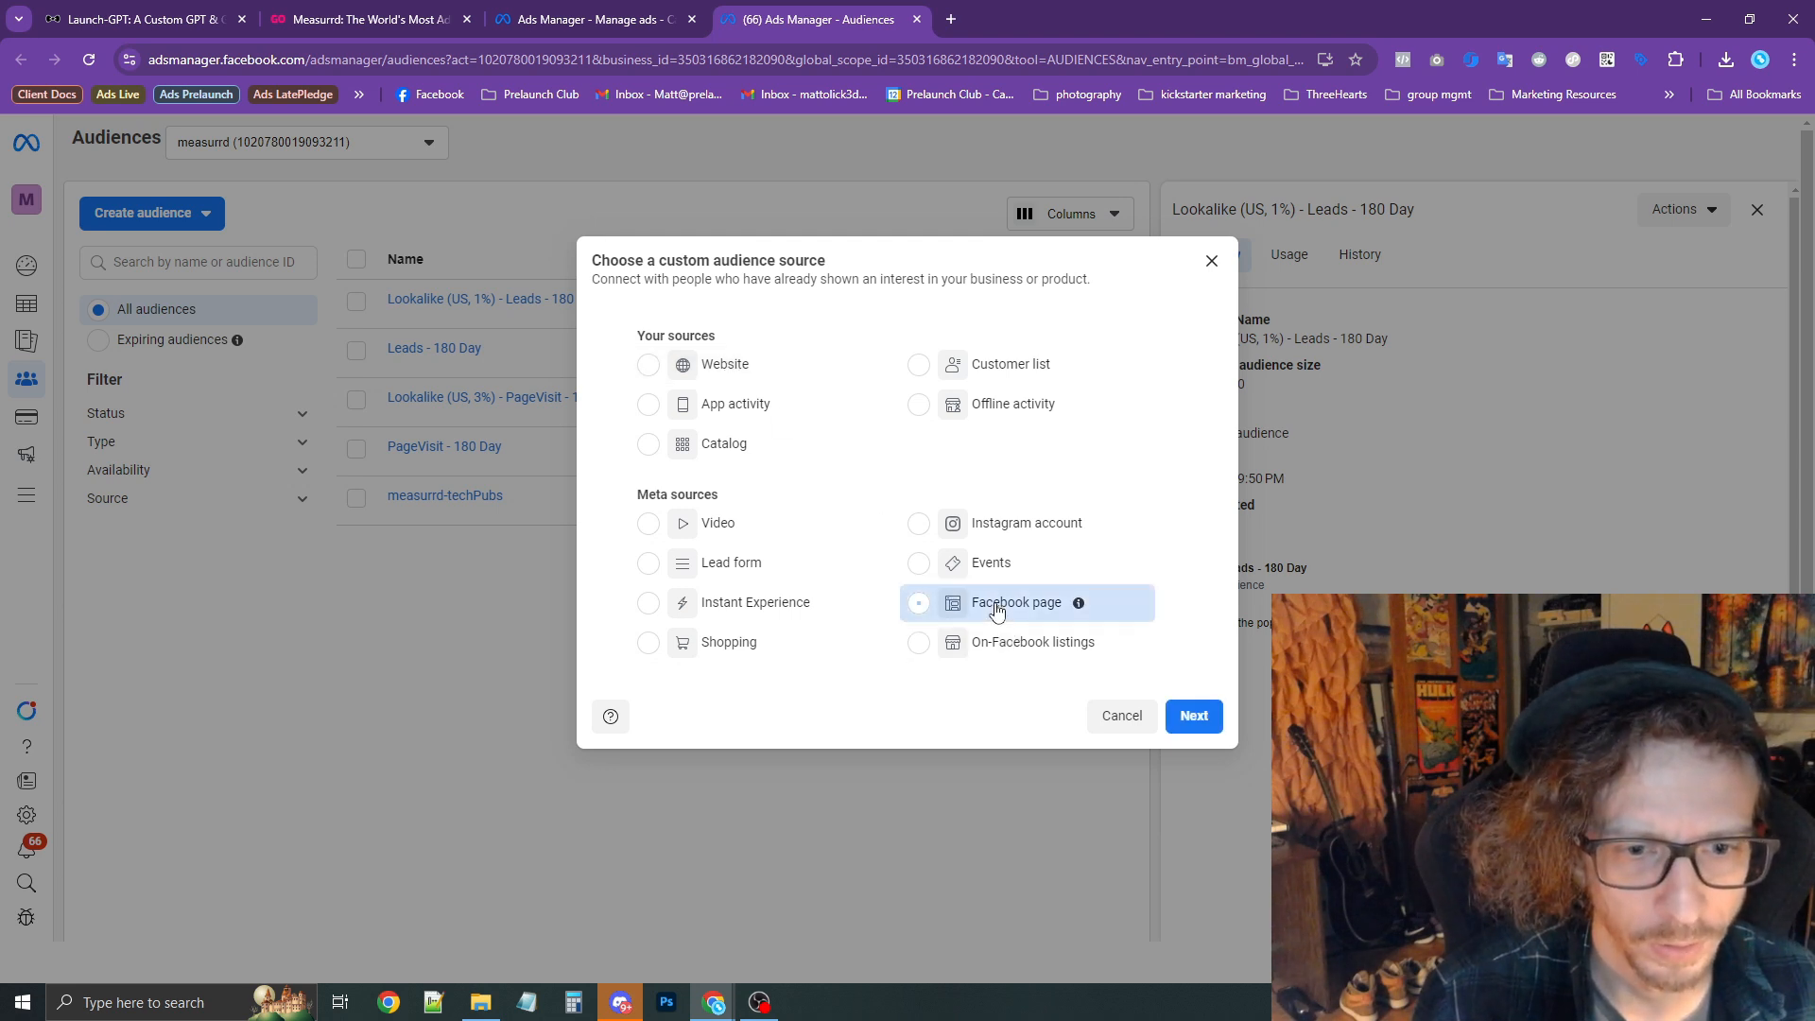
click(1191, 716)
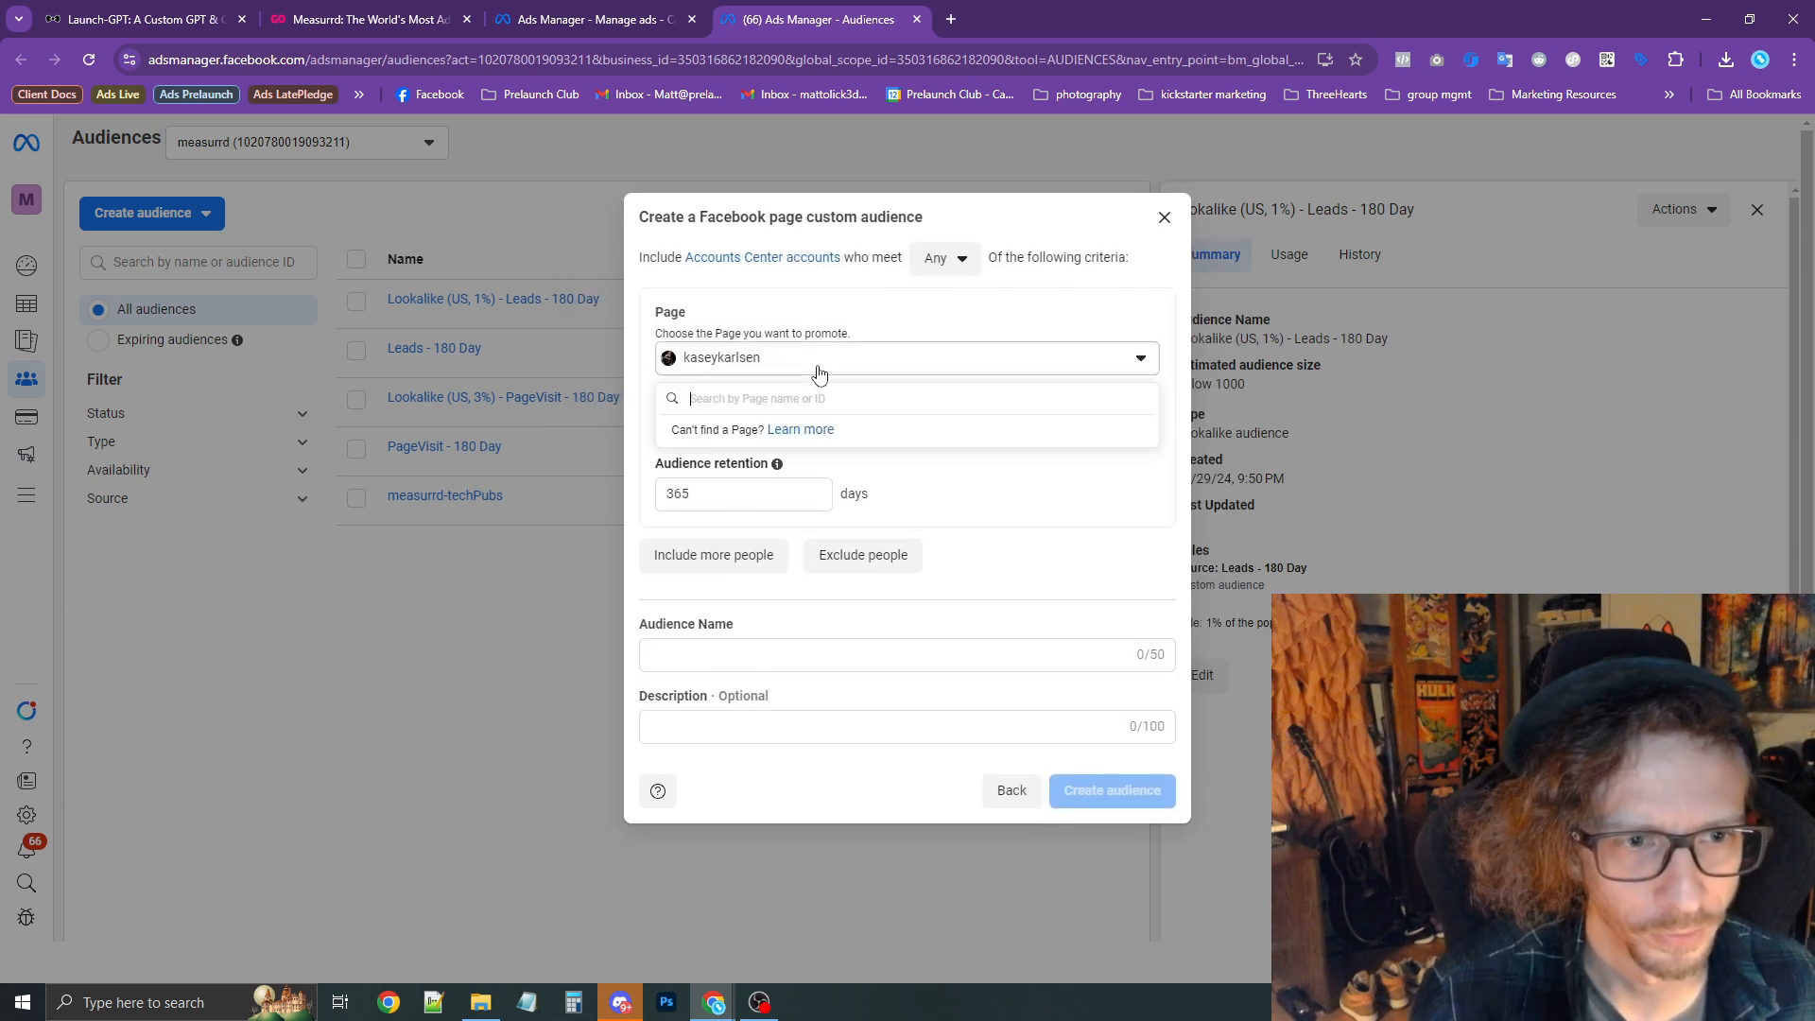
Choose the Measurrd page and target accounts who engaged with any post or ad.
text(measu)
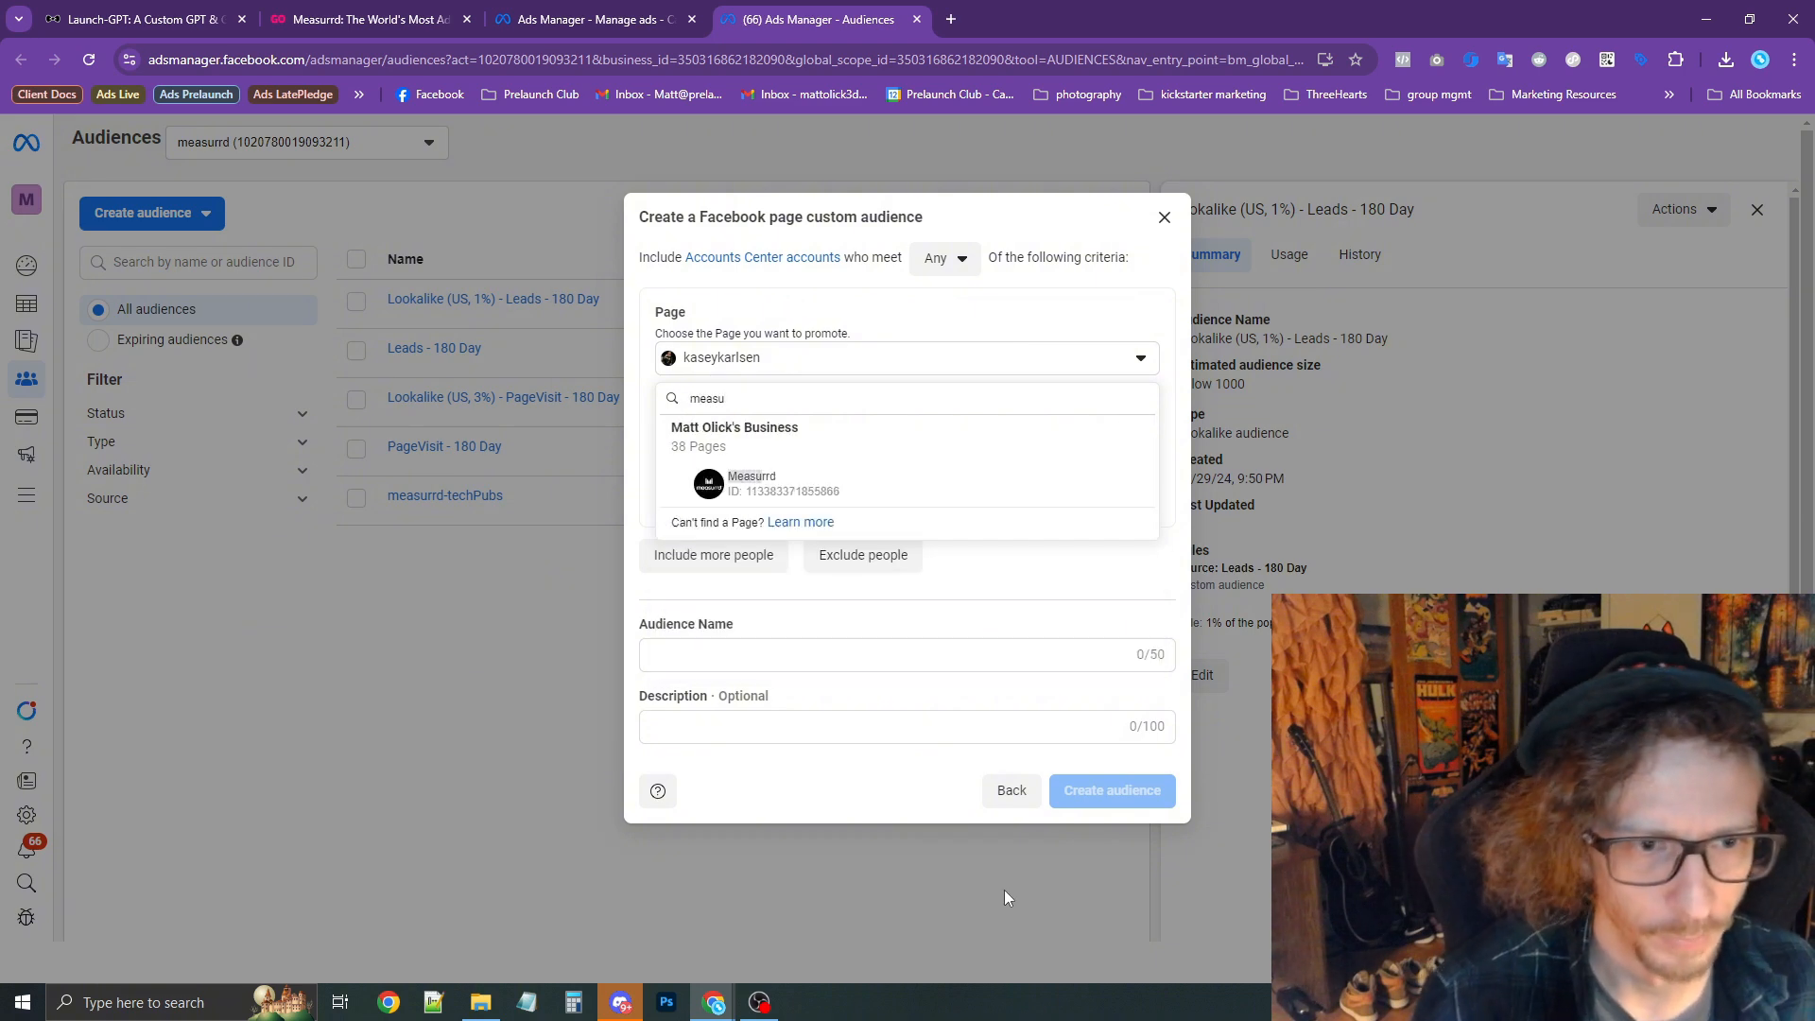
click(814, 487)
click(830, 427)
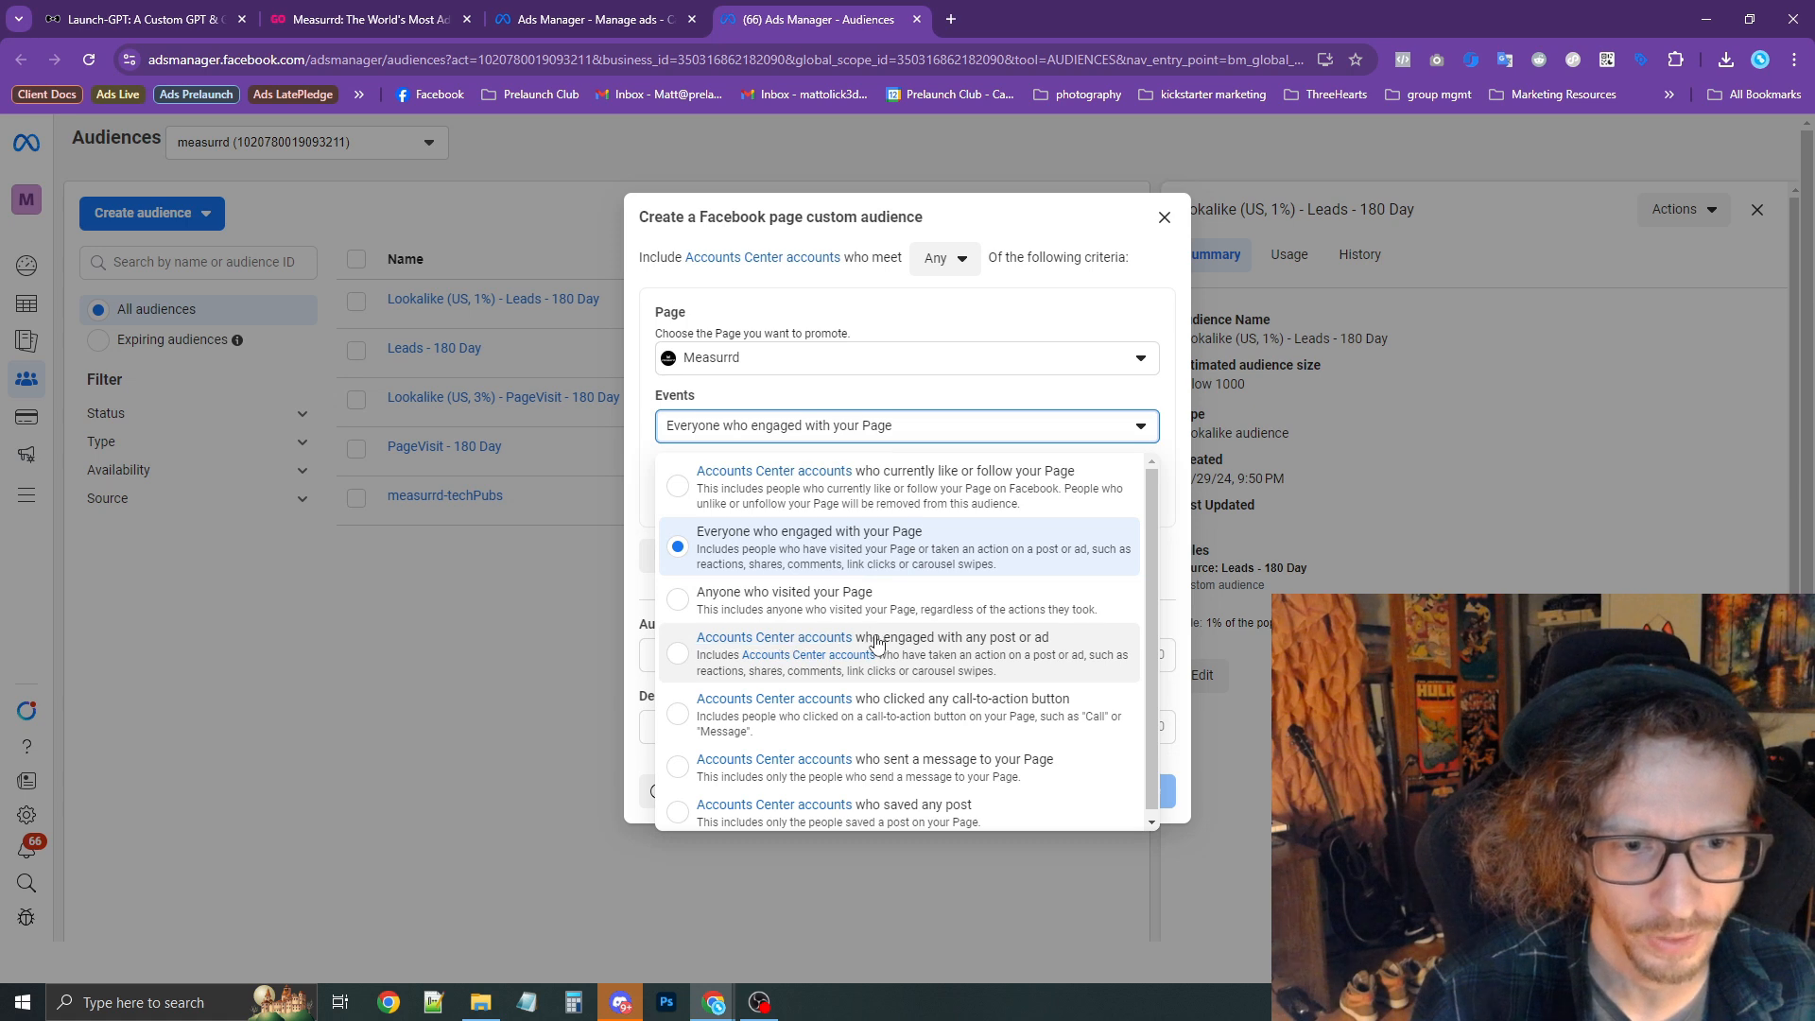
click(1011, 652)
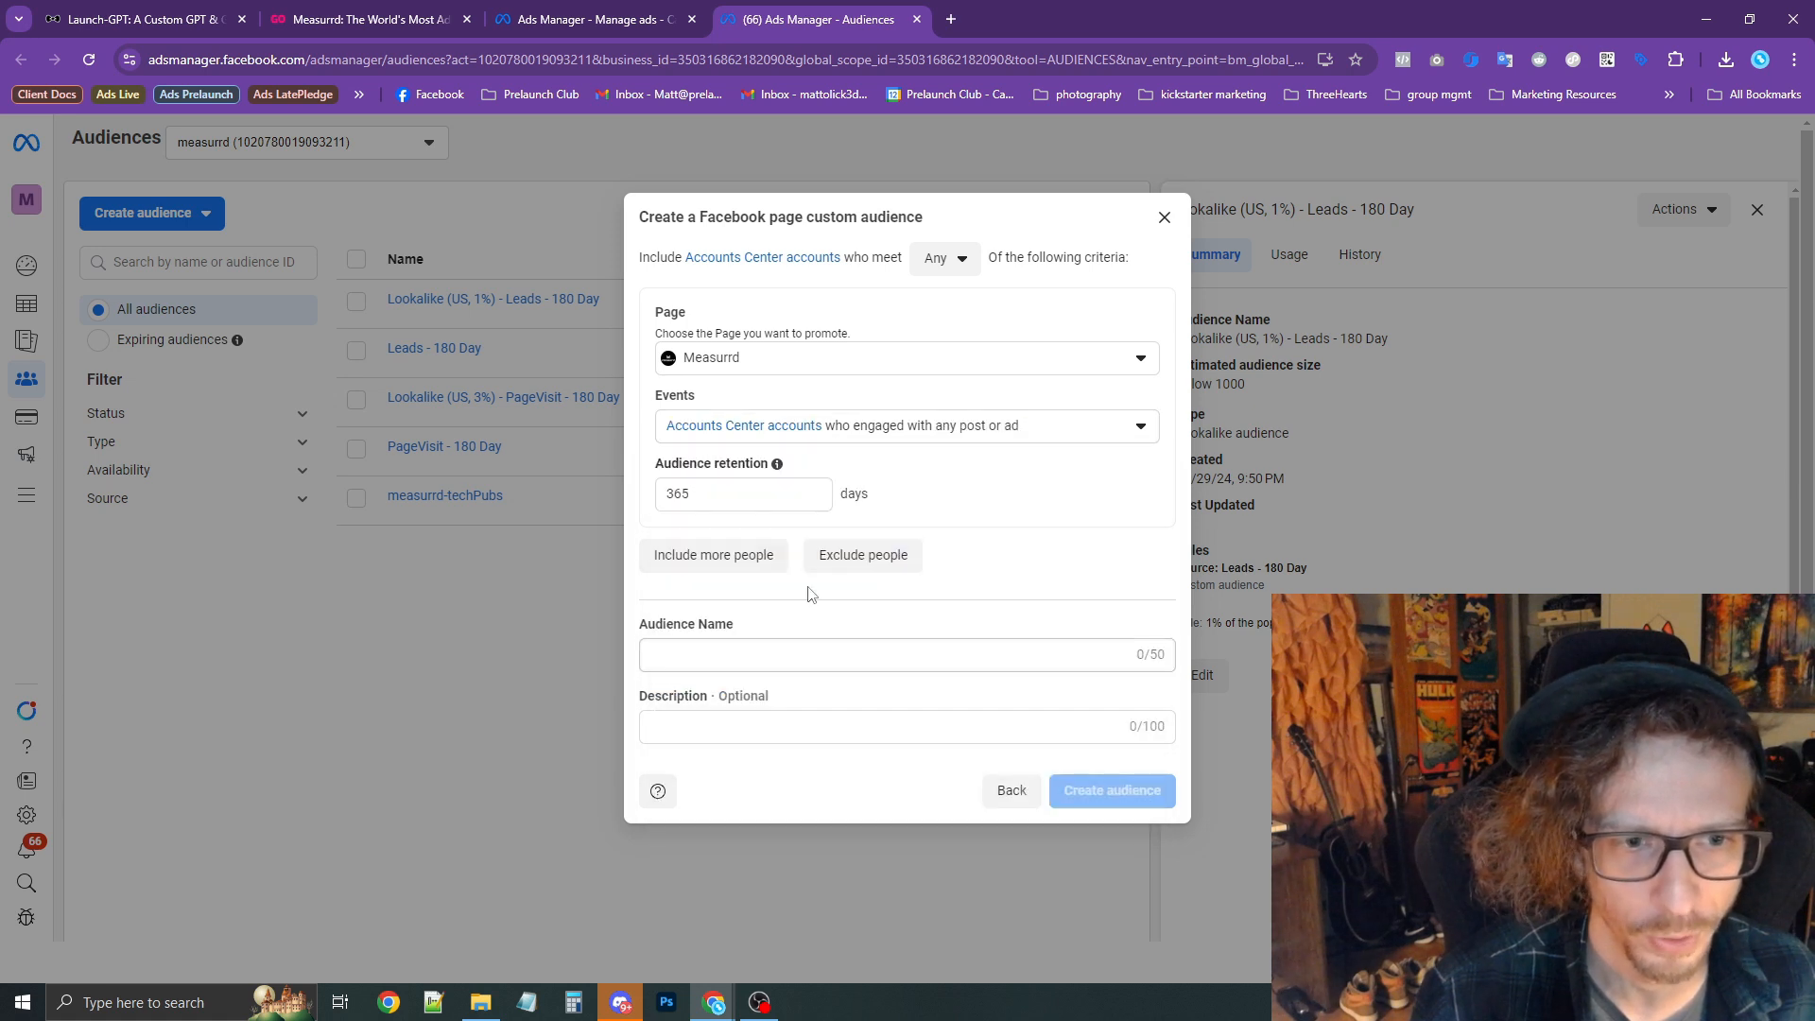
Set the audience retention to 180 days, name the audience "AdEngage - FB - 180 Day", and create it.
double_click(721, 494)
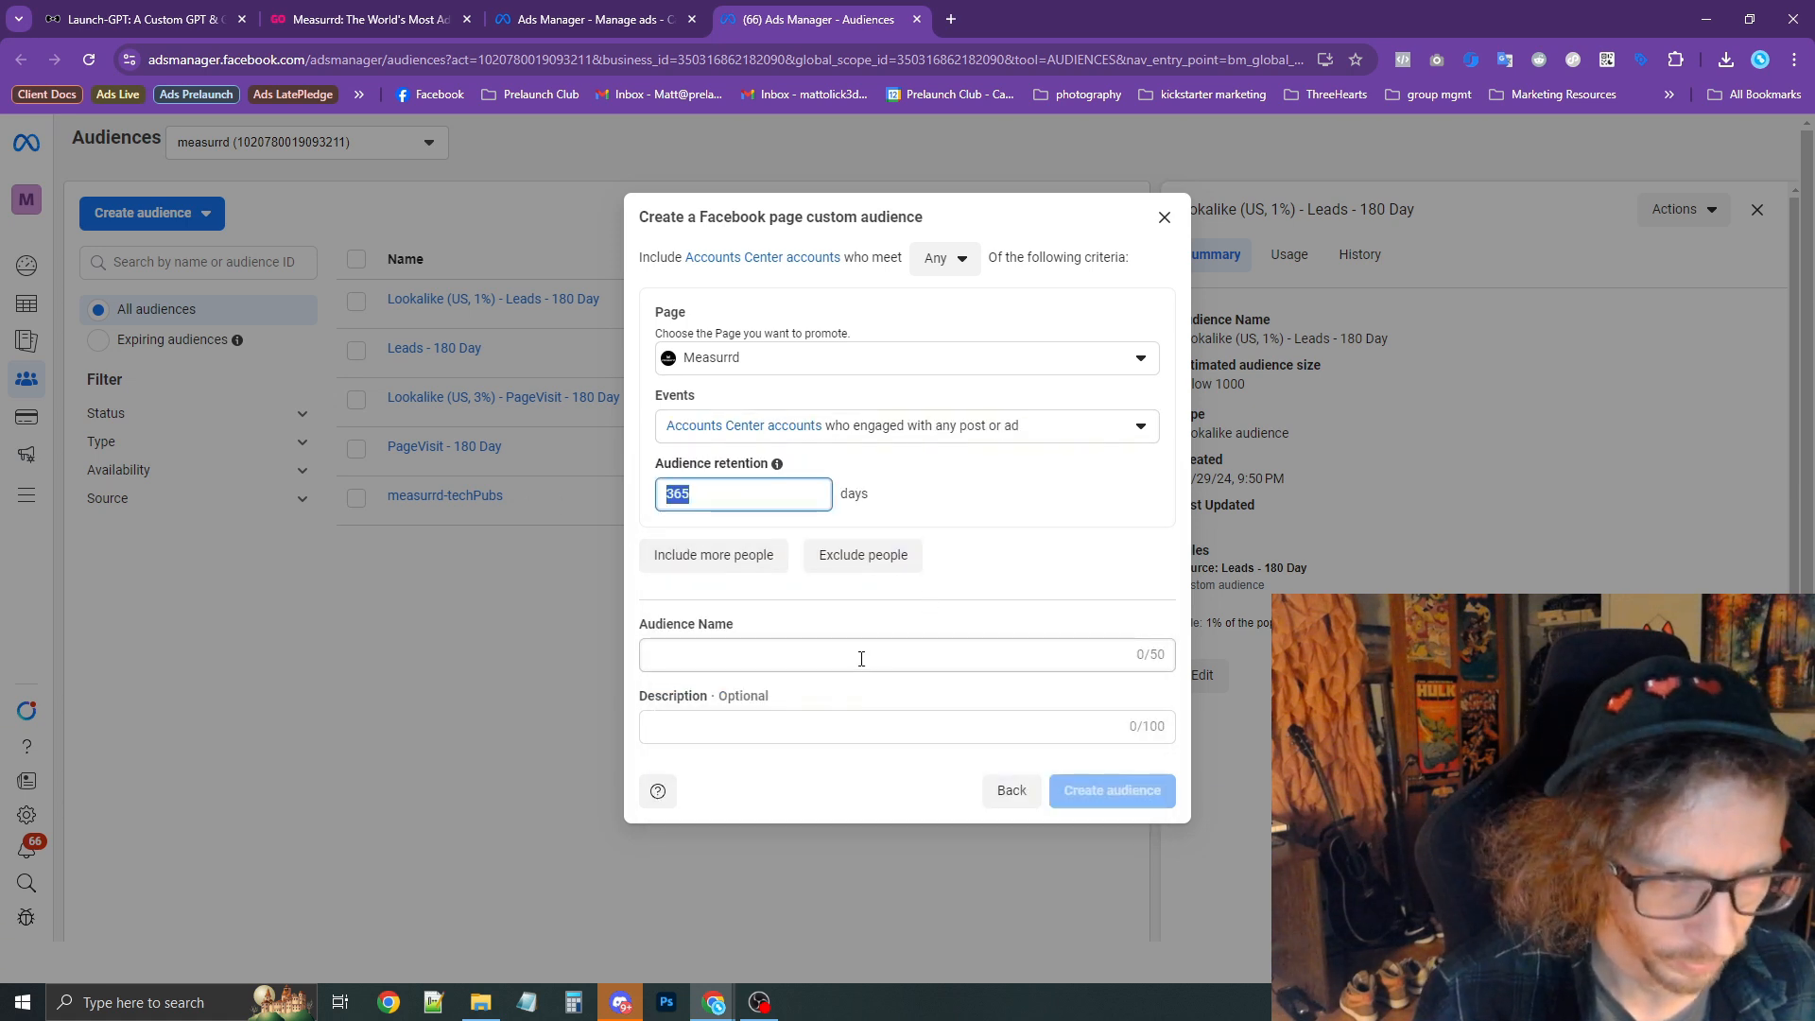
text(180)
key(Tab)
key(Tab)
key(Tab)
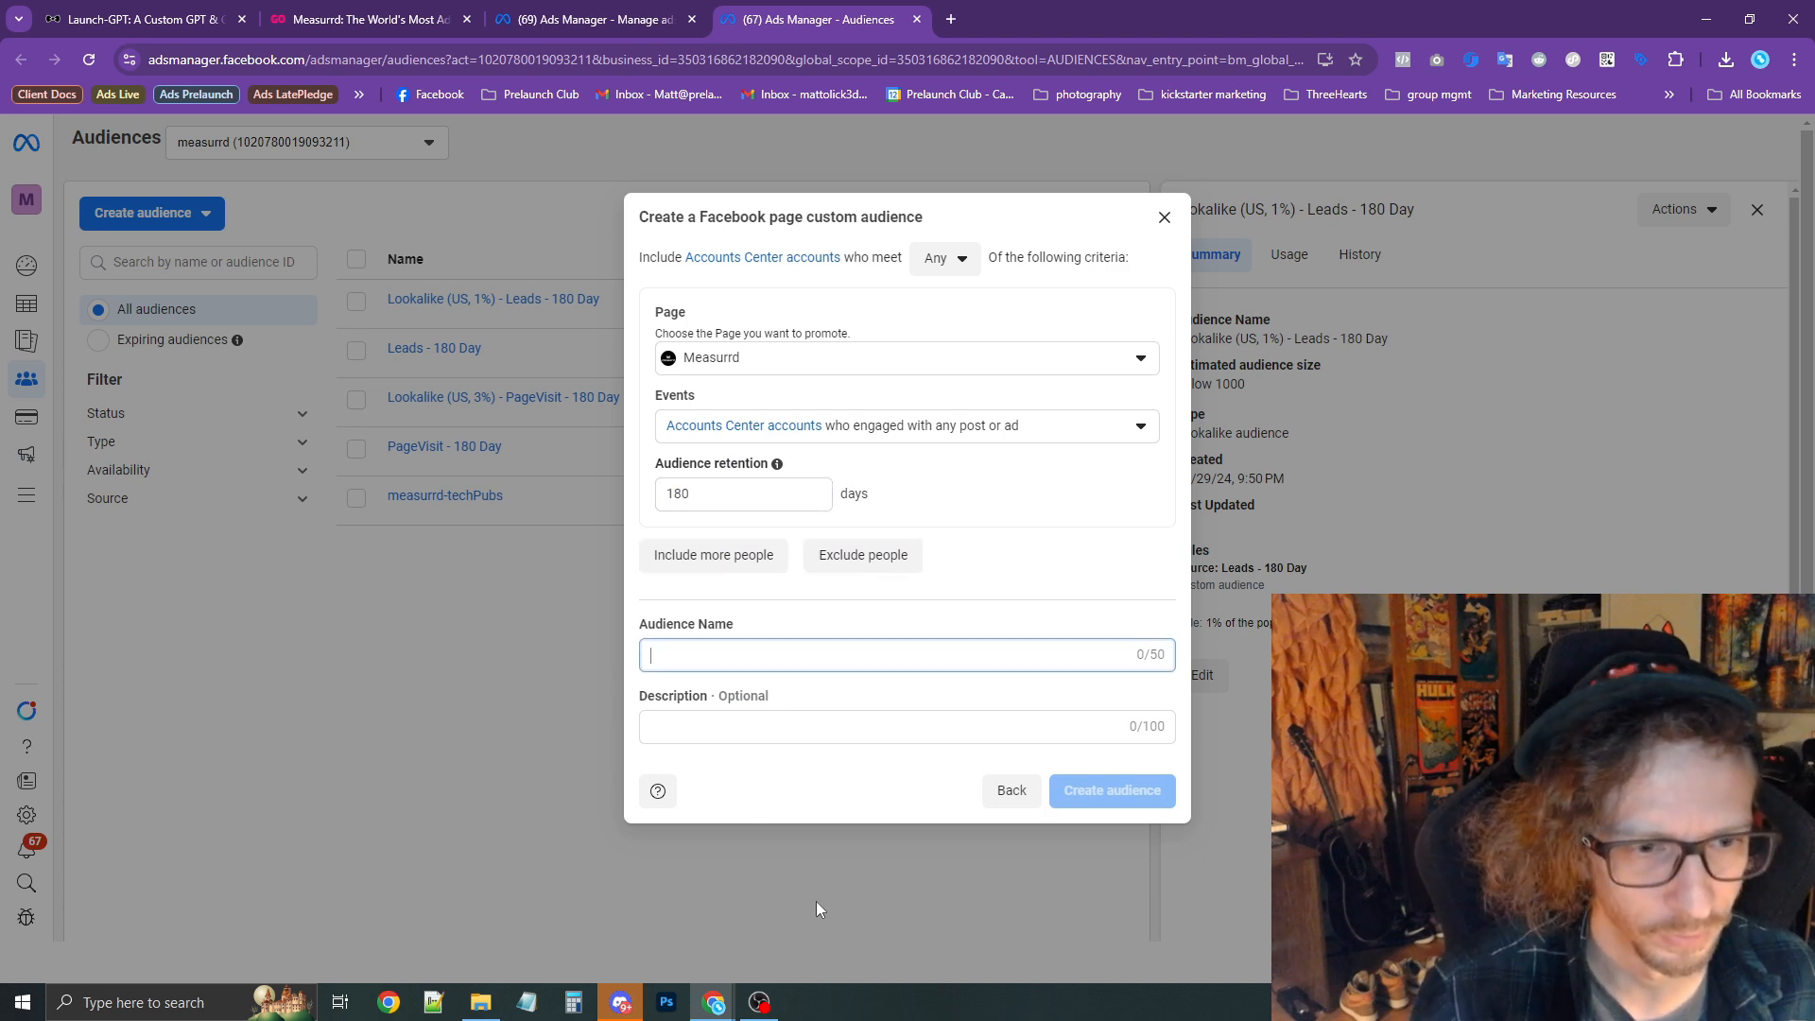
text(AdE)
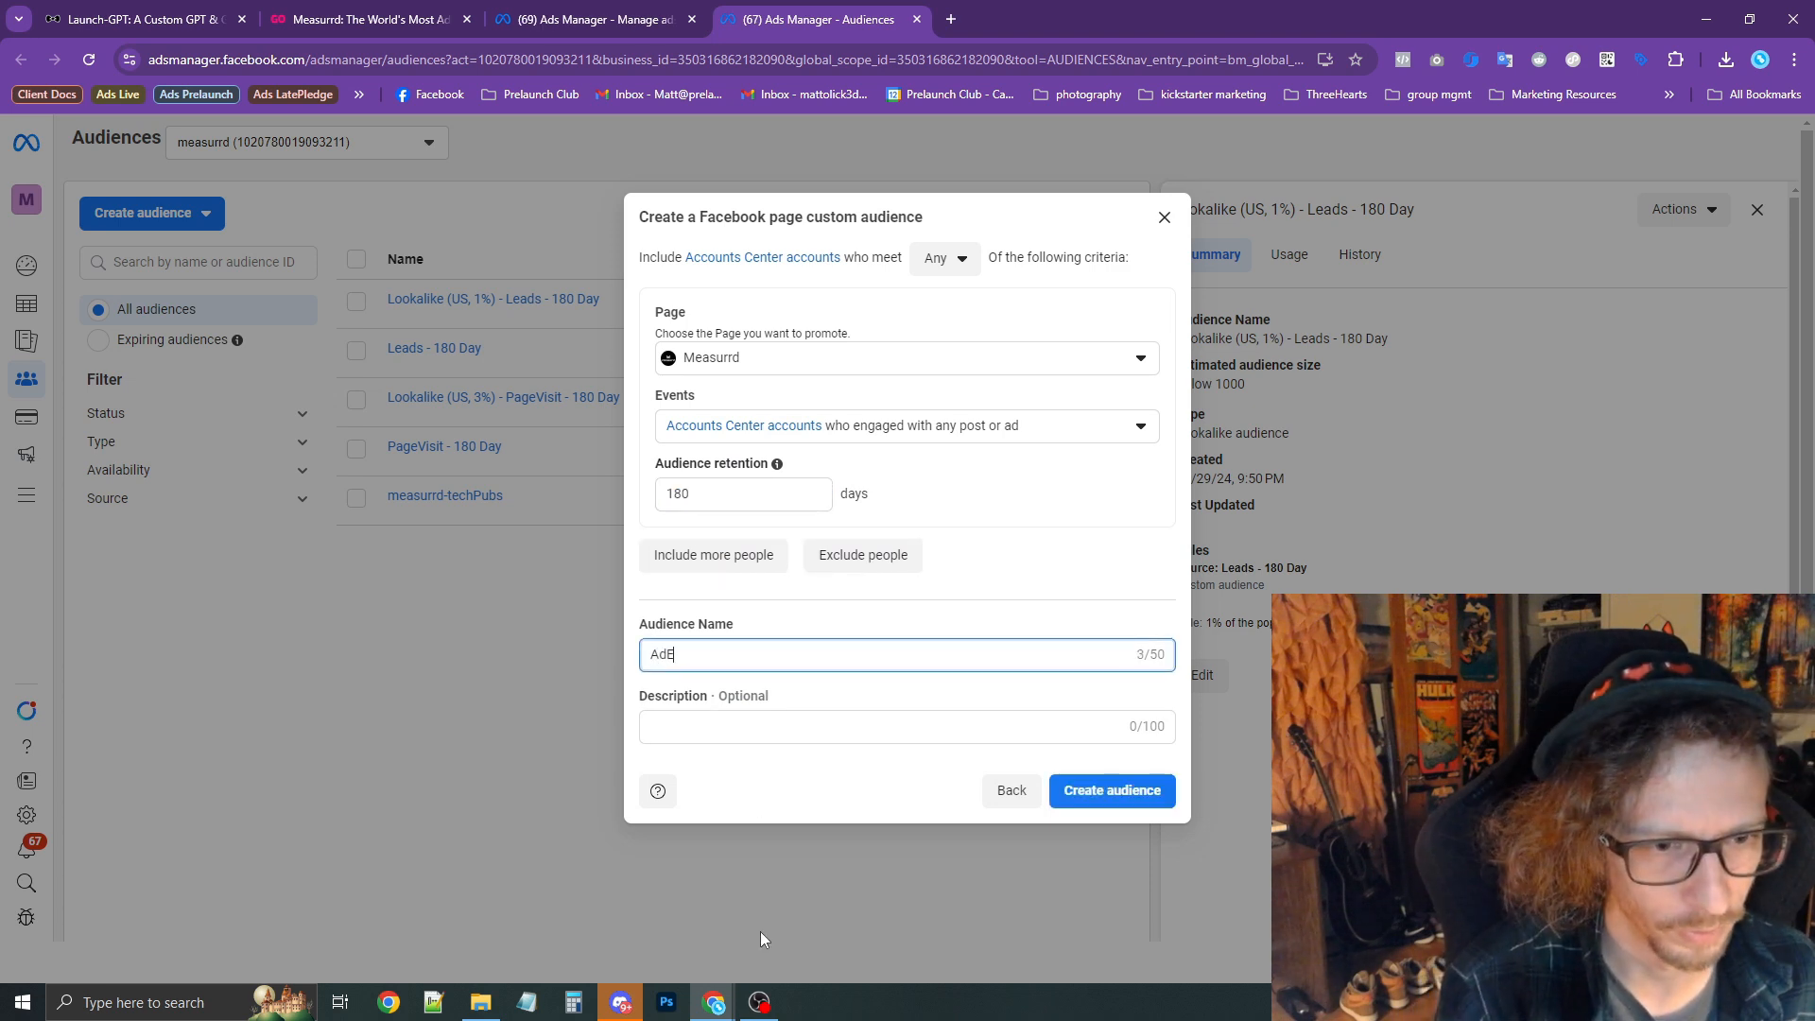
text(ngage - FB - 180 Day)
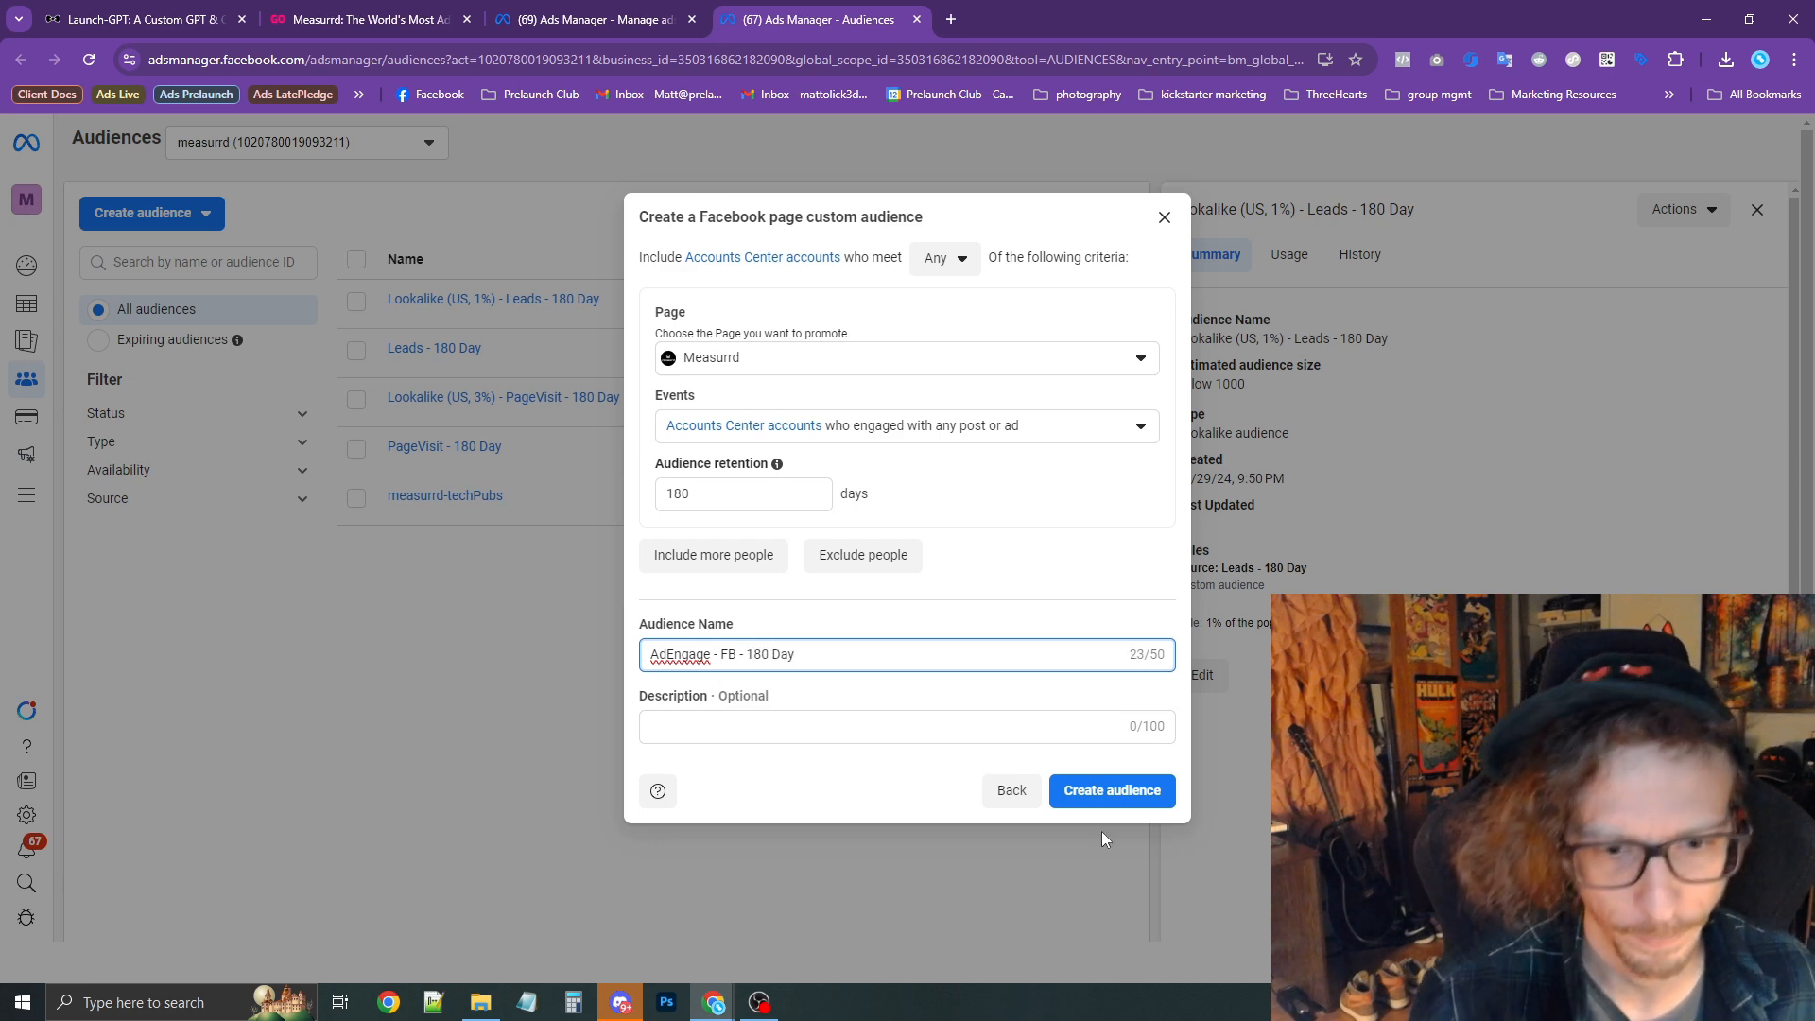
click(1157, 790)
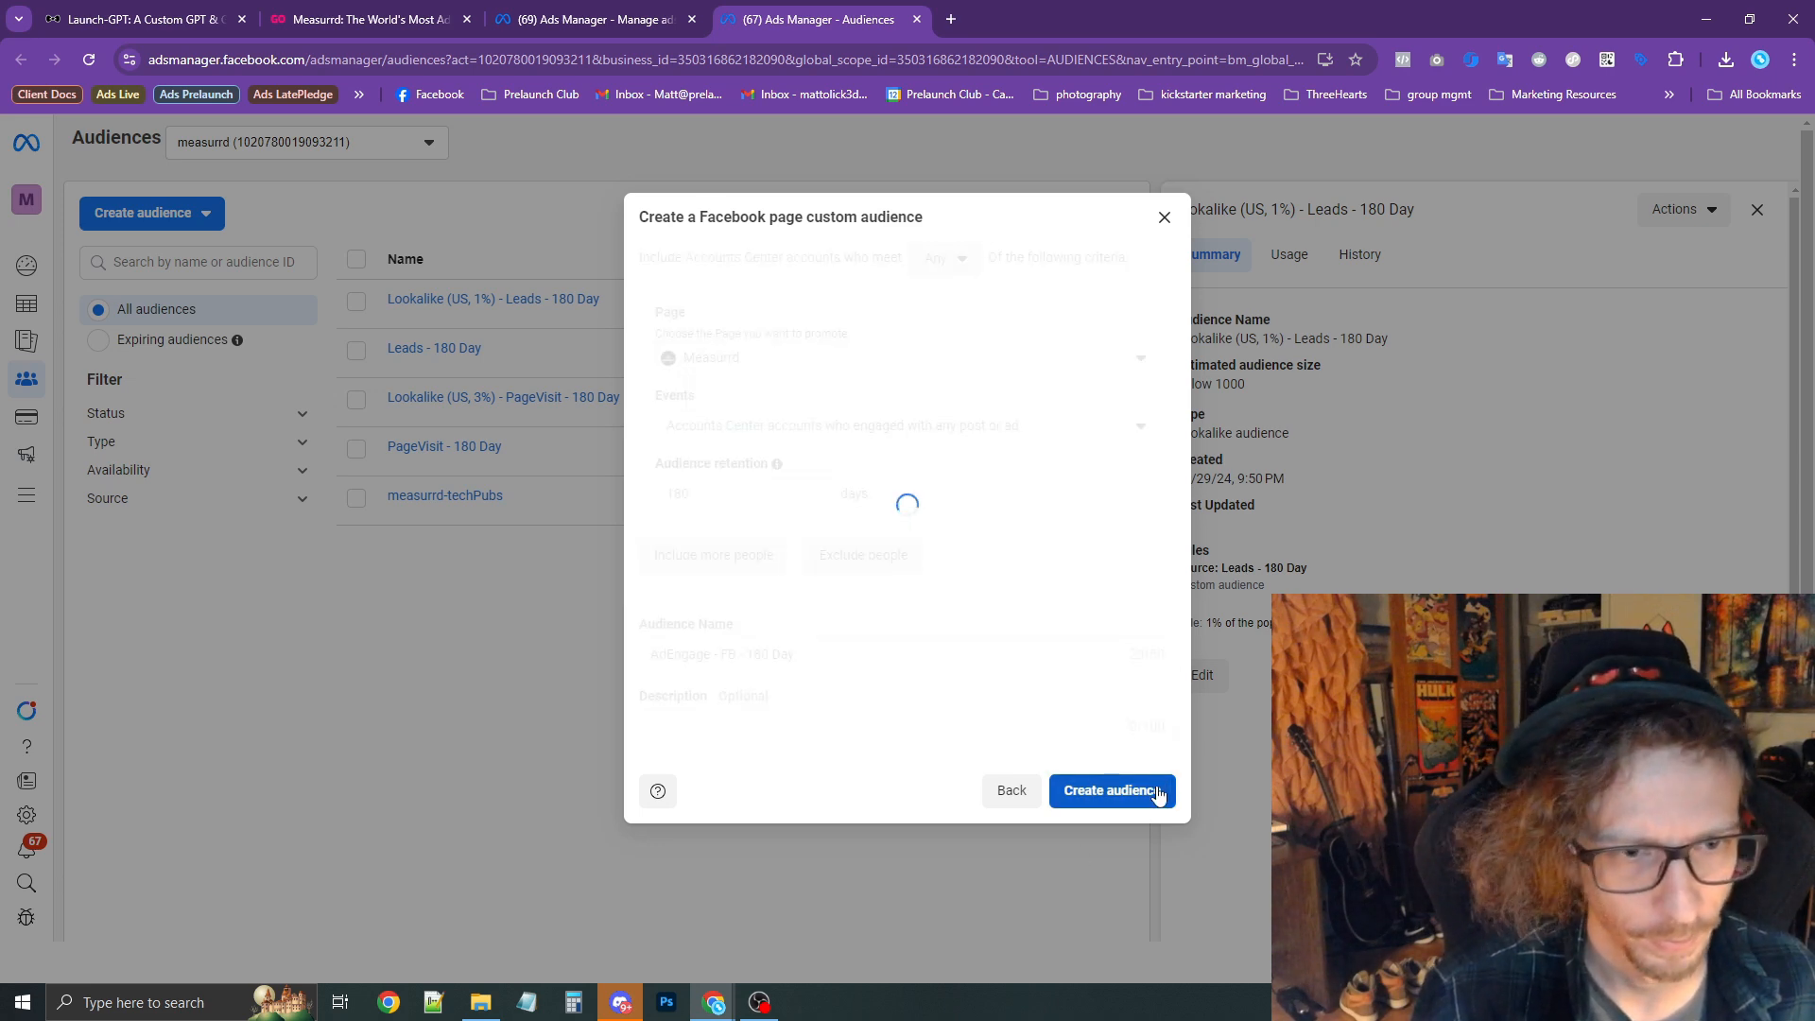
click(1151, 671)
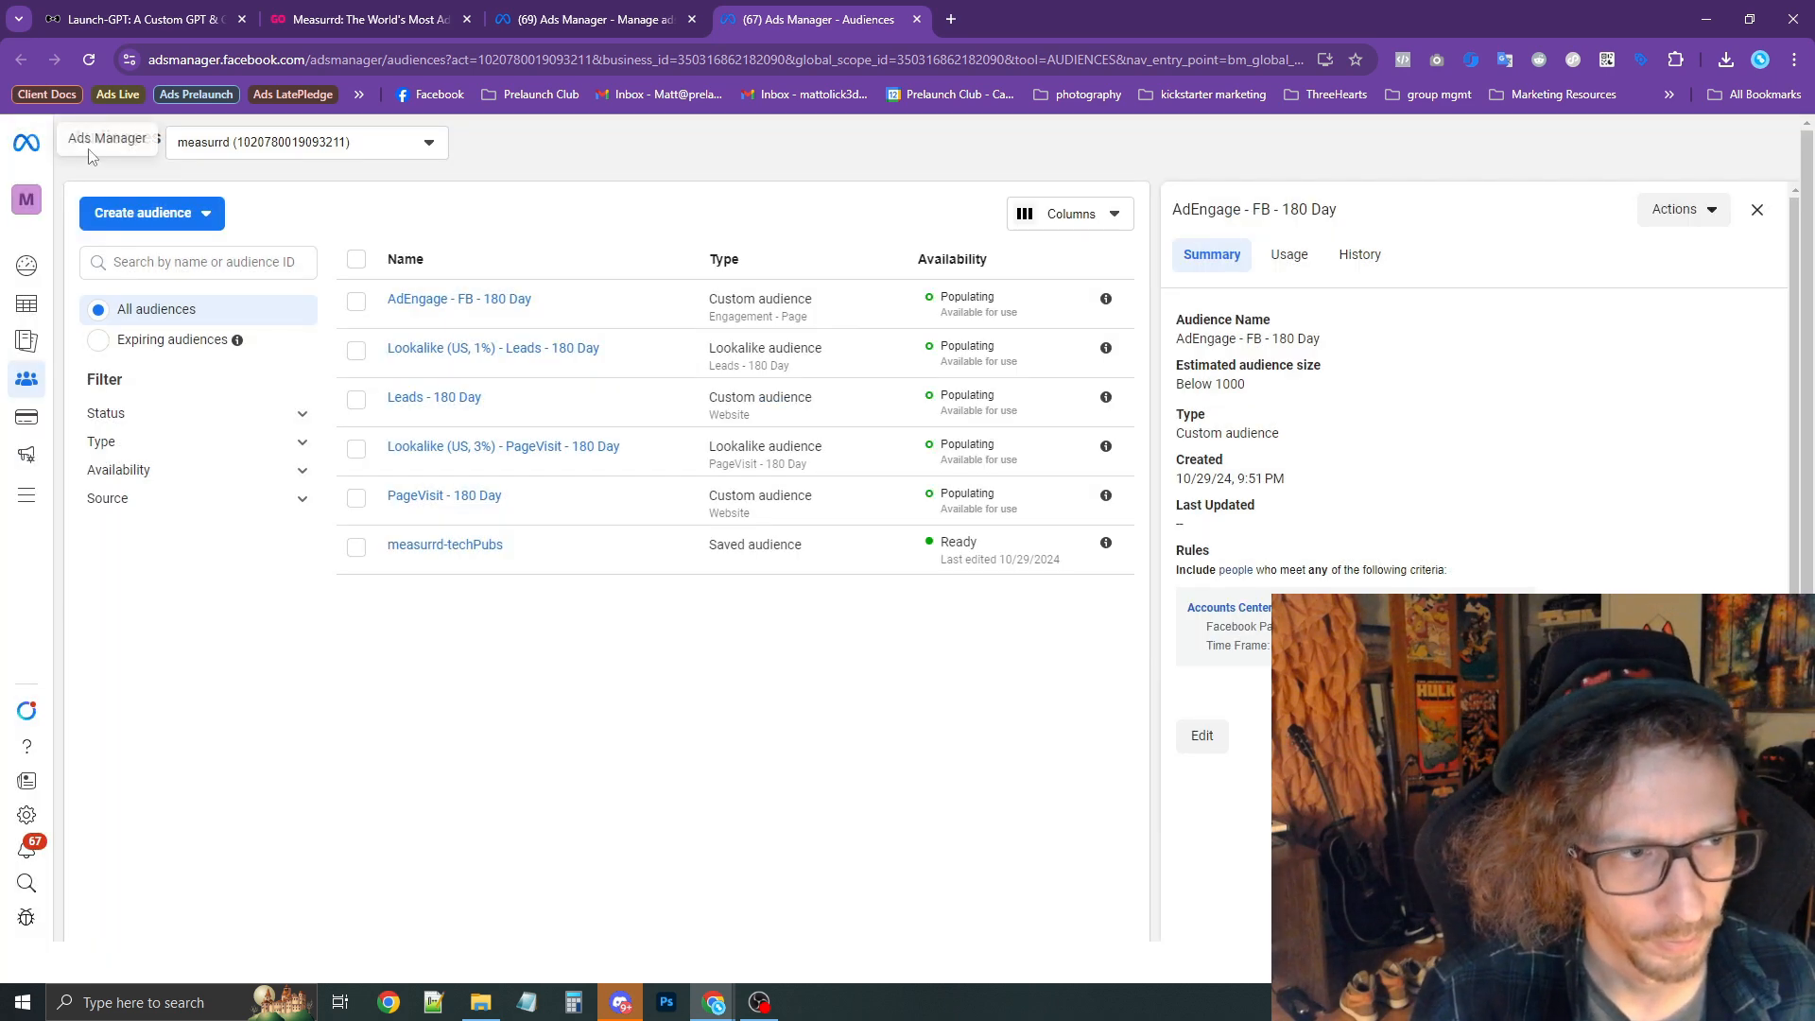
Start another custom audience so its source can be chosen.
click(149, 212)
click(137, 257)
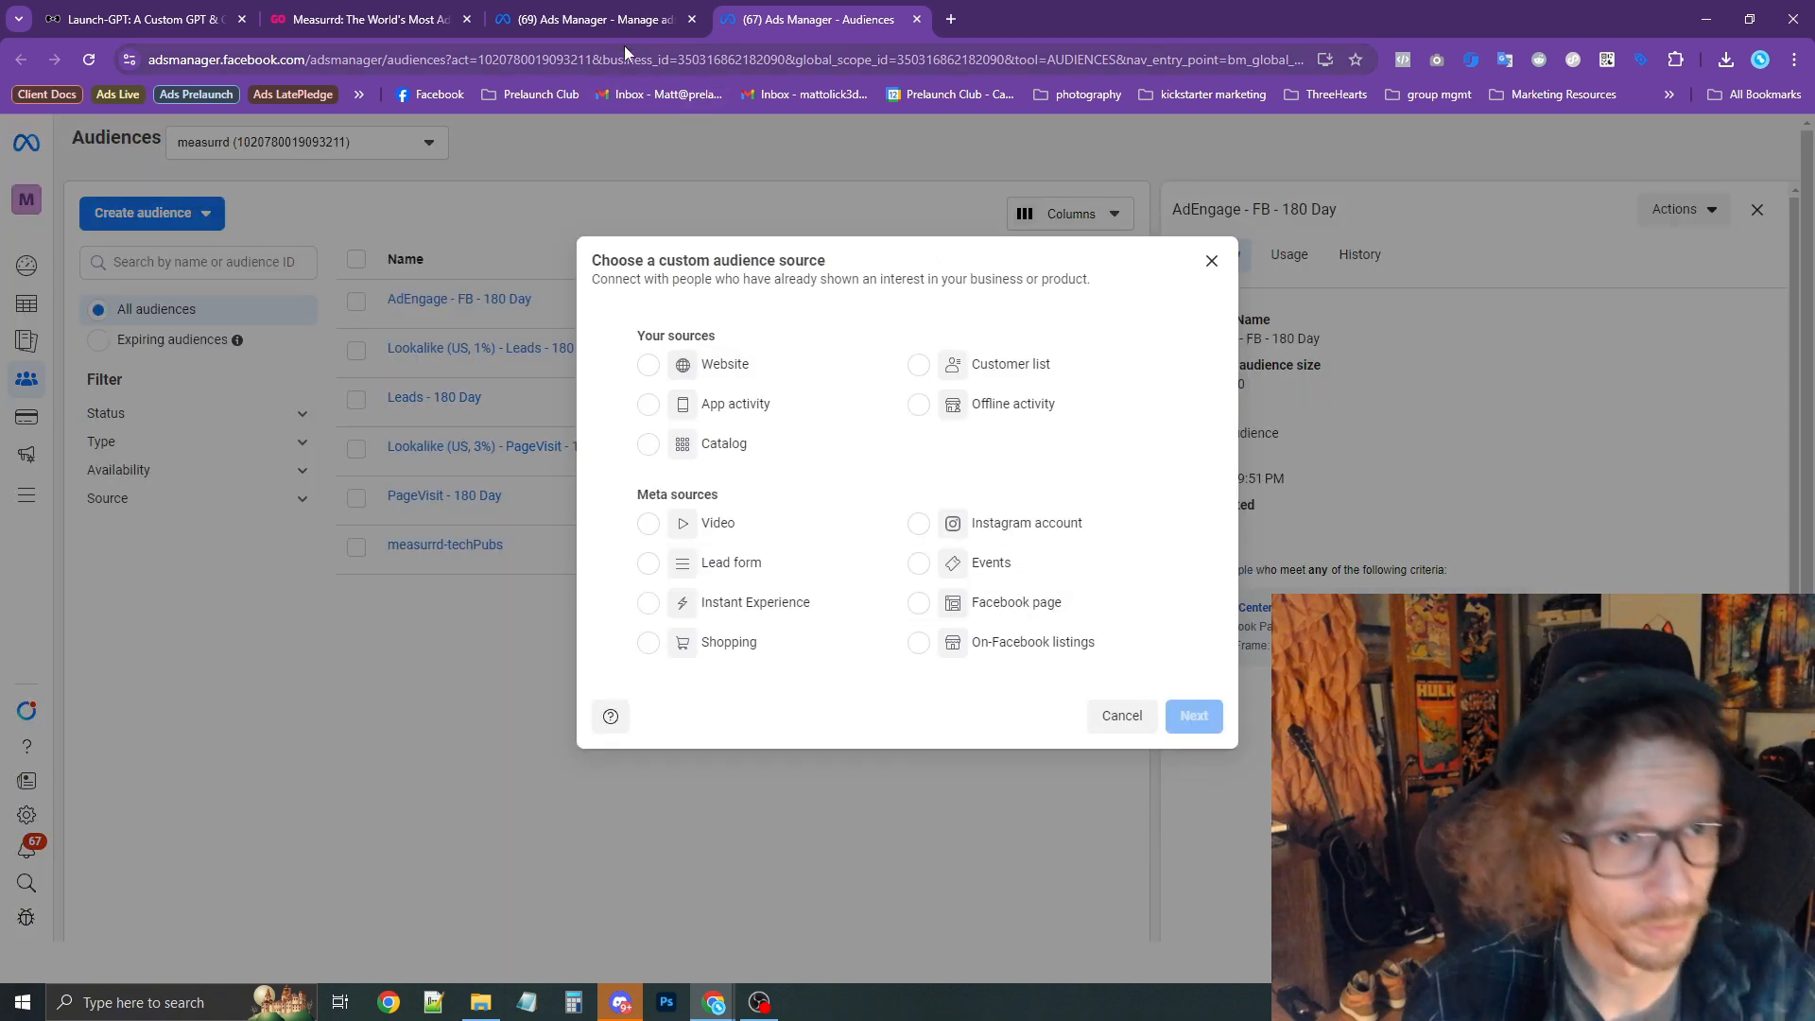
In the campaigns browser tab, view the ads of the Feature Call Outs Ad test_240901 ad set in Leads Test Campaign_240611.
click(580, 24)
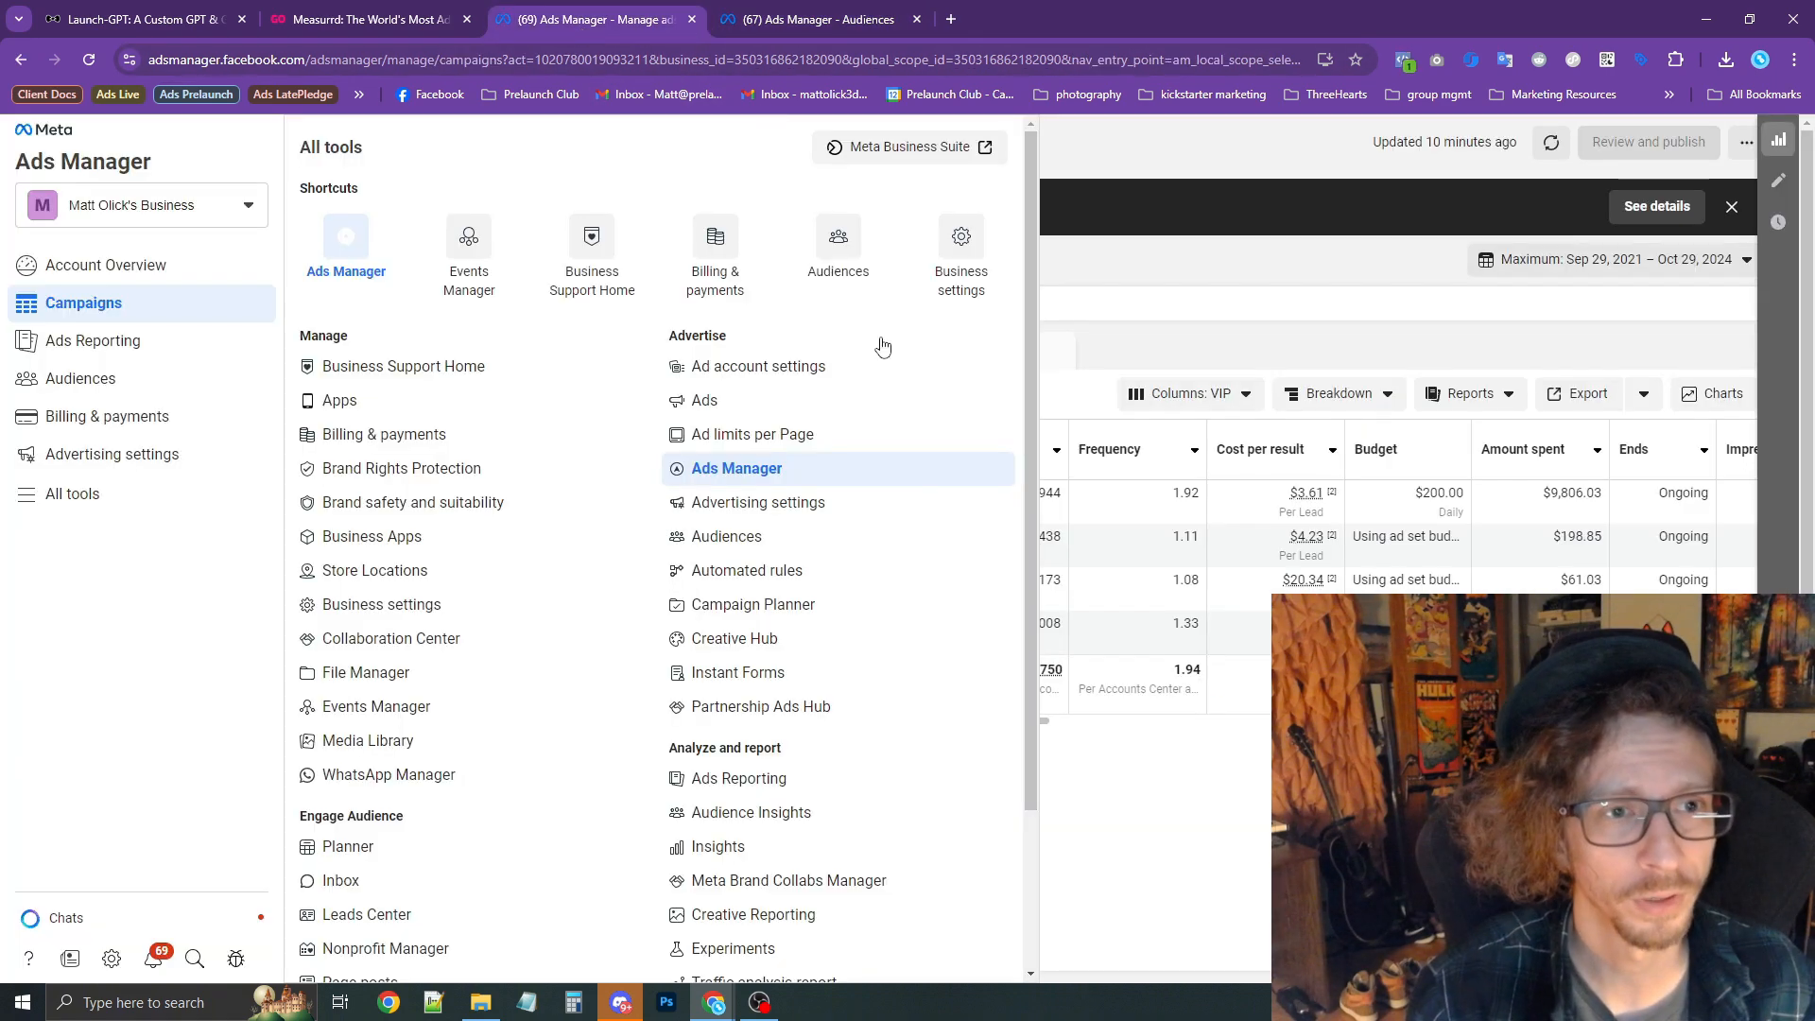
click(1106, 158)
click(83, 502)
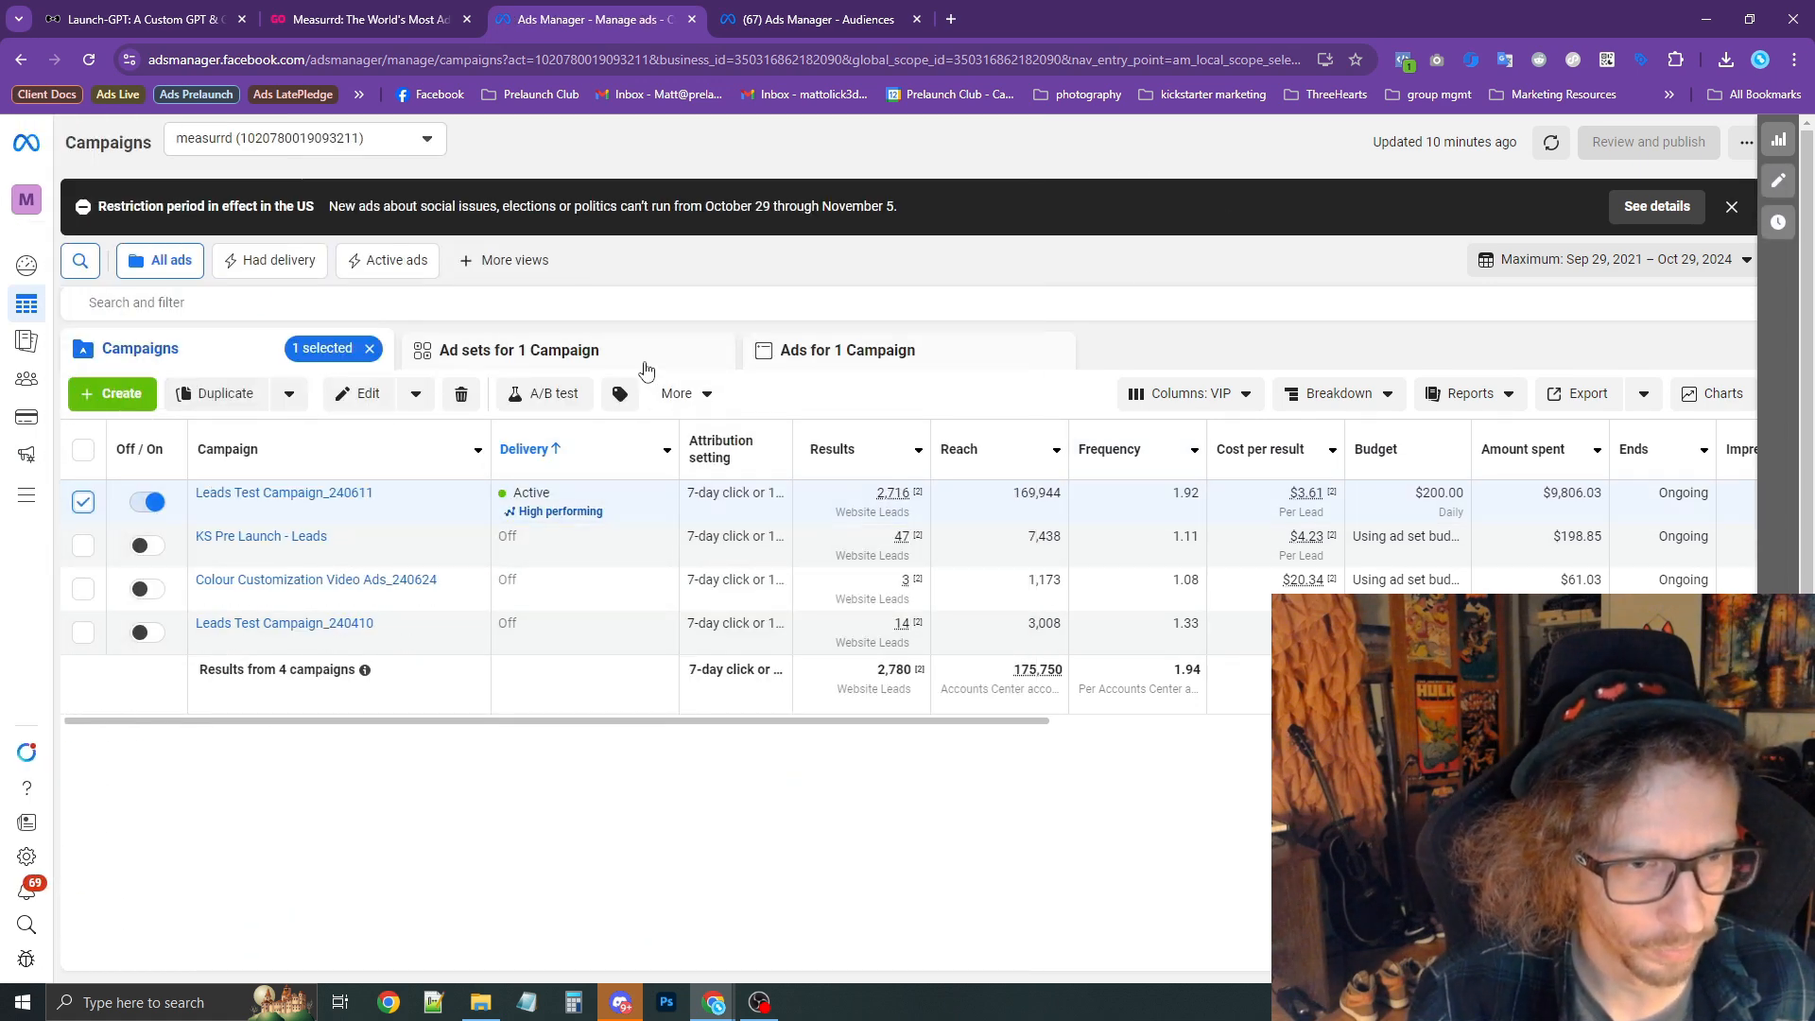
click(647, 367)
click(83, 502)
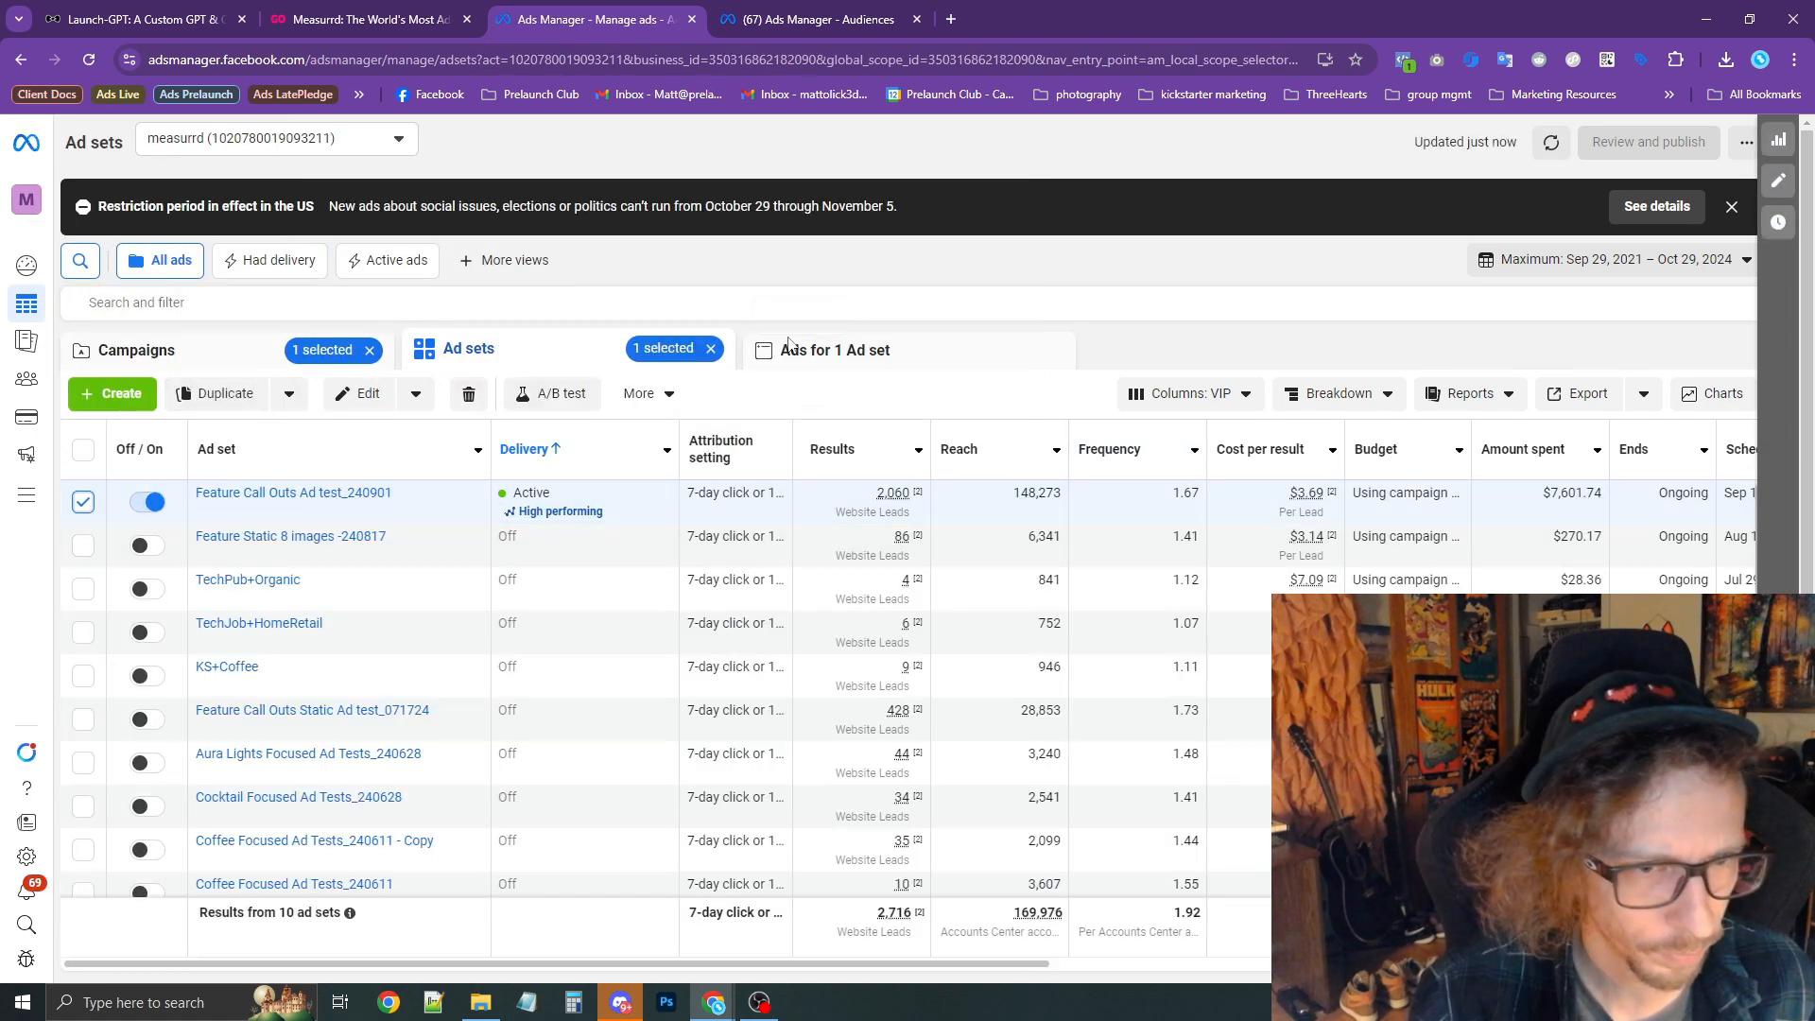
click(803, 348)
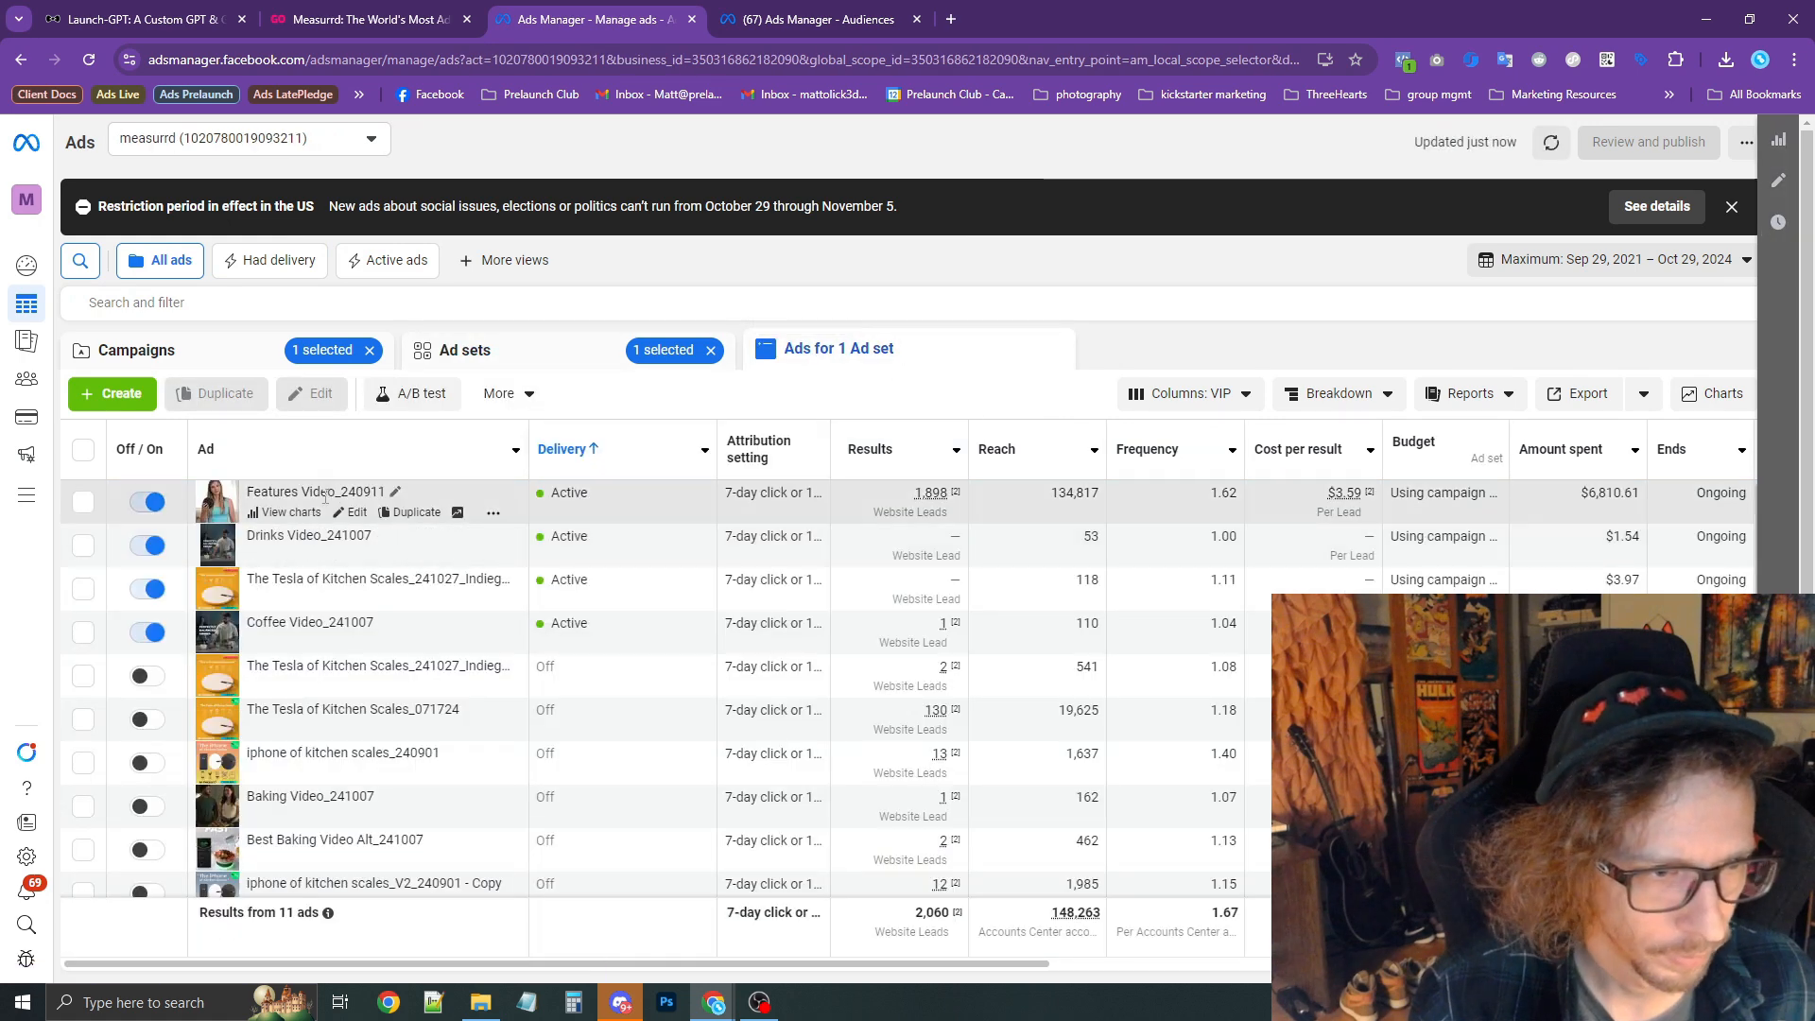
Return to the Audiences browser tab and choose Video as the source of the new custom audience.
click(818, 19)
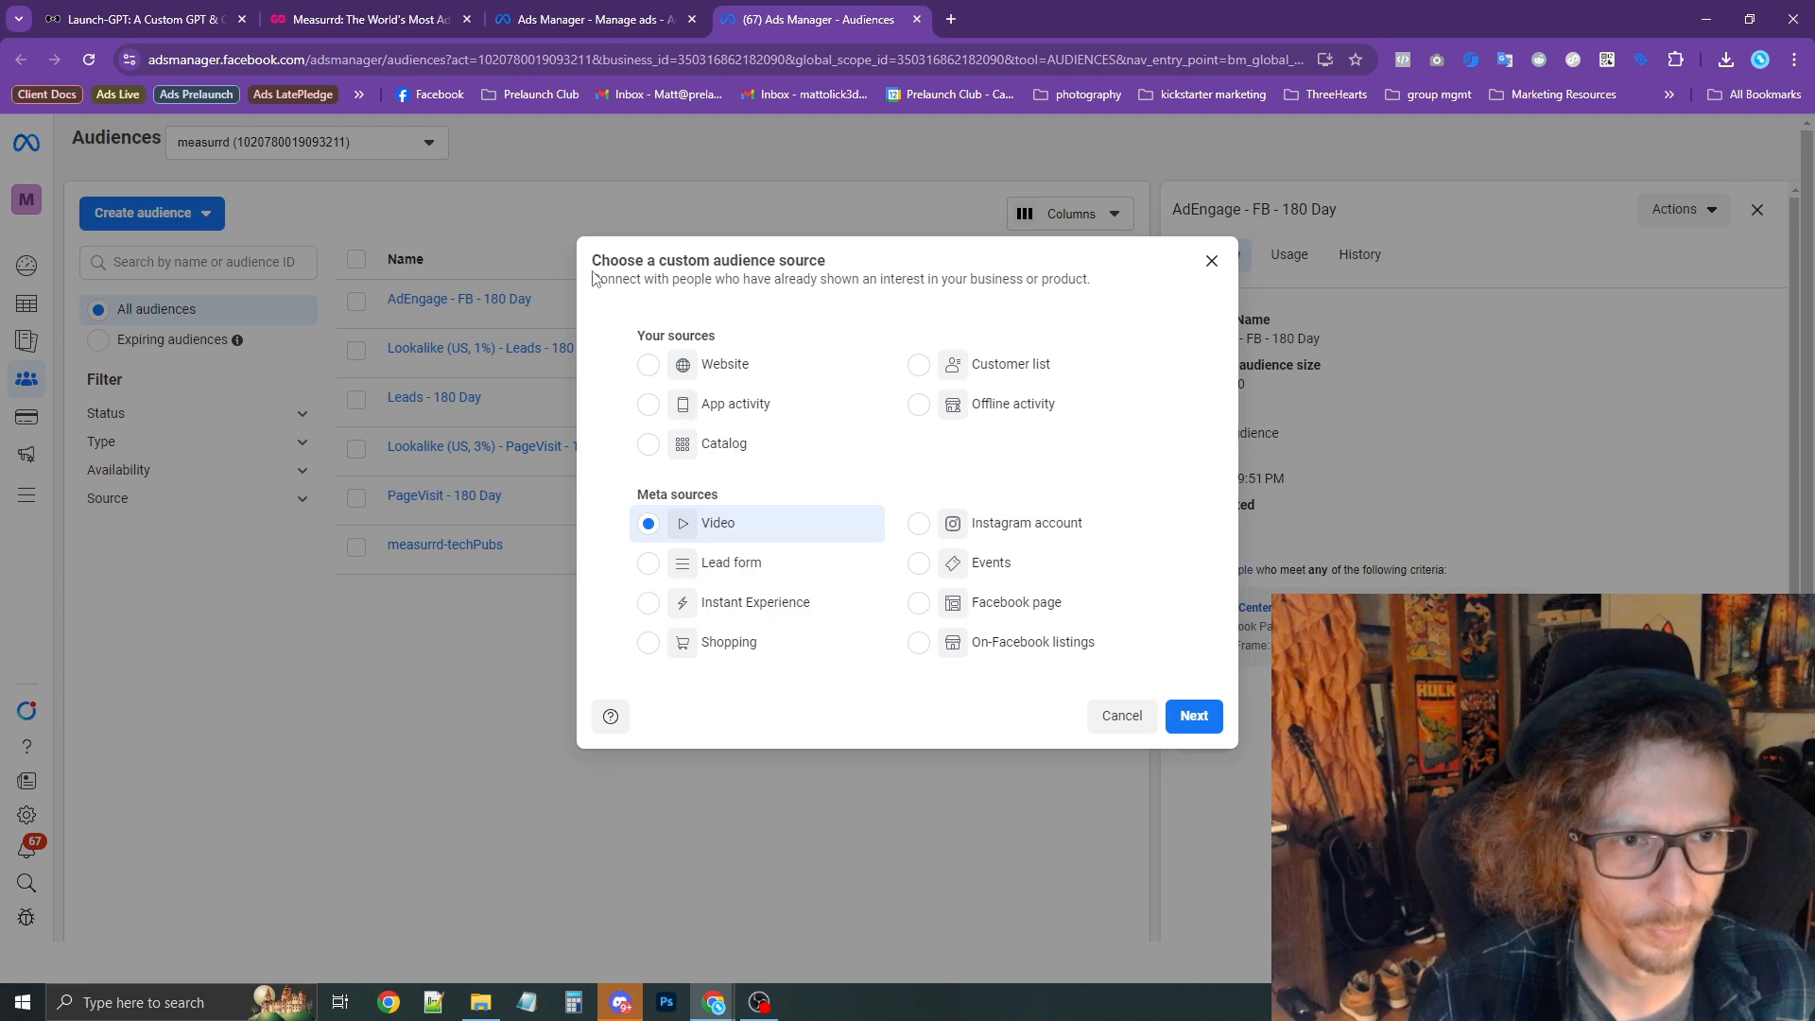
drag(668, 262, 814, 263)
click(661, 532)
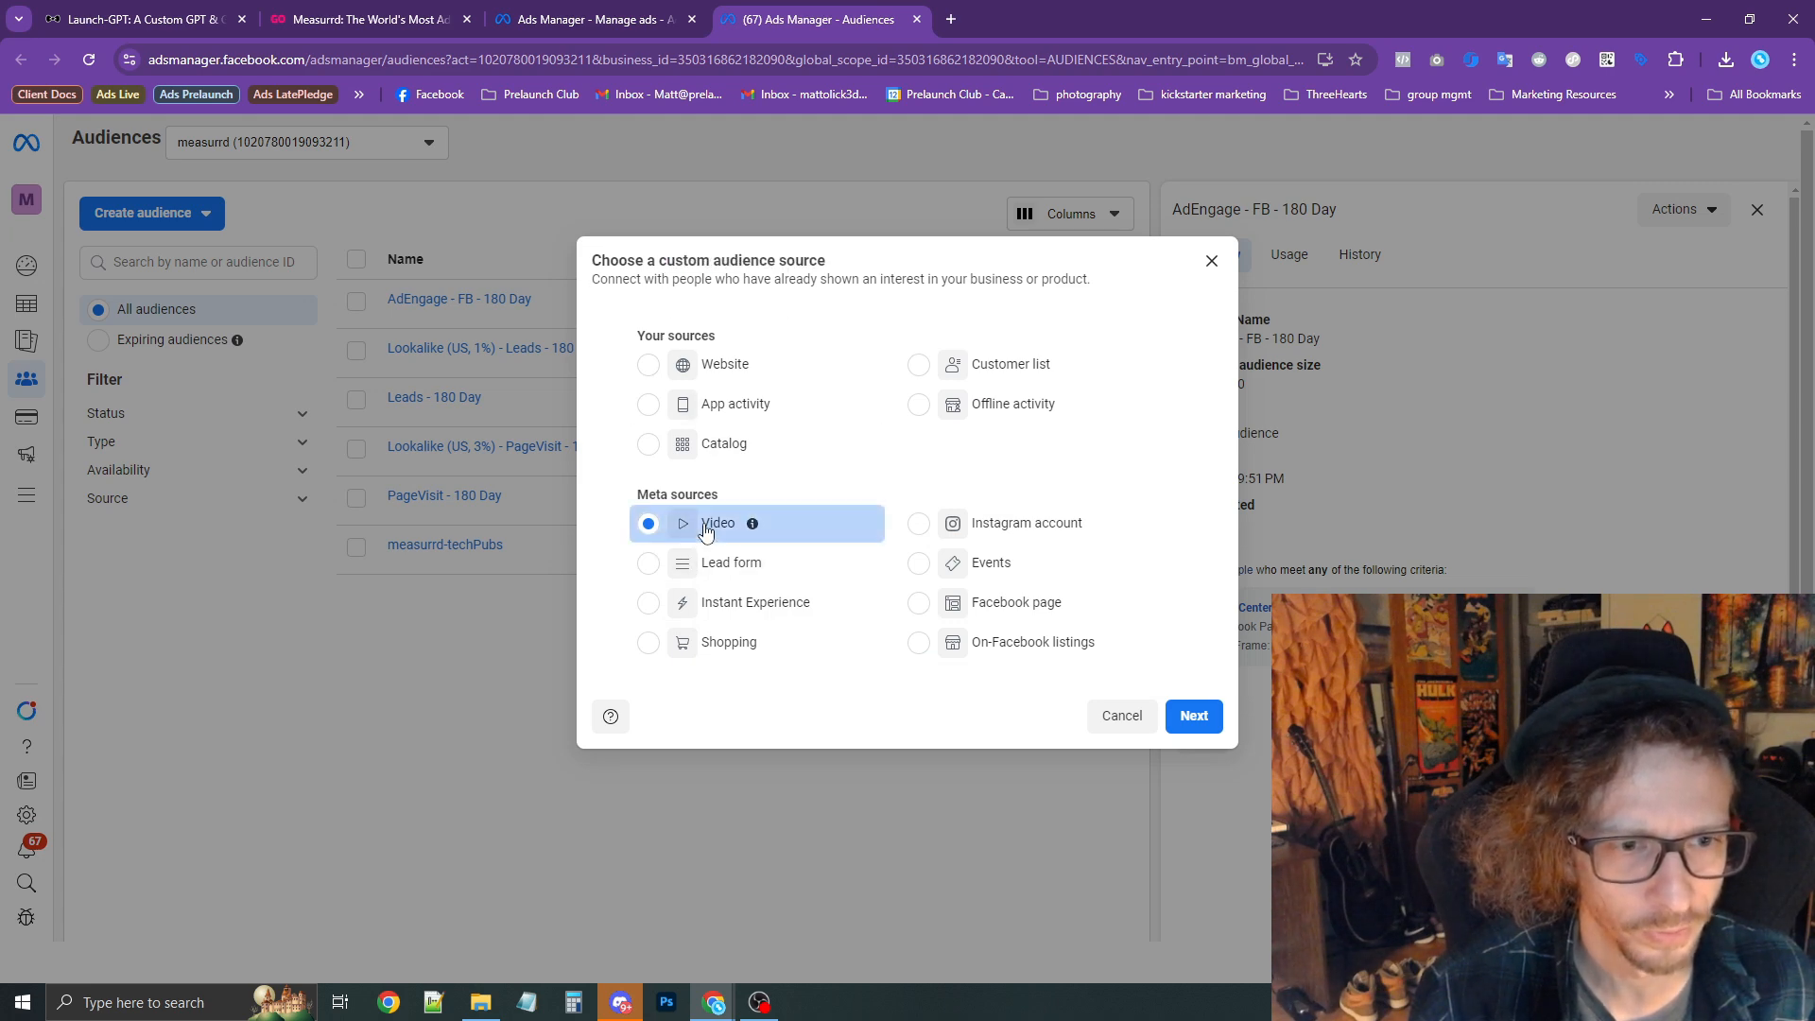
click(1177, 716)
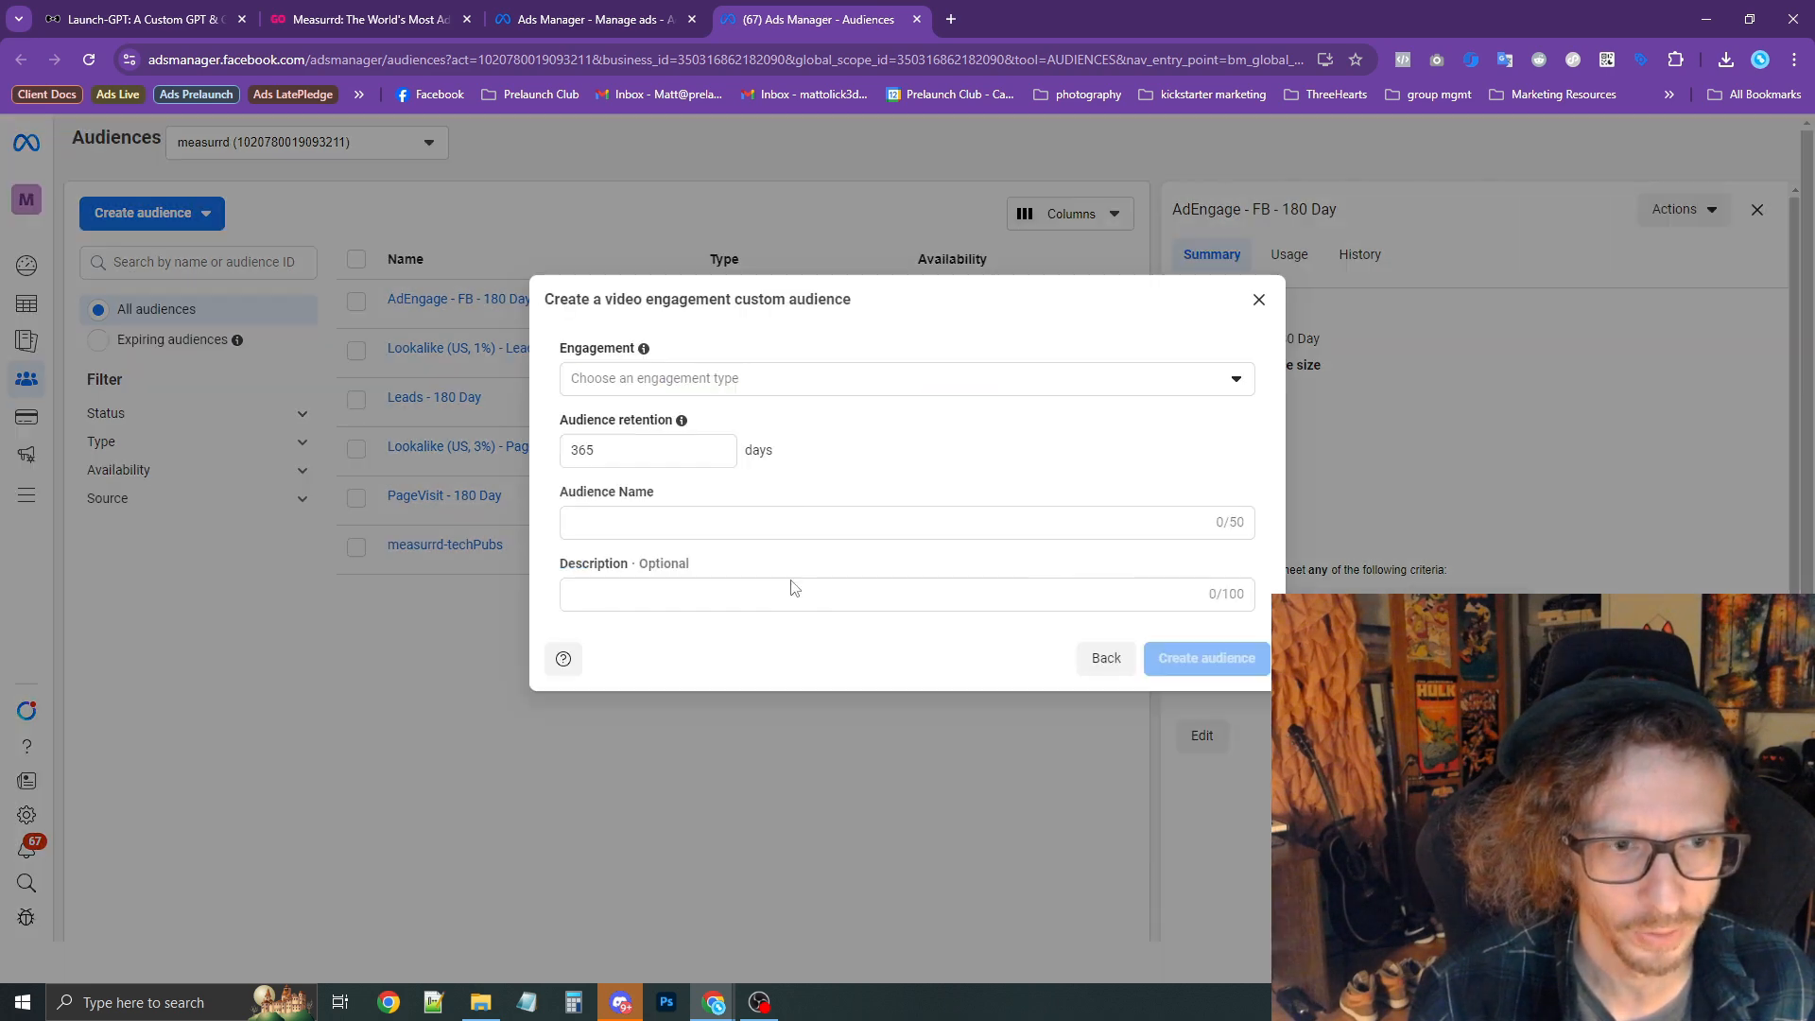
Set the engagement to people who have viewed at least 3 seconds of your video and open its video selection.
click(668, 382)
click(813, 424)
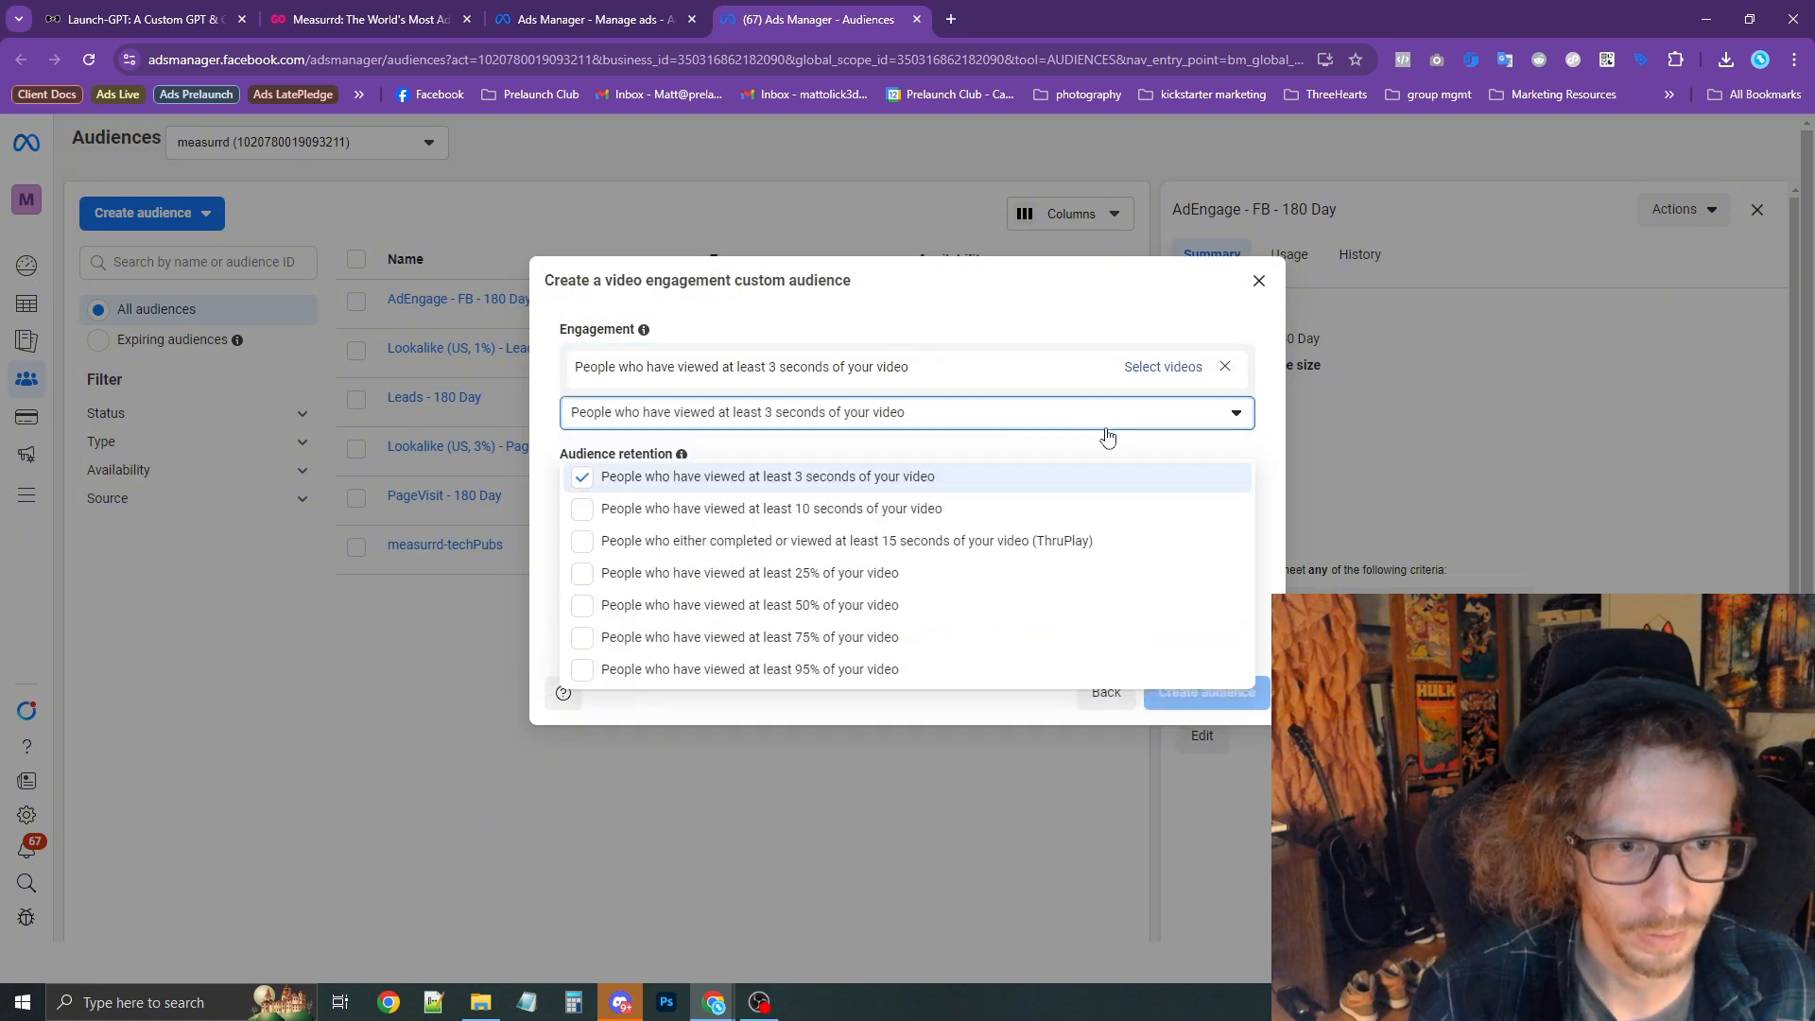
click(1193, 368)
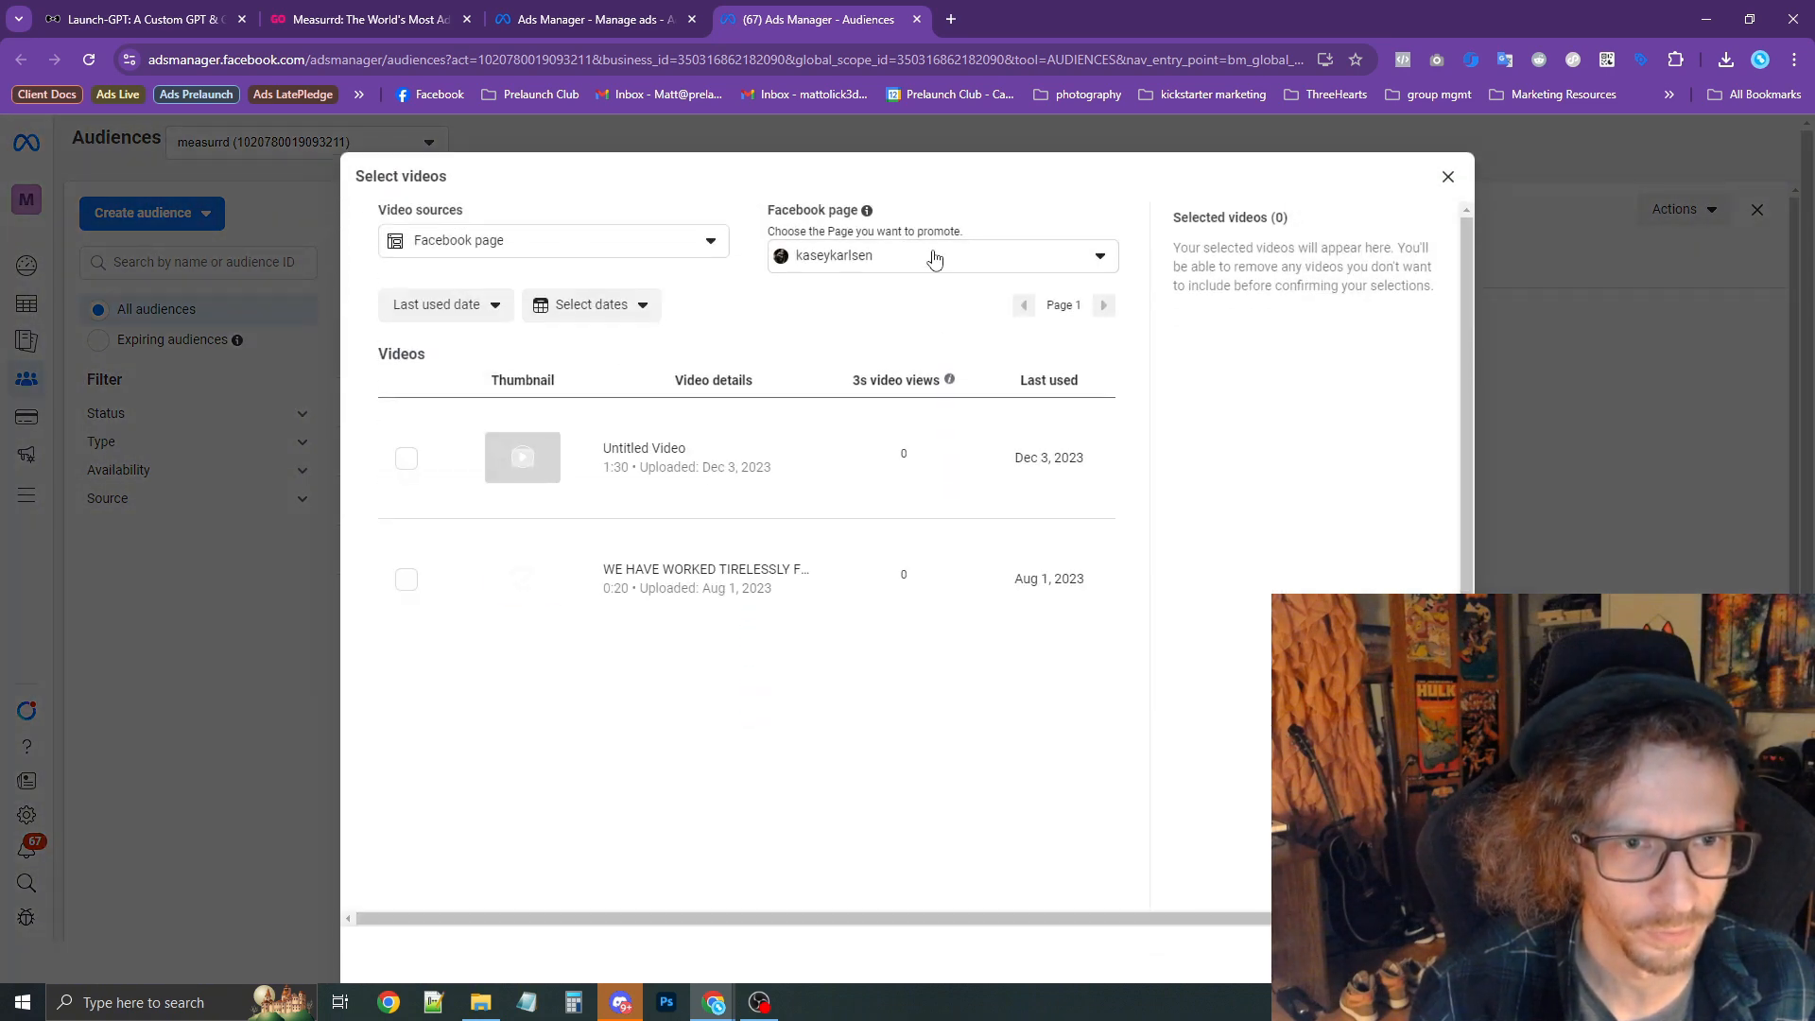
Find the Measurrd Facebook page and choose it as the source page for the videos.
click(932, 255)
text(mrsd)
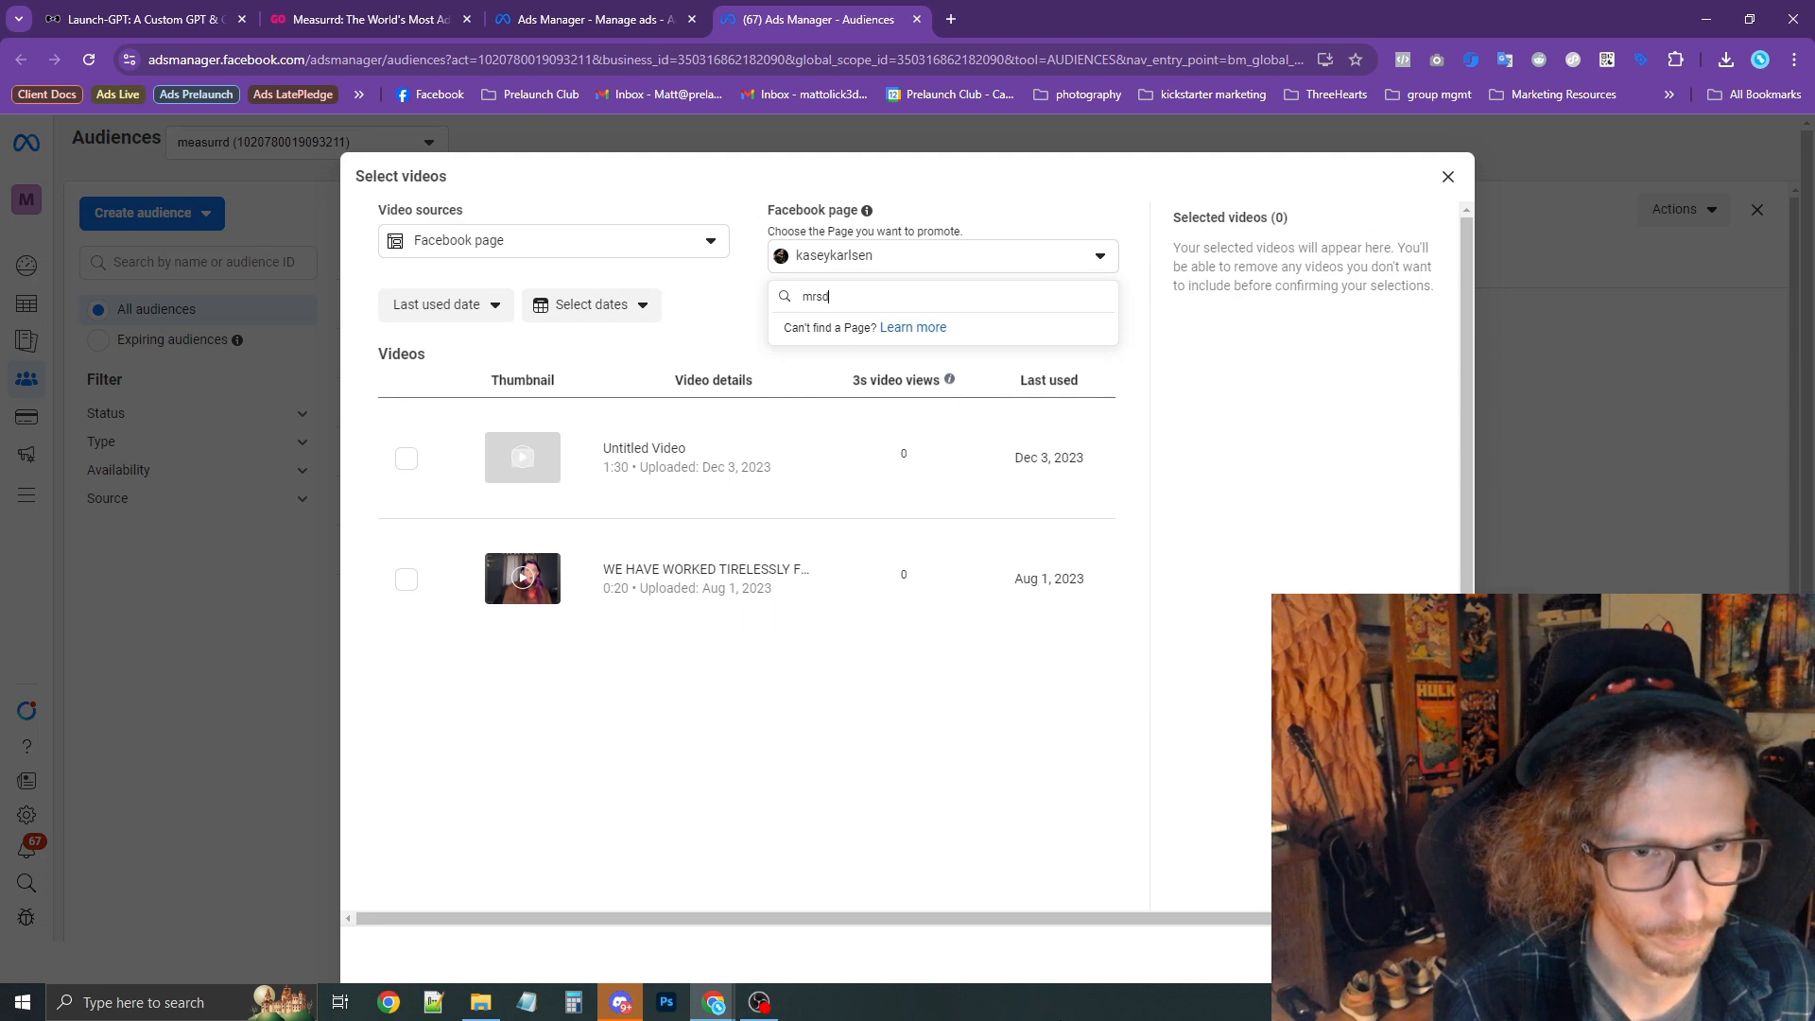
key(BackSpace)
key(BackSpace)
key(BackSpace)
text(easu)
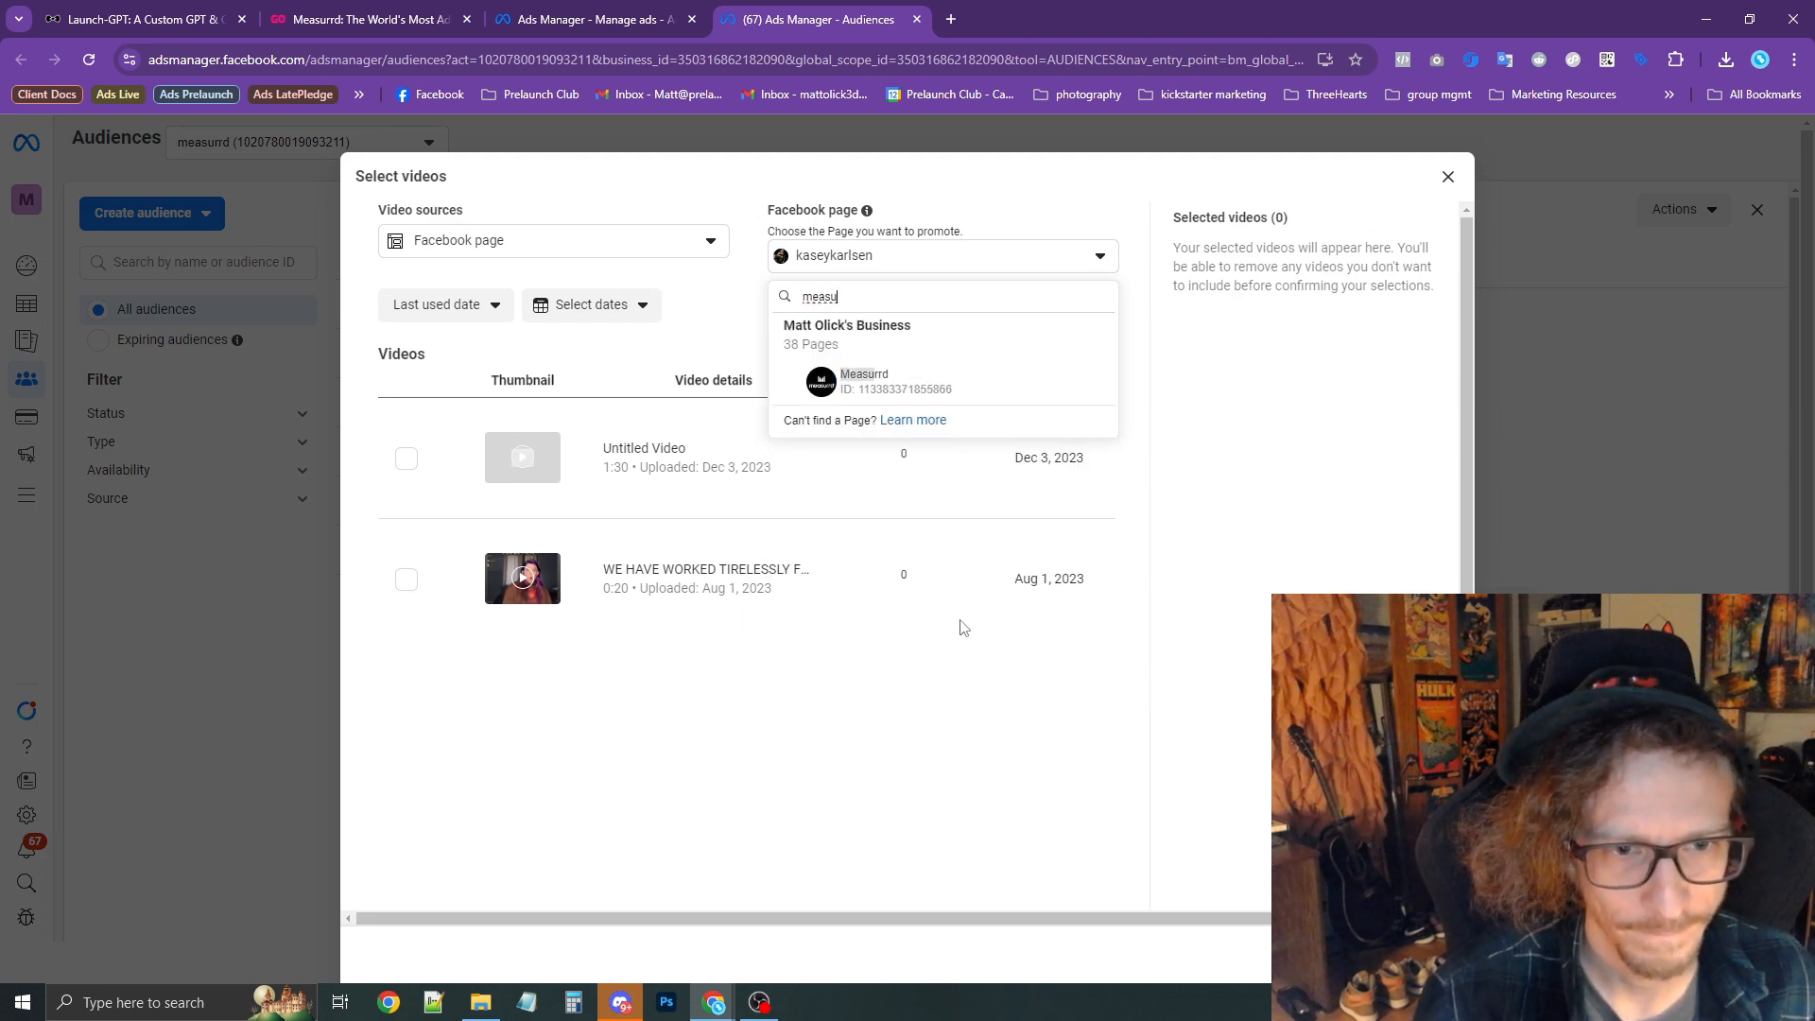
click(950, 382)
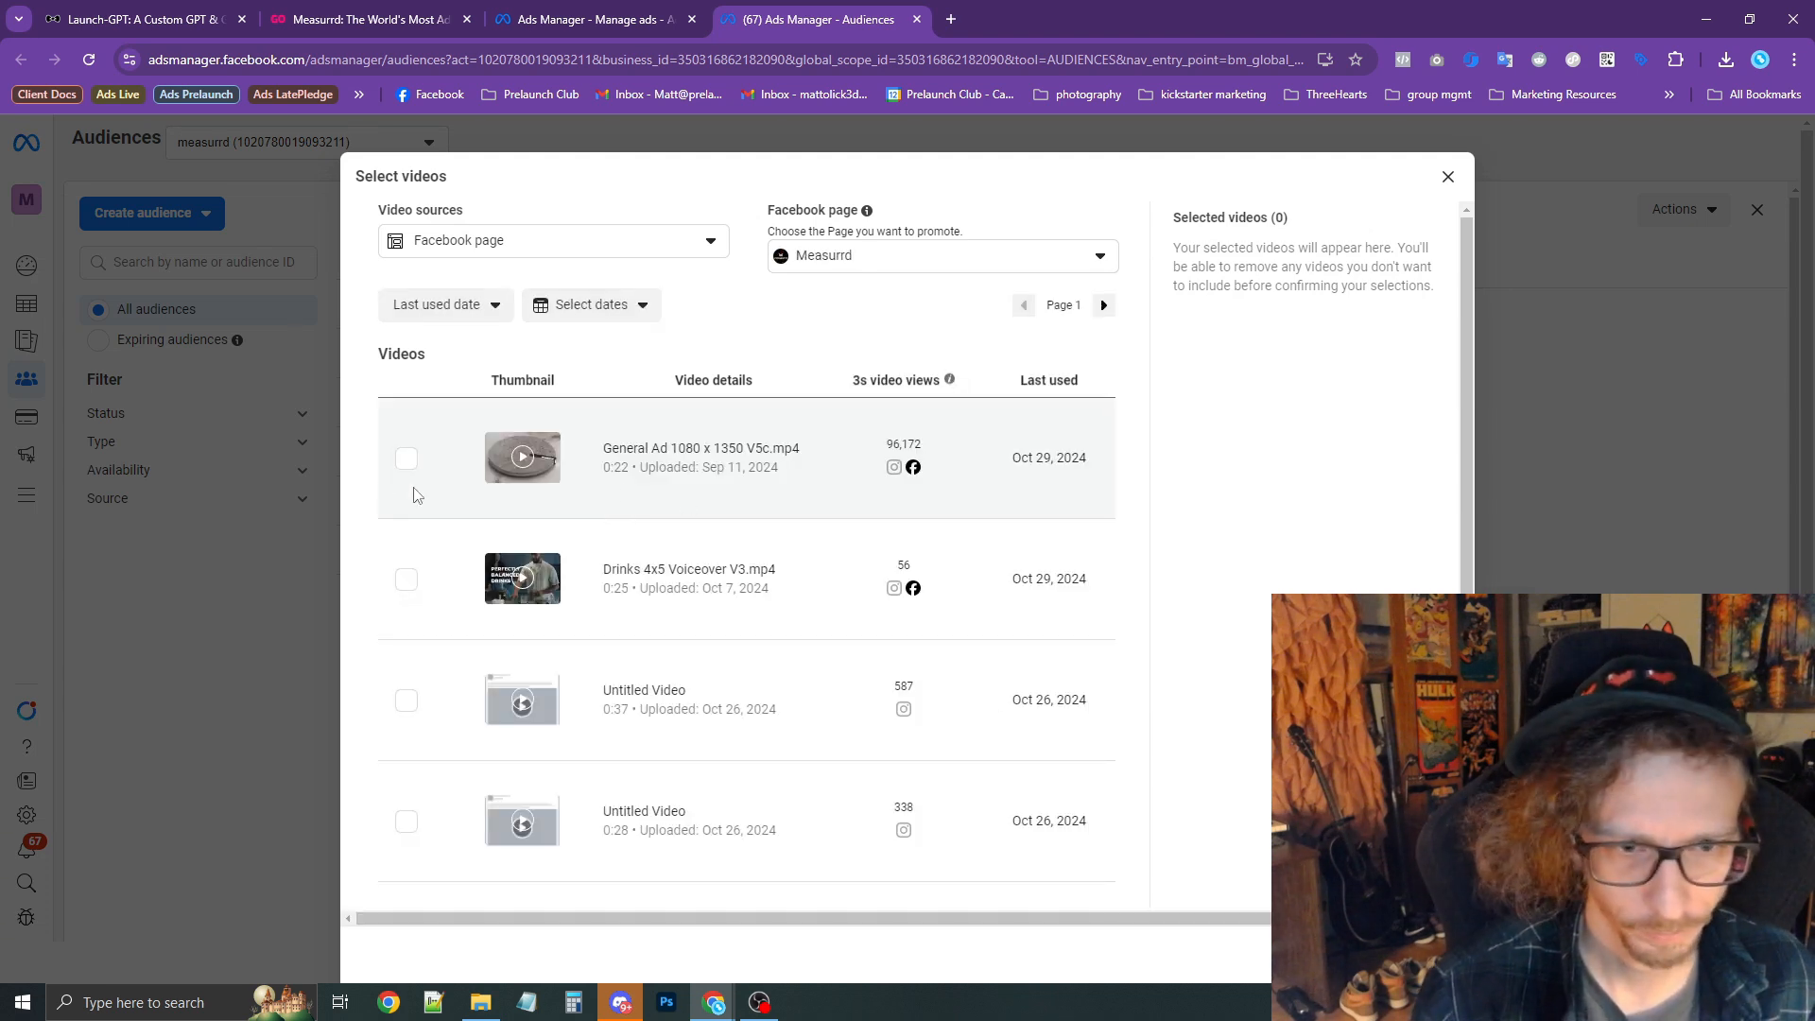
Select the video General Ad 1080 x 1350 V5c.mp4, look through the further video pages, and confirm the selection.
click(407, 460)
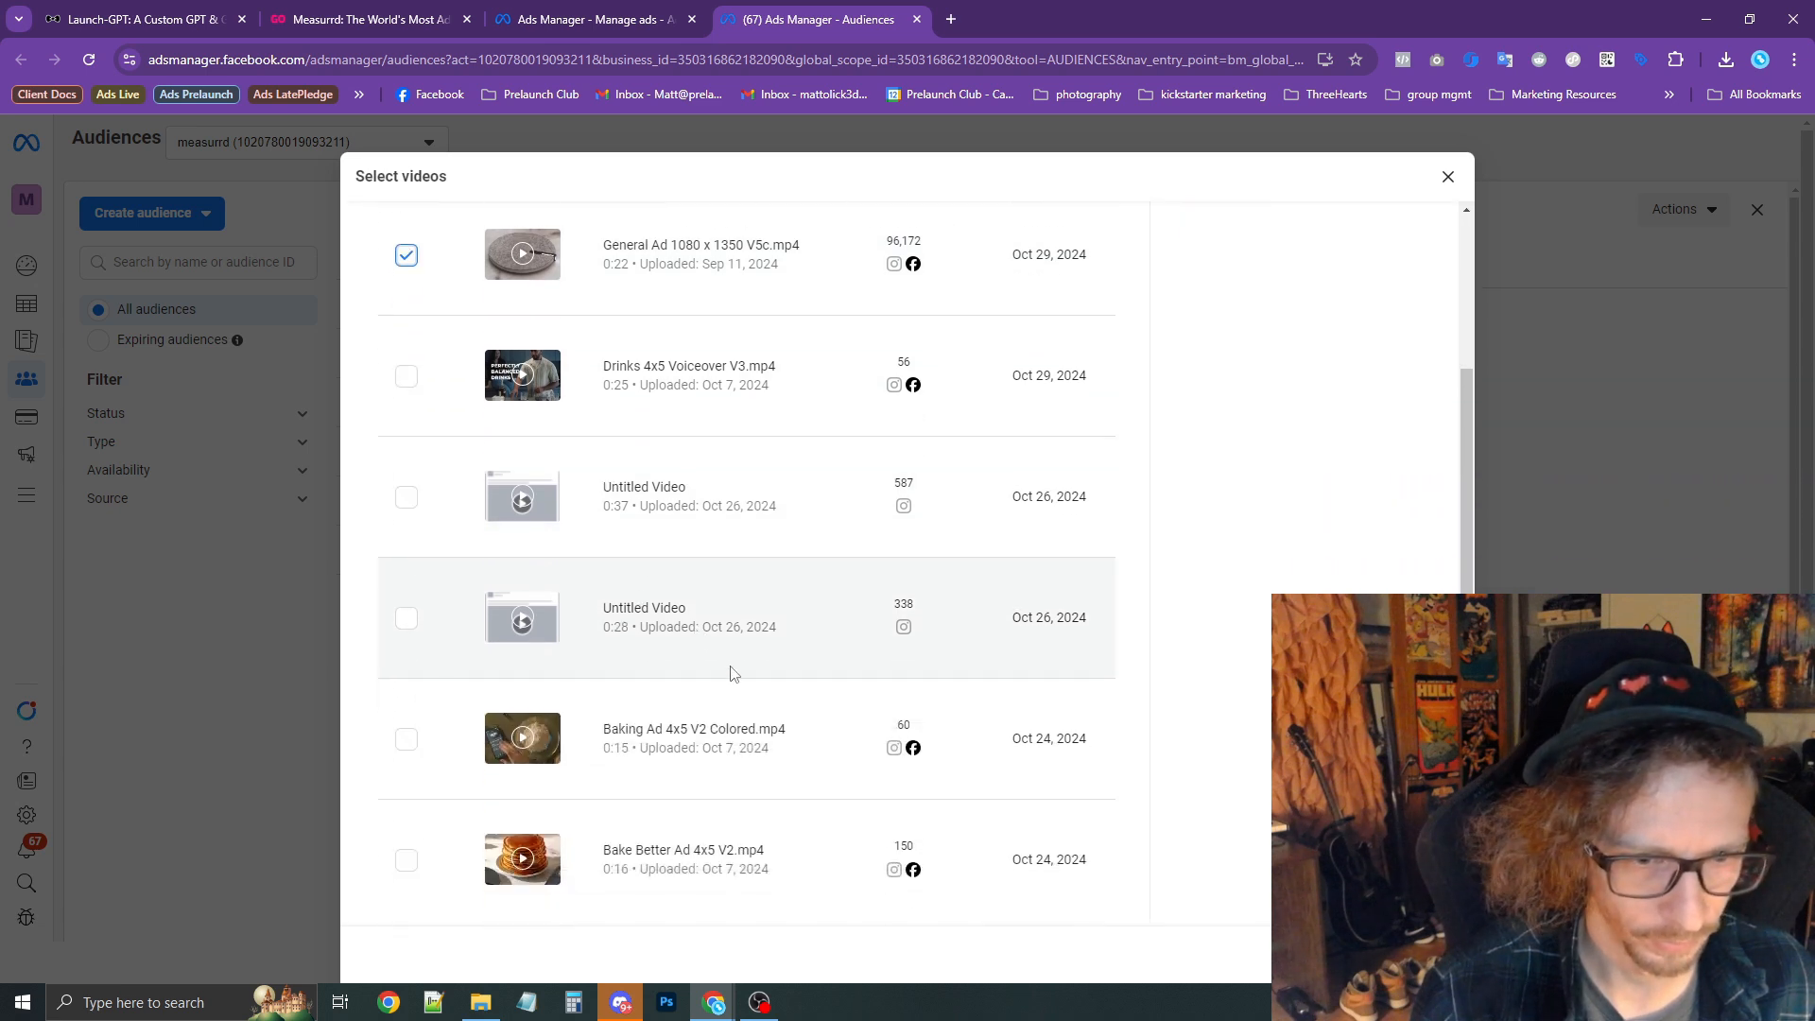
click(1103, 304)
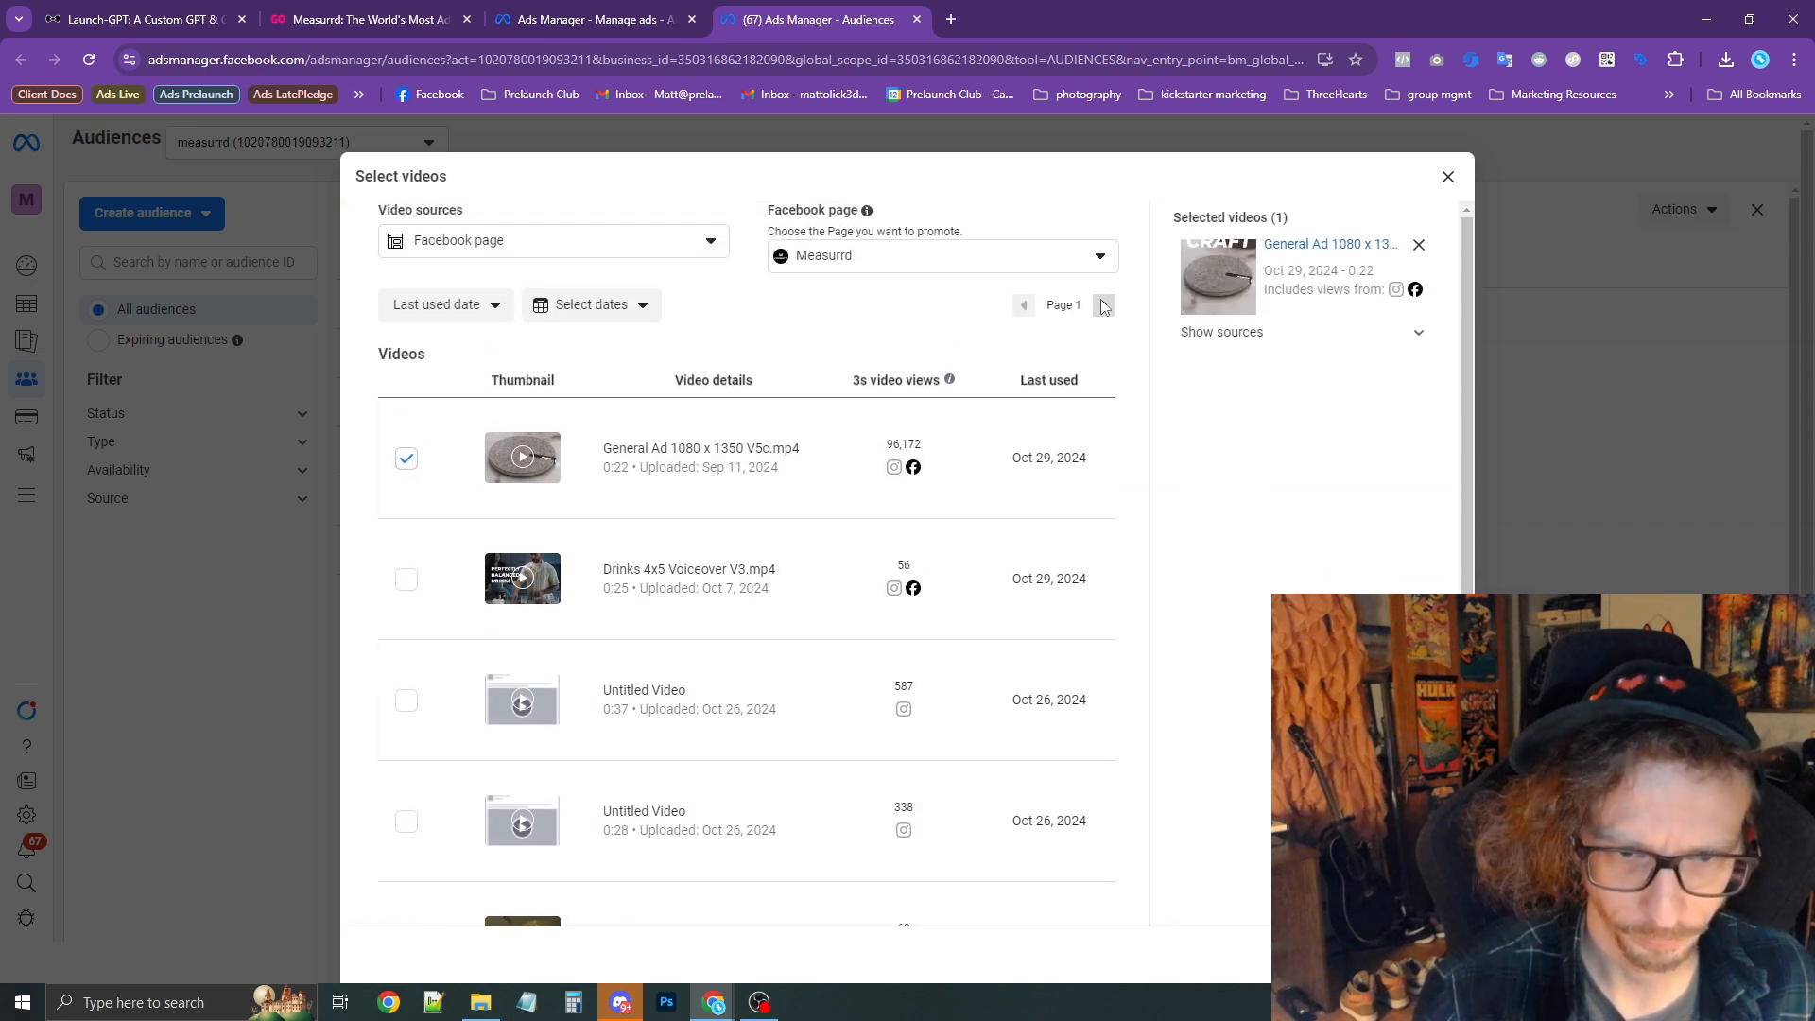
click(406, 461)
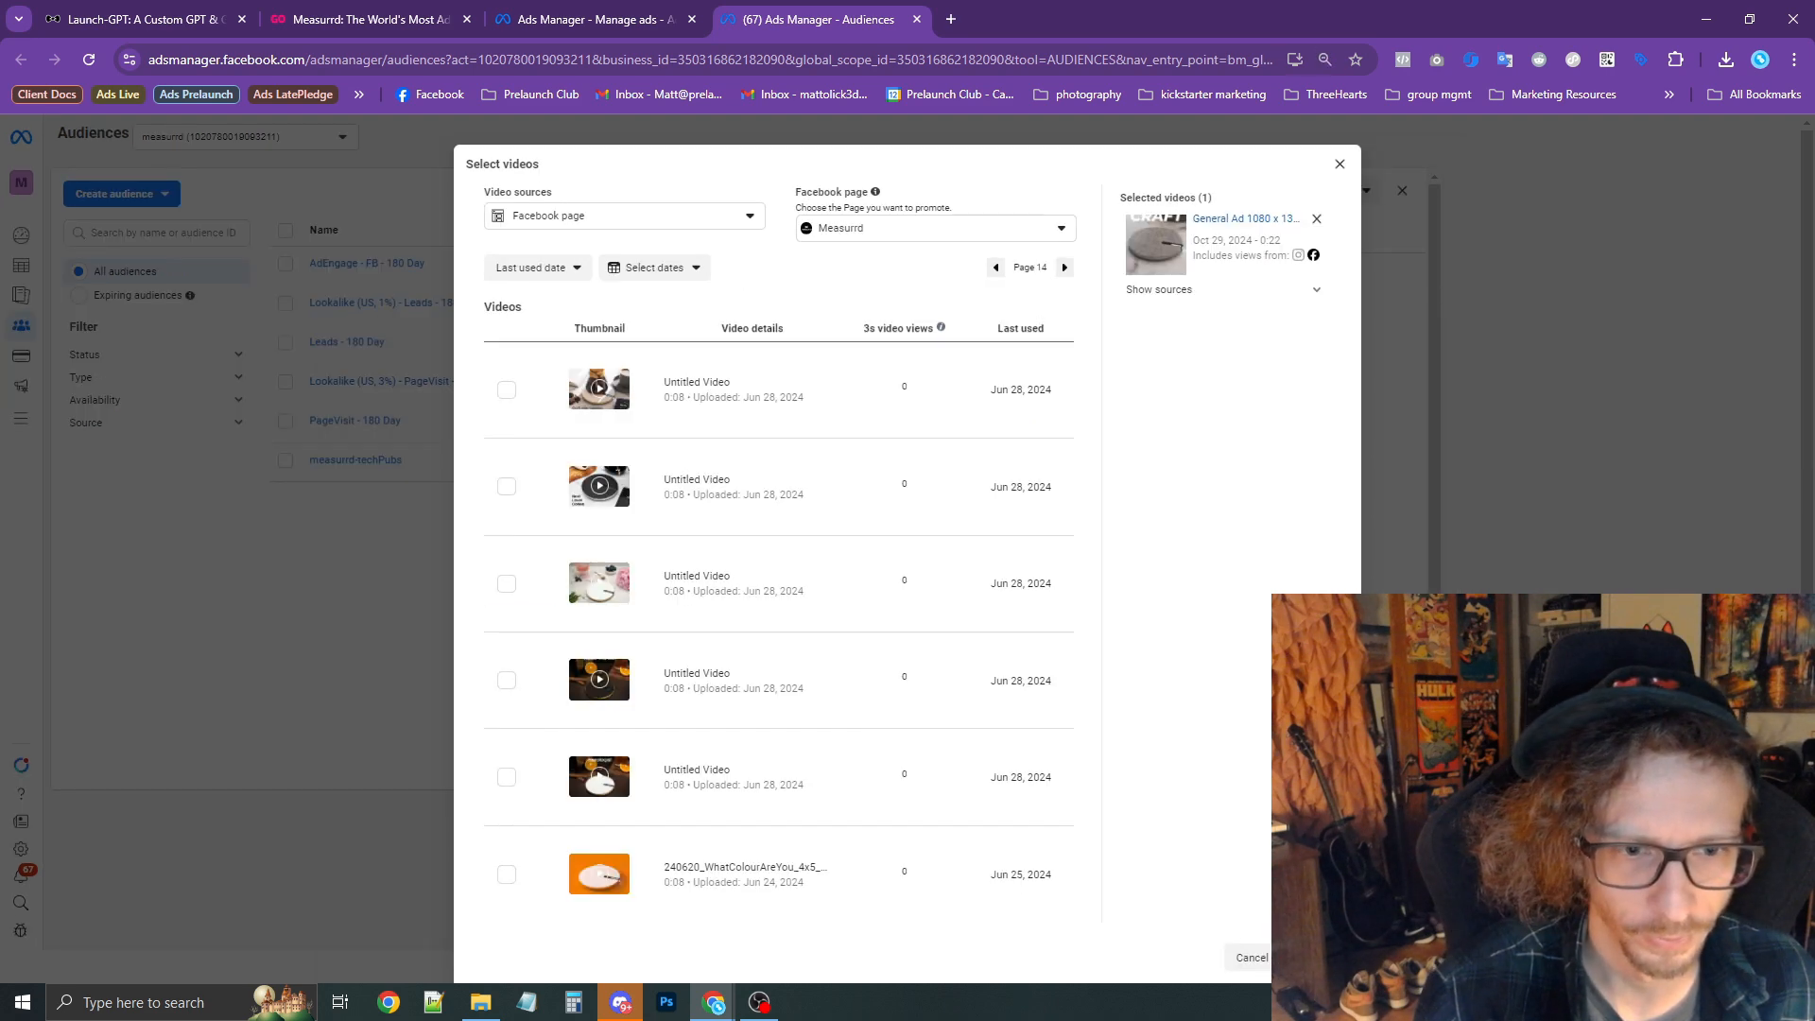
click(1312, 957)
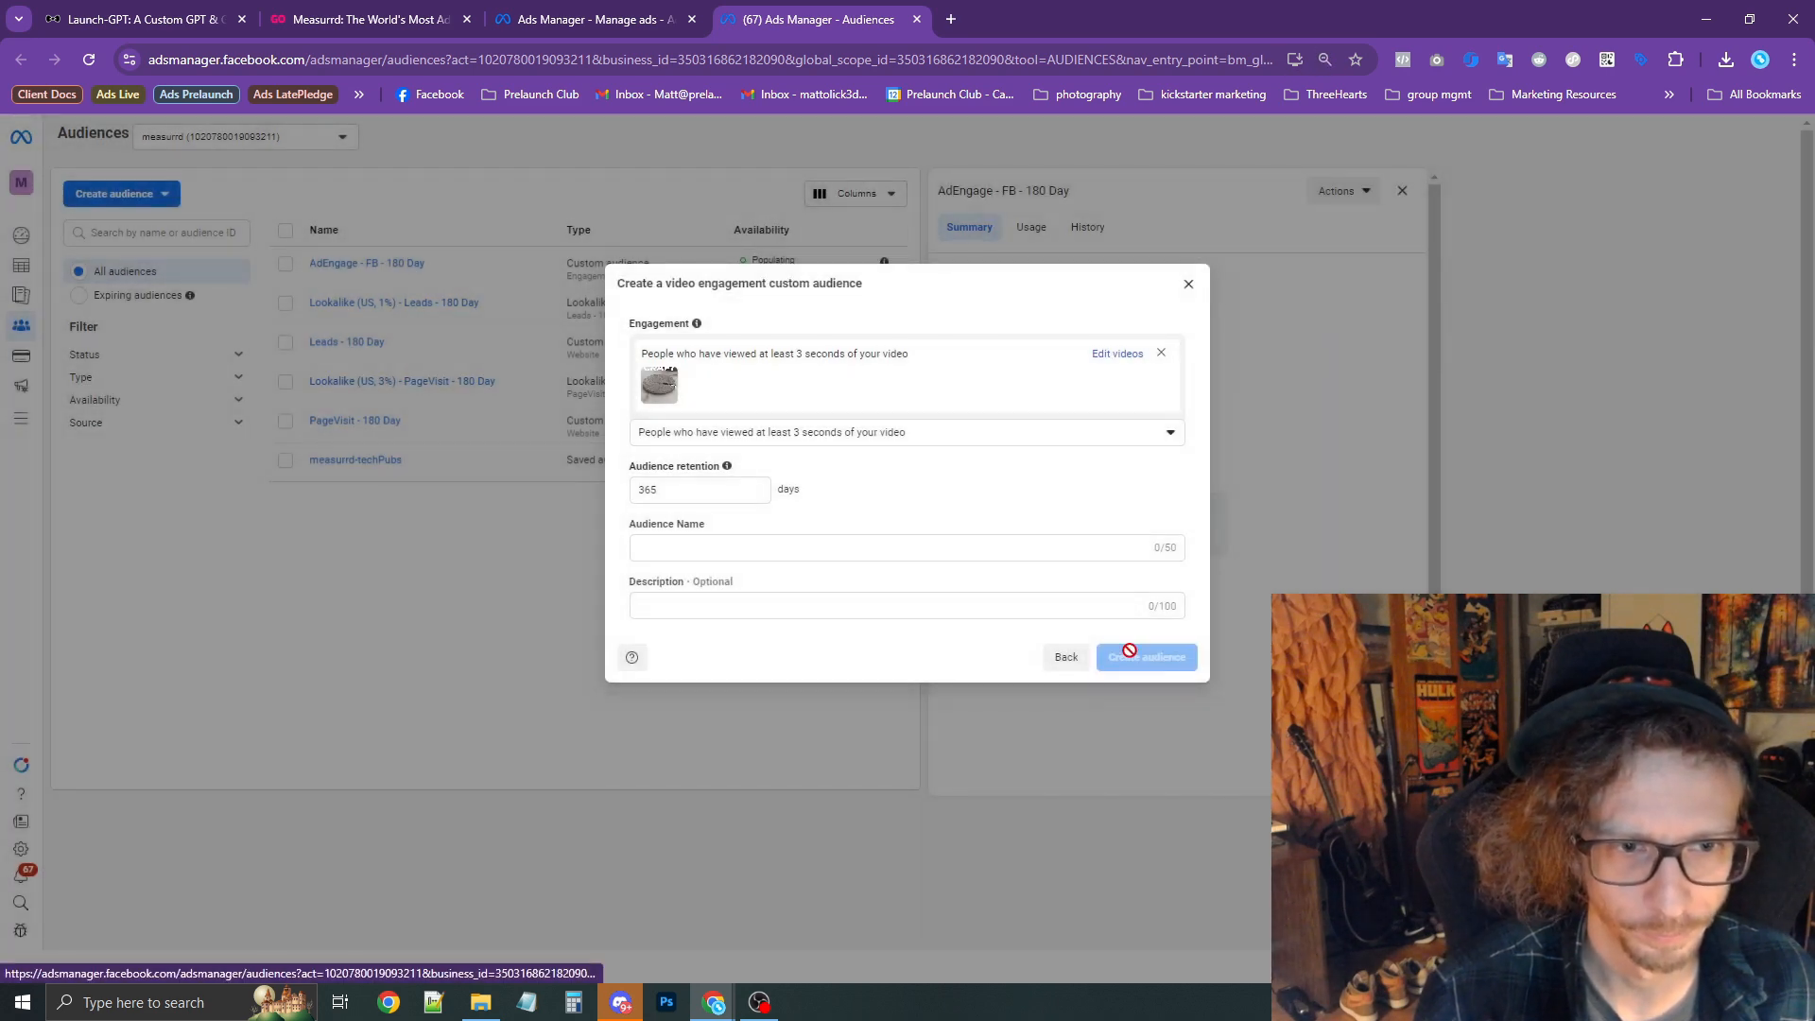
Name the video engagement audience "VideoView - 365 Day", create it, and close the confirmation.
click(832, 551)
text(VideoView - 365 Day)
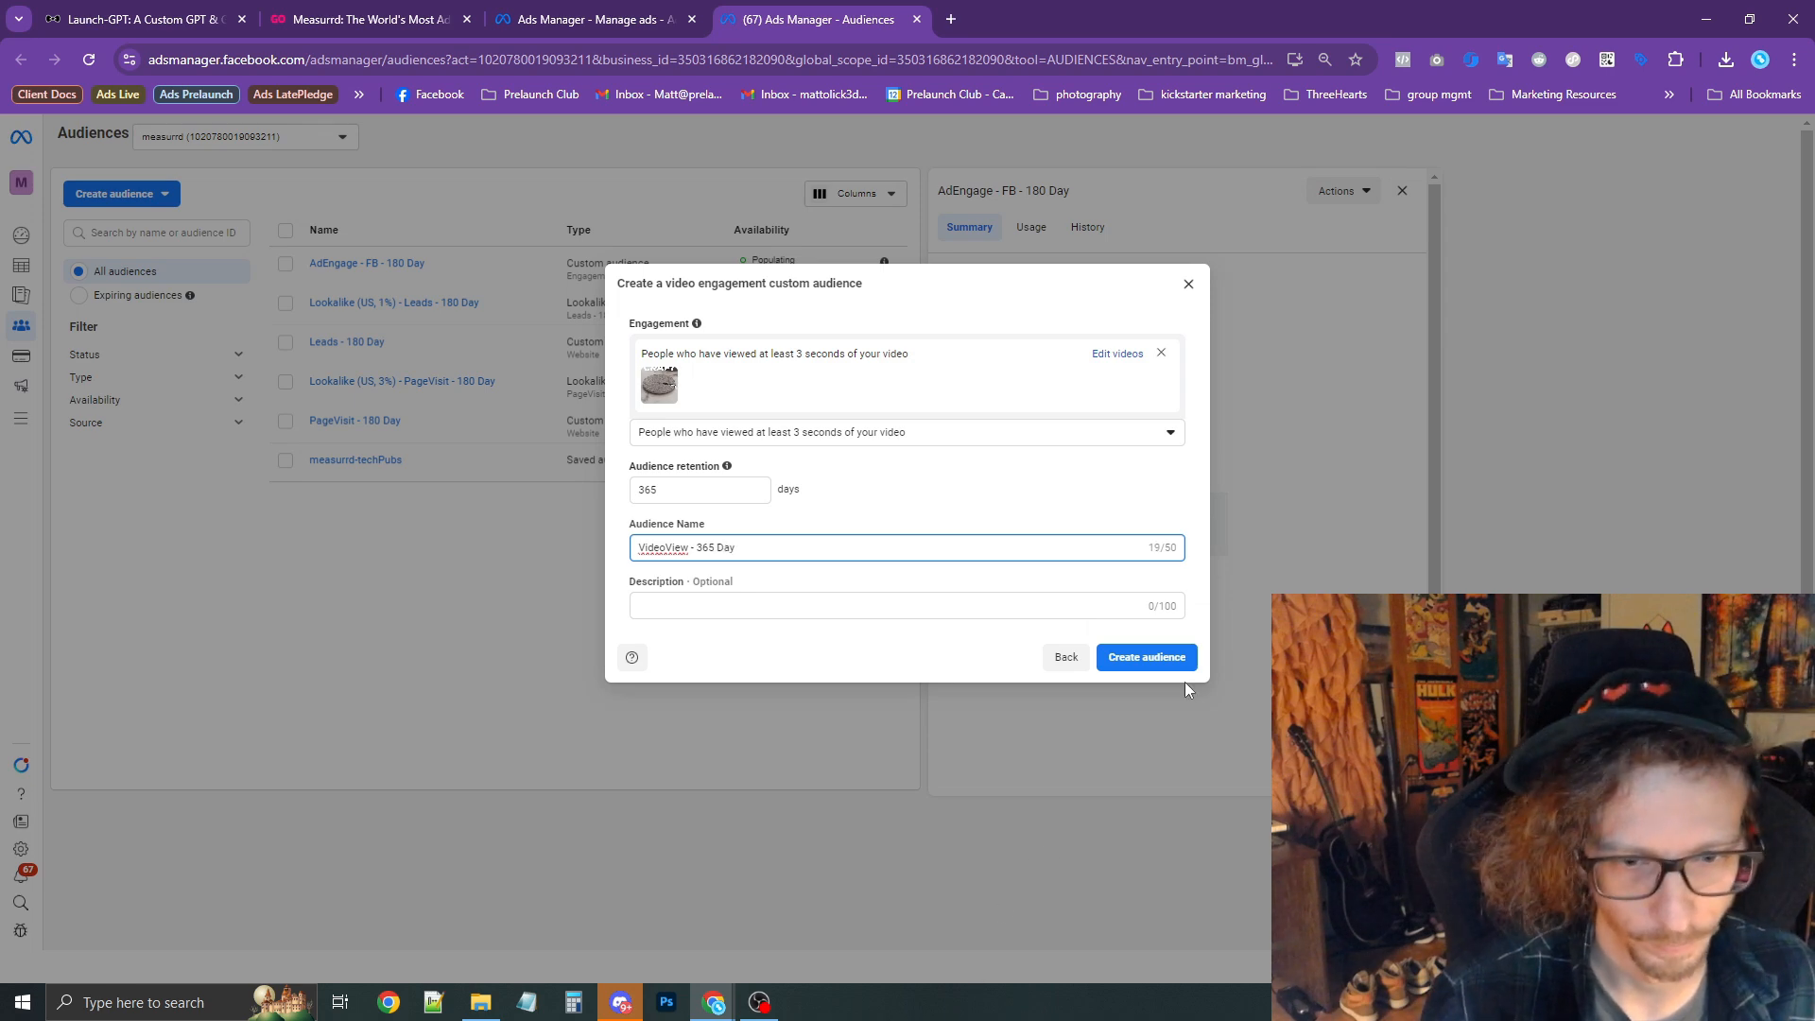
click(1153, 659)
key(ctrl+plus)
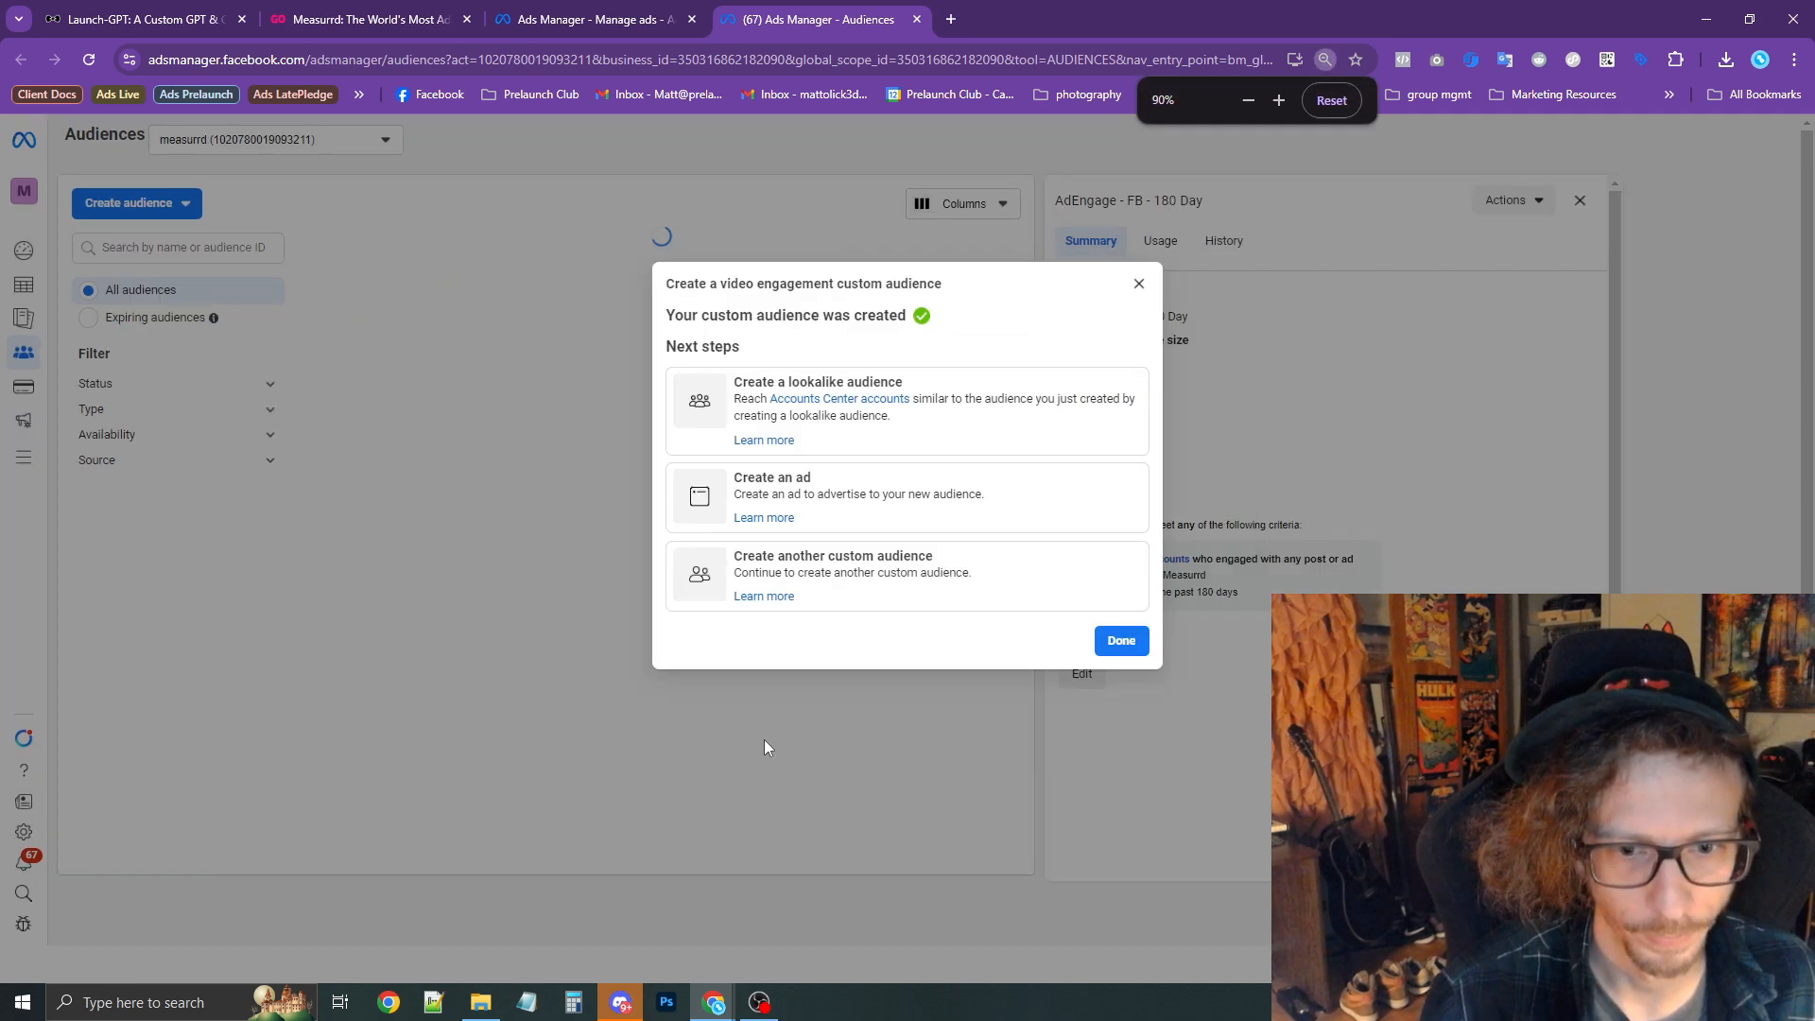
click(1145, 670)
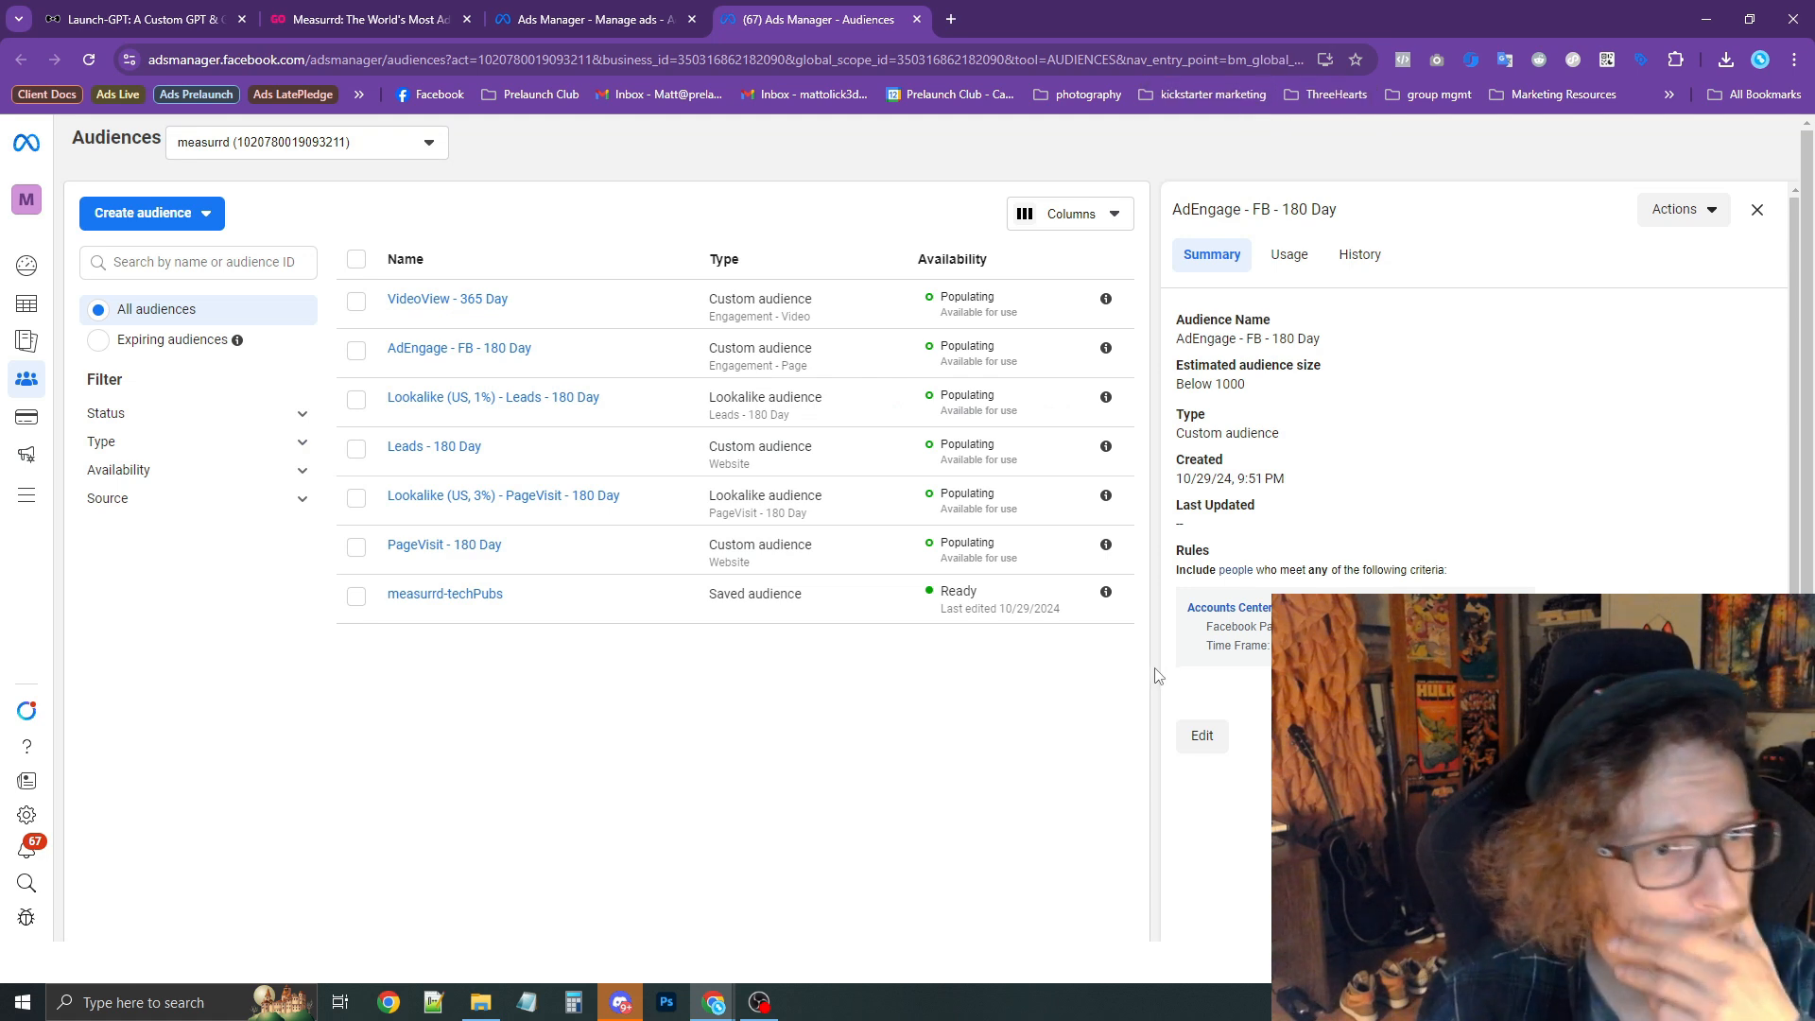
Switch to the campaigns browser tab, return to the campaign list, and deselect Leads Test Campaign_240611.
mouse_move(445, 348)
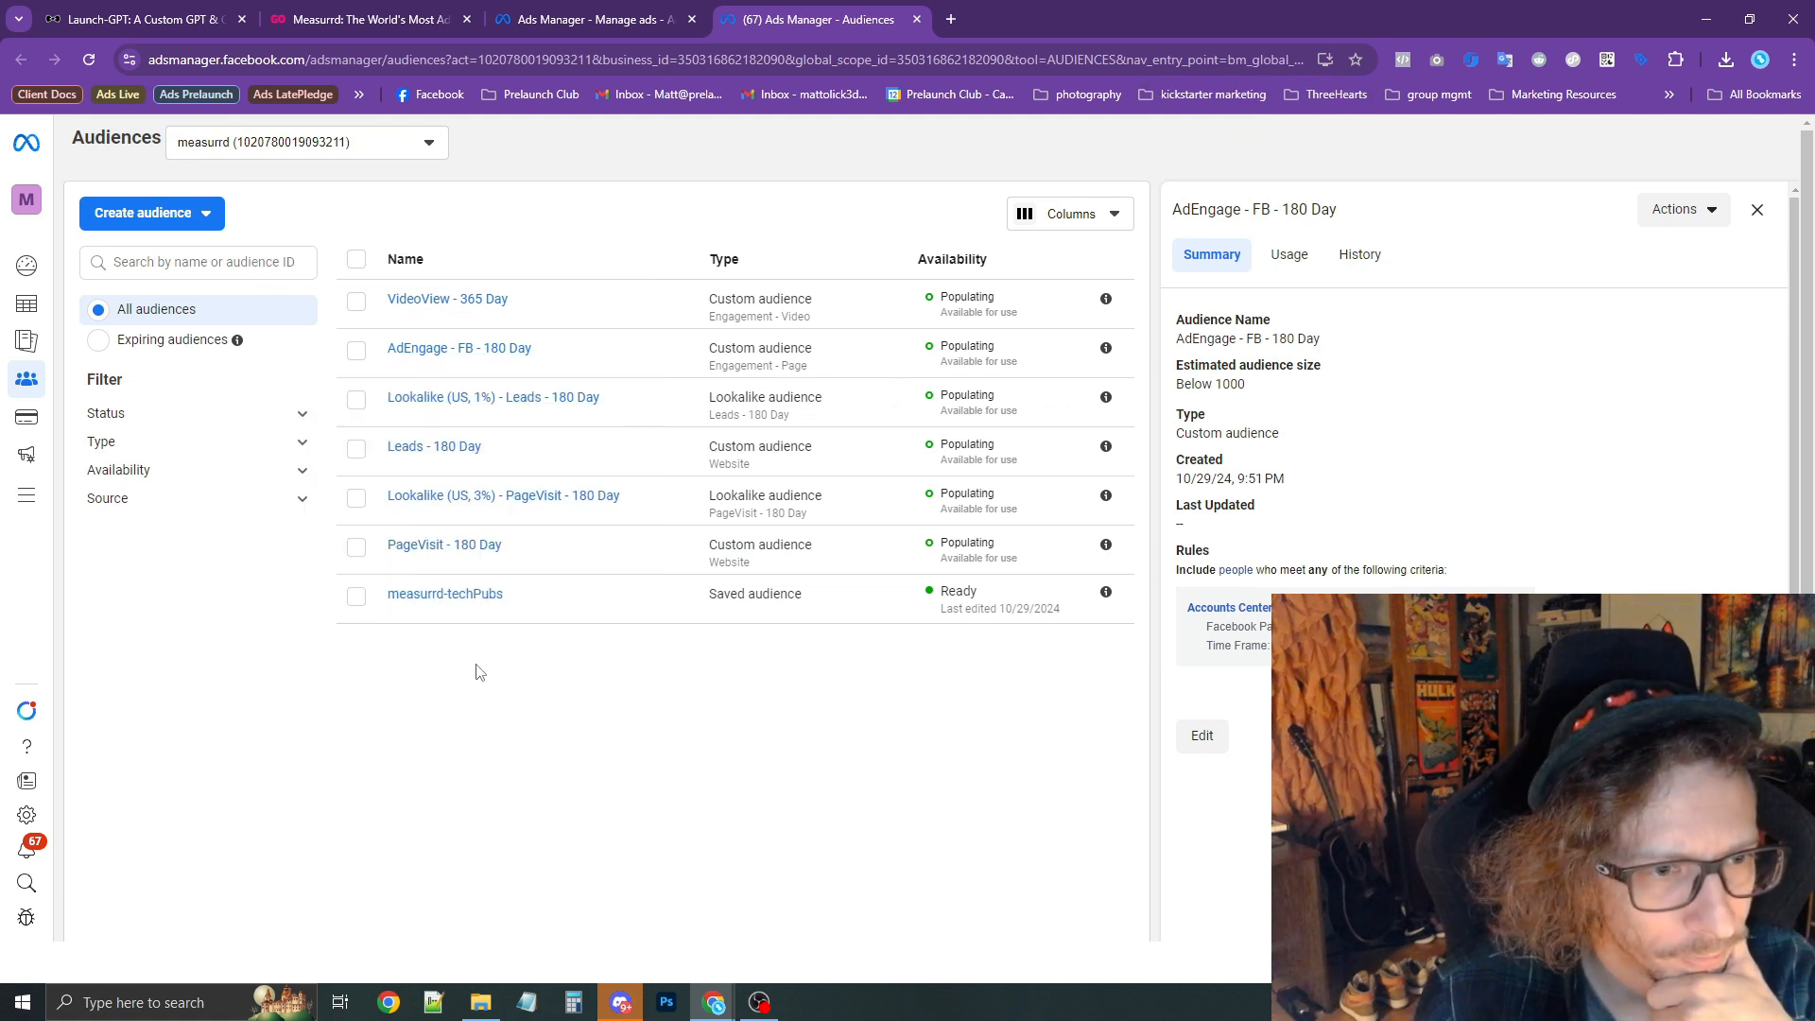
click(595, 15)
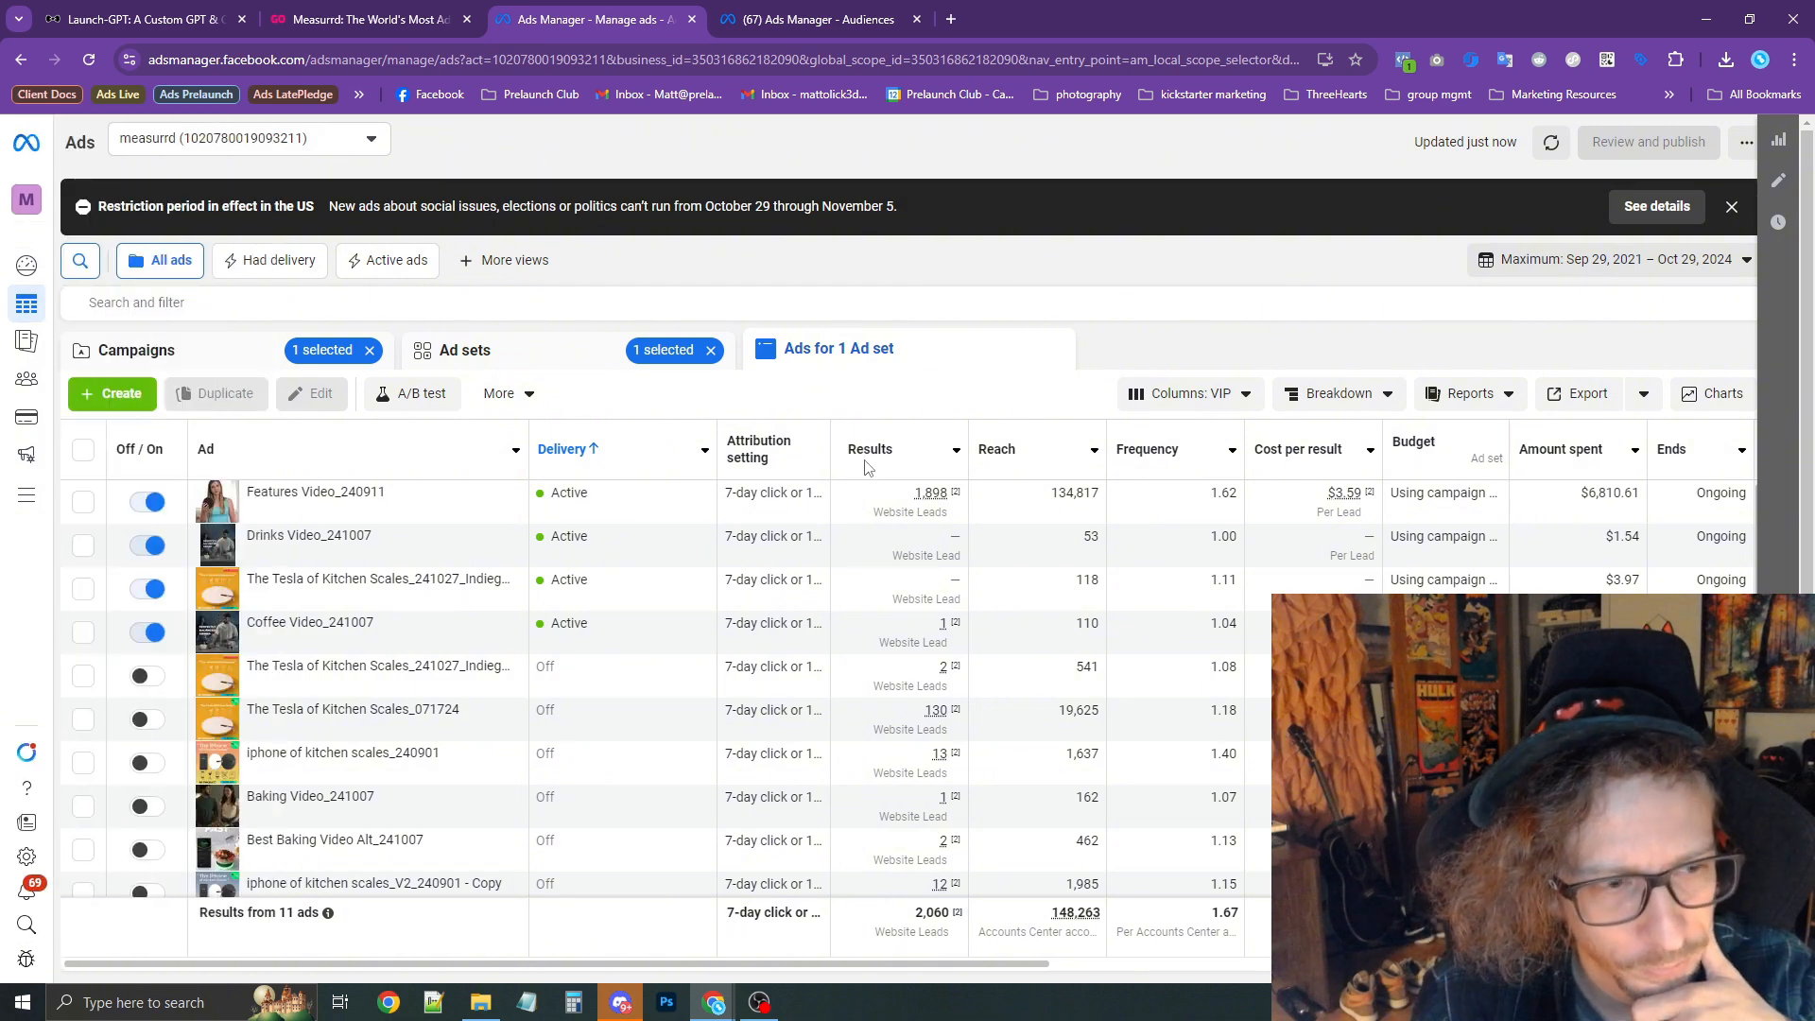
click(201, 353)
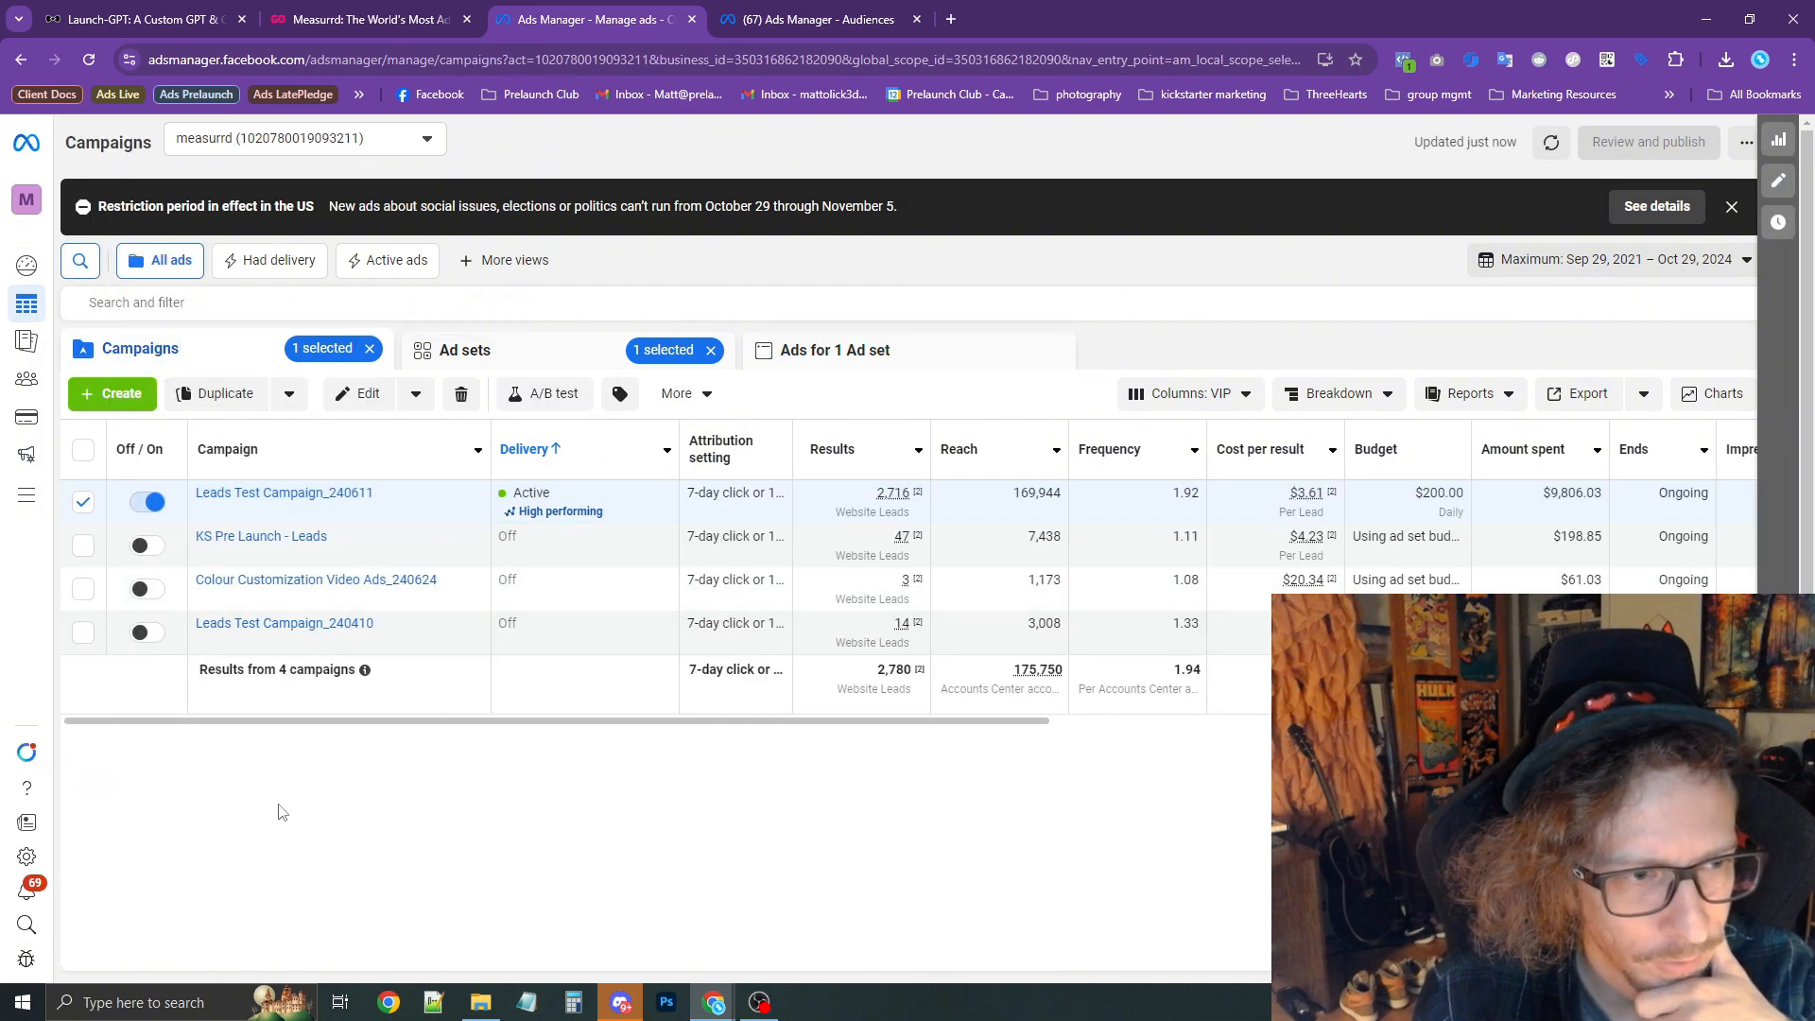
click(83, 502)
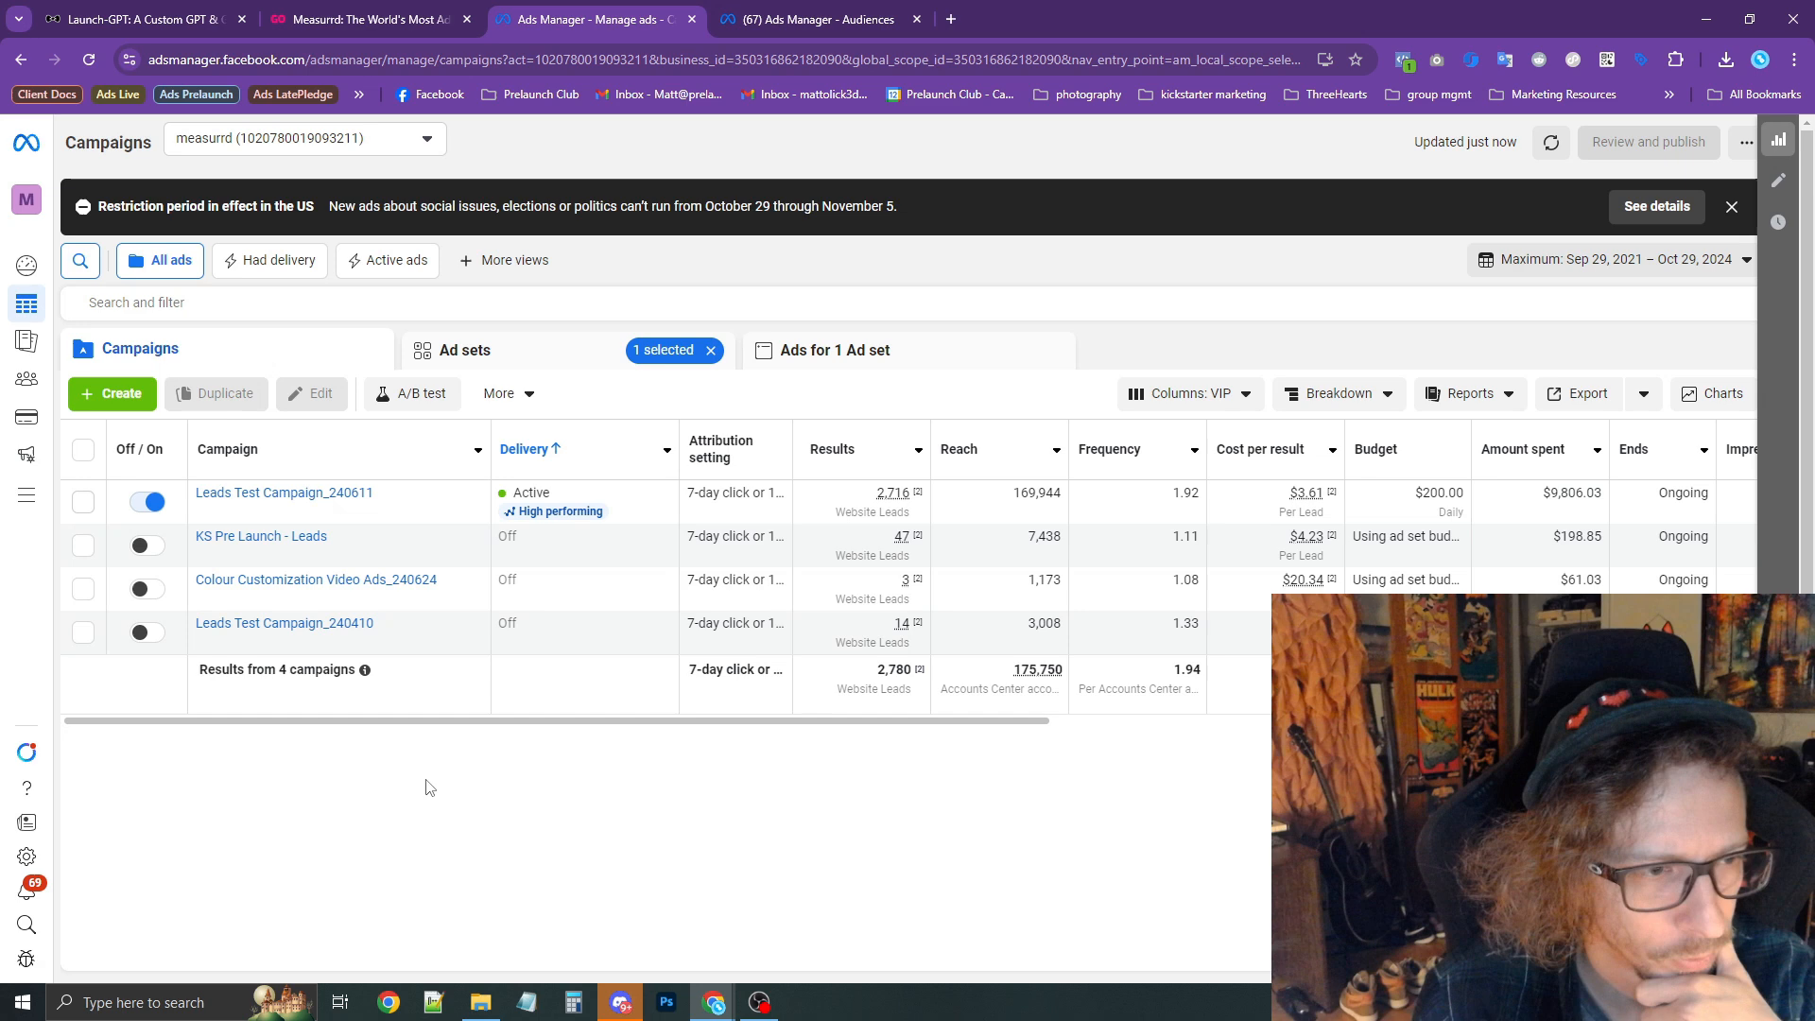
Create a new auction campaign with the Sales objective, using the manual sales campaign setup.
click(128, 402)
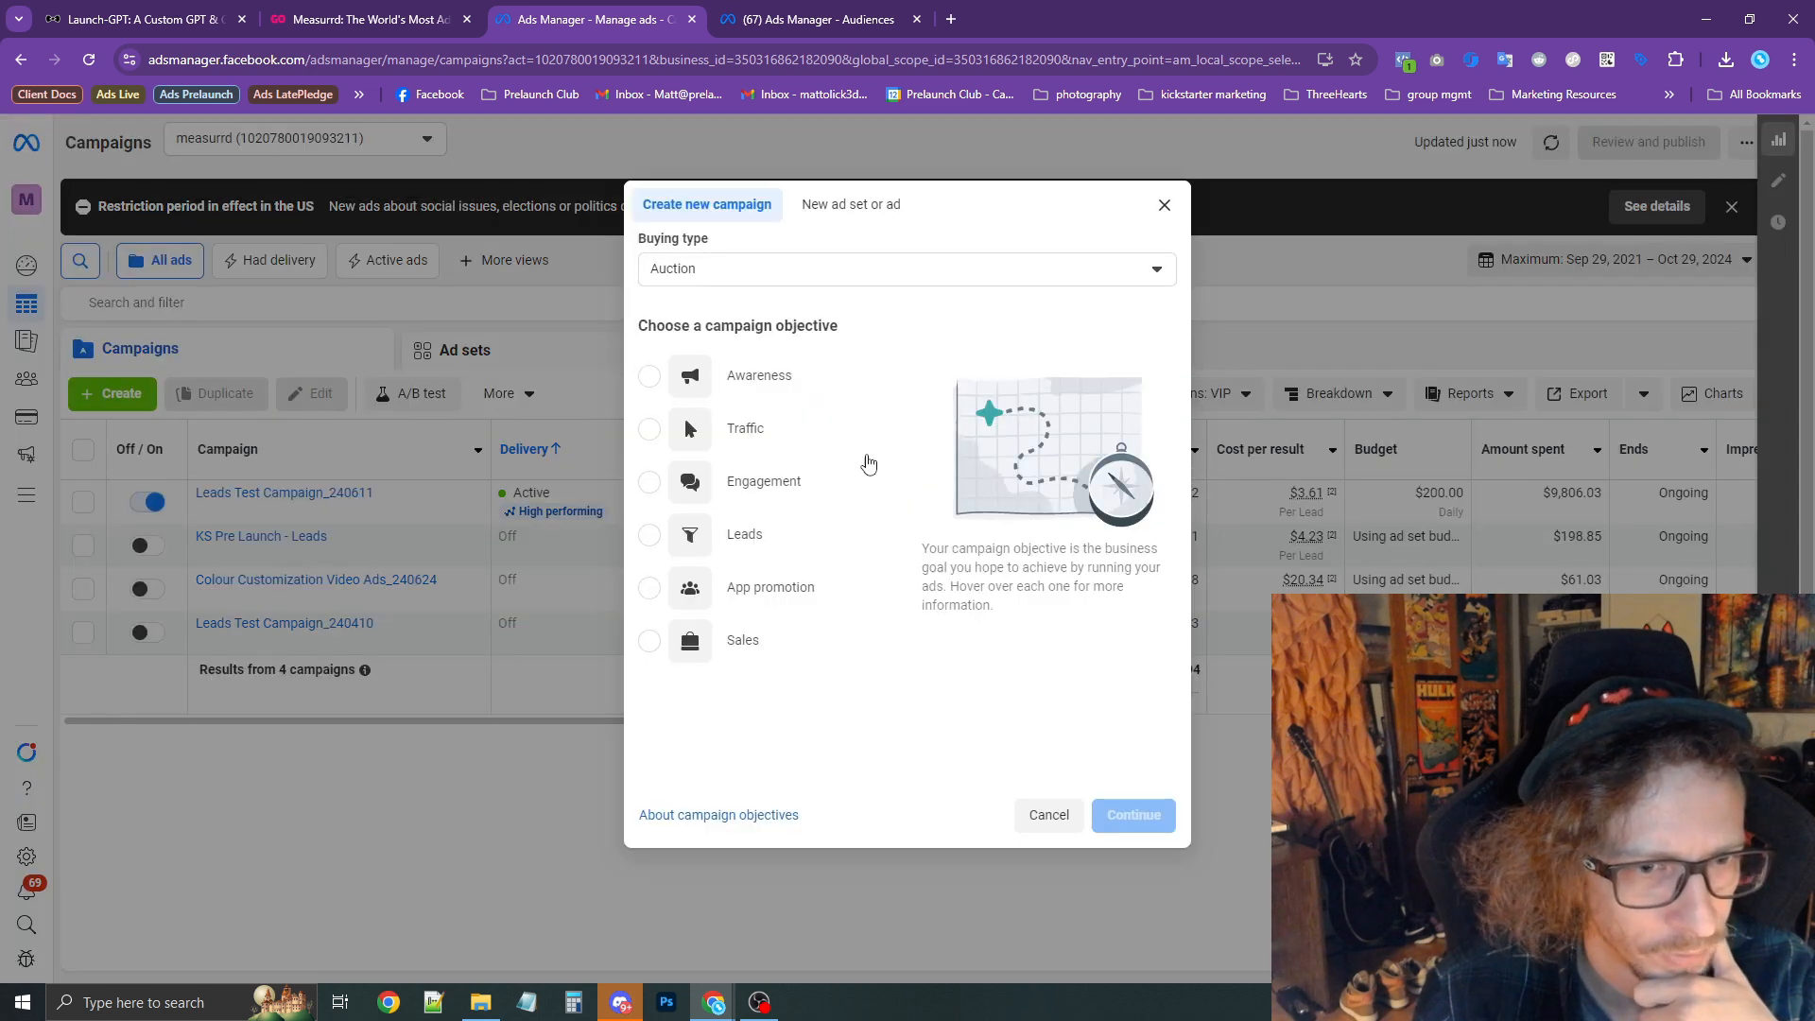
click(756, 652)
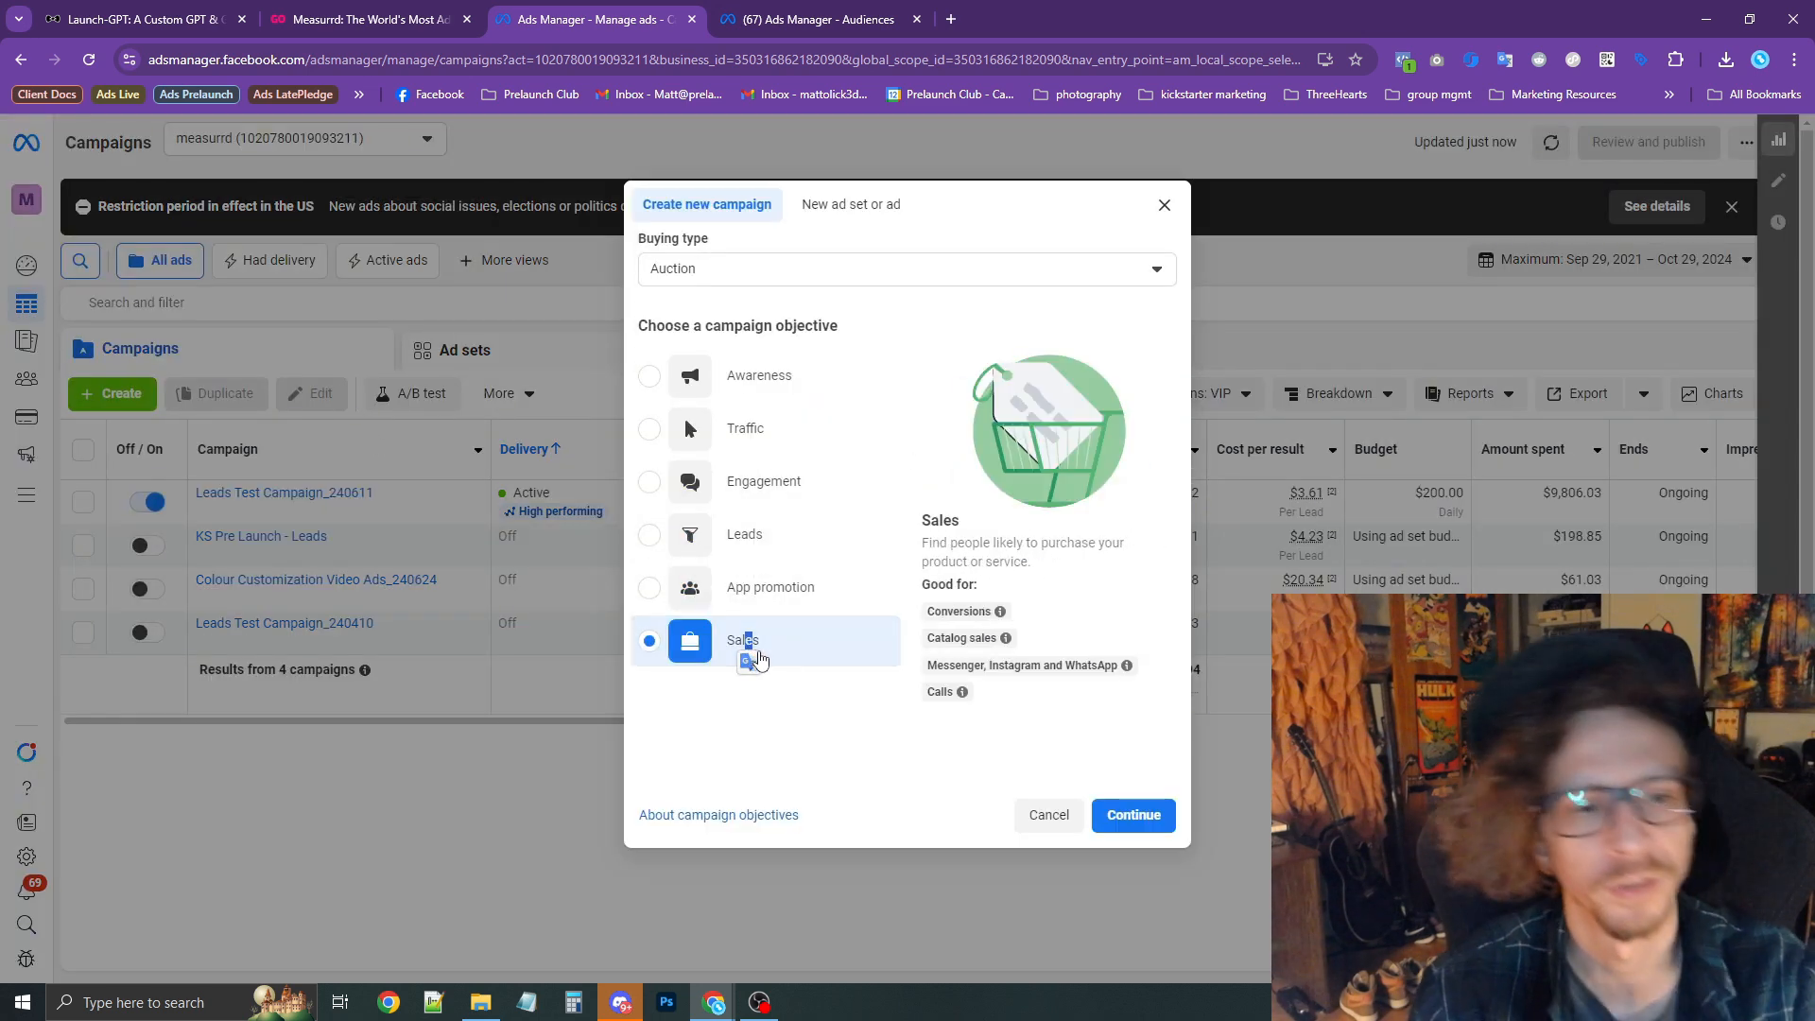
click(1137, 830)
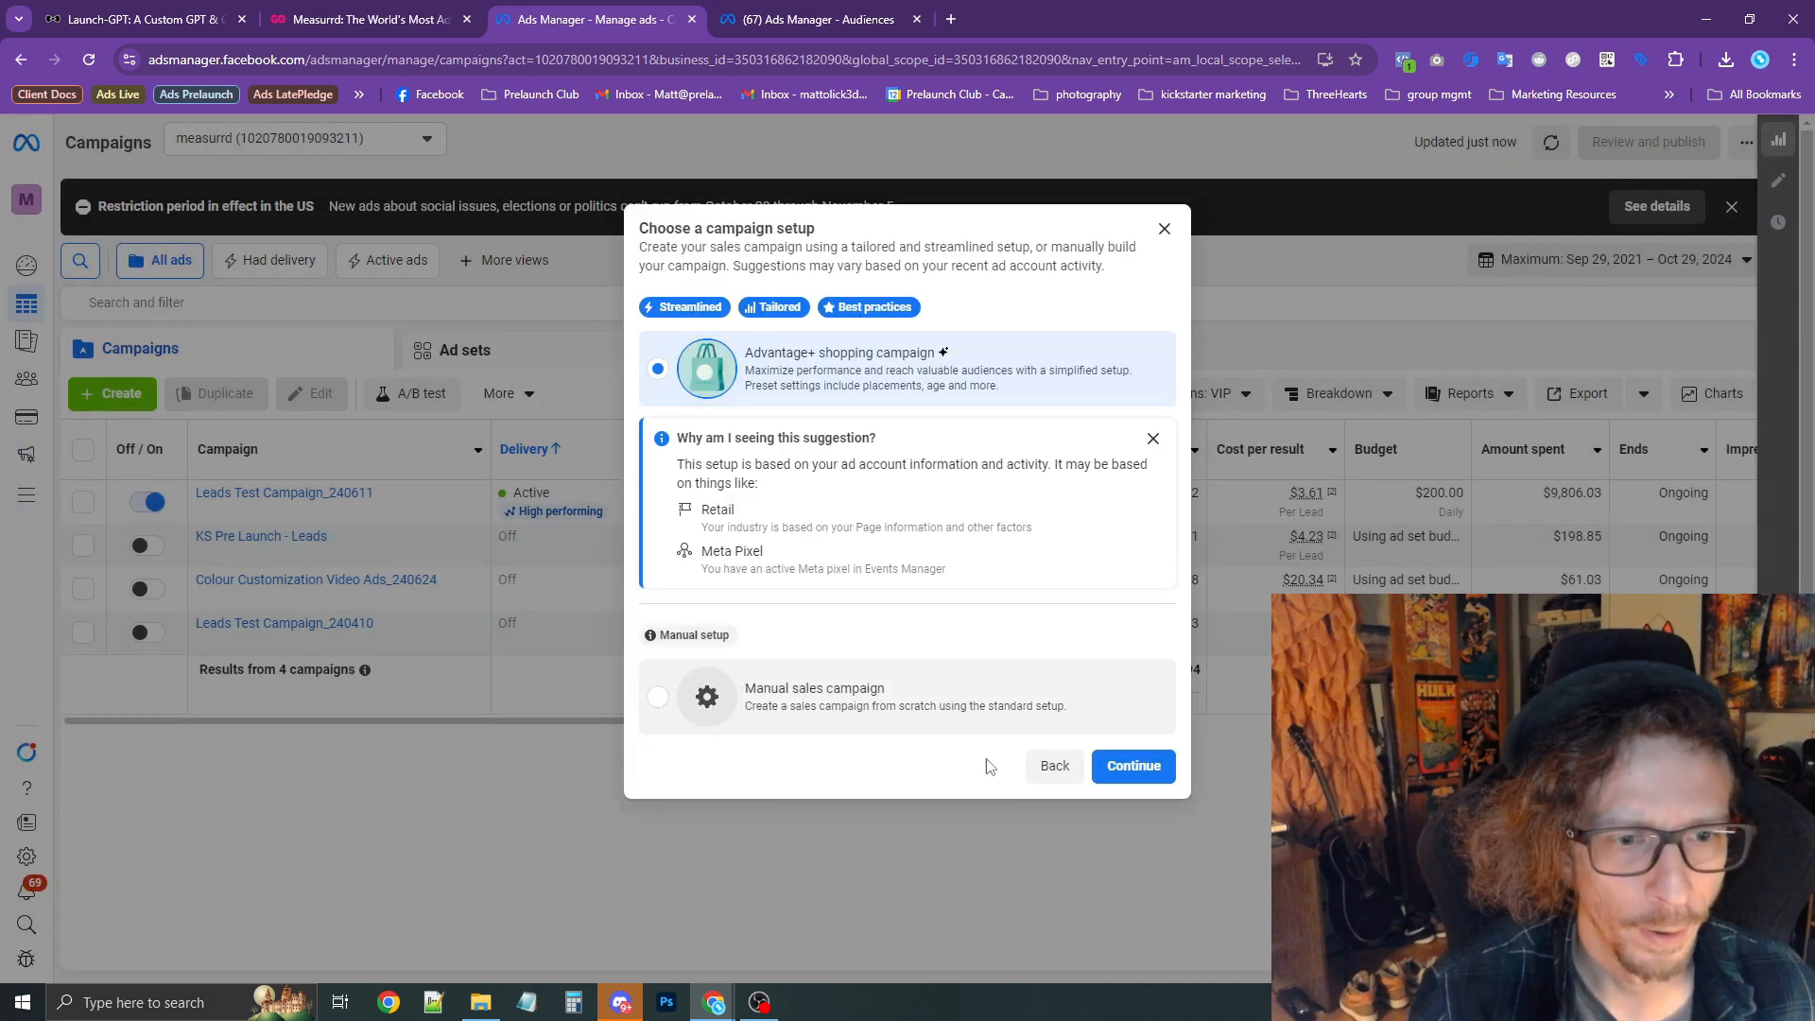
click(813, 690)
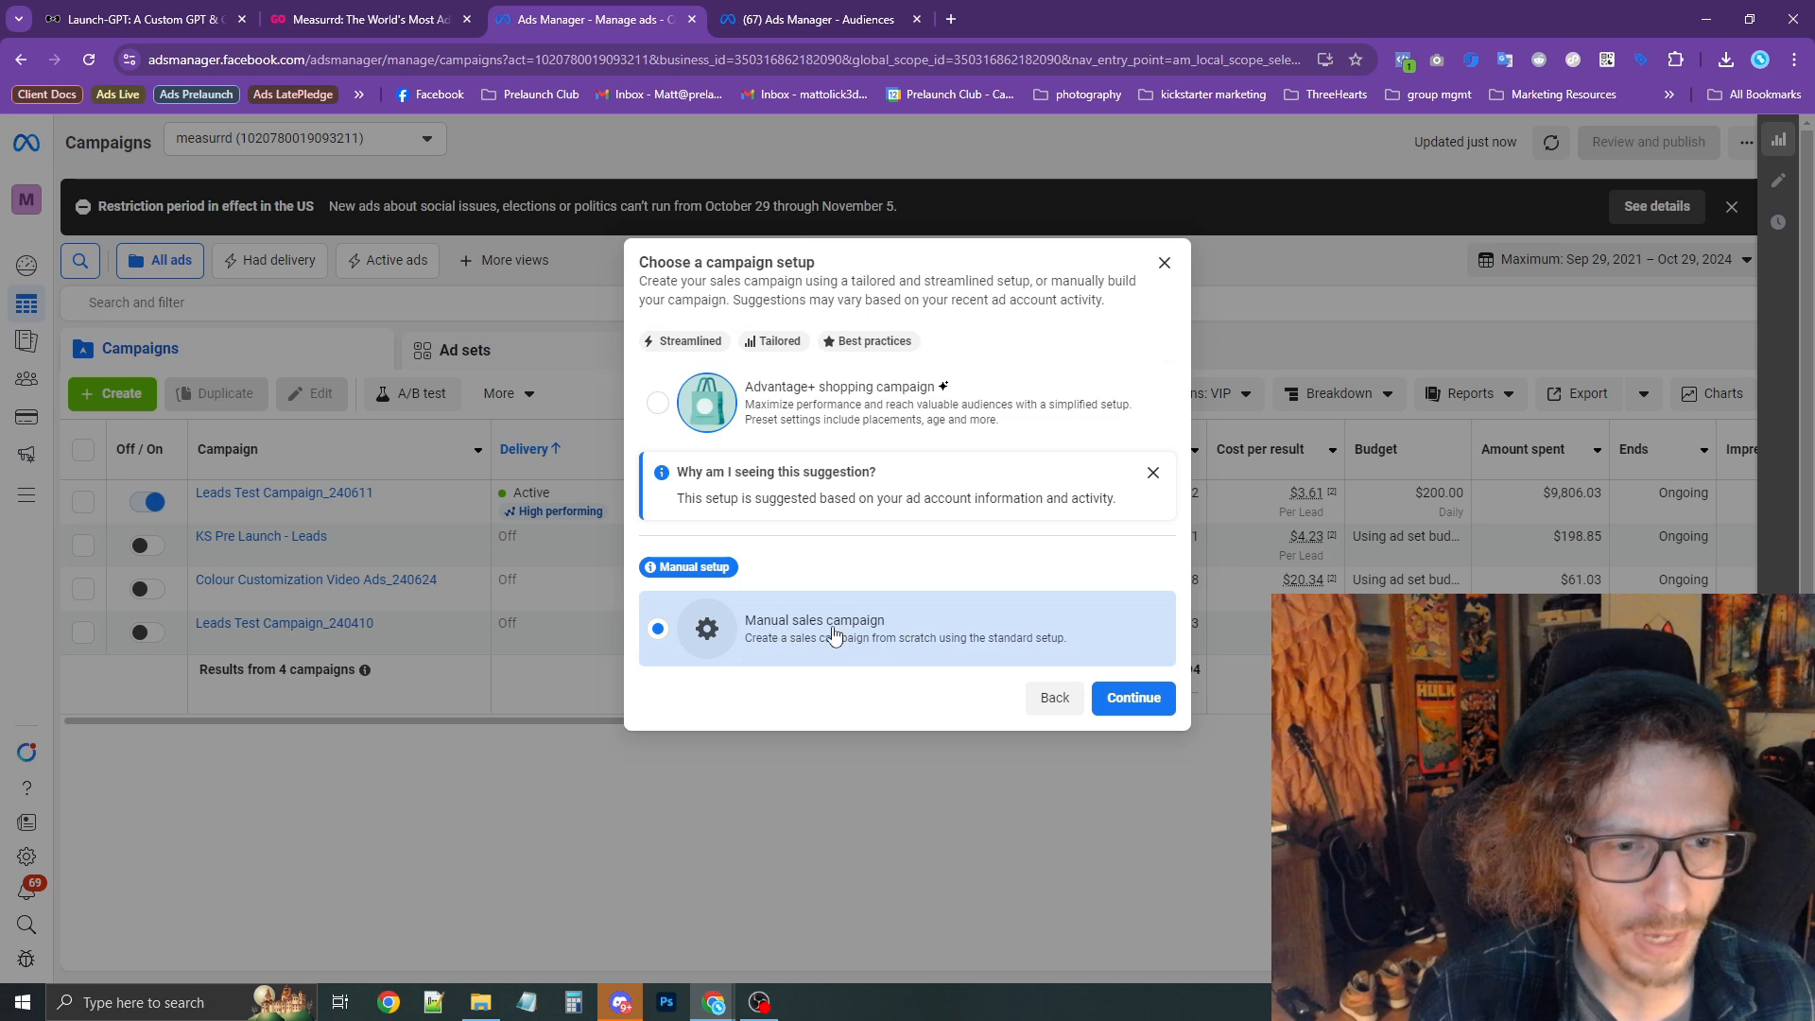
click(1142, 699)
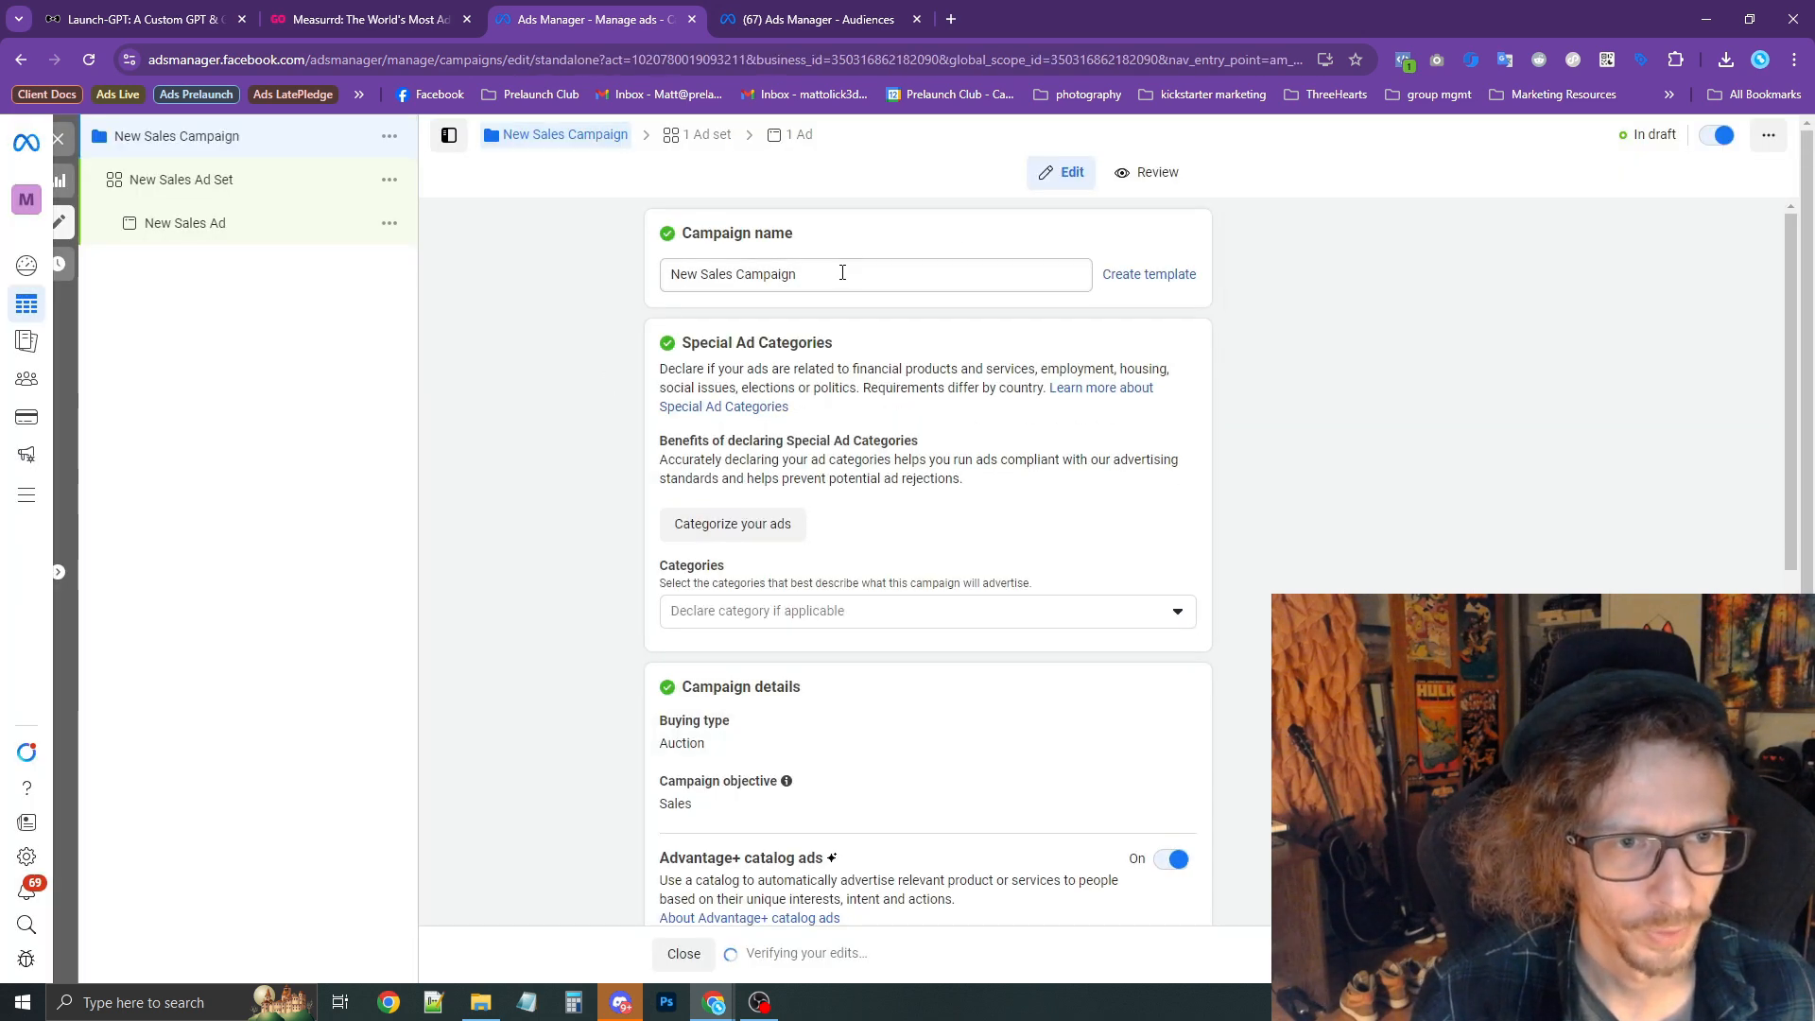
Rename the new campaign as "Live IGG - Sales".
drag(842, 273, 380, 278)
text(L)
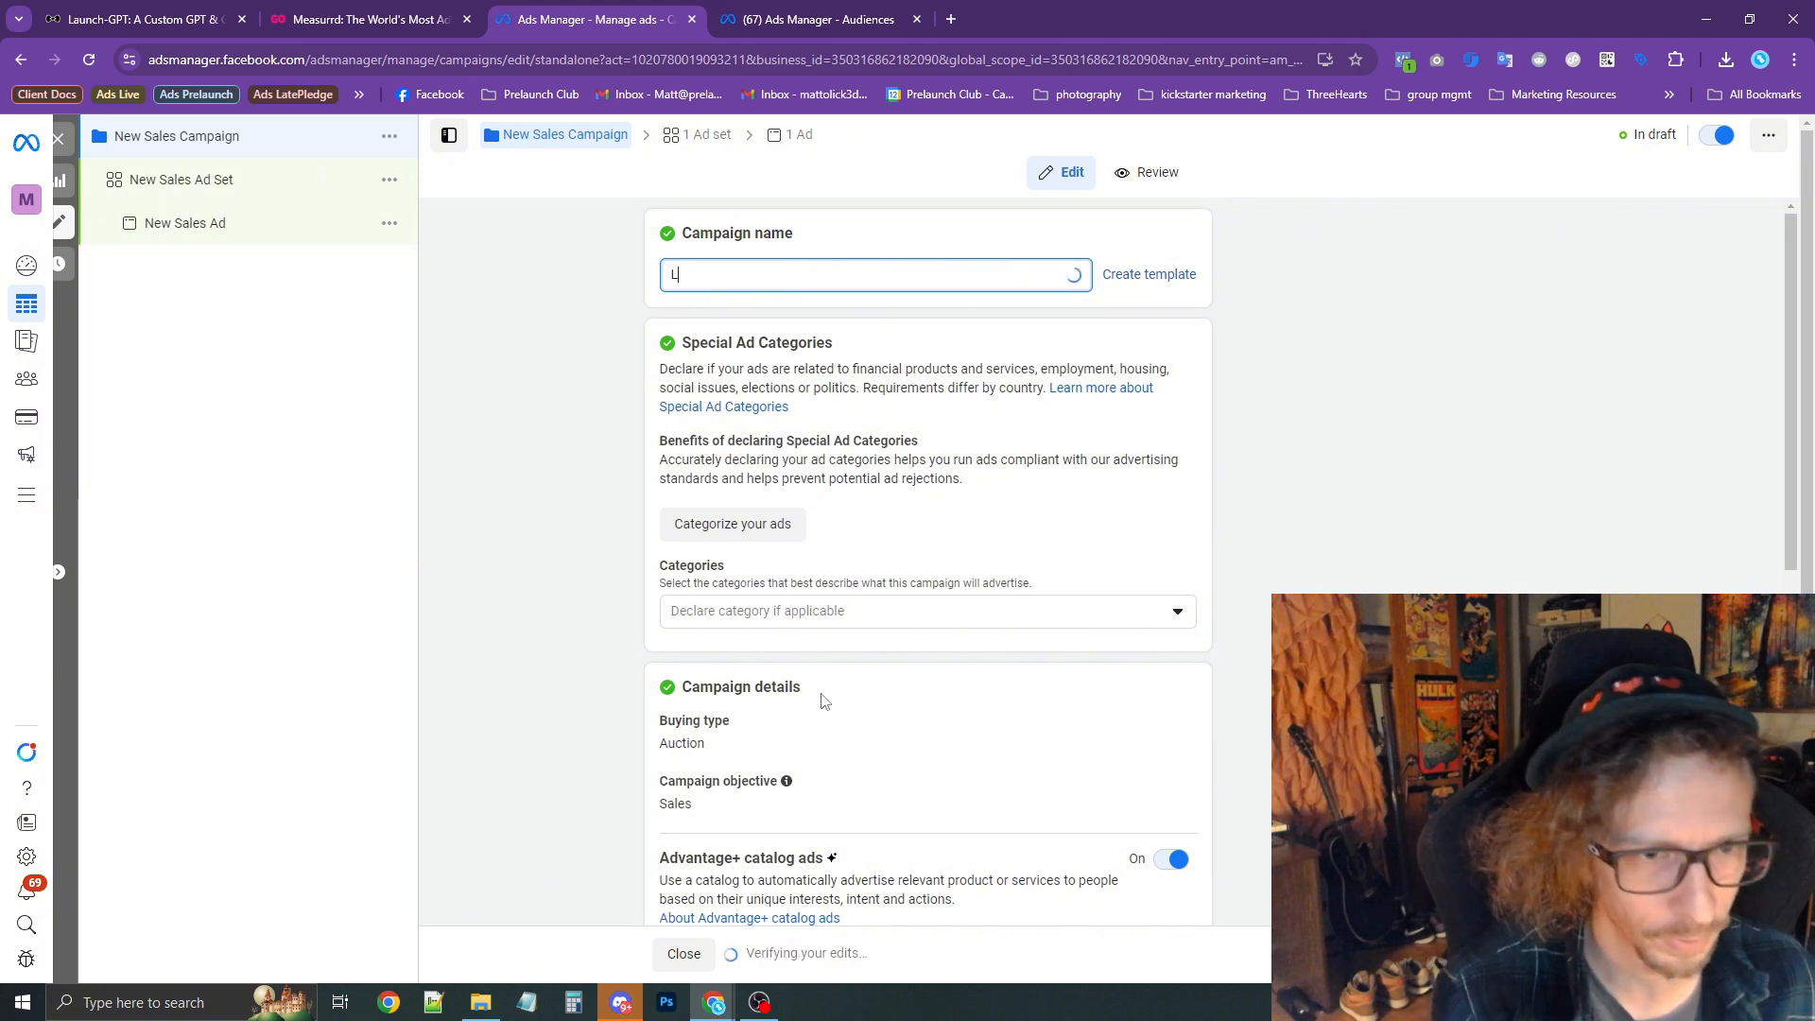
text(ive IGG - )
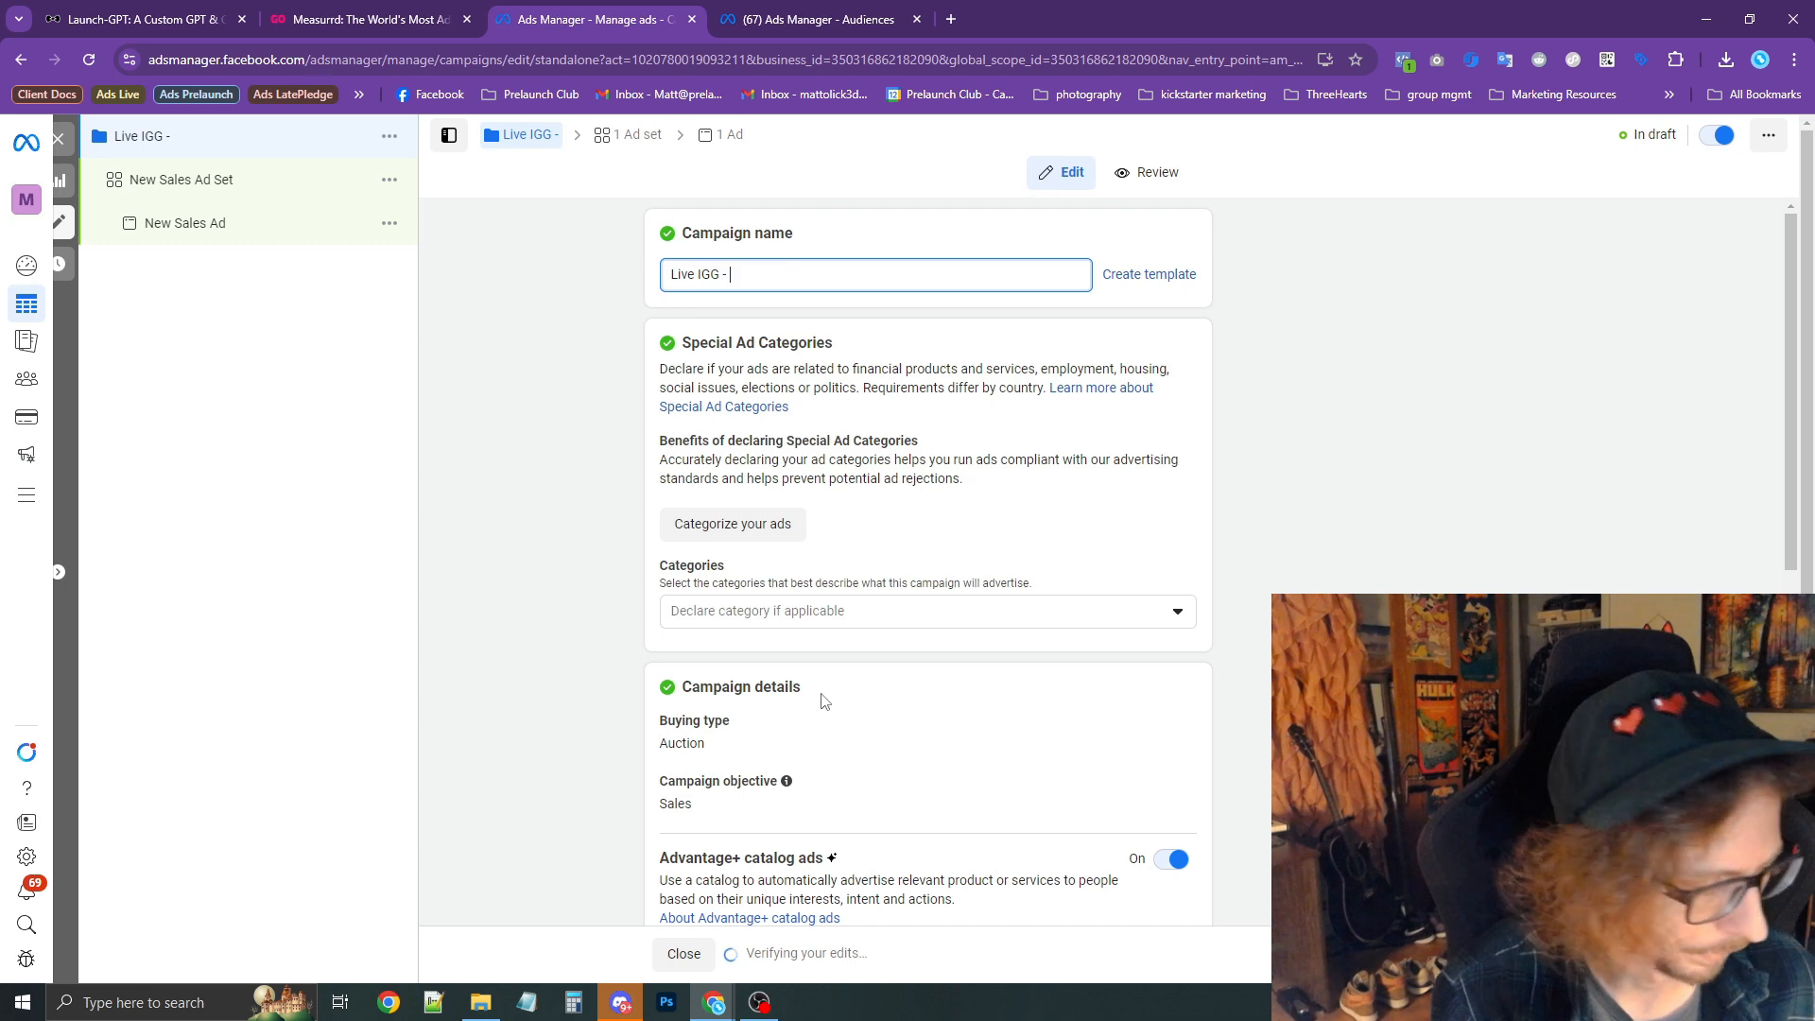
text(Sales)
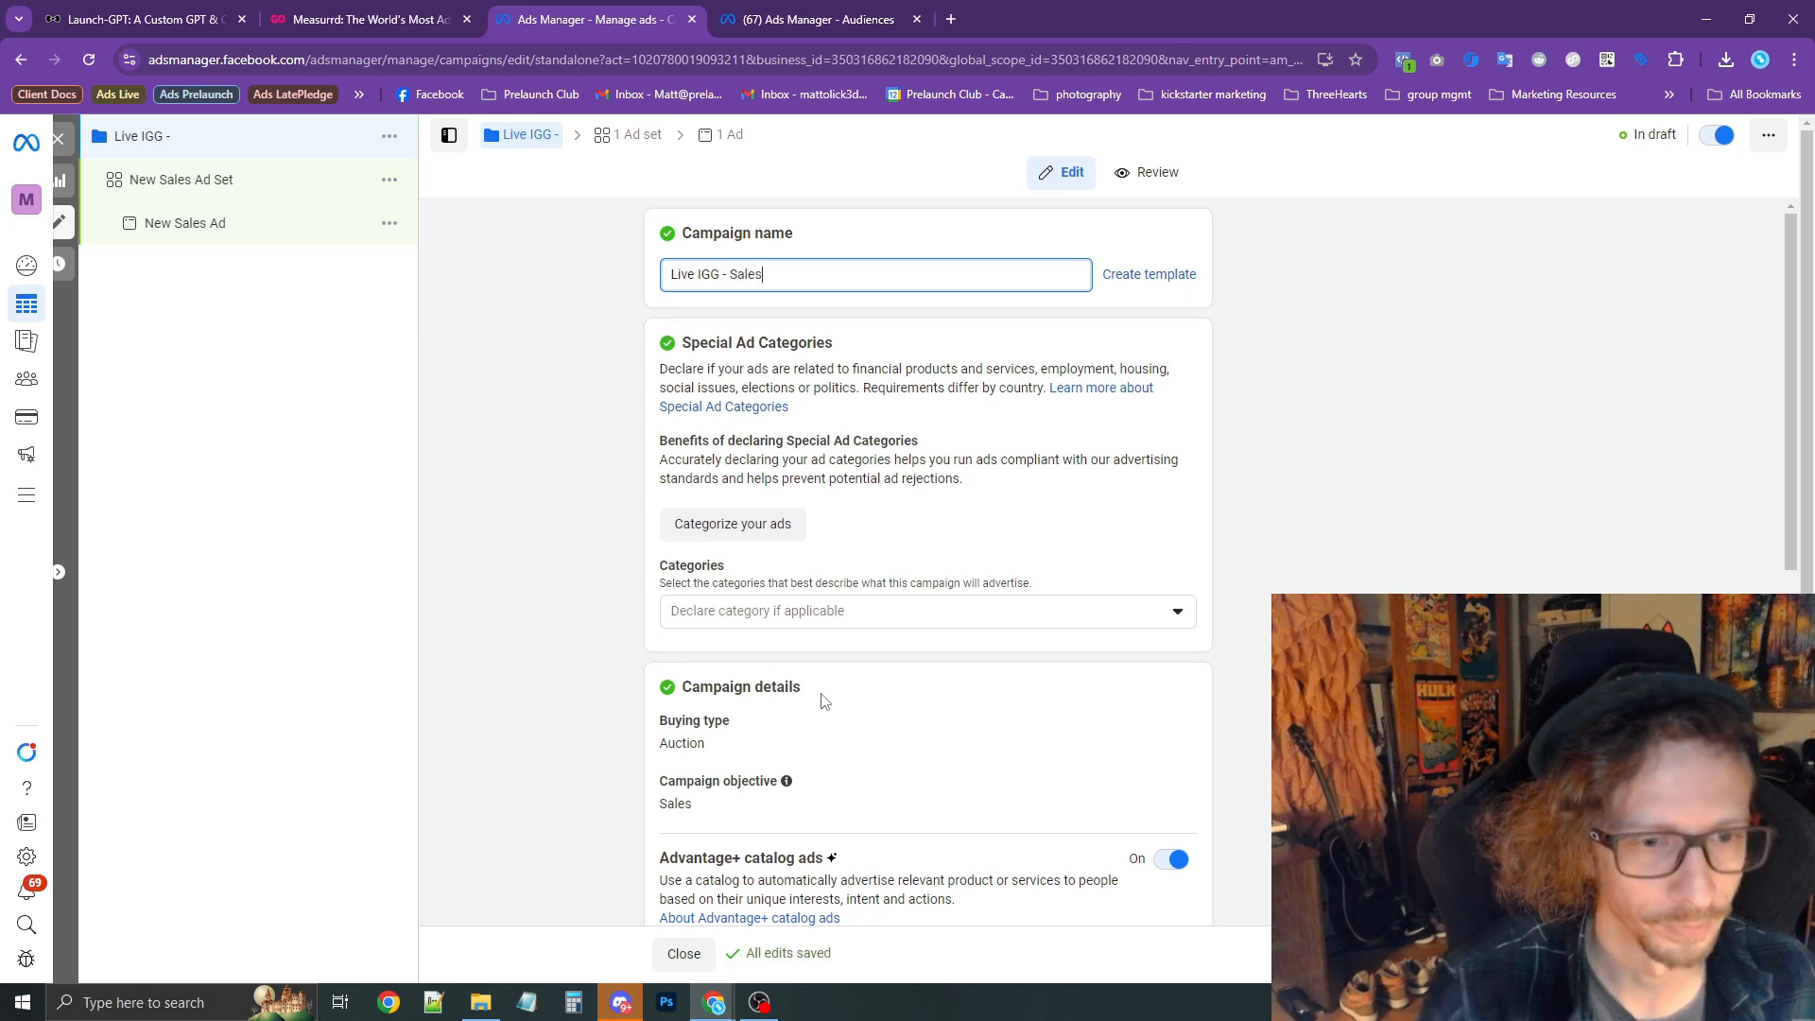
Turn off Advantage+ catalog ads for the campaign and review the remaining campaign settings.
scroll(1055, 477, down, 4)
click(1178, 482)
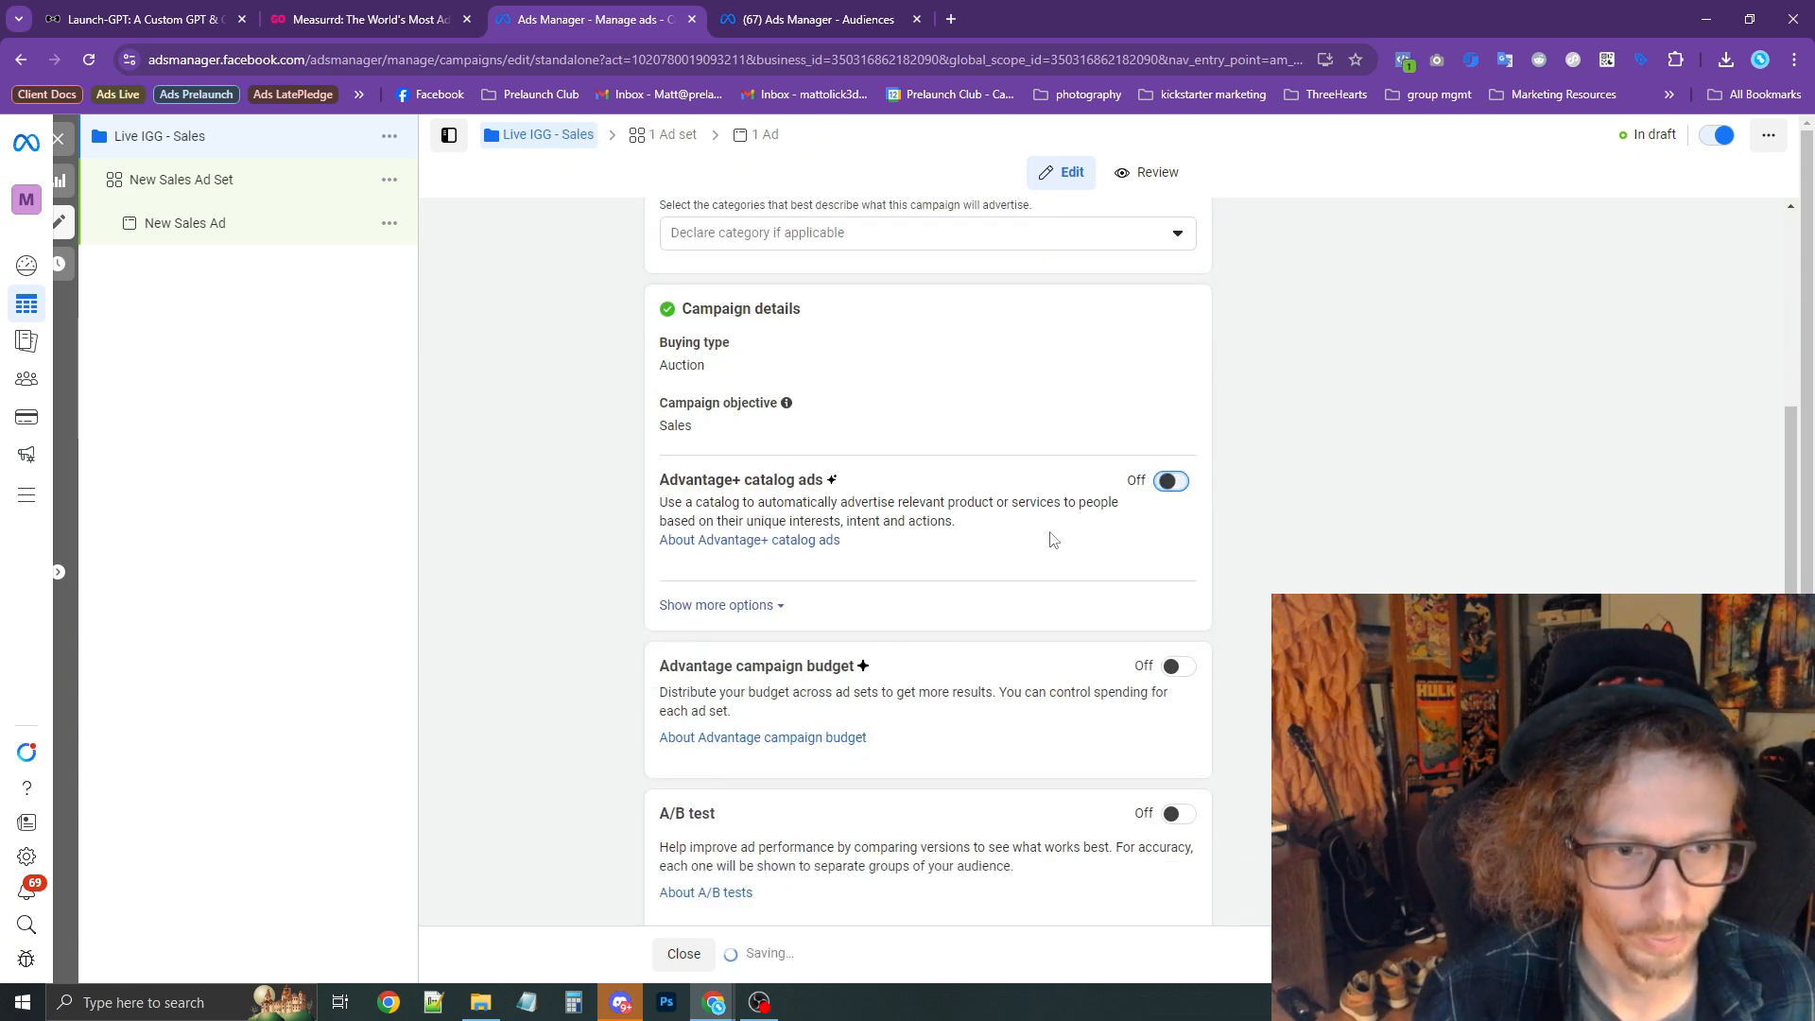
scroll(1085, 486, down, 3)
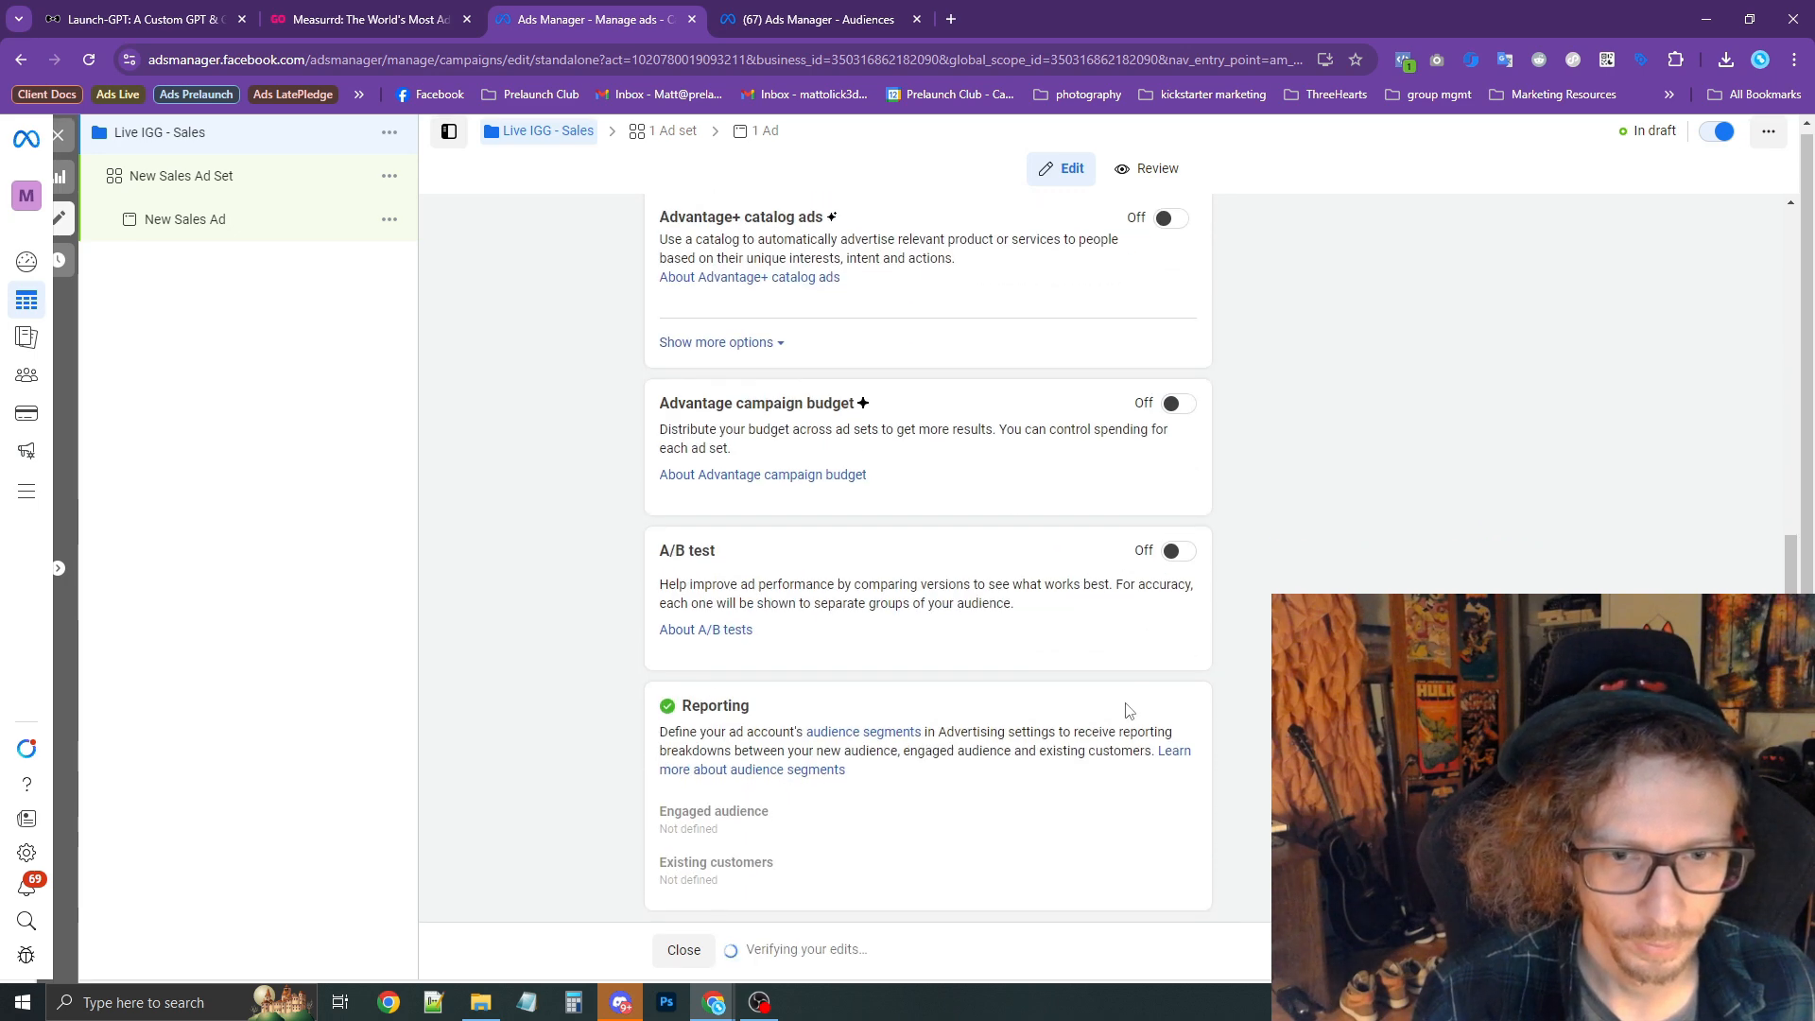
scroll(1175, 570, up, 4)
drag(716, 596, 845, 615)
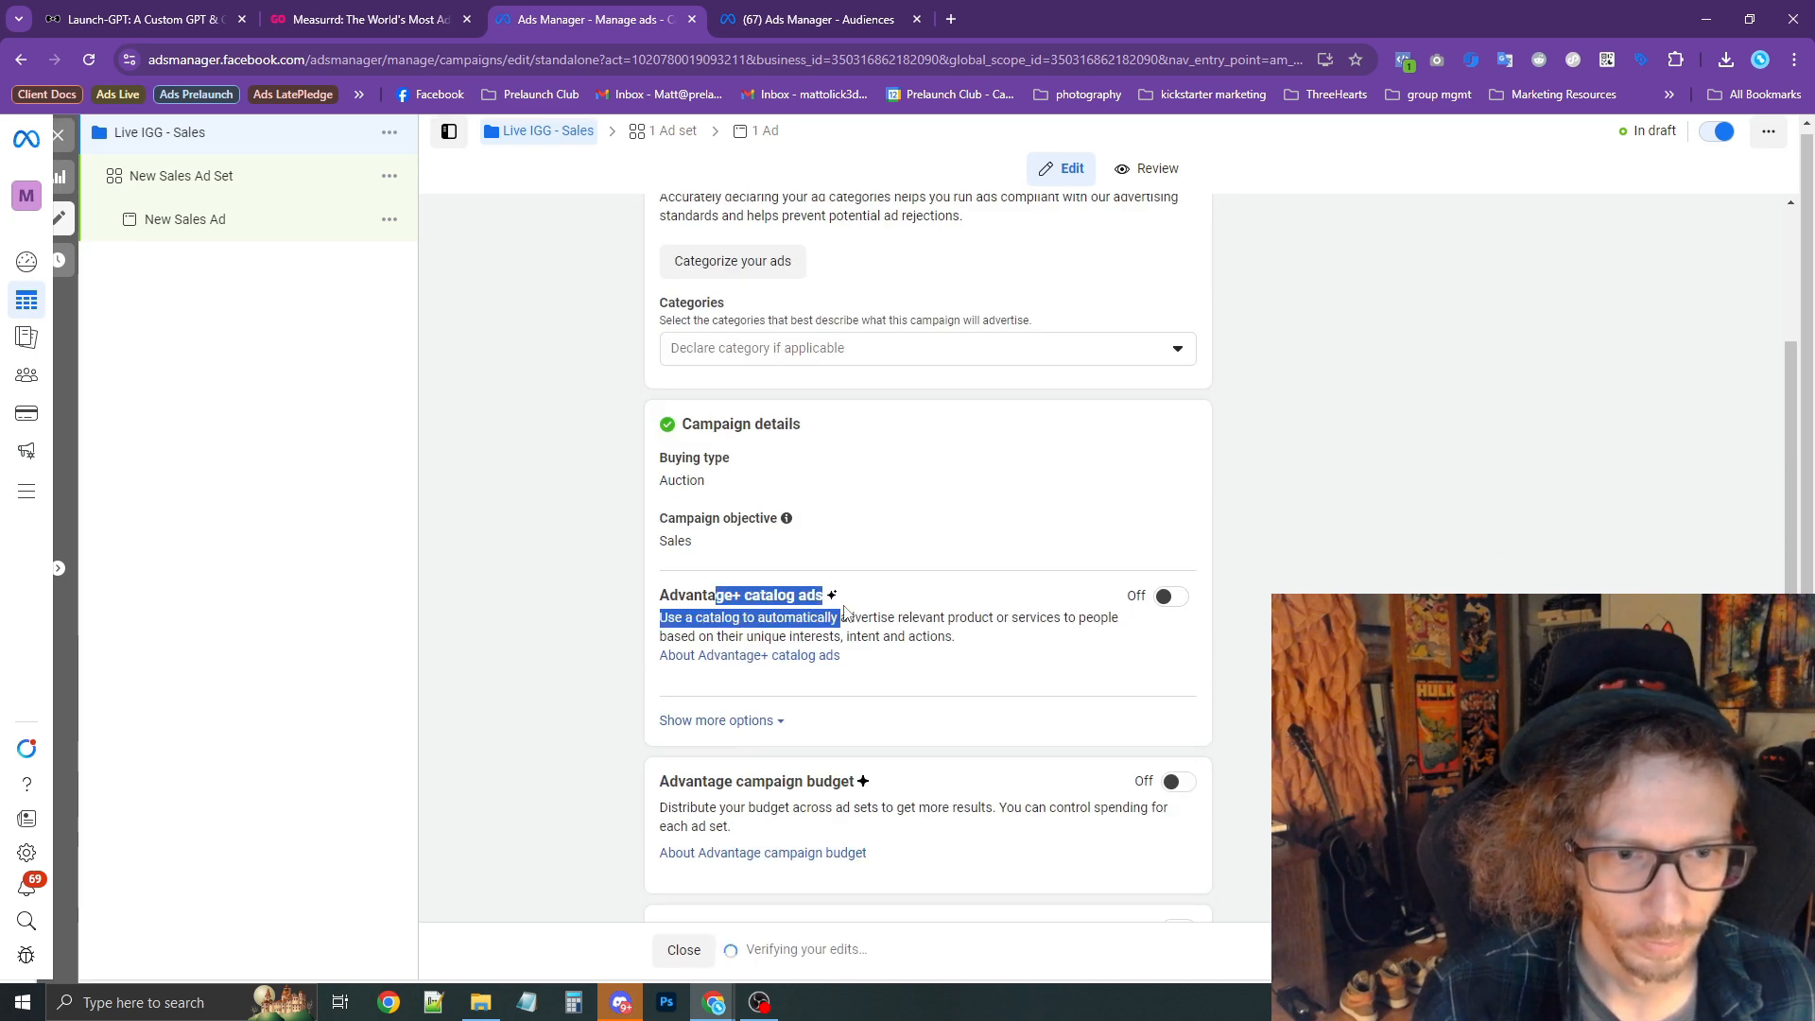
scroll(999, 624, up, 3)
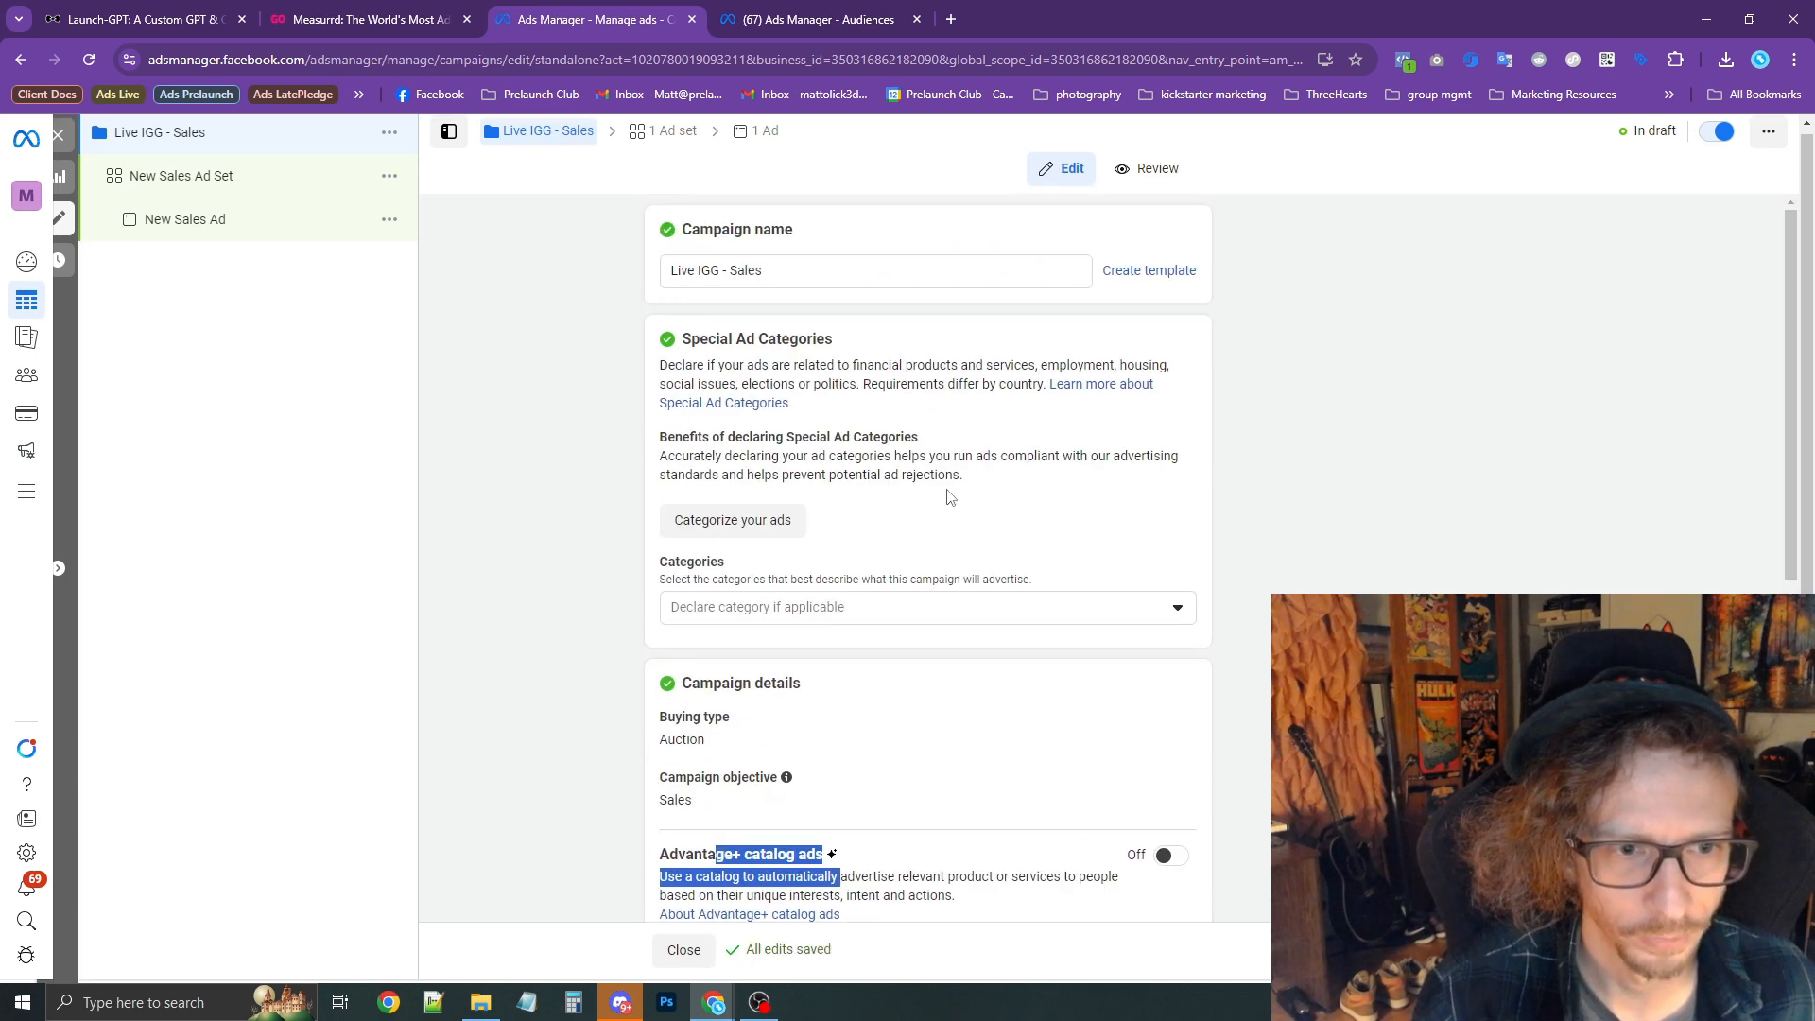
Open the campaign's new ad set and rename it as "US - TechPubs".
click(203, 200)
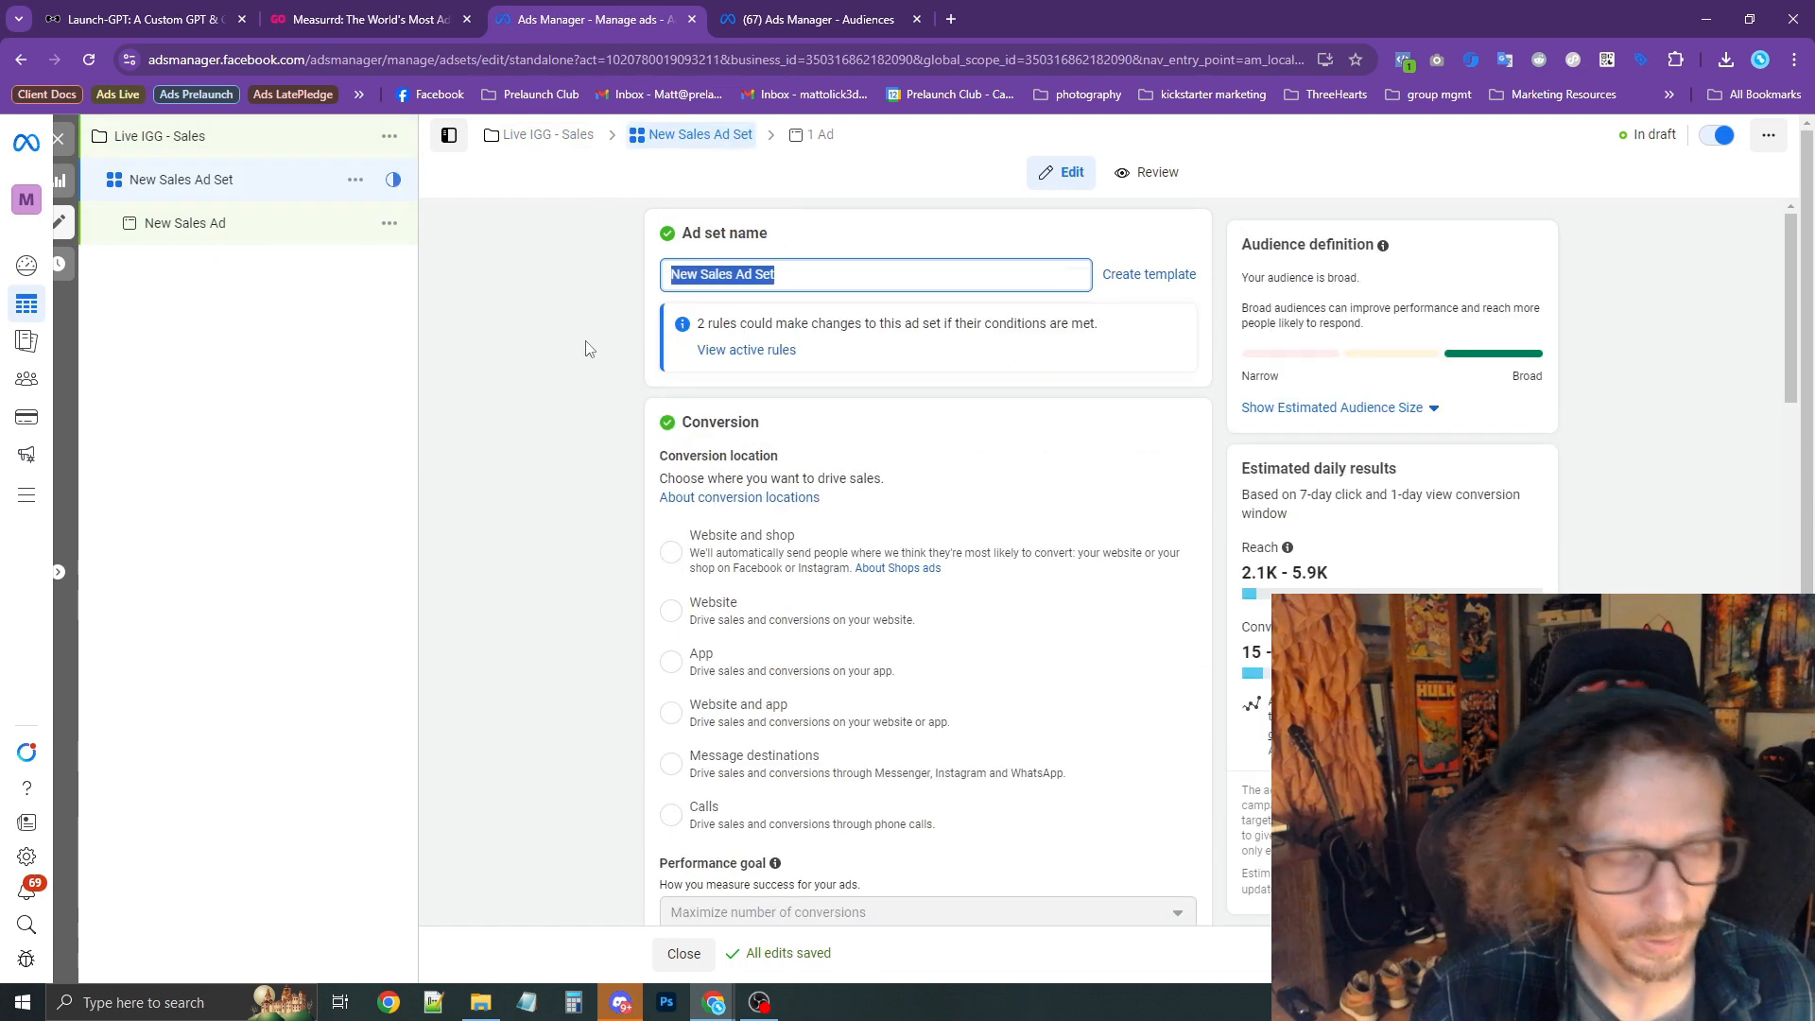
text(US - Tech)
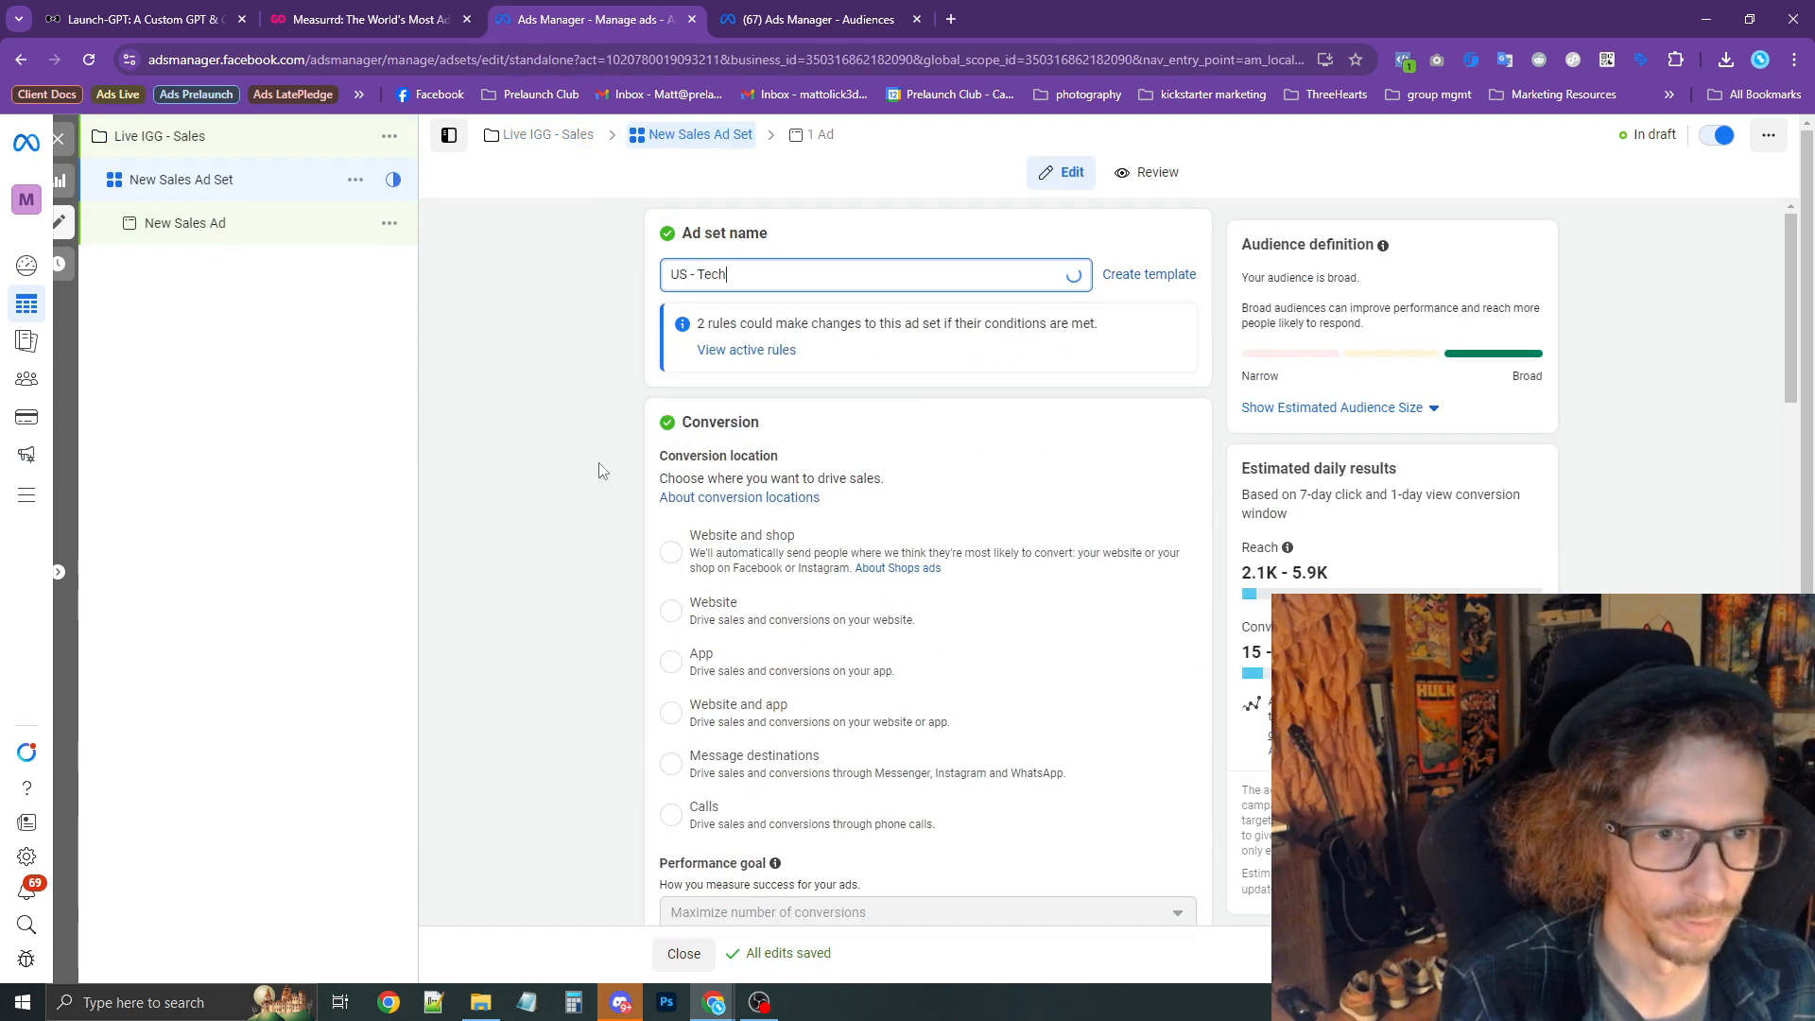
text(Pubs)
click(603, 471)
Set the ad set's conversion location to Website and show the pixels available for it.
scroll(605, 471, down, 7)
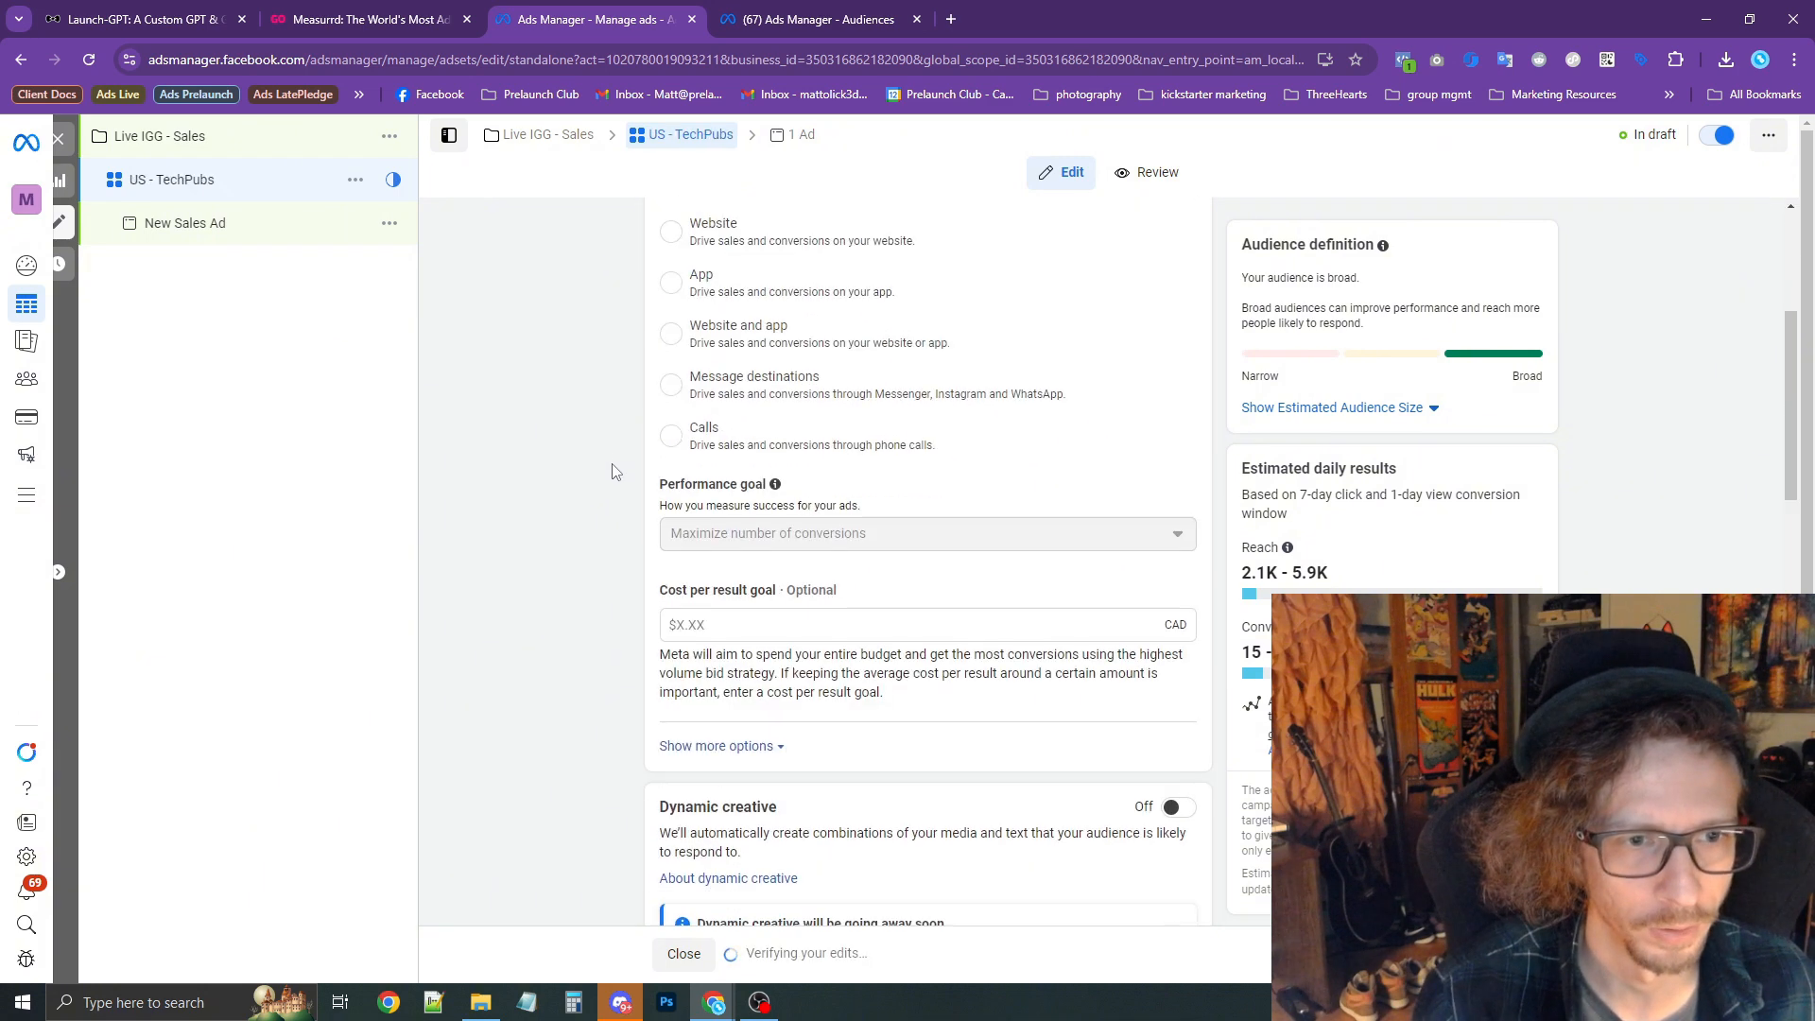
scroll(605, 472, up, 7)
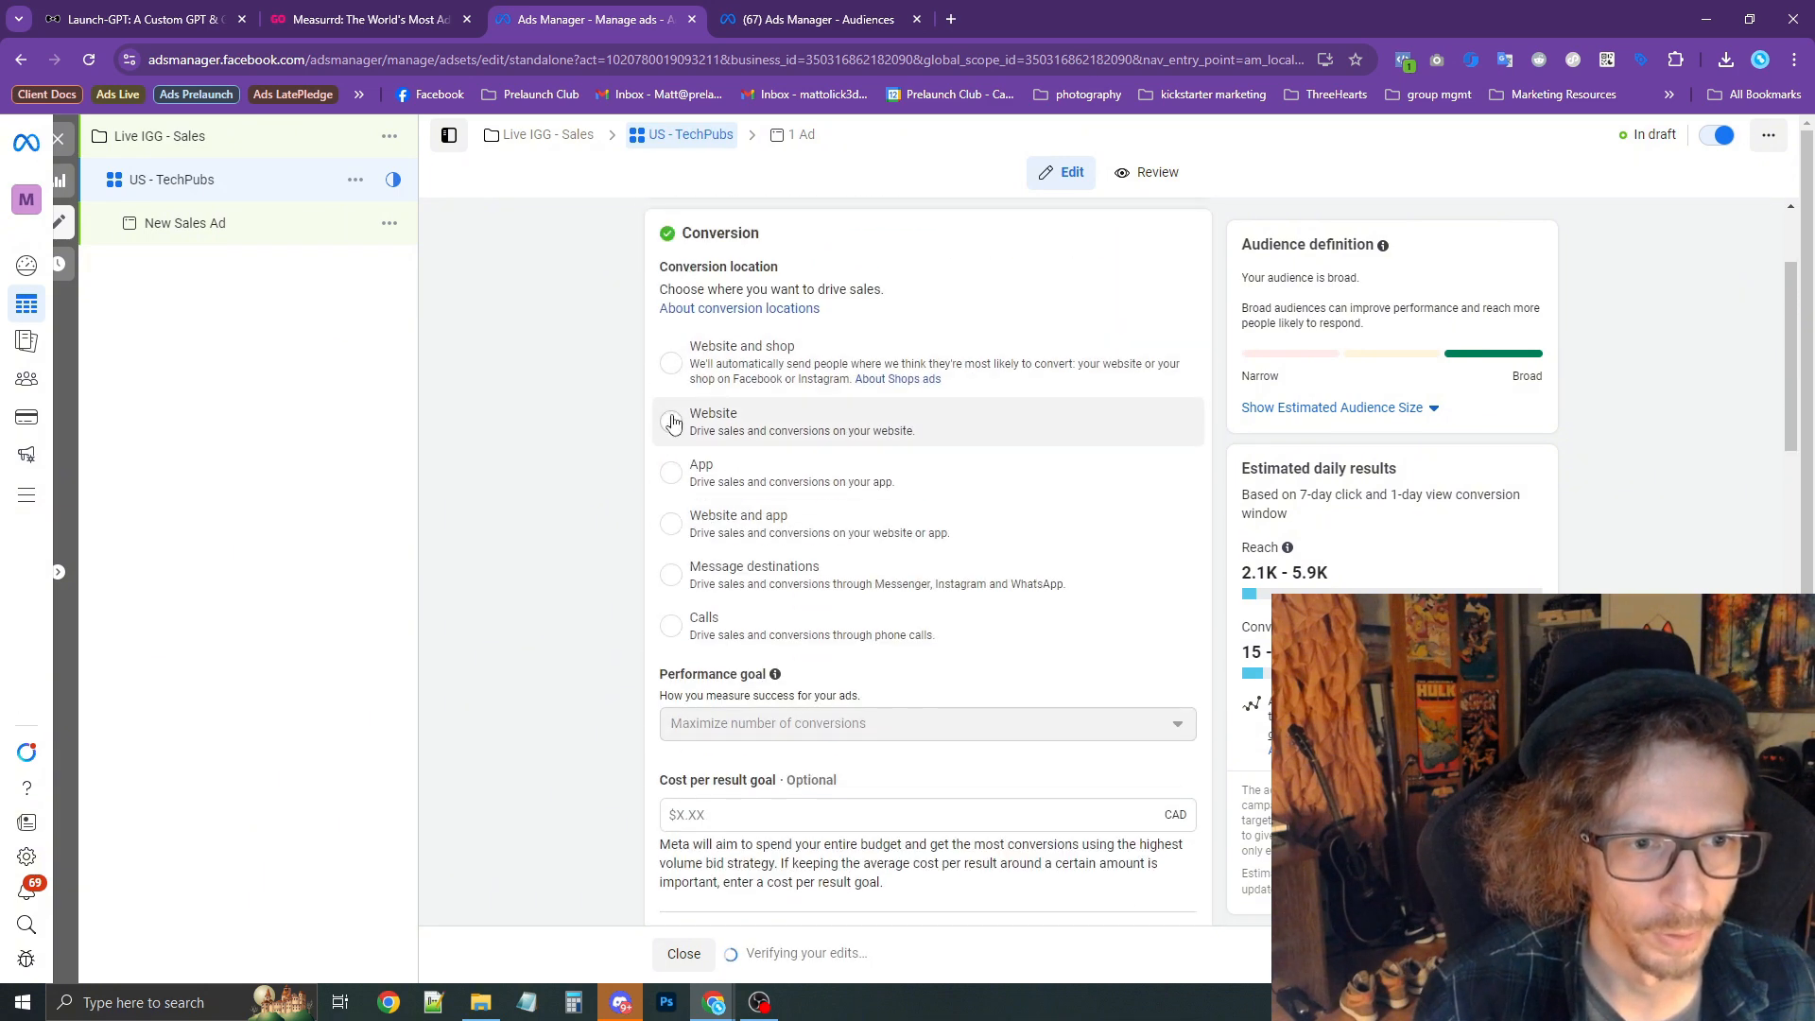
click(670, 422)
scroll(767, 439, down, 3)
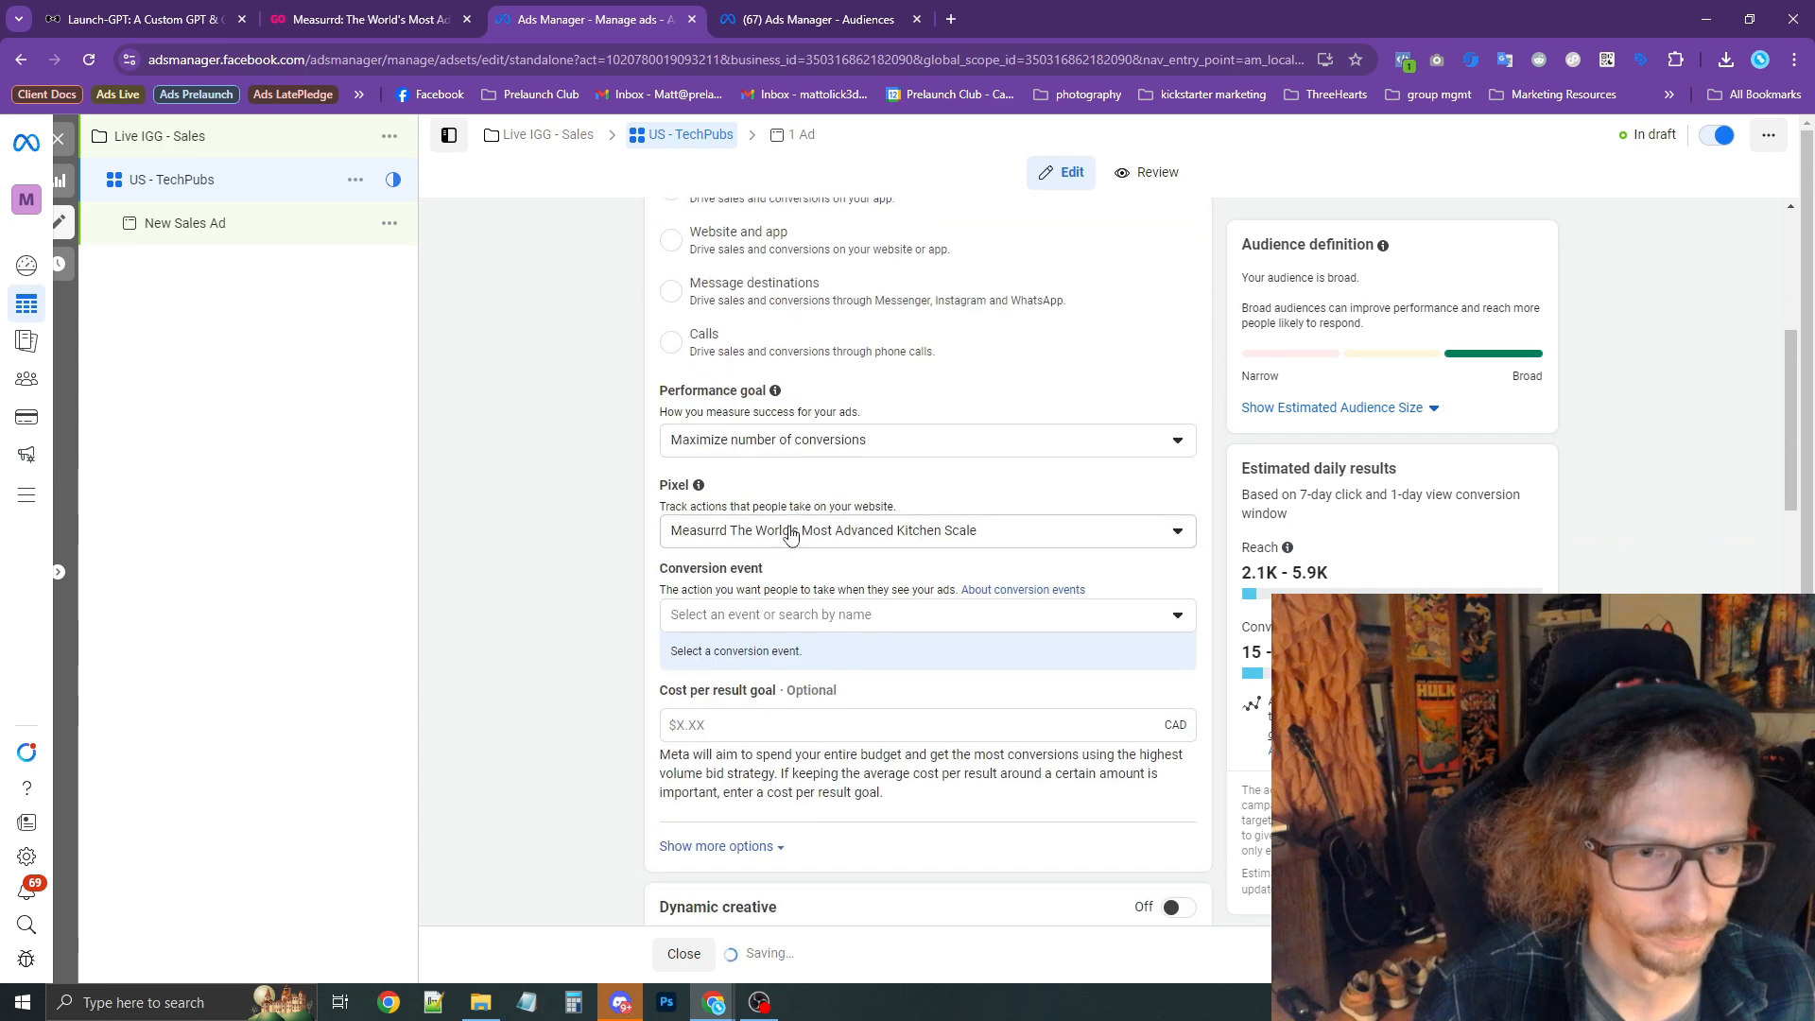
click(781, 536)
click(781, 537)
scroll(851, 492, down, 1)
click(866, 446)
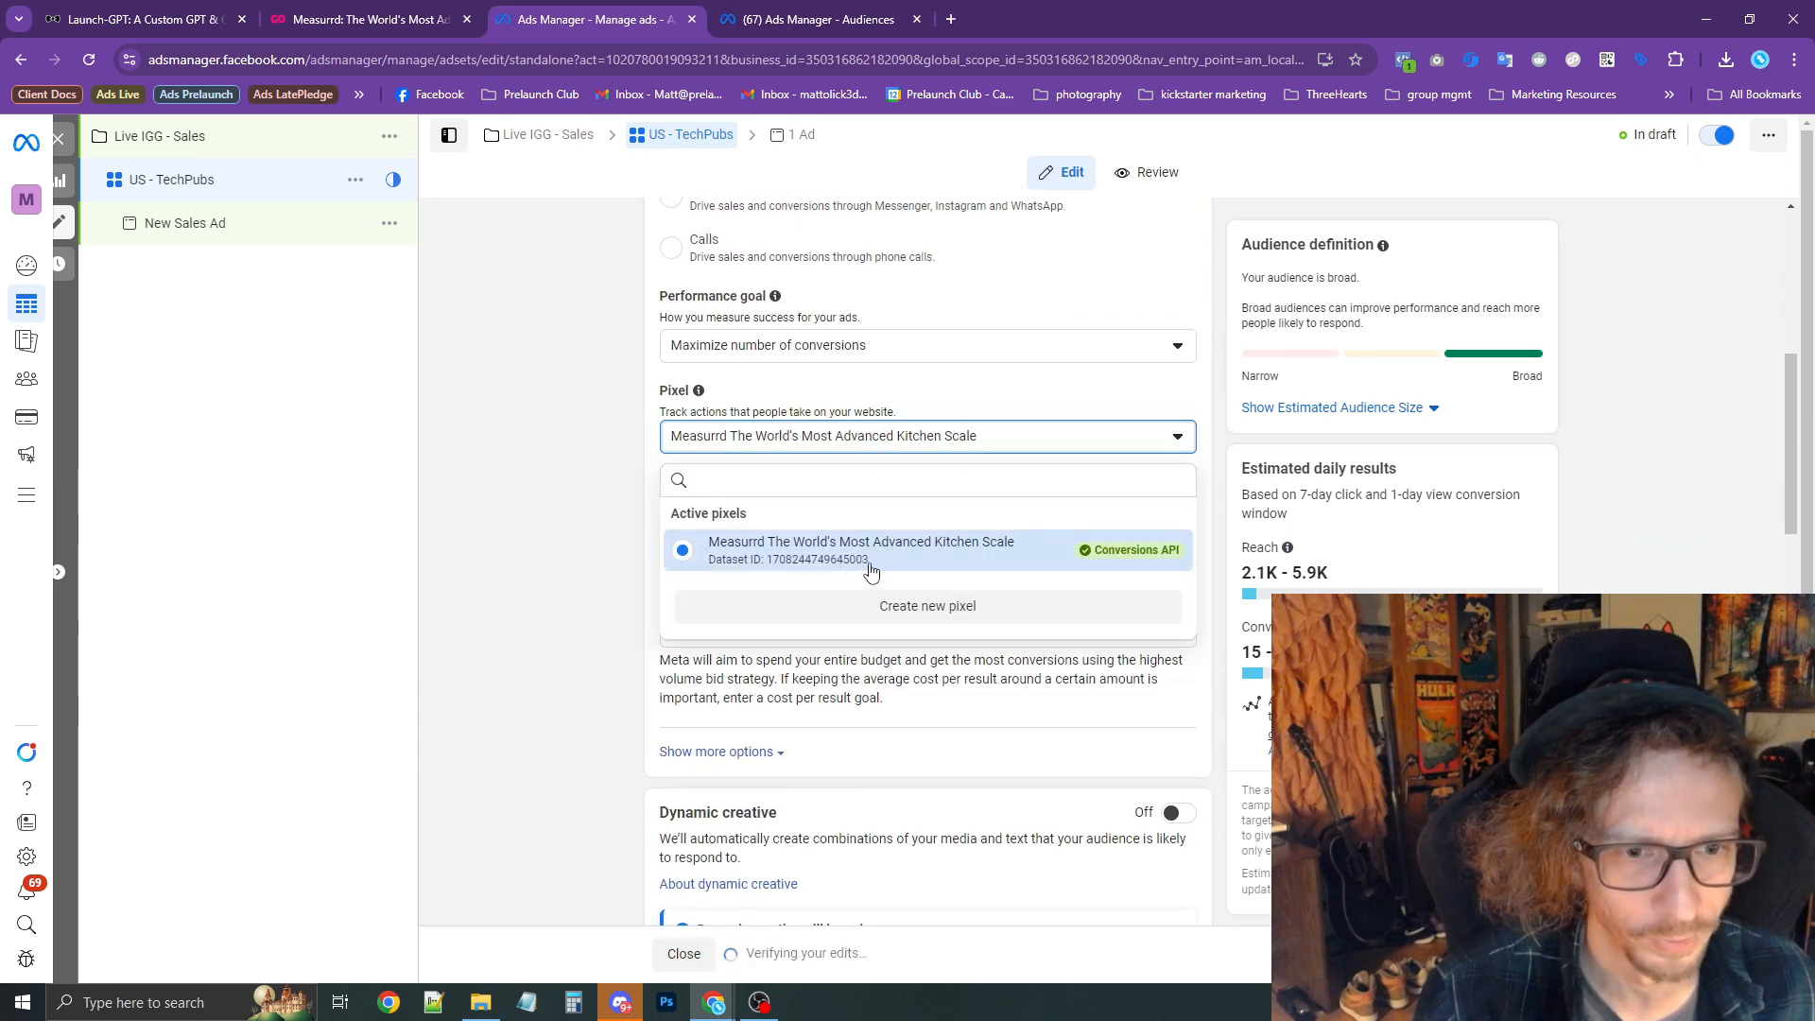
Reload the Measurrd Indiegogo page and examine its pixel IDs with Meta Pixel Helper.
click(399, 19)
click(1049, 430)
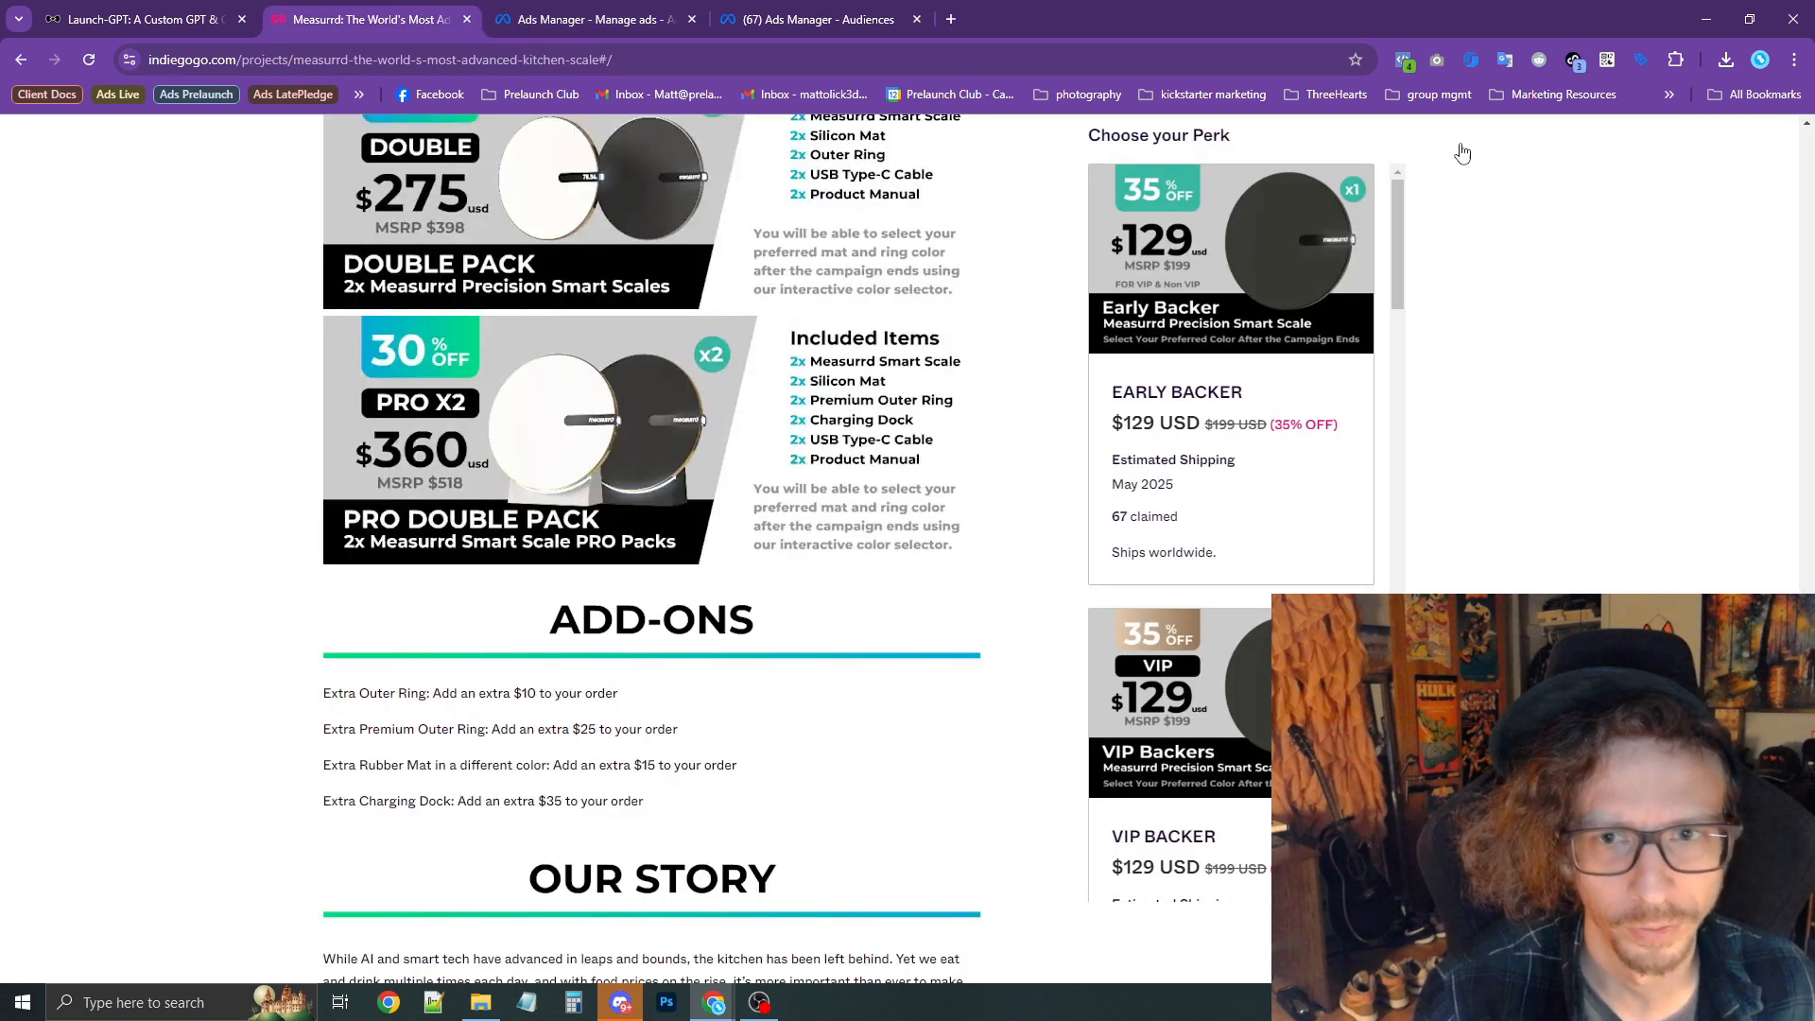
click(1395, 65)
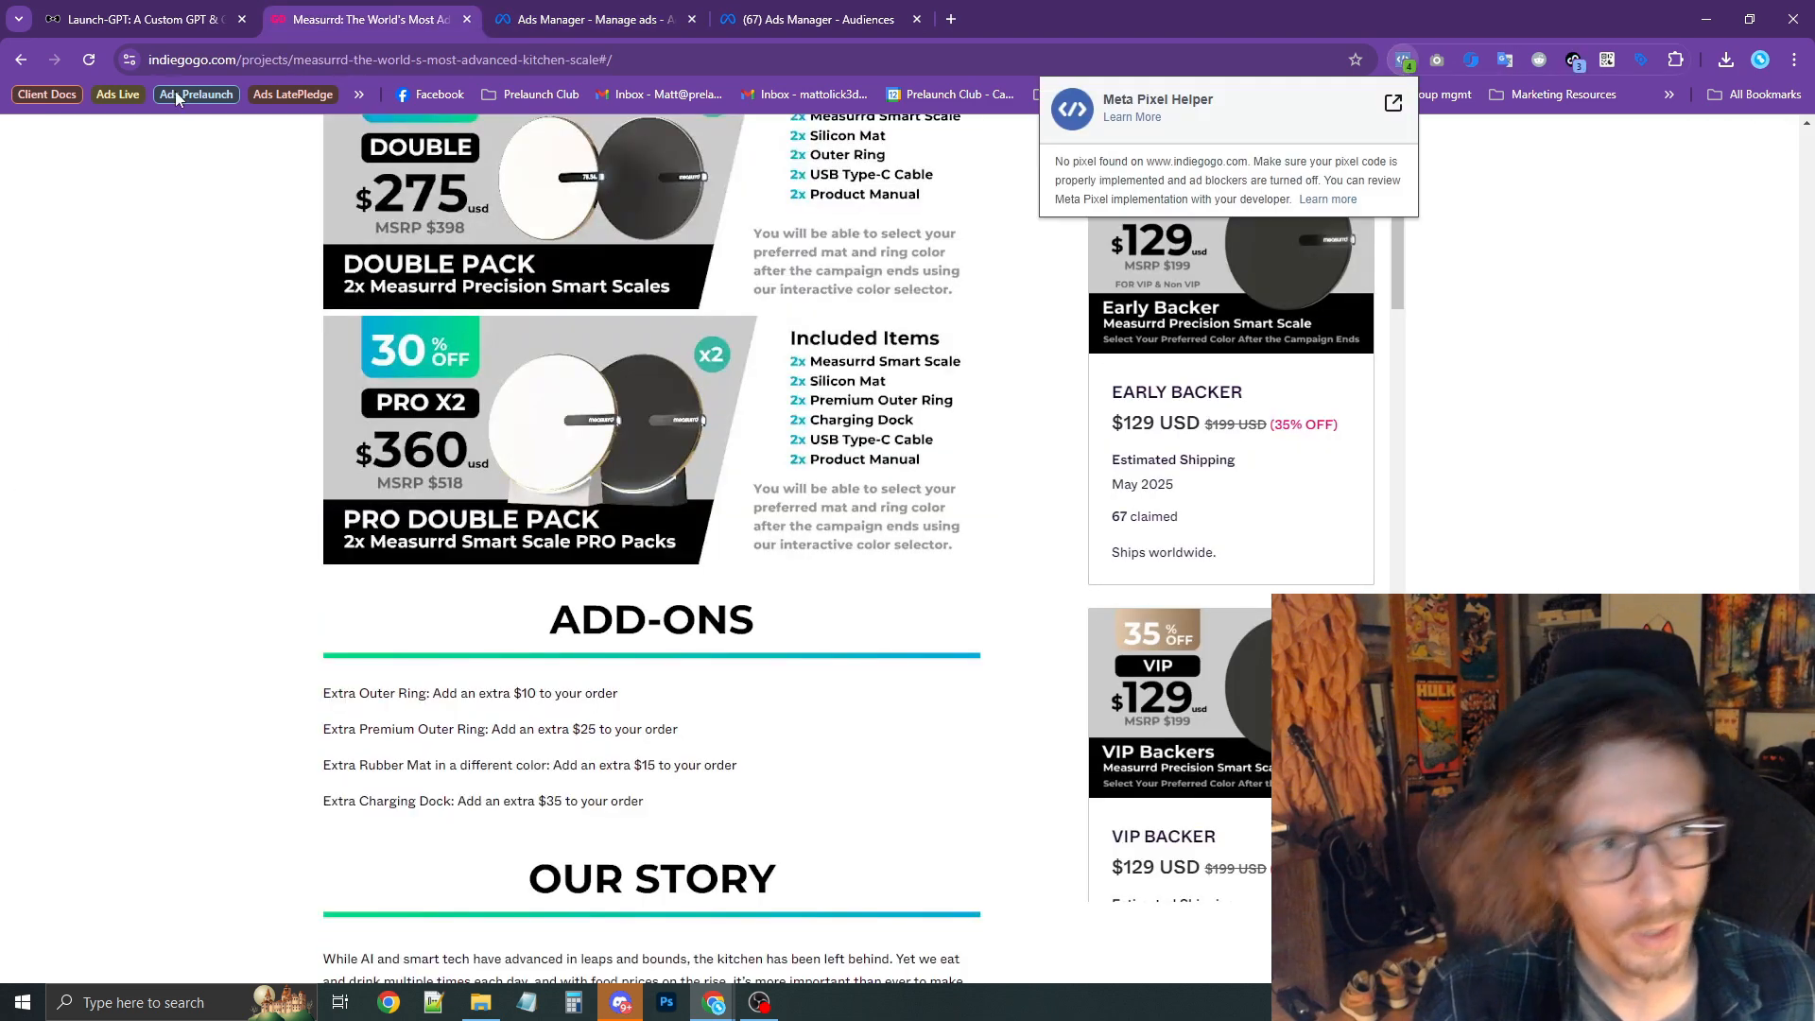
click(91, 59)
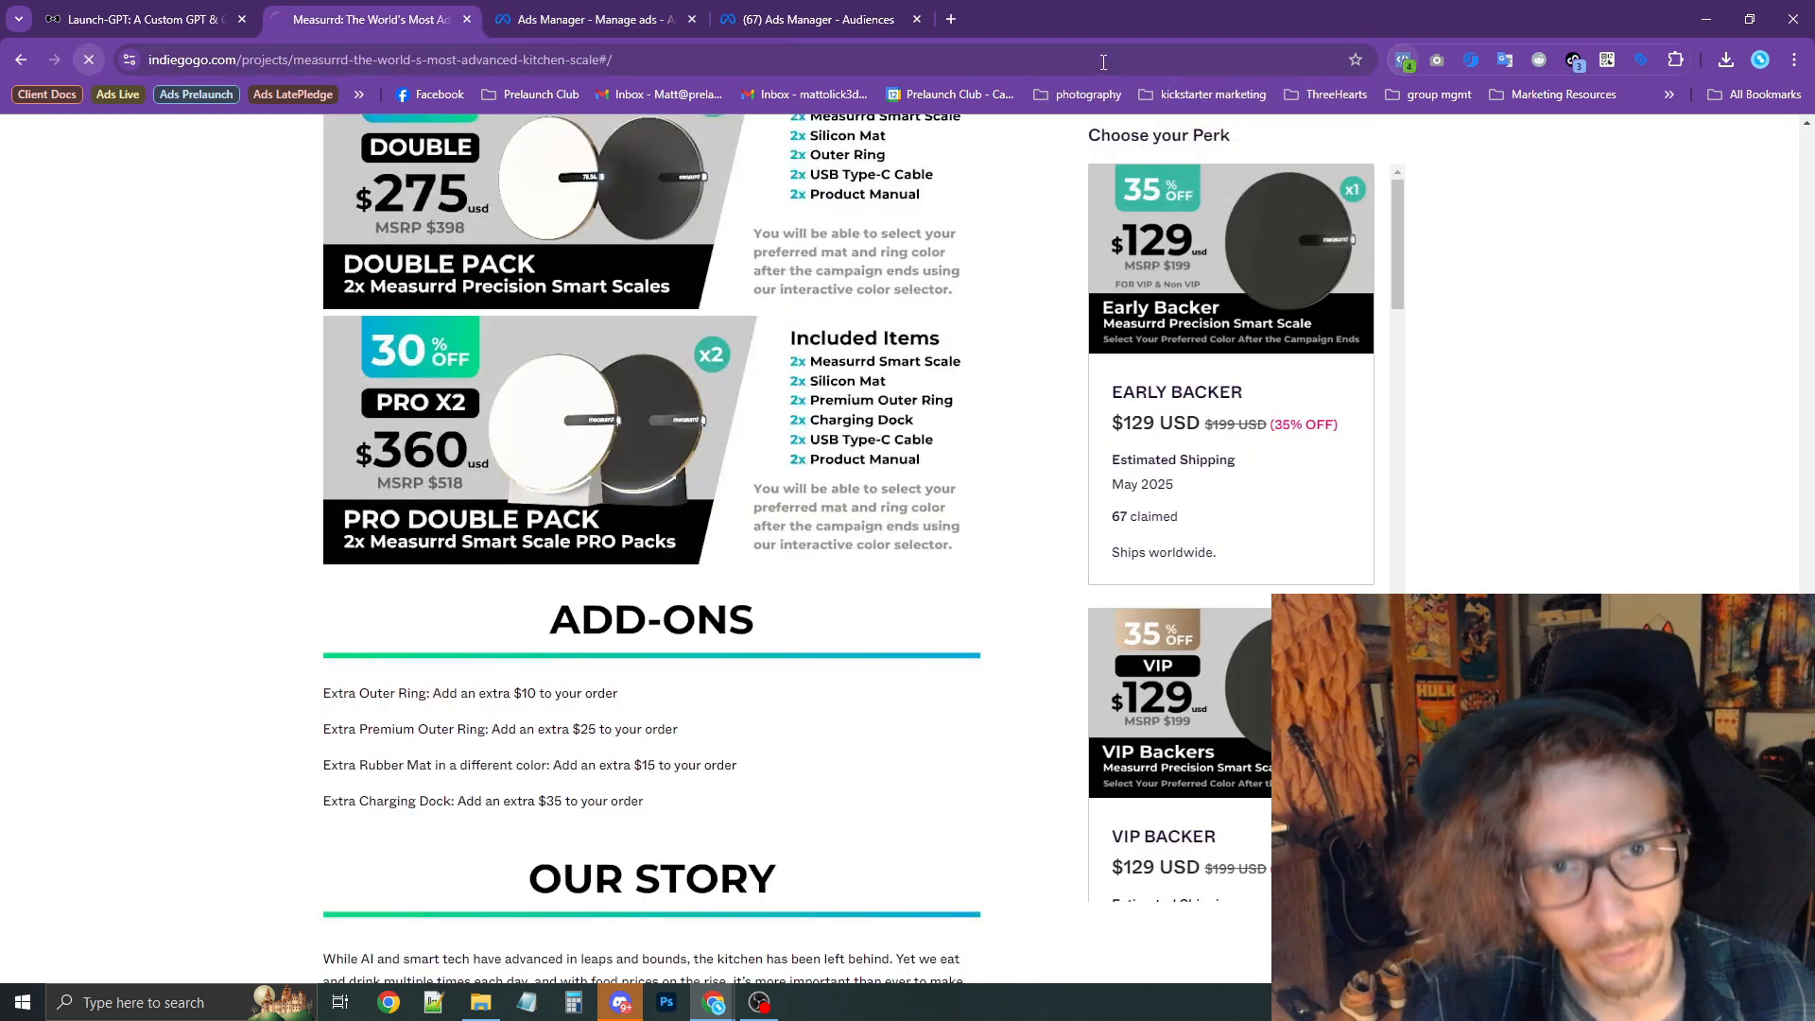
click(1406, 62)
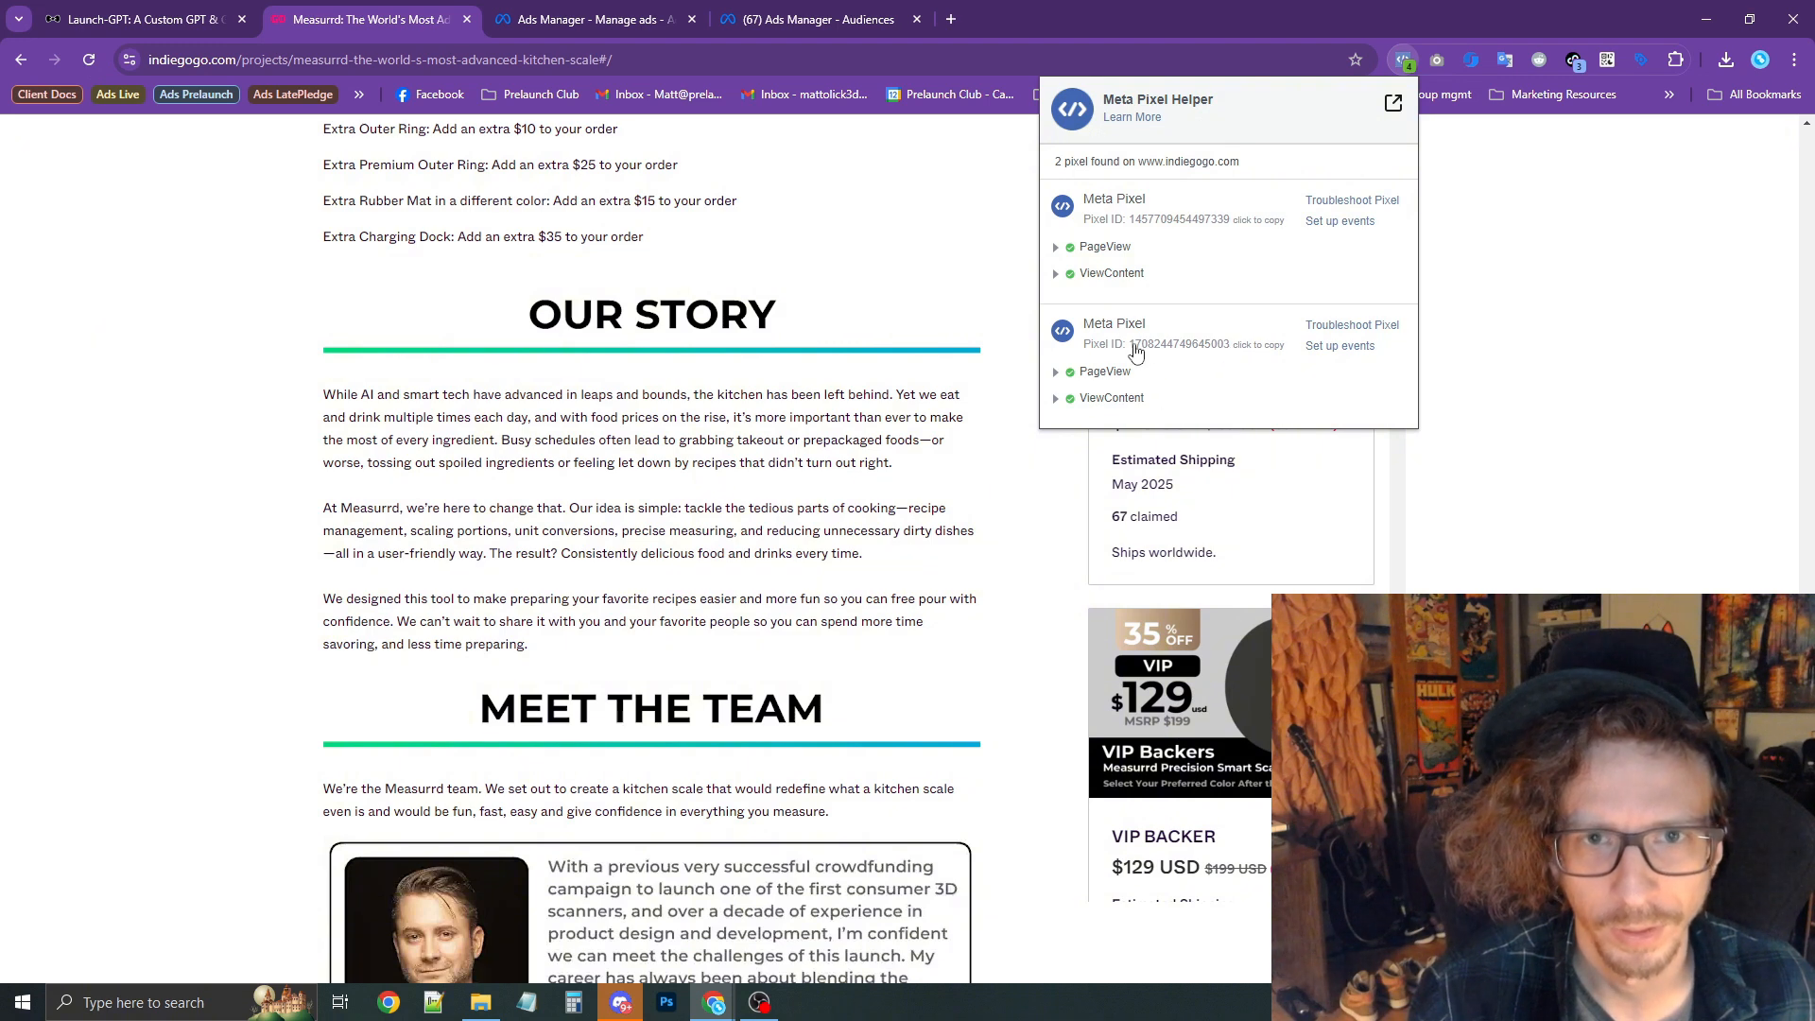
Return to Ads Manager, keep the Measurrd pixel and set the ad set's conversion event to Purchase.
click(689, 5)
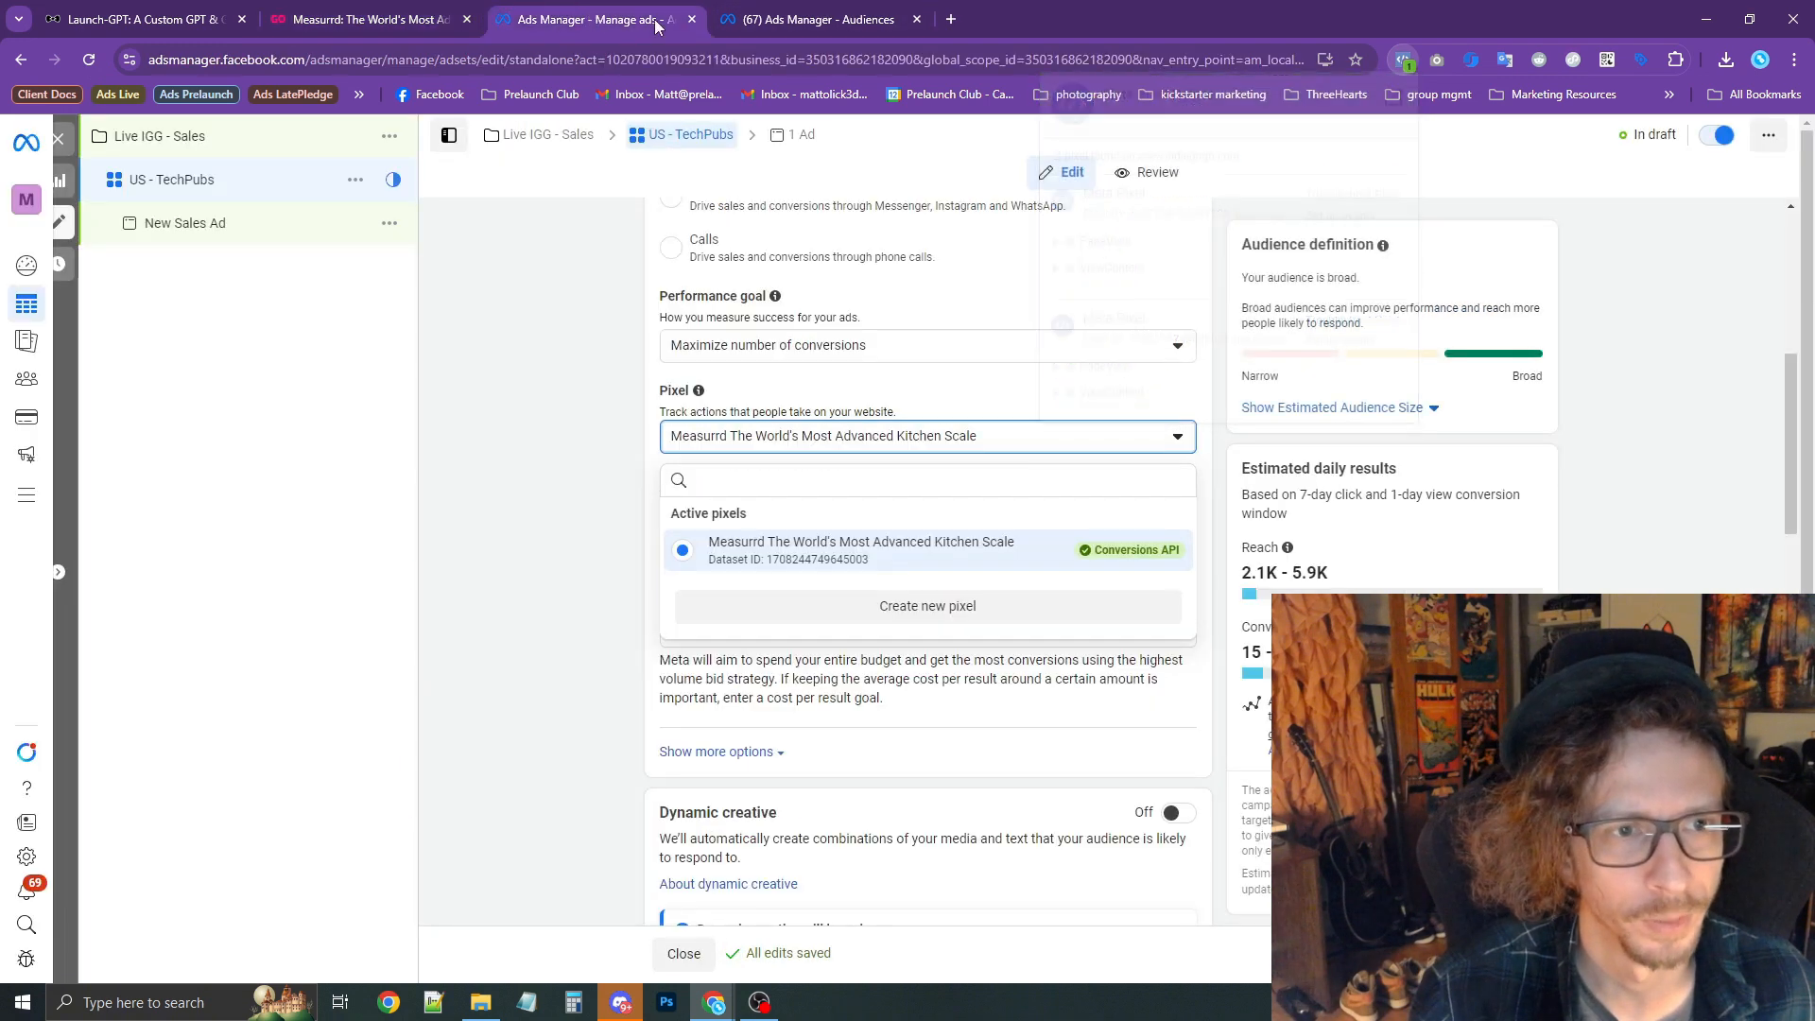
click(622, 499)
click(769, 525)
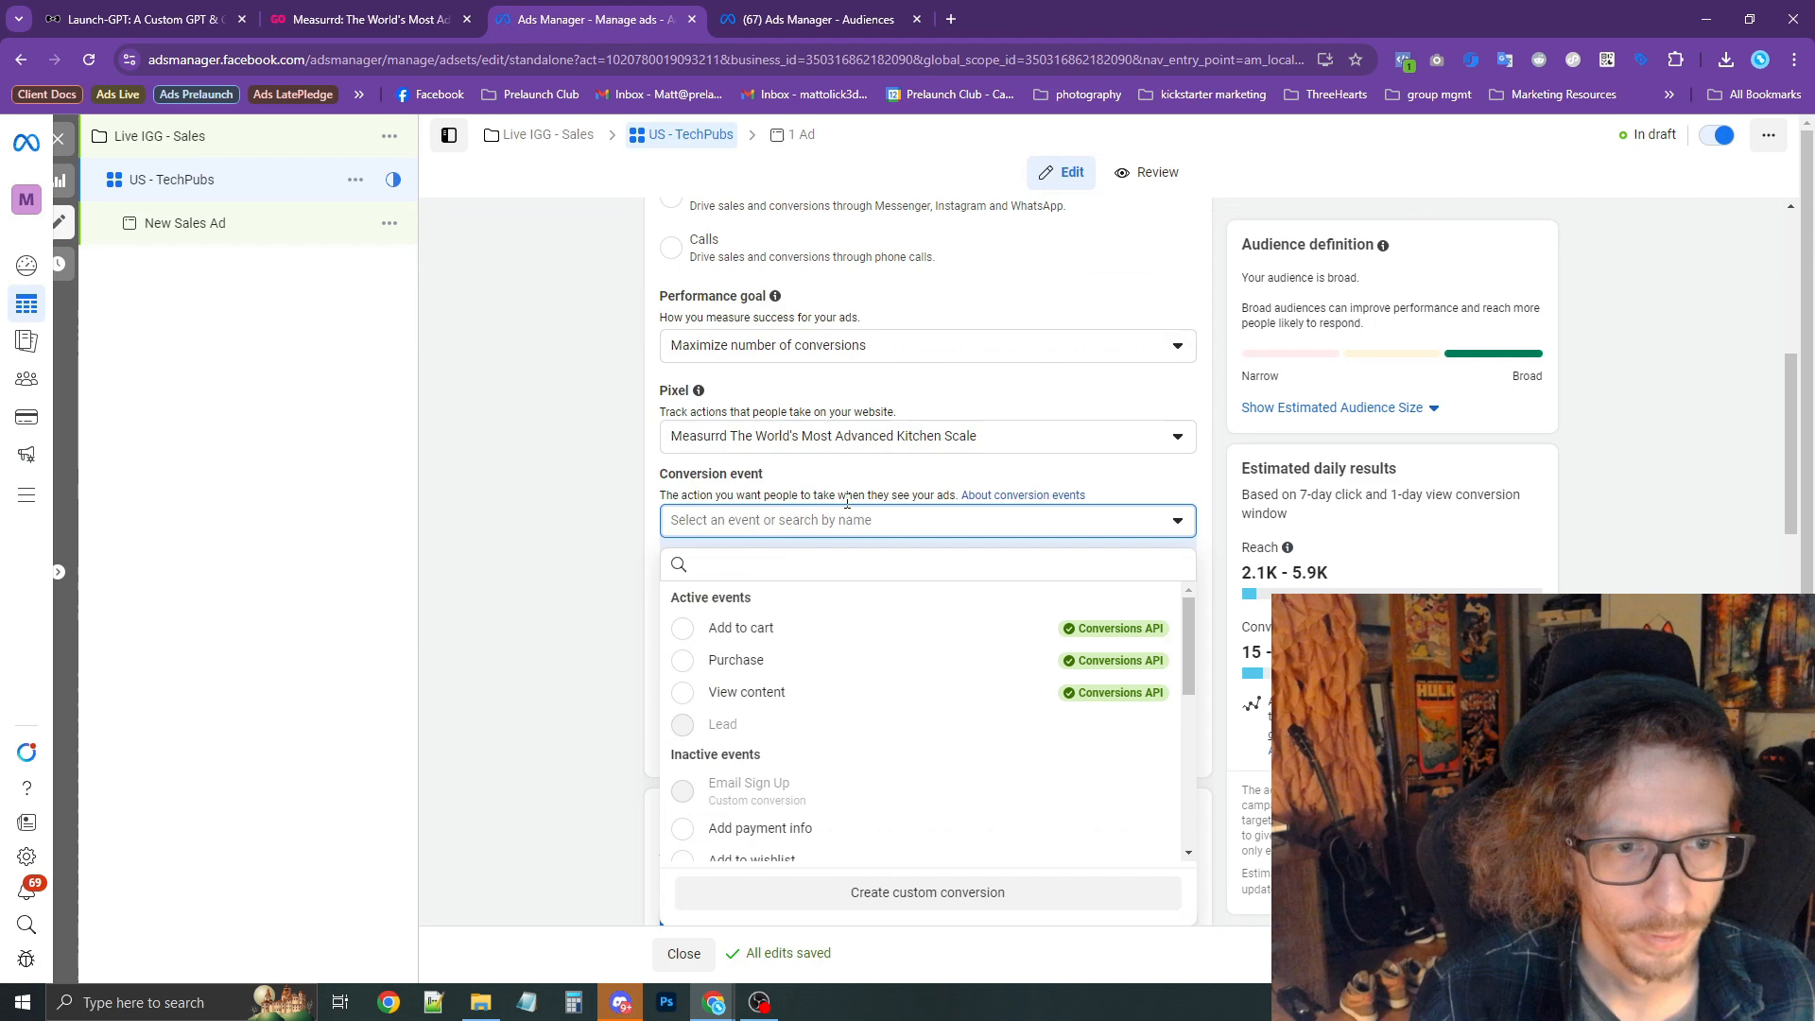
click(730, 665)
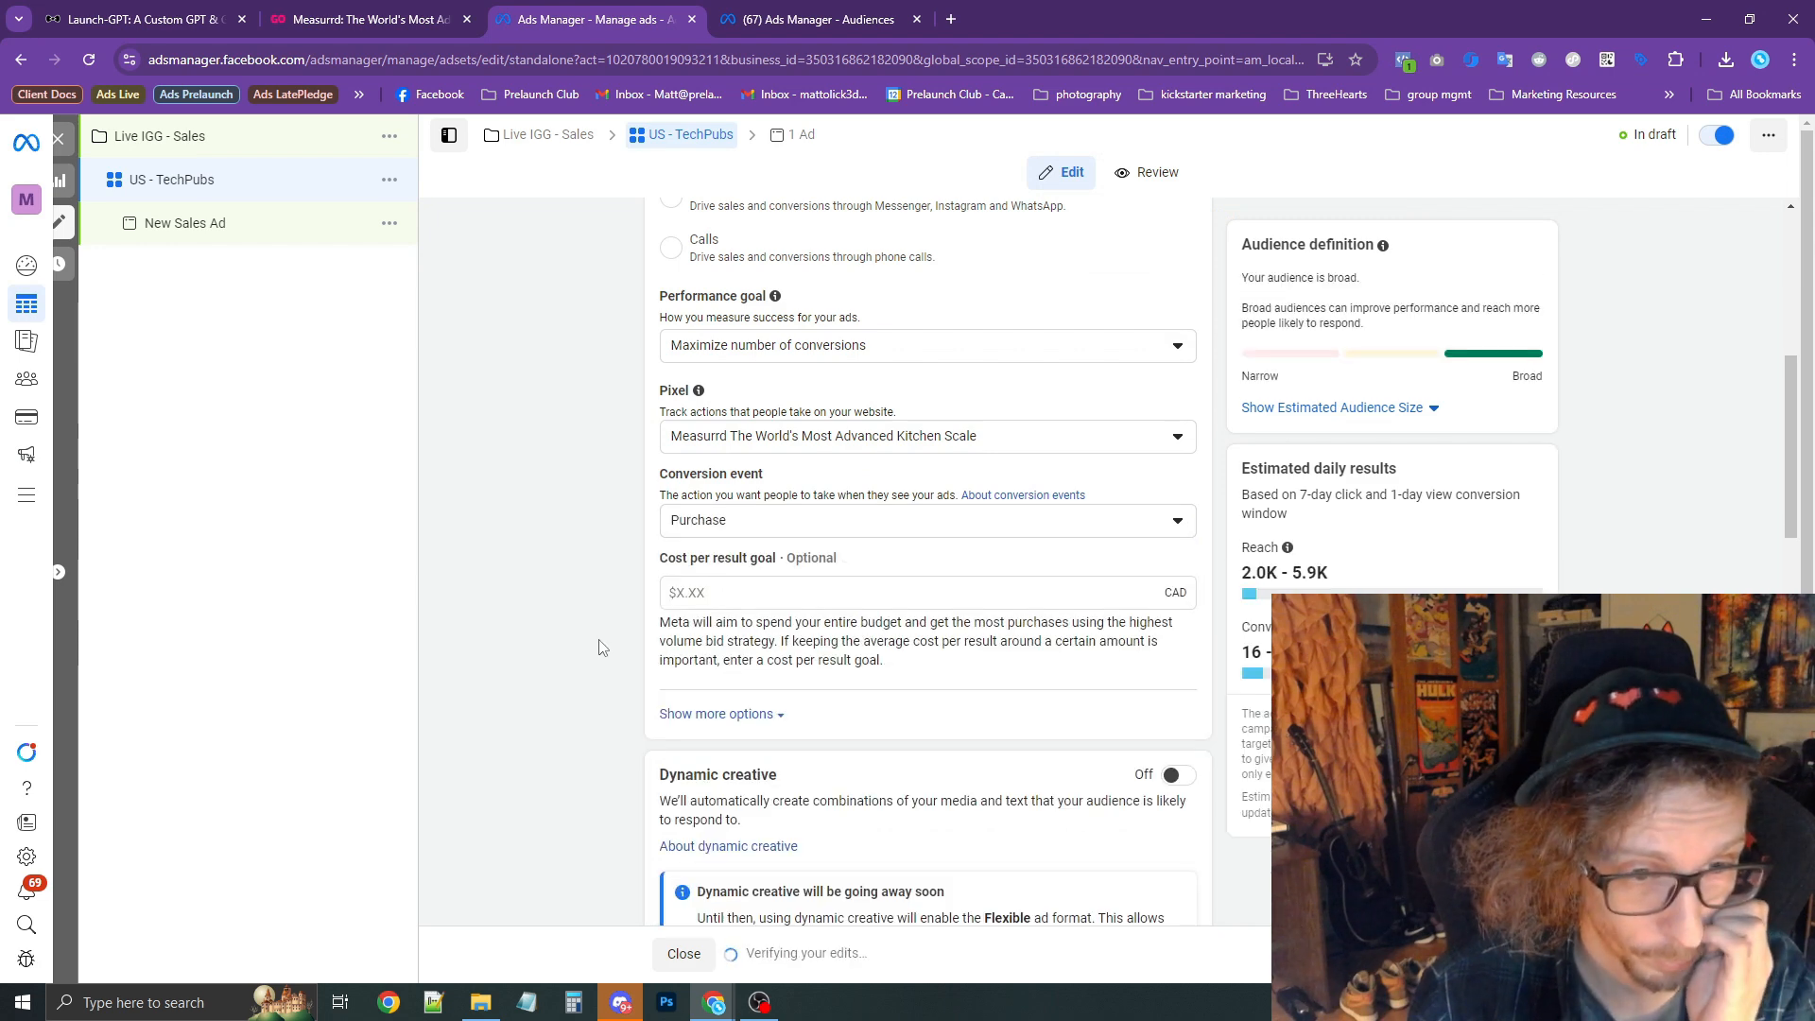
Set the ad set's daily budget to $100 and look at the start date calendar without changing the date.
scroll(742, 545, down, 9)
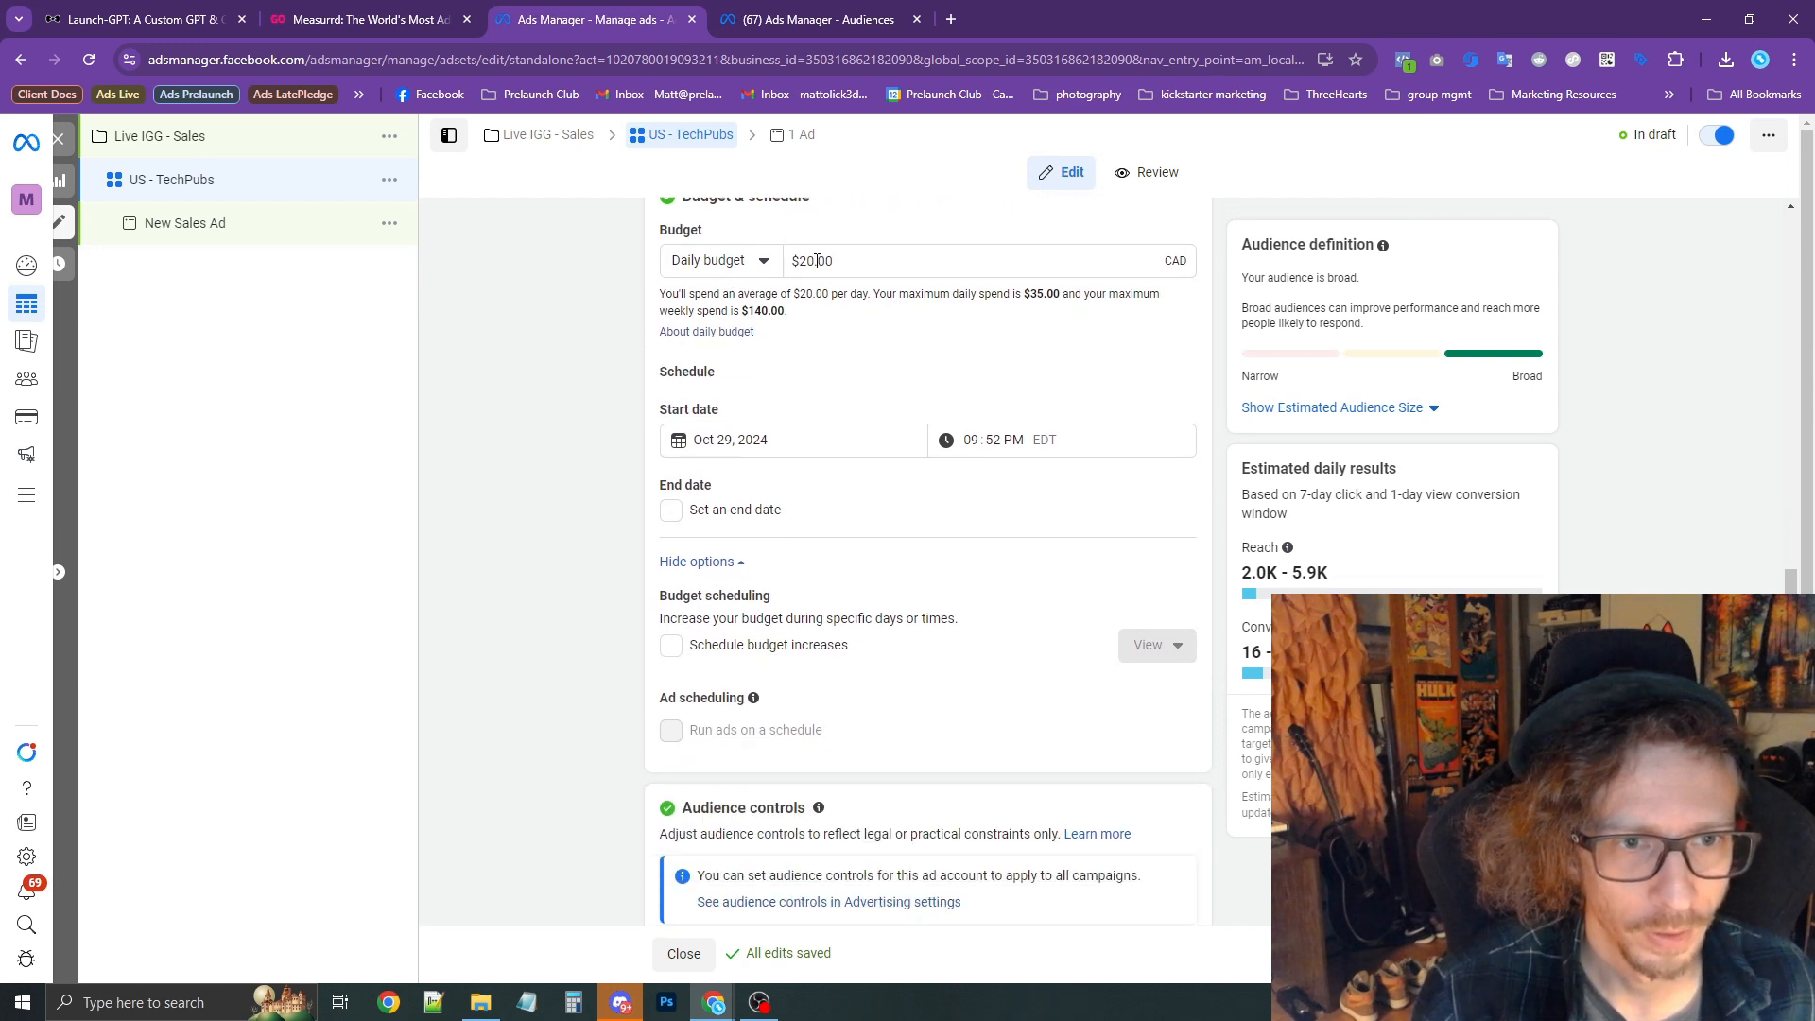
click(816, 261)
key(BackSpace)
text(10)
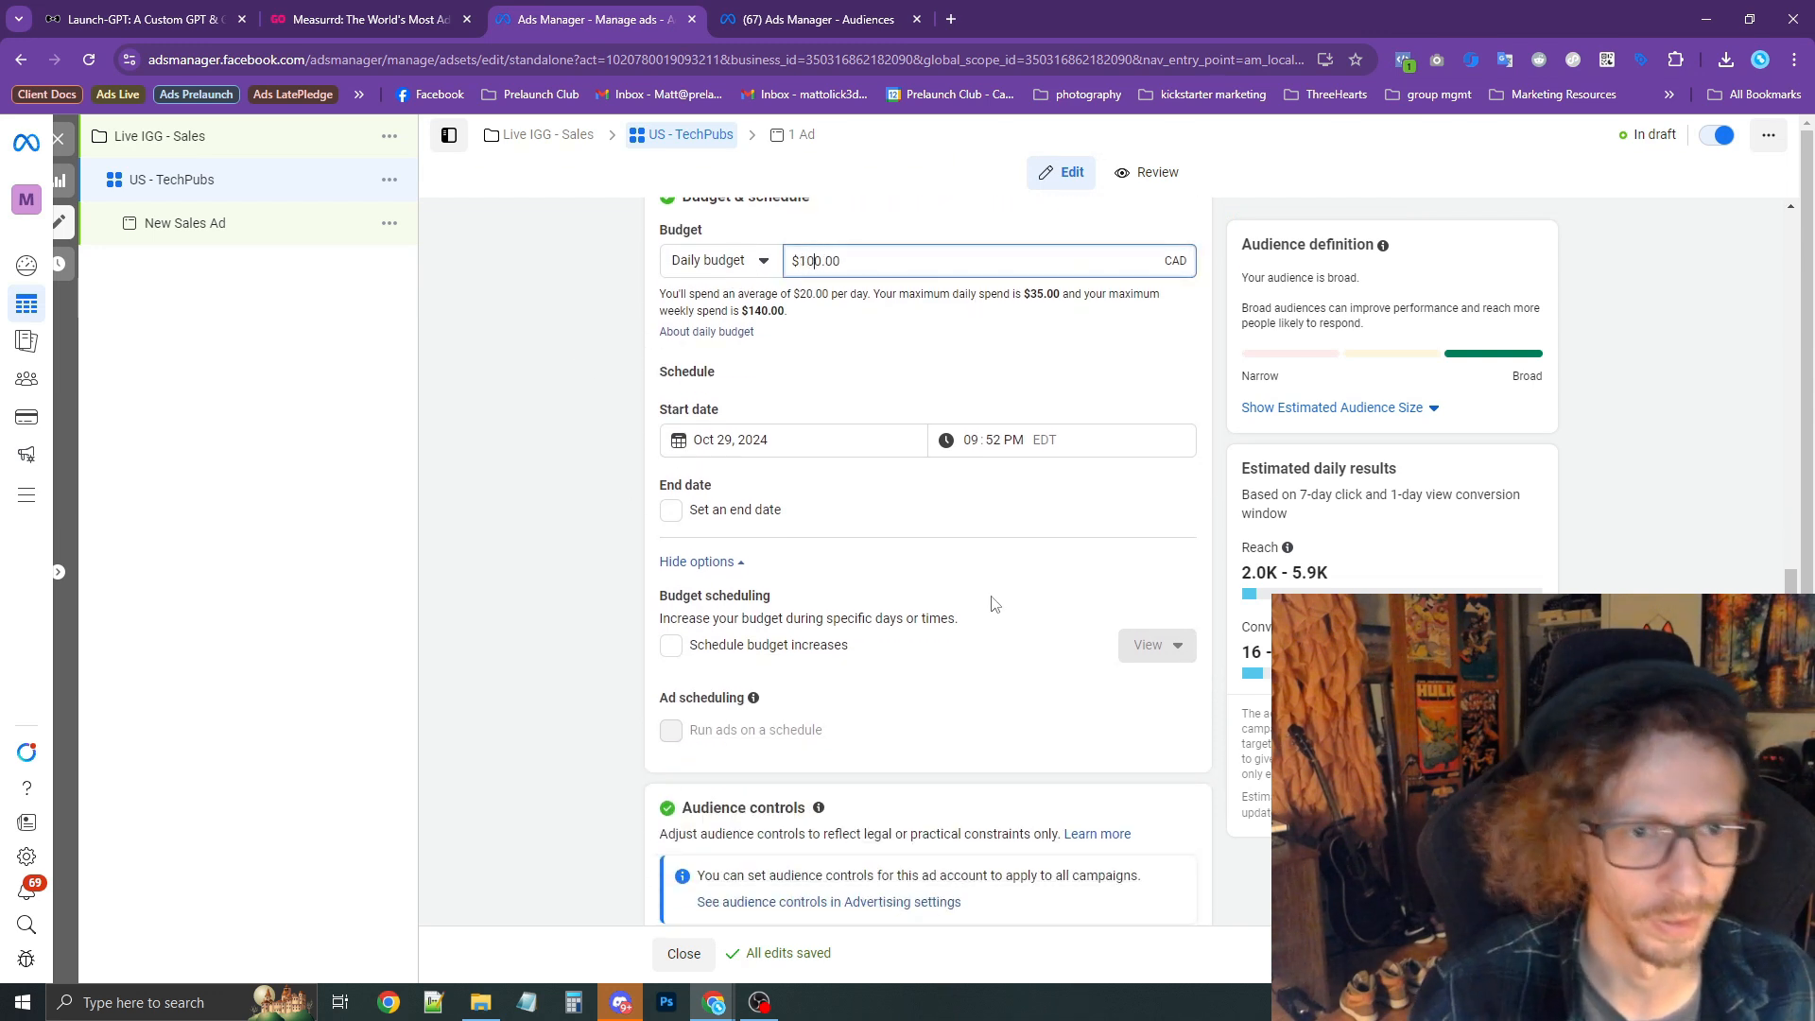
click(490, 446)
click(746, 448)
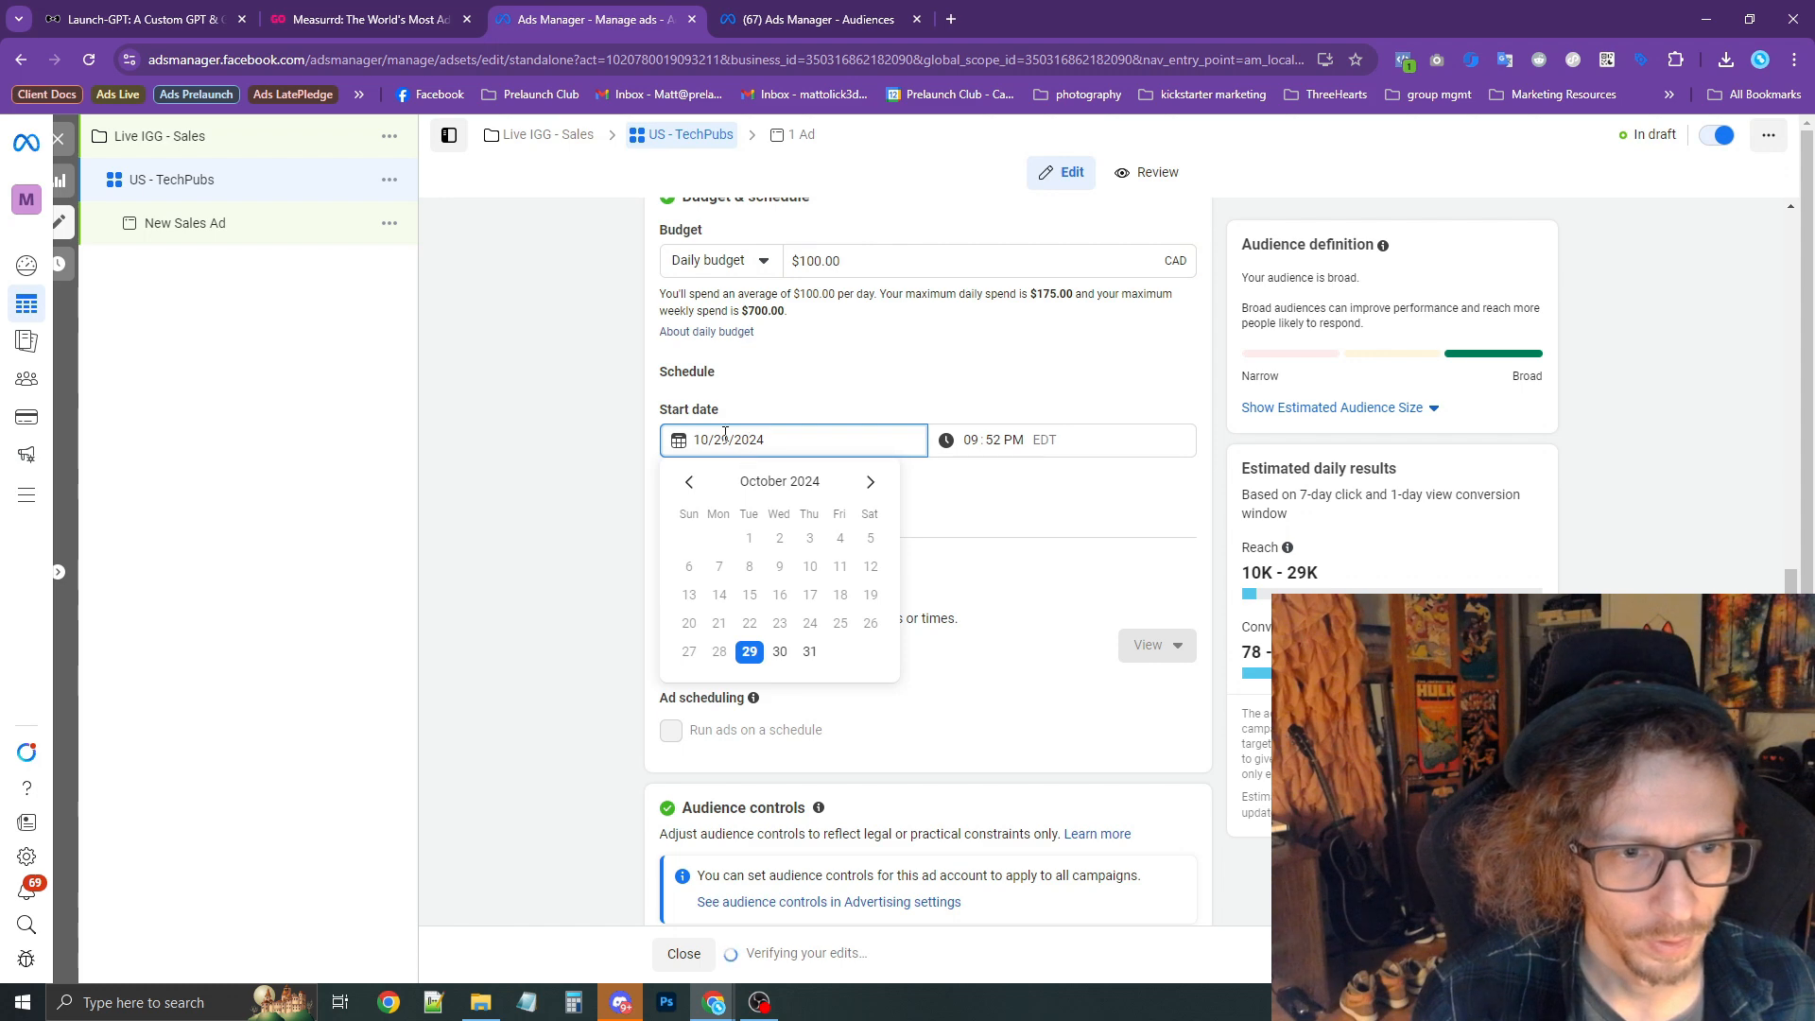
click(611, 442)
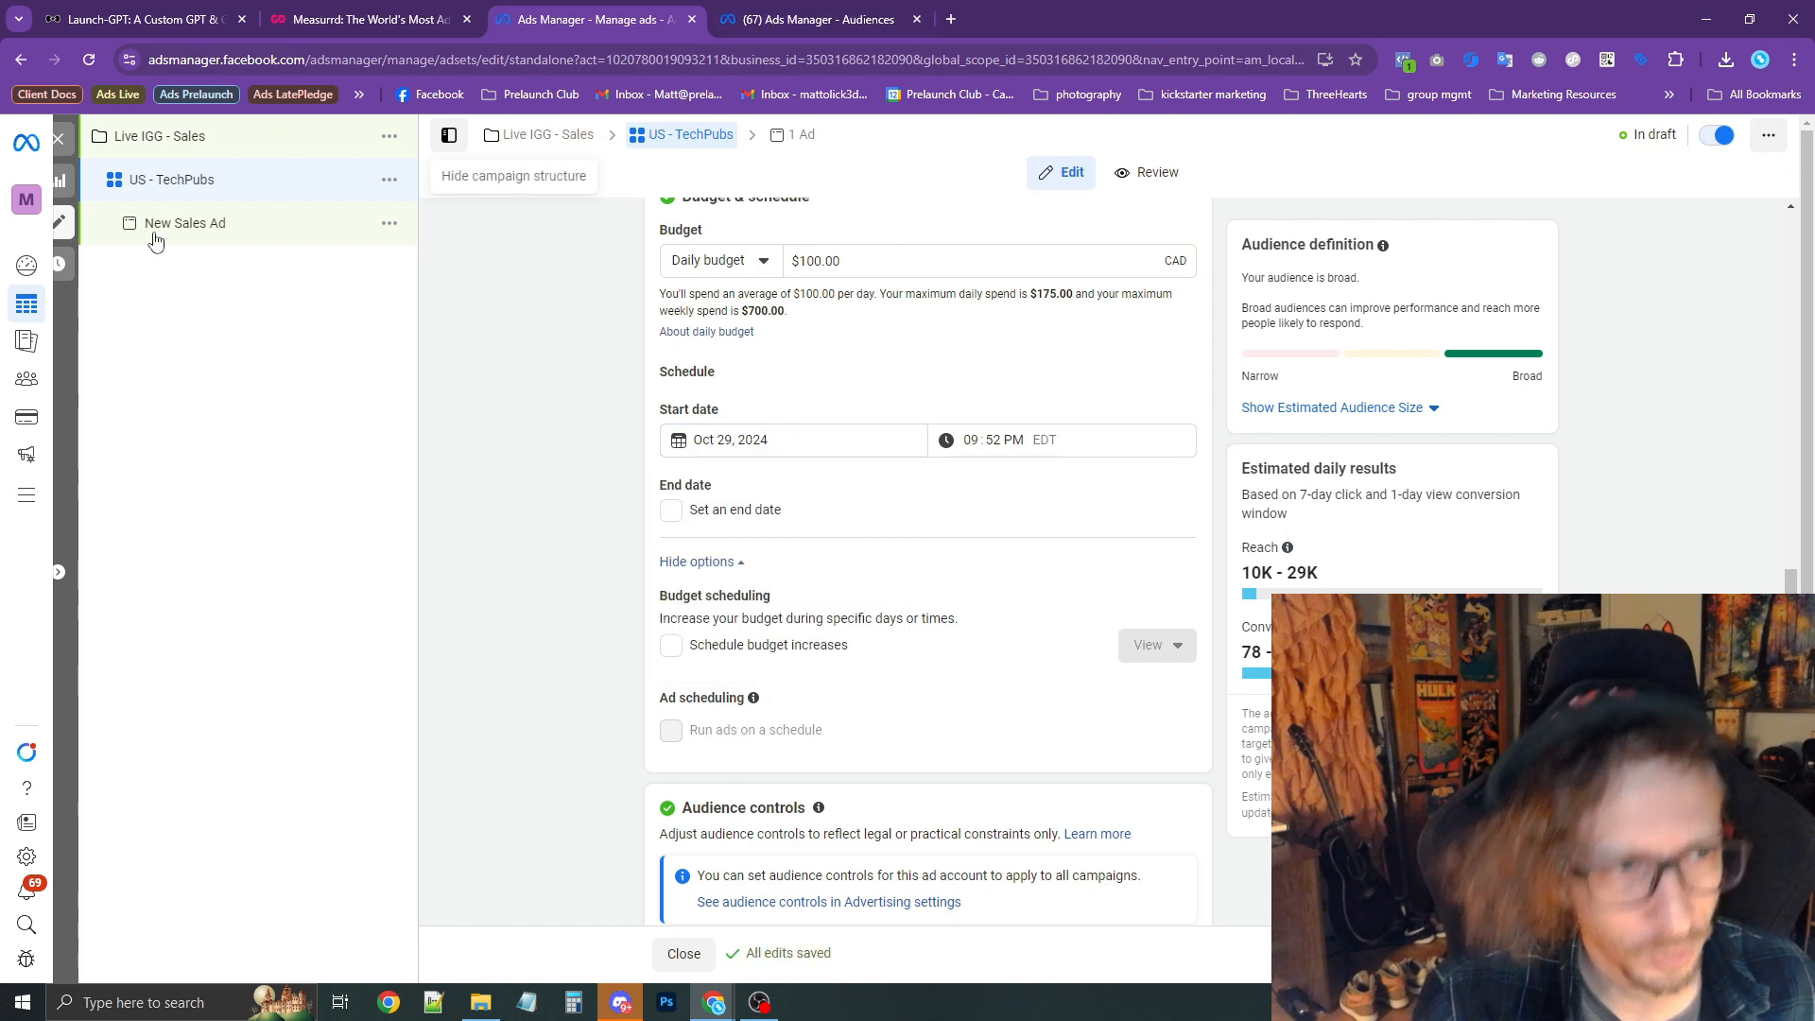
Leave the ad set editor and list the ad sets of the Leads Test Campaign_240611 campaign.
click(62, 139)
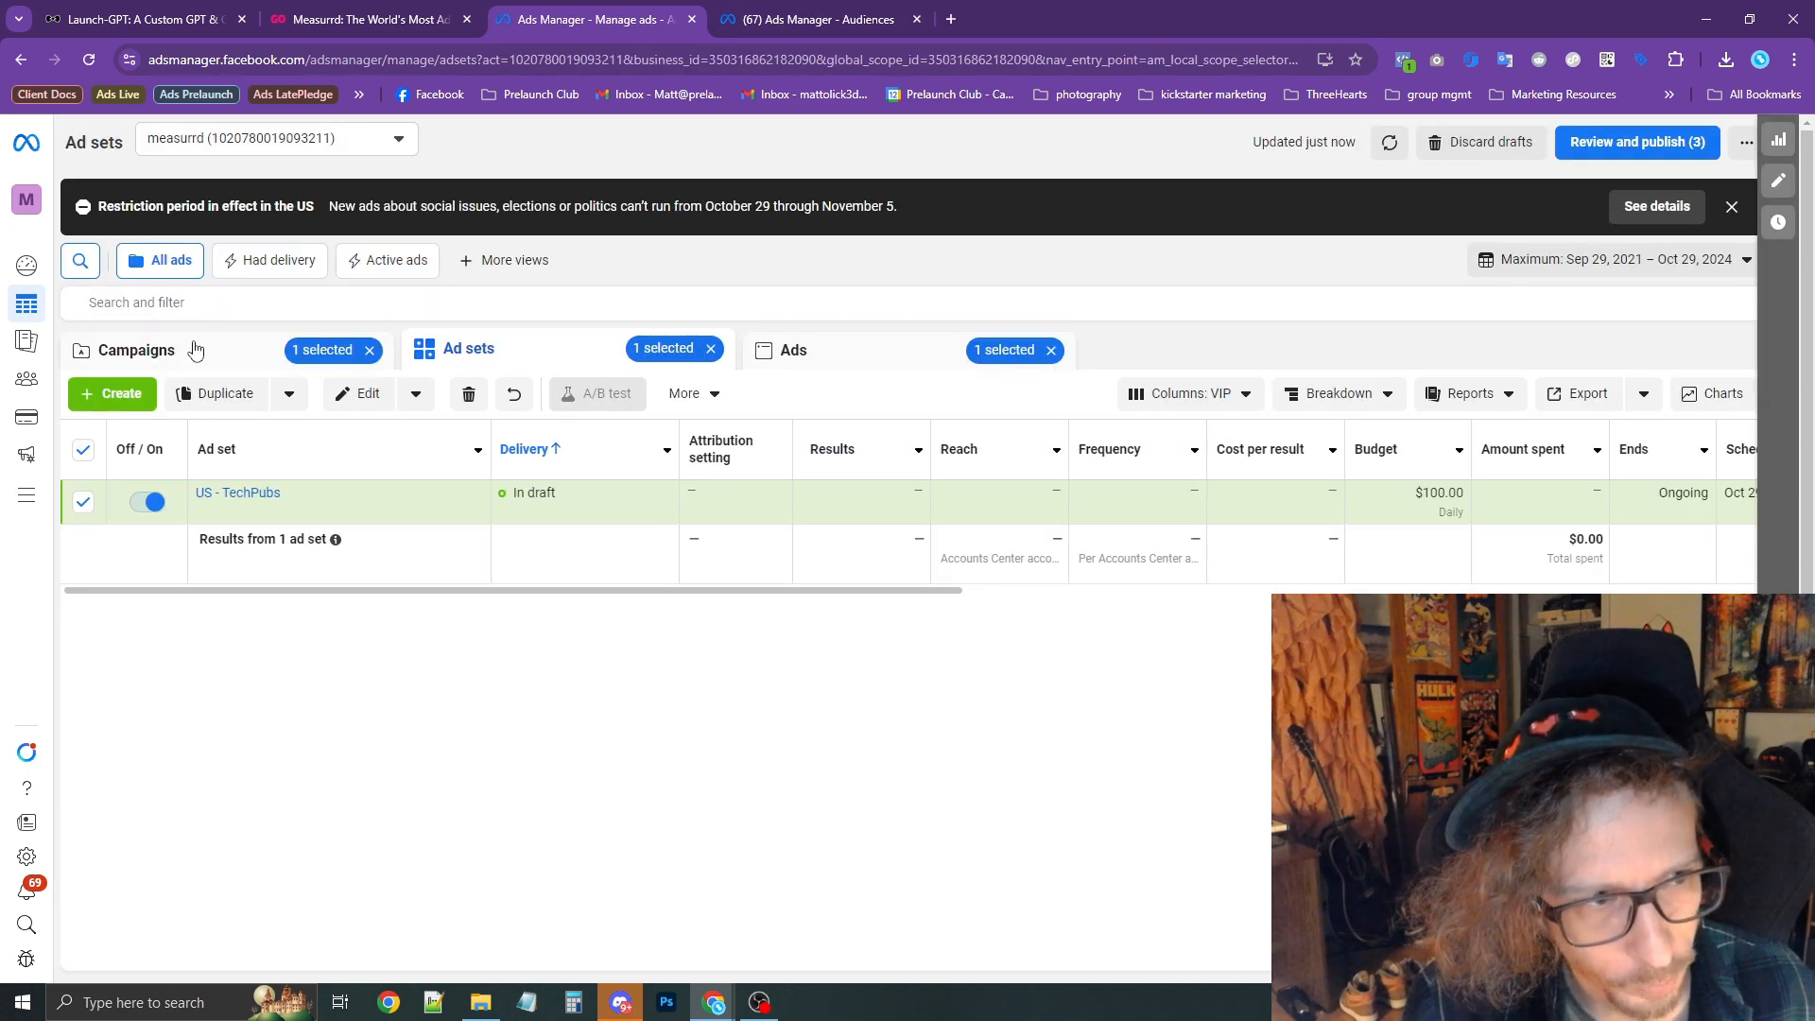
click(83, 502)
click(83, 546)
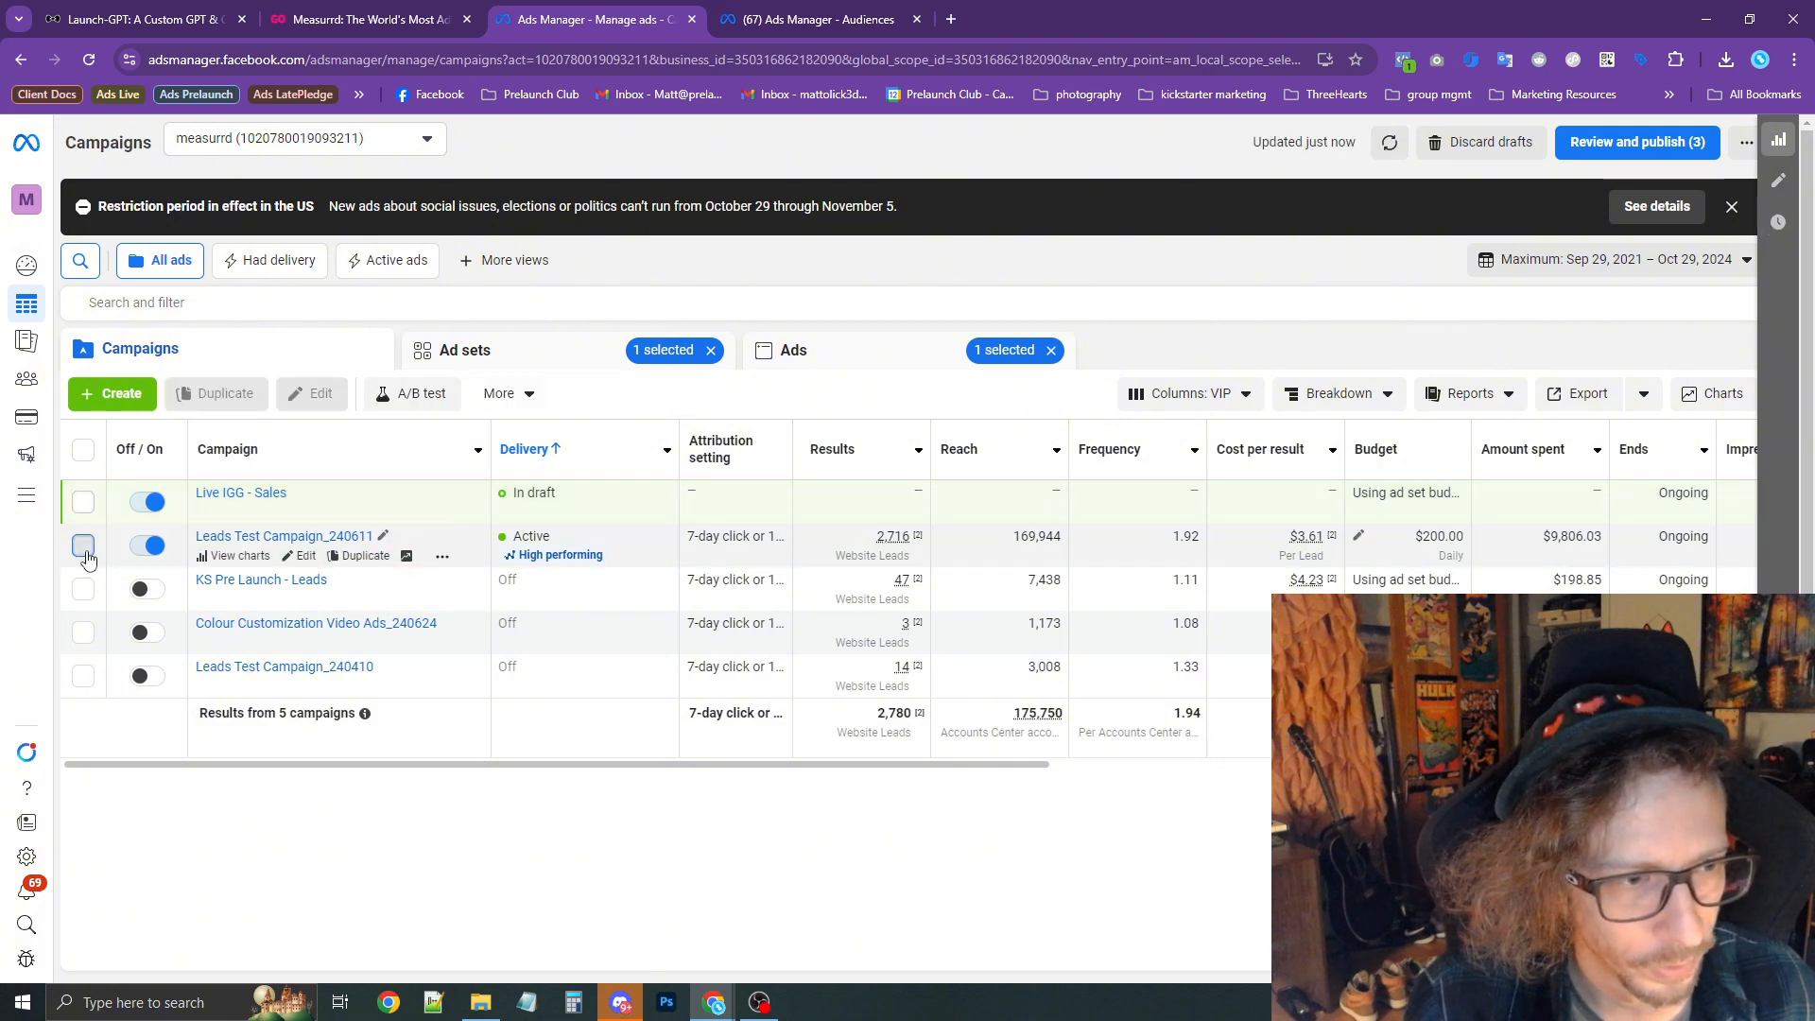
click(501, 351)
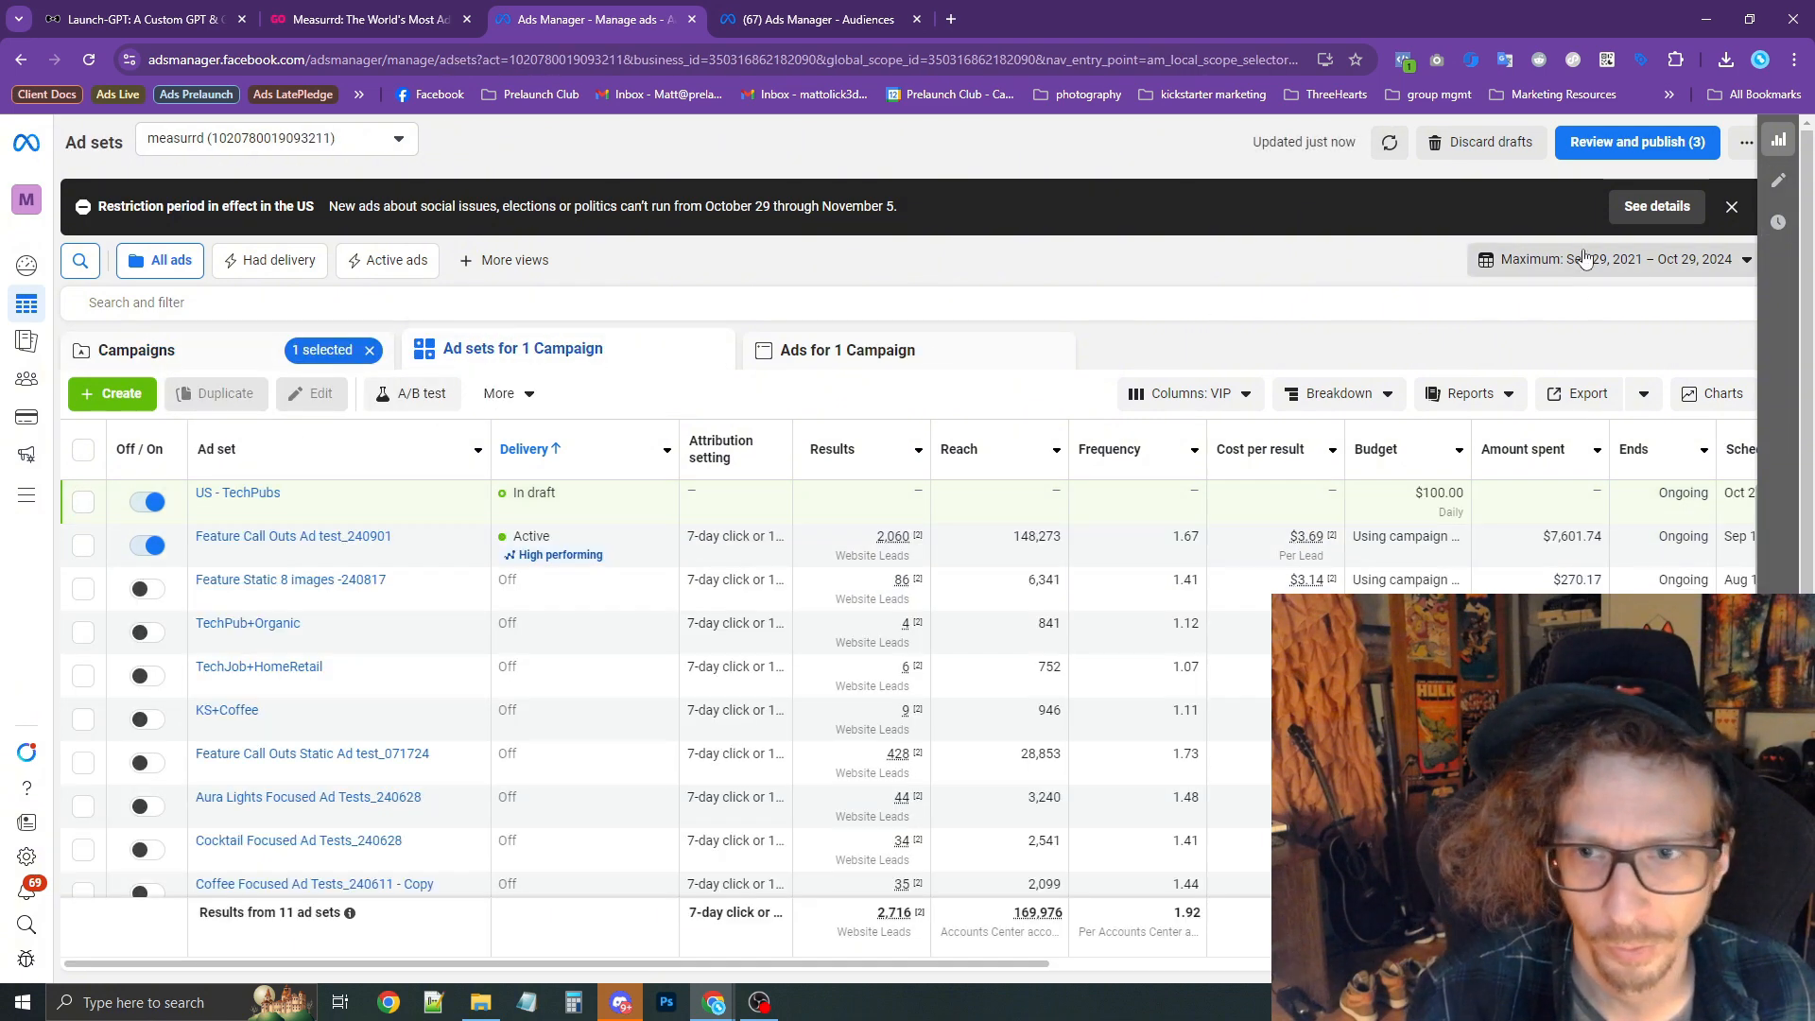
Limit the report to Oct 24, 2024 and examine the amount spent by the Feature Call Outs Ad test_240901 ad set.
click(1612, 259)
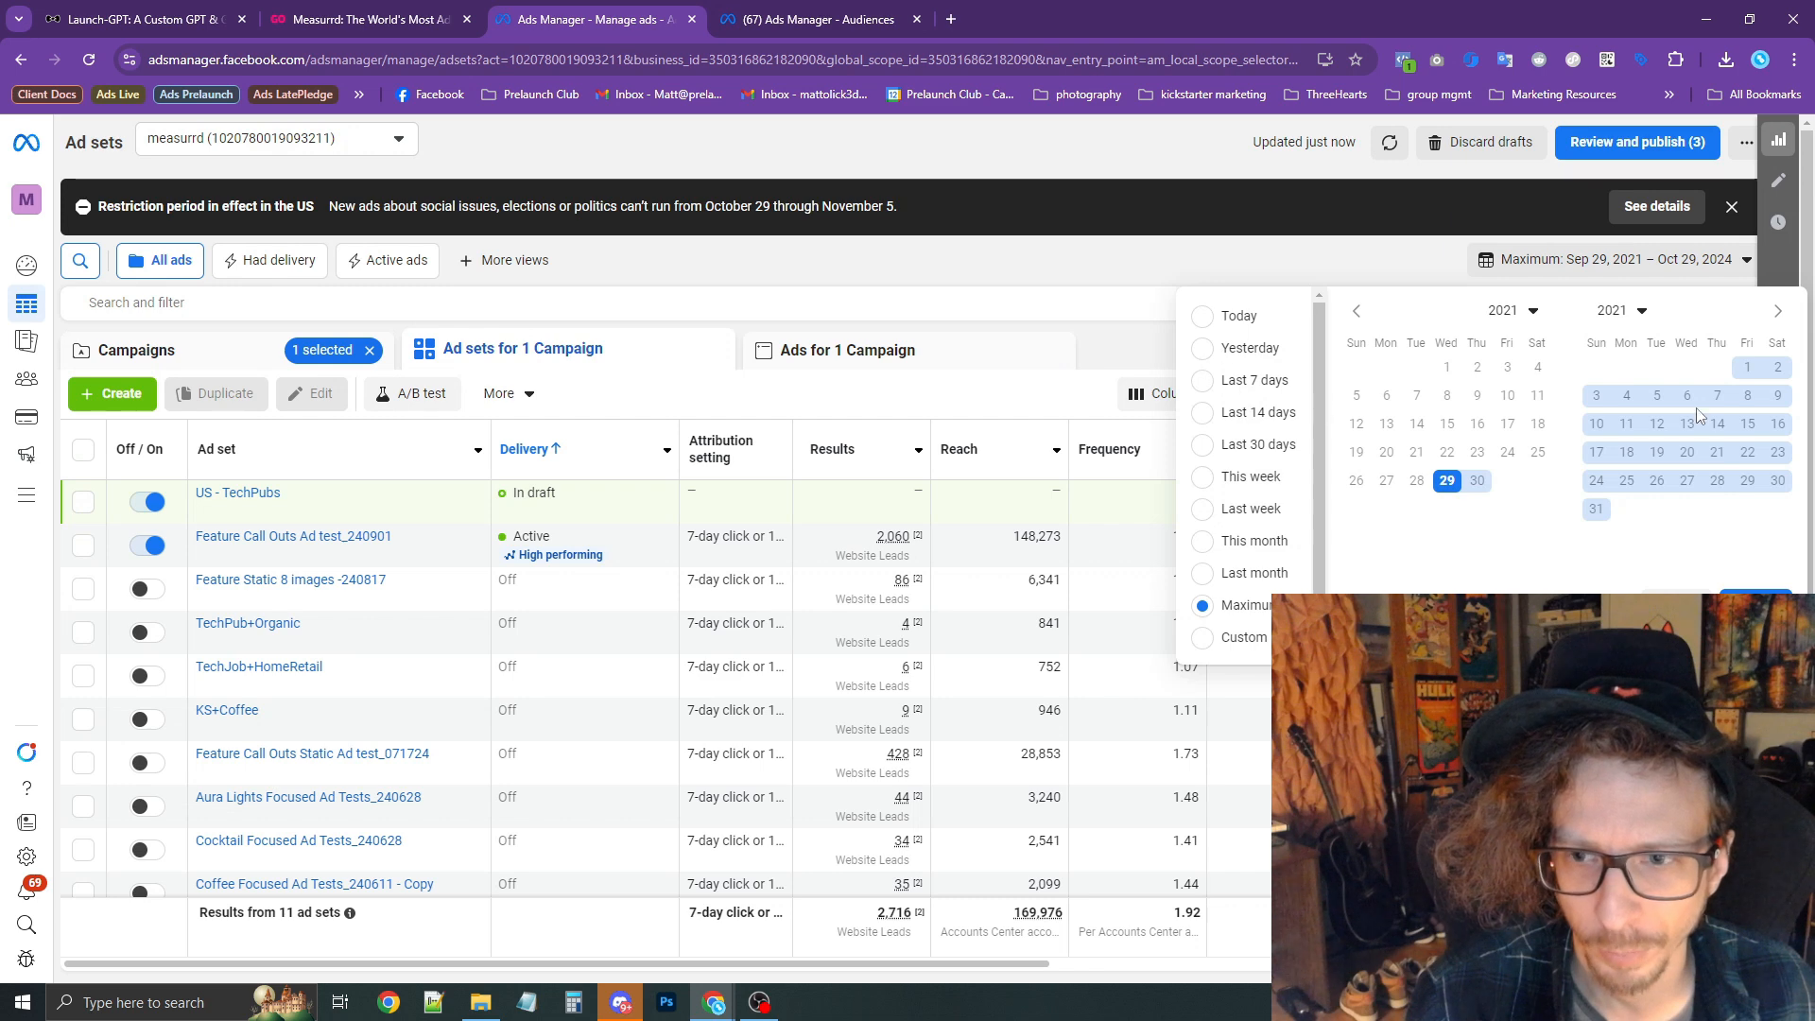
click(1244, 355)
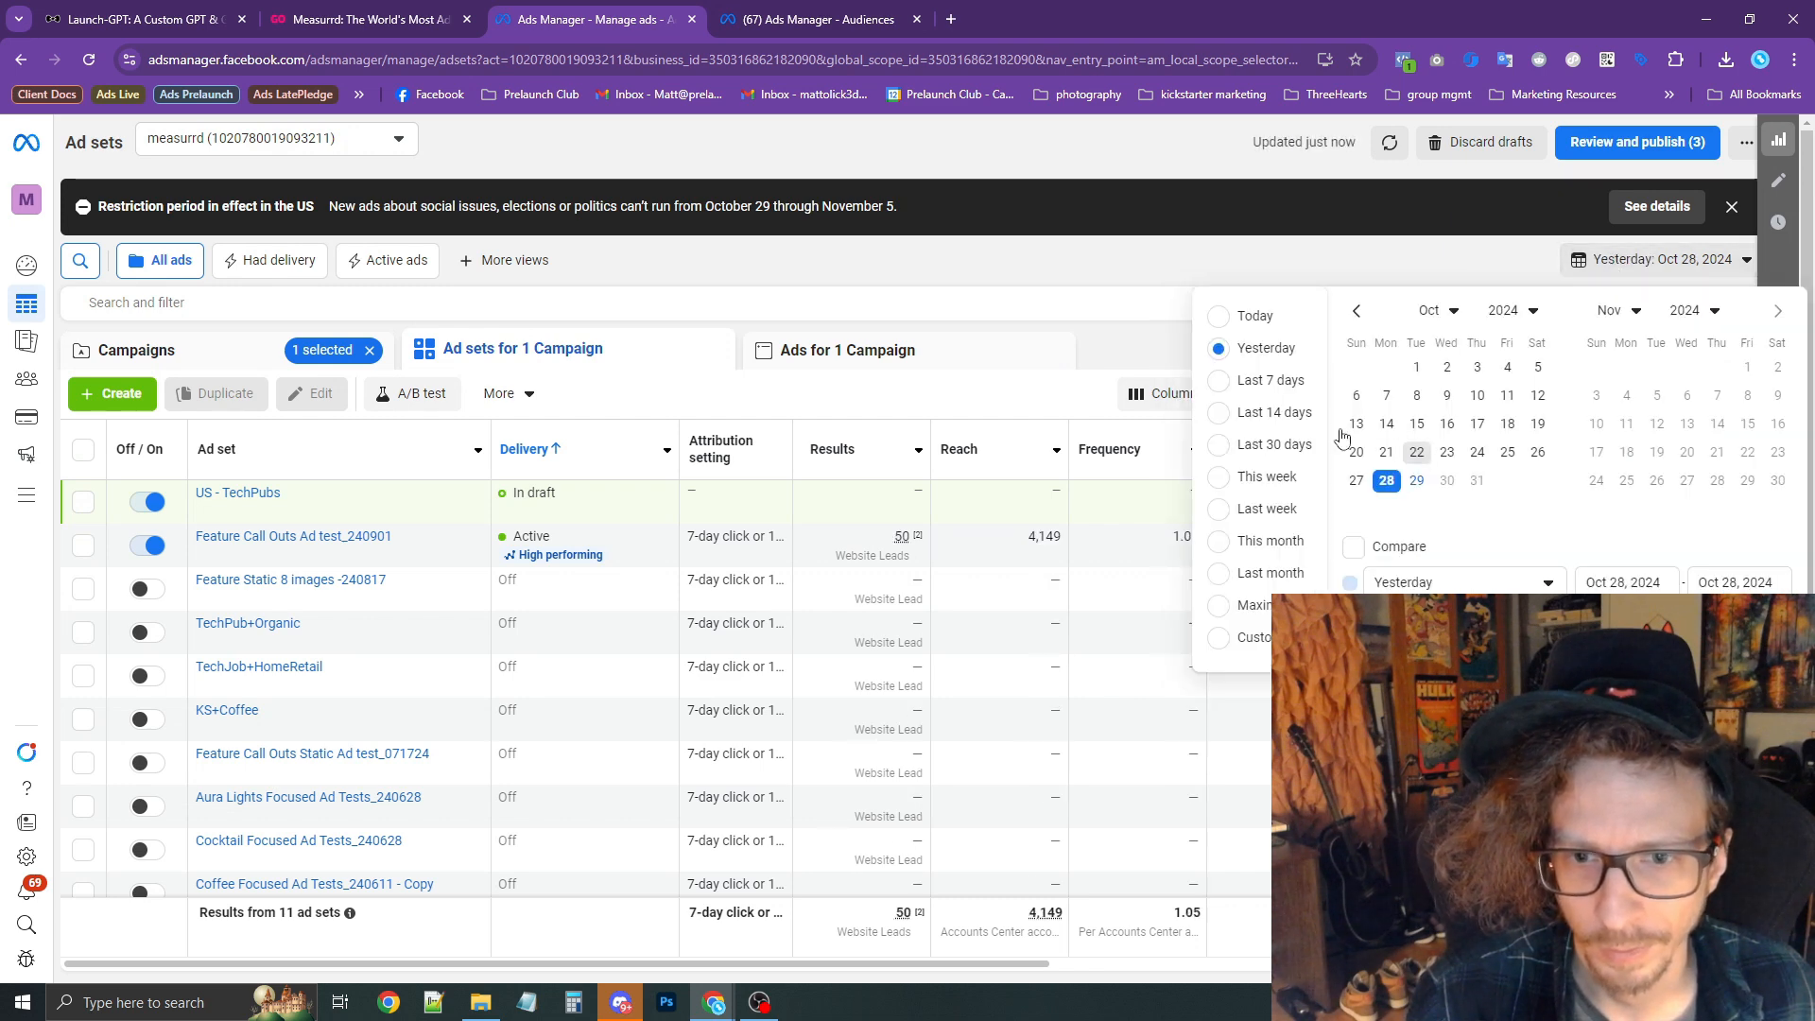
click(1477, 452)
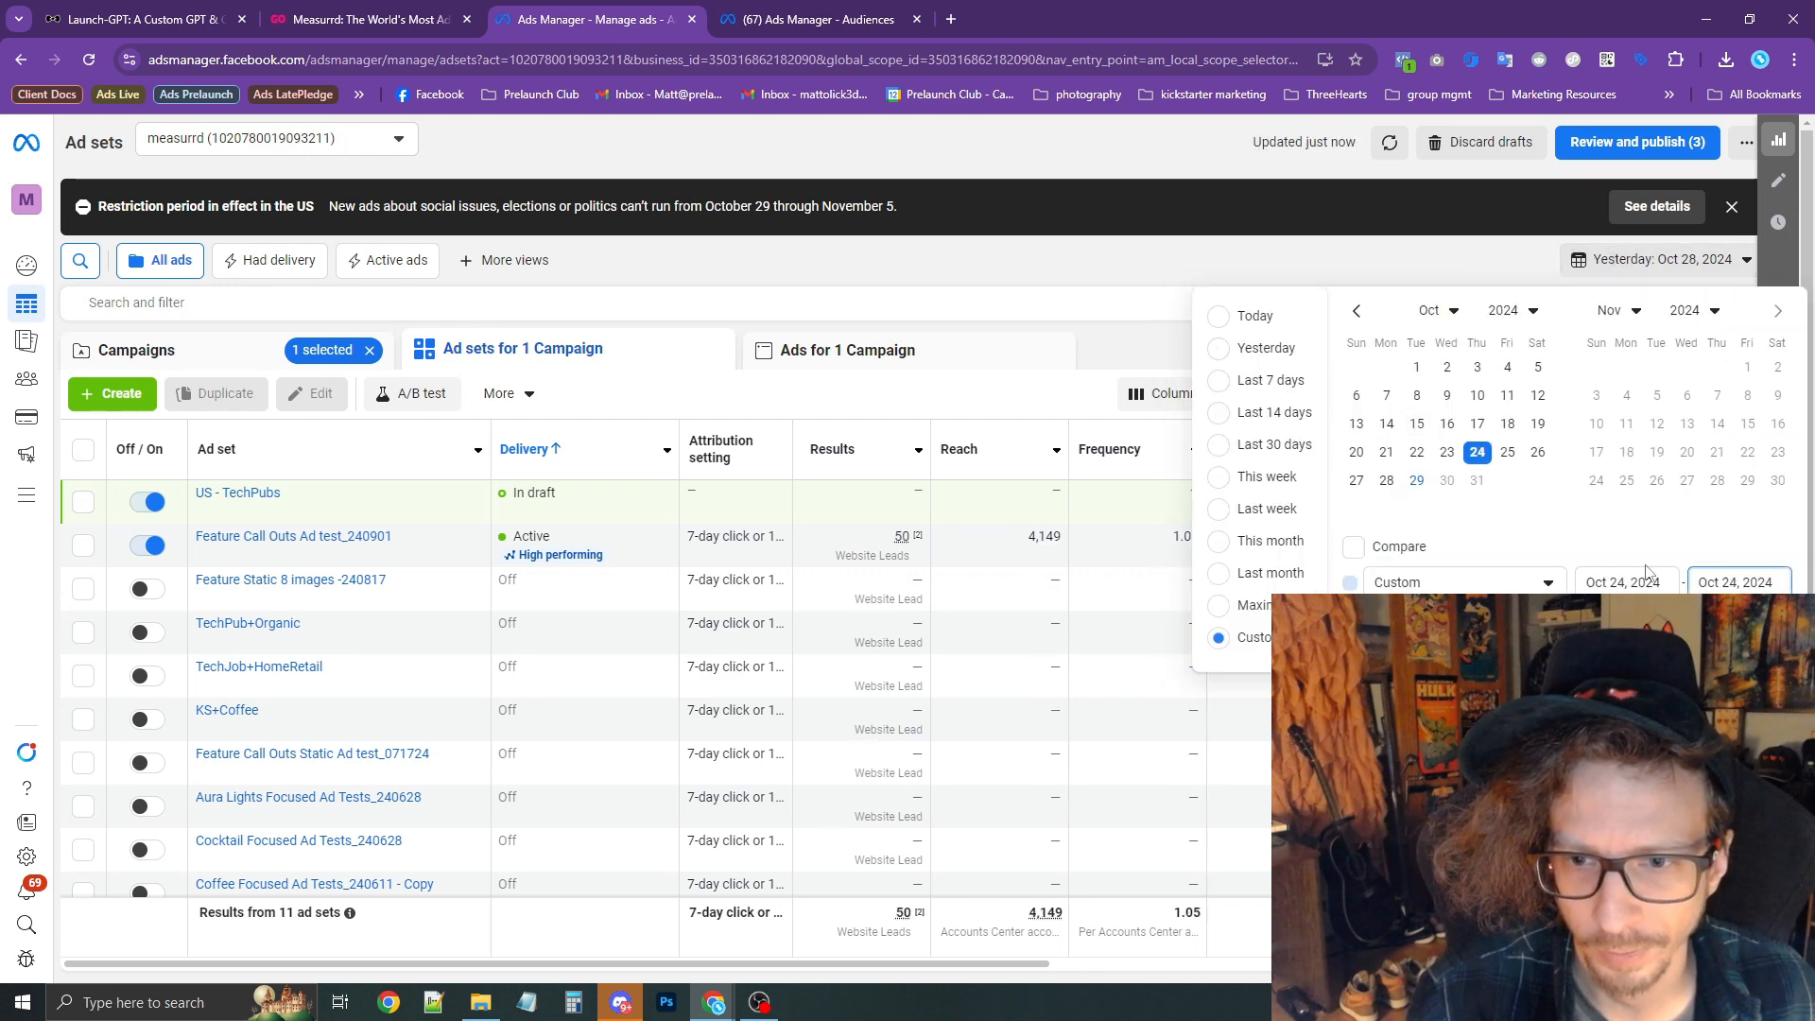
click(1760, 651)
click(1578, 546)
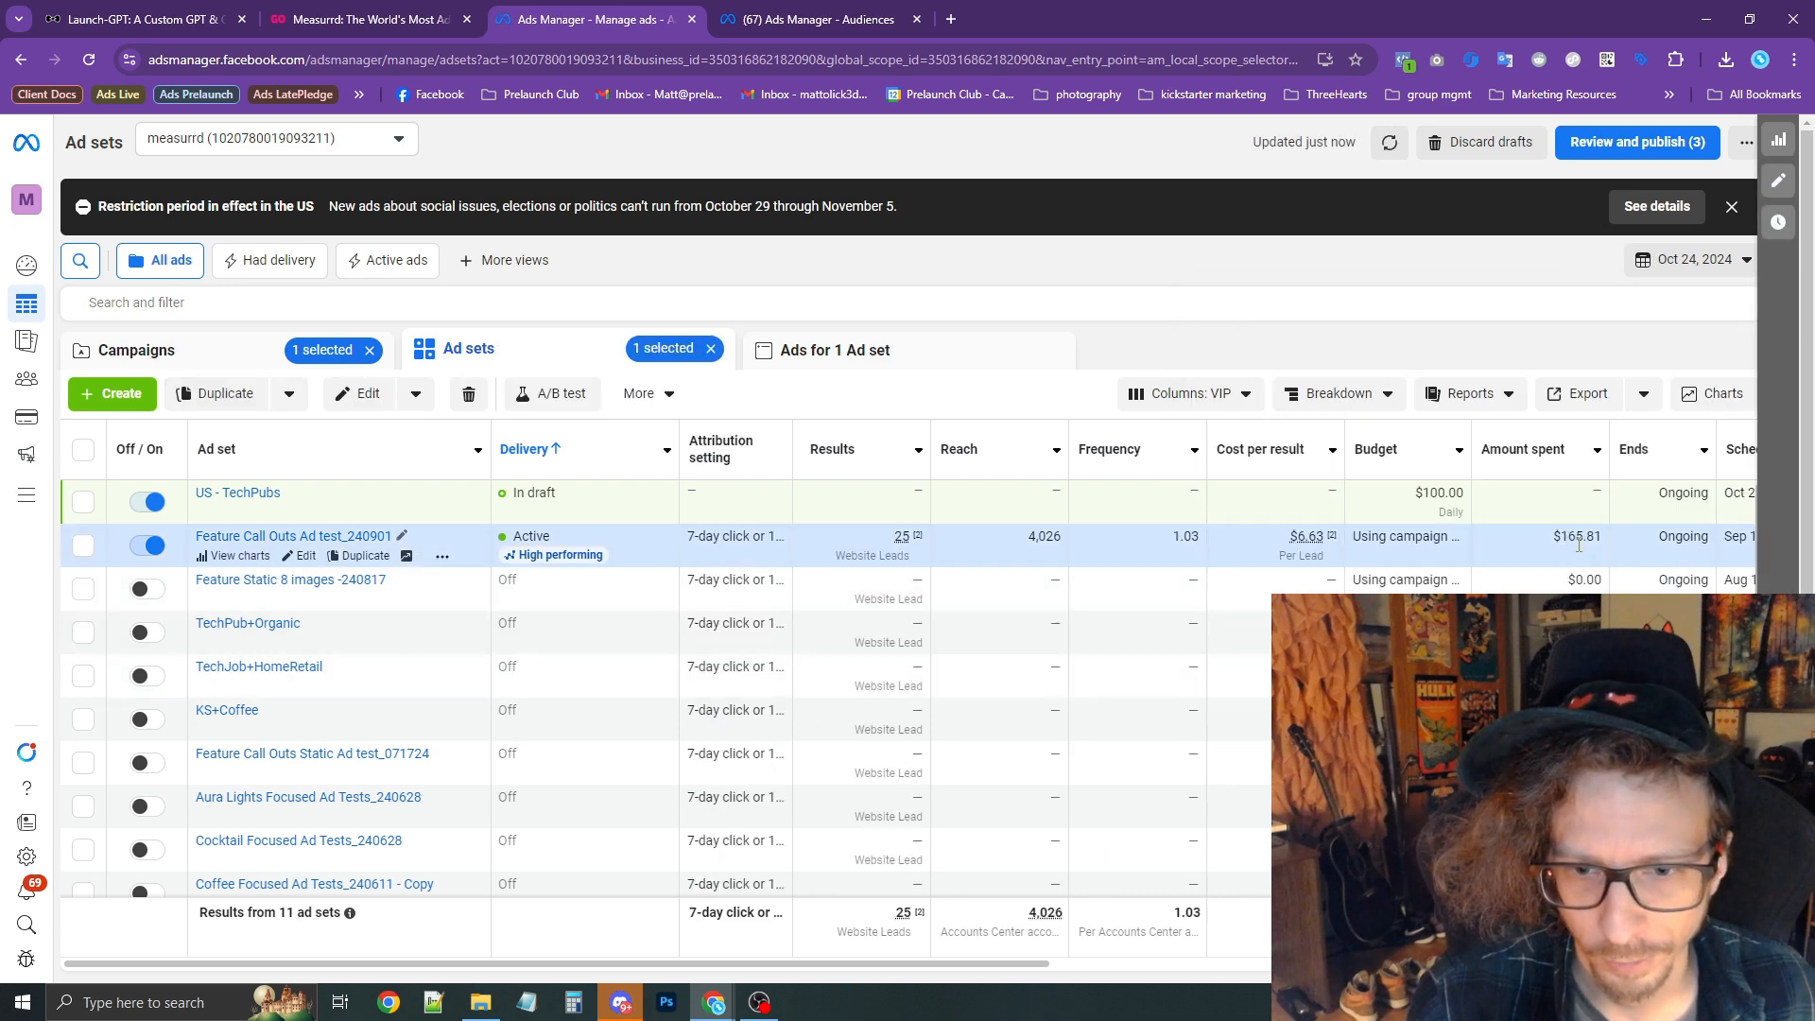
Select only the Live IGG - Sales campaign and open its US - TechPubs ad set for editing.
click(231, 359)
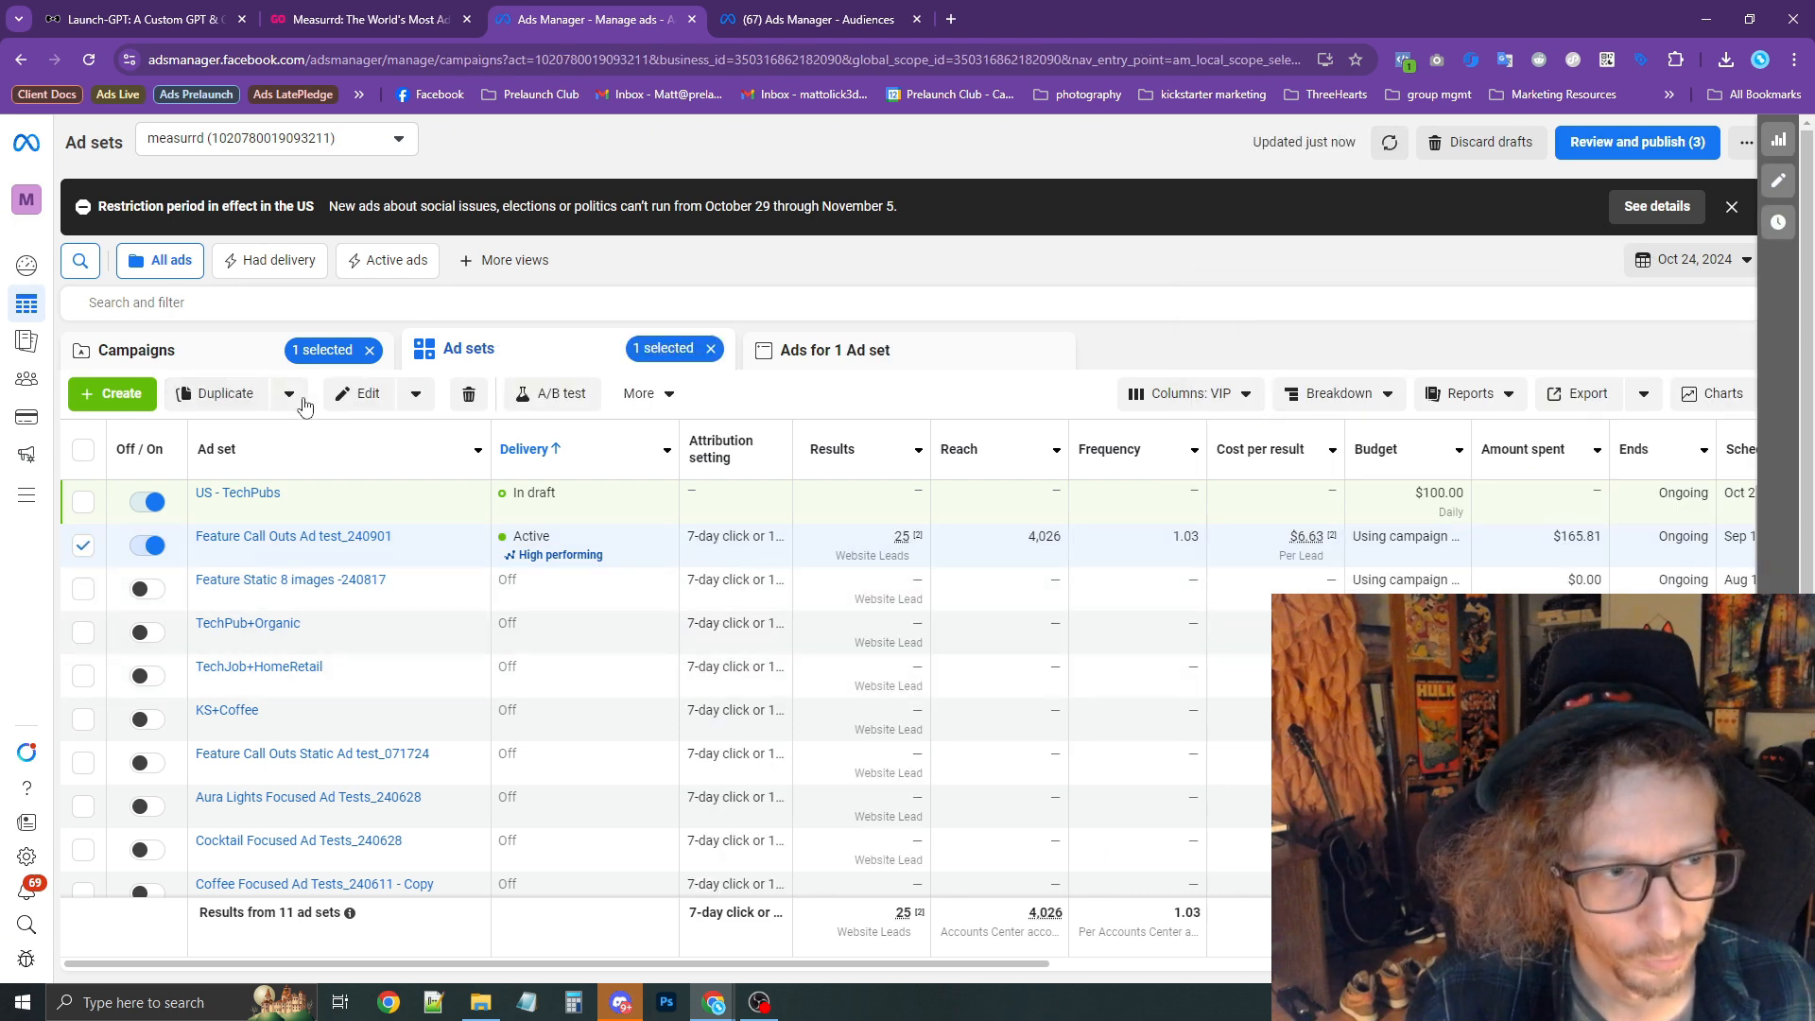
click(90, 545)
click(90, 504)
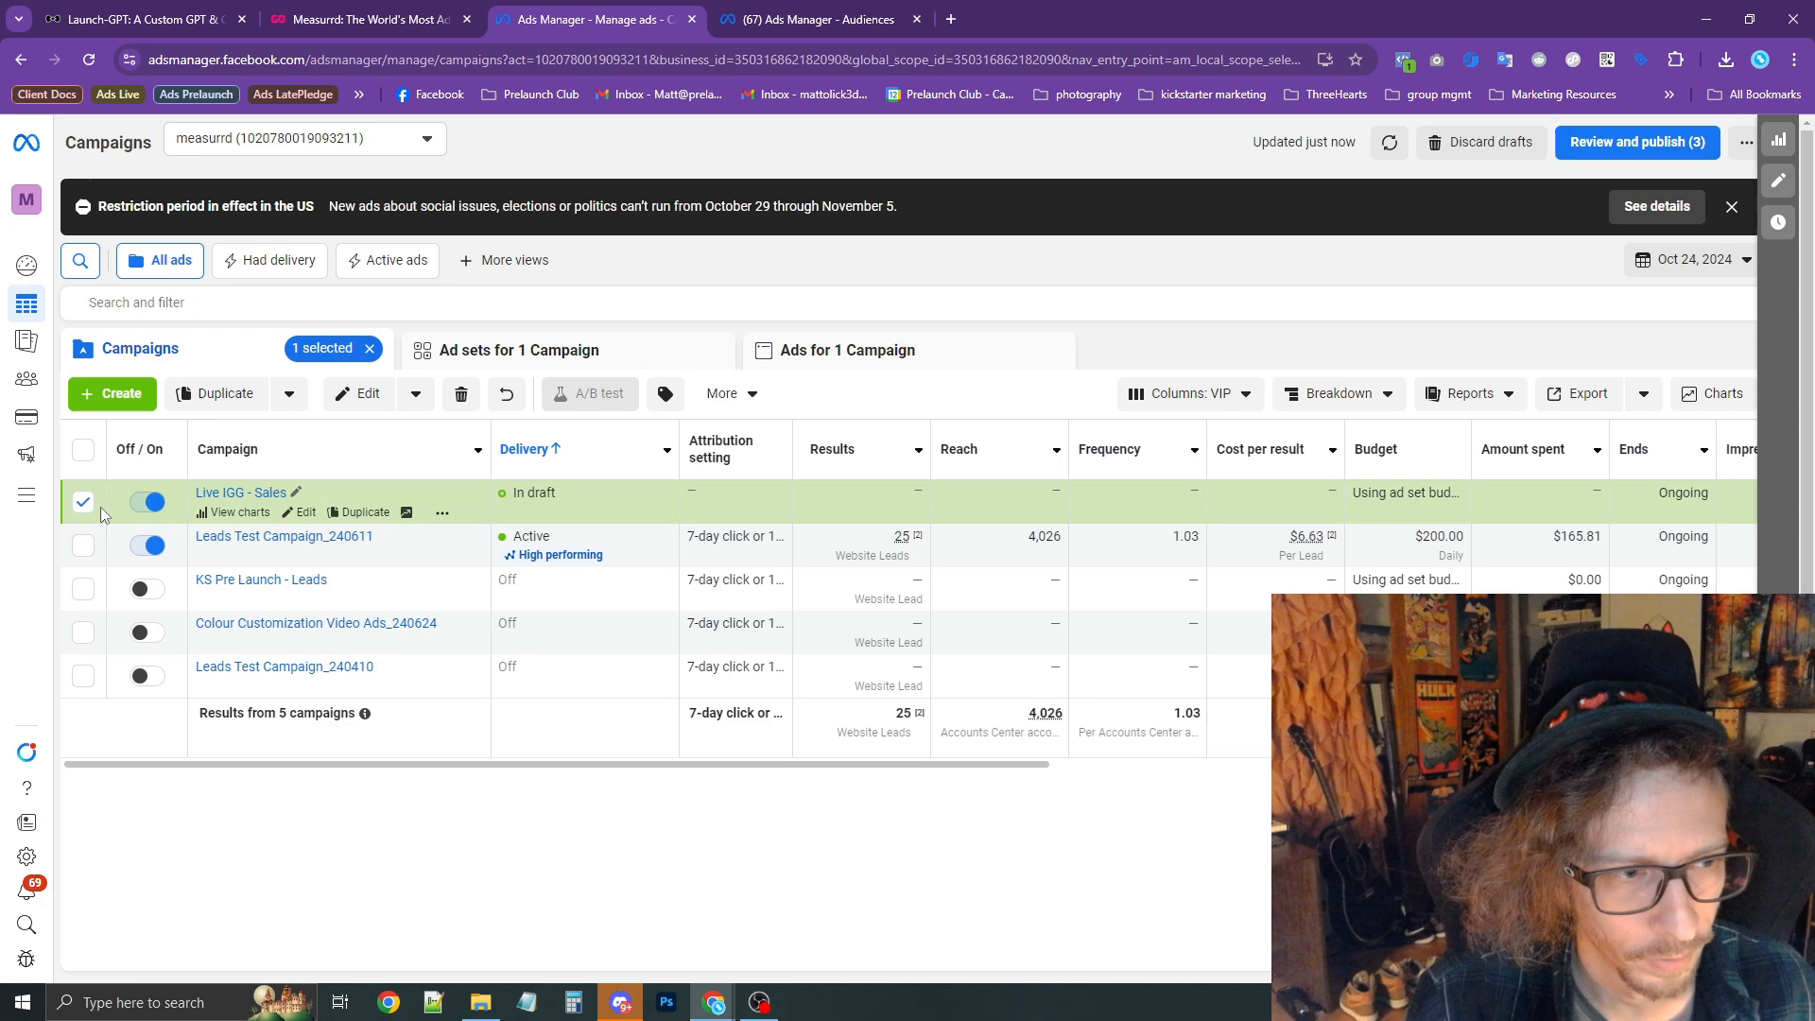
click(519, 350)
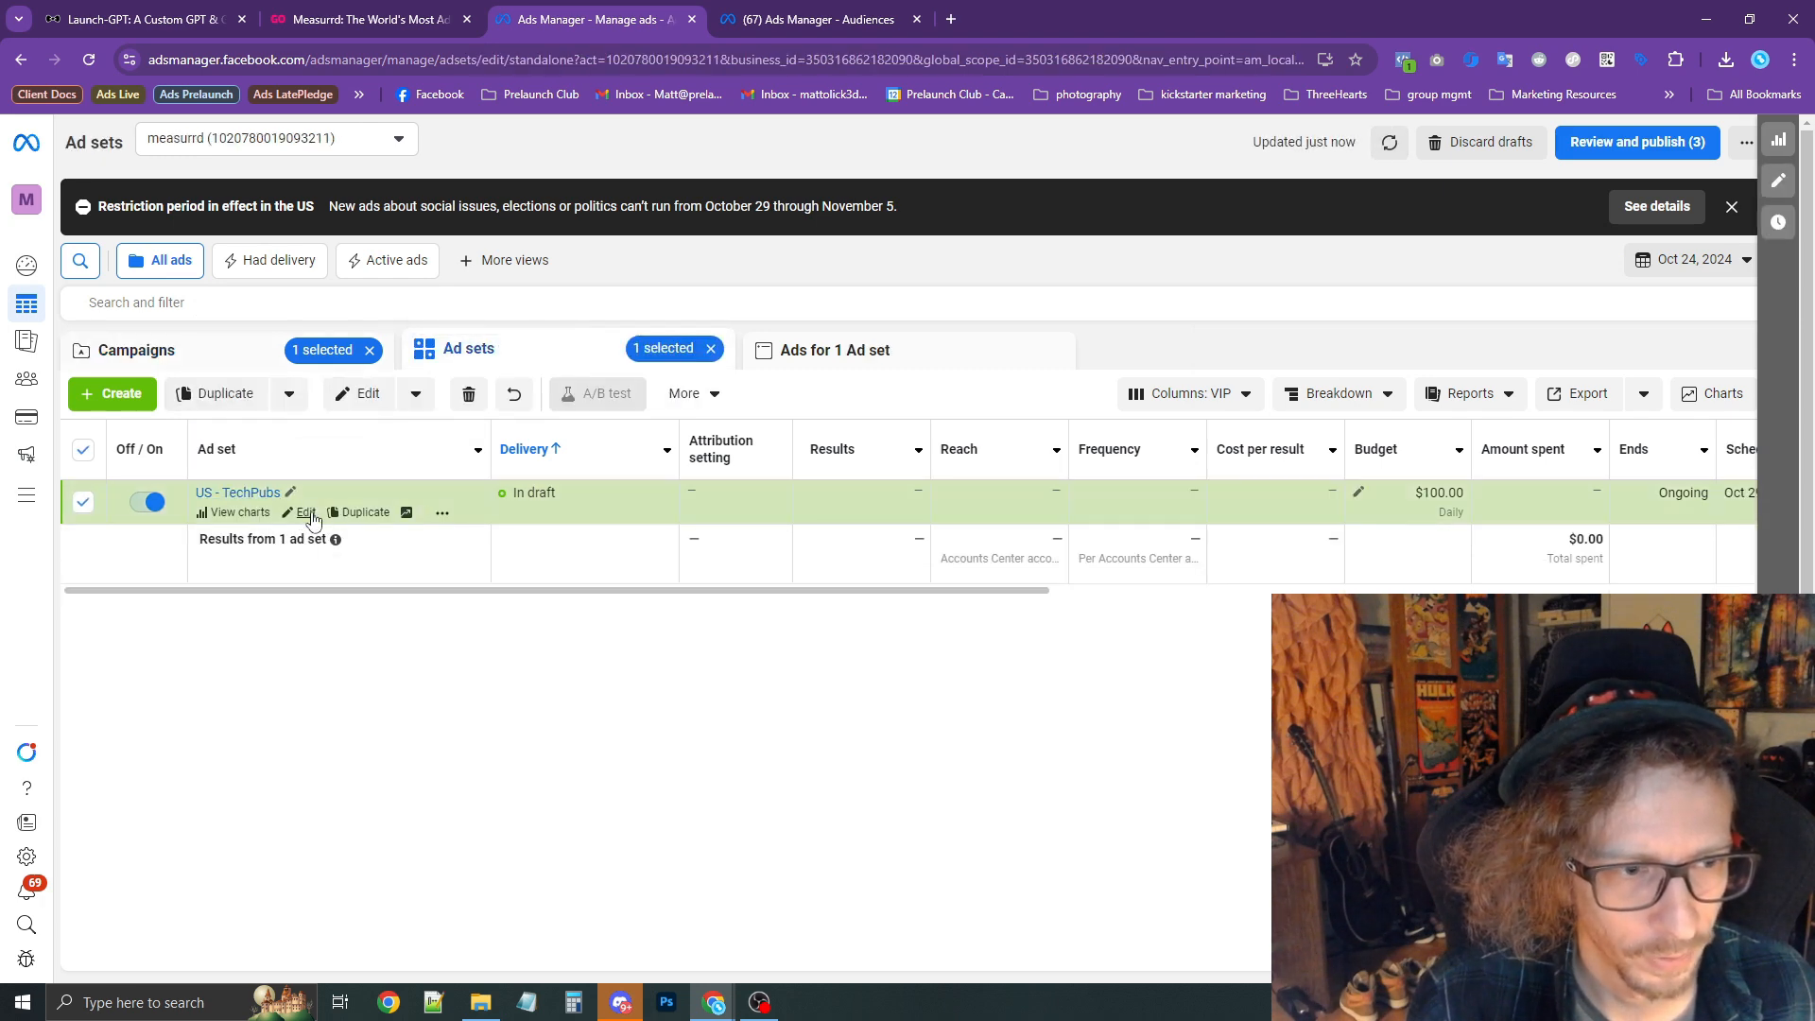
click(312, 511)
Set the US - TechPubs ad set's daily budget to $160.
scroll(992, 518, down, 12)
scroll(1005, 533, down, 10)
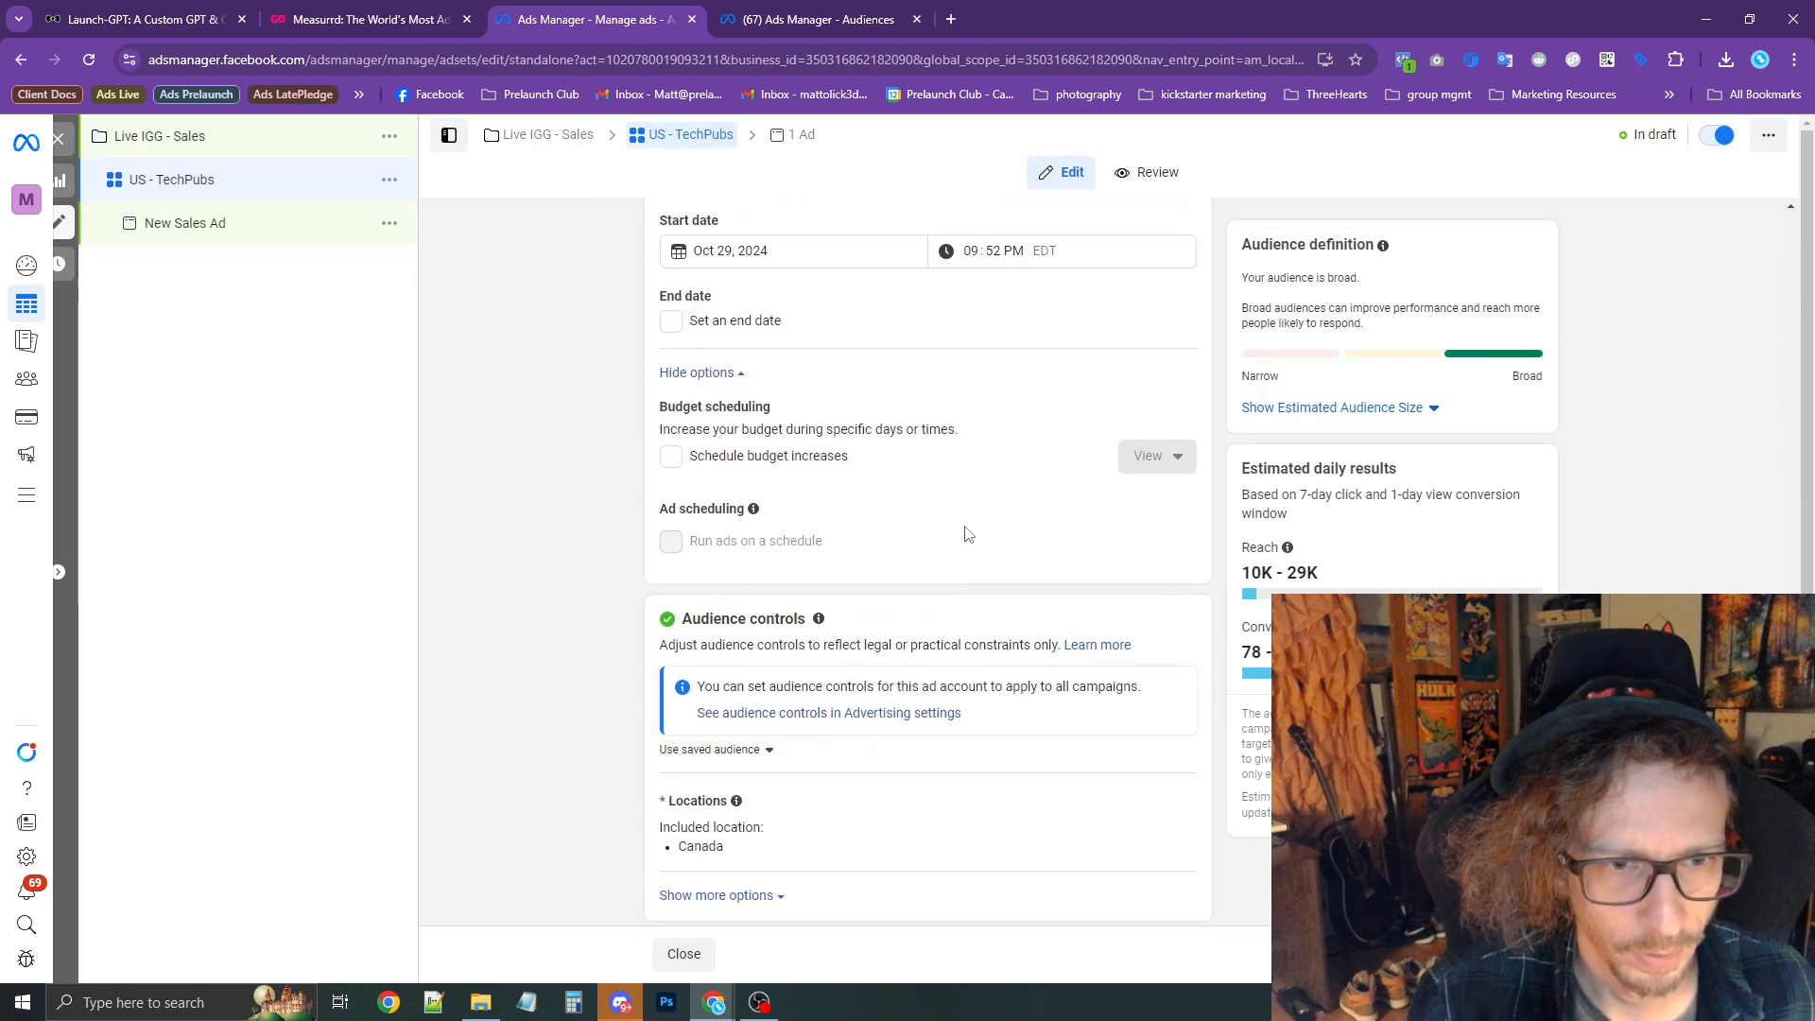
scroll(830, 511, up, 6)
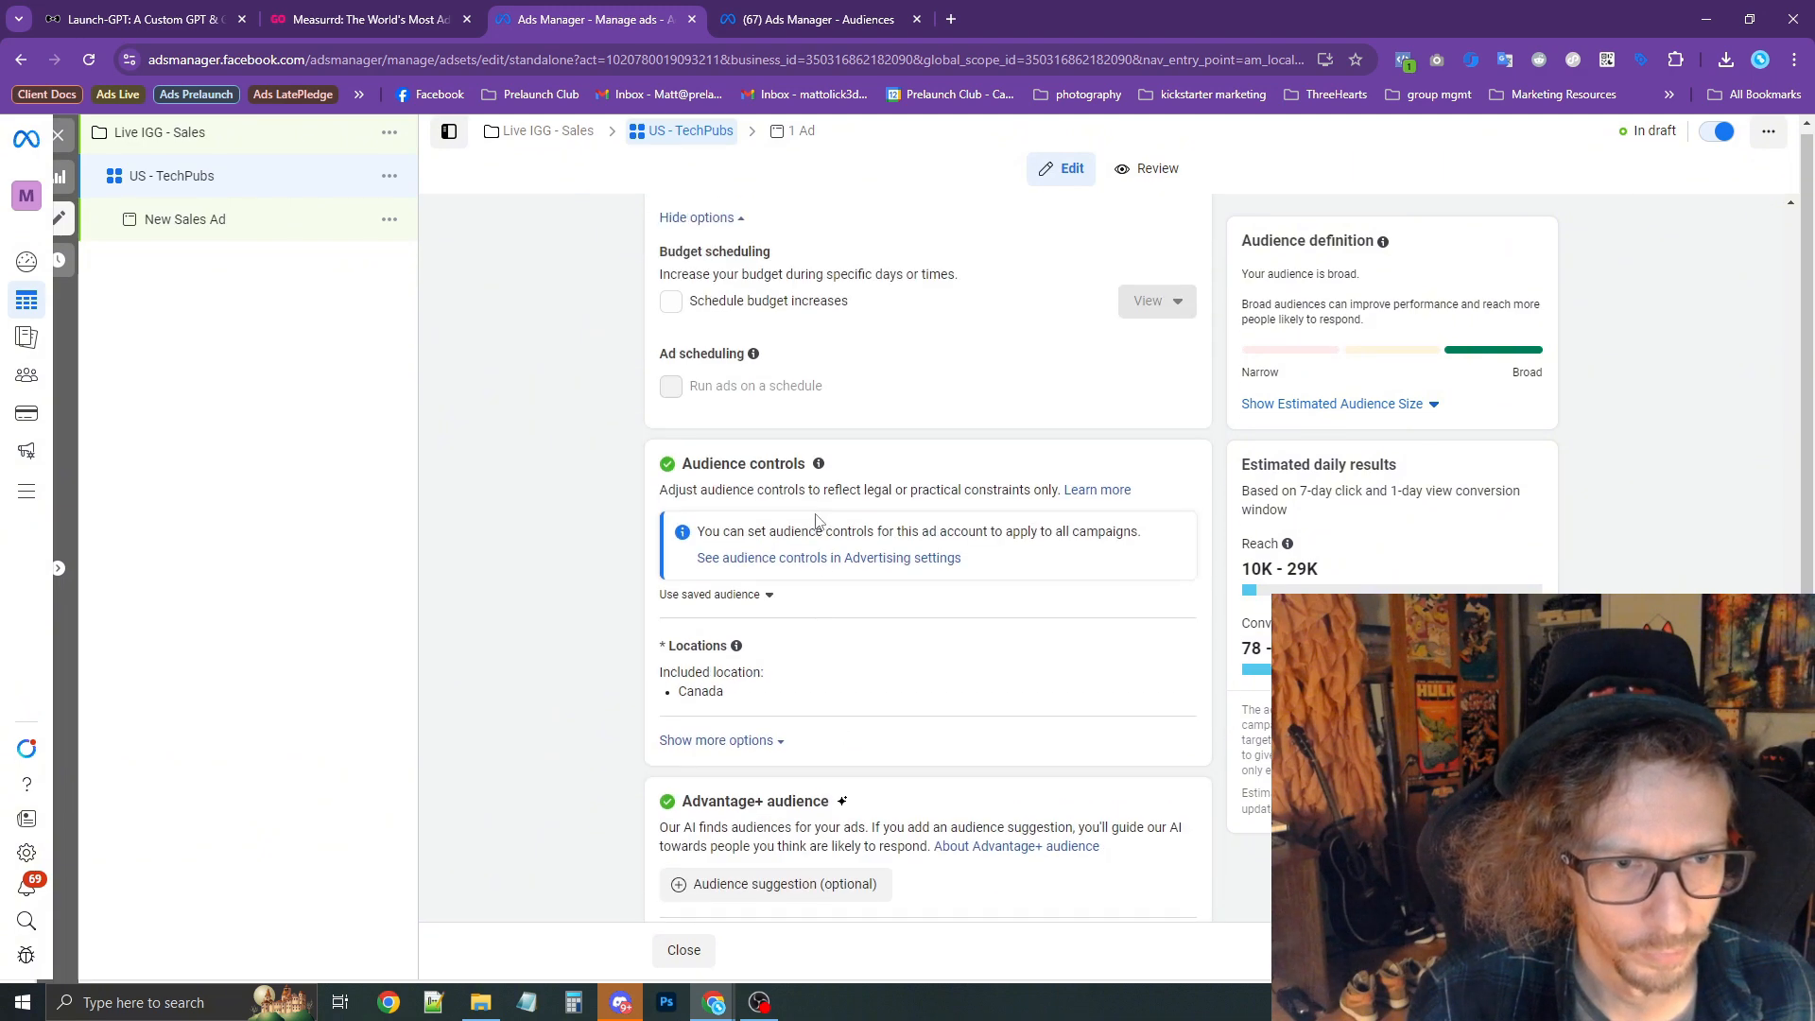
scroll(889, 491, up, 2)
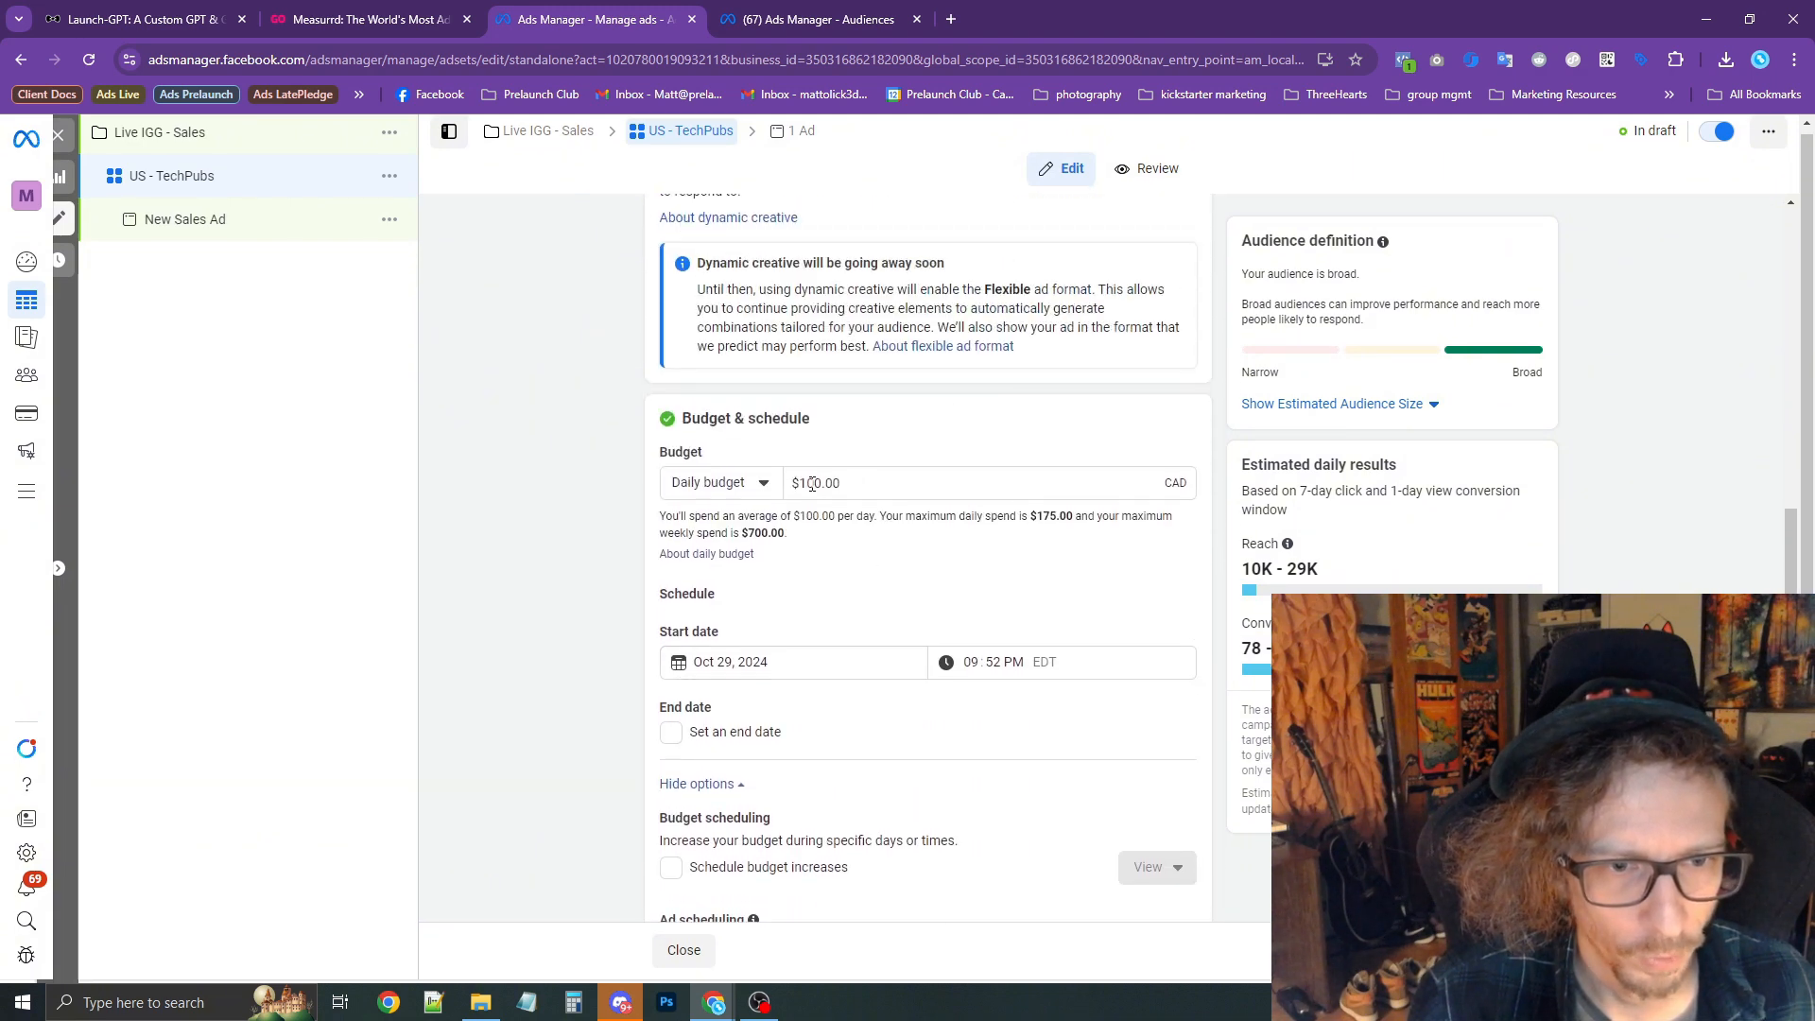
drag(811, 484, 819, 488)
text(6)
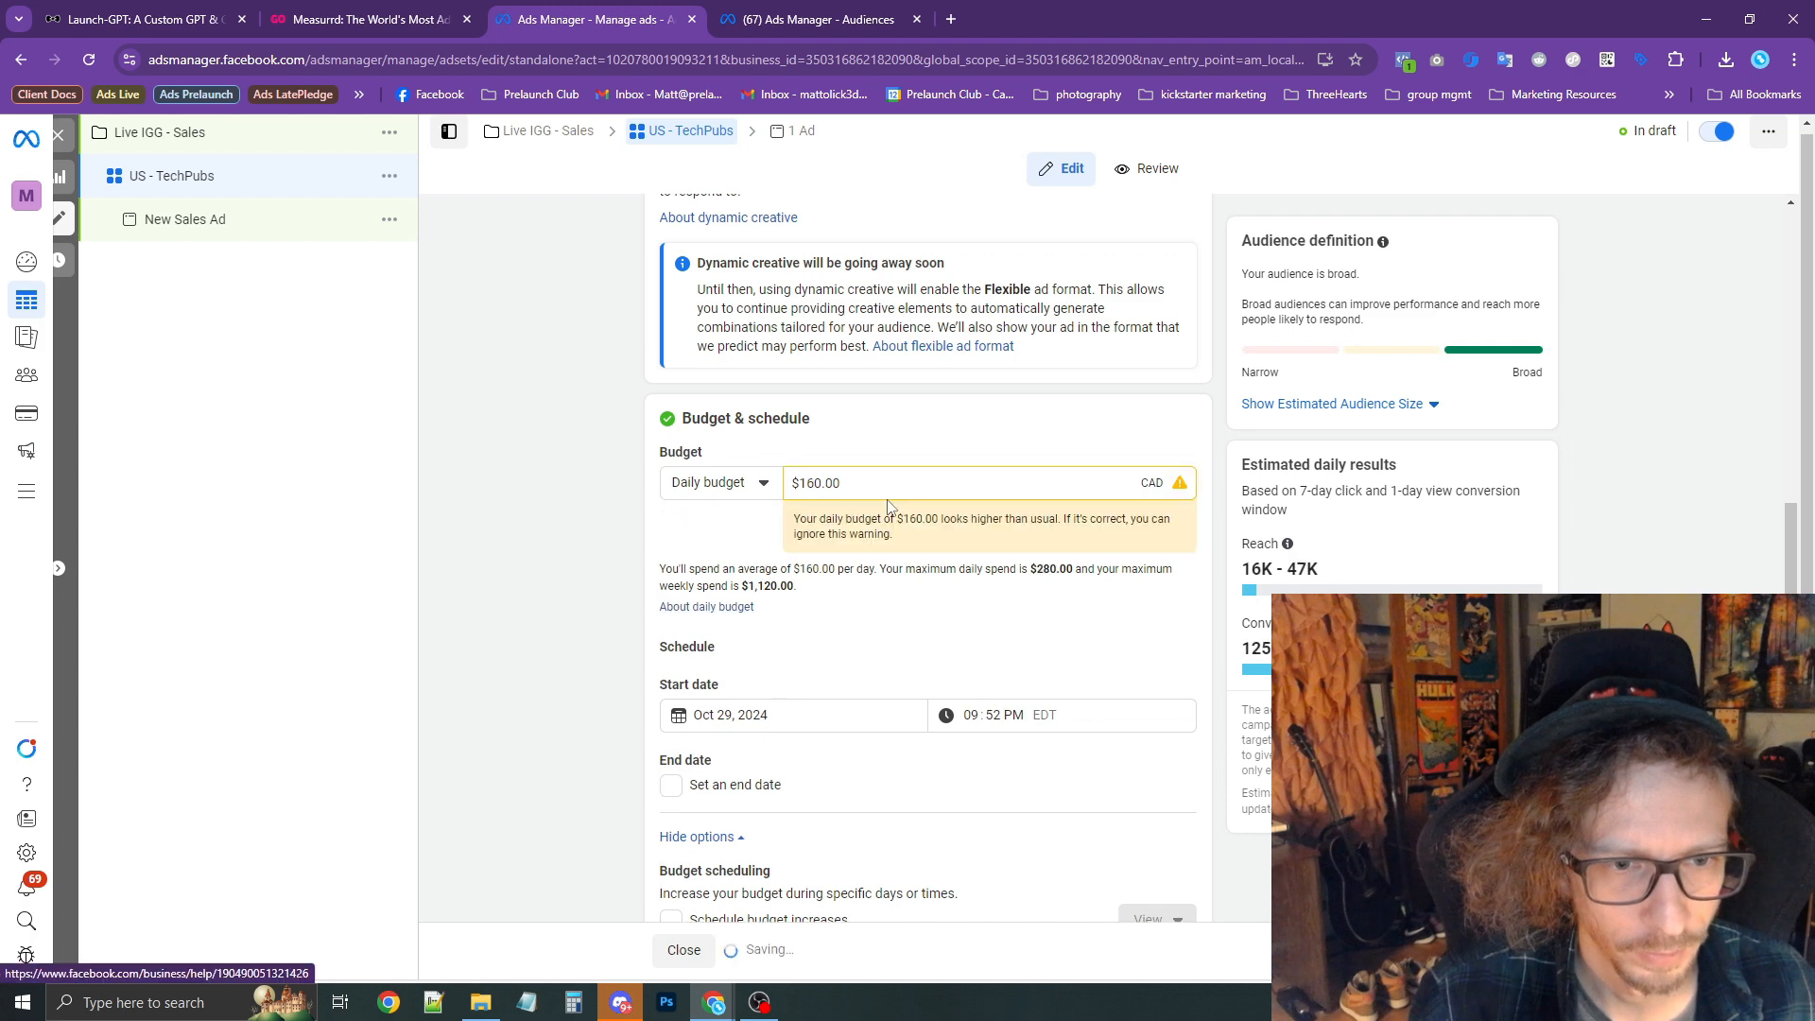
Switch the ad set from Advantage+ audience to the original audience options.
scroll(736, 330, down, 3)
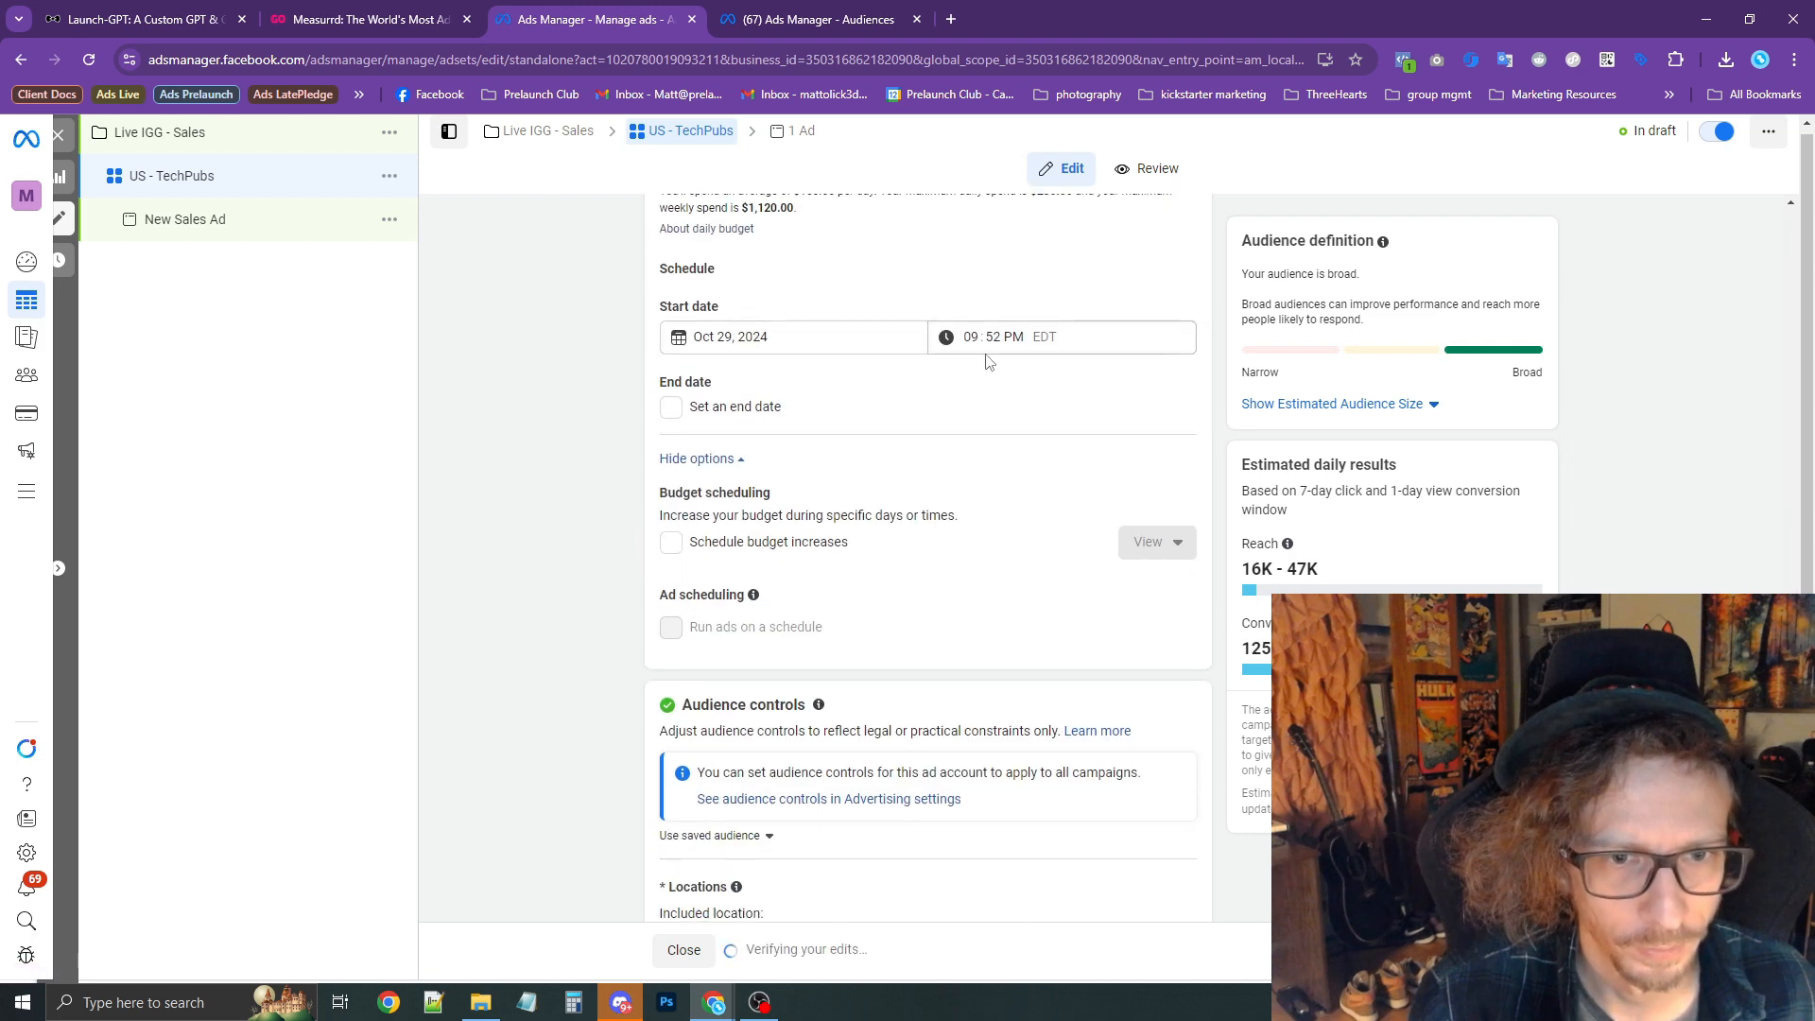
scroll(946, 378, down, 5)
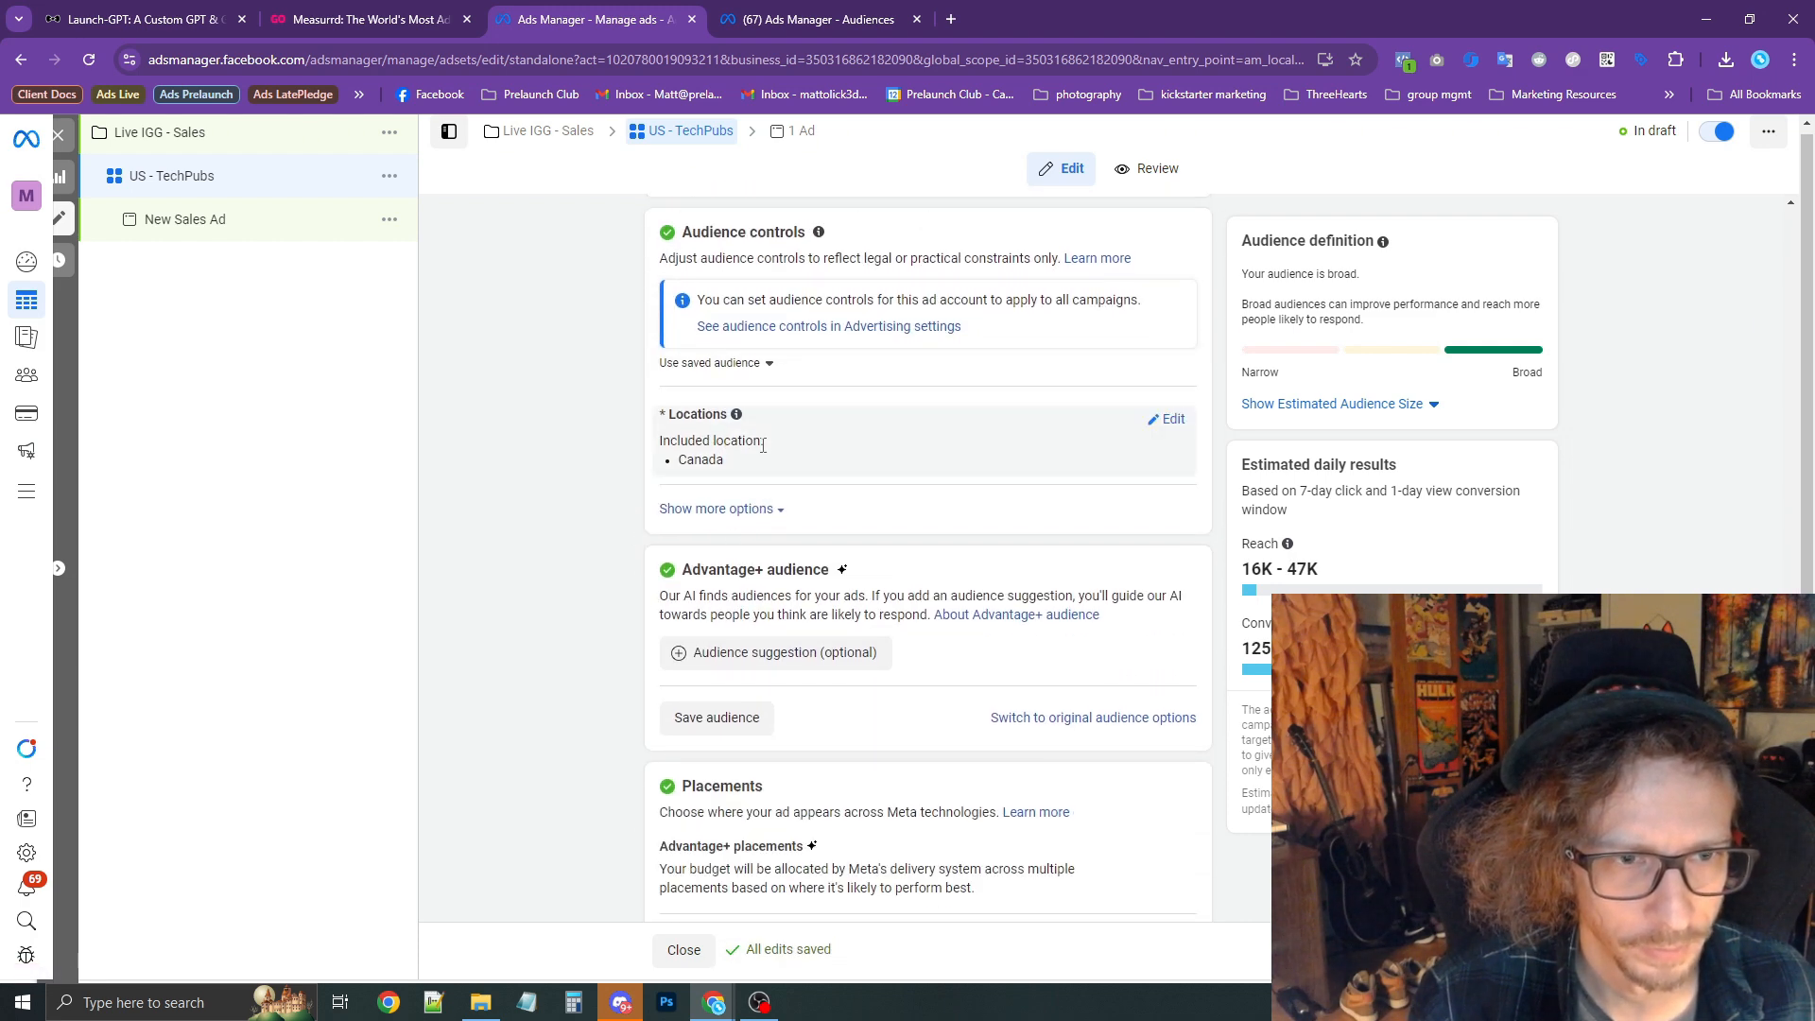
scroll(752, 576, down, 1)
click(1060, 667)
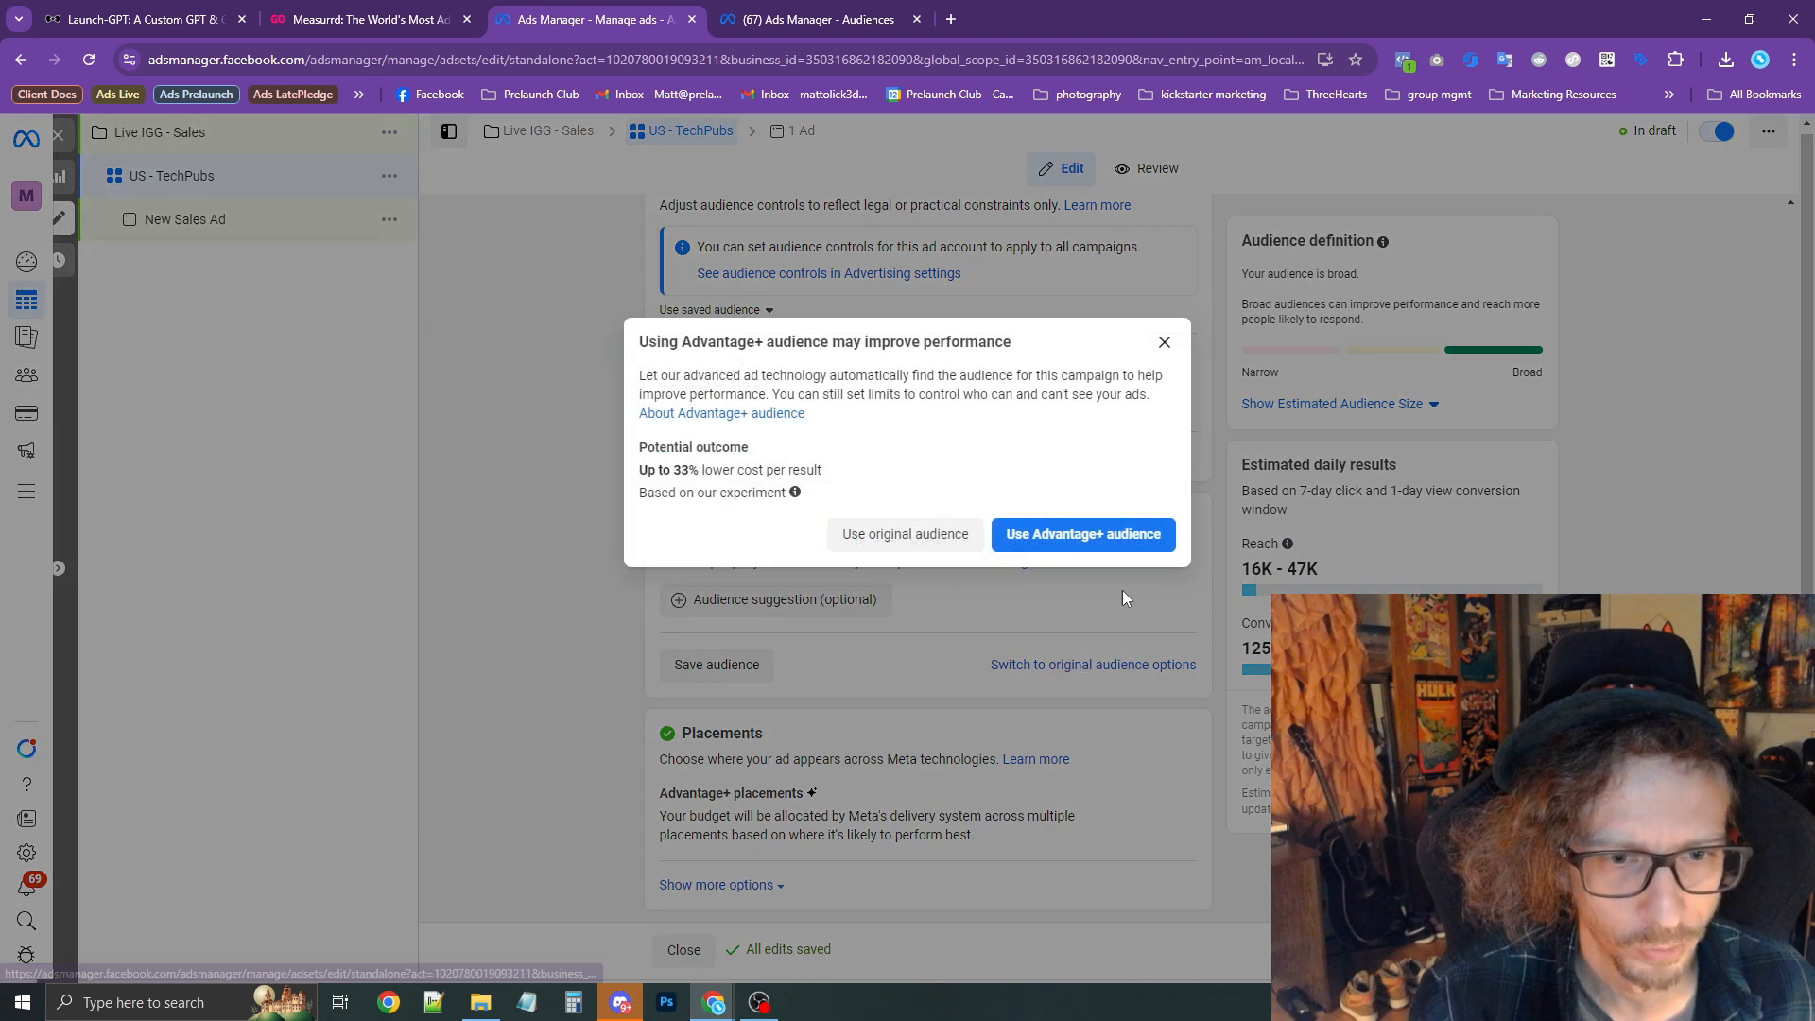
click(945, 541)
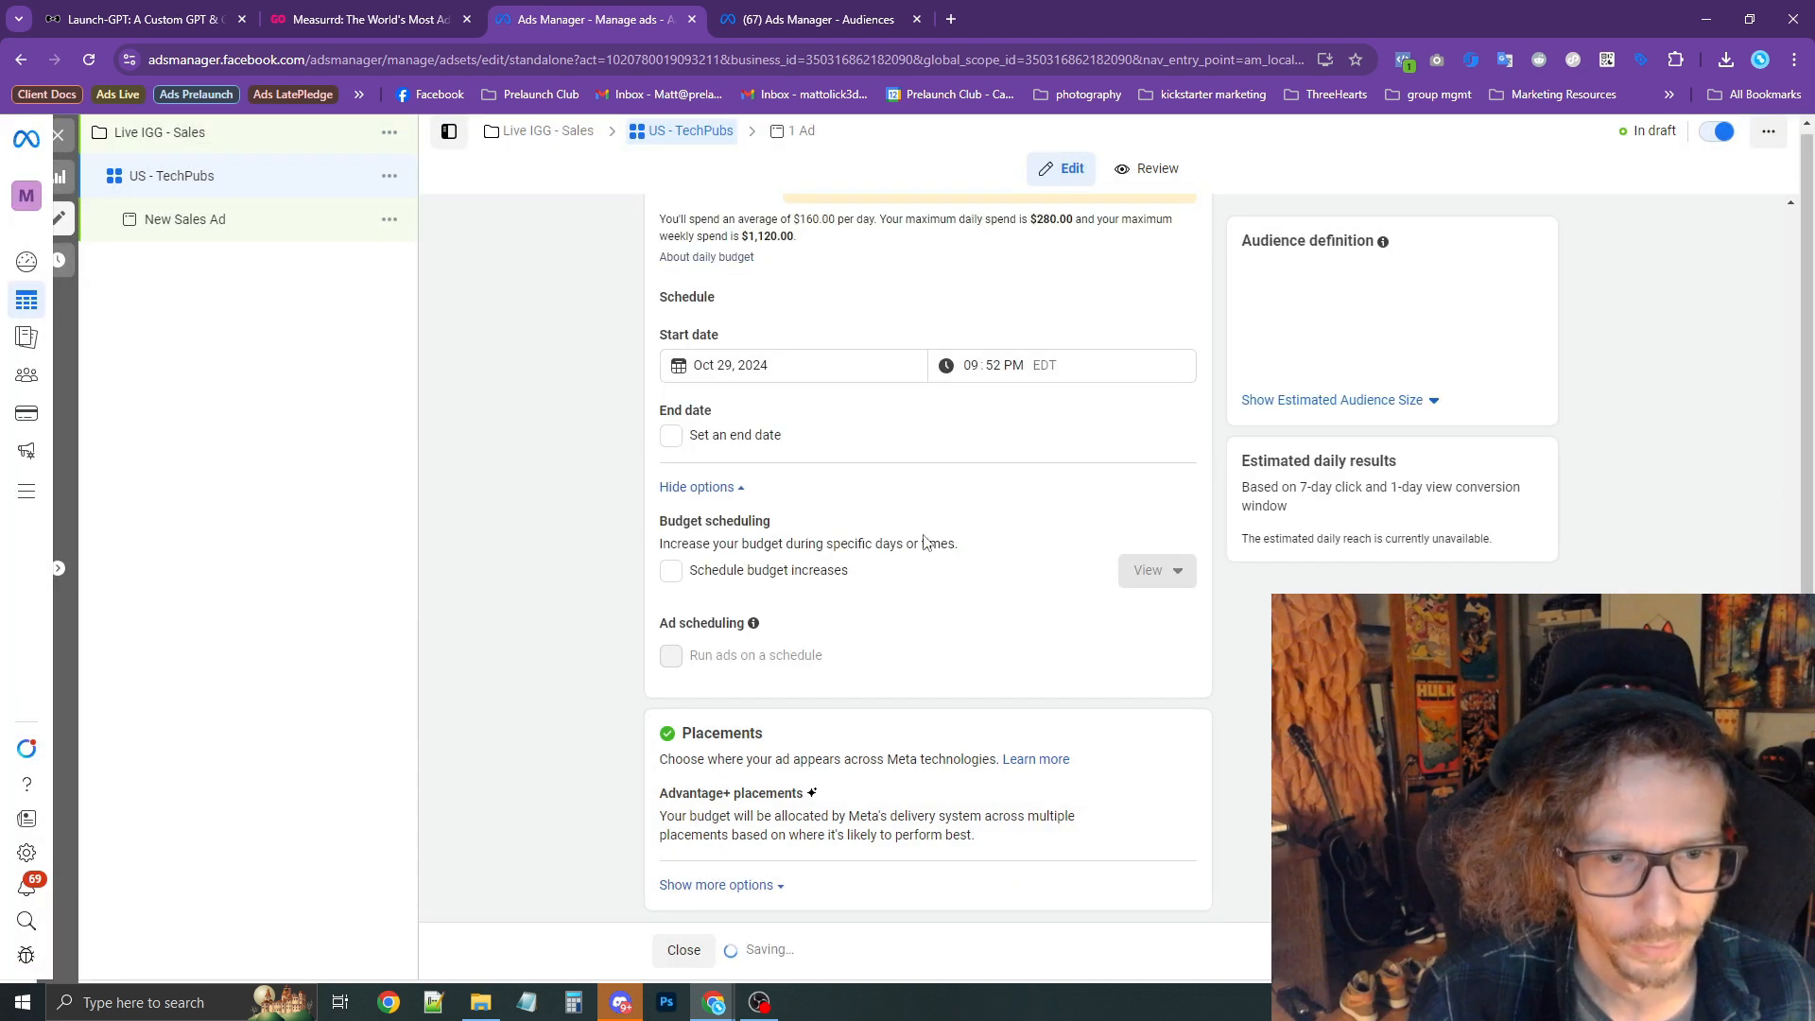
Apply the saved audience measurrd-techPubs to the ad set and review its targeting.
scroll(859, 593, down, 4)
scroll(859, 592, down, 4)
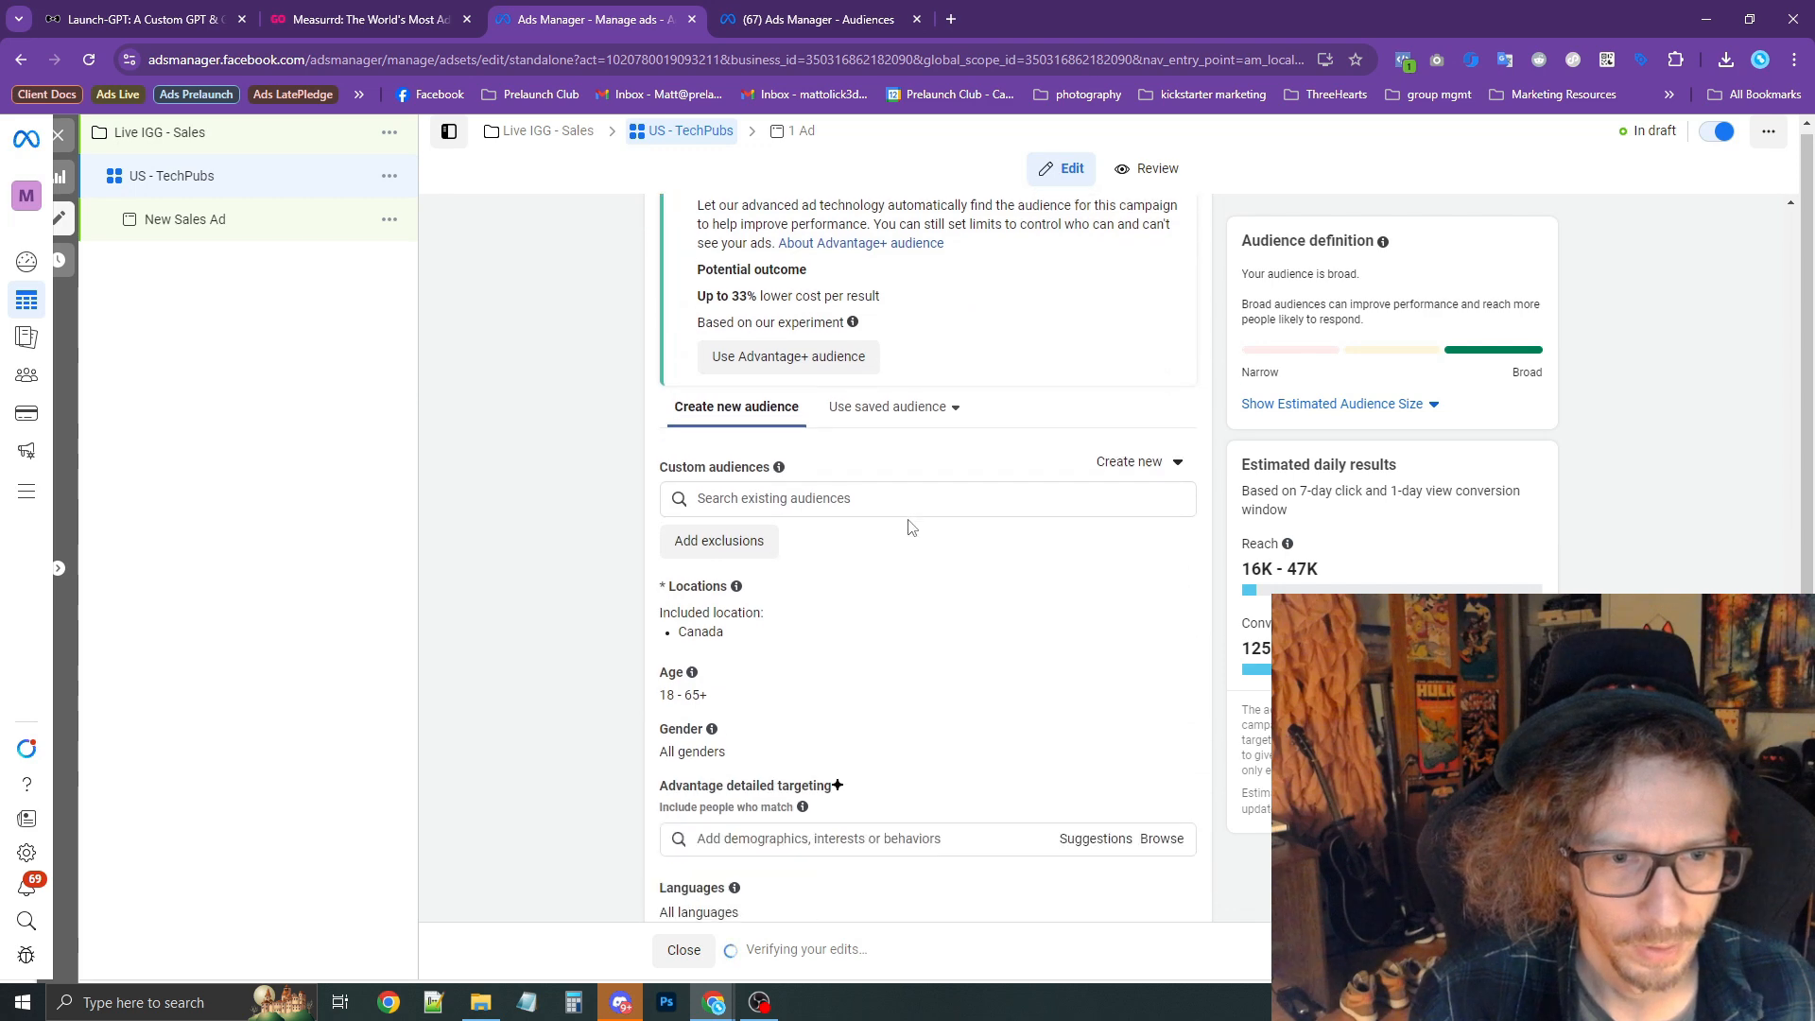
click(889, 371)
click(884, 462)
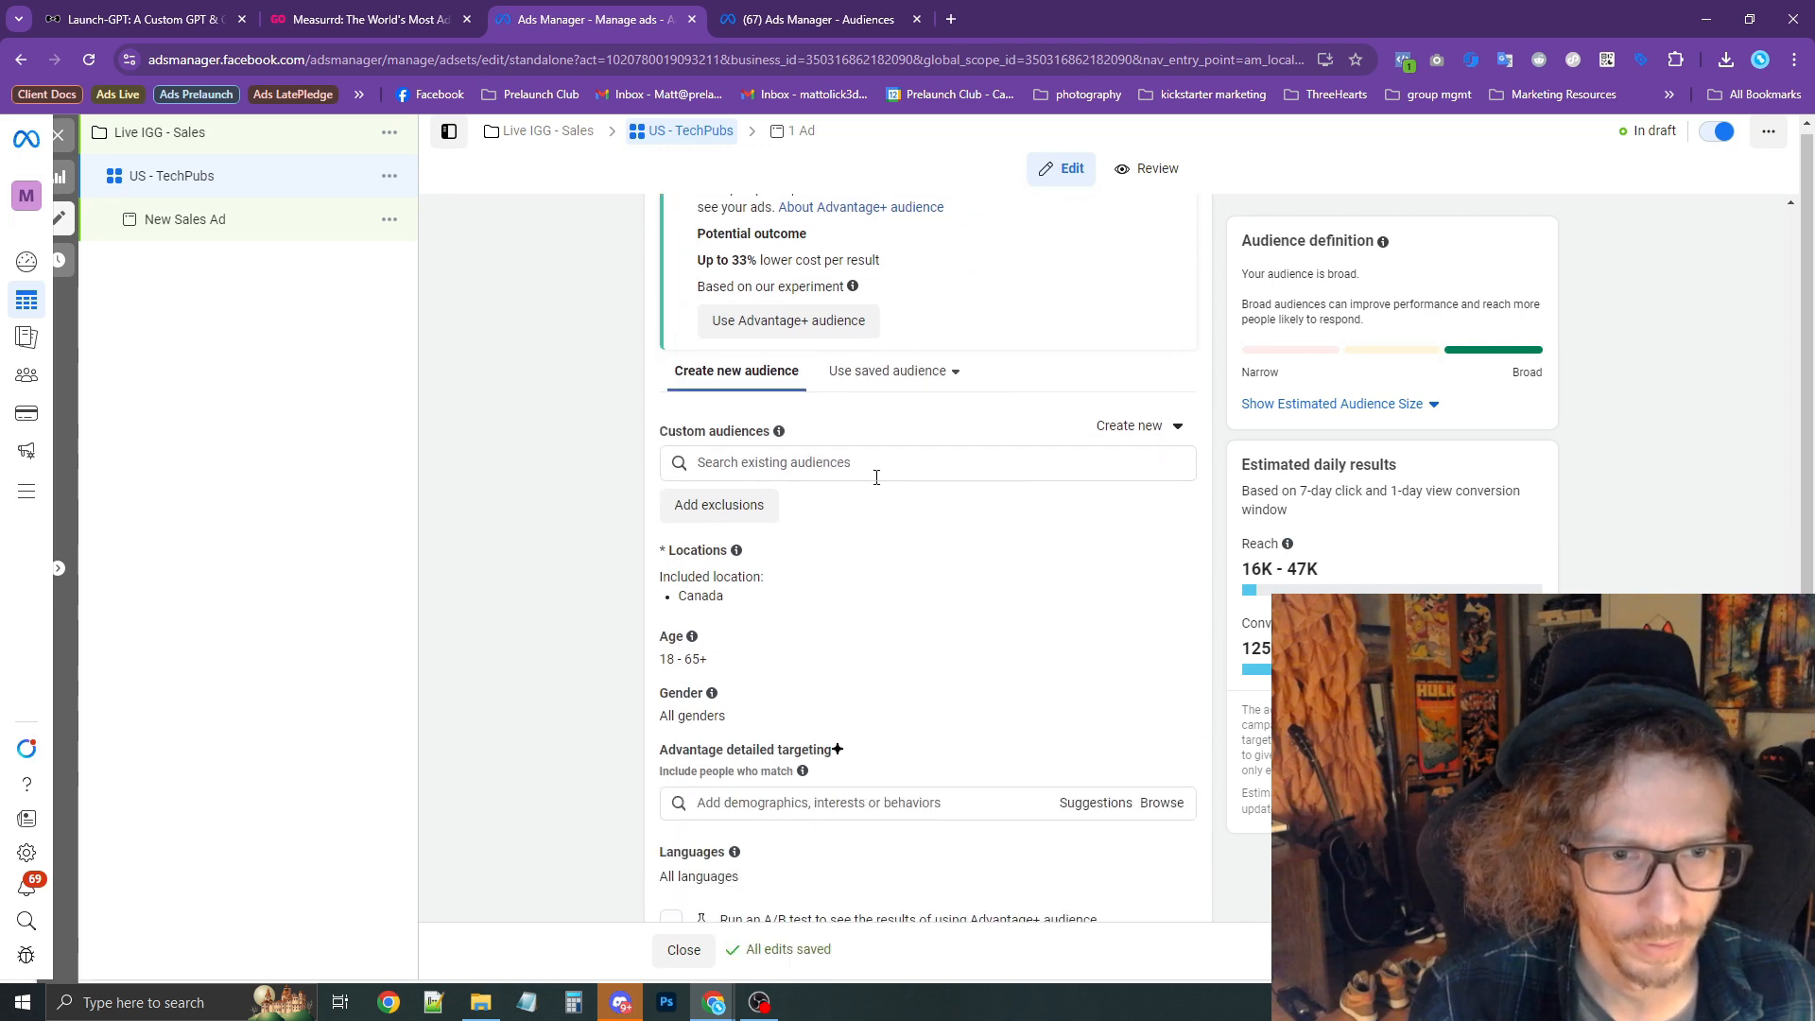
scroll(604, 459, down, 7)
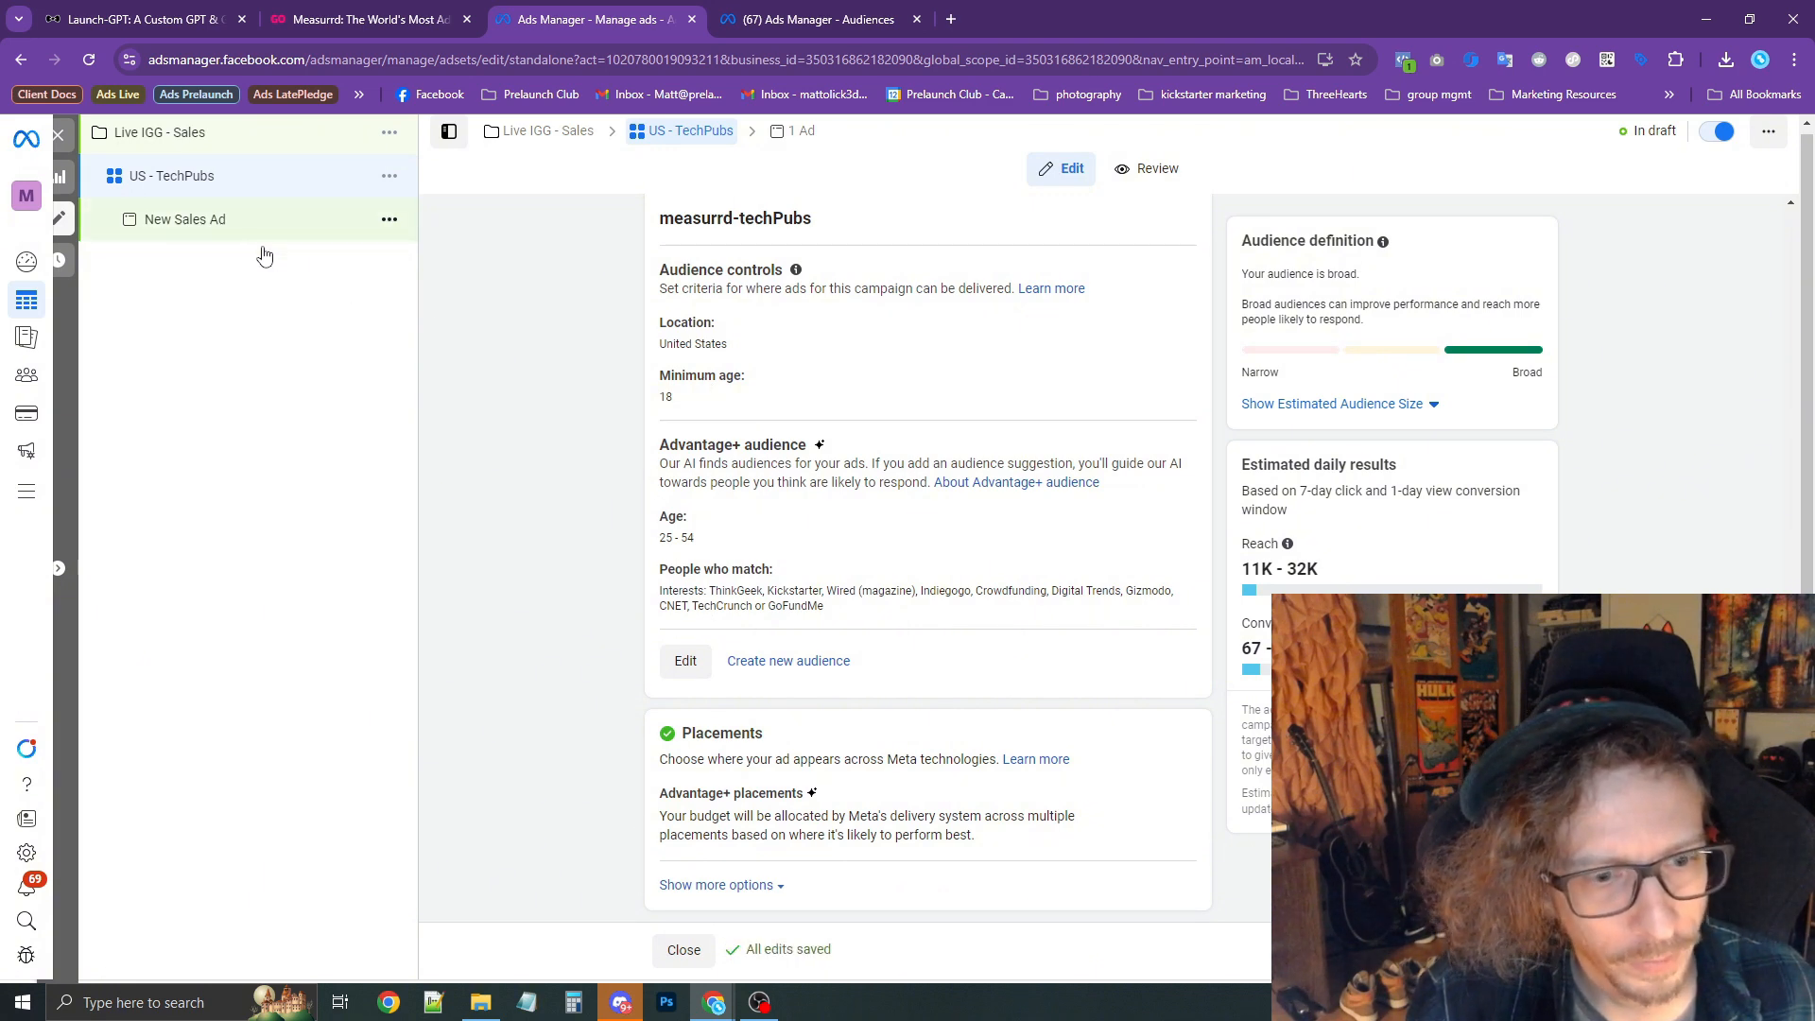
Set the ad set's start time on Oct 29, 2024 to 10:52 PM.
scroll(780, 621, up, 7)
scroll(825, 393, up, 4)
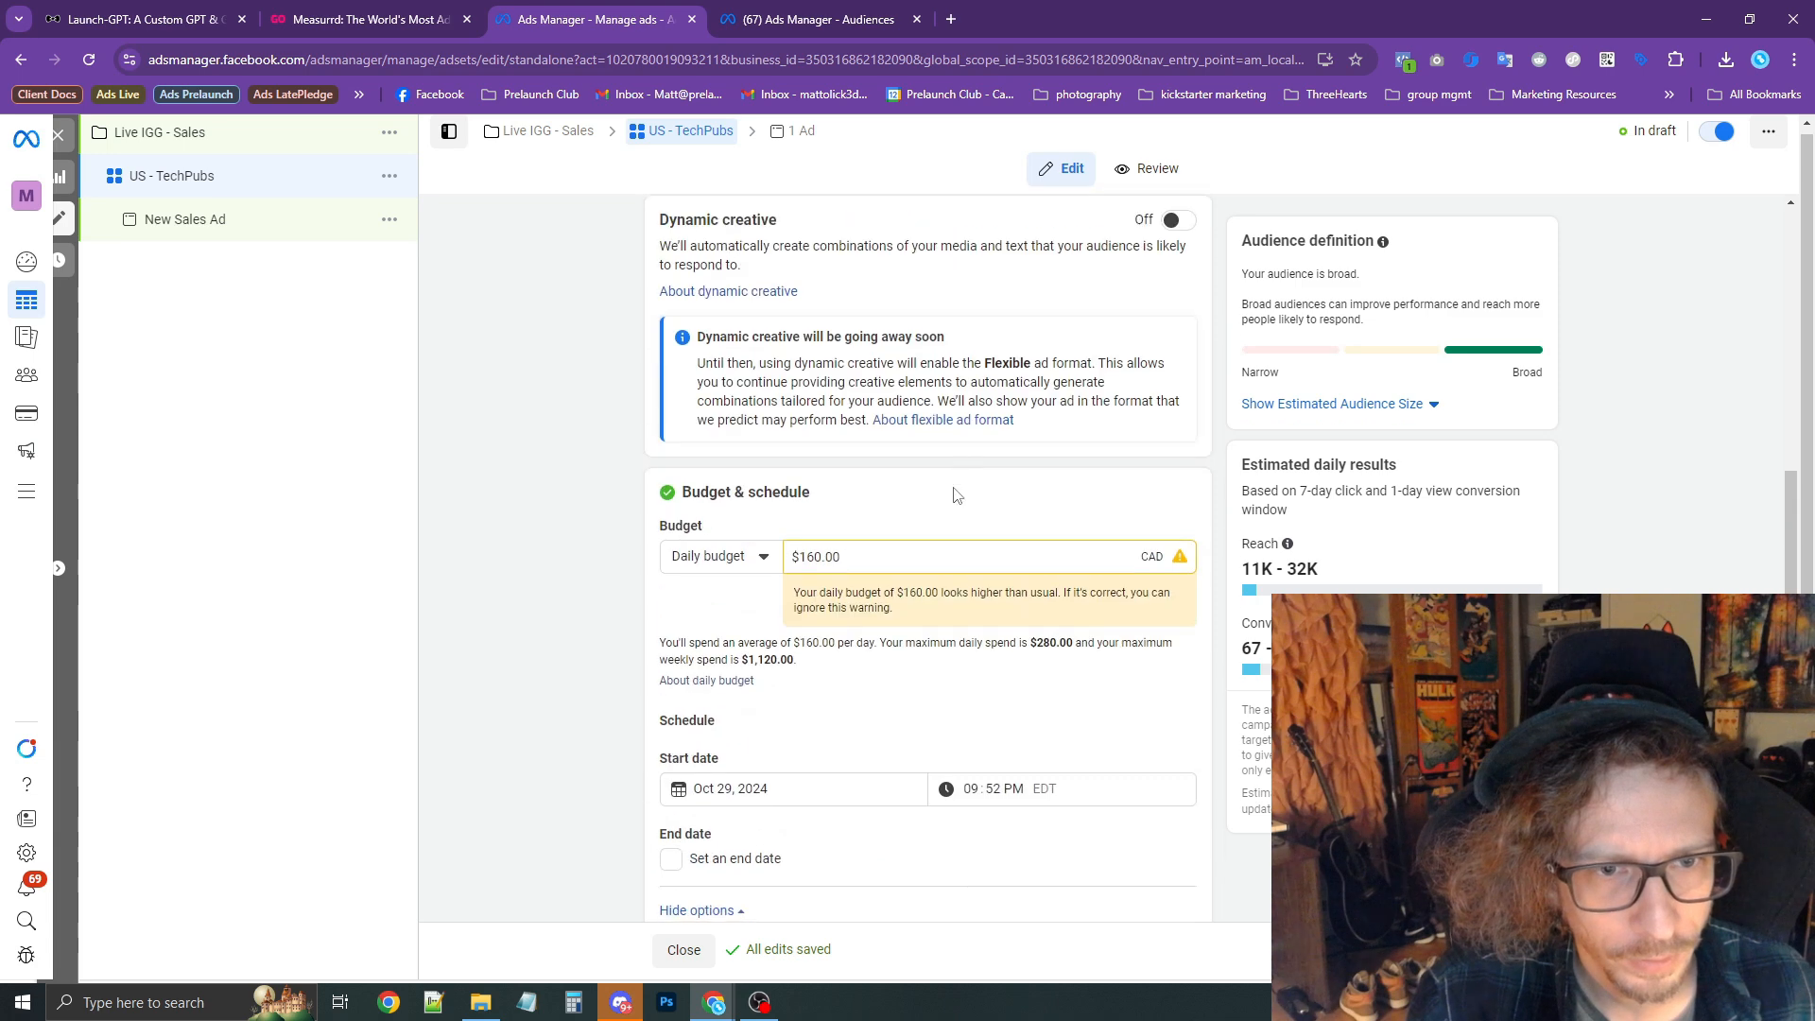
scroll(960, 530, down, 2)
click(995, 605)
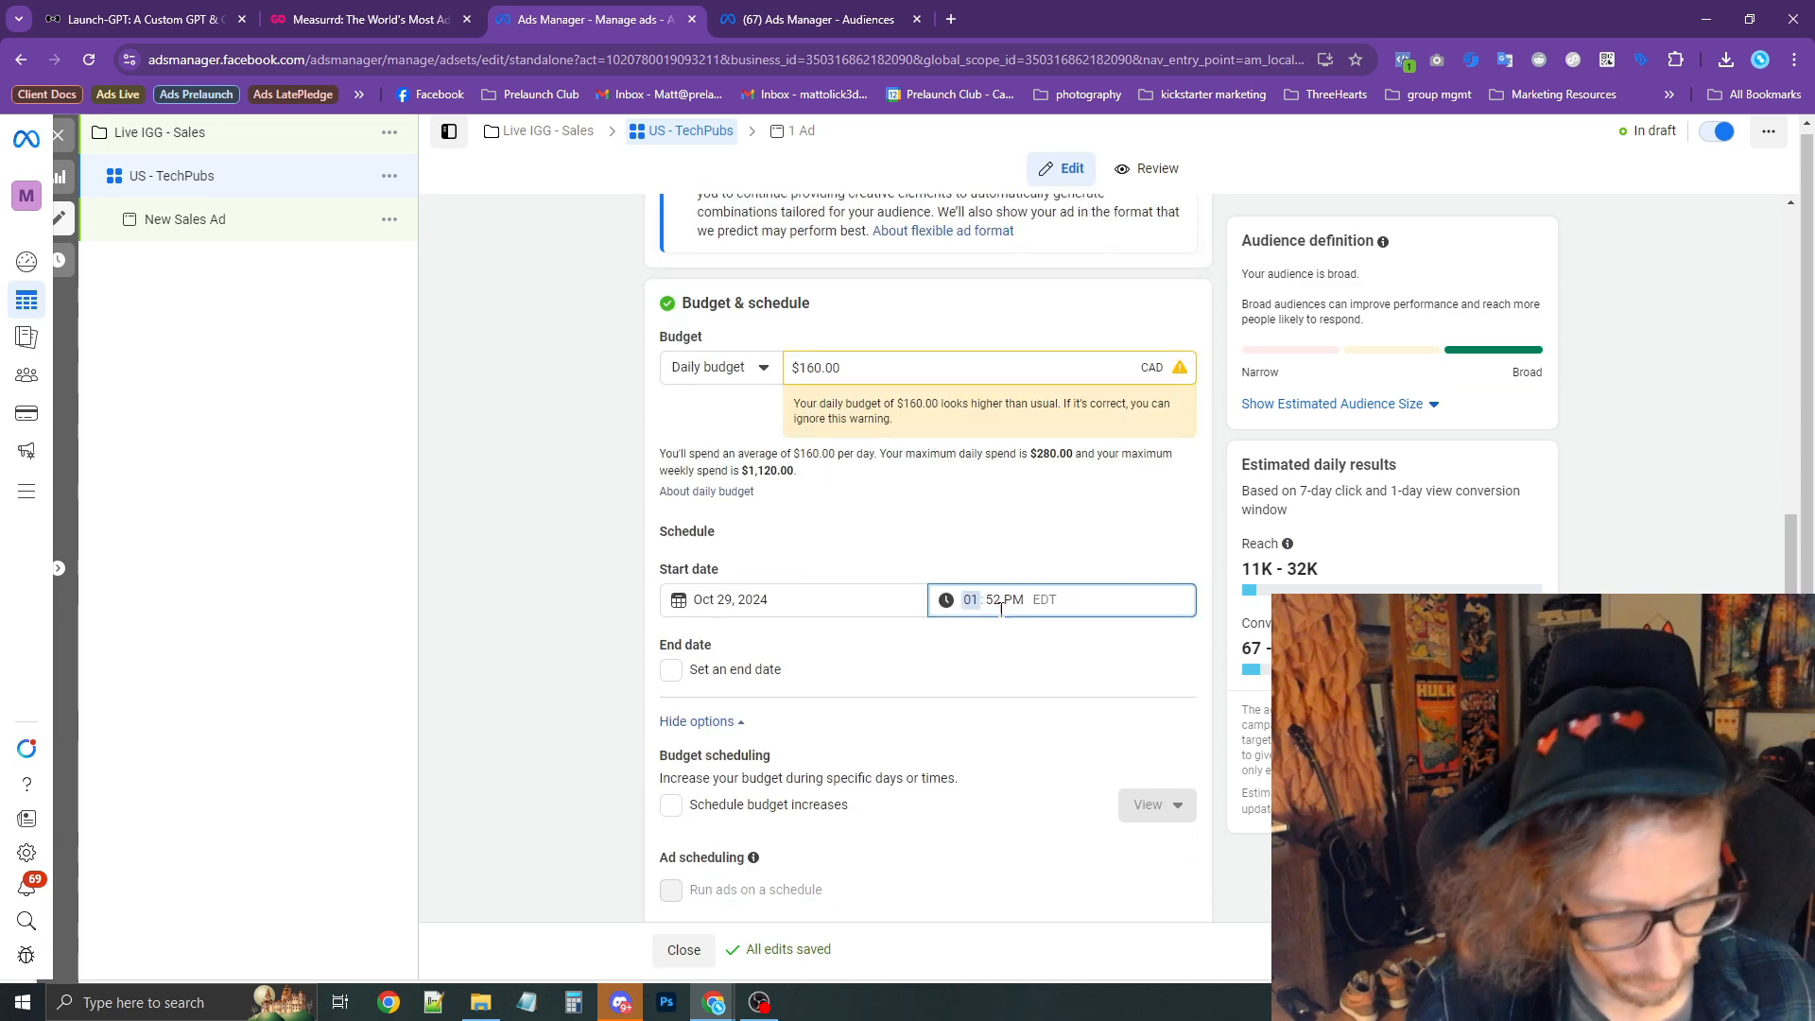
text(0)
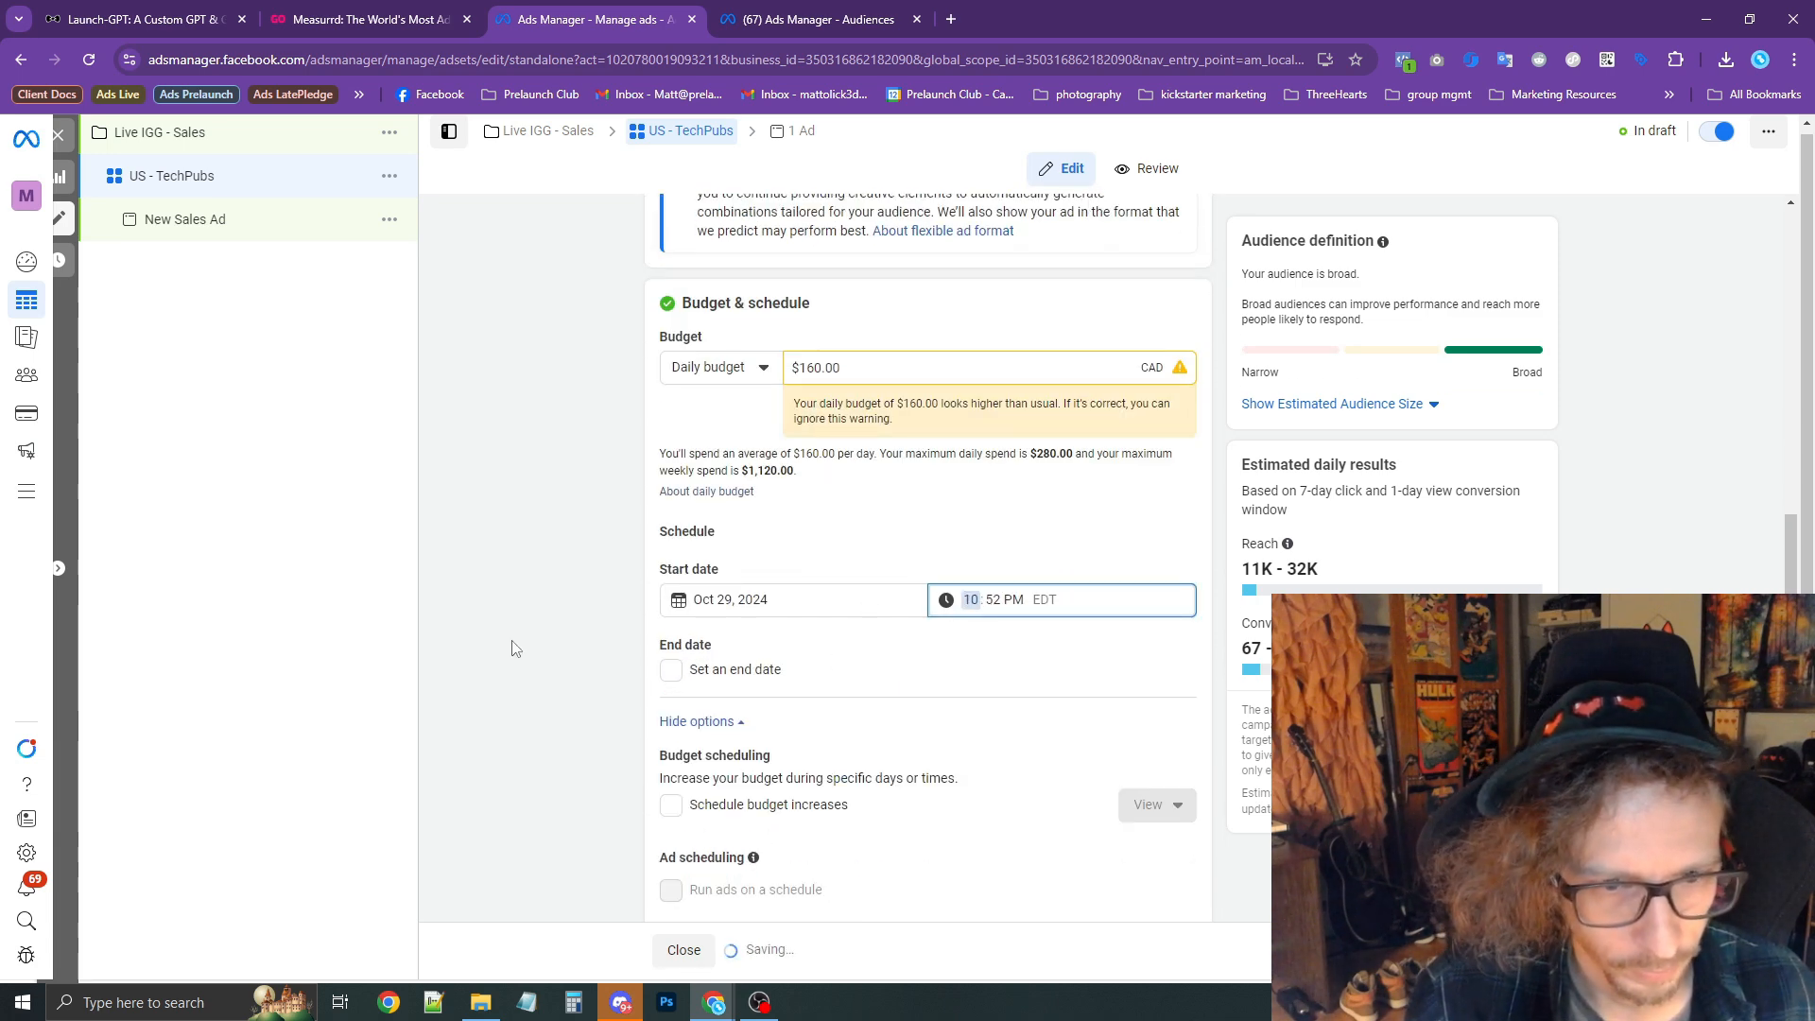
Open the New Sales Ad, check the asset file names in File Explorer, and rename the ad "Image - Lifestyle".
scroll(579, 482, up, 10)
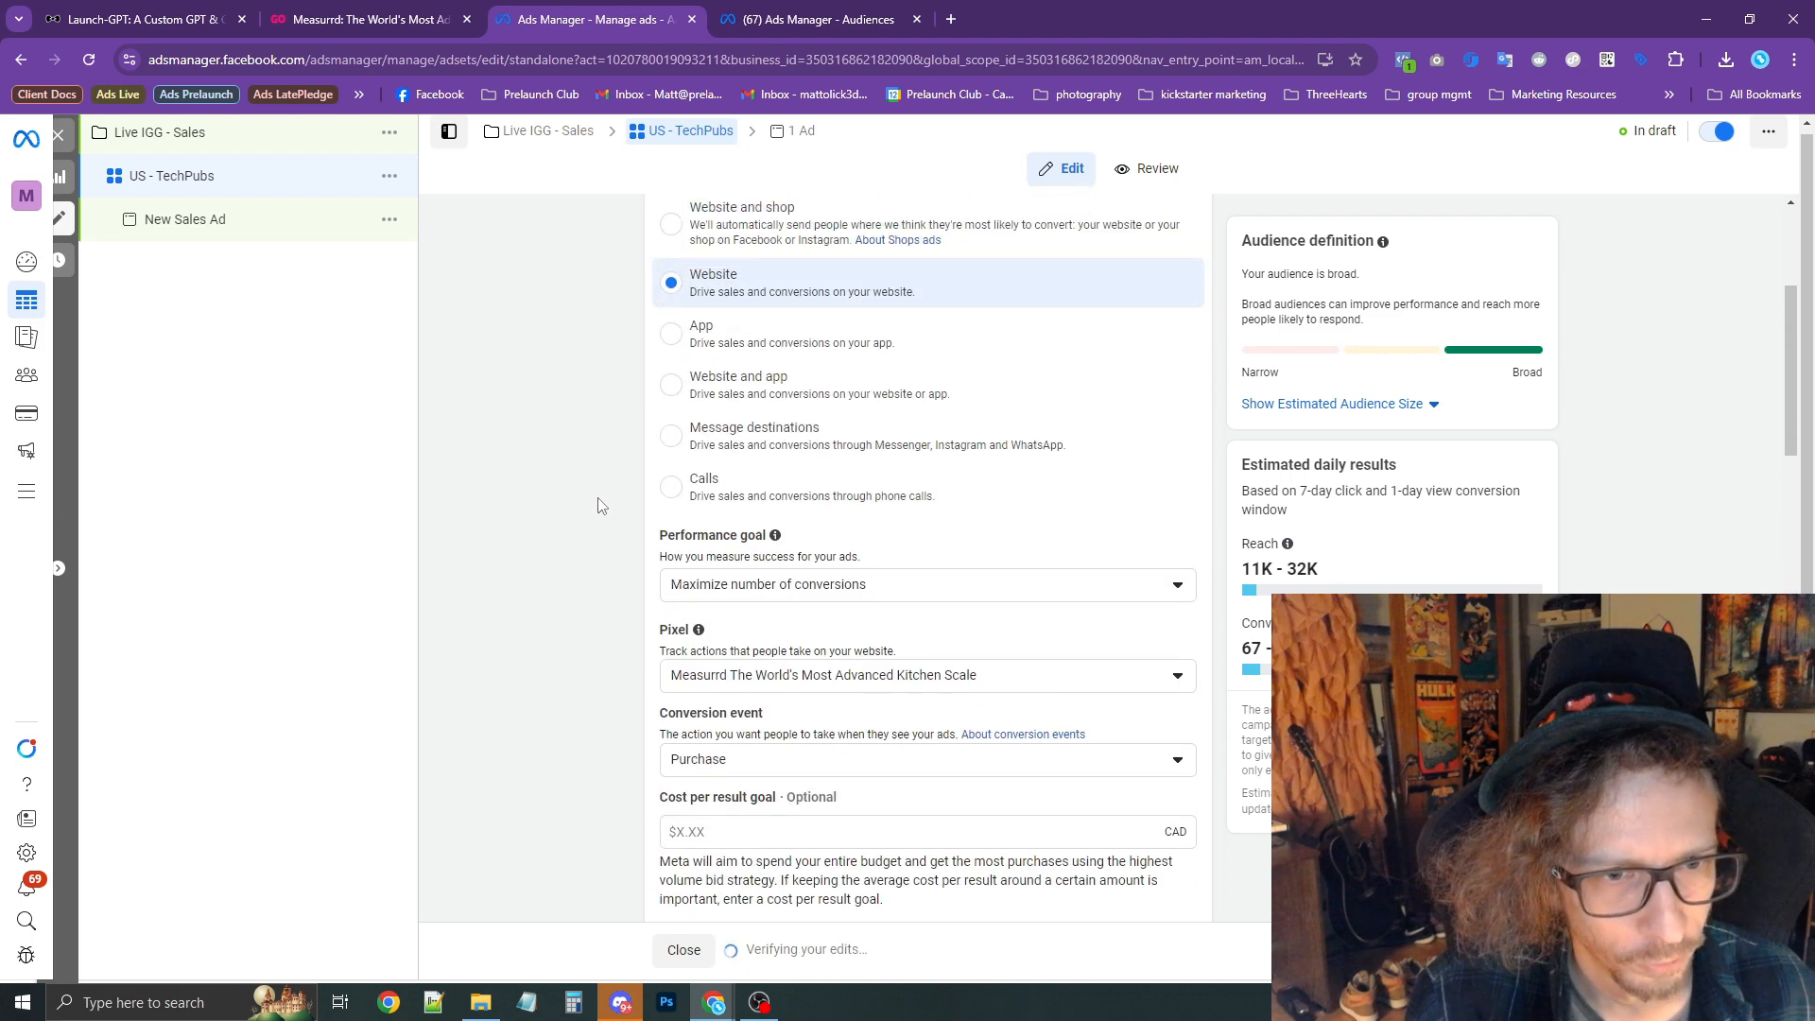
scroll(605, 501, up, 3)
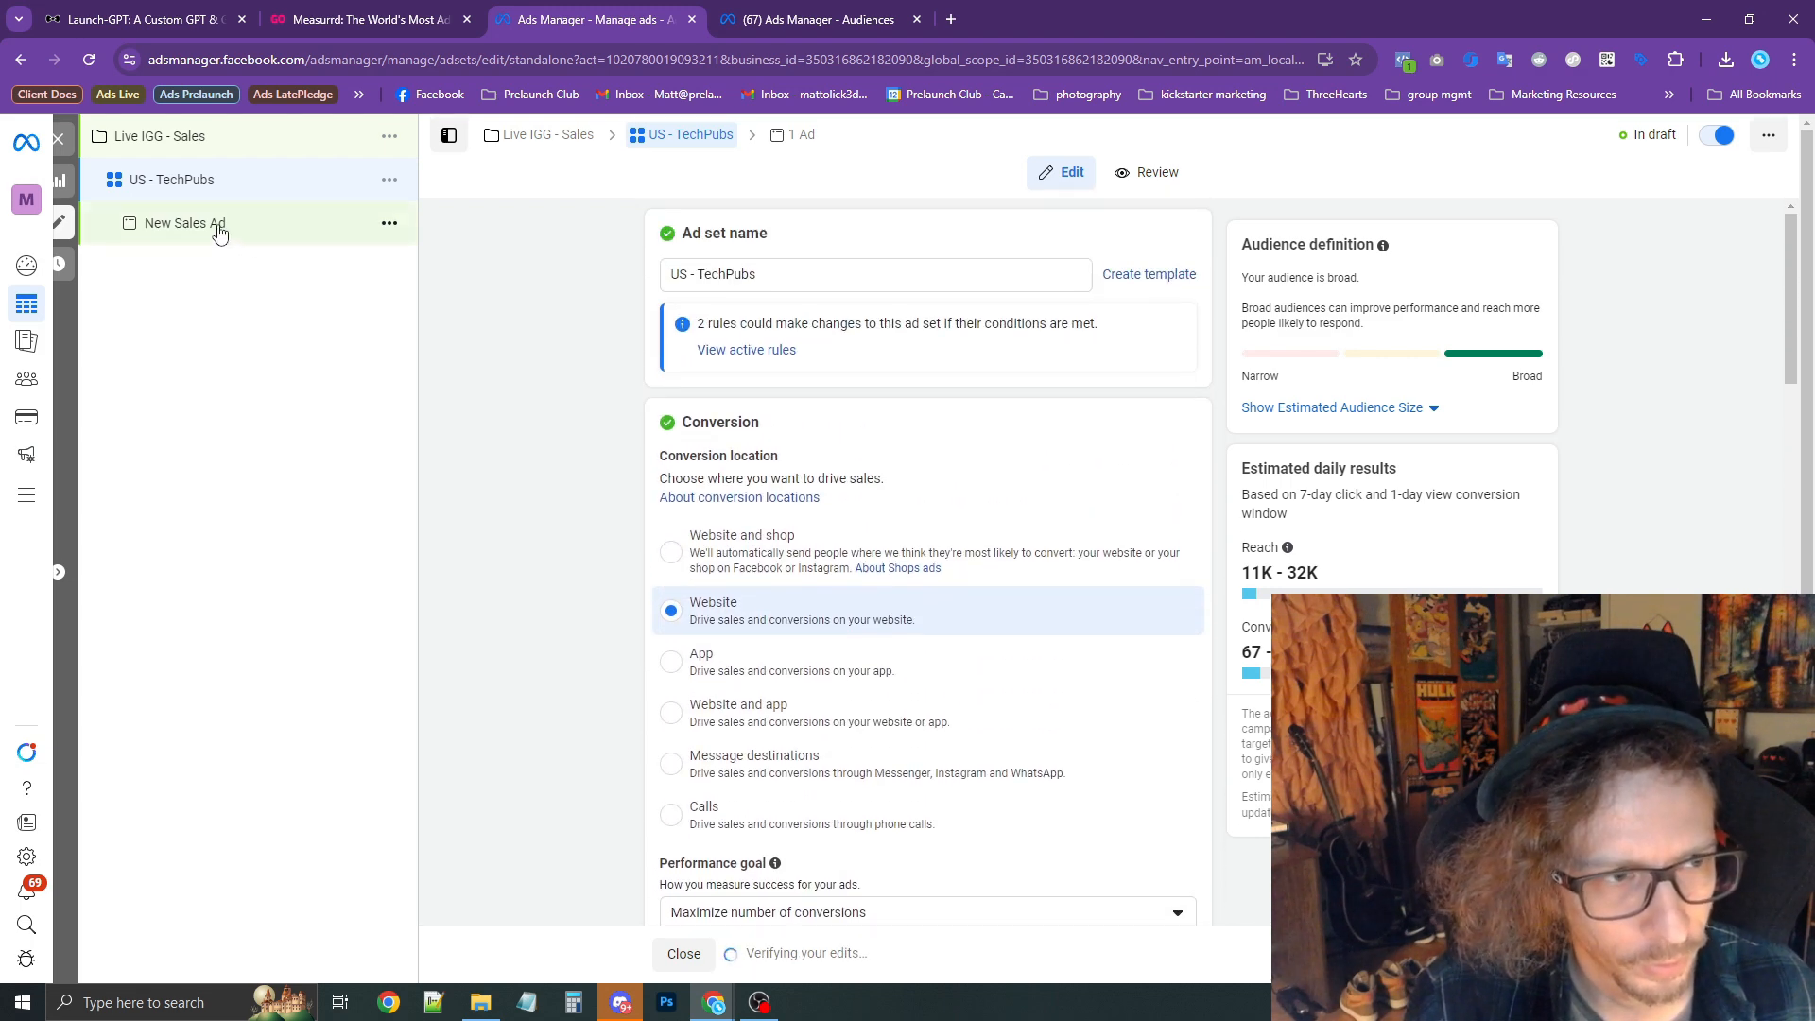
click(214, 229)
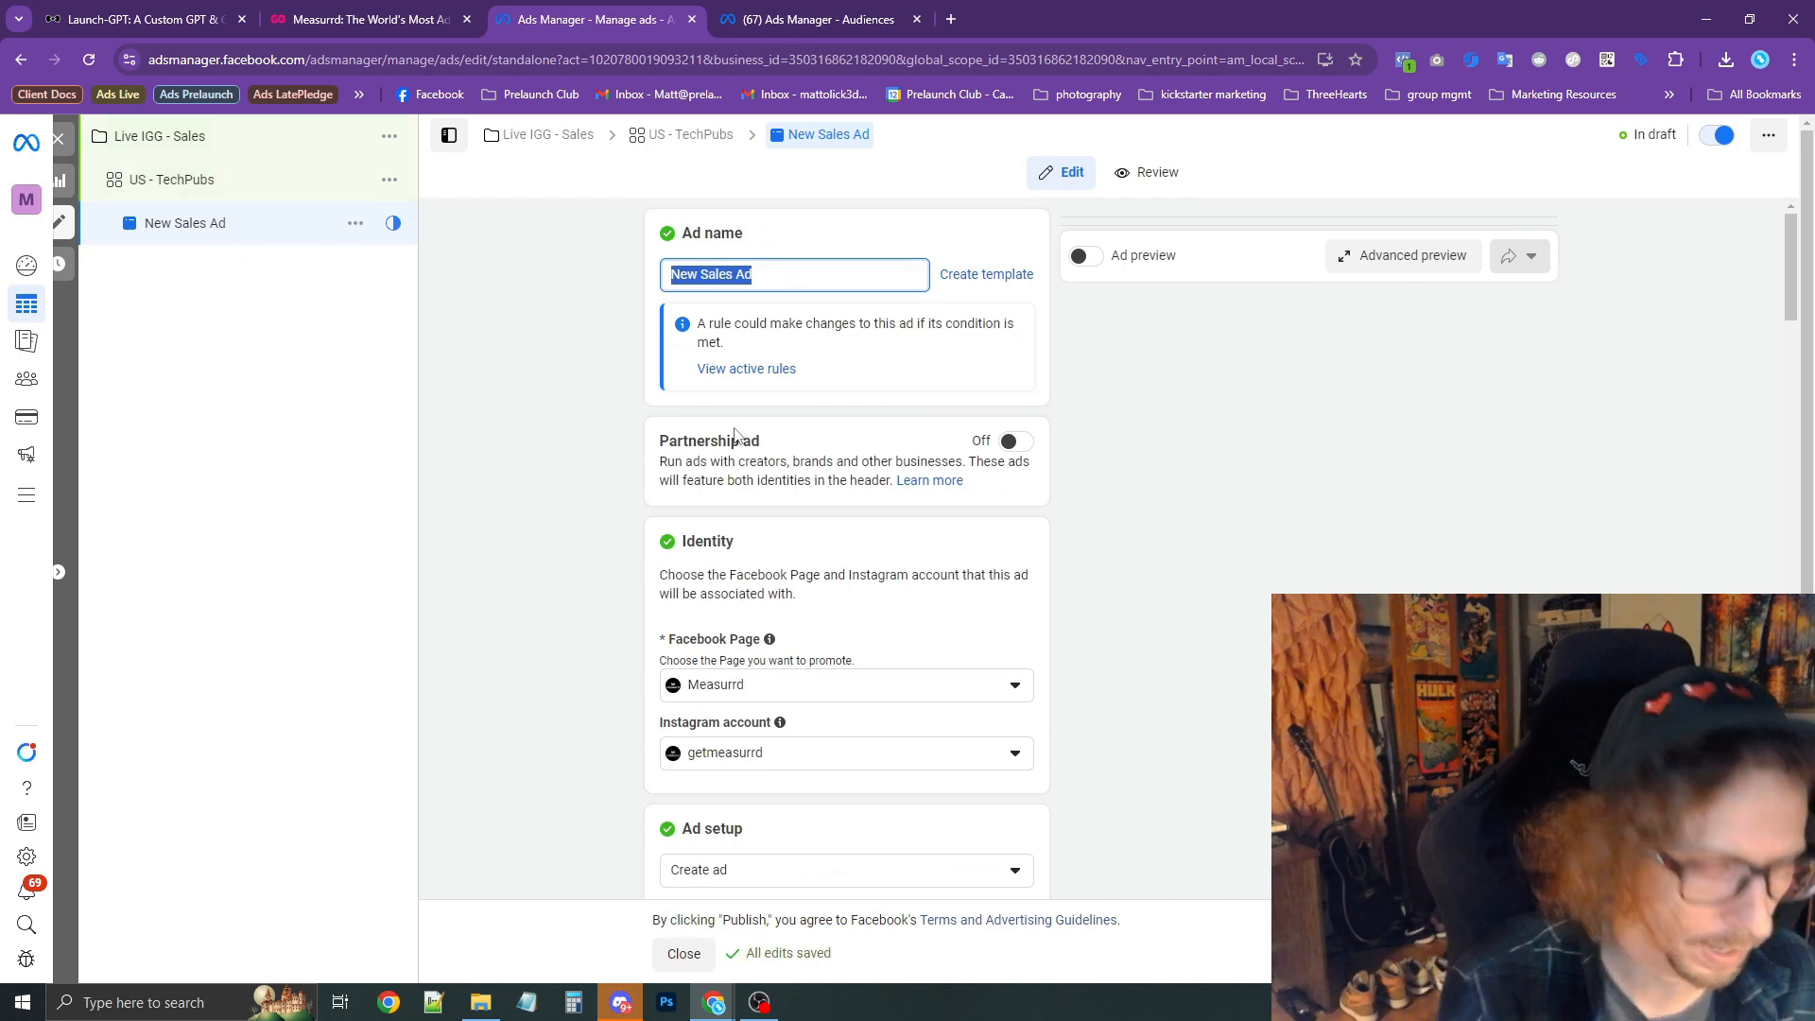
text(Image -)
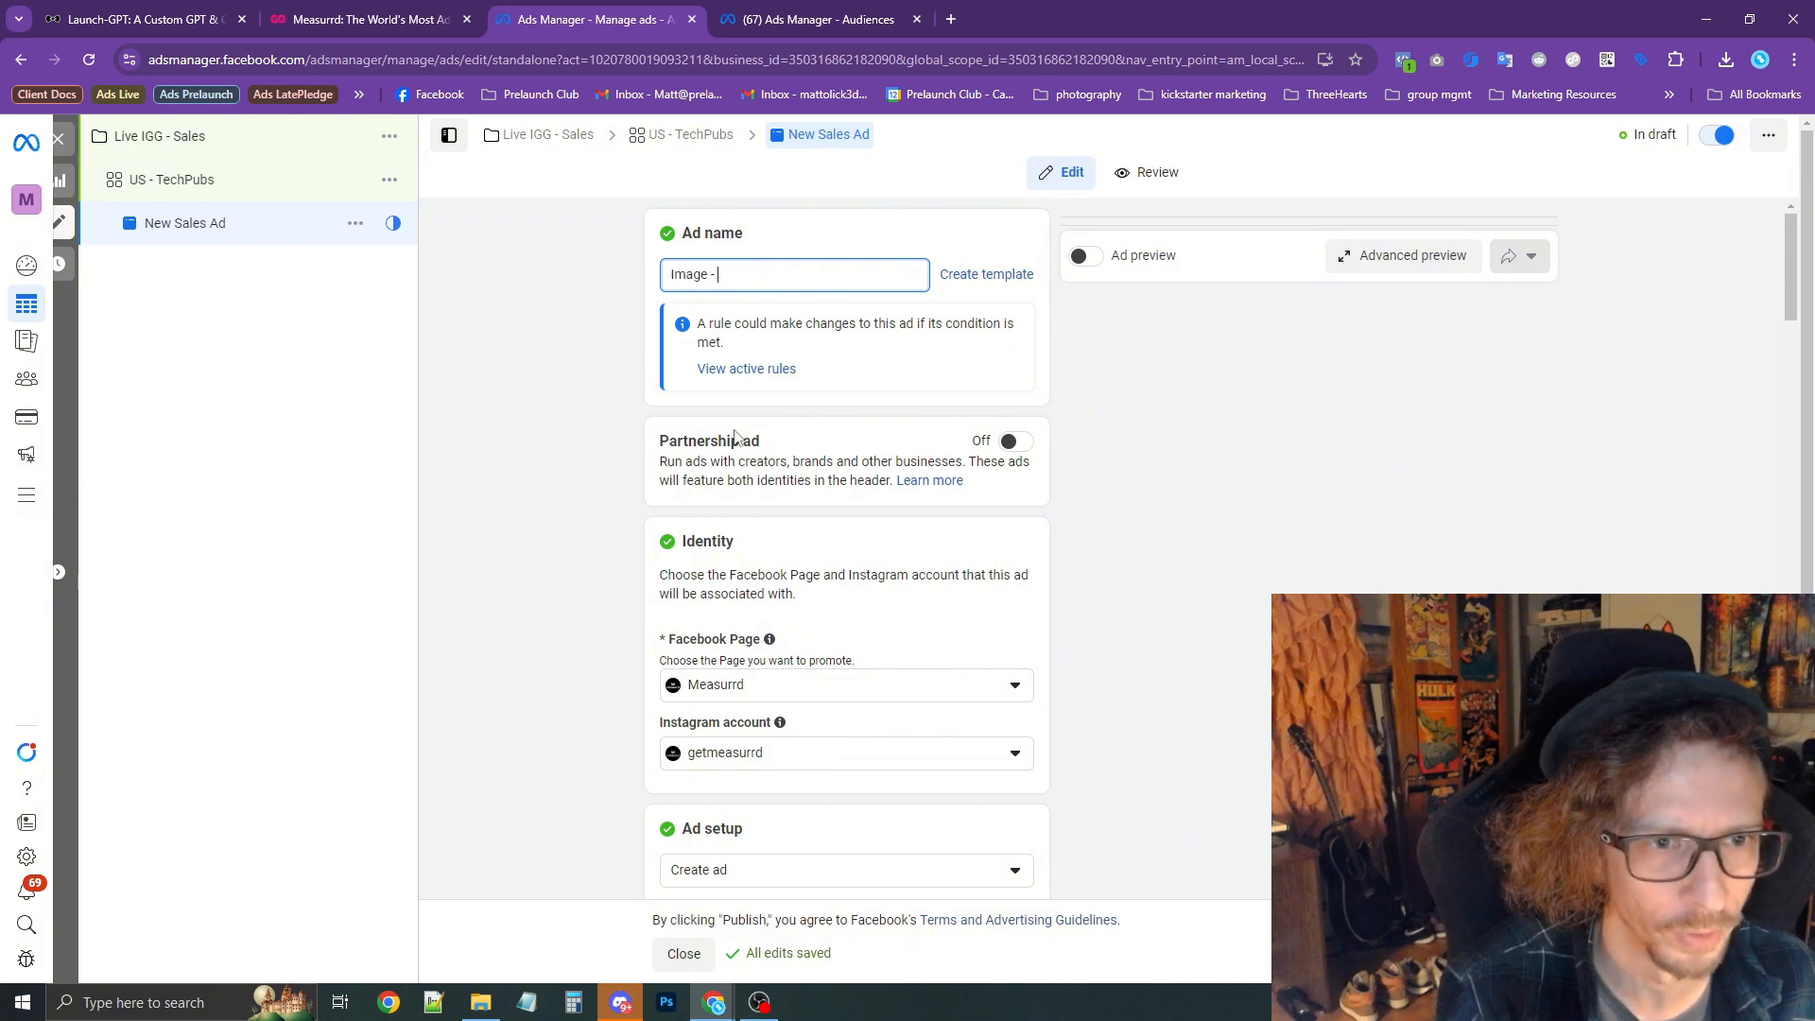
click(481, 1002)
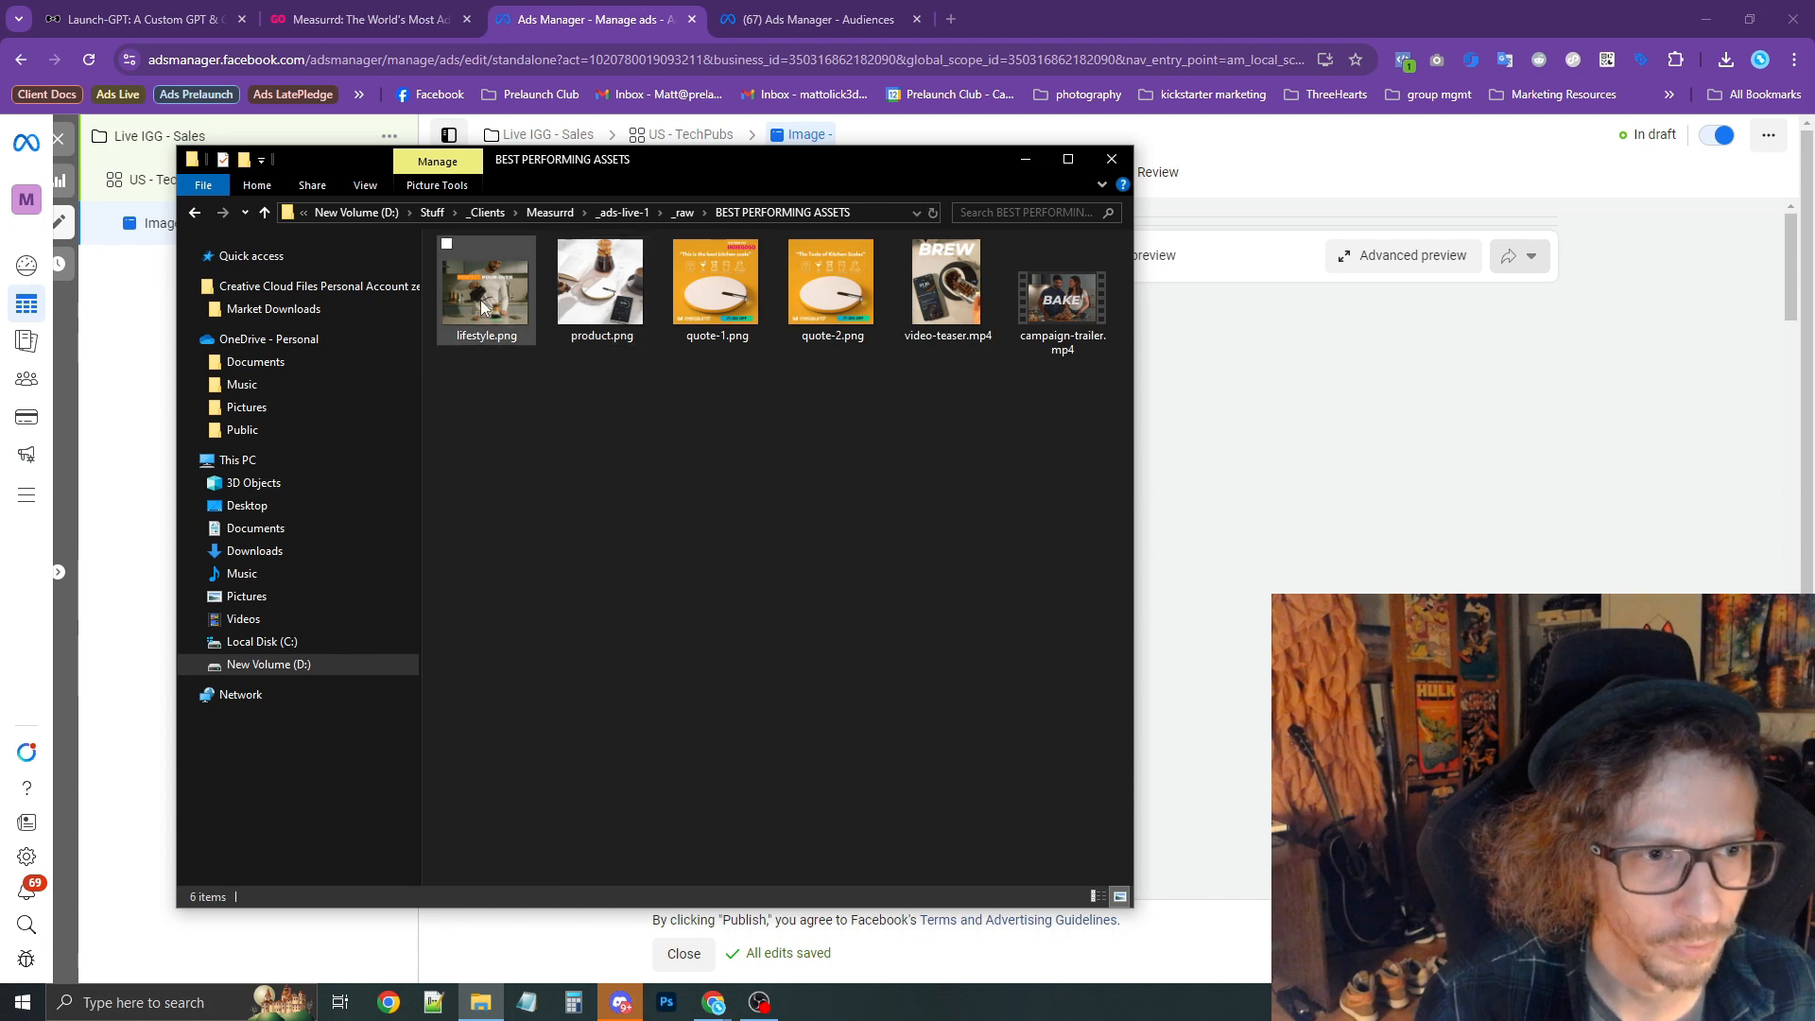
click(1359, 194)
click(809, 274)
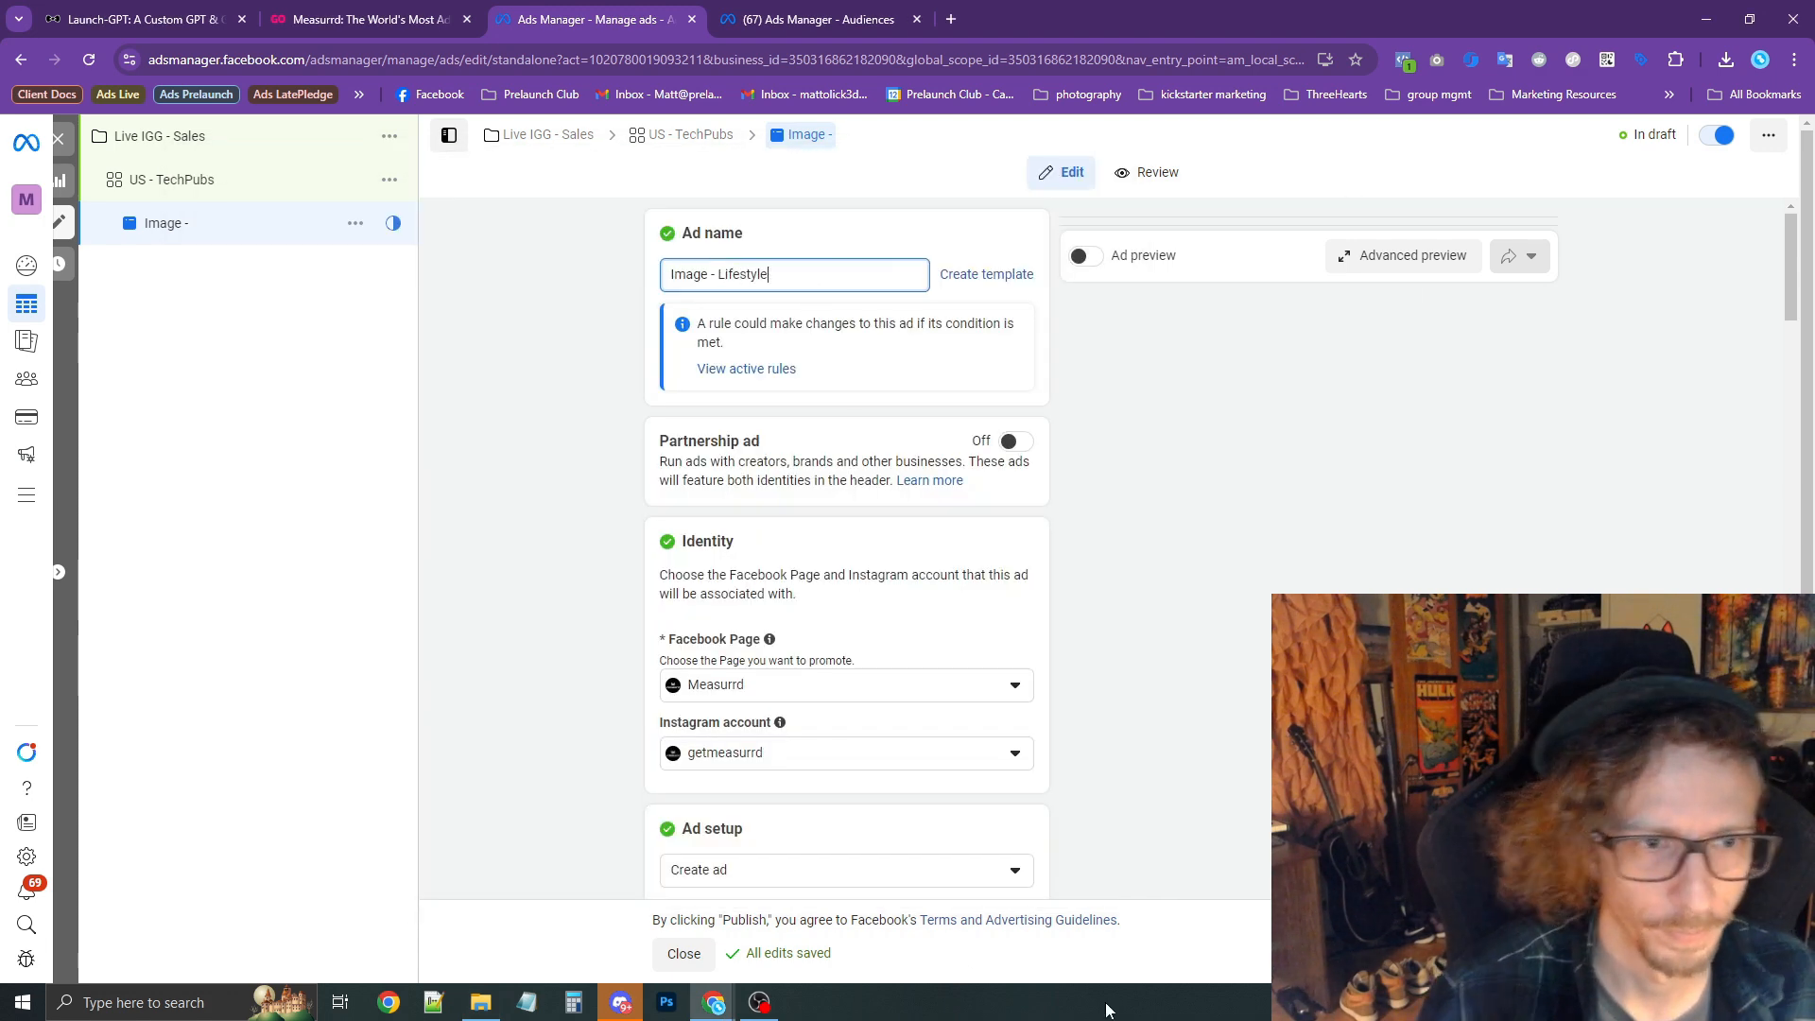
click(555, 658)
Upload lifestyle.png from the BEST PERFORMING ASSETS folder as the ad's image media.
scroll(581, 624, down, 6)
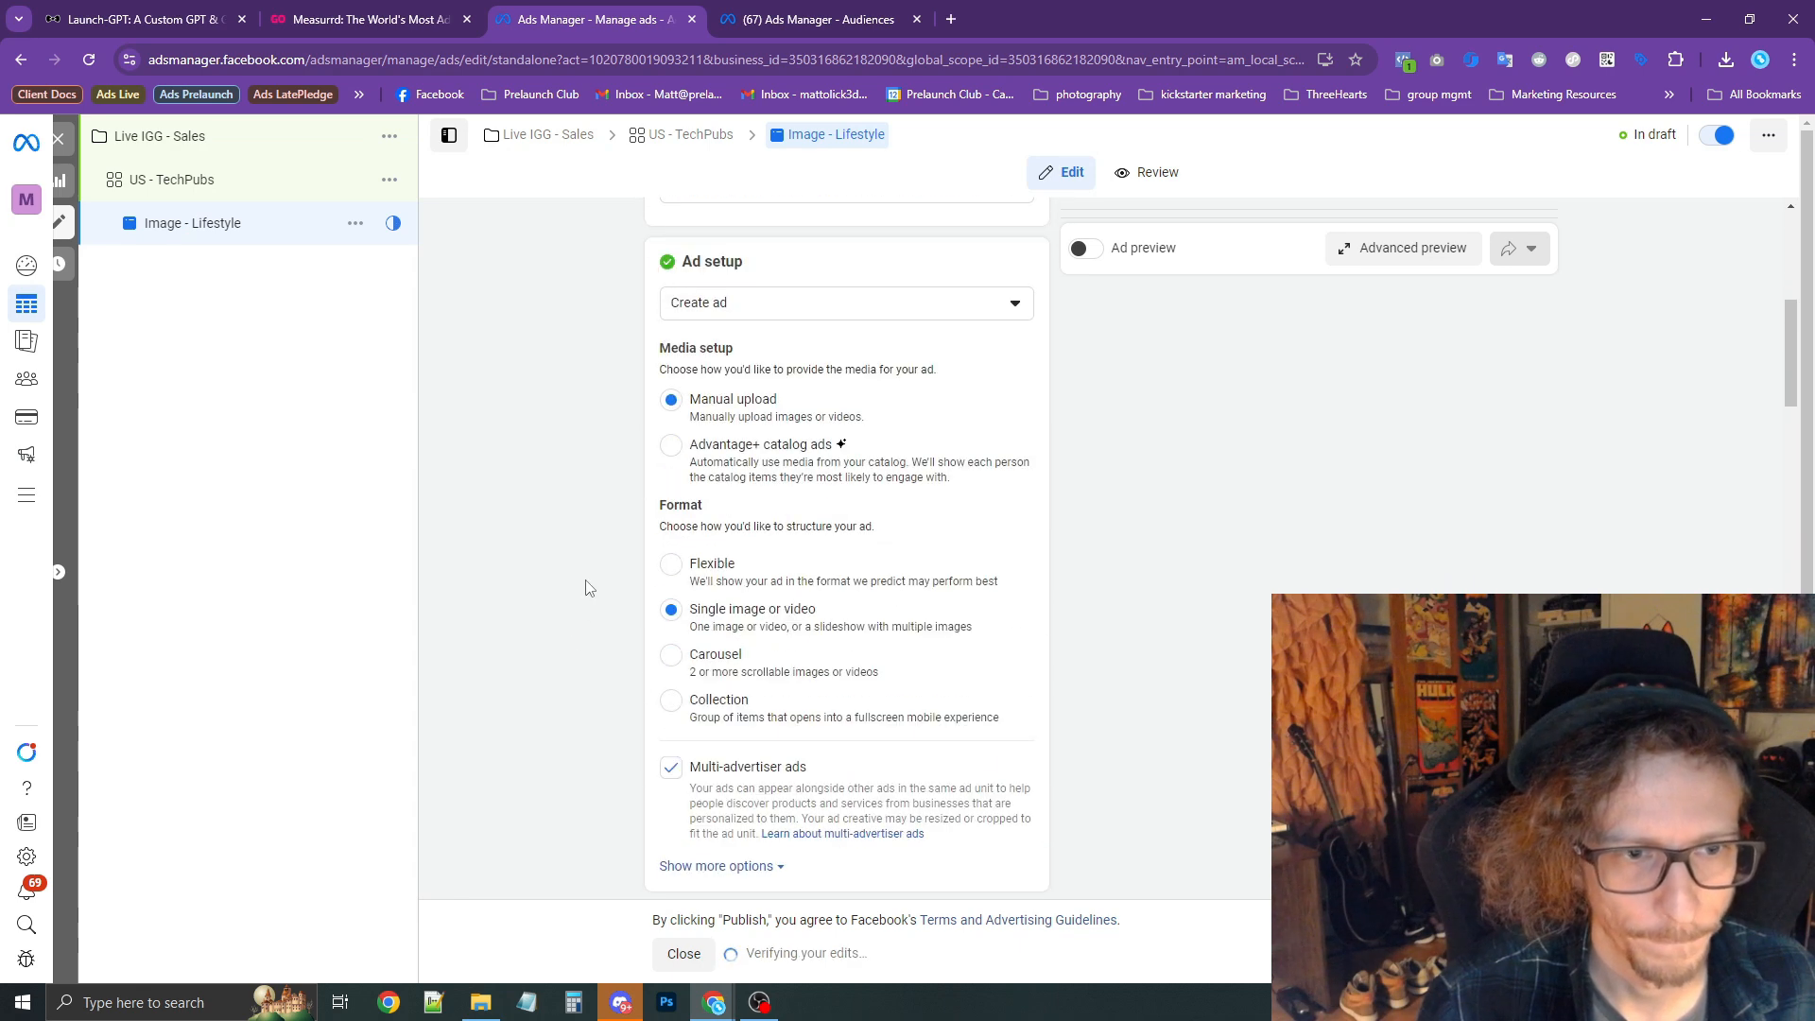
scroll(586, 588, down, 6)
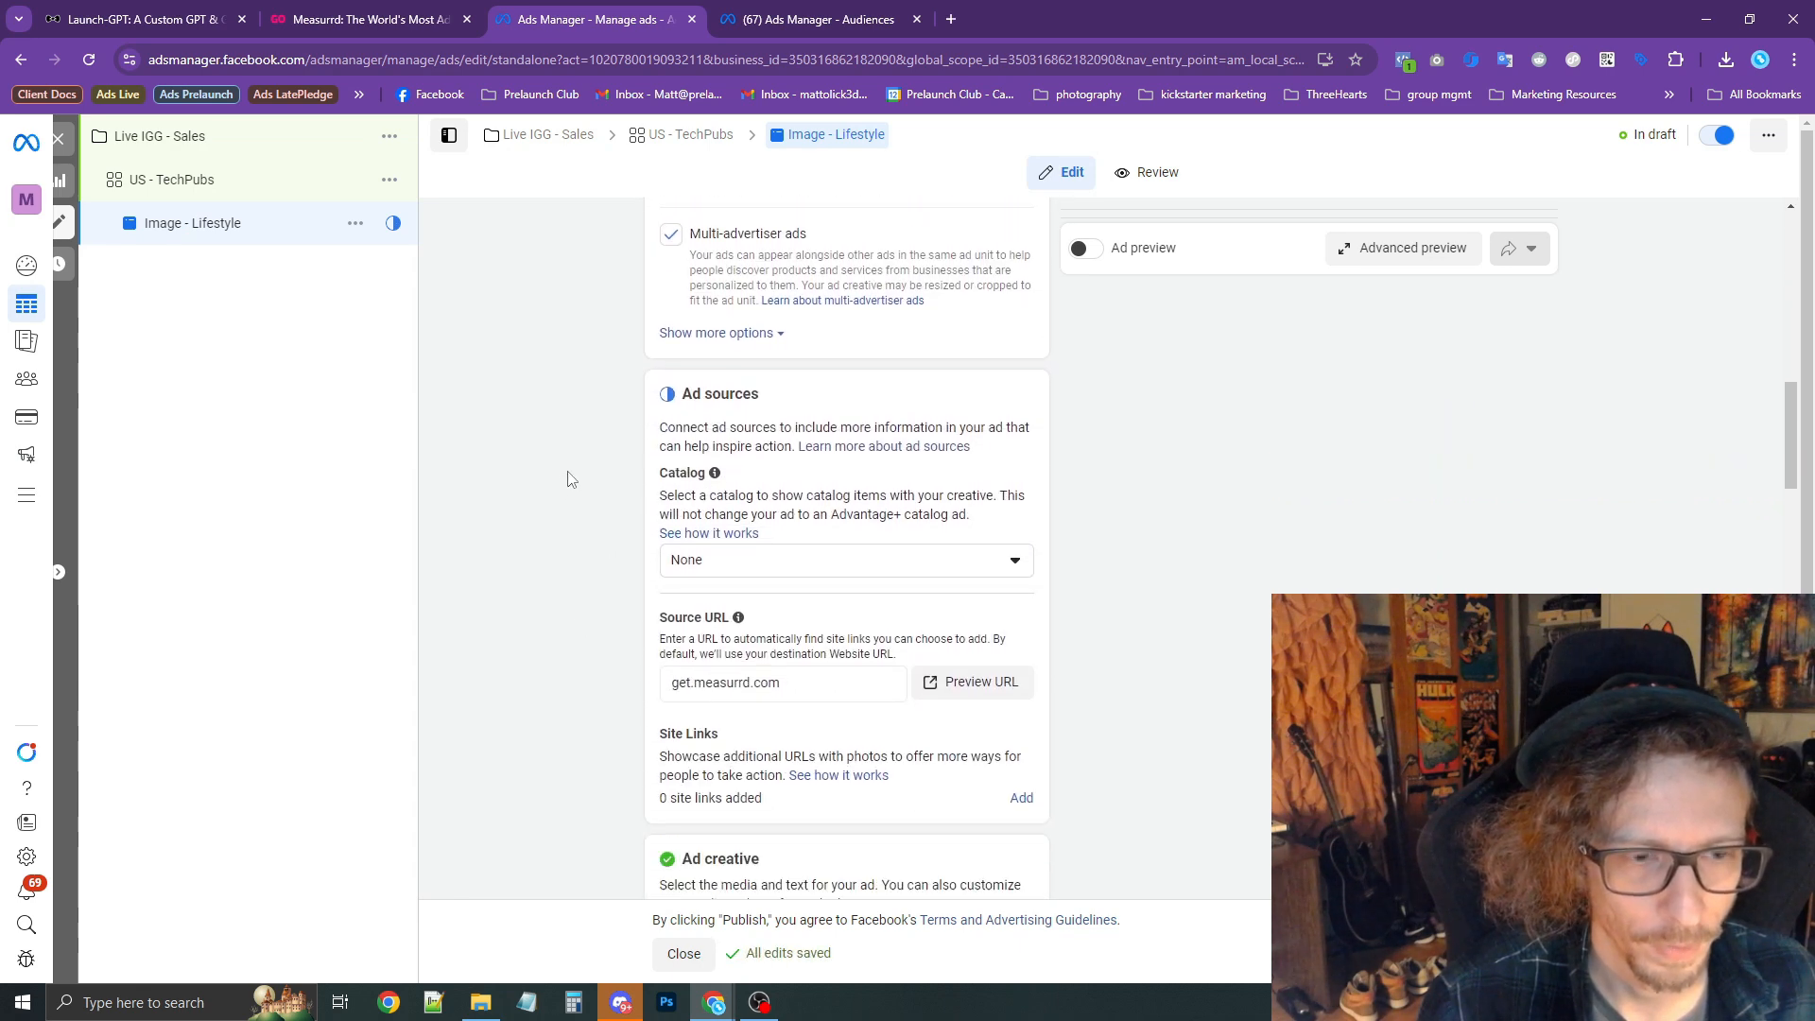
scroll(573, 476, down, 1)
scroll(702, 436, down, 6)
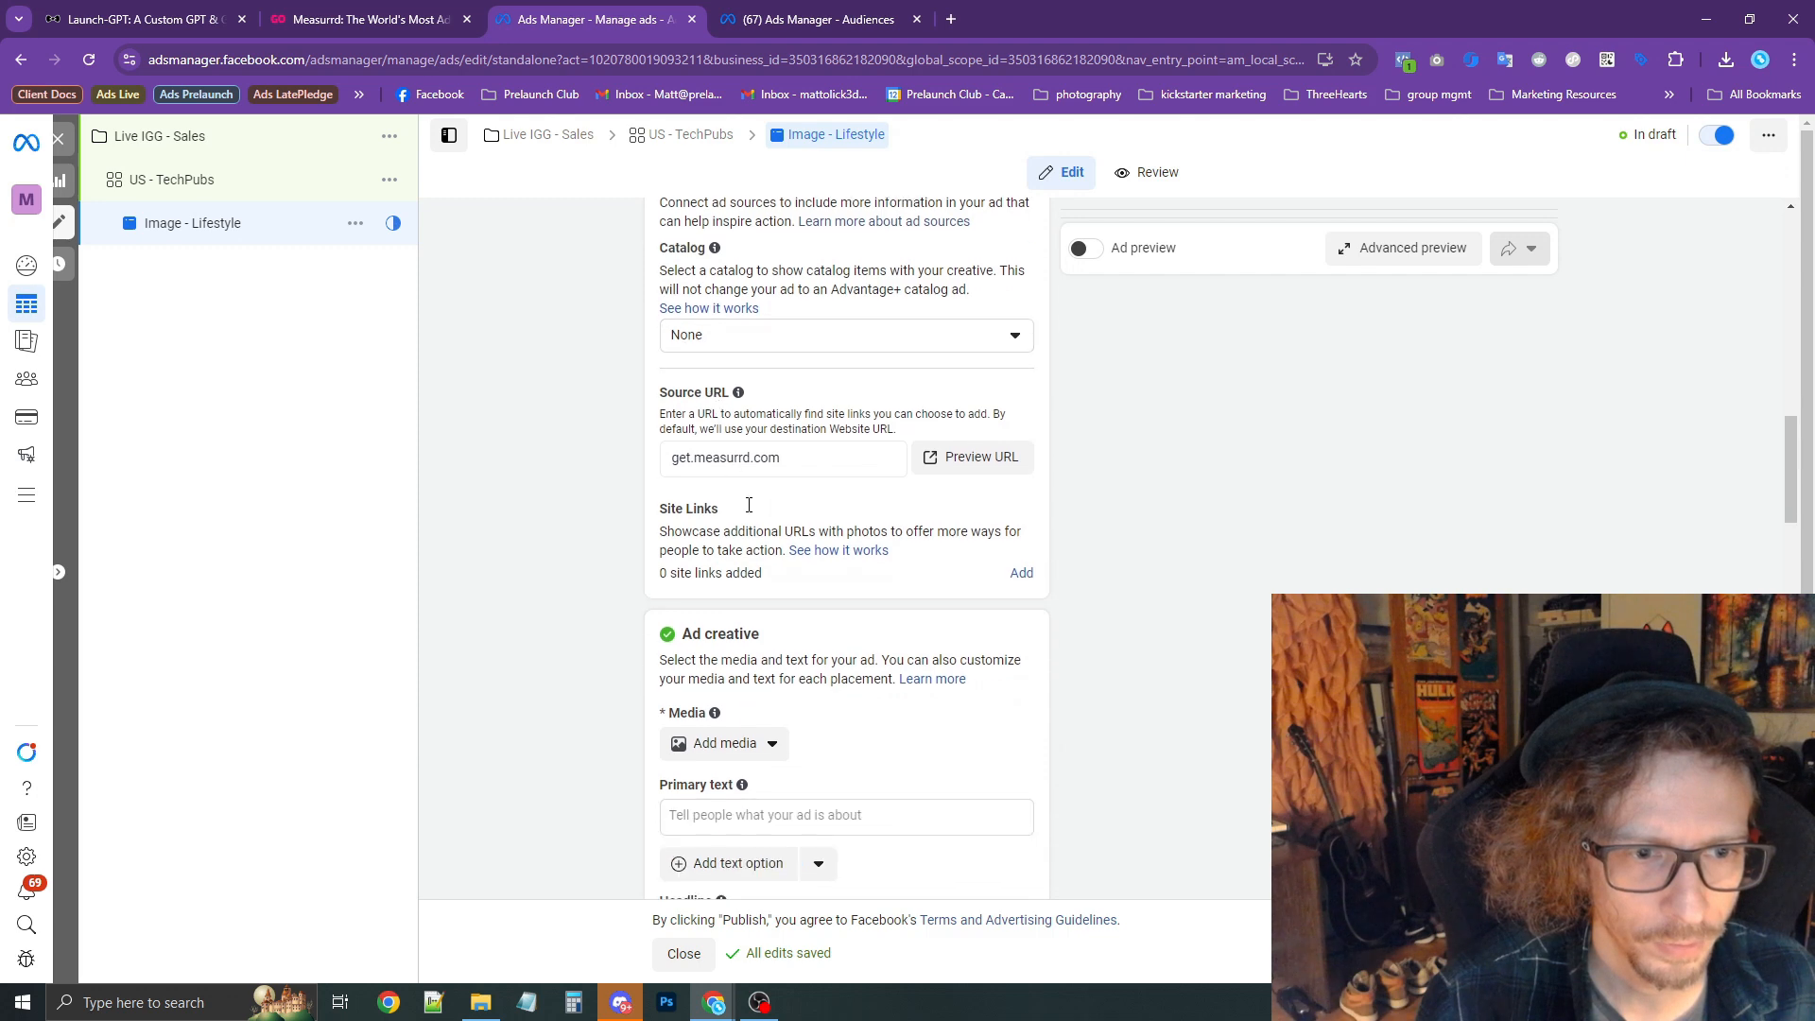
click(725, 272)
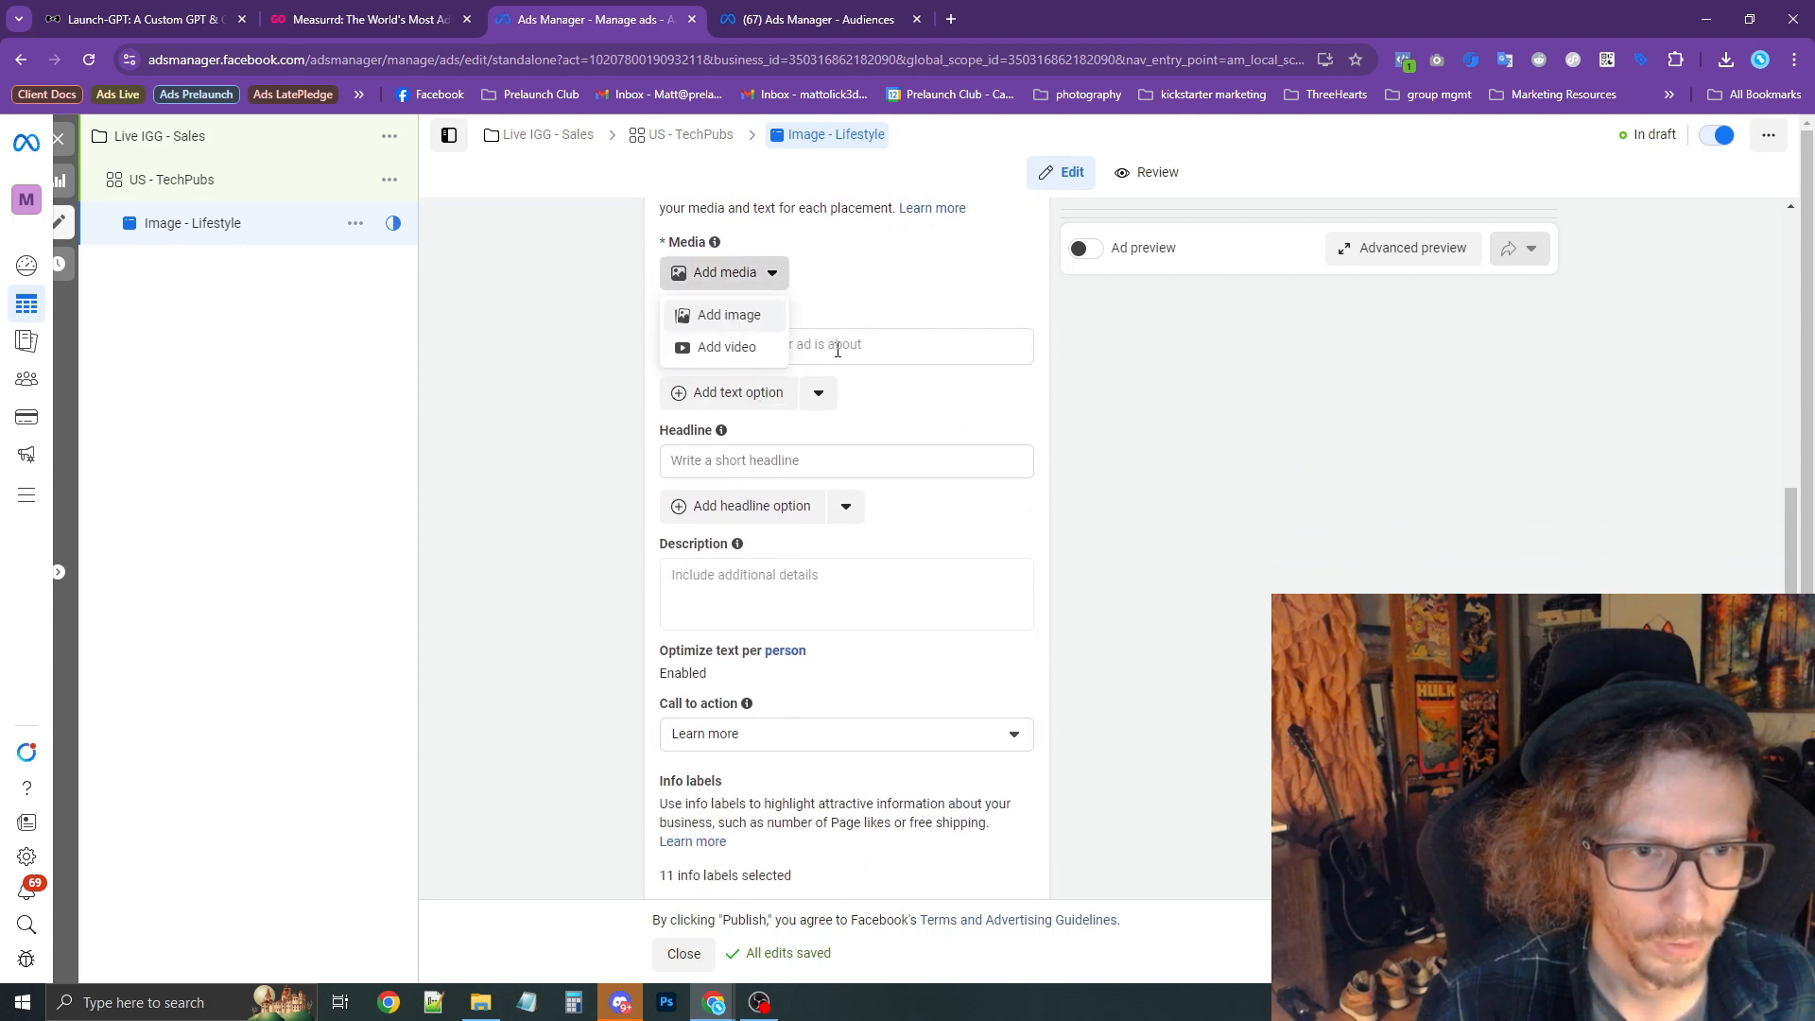
click(737, 316)
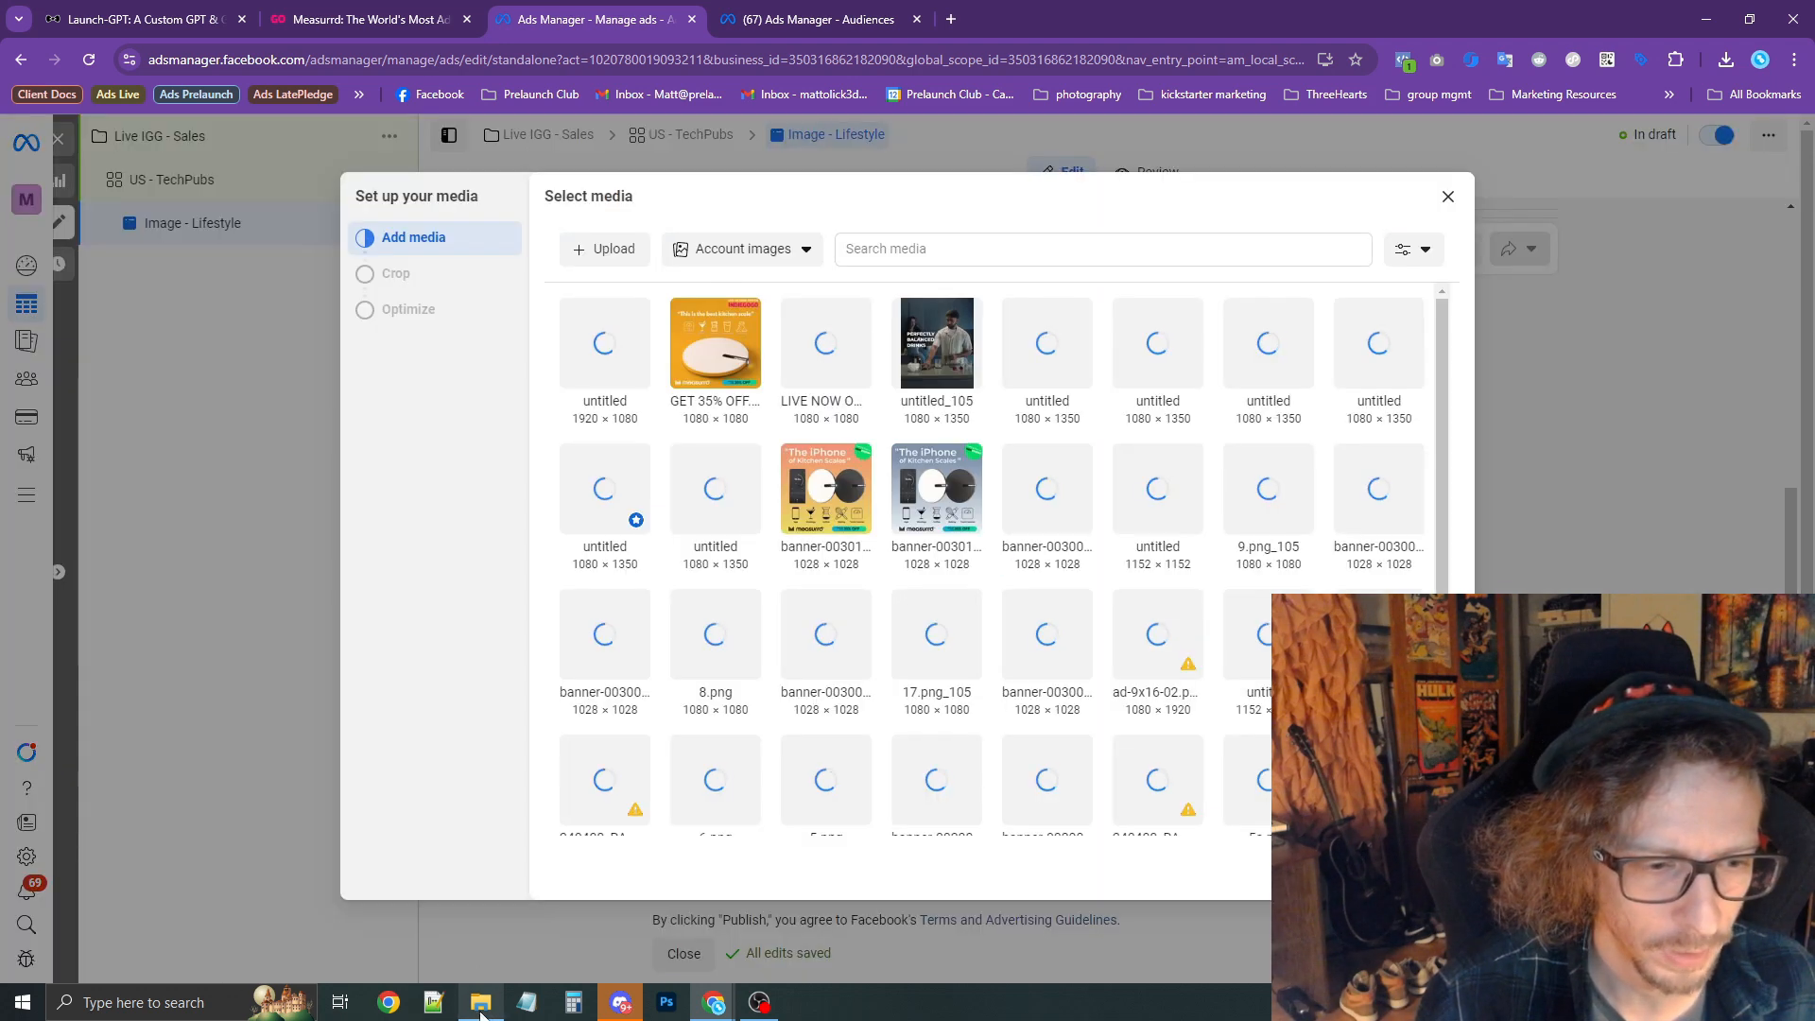
click(480, 1002)
drag(492, 303, 1310, 421)
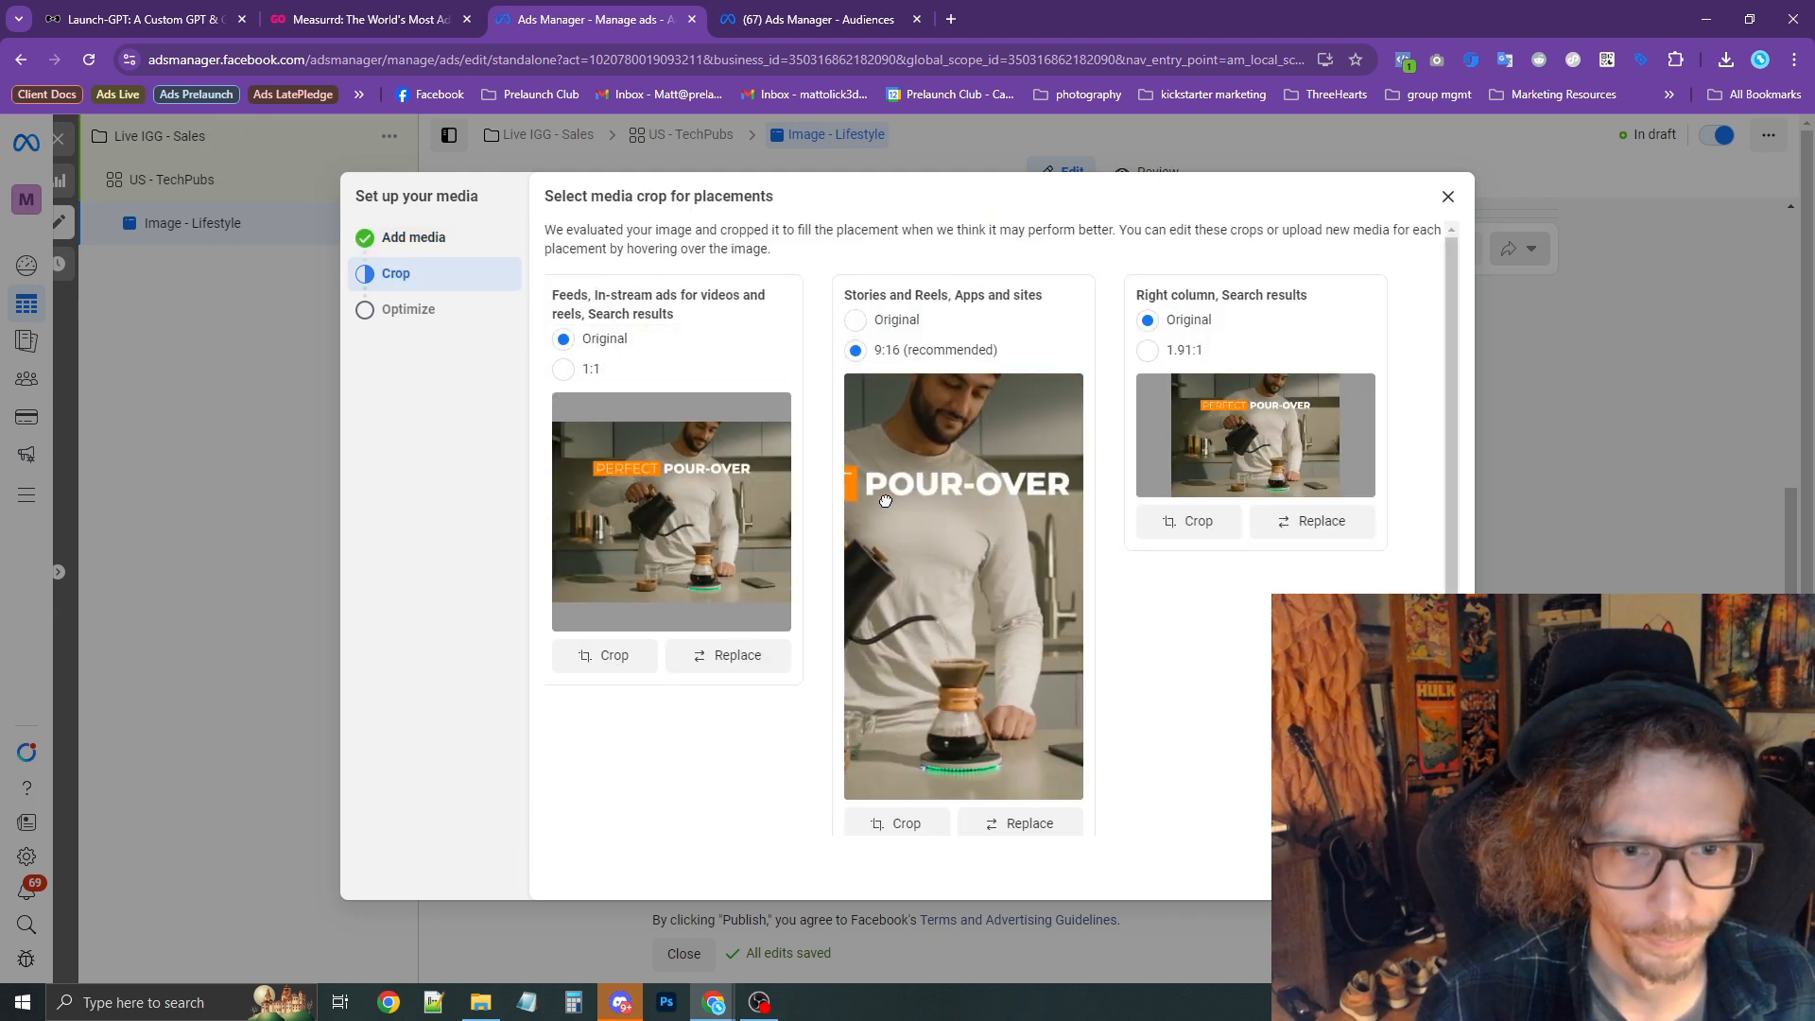
Set the image crop to Original for Stories and Reels and 1.91:1 for Right column, and continue to the creative enhancements.
click(856, 320)
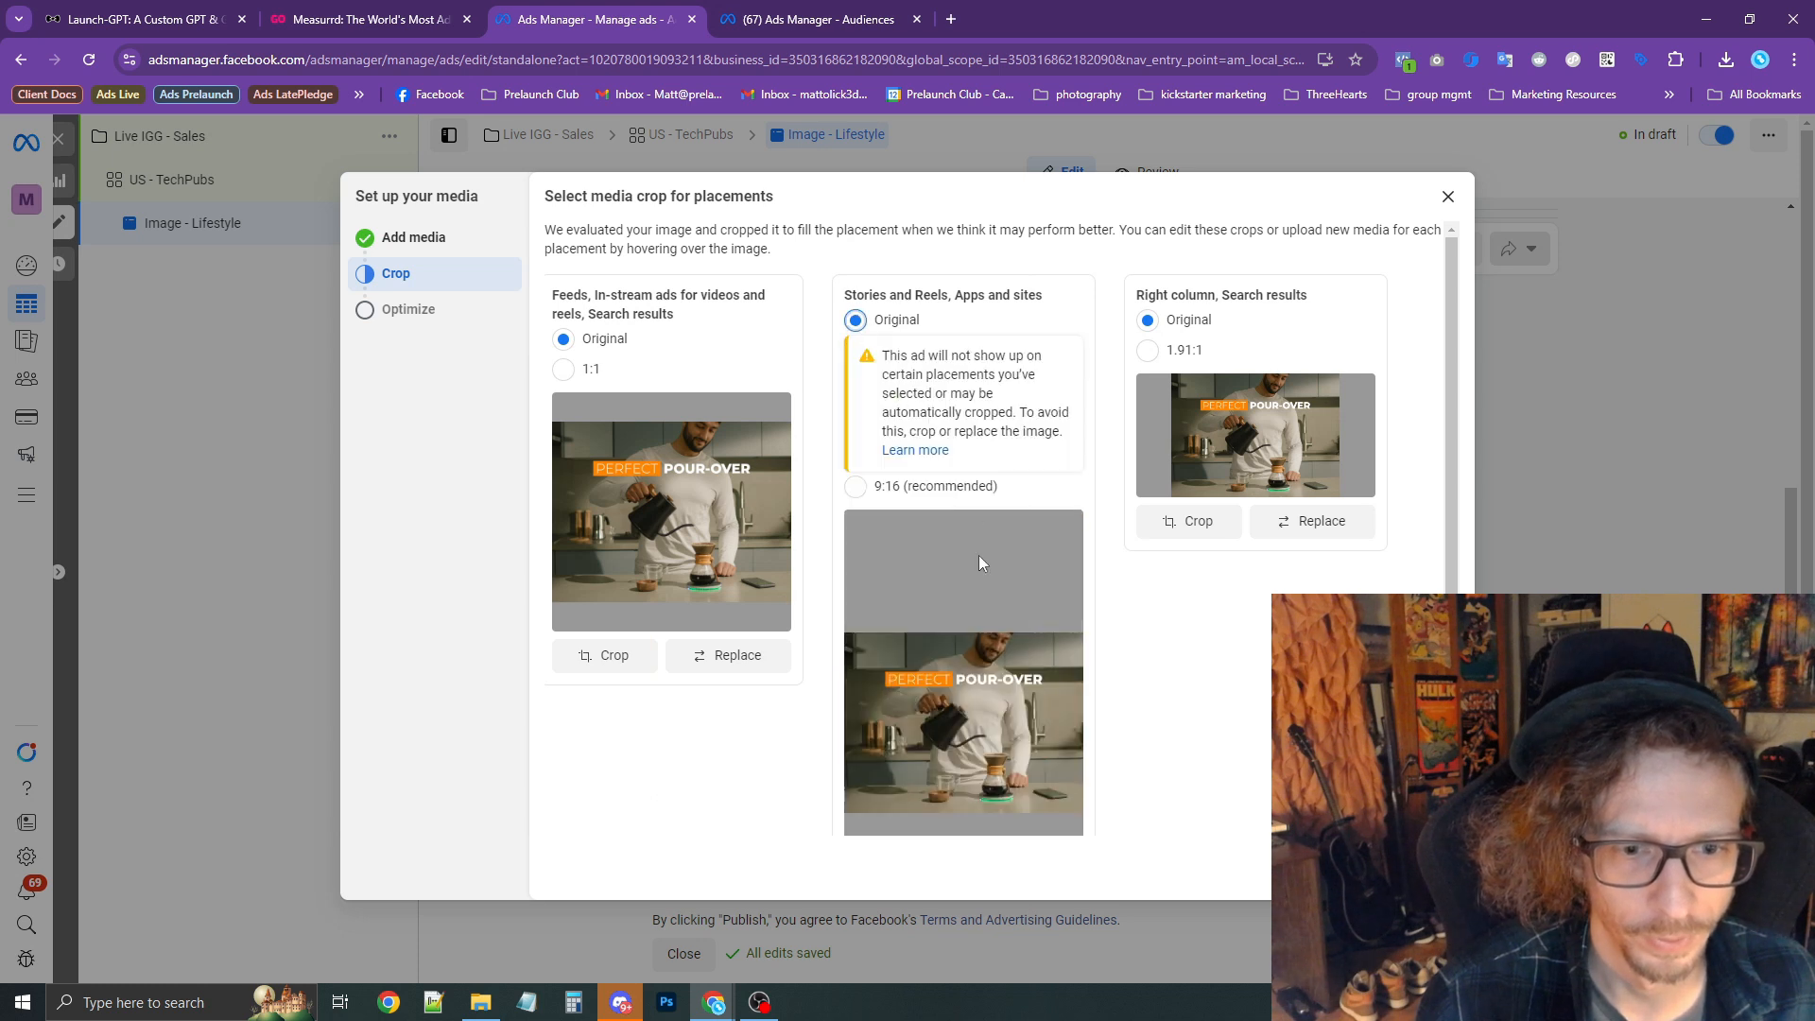
click(1148, 351)
drag(1233, 446, 1234, 376)
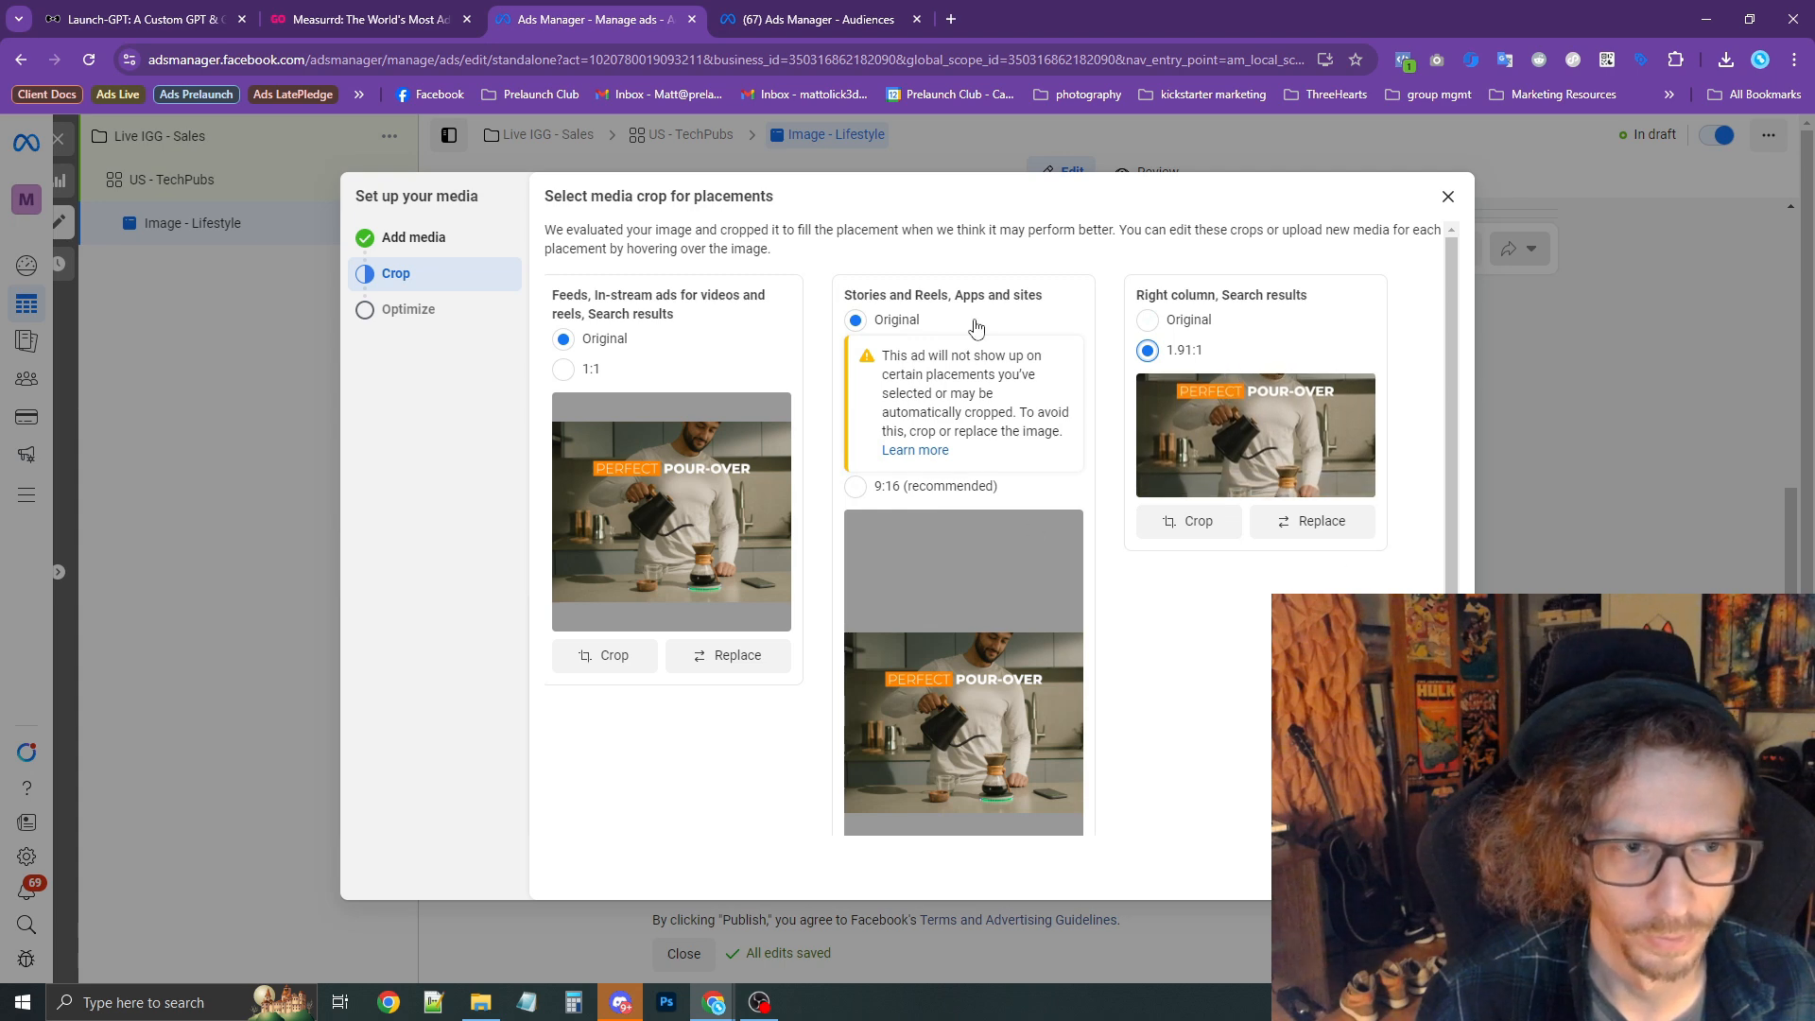
click(1428, 868)
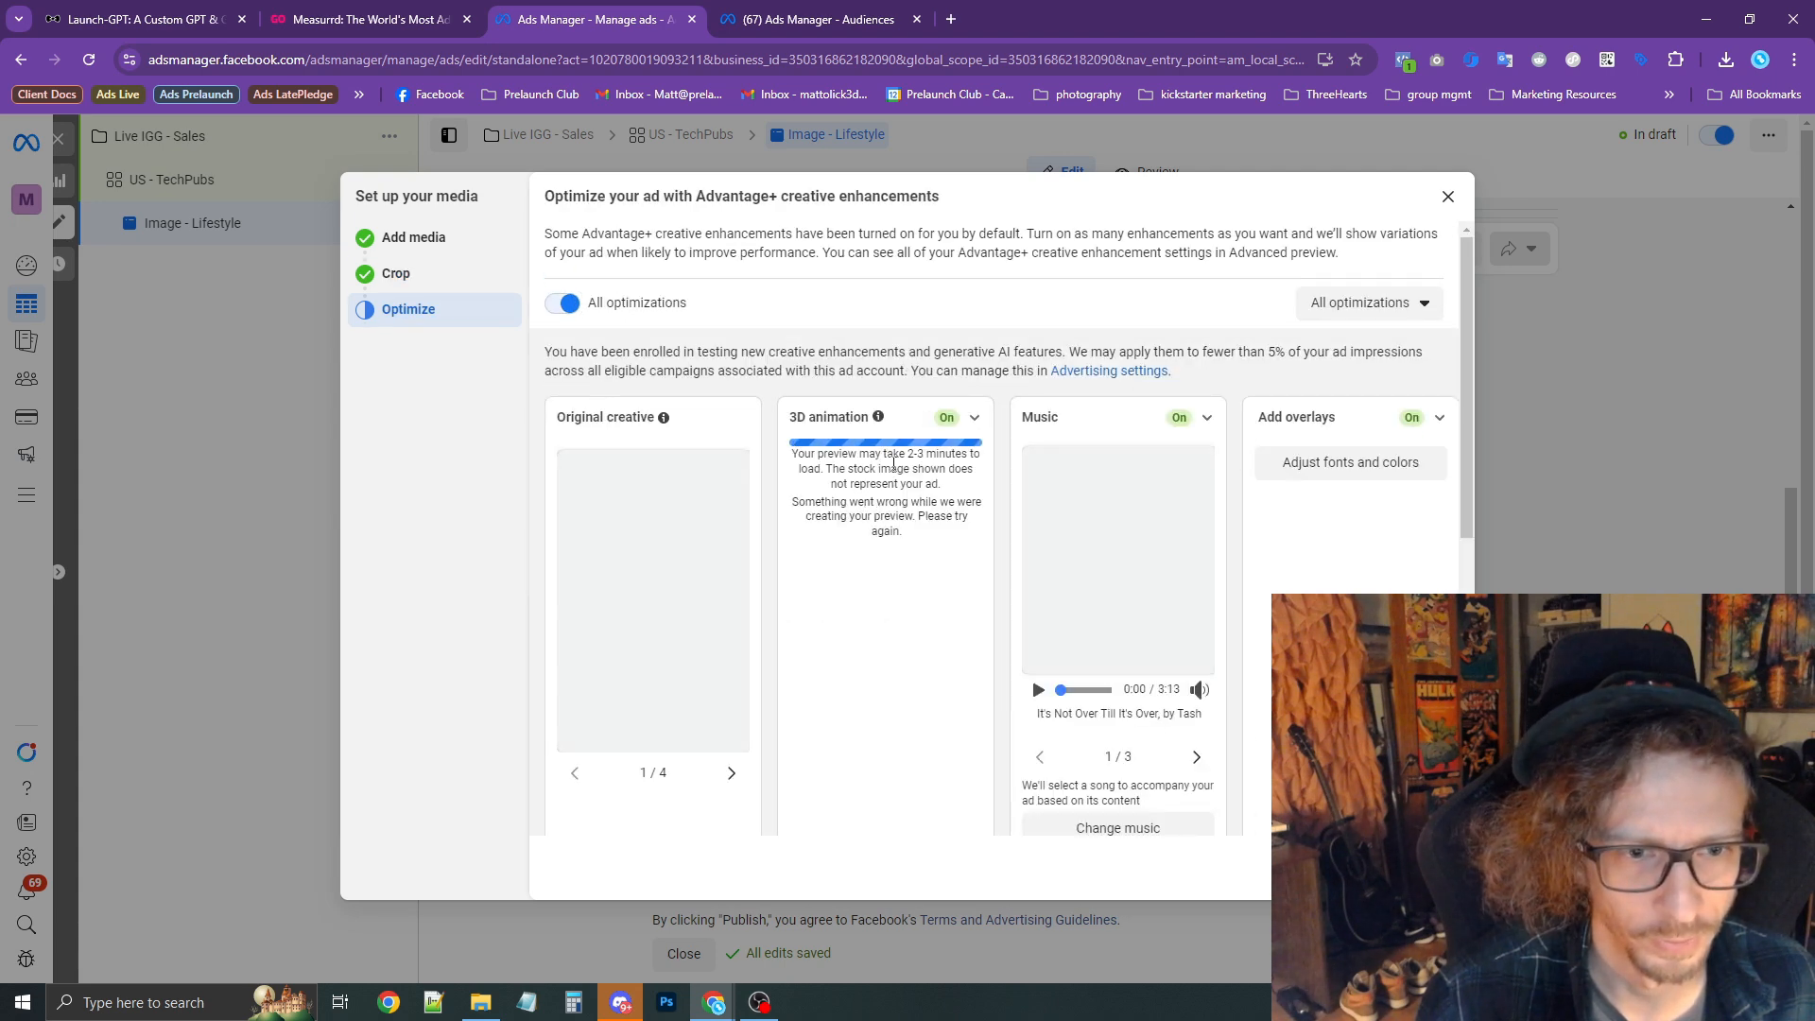
Turn off the 3D animation and Add catalog items enhancements and finish the media setup.
scroll(848, 355, down, 1)
scroll(848, 354, up, 1)
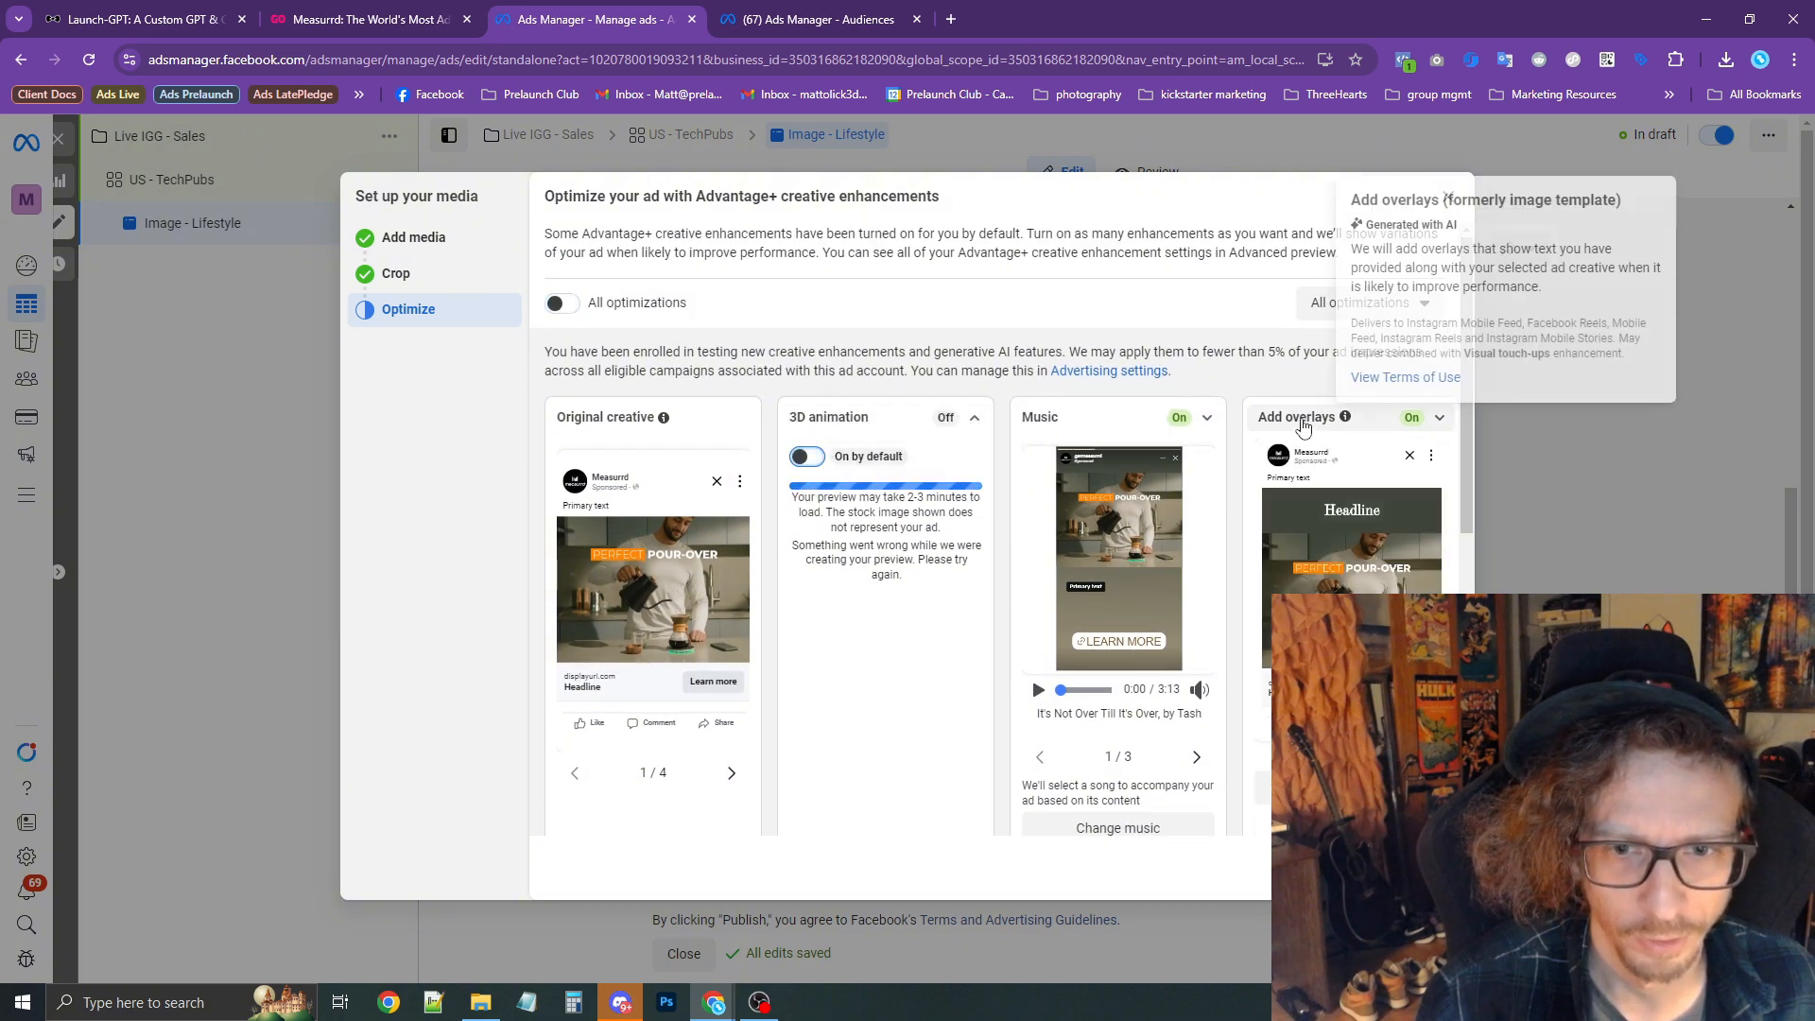
scroll(1301, 450, down, 3)
scroll(1291, 466, down, 3)
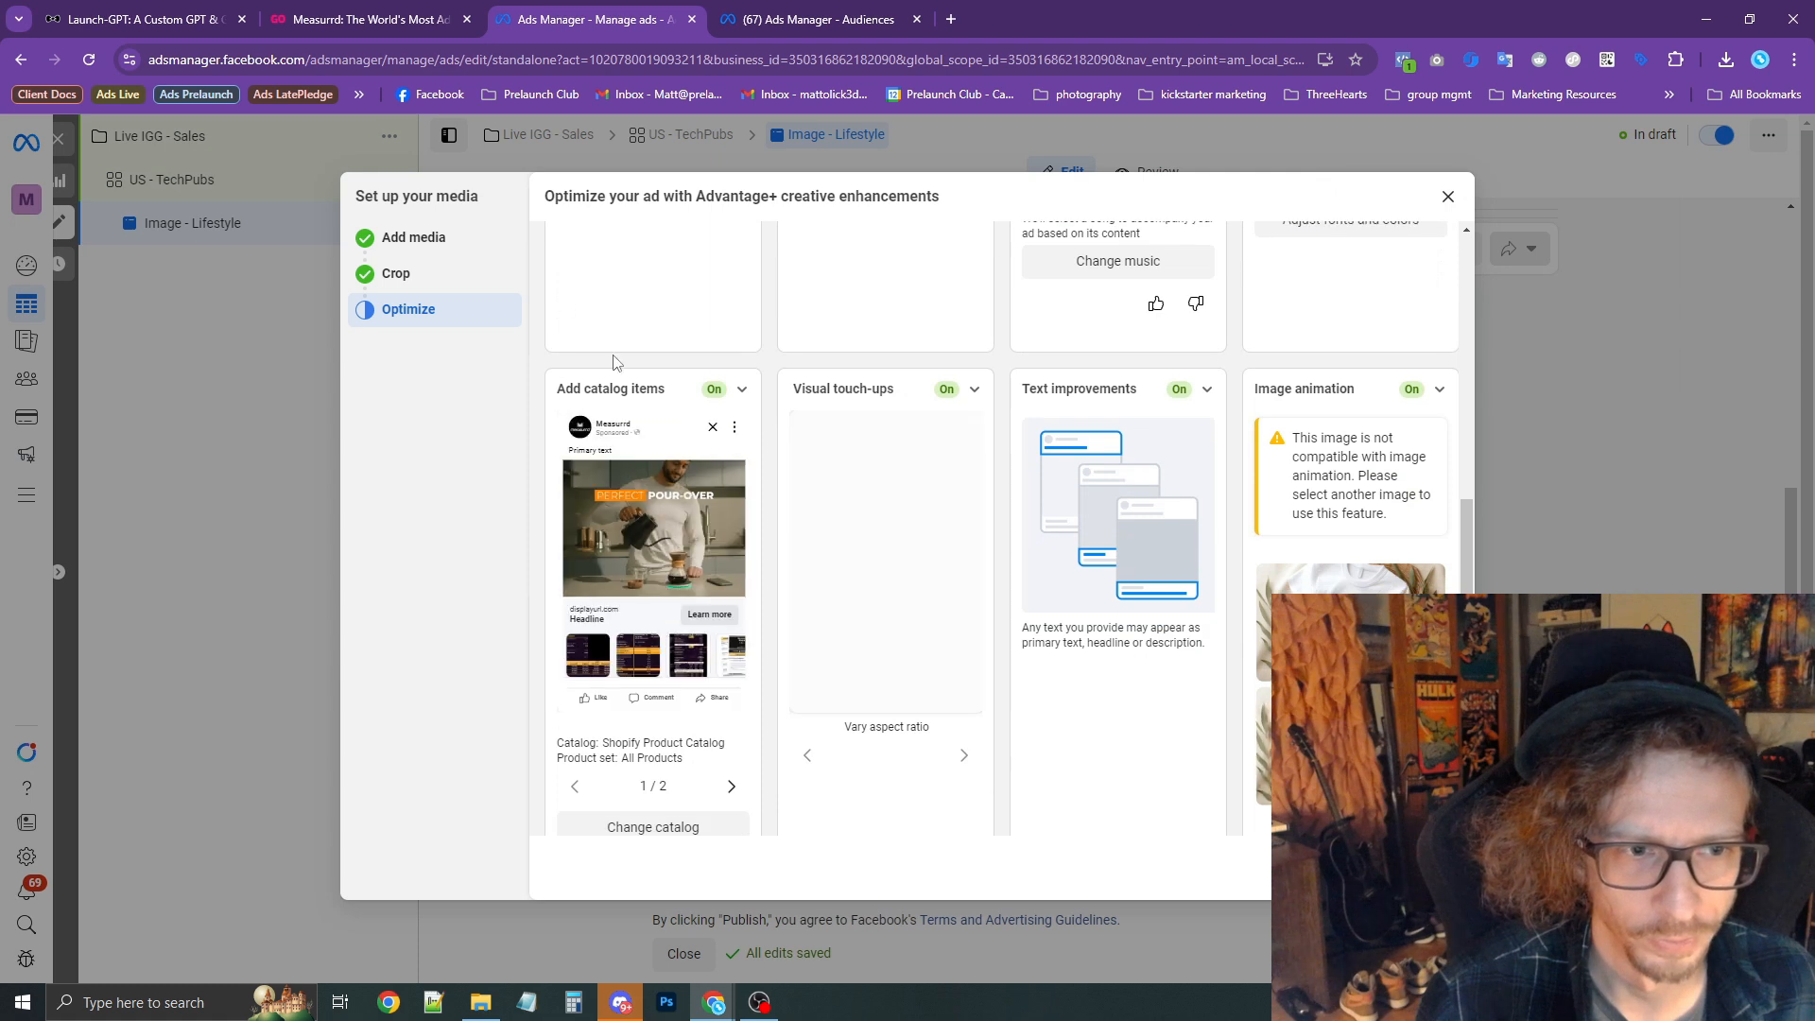
click(584, 431)
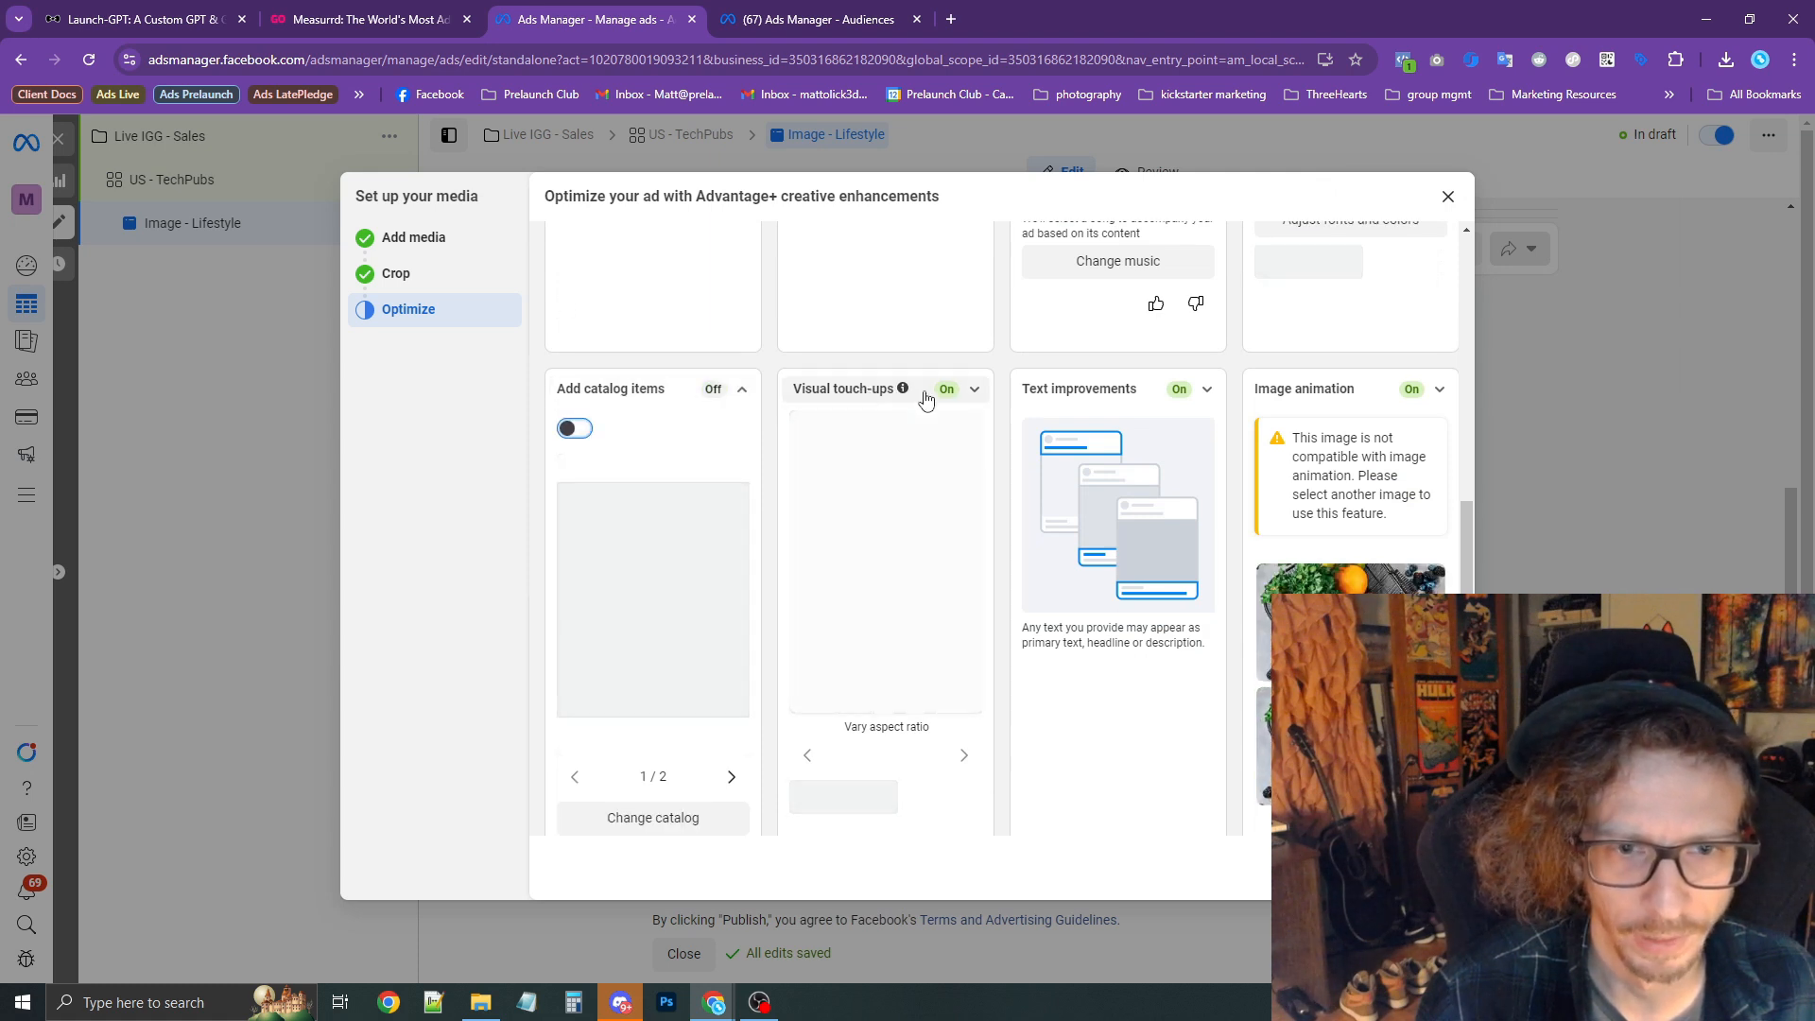
scroll(1356, 429, down, 1)
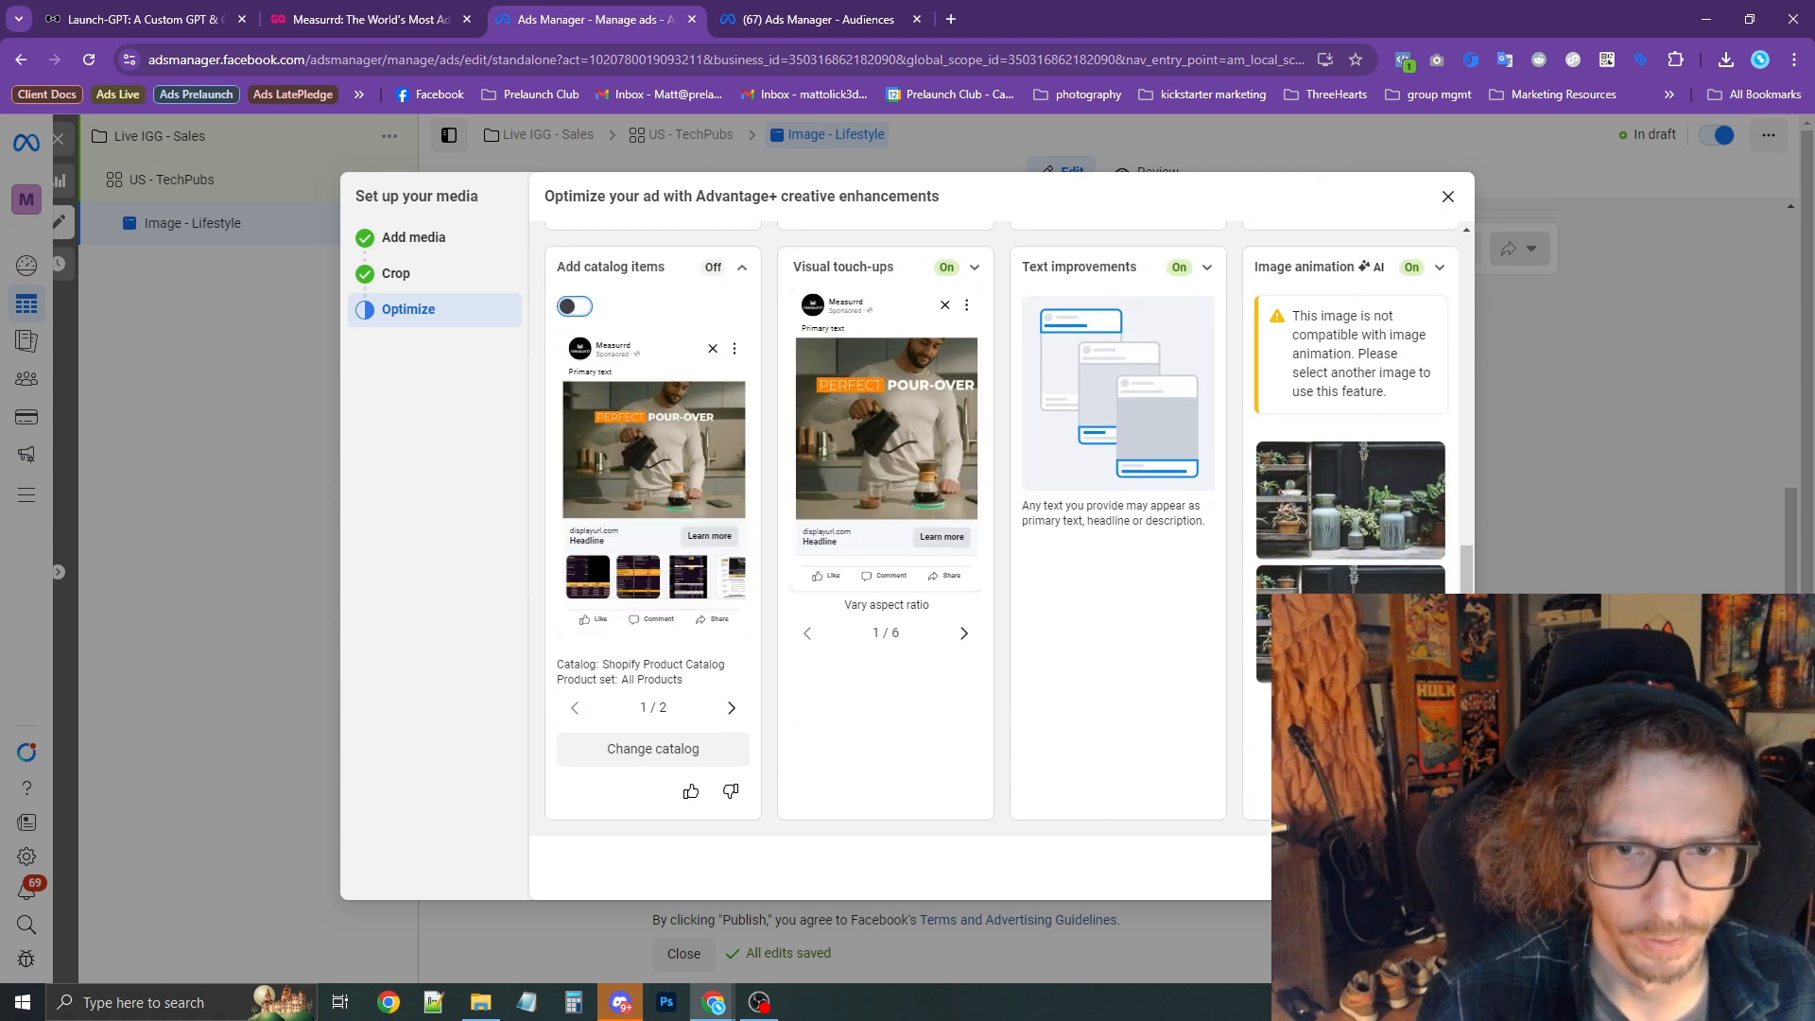
click(1432, 868)
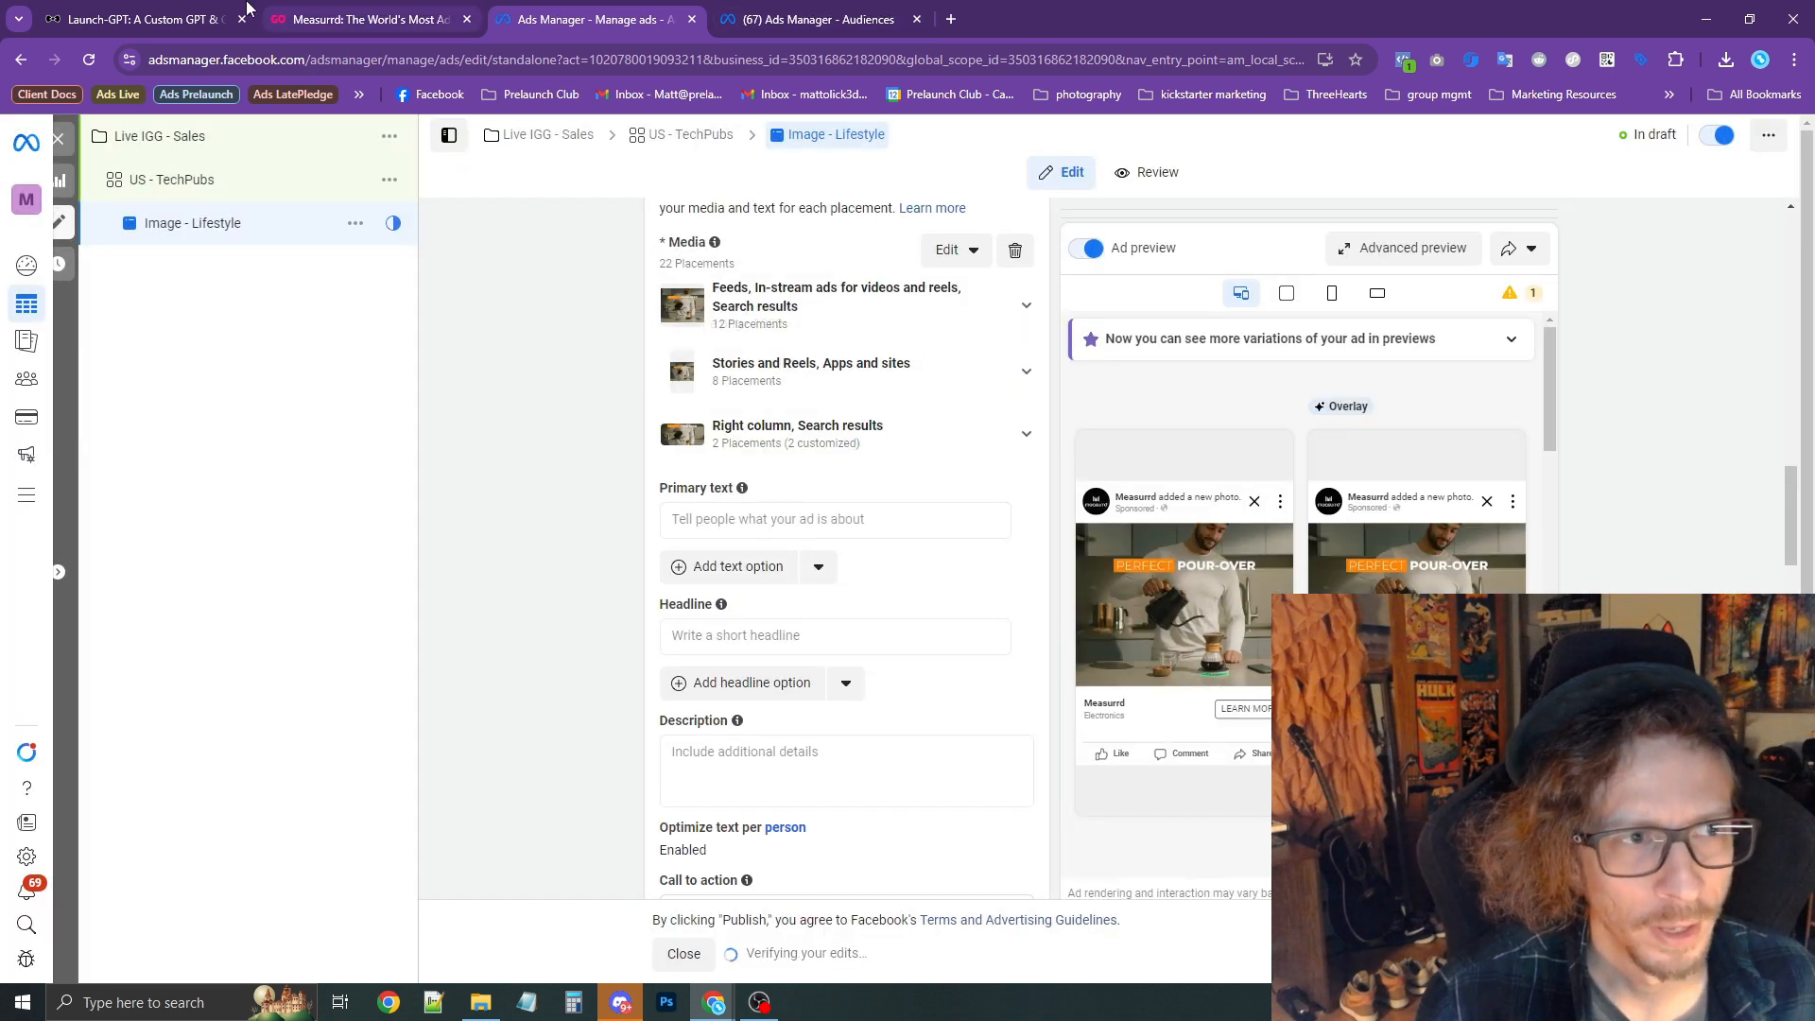
Copy "Measurrd — The Most Advanced Coffee Scale Ever Created" from the Launch-GPT page into the ad's first headline, closing the Audiences page.
click(142, 19)
scroll(709, 473, up, 6)
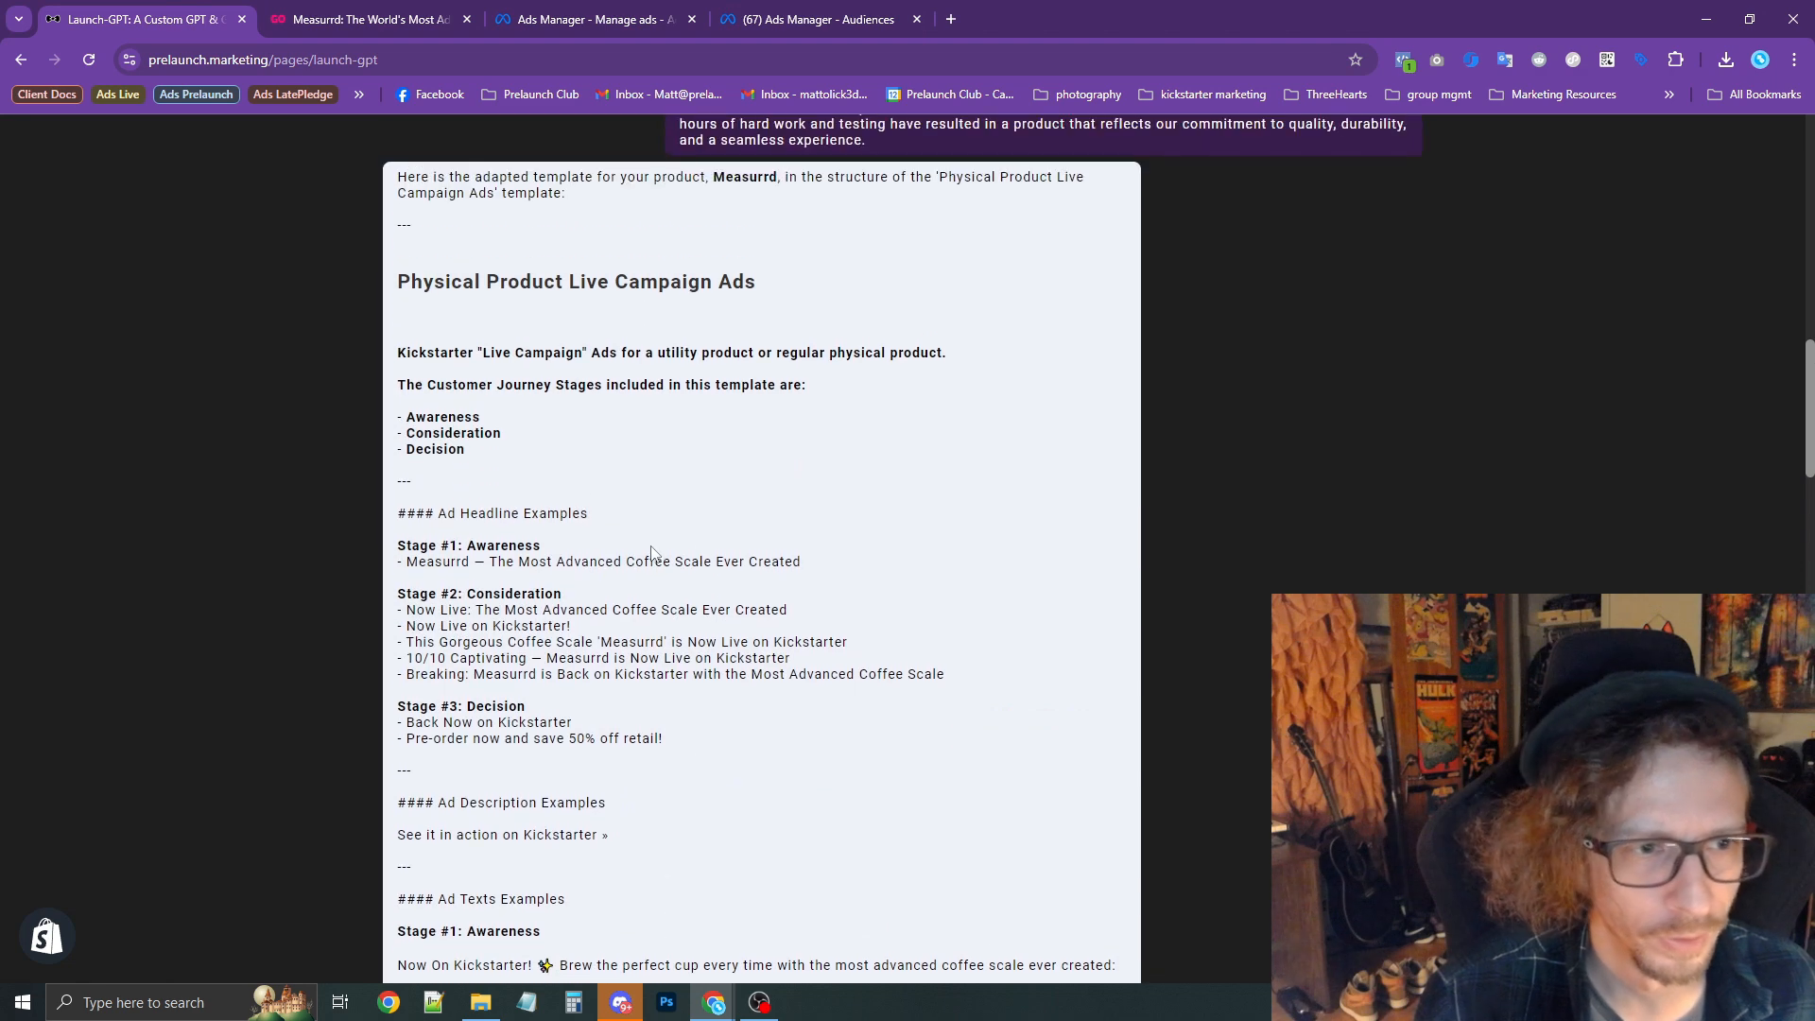
scroll(756, 501, down, 1)
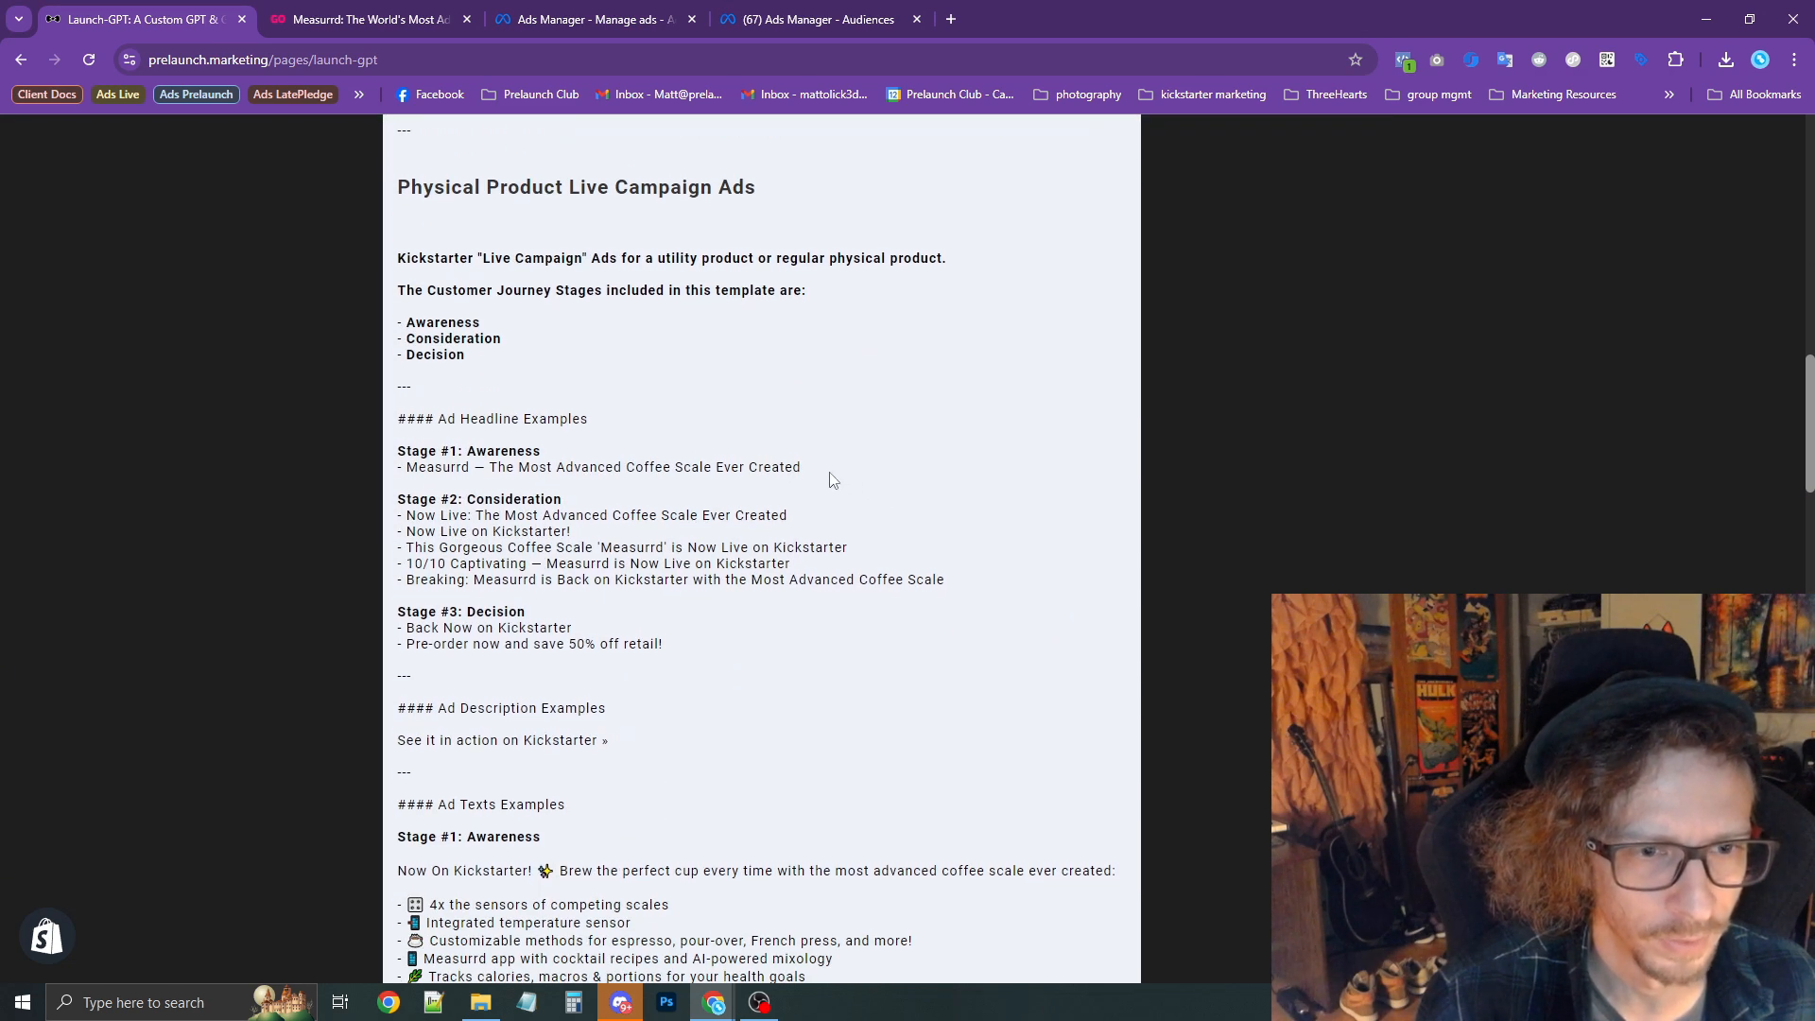
drag(832, 479, 419, 470)
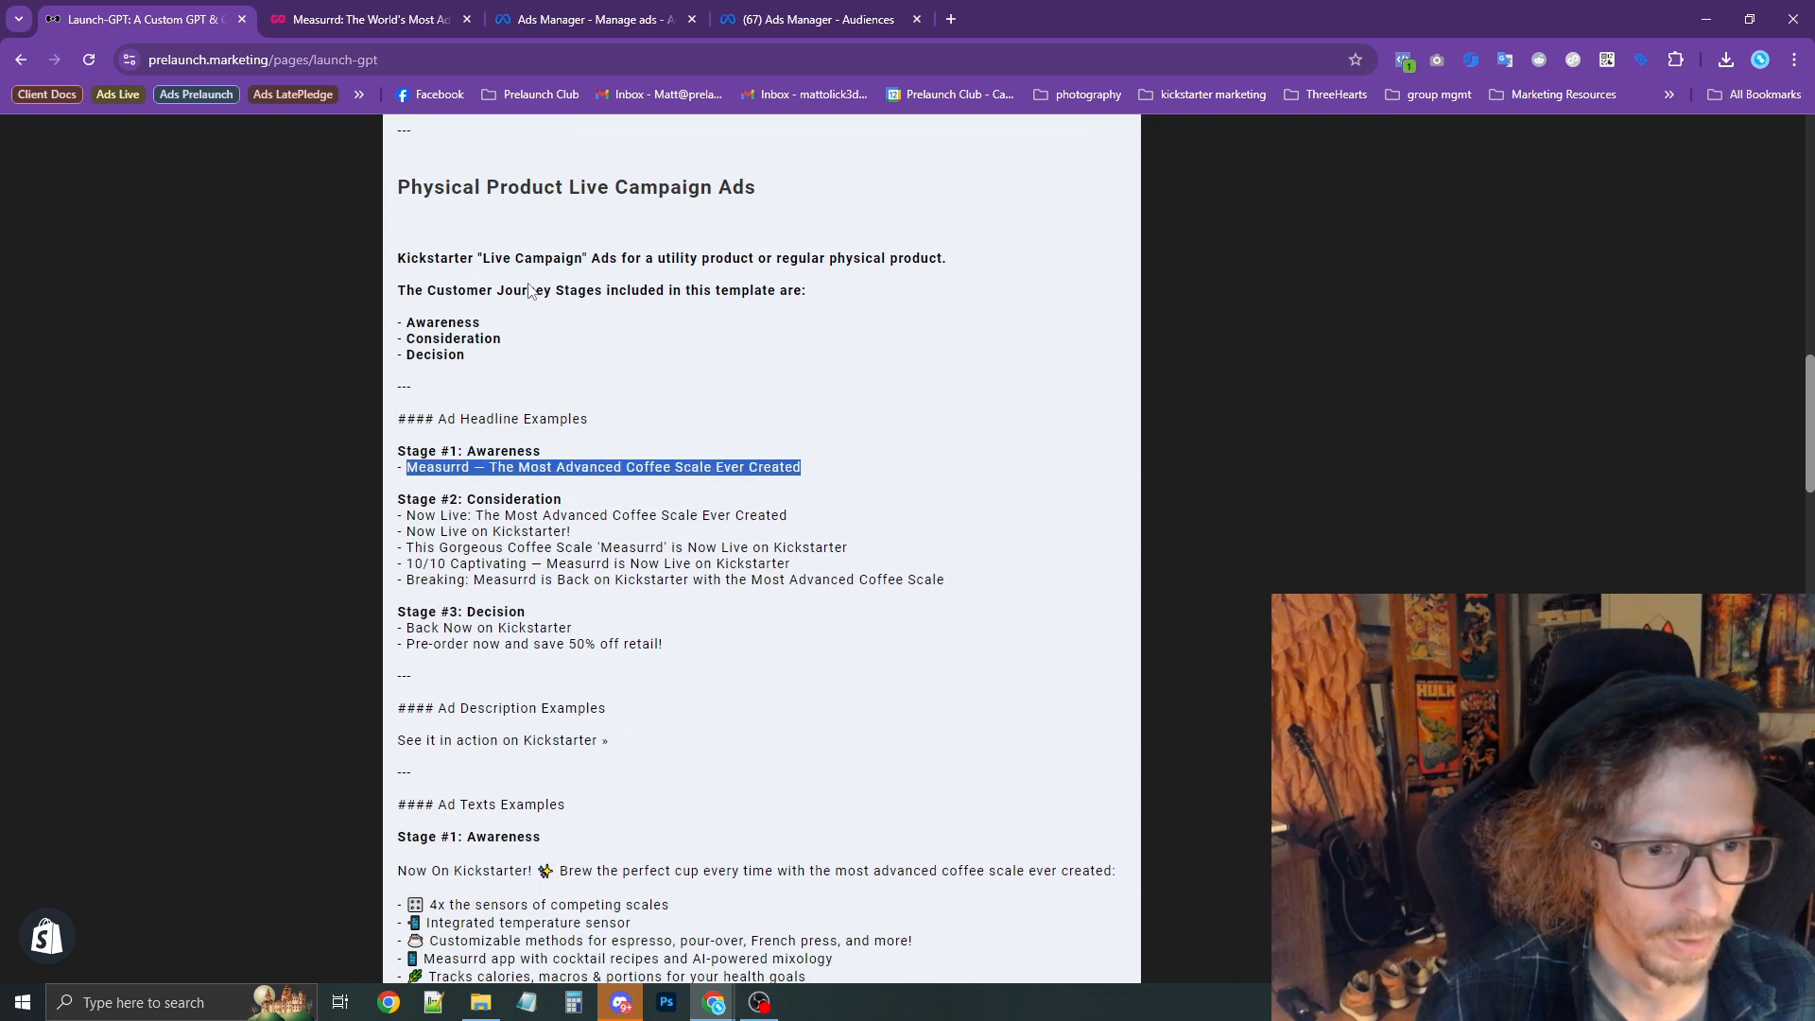
click(752, 14)
click(668, 20)
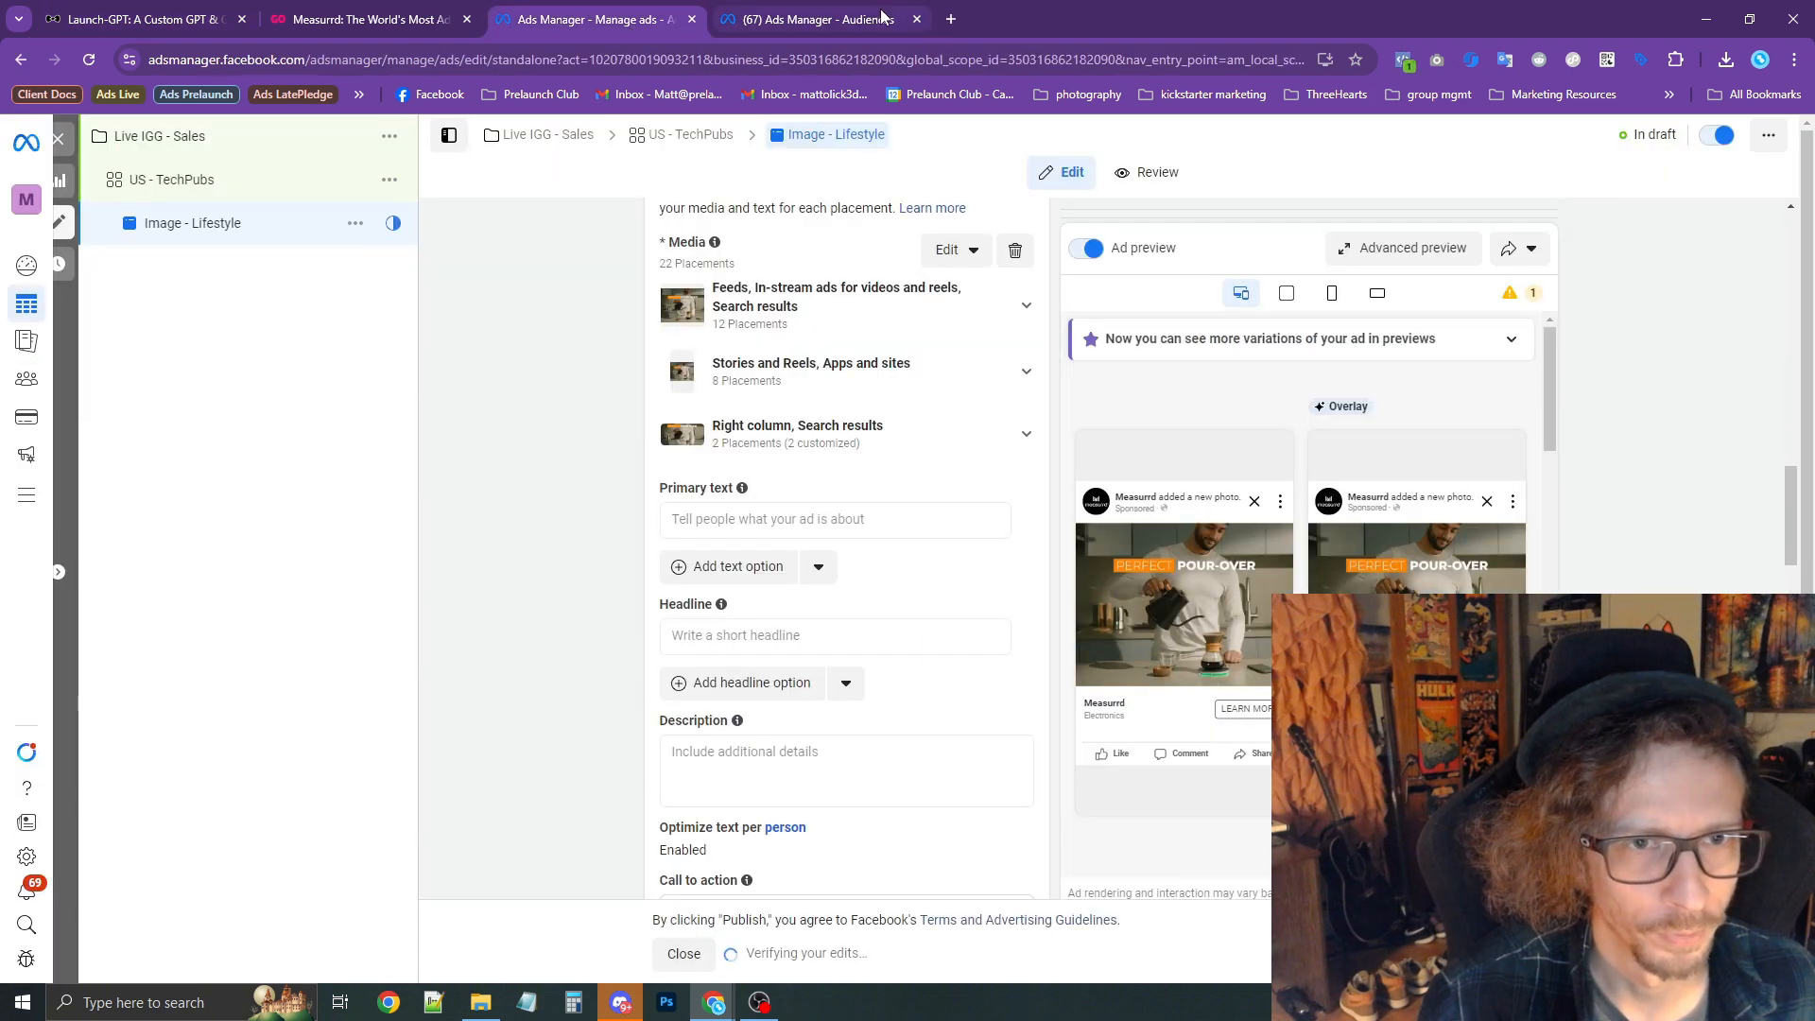
click(915, 20)
click(832, 526)
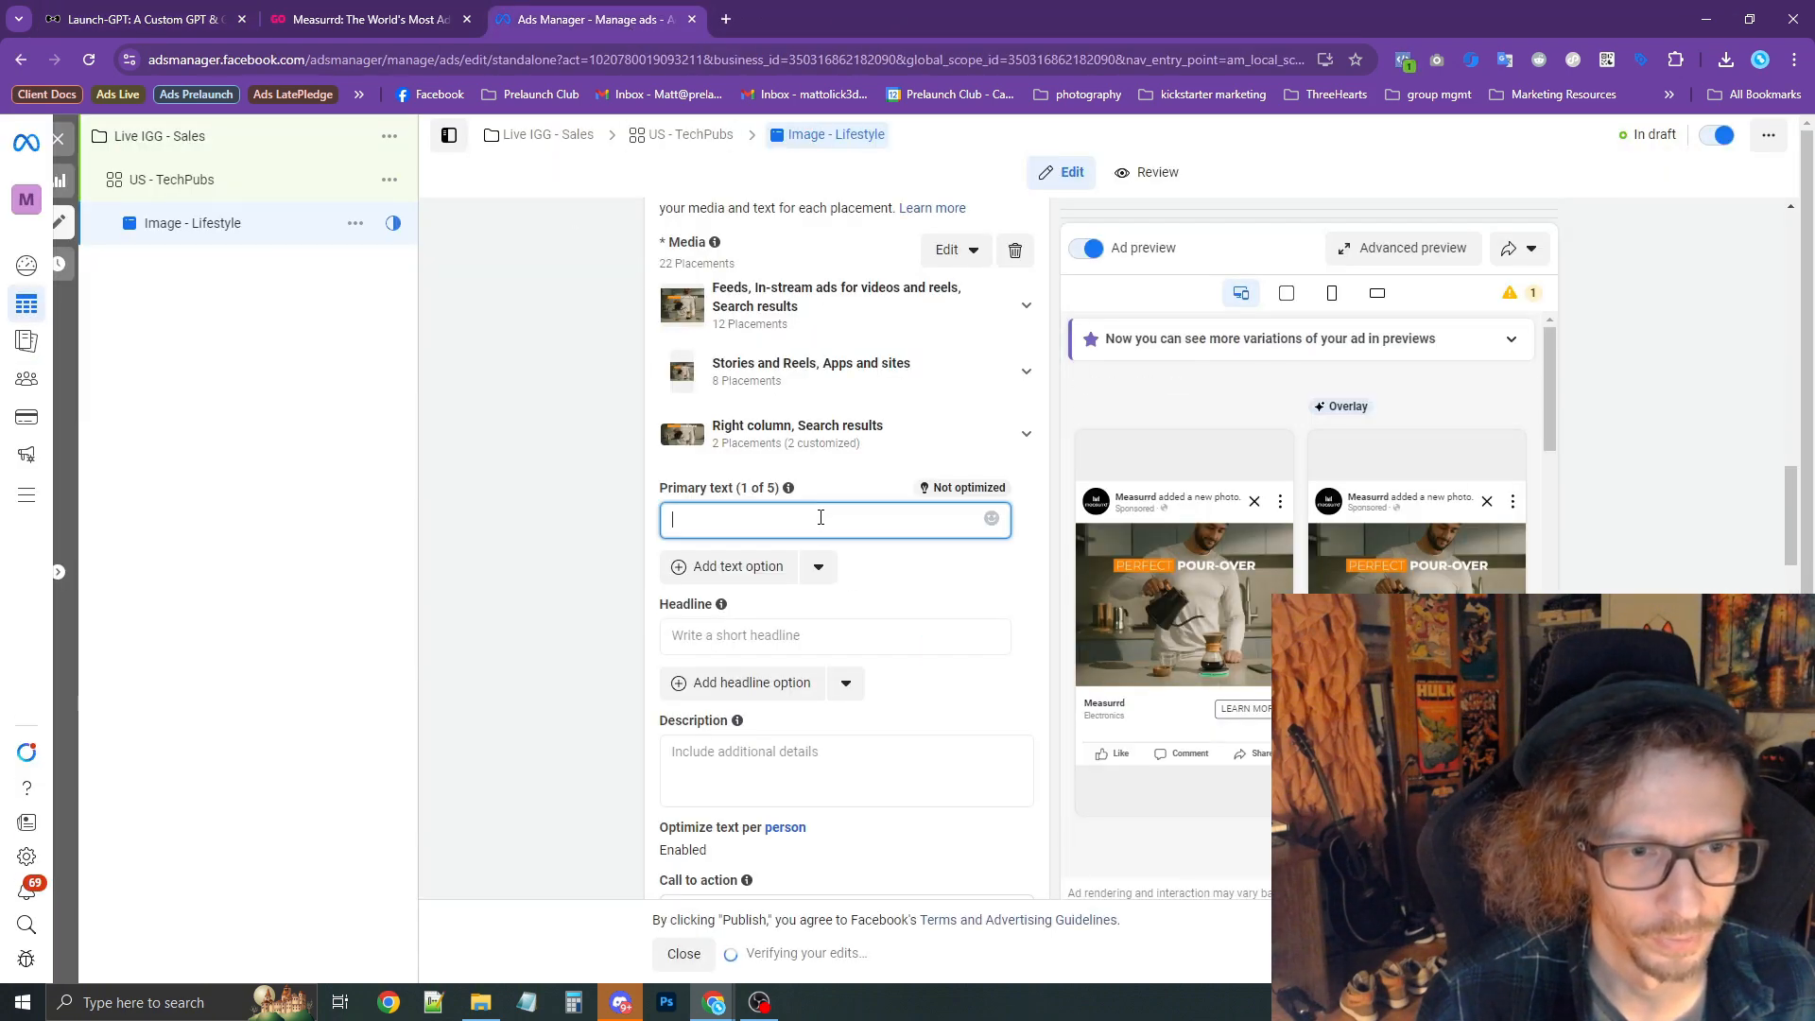
click(806, 642)
key(ctrl+v)
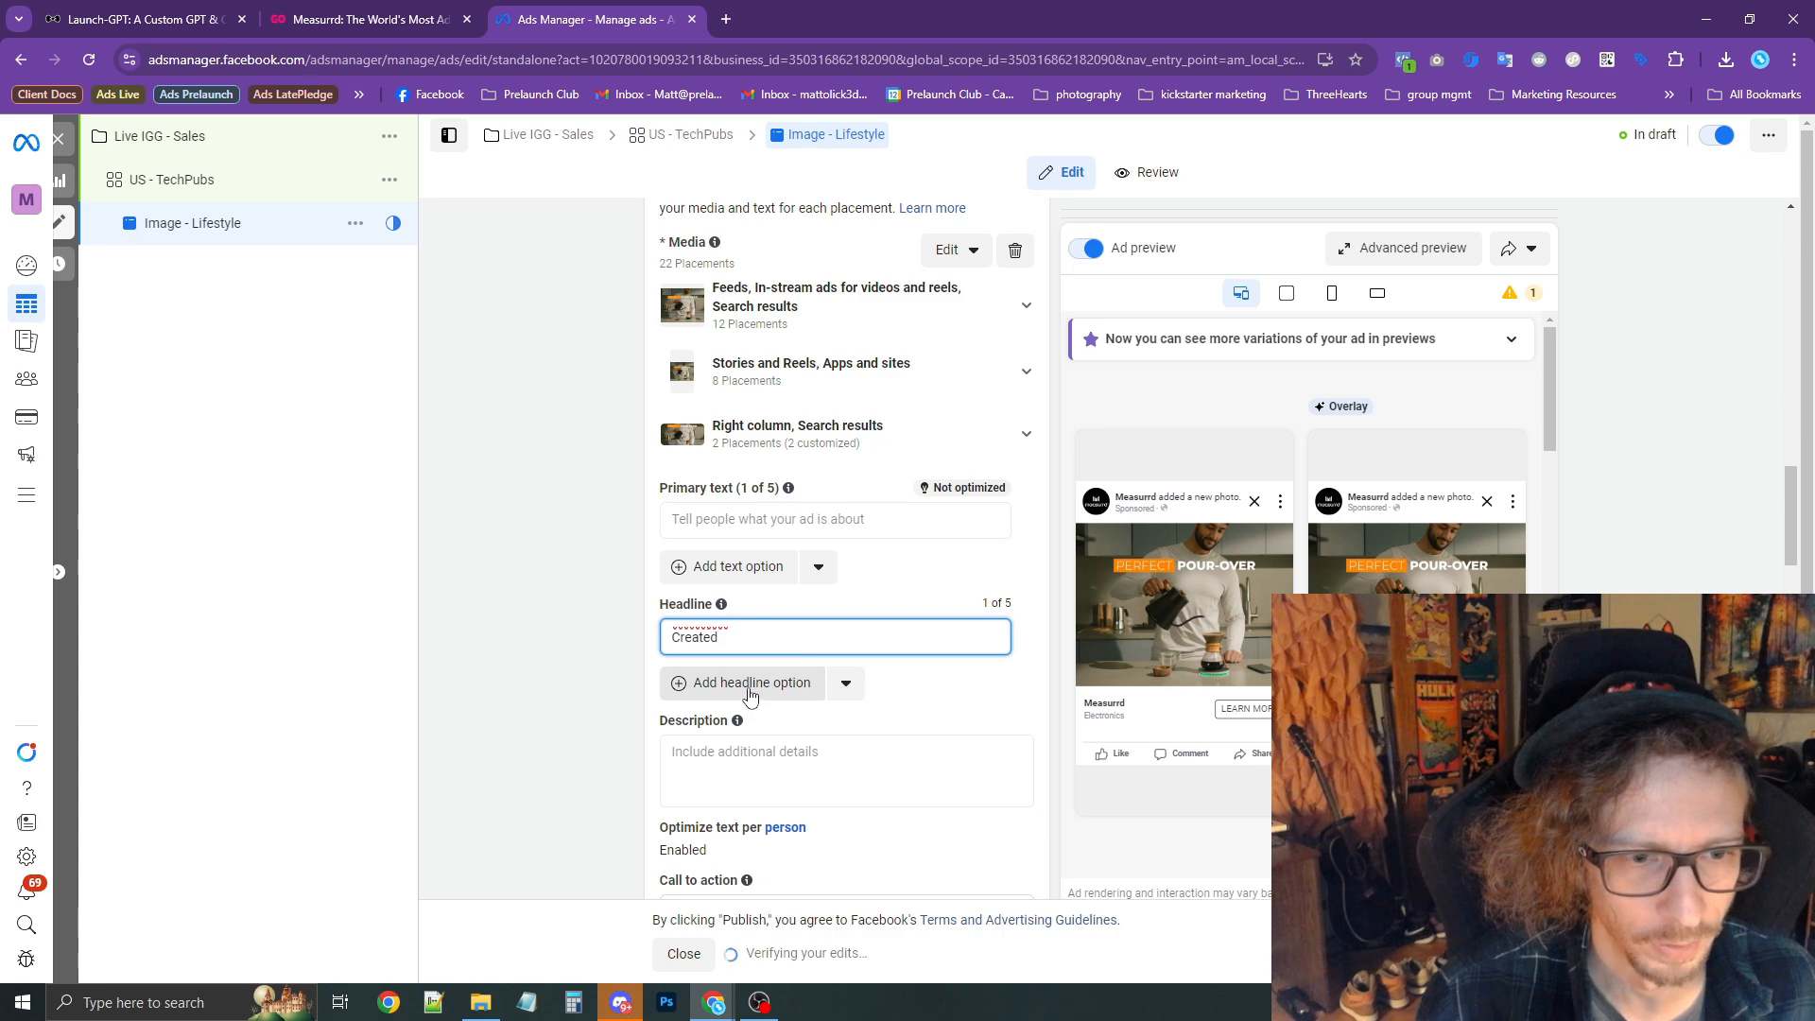
Add four more empty headline options to the ad.
click(756, 682)
click(751, 769)
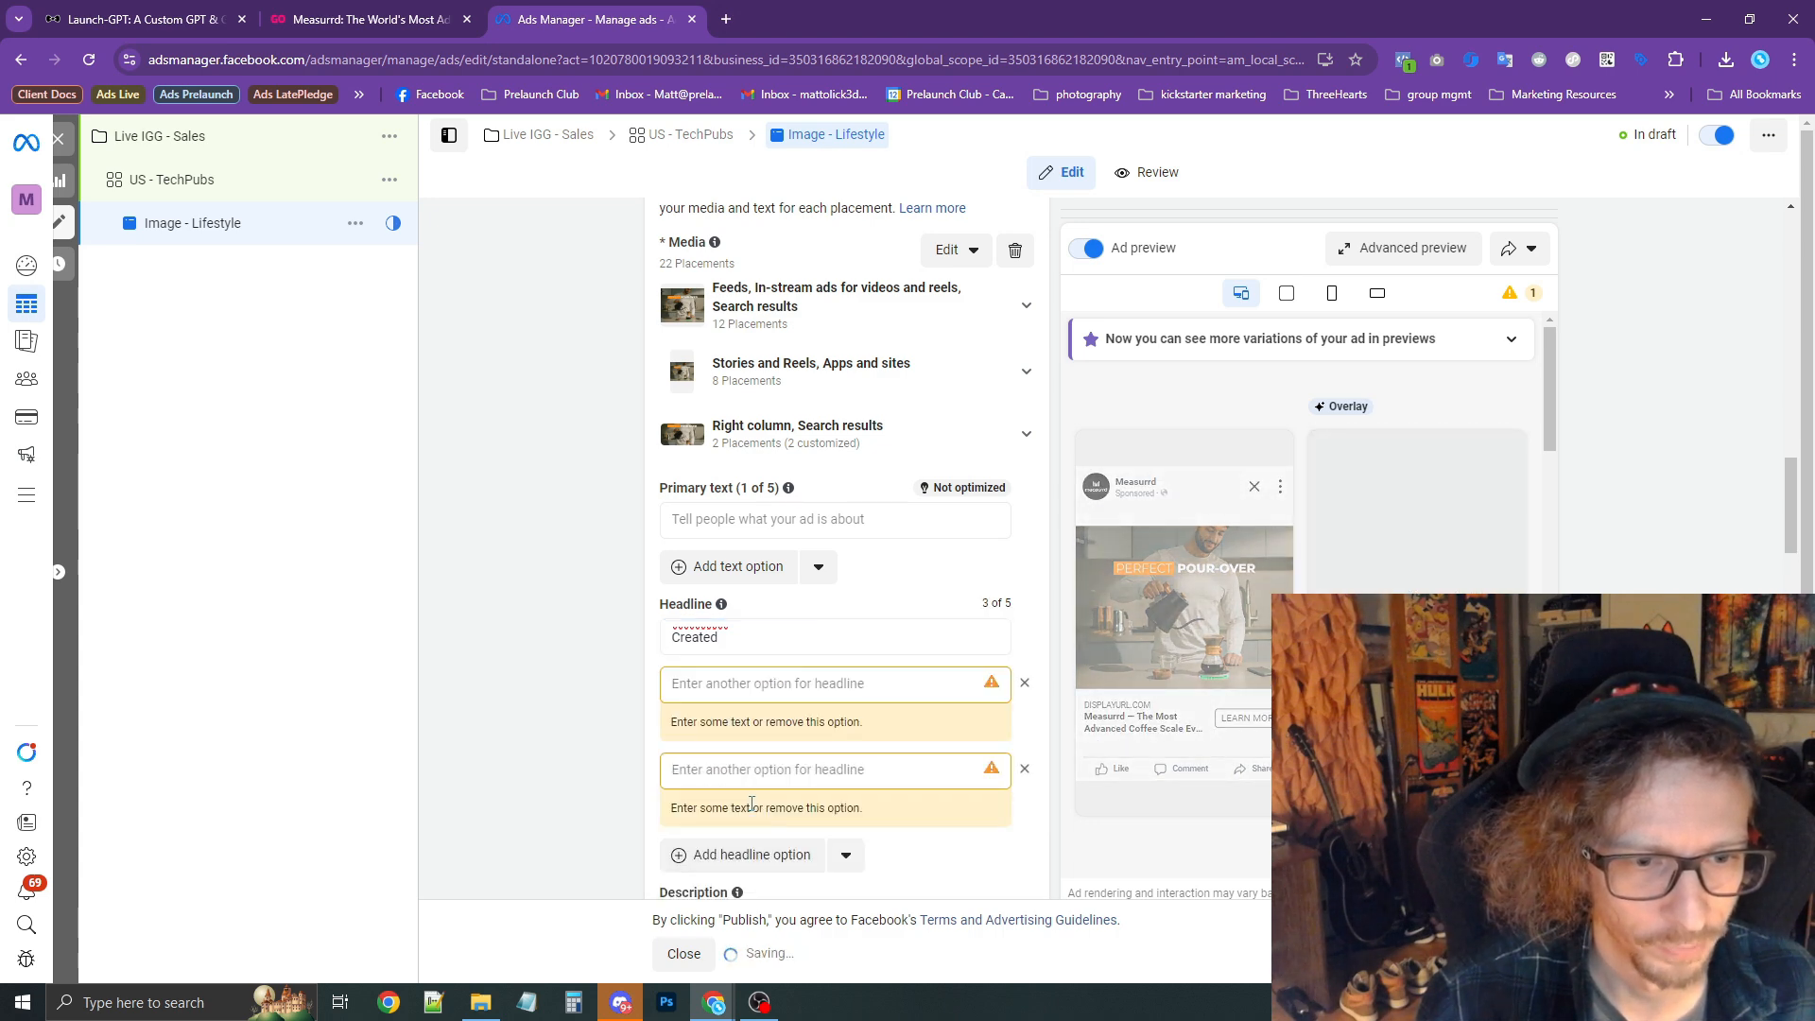
click(747, 854)
scroll(747, 832, down, 3)
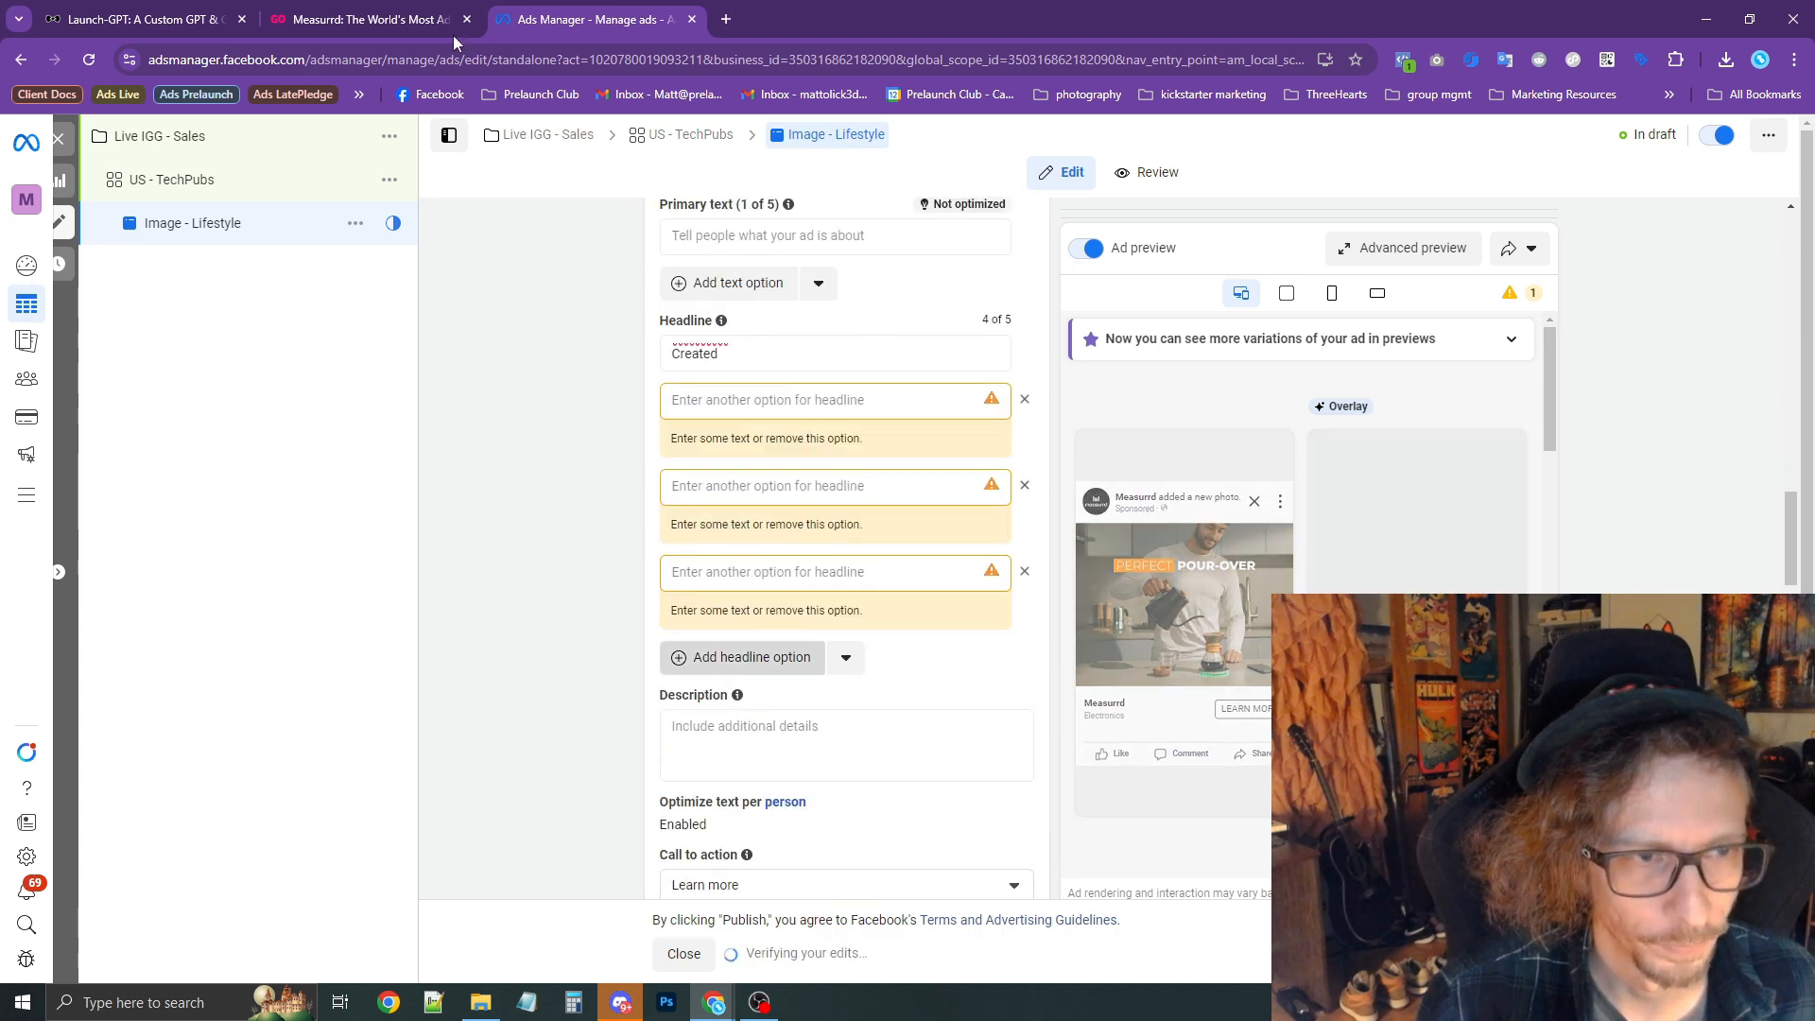
click(749, 653)
Copy "Now Live: The Most Advanced Coffee Scale Ever Created" from the Launch-GPT page into the second headline option.
click(131, 13)
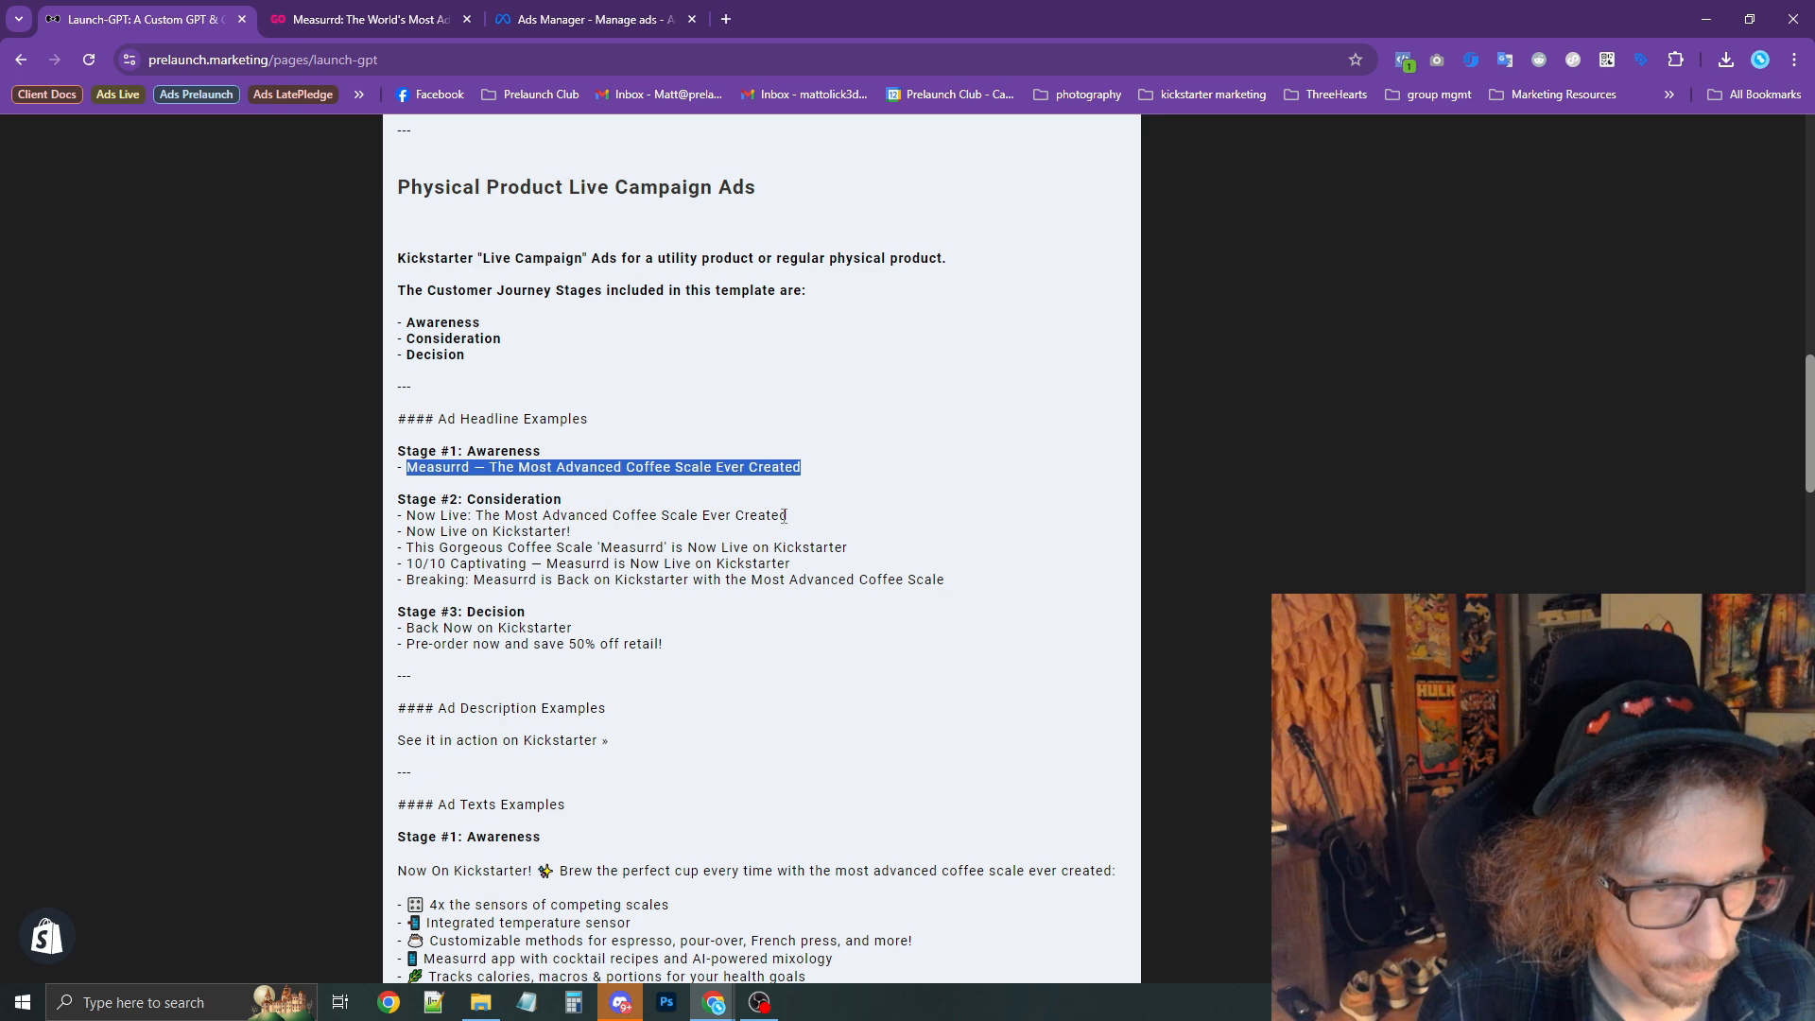
drag(784, 517, 407, 518)
key(ctrl+c)
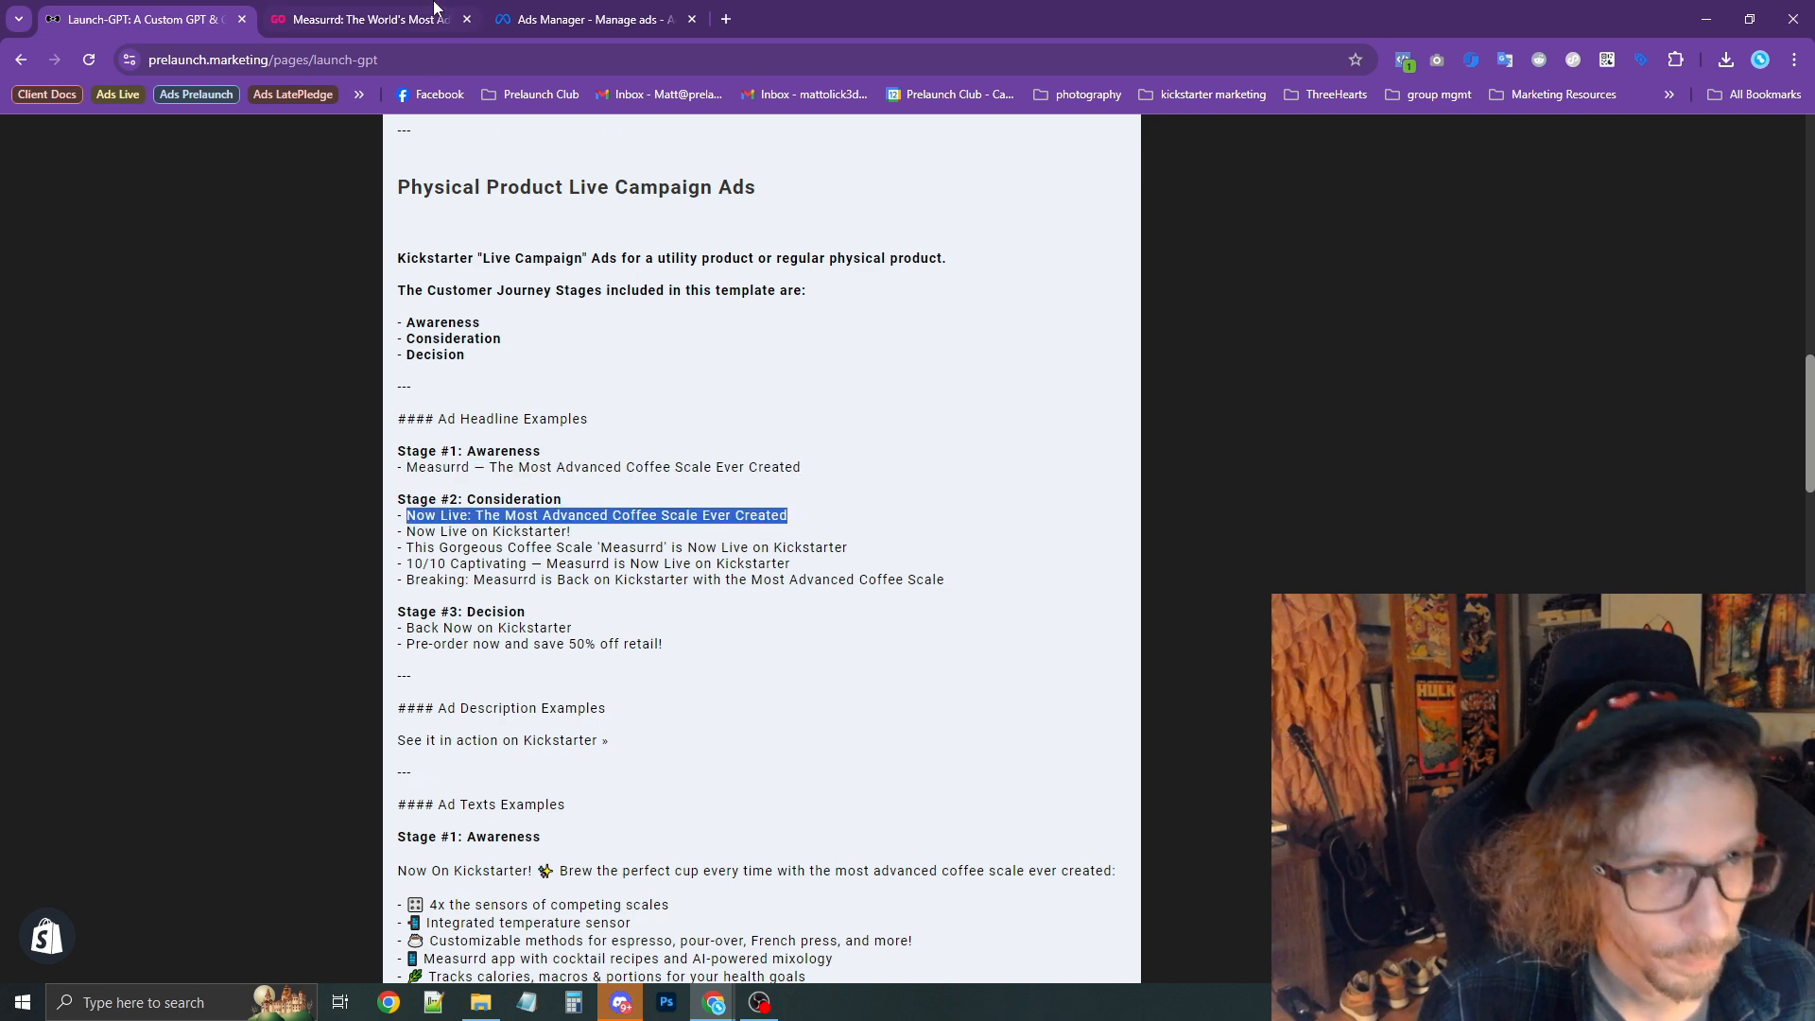
click(581, 19)
click(719, 405)
key(ctrl+v)
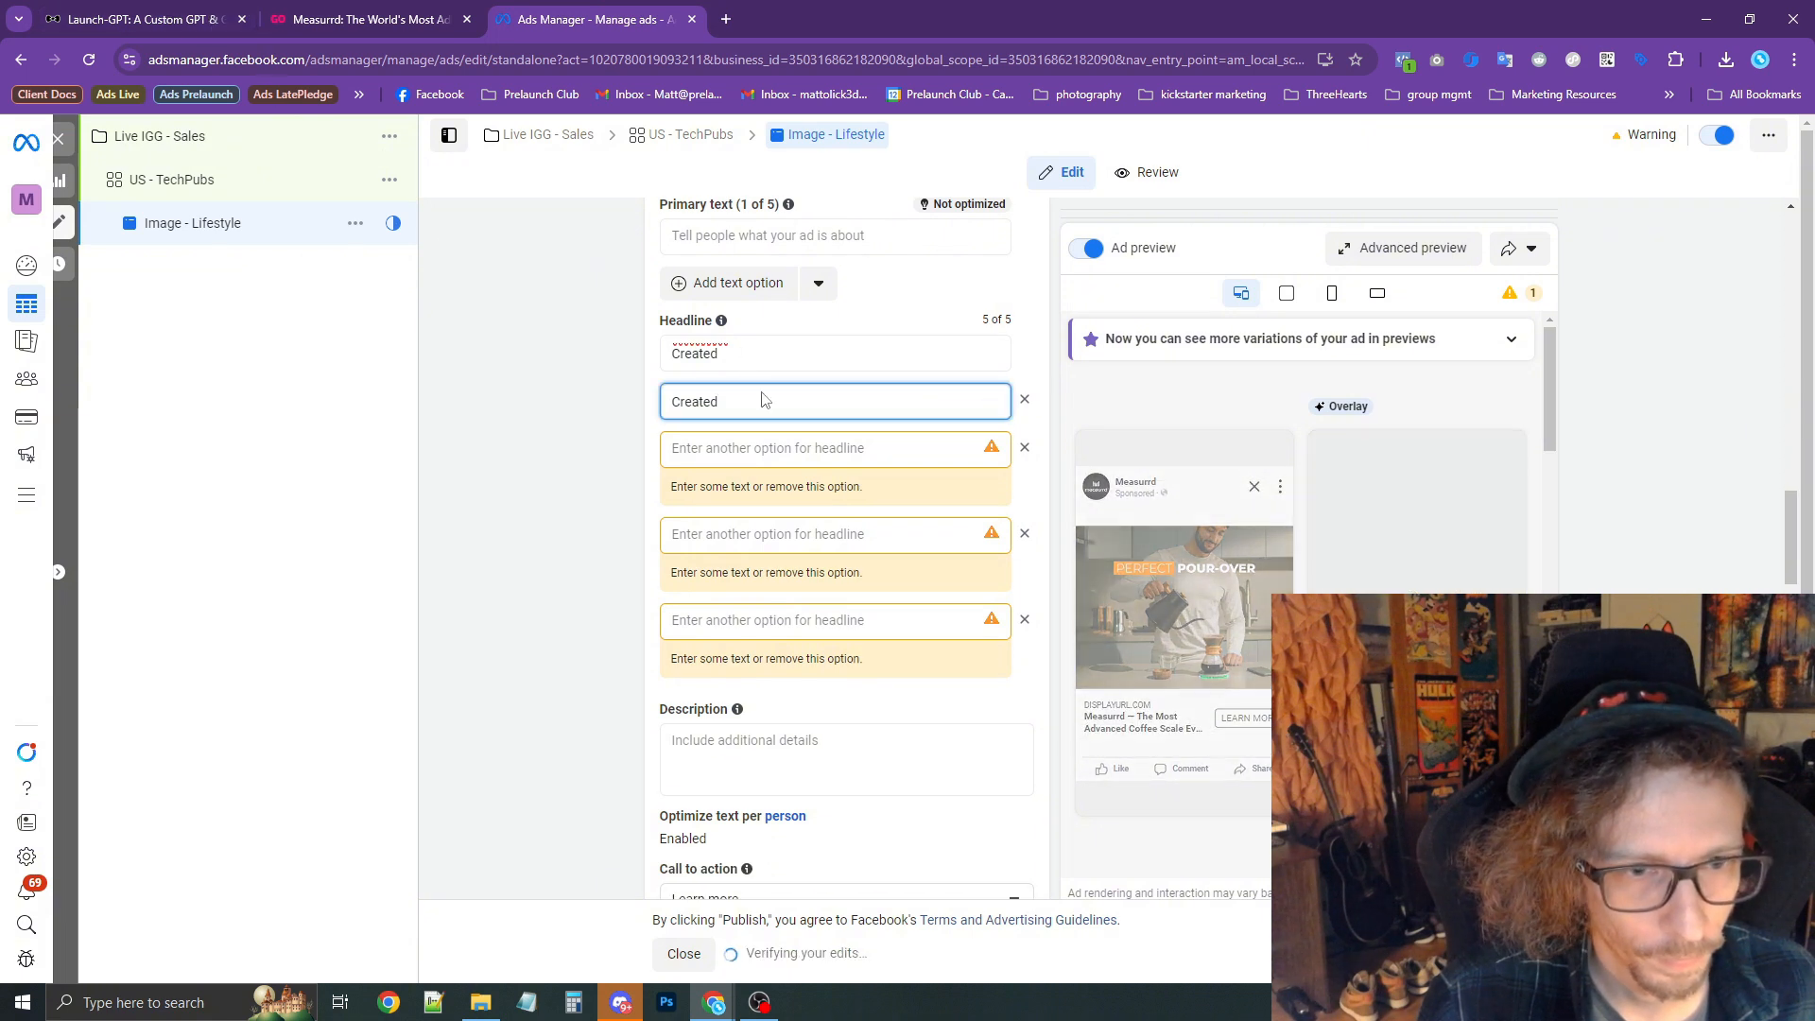
key(ctrl+a)
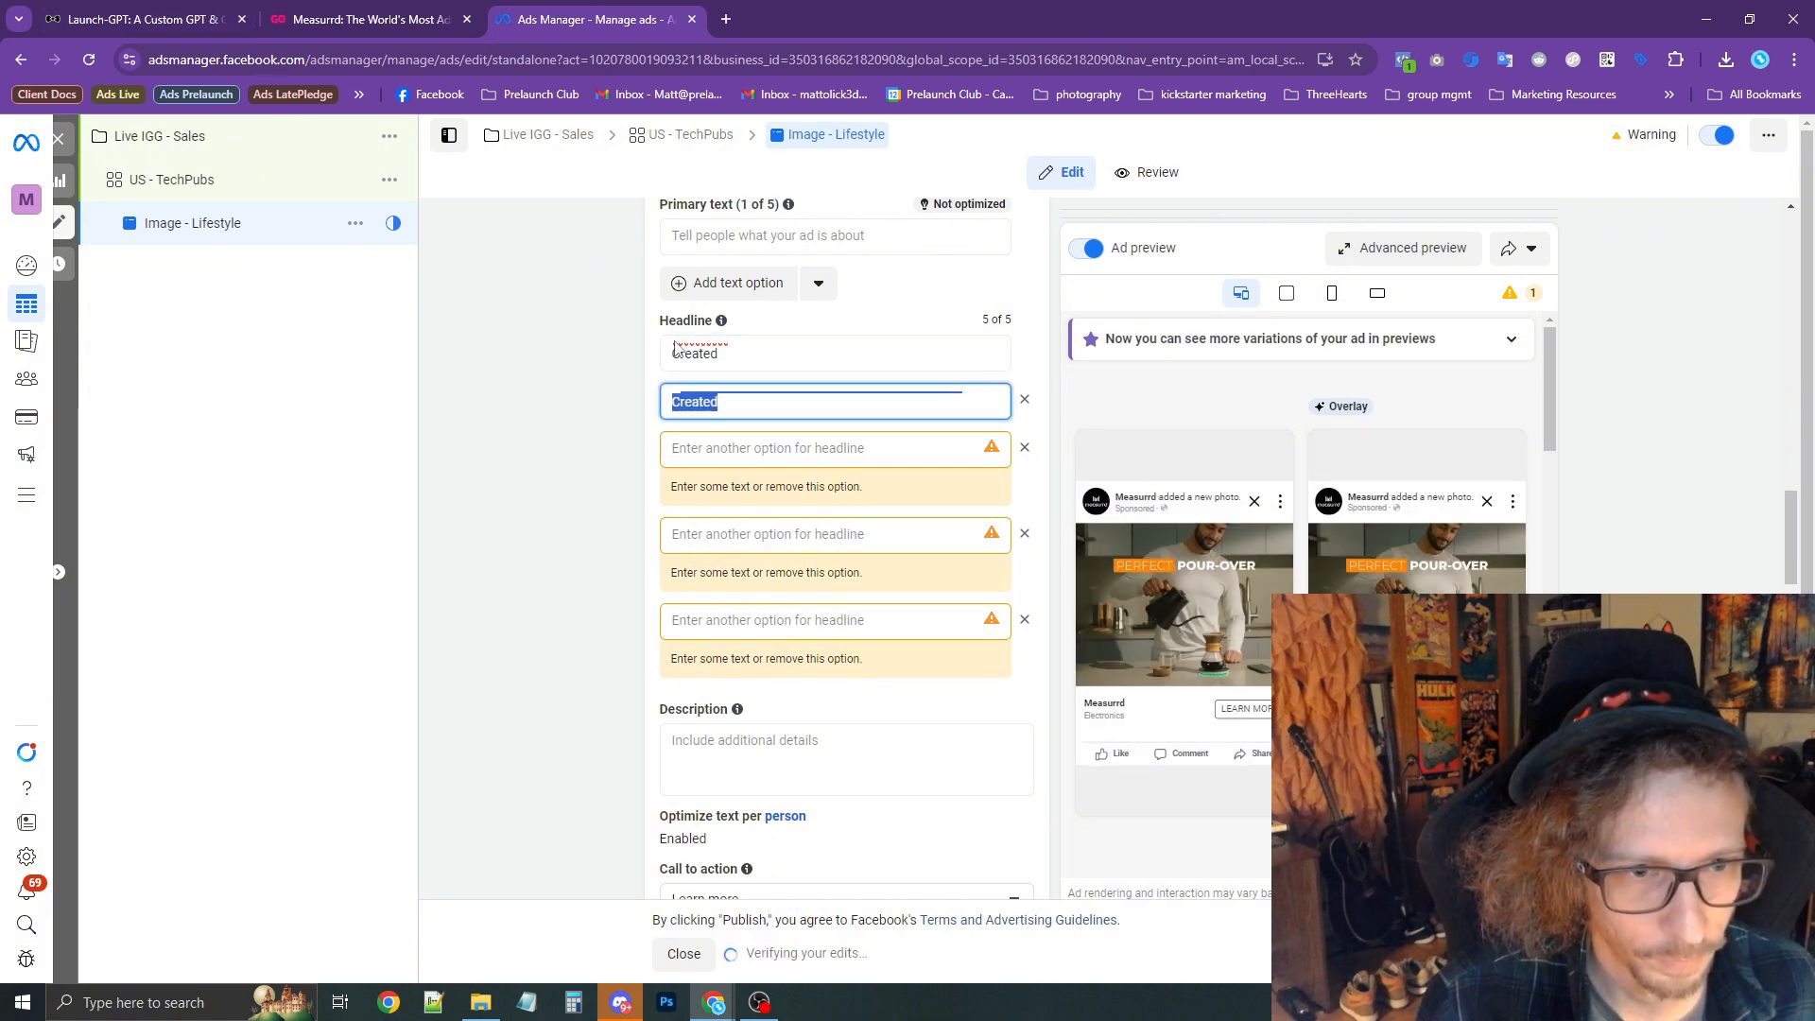
click(180, 19)
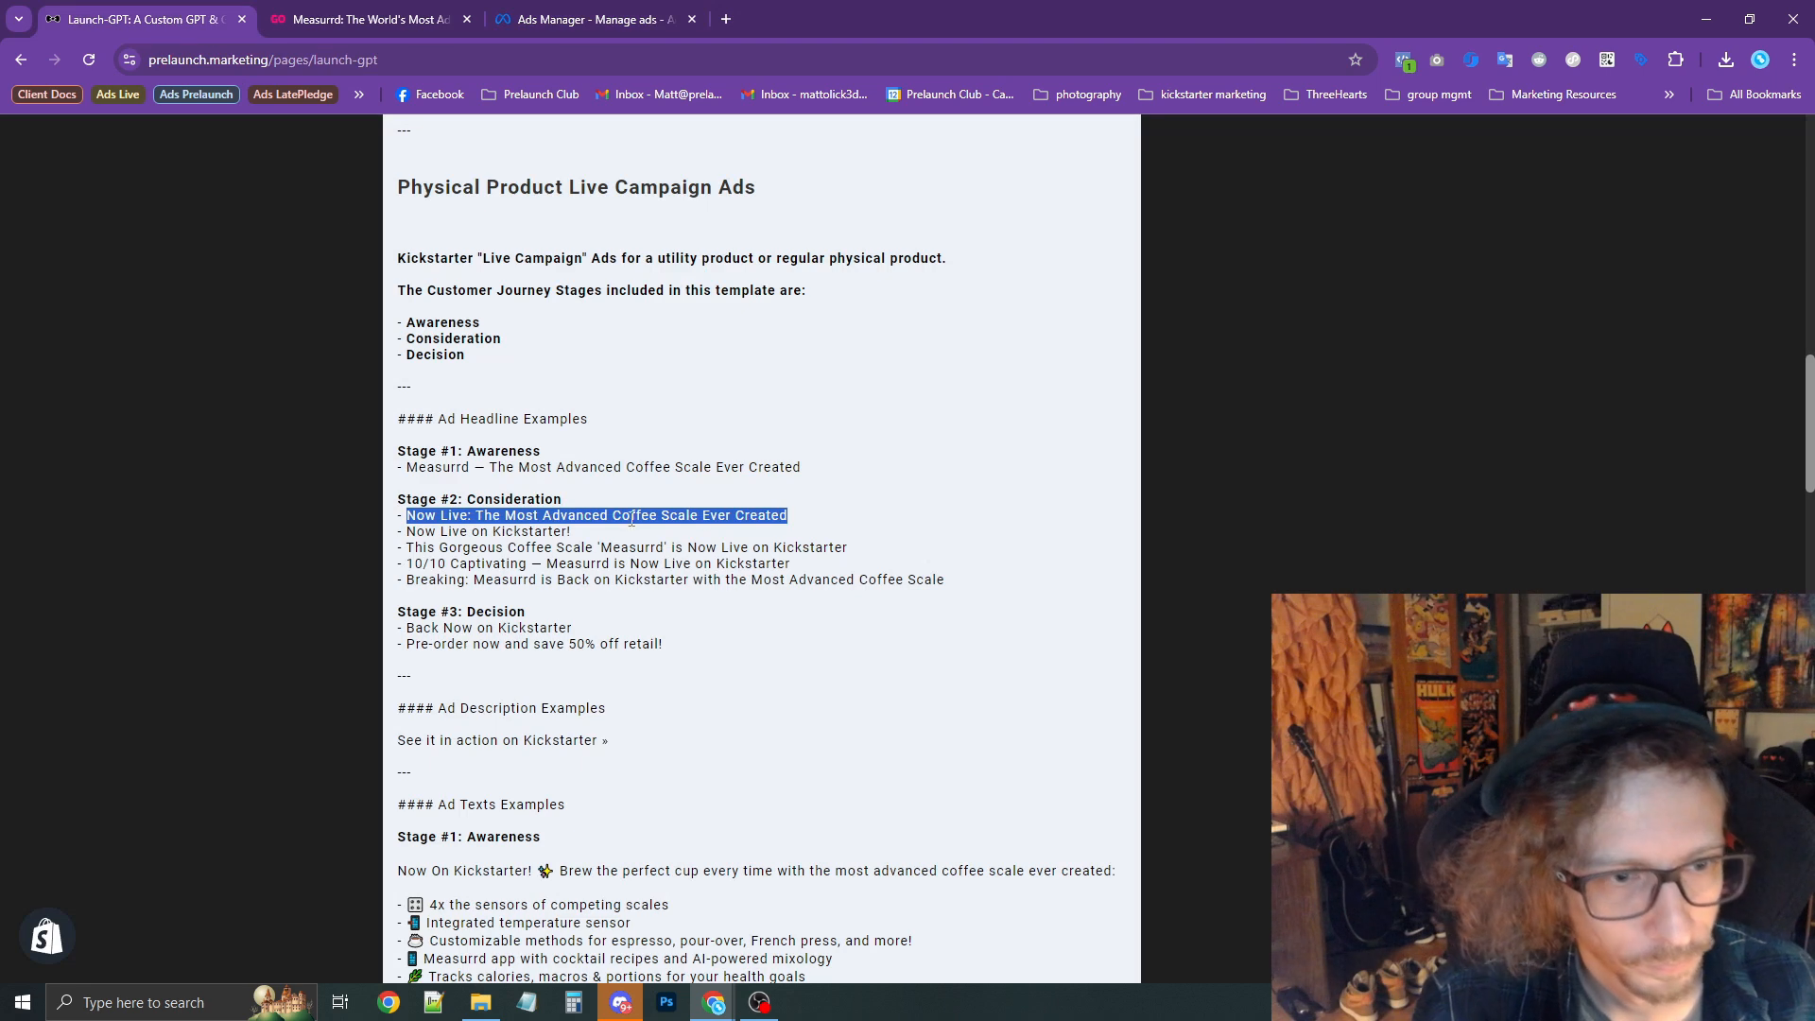
key(ctrl+c)
click(548, 23)
key(ctrl+v)
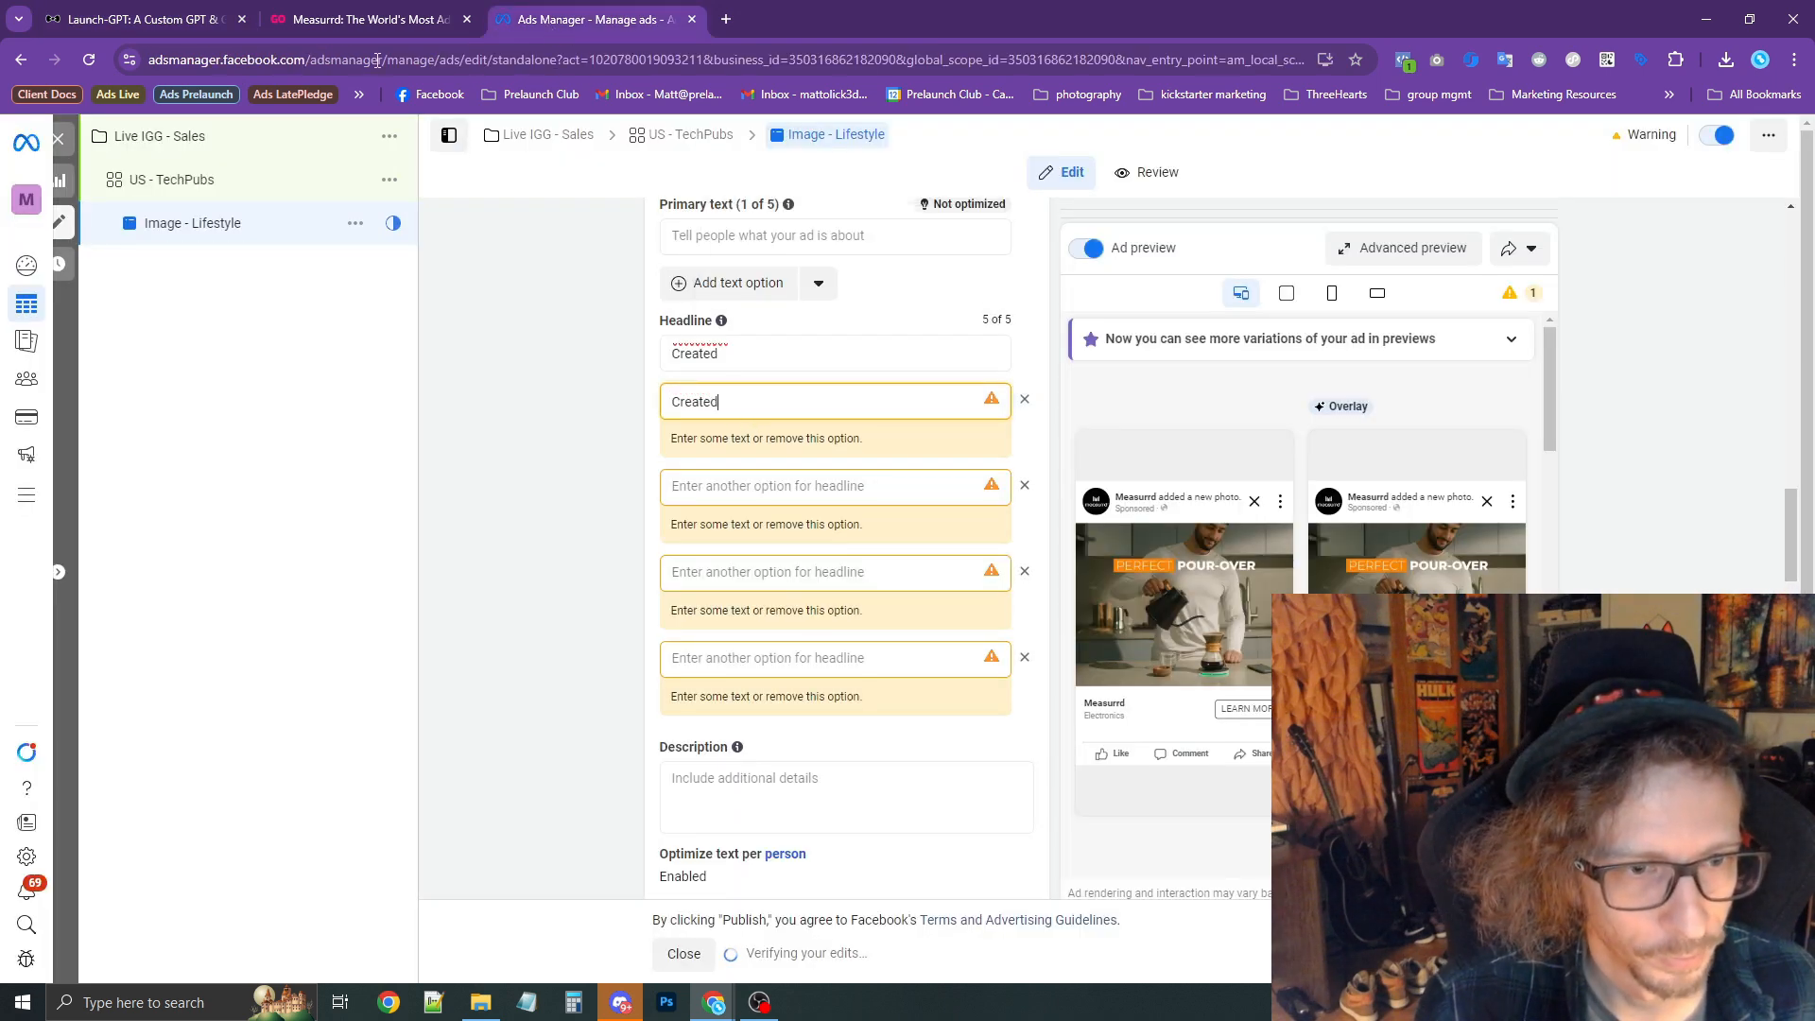
Copy "Back Now on Kickstarter" from the Launch-GPT page's Decision headlines into the ad's third headline option.
click(214, 18)
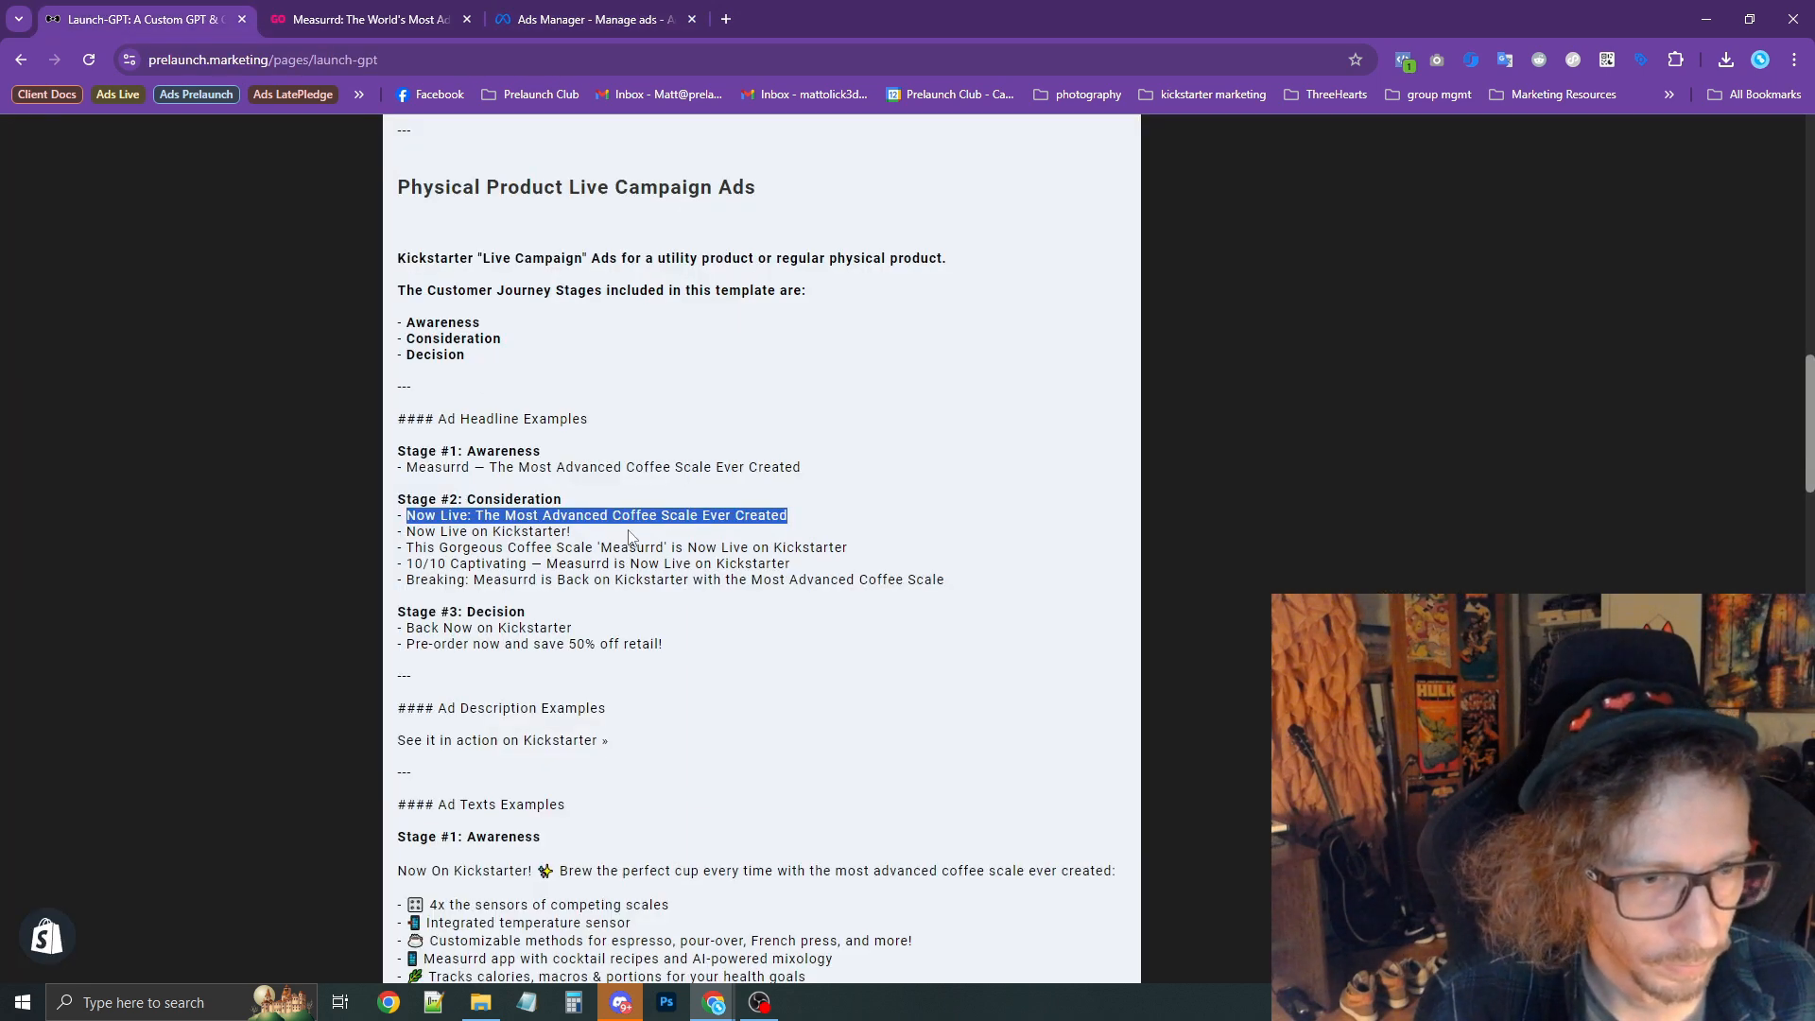
drag(572, 532, 417, 532)
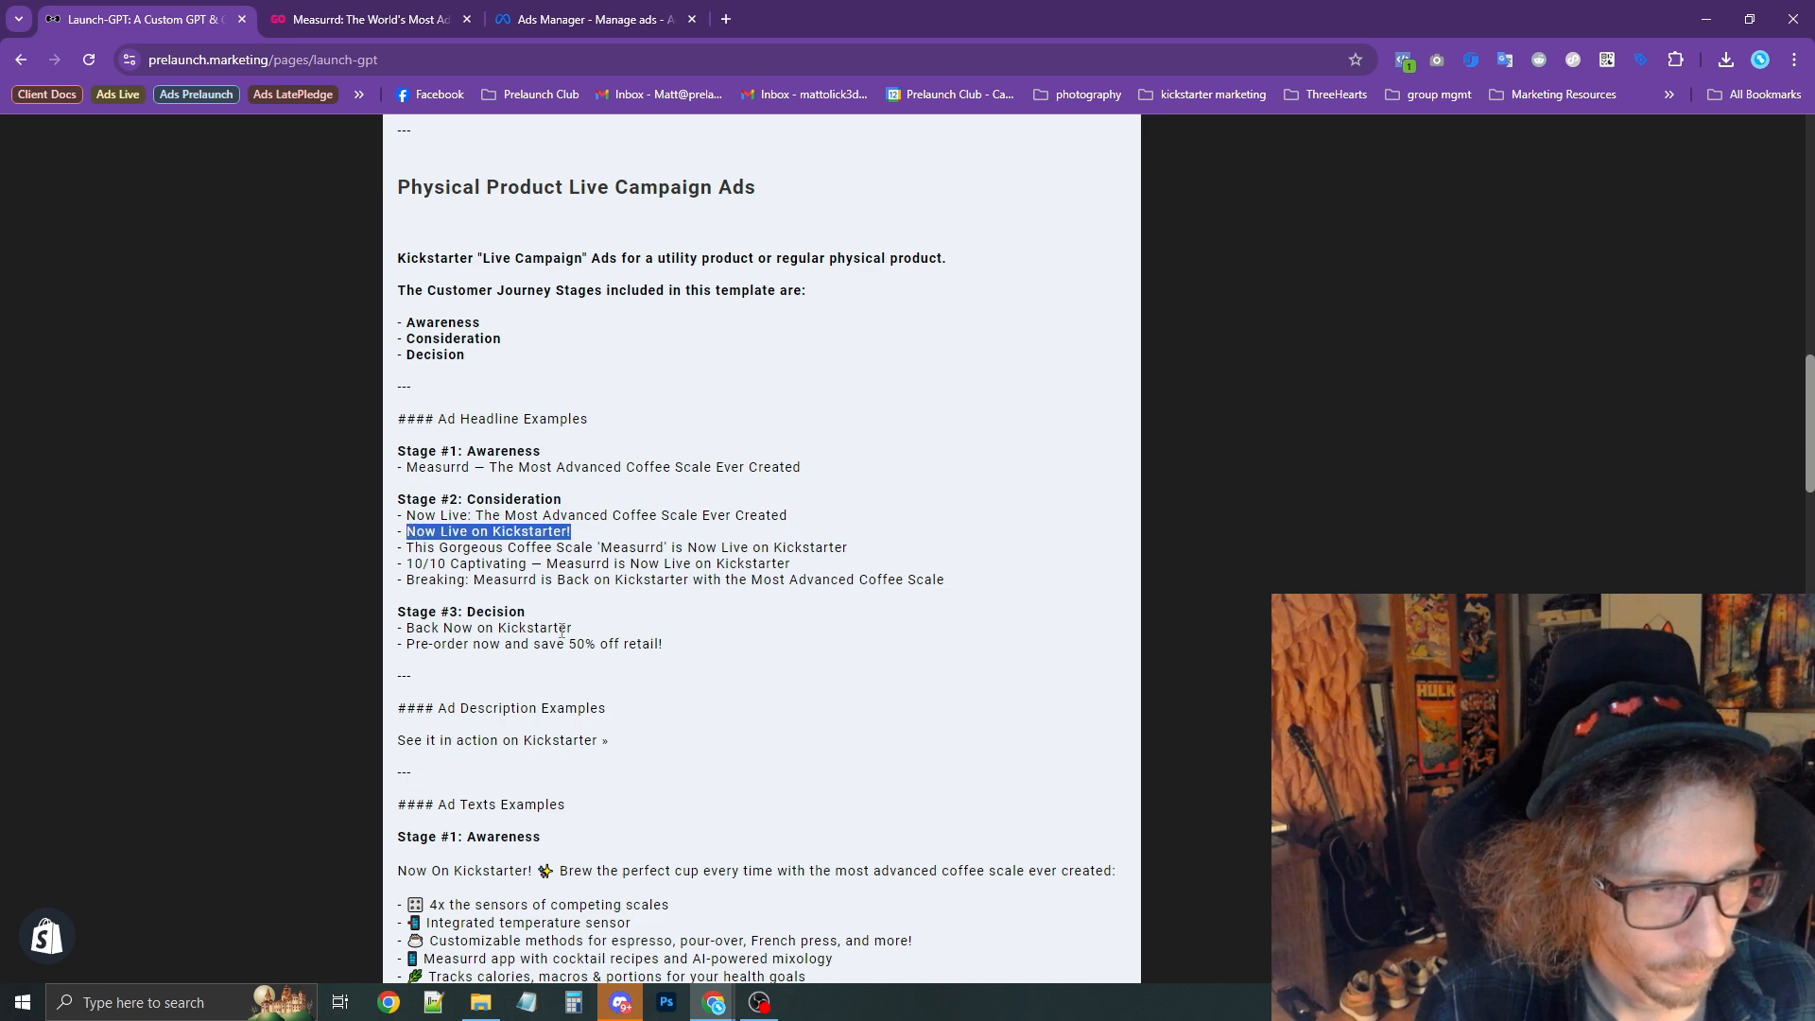
drag(571, 627, 414, 628)
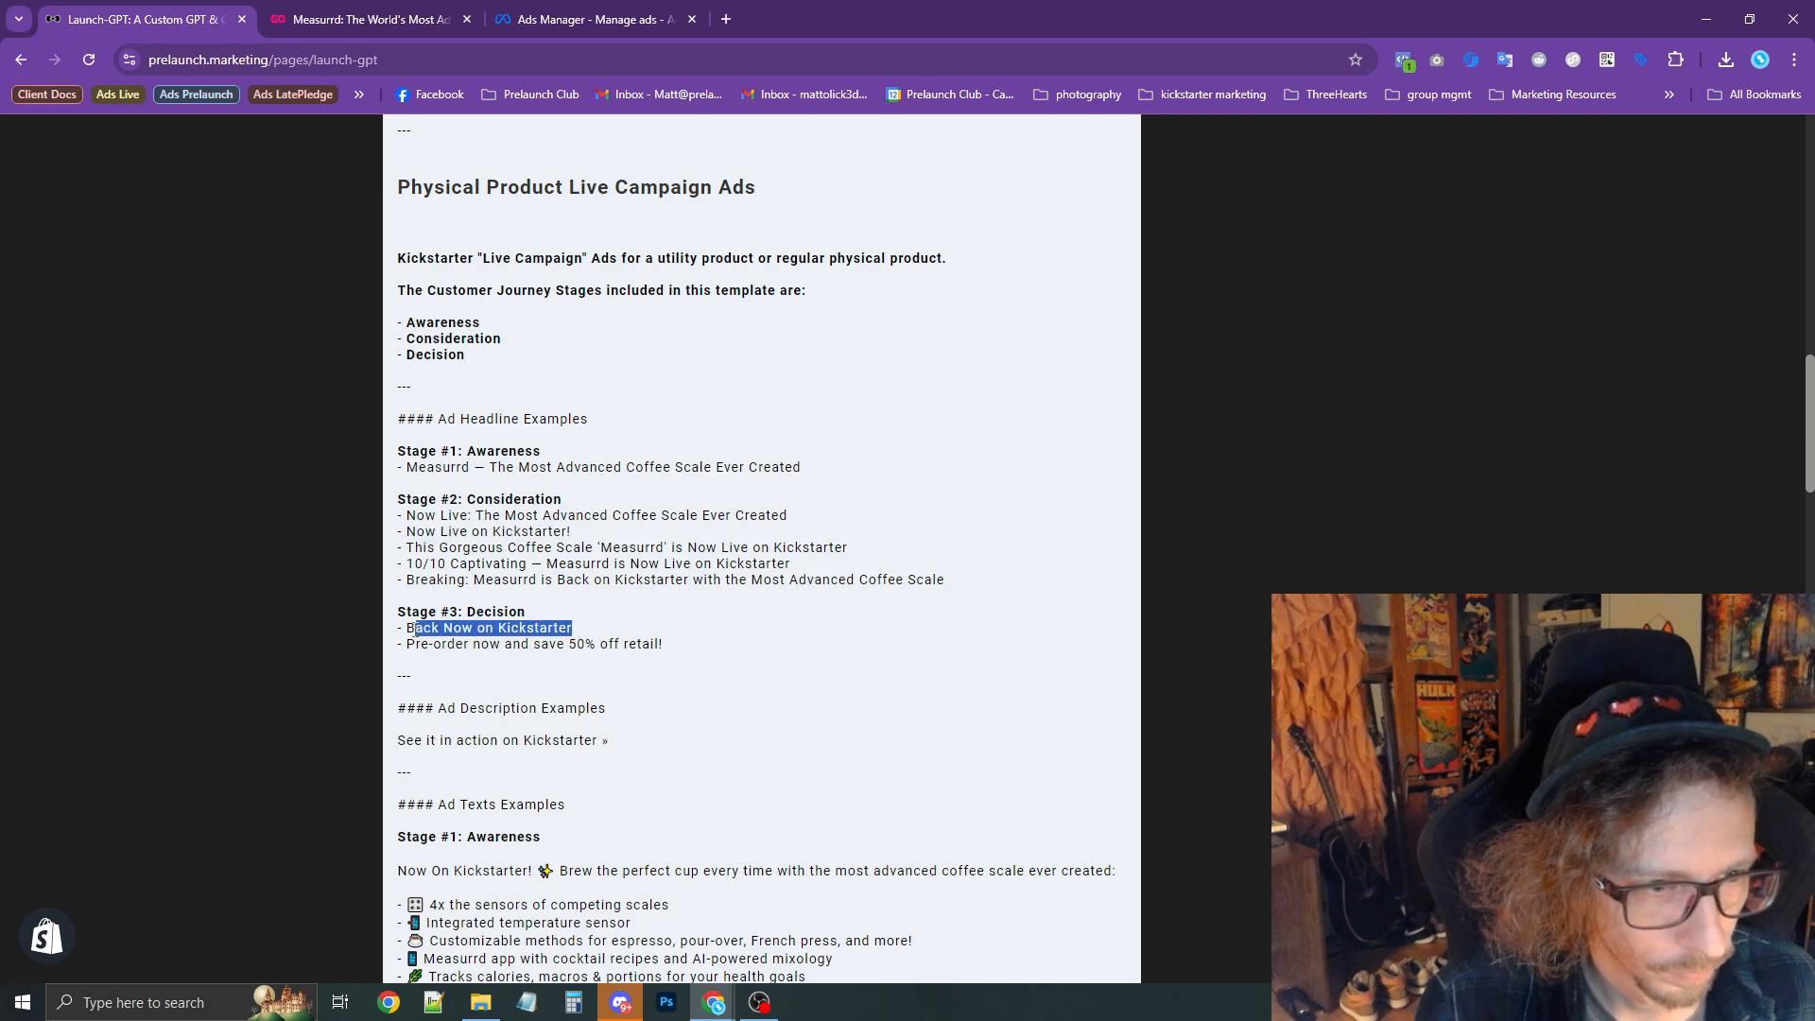
click(527, 11)
click(761, 457)
key(ctrl+v)
Reword the third headline as "Pre-Order Now on Indiegogo" and check the platform name on the Measurrd campaign page.
drag(817, 450, 756, 450)
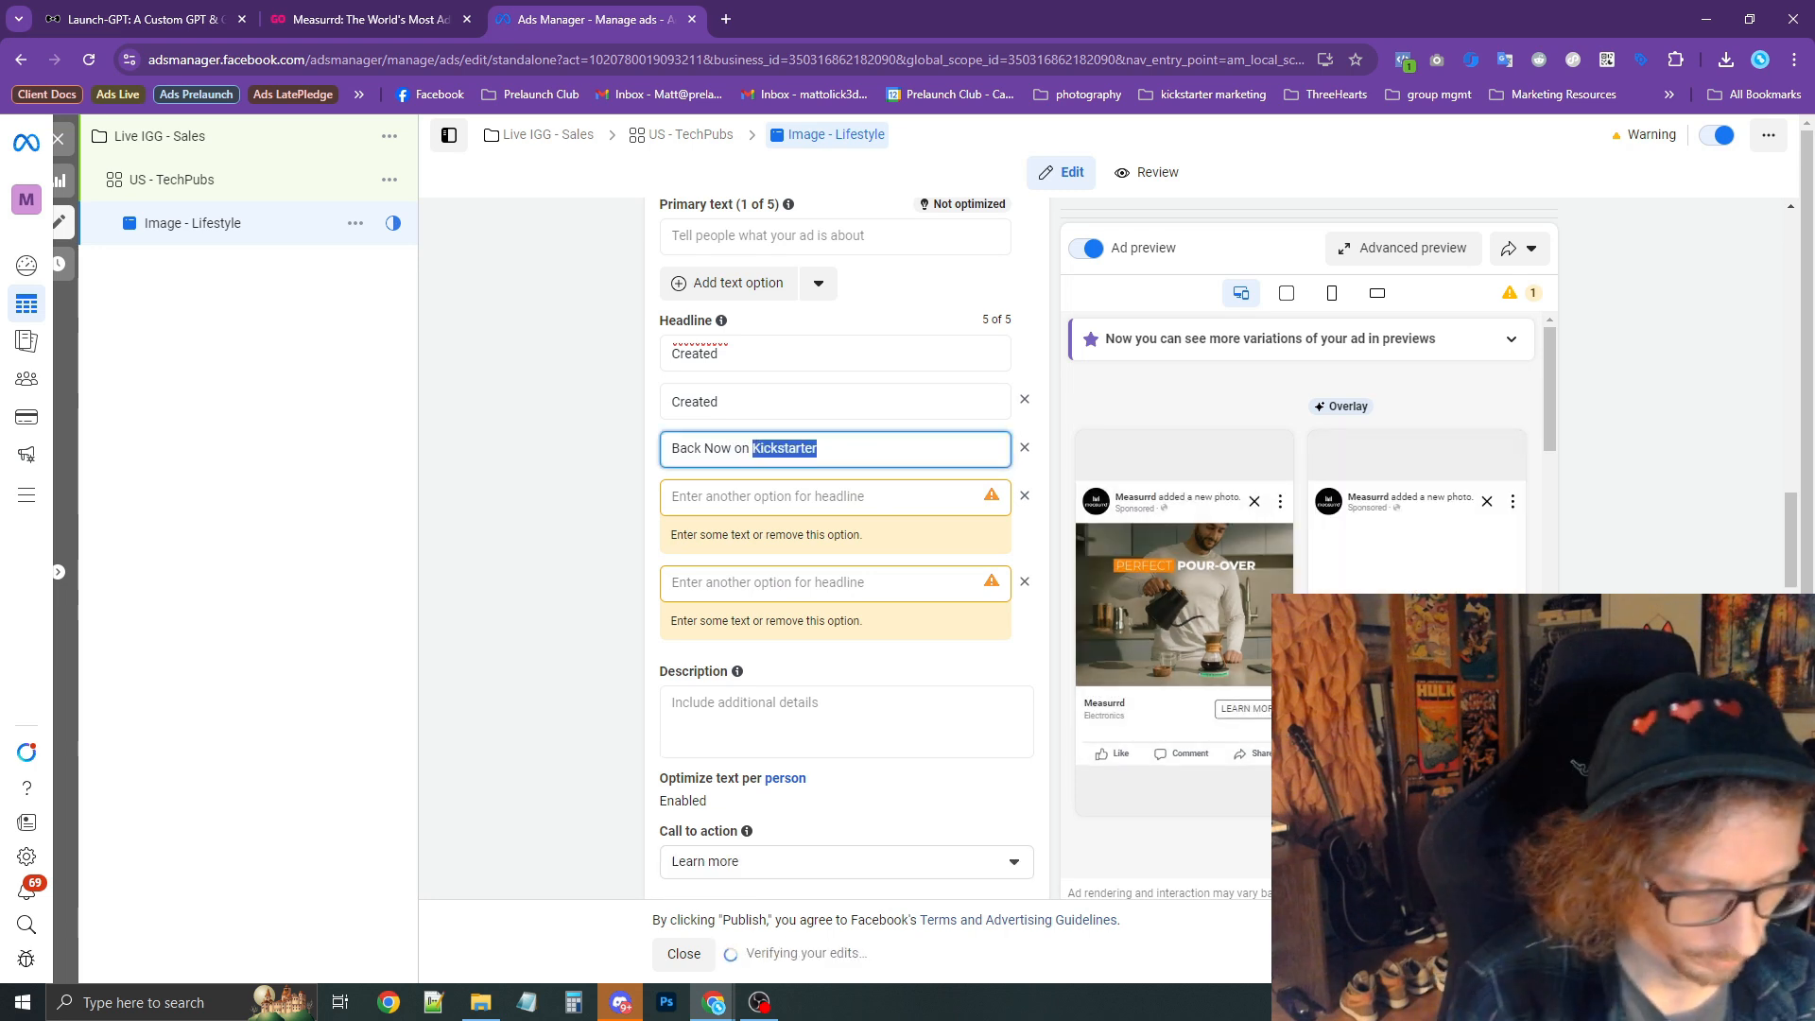
text(IndieGogo)
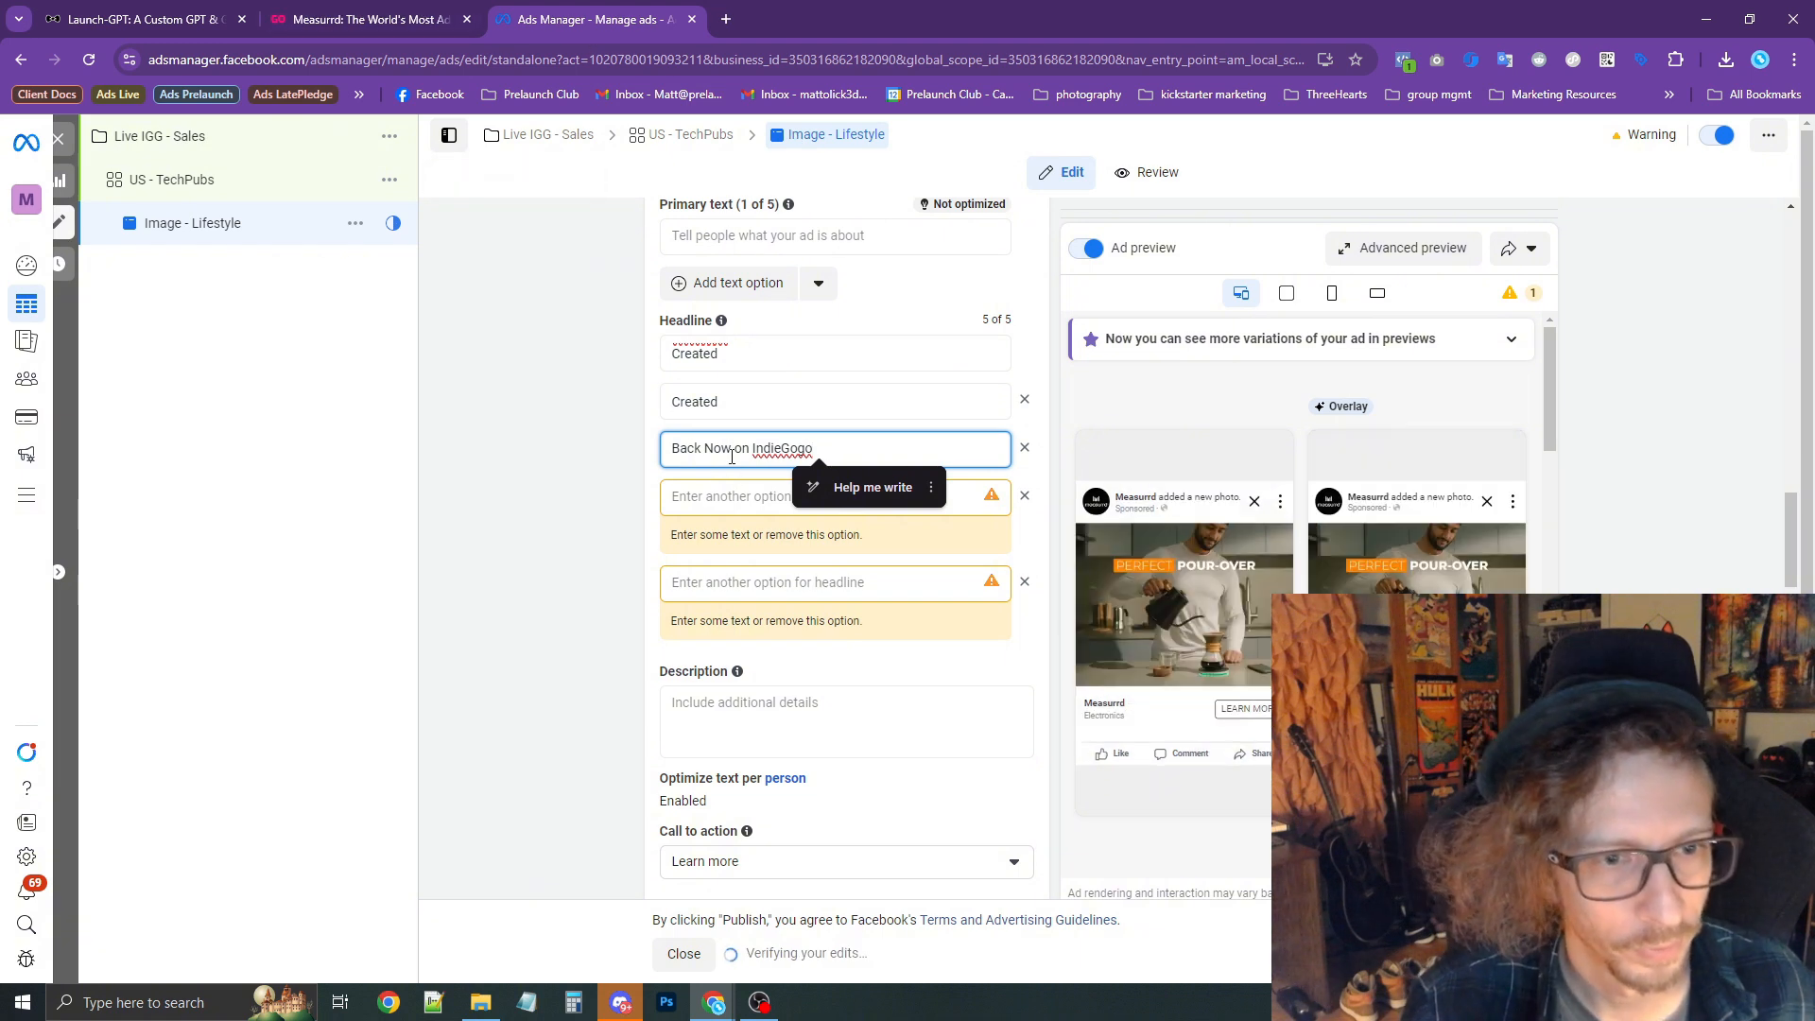
double_click(697, 447)
text(Pre-Order)
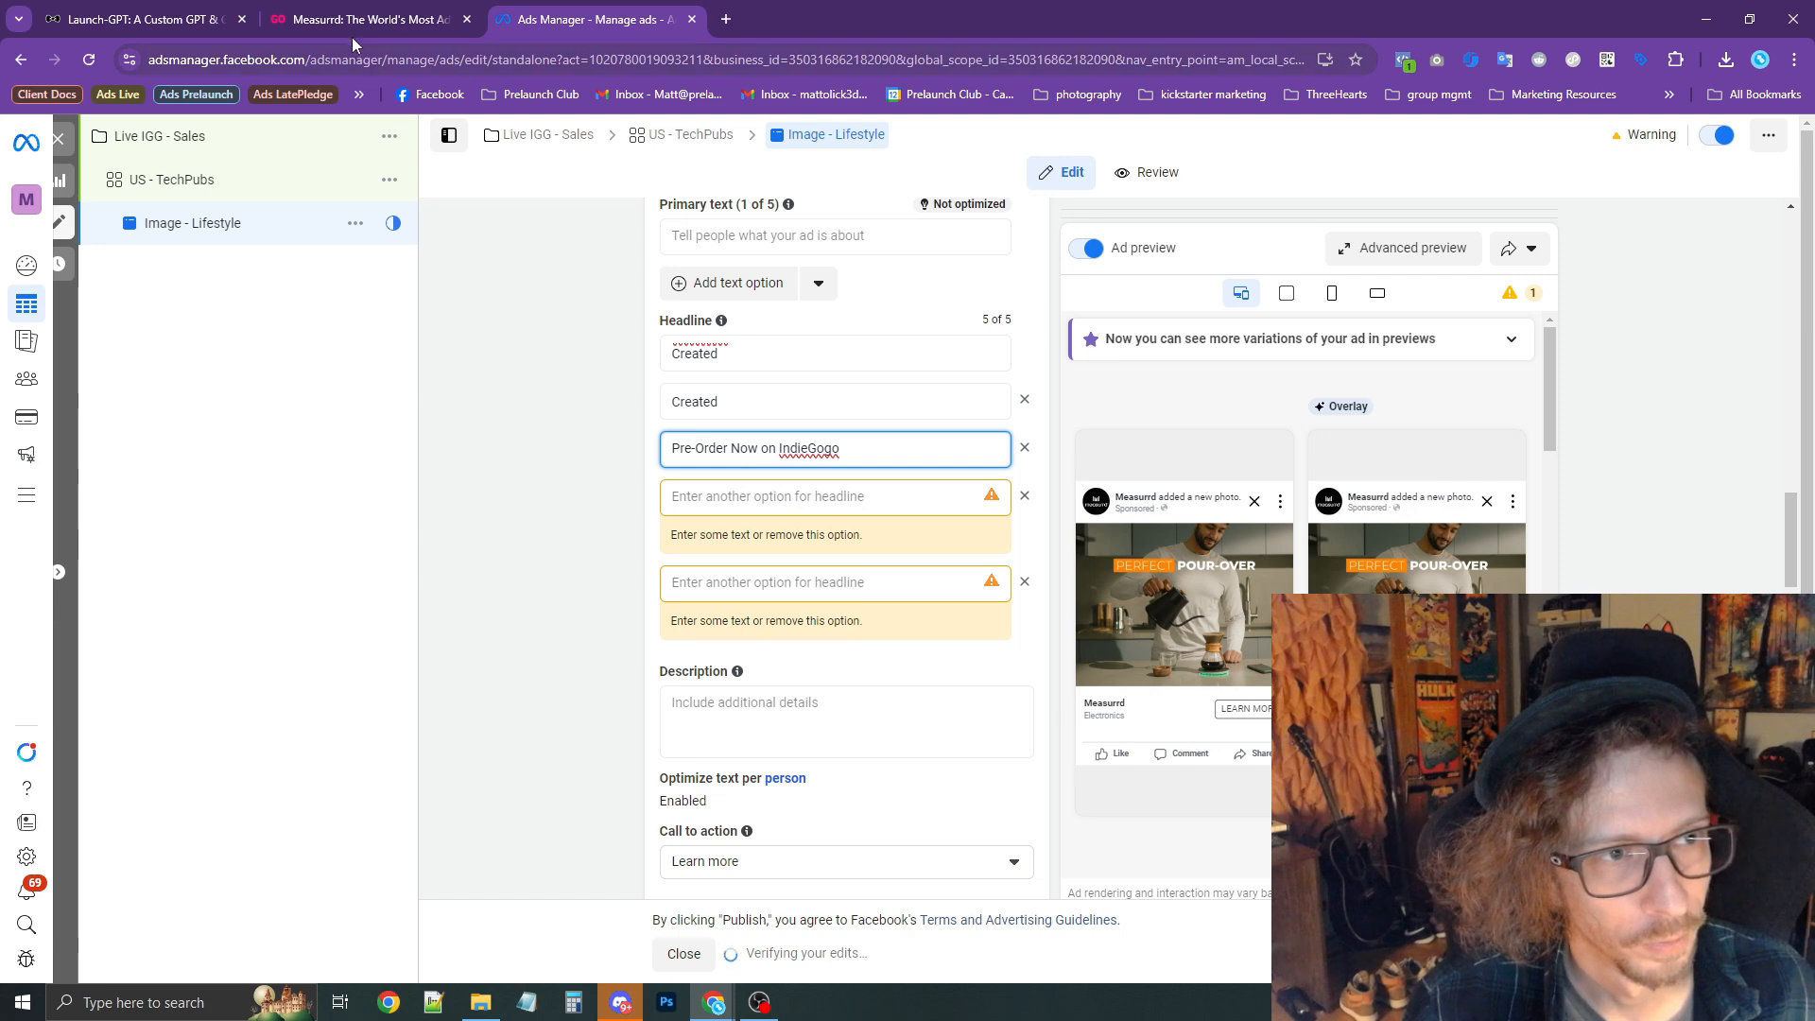
click(818, 449)
key(BackSpace)
text(g)
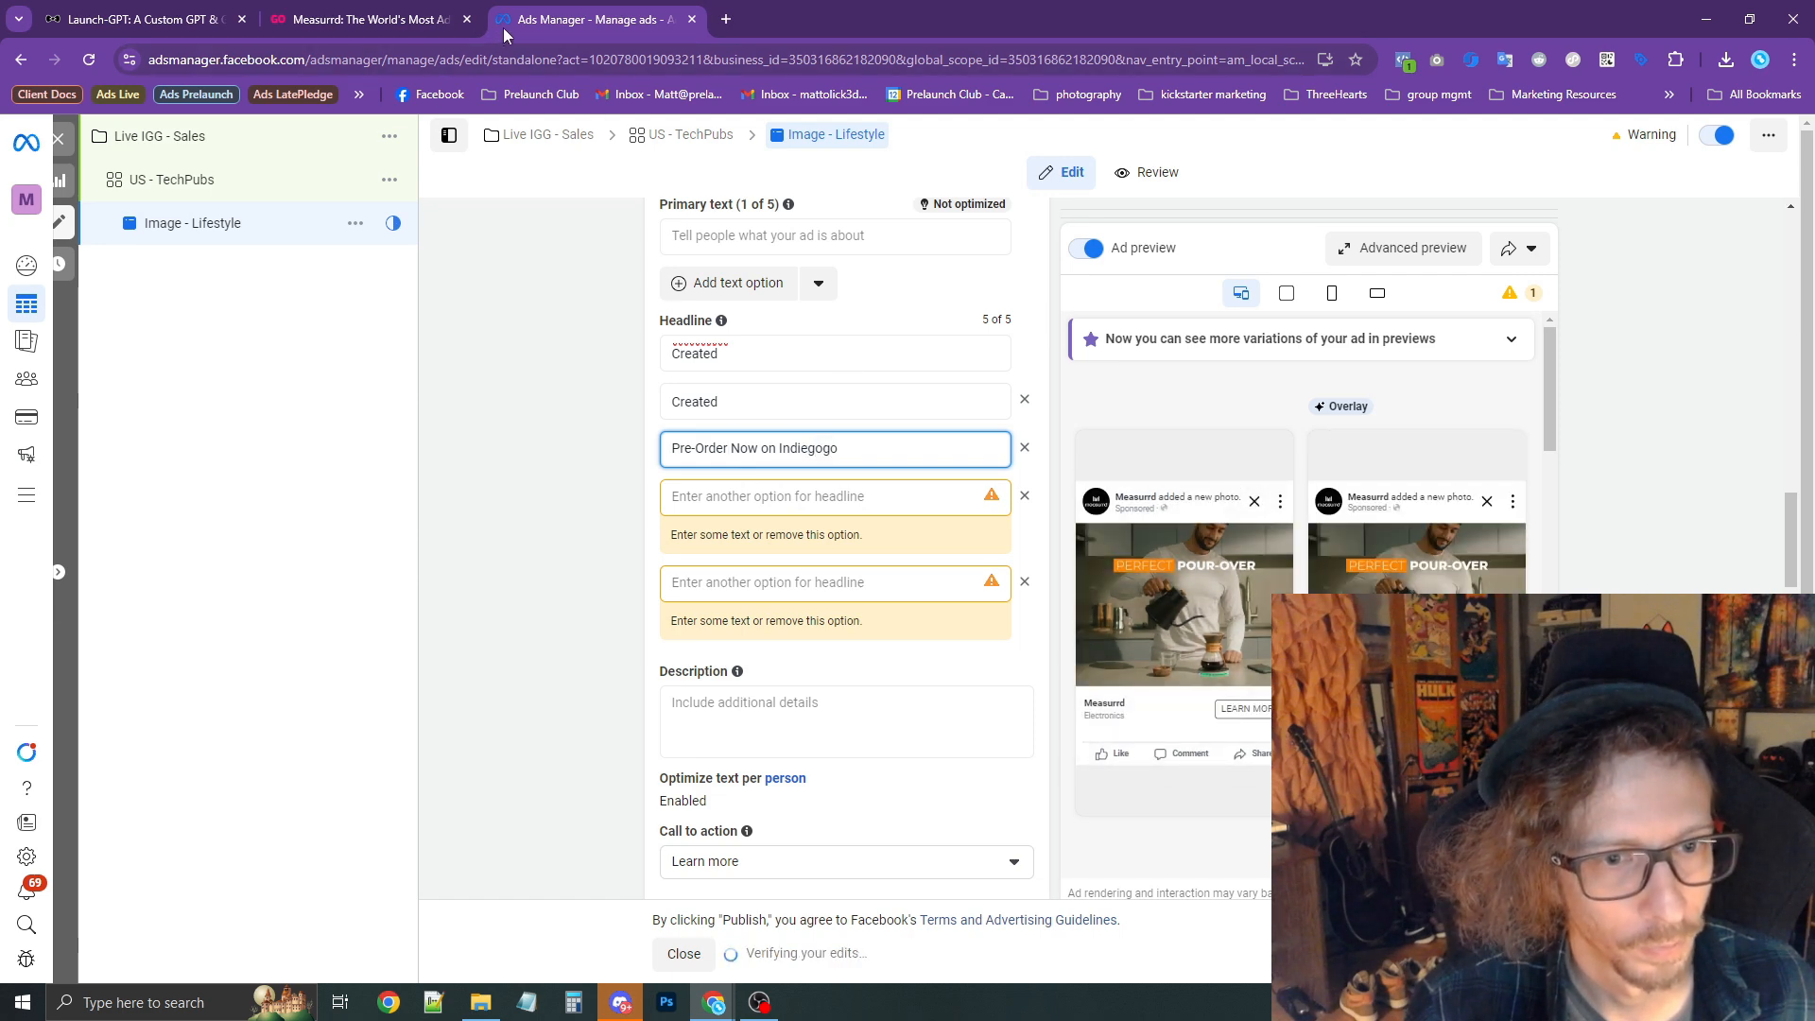
click(317, 21)
scroll(200, 229, up, 20)
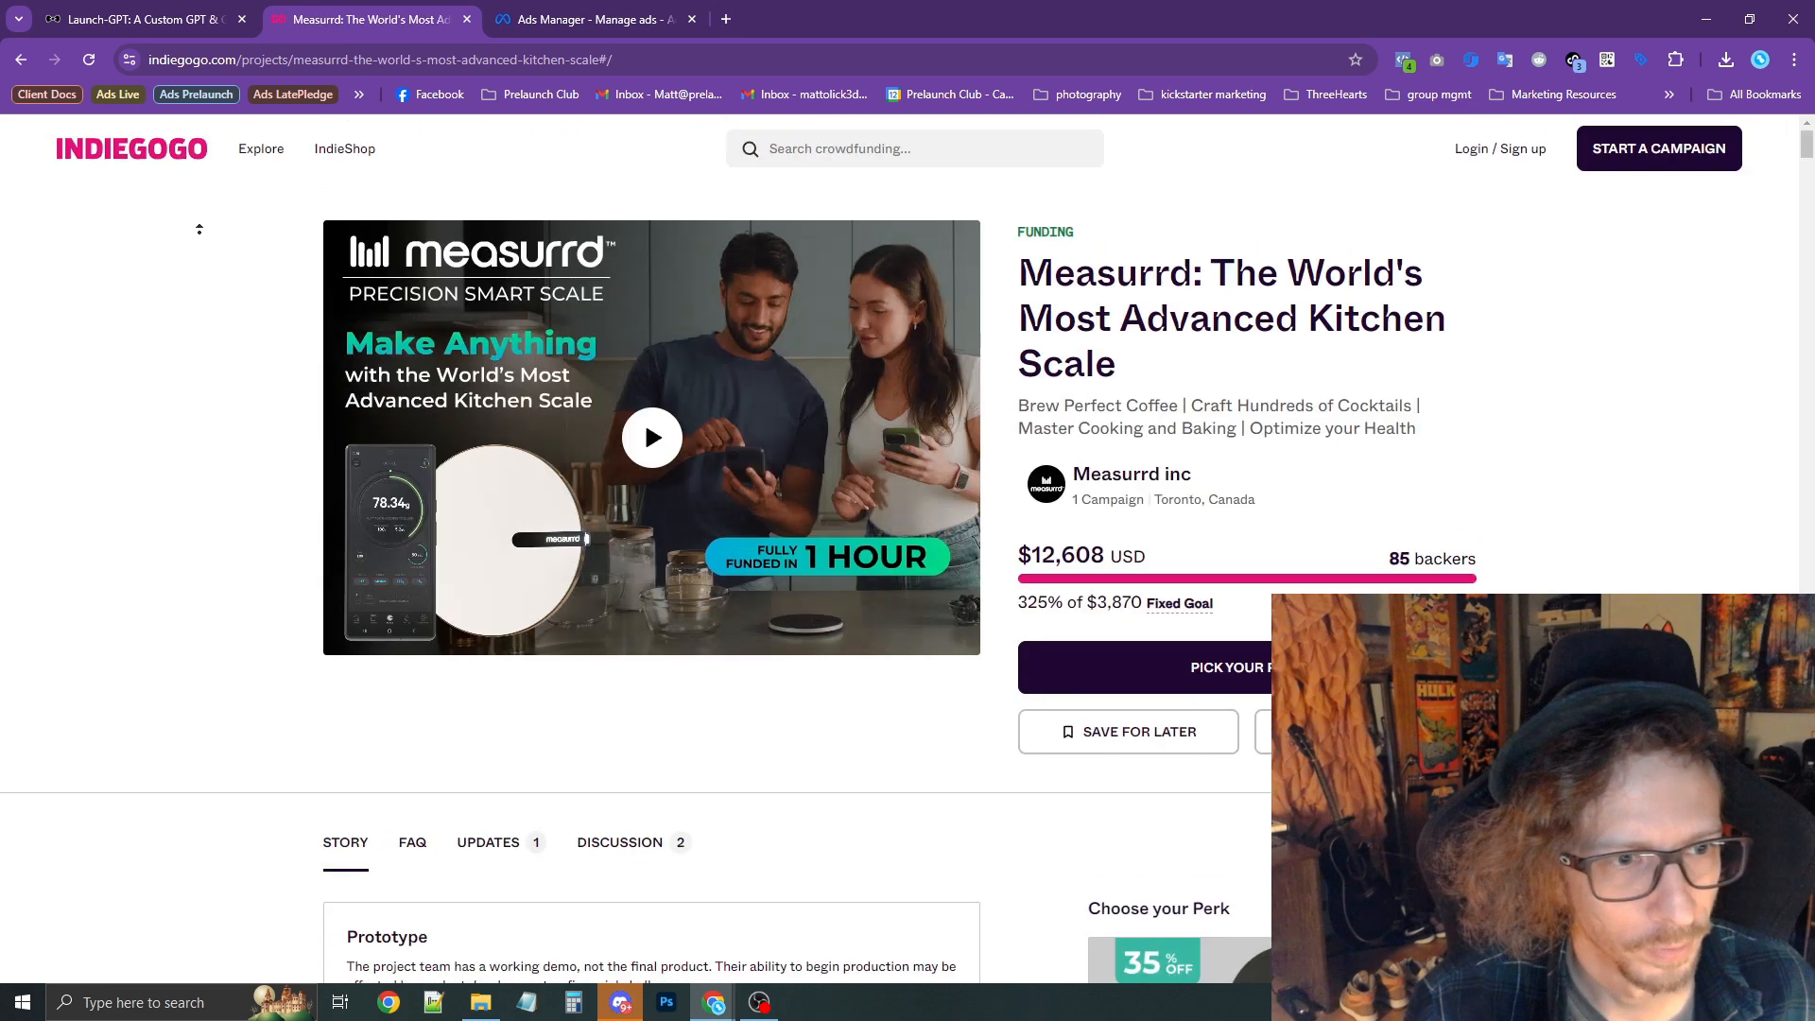
Copy "Pre-order now and save 50% off retail!" from the Launch-GPT page and check the perk discounts on the Indiegogo campaign page.
click(138, 23)
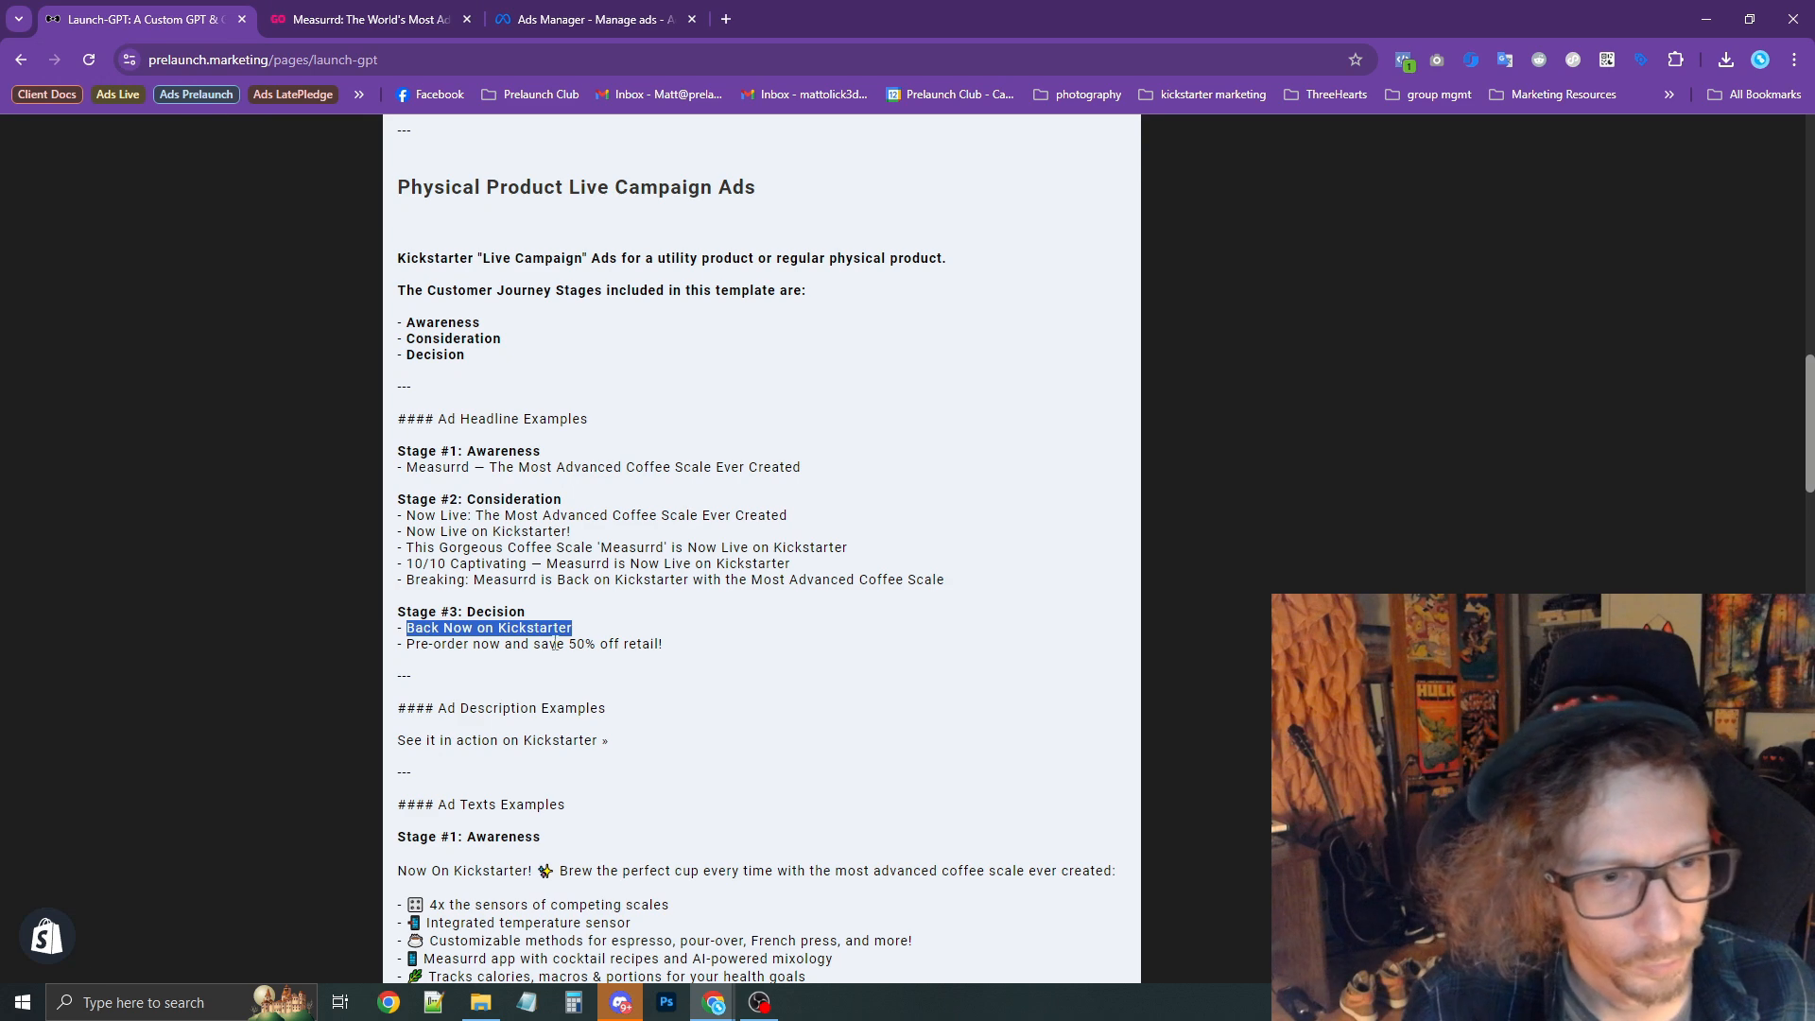
drag(677, 648, 422, 645)
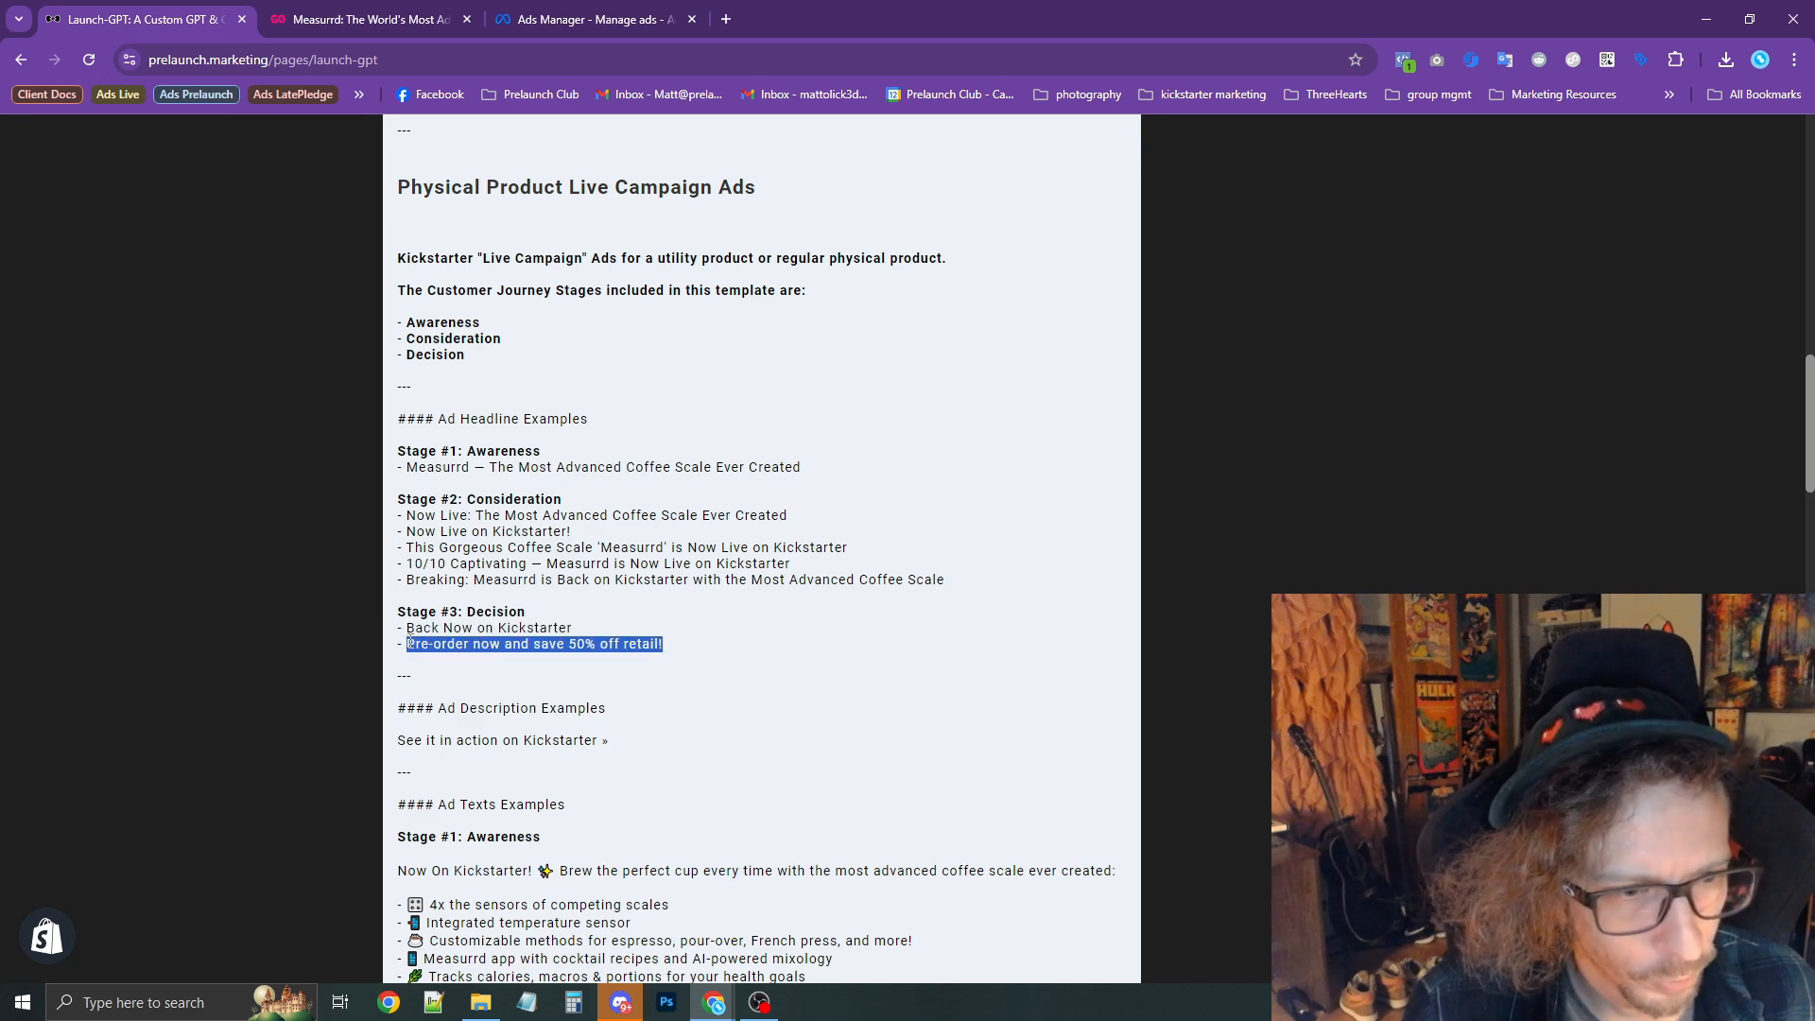
click(369, 19)
scroll(644, 420, down, 15)
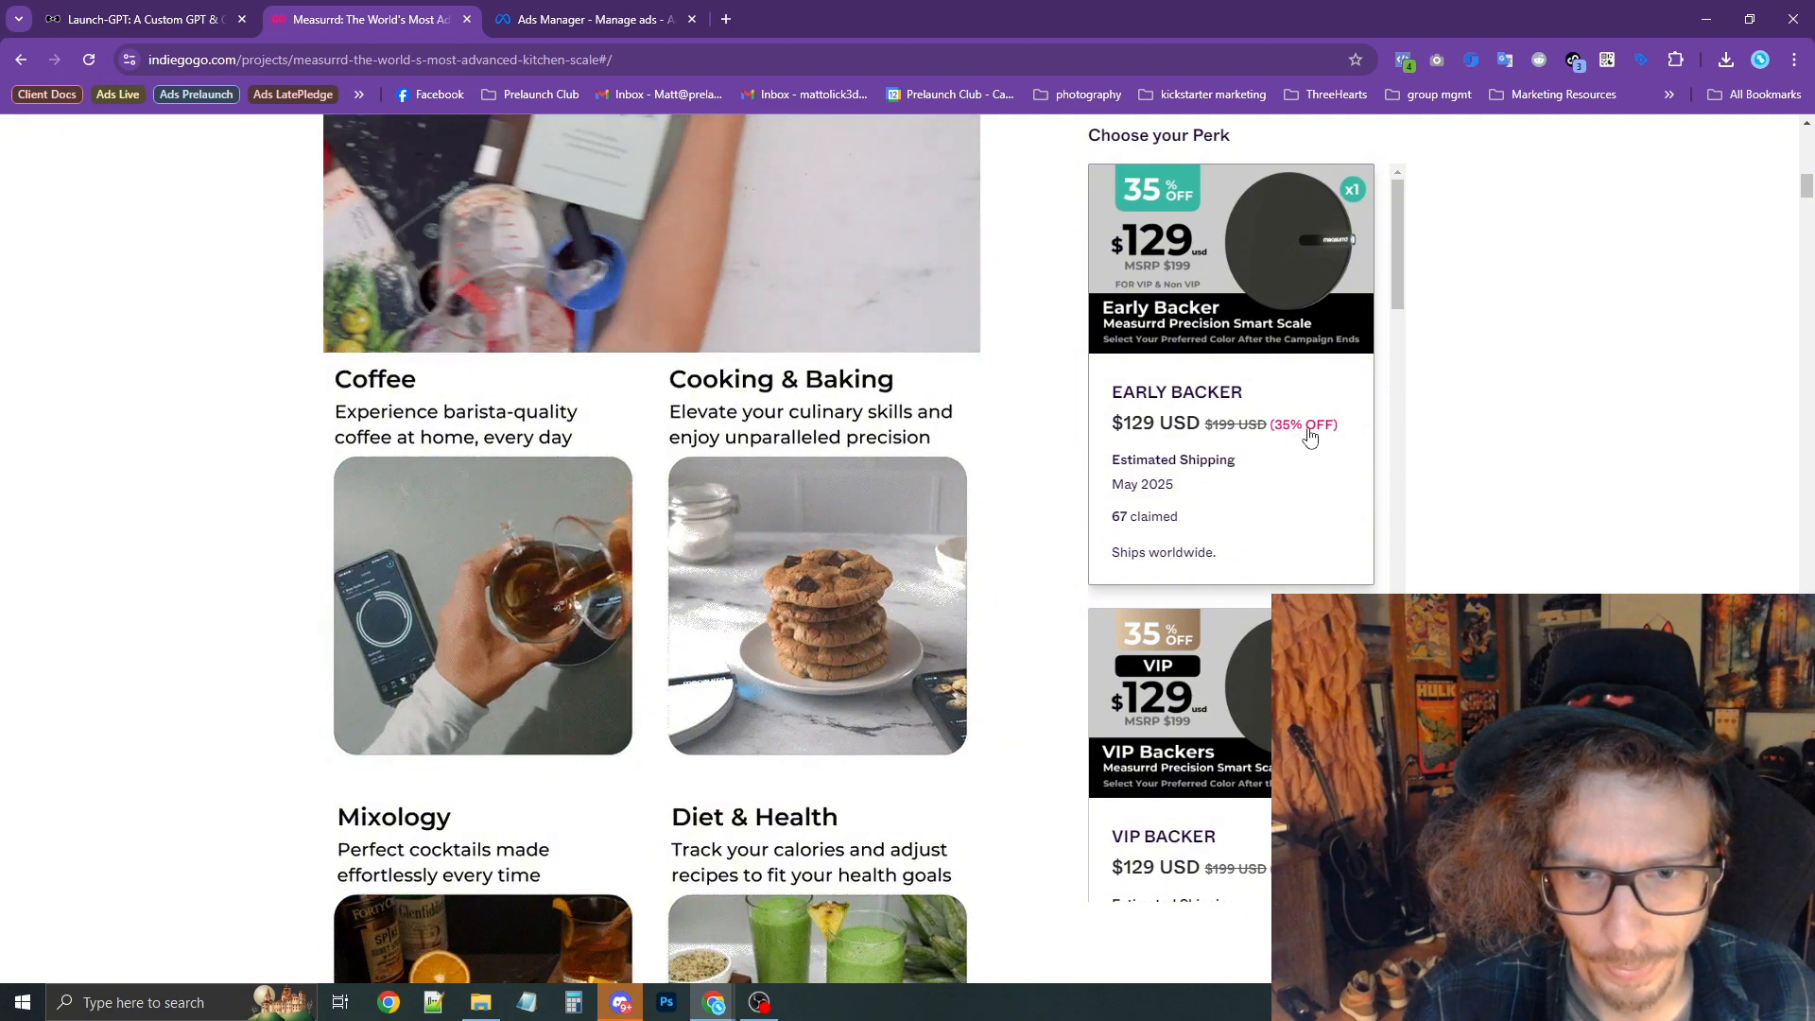
scroll(1309, 434, down, 10)
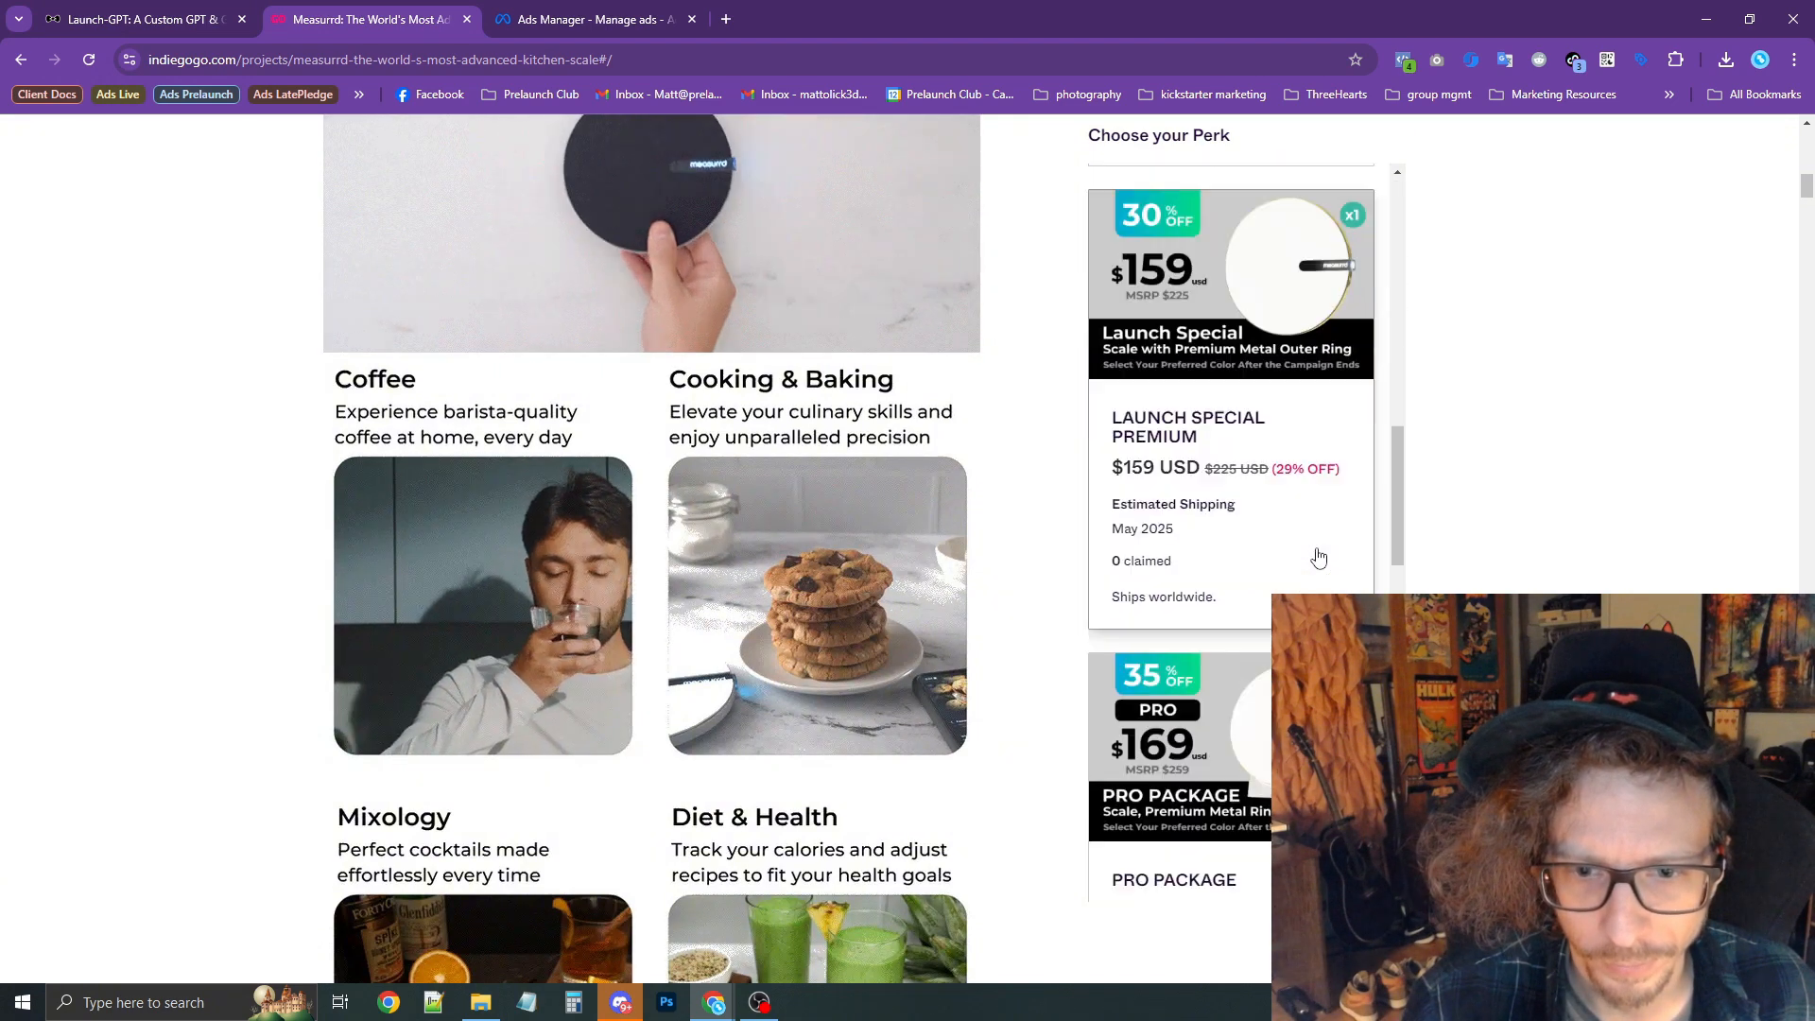
scroll(1318, 558, down, 10)
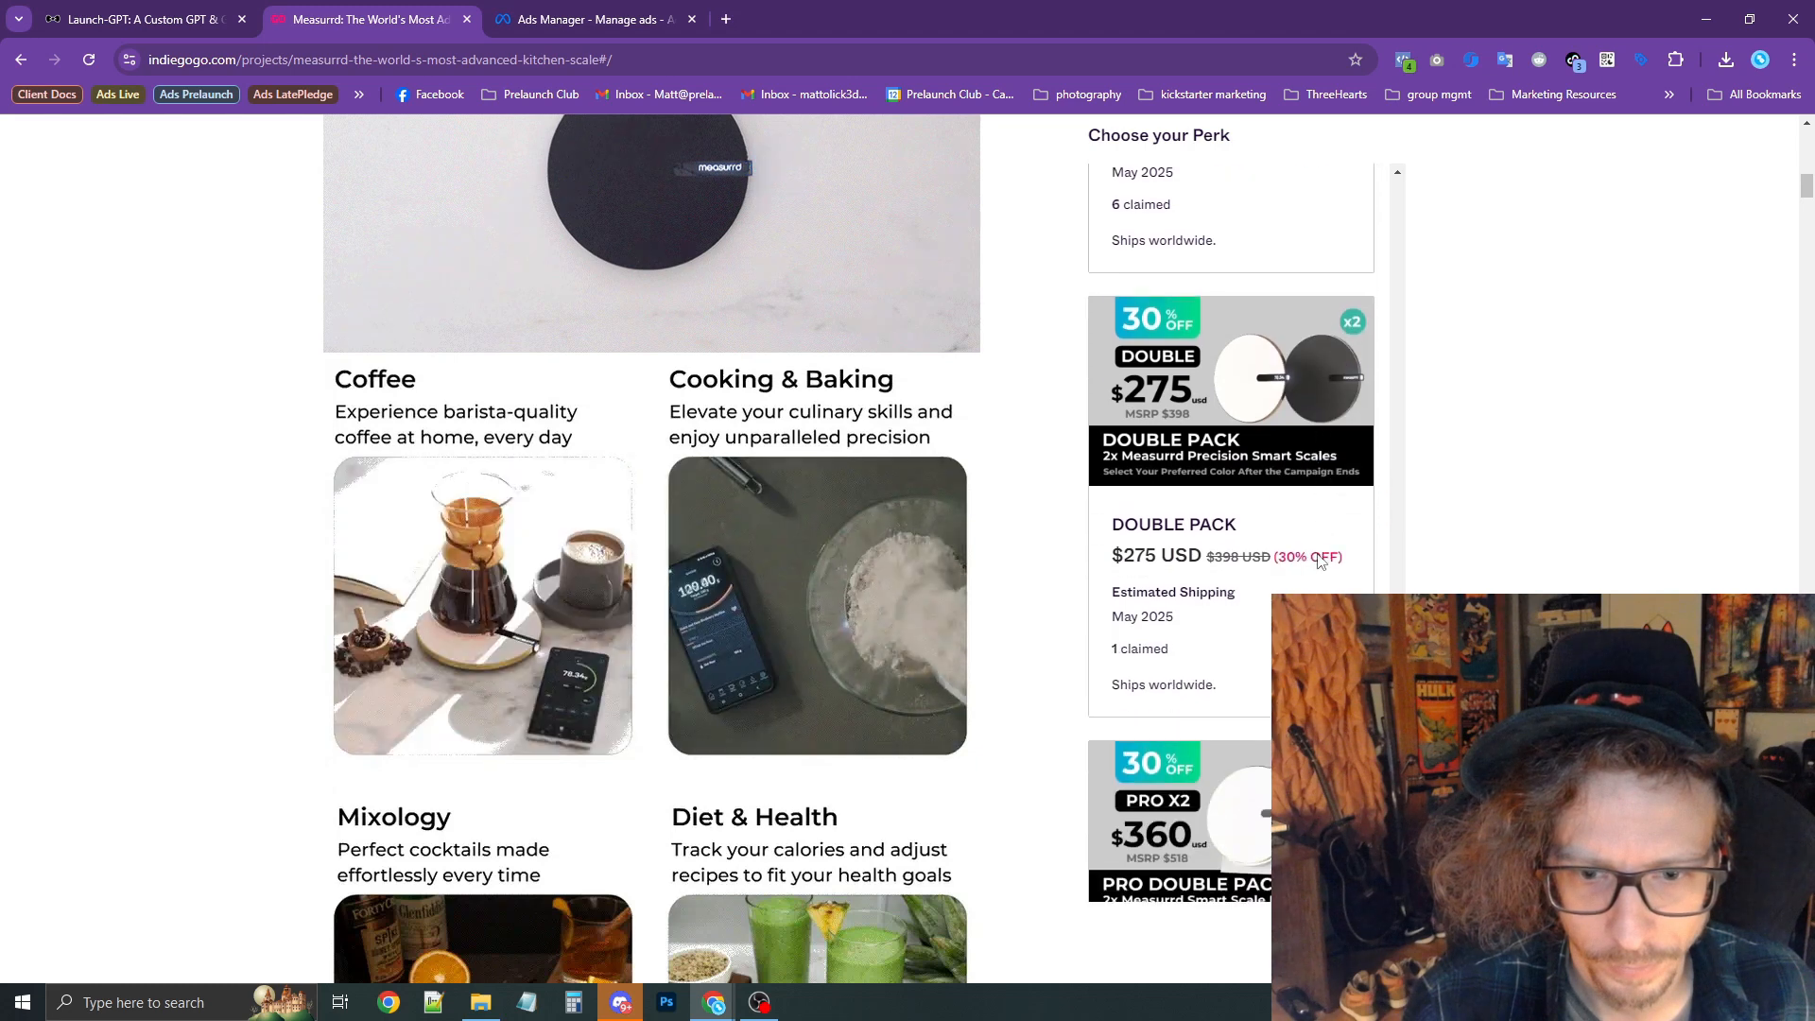
scroll(1319, 558, down, 3)
key(ctrl+Tab)
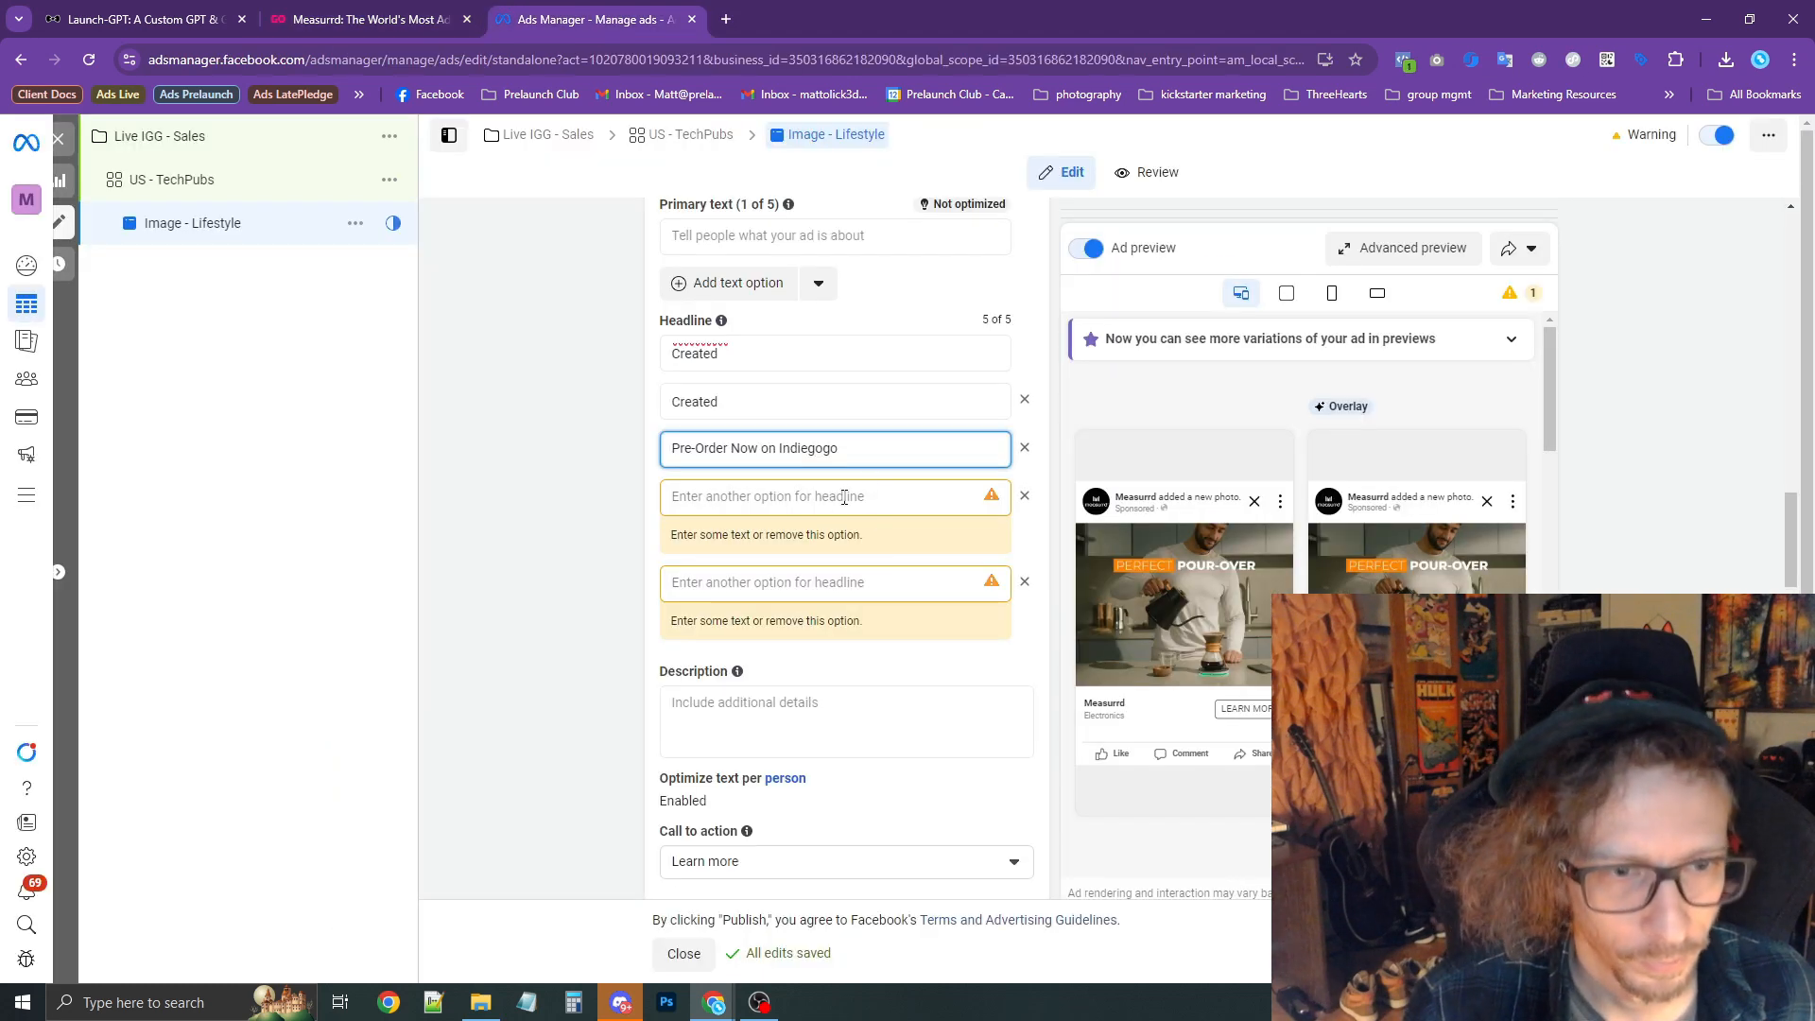
Paste the copied pre-order line into the fourth headline option and change its discount to 35%.
click(844, 497)
key(ctrl+v)
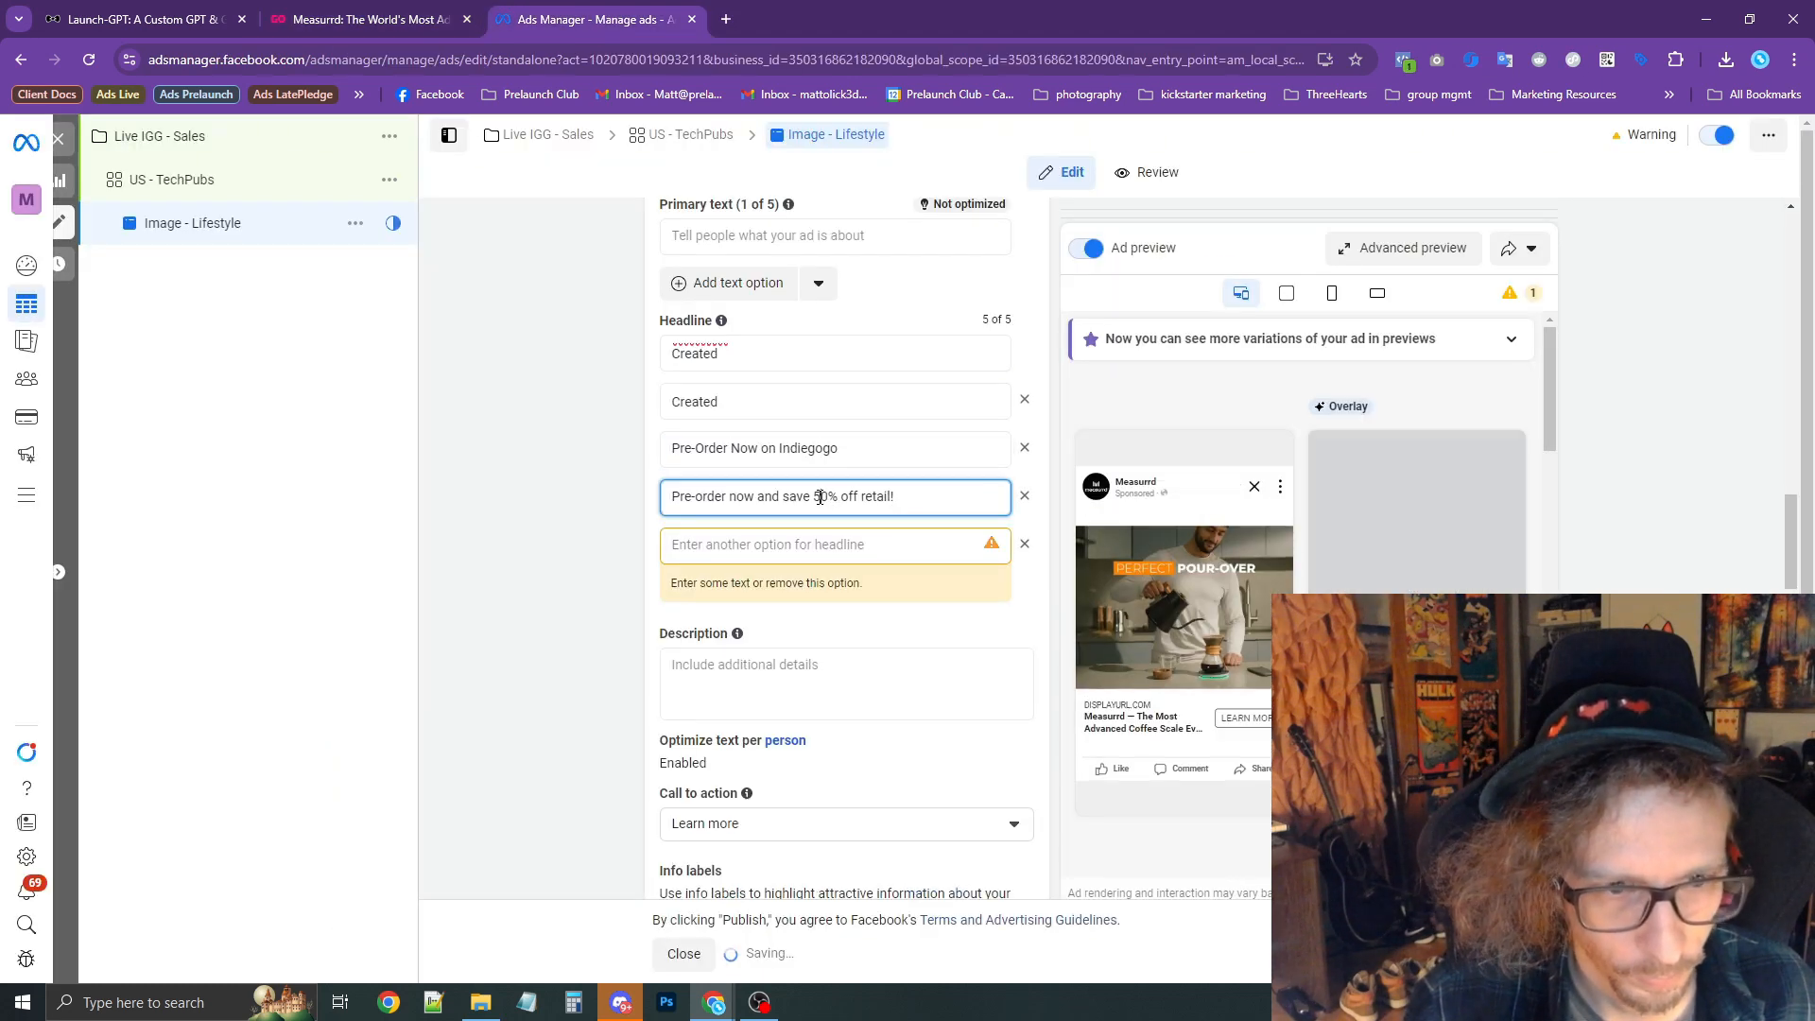
double_click(826, 497)
text(35)
Copy "This Gorgeous Coffee Scale 'Measurrd' is Now Live on Kickstarter" from the Launch-GPT page into the fifth headline option.
key(ctrl+Tab)
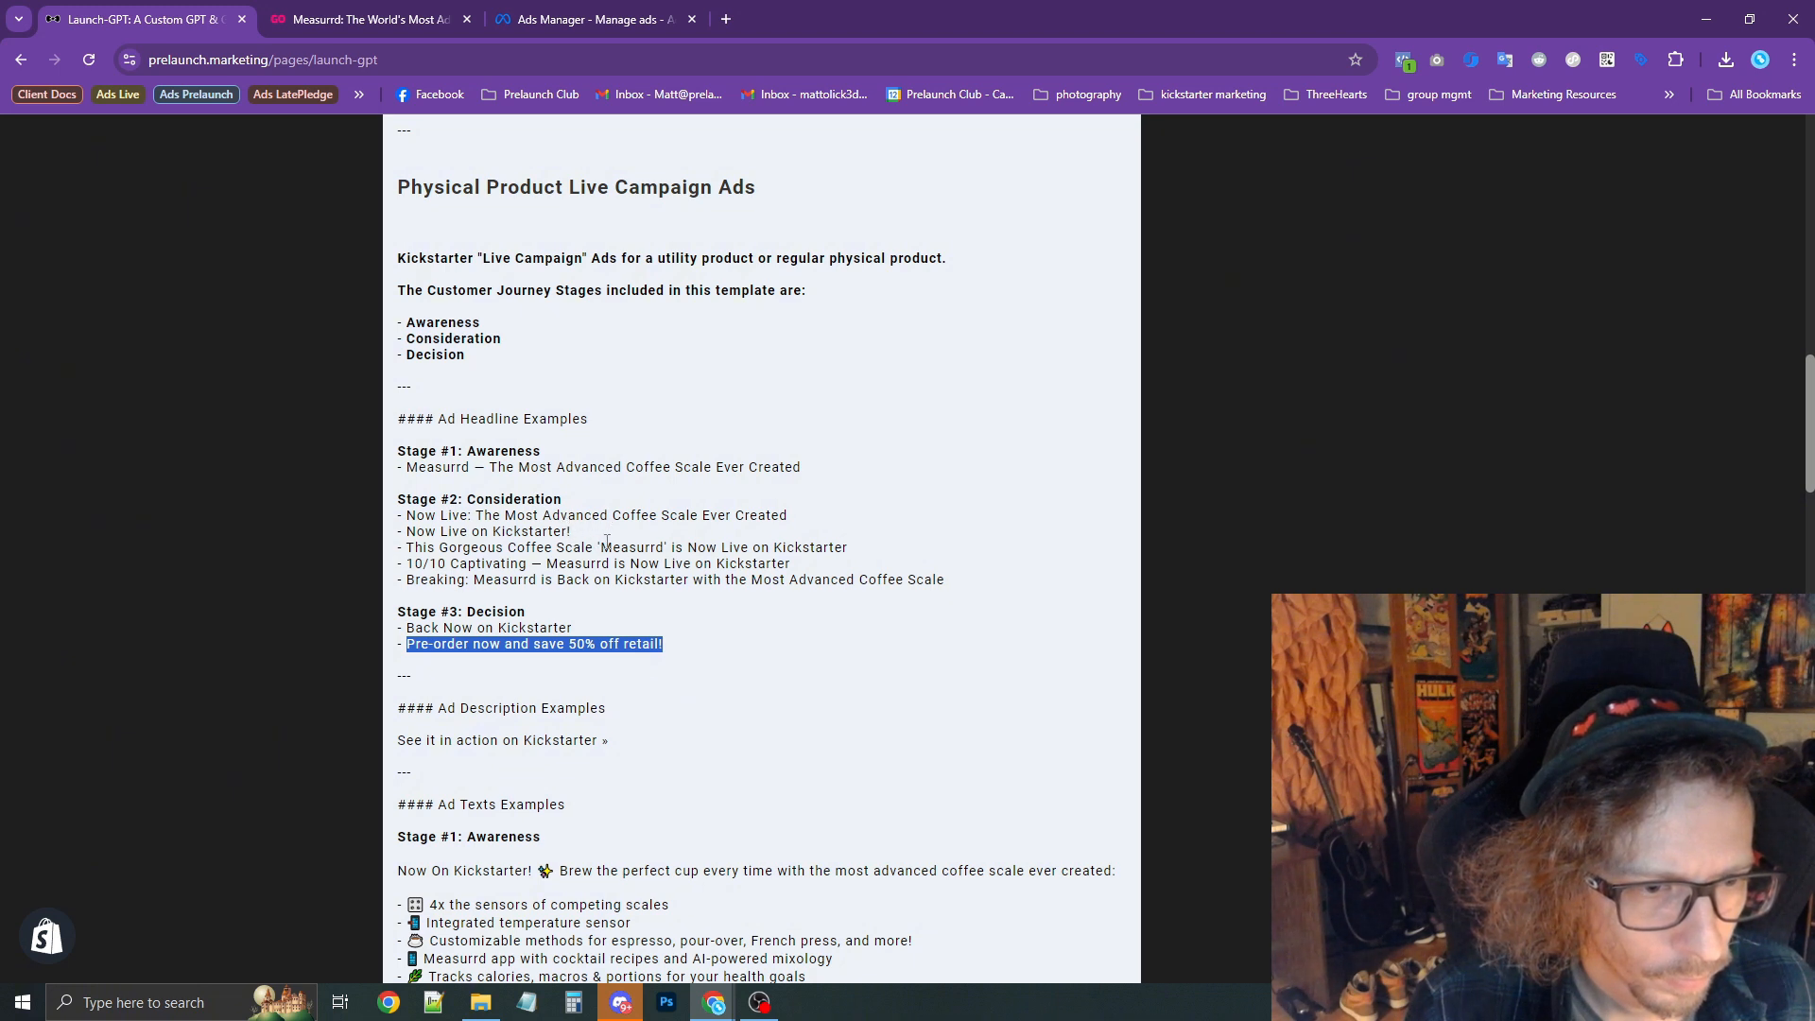
click(499, 17)
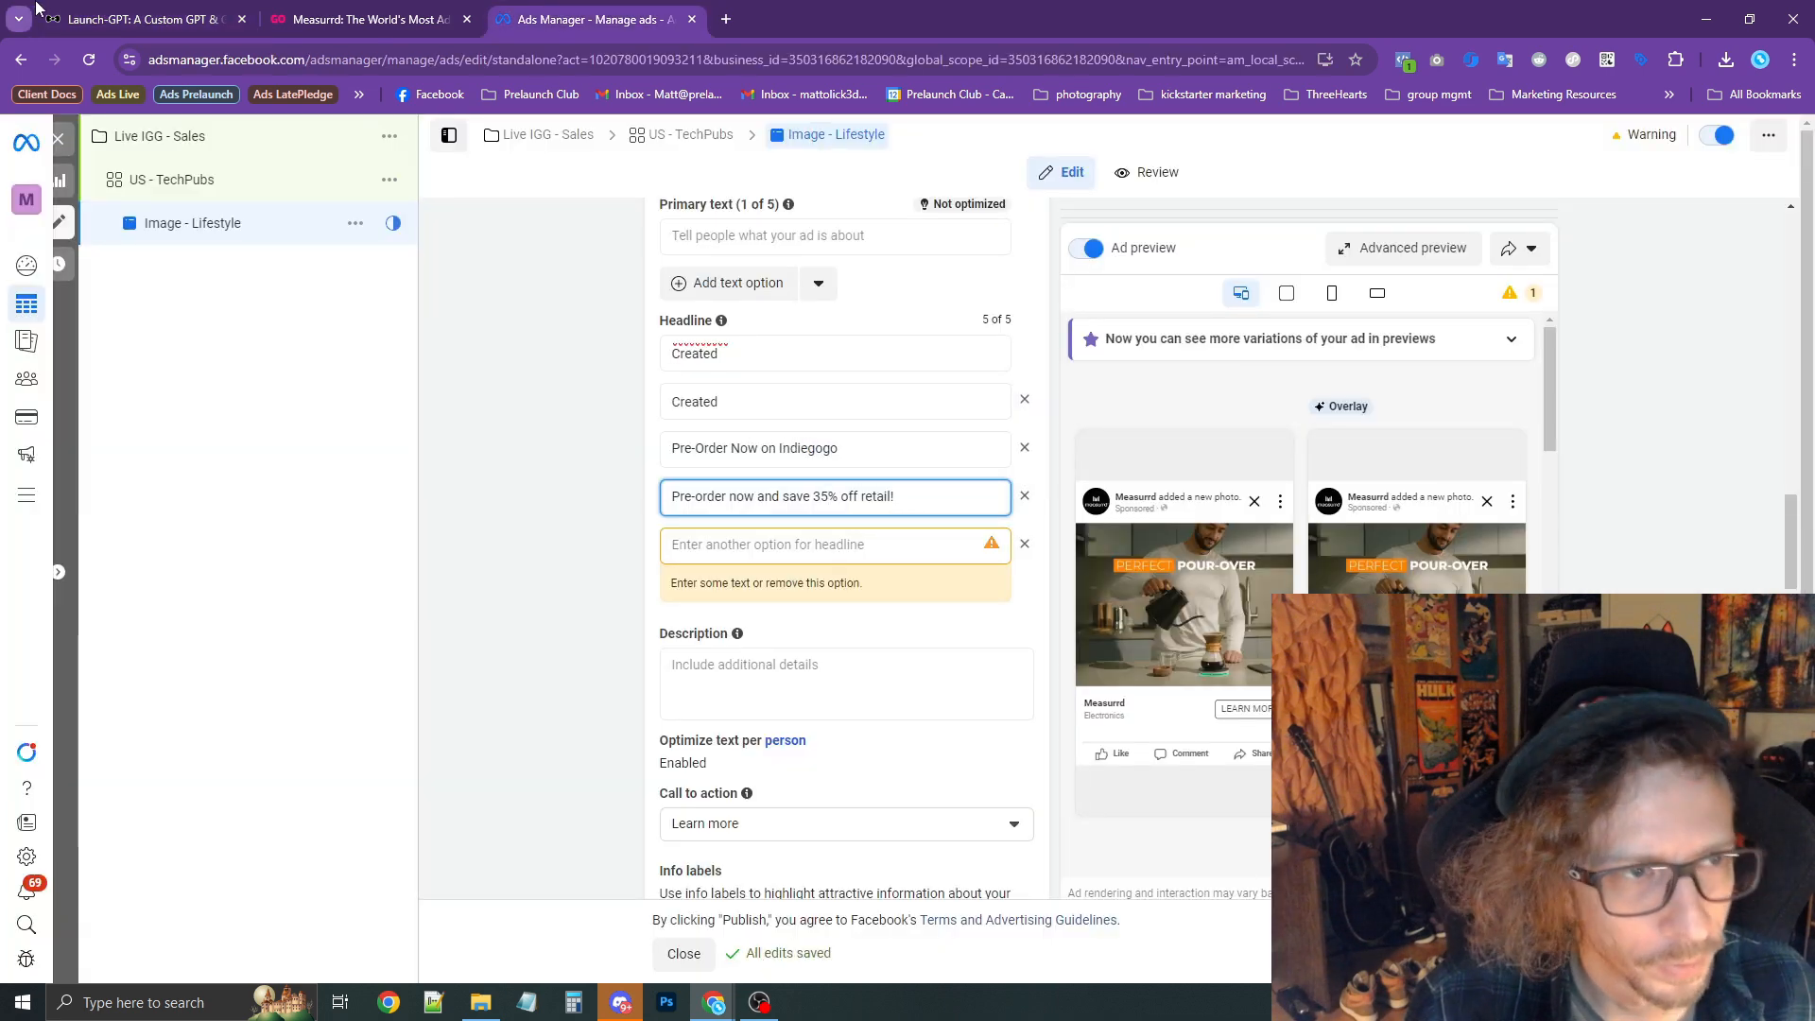
click(154, 11)
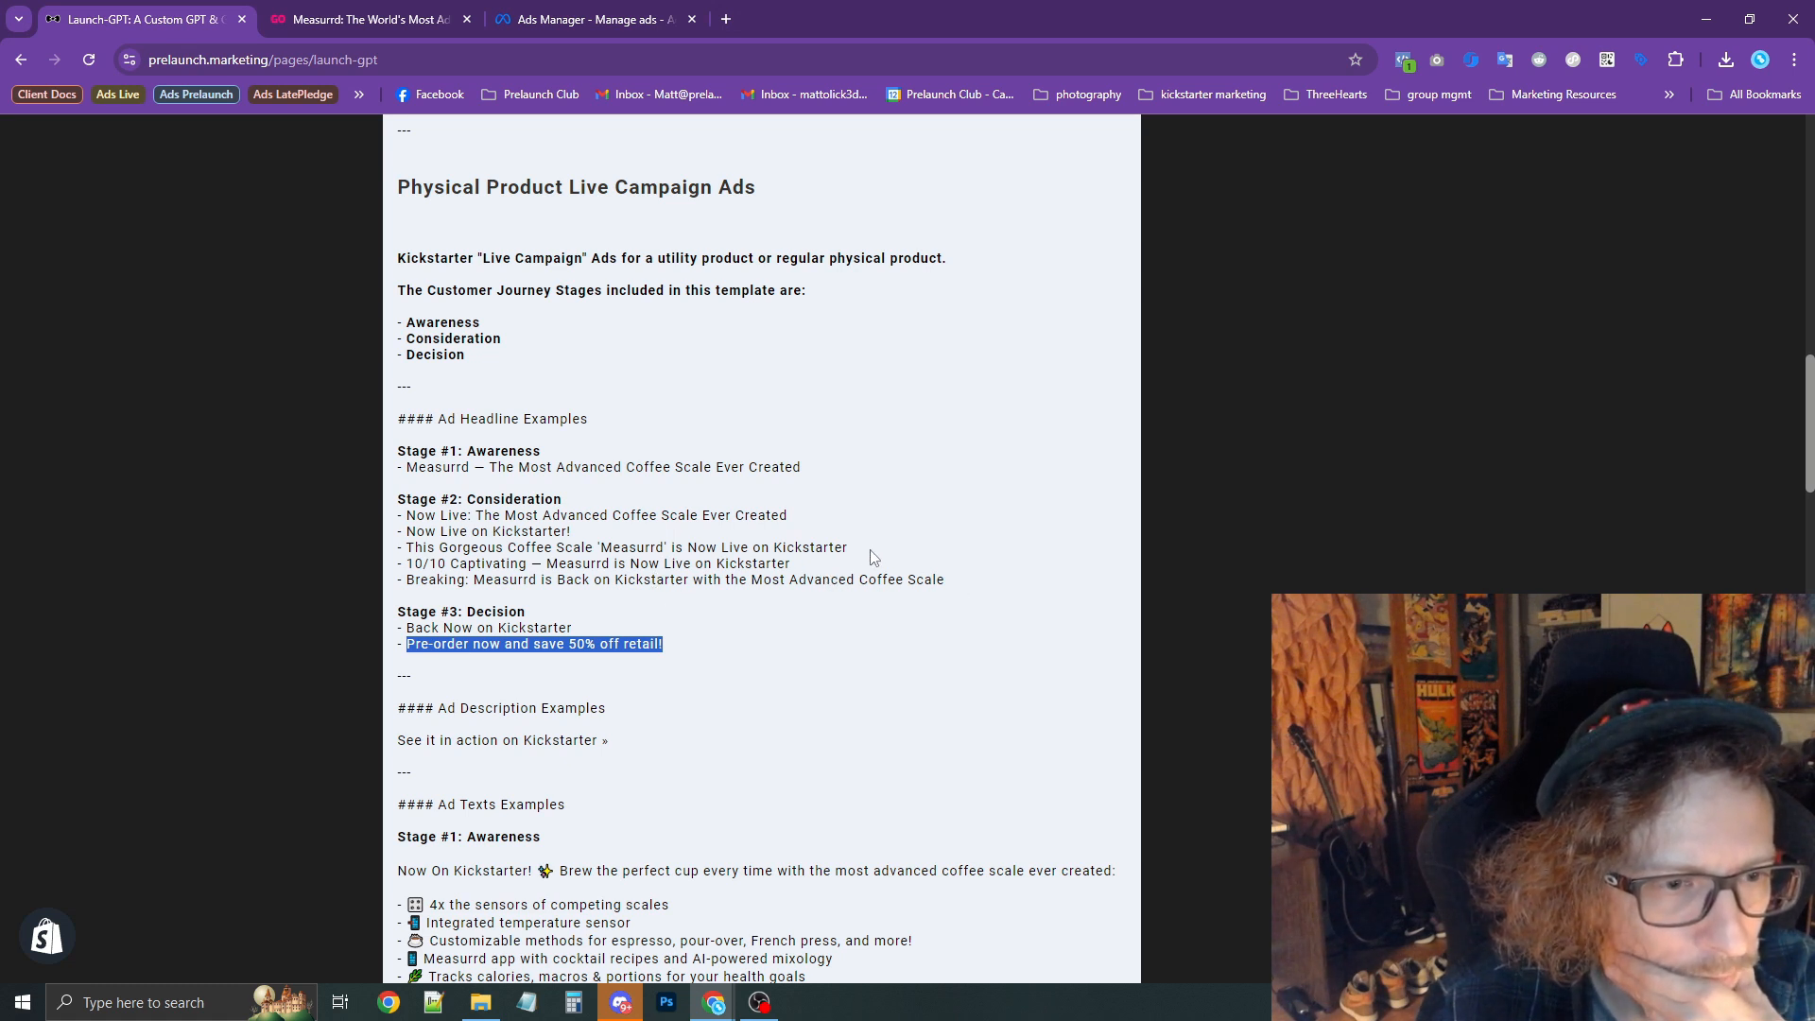
drag(875, 552, 426, 550)
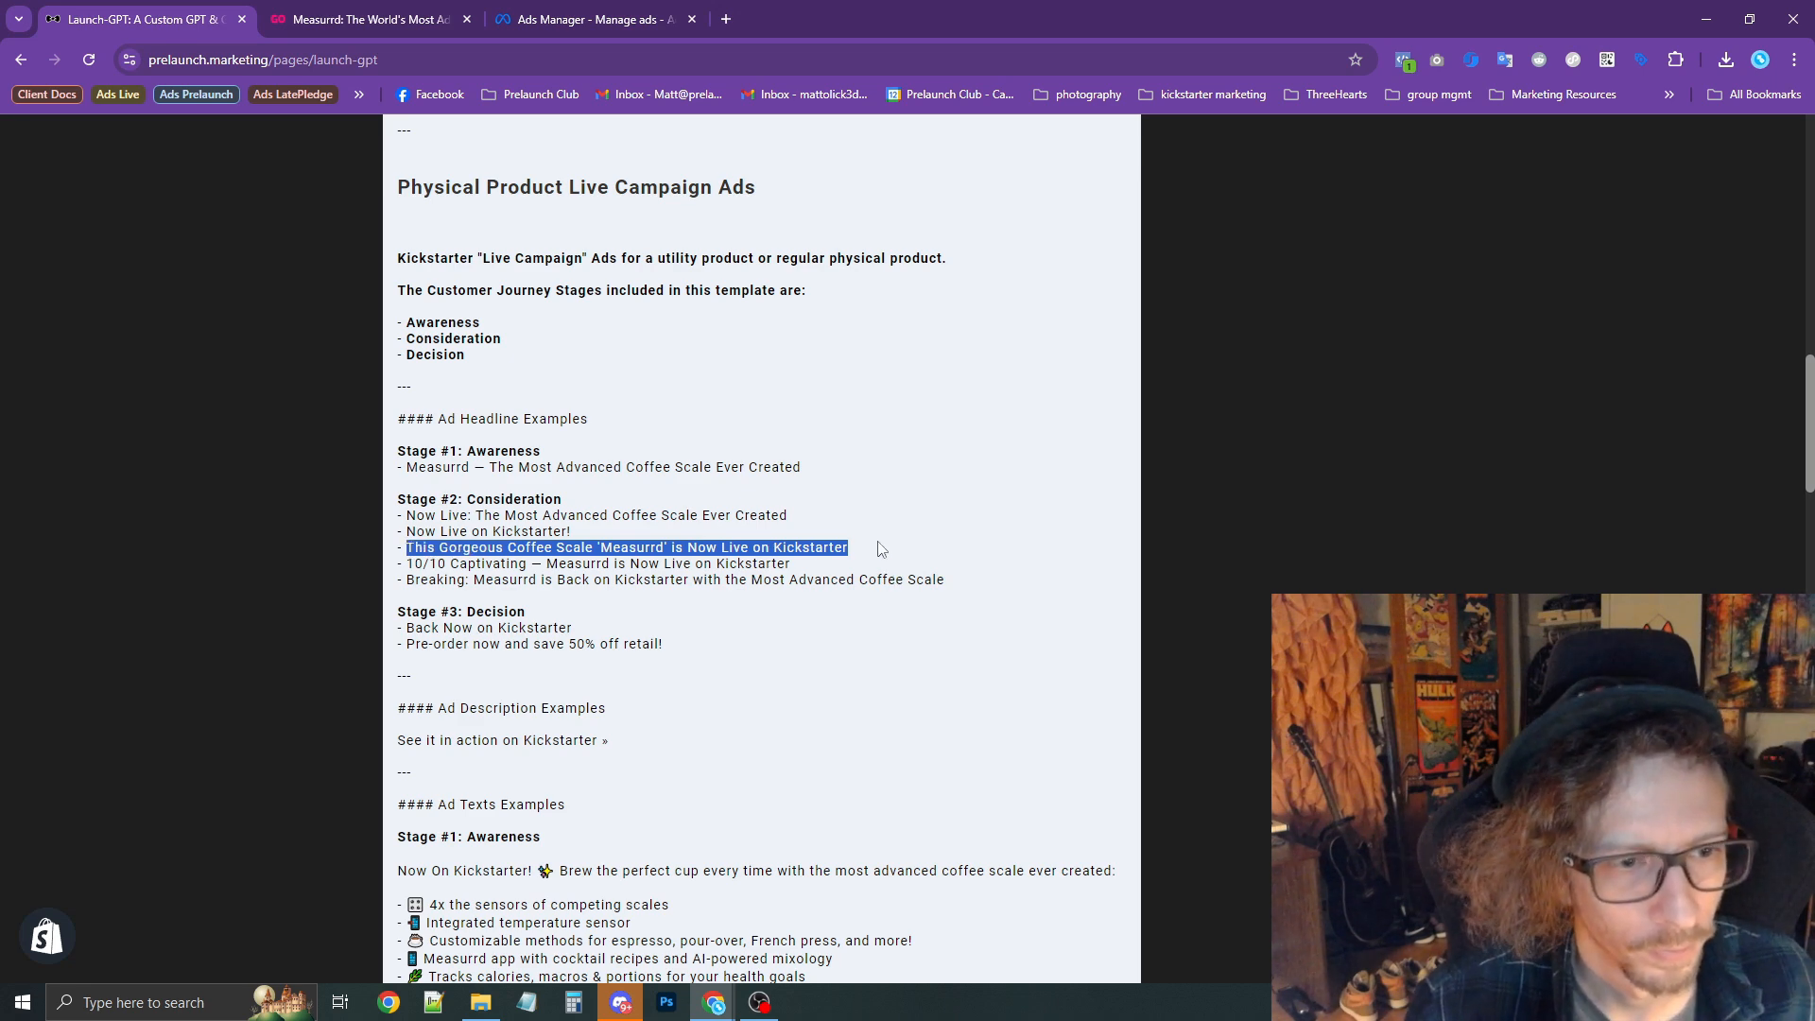
click(584, 13)
click(810, 548)
key(ctrl+v)
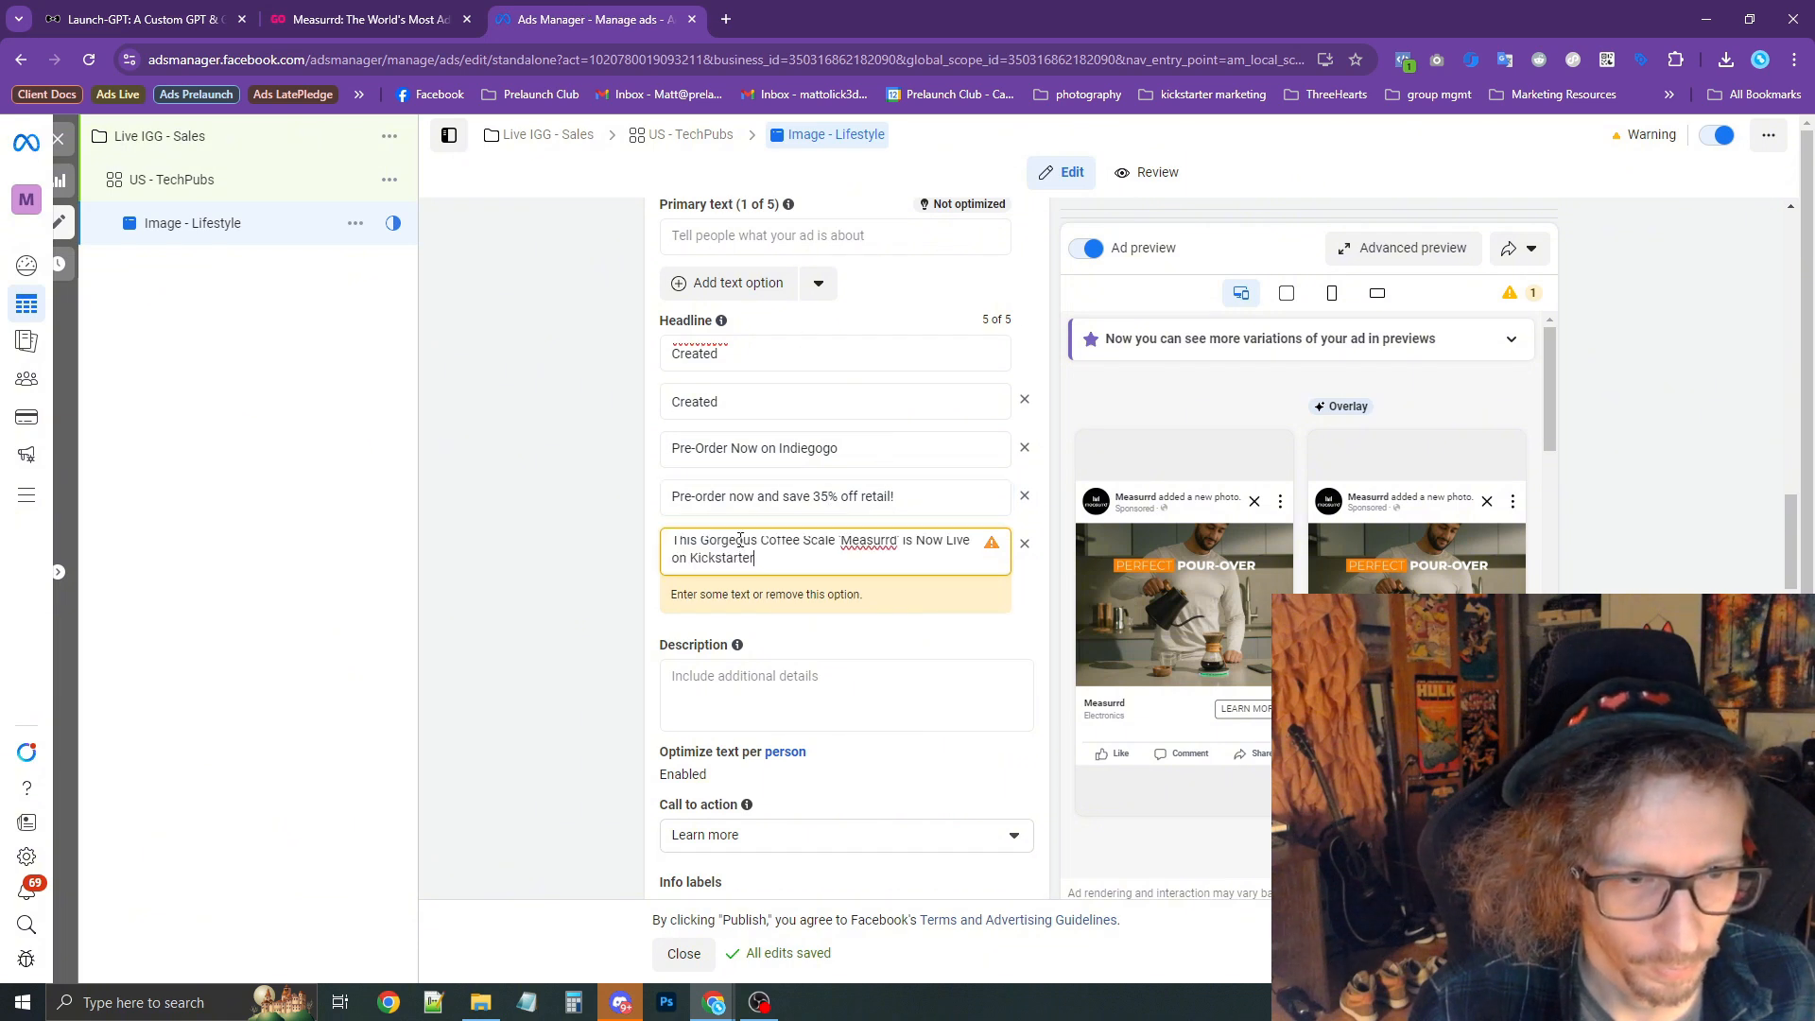
Shorten the fifth headline to "The Coffee Scale 'Measurrd' is Now Live on".
drag(755, 544, 688, 543)
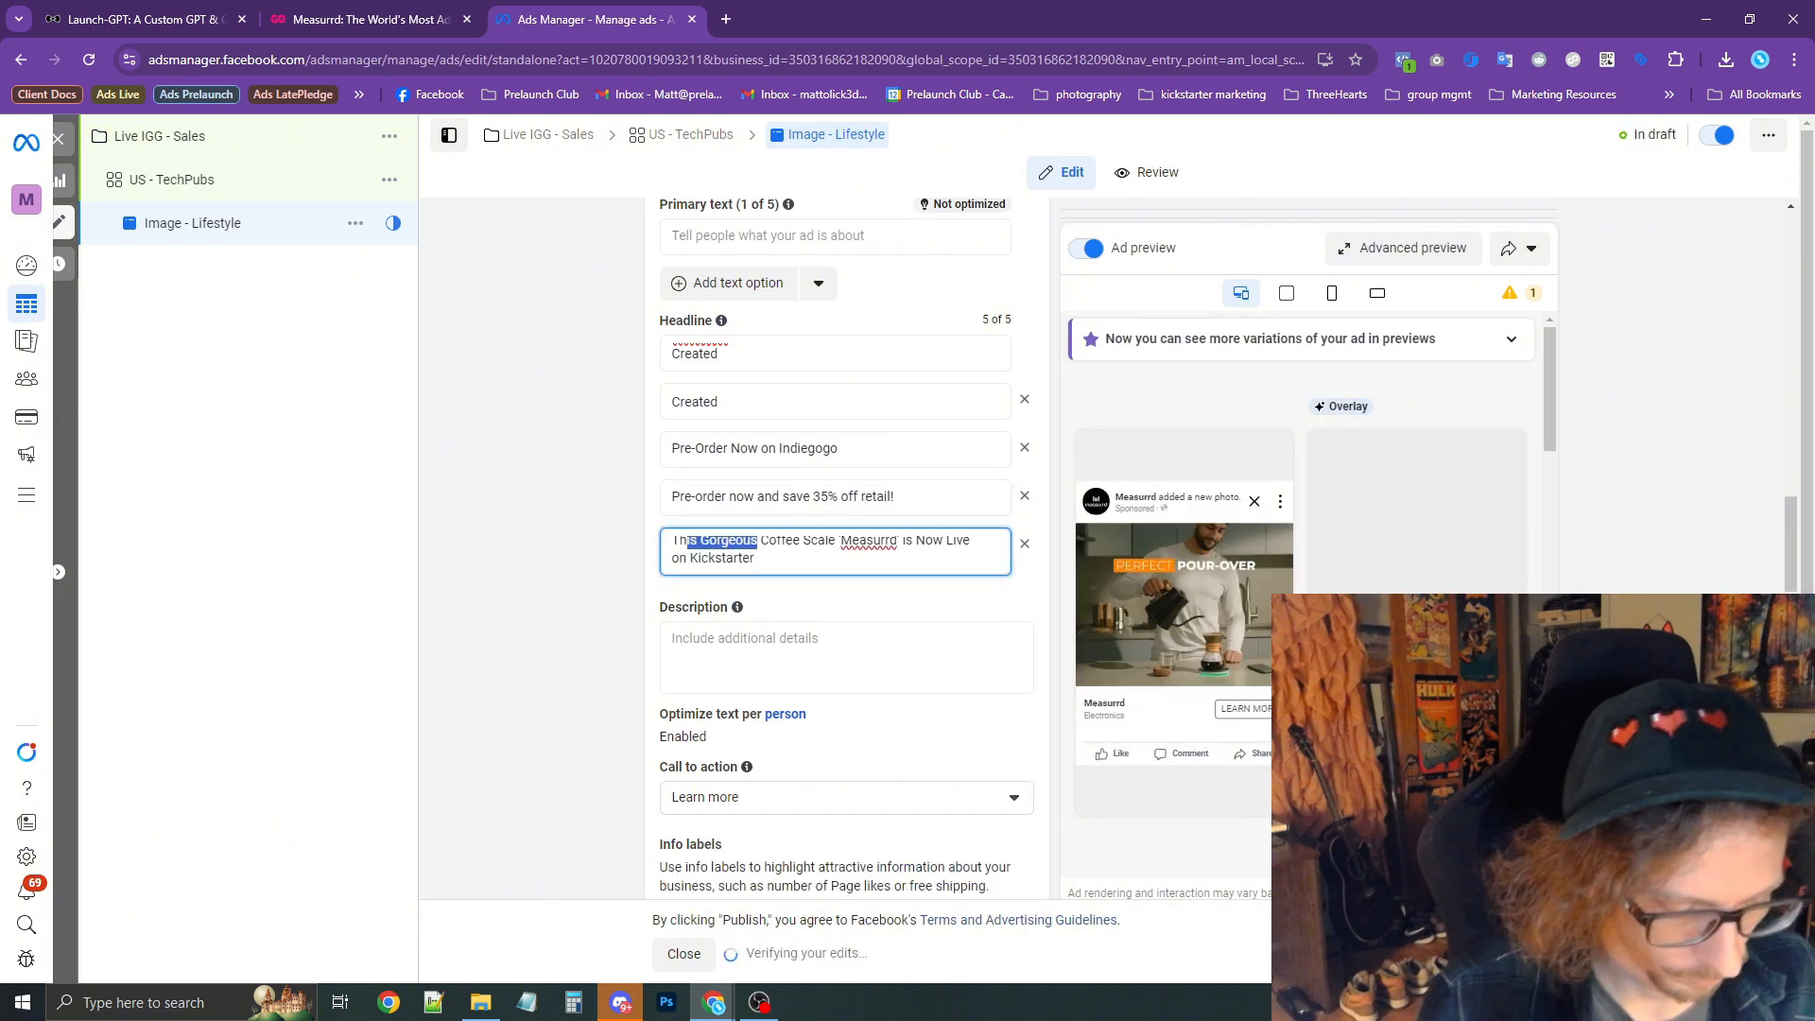
text(r)
key(BackSpace)
key(BackSpace)
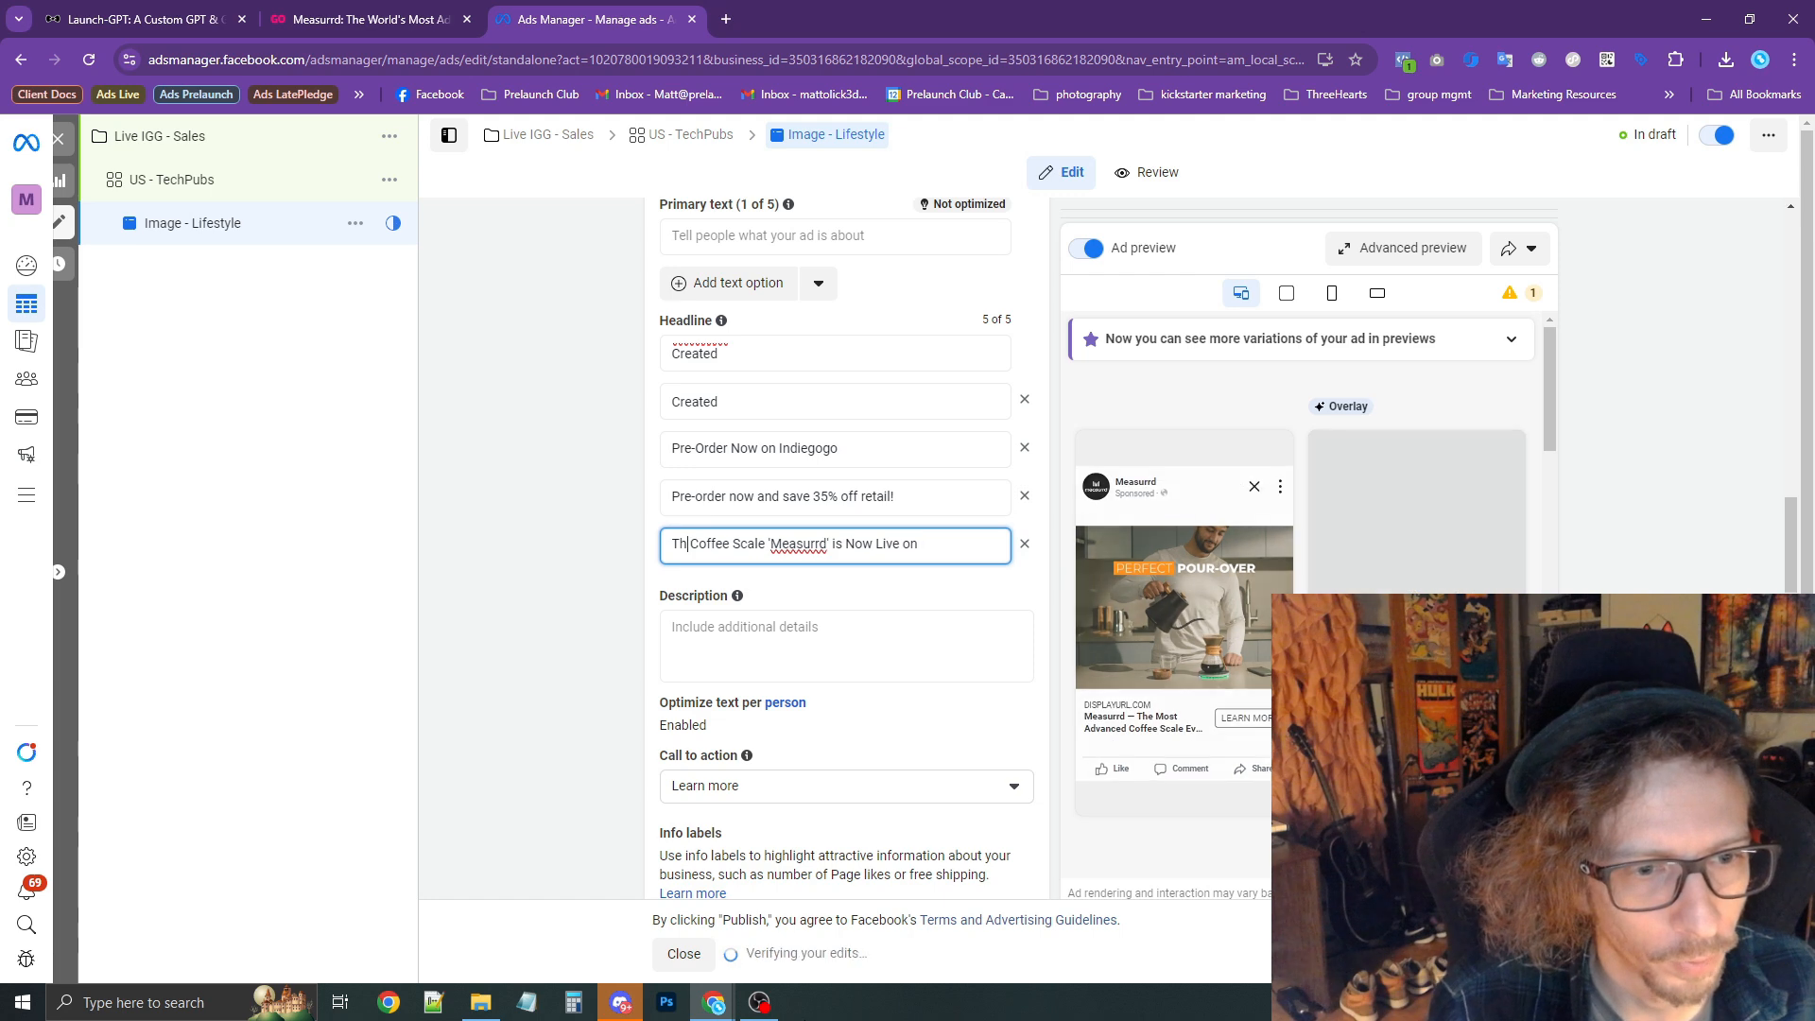
text(e)
Generate Ad Image Captions of the Promise Hook type with the Quick Wizard on the Launch-GPT page.
click(141, 8)
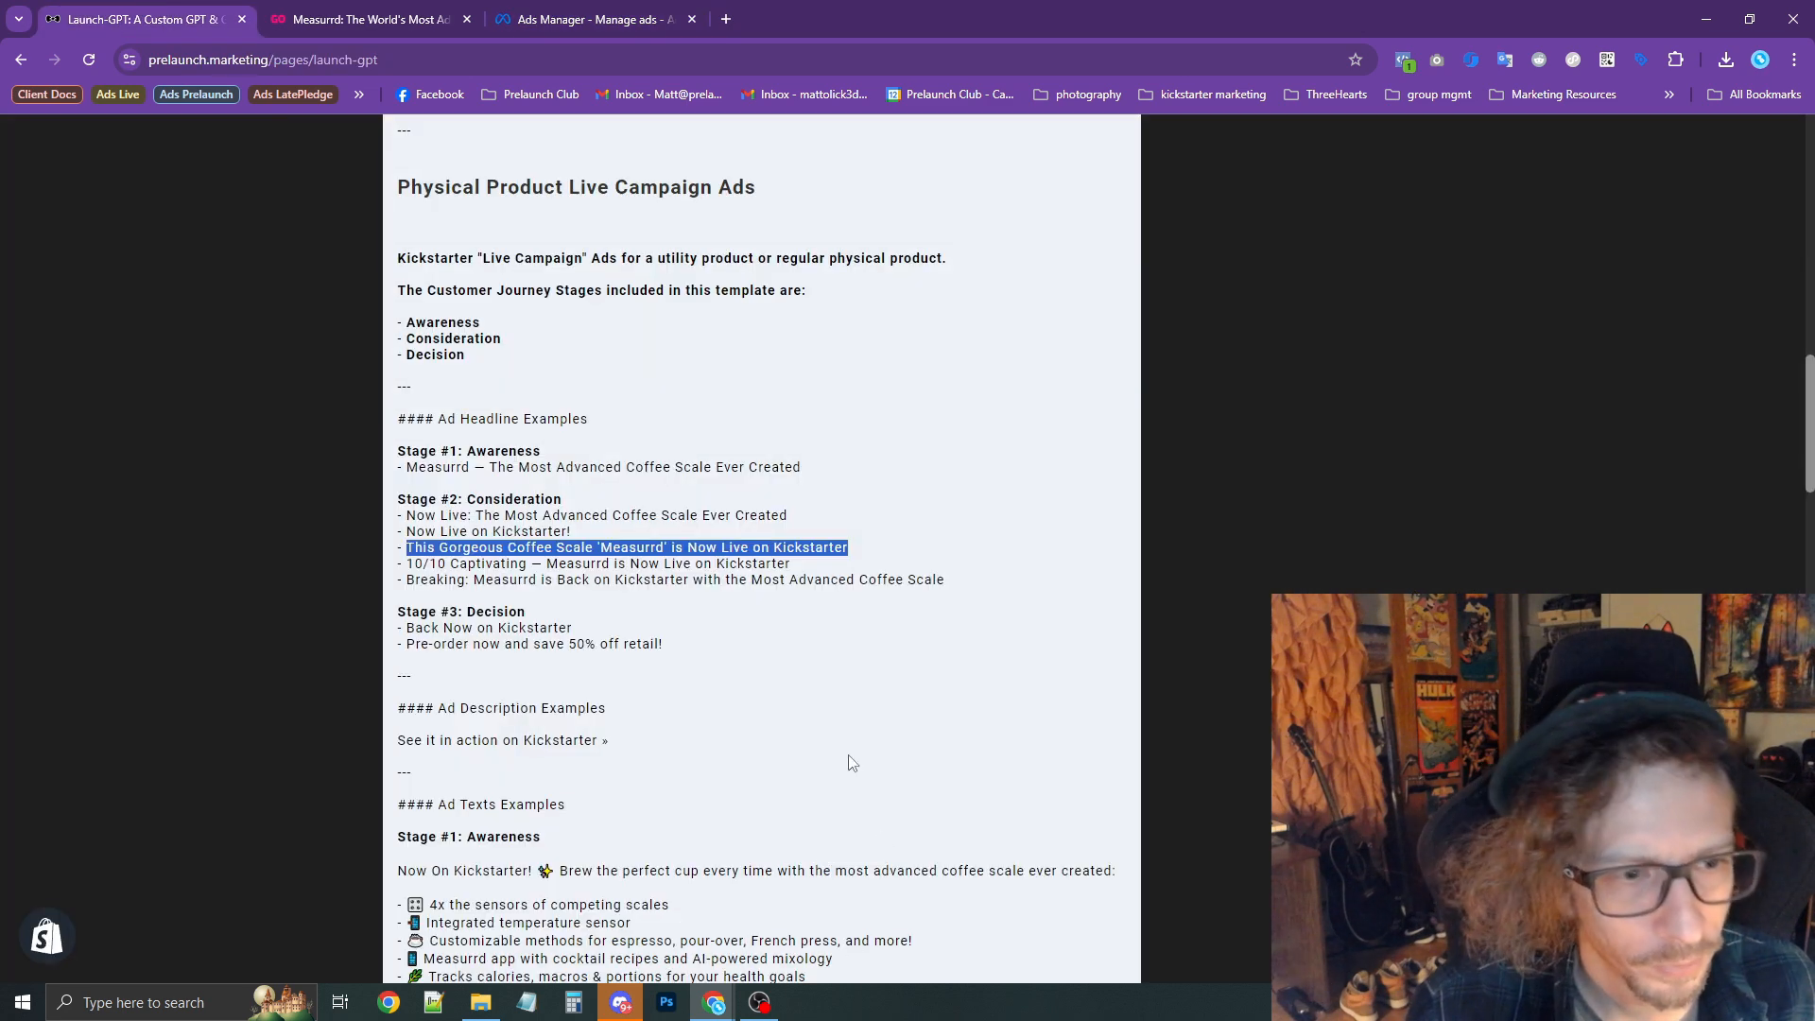
scroll(794, 677, down, 10)
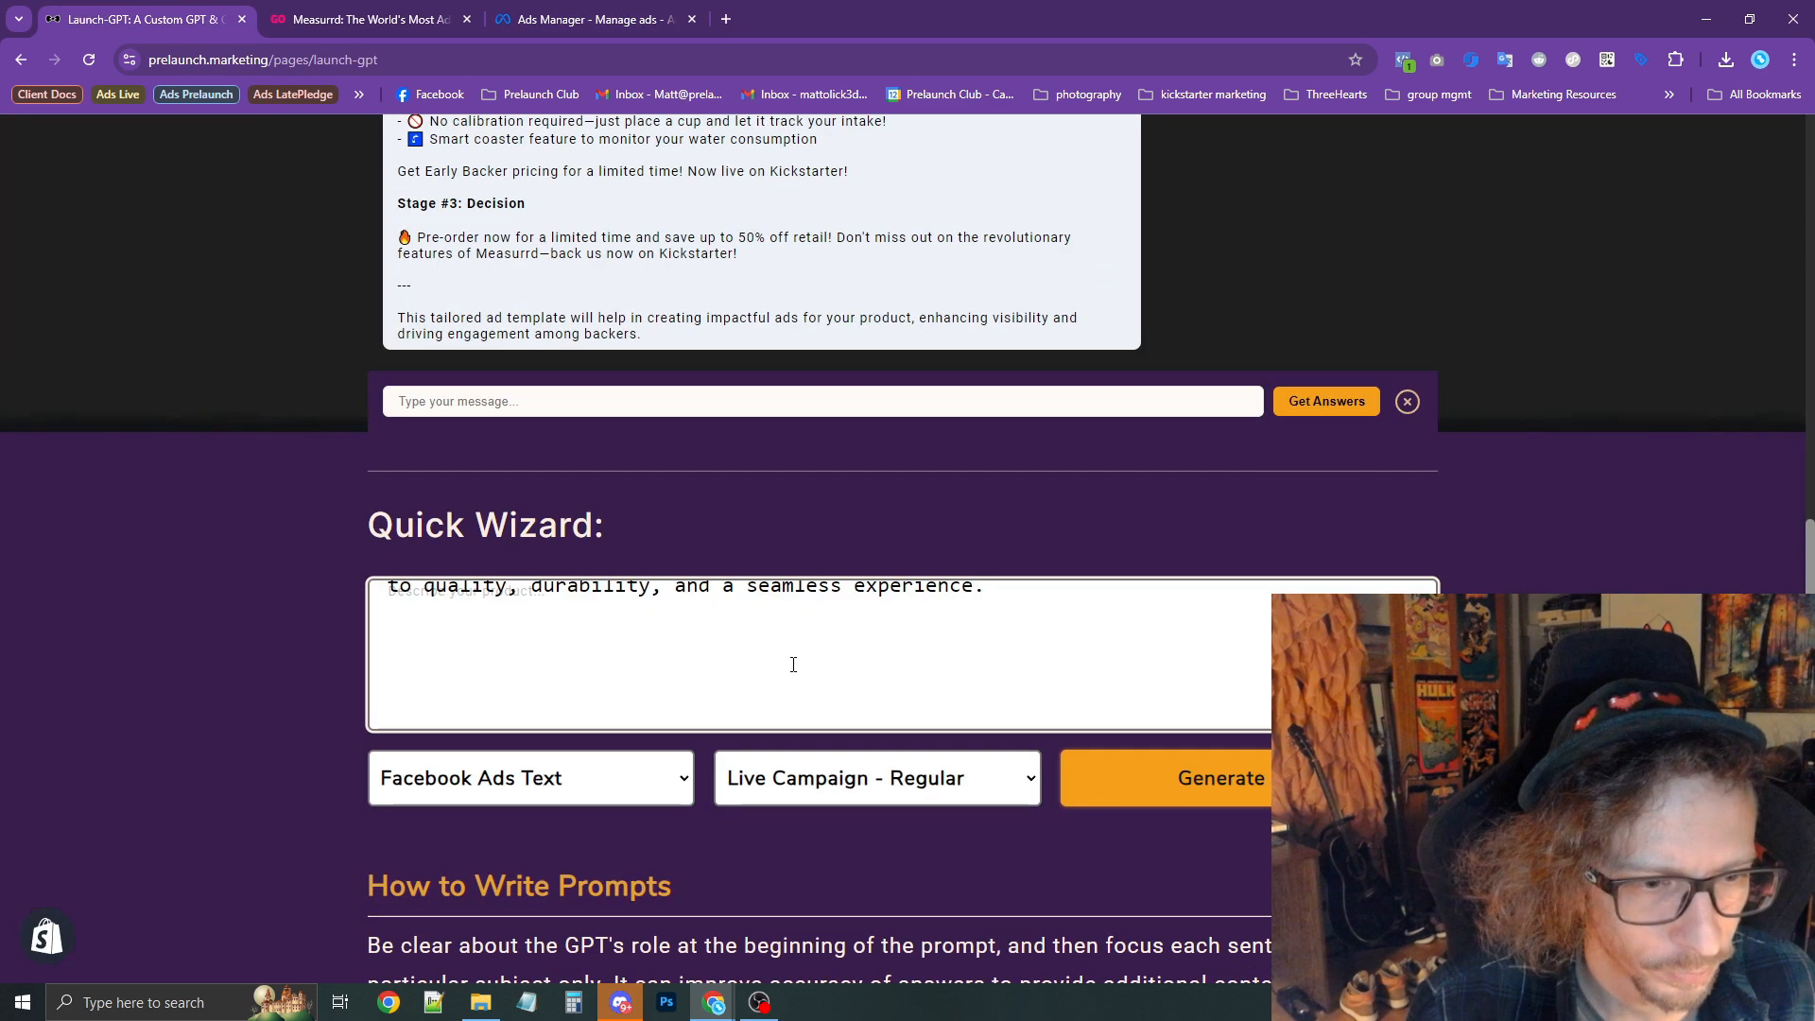
click(631, 797)
click(558, 855)
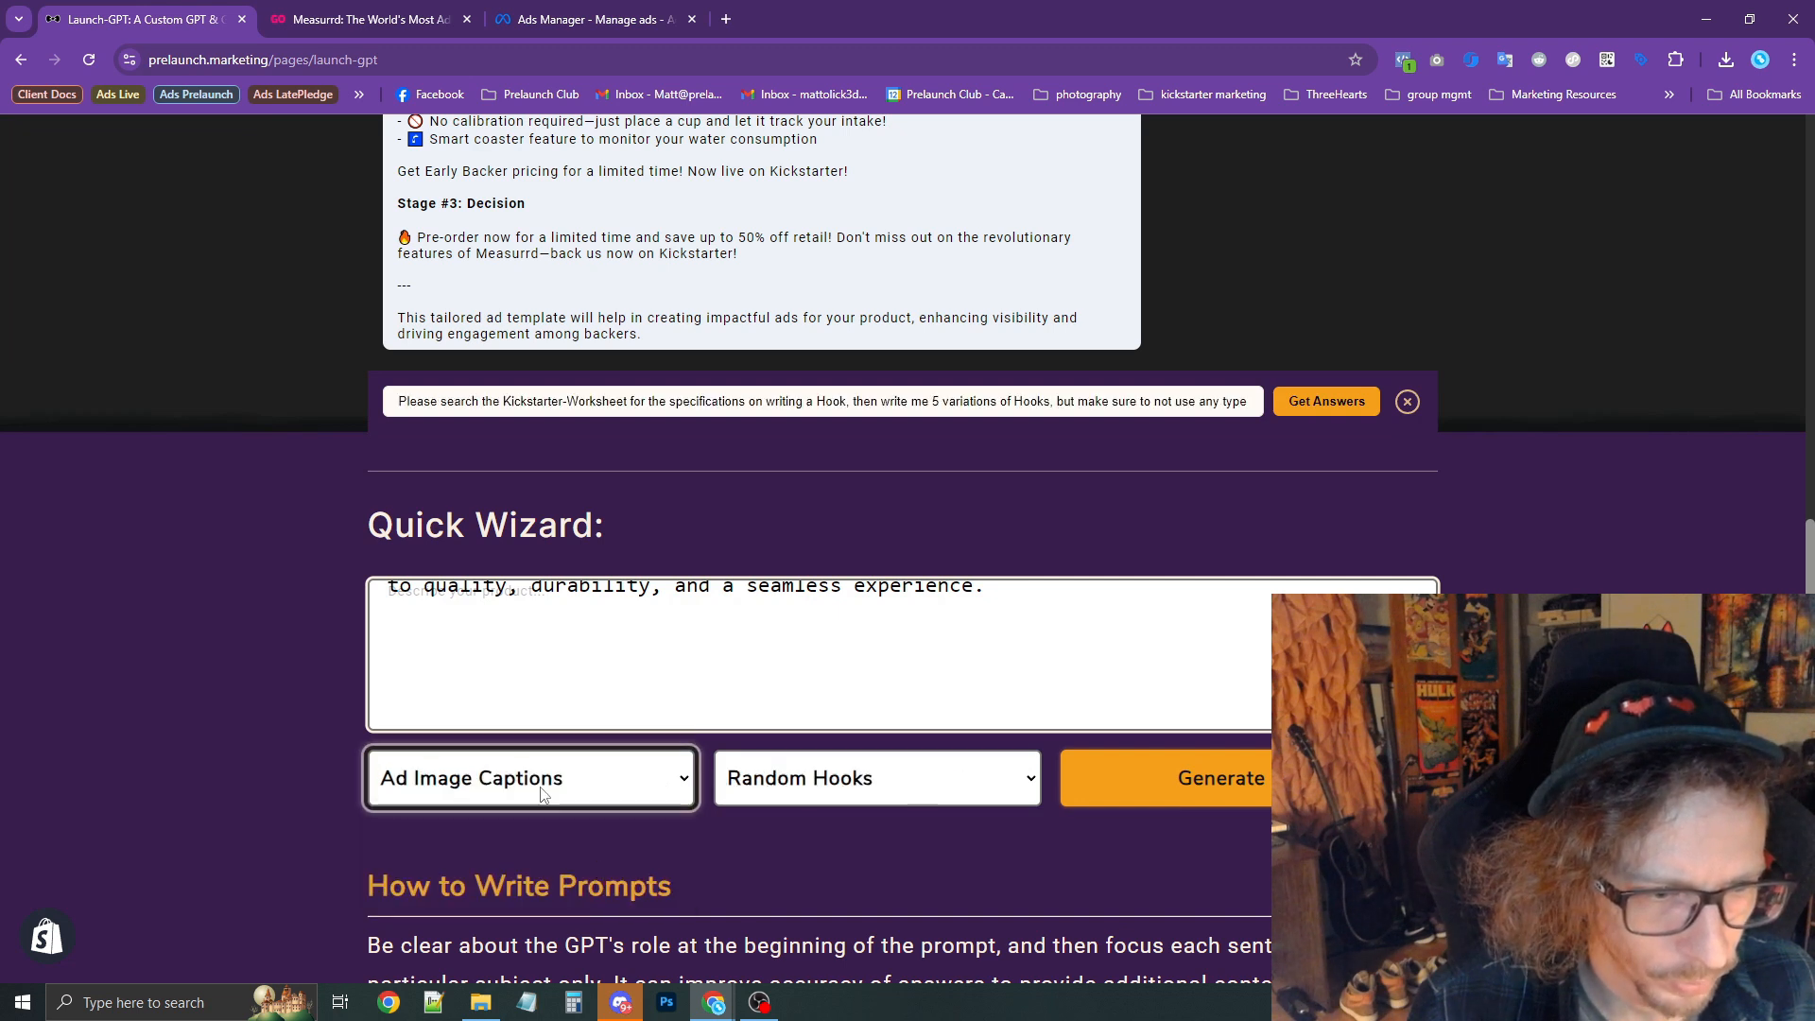
click(754, 786)
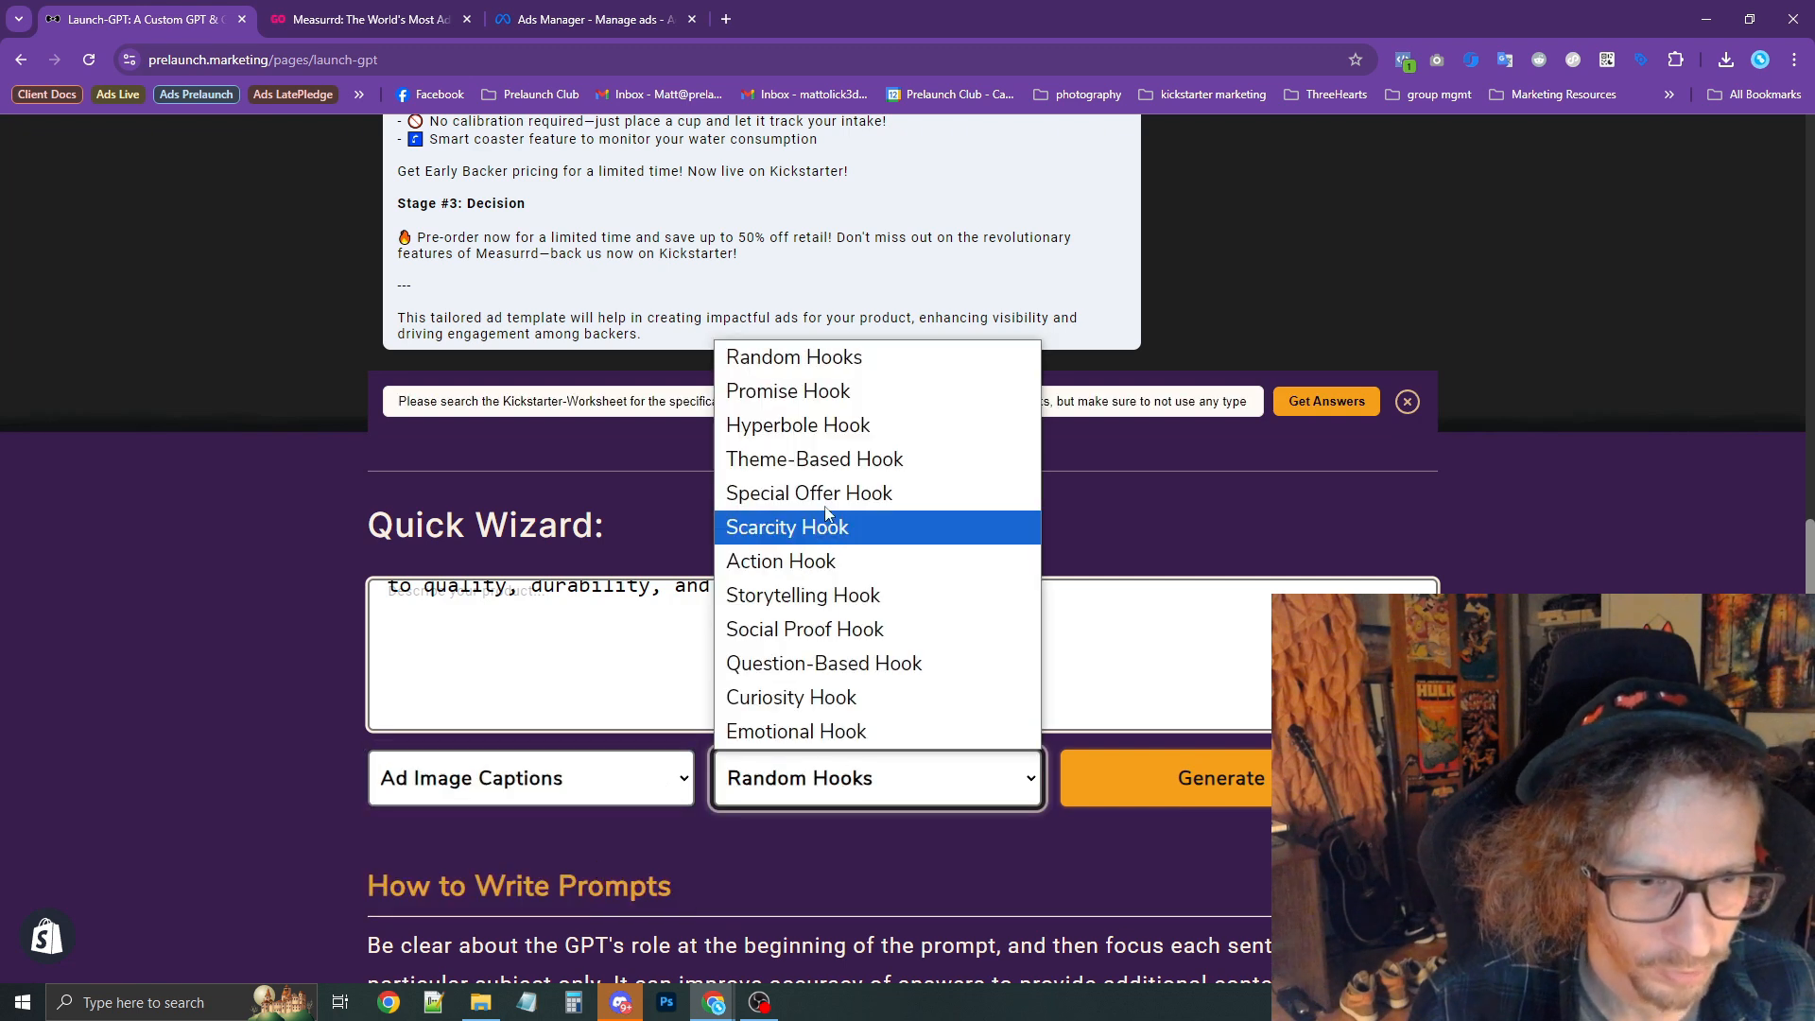
click(838, 408)
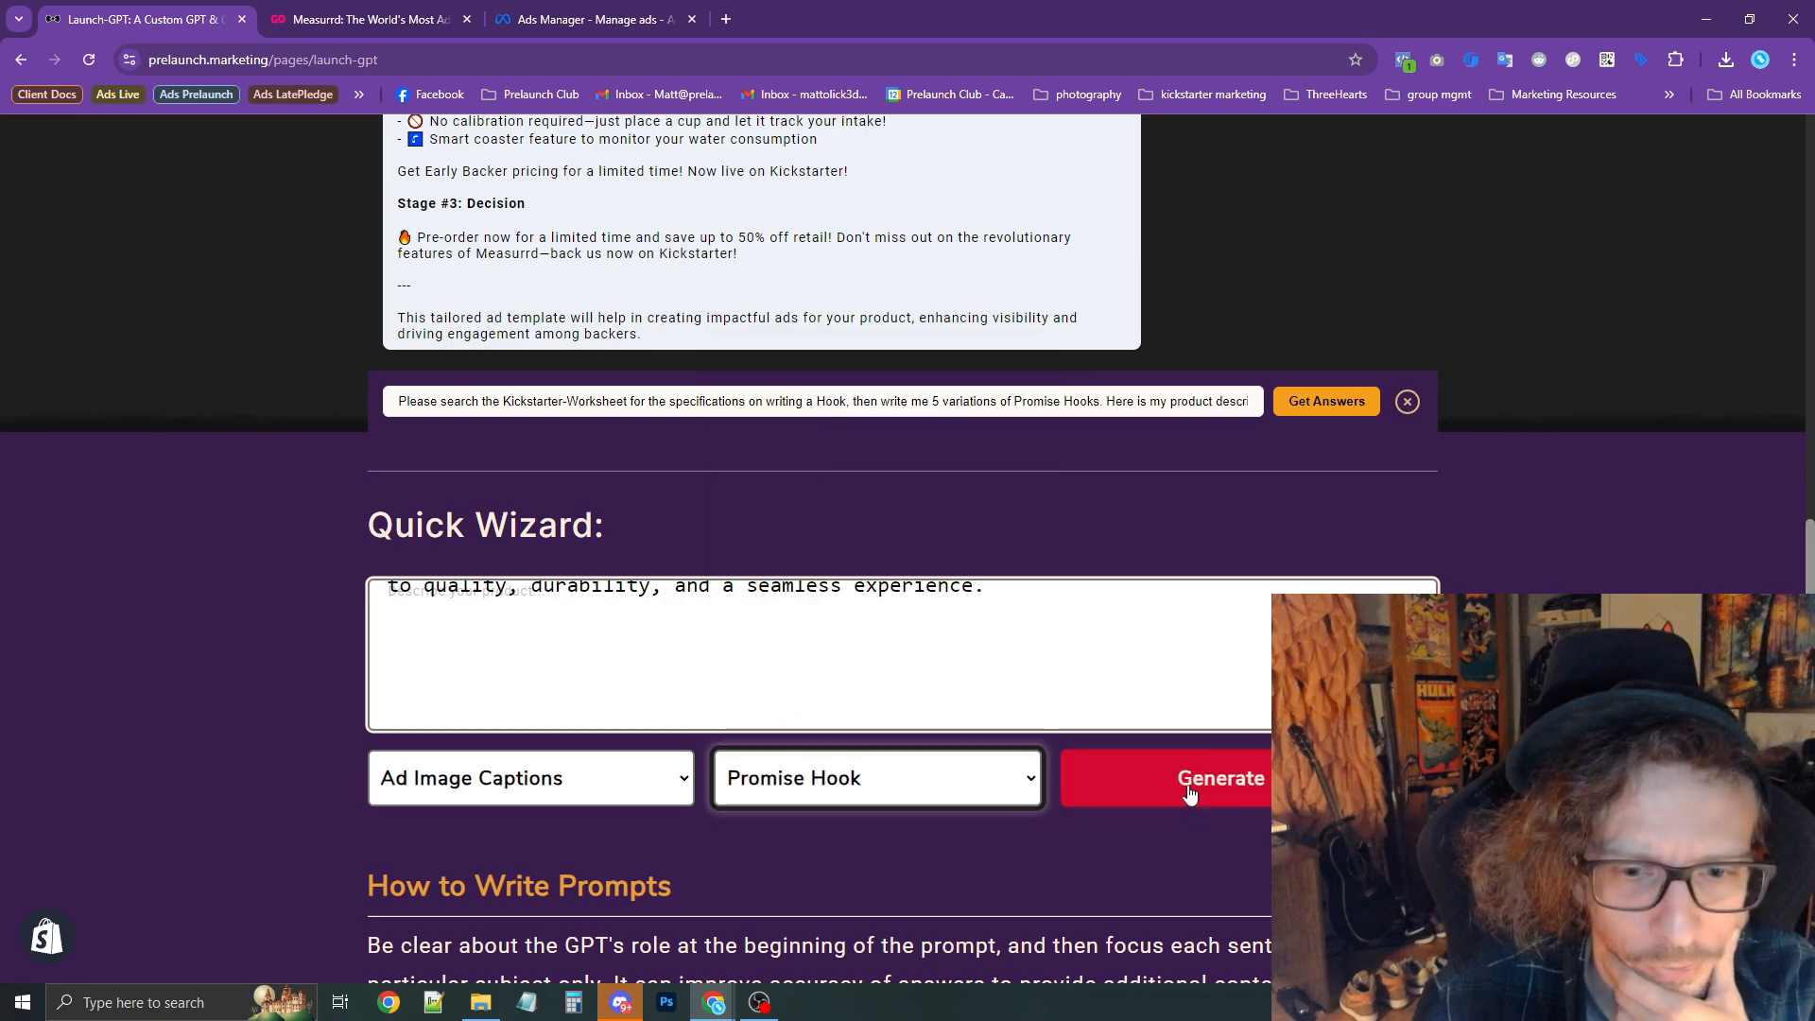
click(1220, 789)
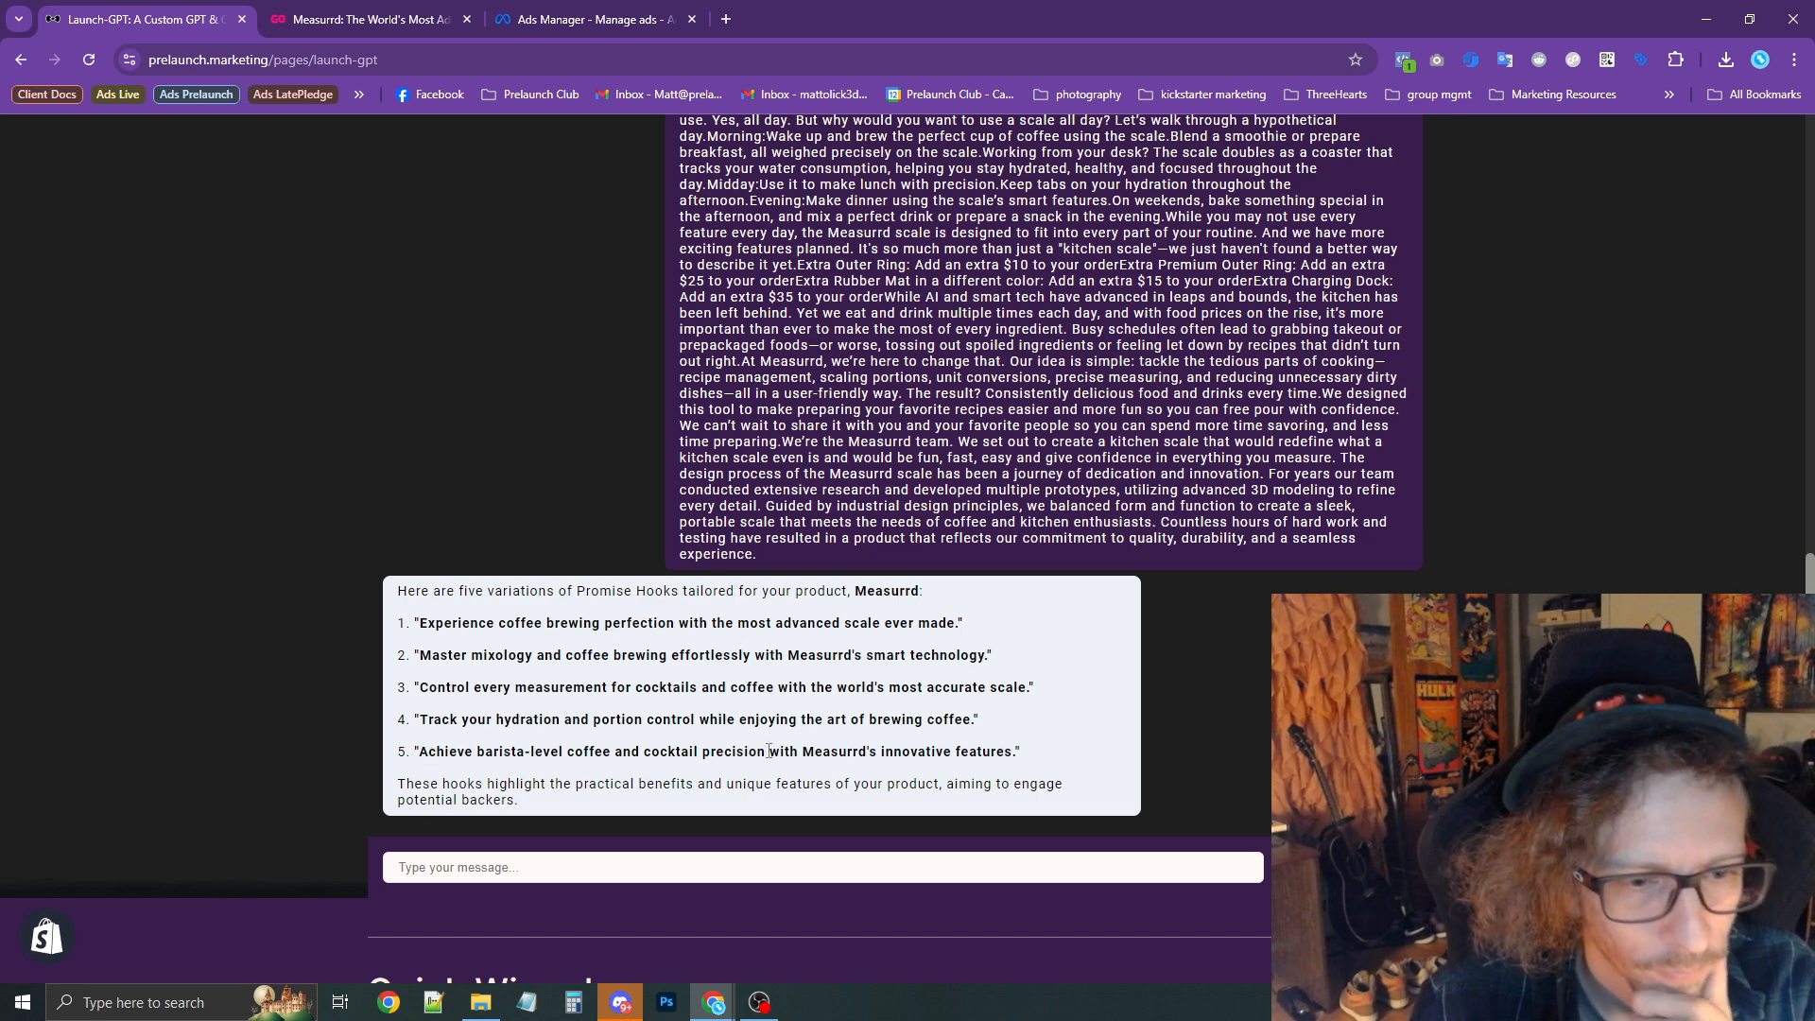
Replace the fifth headline with "barista-level coffee and cocktail precision" from the fifth generated Promise Hook.
drag(766, 751, 484, 746)
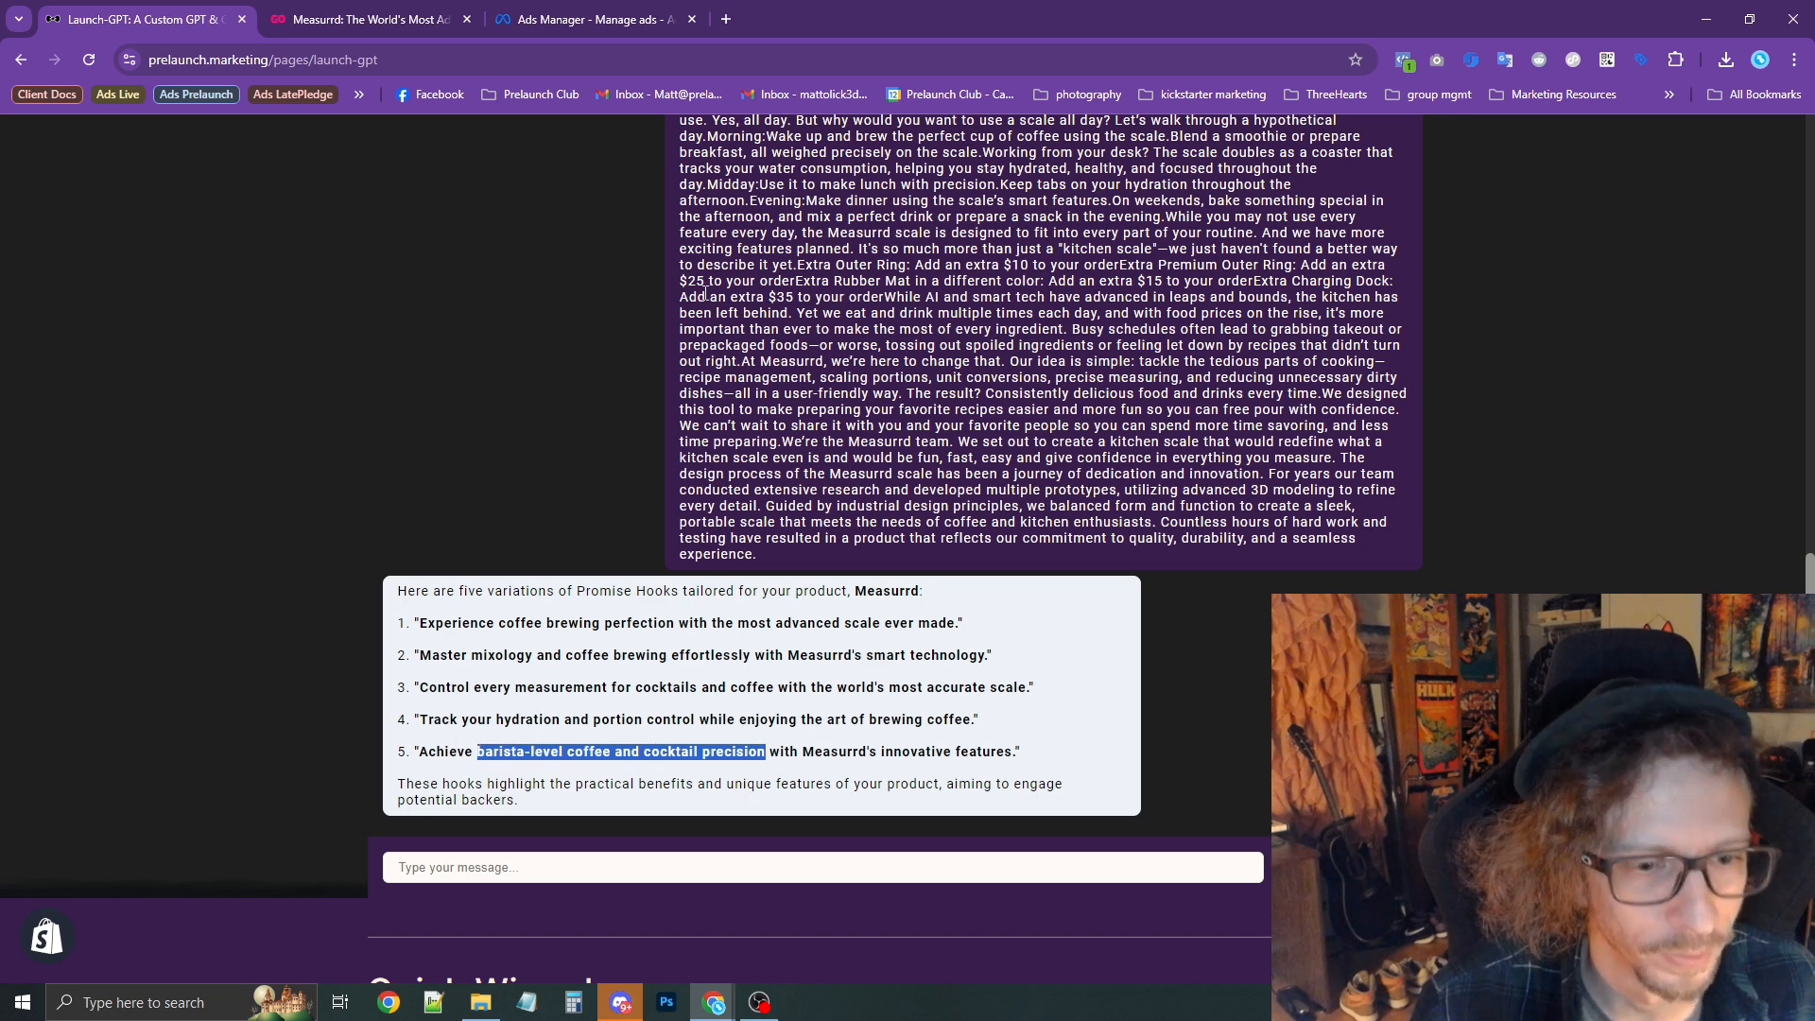
click(586, 18)
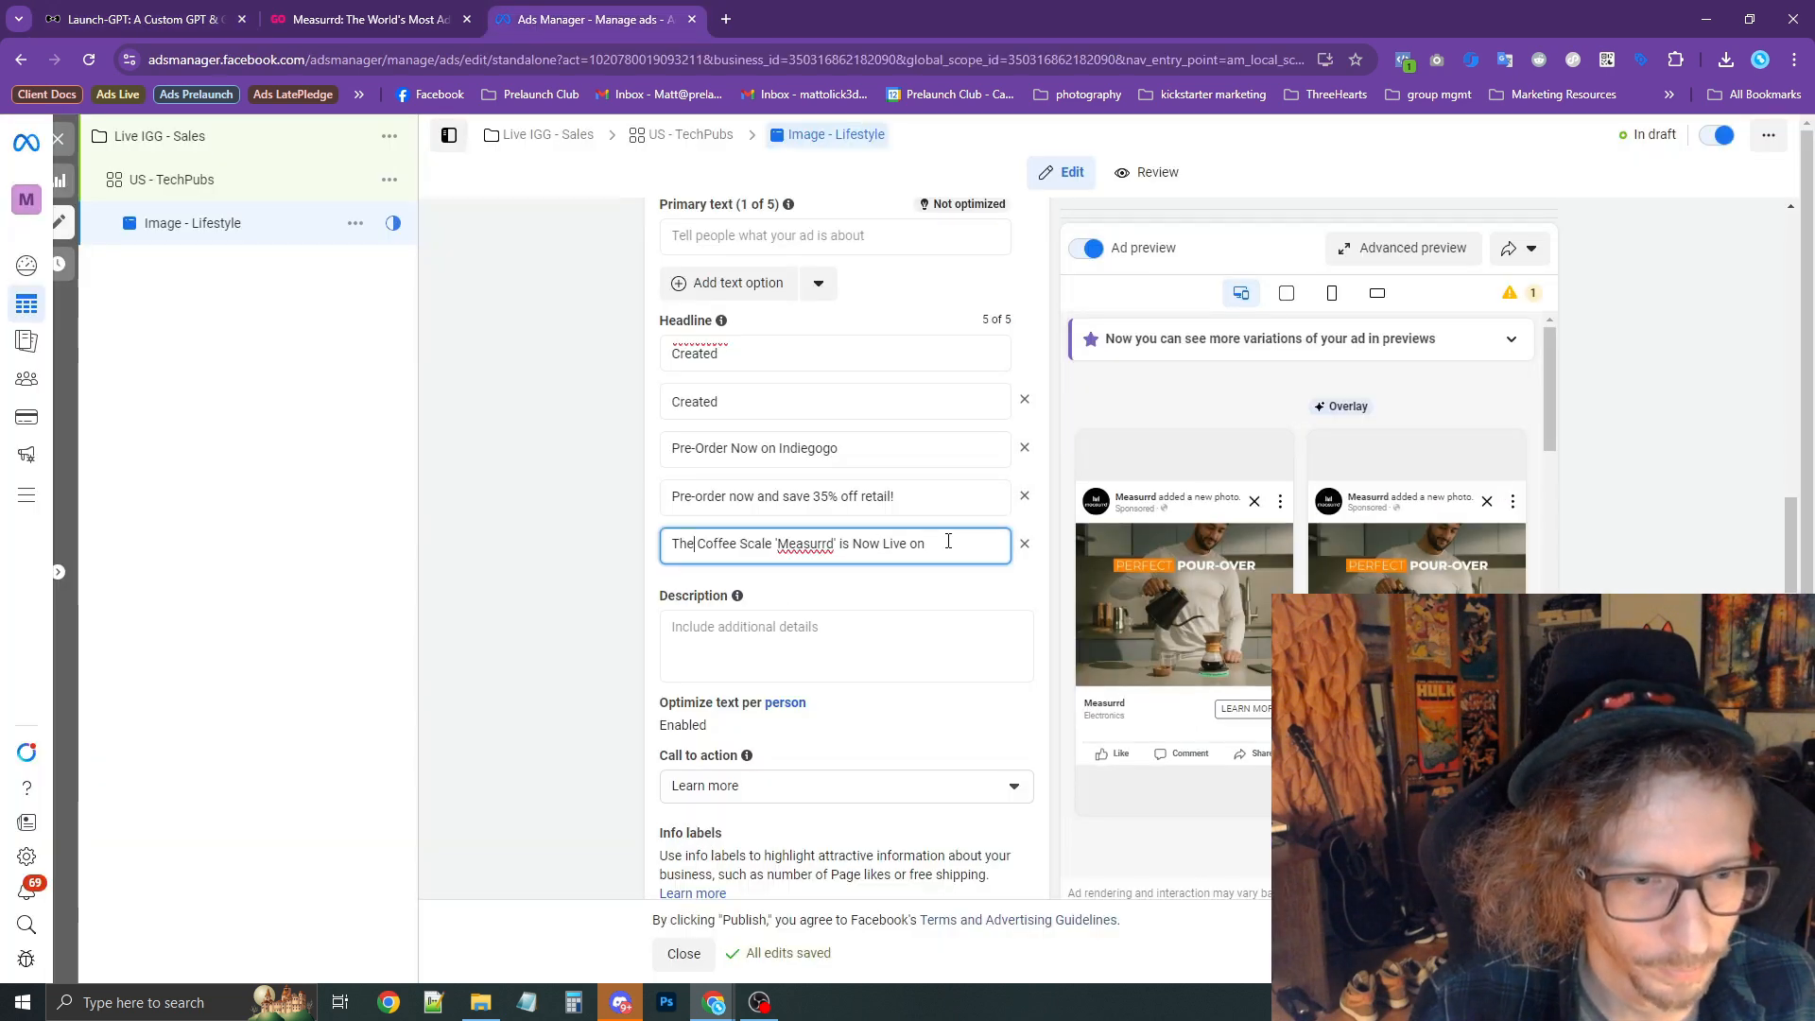
drag(948, 540, 739, 548)
click(747, 562)
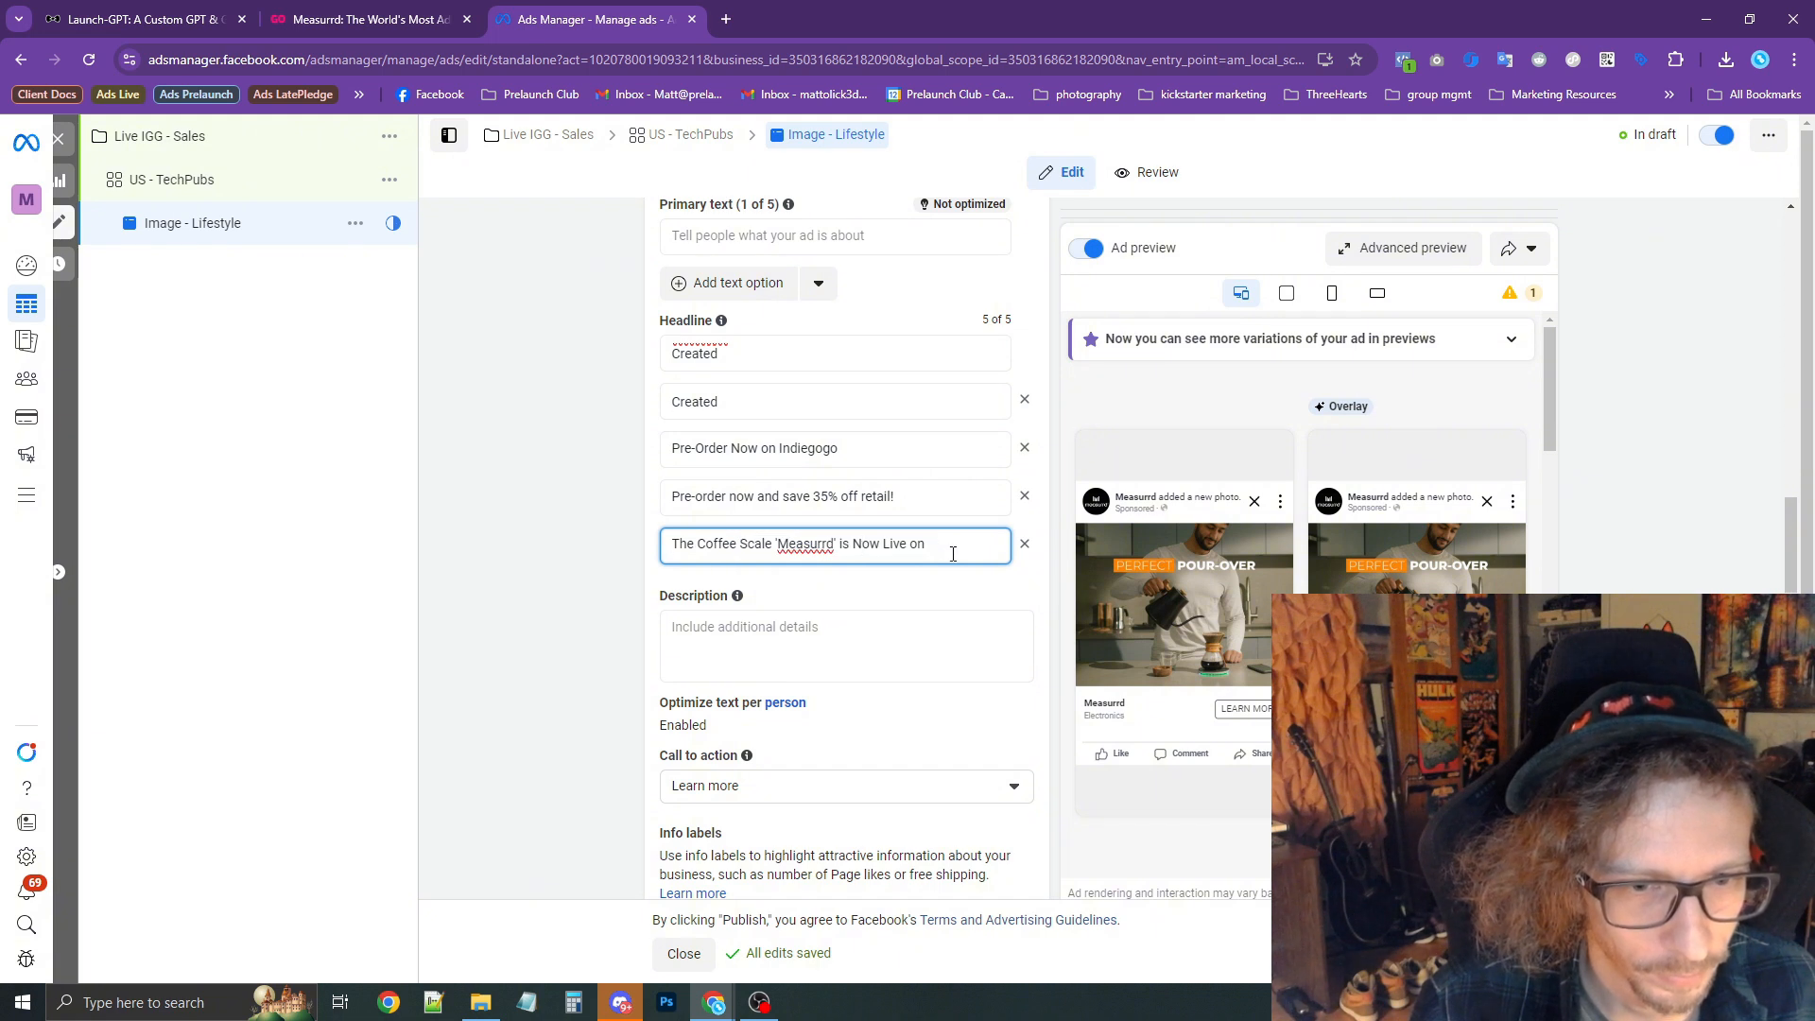
key(ctrl+a)
text(barista-level coffee and cocktail precision)
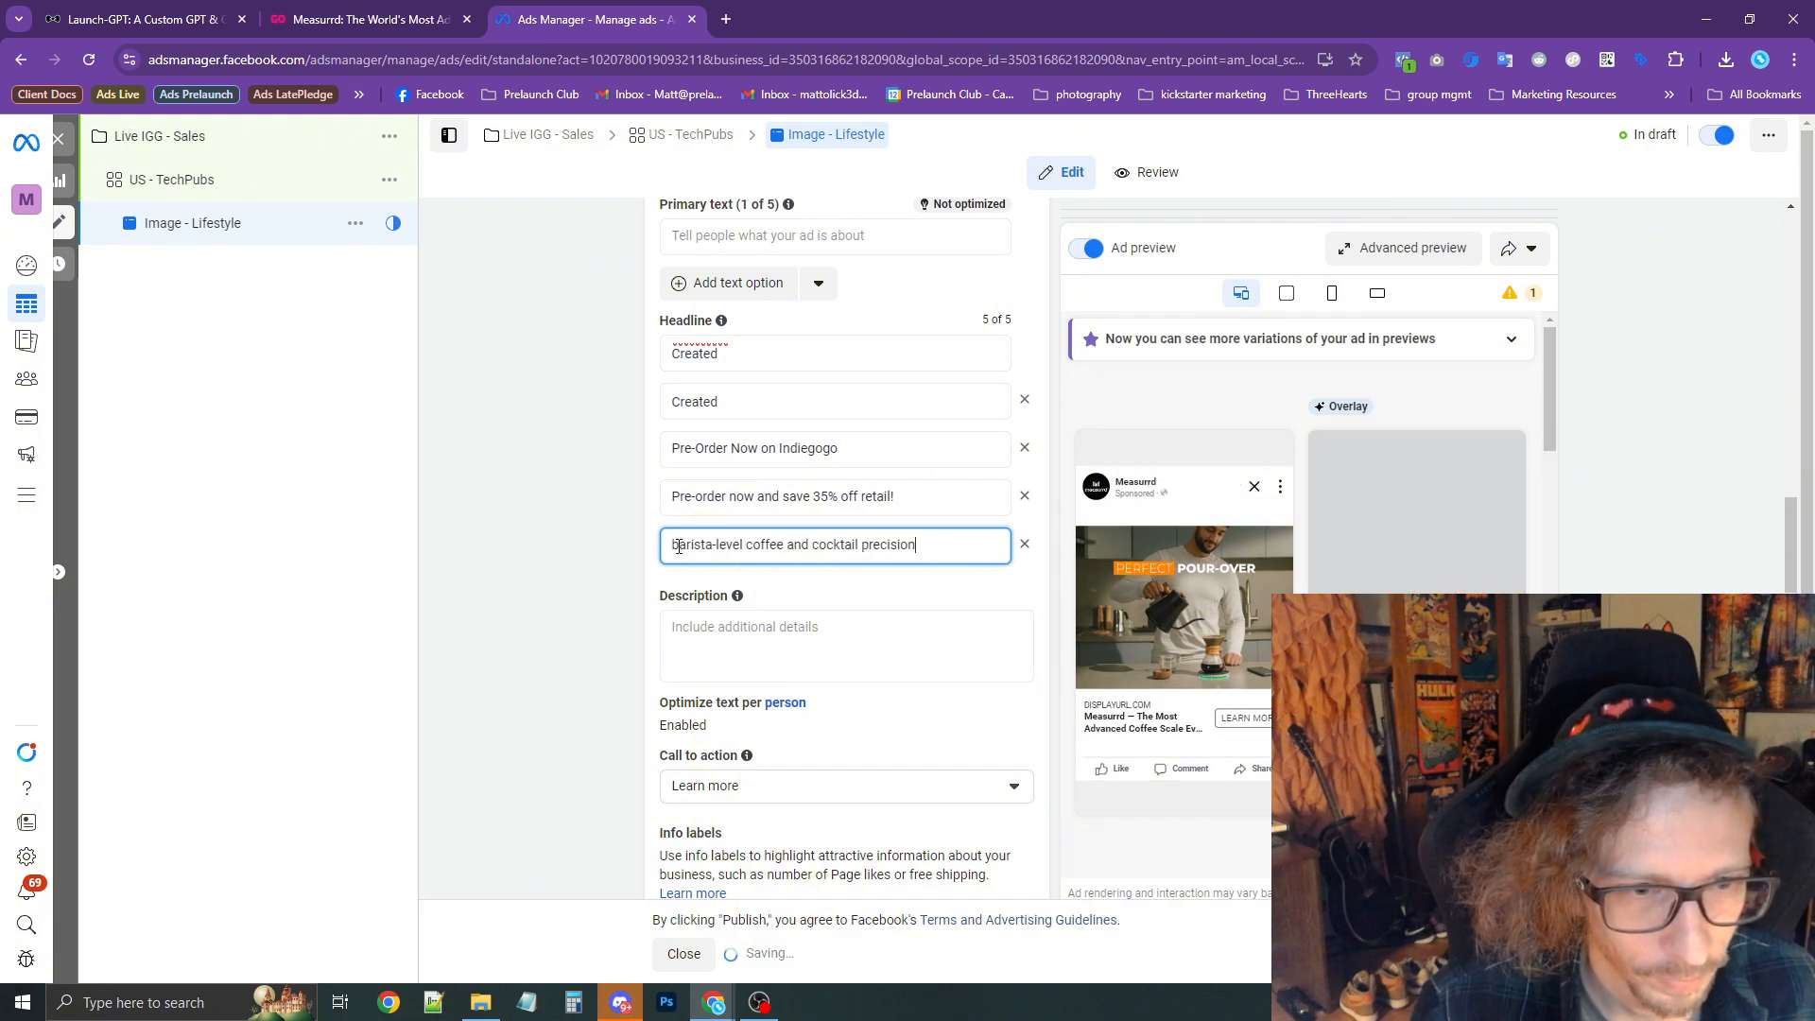
Capitalize the fifth headline so it reads "Barista-level Coffee and Cocktail Precision".
click(678, 545)
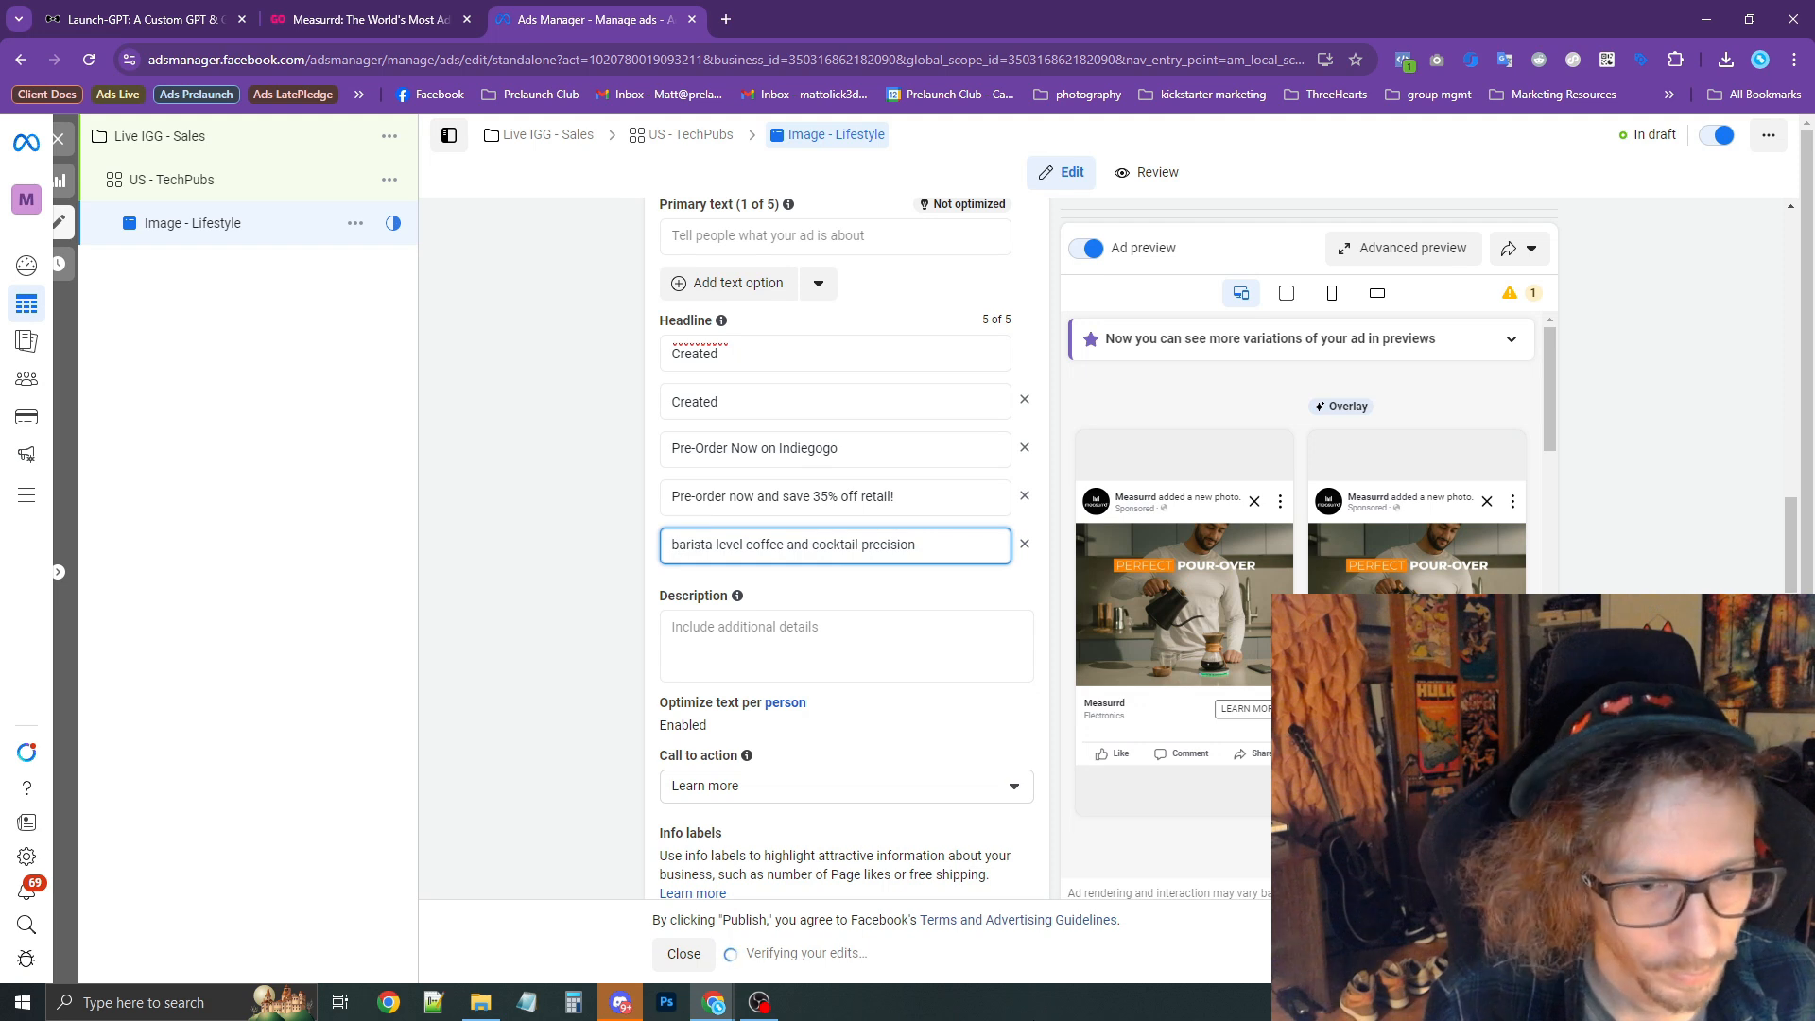
key(BackSpace)
text(B)
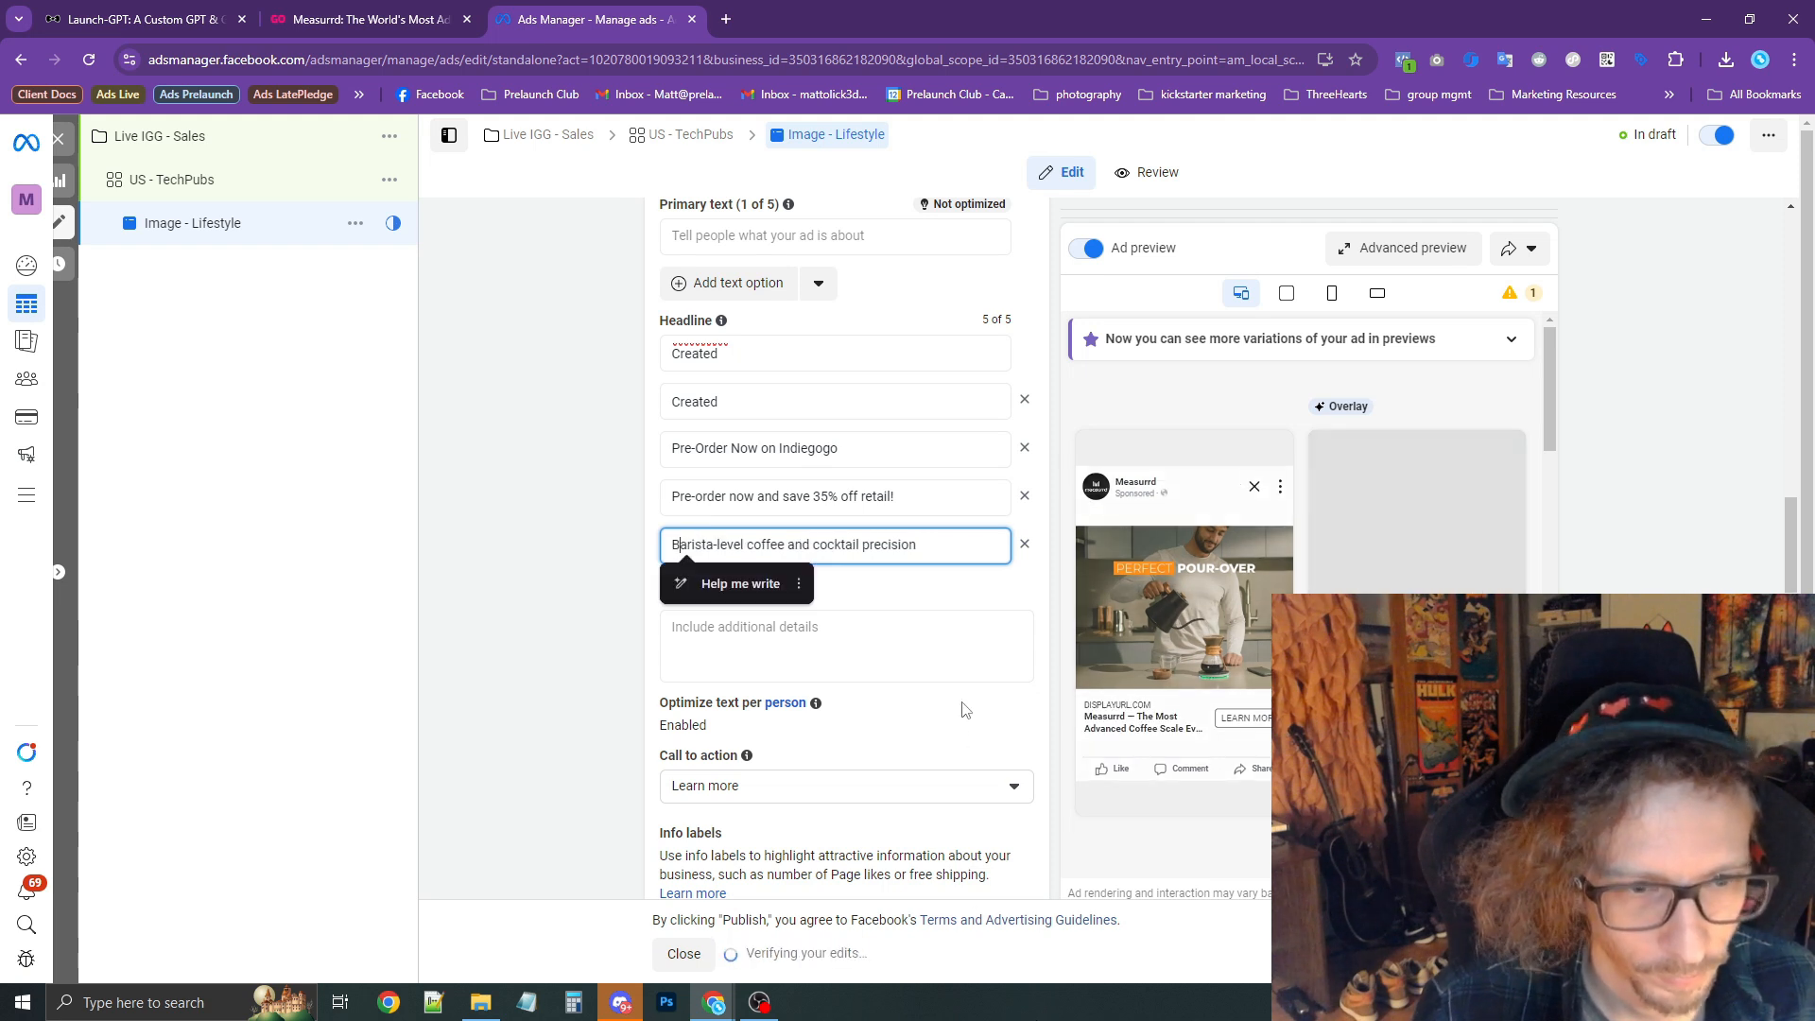
click(753, 546)
key(BackSpace)
text(C)
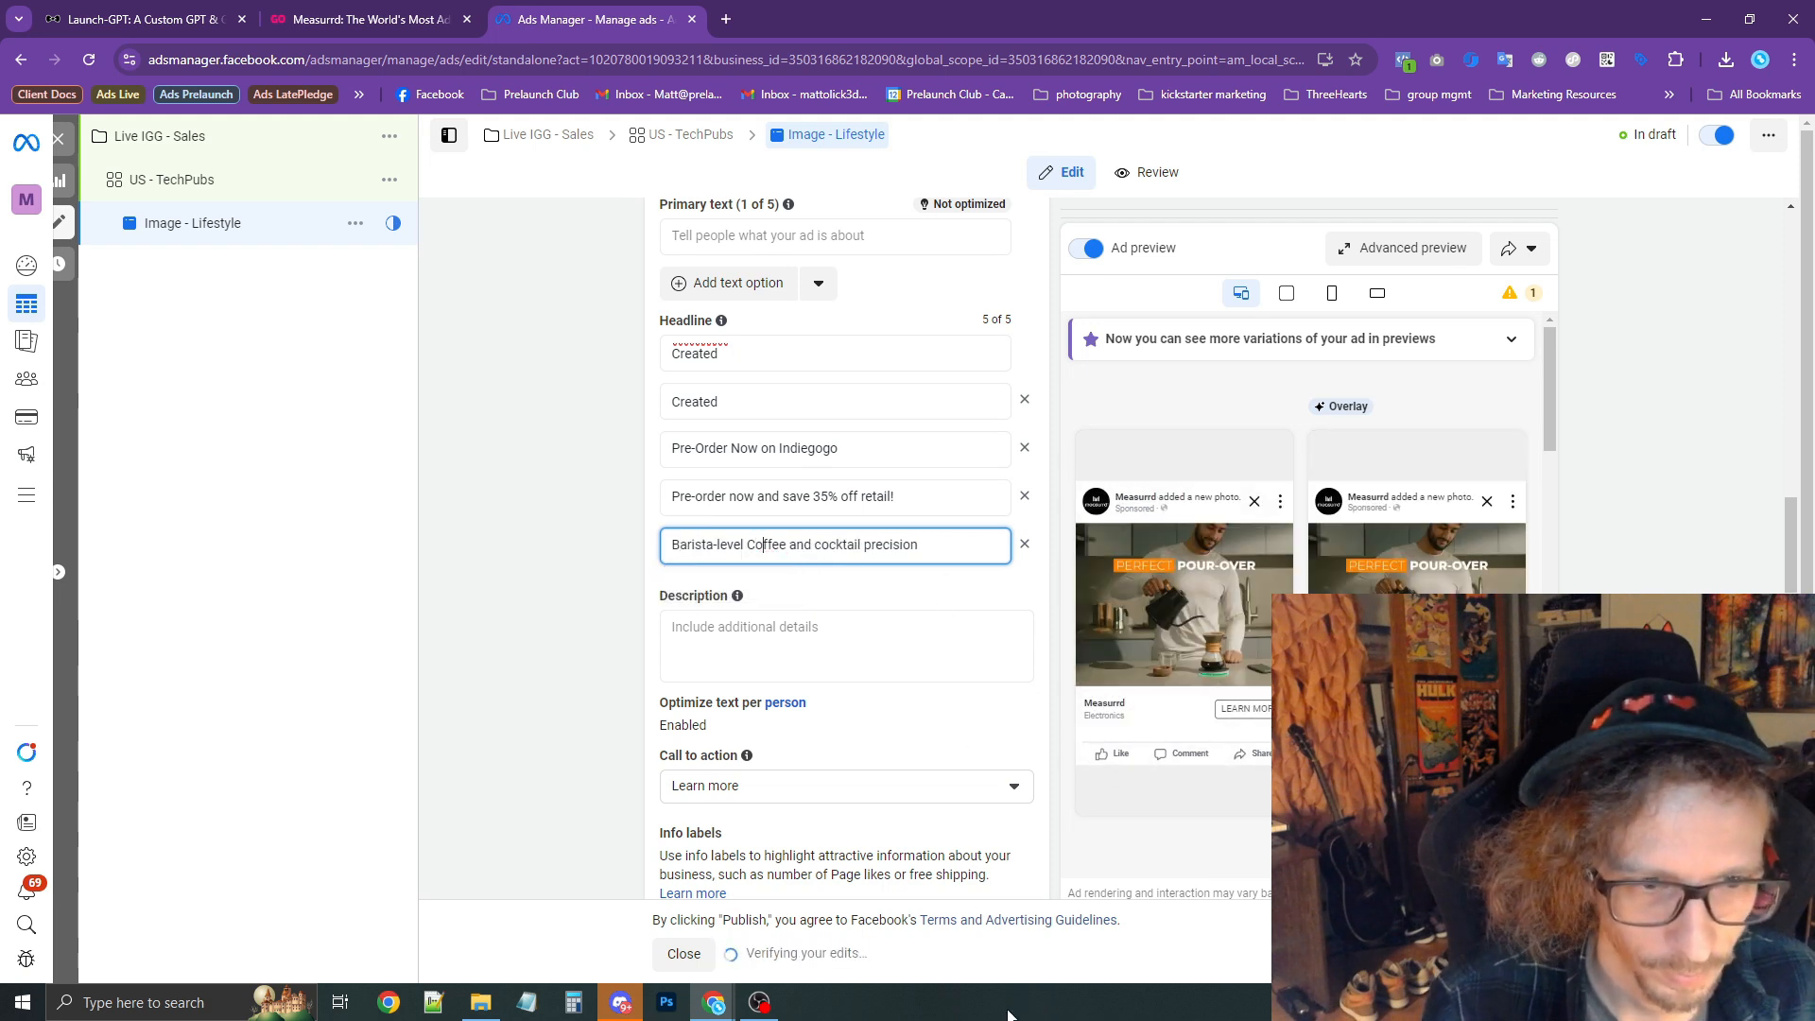
key(Right)
key(Right)
key(Right)
key(Right)
key(Right)
key(Right)
key(BackSpace)
text(C)
key(Right)
key(Right)
key(Right)
key(Right)
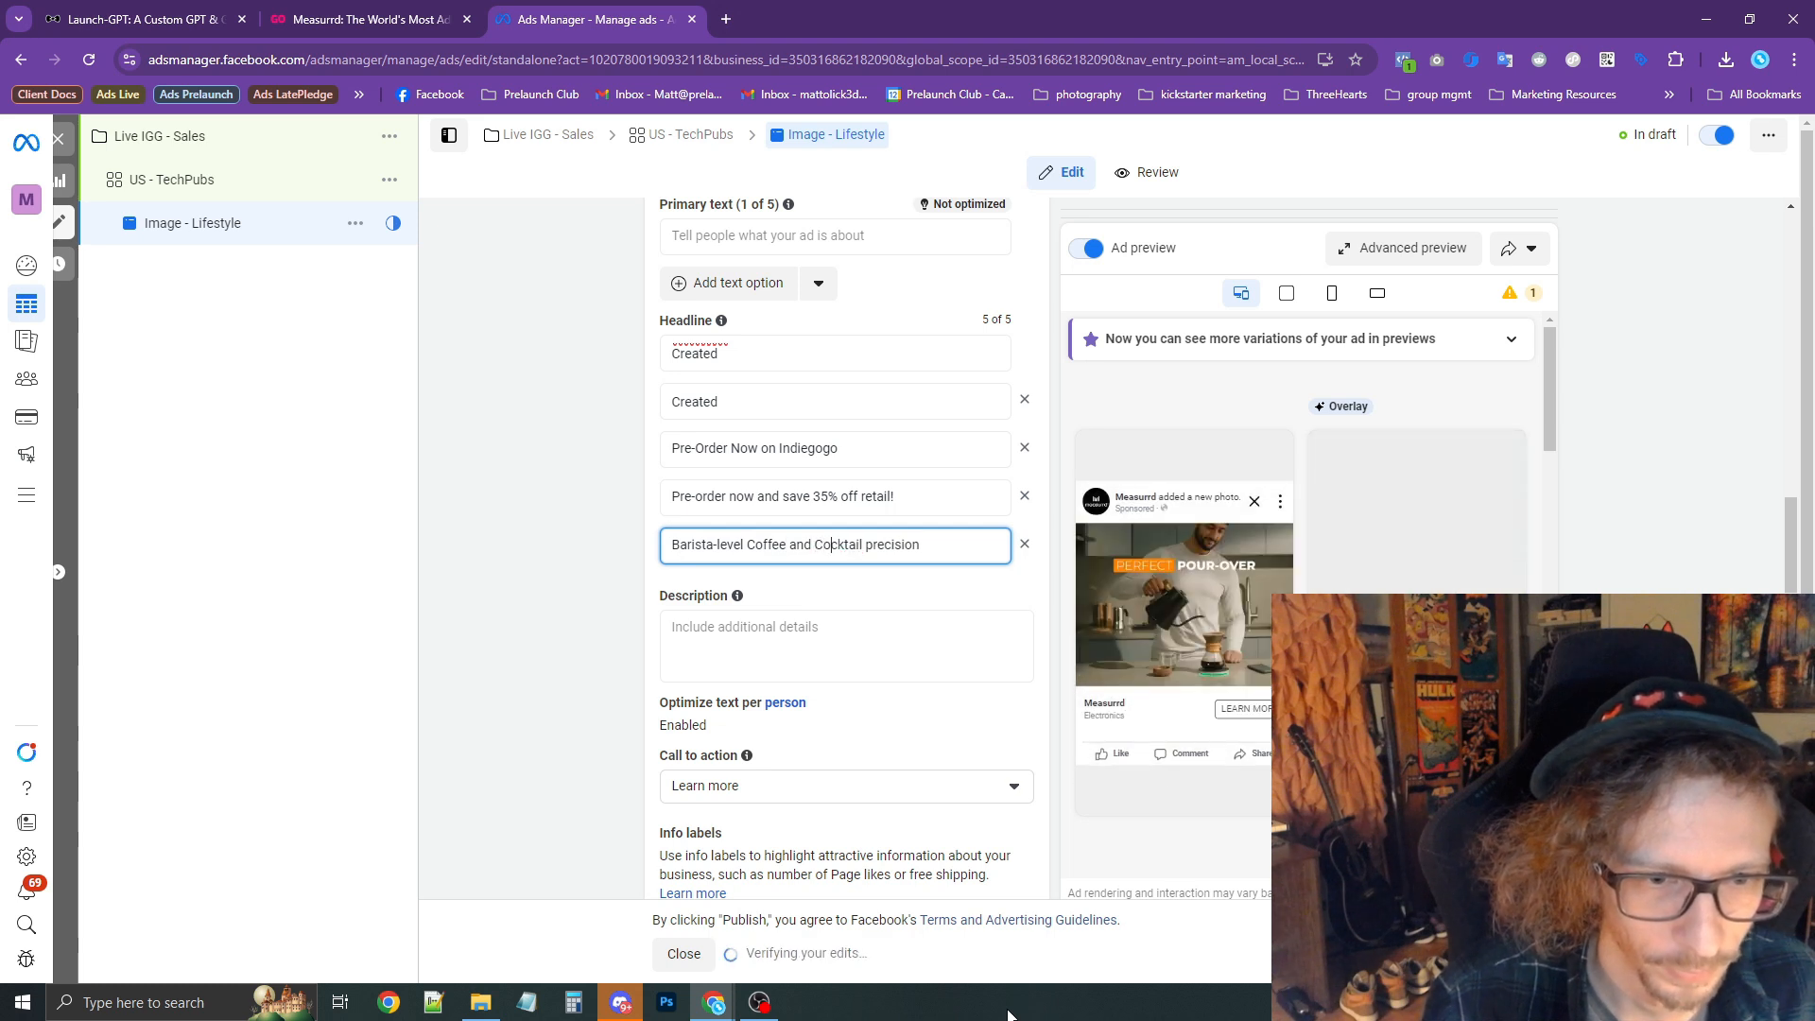
key(Right)
key(Right)
key(Right)
key(Right)
key(Right)
key(BackSpace)
text(P)
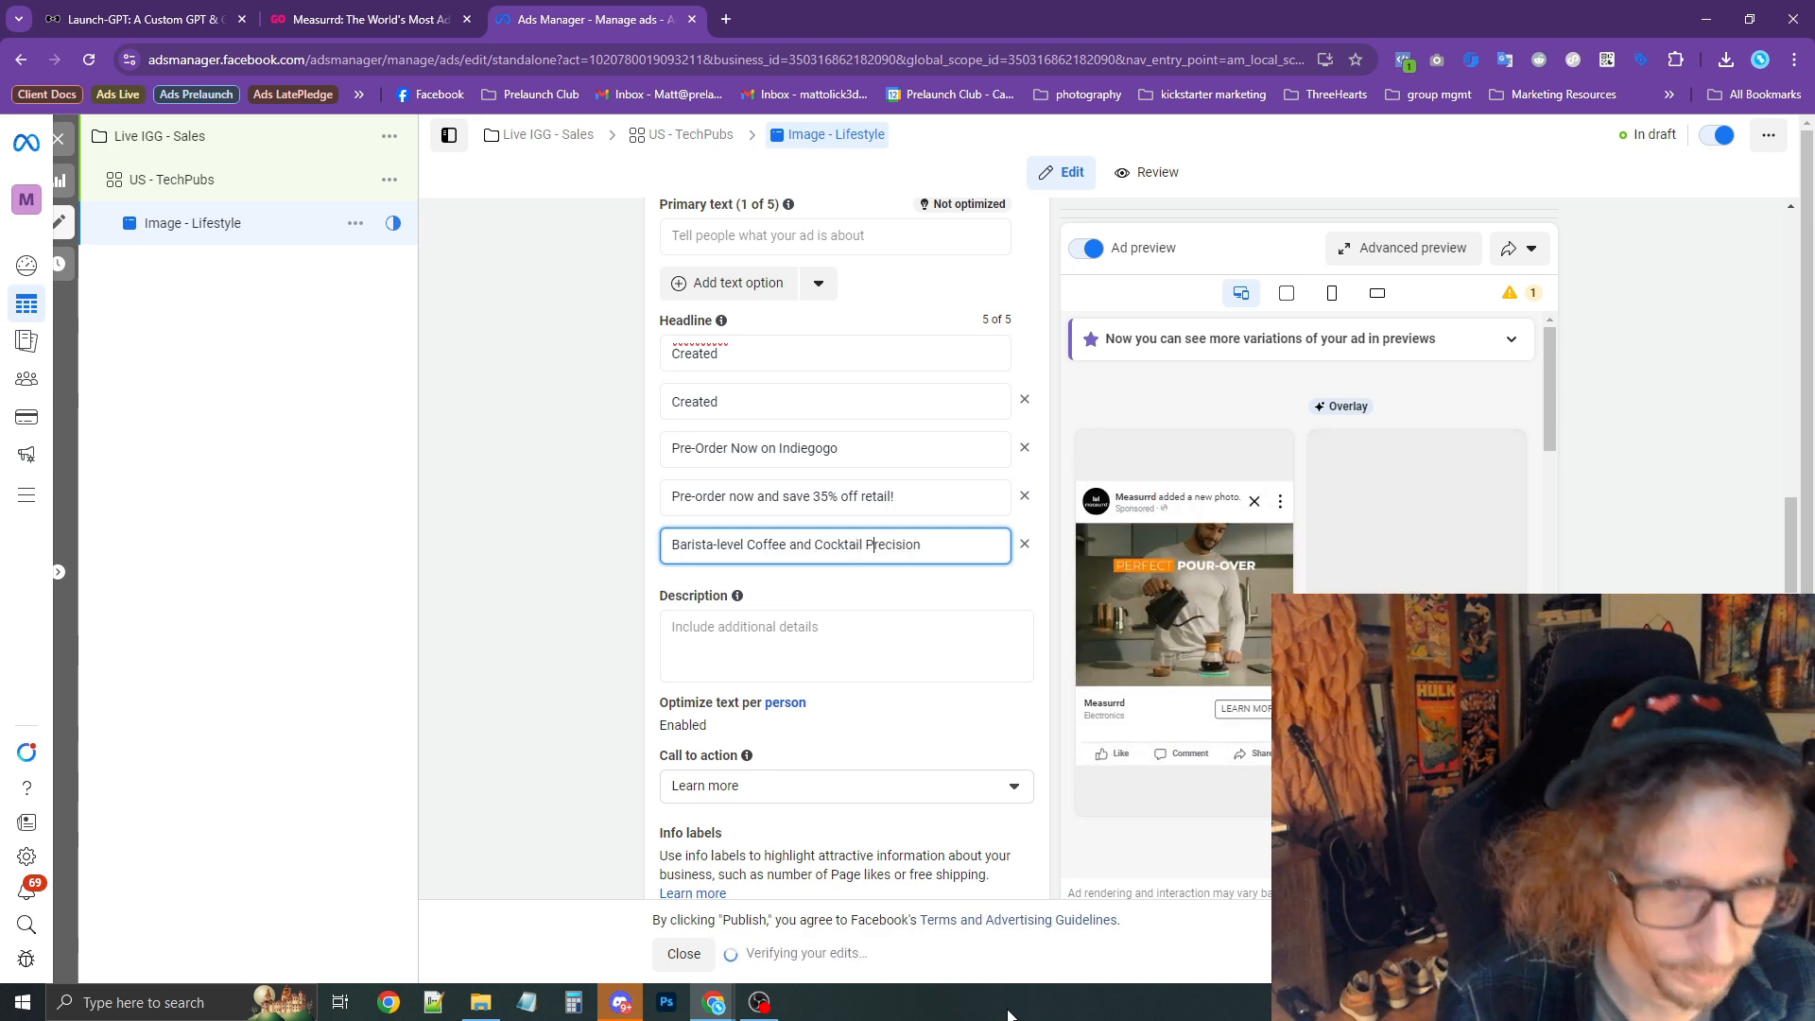
double_click(793, 545)
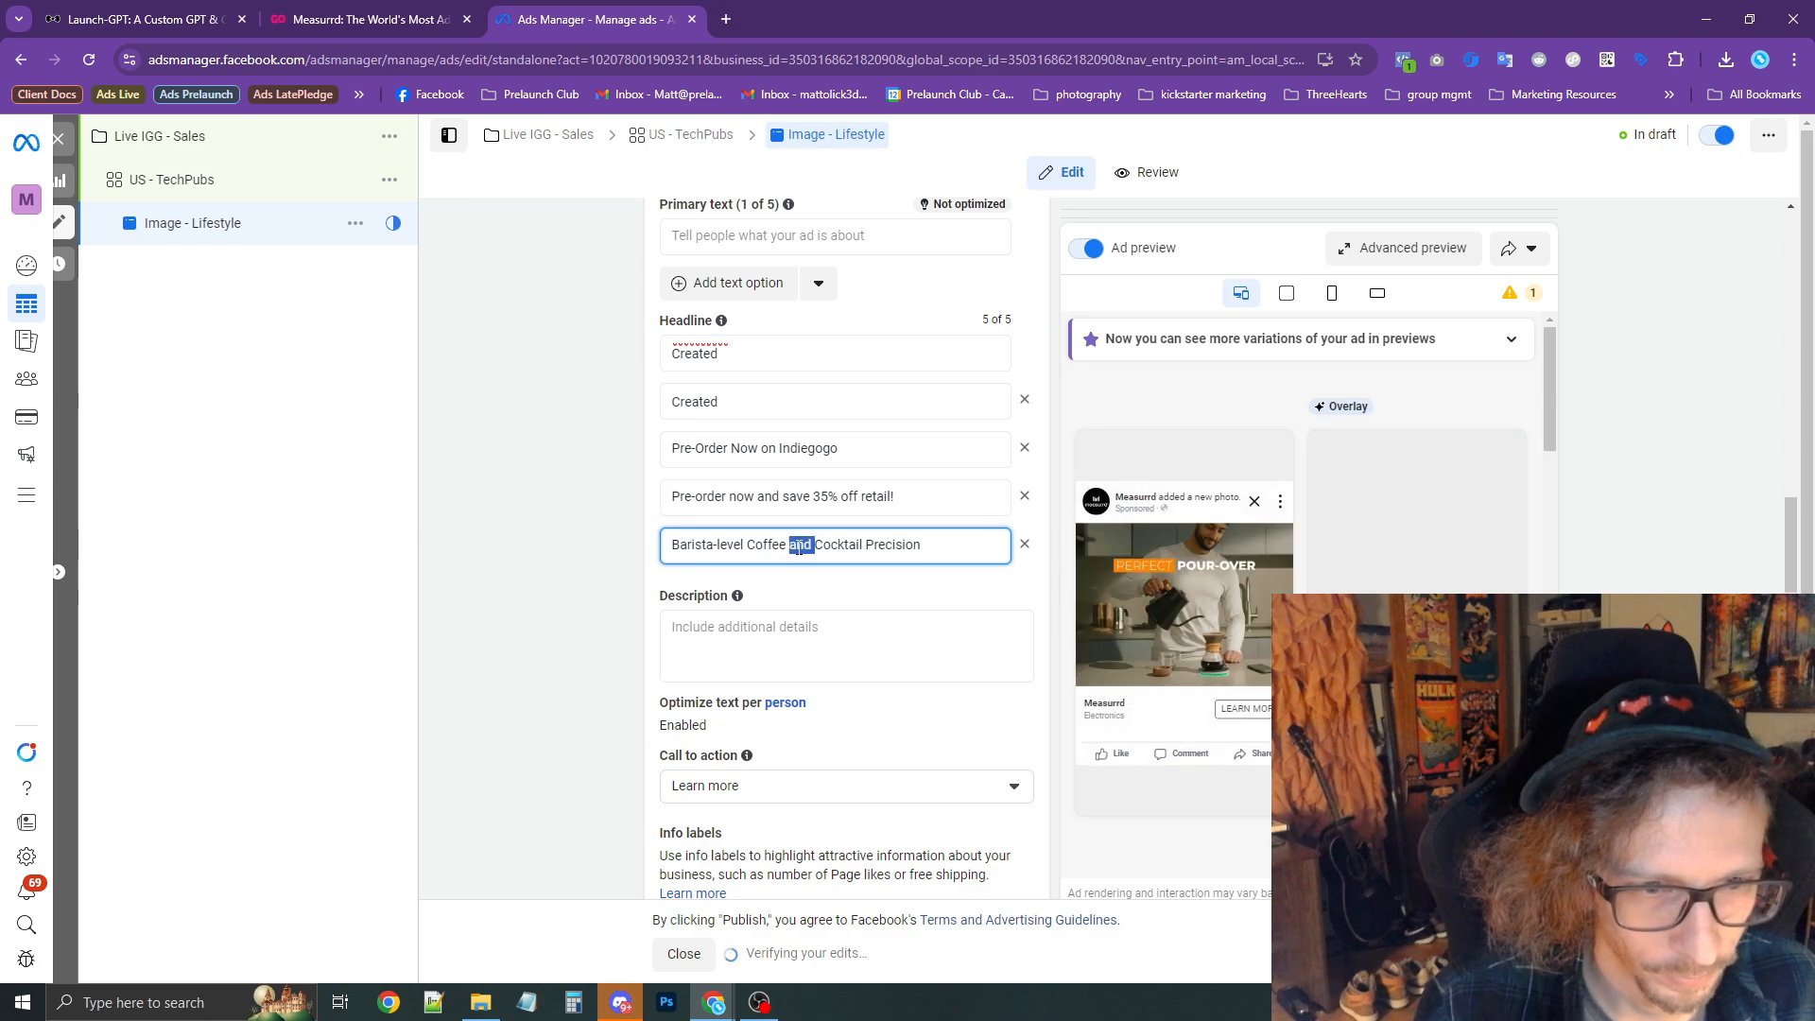
click(648, 563)
Copy the ad description example from the Launch-GPT page into the ad's description, adapted to "See it in action on Indiegogo »".
click(156, 21)
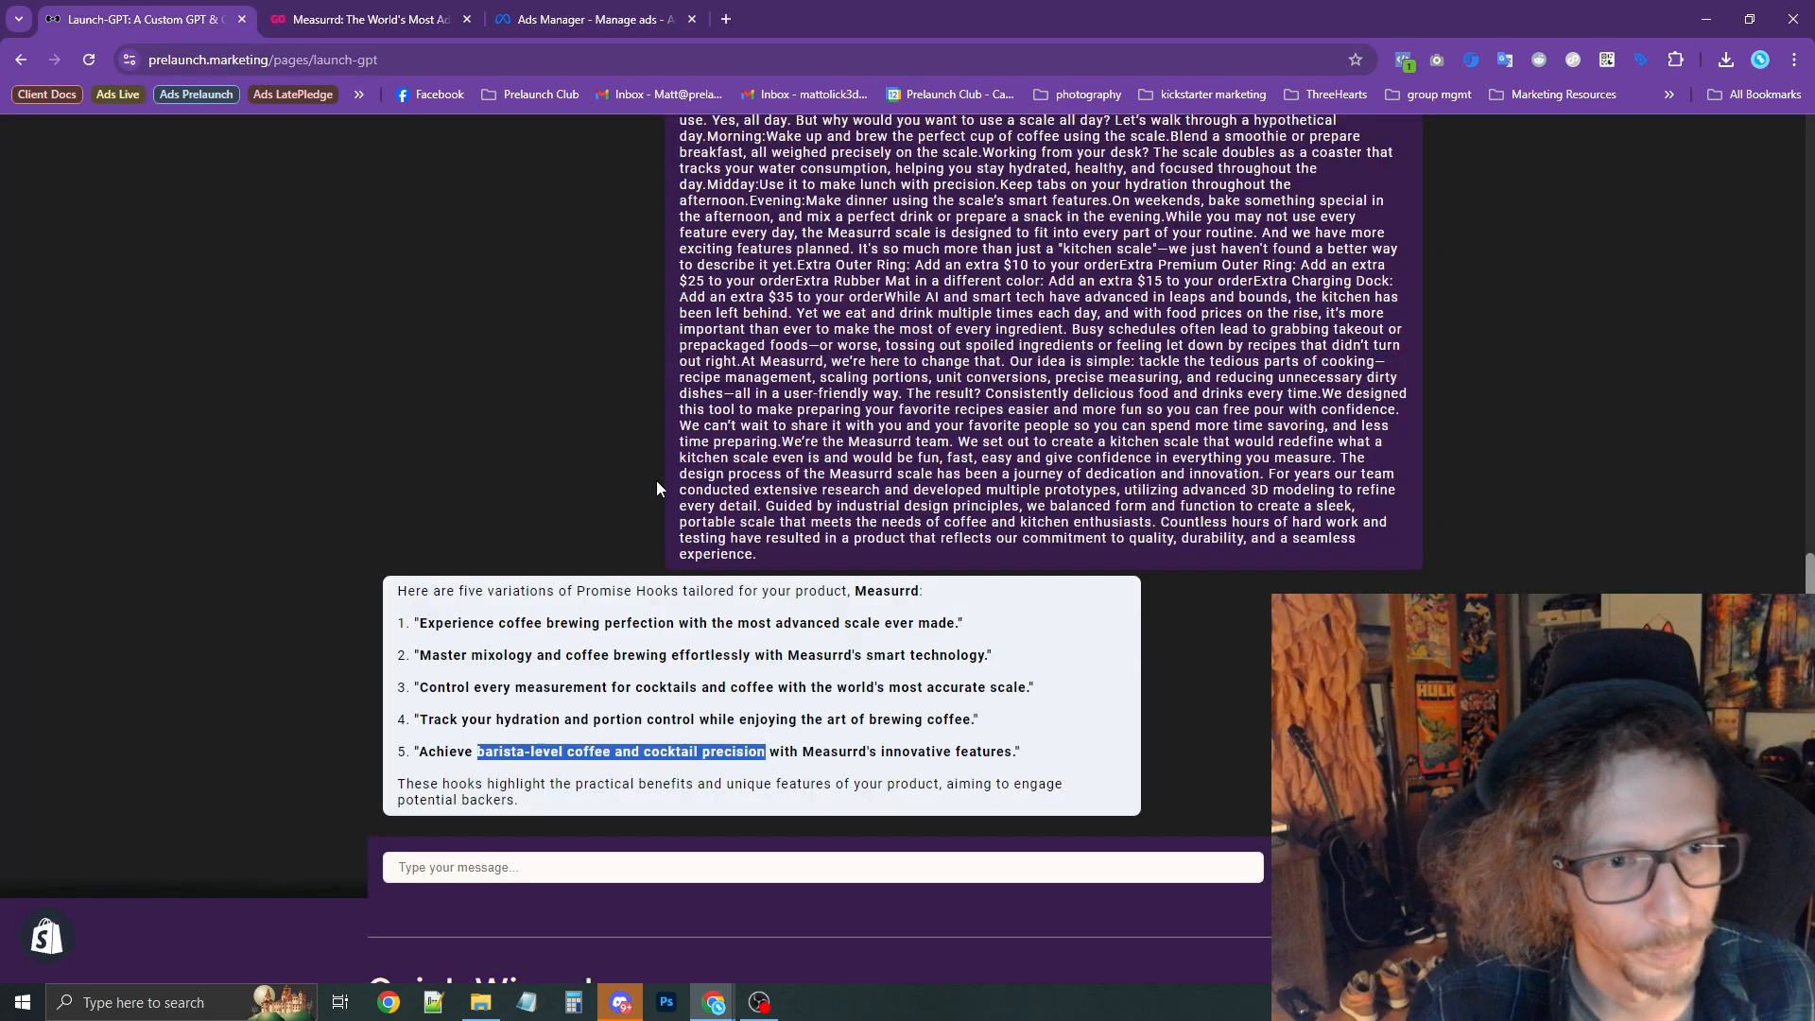
scroll(567, 480, up, 10)
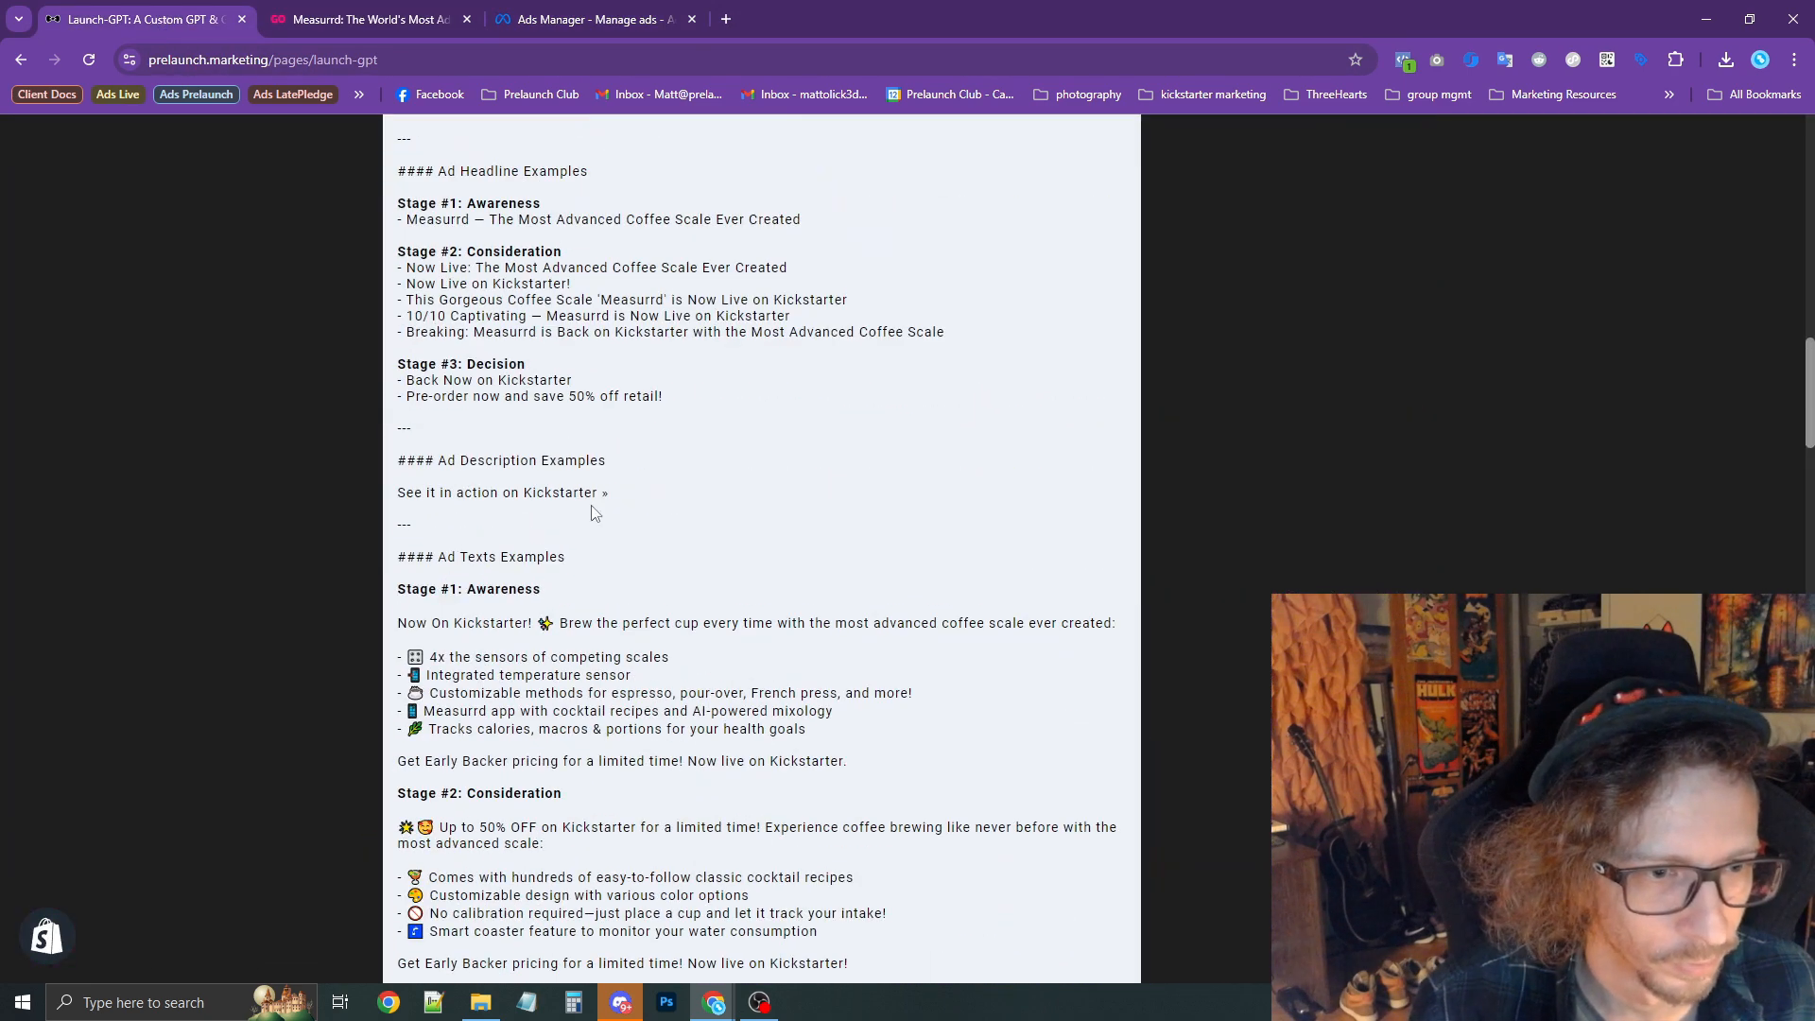
drag(605, 495, 400, 494)
key(ctrl+c)
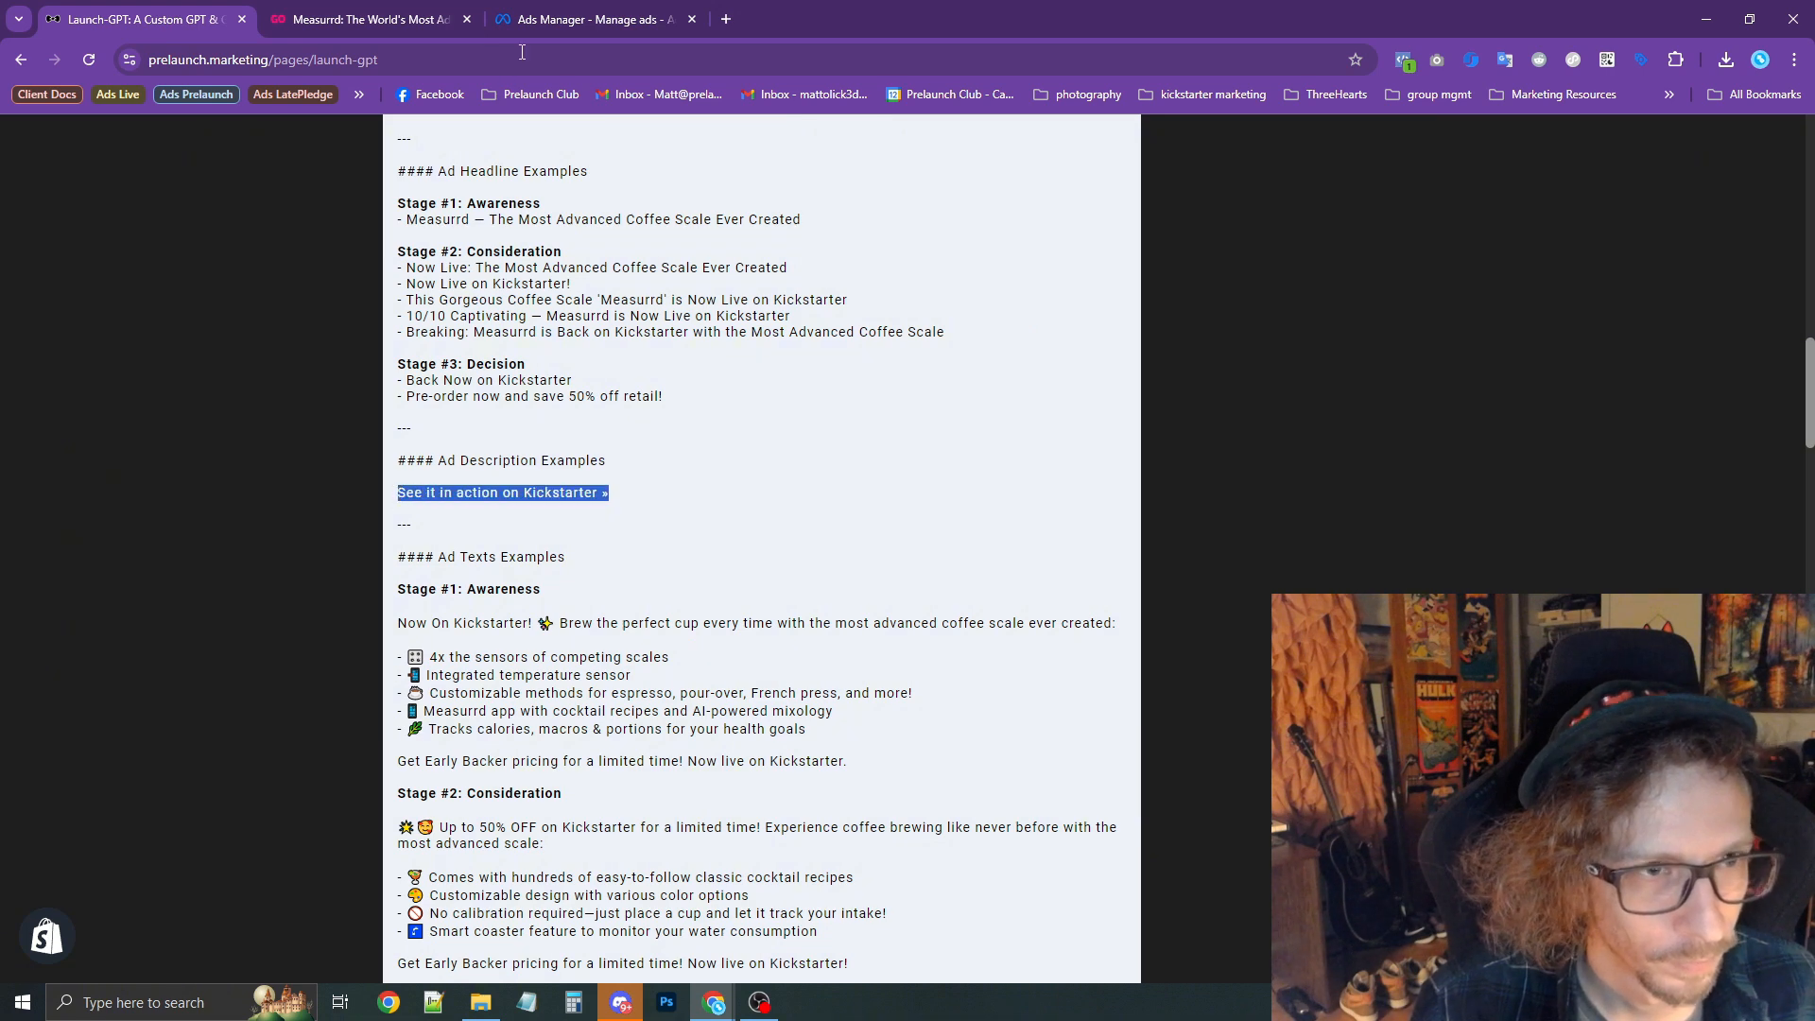
click(404, 20)
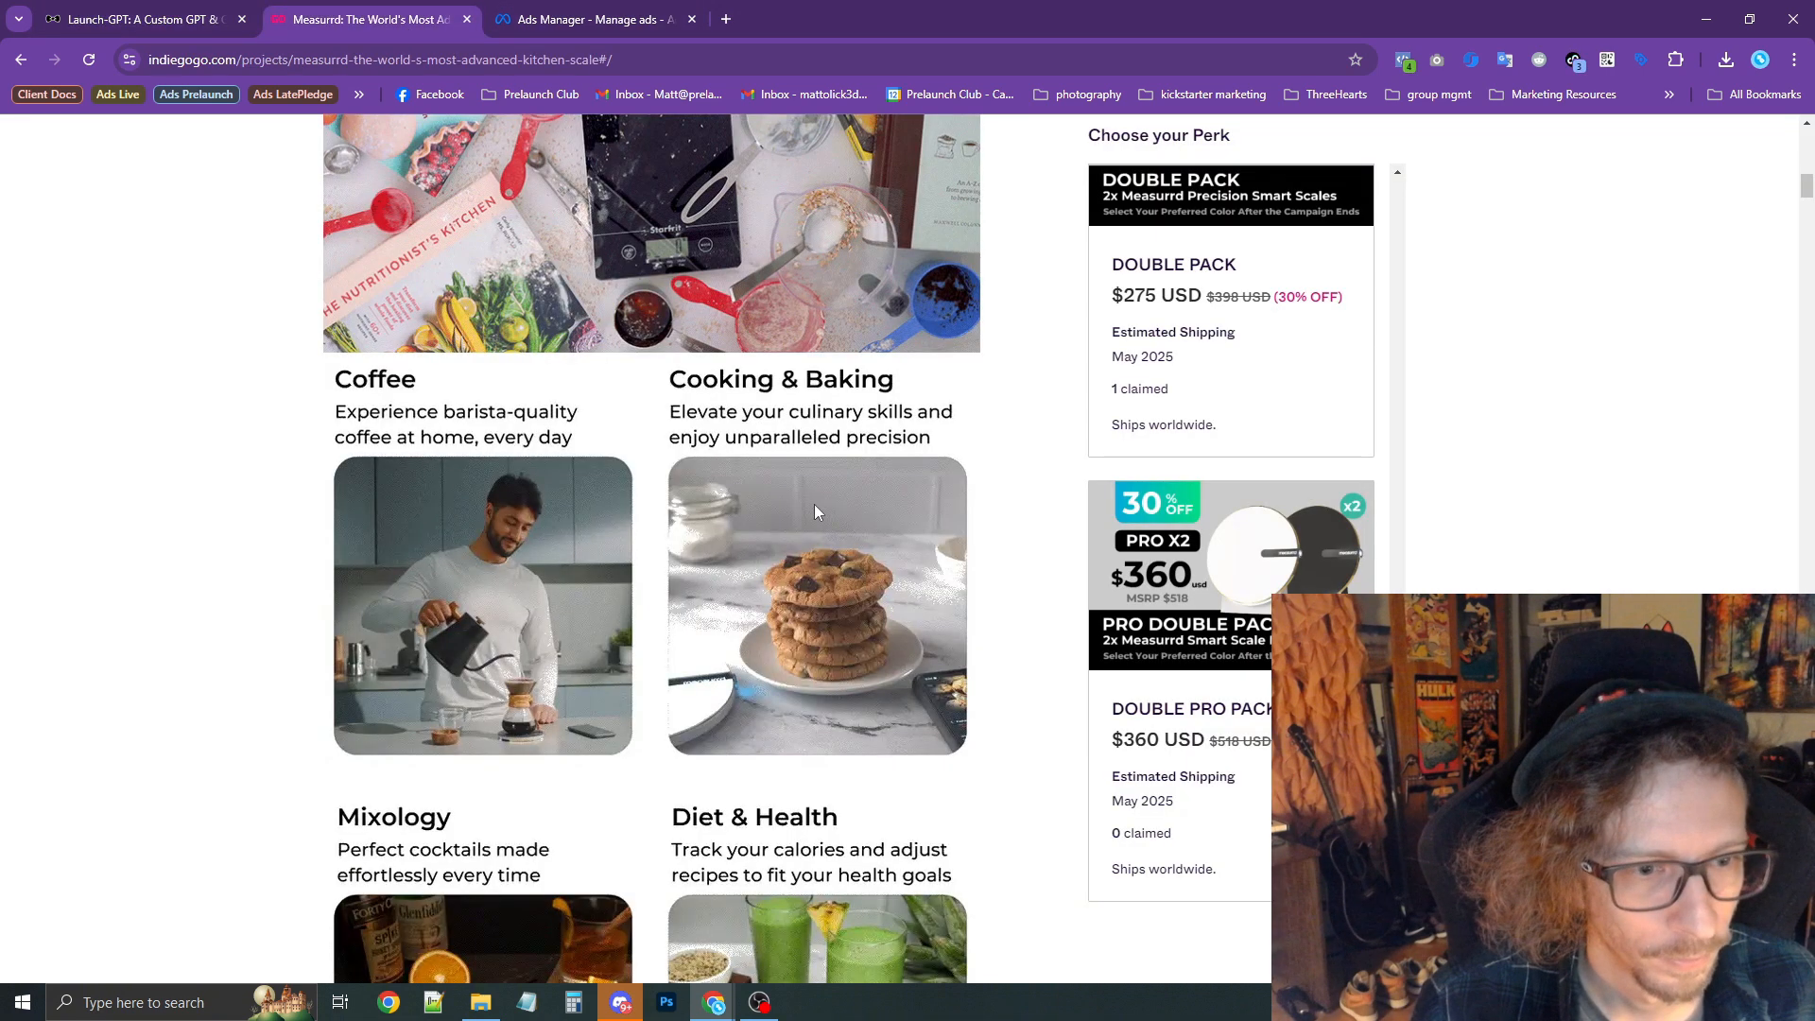
click(639, 12)
click(847, 640)
key(ctrl+v)
double_click(814, 628)
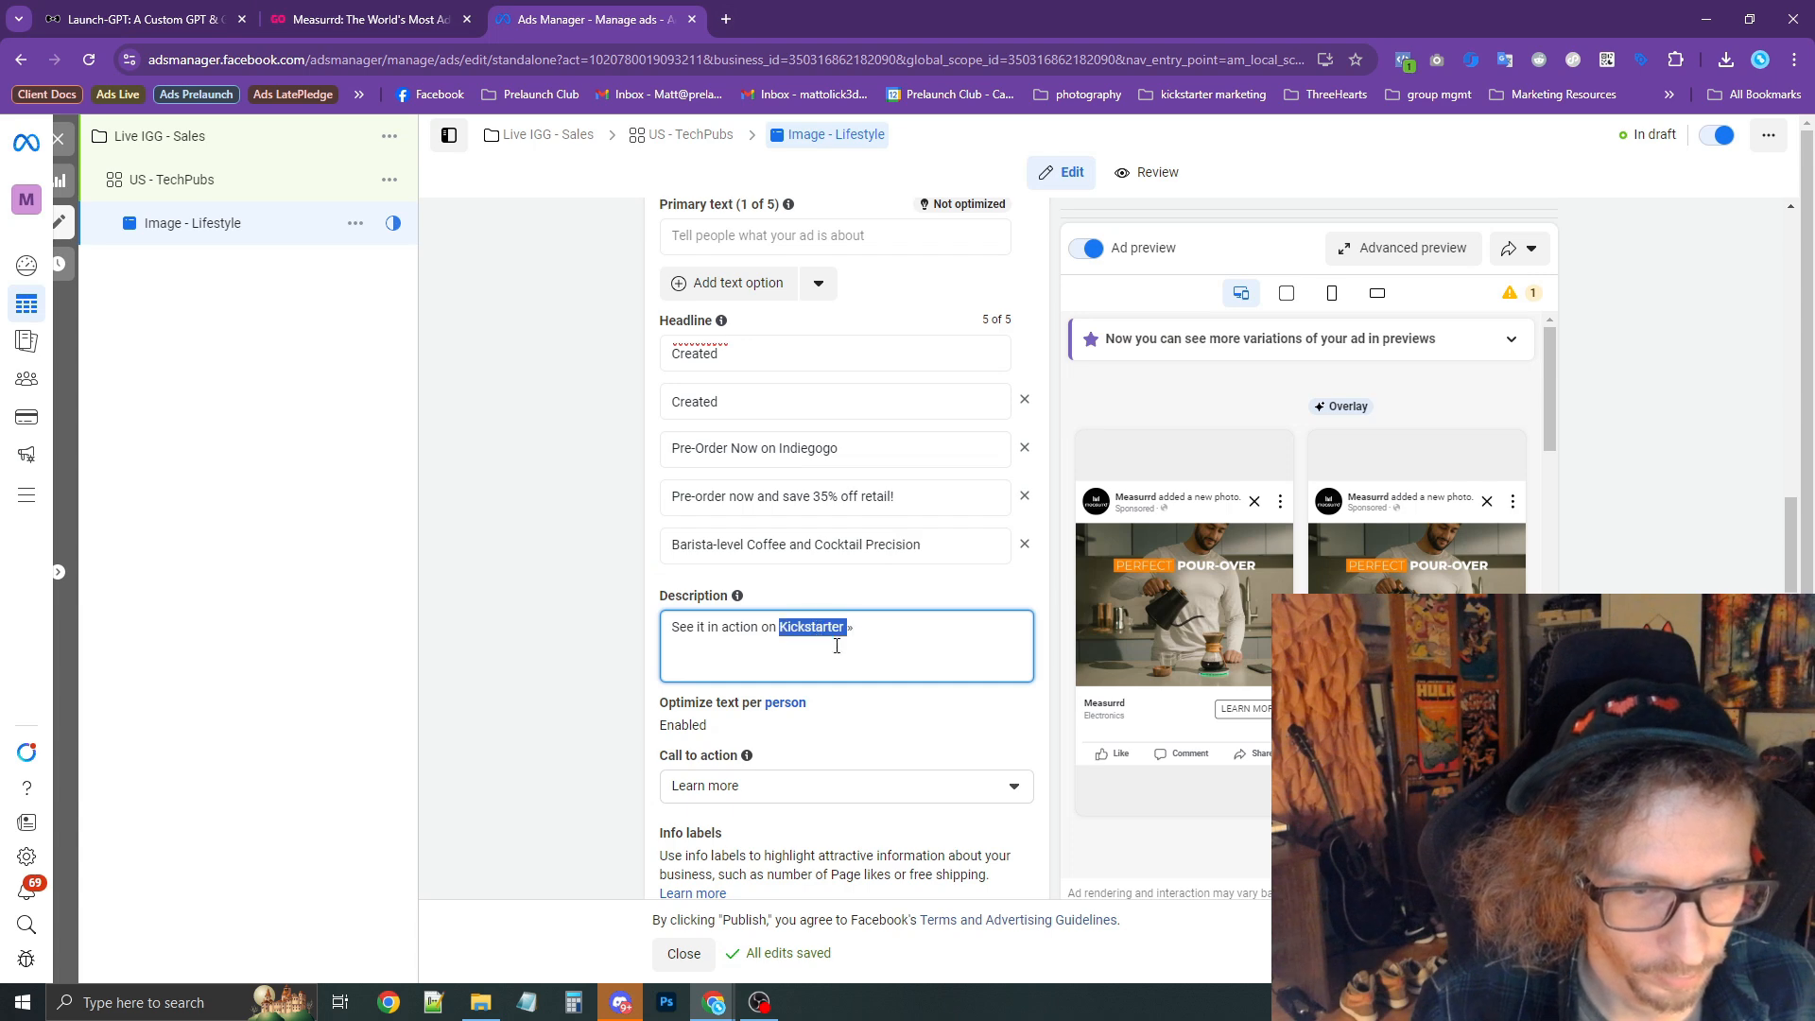
text(Indiegogo)
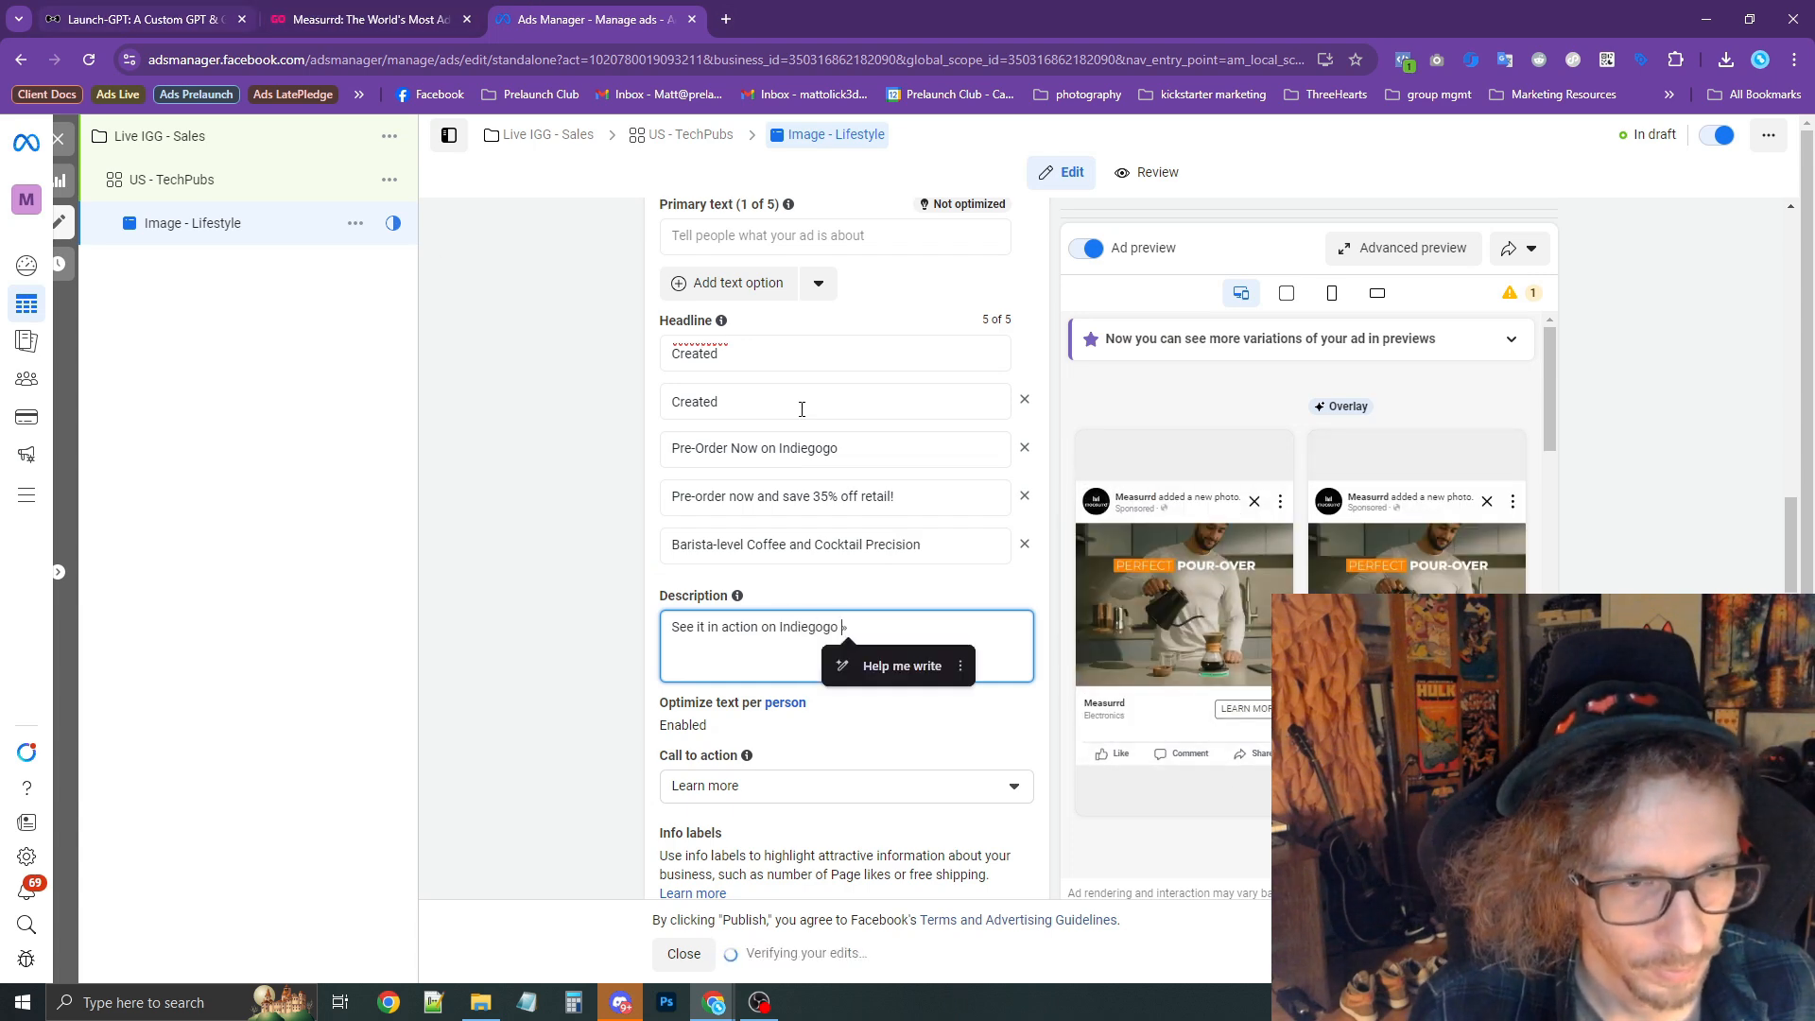
Add empty primary text options to the ad until there are five.
scroll(737, 486, up, 3)
click(743, 568)
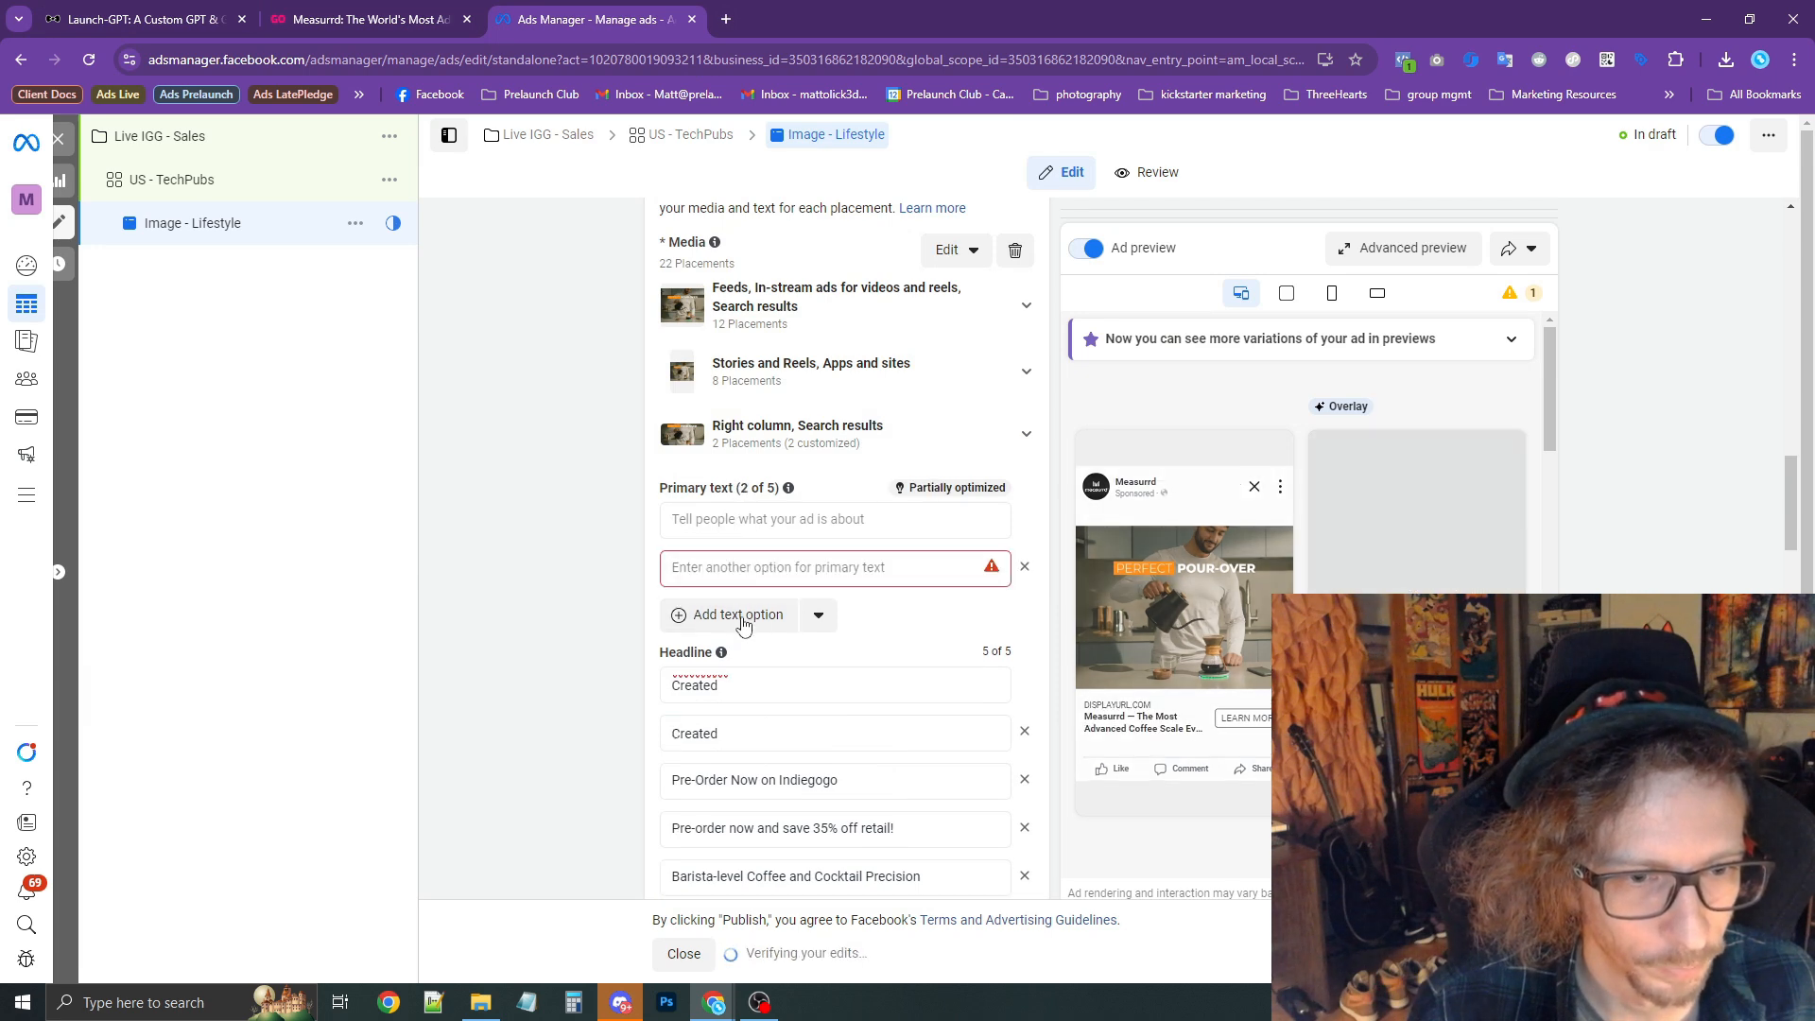
click(742, 616)
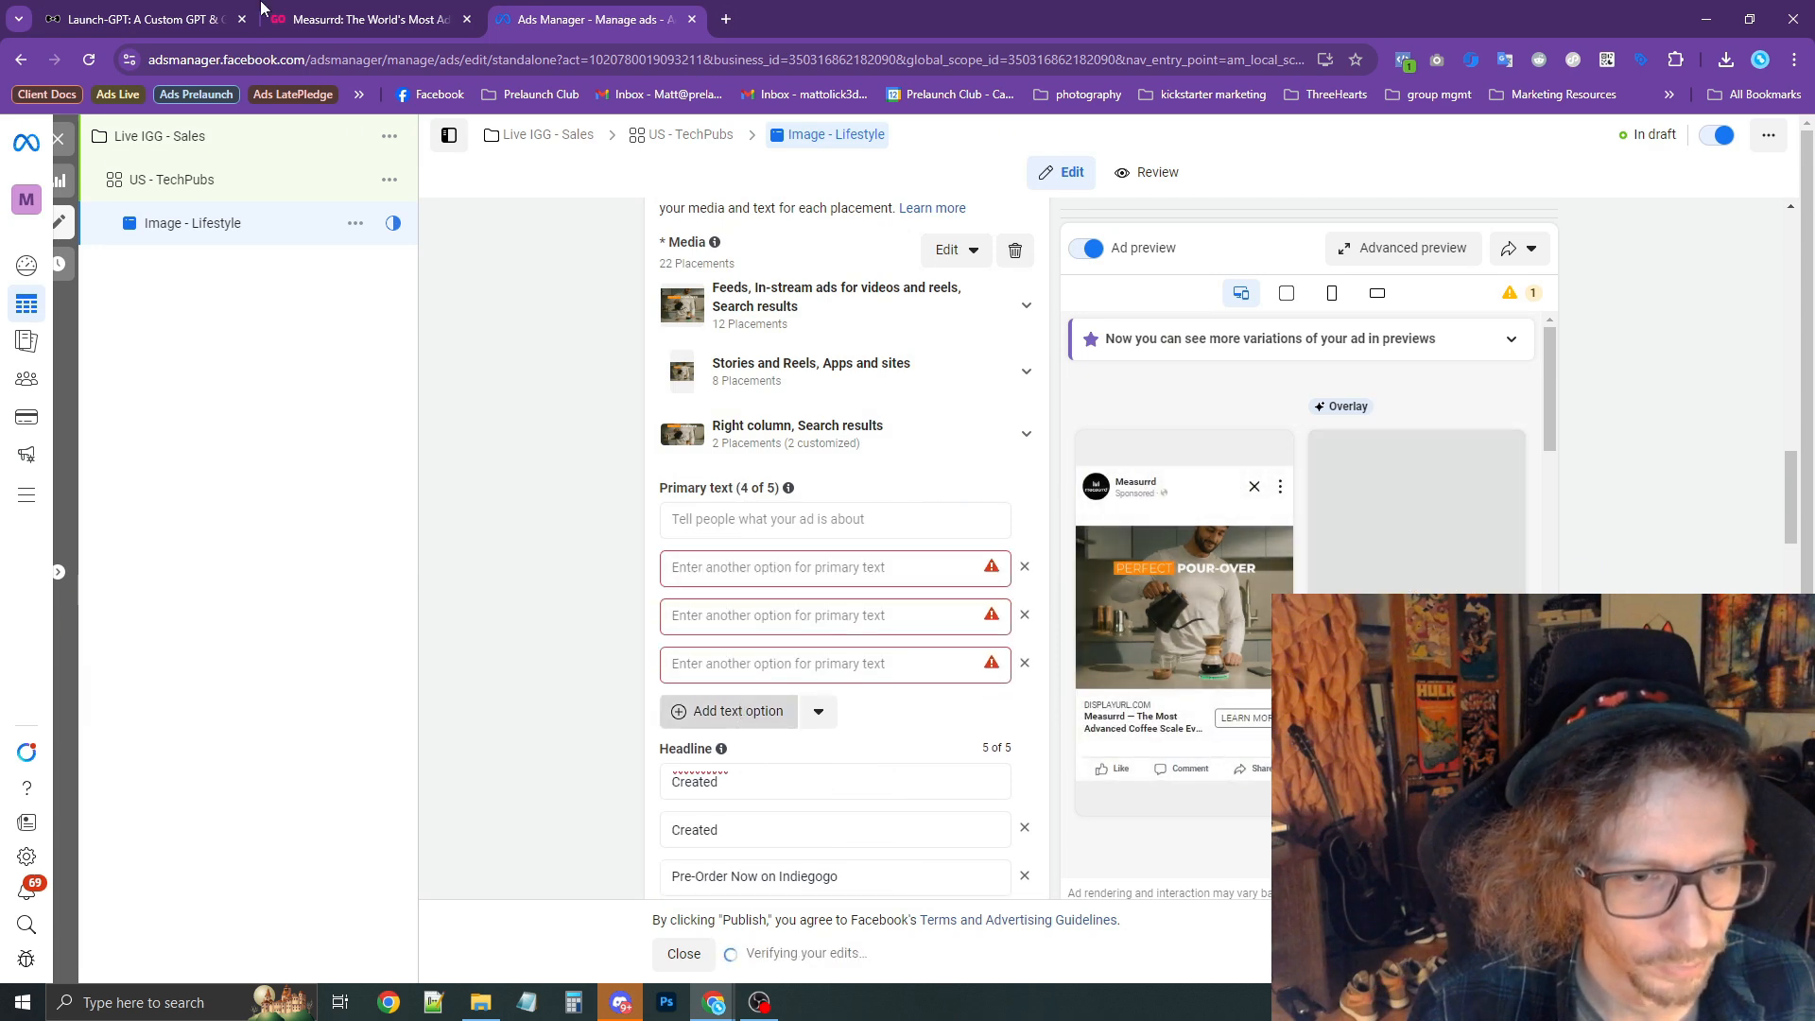
Copy the Stage #1: Awareness ad text from the Launch-GPT page into the first primary text, reducing the primary text options to three.
click(144, 18)
scroll(523, 542, down, 2)
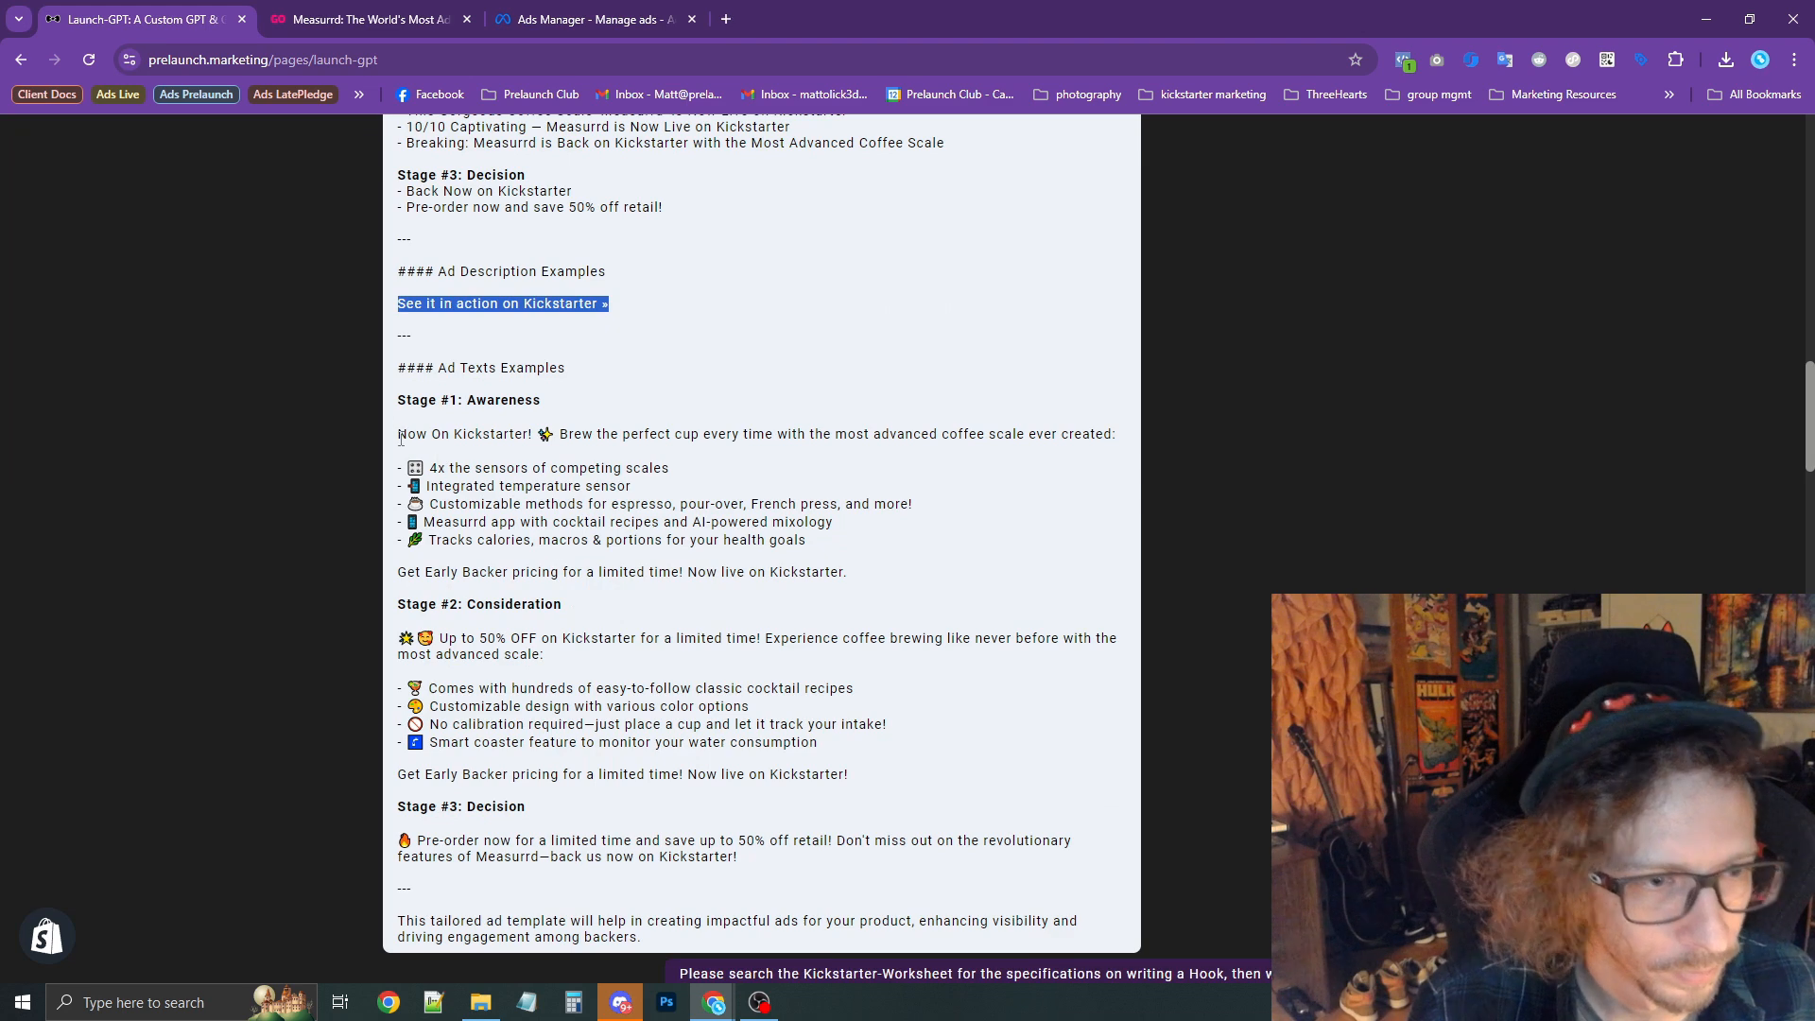
drag(400, 437, 901, 583)
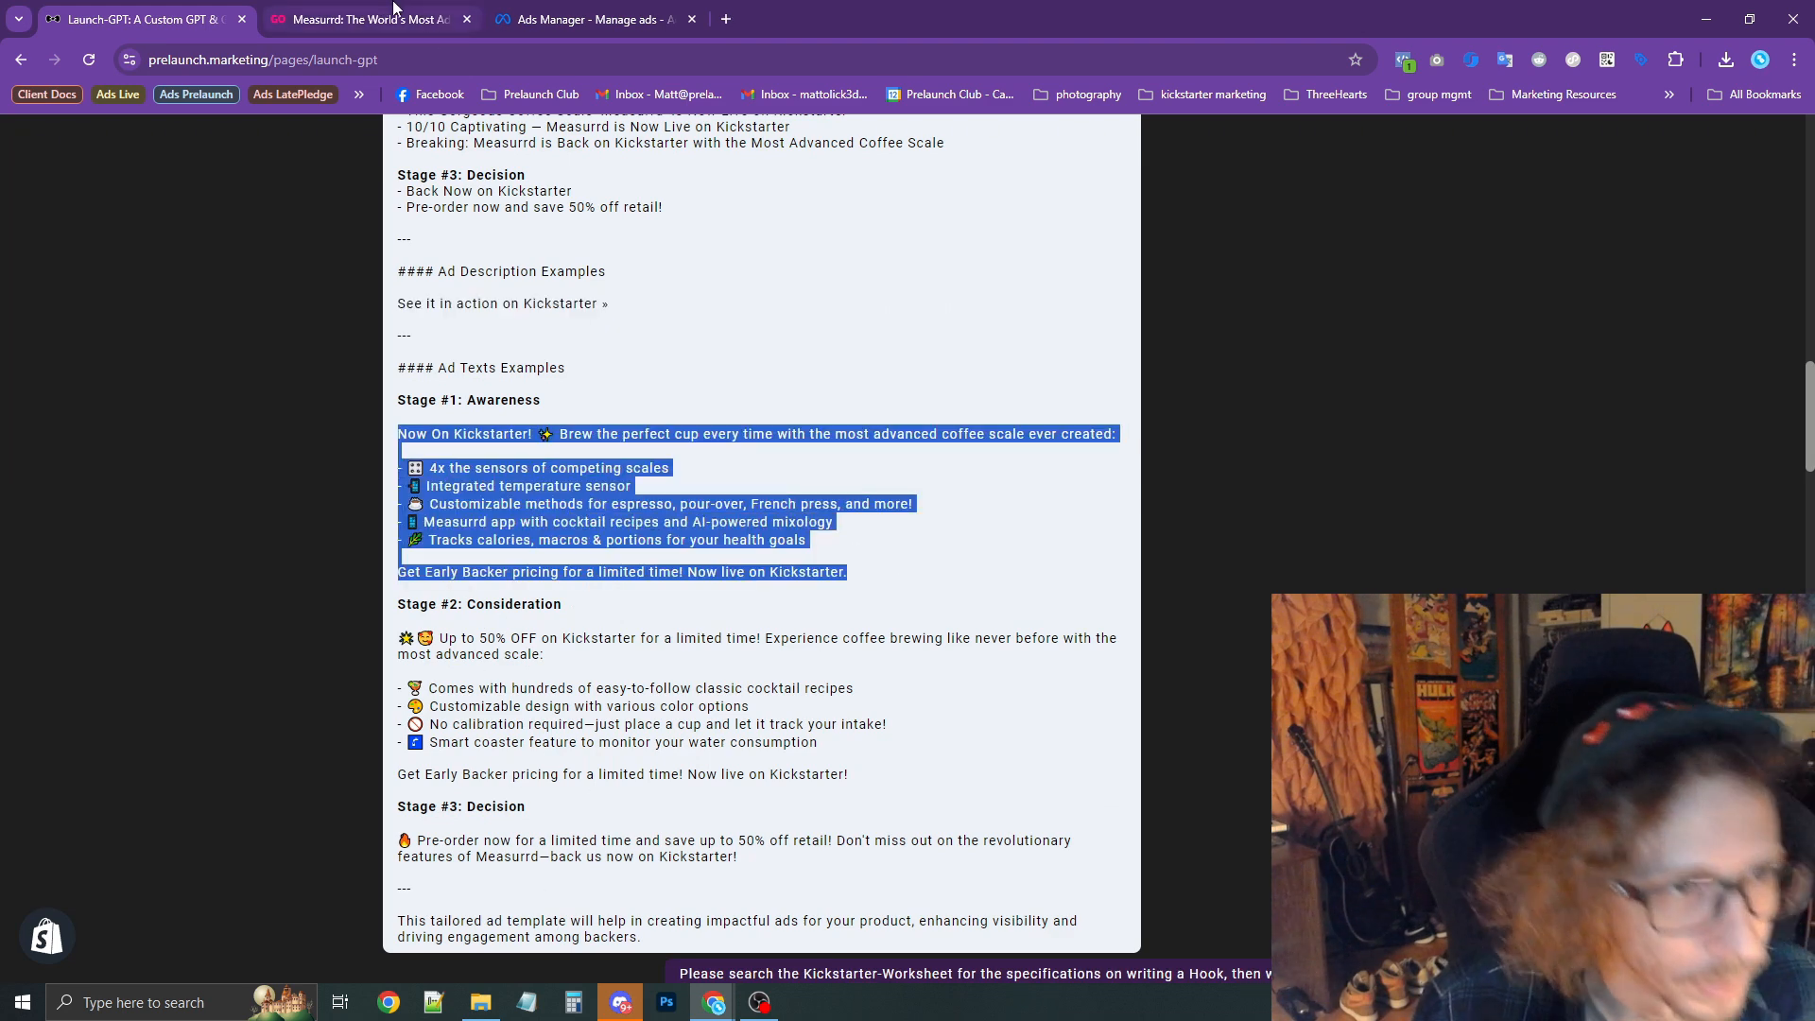
click(568, 21)
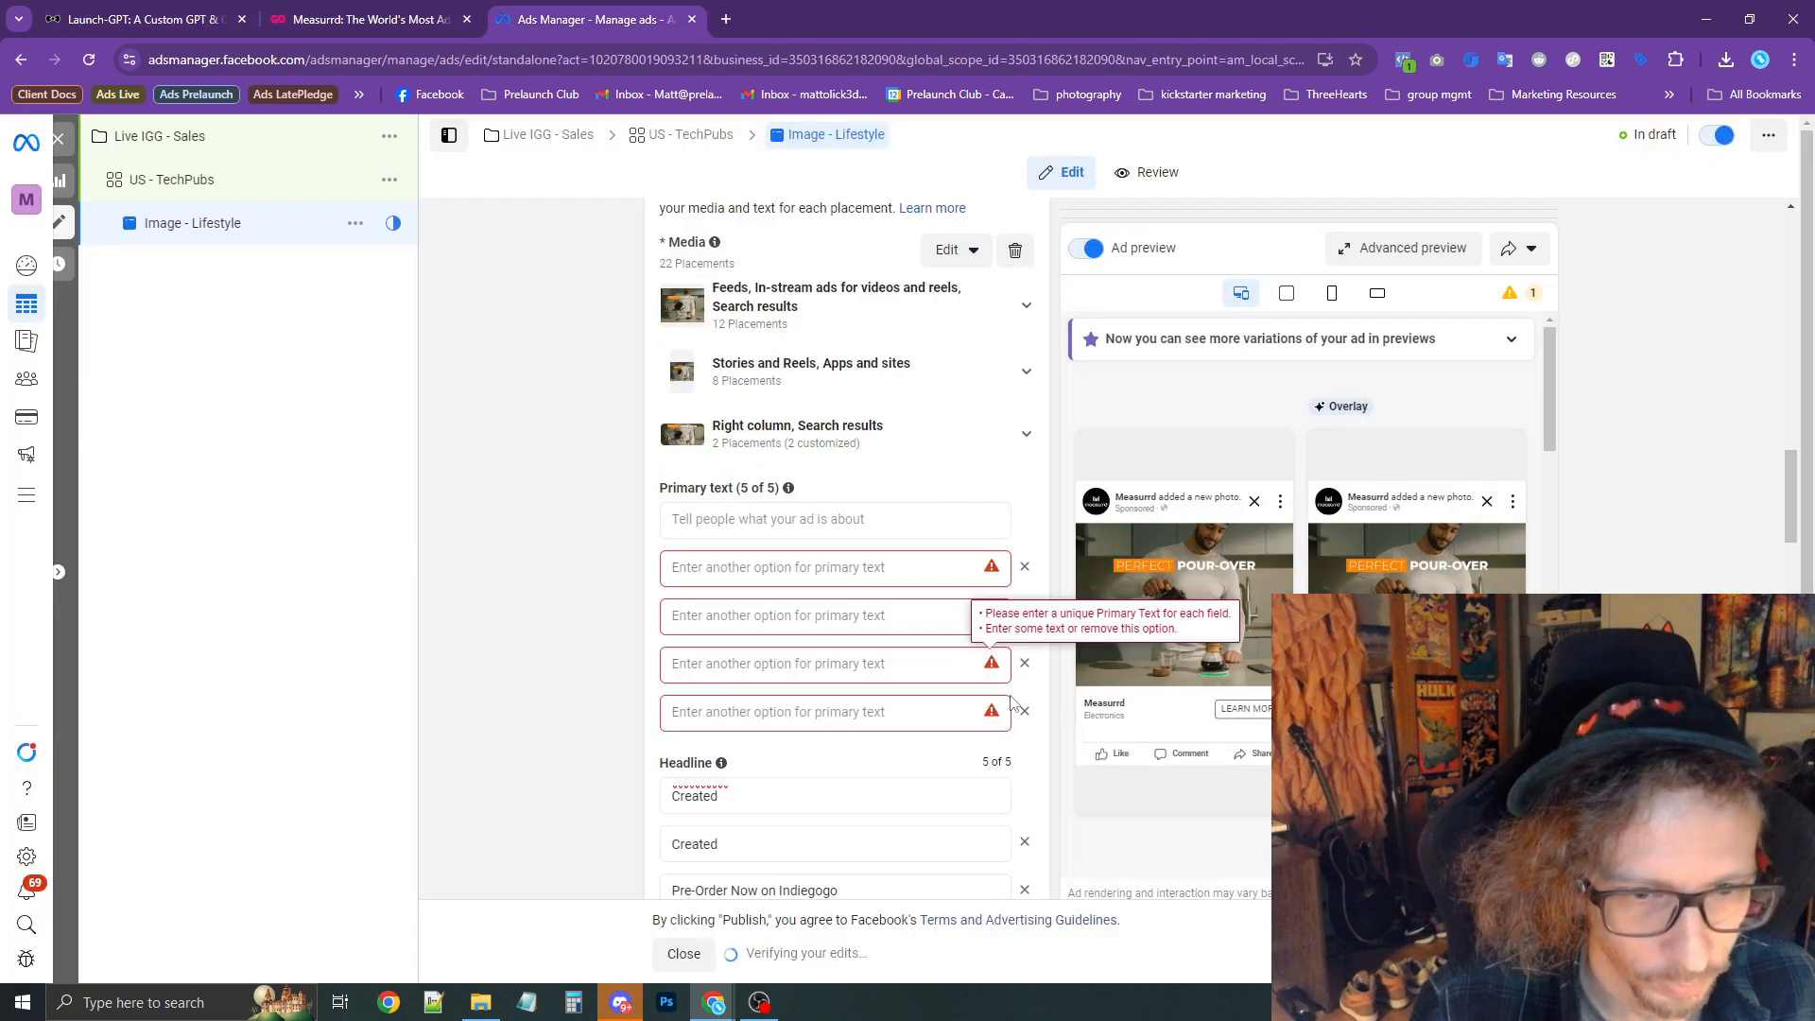
click(1025, 663)
click(773, 519)
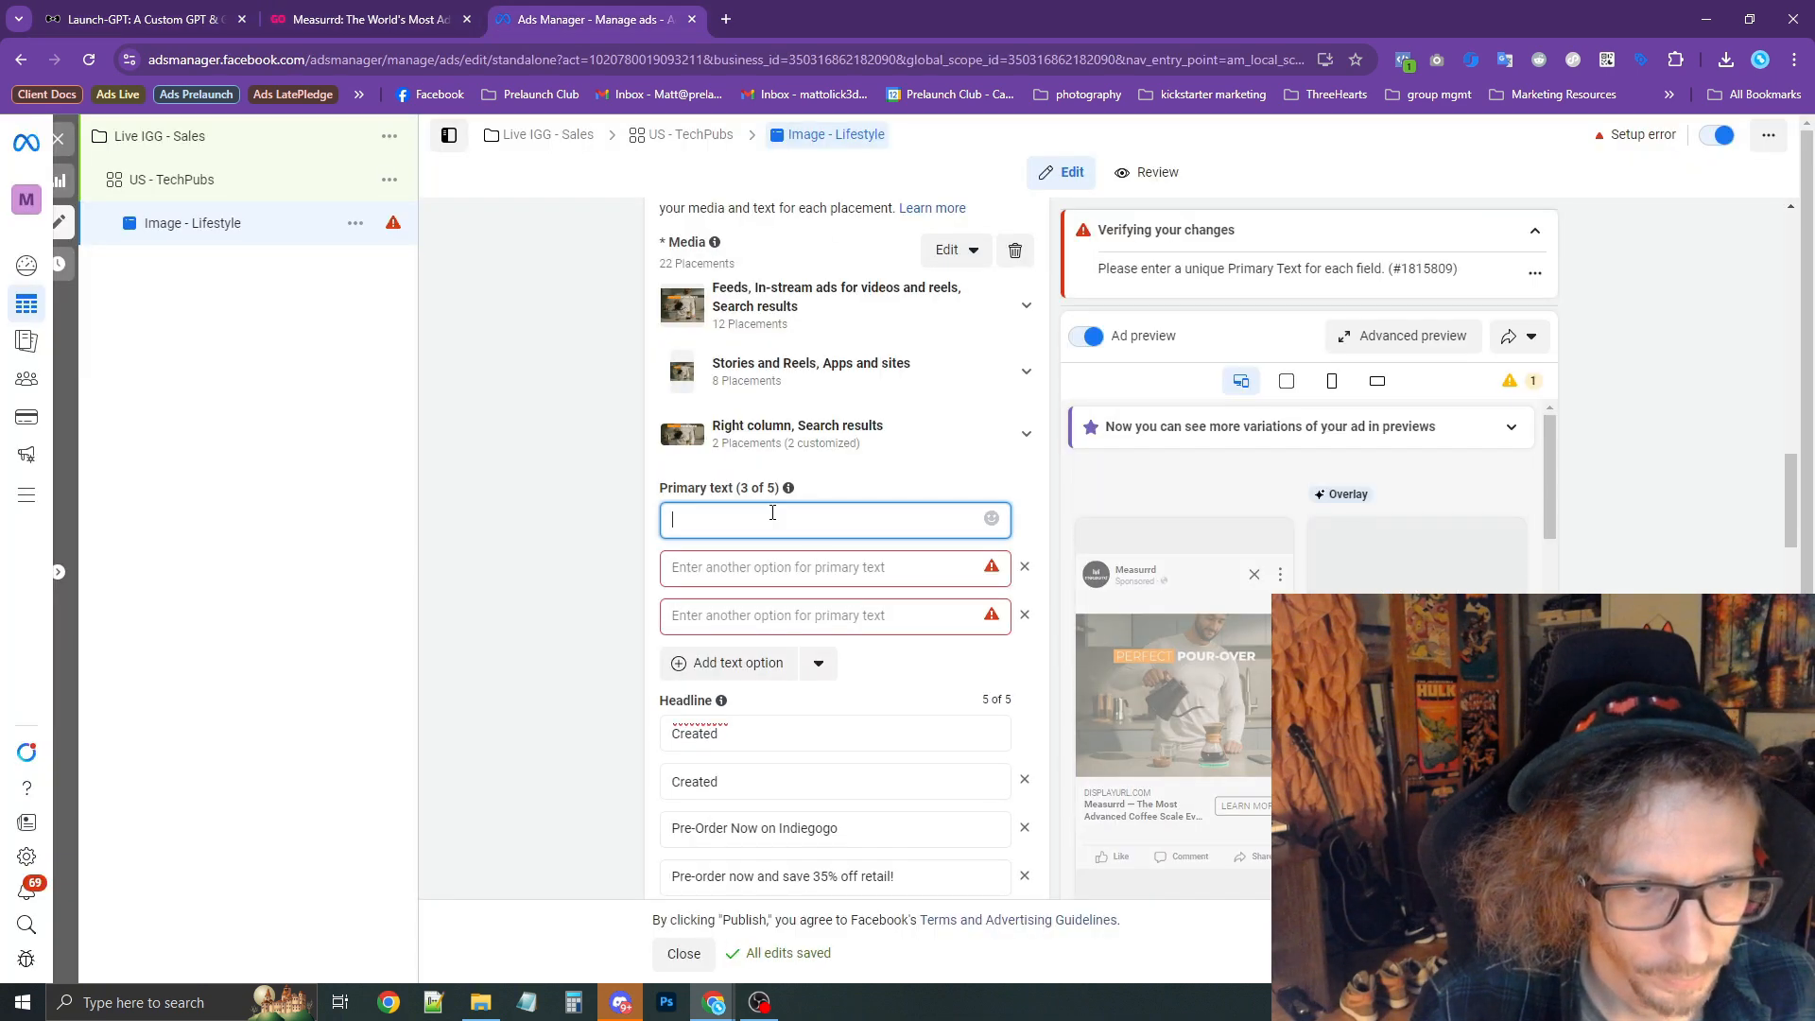
key(ctrl+v)
Change the opening of the first primary text to "Now On Indiegogo!".
click(173, 29)
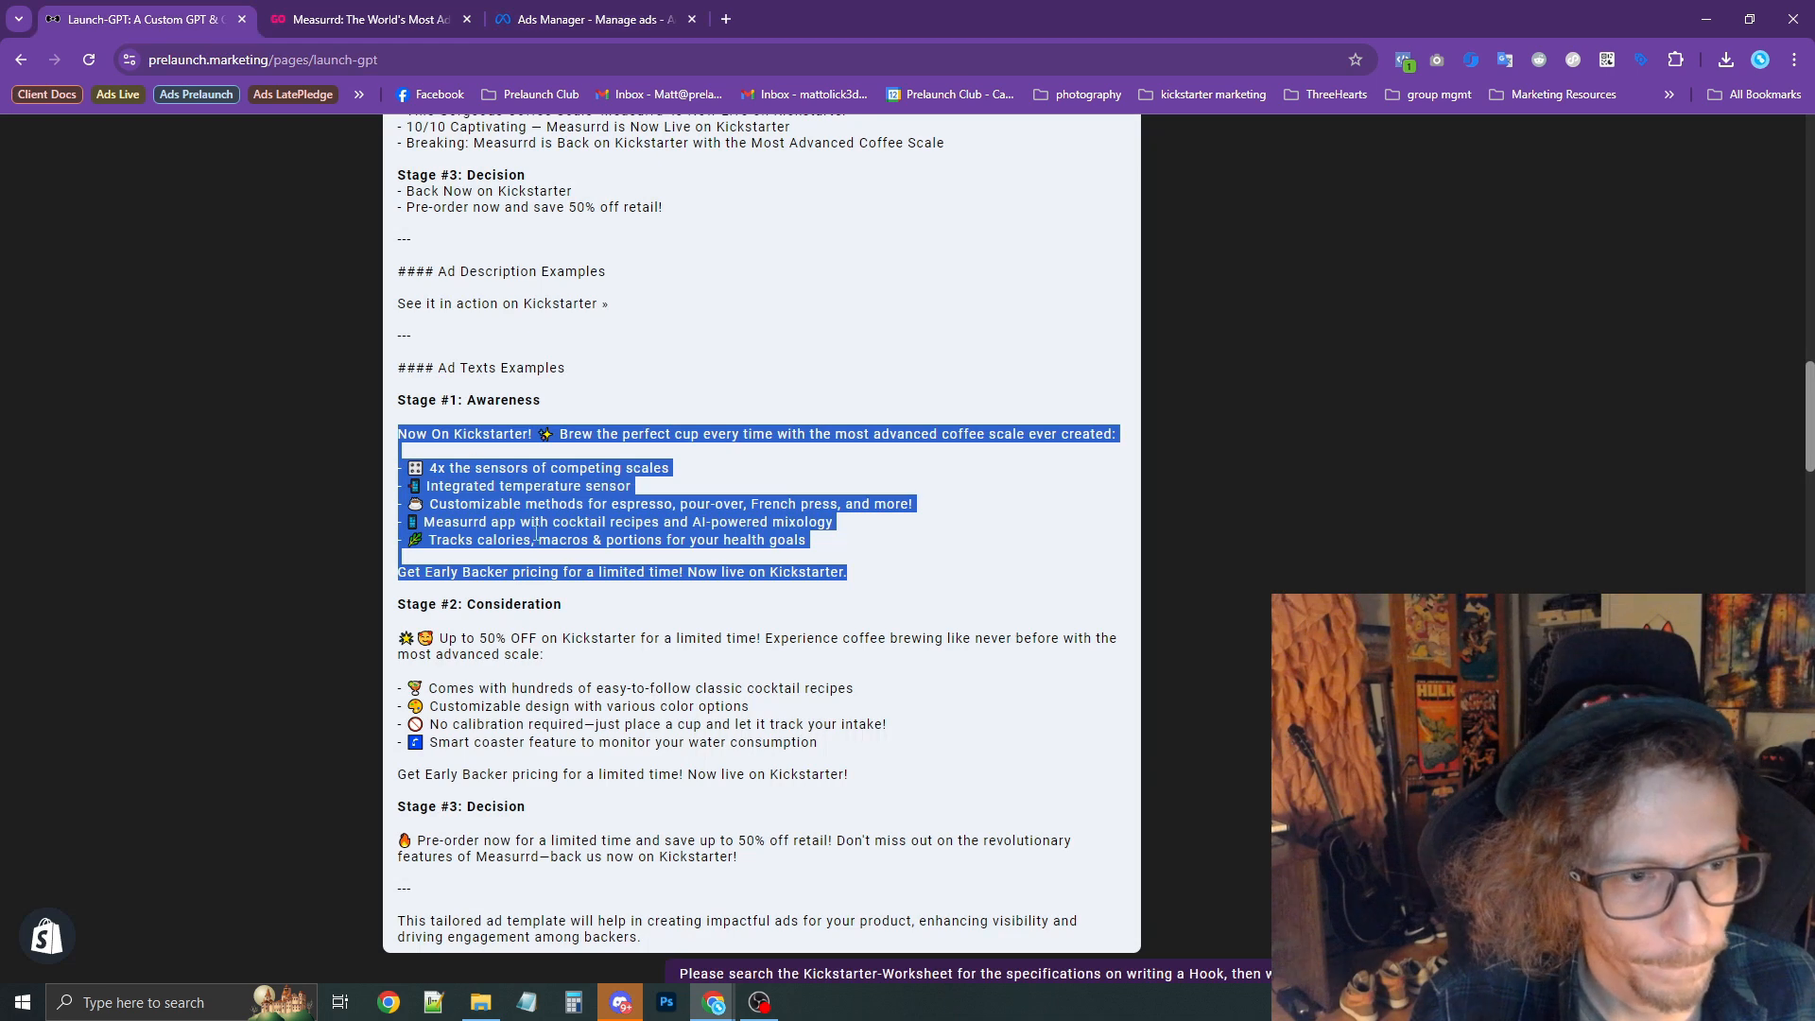
click(586, 18)
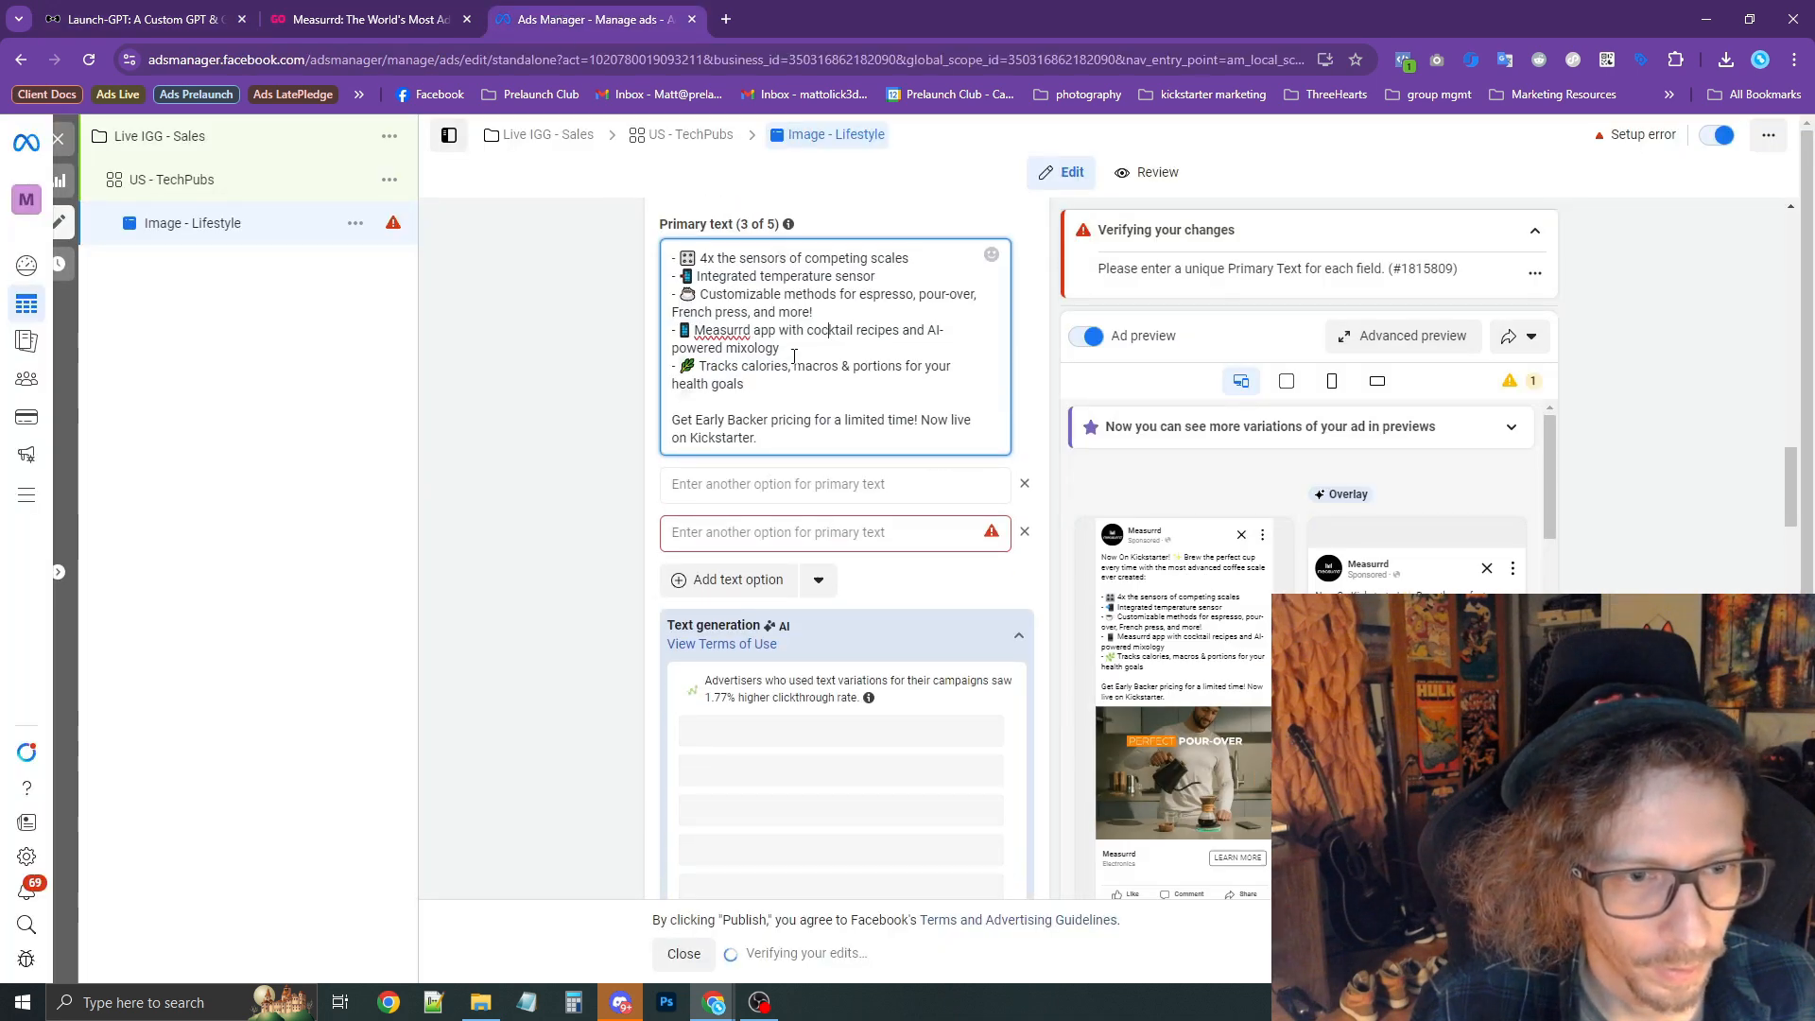
scroll(721, 212, up, 1)
click(746, 410)
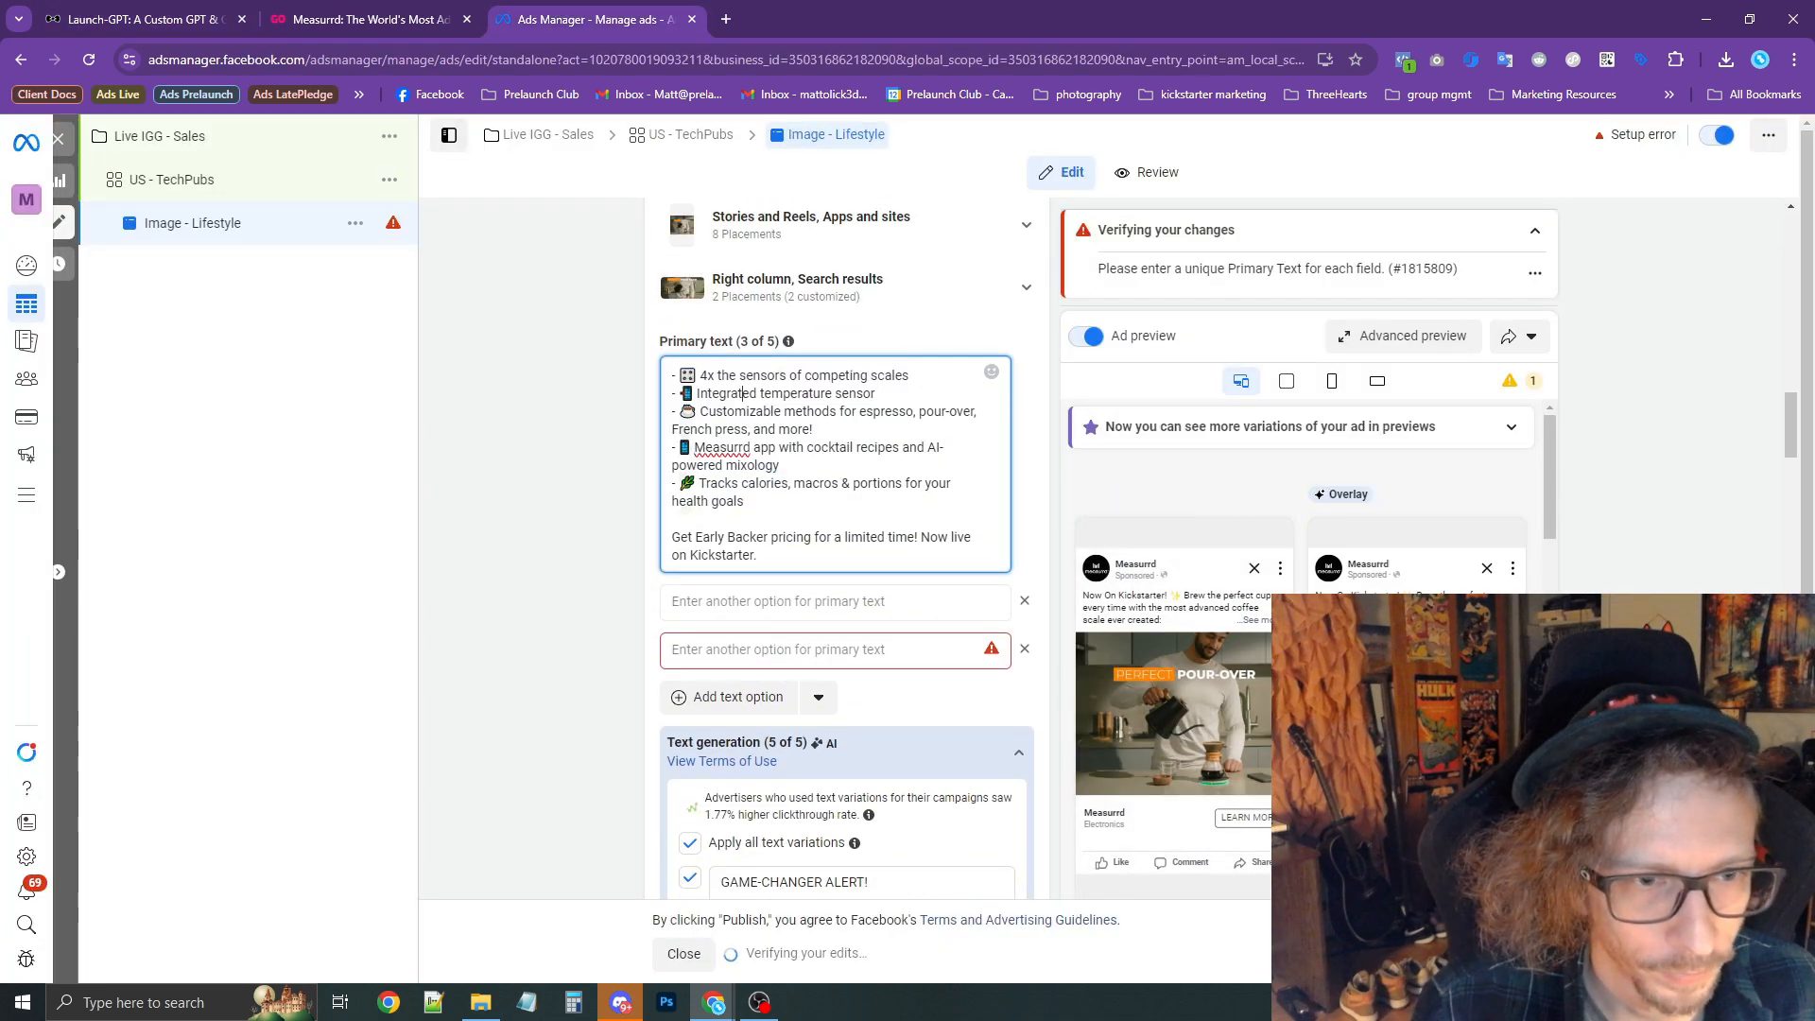
key(ctrl+Home)
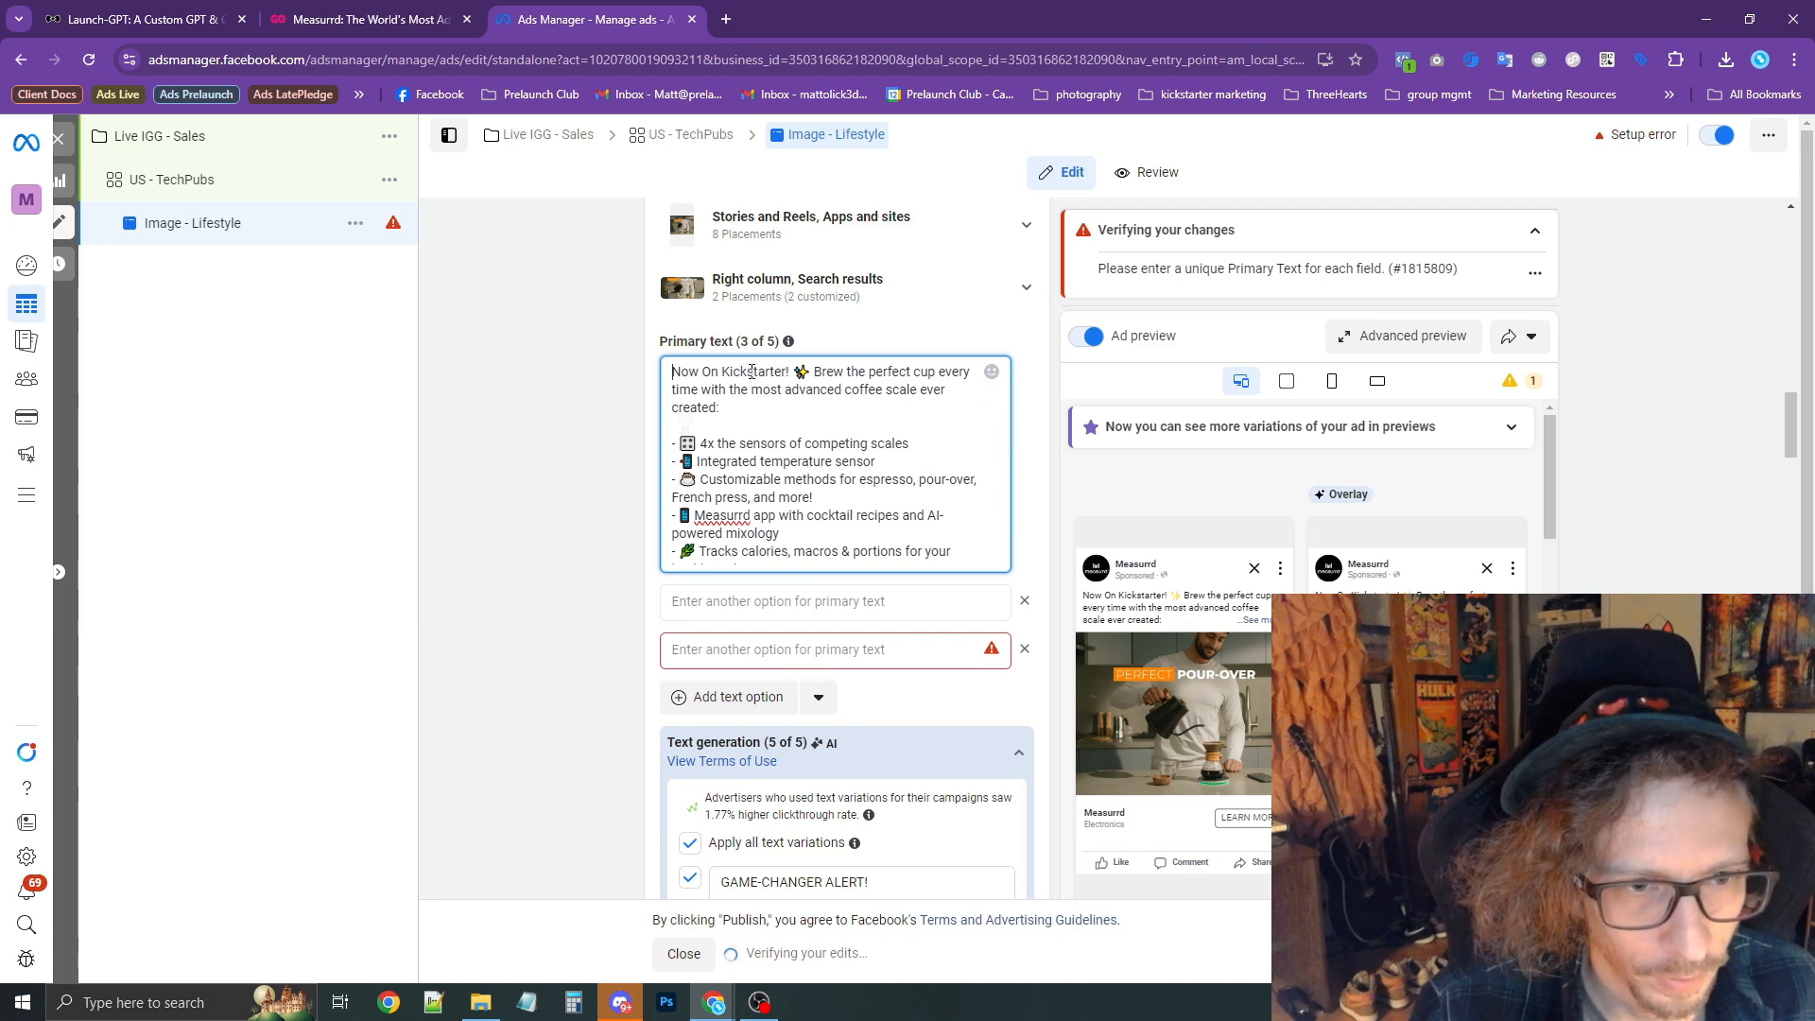
text(Indiegogo)
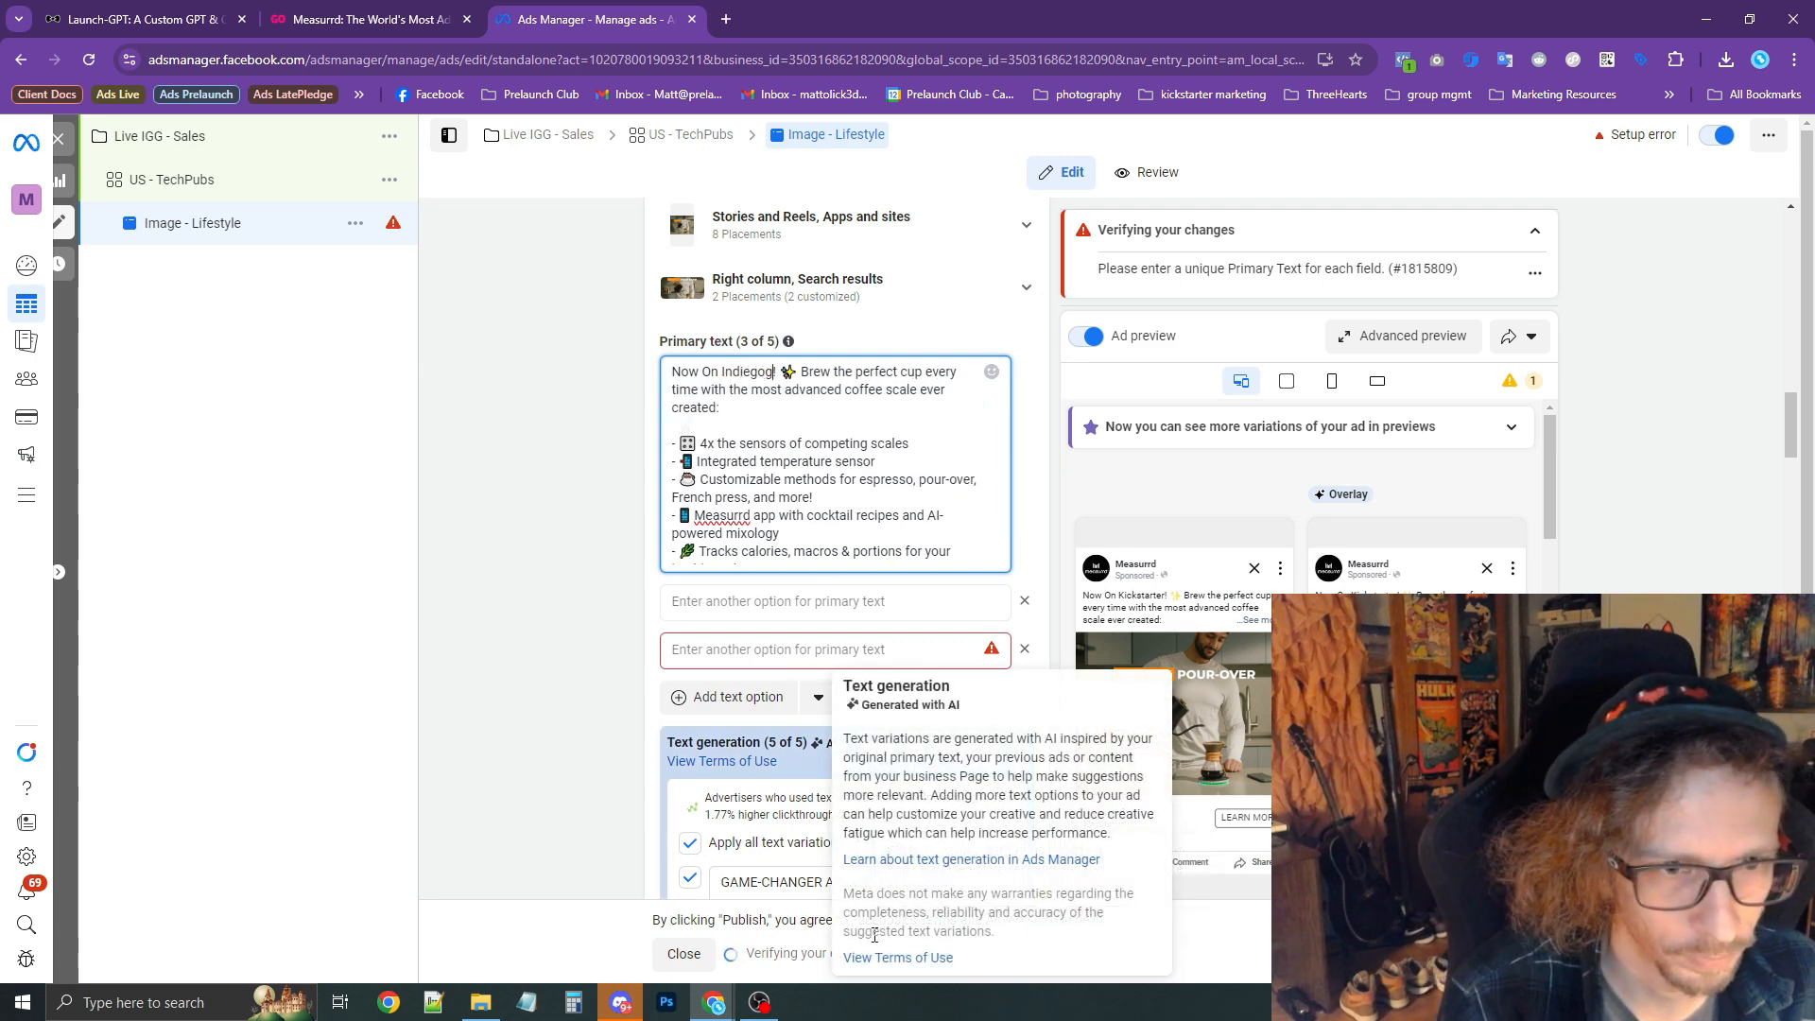
scroll(810, 409, down, 3)
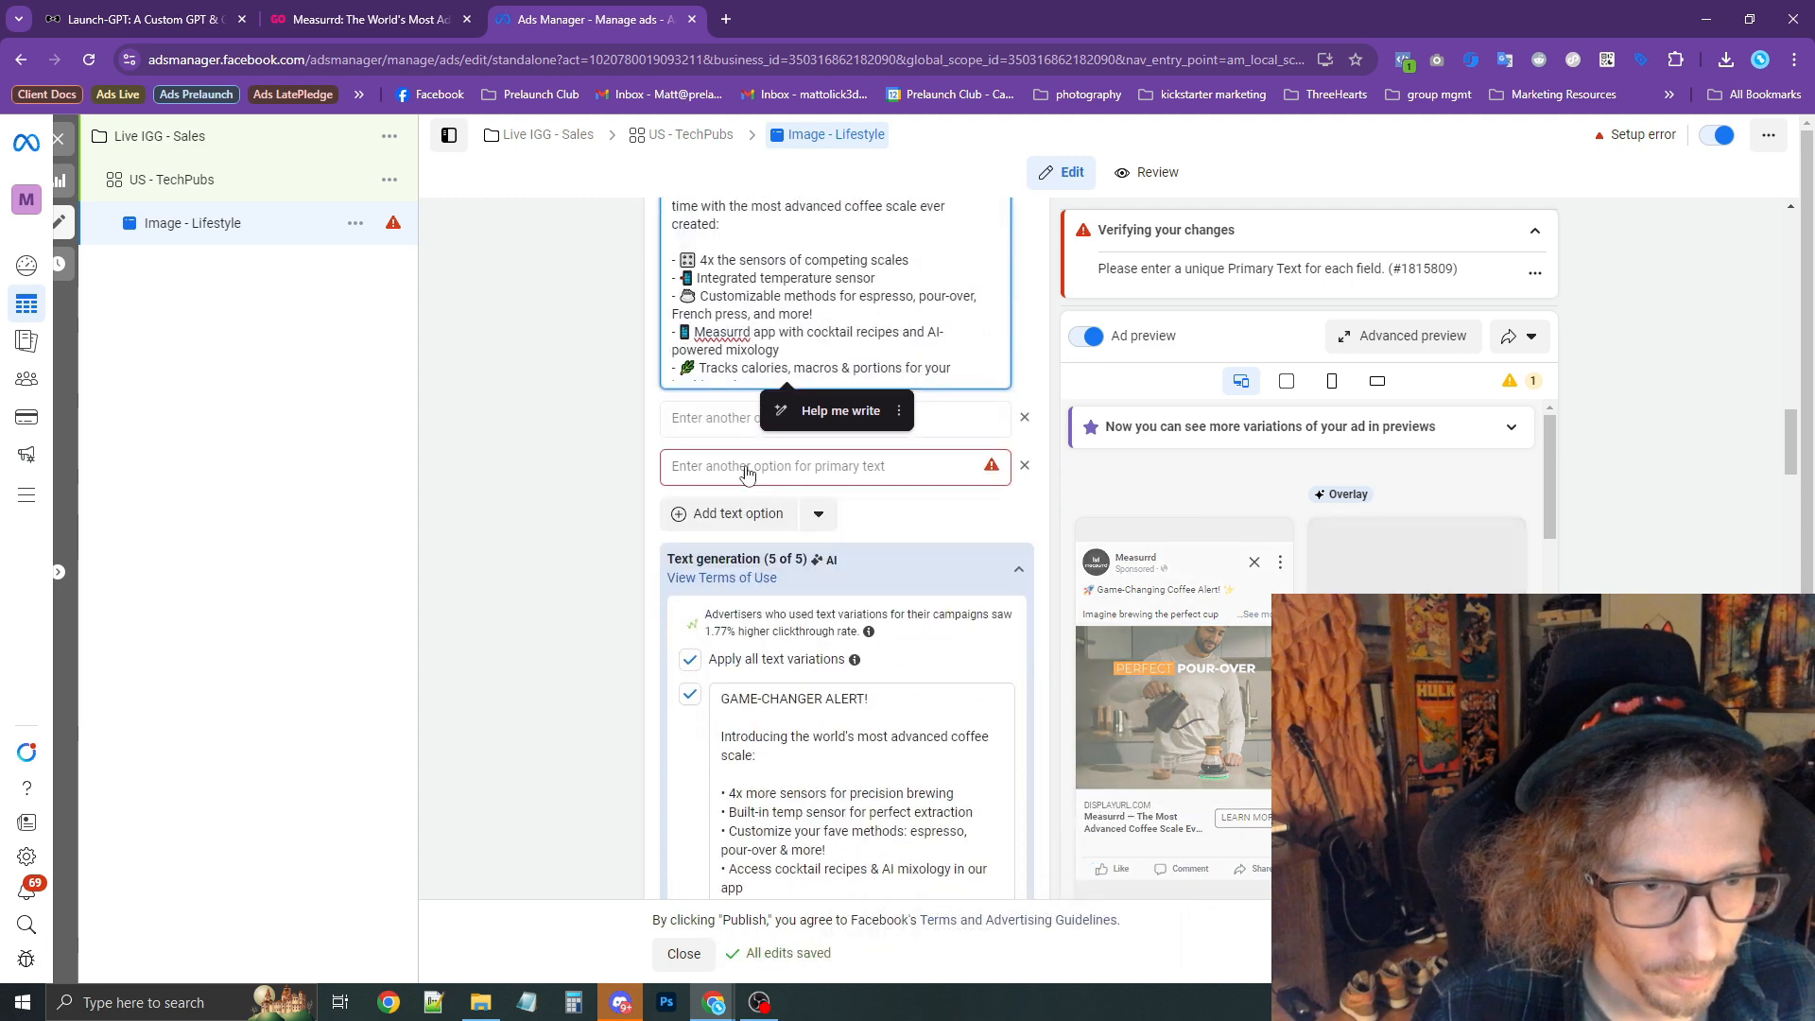
scroll(869, 247, up, 1)
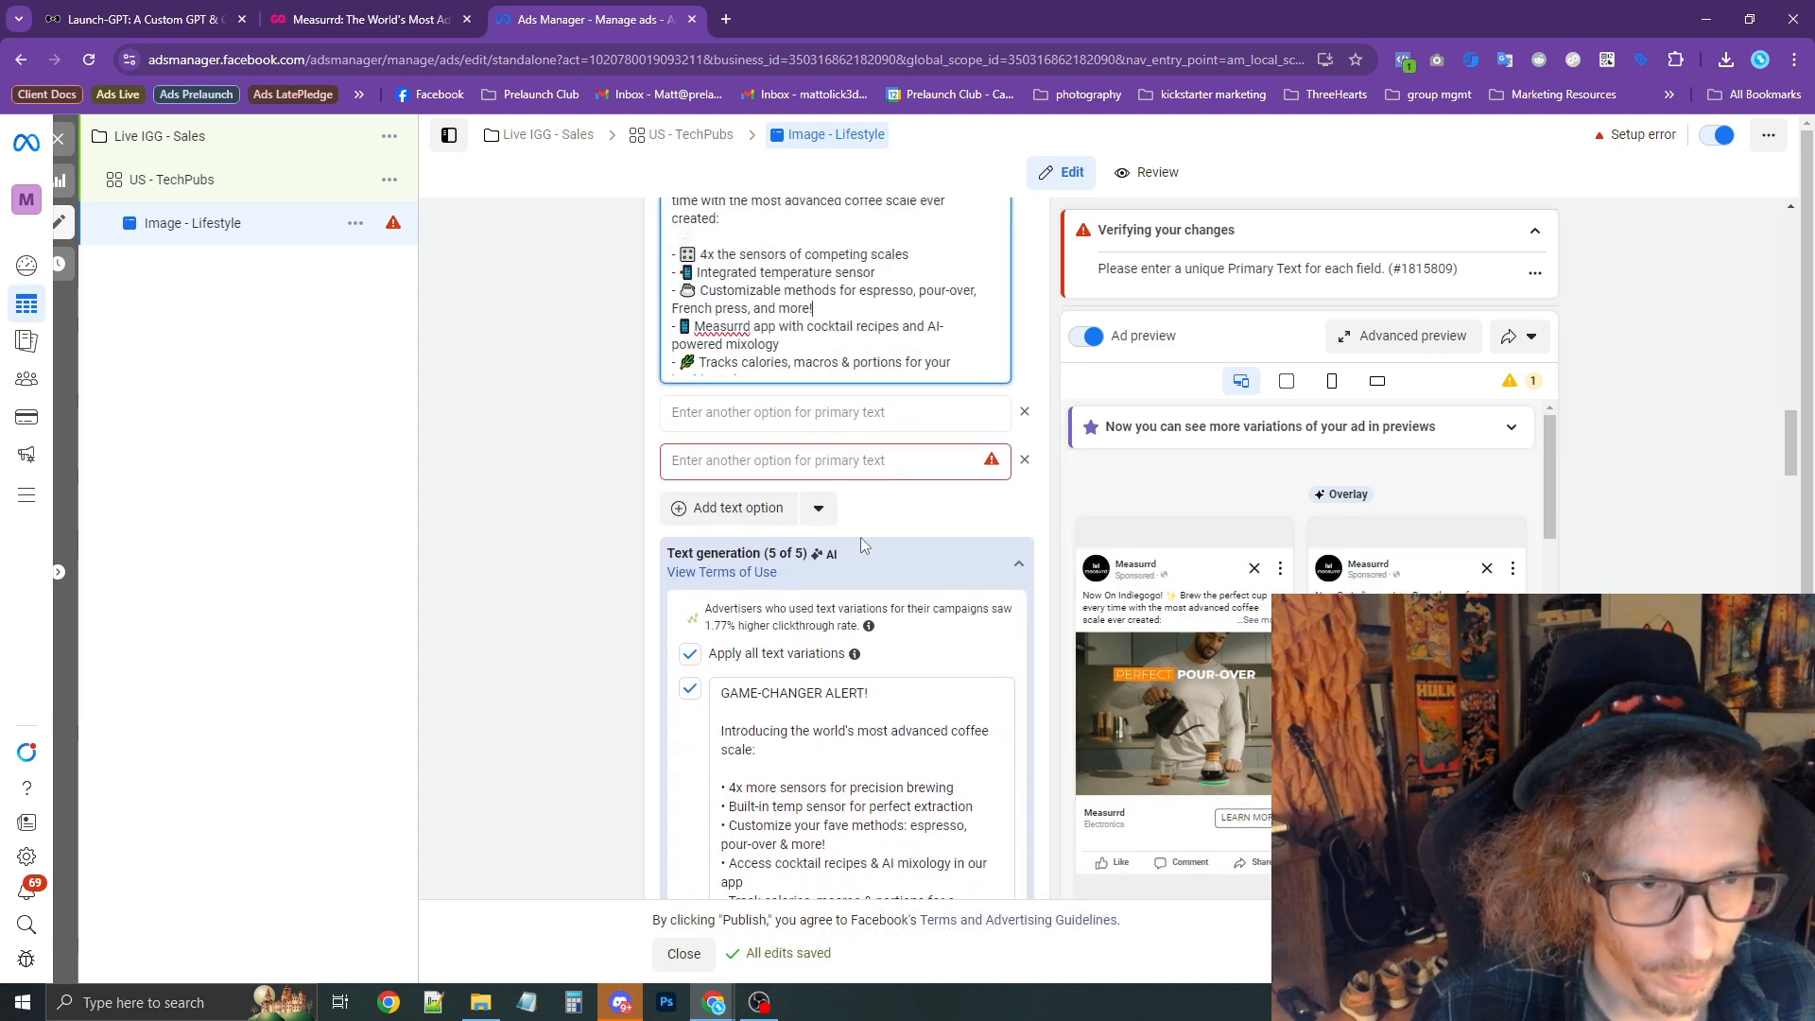
Edit the first primary text's closing line to "Get Early Bird pricing for a limited time! Now live on Indiegogo.".
key(Down)
key(Down)
key(Down)
key(Down)
key(Down)
key(Down)
key(Down)
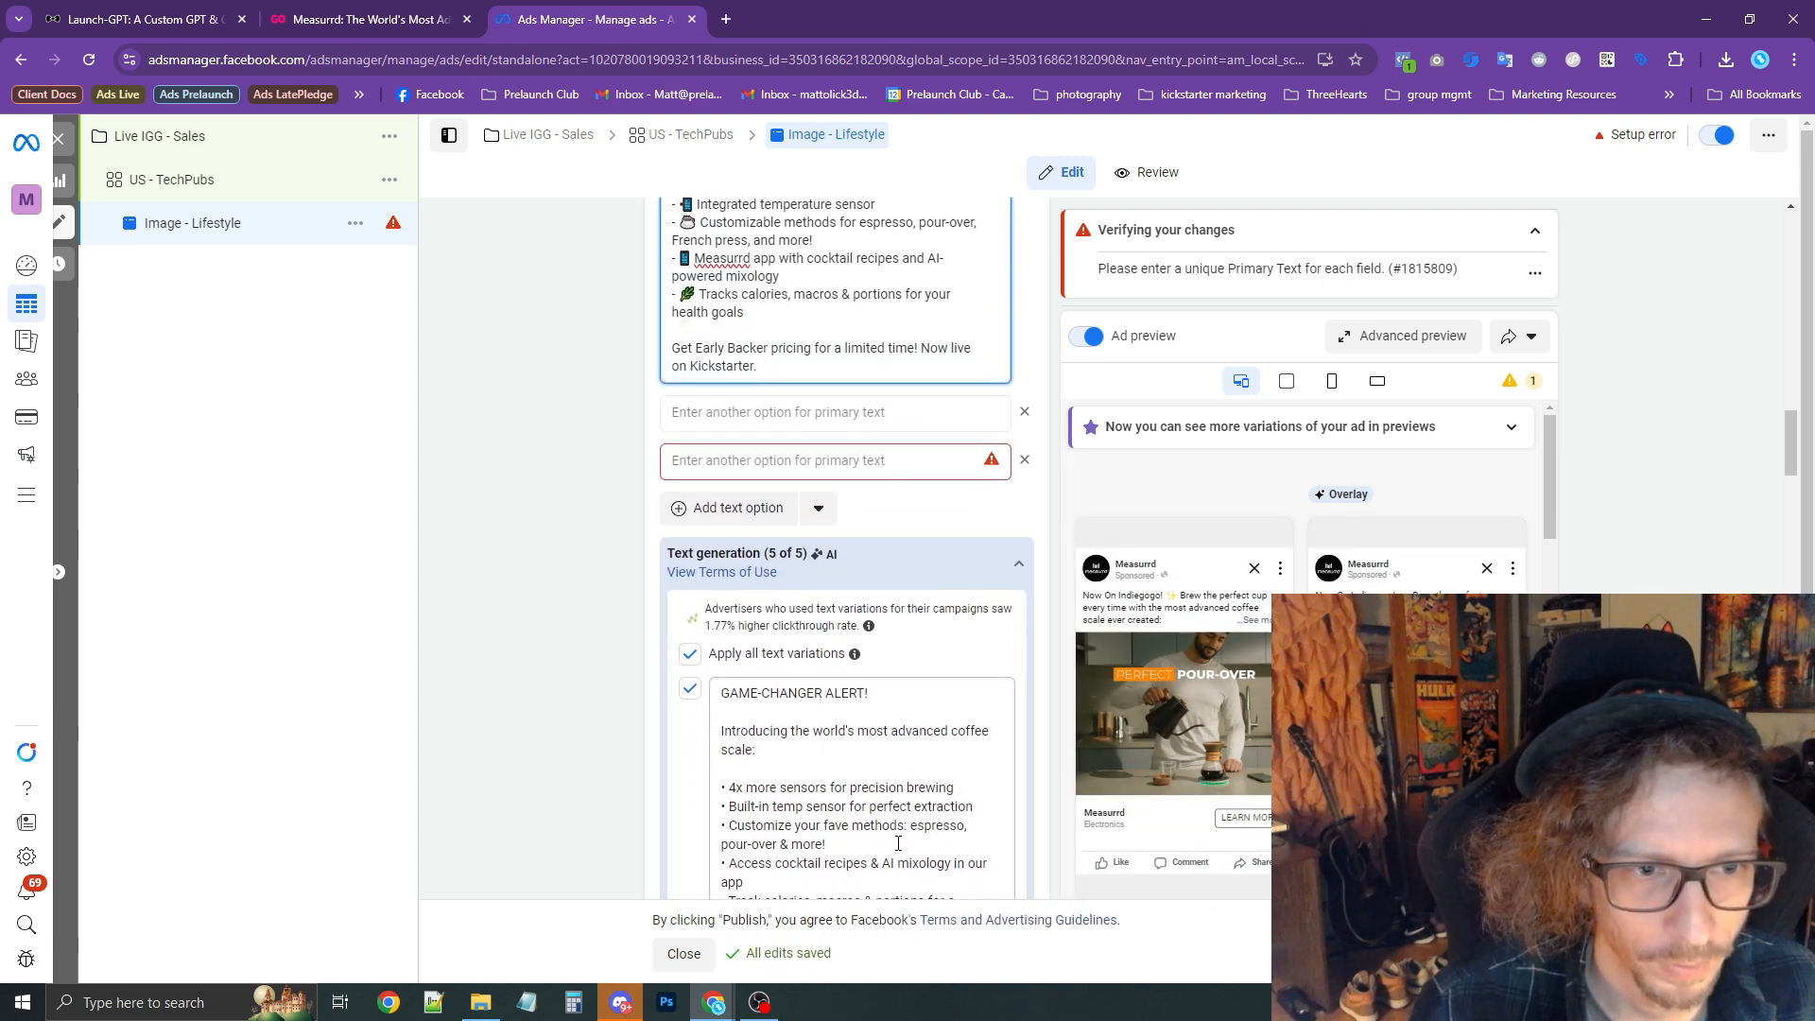
key(ctrl+shift+Left)
text(Indiegogo)
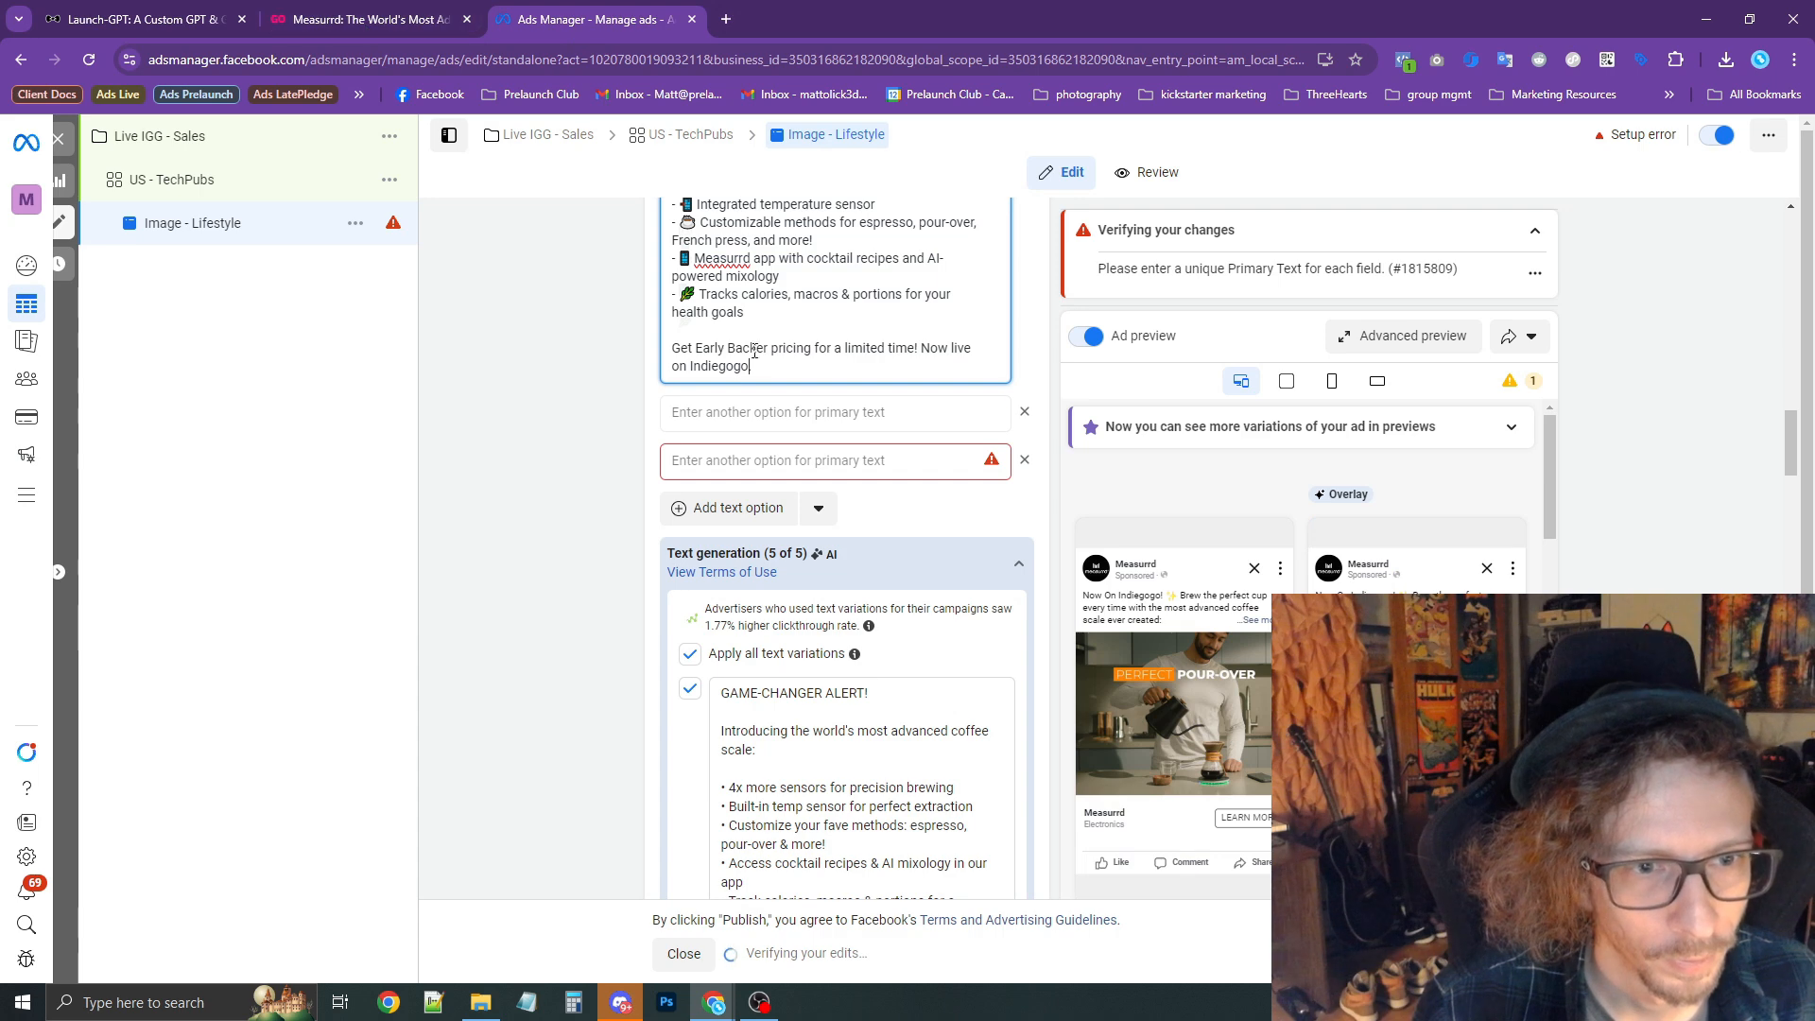
double_click(747, 353)
text(Bird)
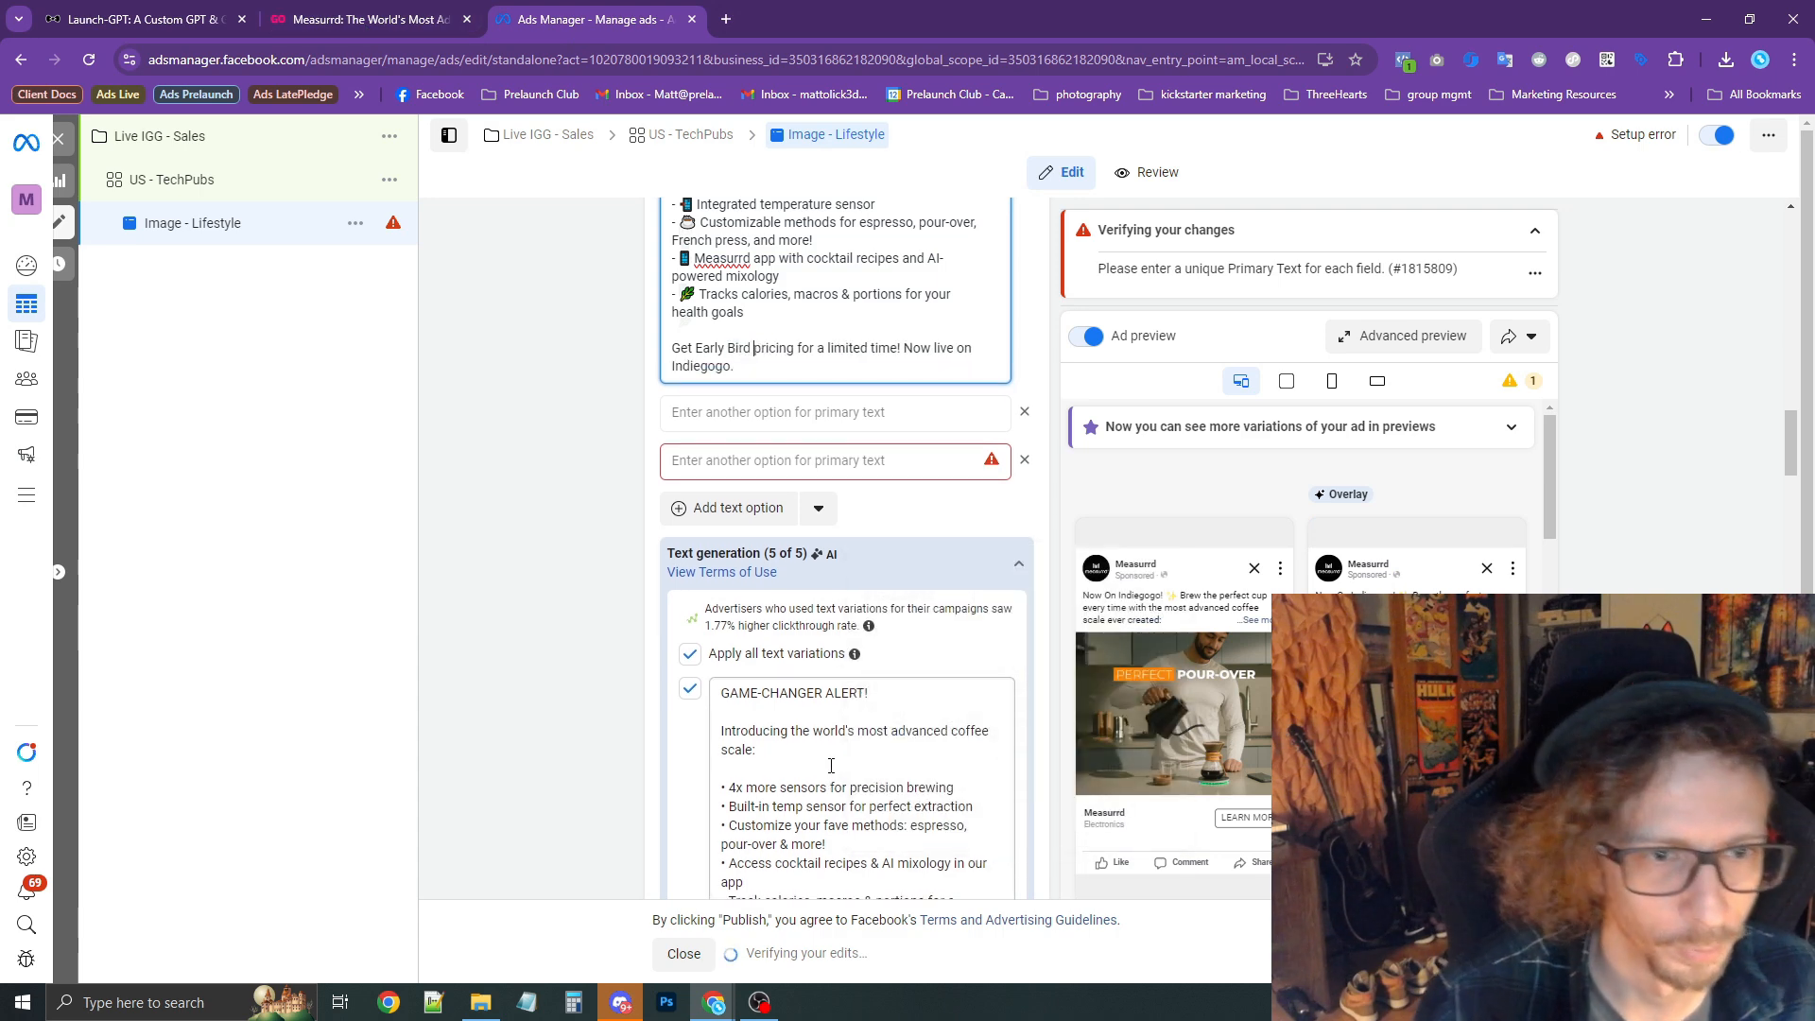
Replace the sparkle emoji after "Now On Indiegogo!" in the first primary text with the coffee cup emoji from its bullet list.
scroll(837, 590, up, 4)
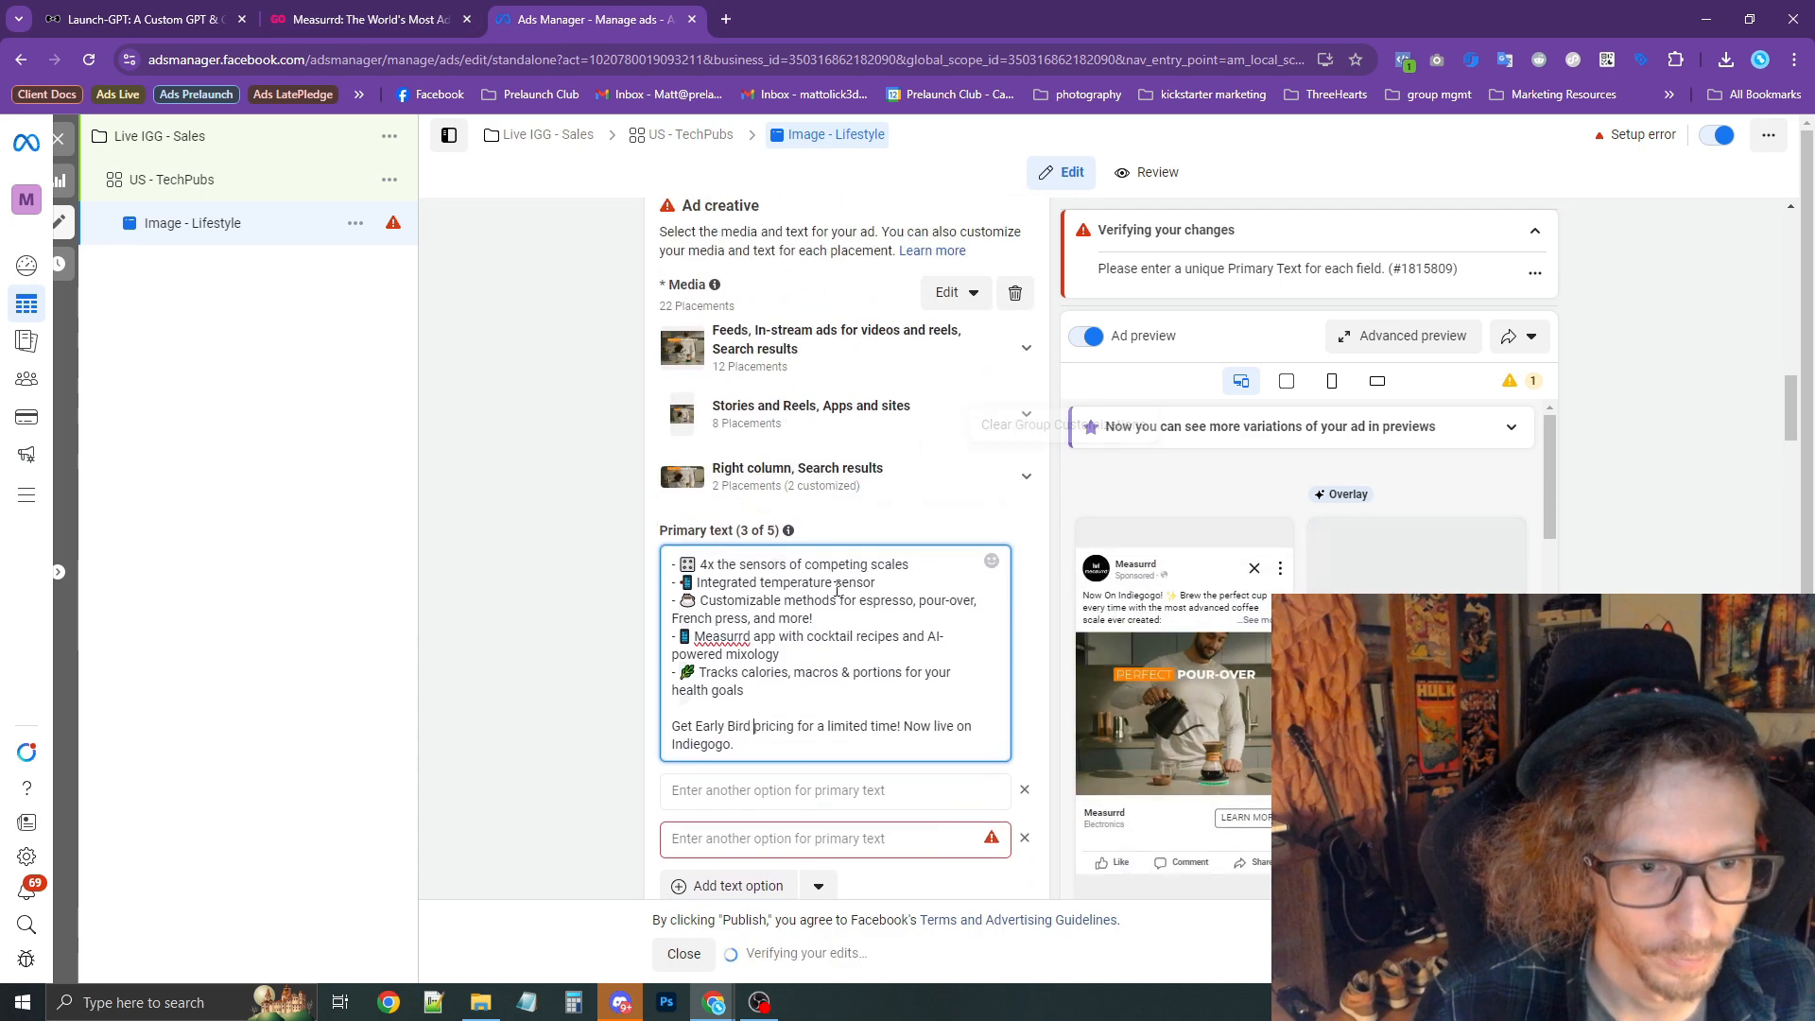
scroll(782, 707, up, 1)
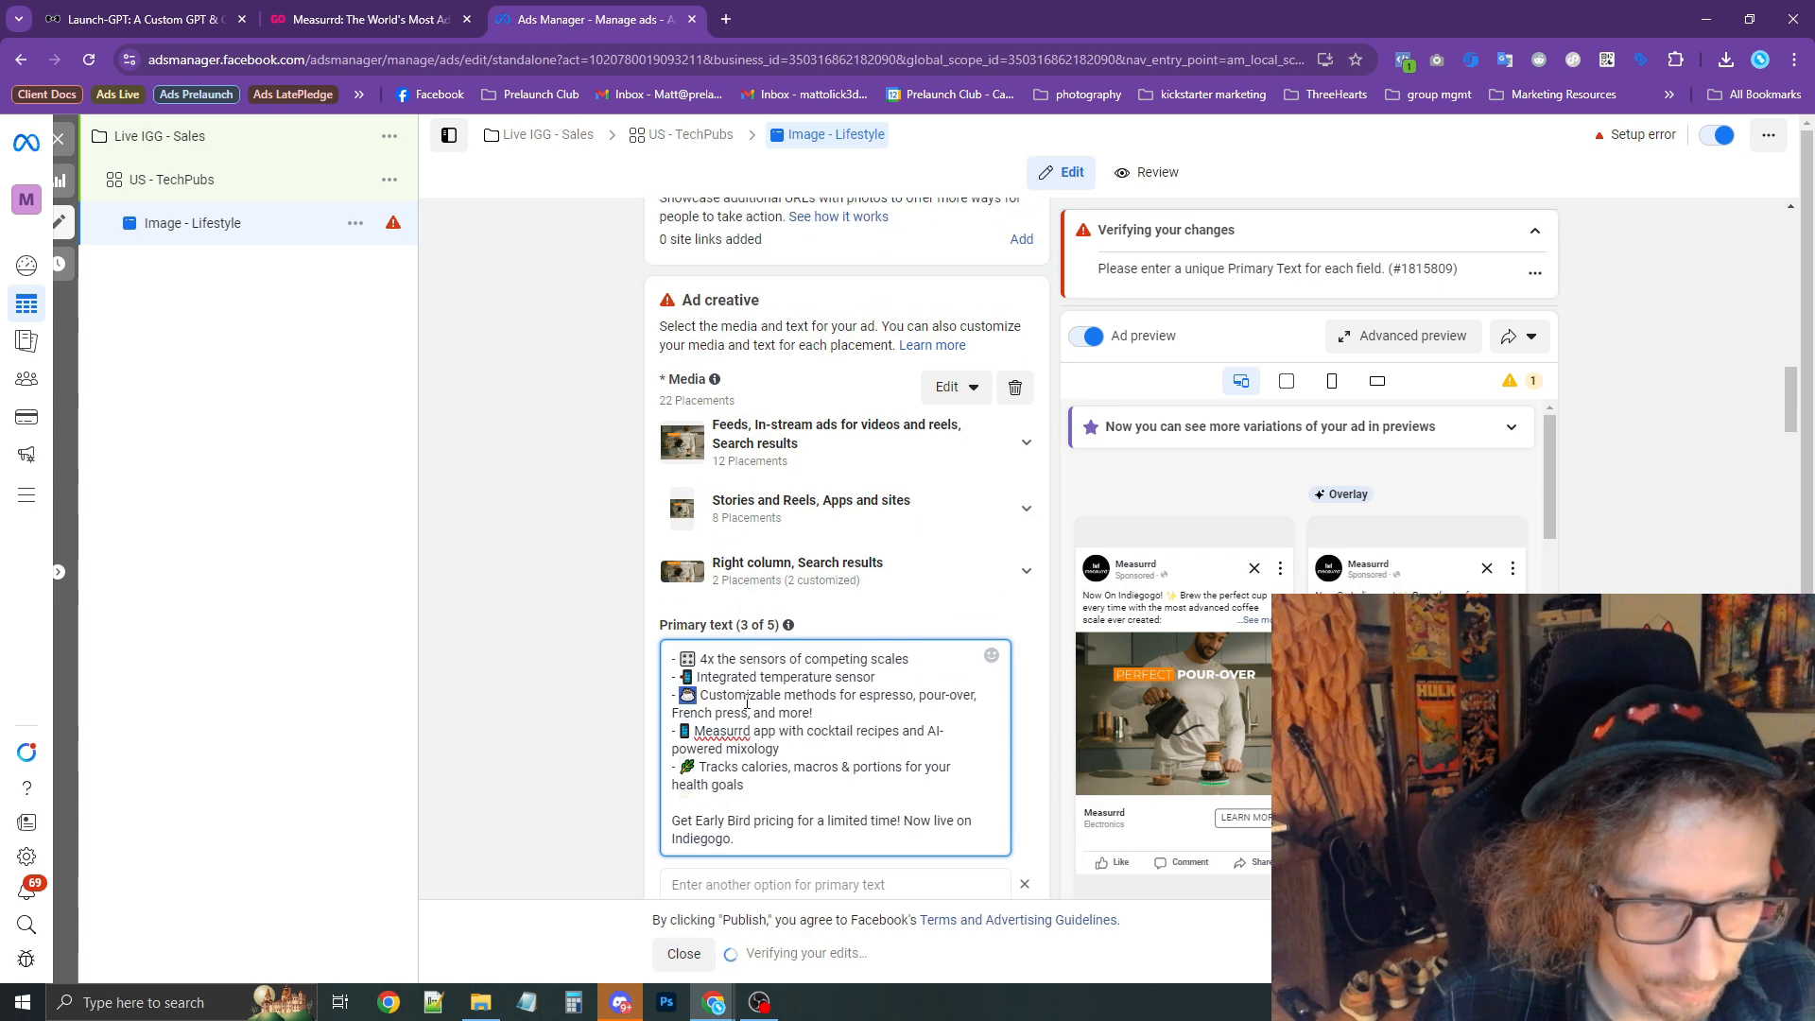
scroll(751, 697, up, 2)
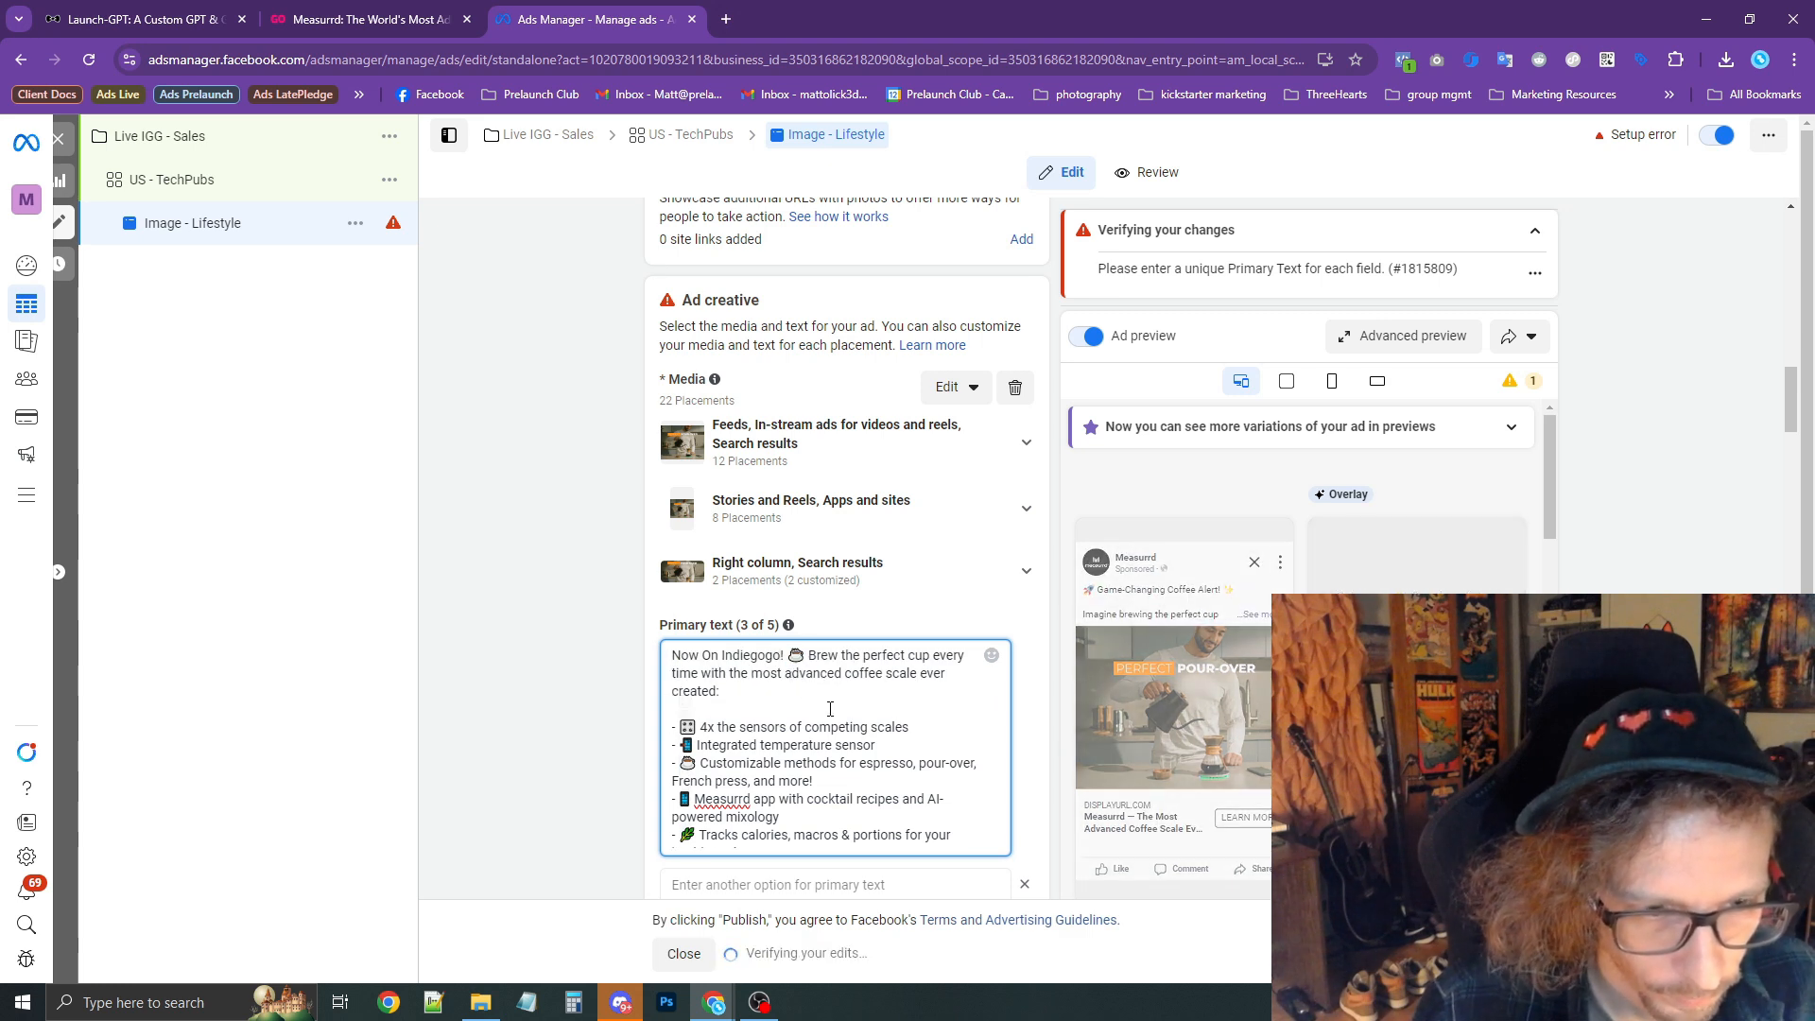
scroll(803, 690, down, 1)
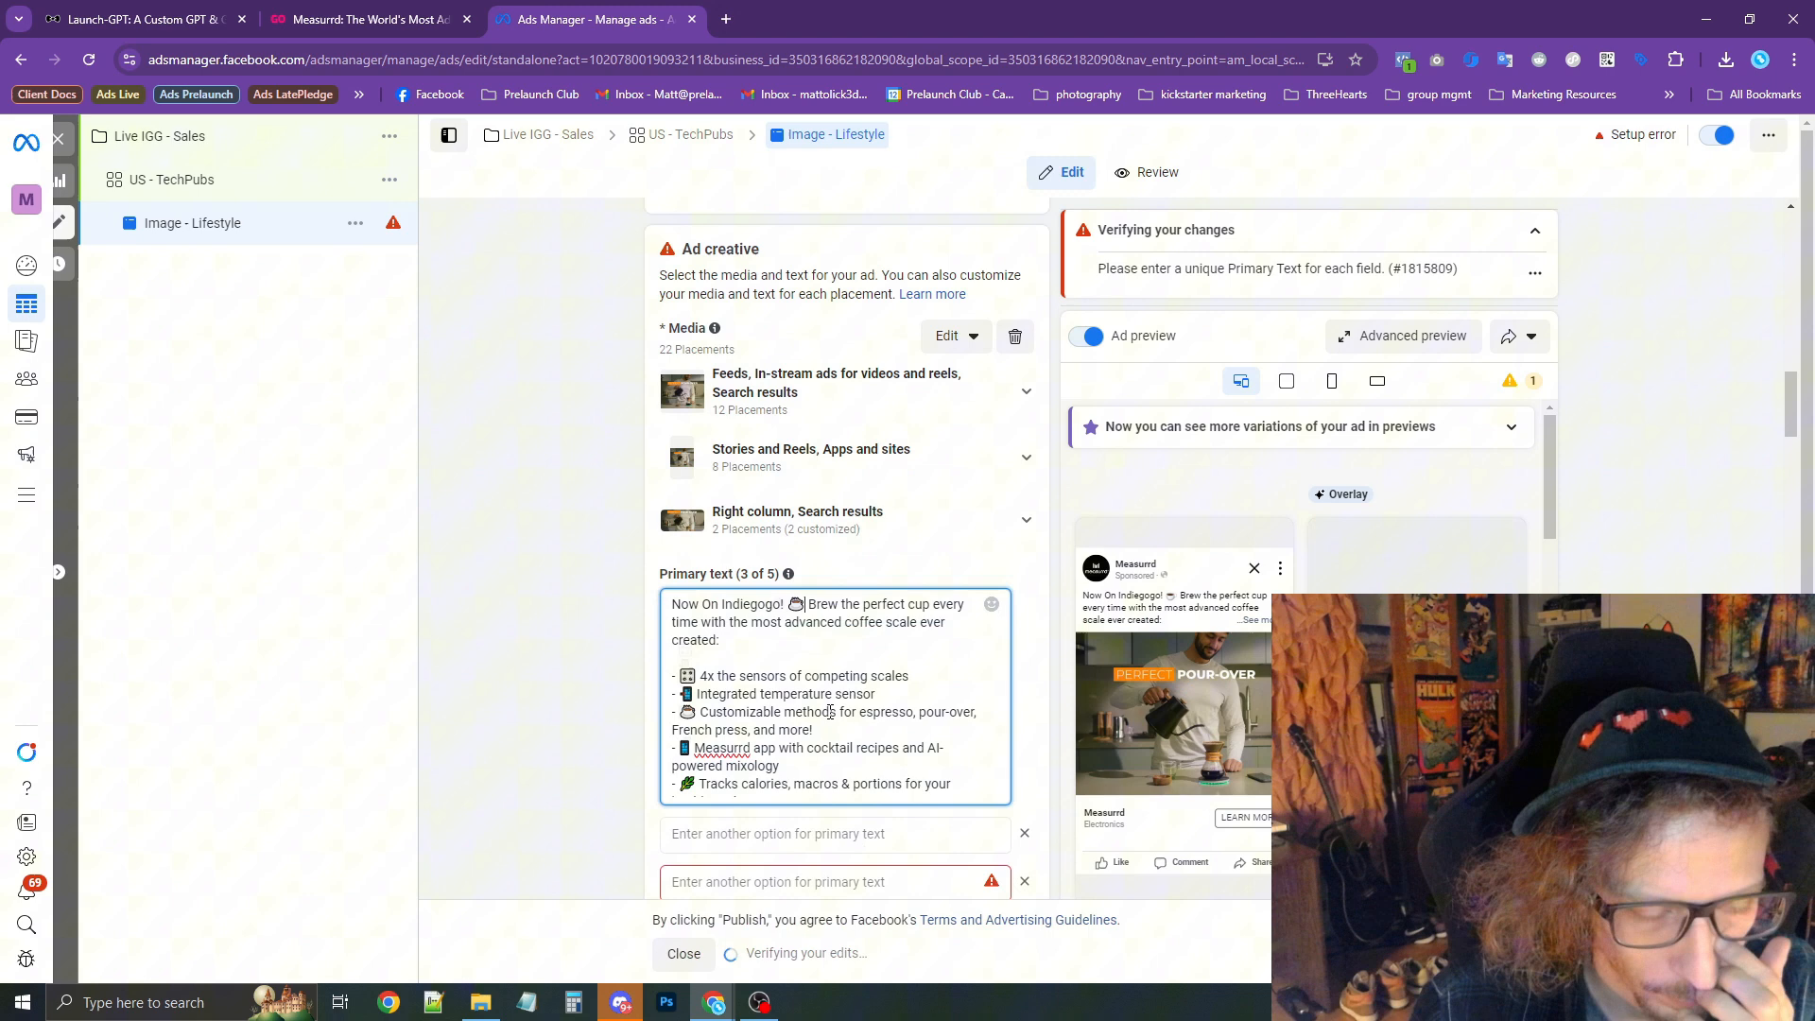
Copy the Stage #2: Consideration ad text from the Launch-GPT page into the second primary text of the ad.
click(195, 9)
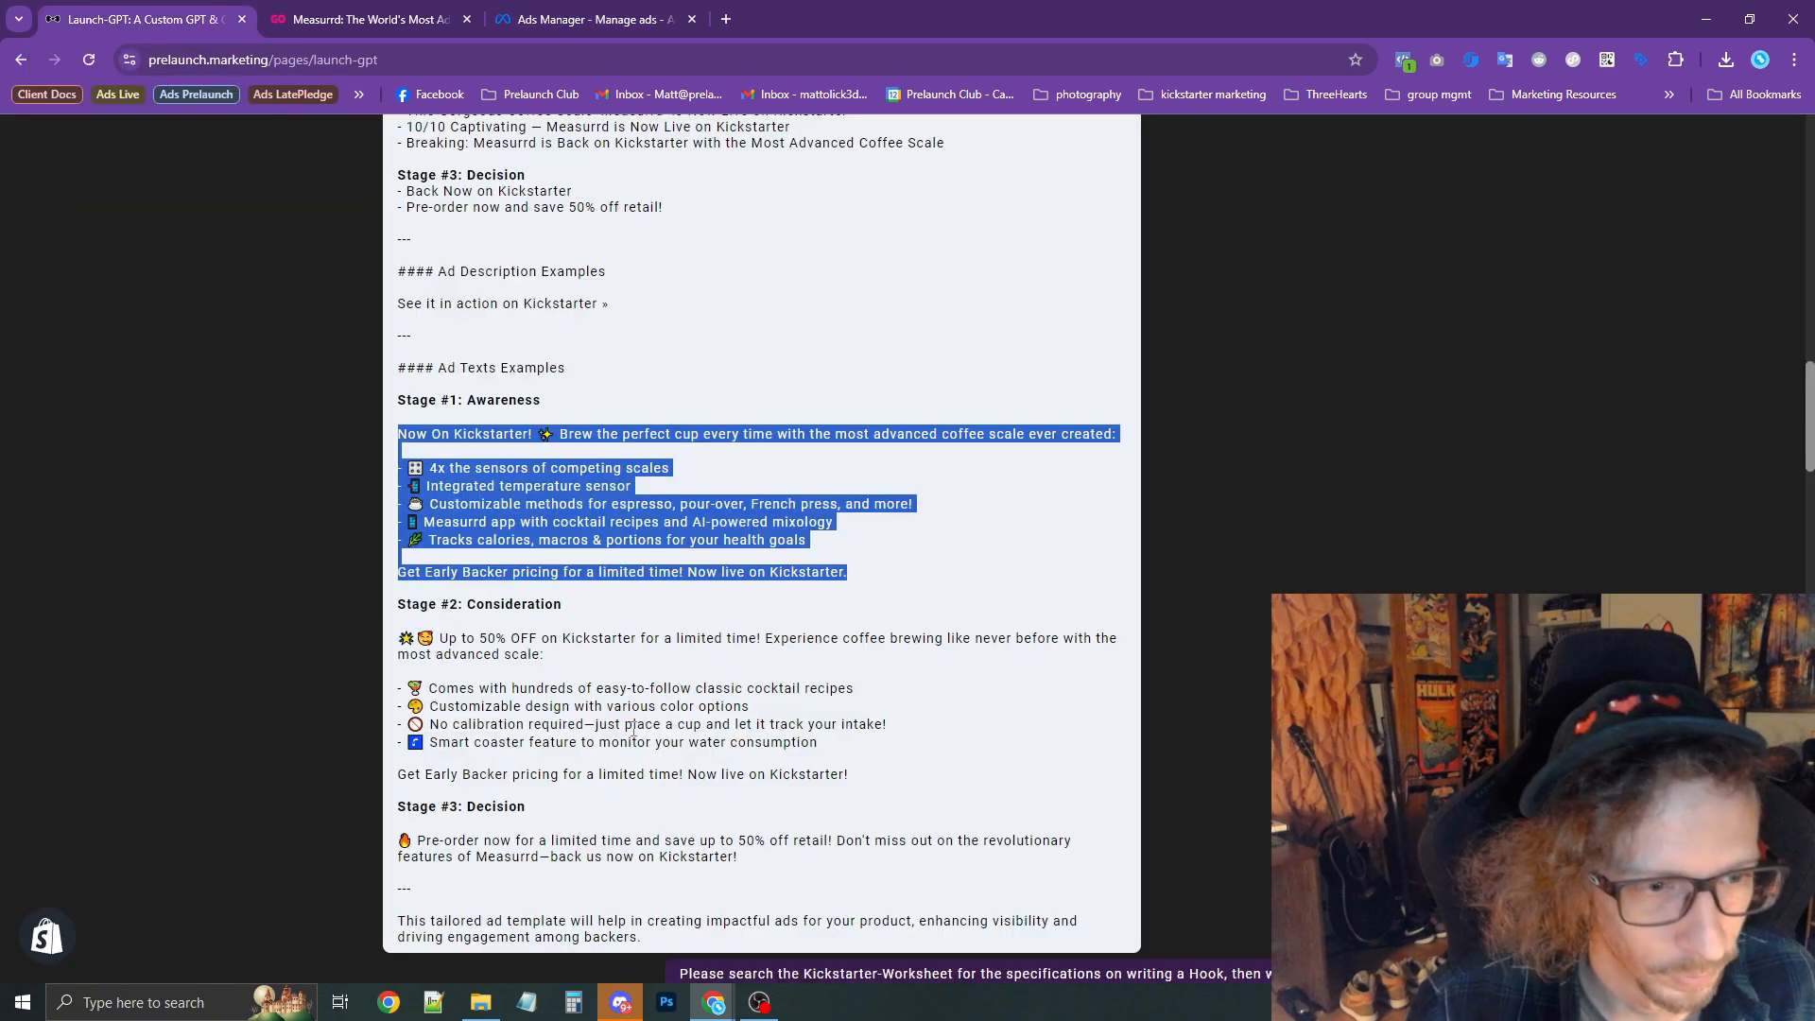
click(633, 728)
drag(870, 786, 397, 638)
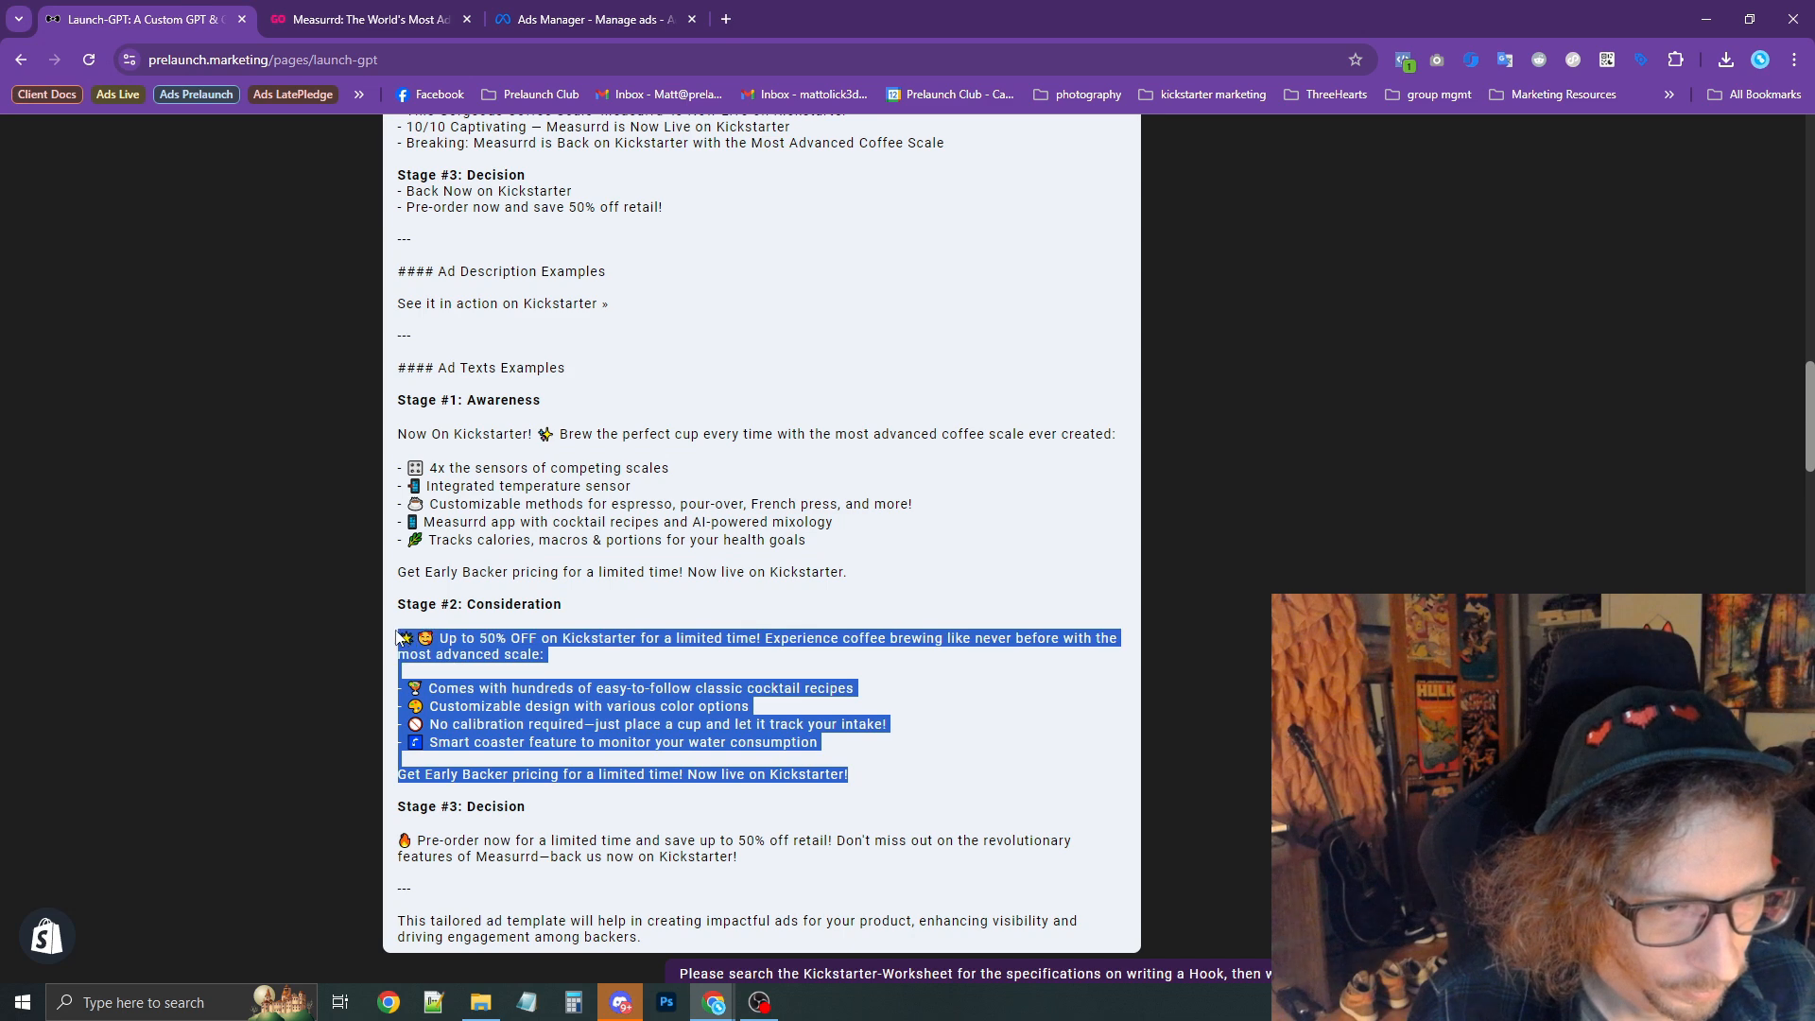
click(590, 13)
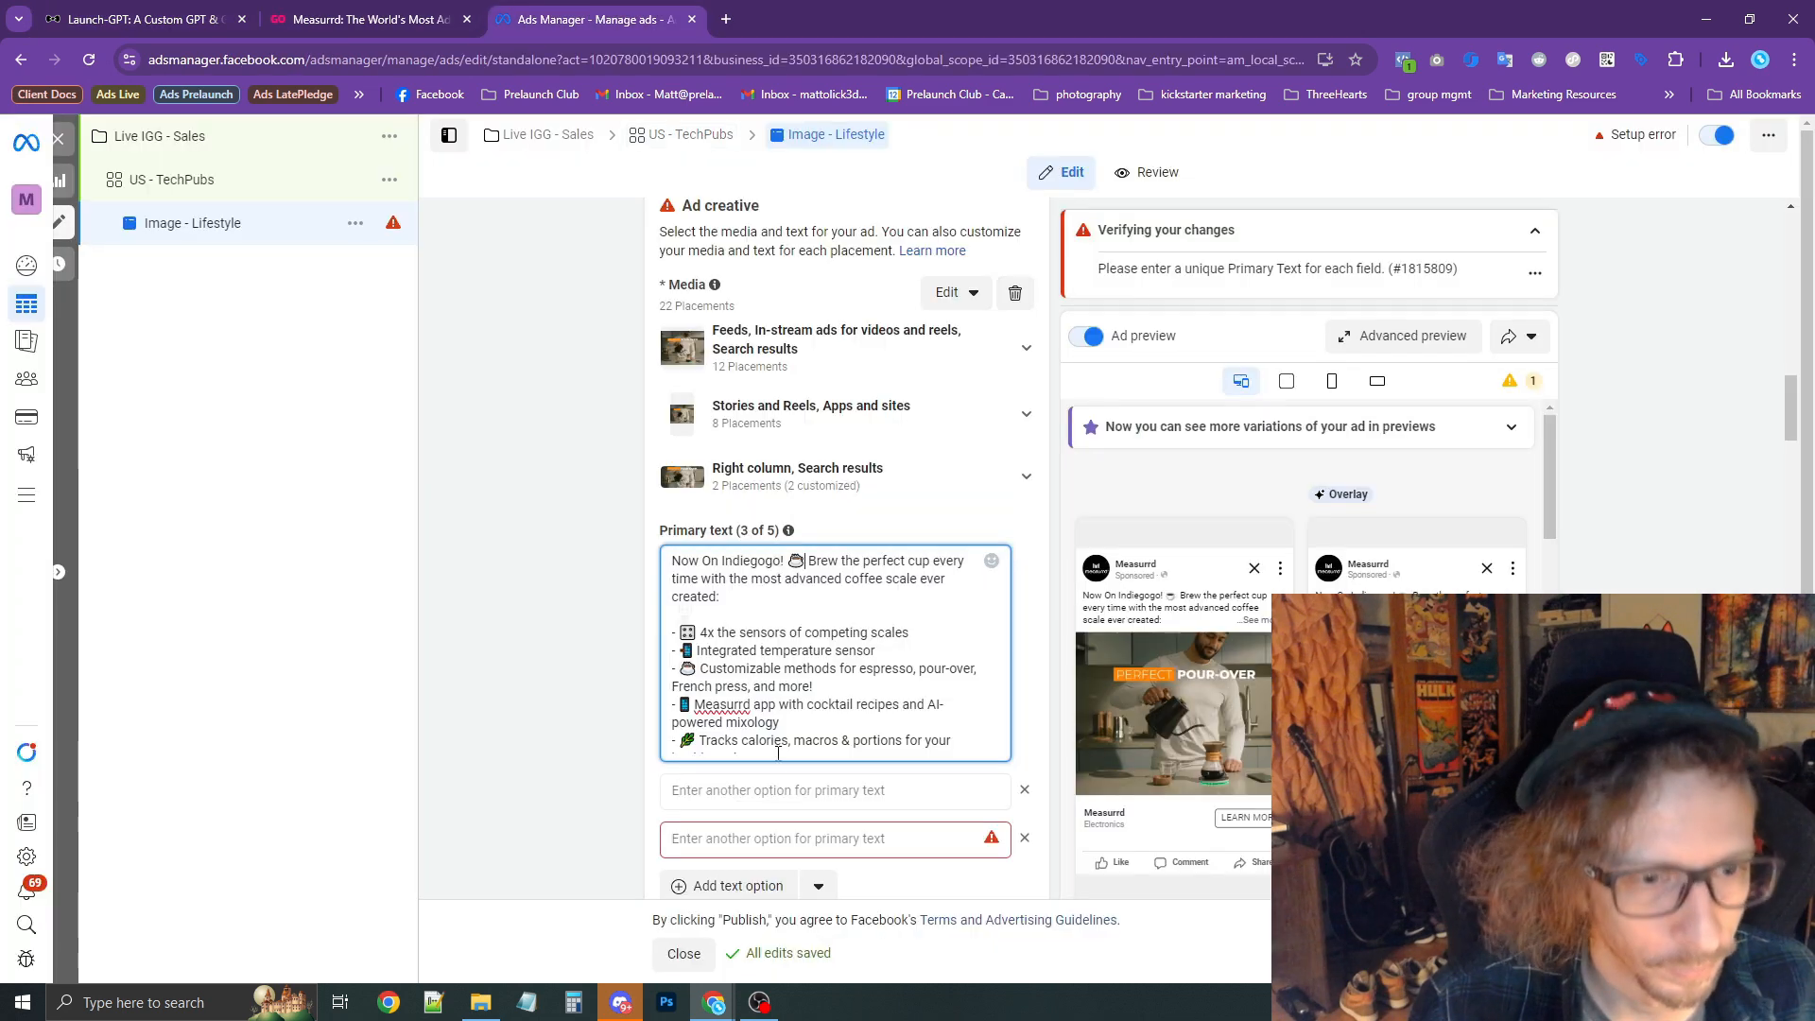
click(786, 792)
key(ctrl+v)
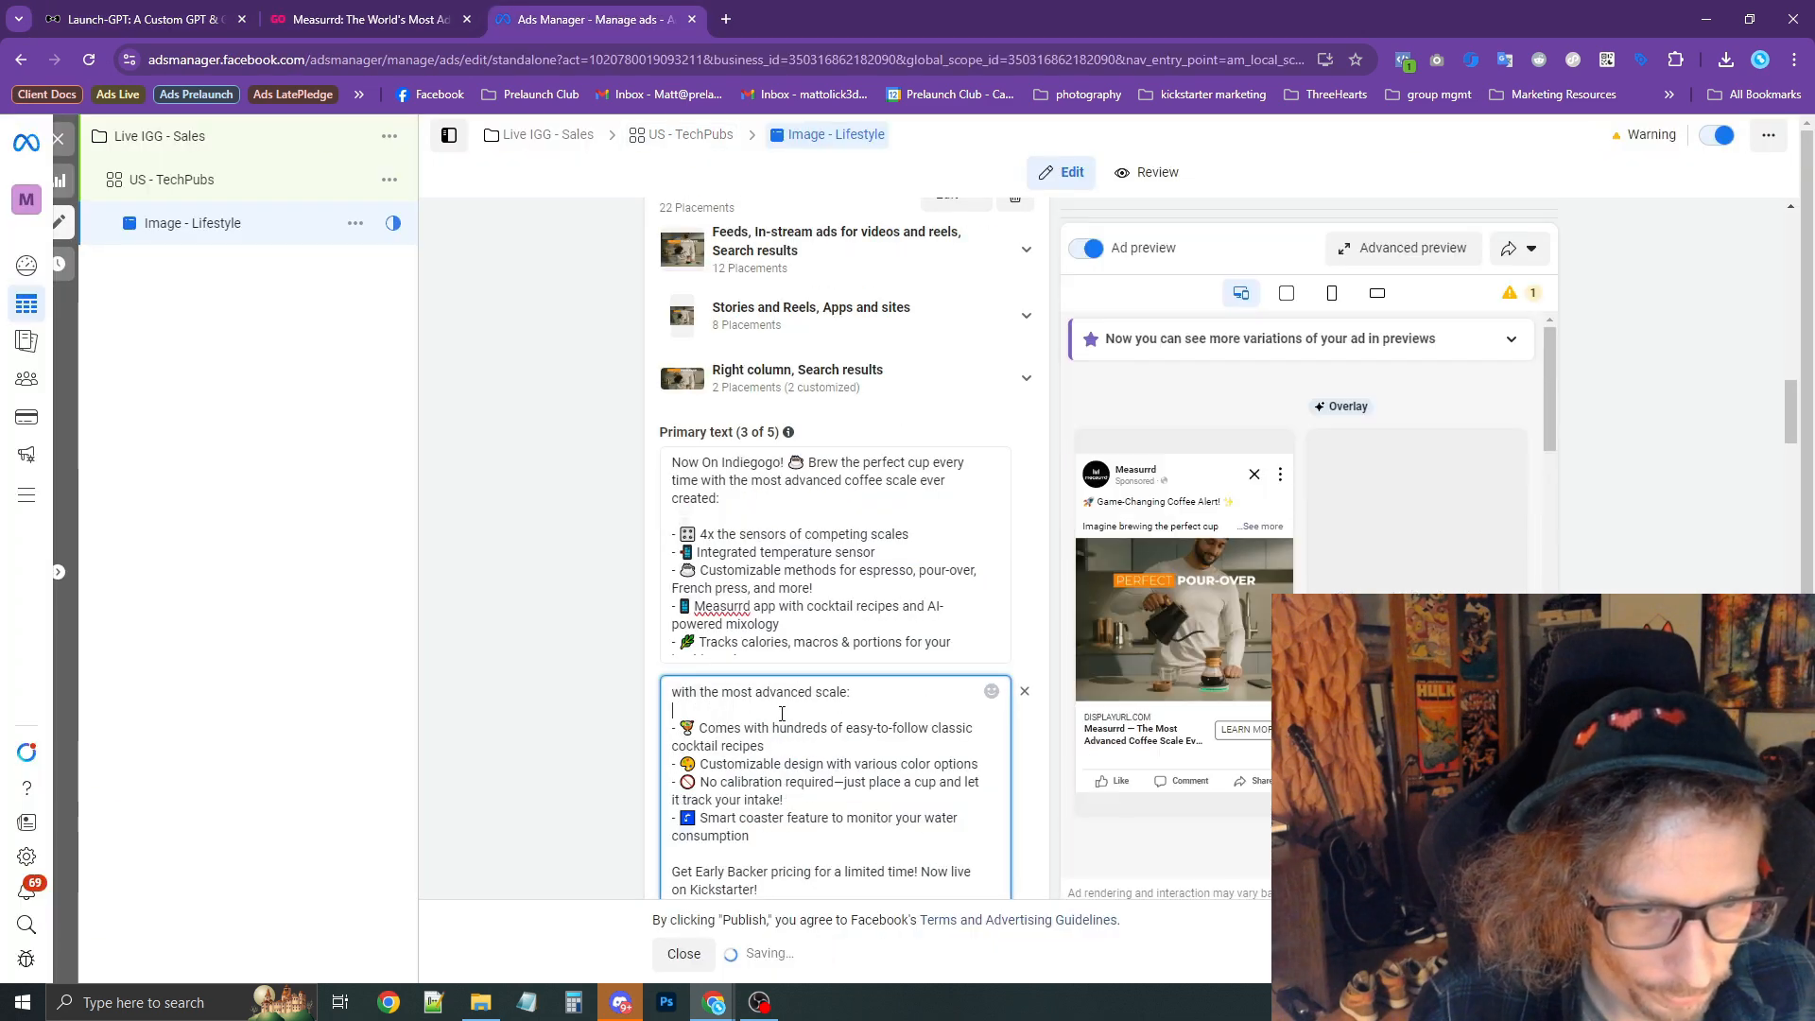
Replace "Kickstarter" with "Indiegogo" in the opening line of the second primary text.
scroll(772, 711, up, 1)
double_click(836, 691)
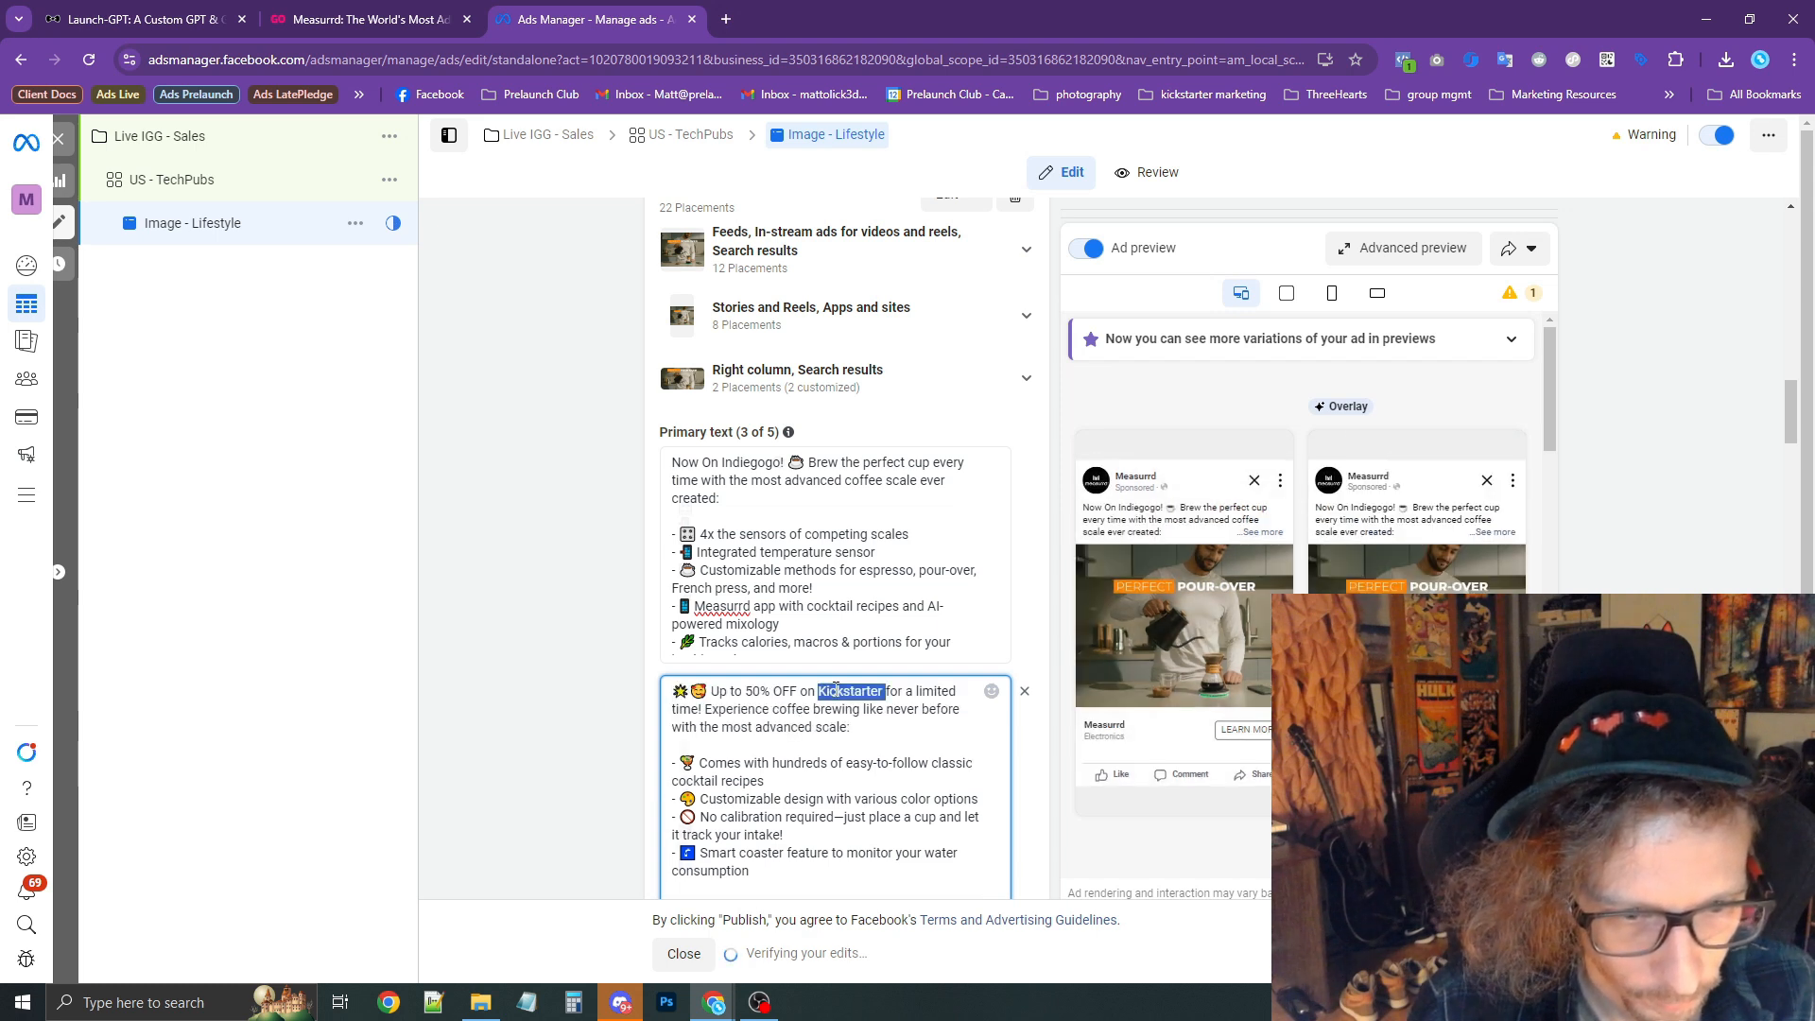
key(BackSpace)
text(Indieg)
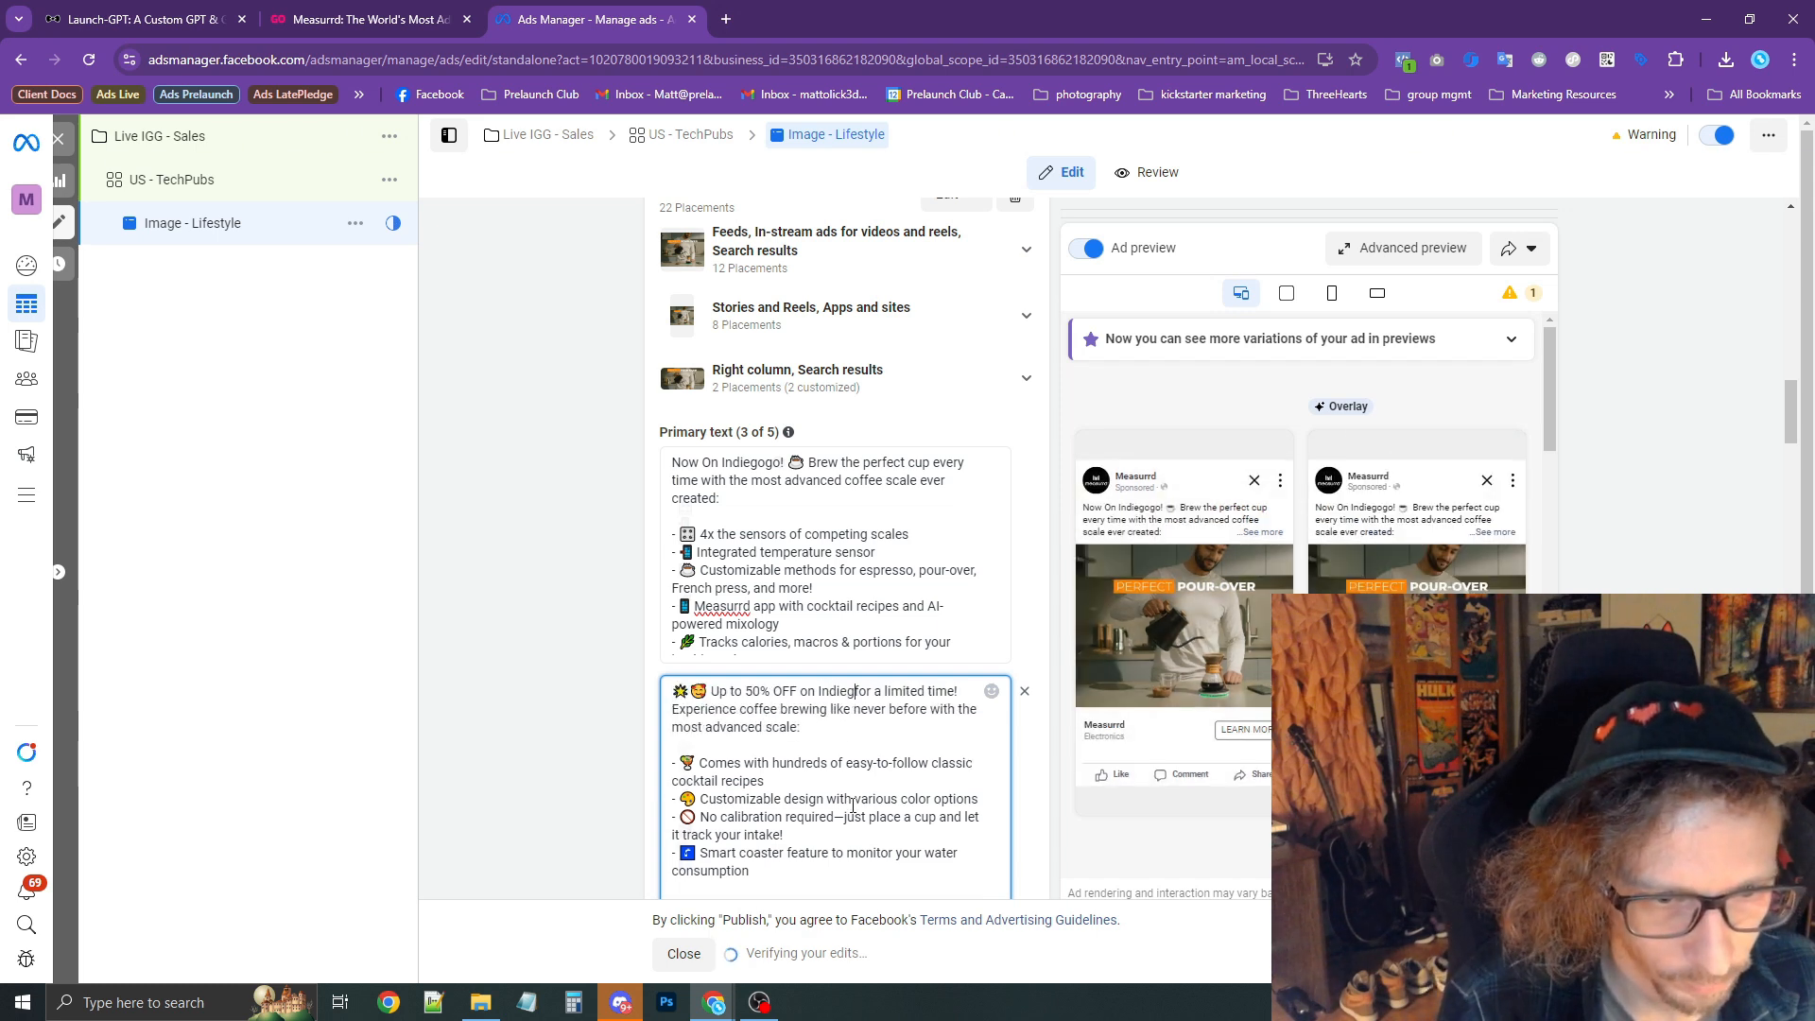
text(ogo)
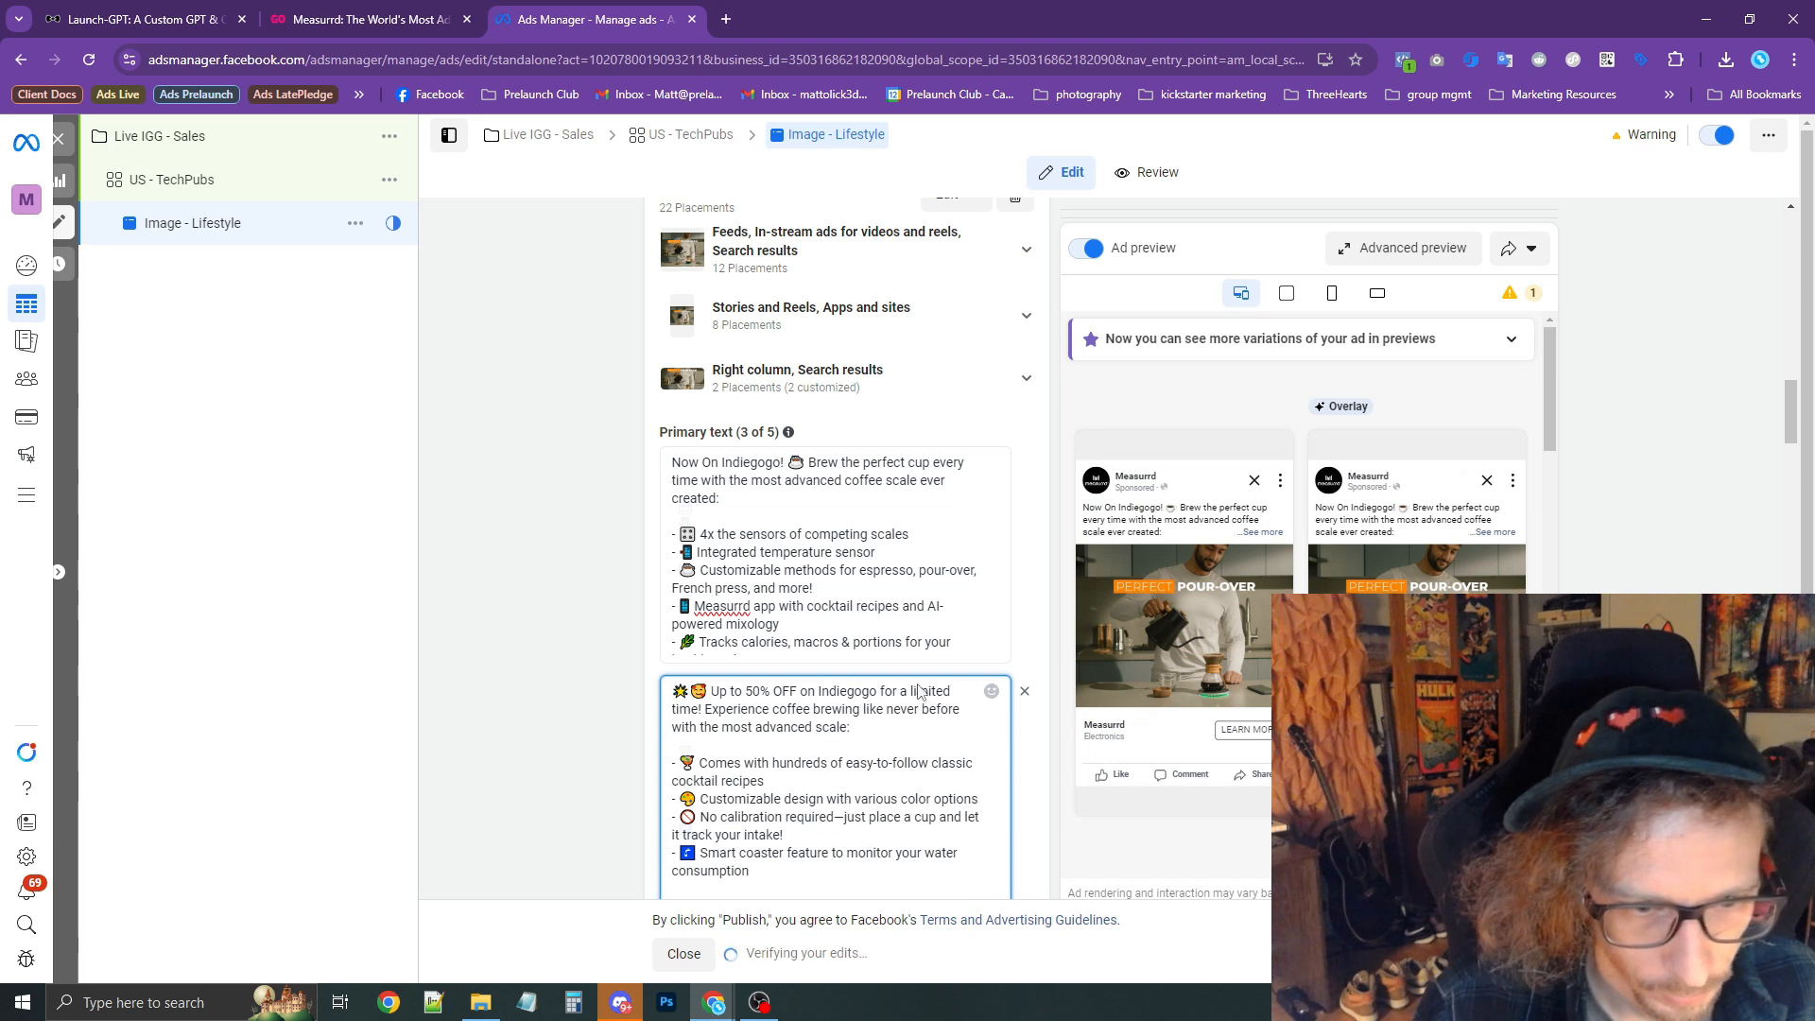
Replace the first emoji of the second primary text with the emoji from its "classic cocktail recipes" bullet.
click(693, 763)
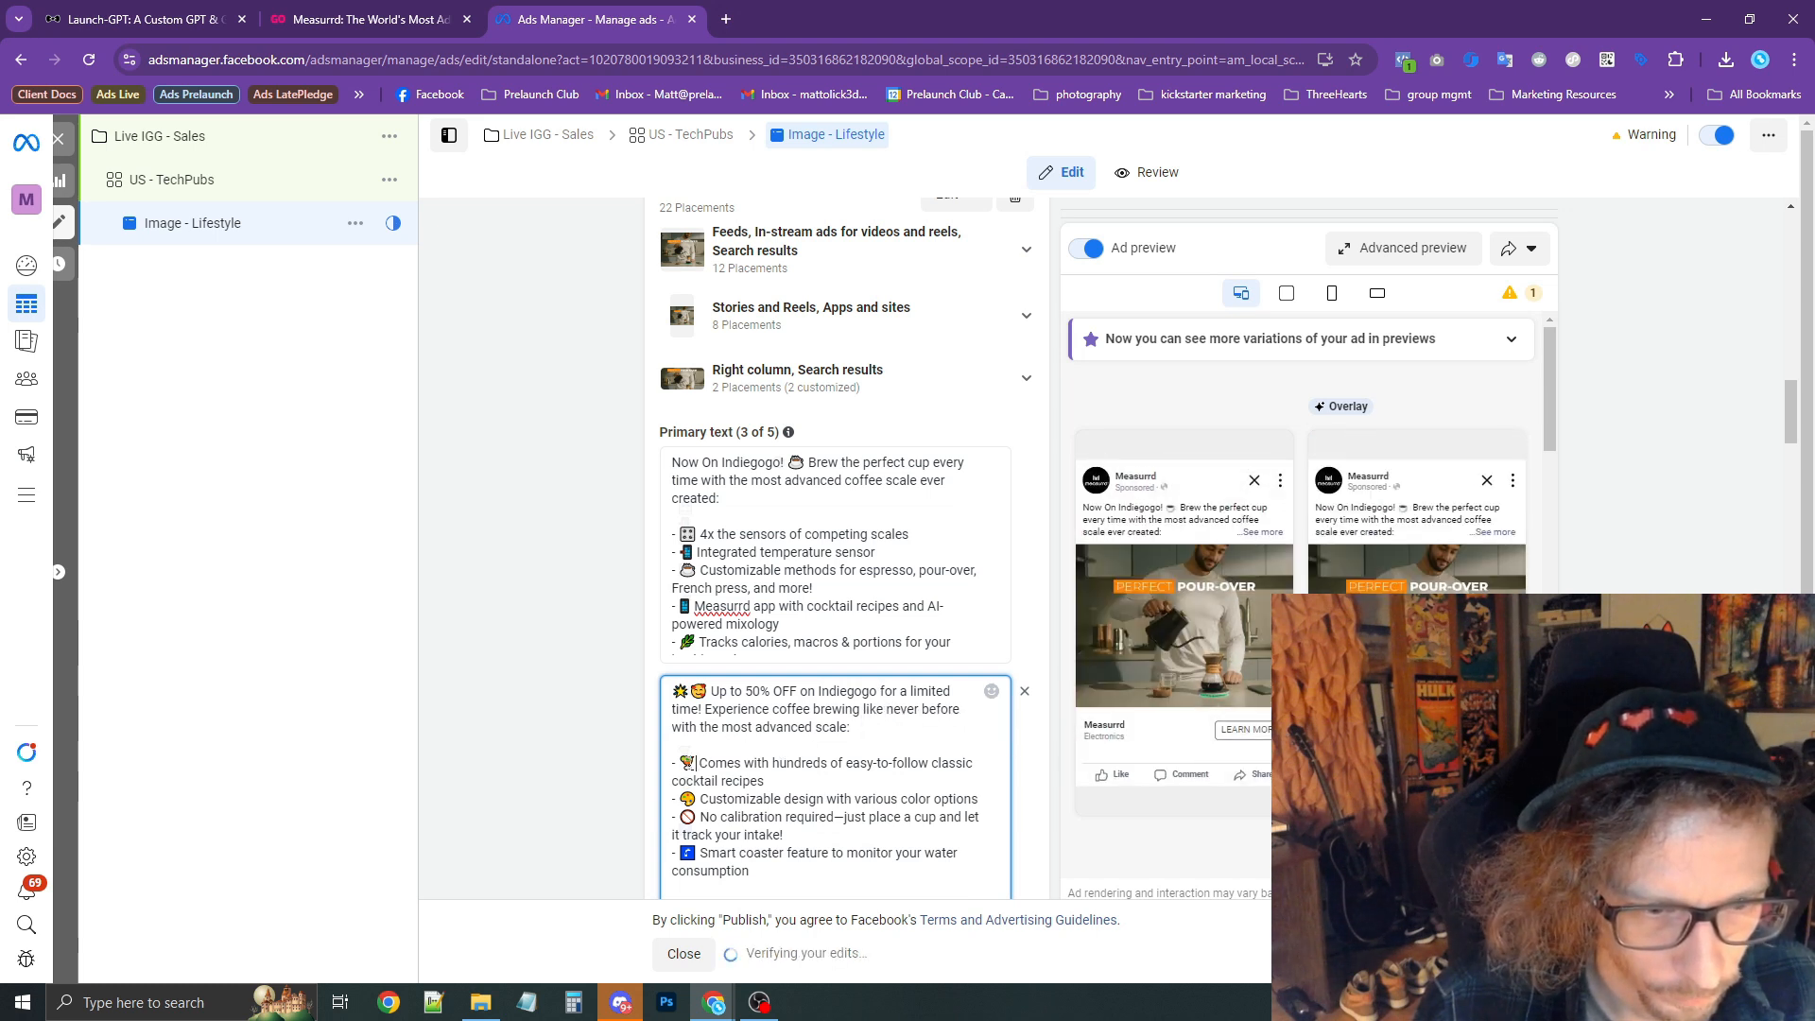
double_click(796, 466)
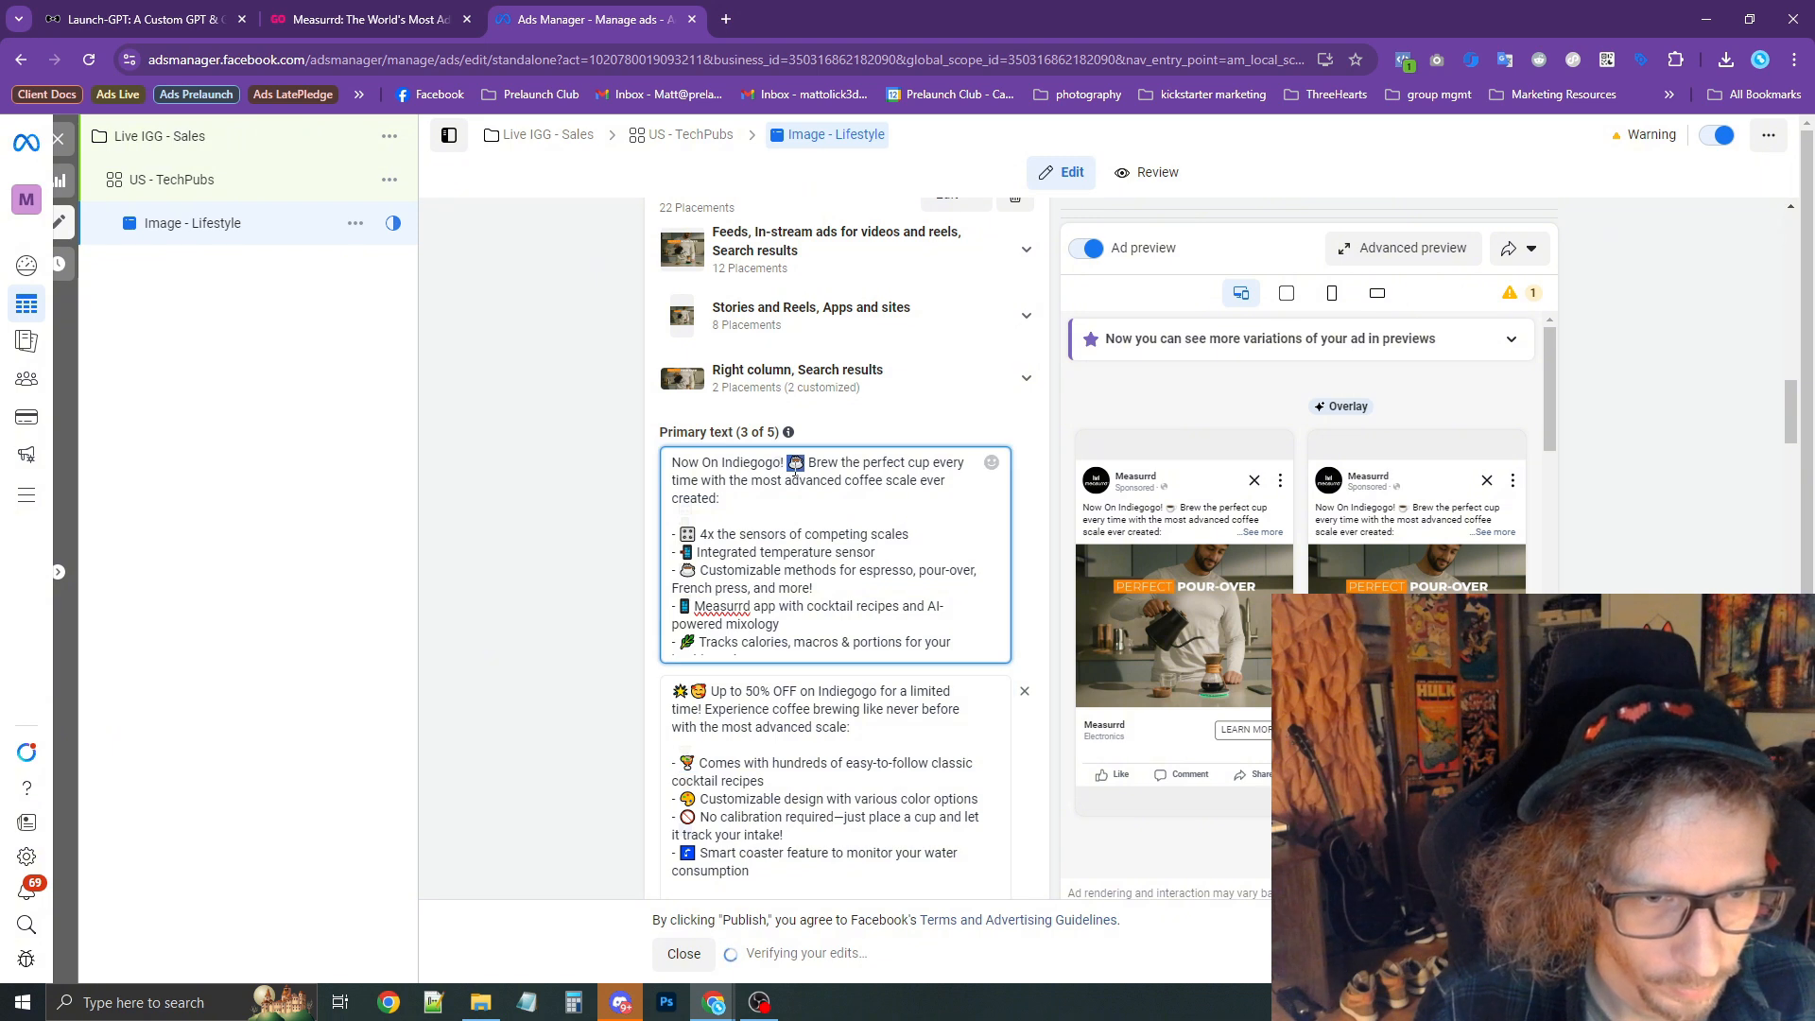
double_click(689, 691)
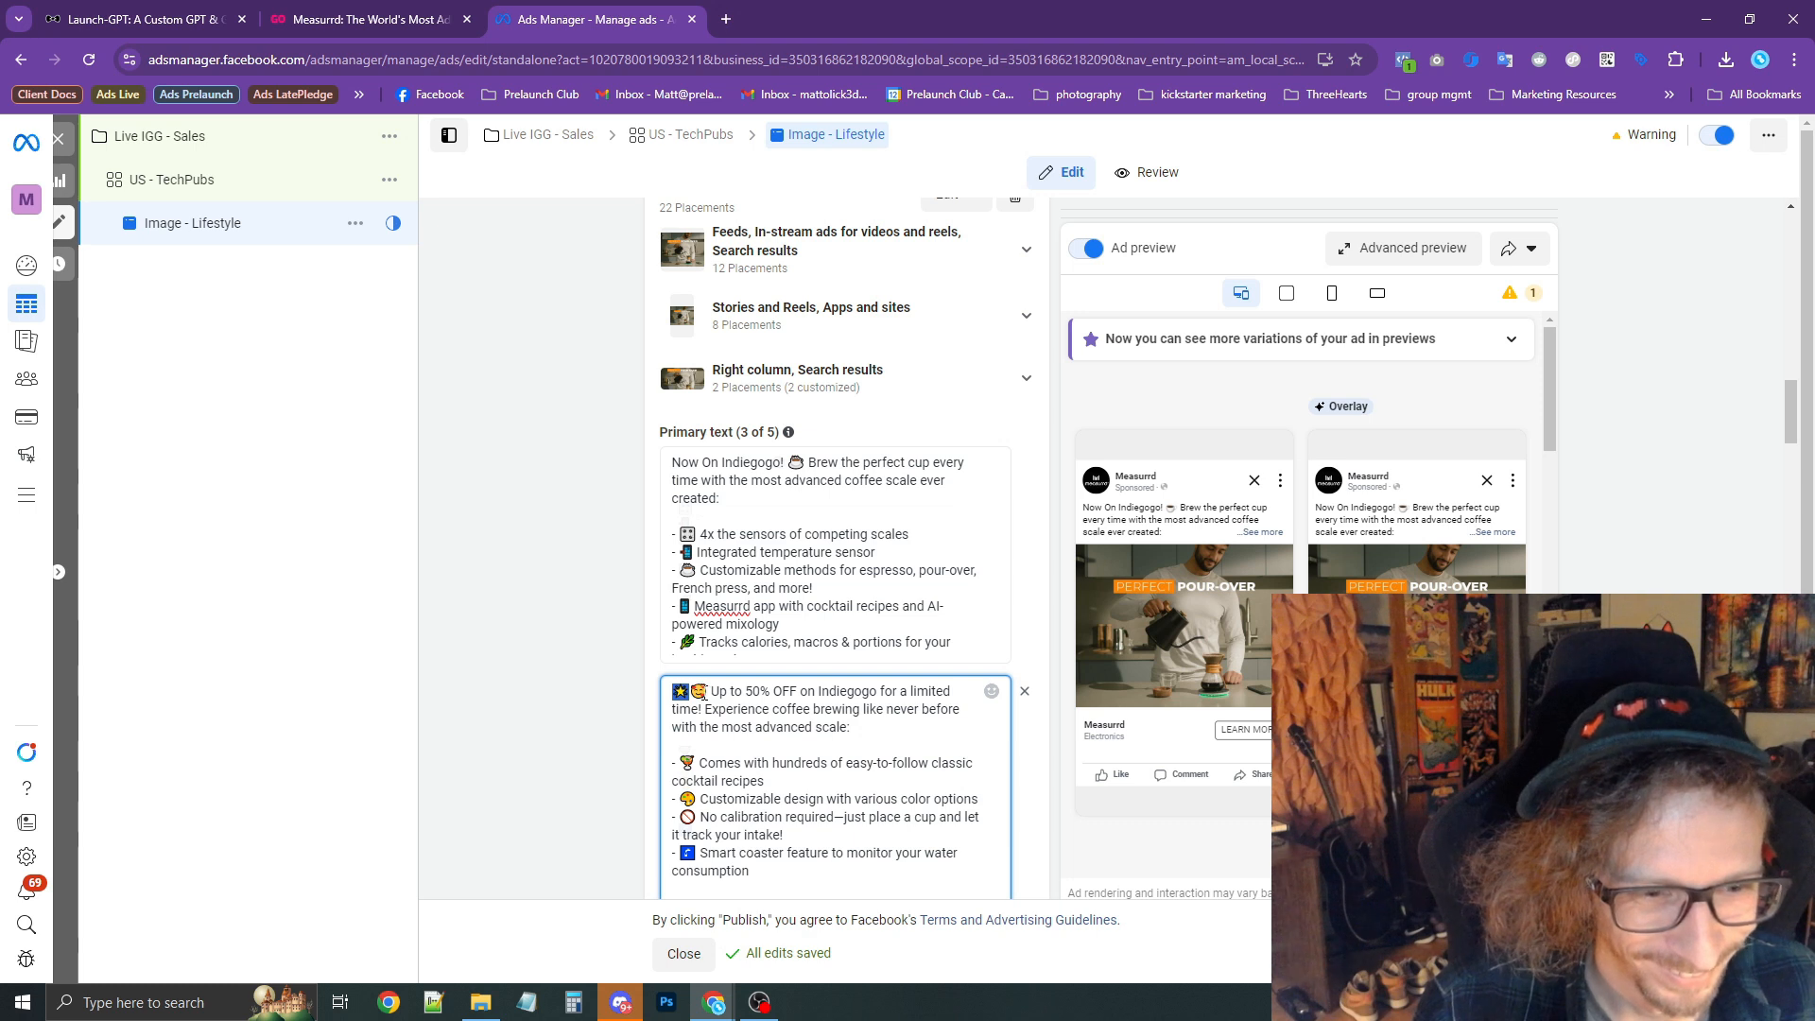
text(🏆)
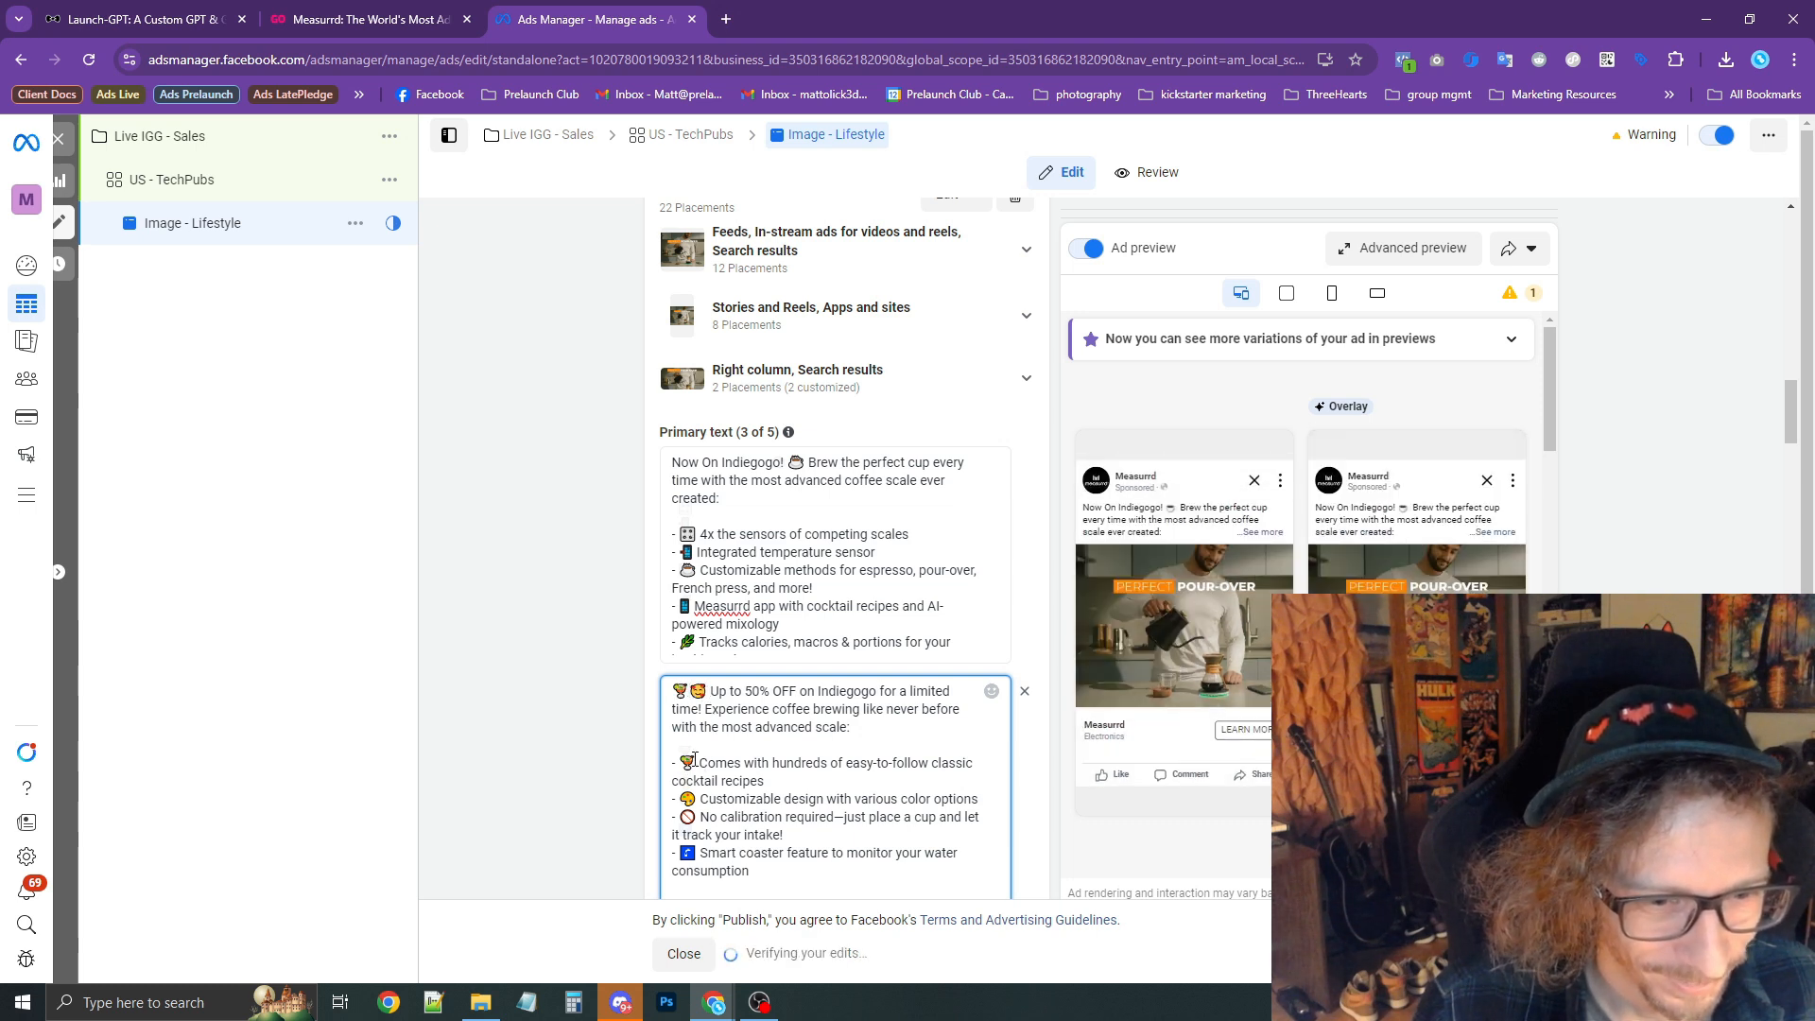
Replace the emoji of the second primary text's "classic cocktail recipes" bullet with the coffee cup emoji copied from the first primary text.
double_click(797, 463)
key(ctrl+c)
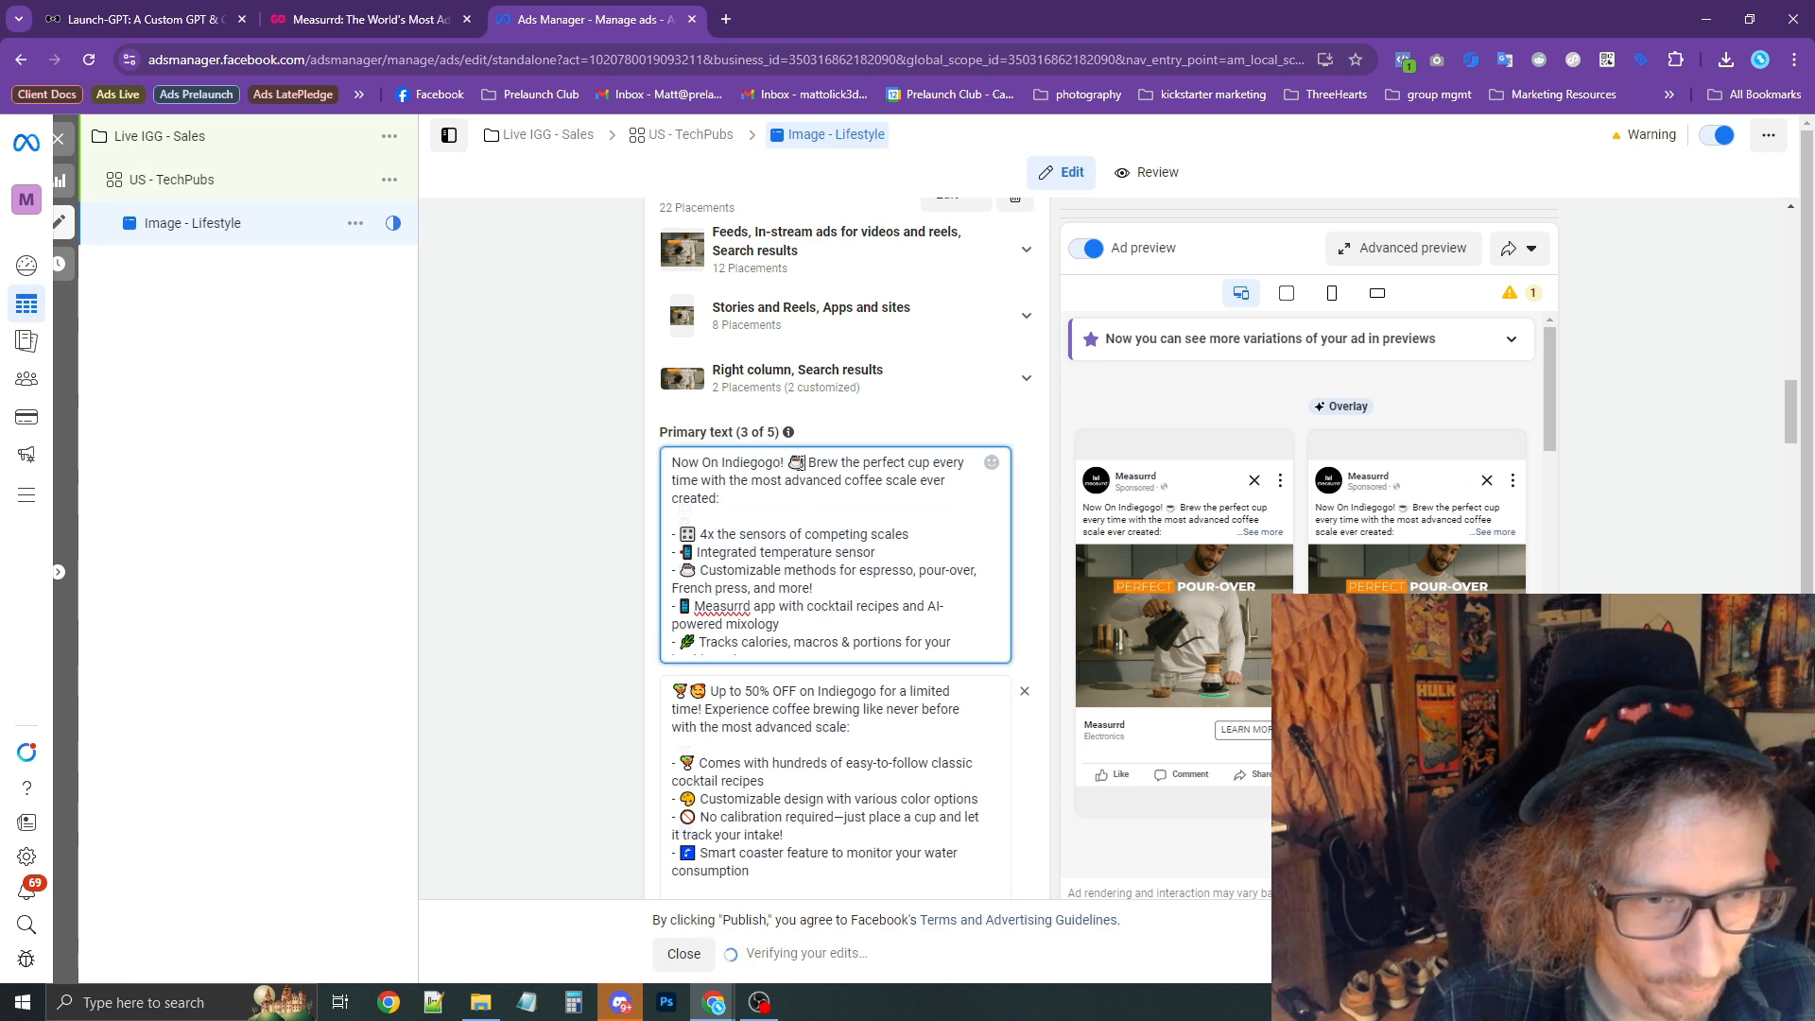
double_click(697, 766)
key(ctrl+v)
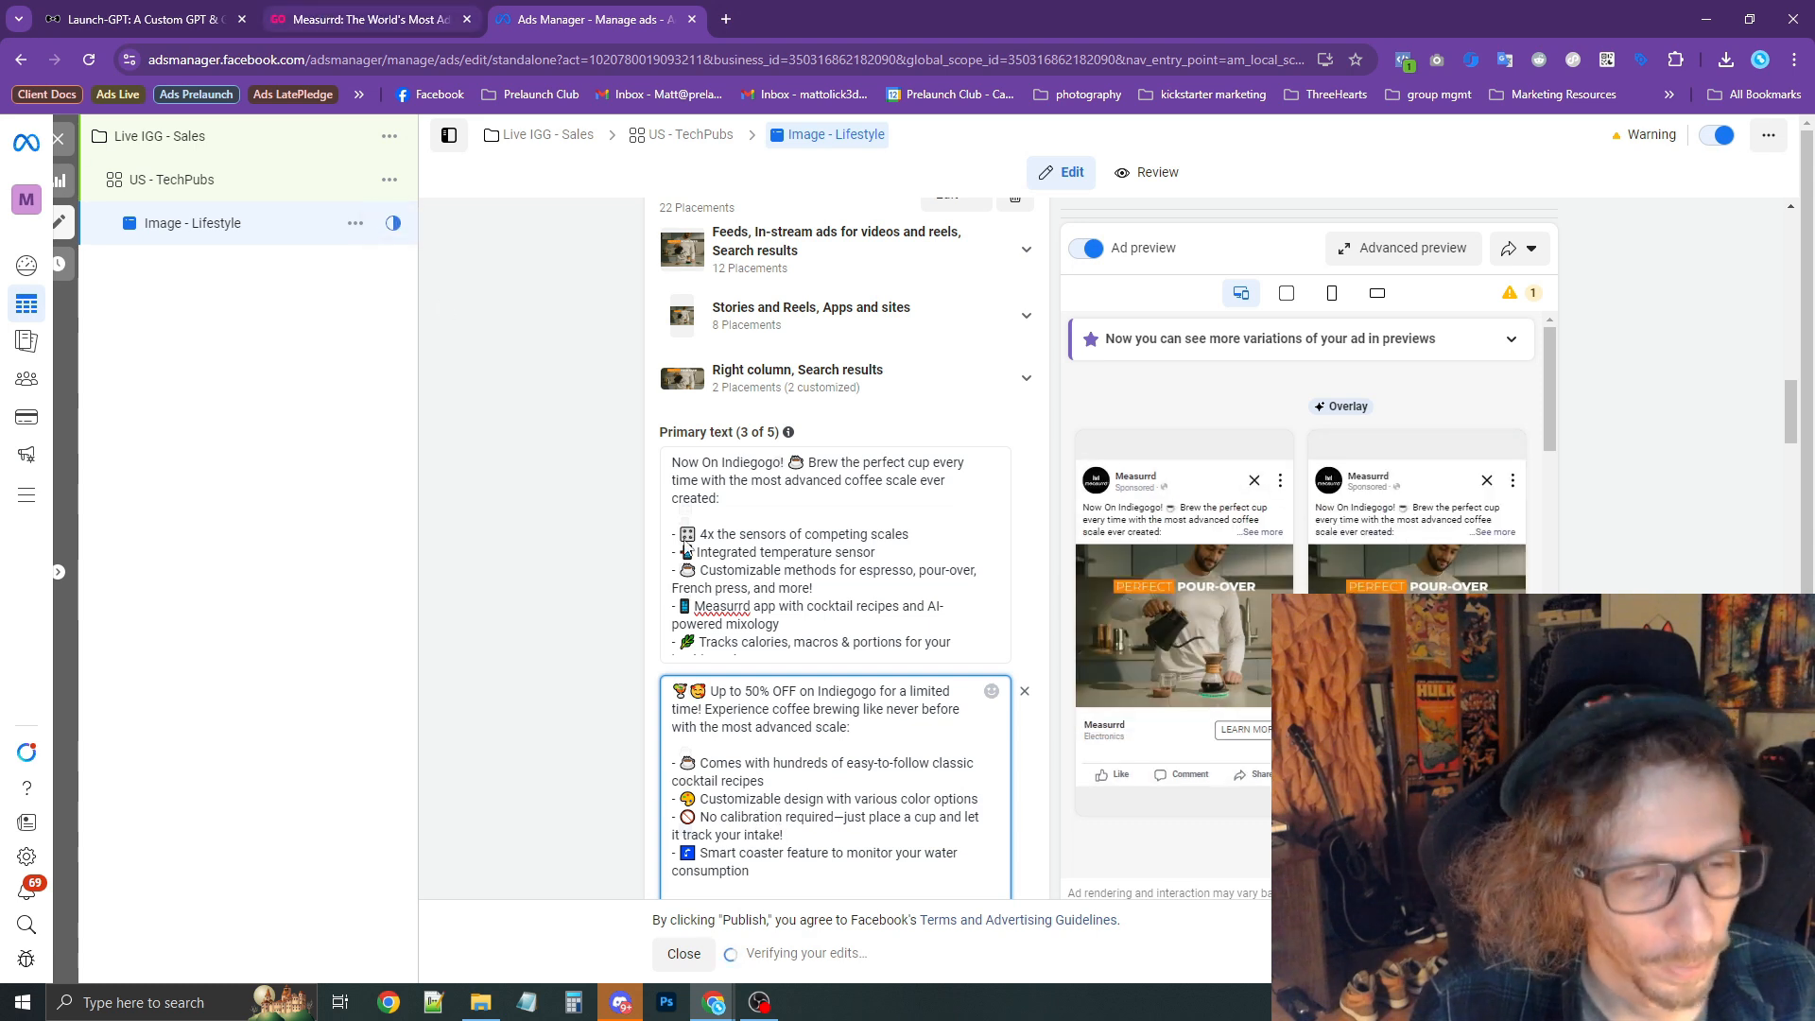
Copy the Stage #3: Decision ad text from the Launch-GPT page into the third primary text of the ad.
scroll(1026, 651, down, 3)
scroll(930, 559, down, 1)
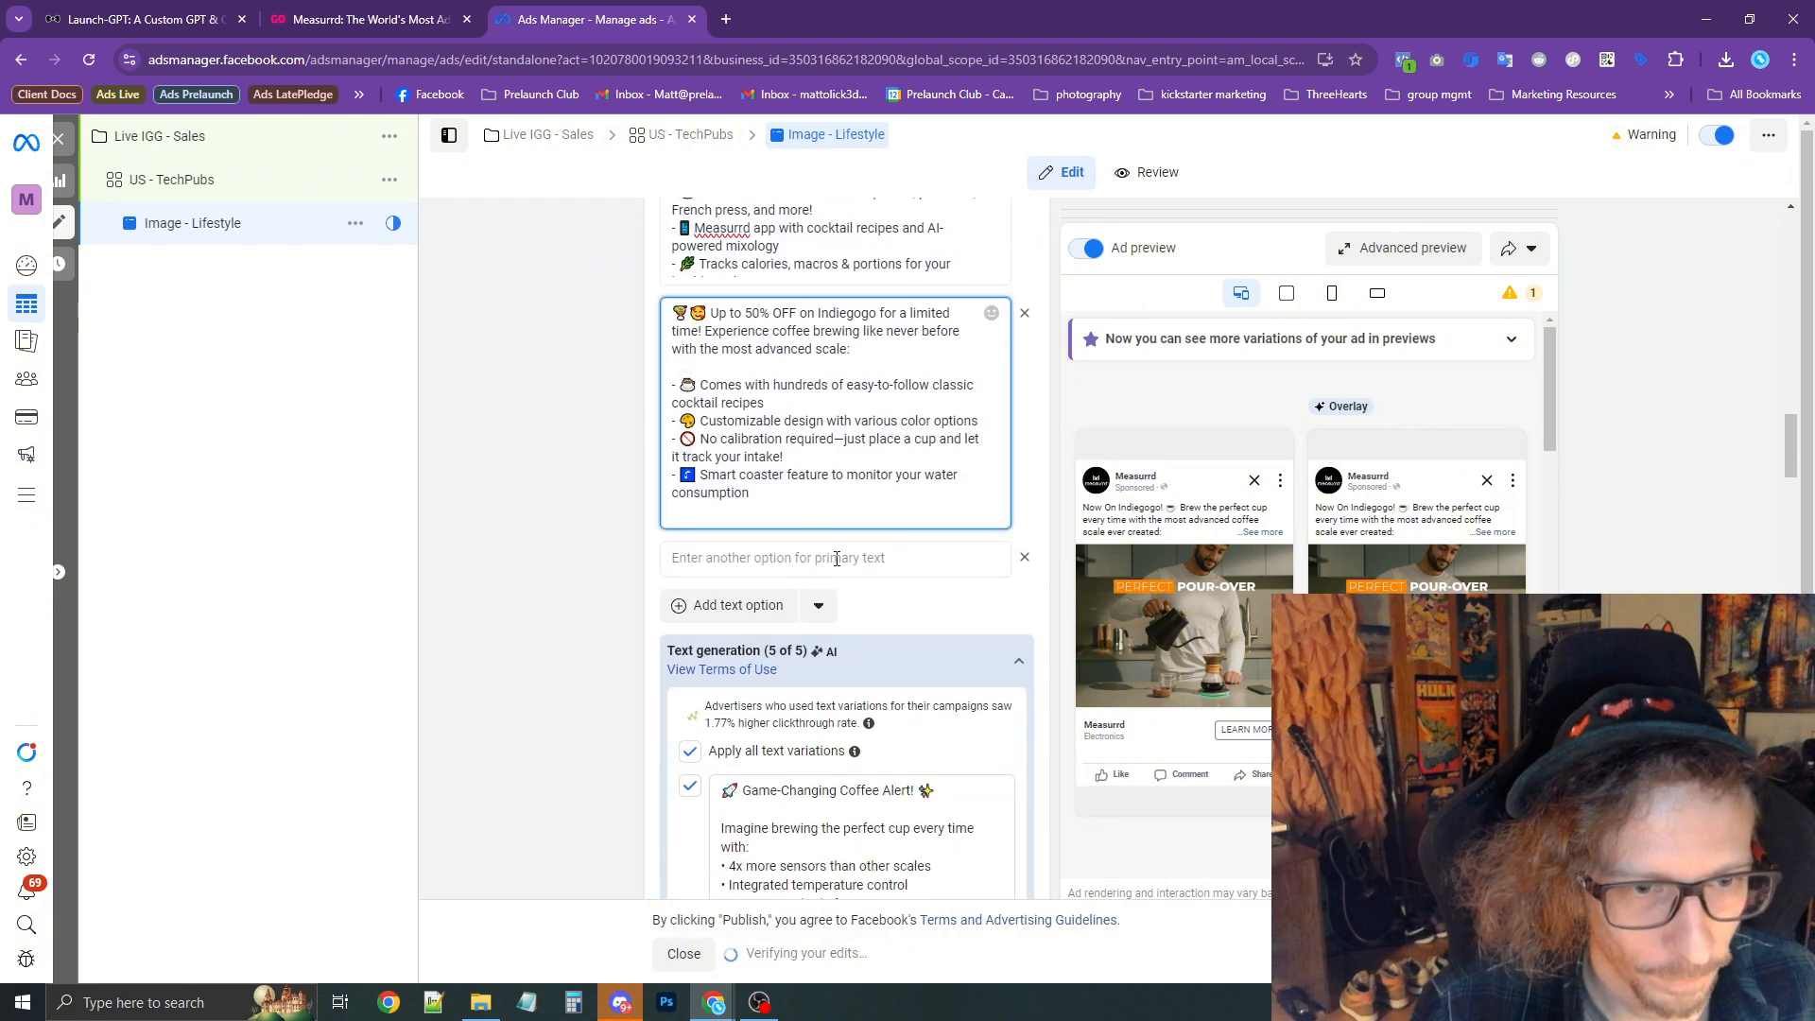
click(119, 15)
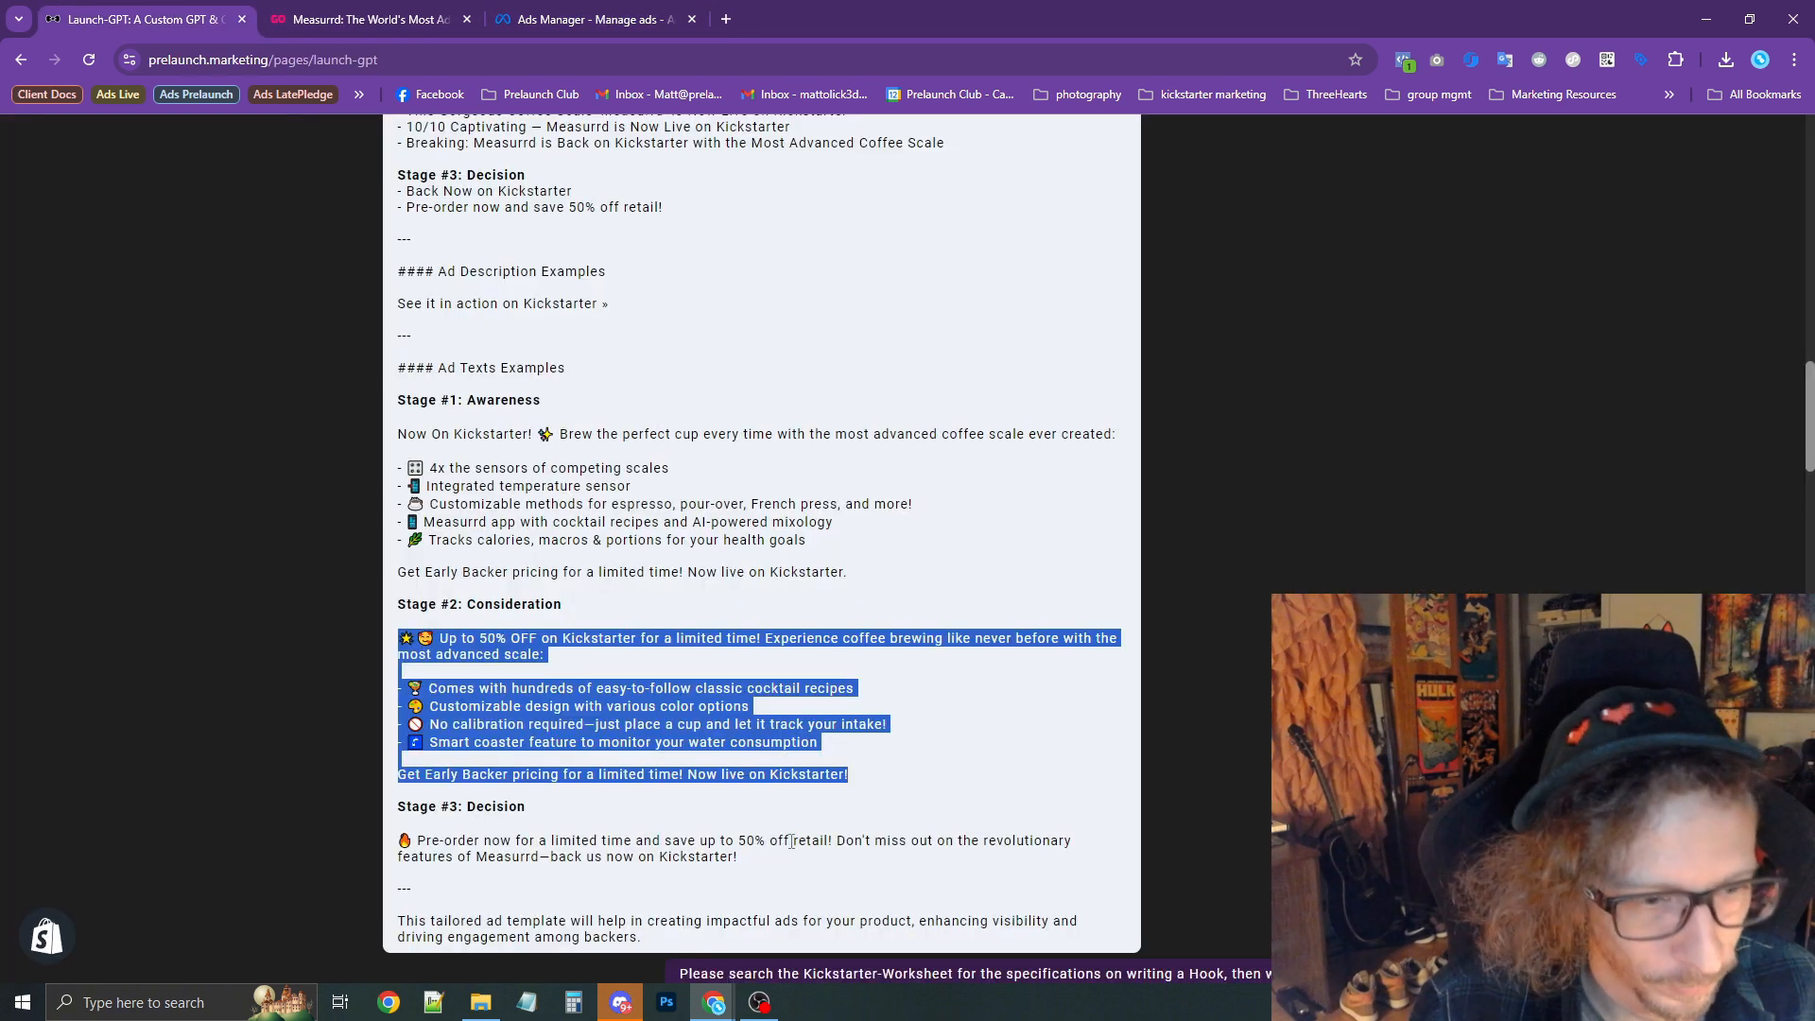
drag(803, 866, 403, 829)
key(ctrl+c)
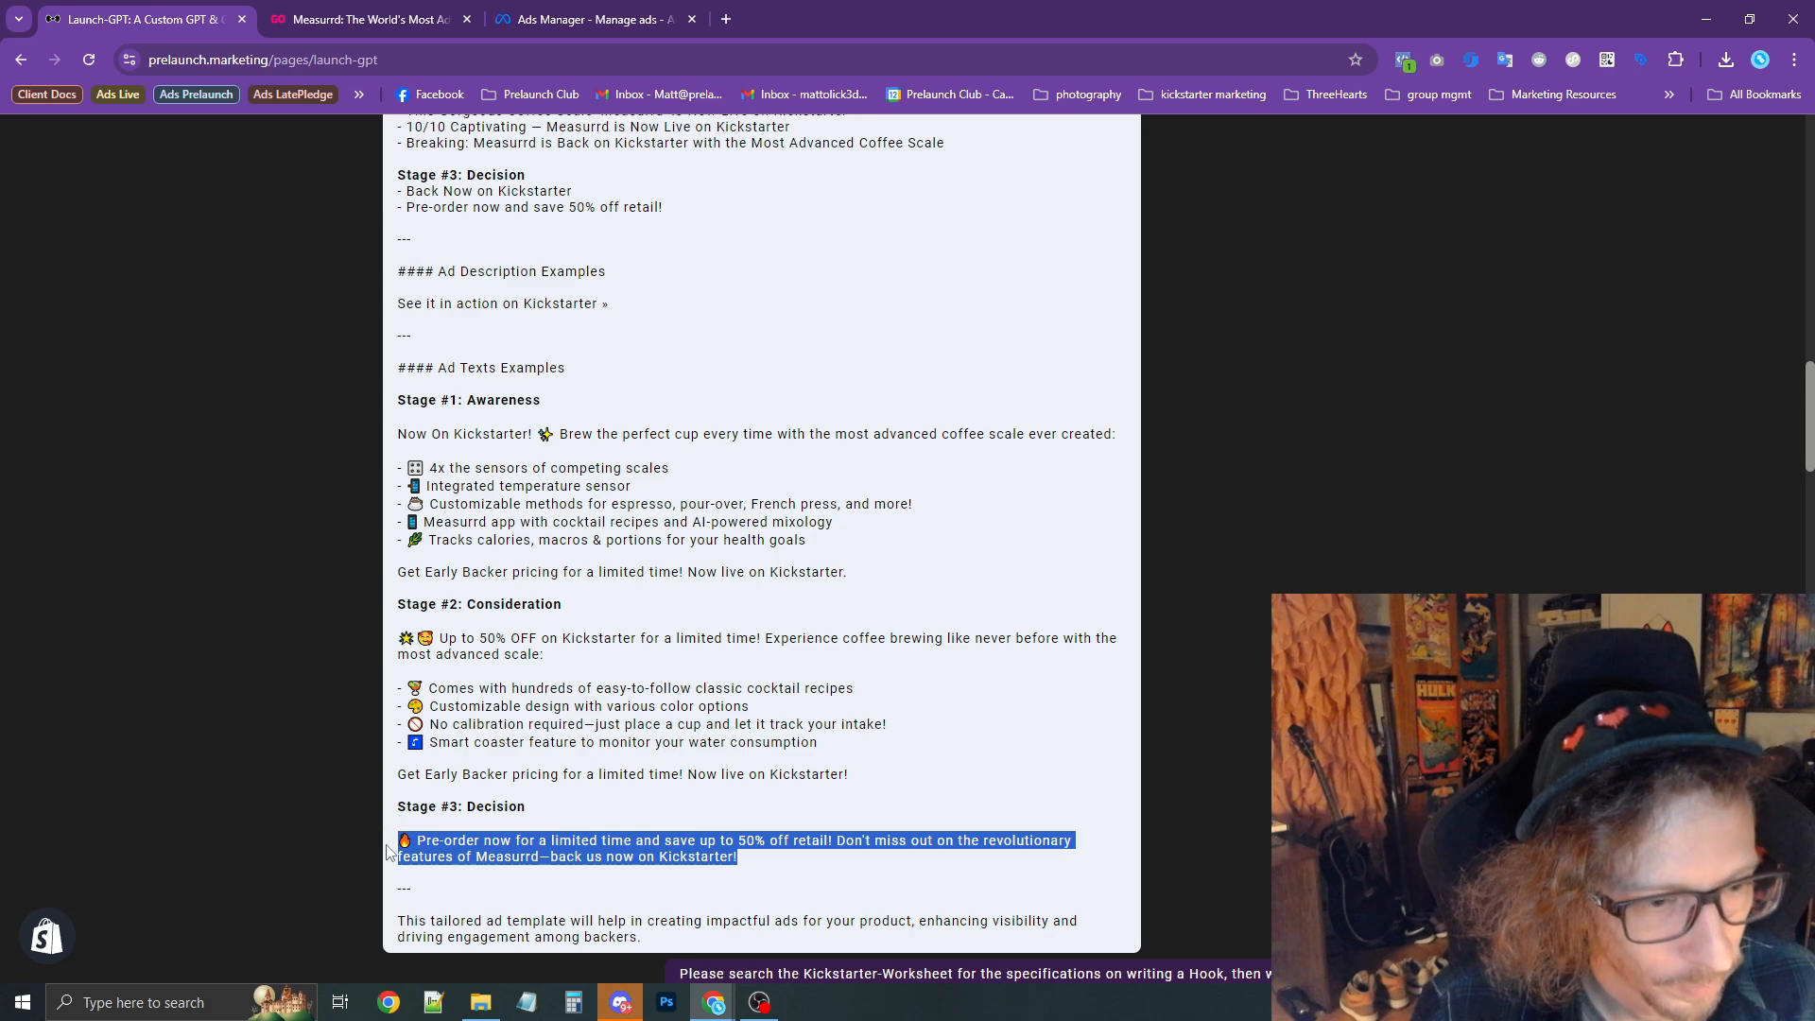
click(591, 19)
click(699, 555)
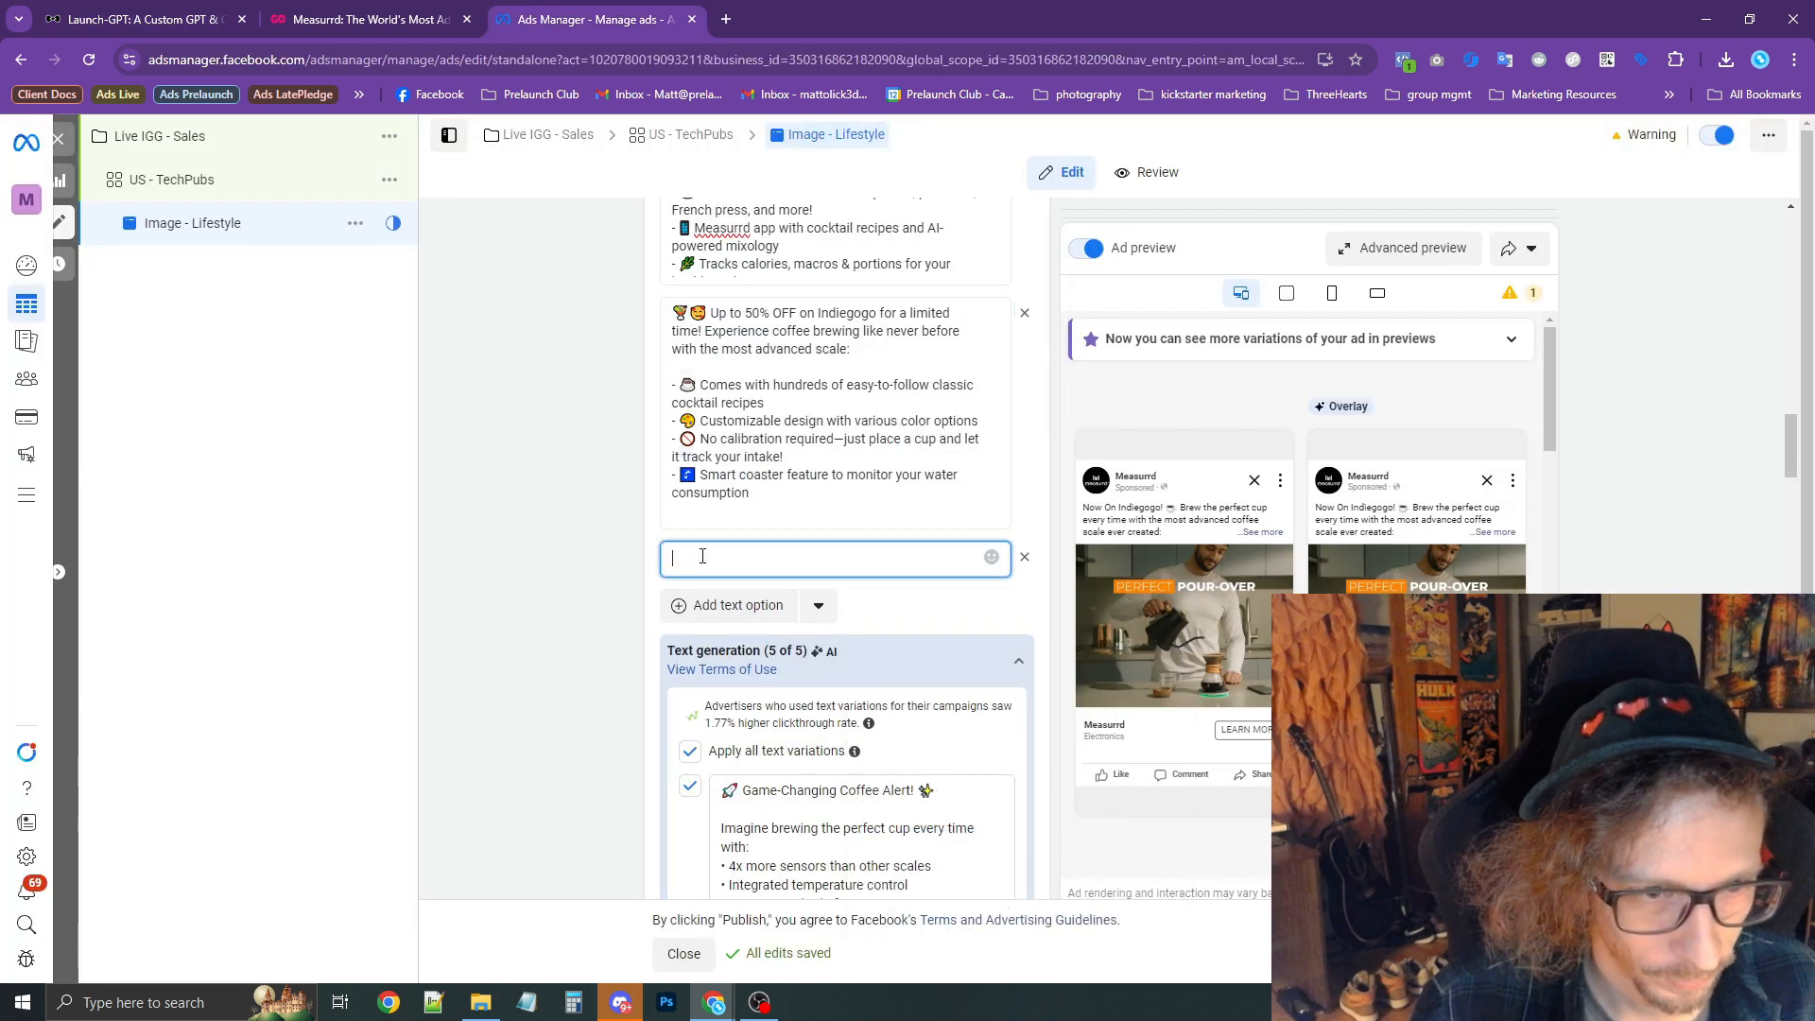
key(ctrl+v)
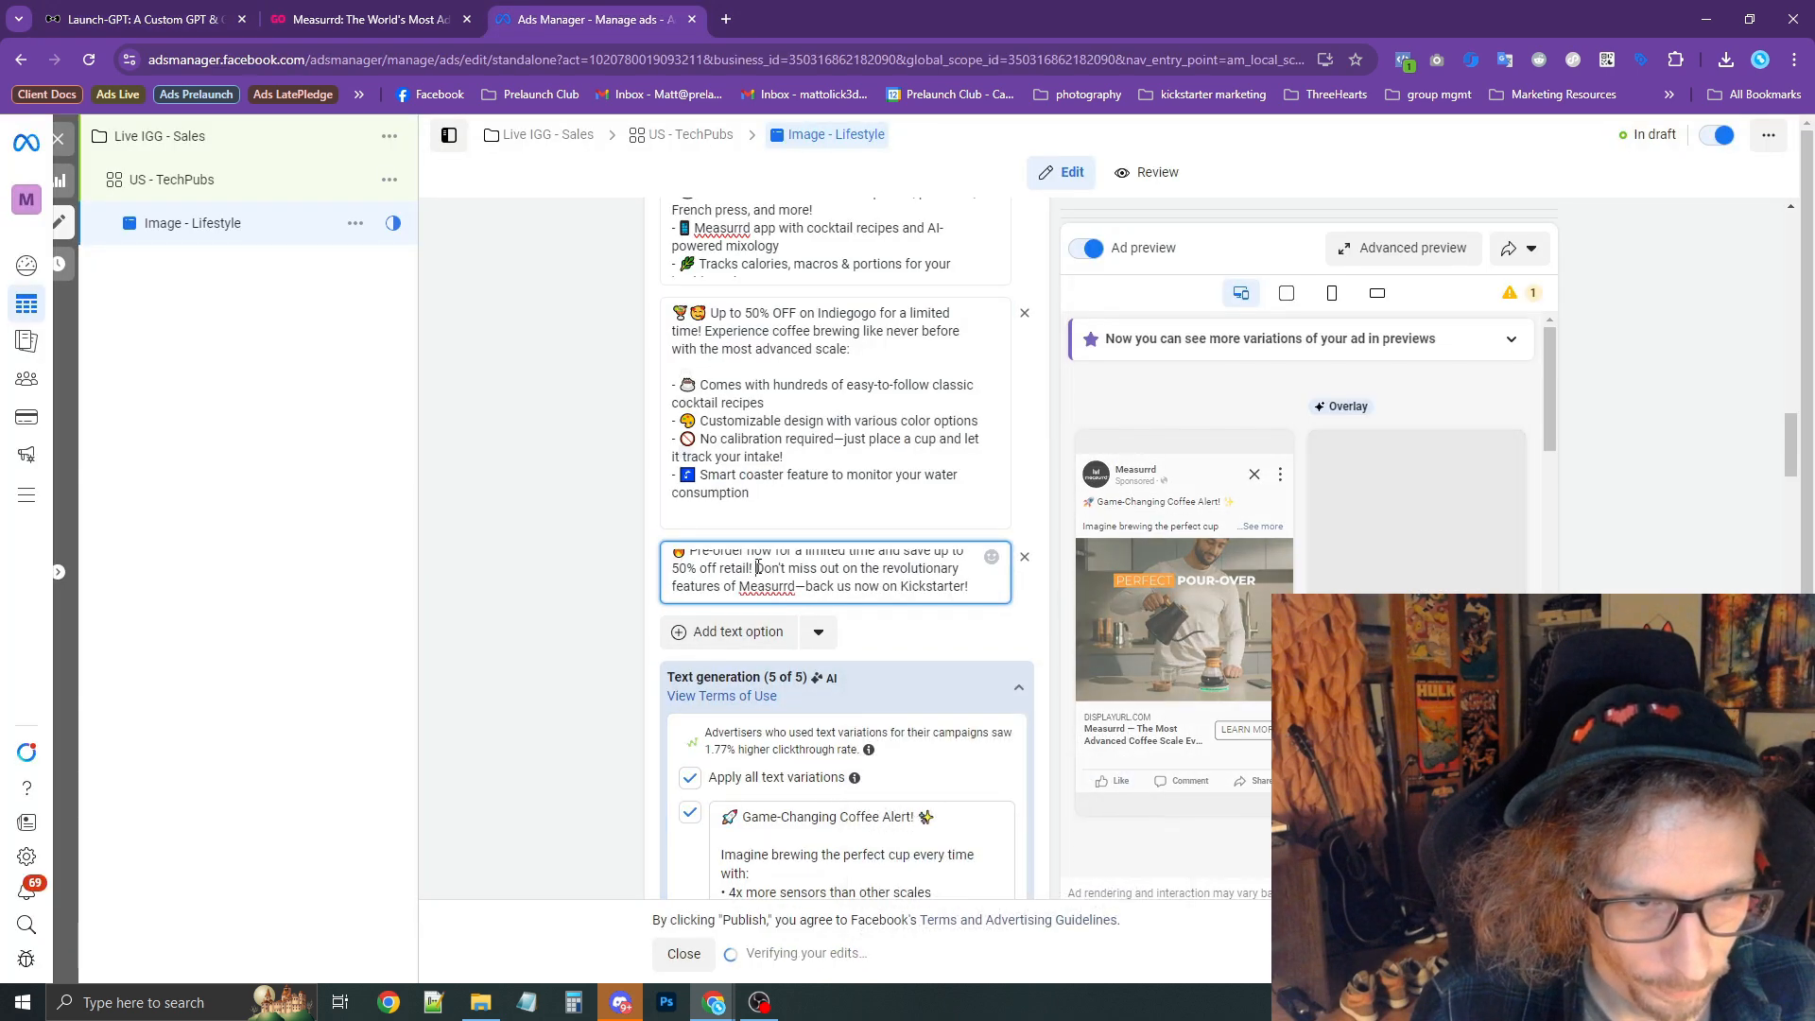
Revise the third primary text to offer 35% off retail and end with "pre-order now on Indiegogo!".
click(758, 560)
text(35)
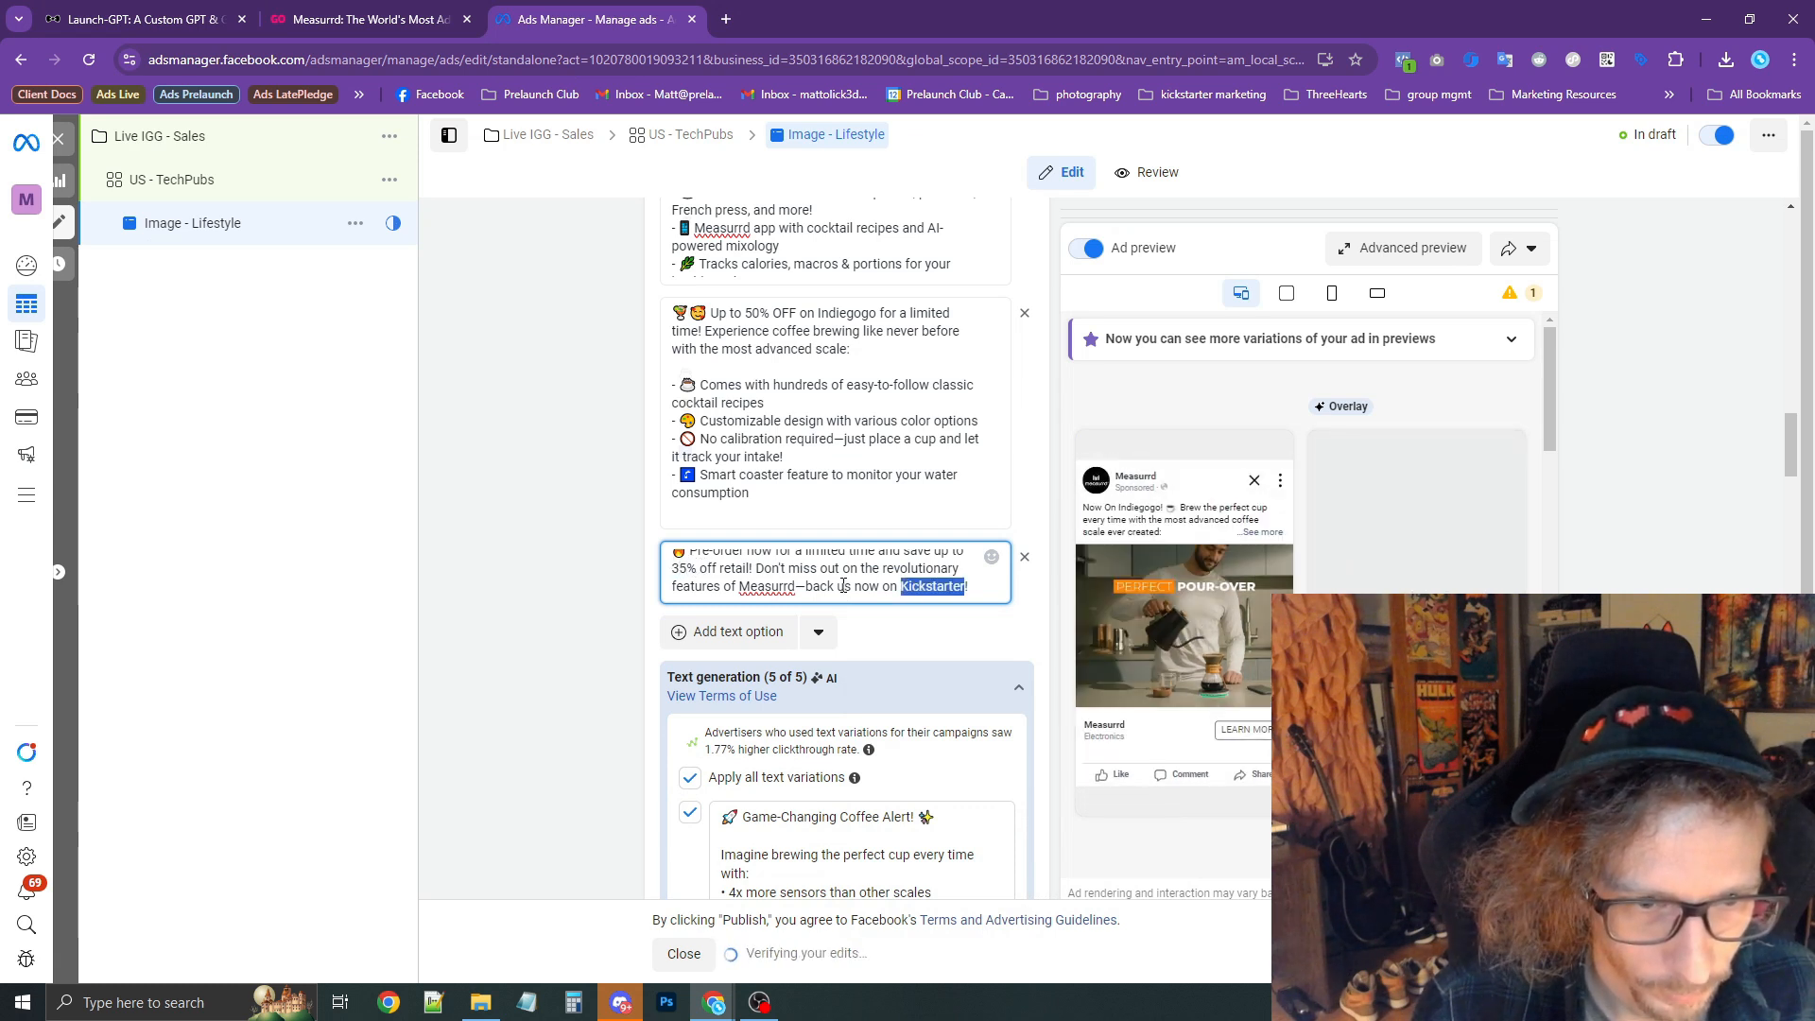
drag(852, 574, 824, 583)
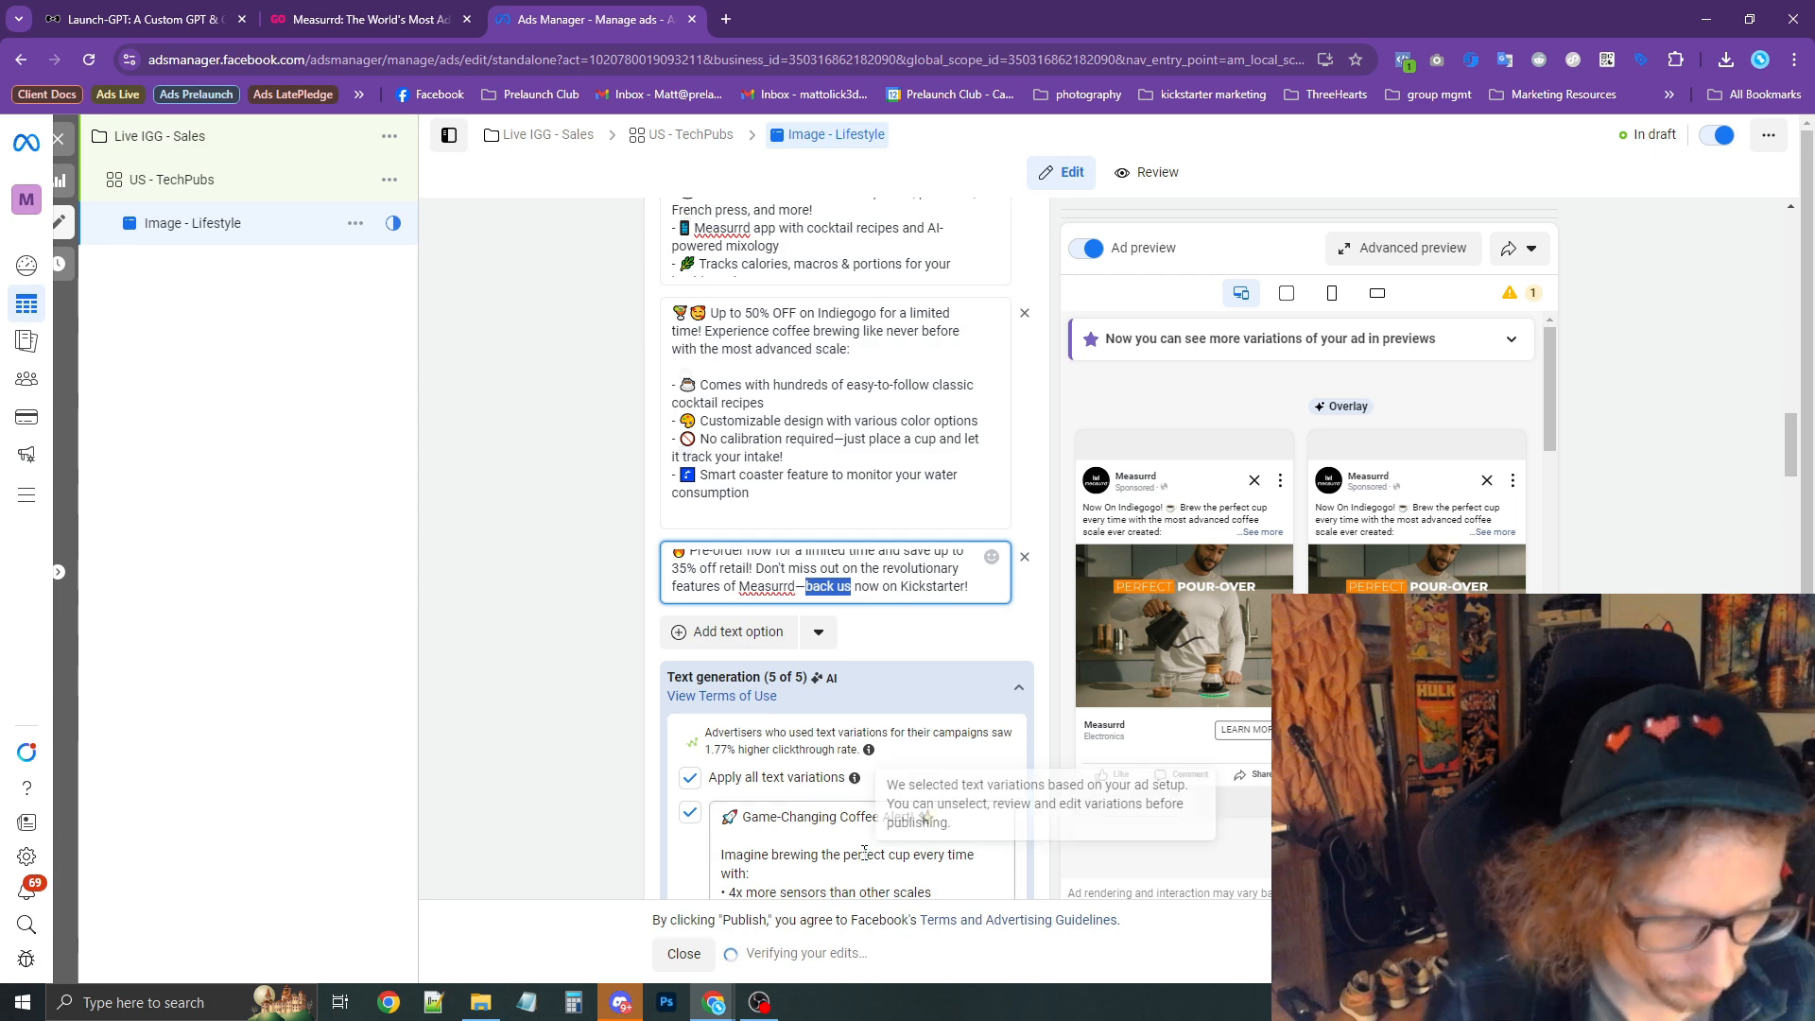
text(pre-order)
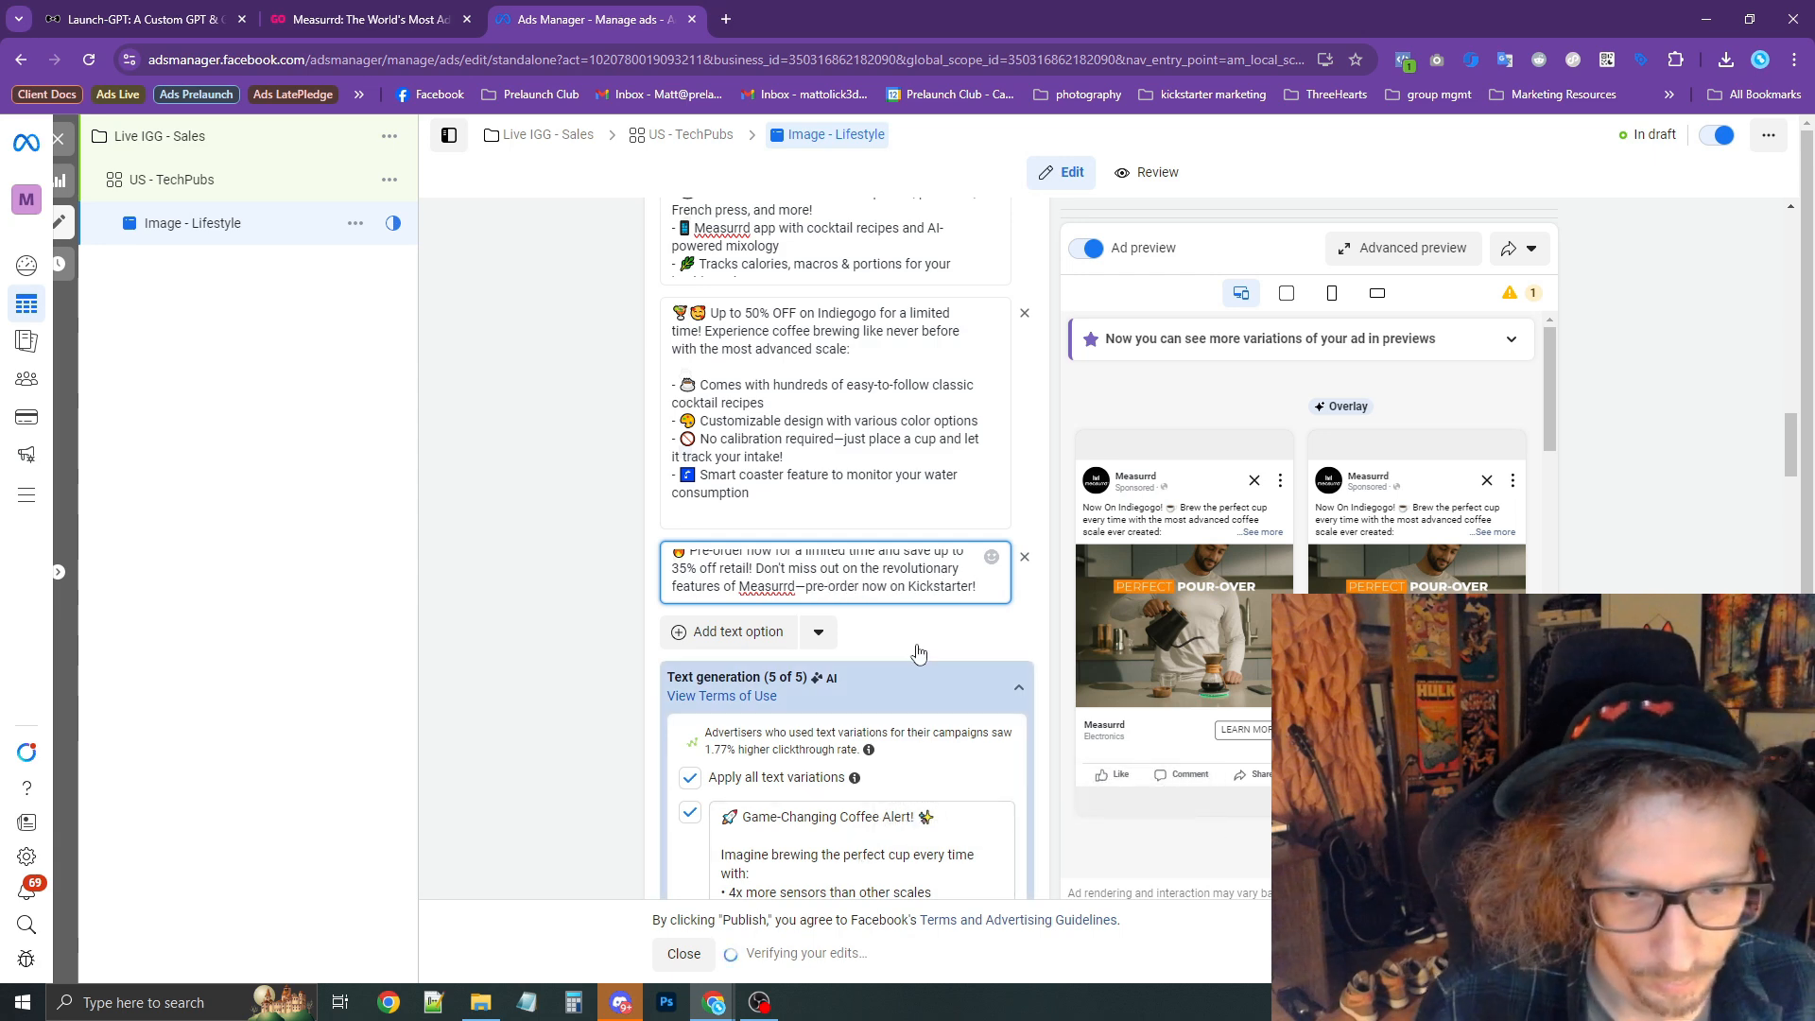
double_click(929, 588)
text(Indie)
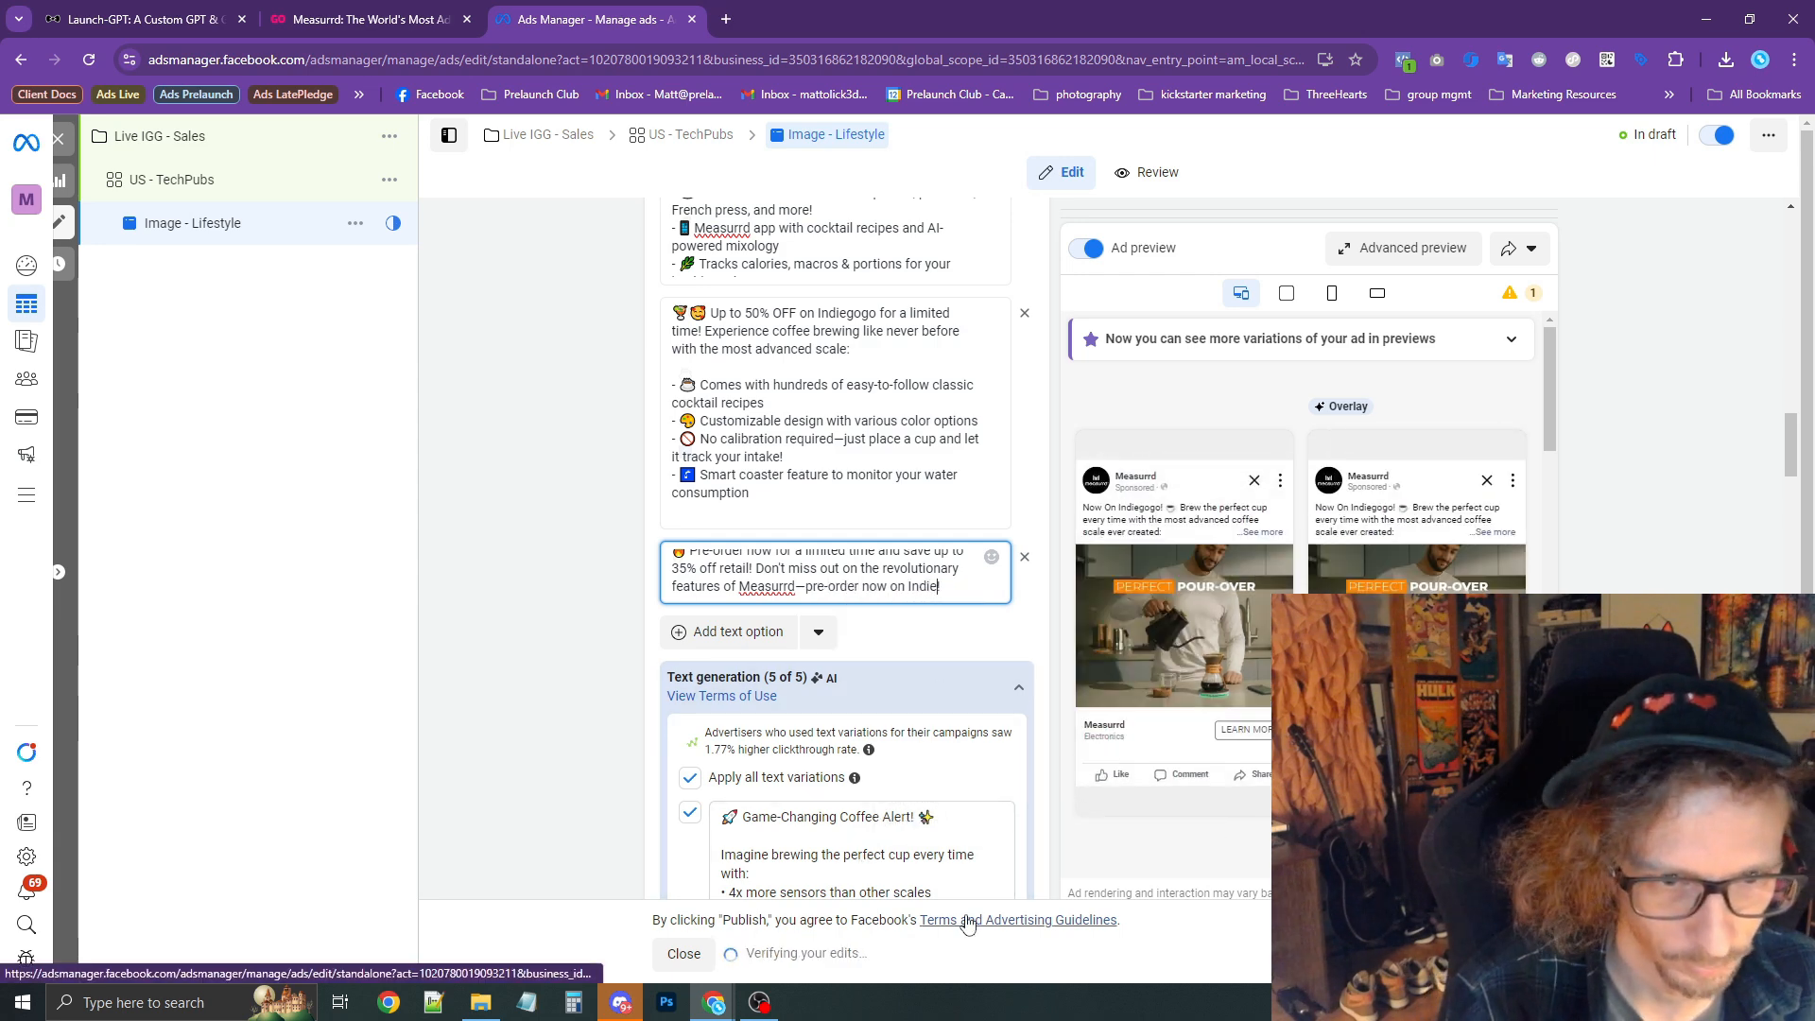
text(gogo!)
Deselect all AI-generated text variations for the primary text.
scroll(768, 560, down, 2)
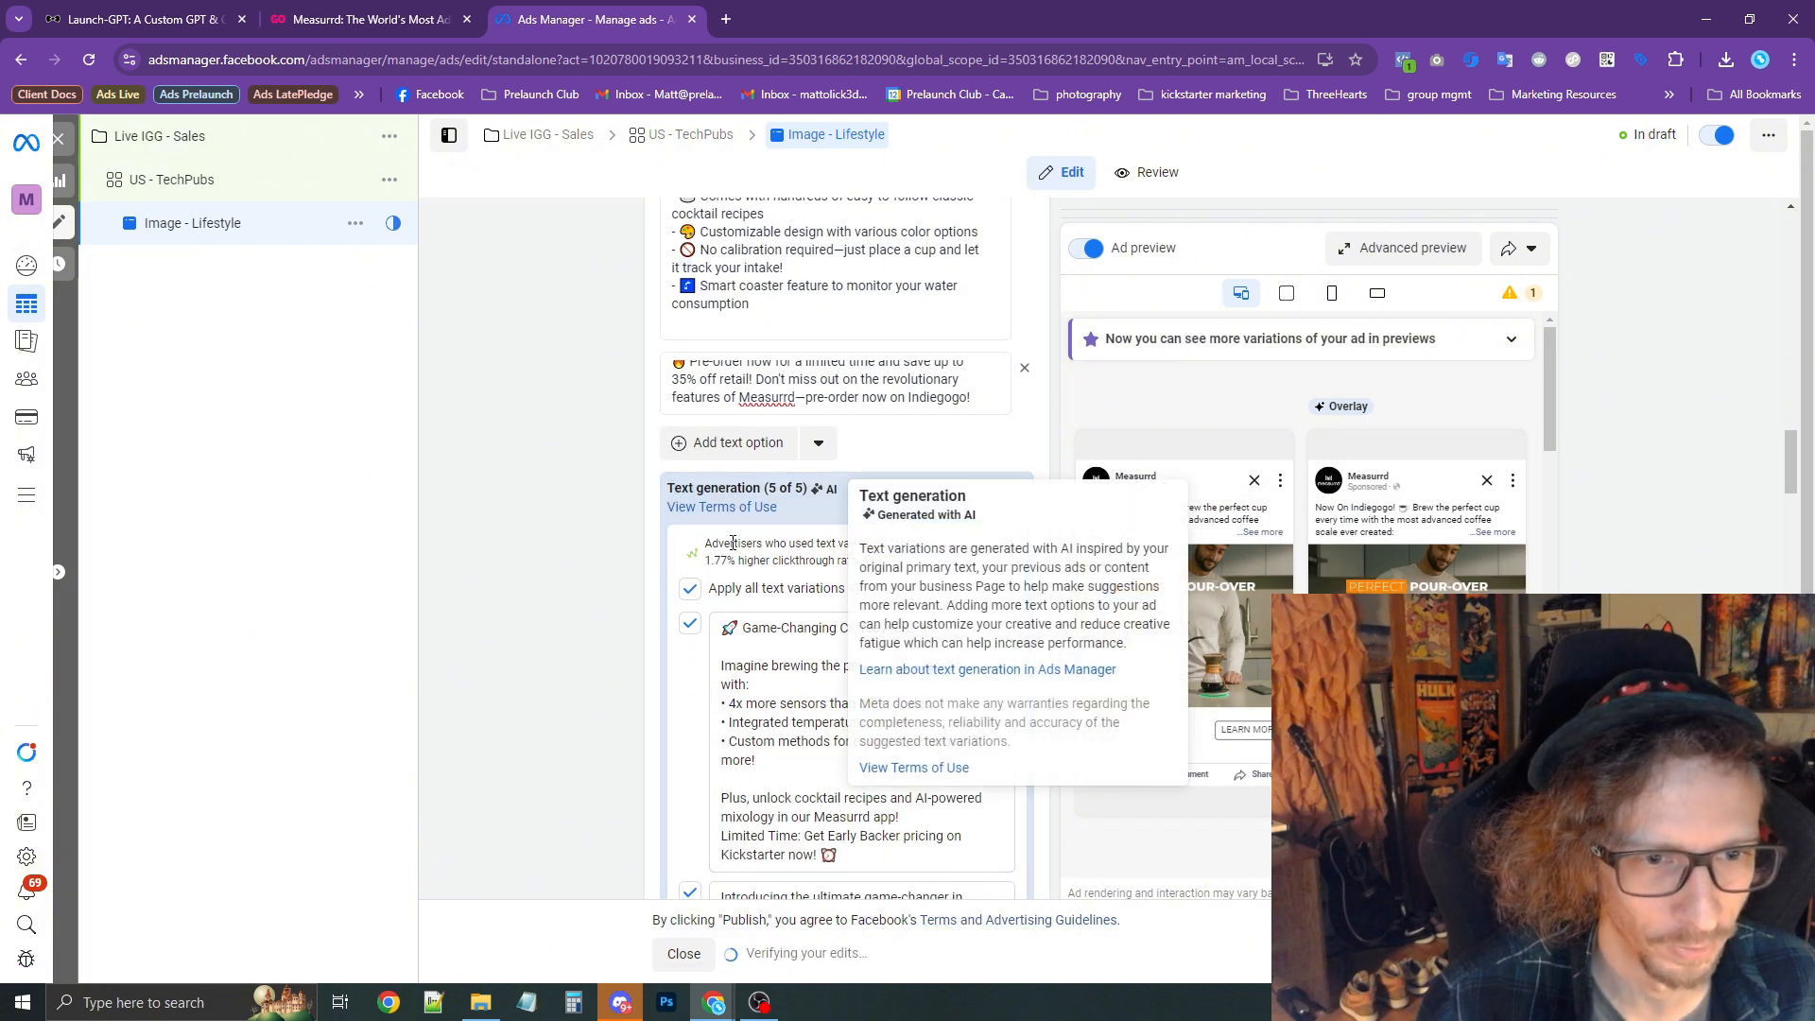
scroll(729, 624, up, 3)
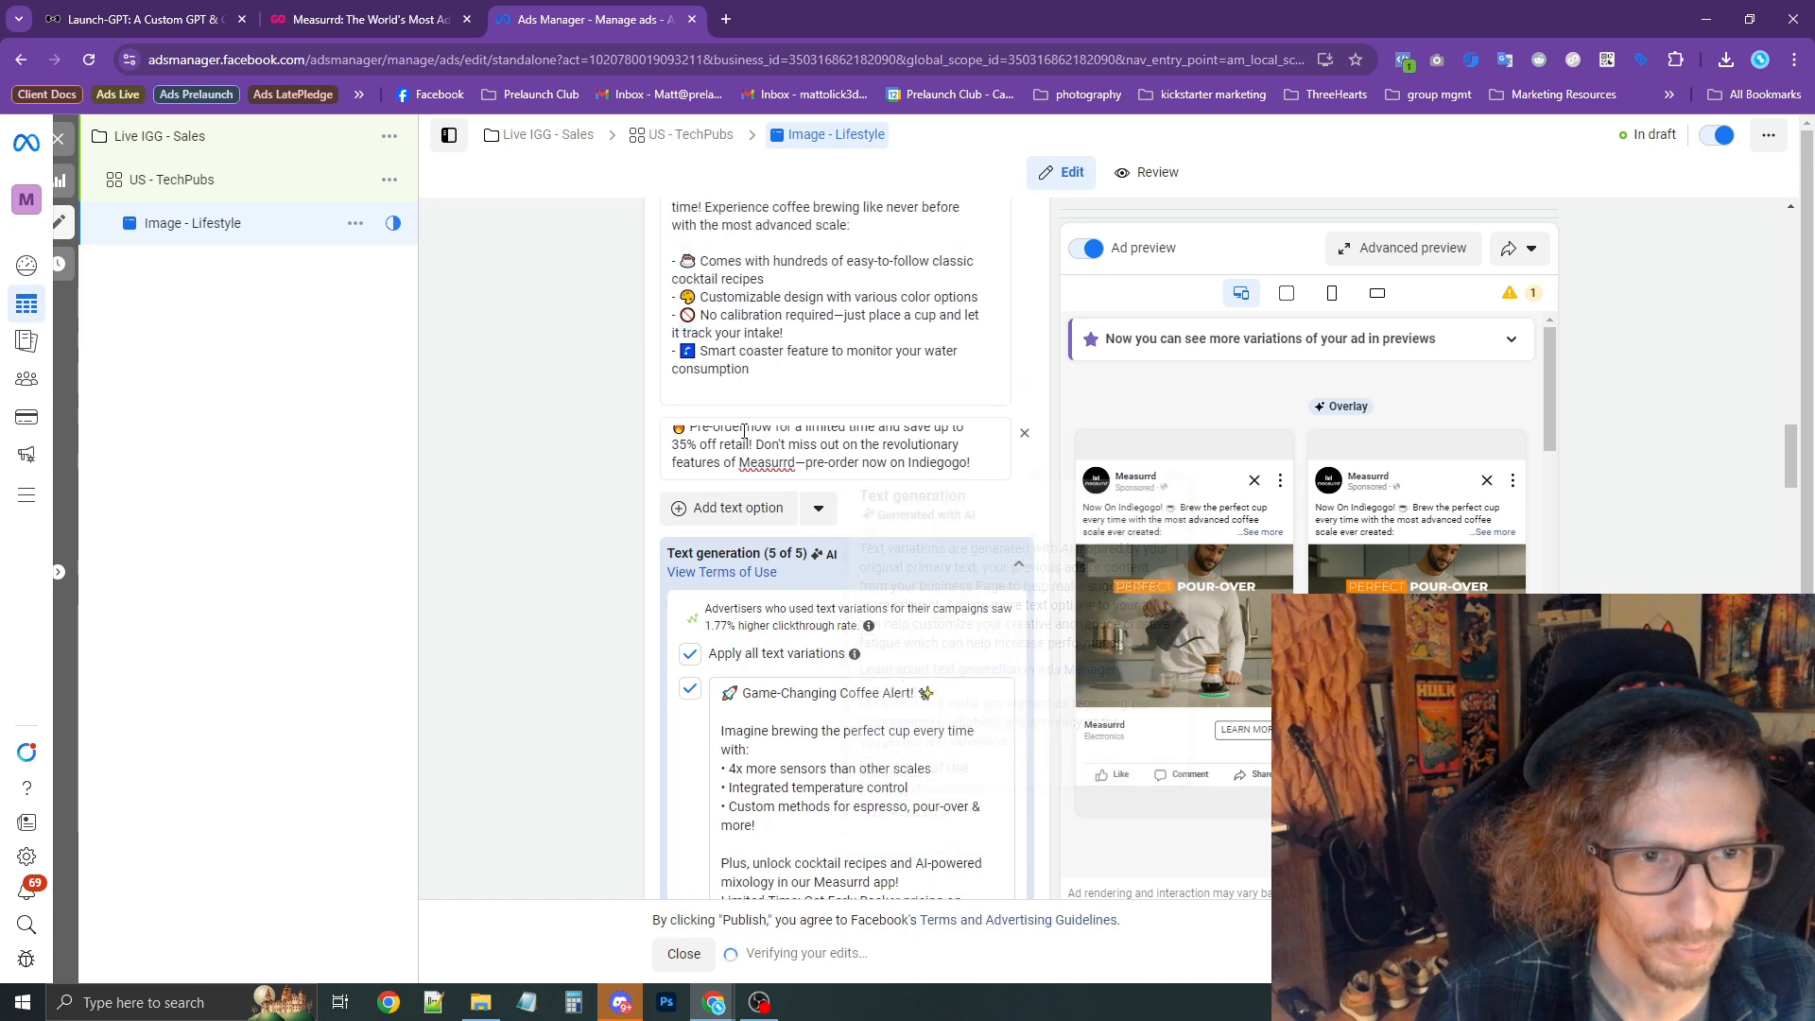
scroll(751, 671, down, 3)
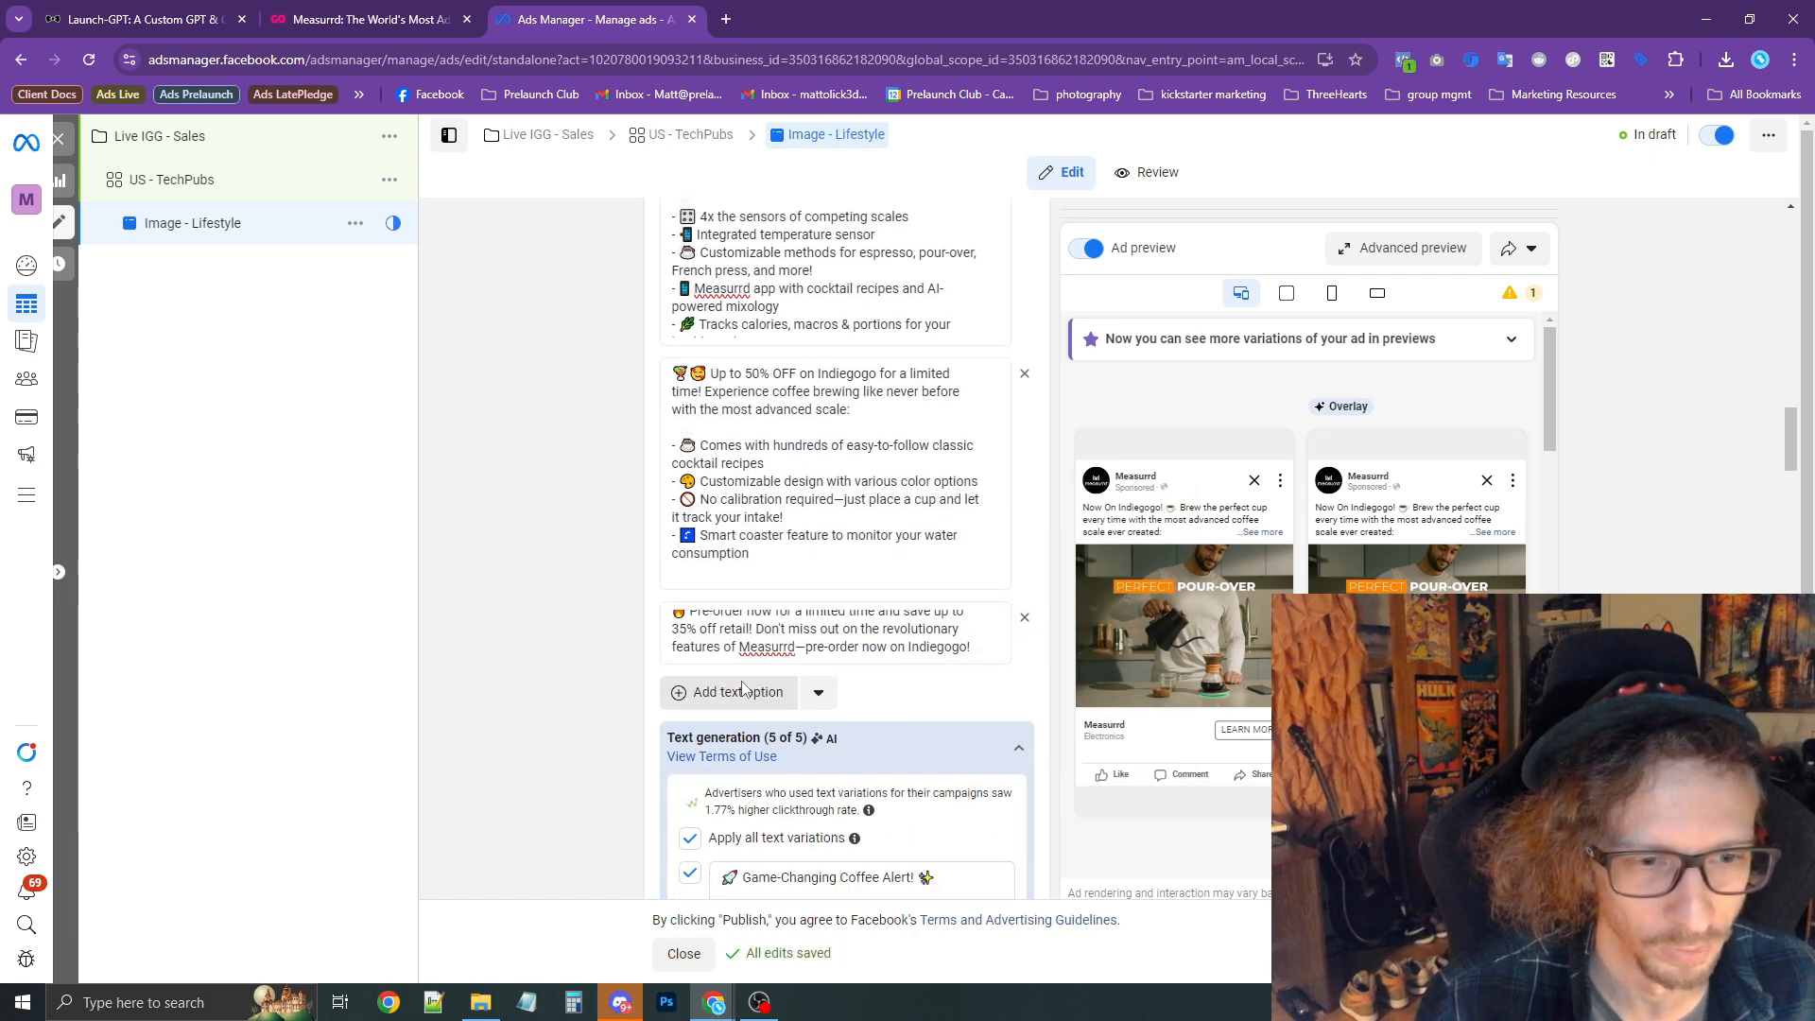
scroll(813, 397, up, 3)
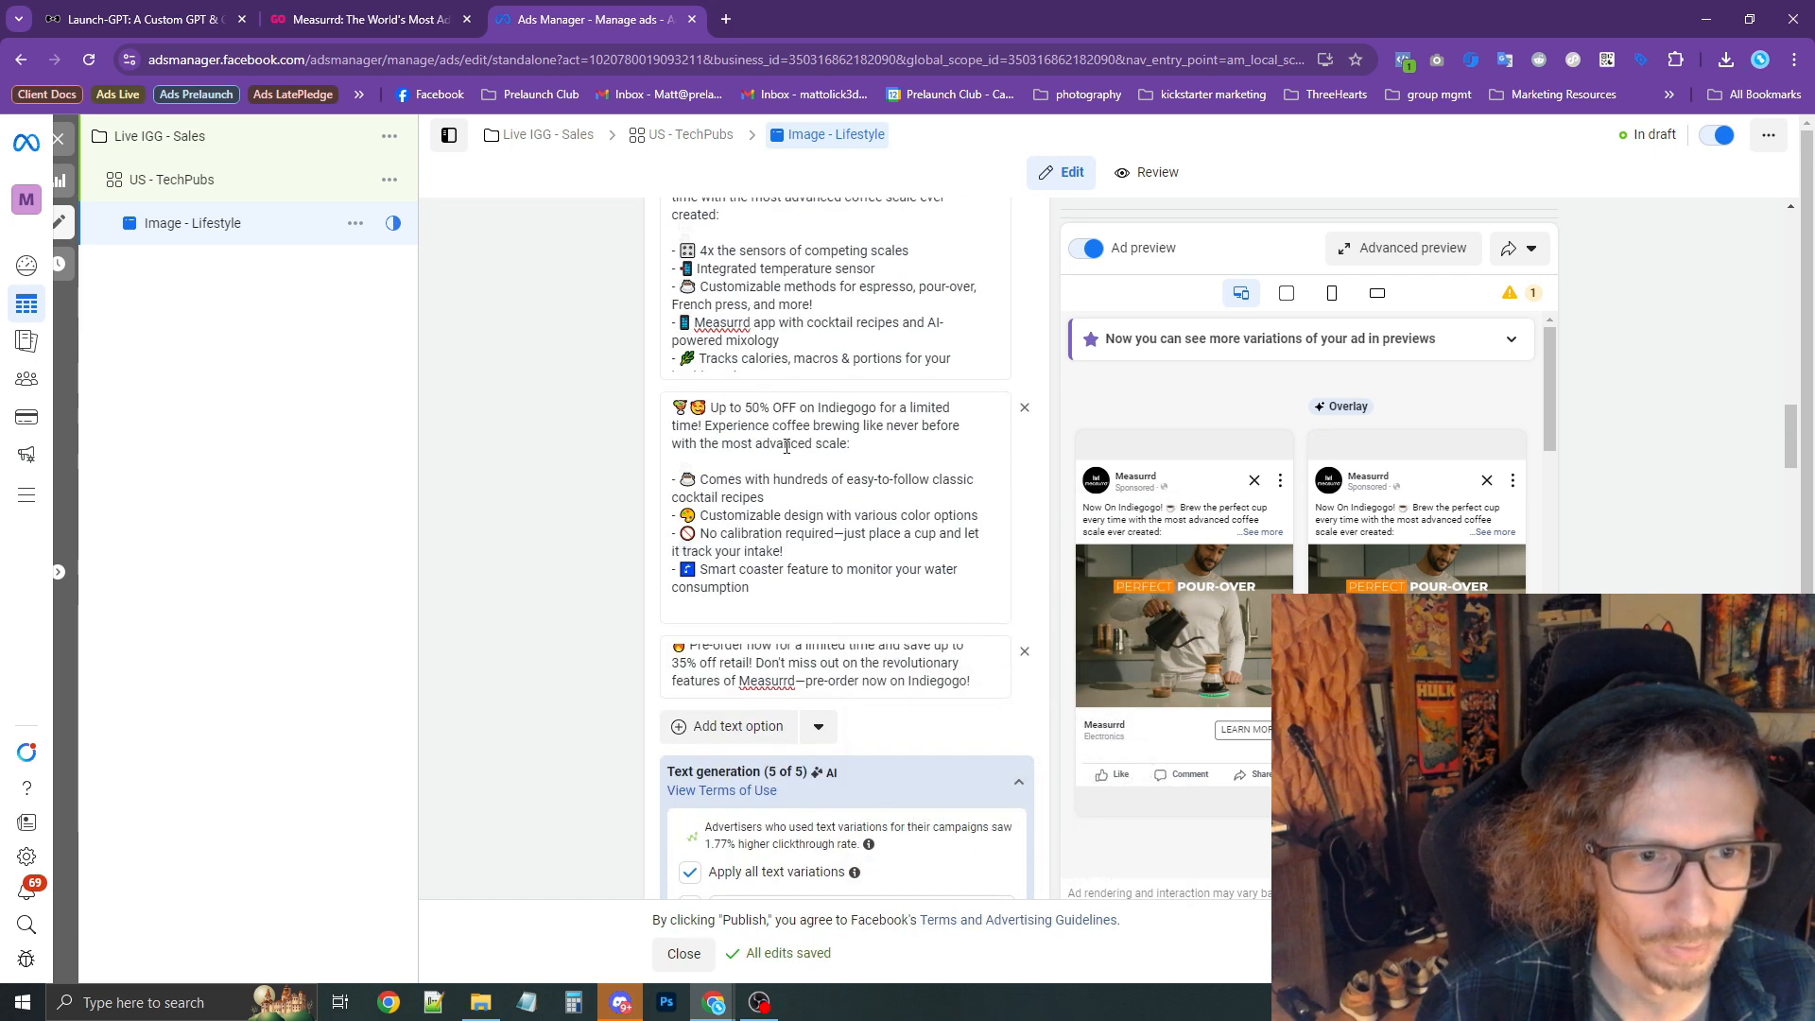
scroll(777, 333, down, 3)
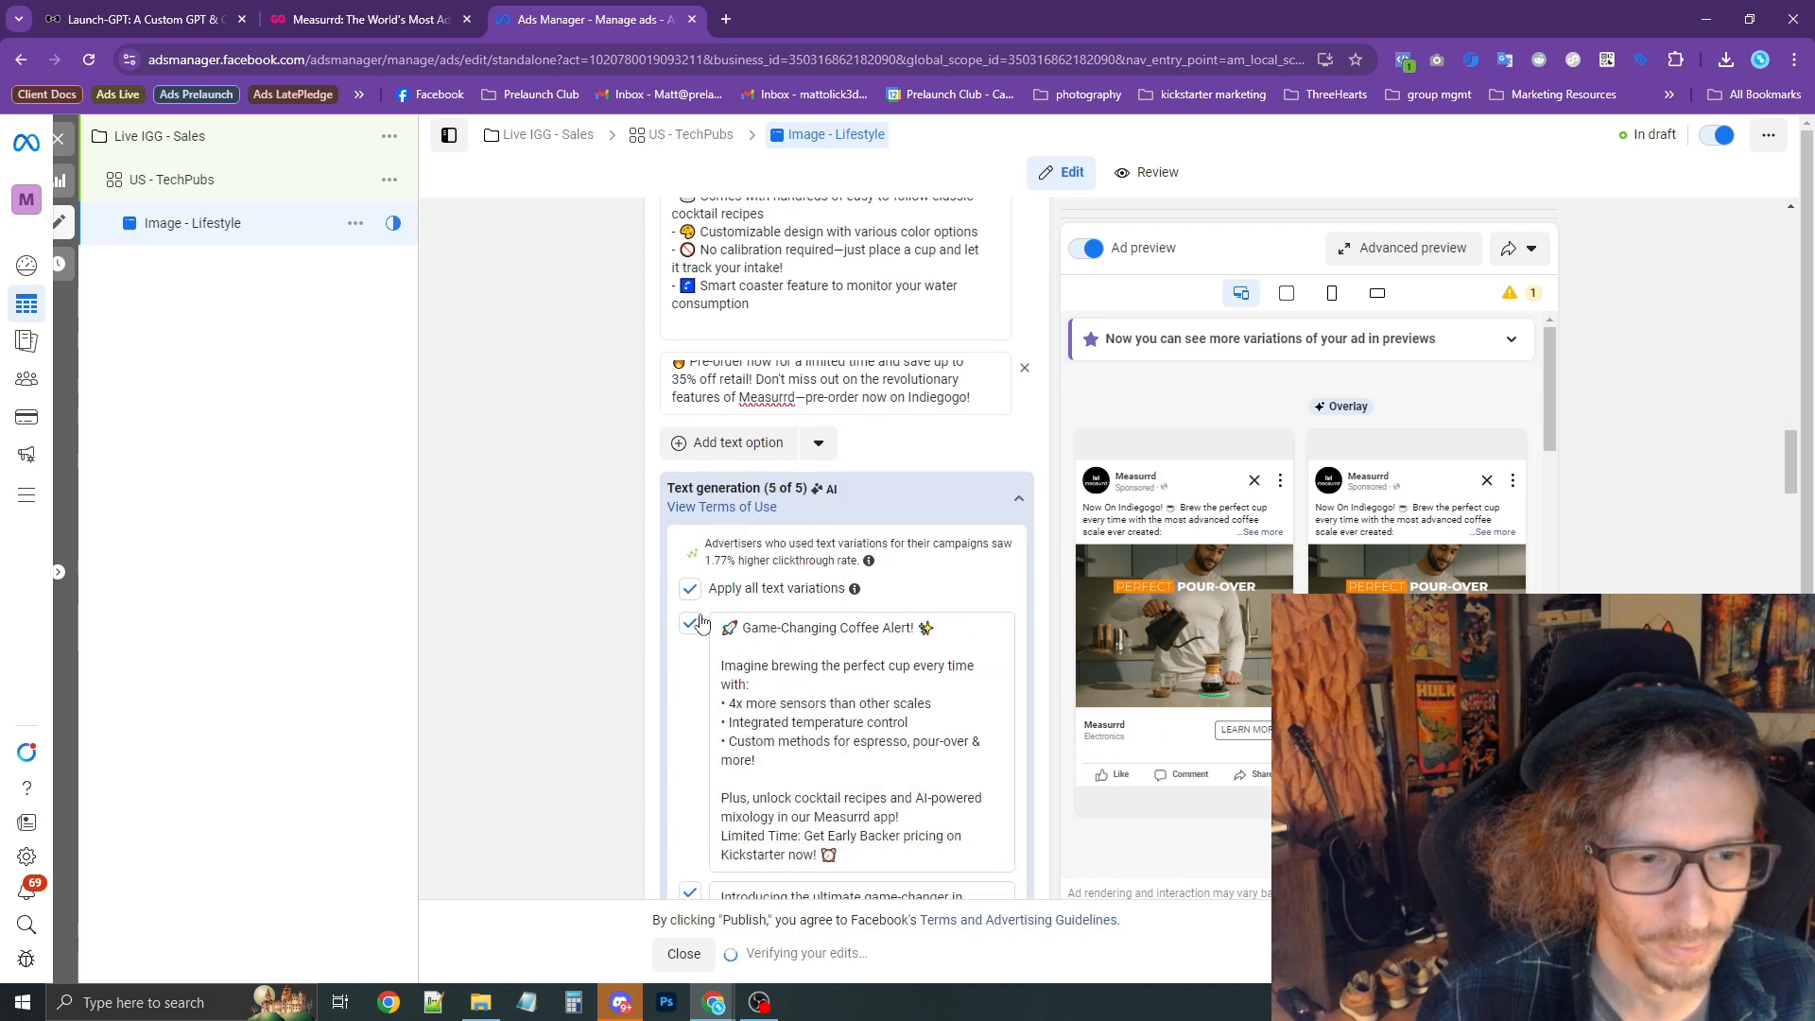
click(908, 594)
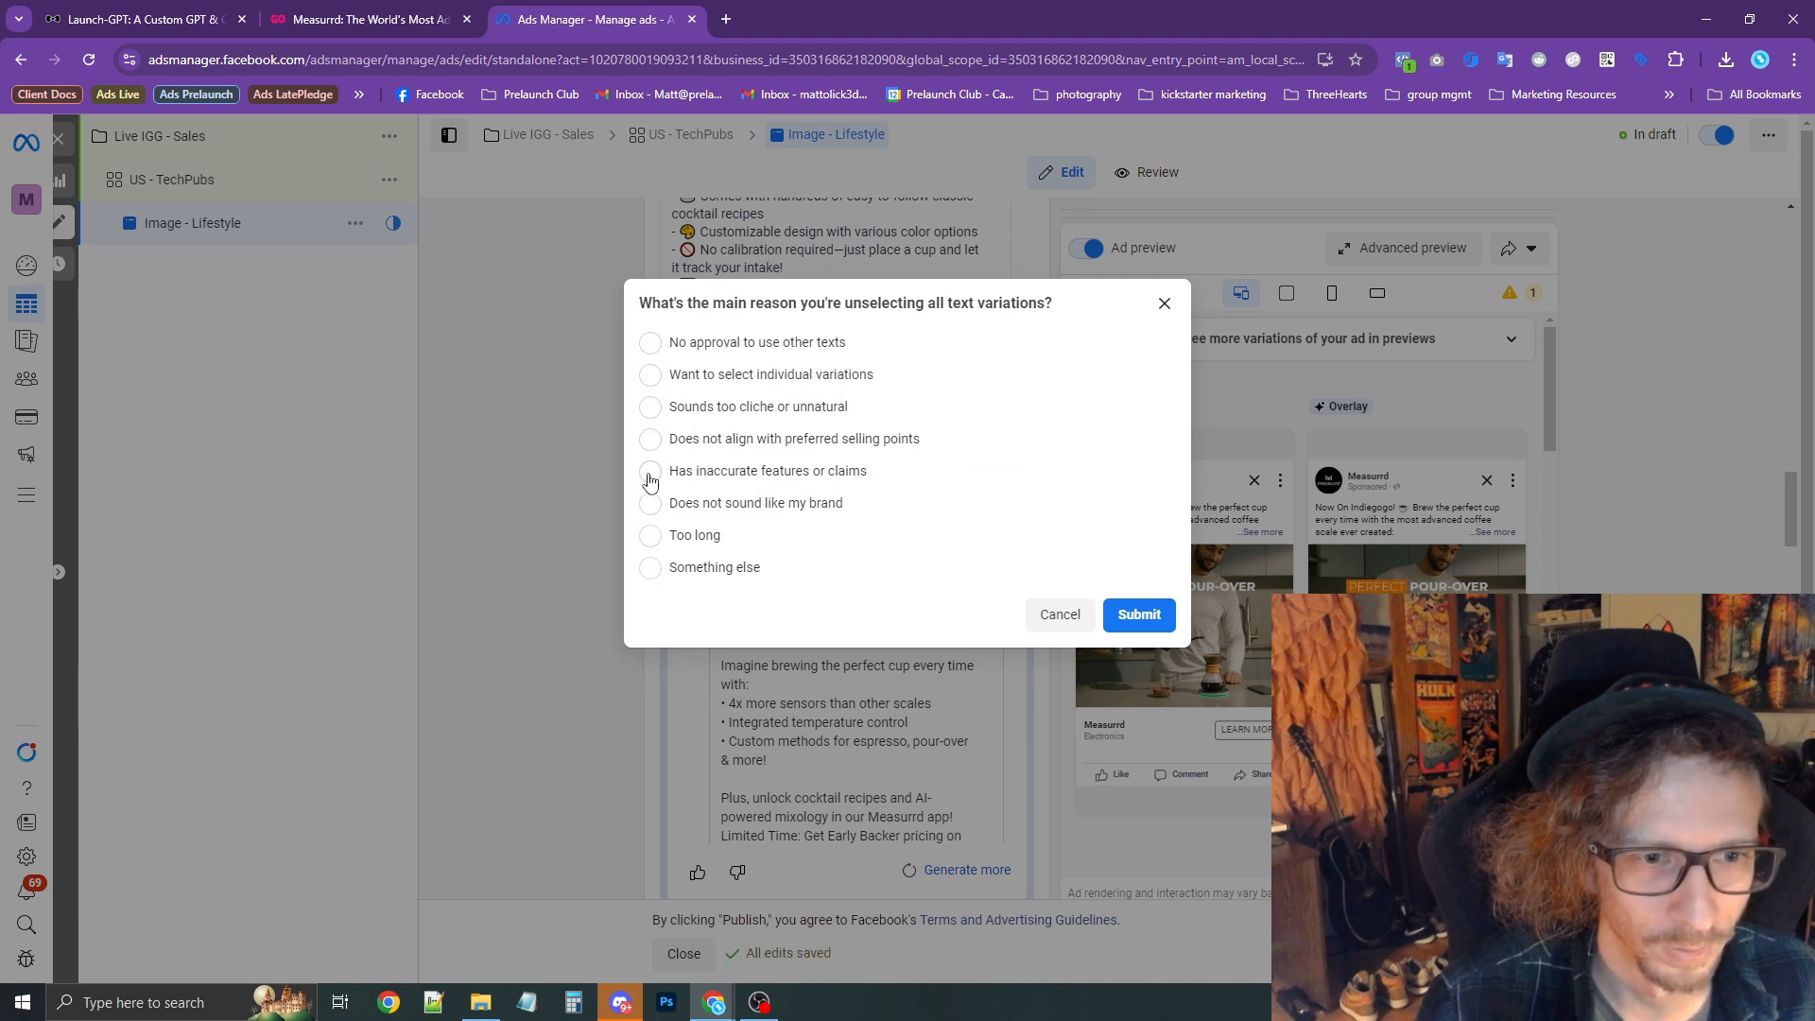
Submit "Something else" as the reason for unselecting the variations, with the comment "I don't want it auto-selected. Thank you".
click(653, 569)
click(976, 633)
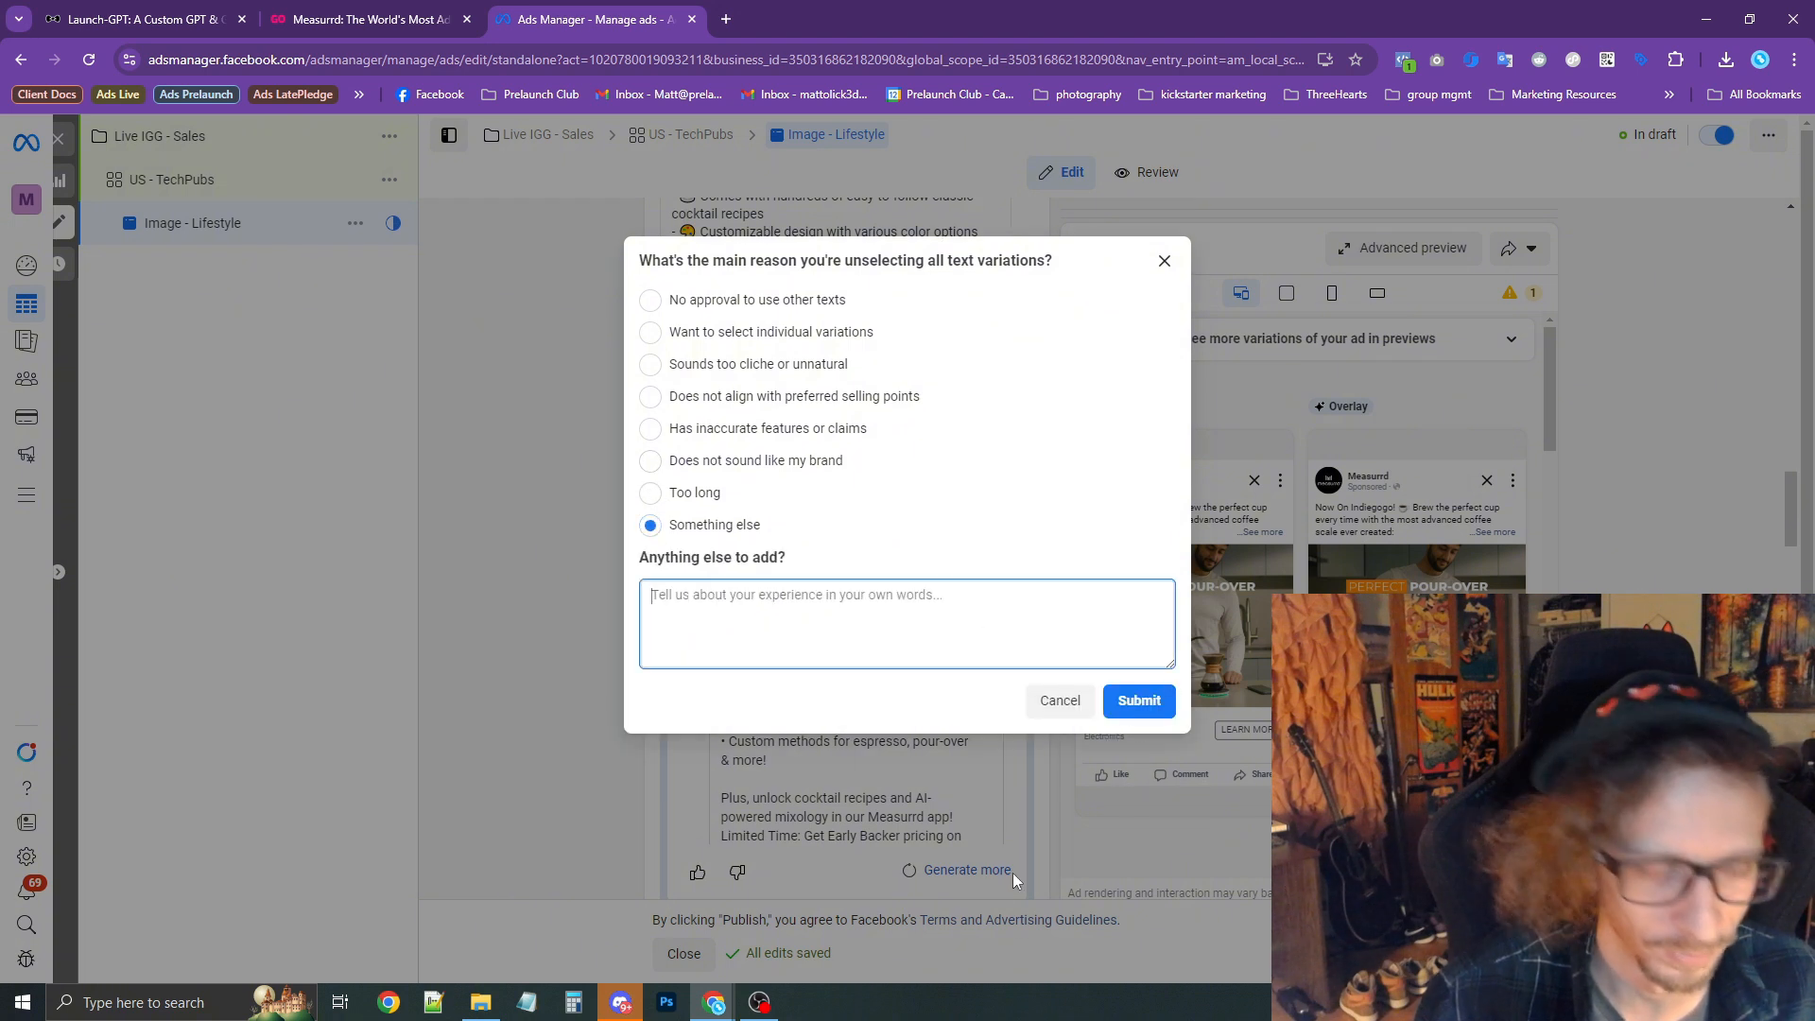
text(I don't want it auto-selected. Thank)
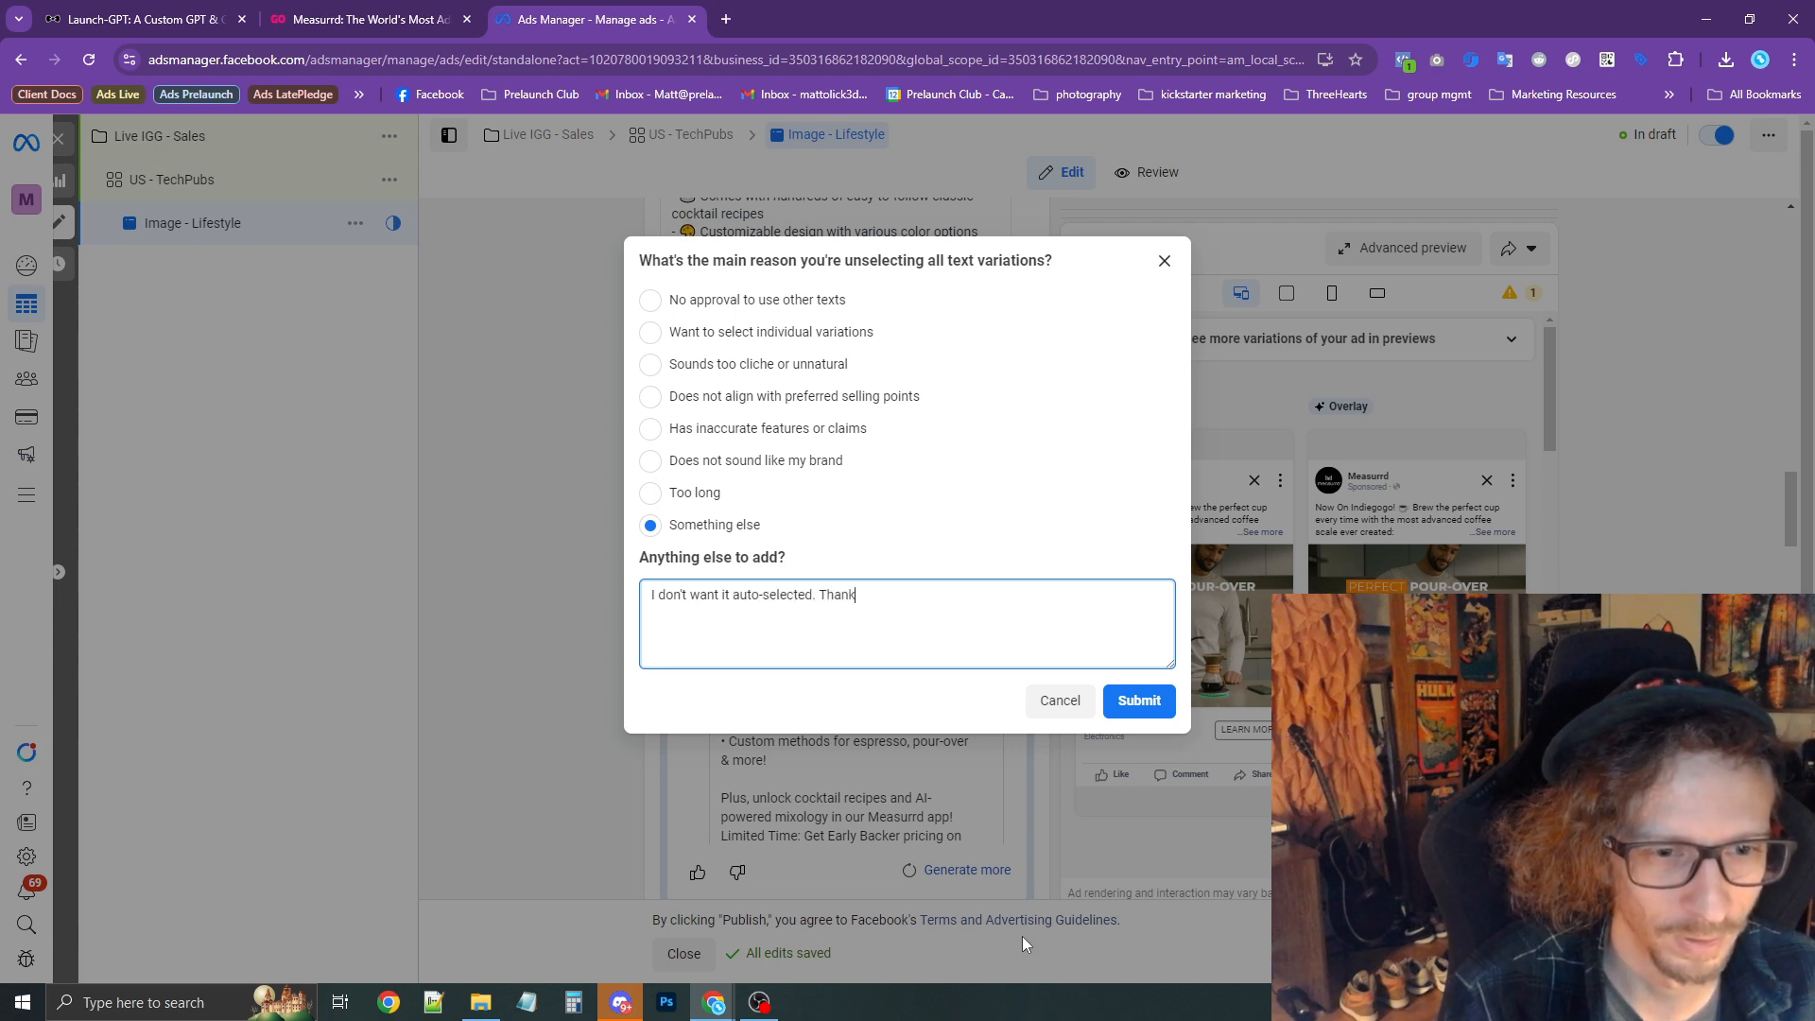
text( you)
click(1120, 701)
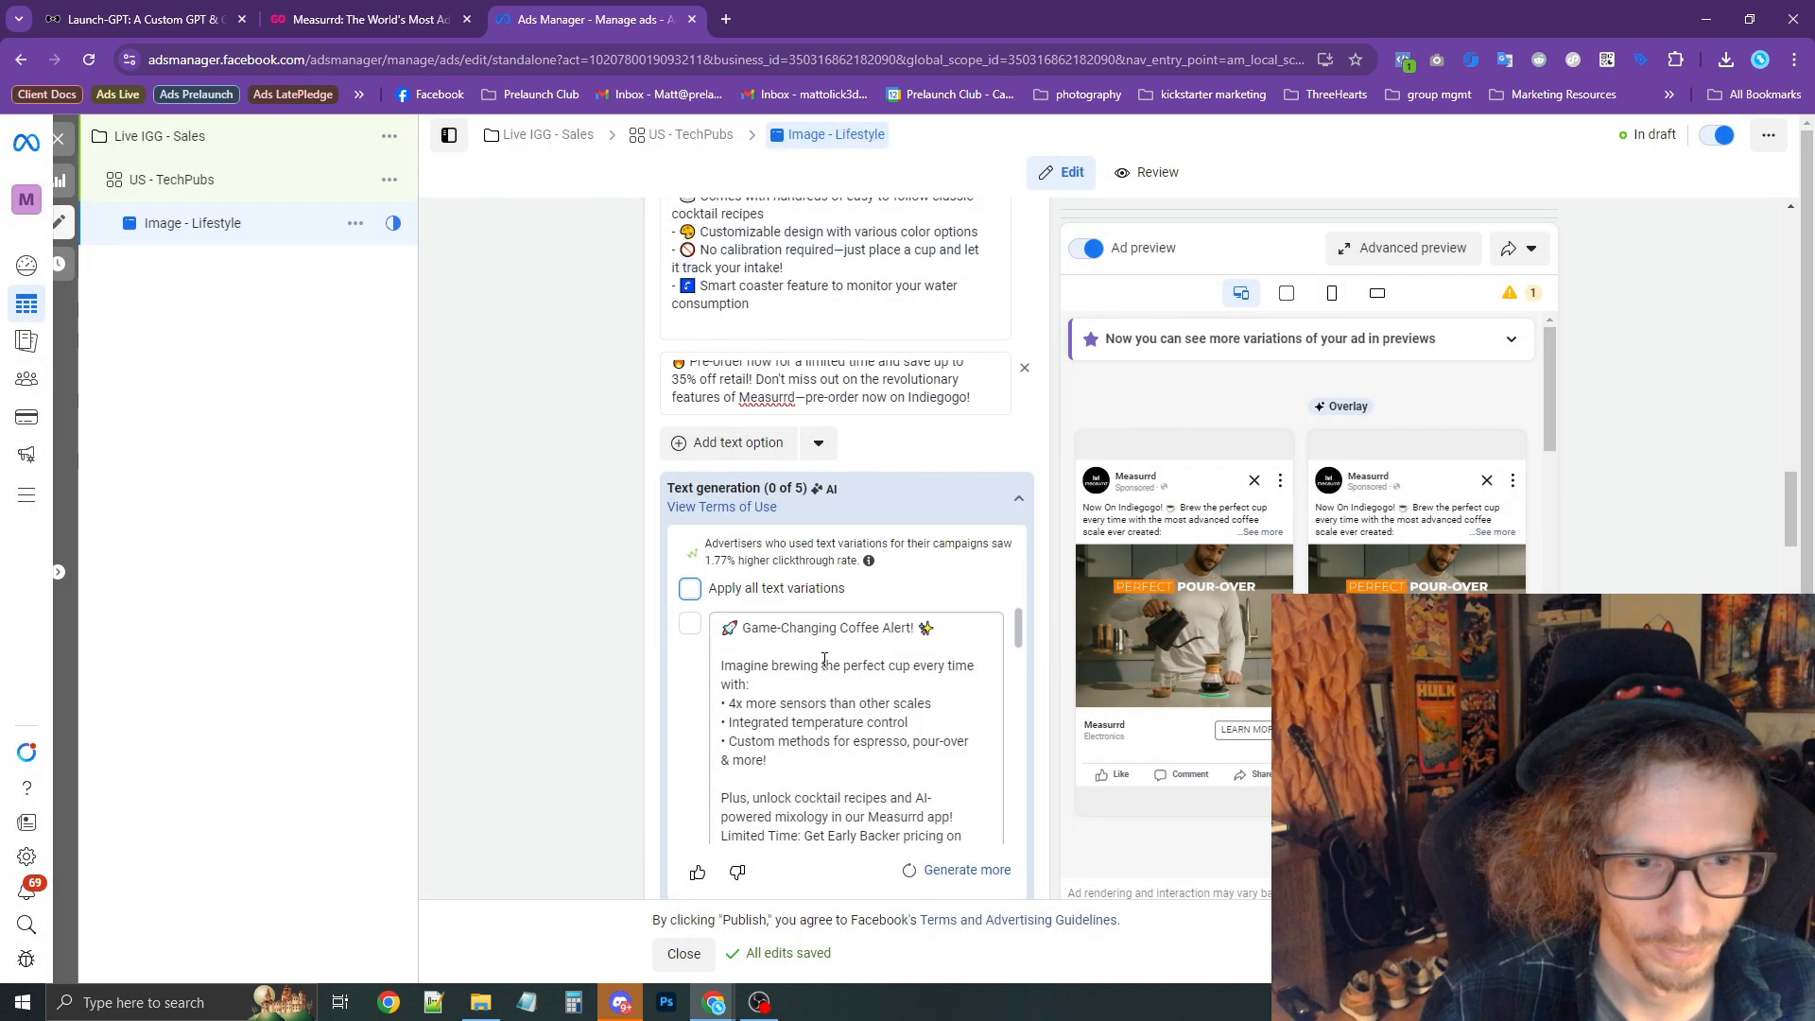
Change the ad's call to action to Order now.
scroll(932, 665, down, 10)
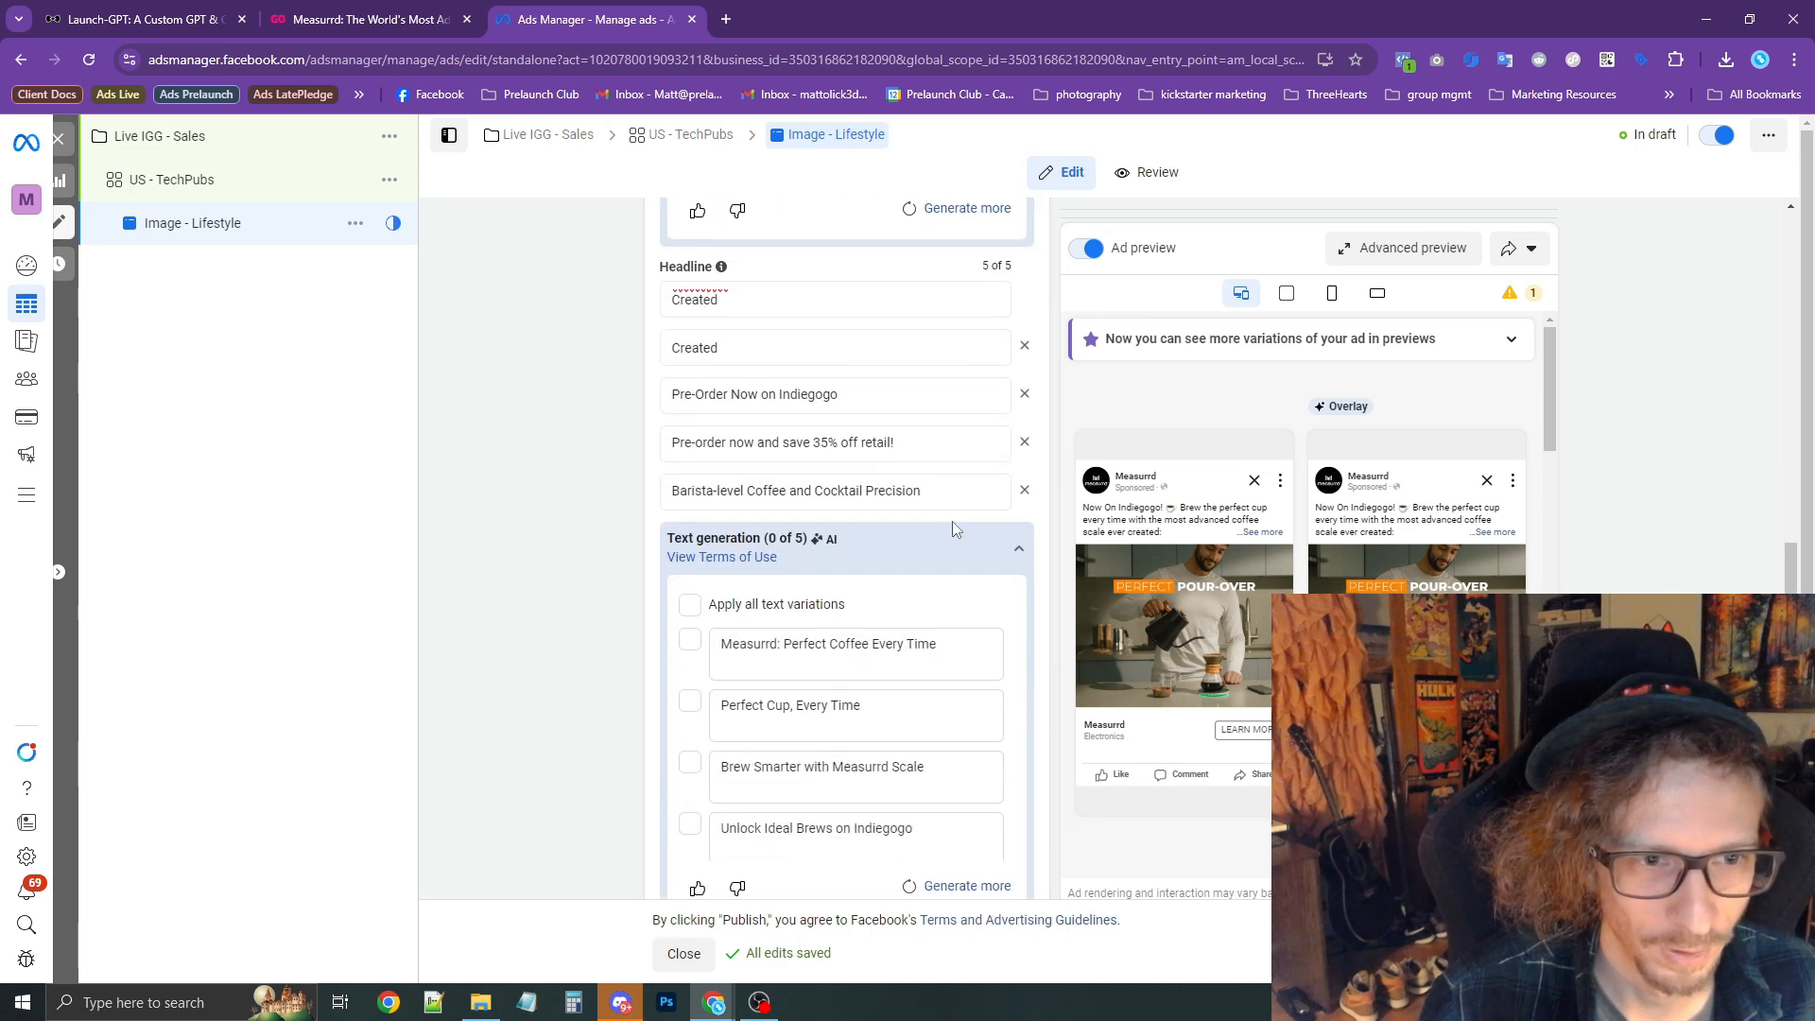
scroll(995, 689, down, 5)
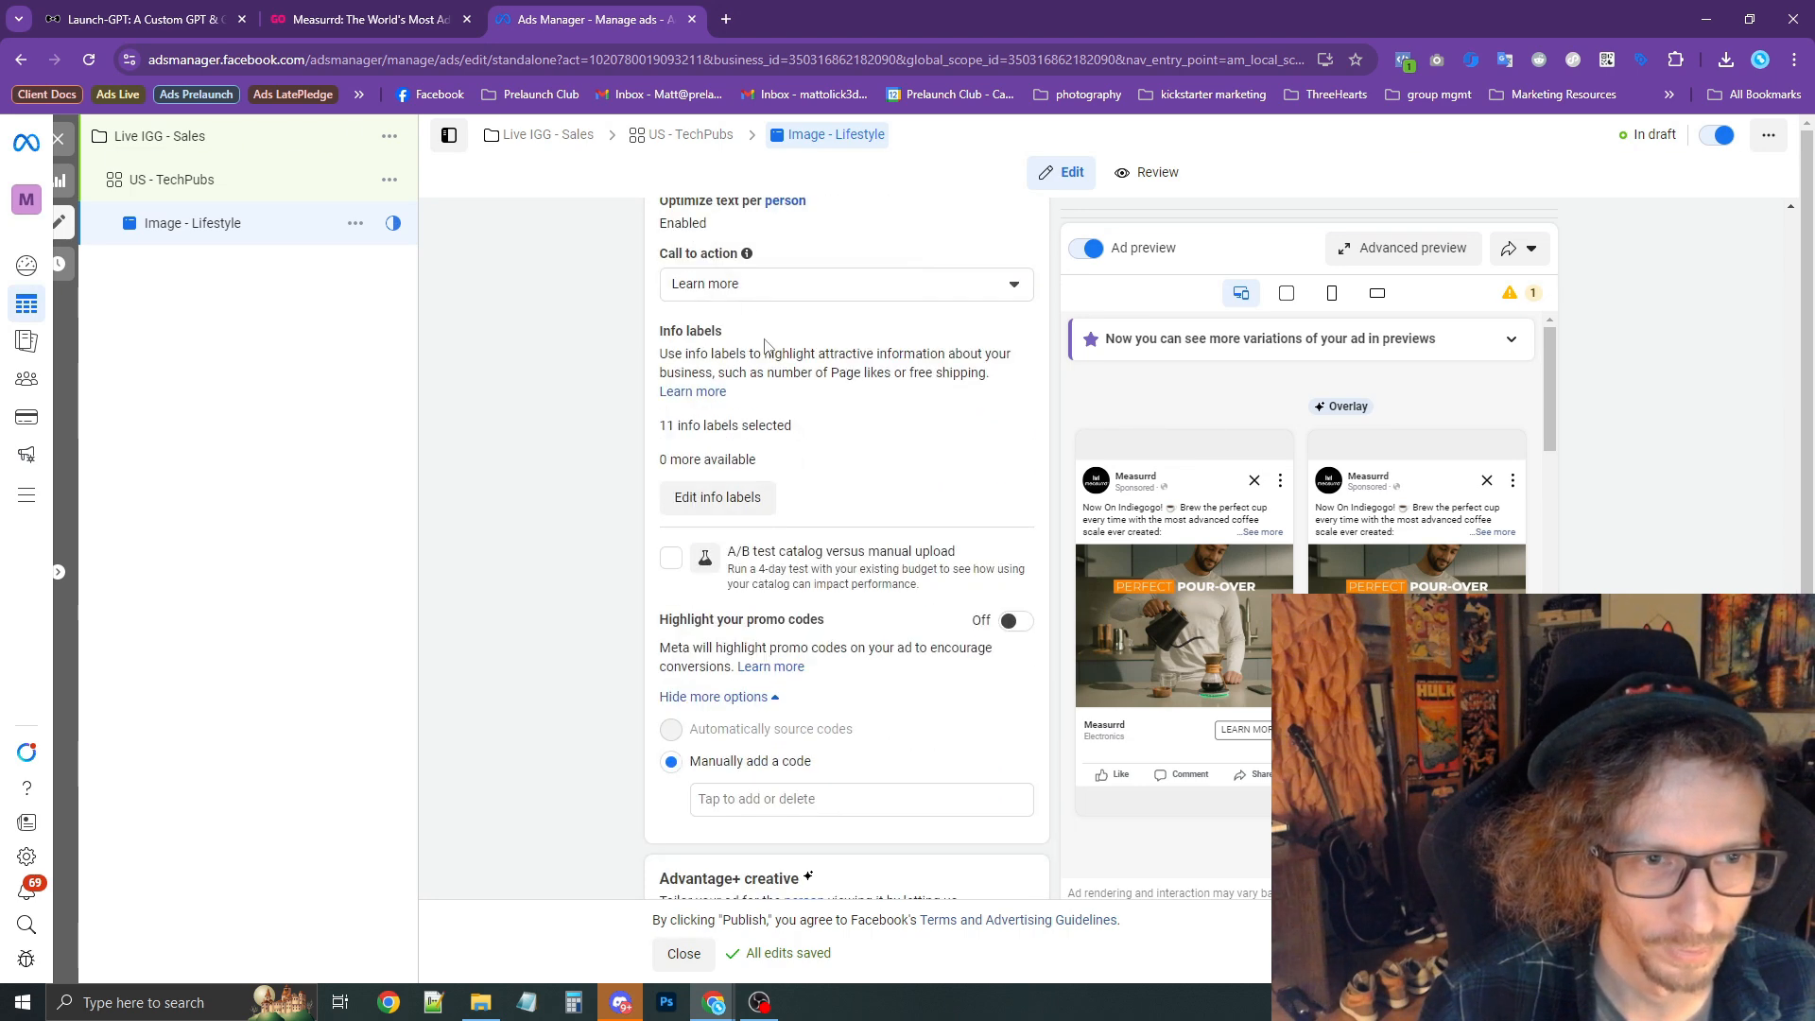
scroll(840, 475, up, 2)
click(840, 475)
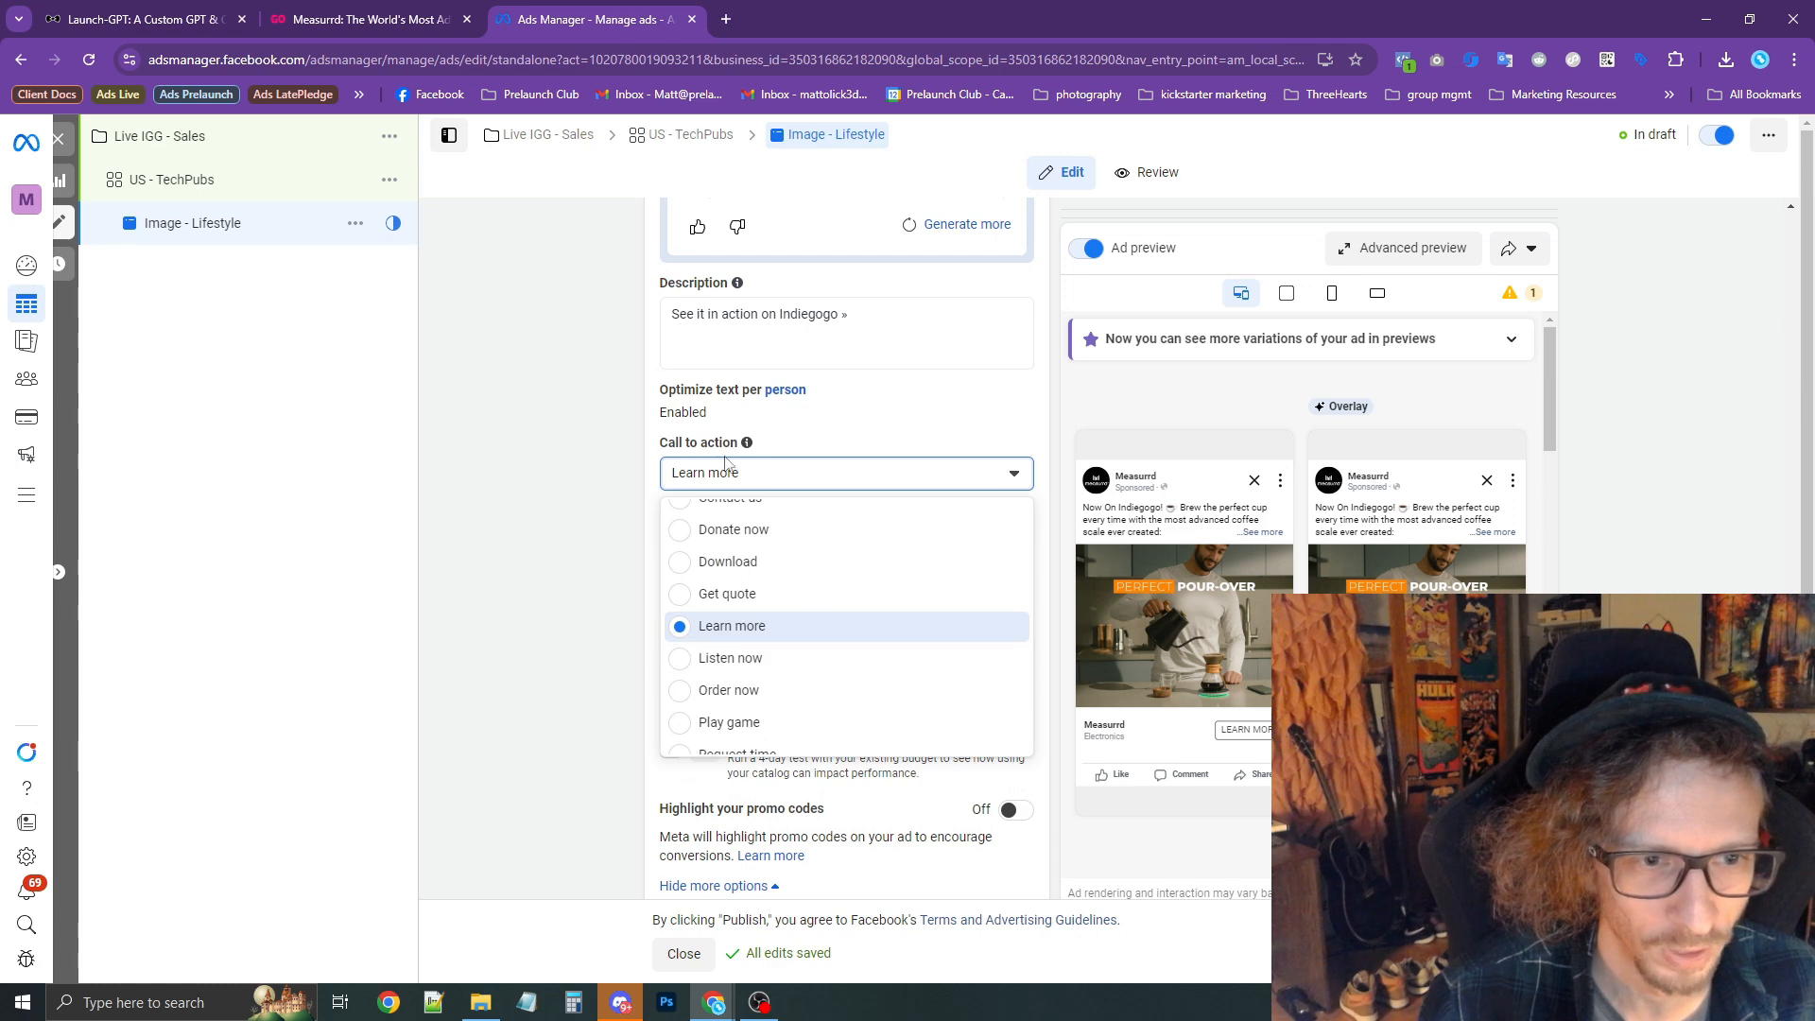
scroll(864, 625, down, 1)
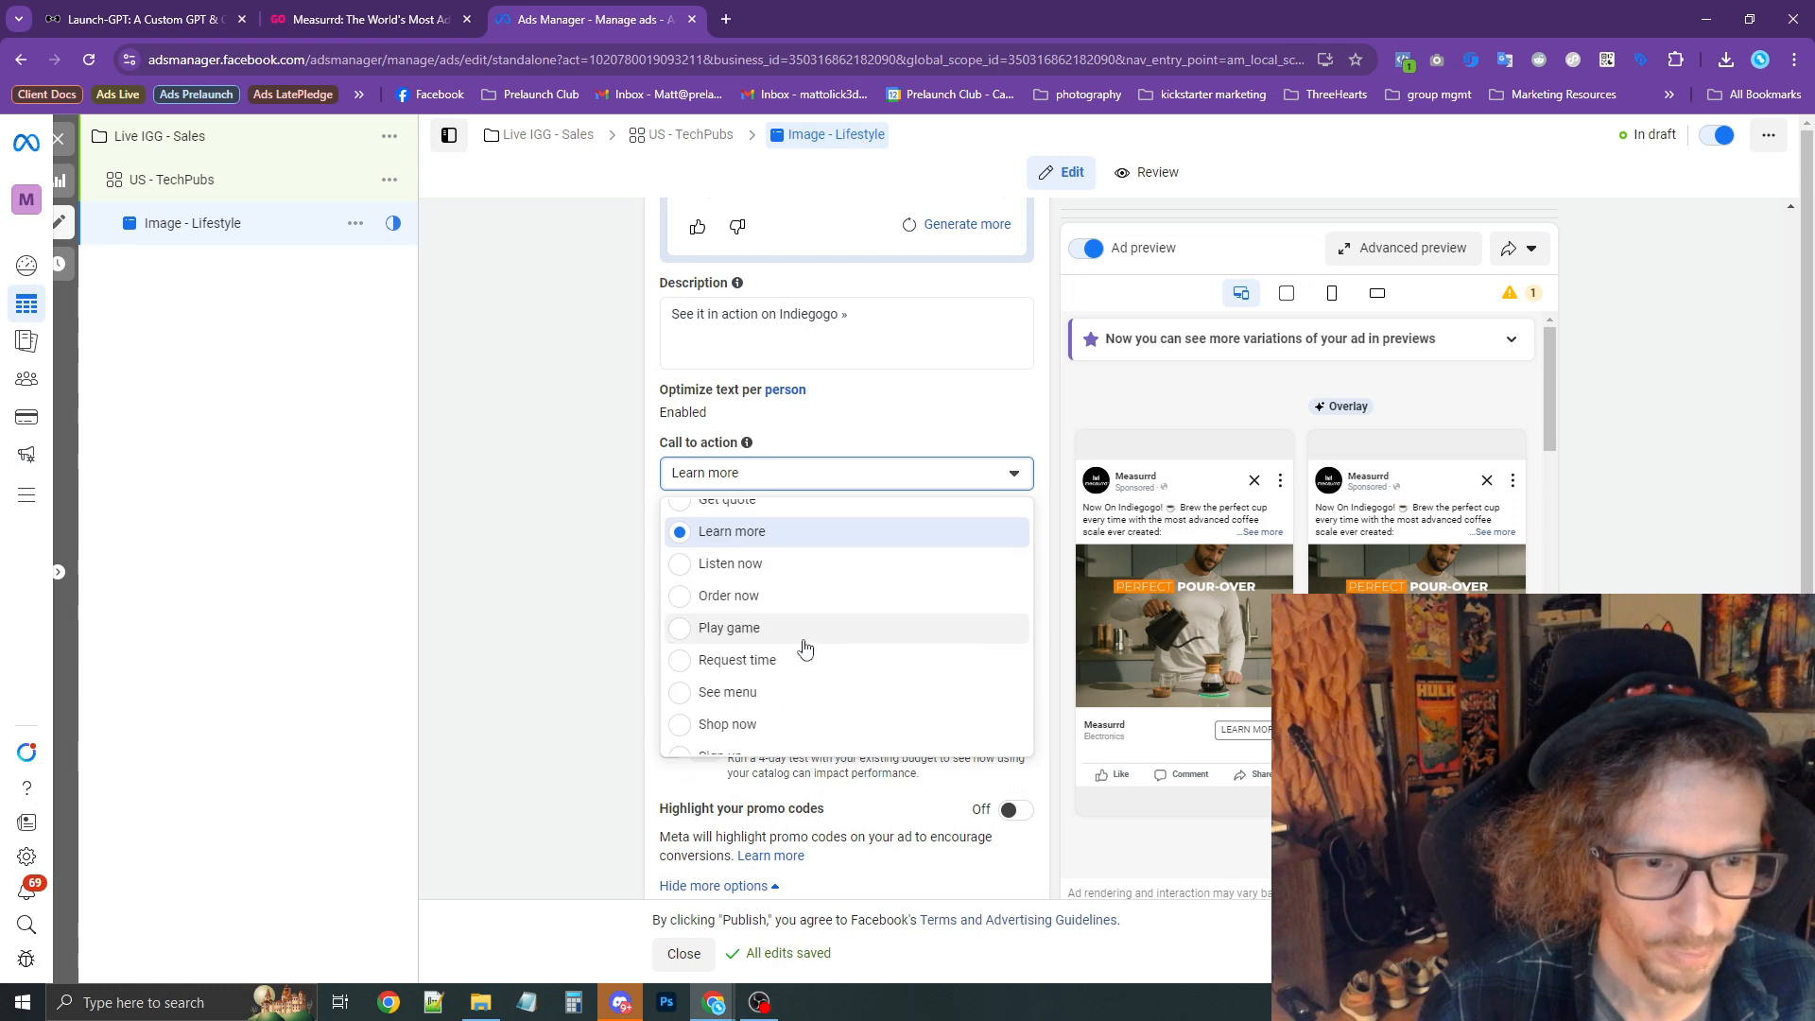
click(754, 597)
Copy the Measurrd Indiegogo campaign page's address and paste it as the ad's destination website URL.
scroll(903, 529, down, 1)
scroll(903, 530, down, 8)
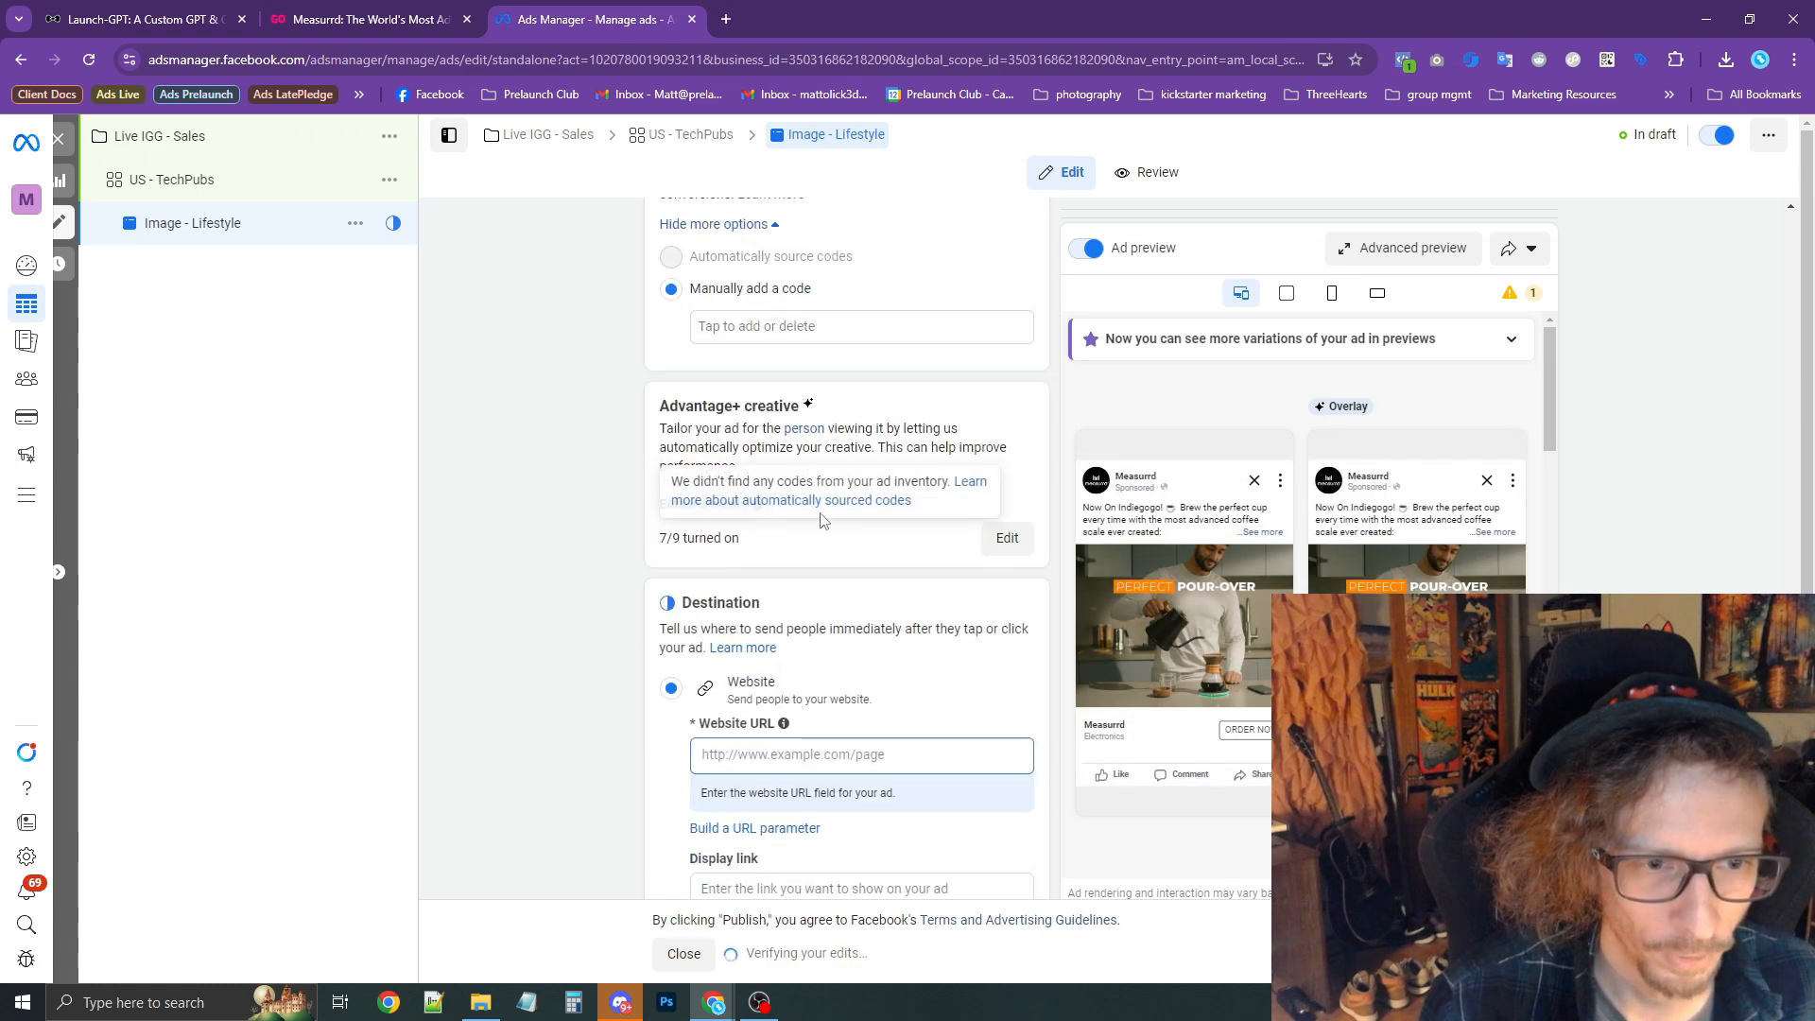
click(444, 19)
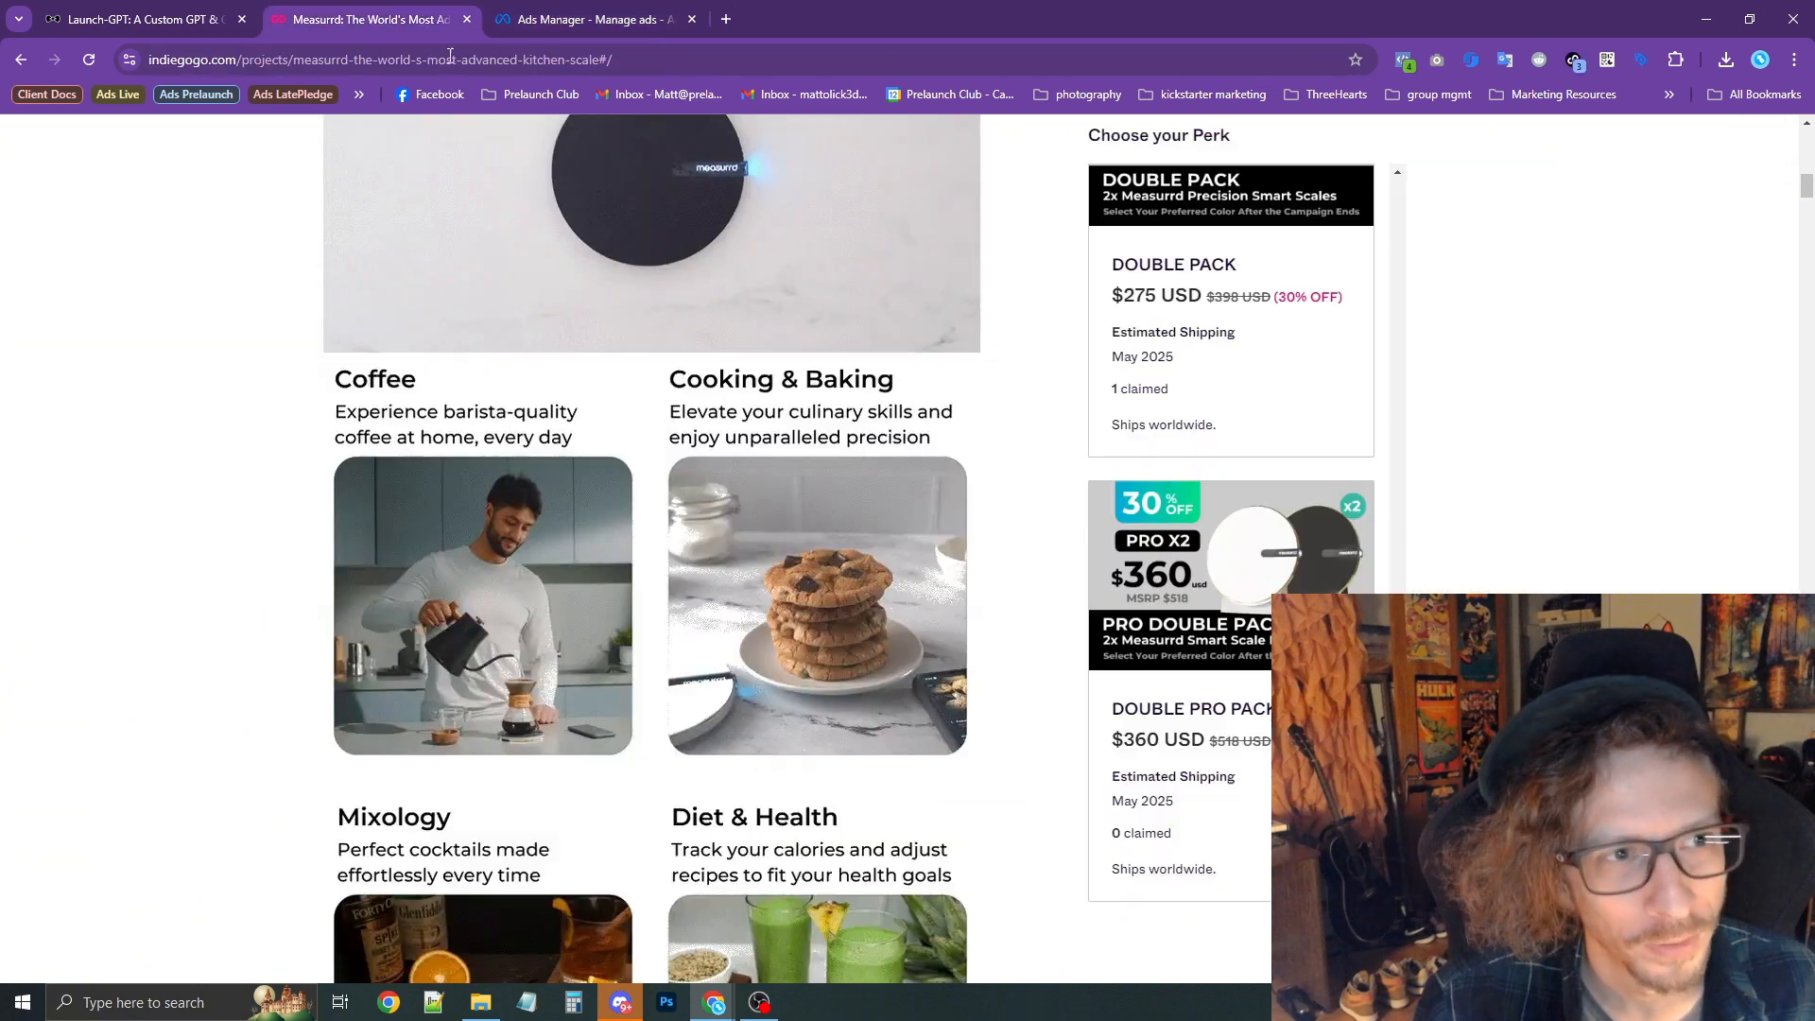
click(554, 19)
click(786, 463)
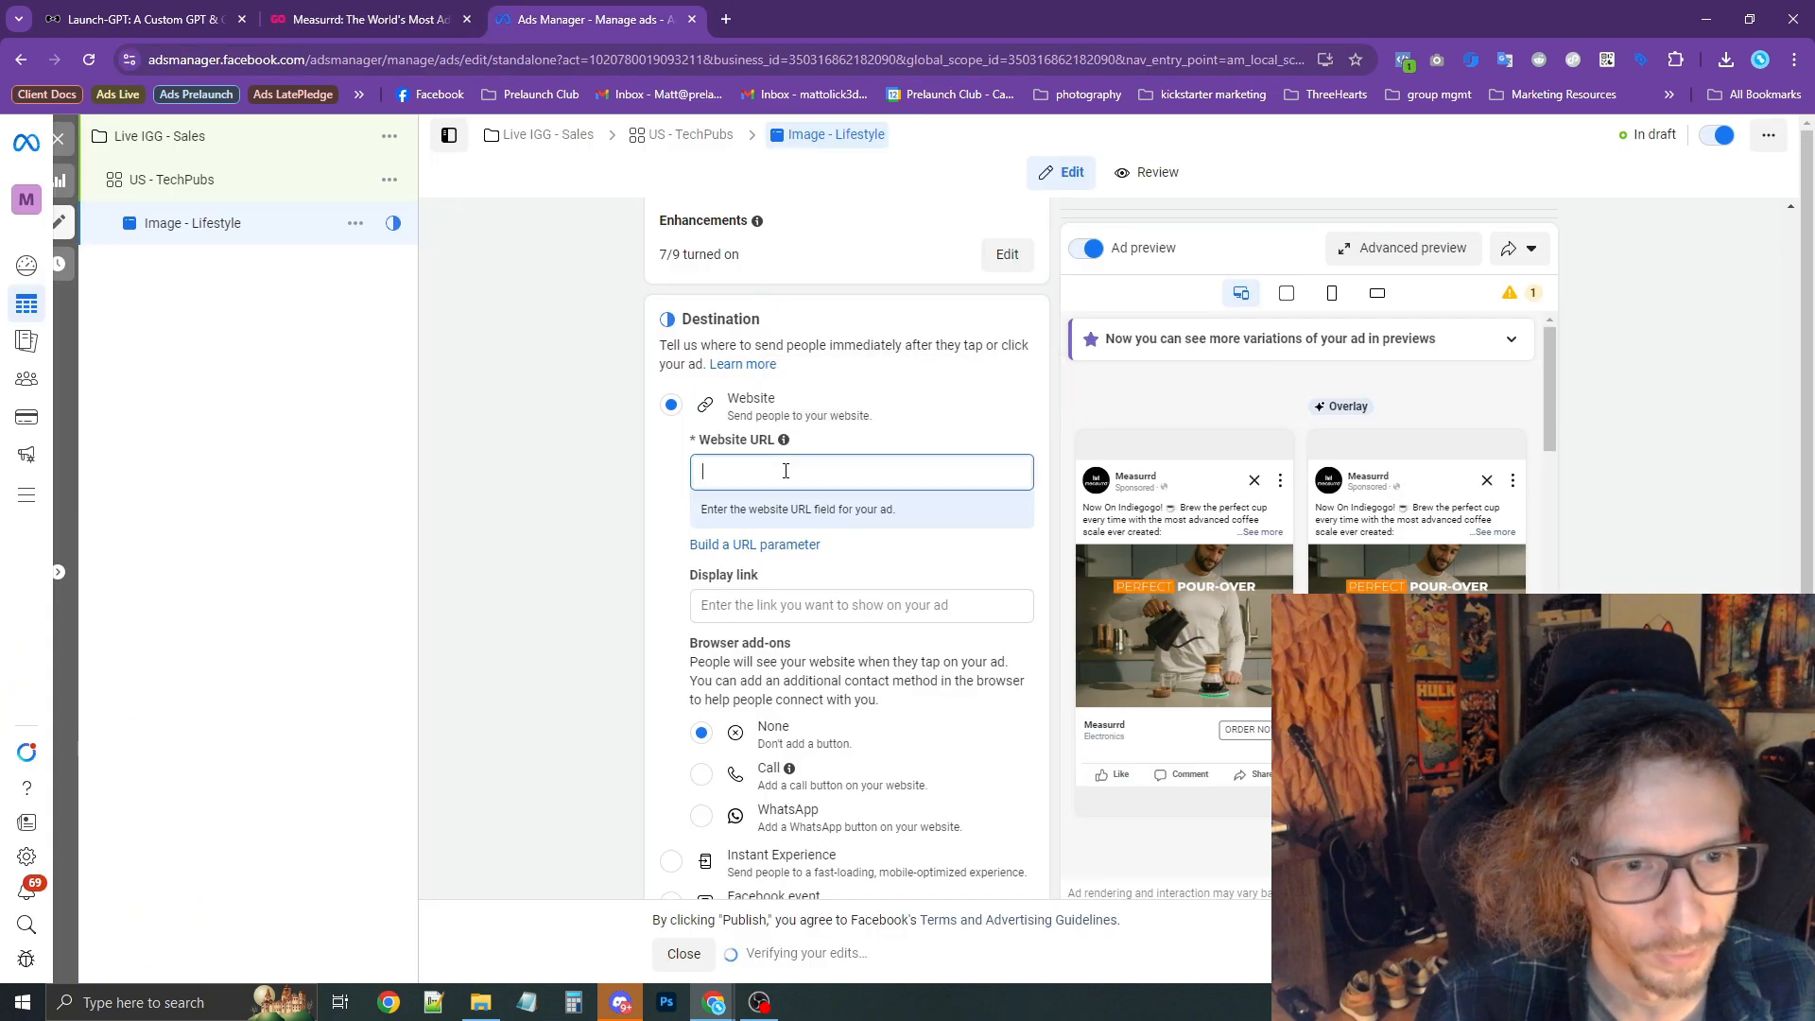
key(ctrl+v)
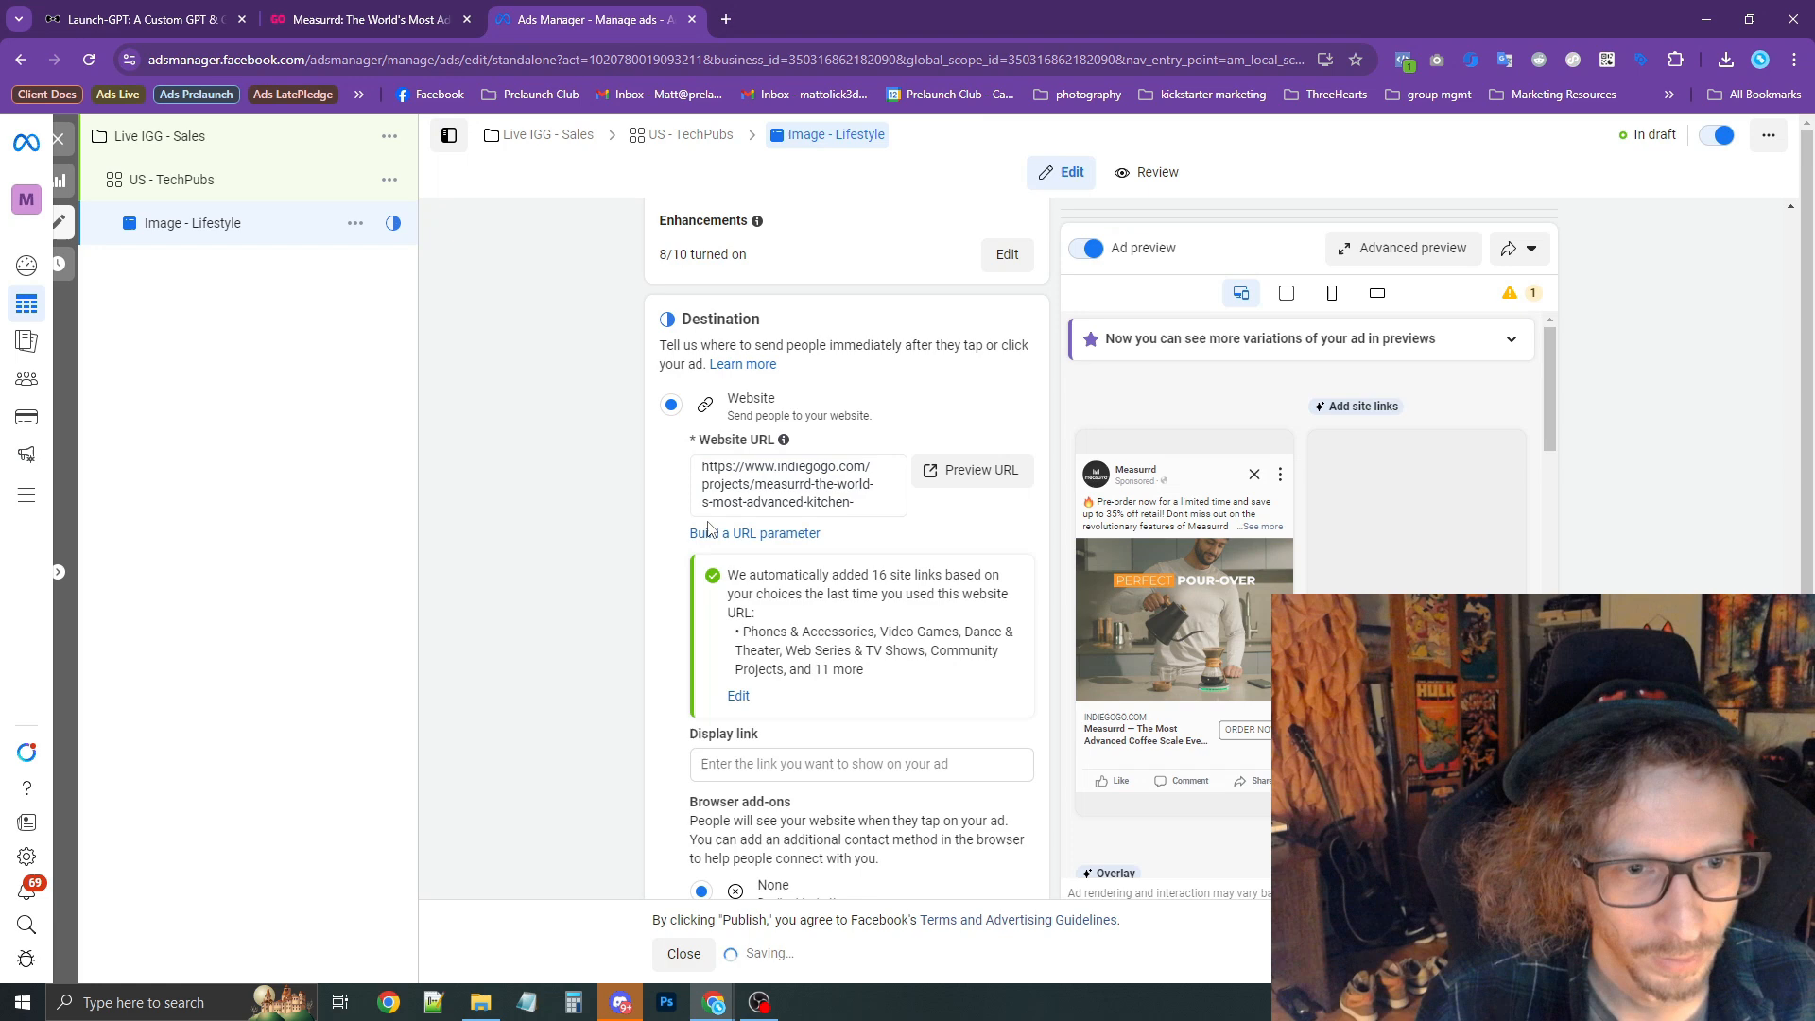
Preview the destination URL to check the Indiegogo campaign page, and return to the ad editor.
click(945, 472)
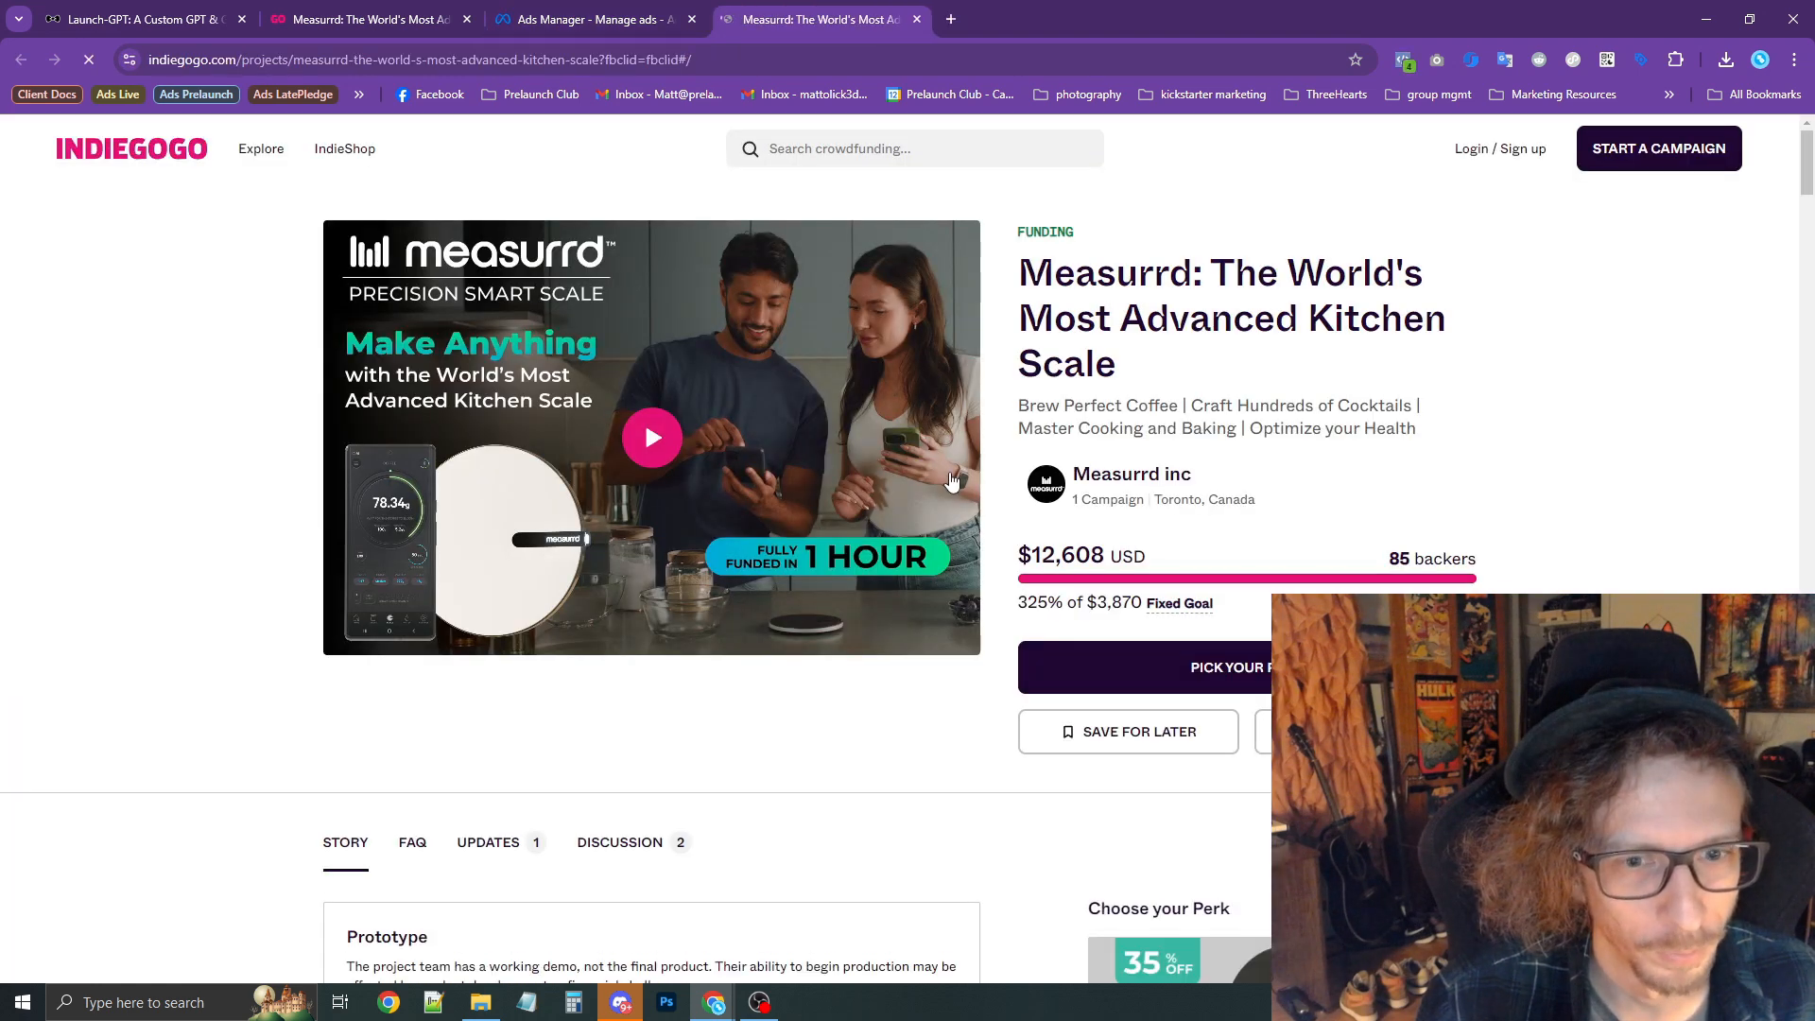
scroll(645, 420, down, 5)
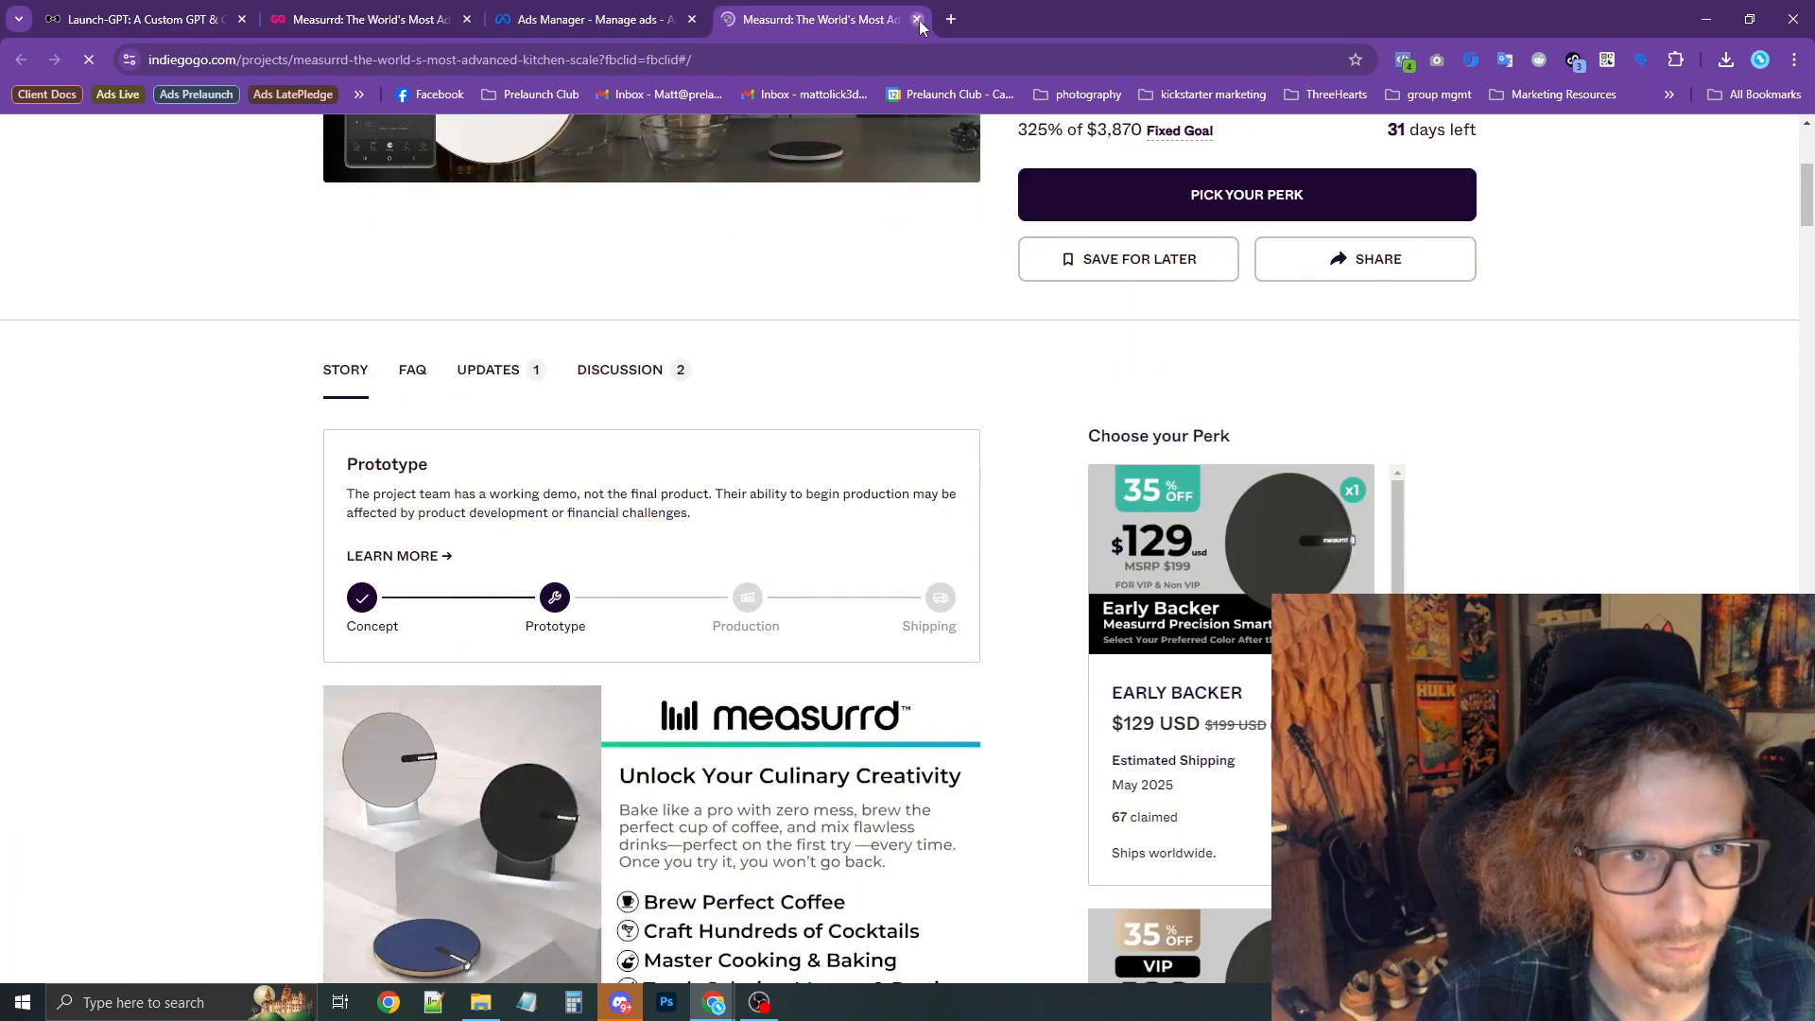
click(917, 20)
Duplicate the Image - Lifestyle ad into the original campaign with 1 copy, keeping existing reactions, comments and shares.
scroll(687, 340, down, 5)
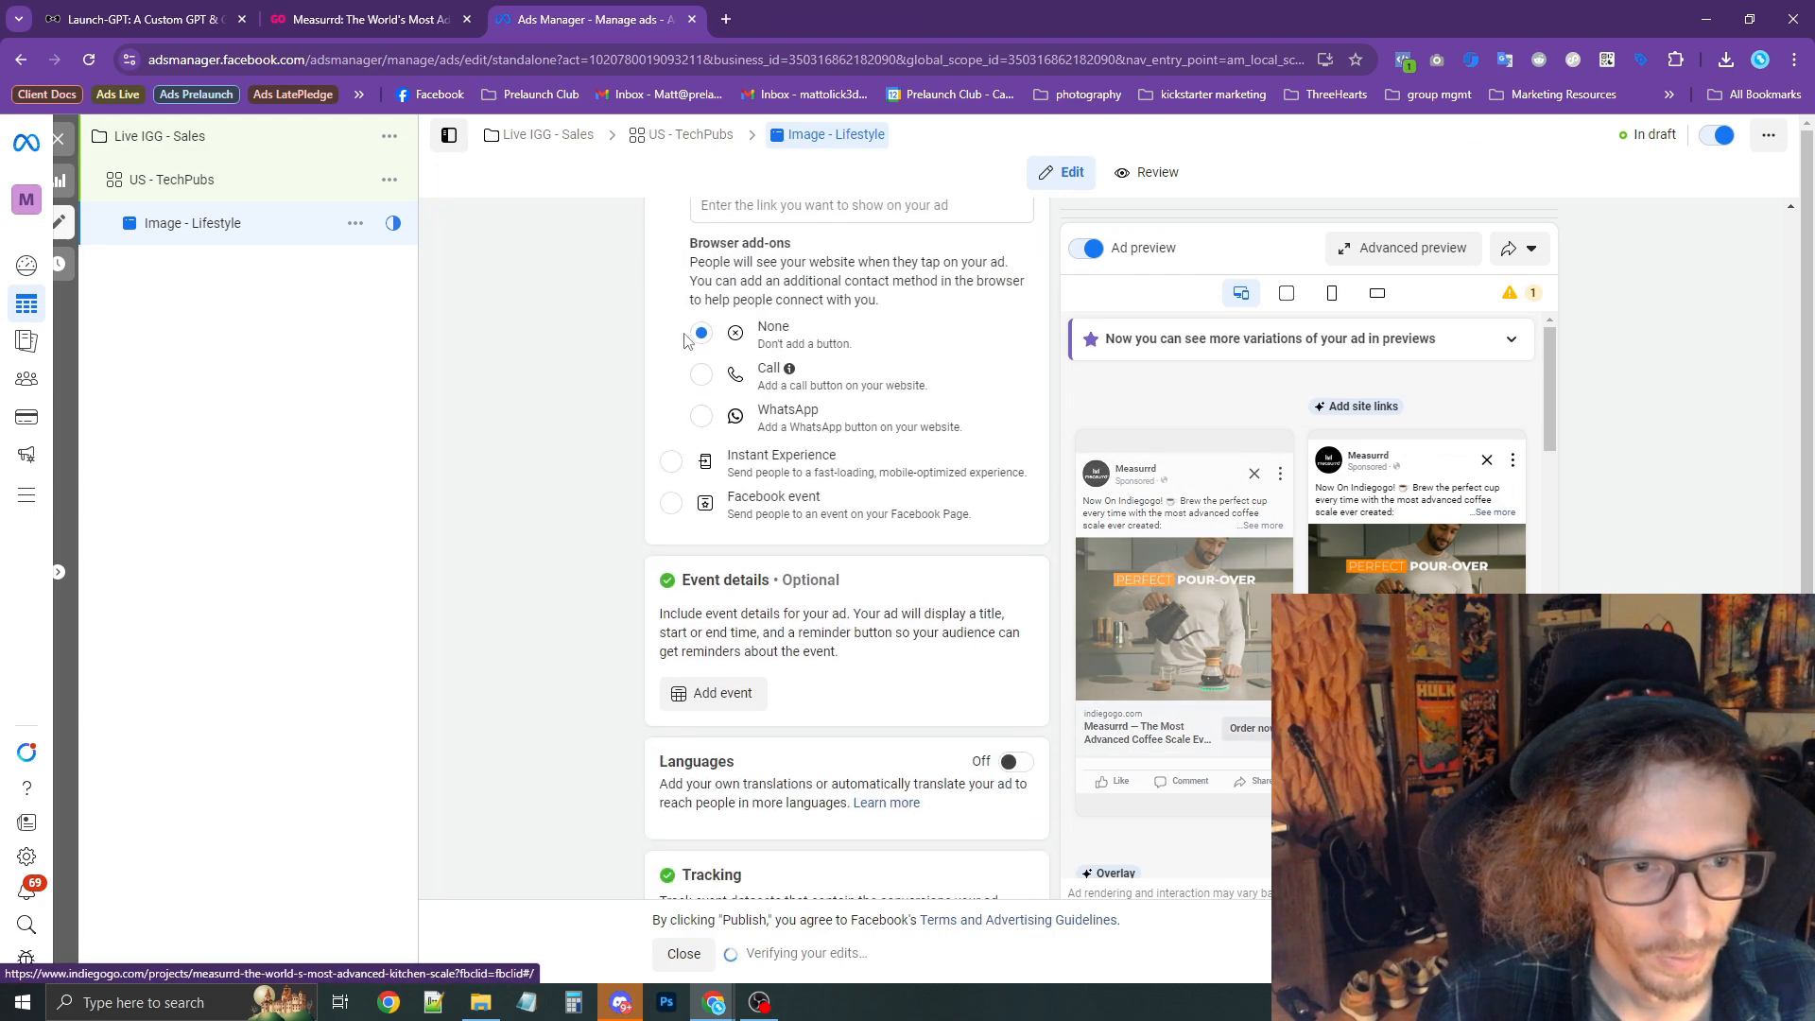
scroll(687, 341, down, 5)
scroll(649, 624, up, 9)
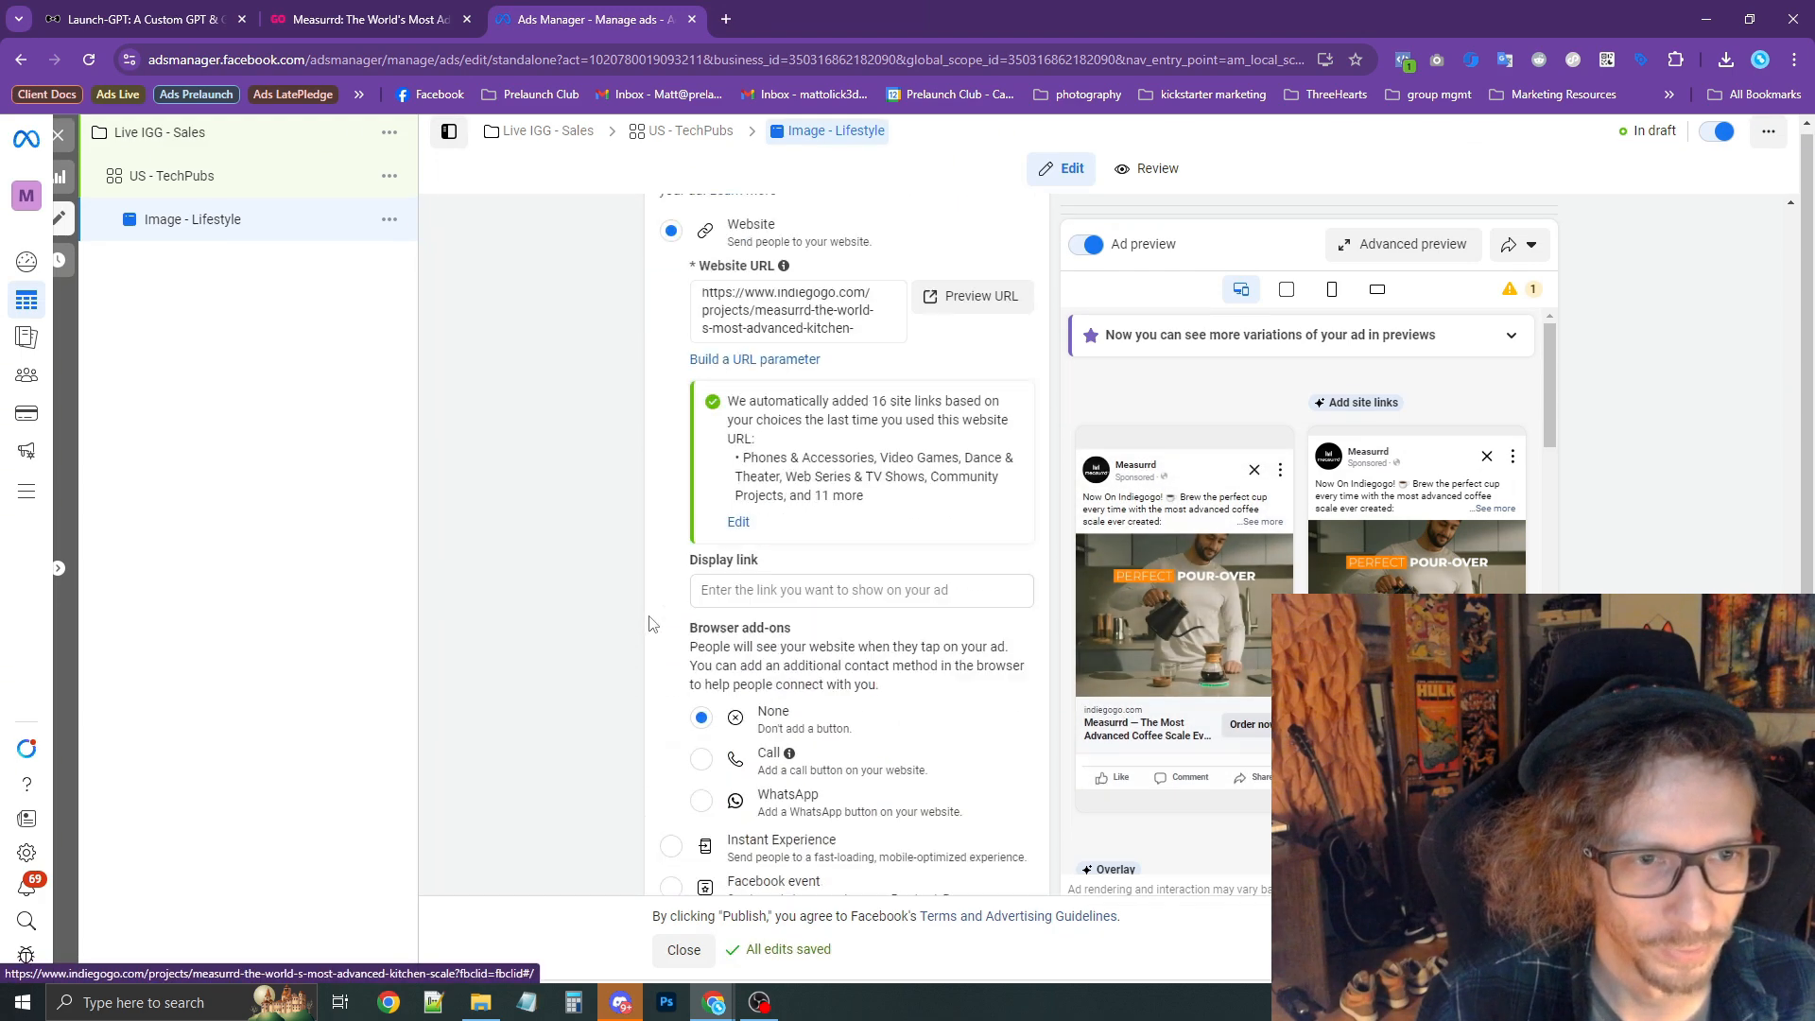
scroll(650, 624, up, 15)
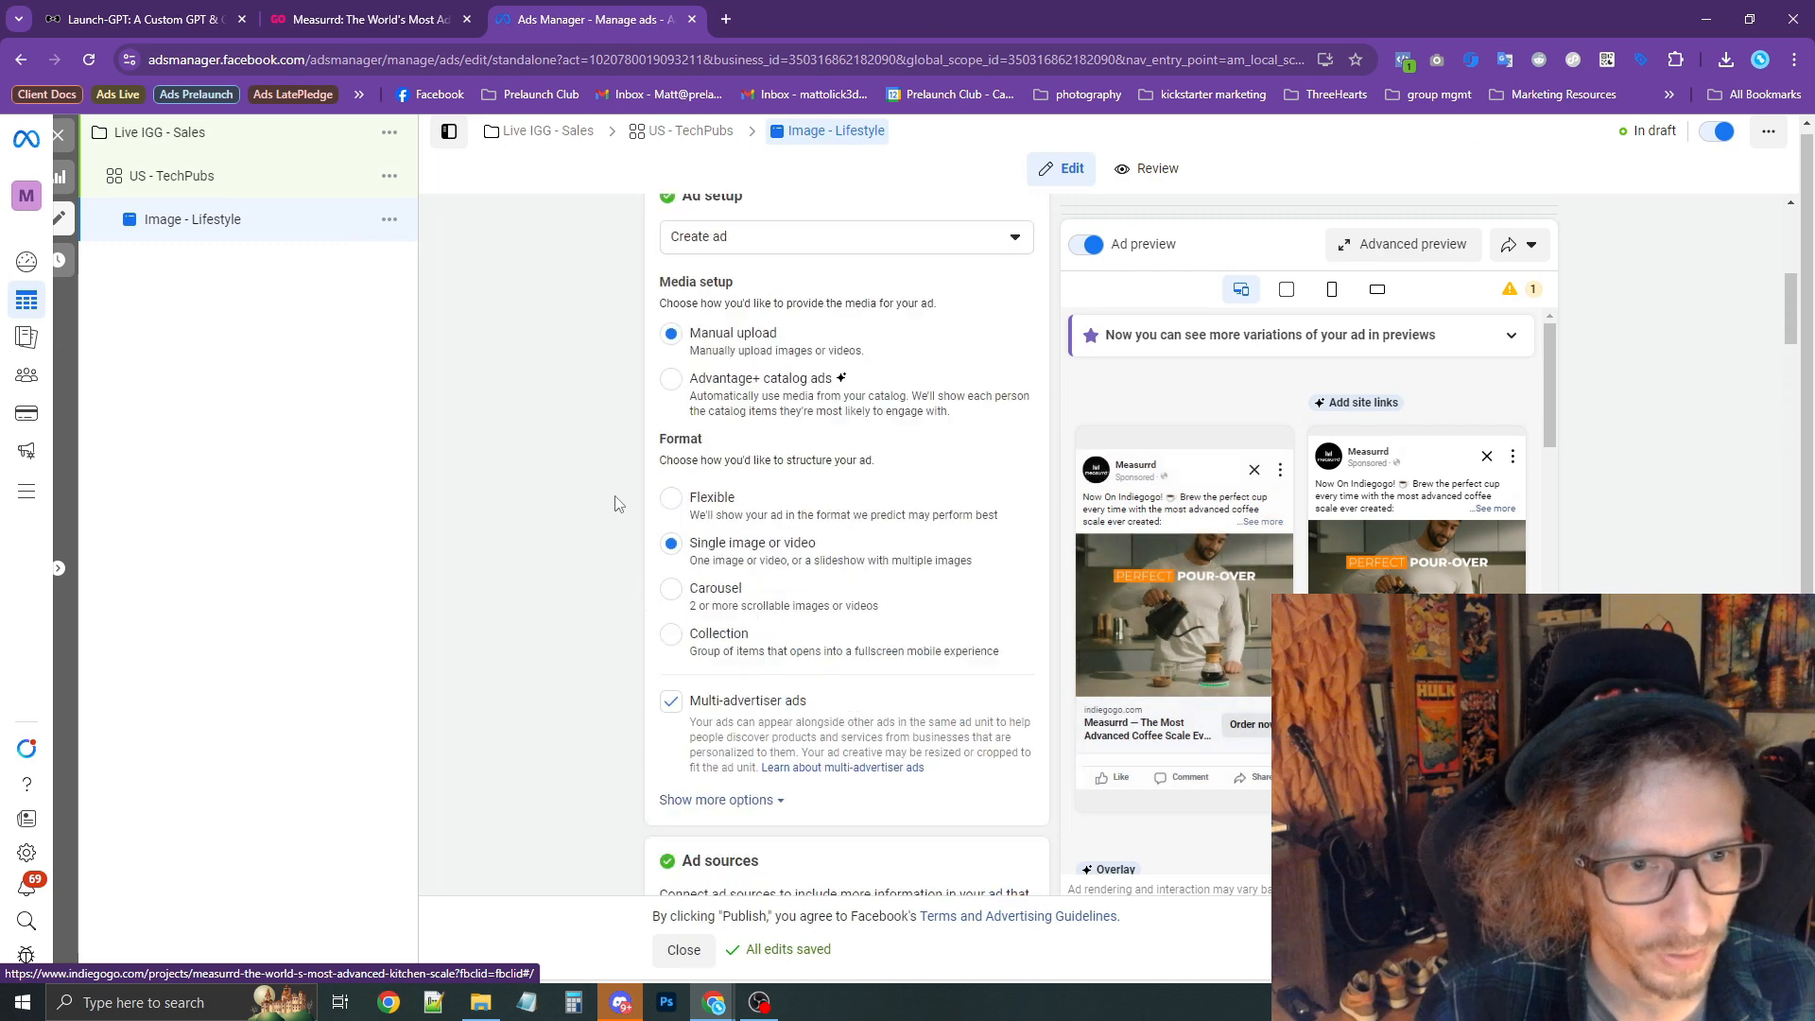
scroll(615, 503, up, 6)
click(388, 219)
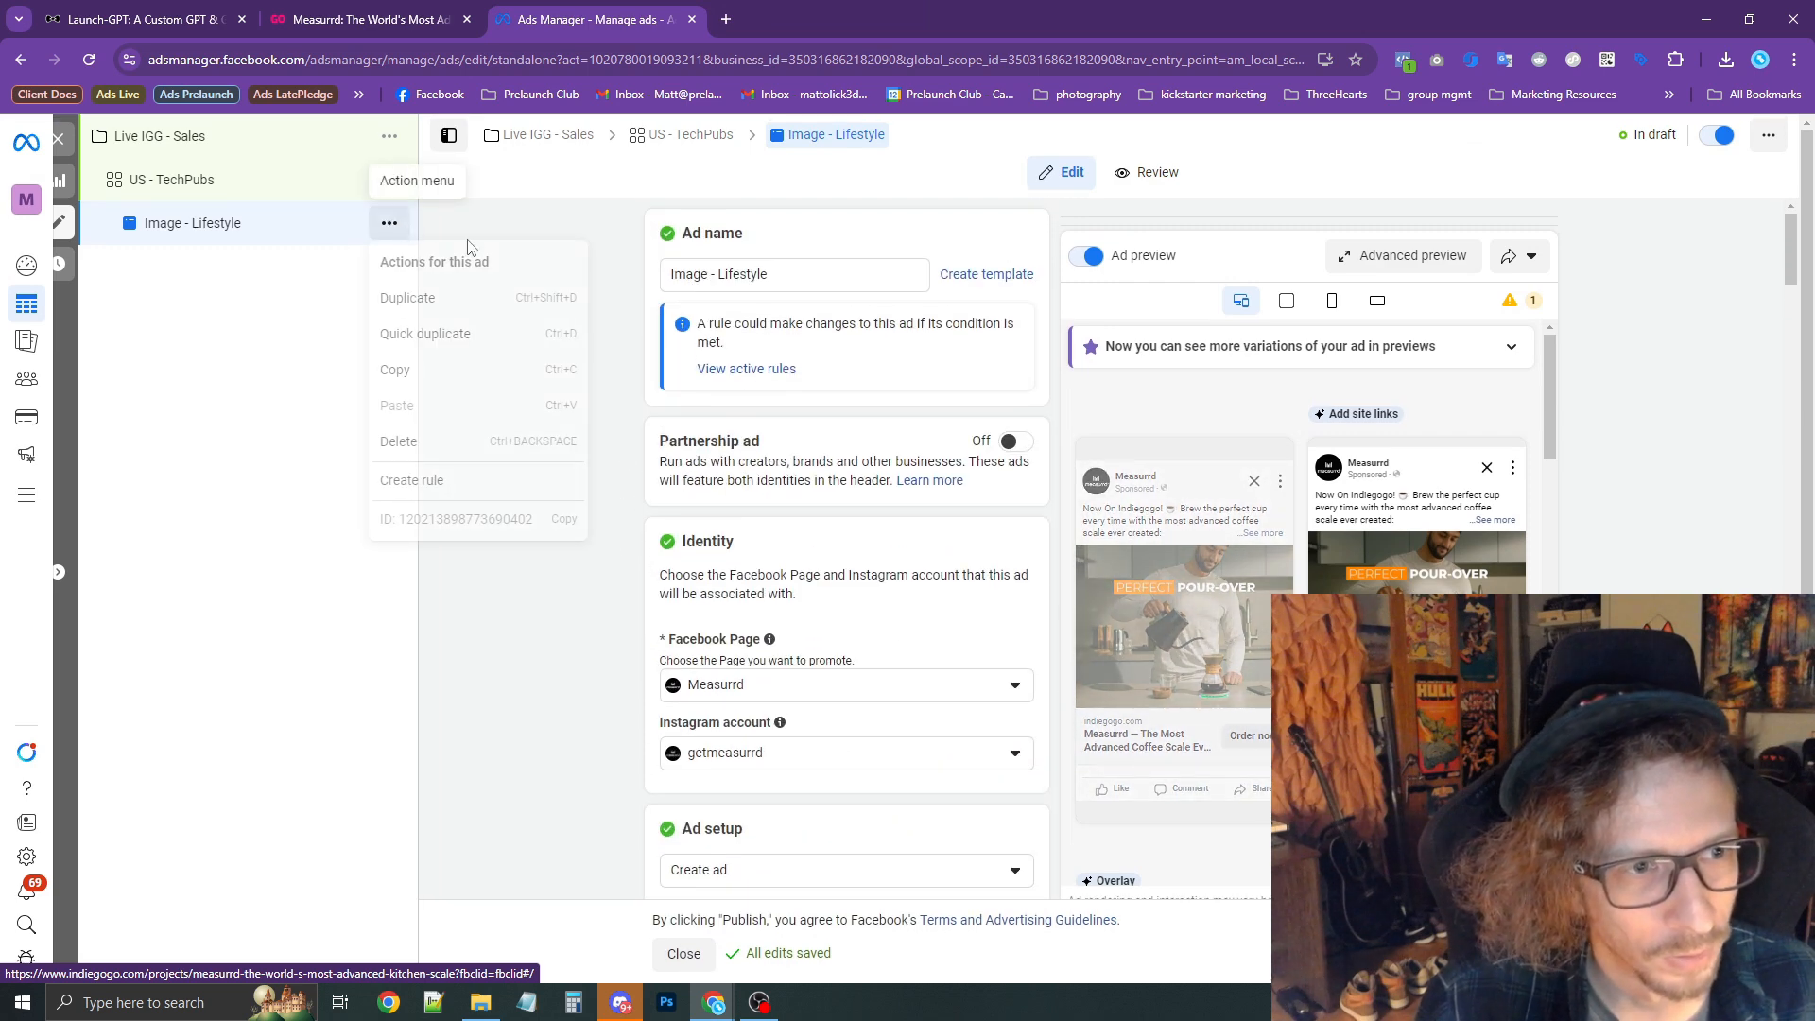
click(419, 298)
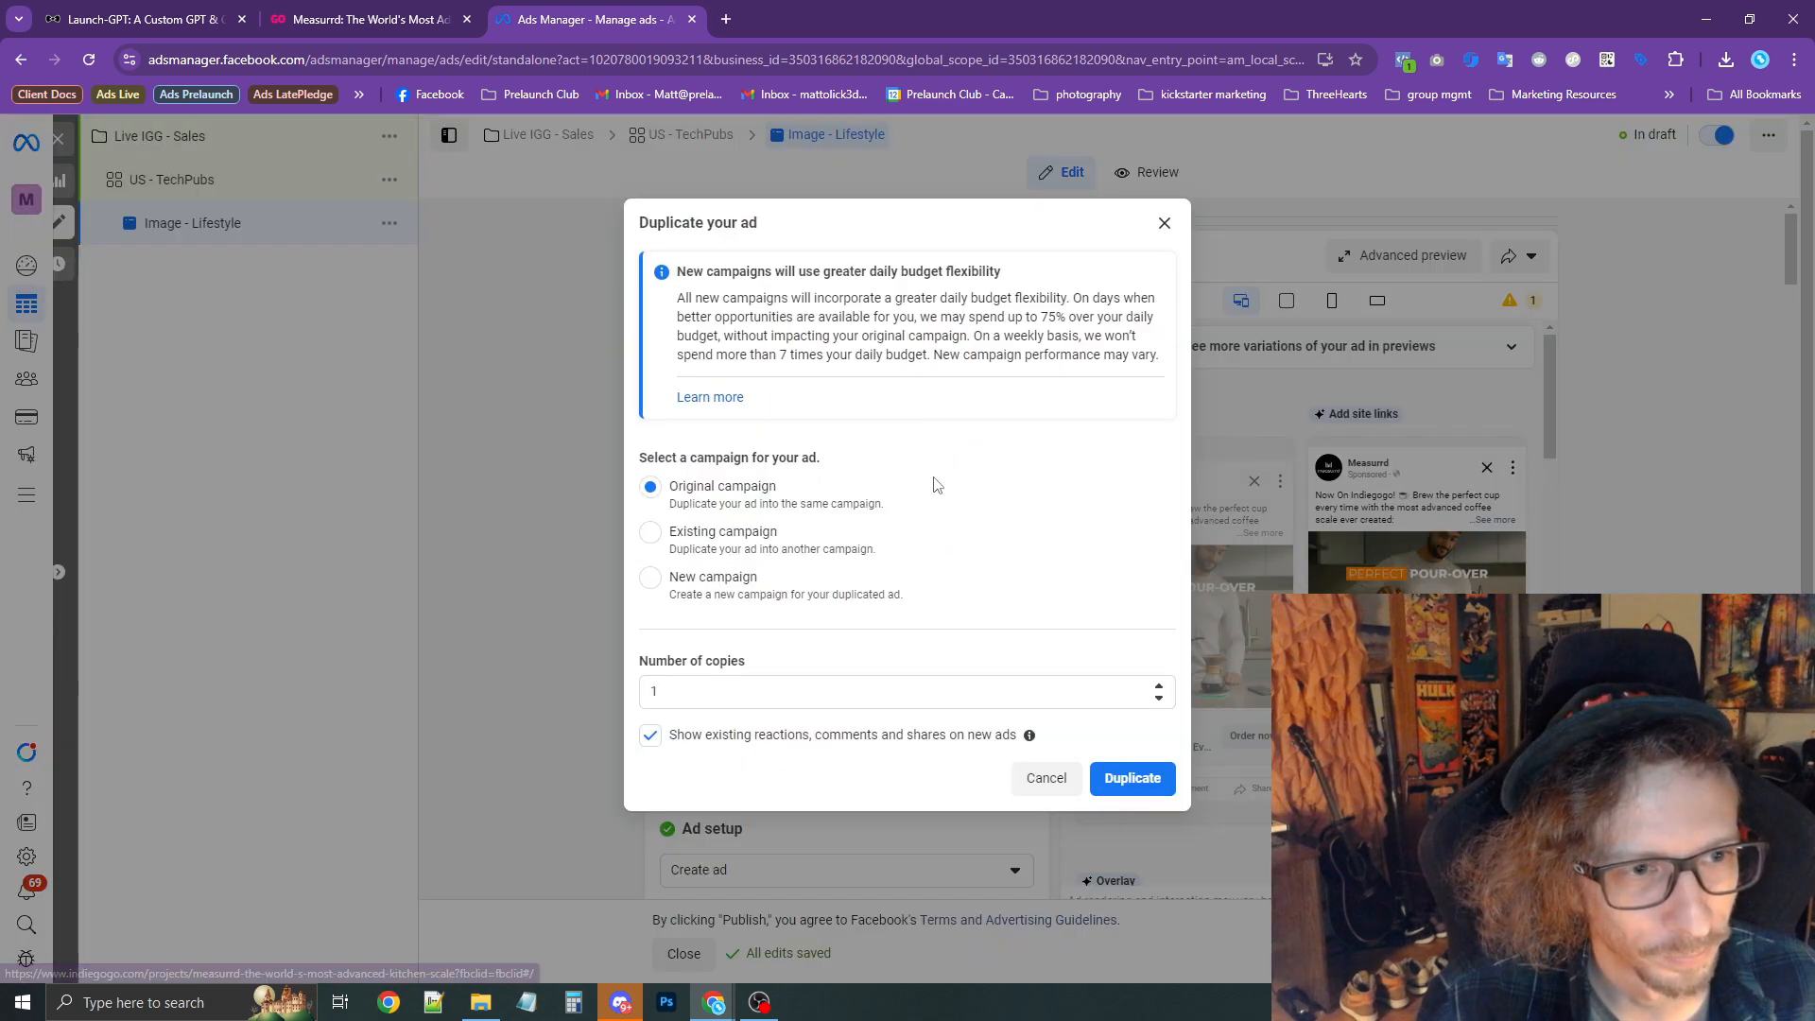
click(1104, 777)
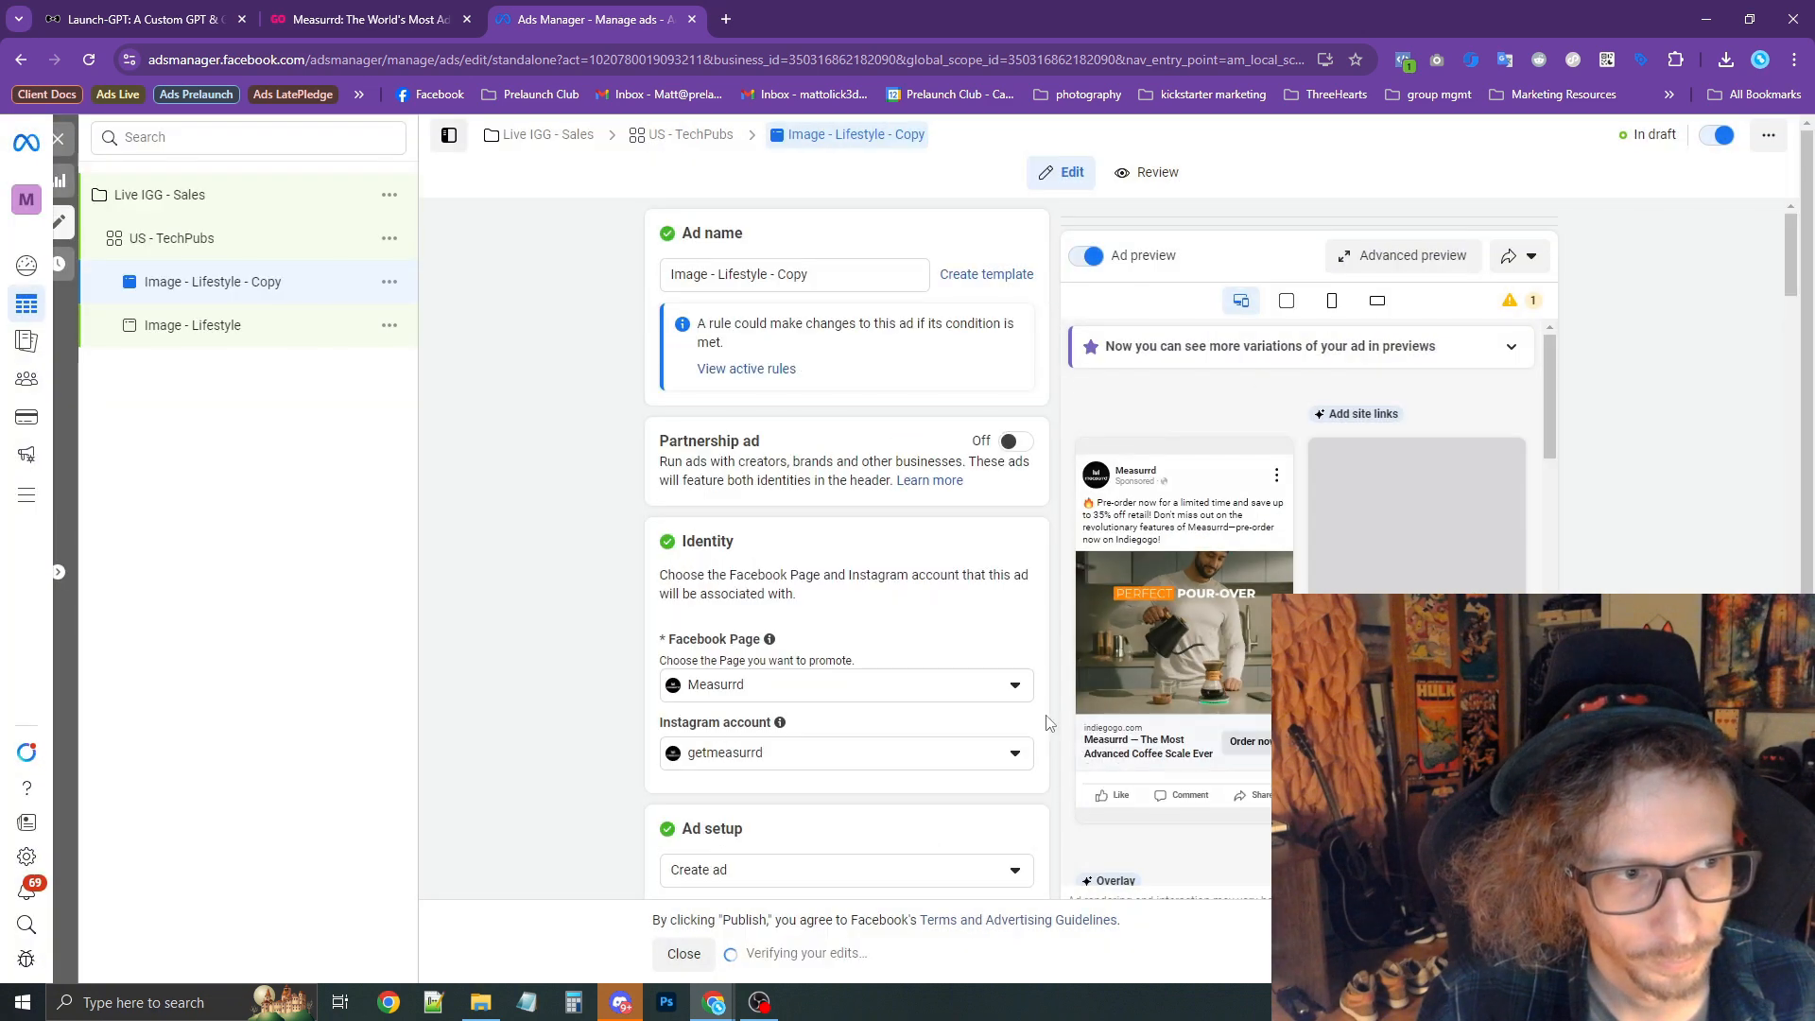
Check the asset file names in the BEST PERFORMING ASSETS folder and rename the duplicated ad to "Image - Product".
click(484, 1002)
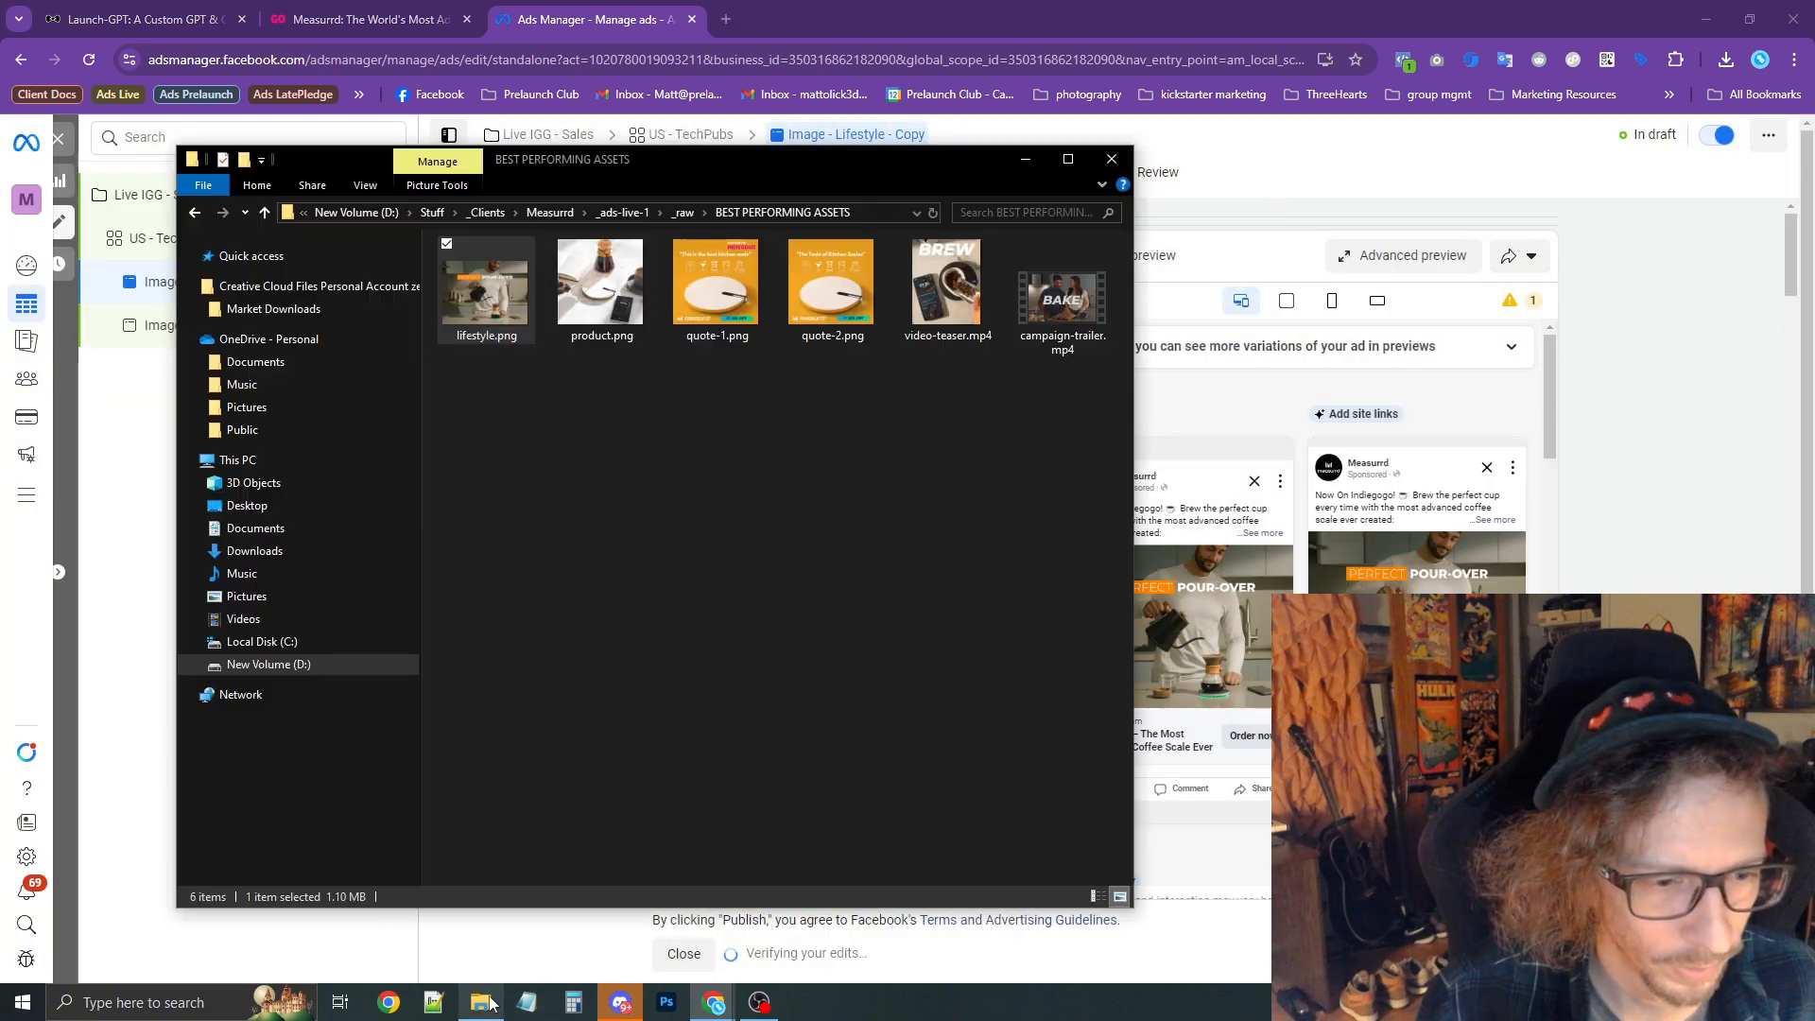
click(133, 588)
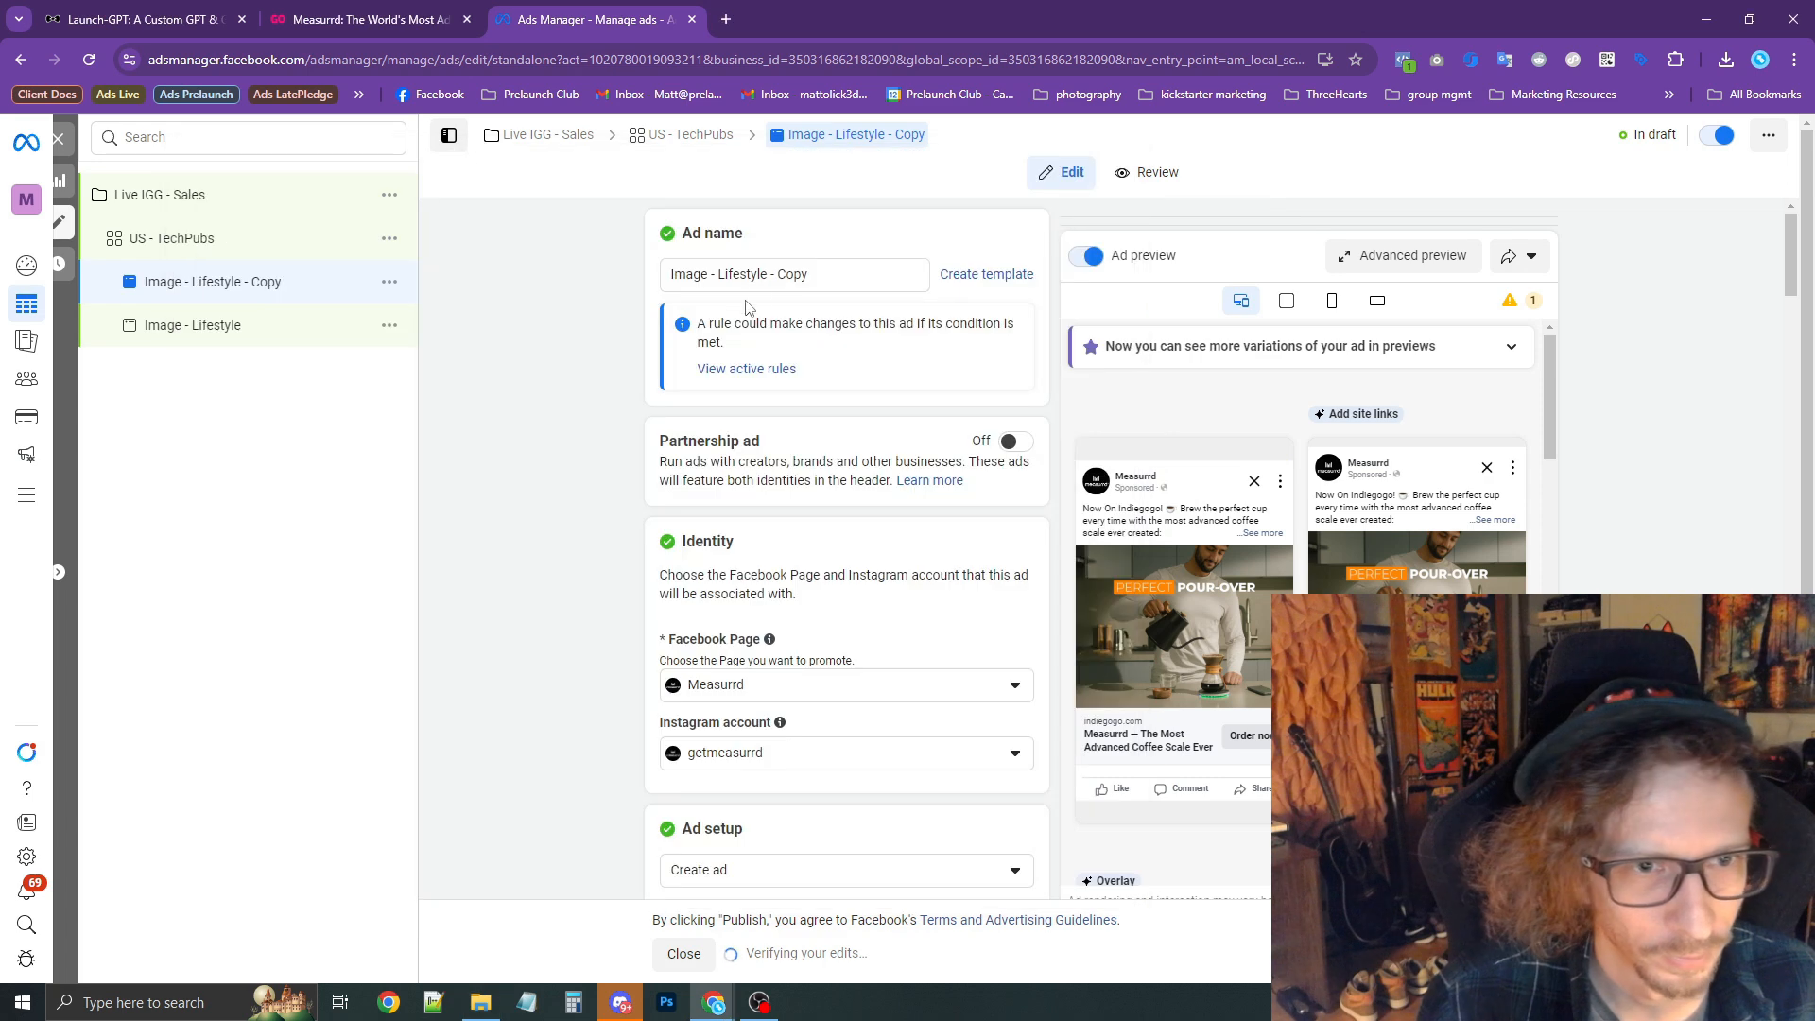
drag(719, 270, 1045, 322)
key(BackSpace)
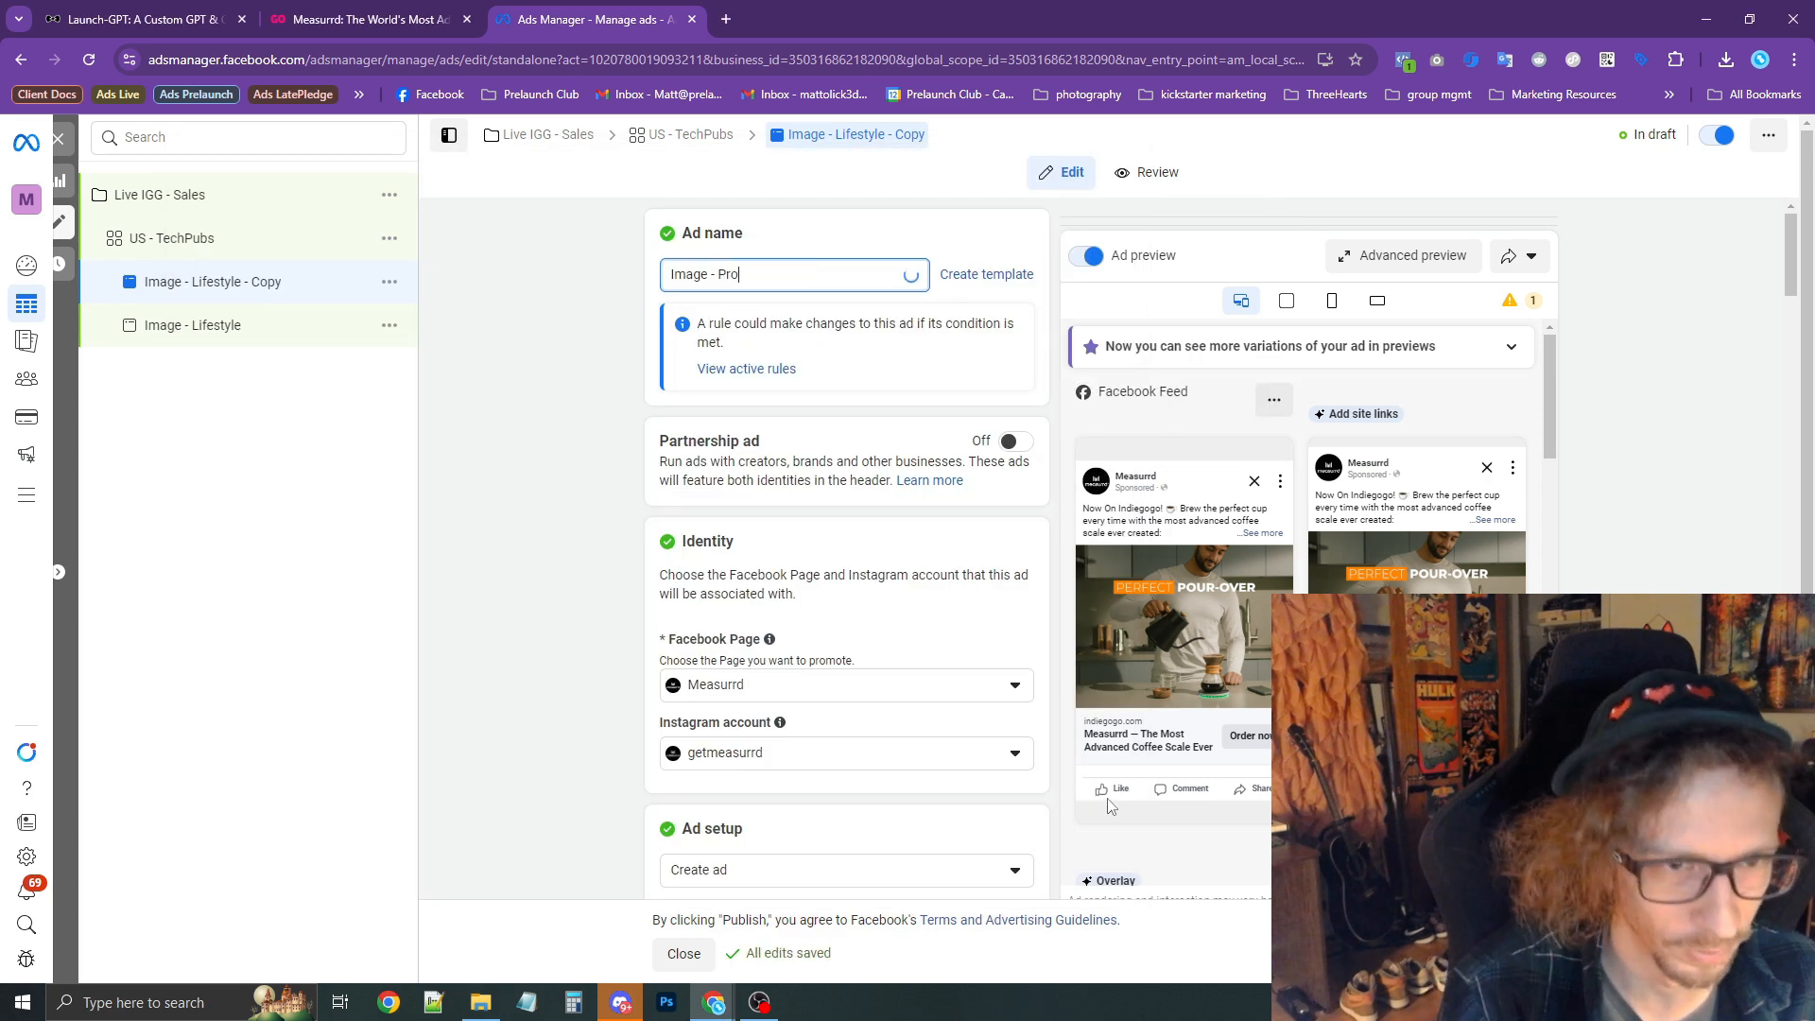
Remove the lifestyle image from the Image - Product ad's creative.
scroll(539, 597, down, 15)
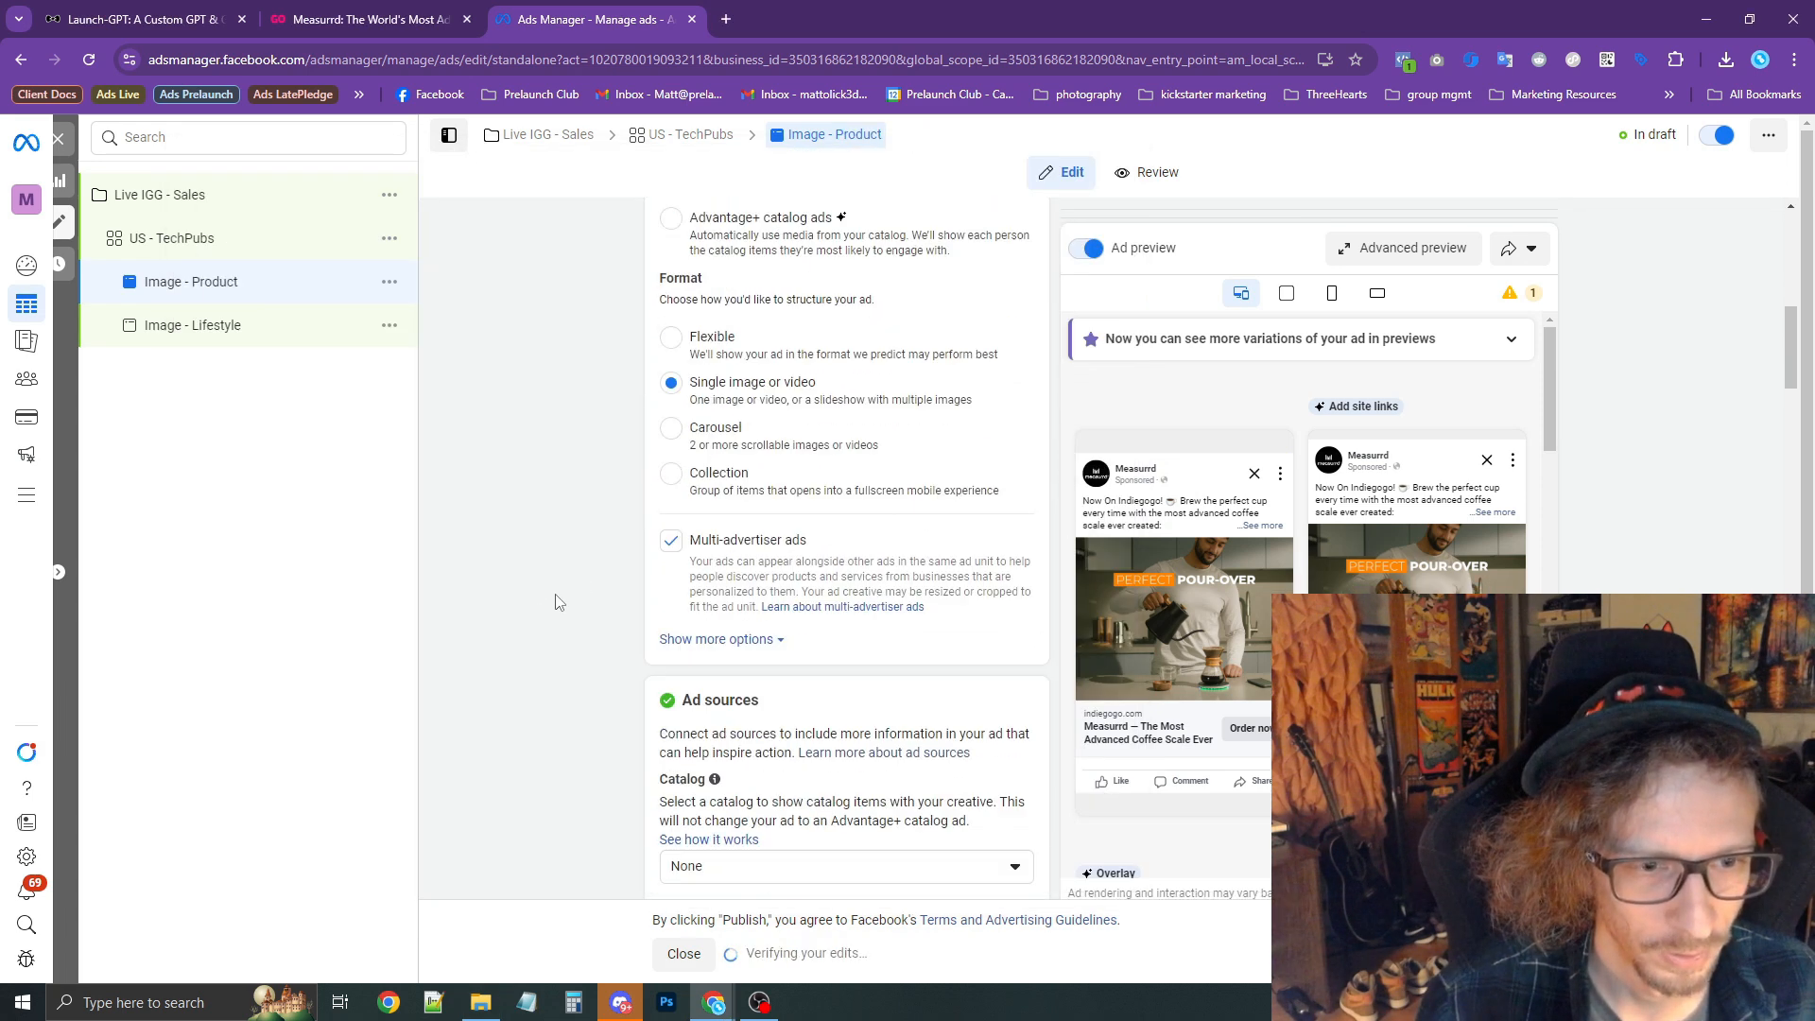
scroll(616, 581, down, 7)
scroll(851, 491, up, 2)
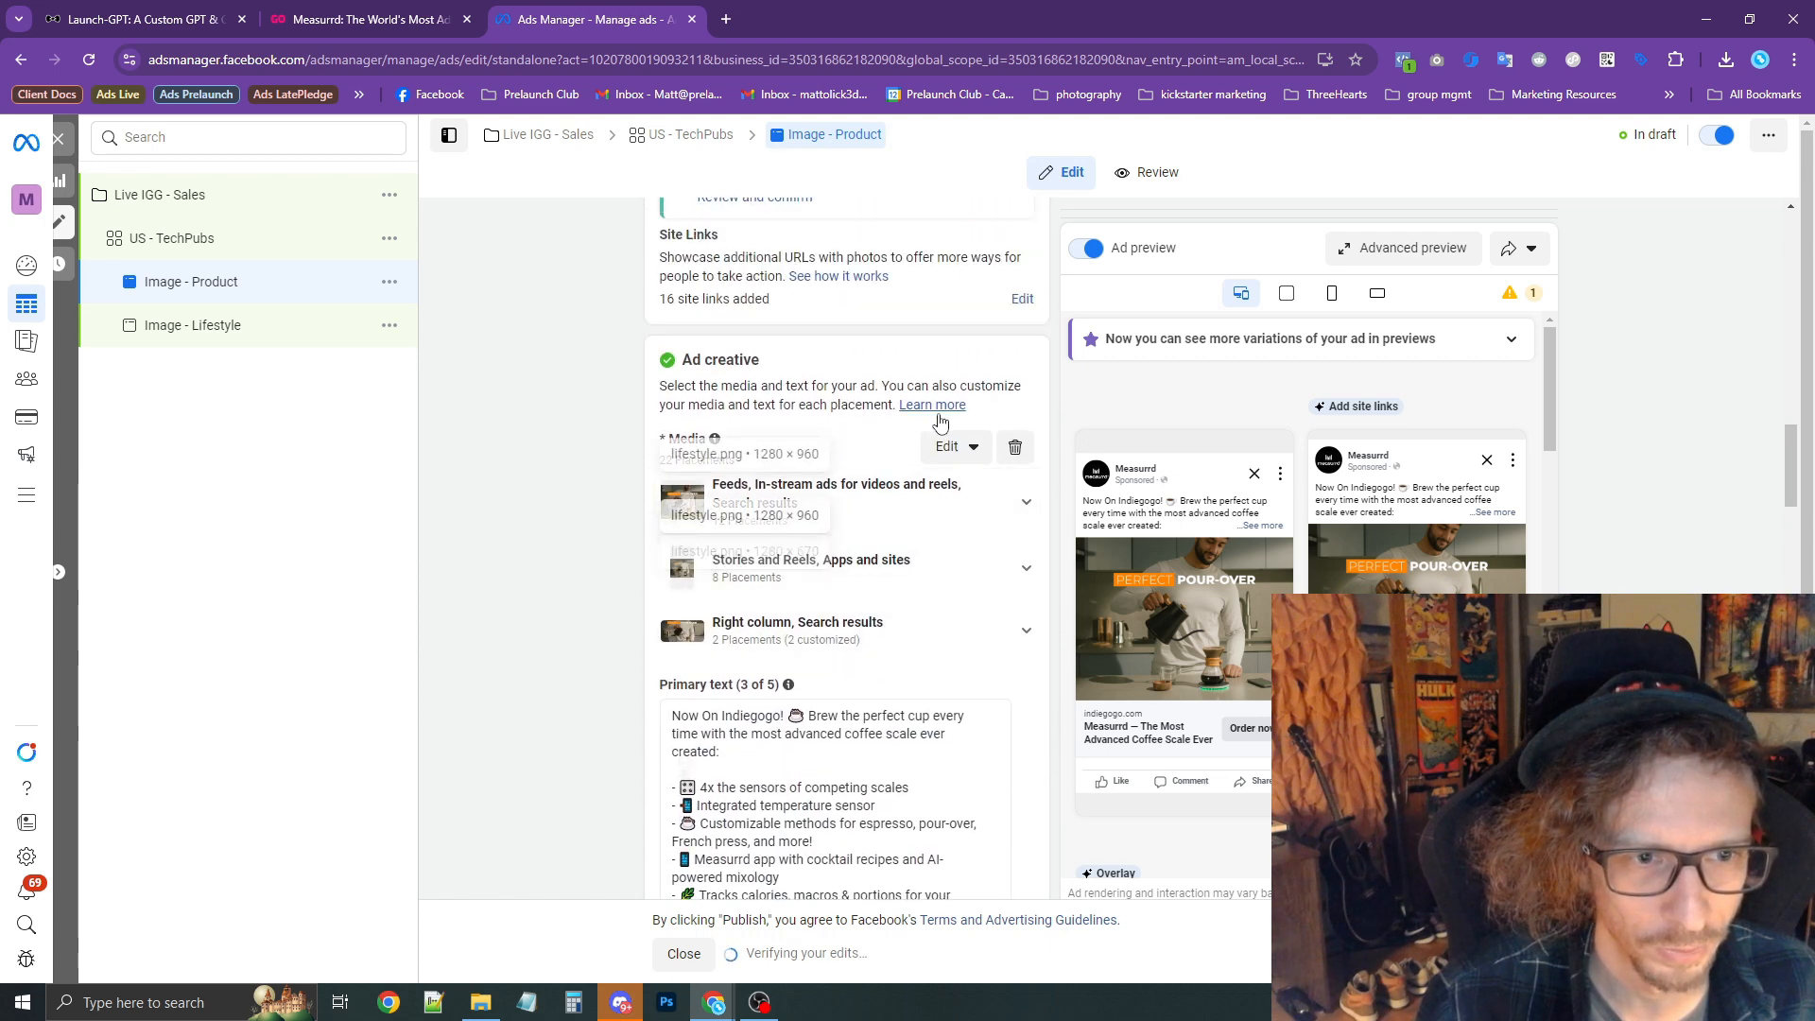
click(1015, 449)
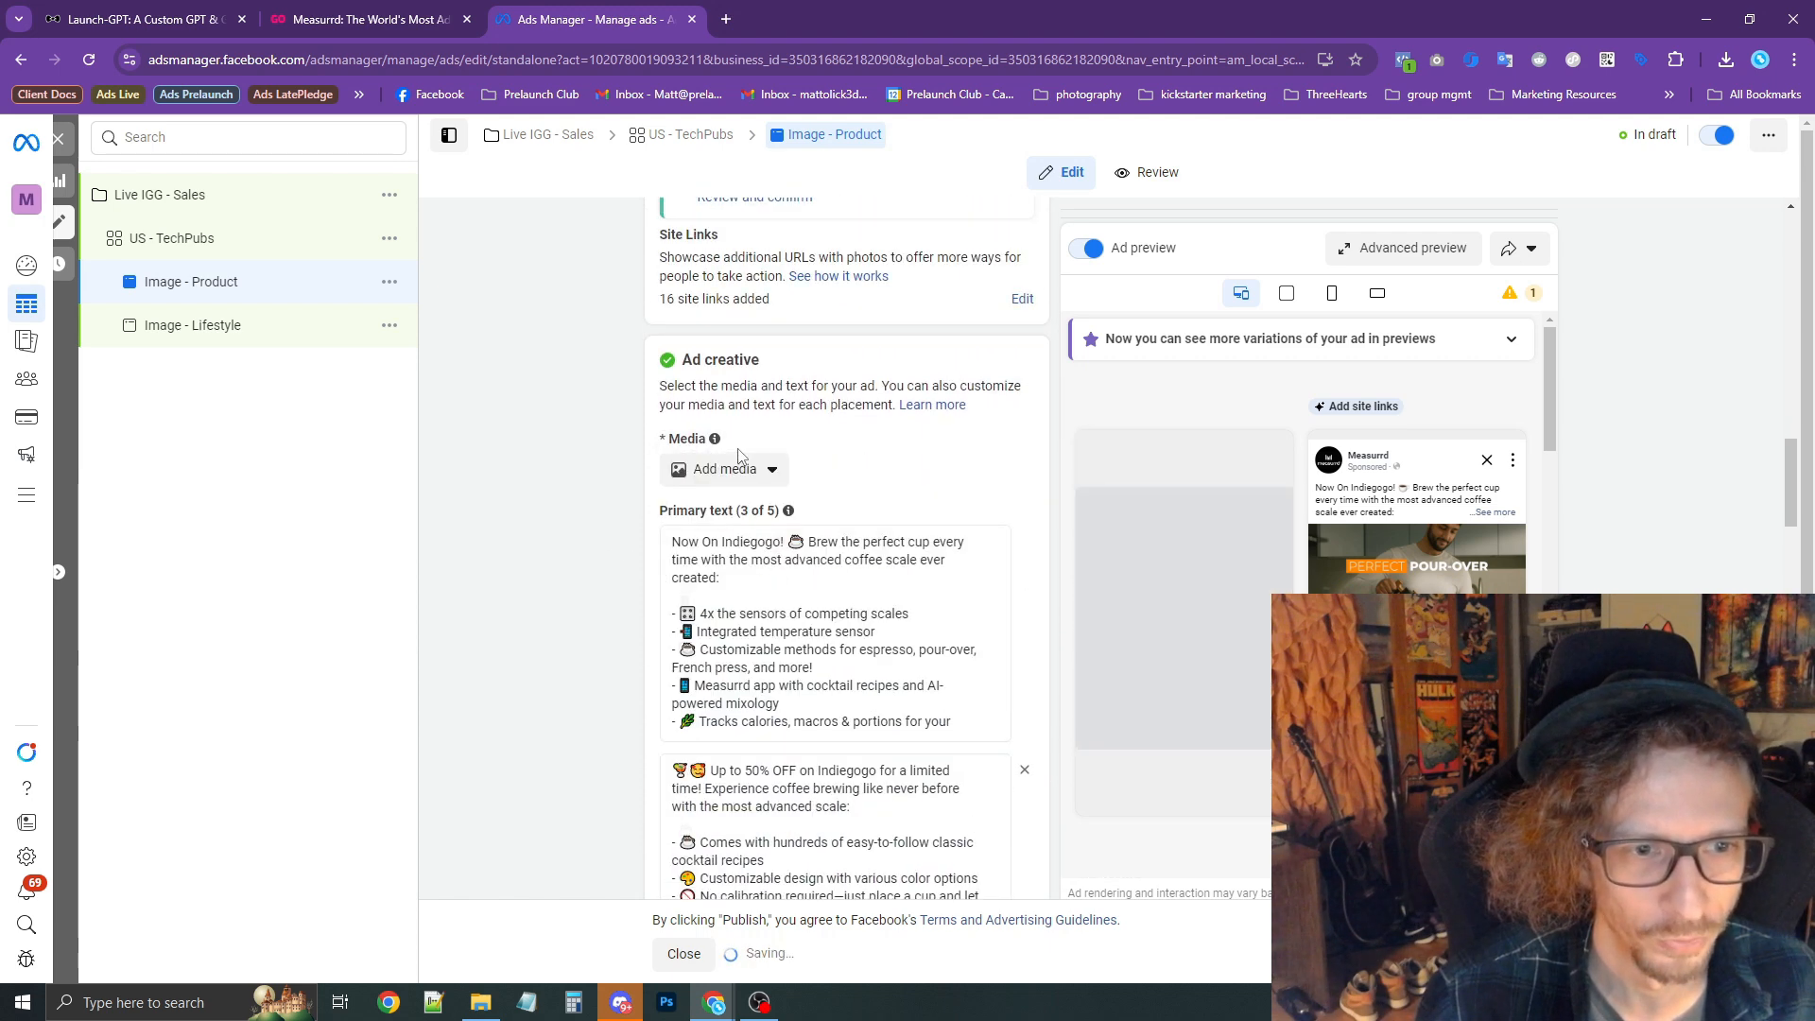
Upload product.png from the asset folder as the Image - Product ad's media and proceed to the placement crops.
click(728, 471)
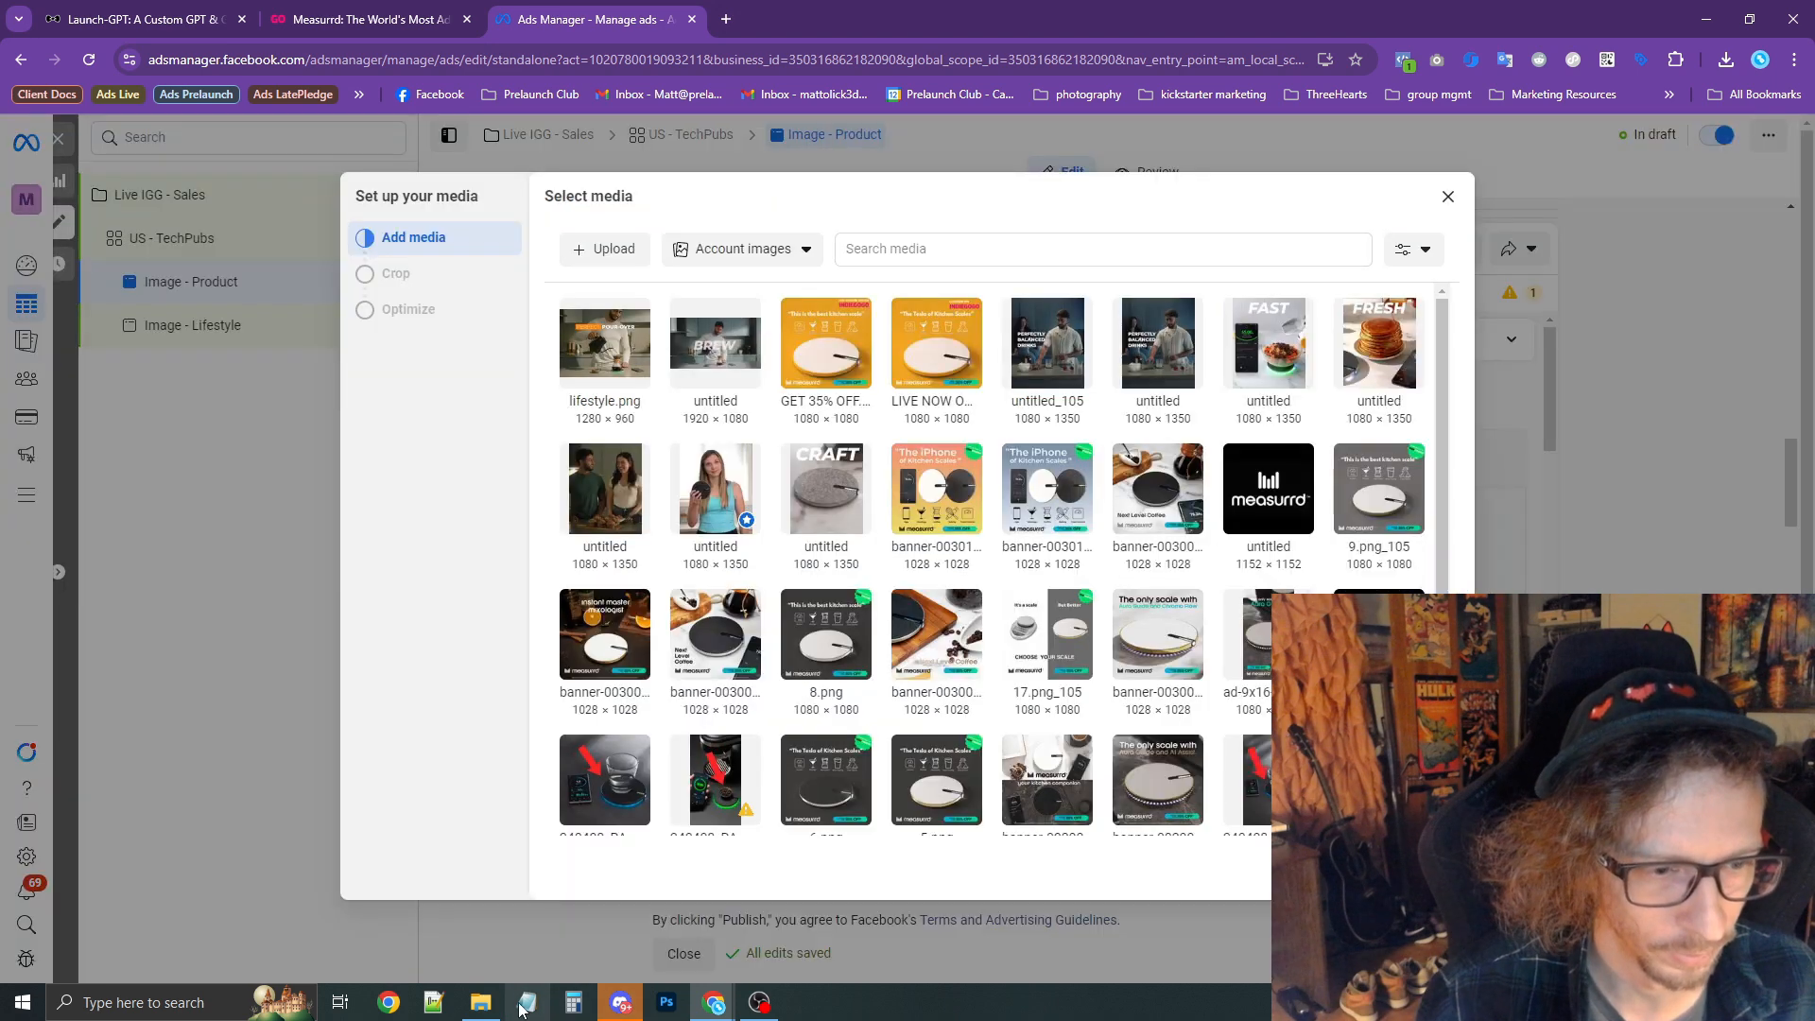
click(481, 1003)
drag(602, 288, 1267, 406)
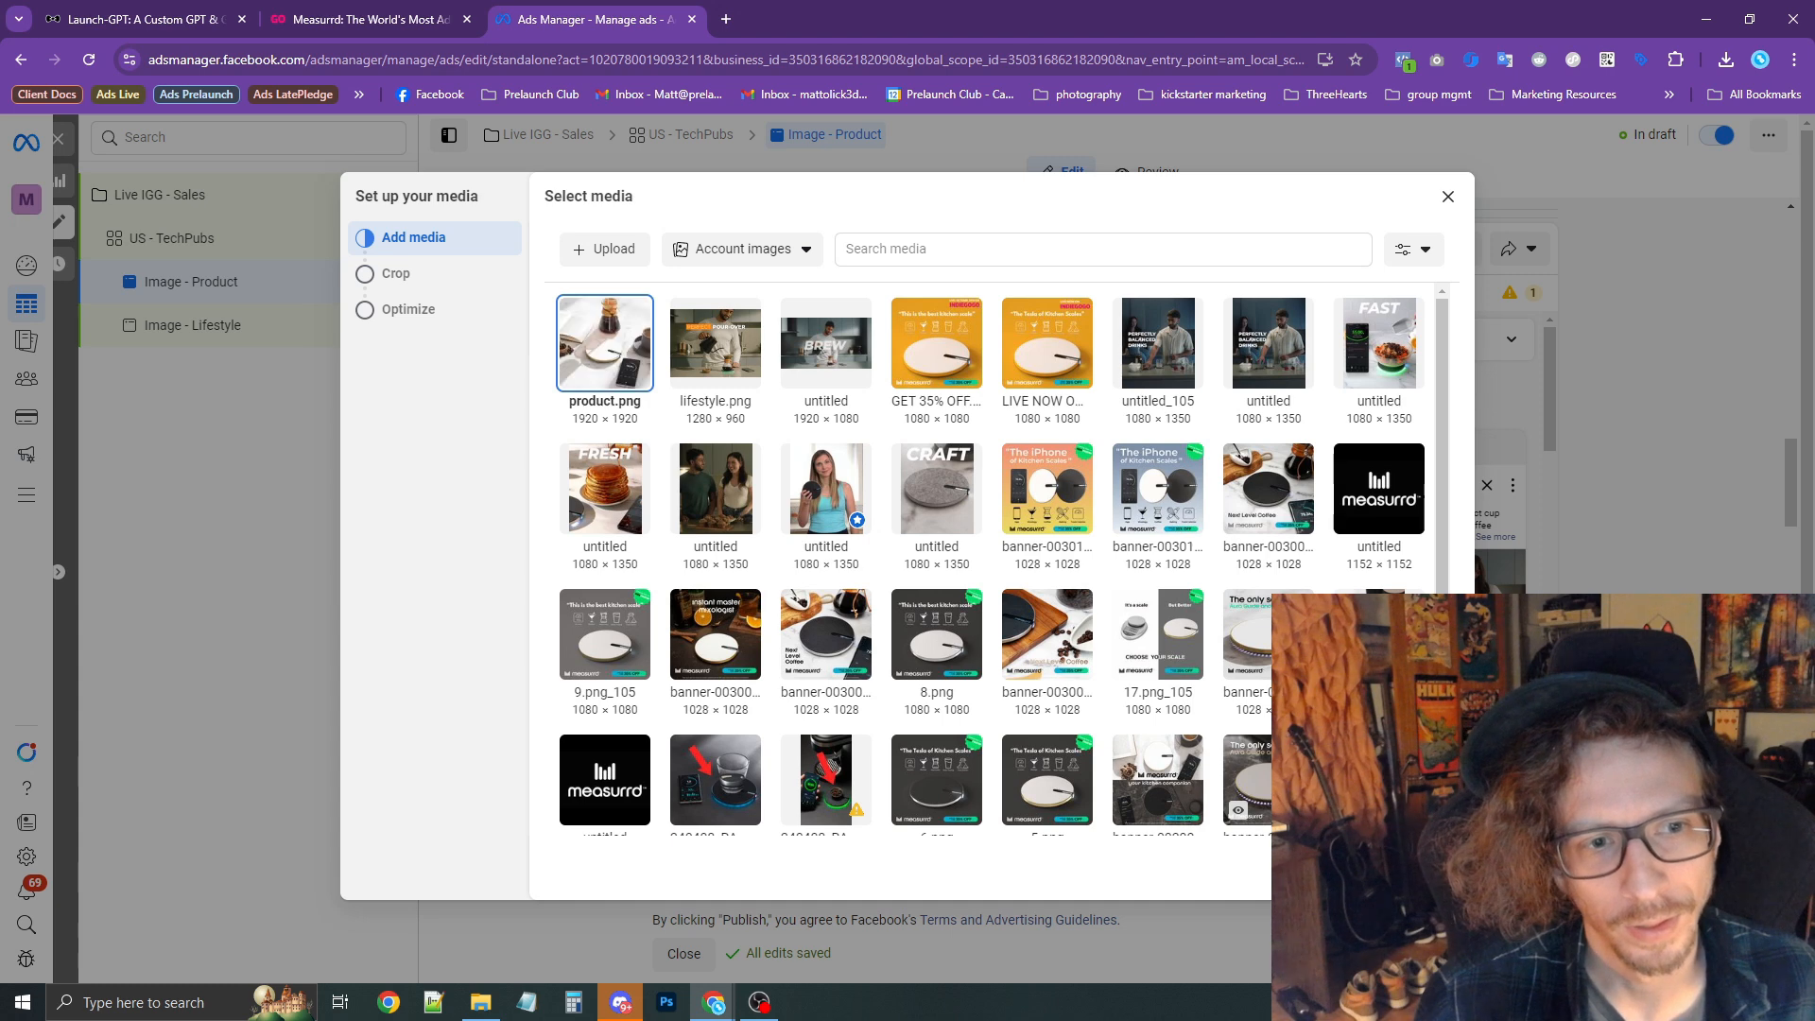
click(1431, 869)
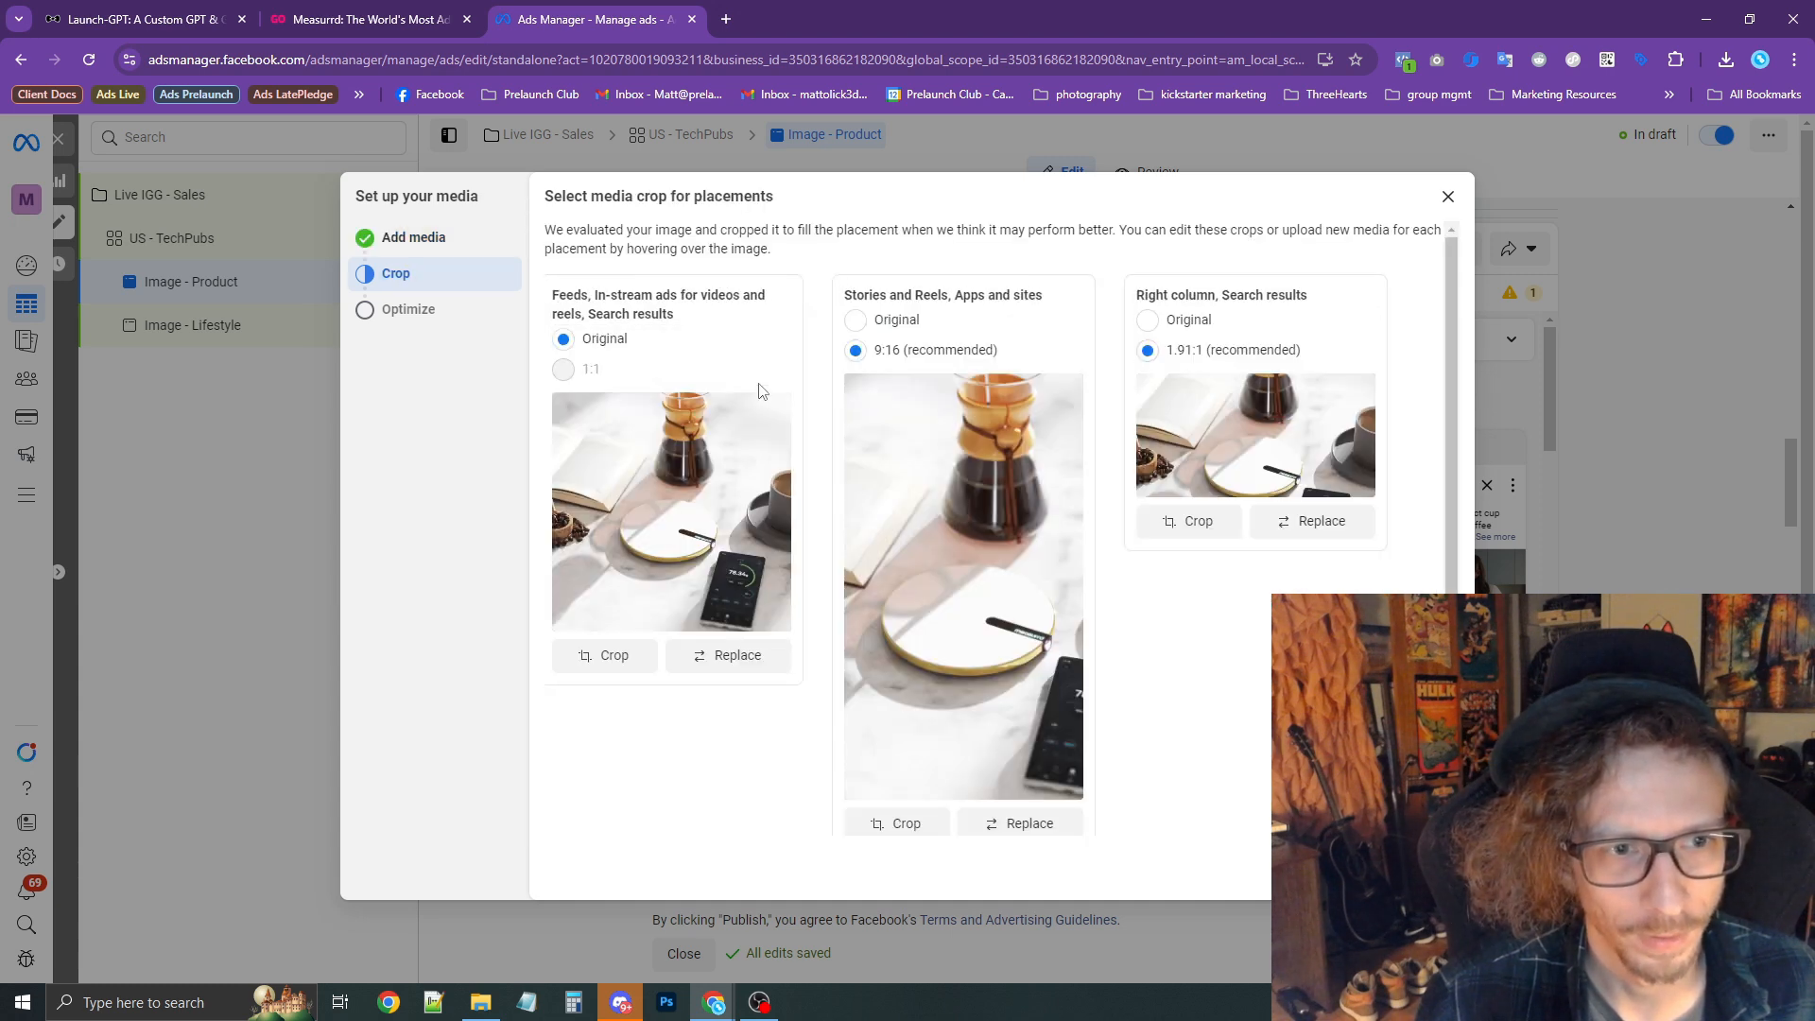
Set the Stories and Reels placement and the Right column placement to use the original image crop.
click(898, 319)
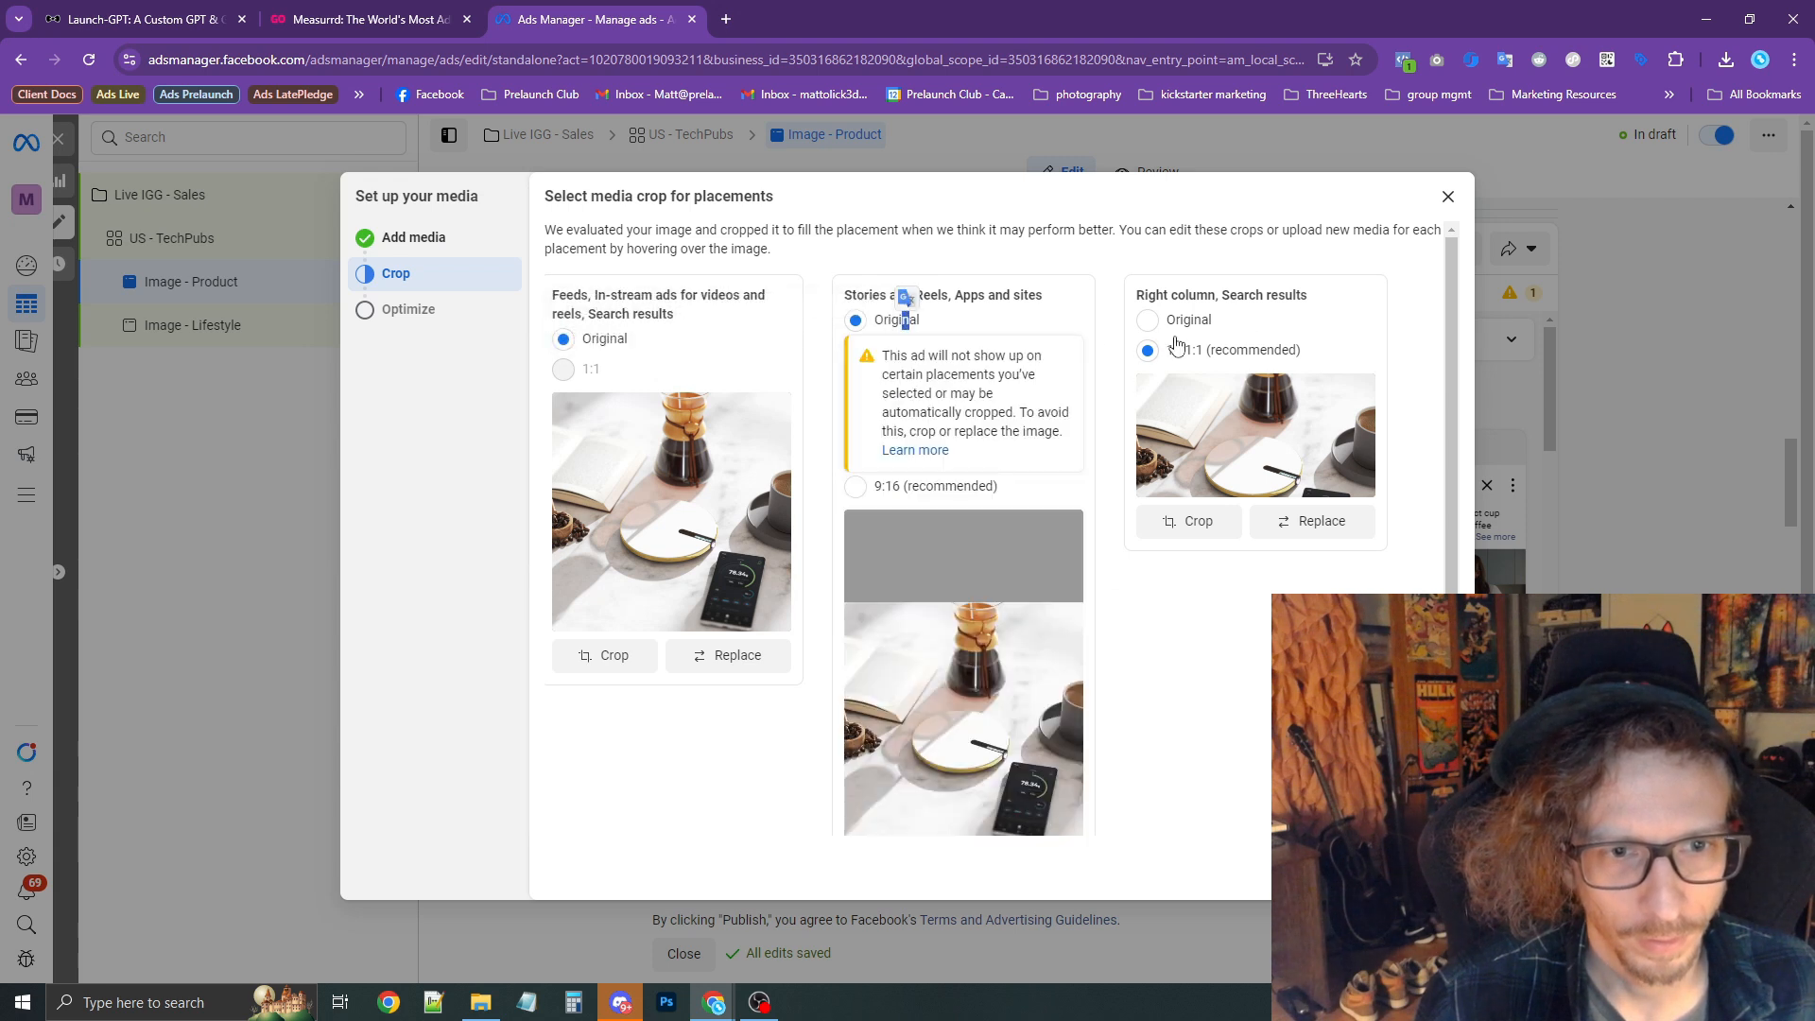
scroll(1172, 378, down, 3)
scroll(1214, 378, up, 3)
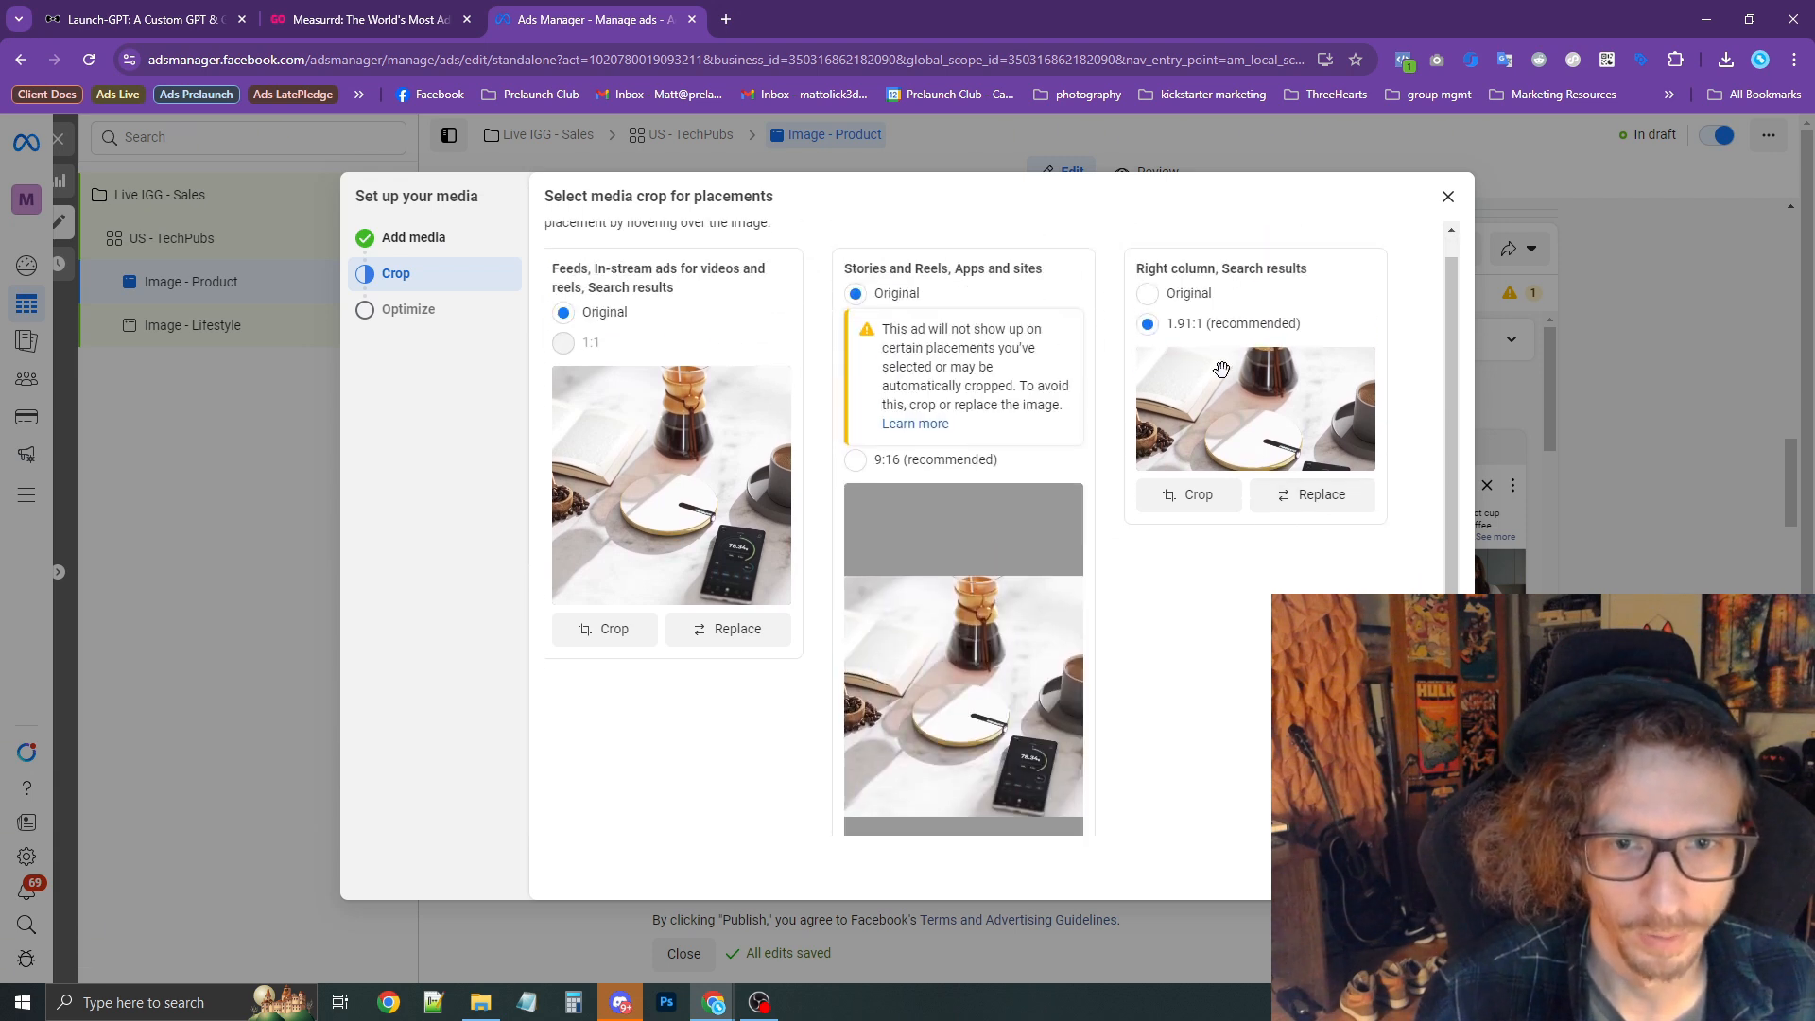
click(1148, 320)
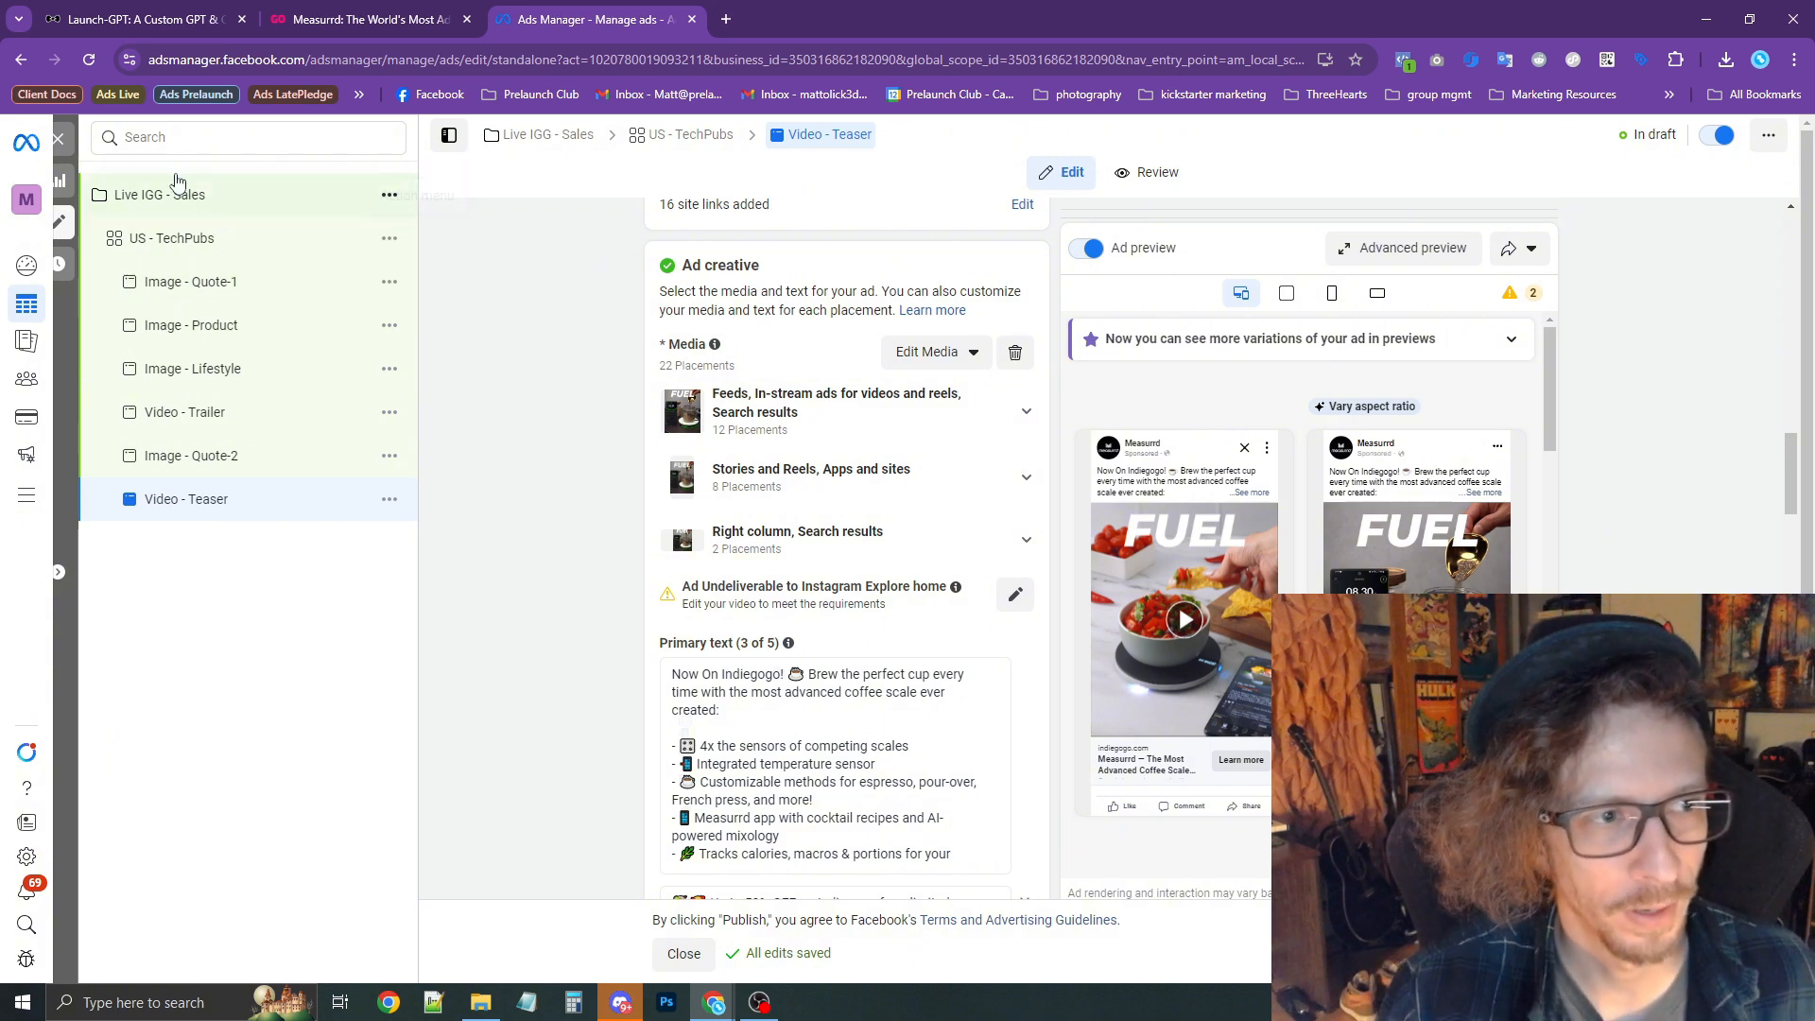
Duplicate the US - TechPubs ad set into the original campaign with 1 copy, keeping existing reactions, comments and shares.
click(62, 141)
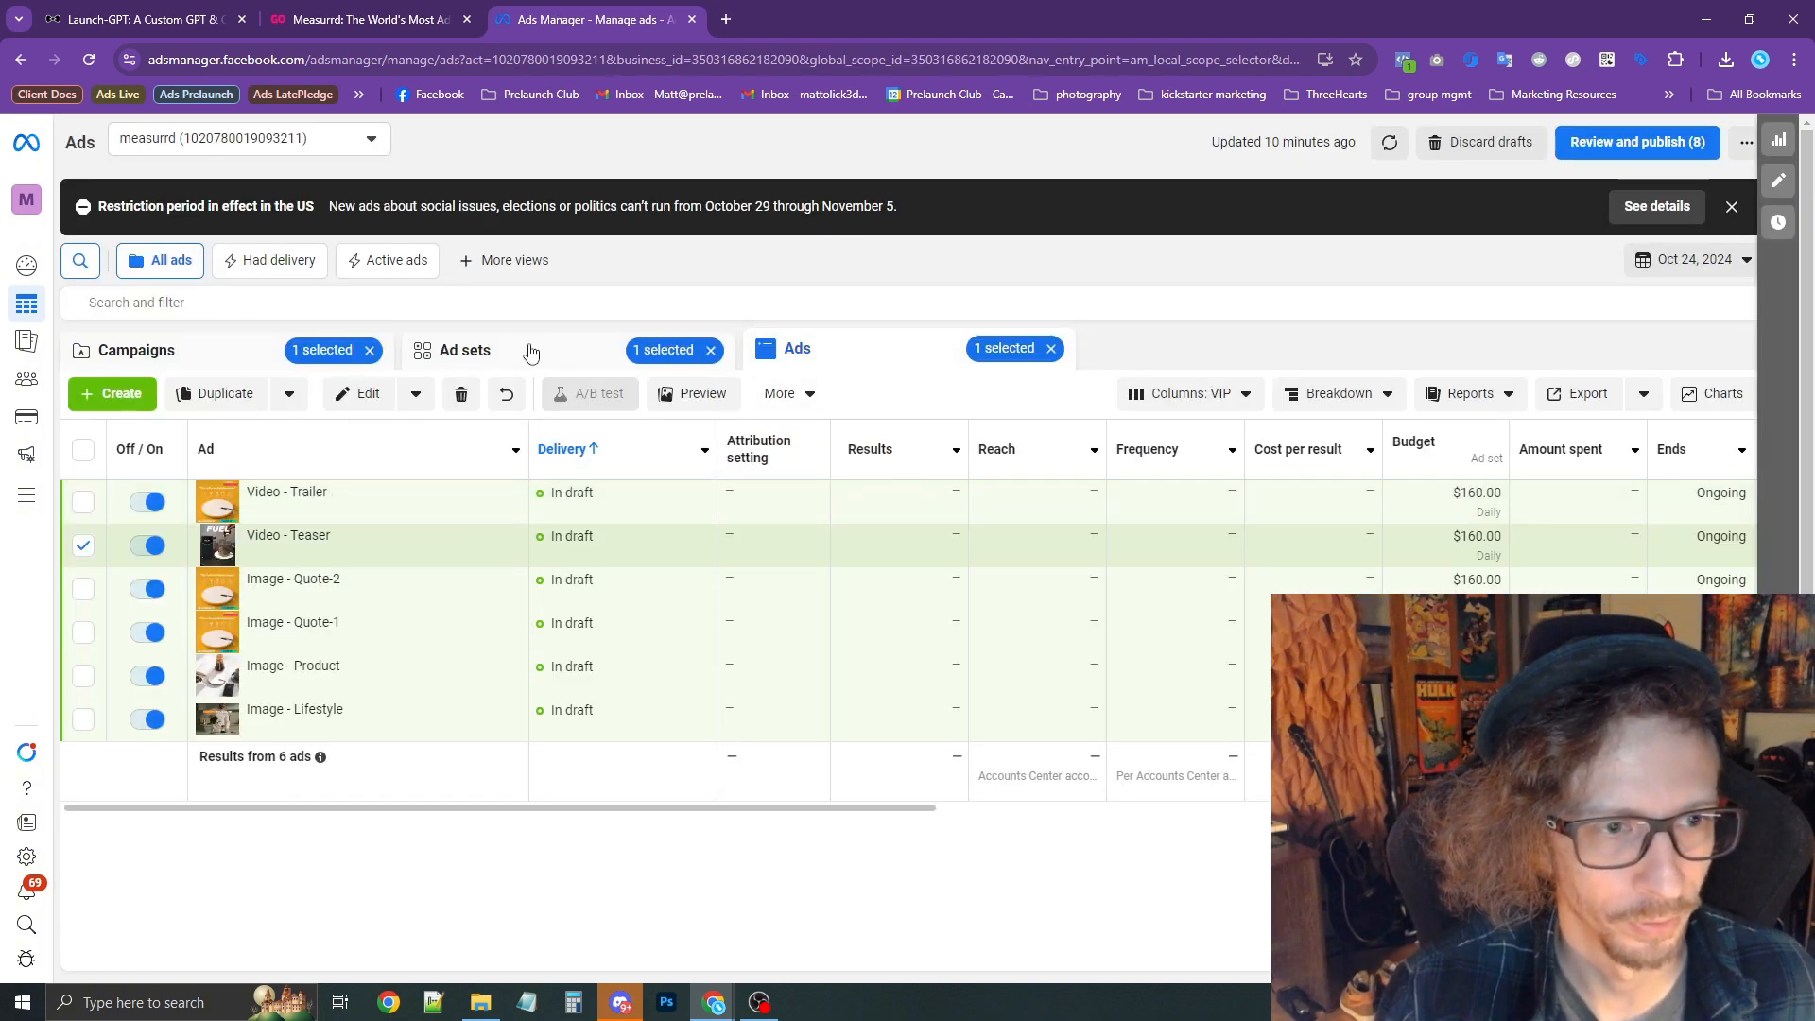
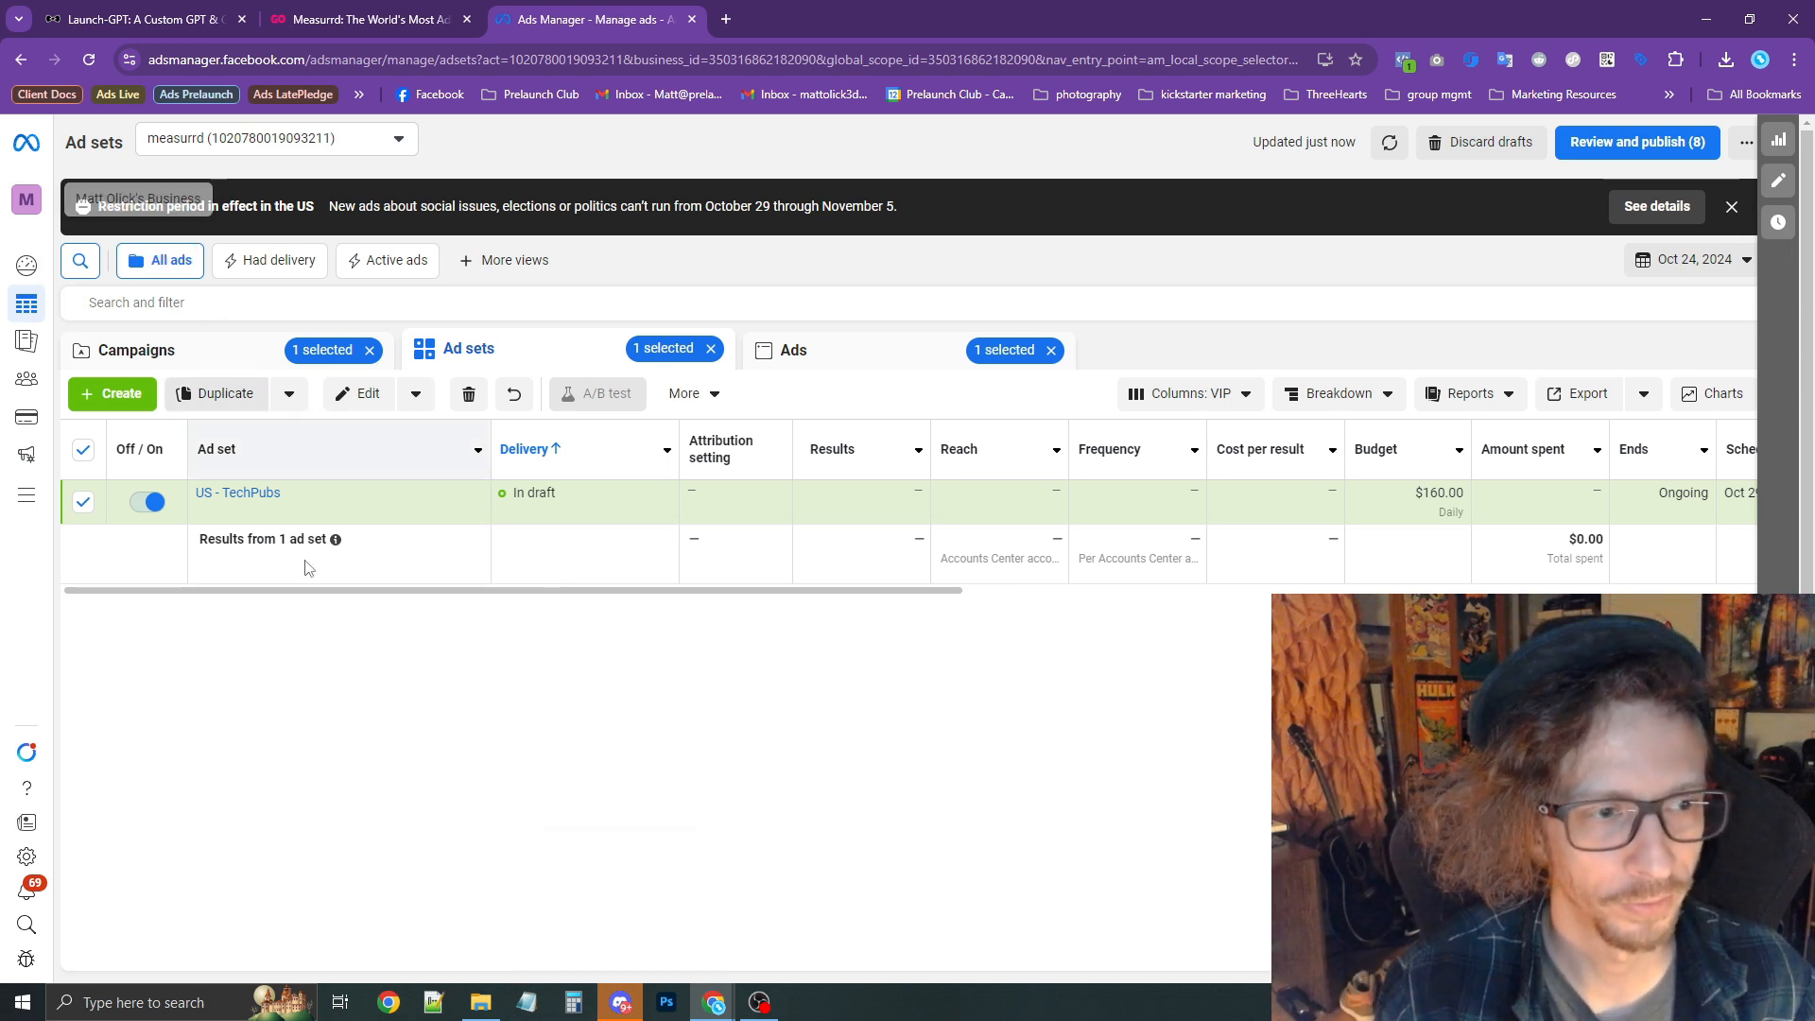
click(220, 398)
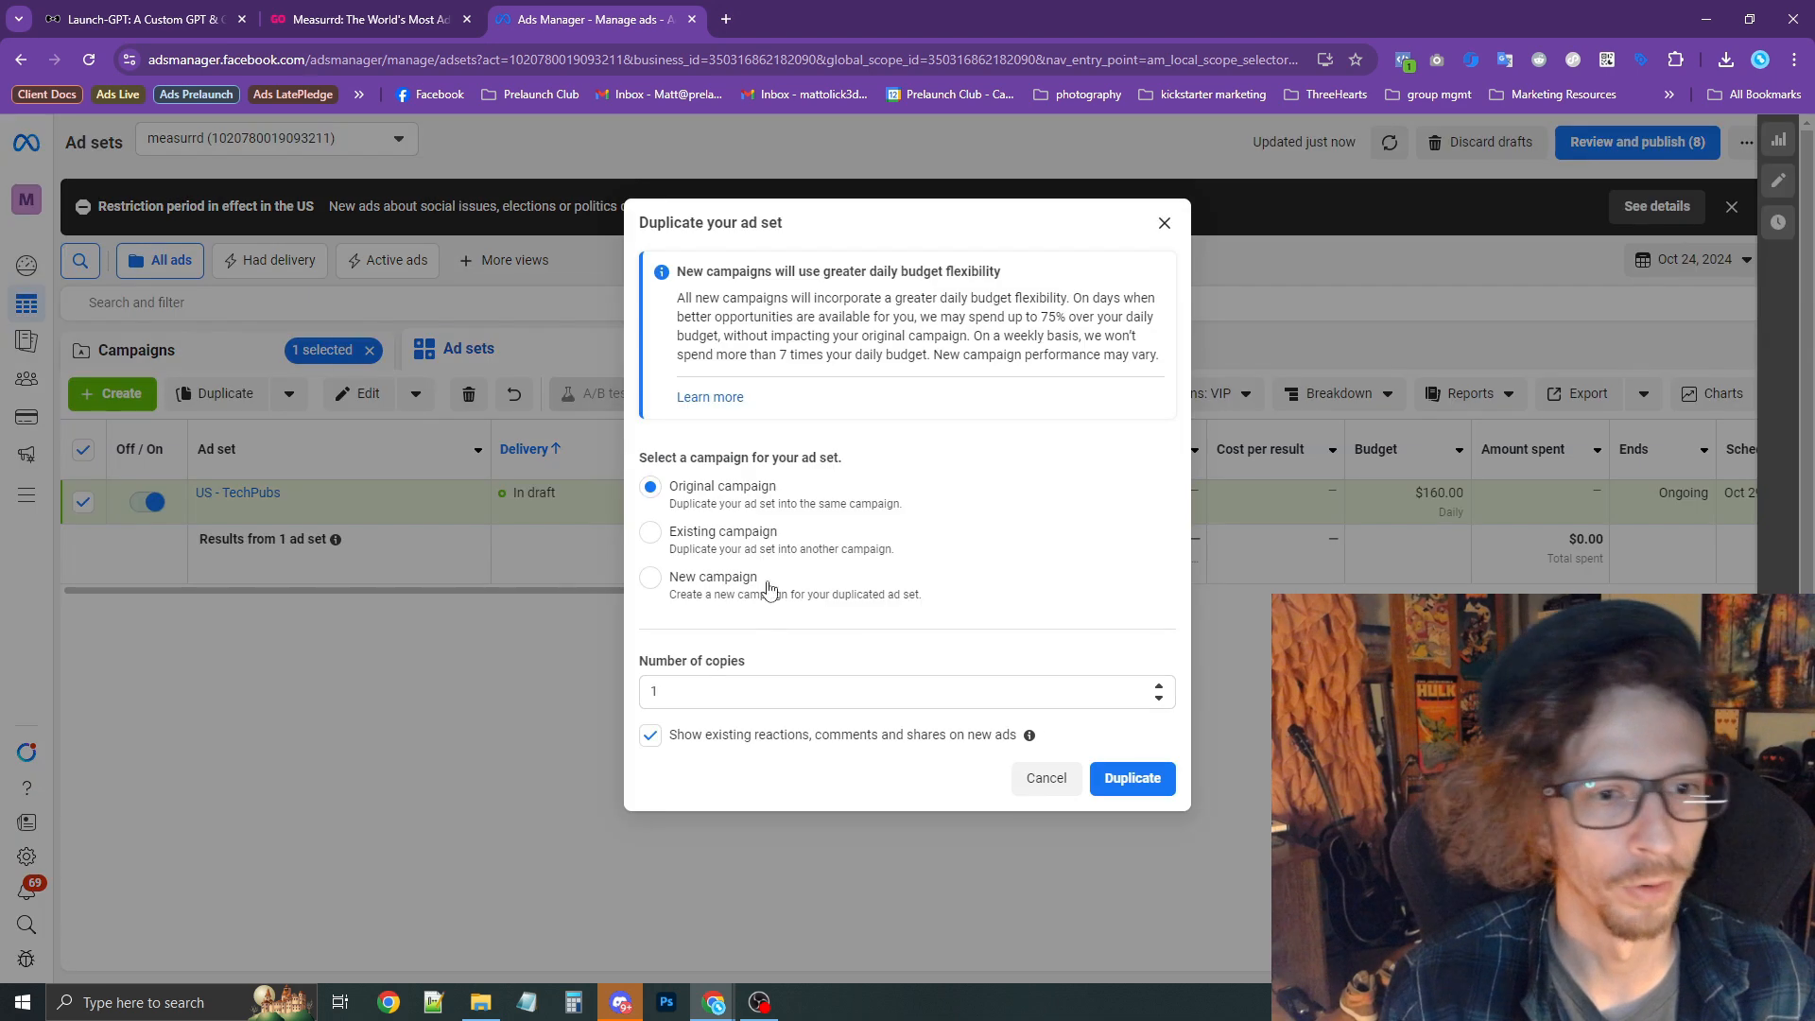
click(1142, 781)
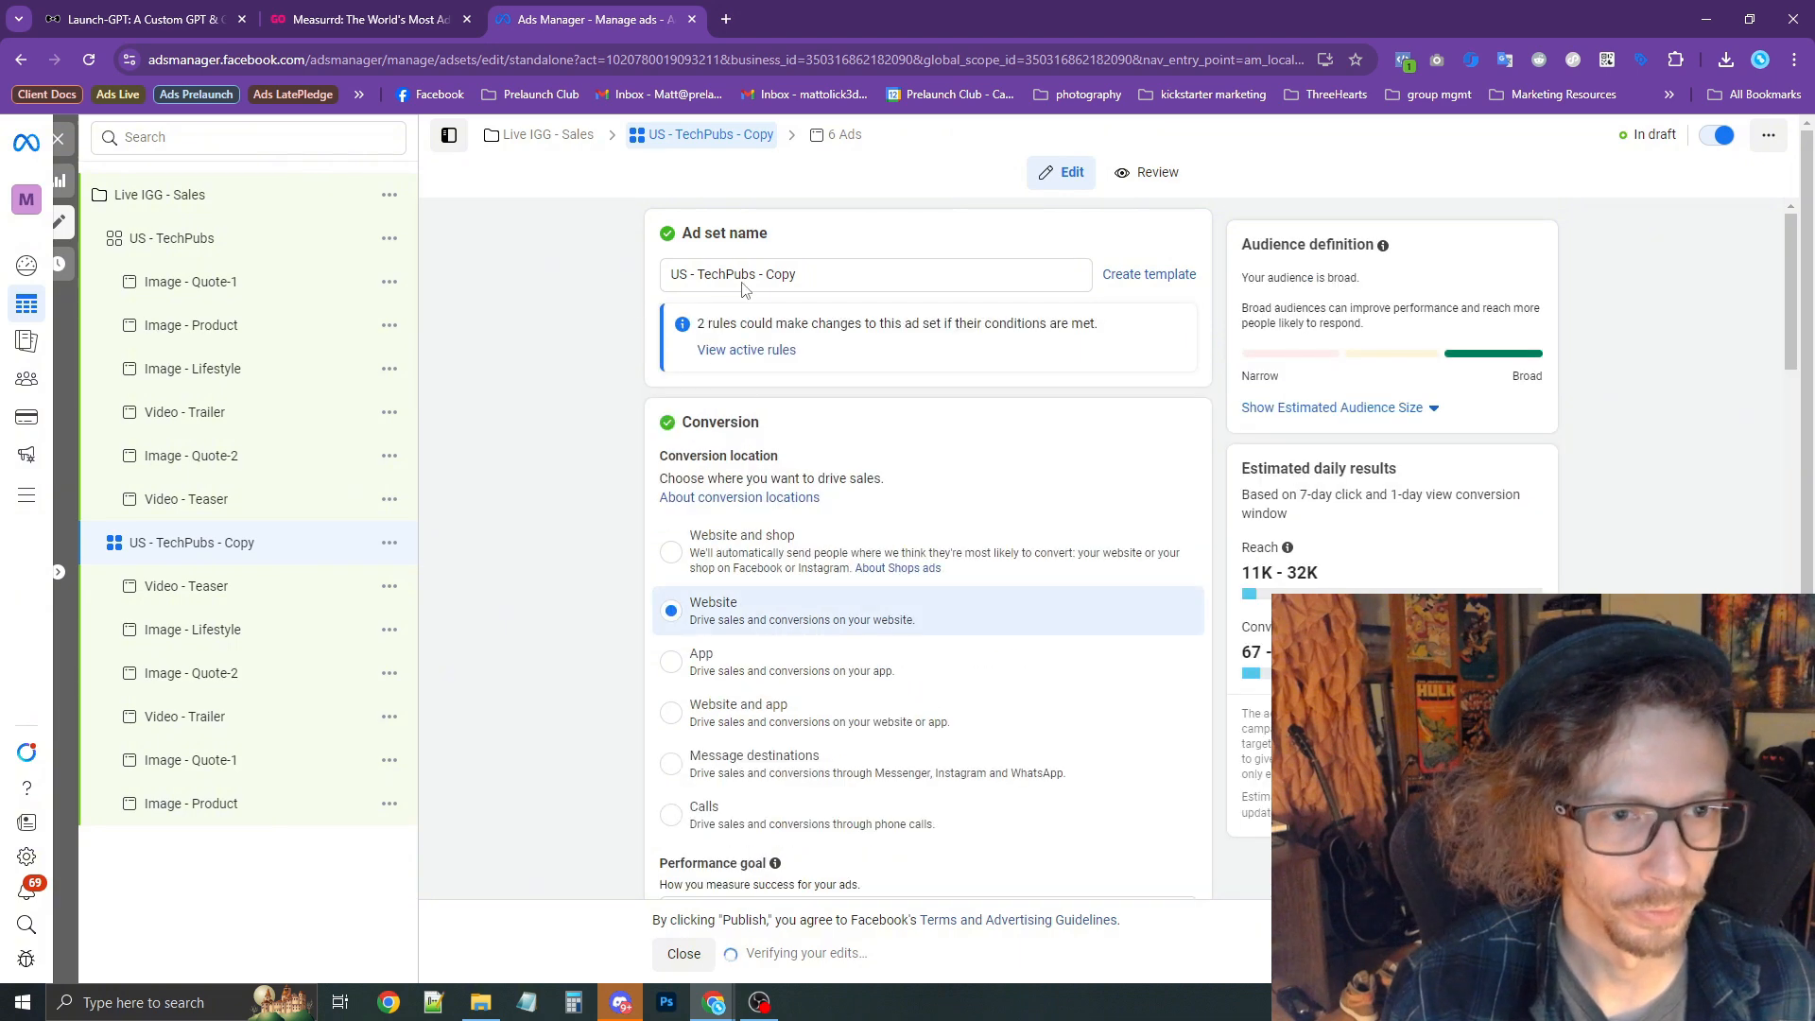
Rename the duplicated ad set to "LAL - 1% Leads - USA".
triple_click(744, 286)
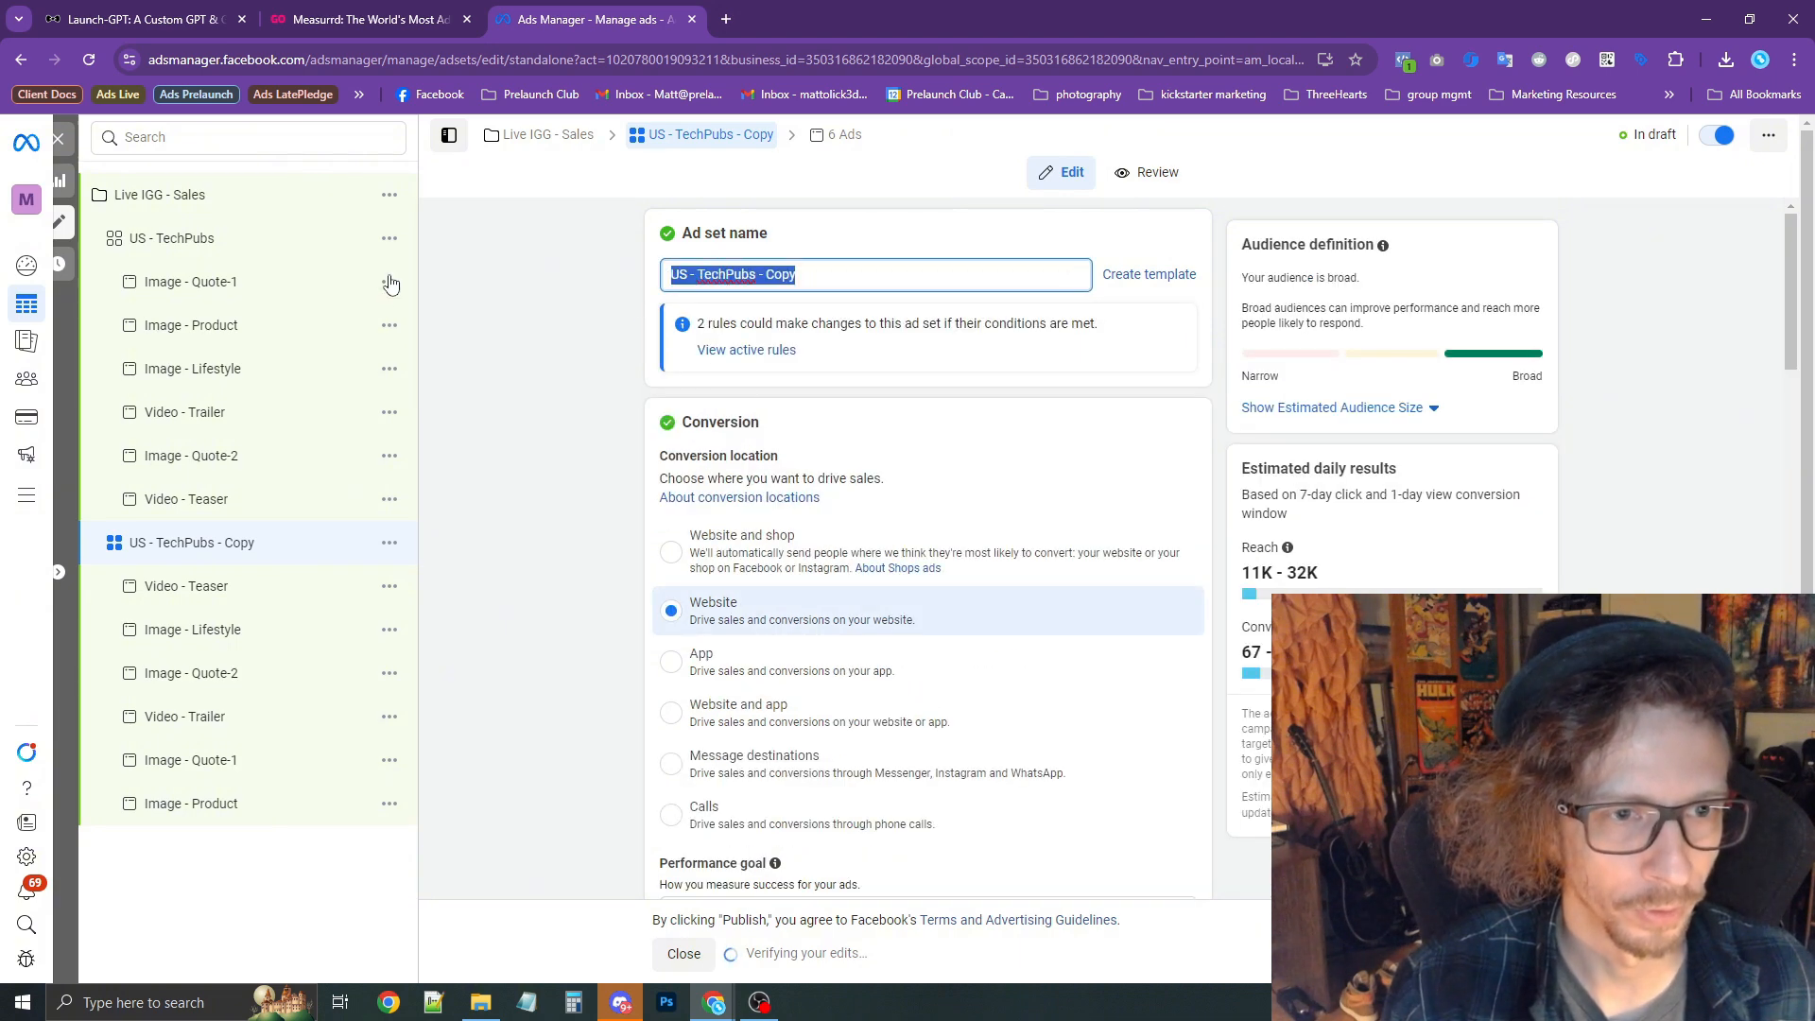
text(LSL )
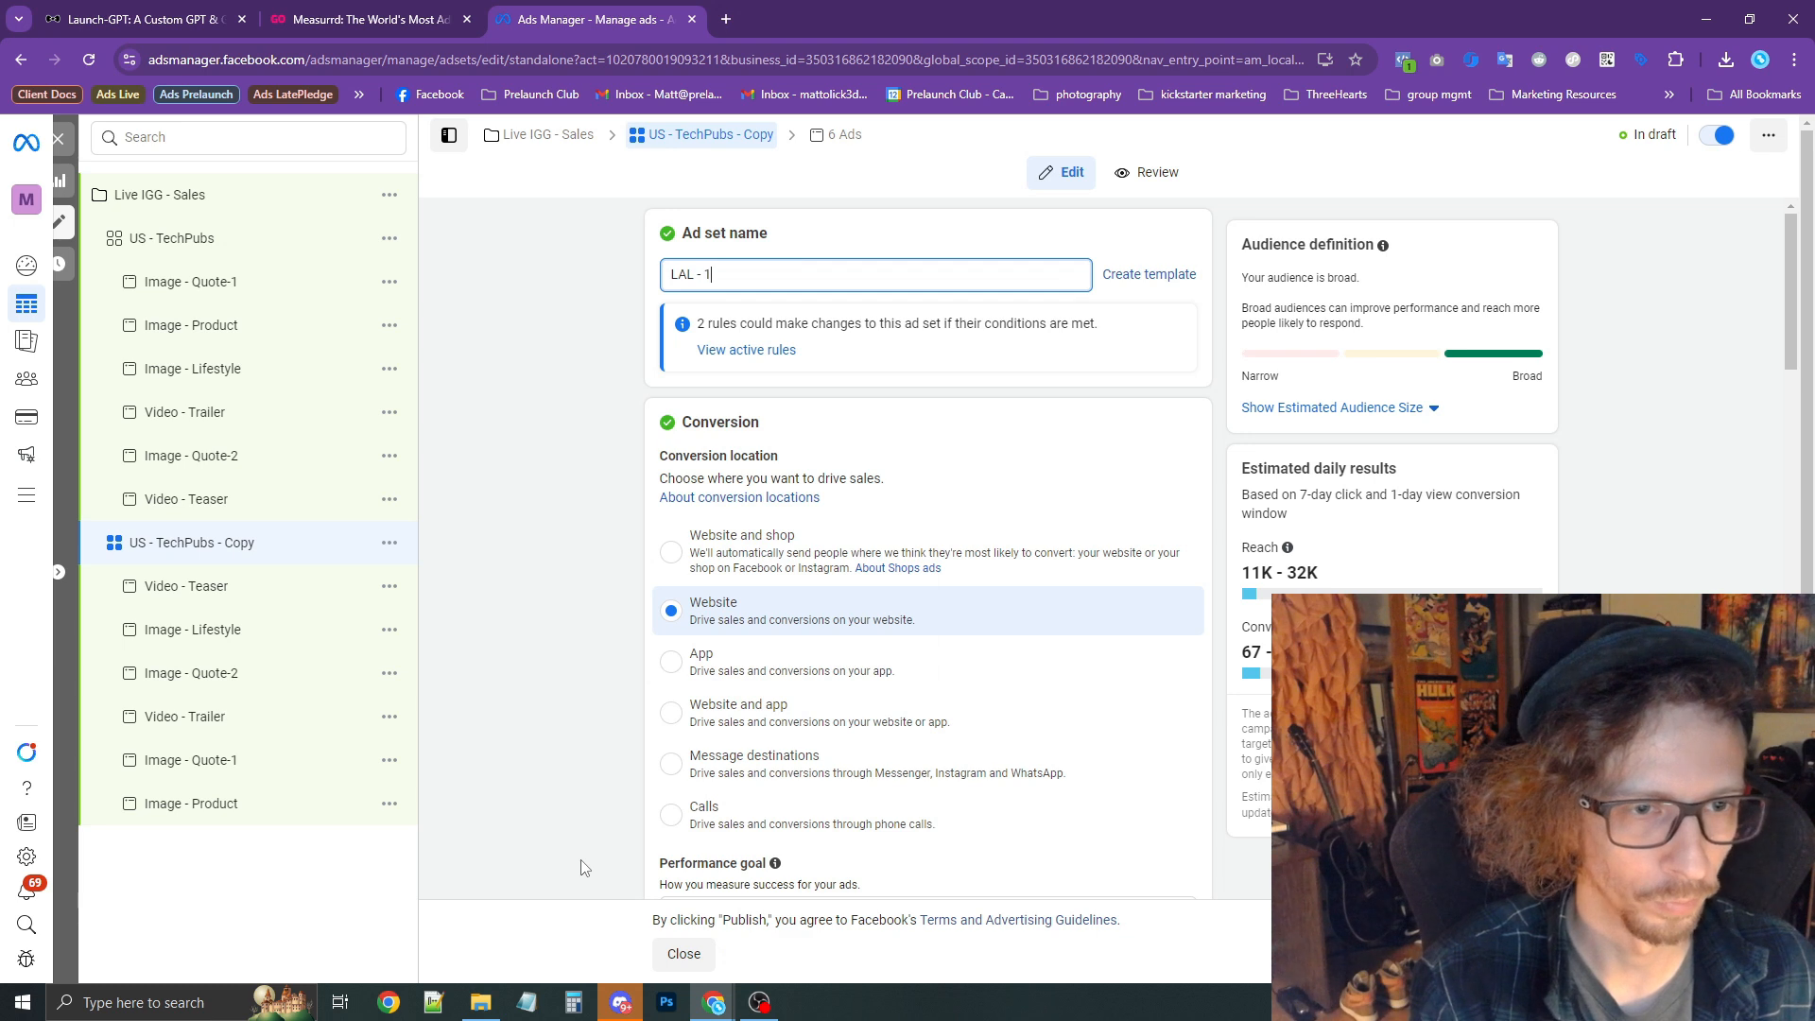
text(- 1% Leads - USA)
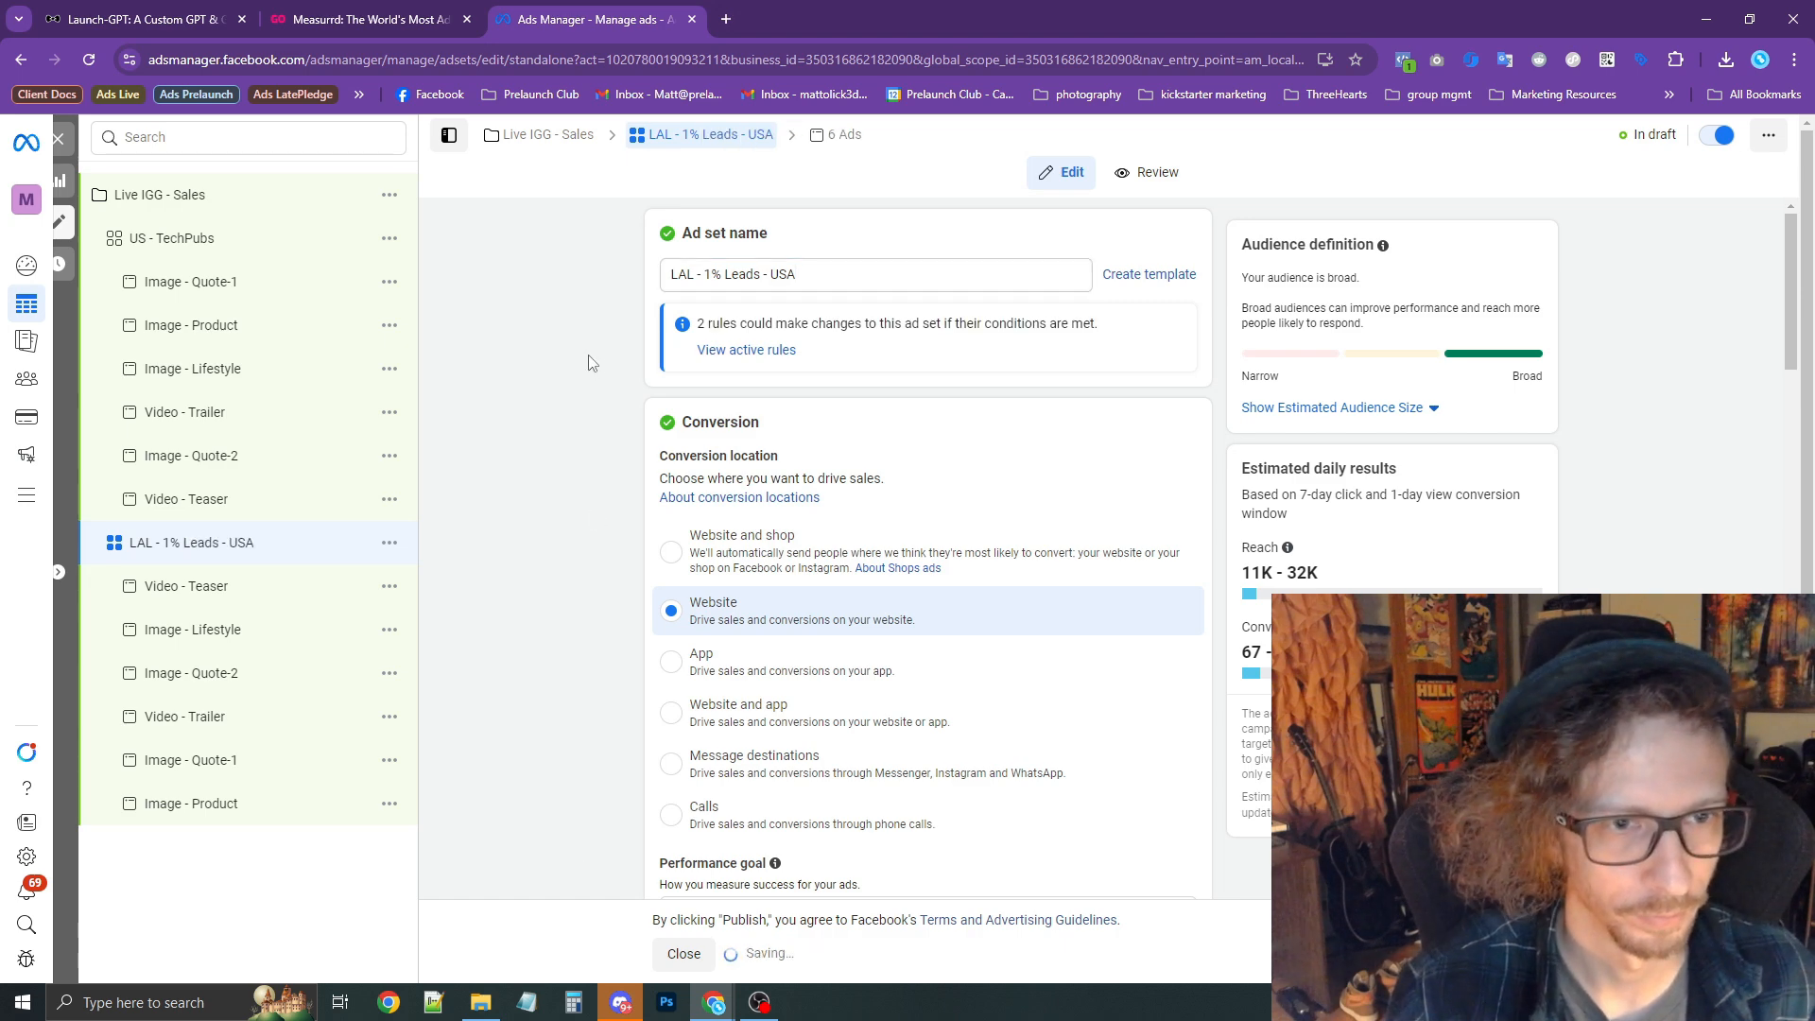
Check the saved audience choices for the LAL ad set and start a new audience in place of measurrd-techPubs.
scroll(587, 389, down, 8)
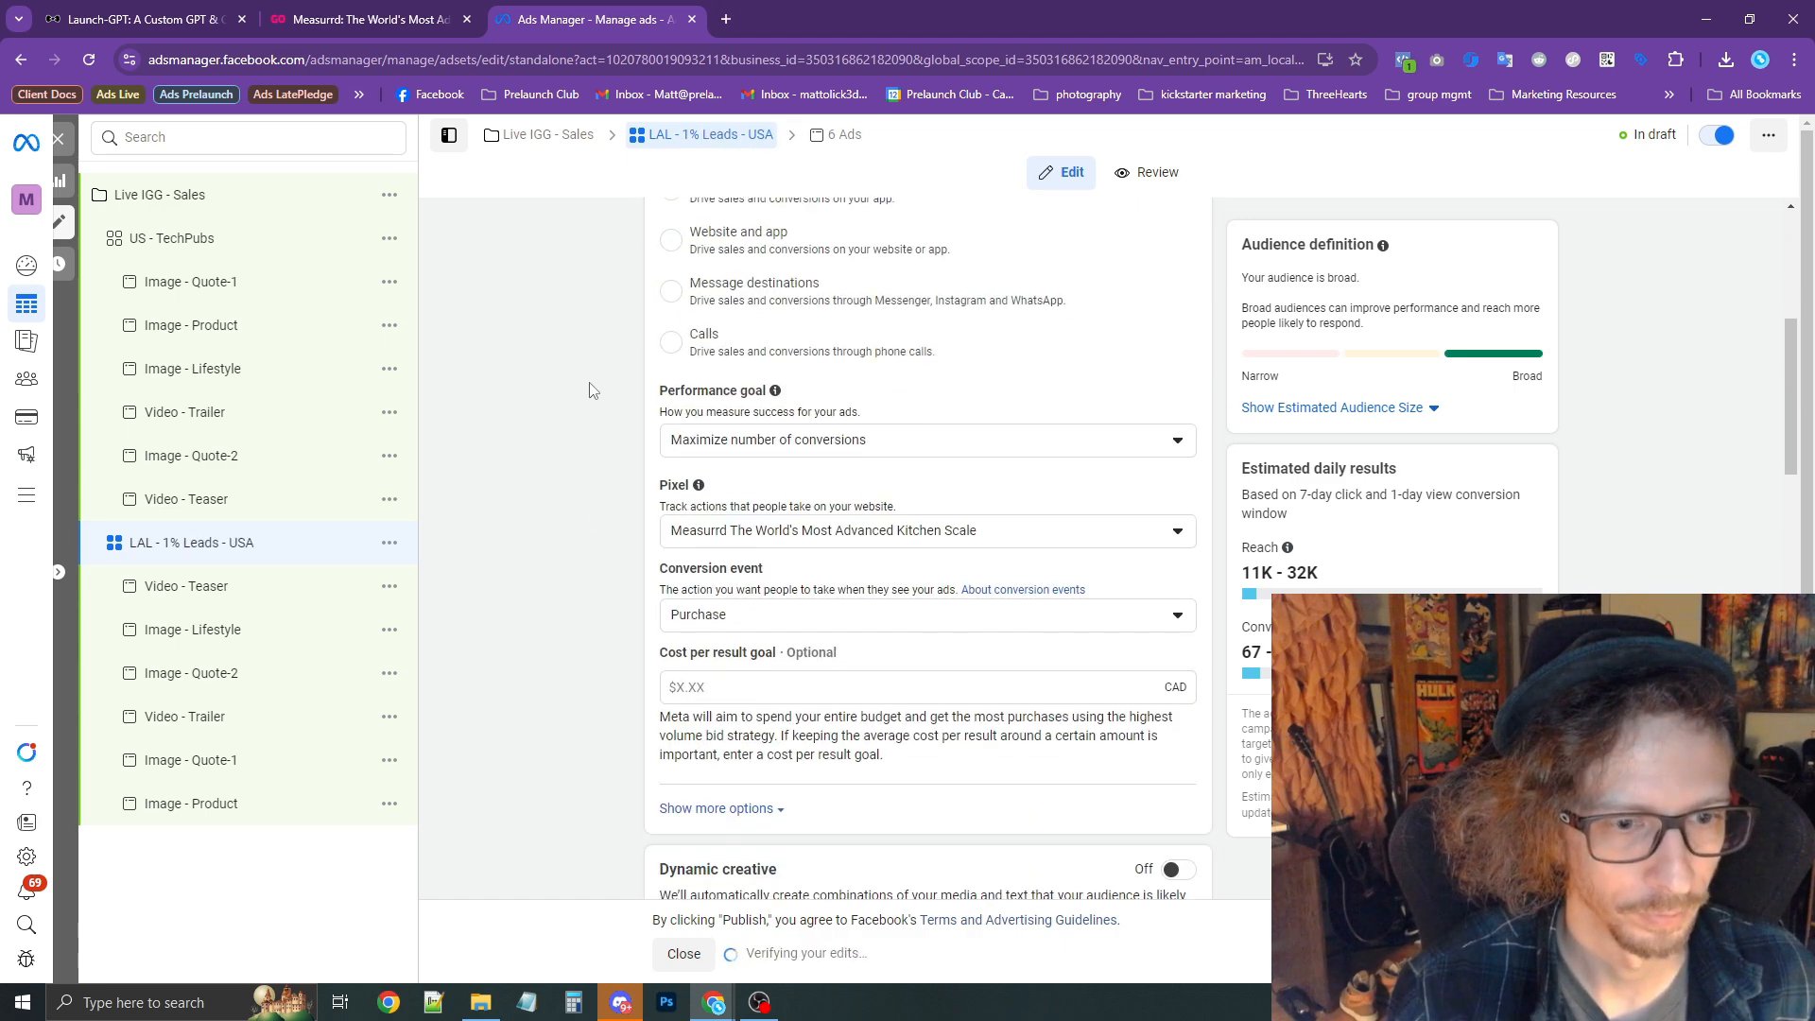
scroll(587, 395, down, 7)
scroll(587, 395, up, 2)
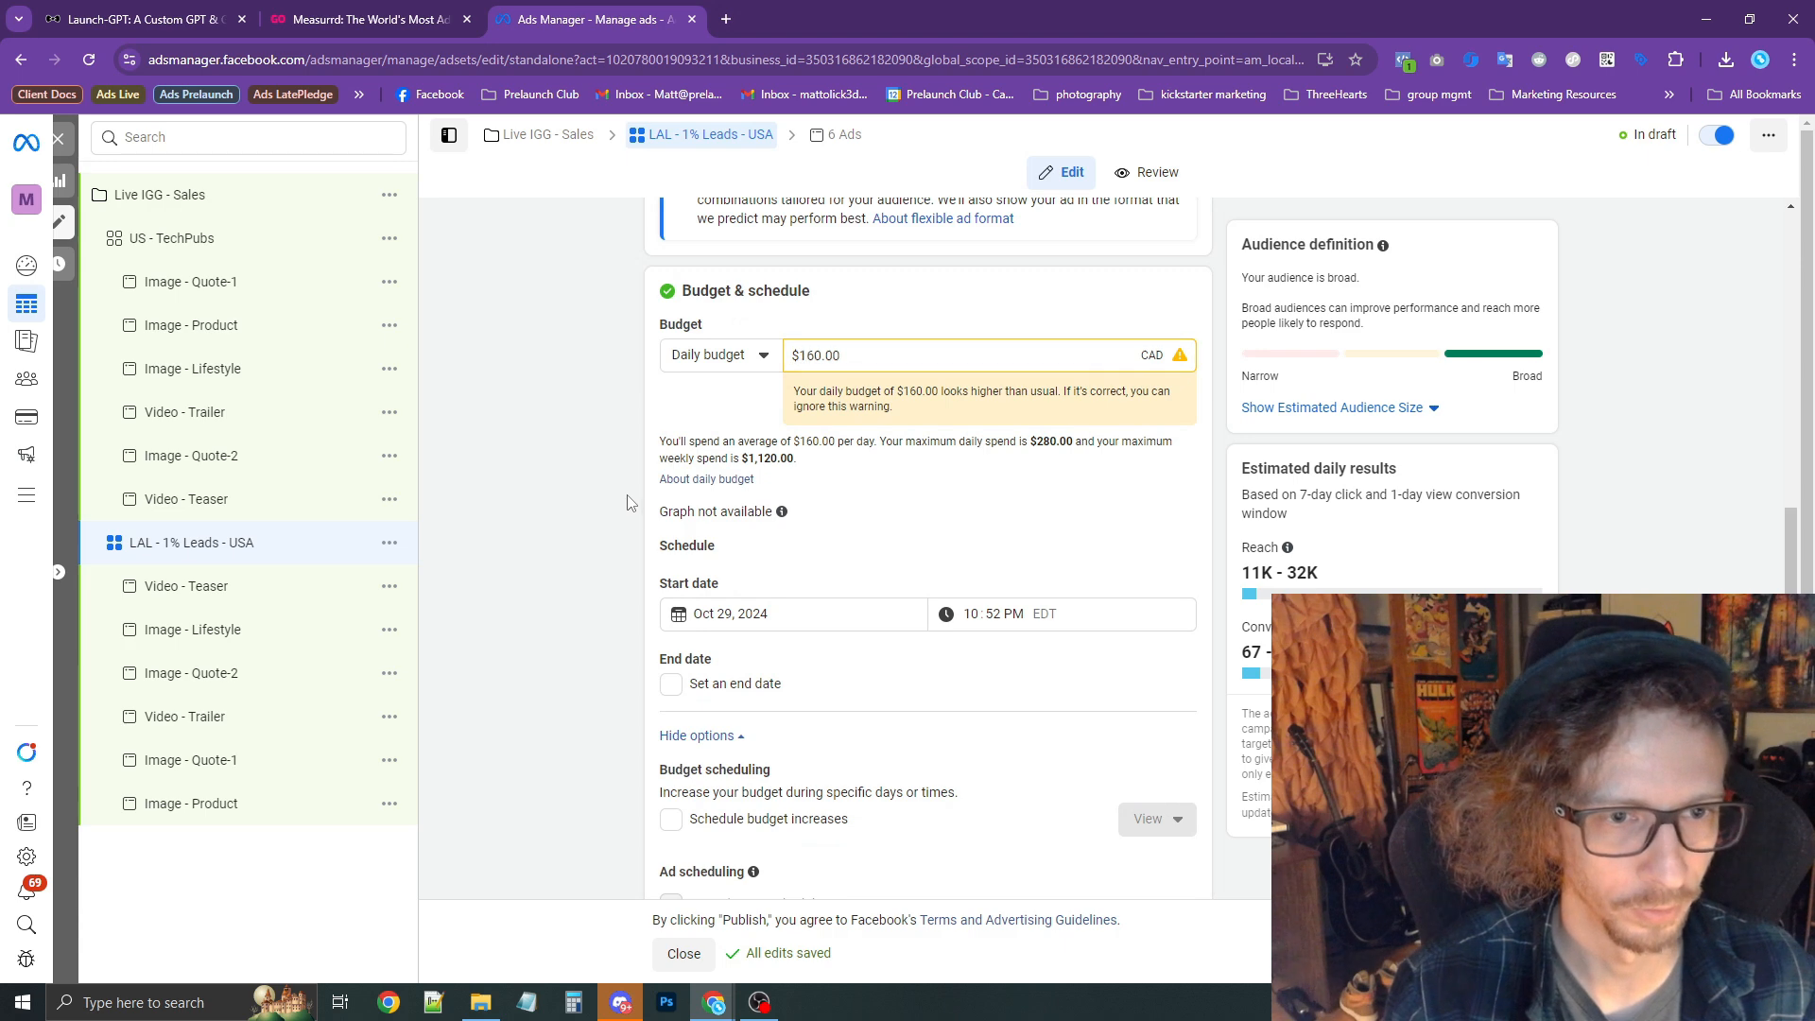
scroll(567, 502, down, 10)
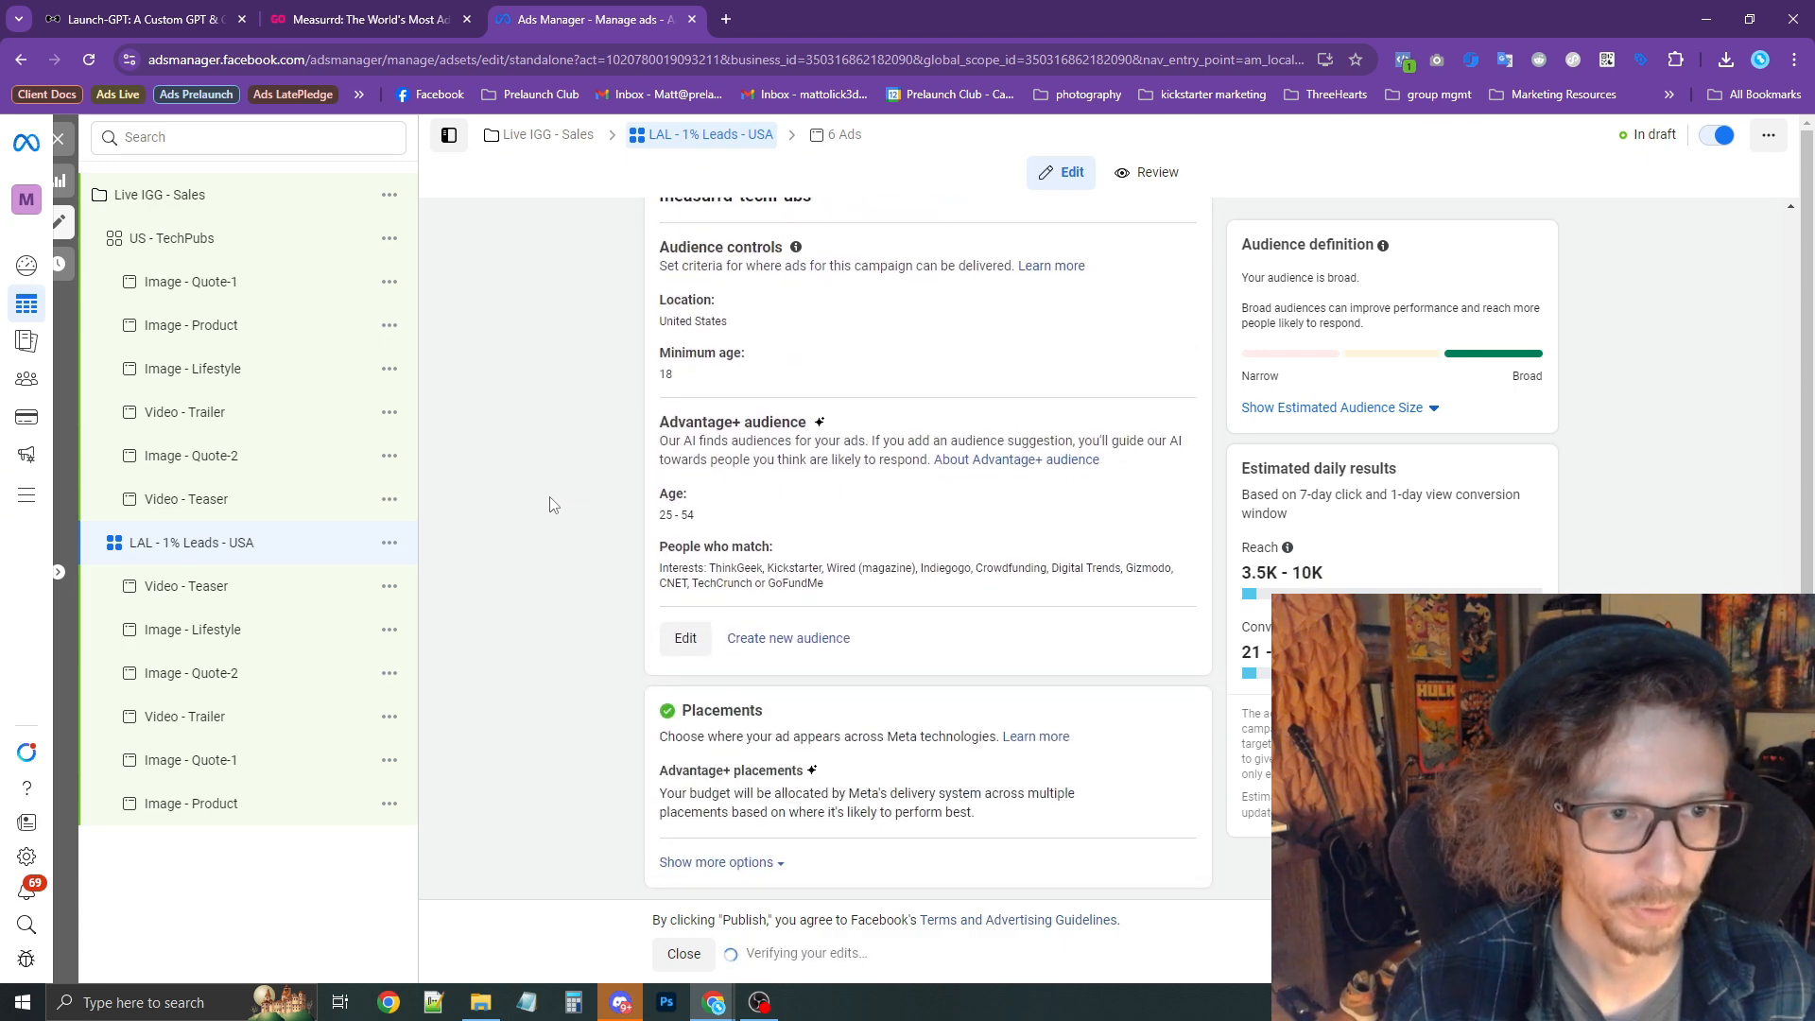
scroll(643, 605, up, 3)
scroll(718, 777, down, 3)
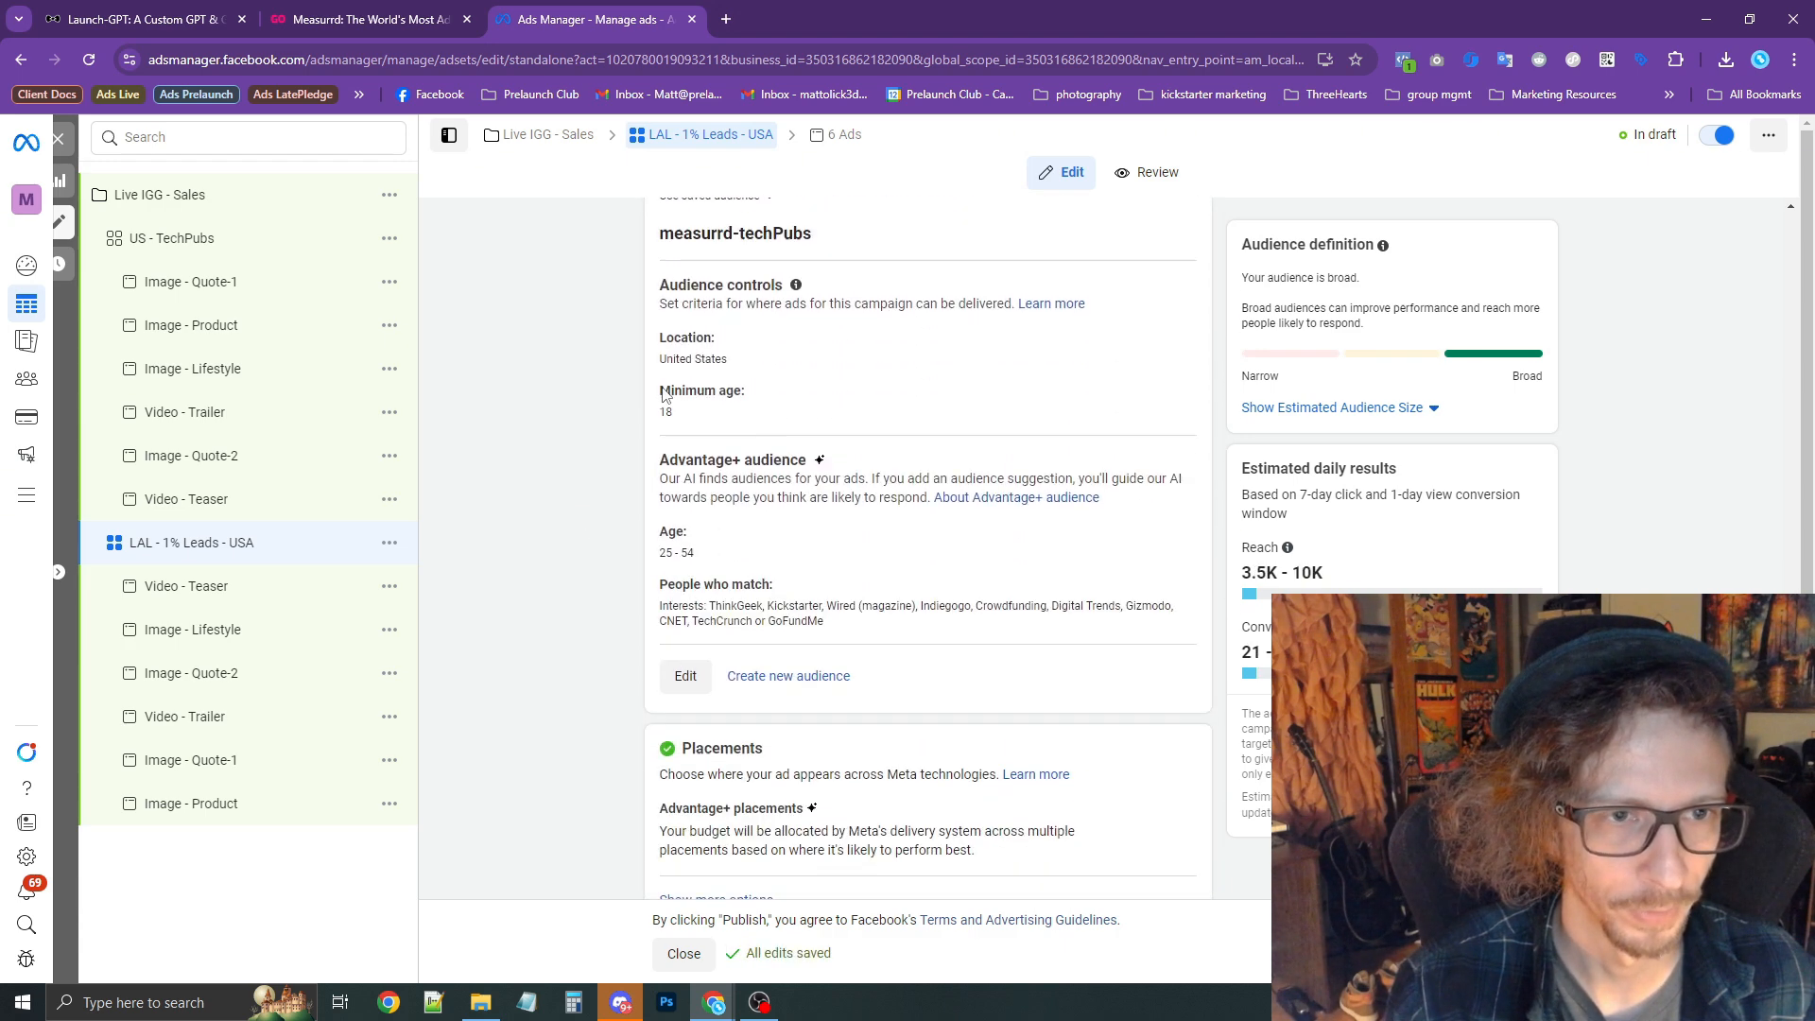
scroll(665, 395, up, 2)
click(705, 347)
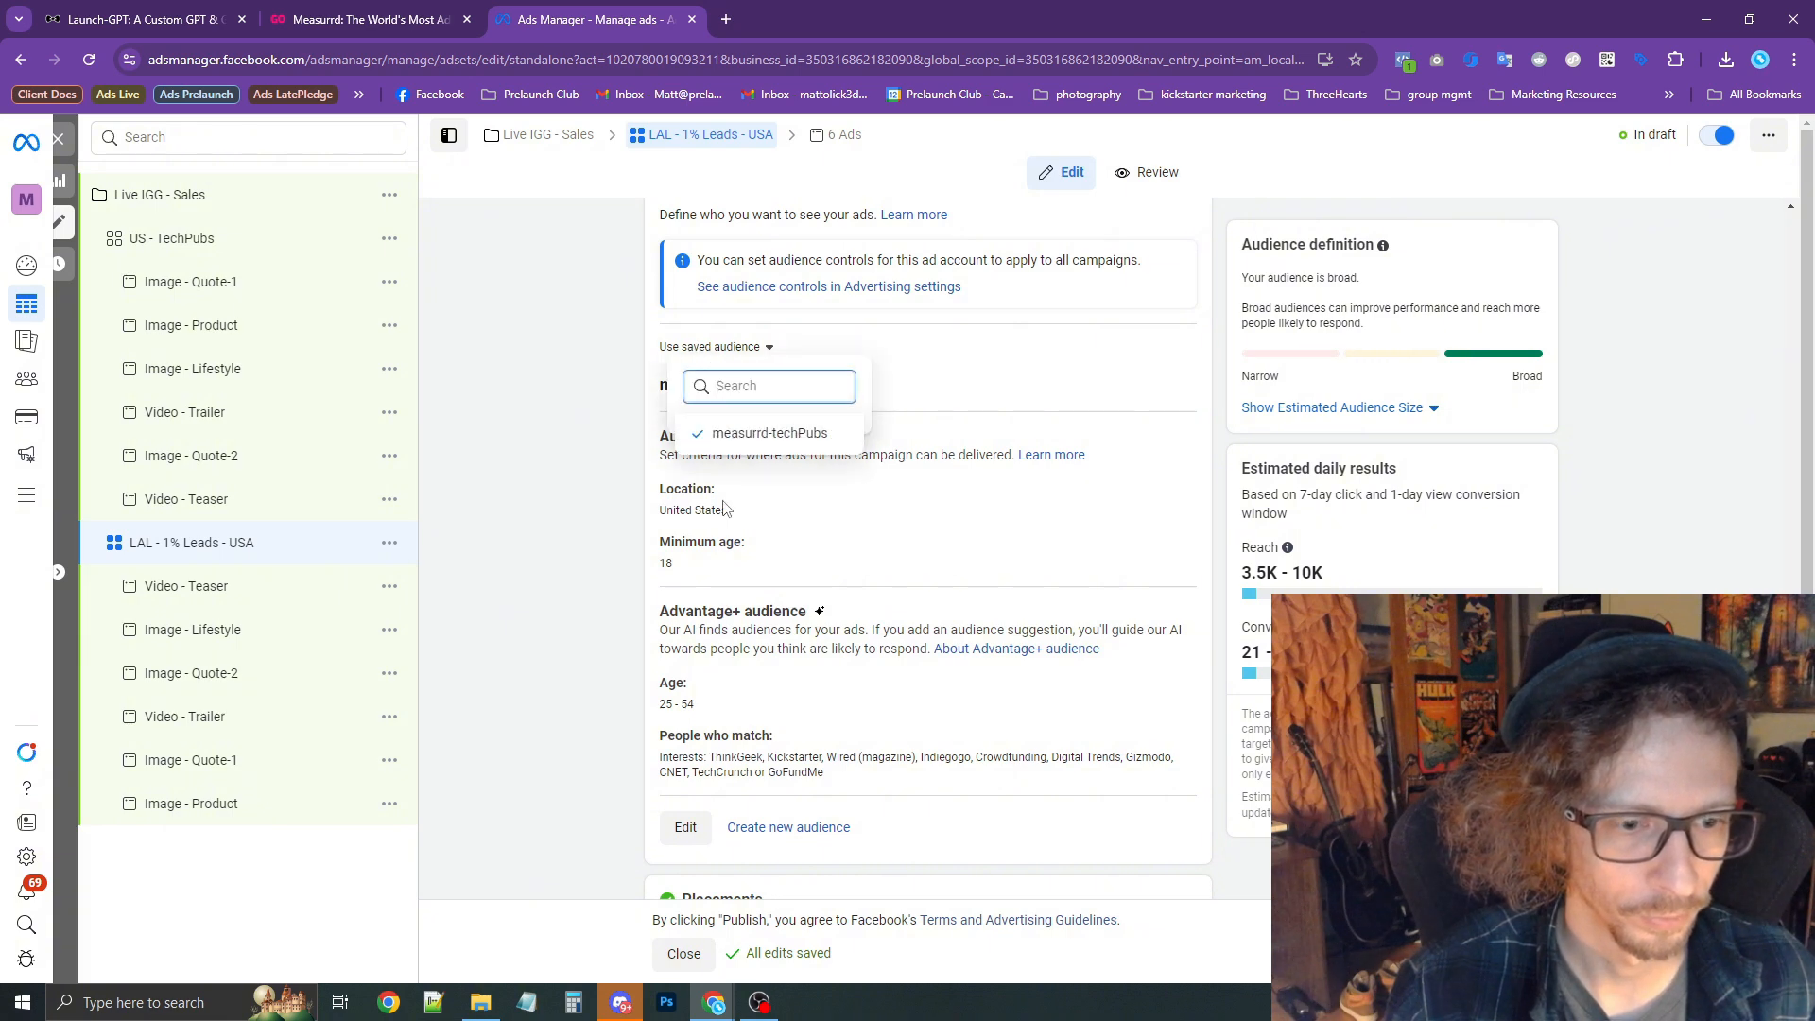
scroll(747, 567, down, 2)
click(743, 642)
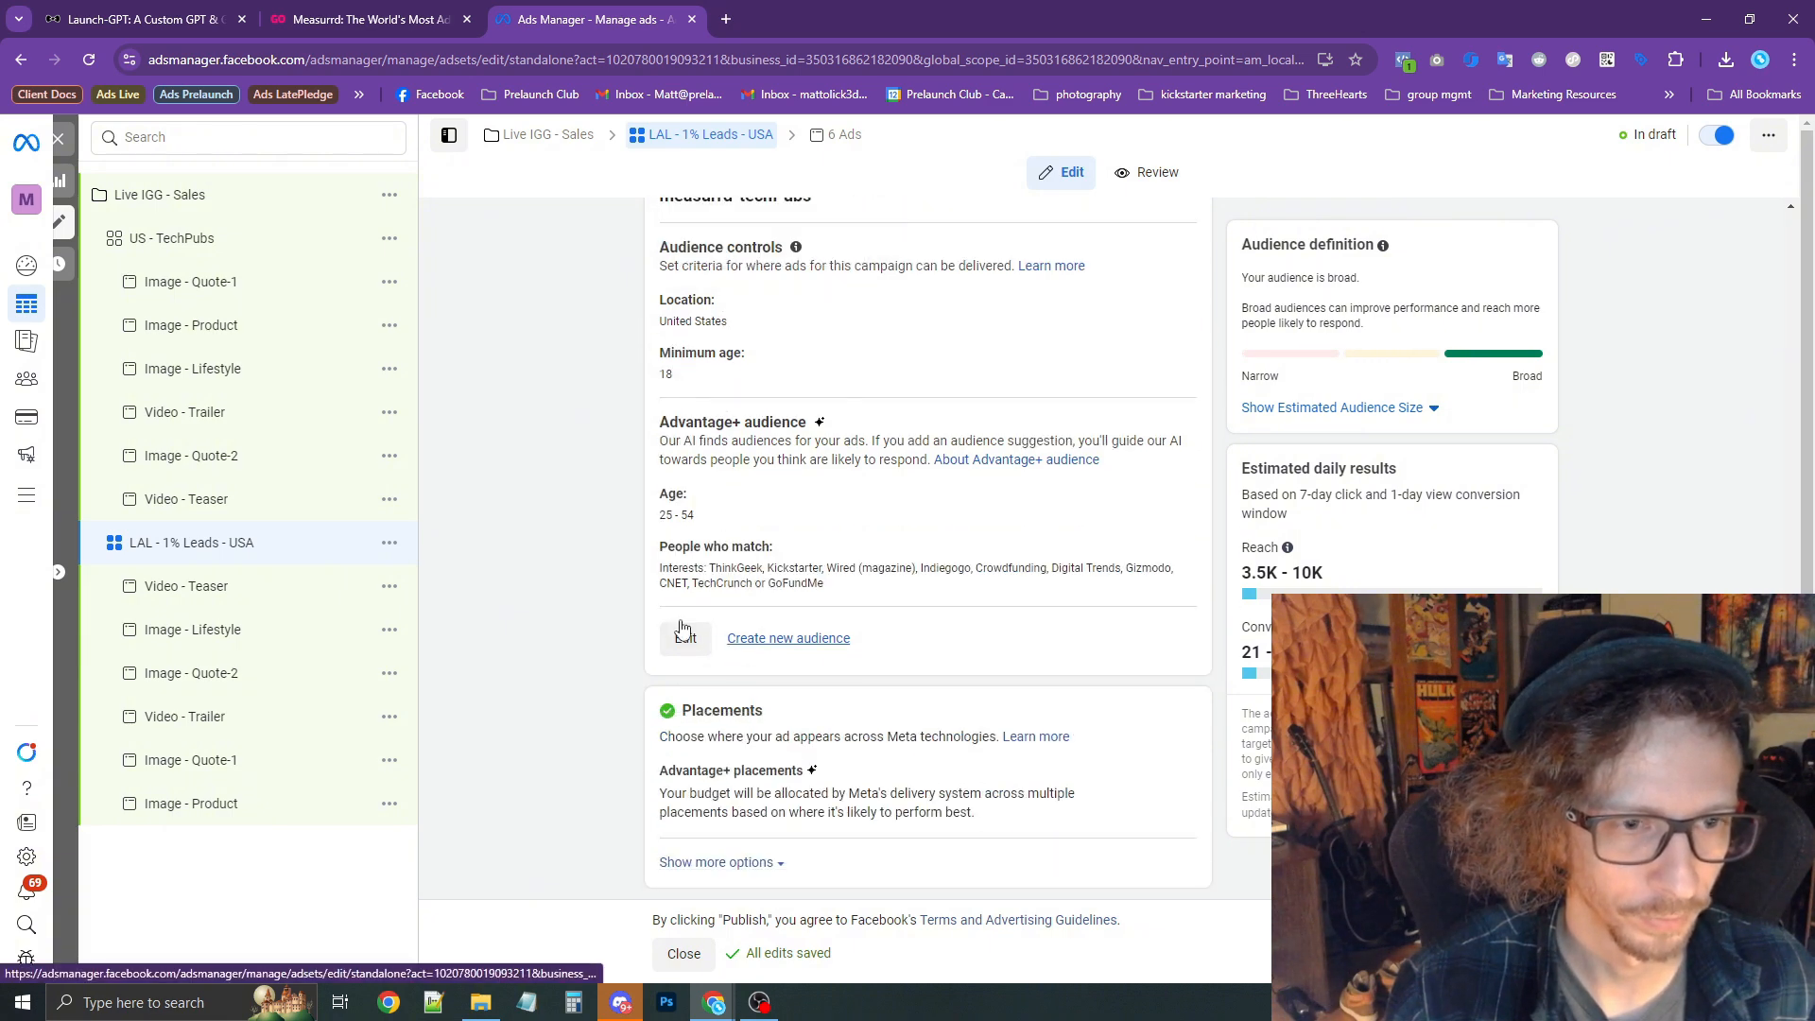
Switch the ad set from Advantage+ audience to the original audience options.
scroll(598, 569, up, 5)
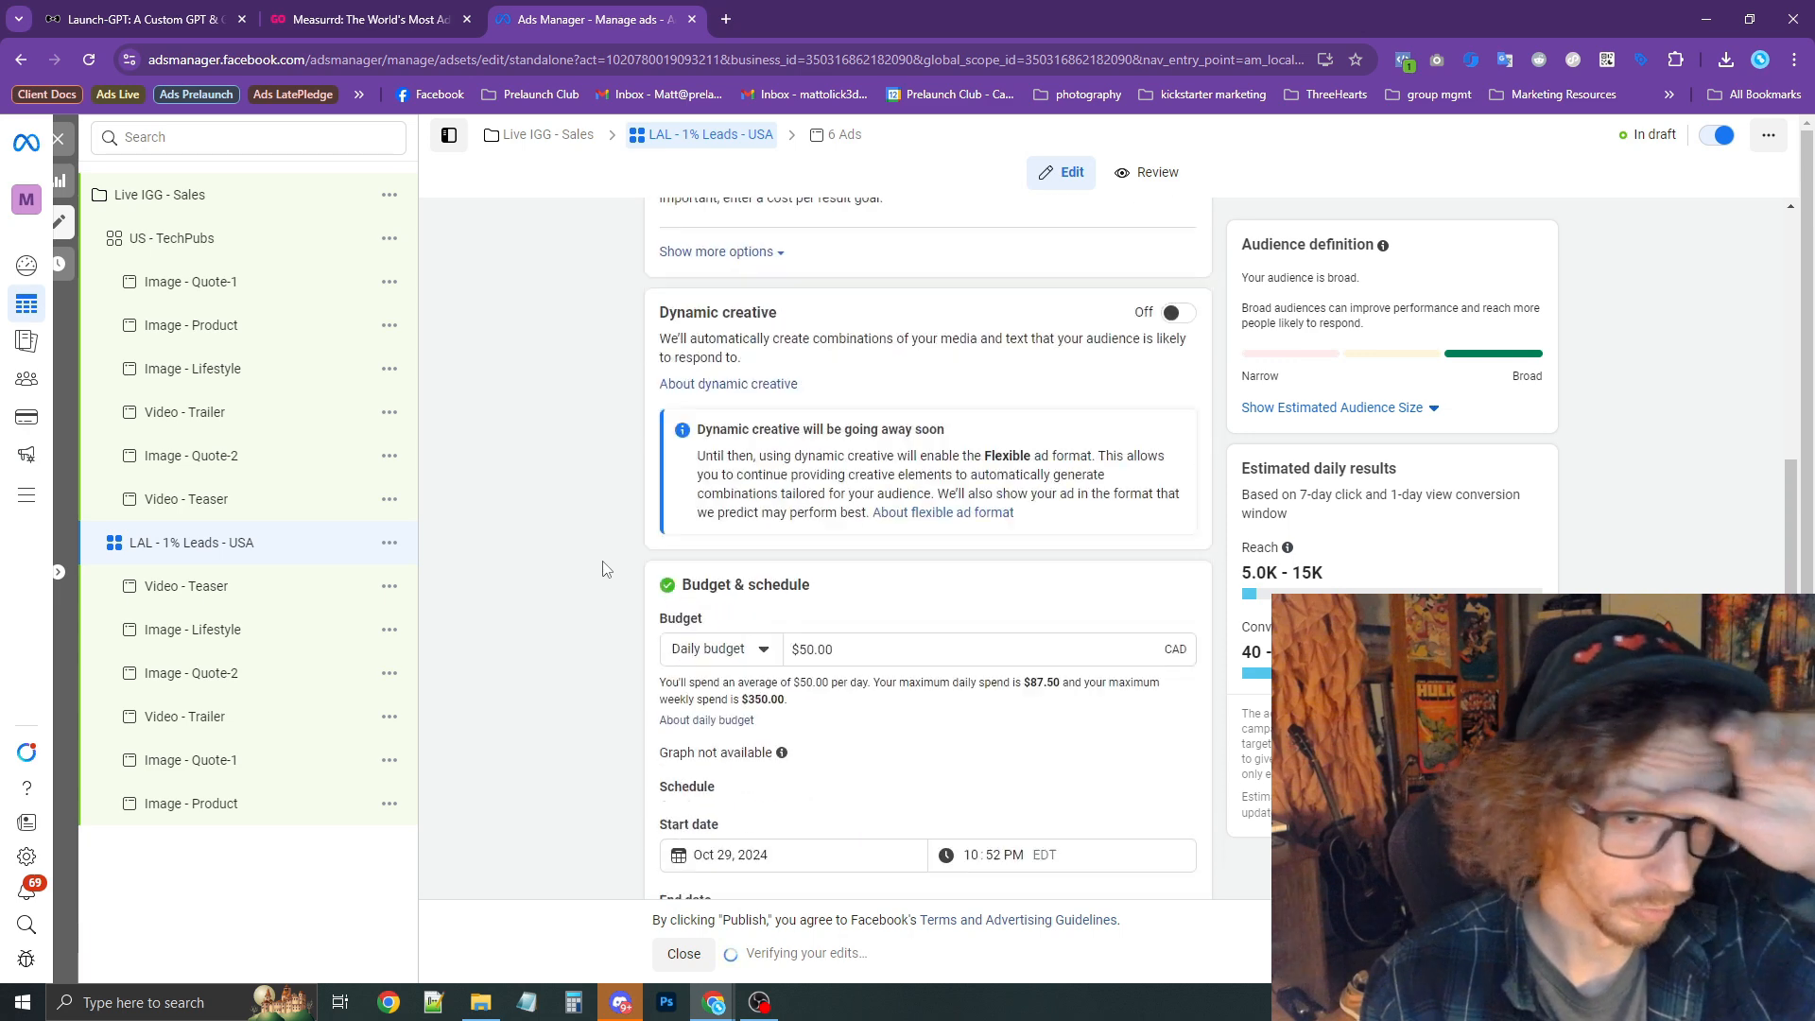
scroll(609, 580, down, 9)
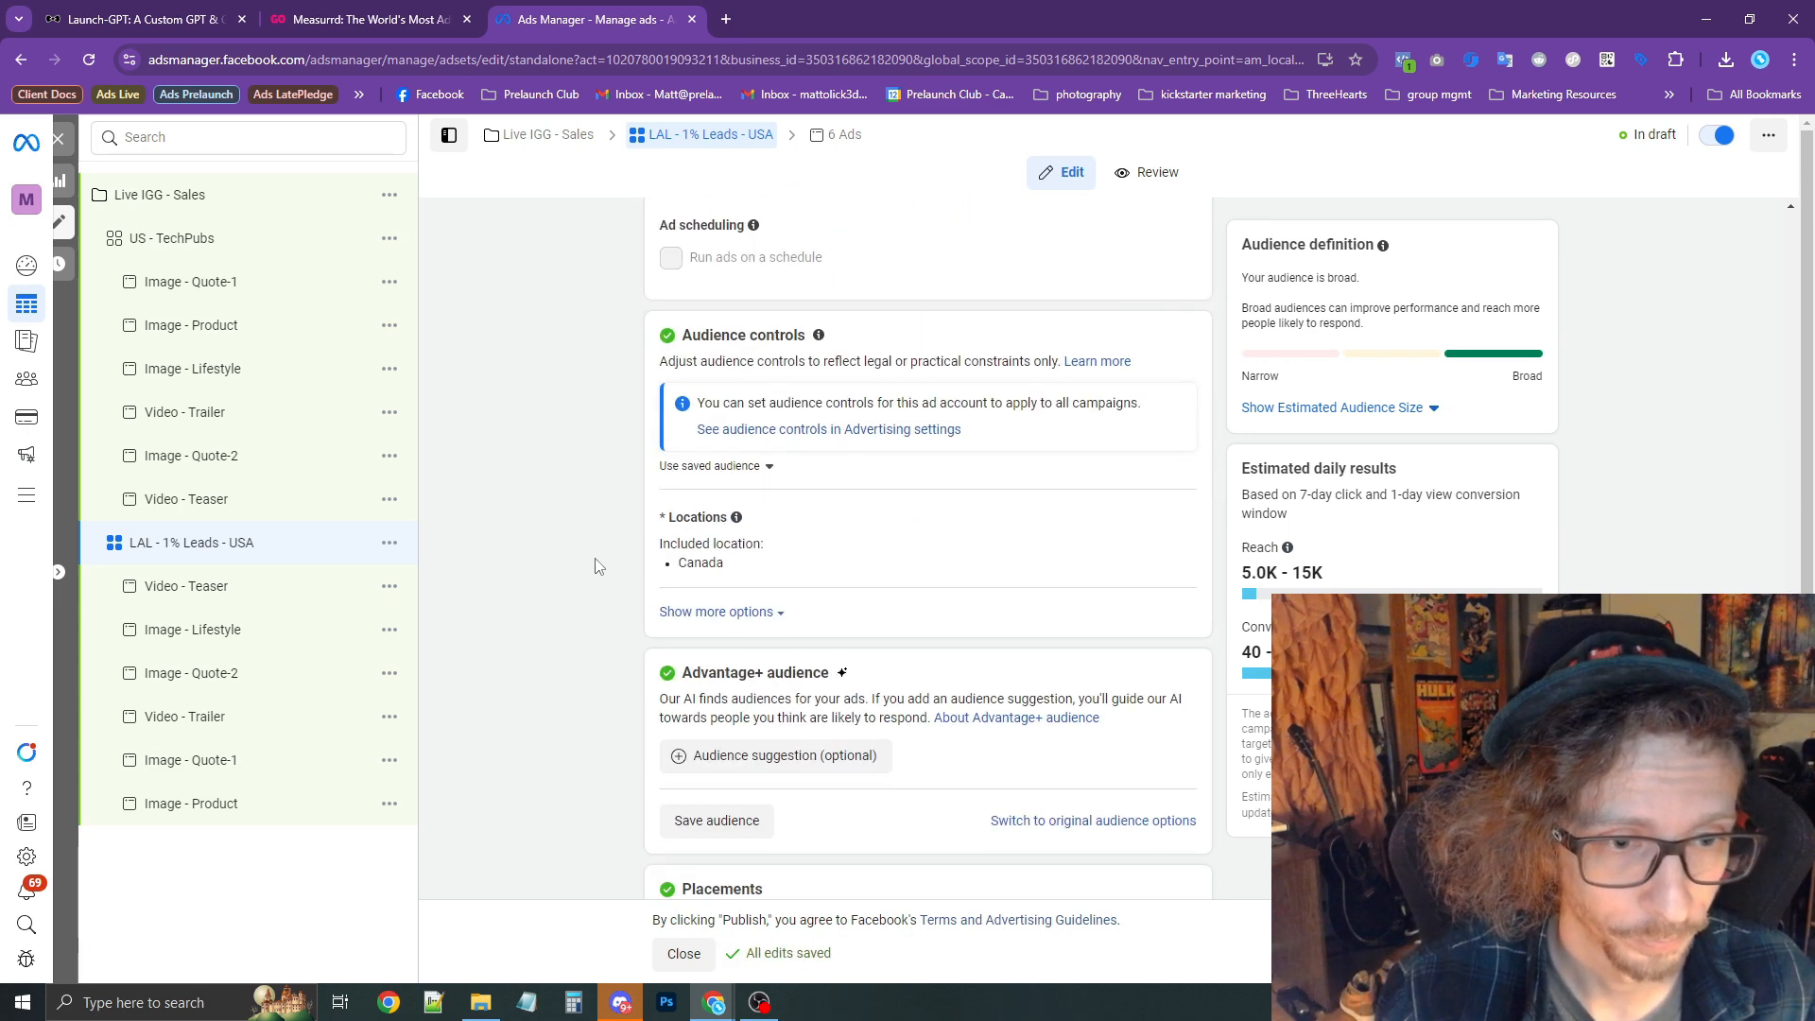
click(1099, 724)
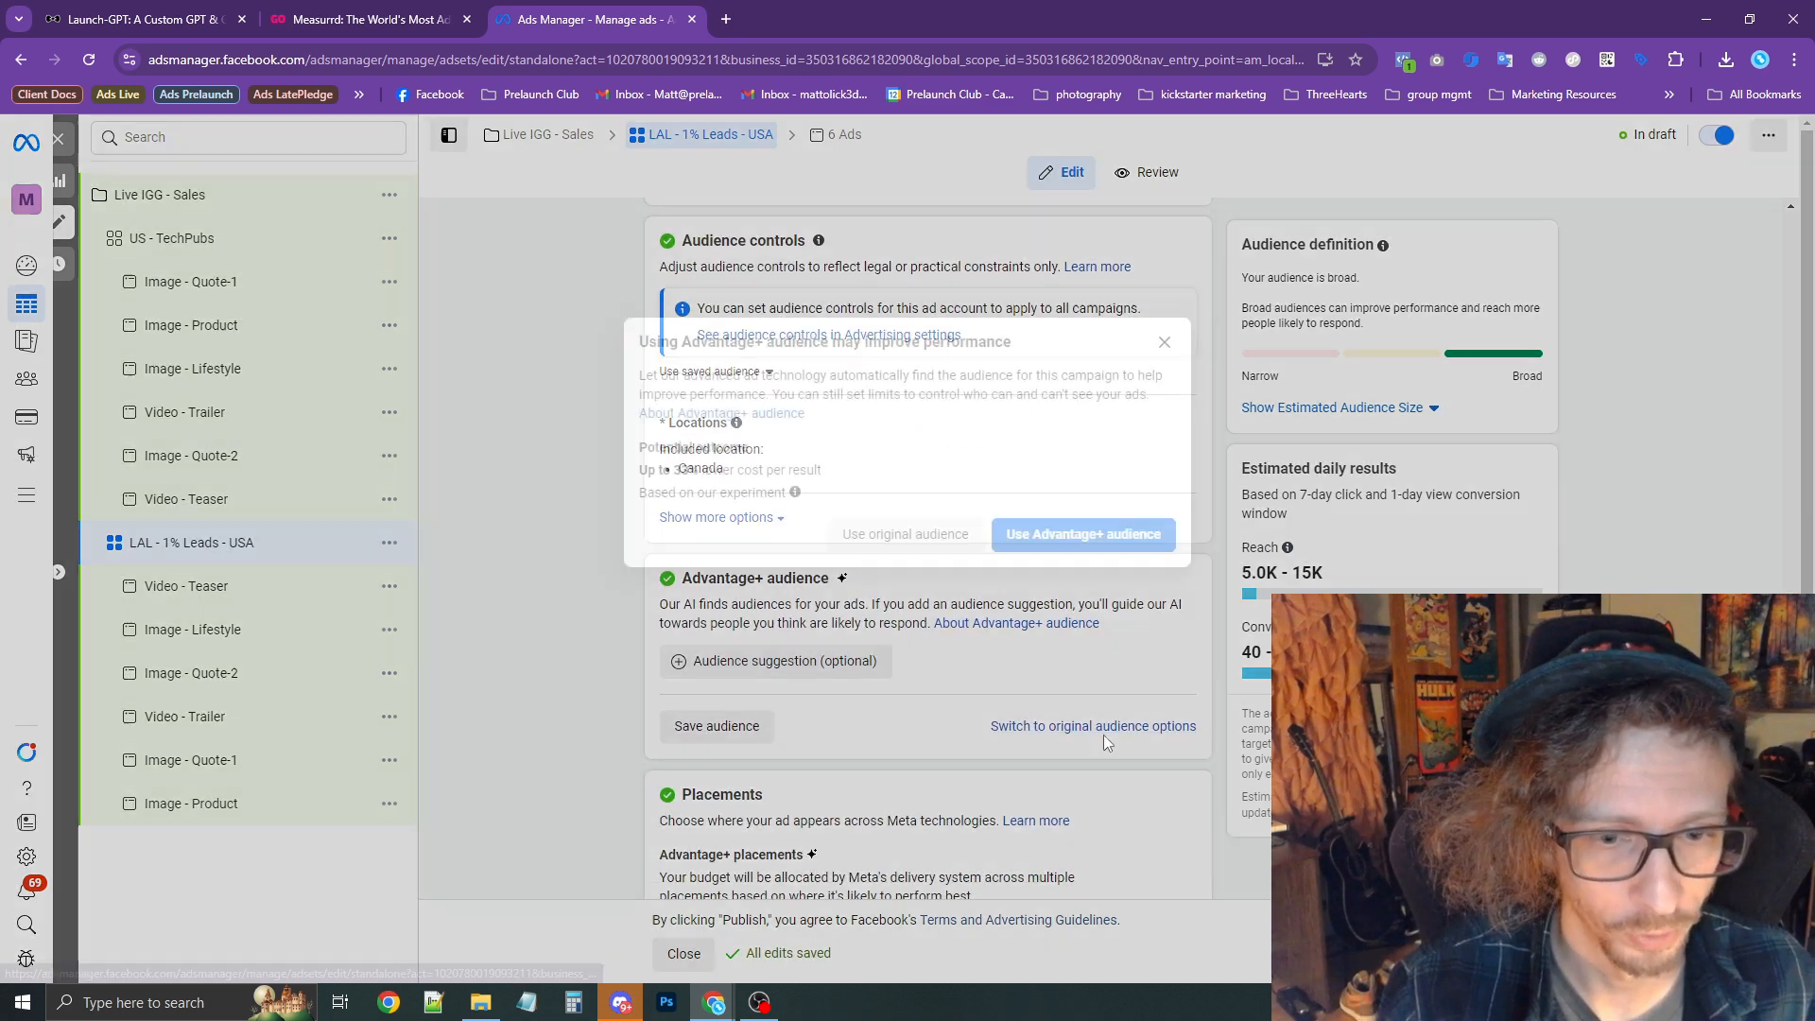
click(889, 537)
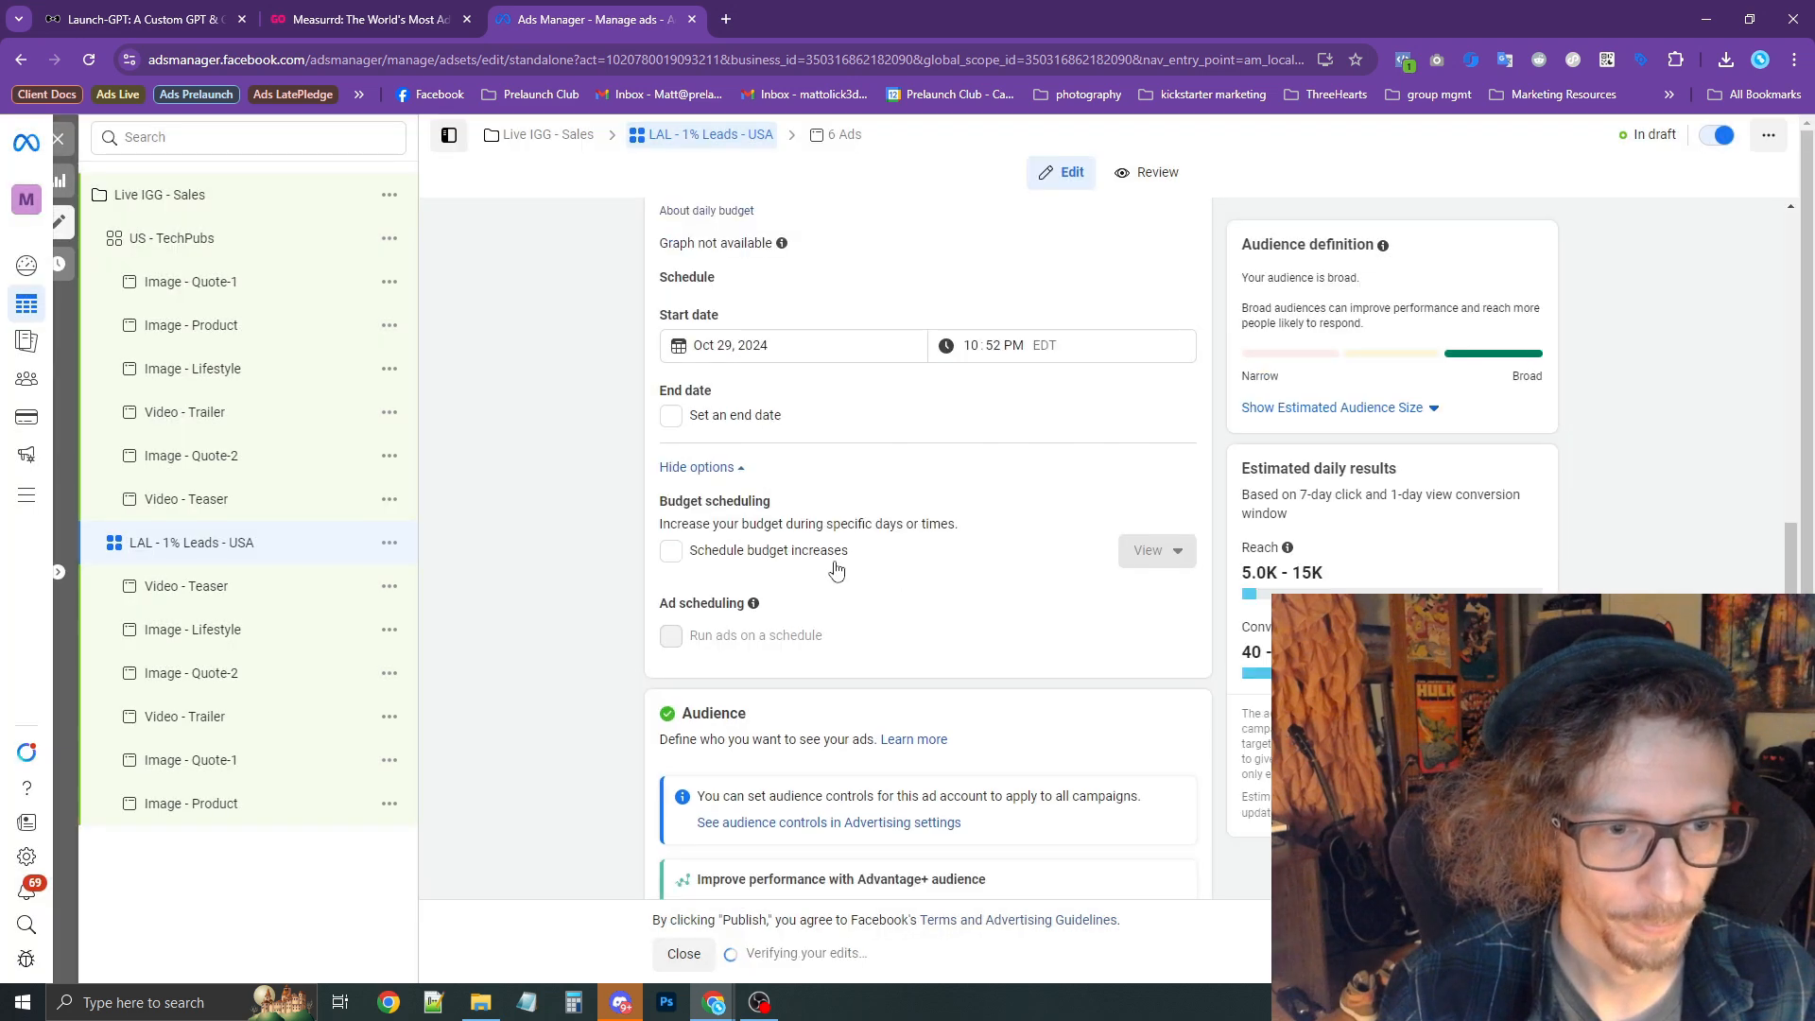
Add the Lookalike (US, 1%) - Leads - 180 Day audience to the ad set's custom audiences.
scroll(835, 567, down, 7)
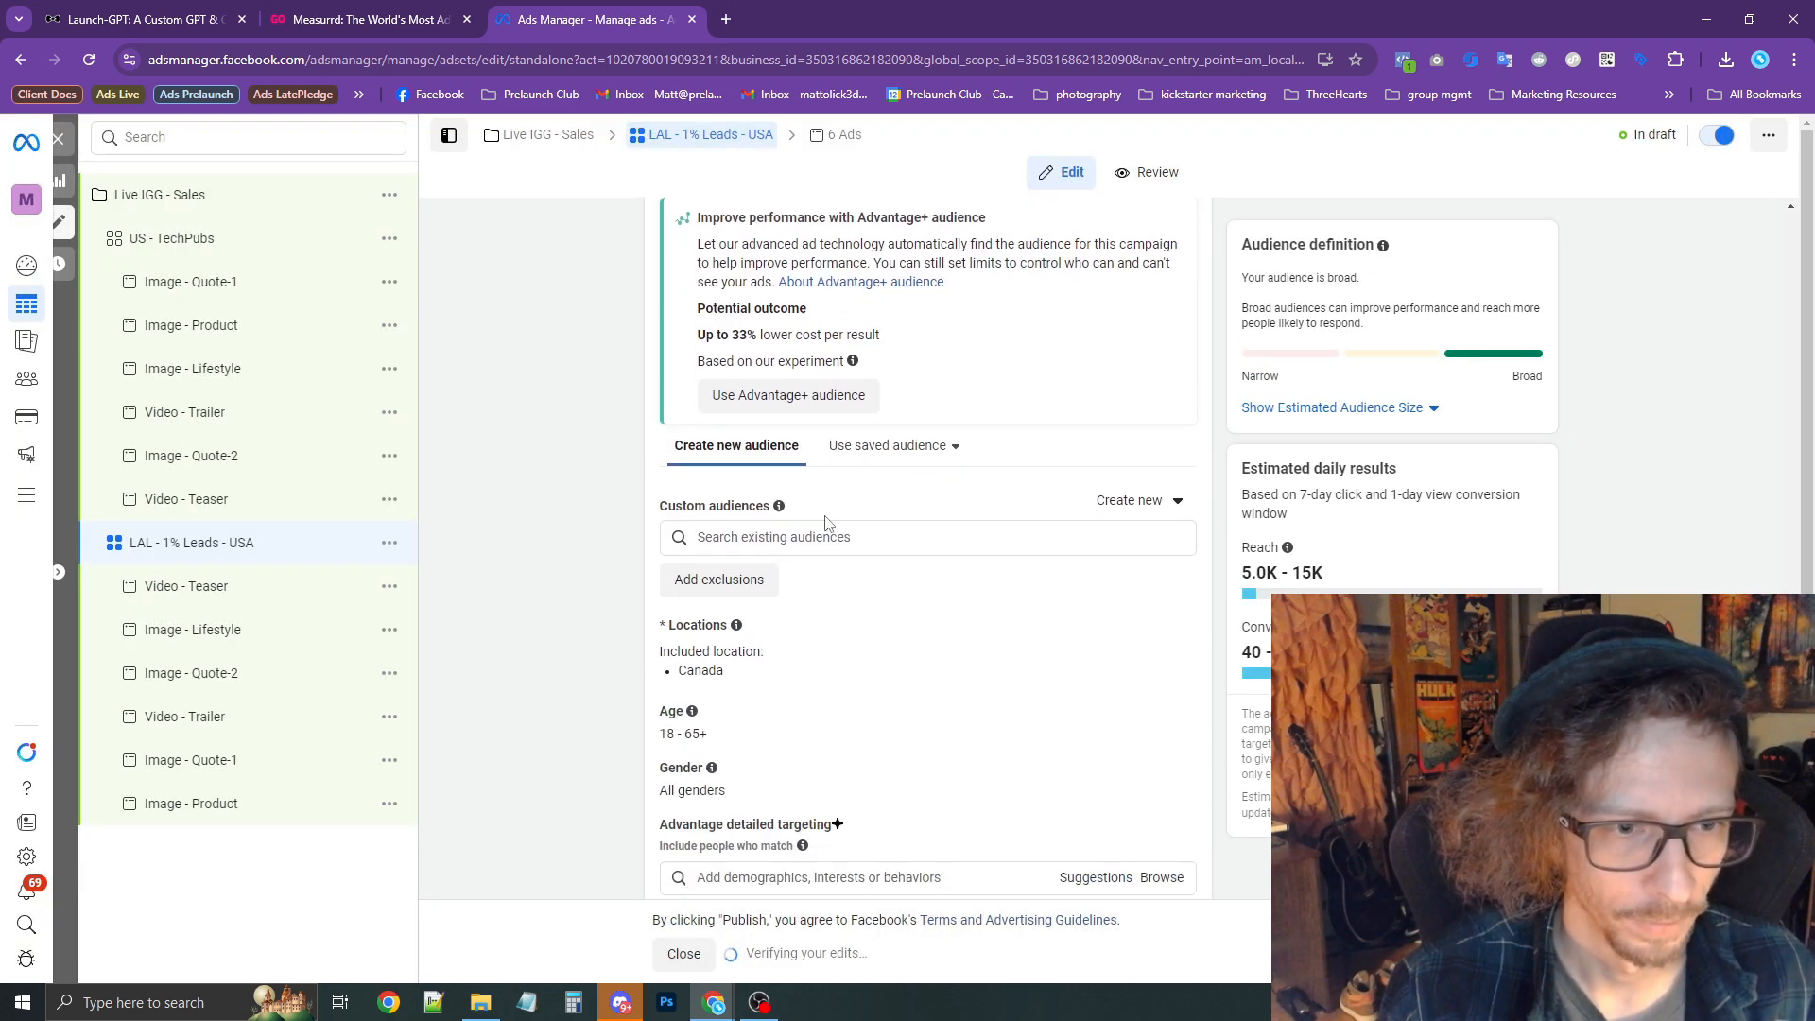
click(811, 537)
scroll(785, 567, down, 1)
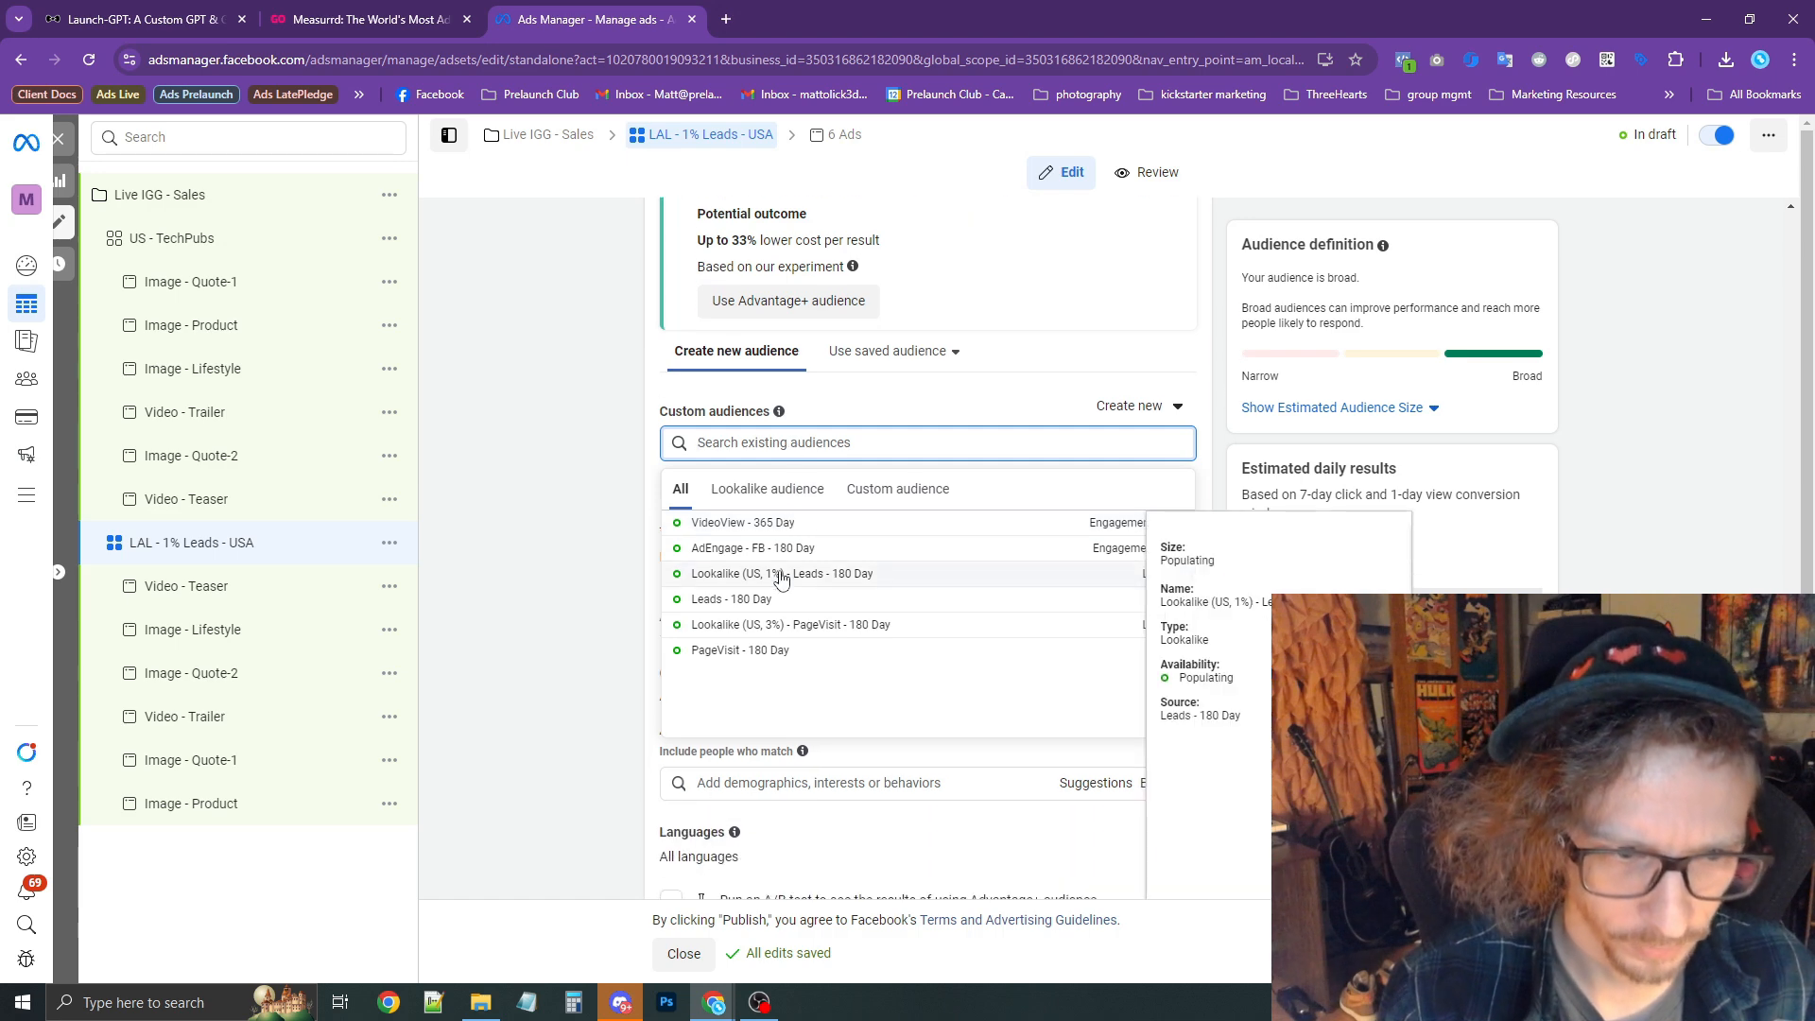
click(828, 583)
click(567, 558)
Remove Canada from the ad set's locations and set the age range to 25–54.
scroll(696, 543, down, 5)
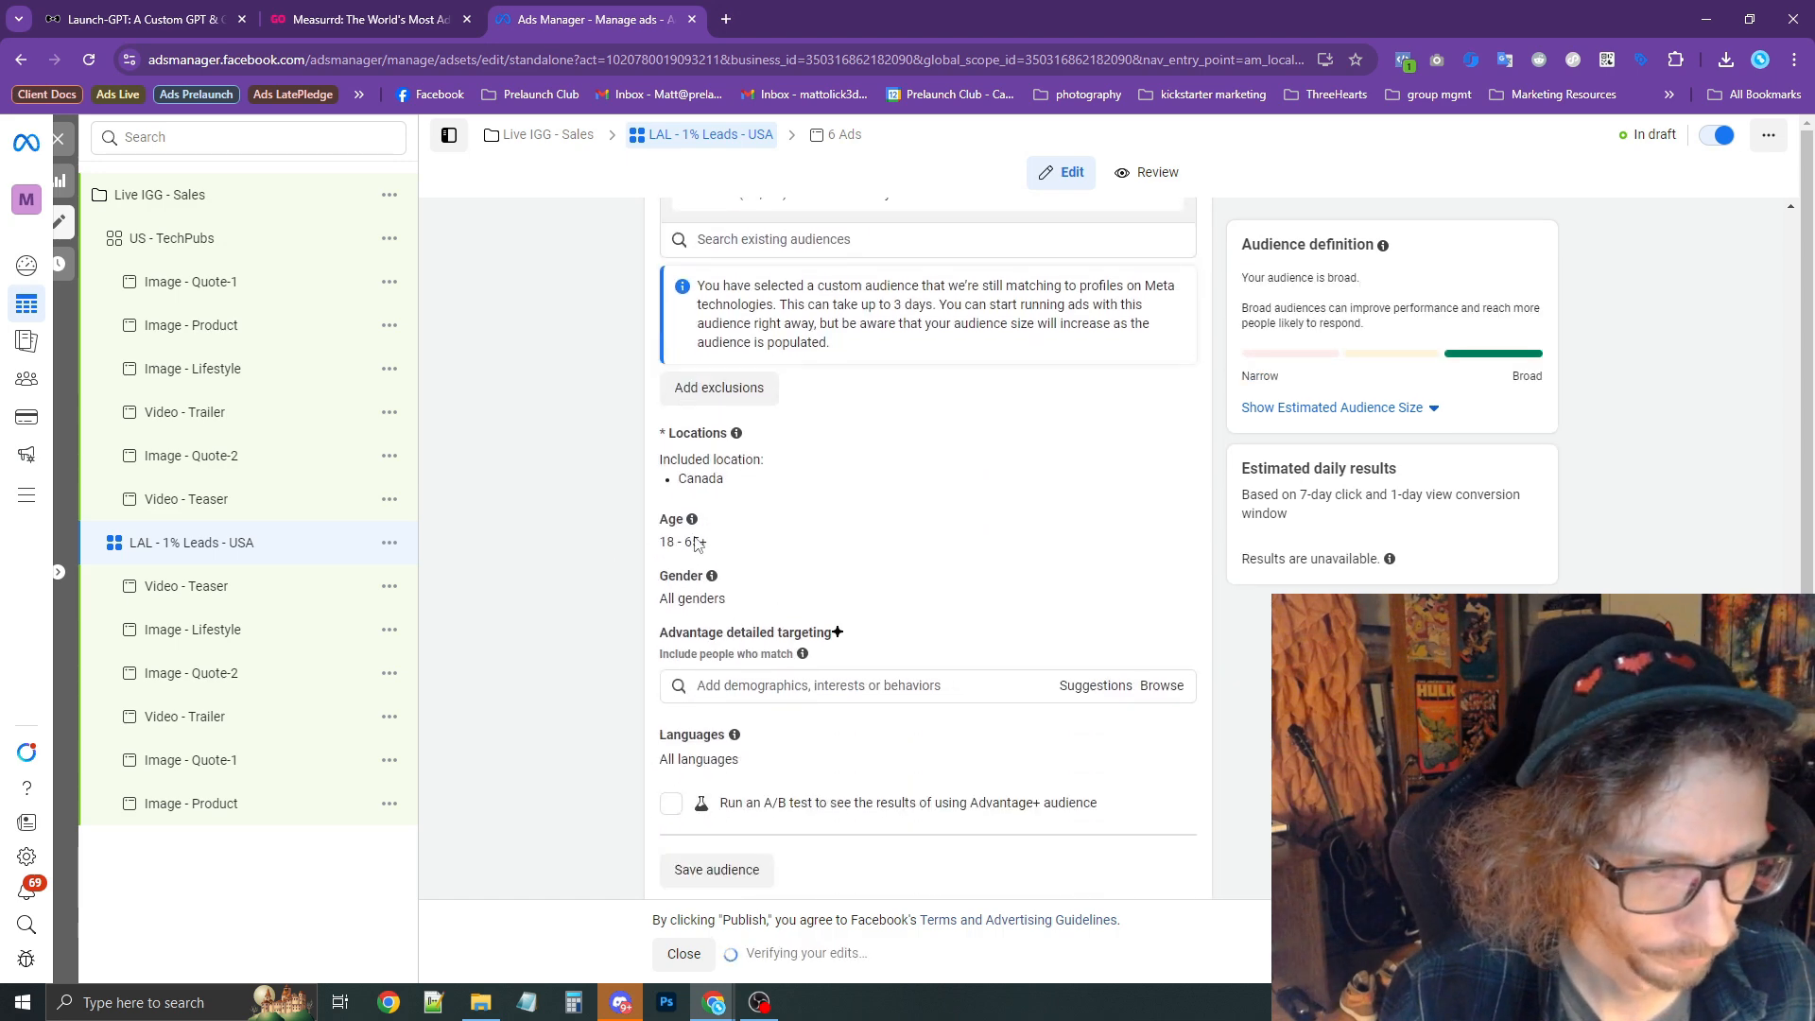
click(1171, 411)
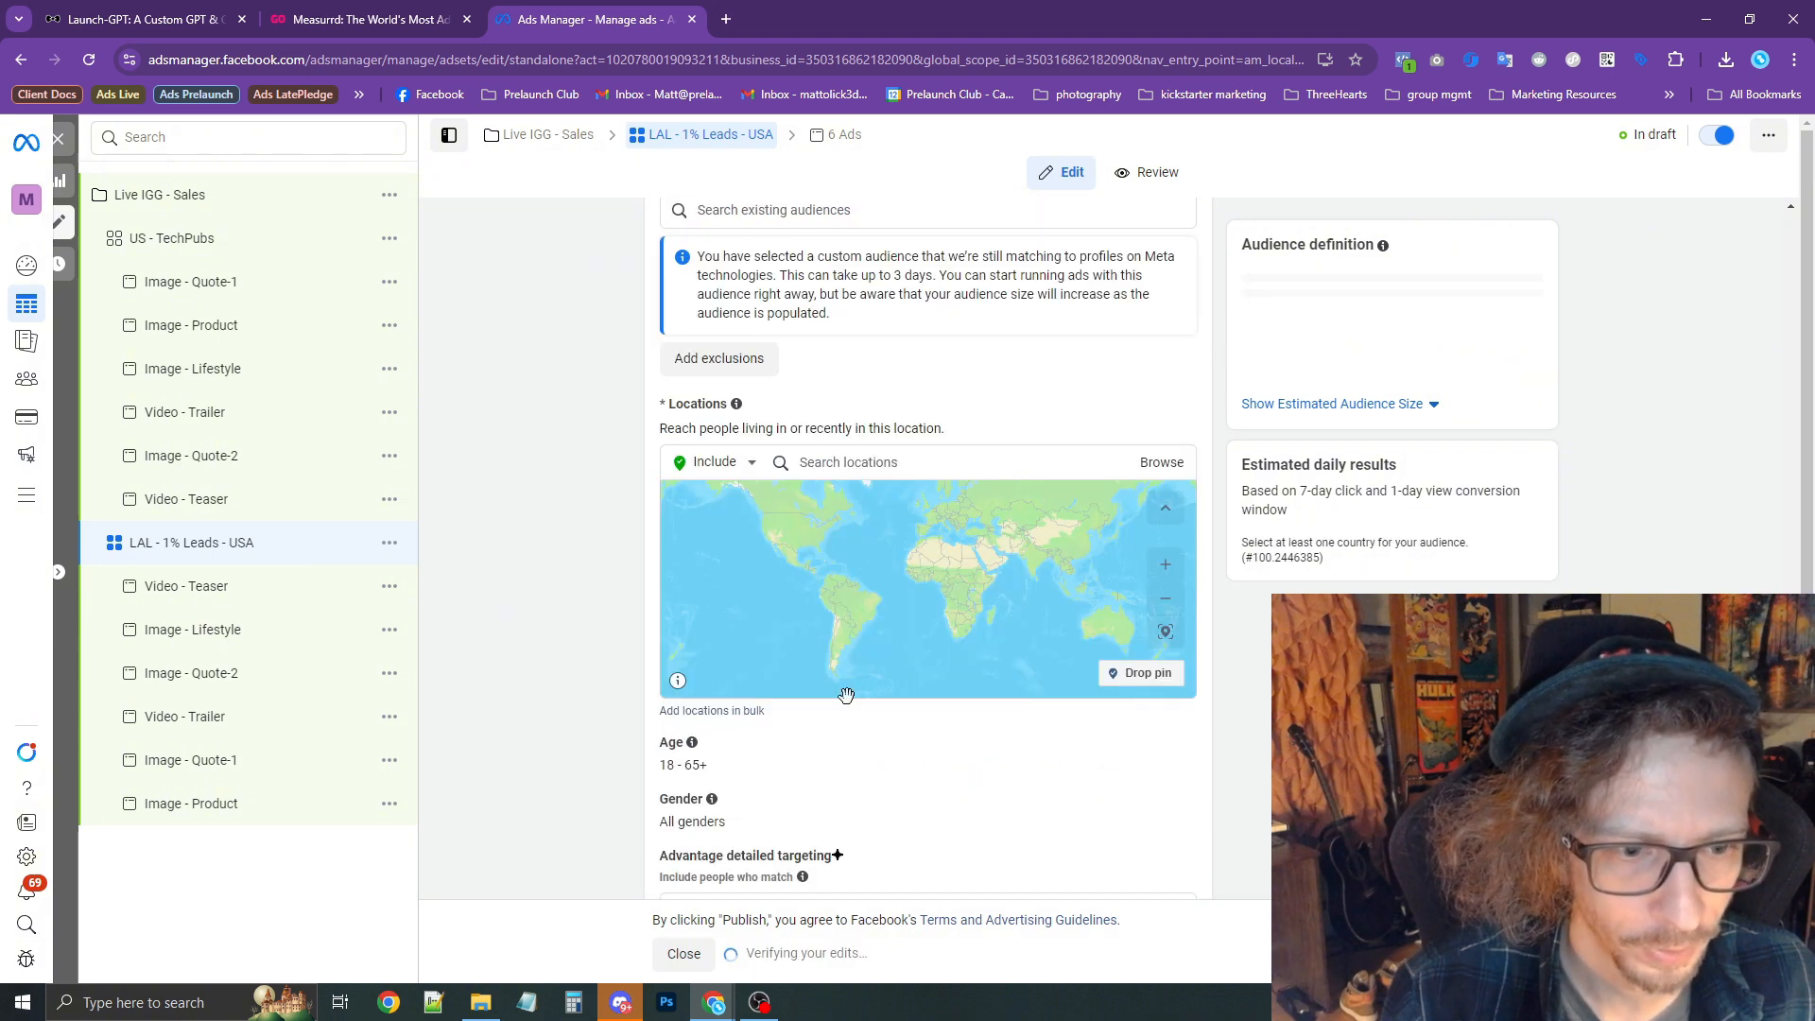
scroll(945, 615, down, 2)
click(1172, 564)
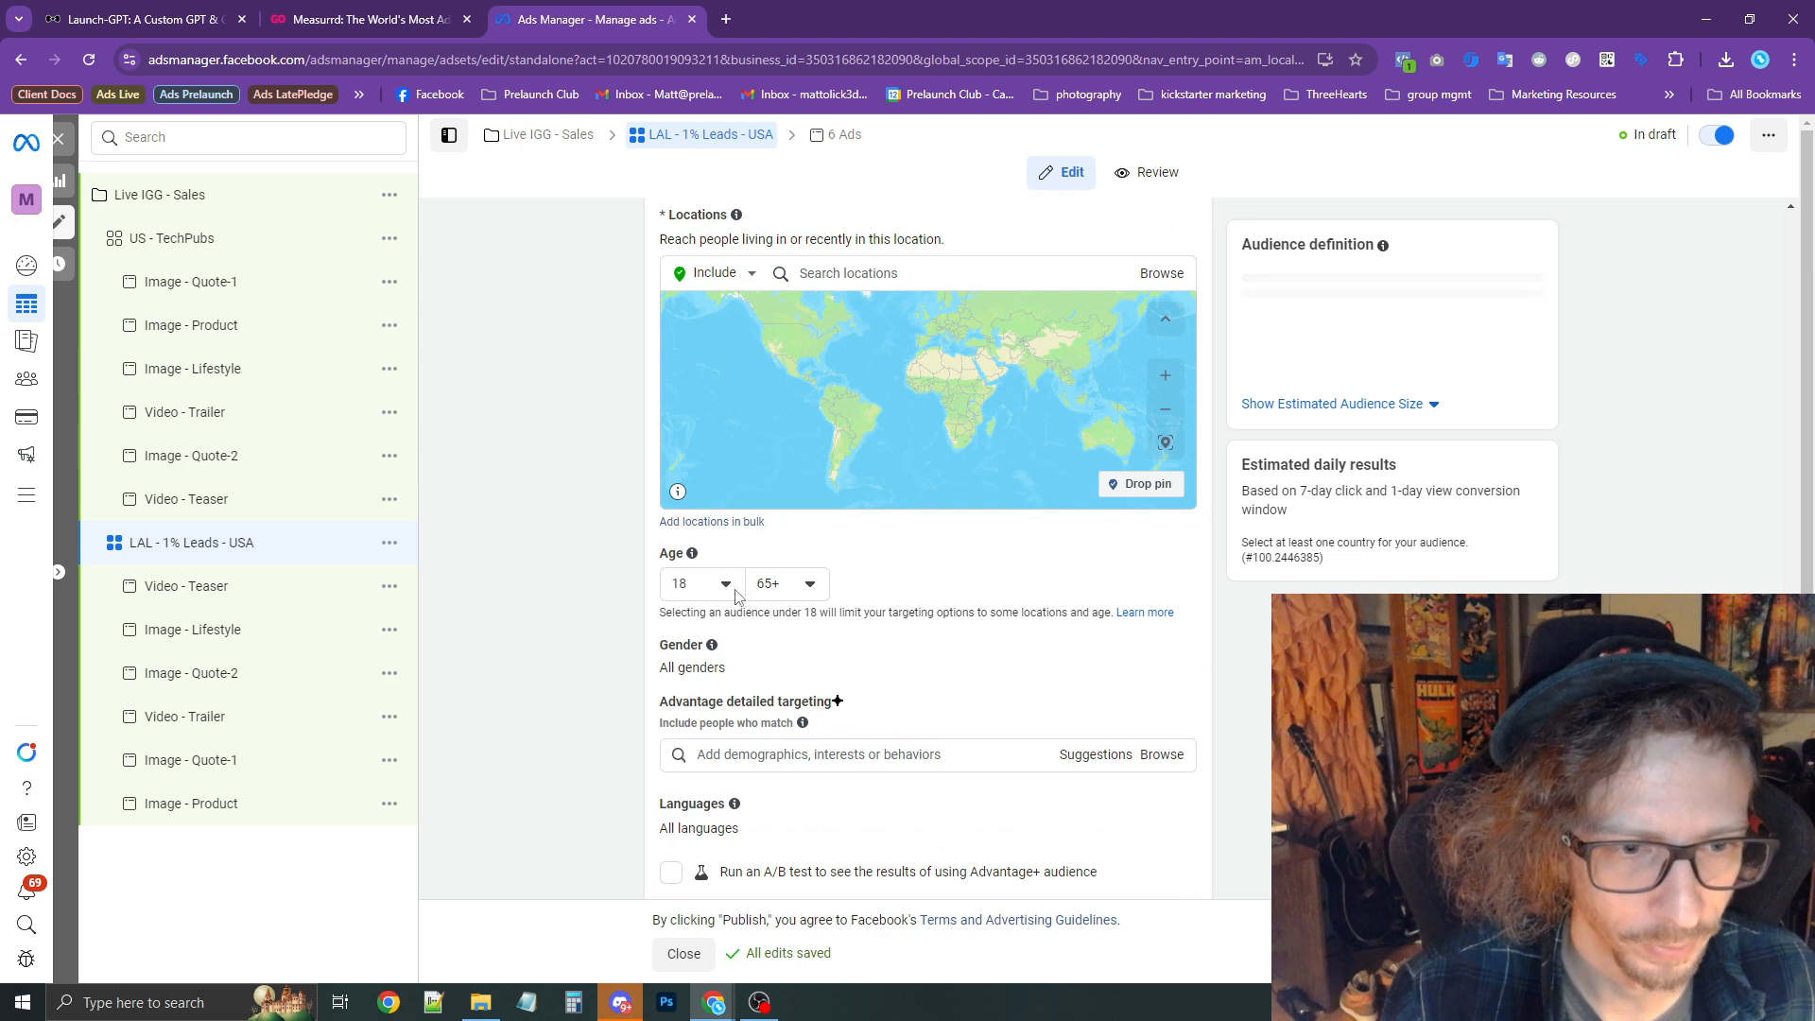
click(701, 583)
scroll(747, 765, down, 2)
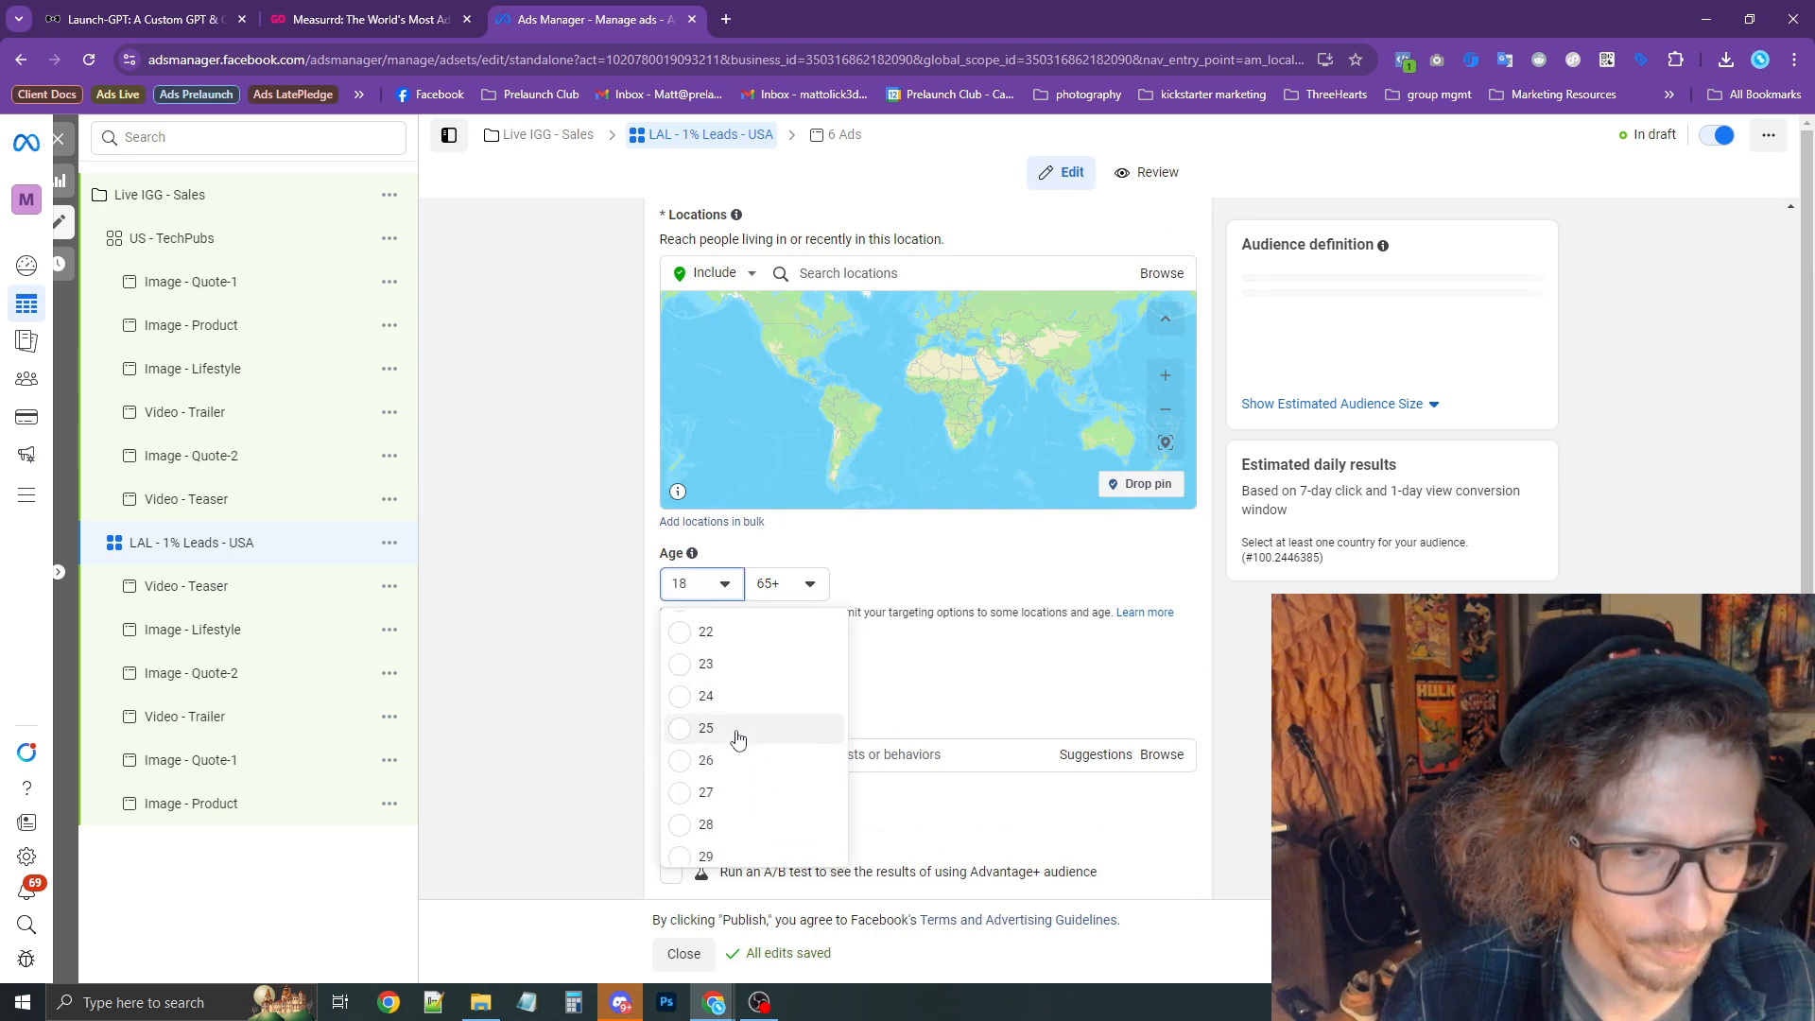
click(725, 728)
click(787, 584)
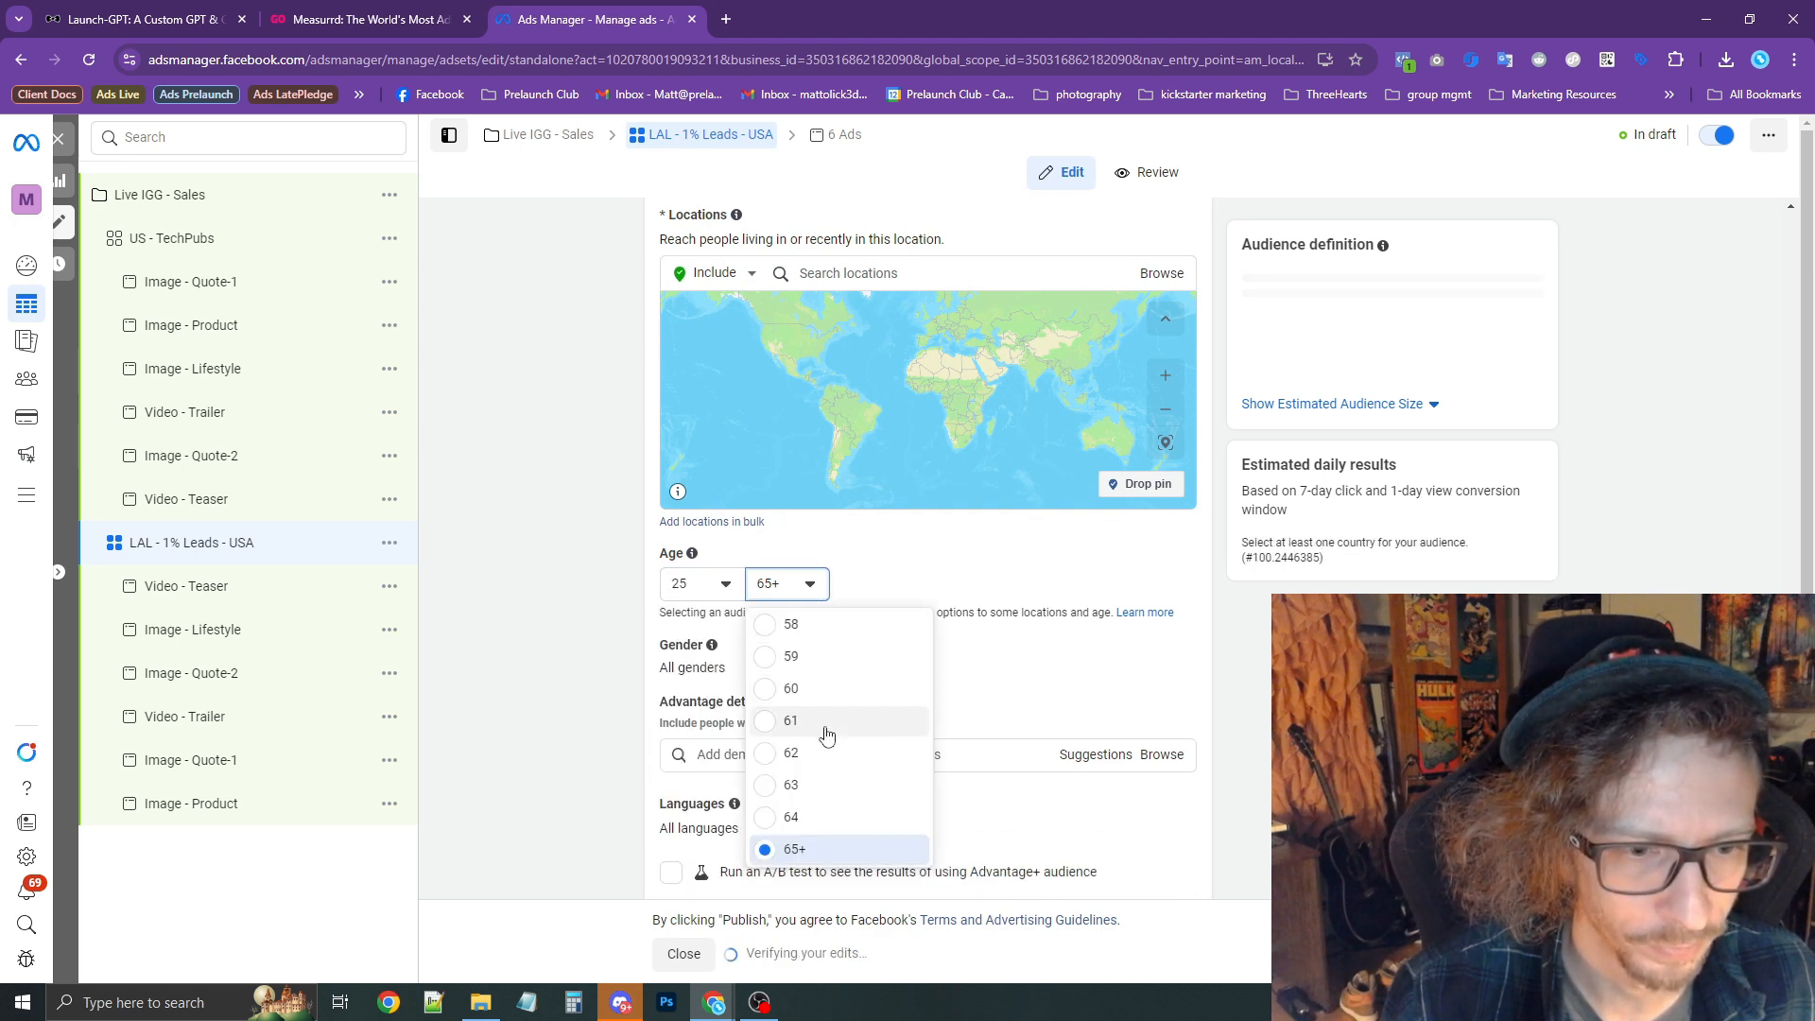
scroll(790, 721, up, 2)
click(790, 684)
Add English (UK) and English (US) as the audience's languages.
scroll(756, 534, down, 3)
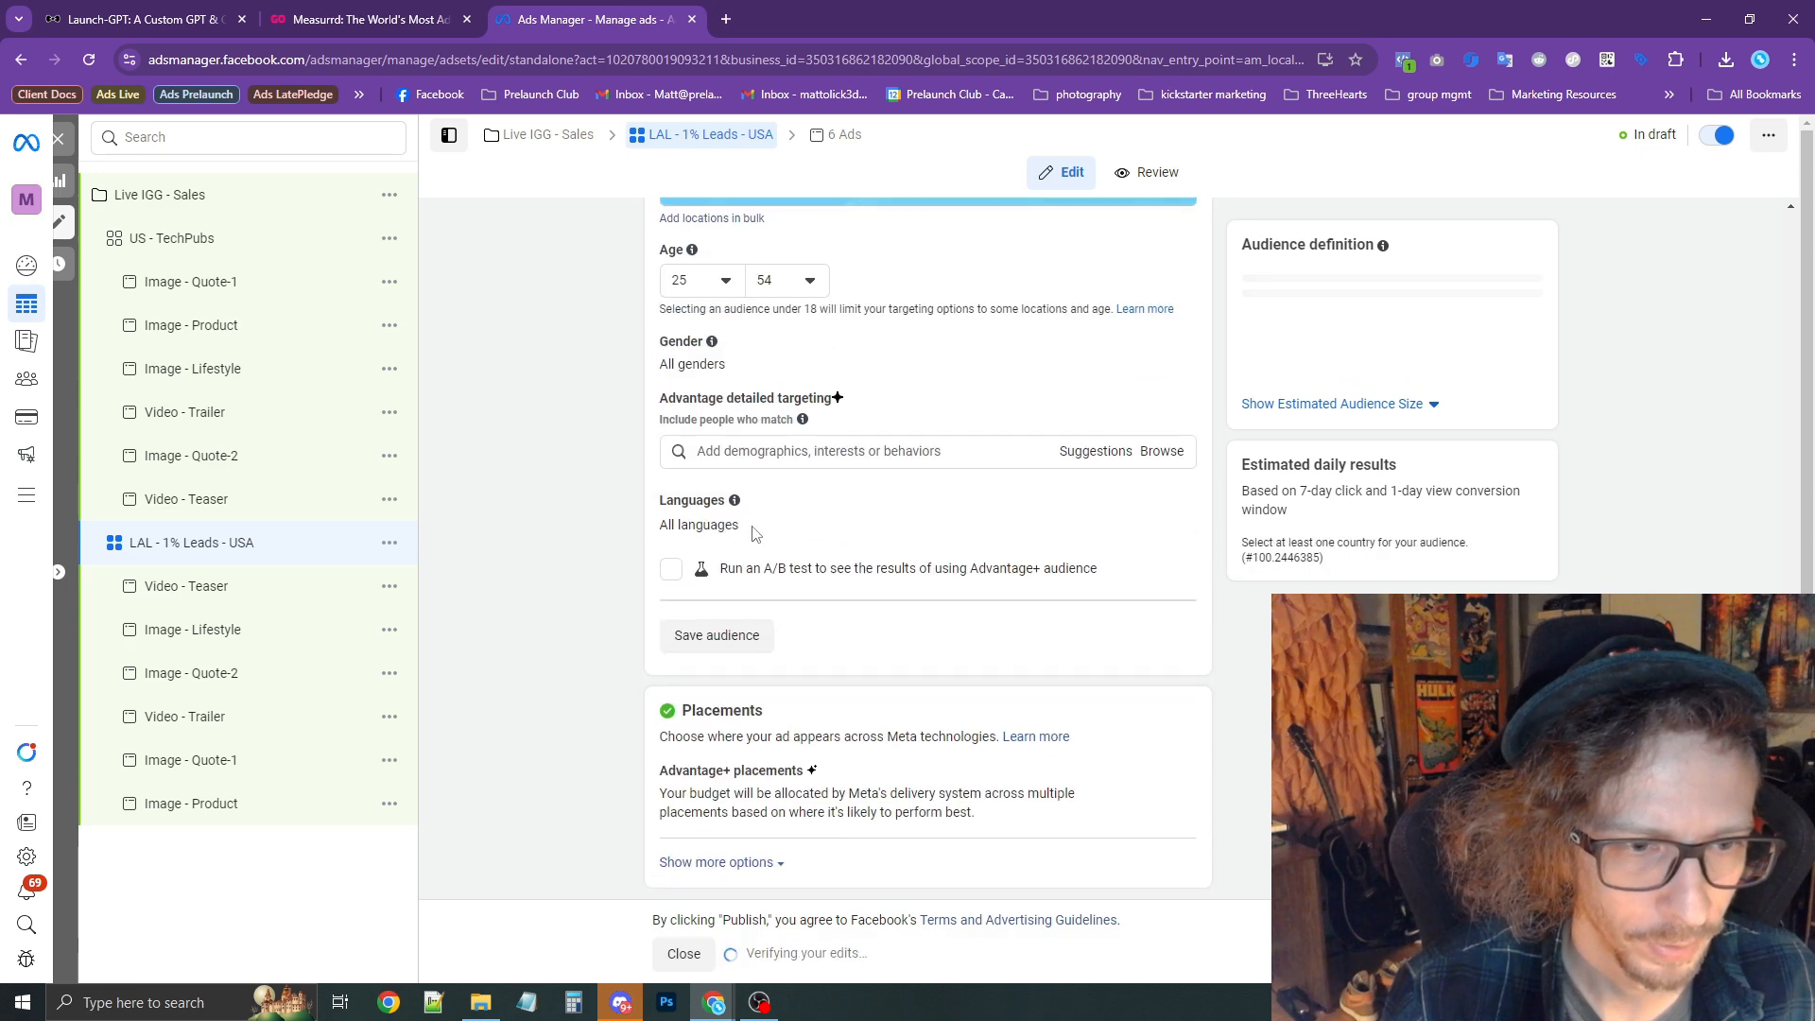
click(1171, 508)
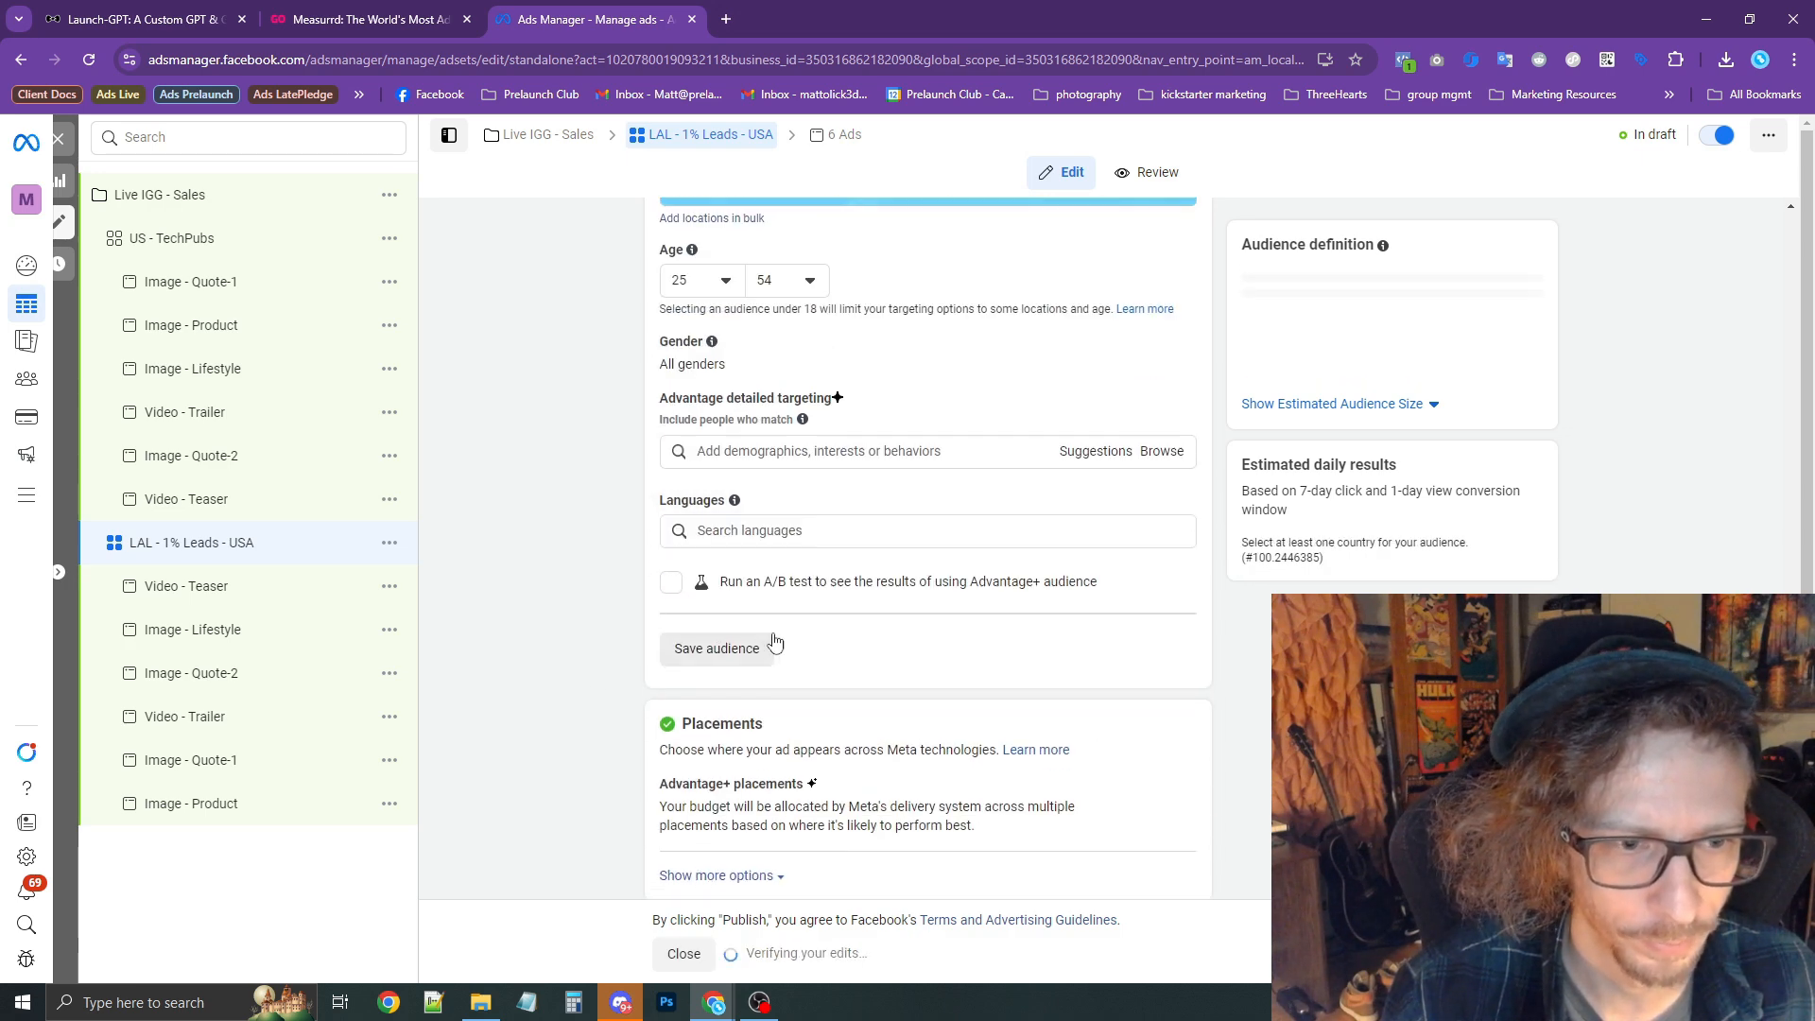
text(m)
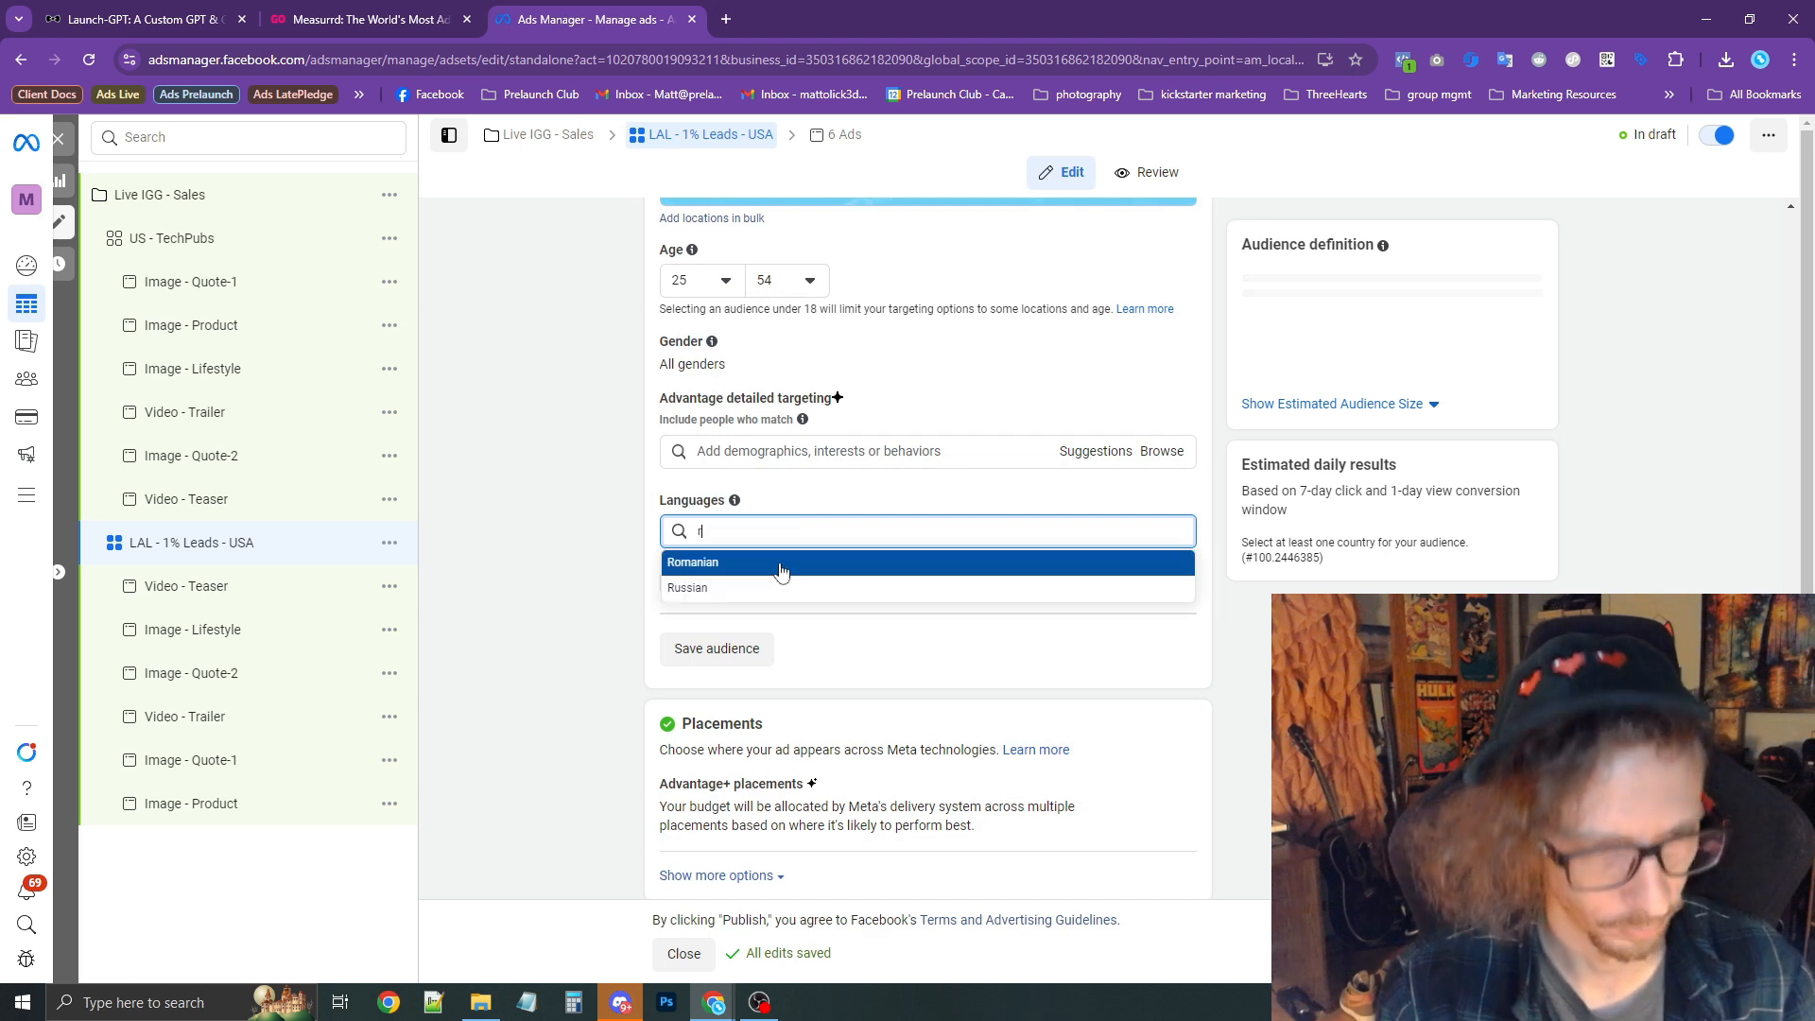
text(en)
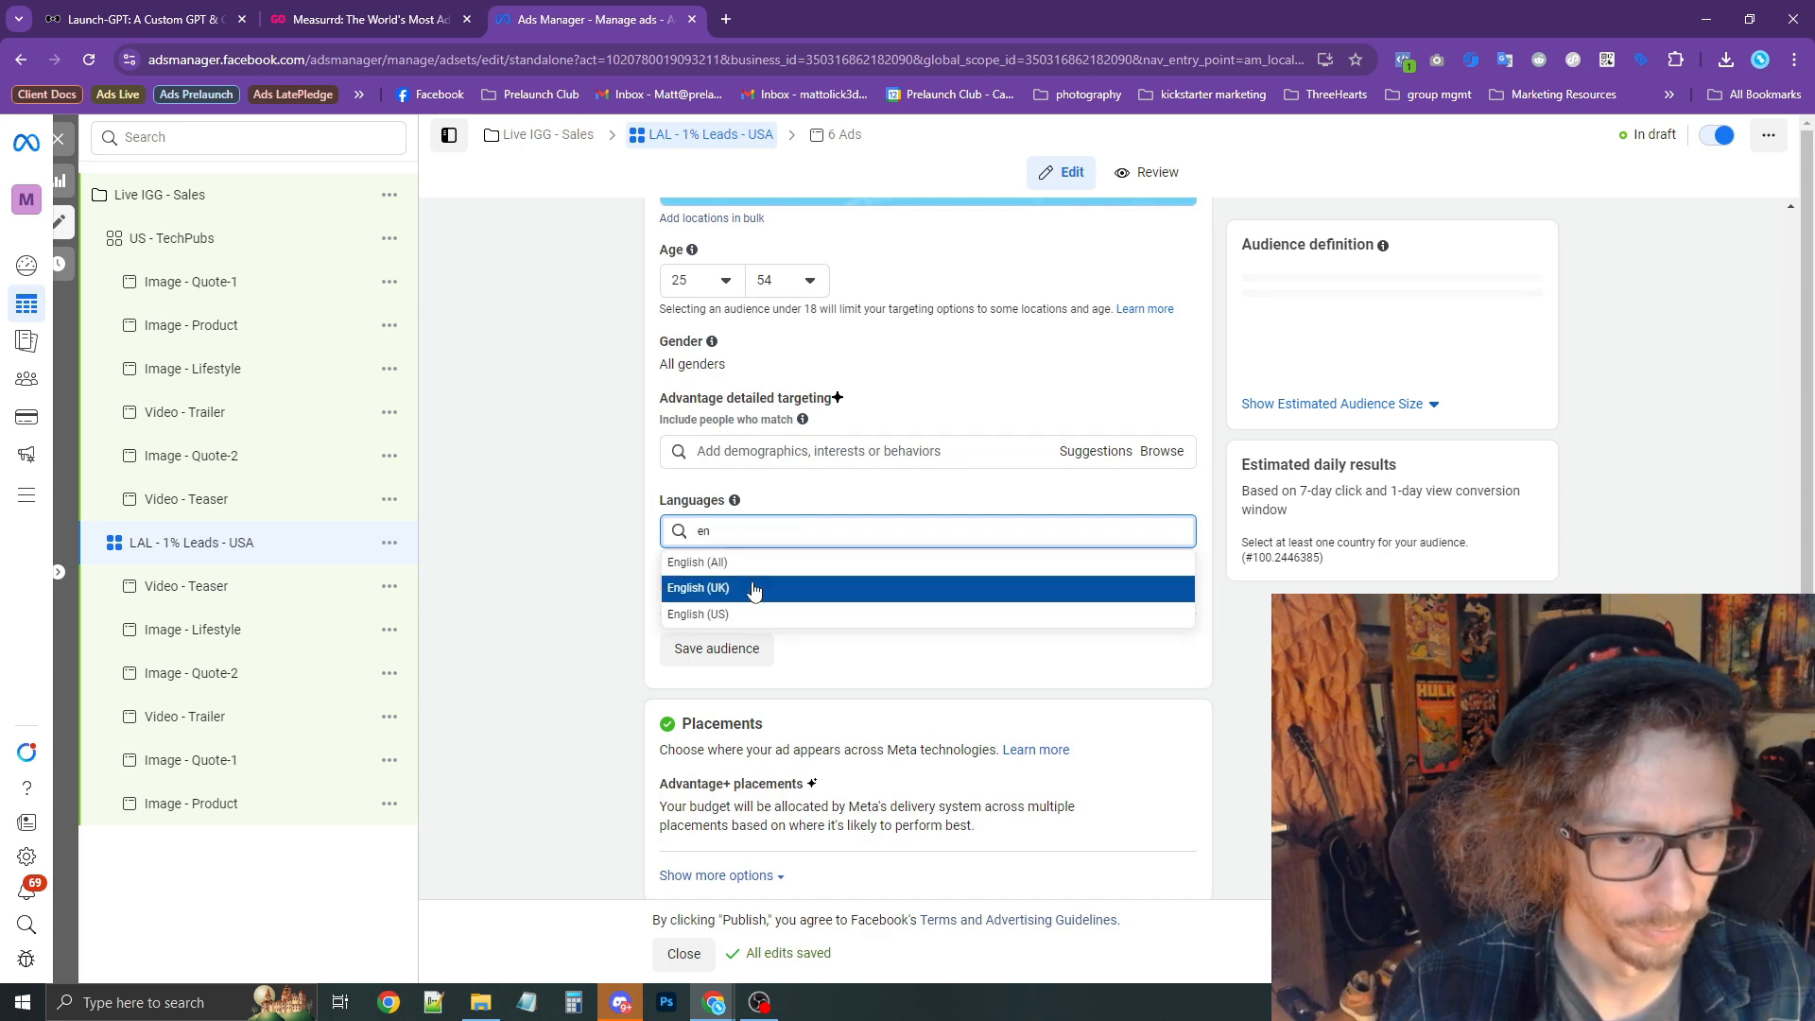
click(749, 590)
text(en)
click(733, 644)
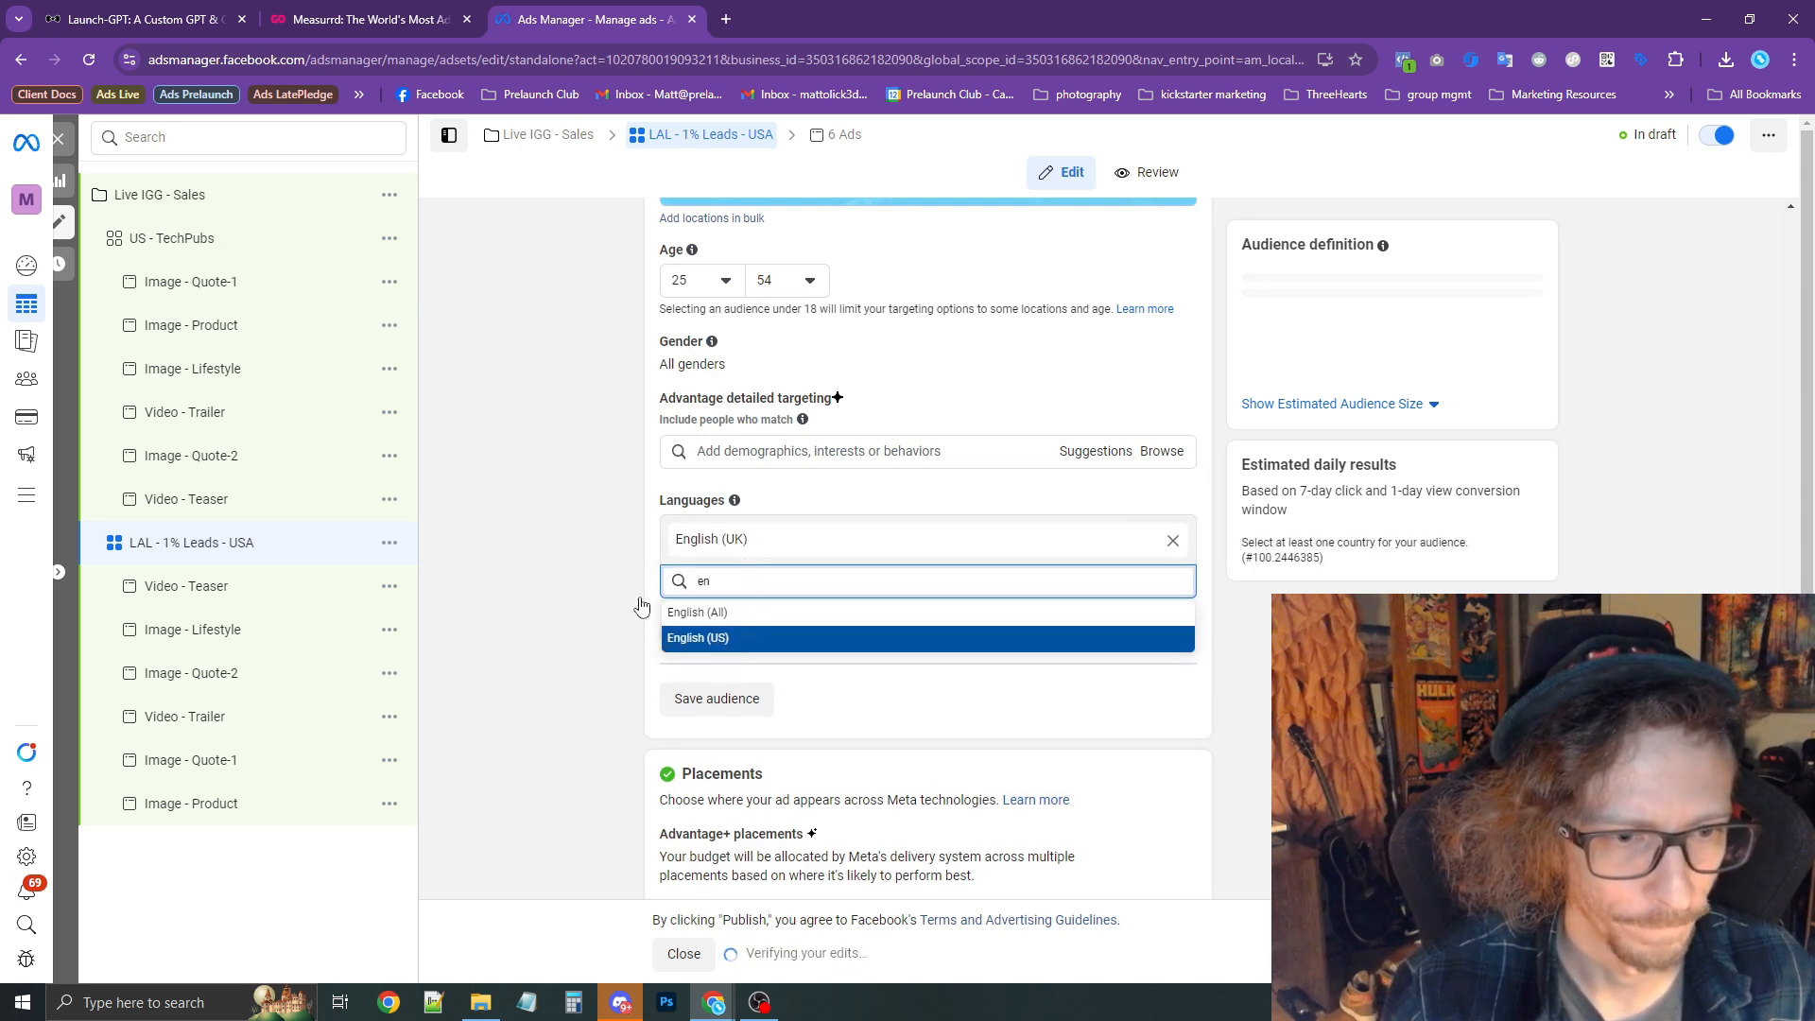
Duplicate the LAL - 1% Leads - USA ad set once within its original campaign.
scroll(567, 575, up, 2)
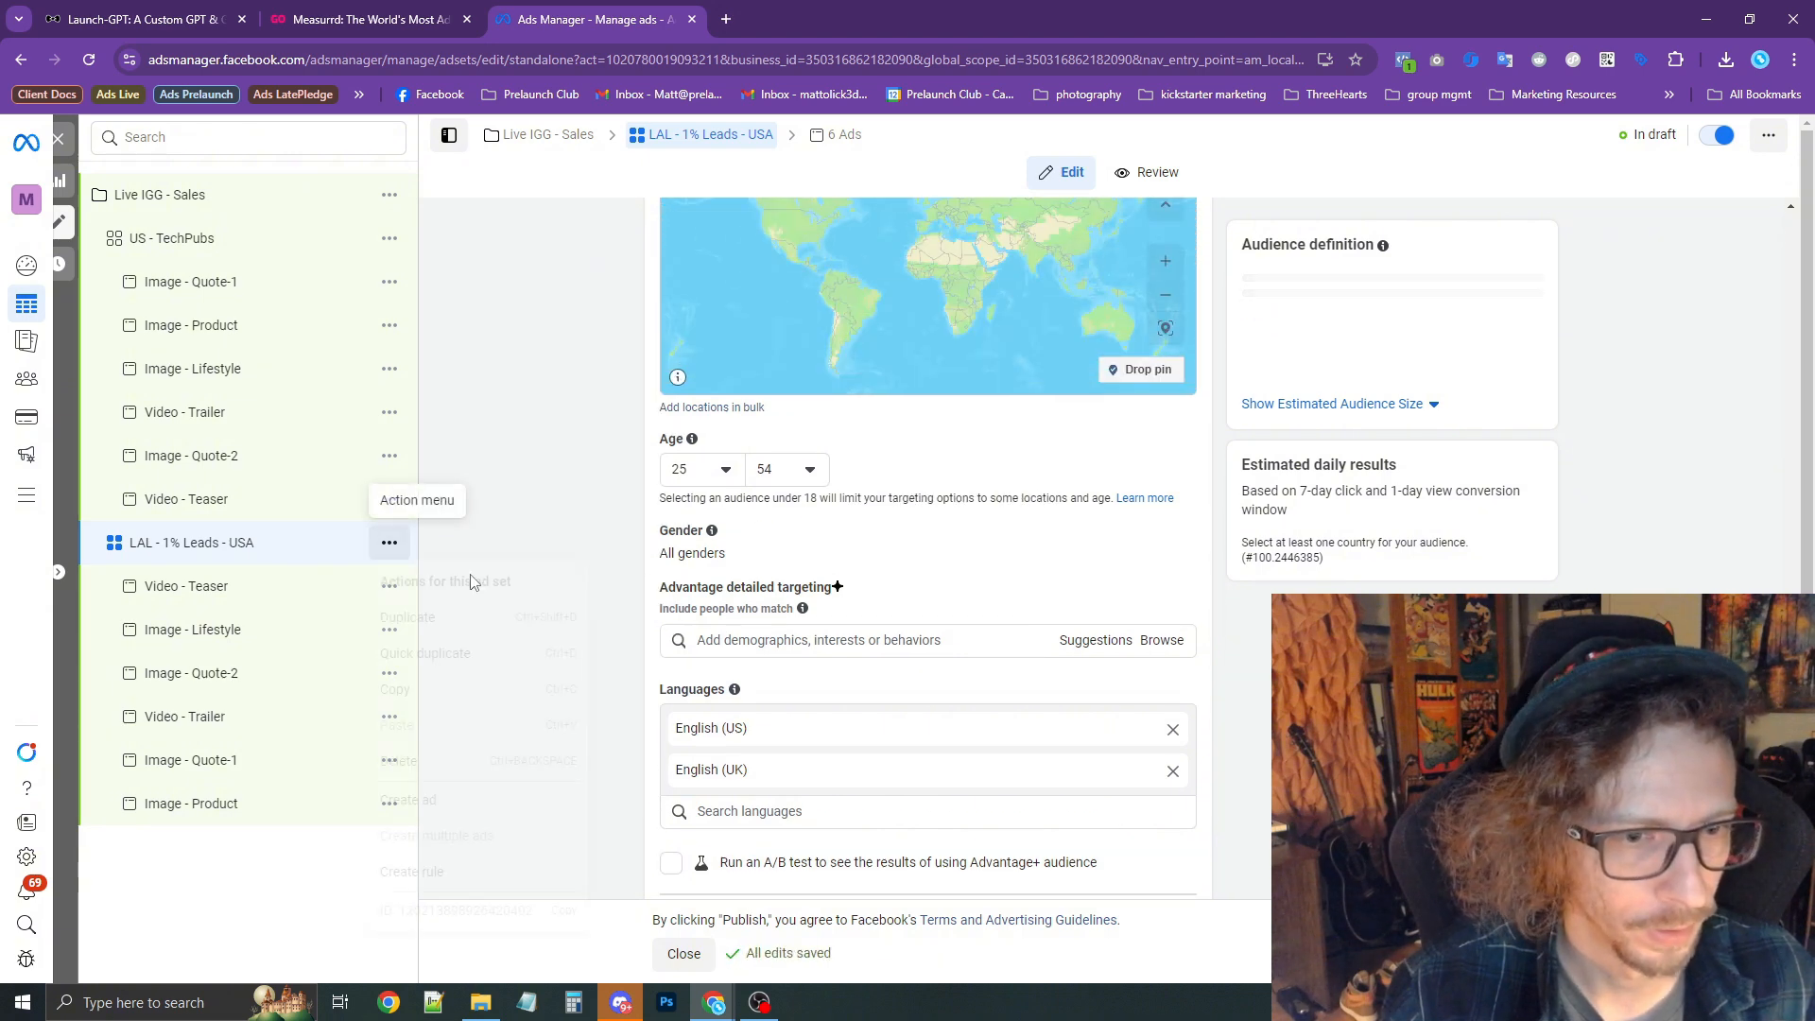
click(390, 542)
click(487, 631)
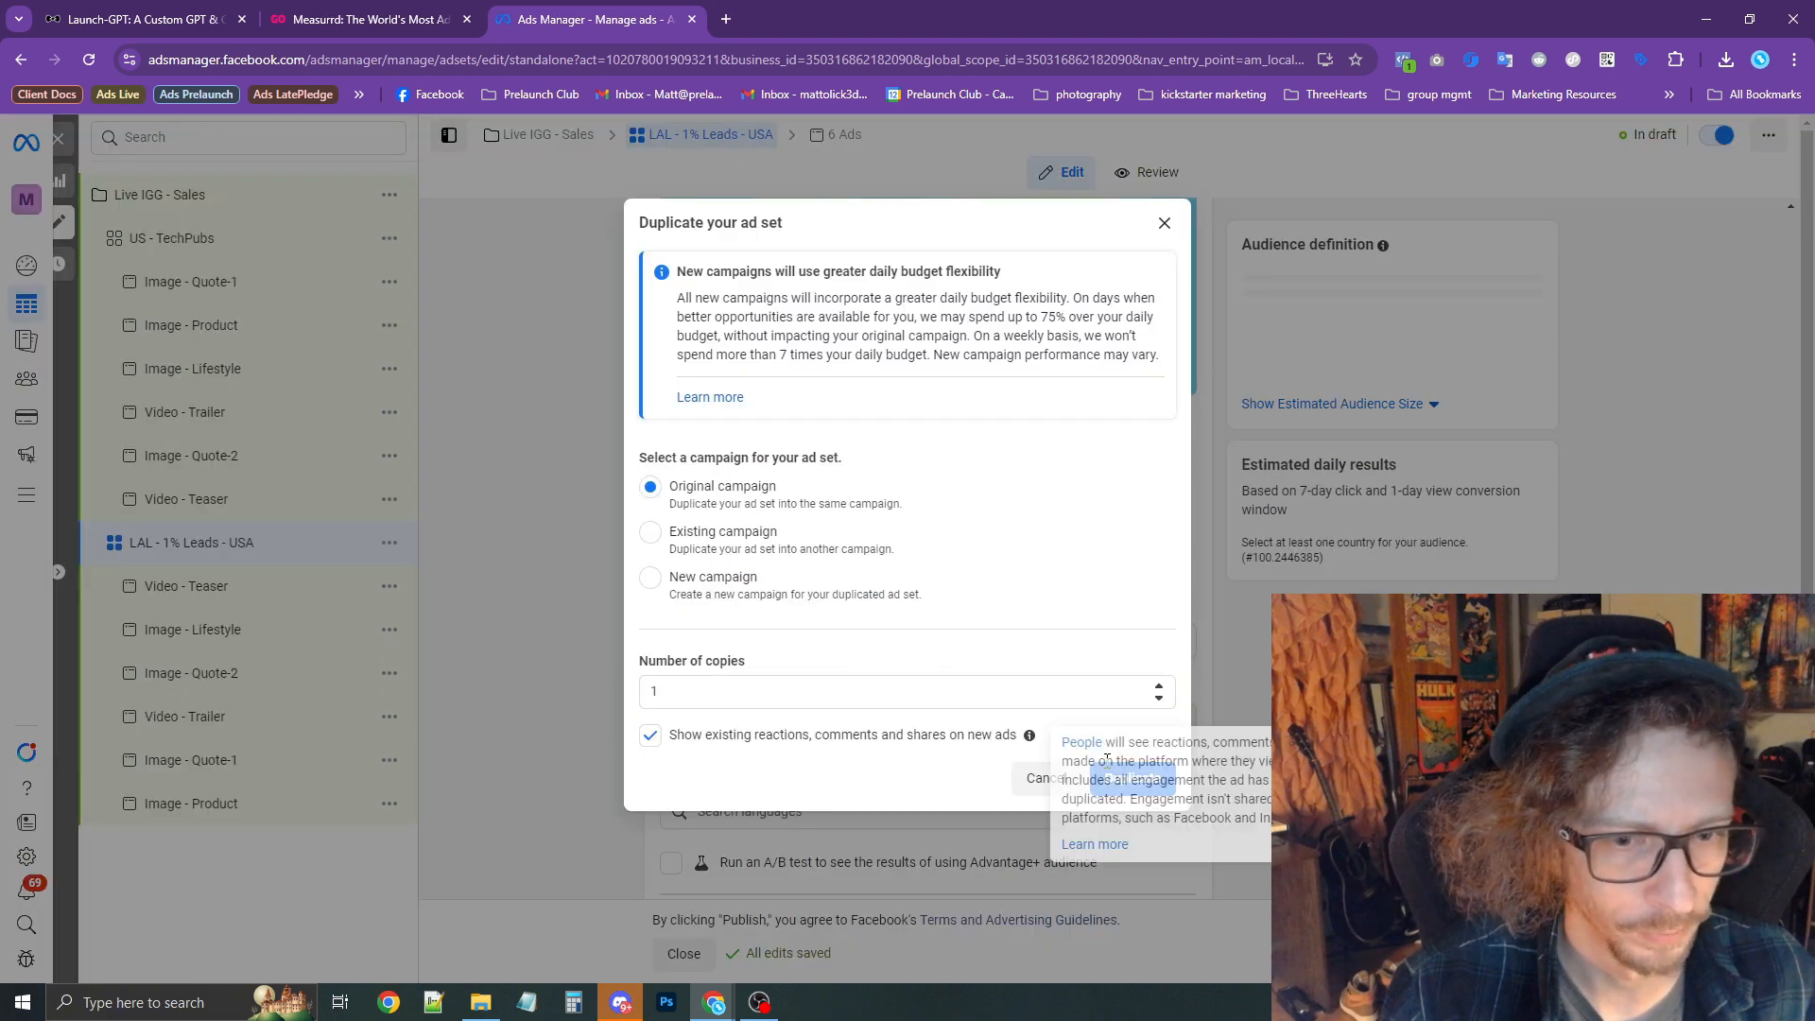
click(1142, 778)
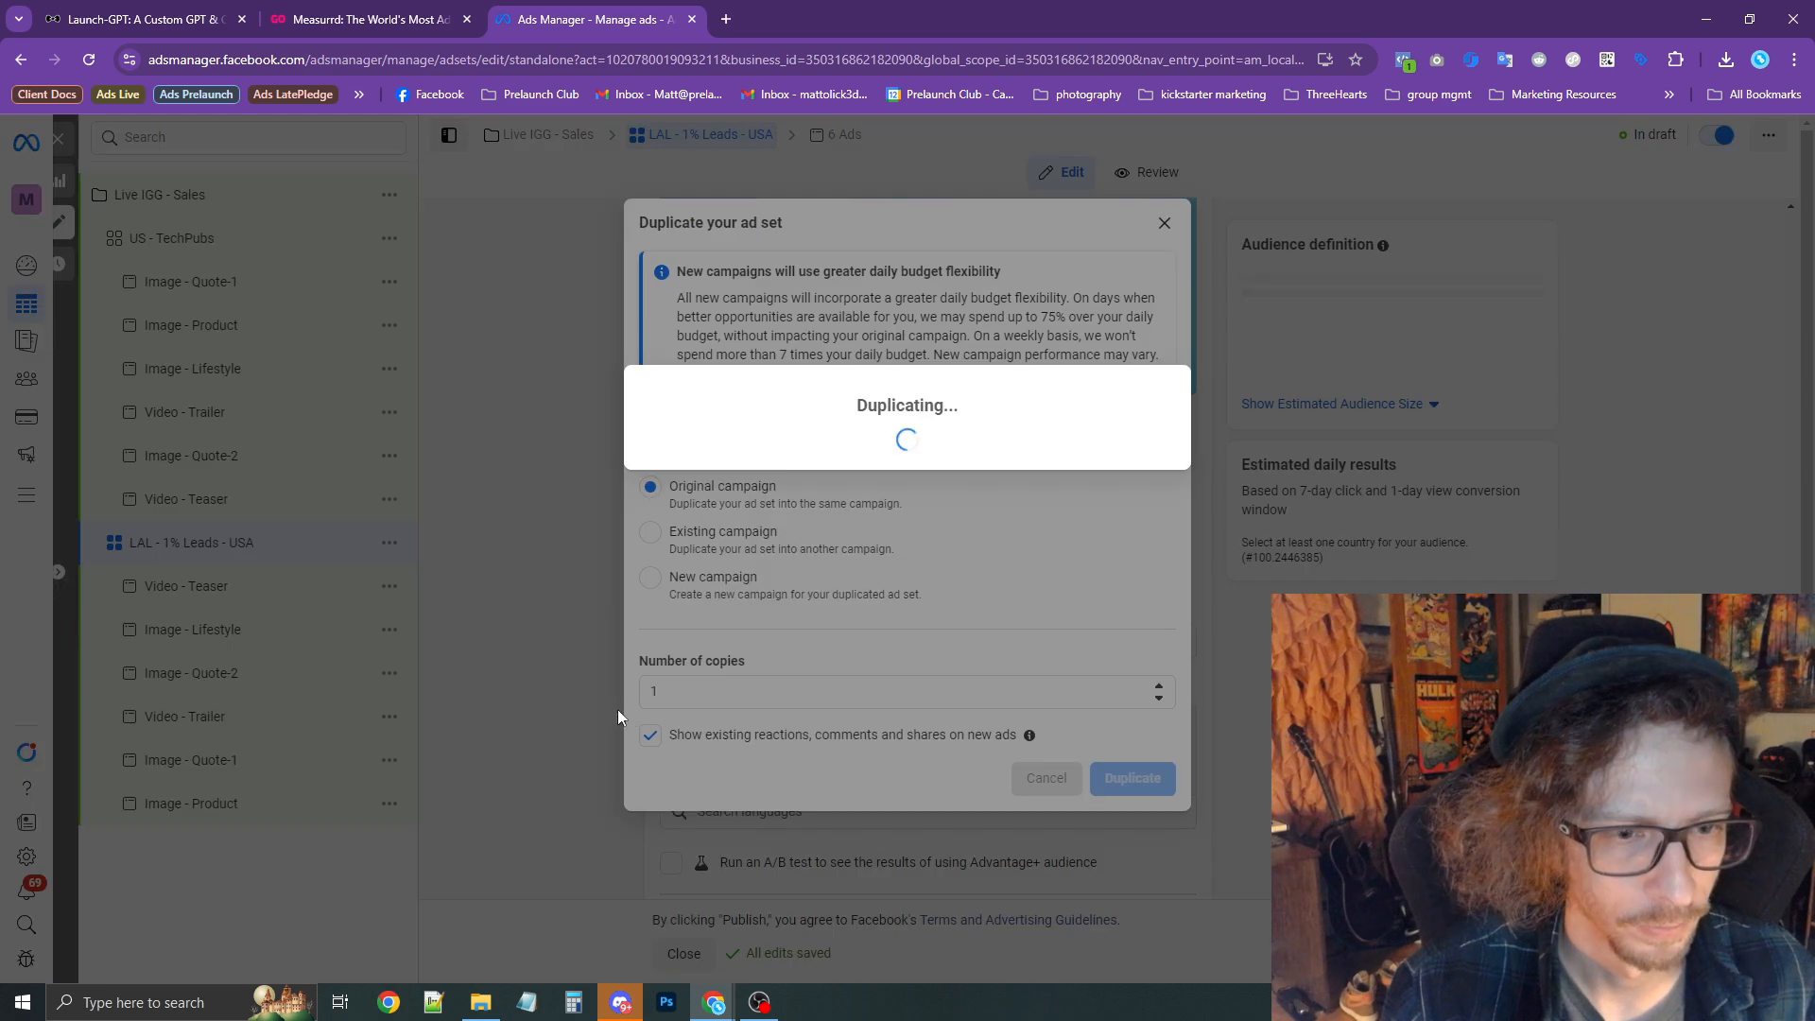
Rename the duplicated ad set as LAL - 3% PageVisit - USA.
scroll(558, 700, up, 20)
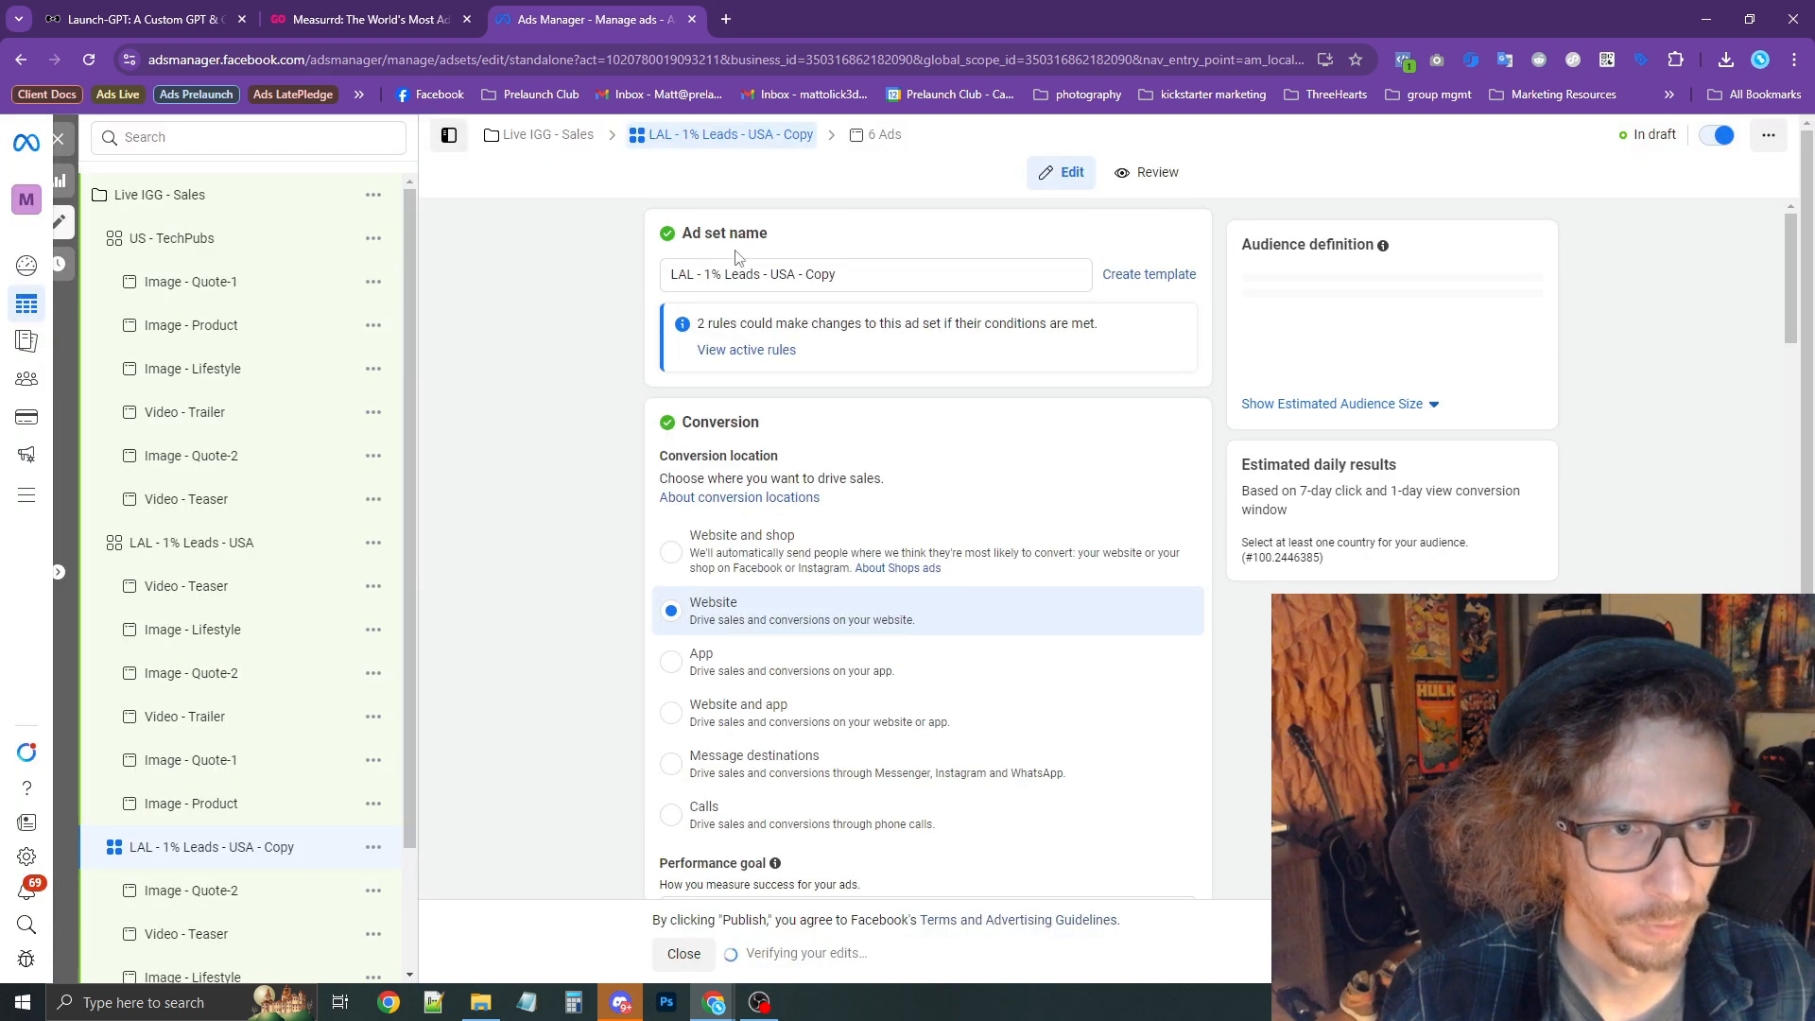
double_click(704, 274)
text(3)
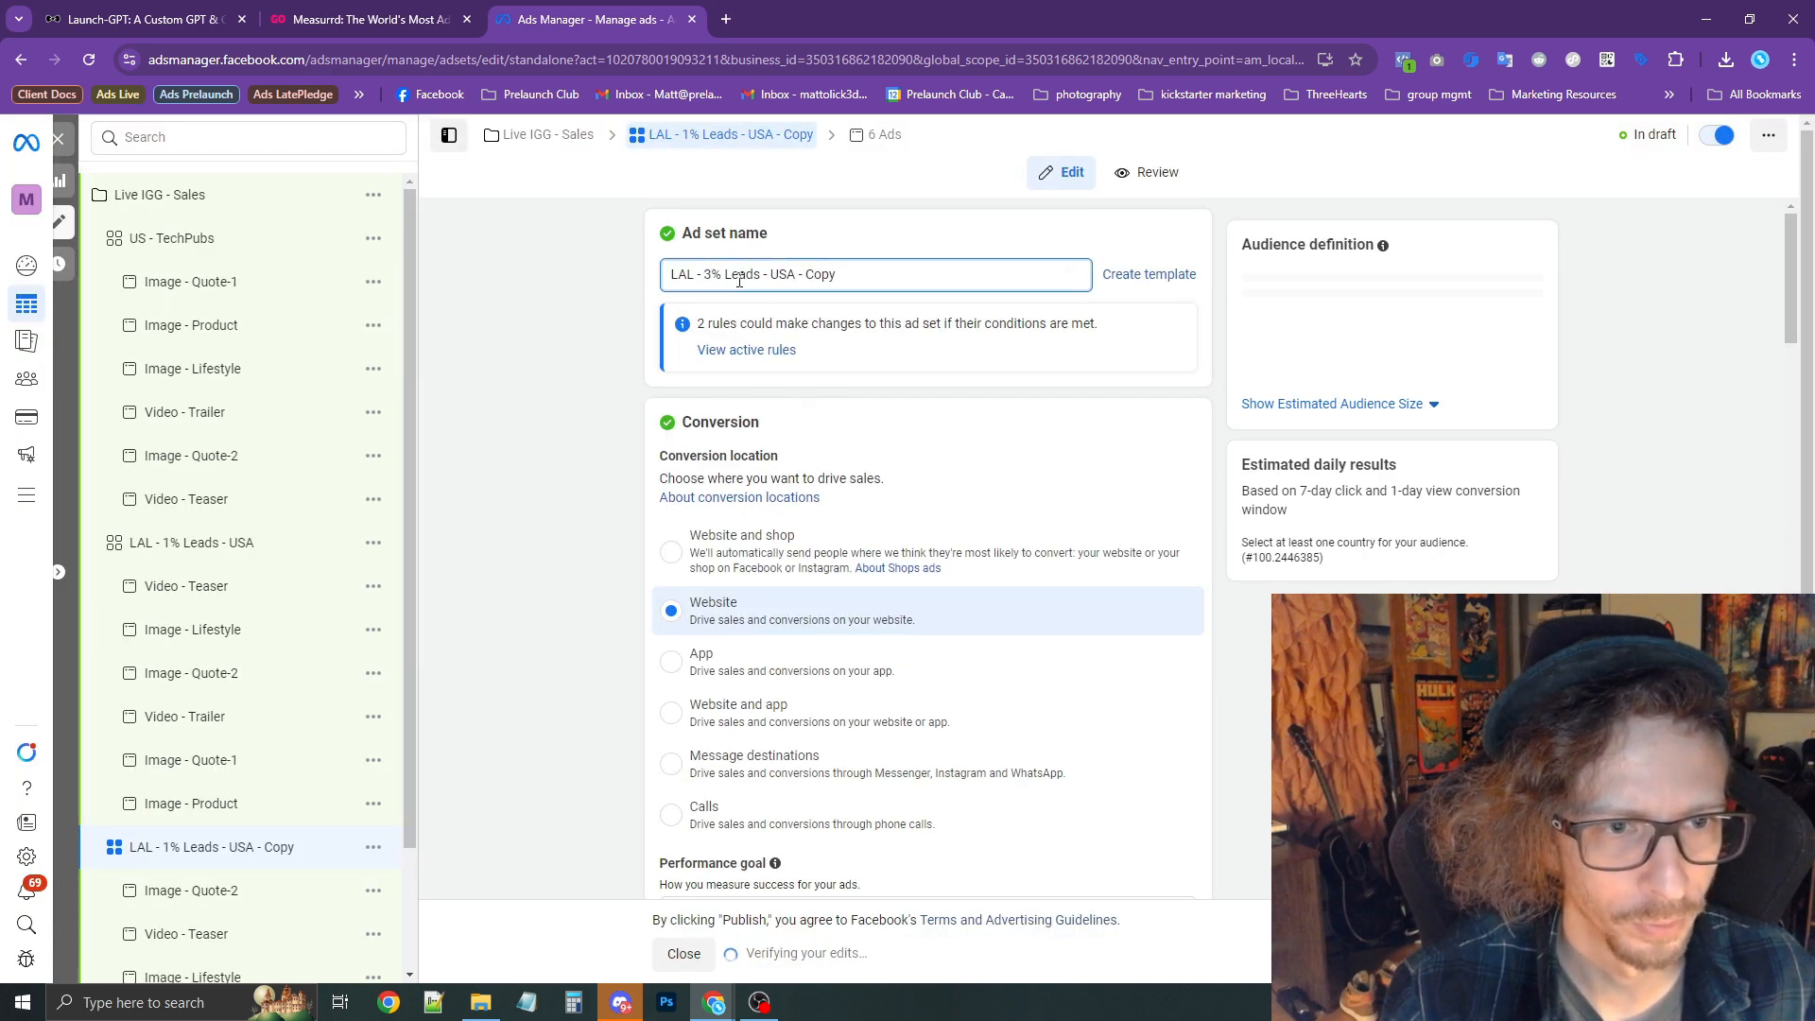
drag(759, 279, 762, 276)
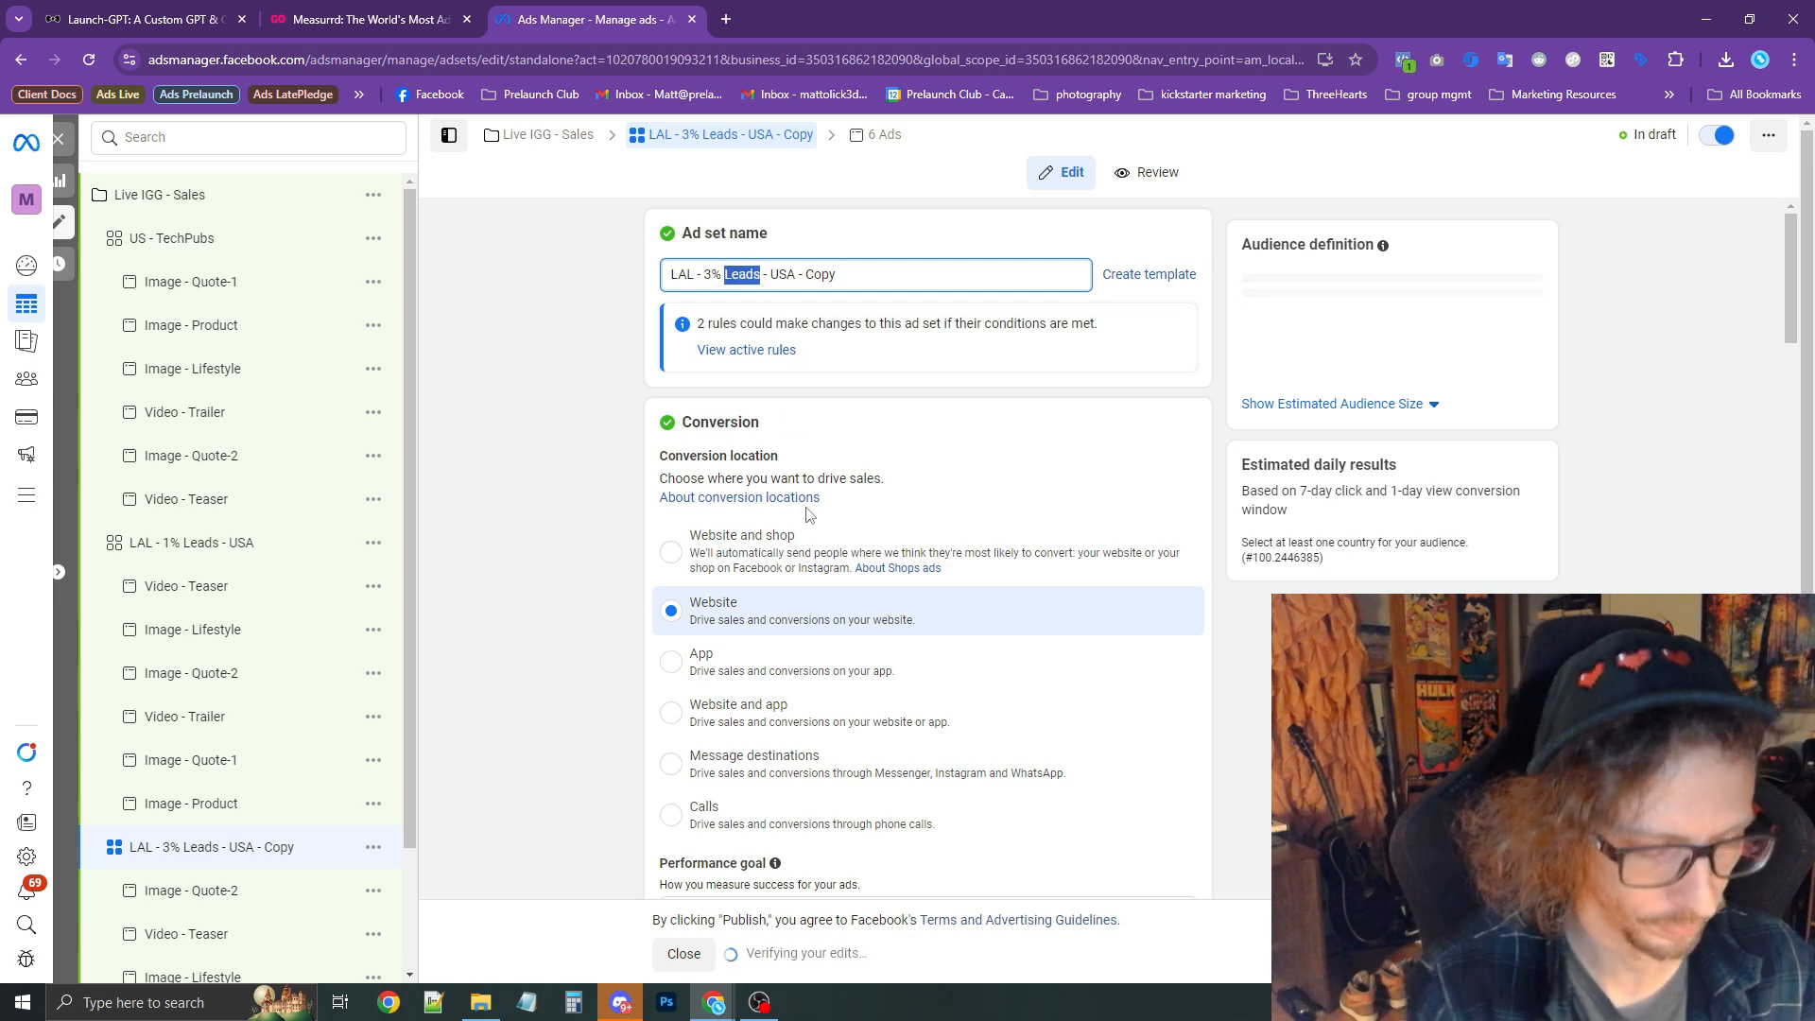
text(PageVisit)
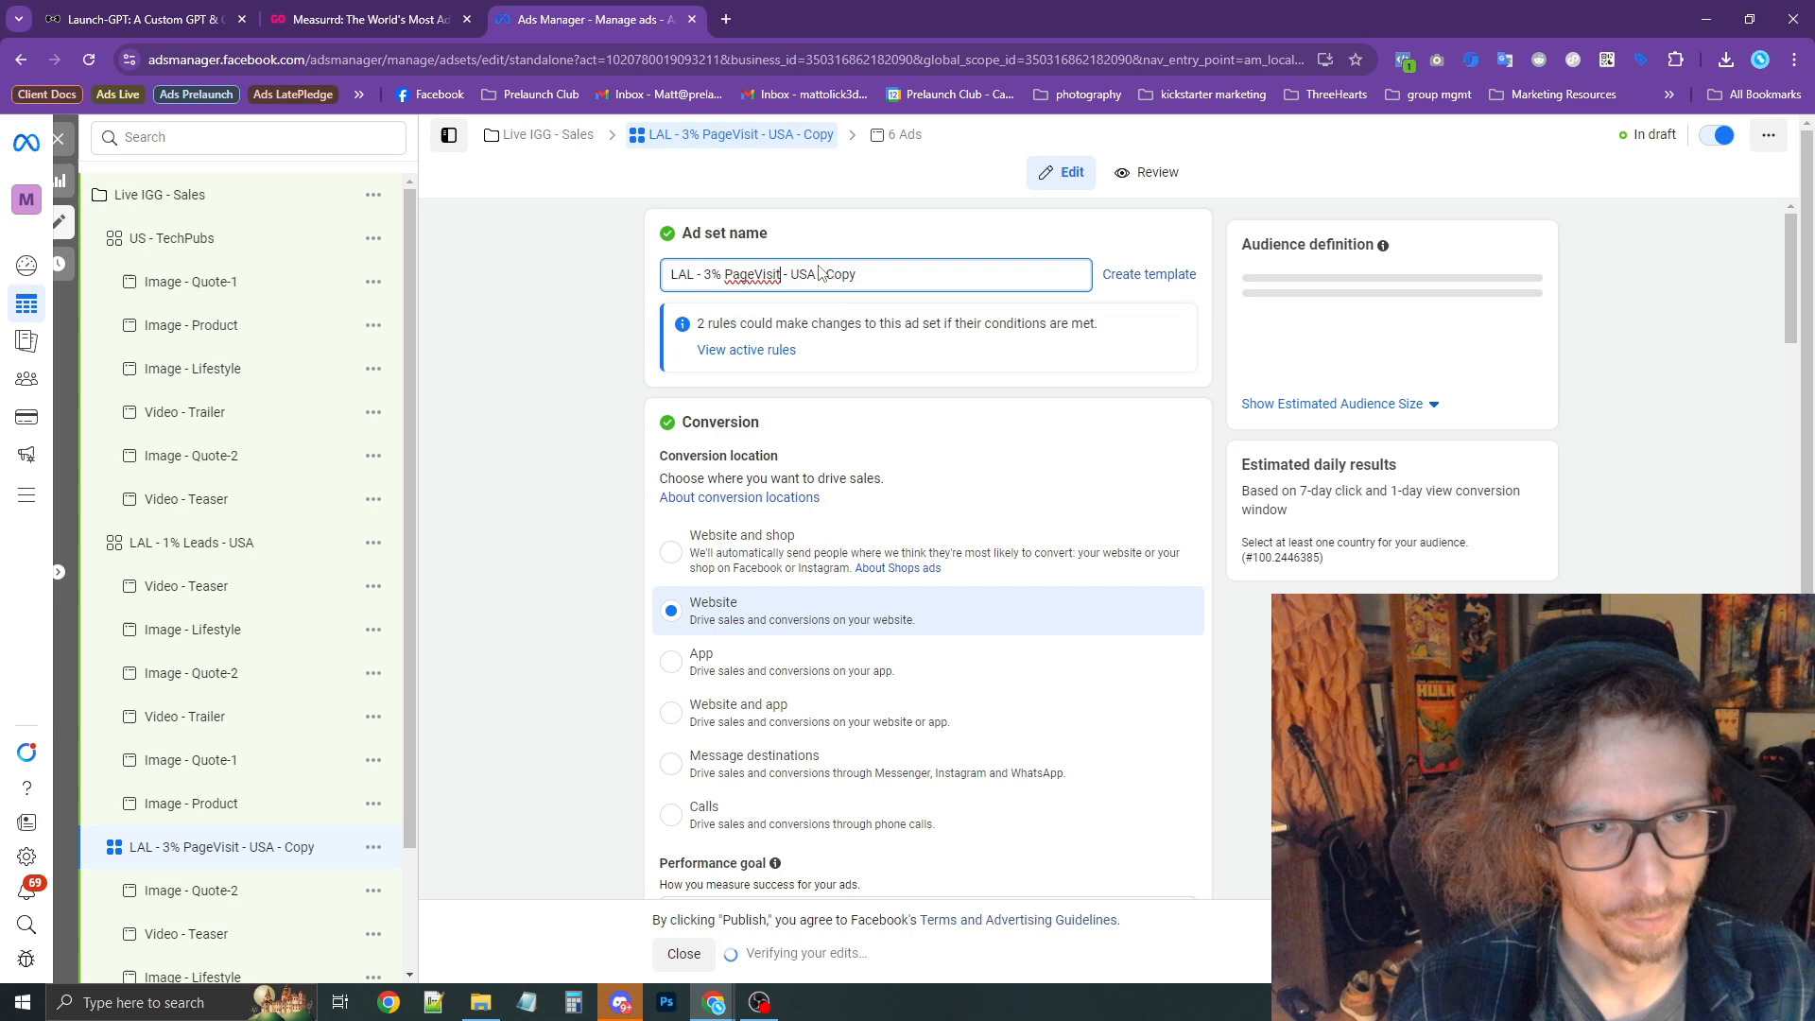
drag(816, 275, 864, 291)
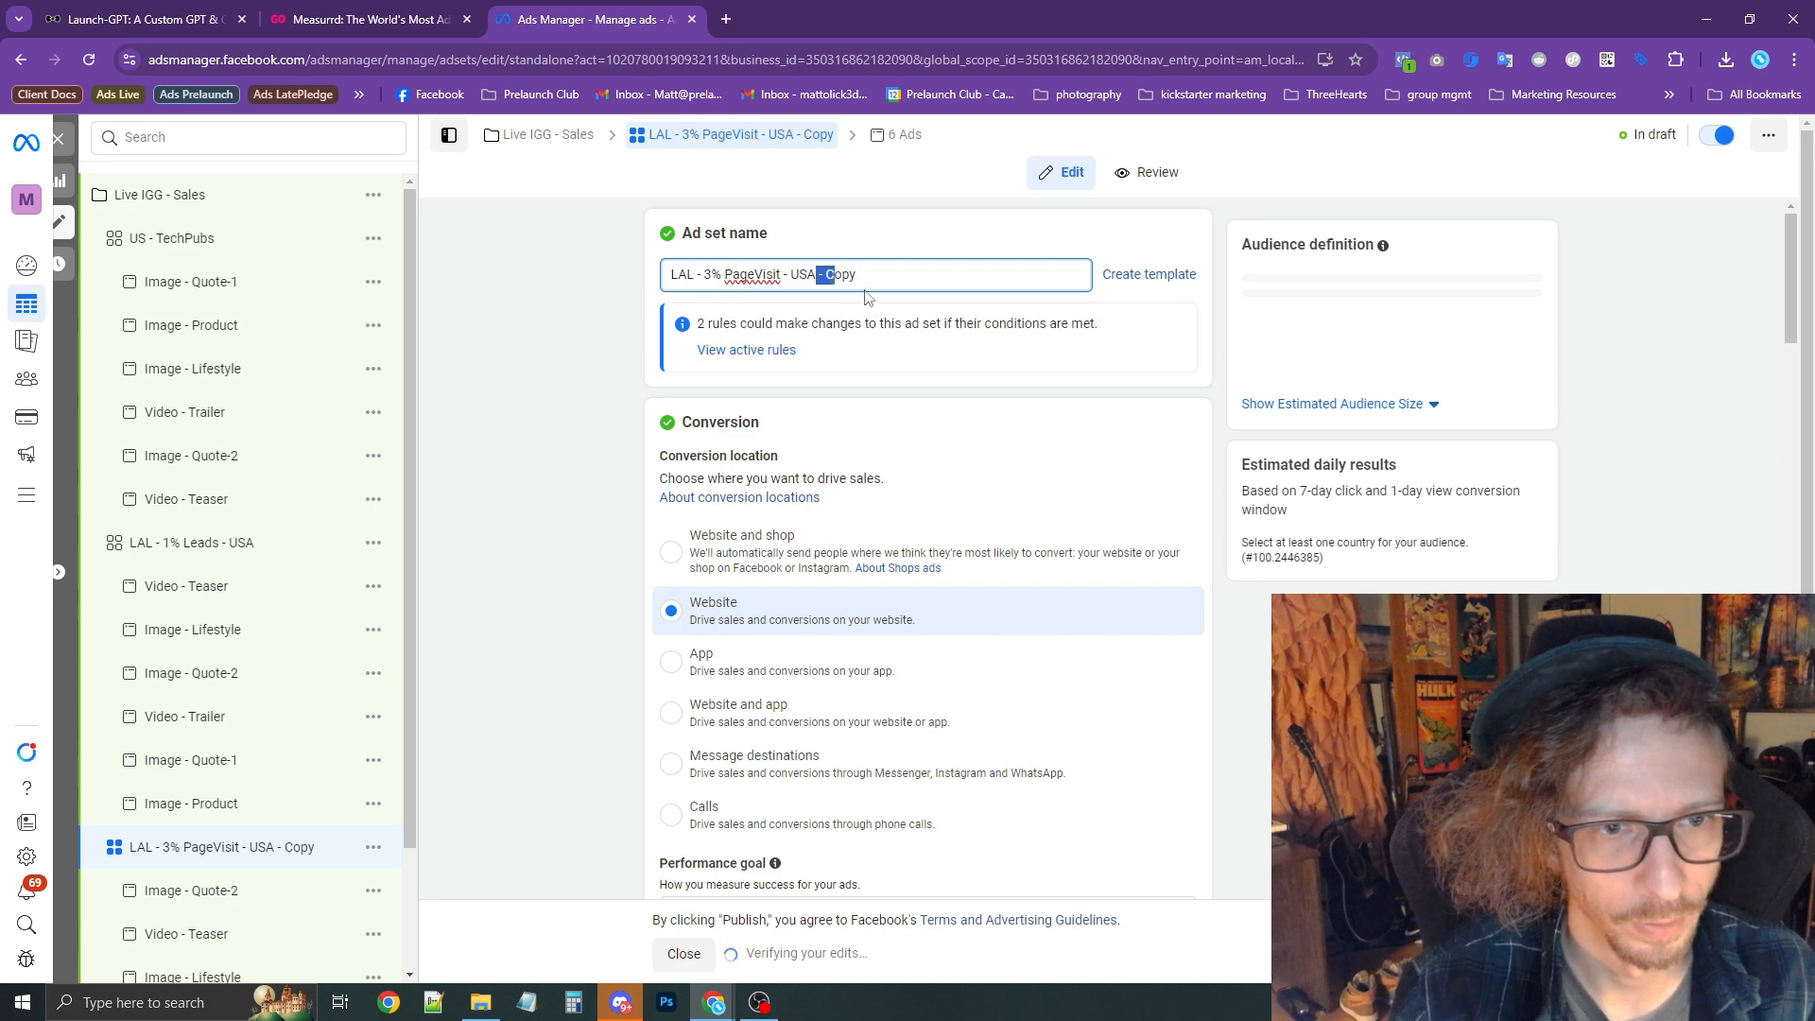
Replace the ad set's 1% leads lookalike with the Lookalike (US, 3%) - PageVisit - 180 Day custom audience.
scroll(568, 426, down, 15)
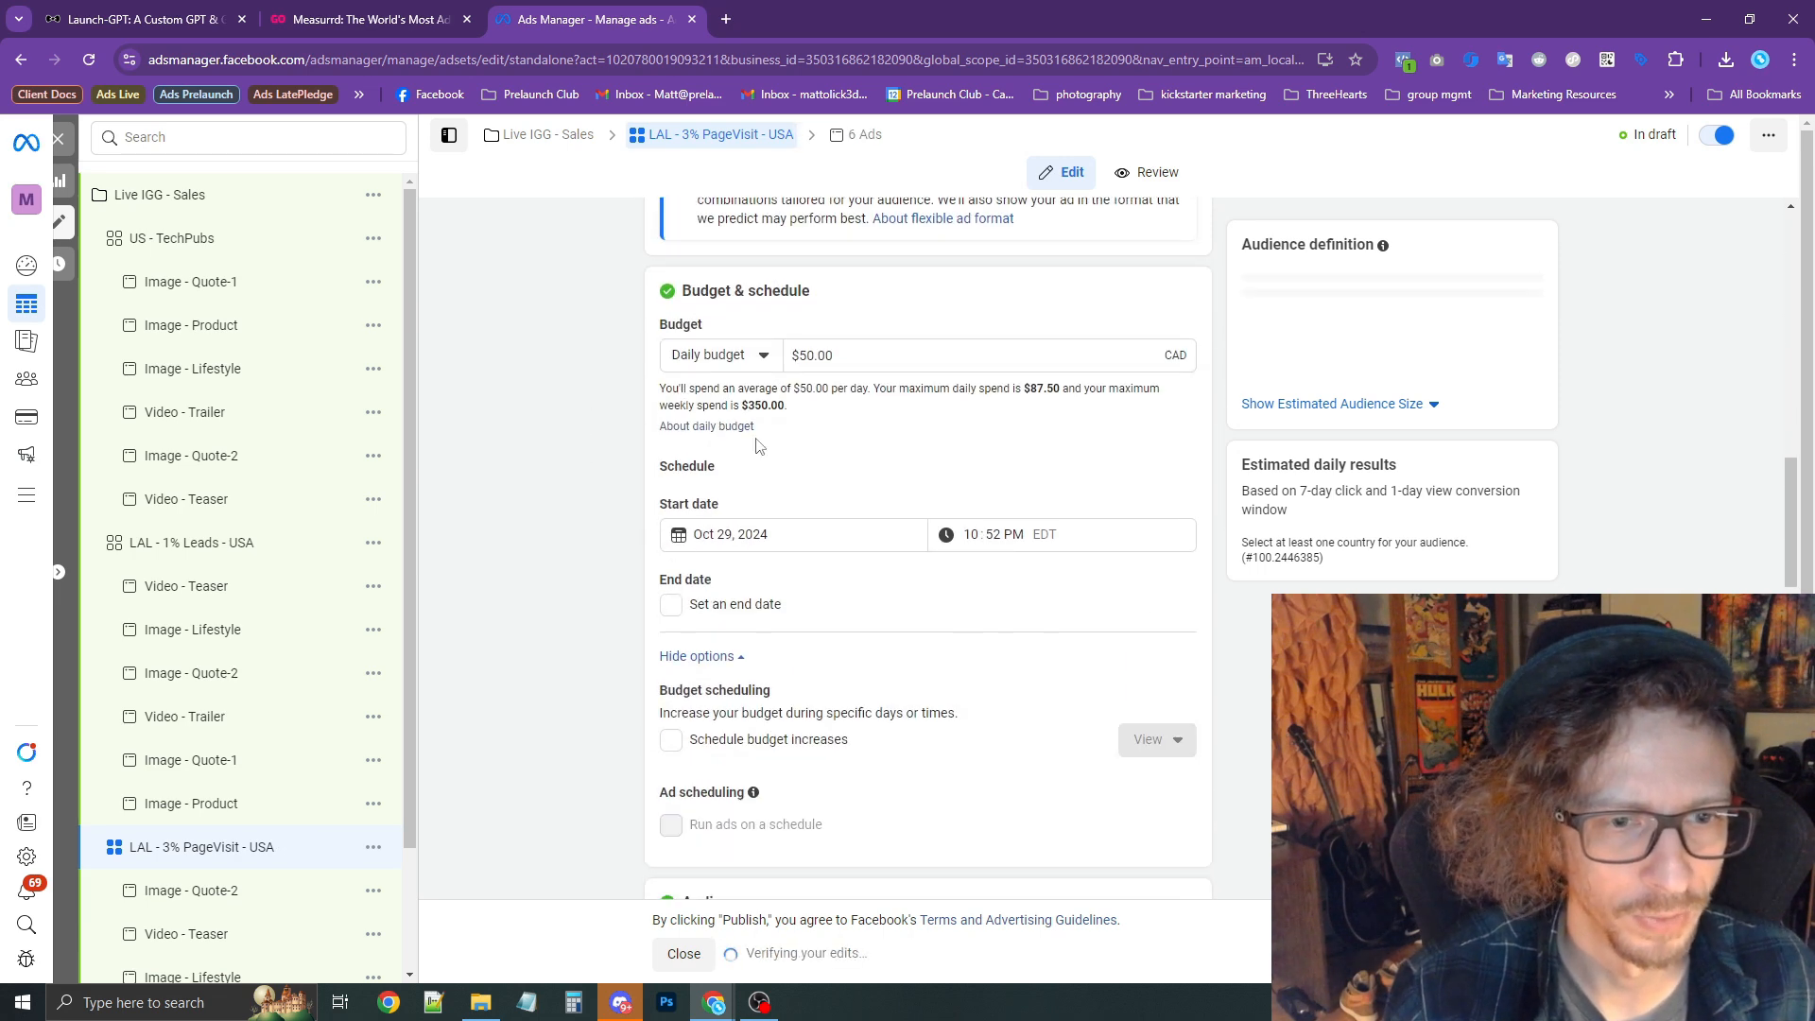
scroll(861, 410, down, 10)
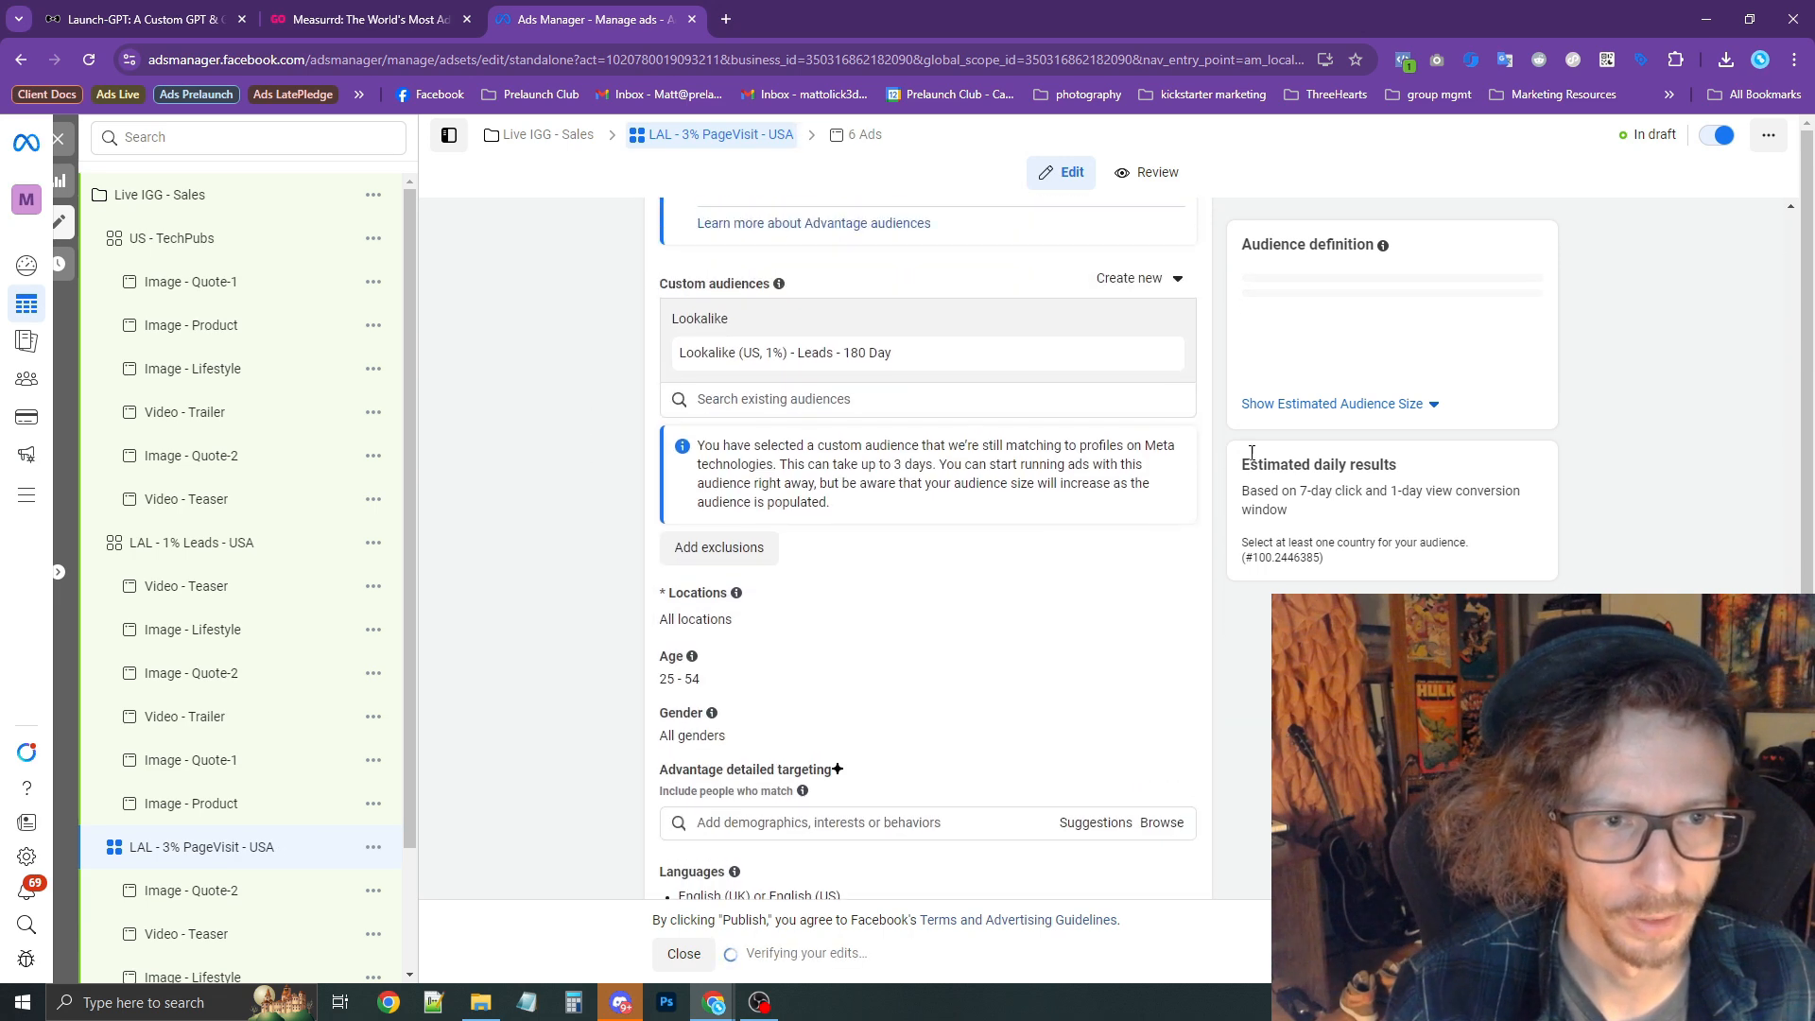
click(1159, 354)
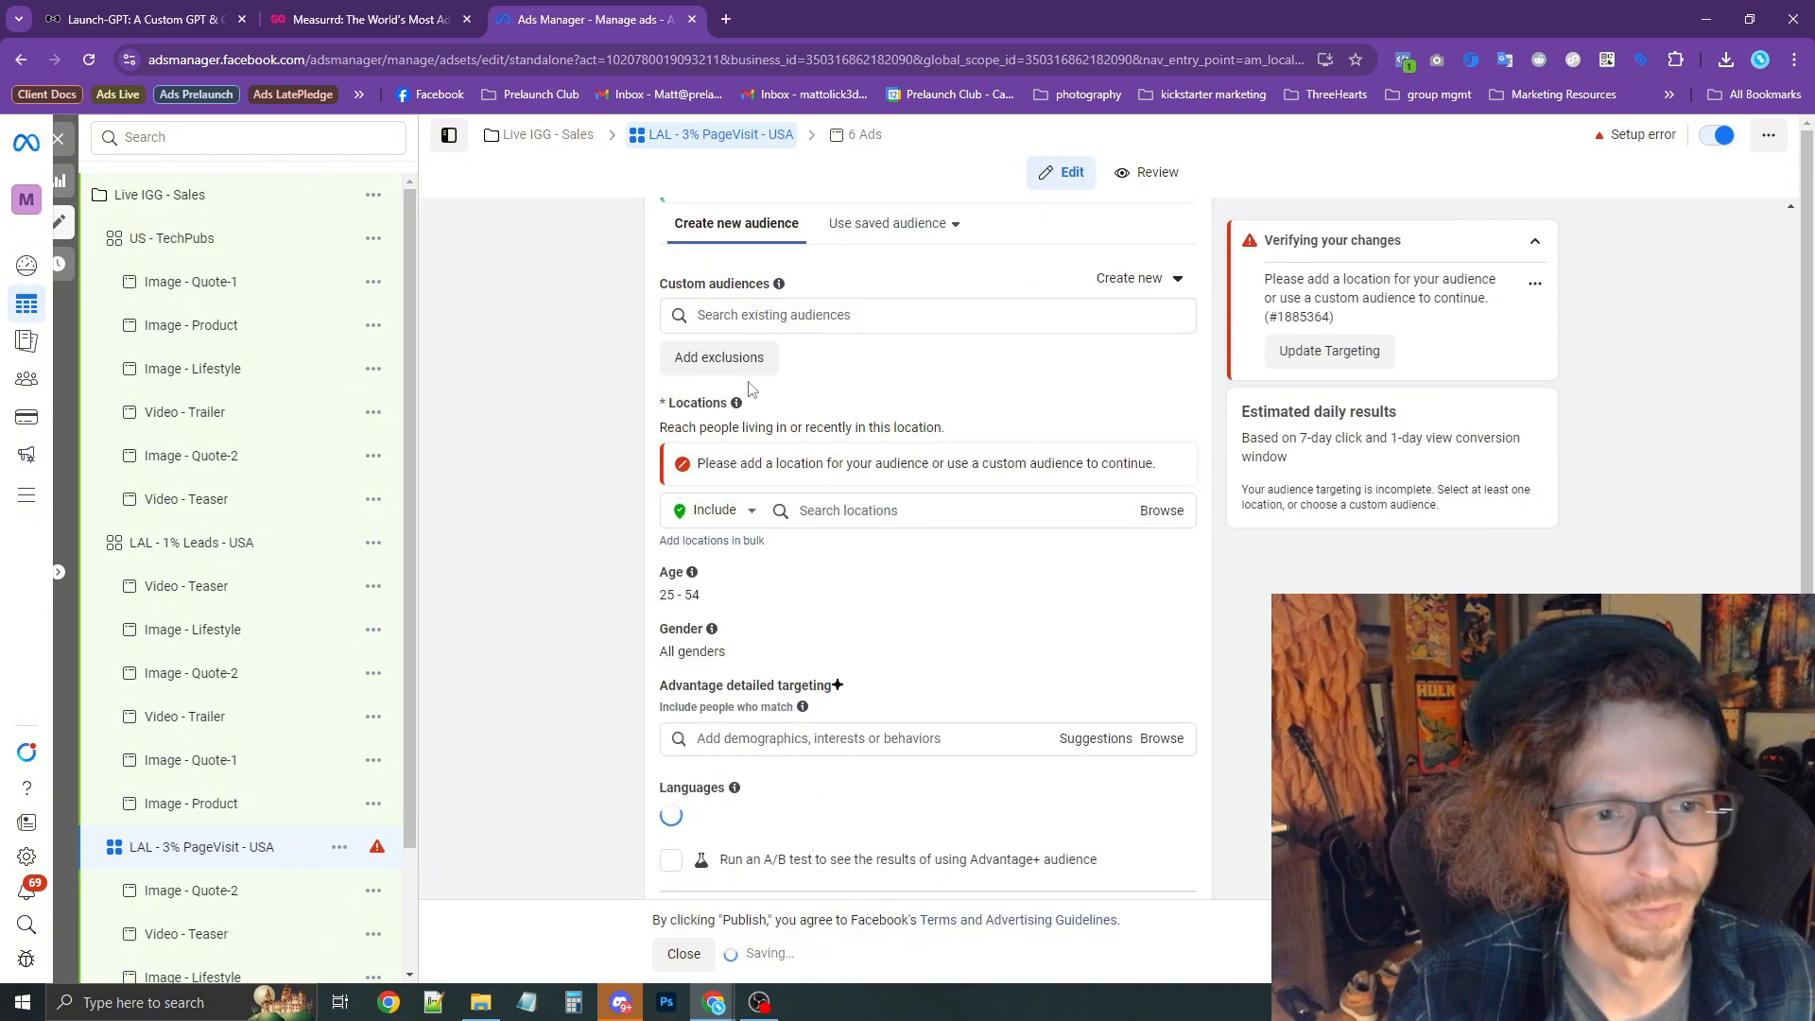
click(810, 323)
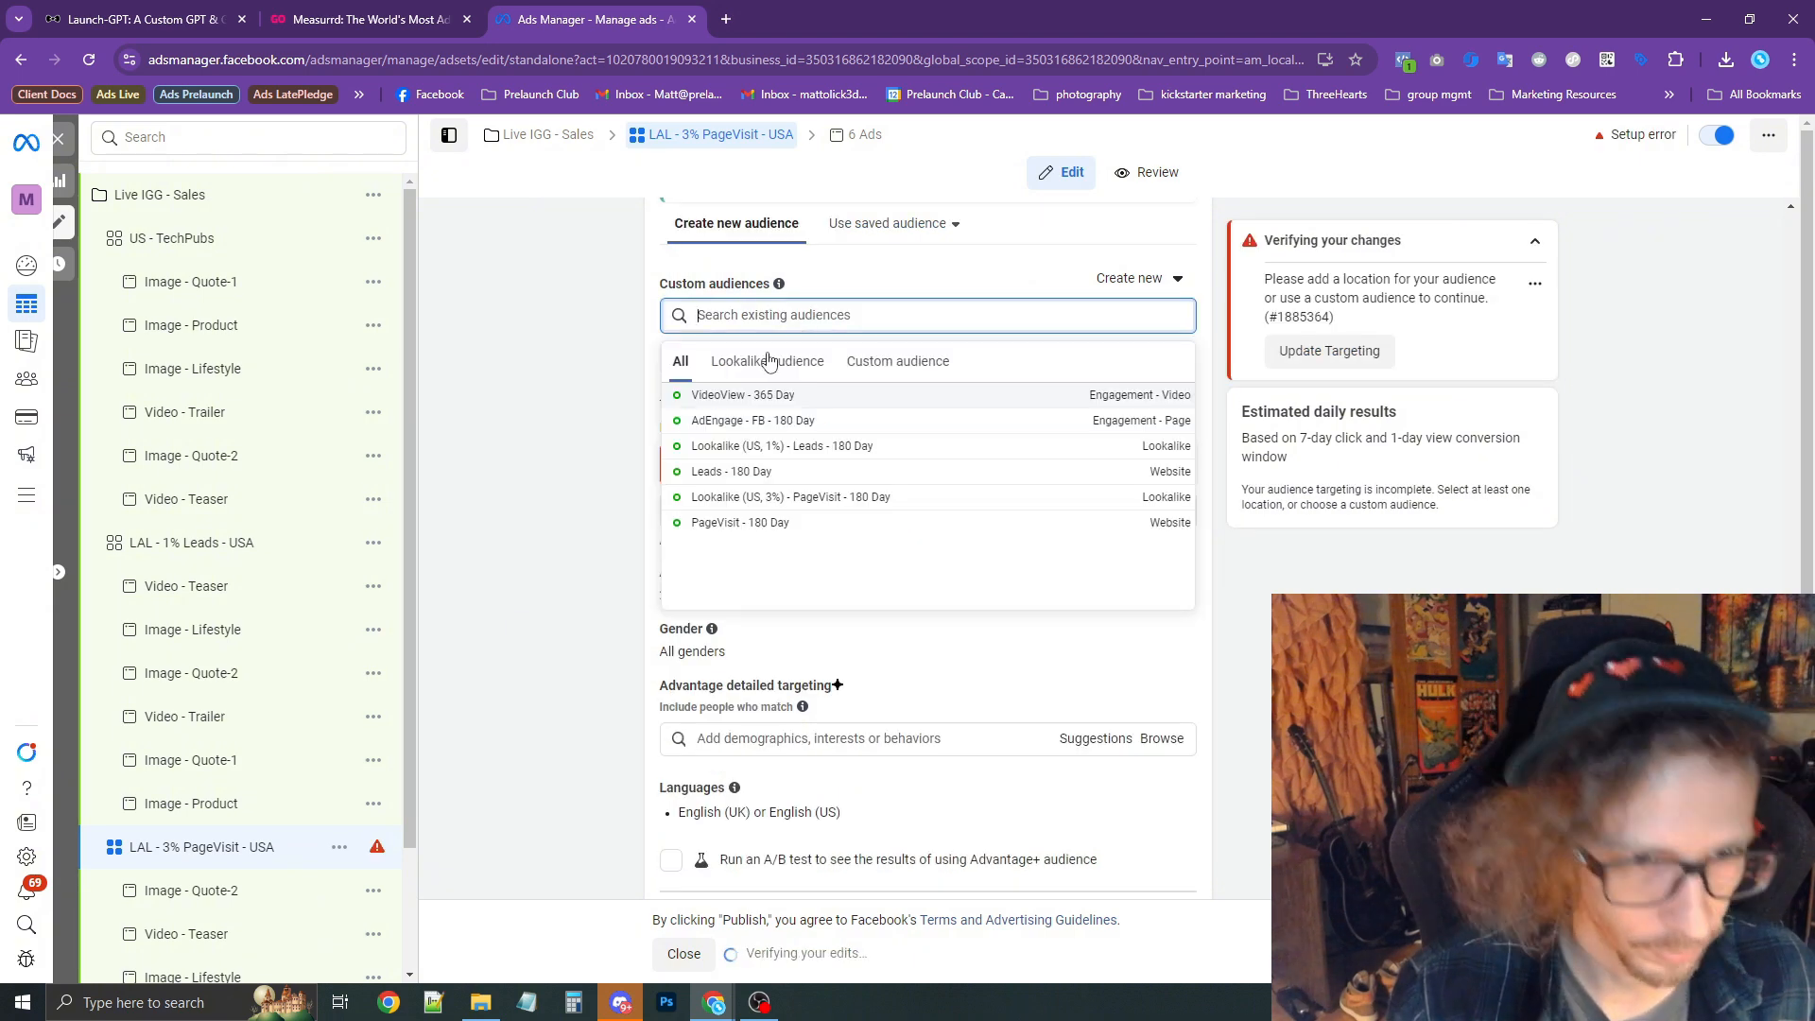
click(799, 507)
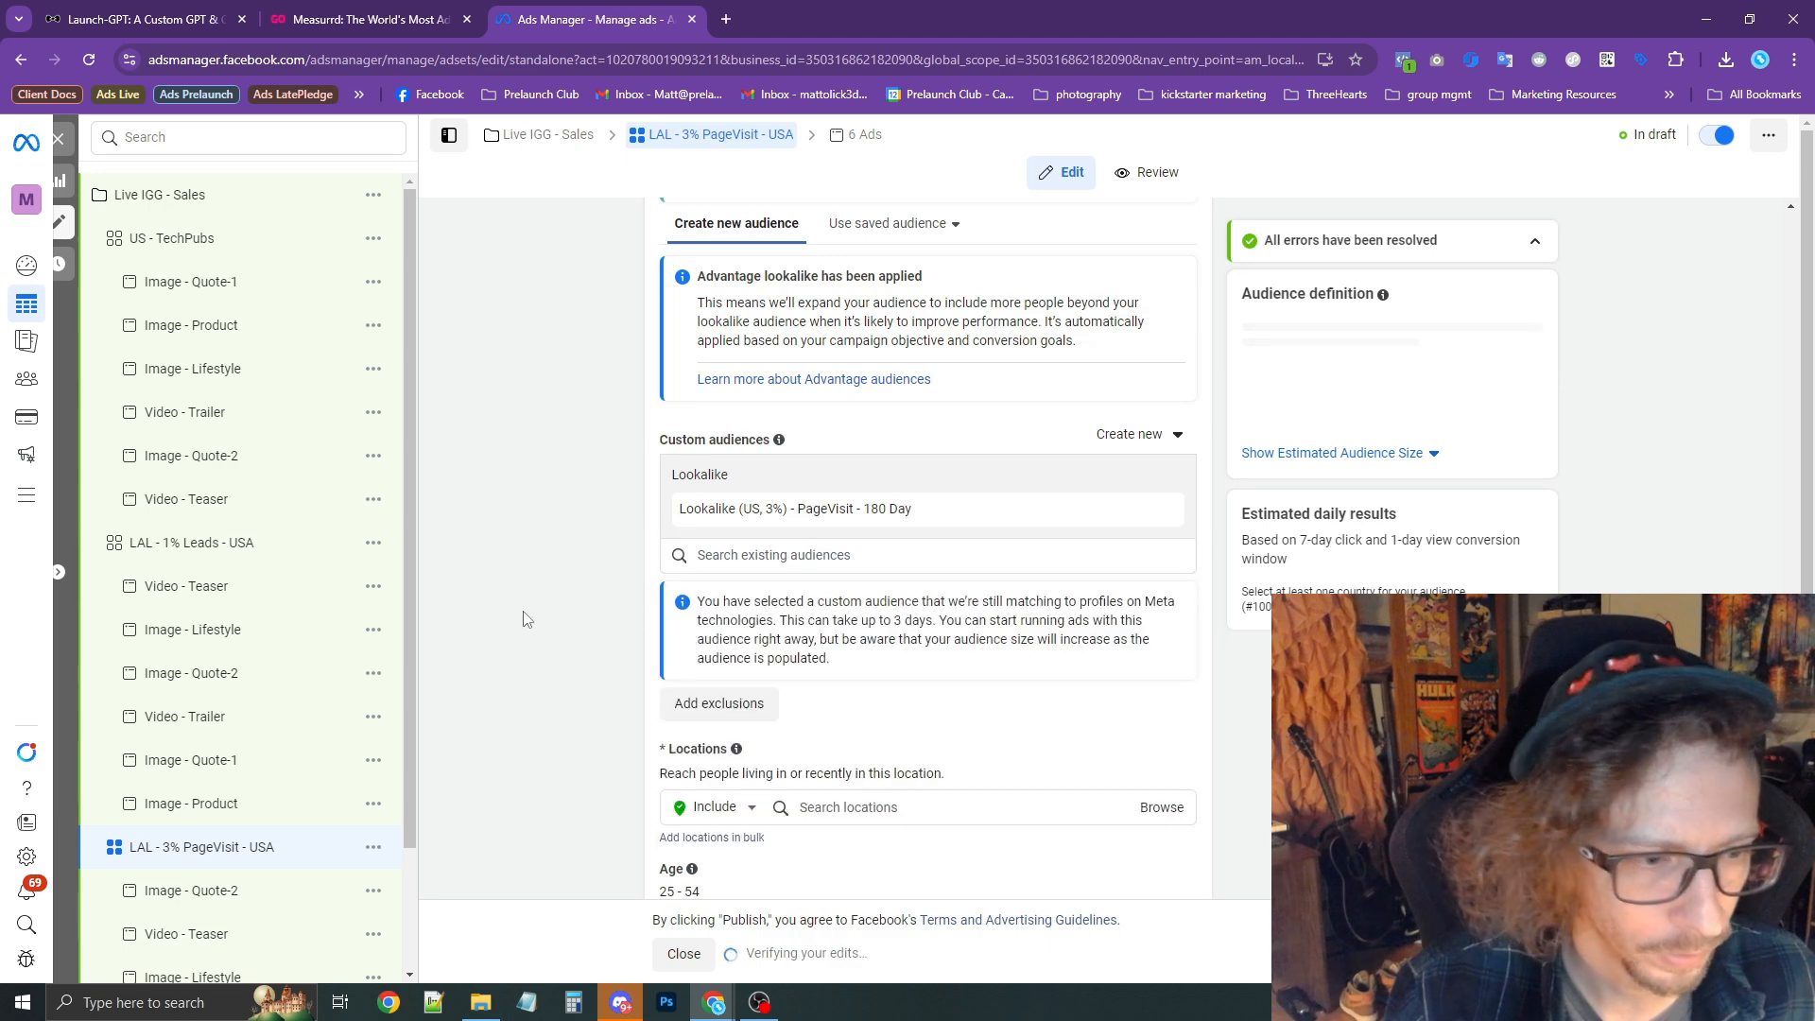
Duplicate the LAL - 3% PageVisit - USA ad set once within the original campaign.
scroll(571, 559, down, 2)
click(381, 863)
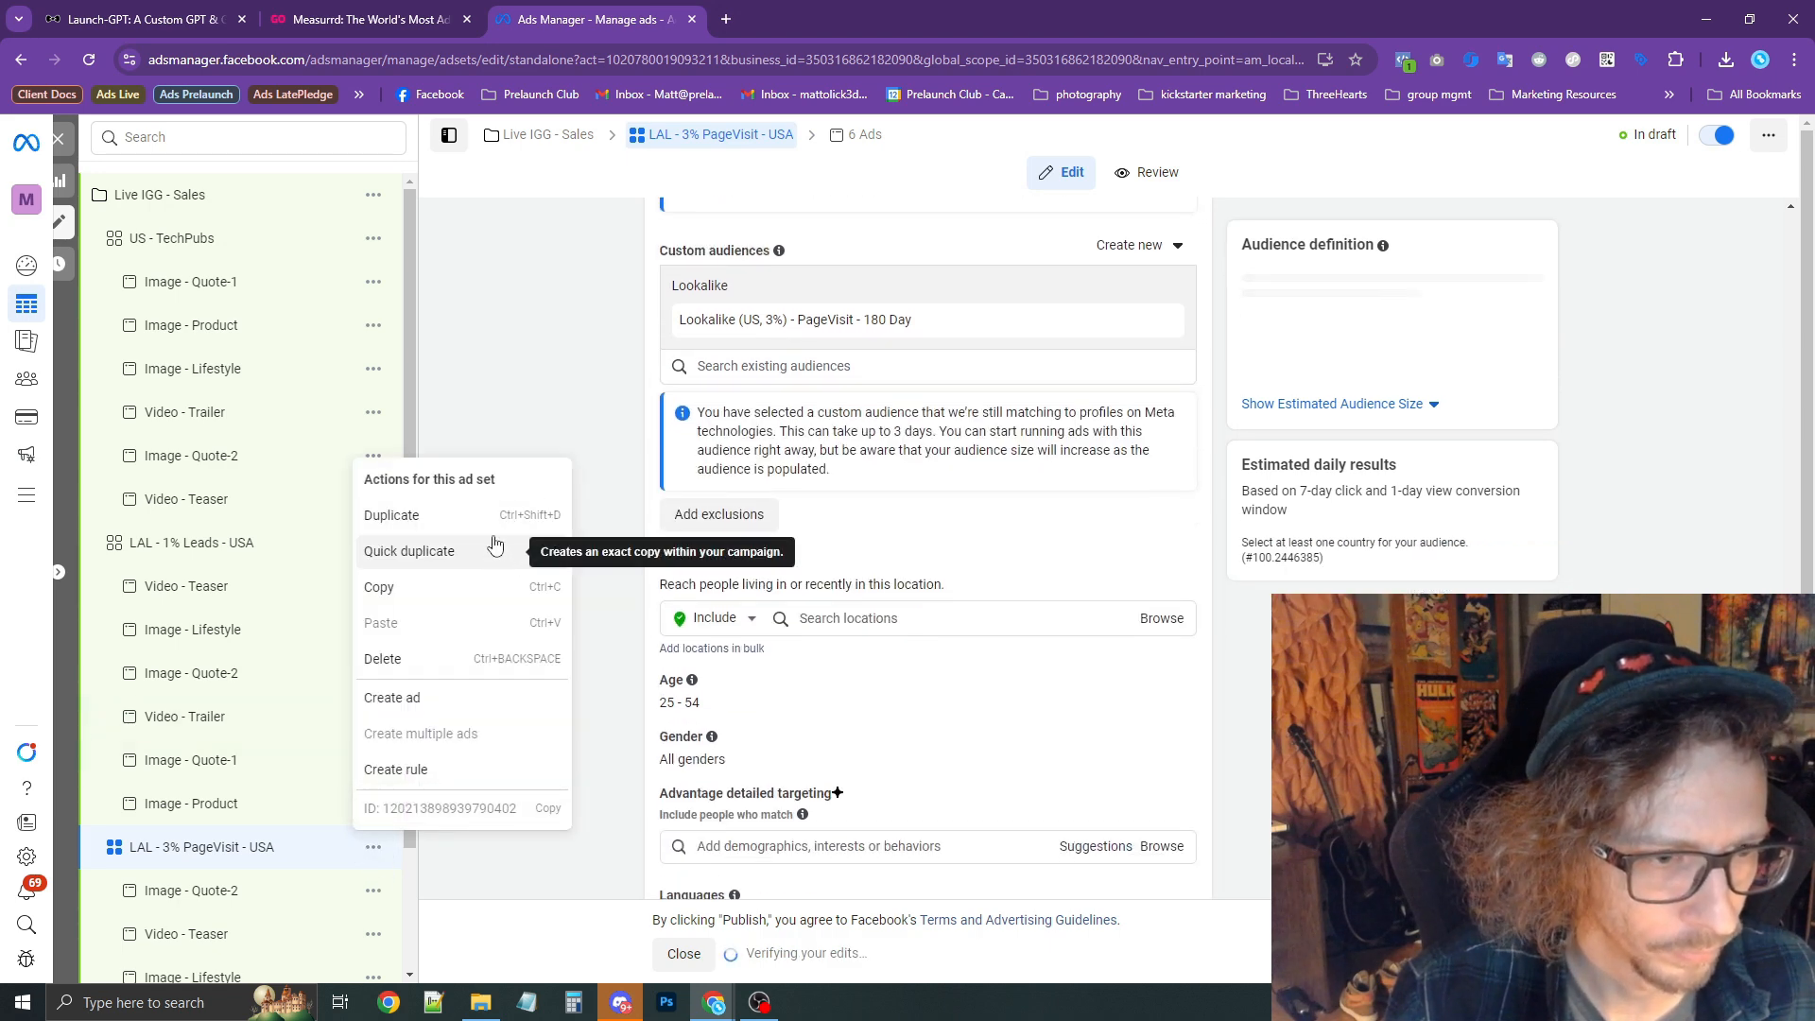
click(402, 512)
click(1124, 778)
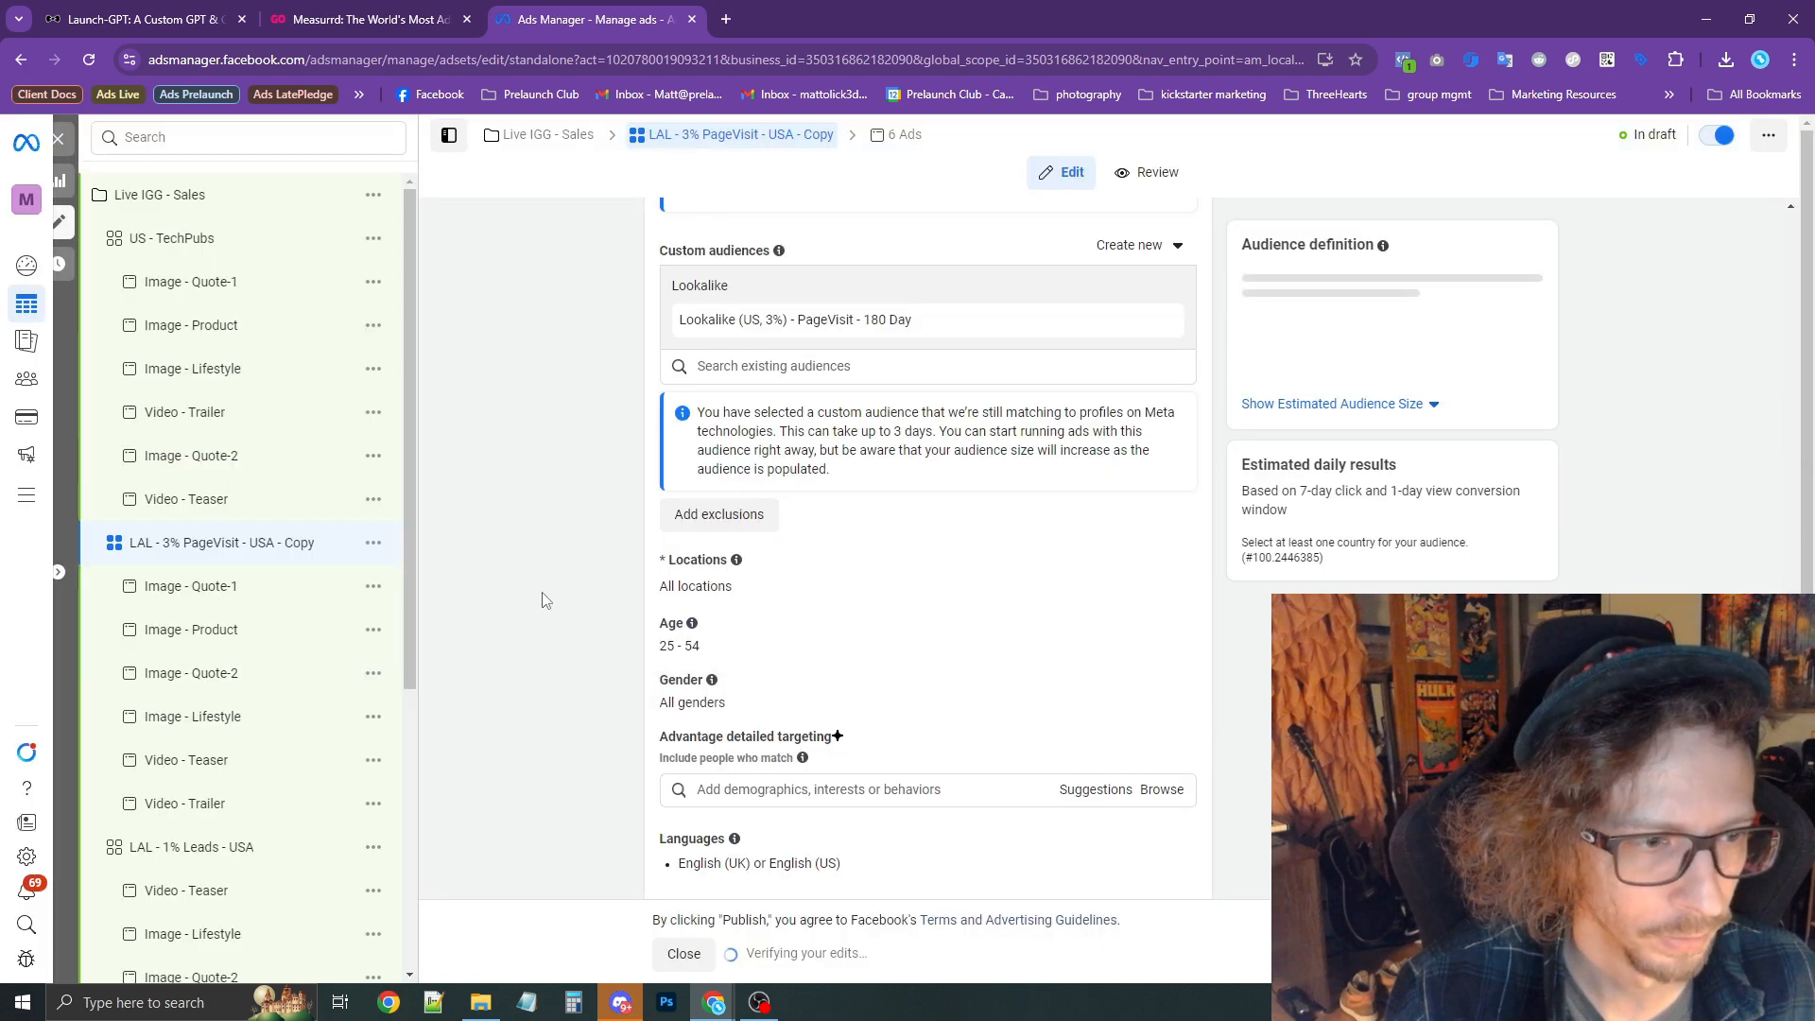
Rename the new ad set copy as Retarget - PageVisit -START.
middle_click(555, 628)
scroll(553, 619, up, 15)
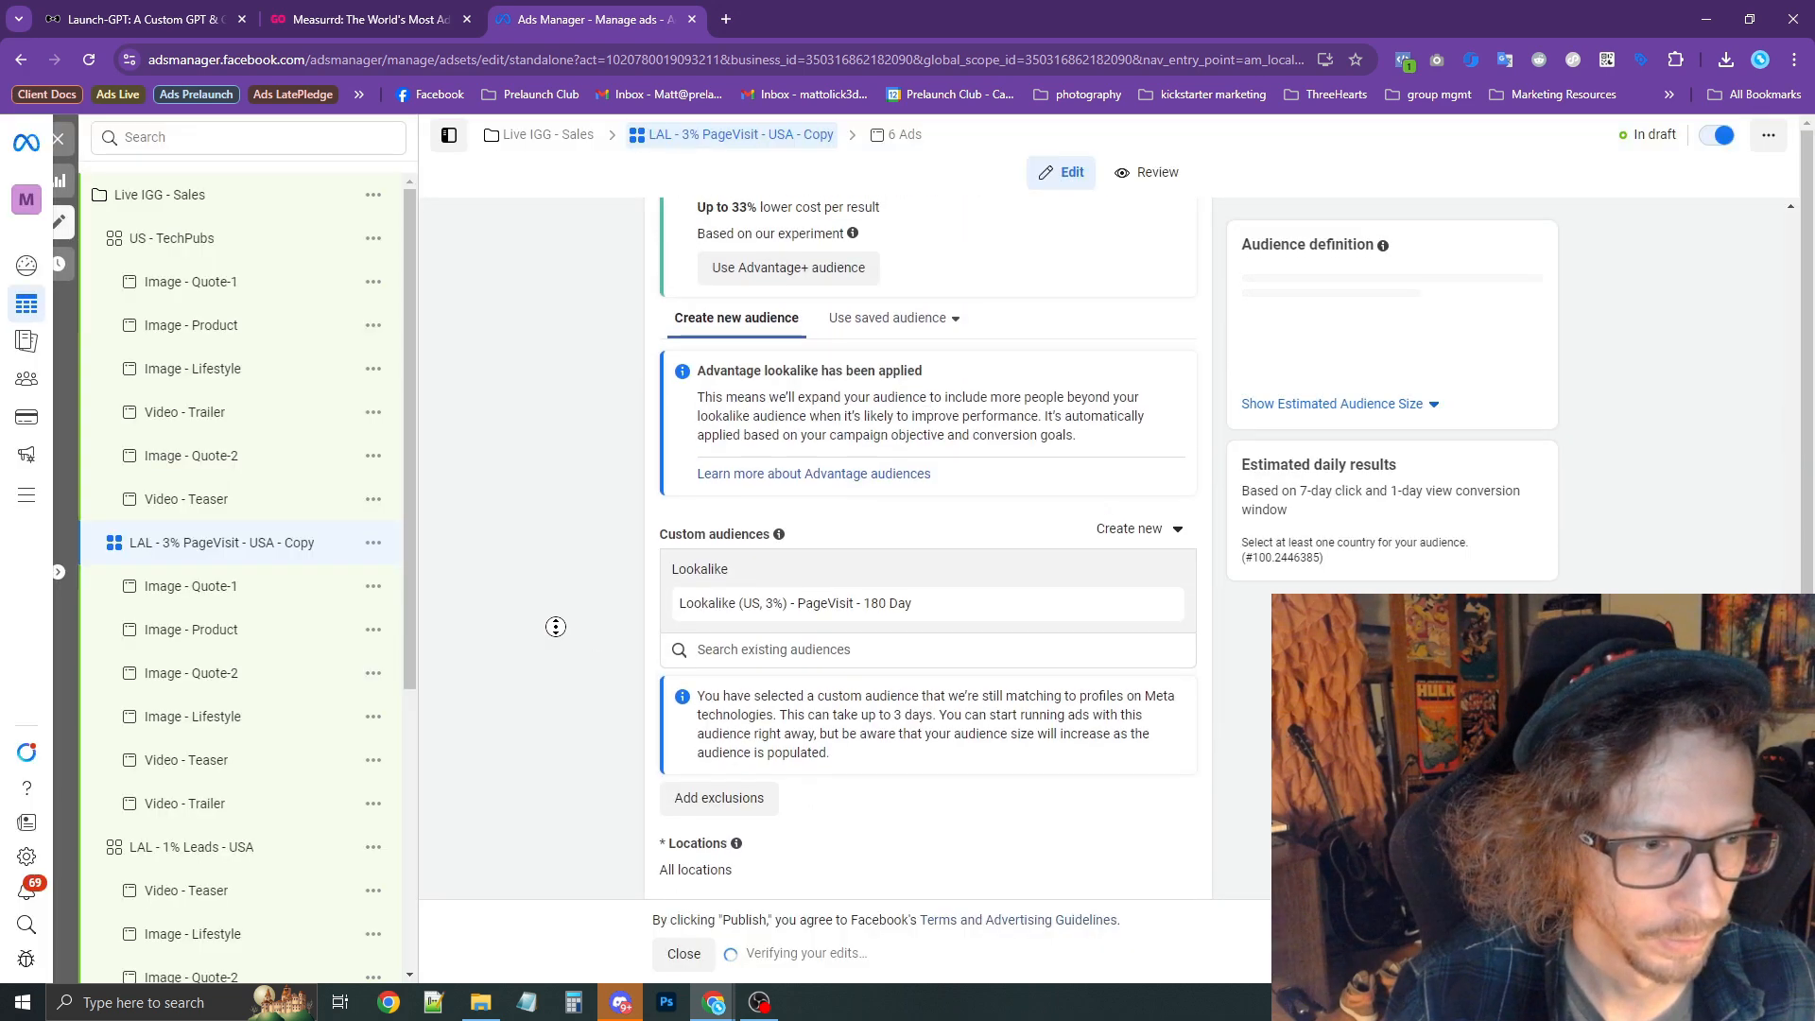
triple_click(879, 274)
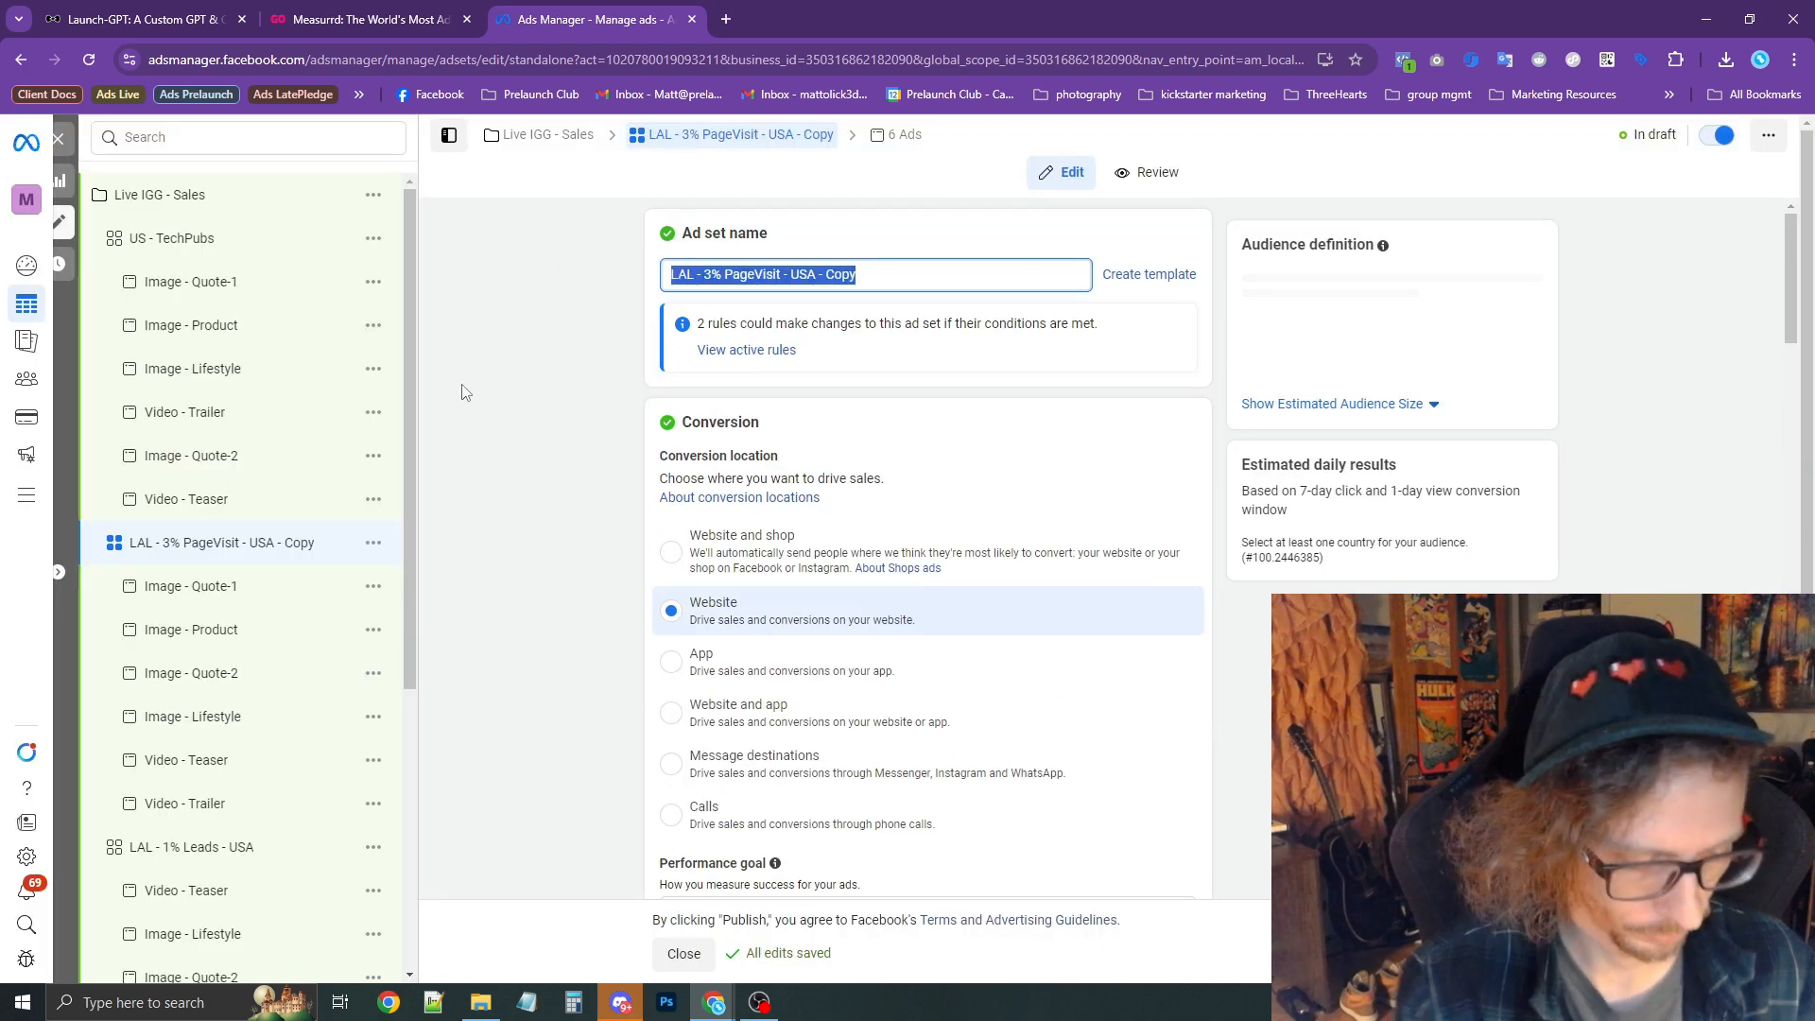
text(Retarget - PageV)
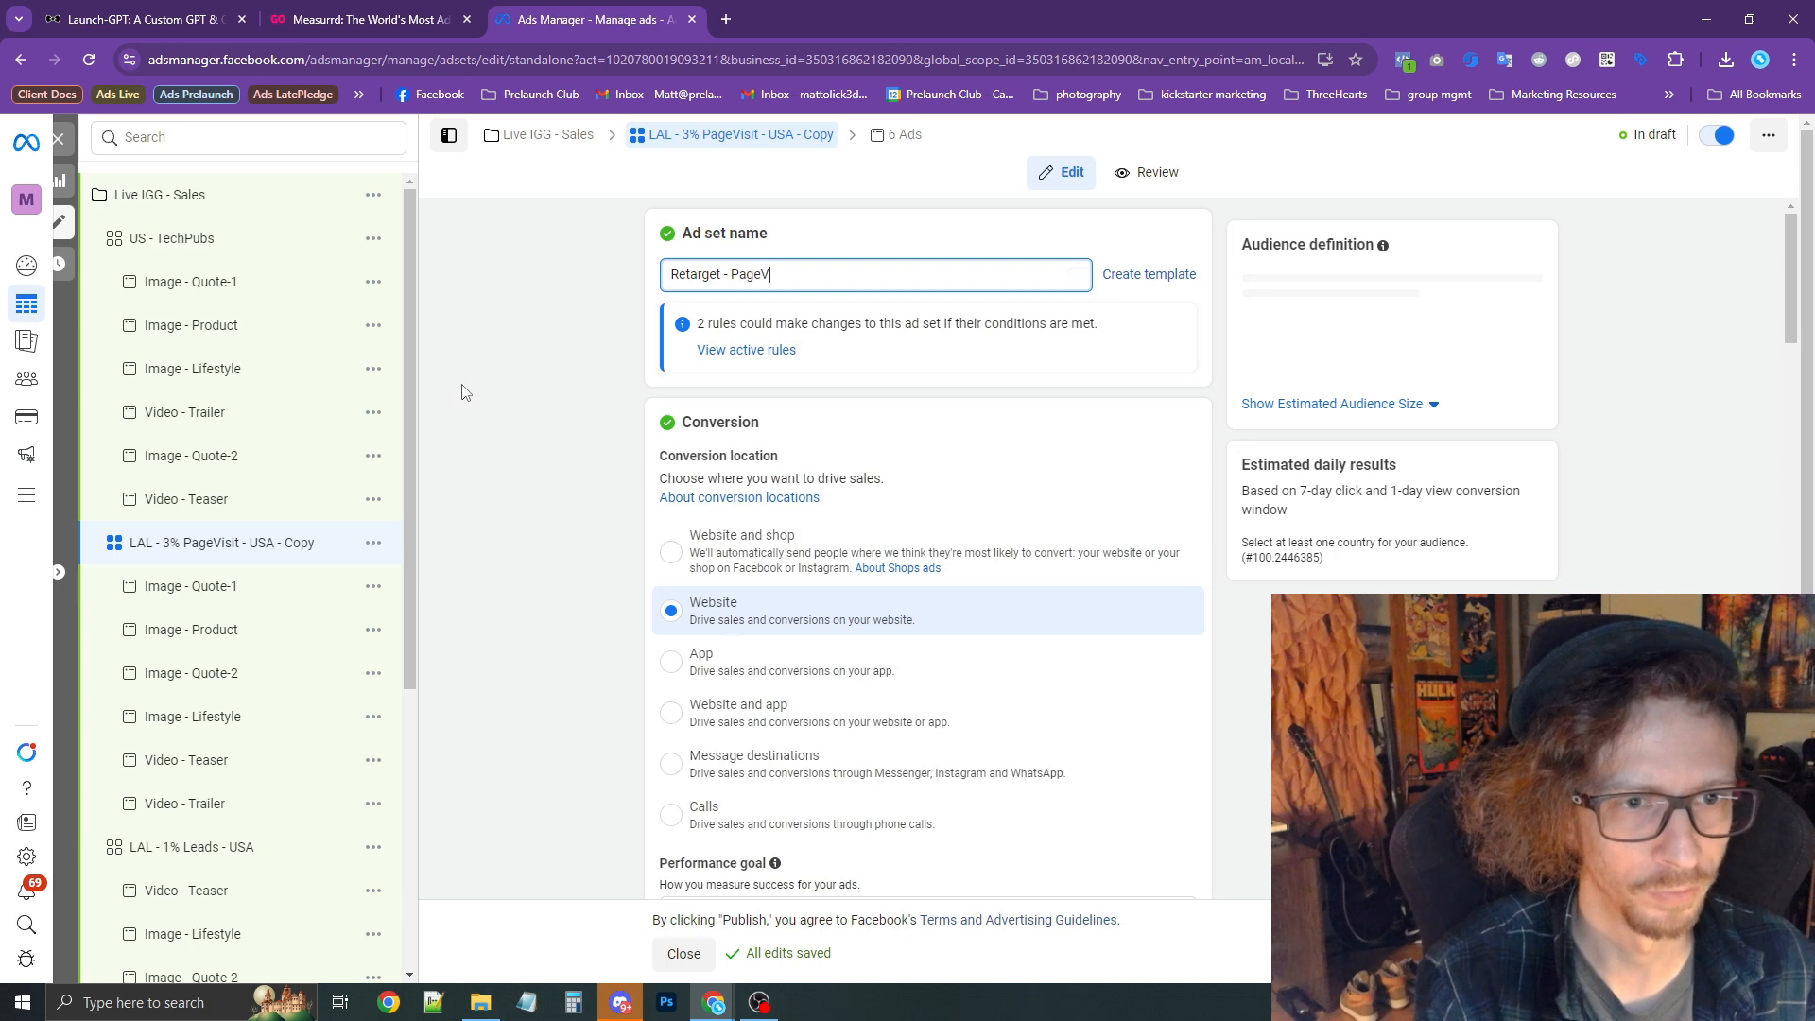
text(isit -START)
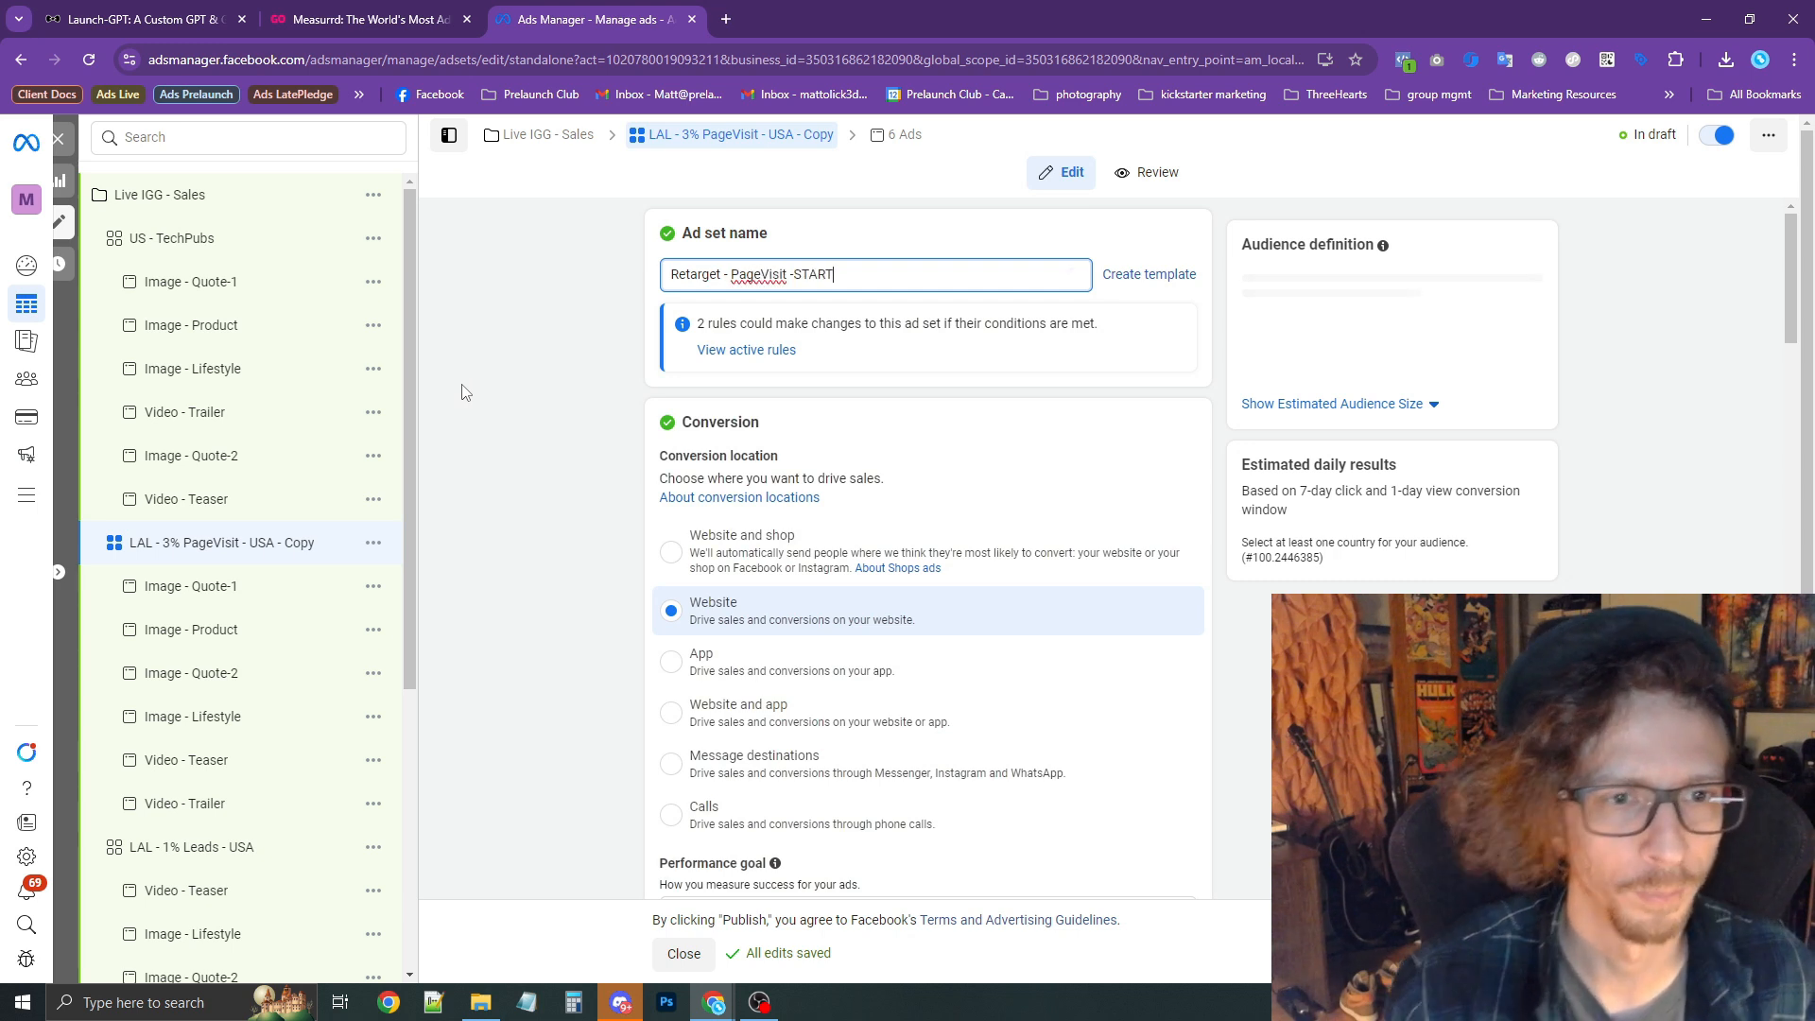
click(462, 393)
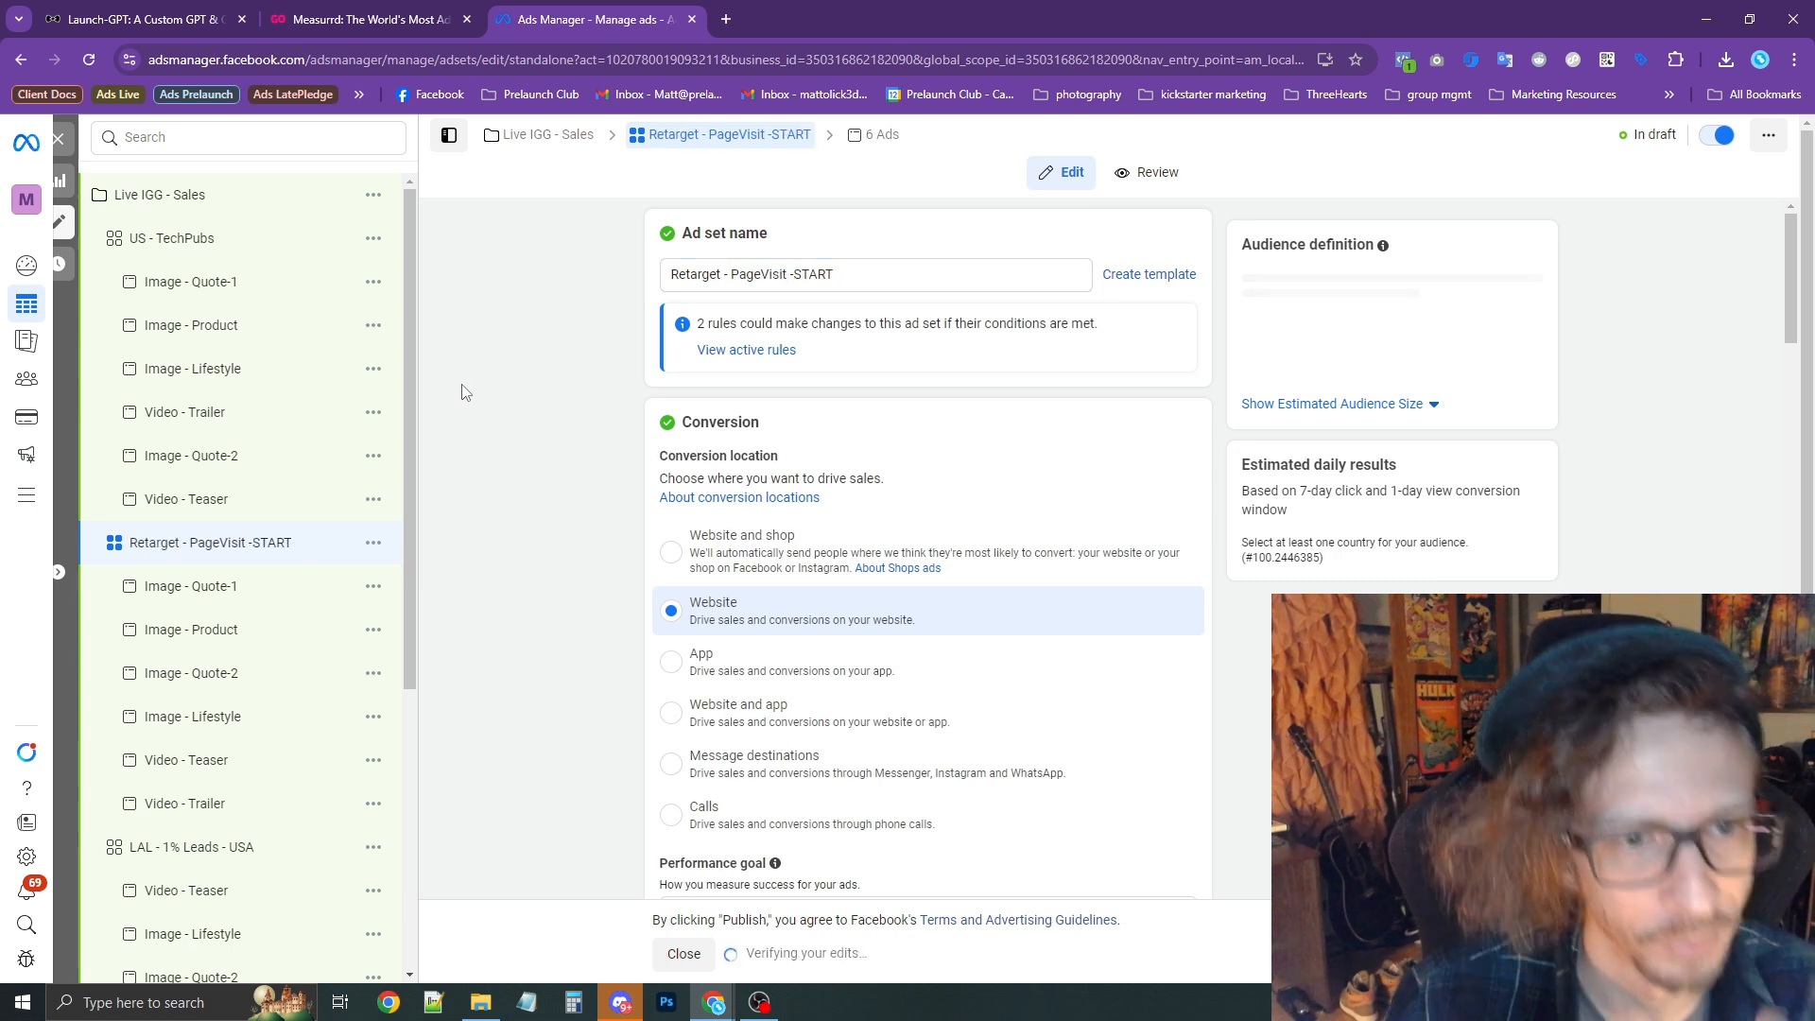
Delete the active rule Reduce audience fragmentation - auto apply that affects the retargeting ad set.
scroll(482, 404, down, 5)
scroll(487, 405, up, 5)
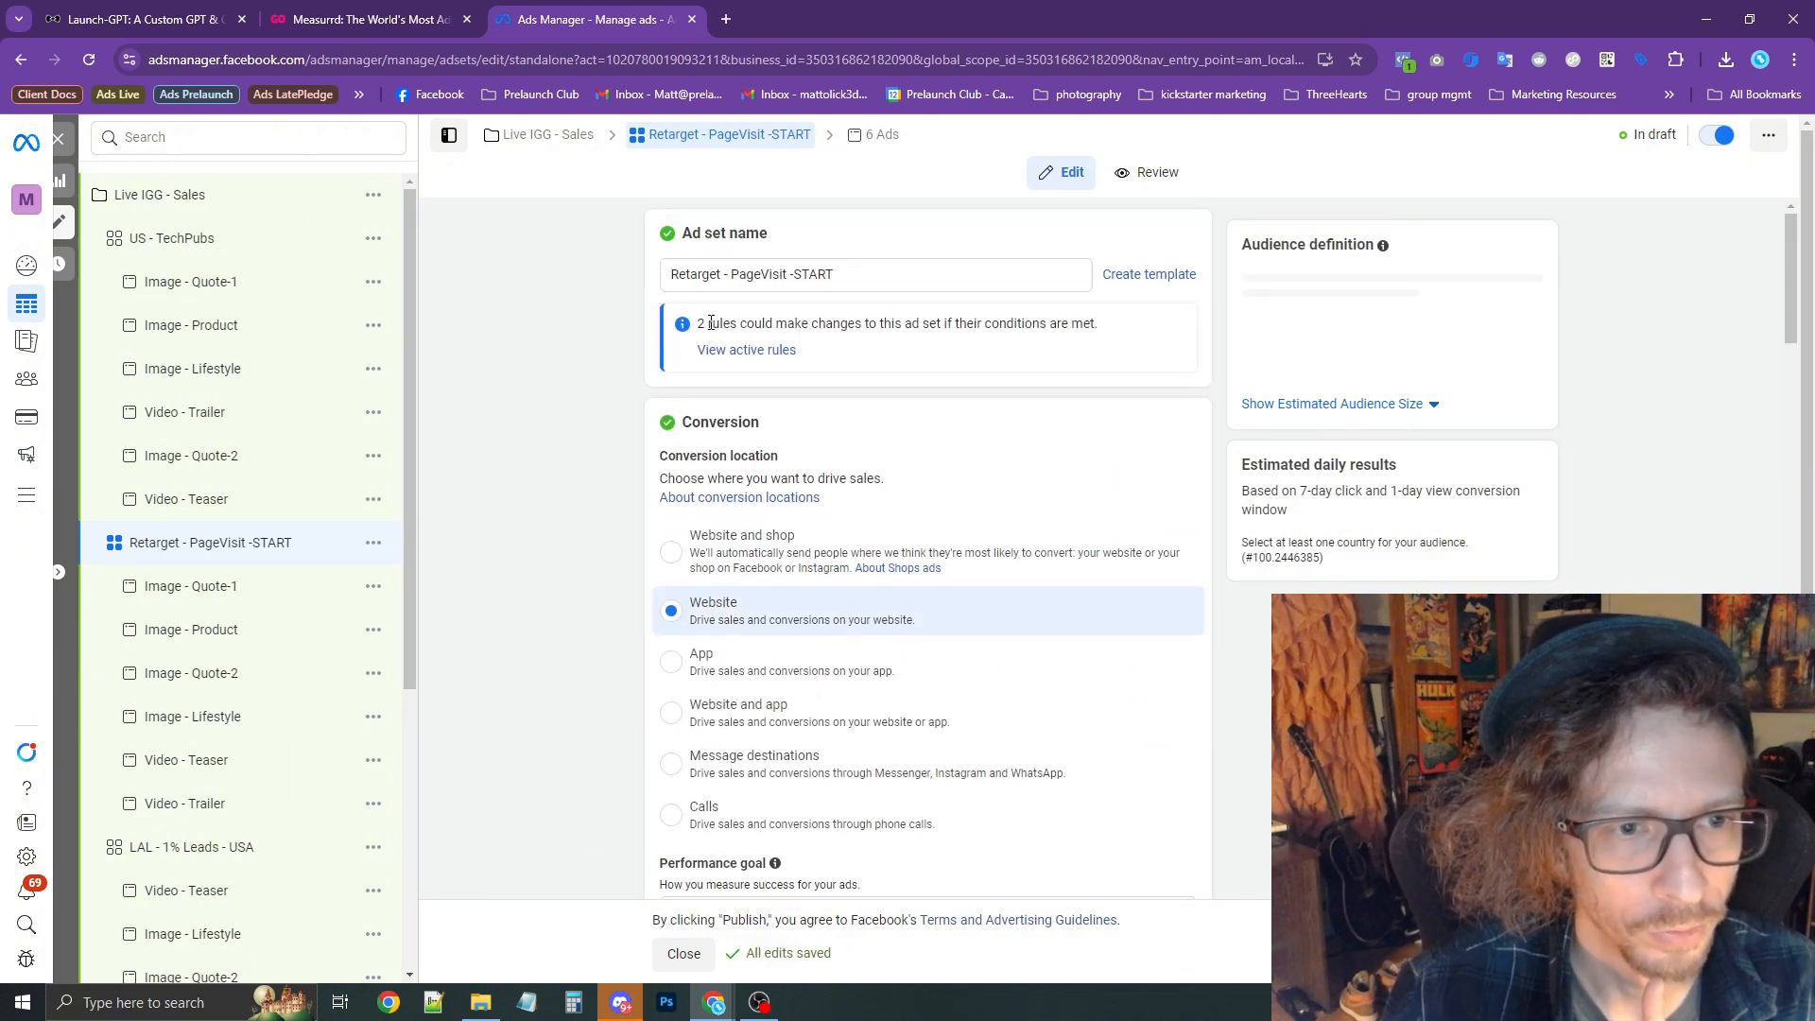
click(759, 351)
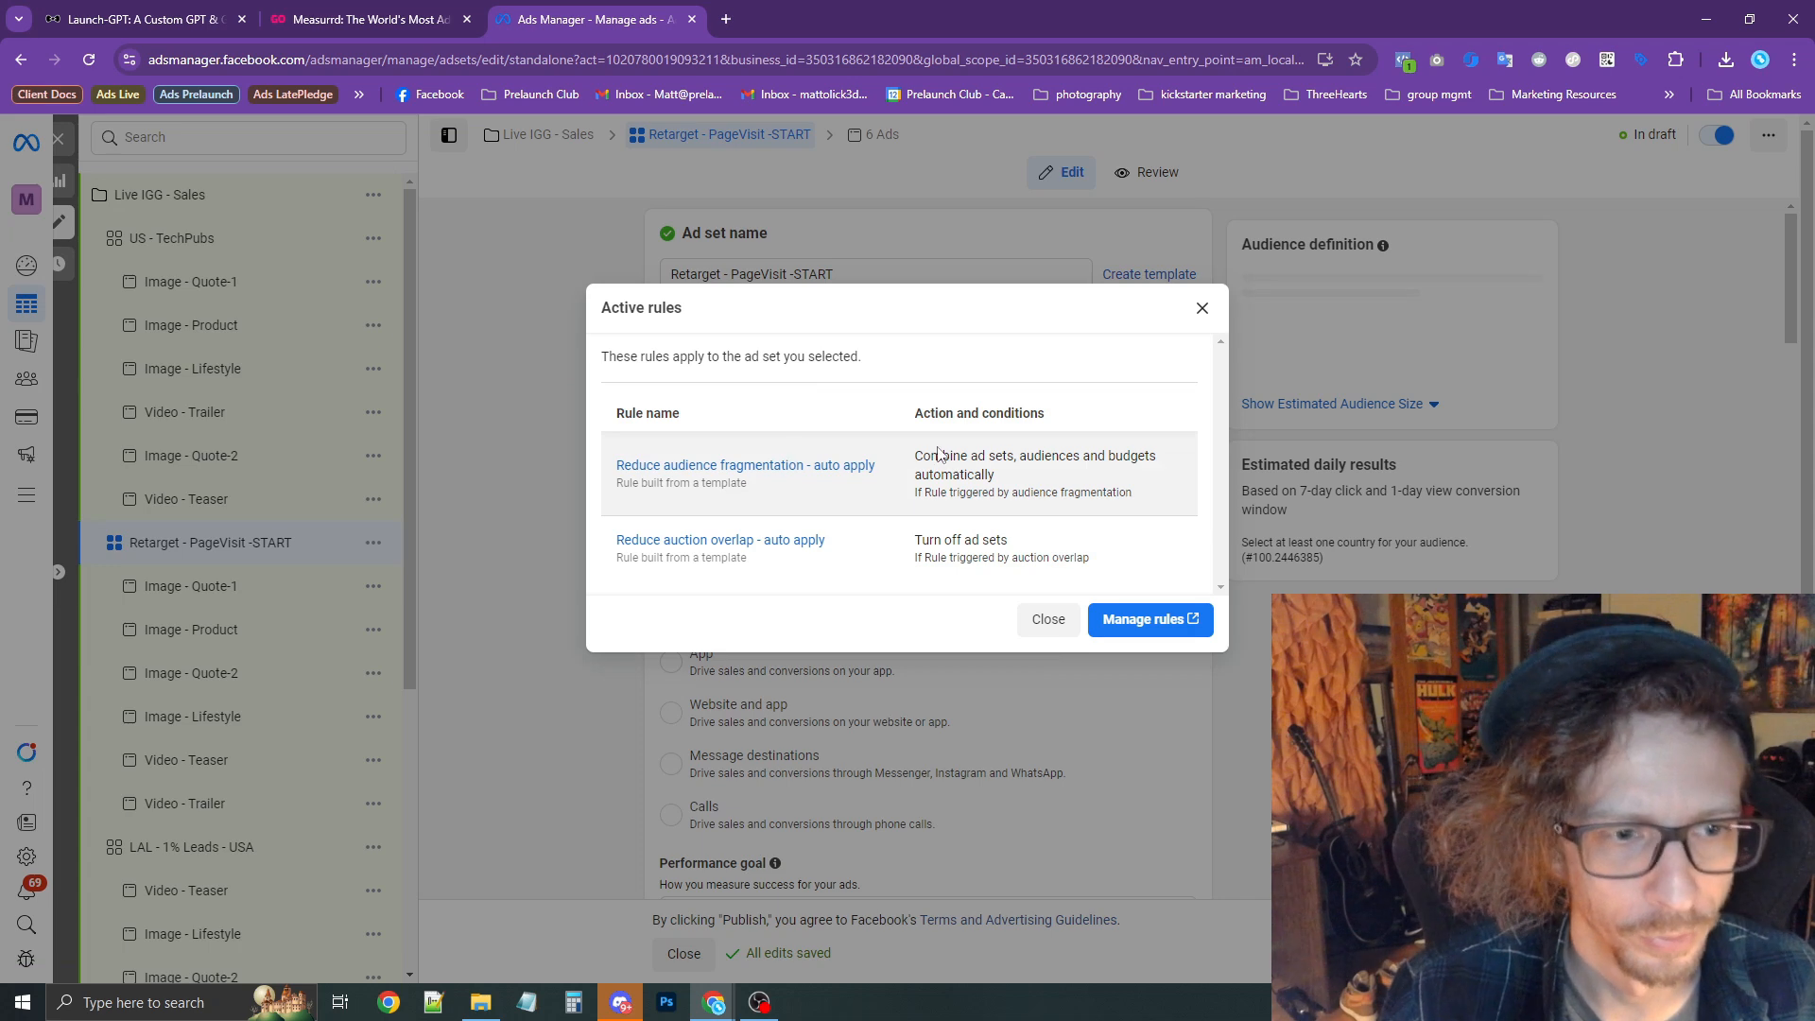
click(836, 464)
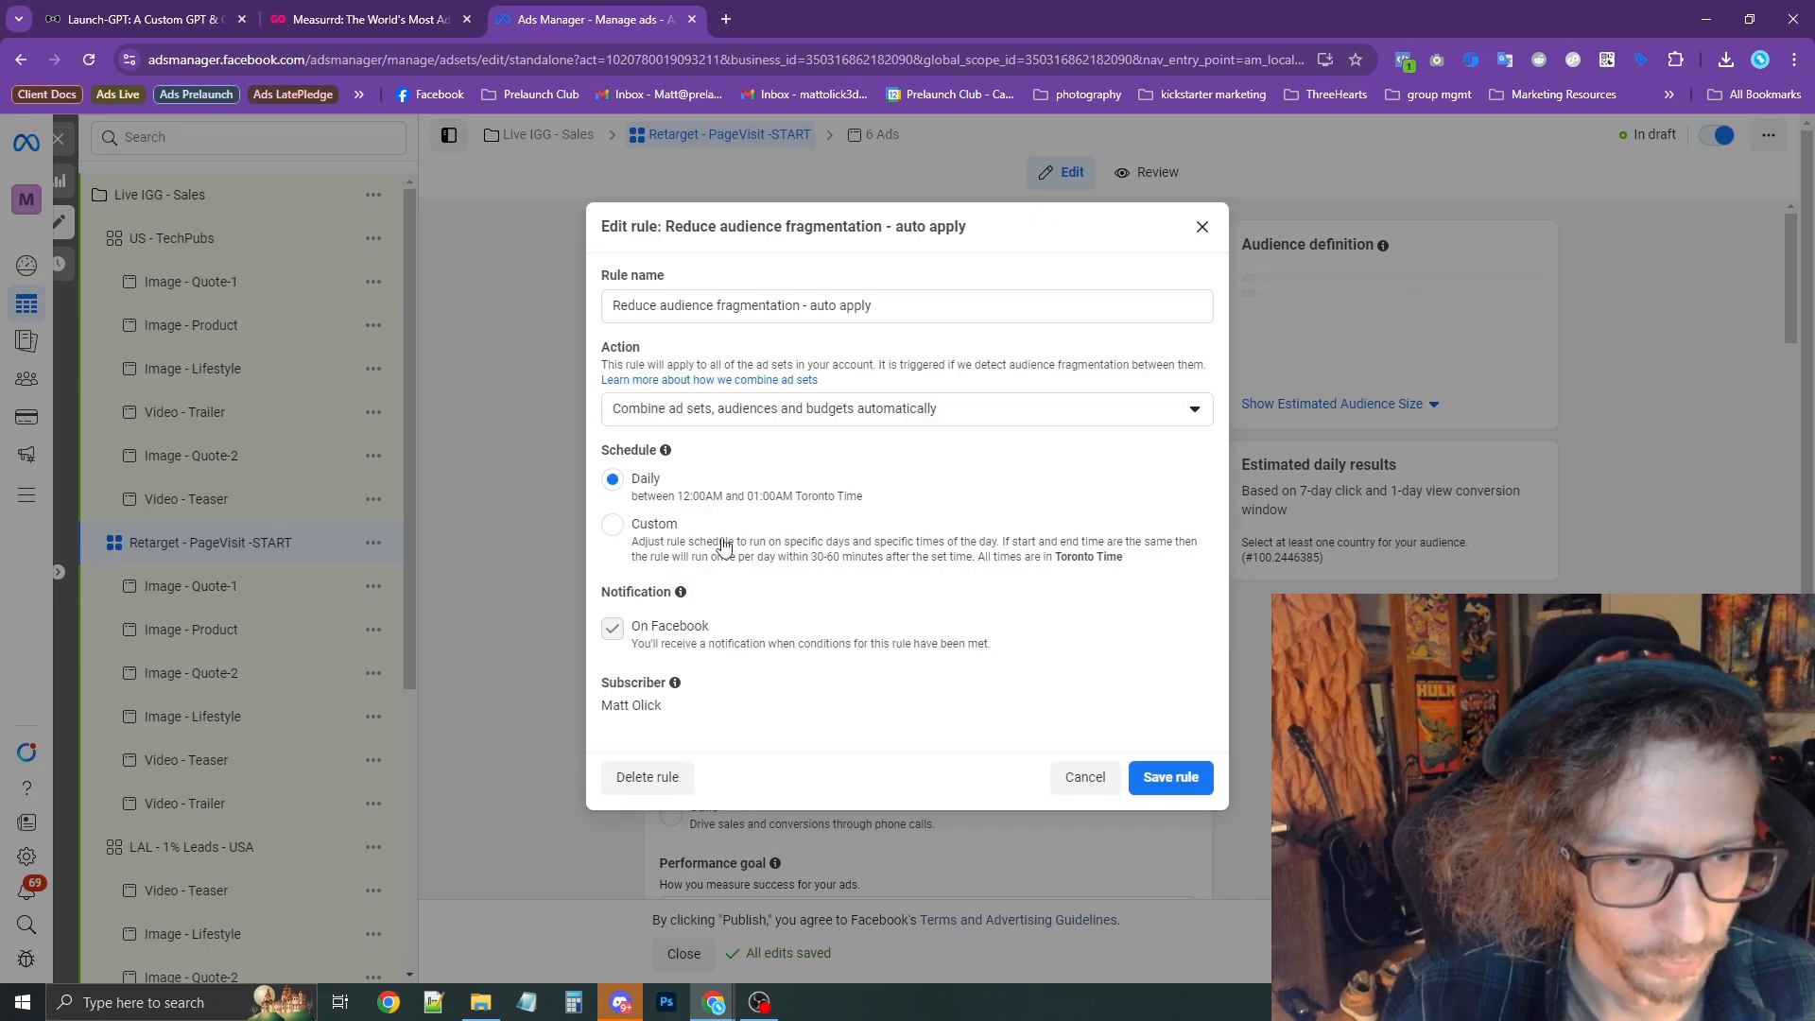
click(677, 773)
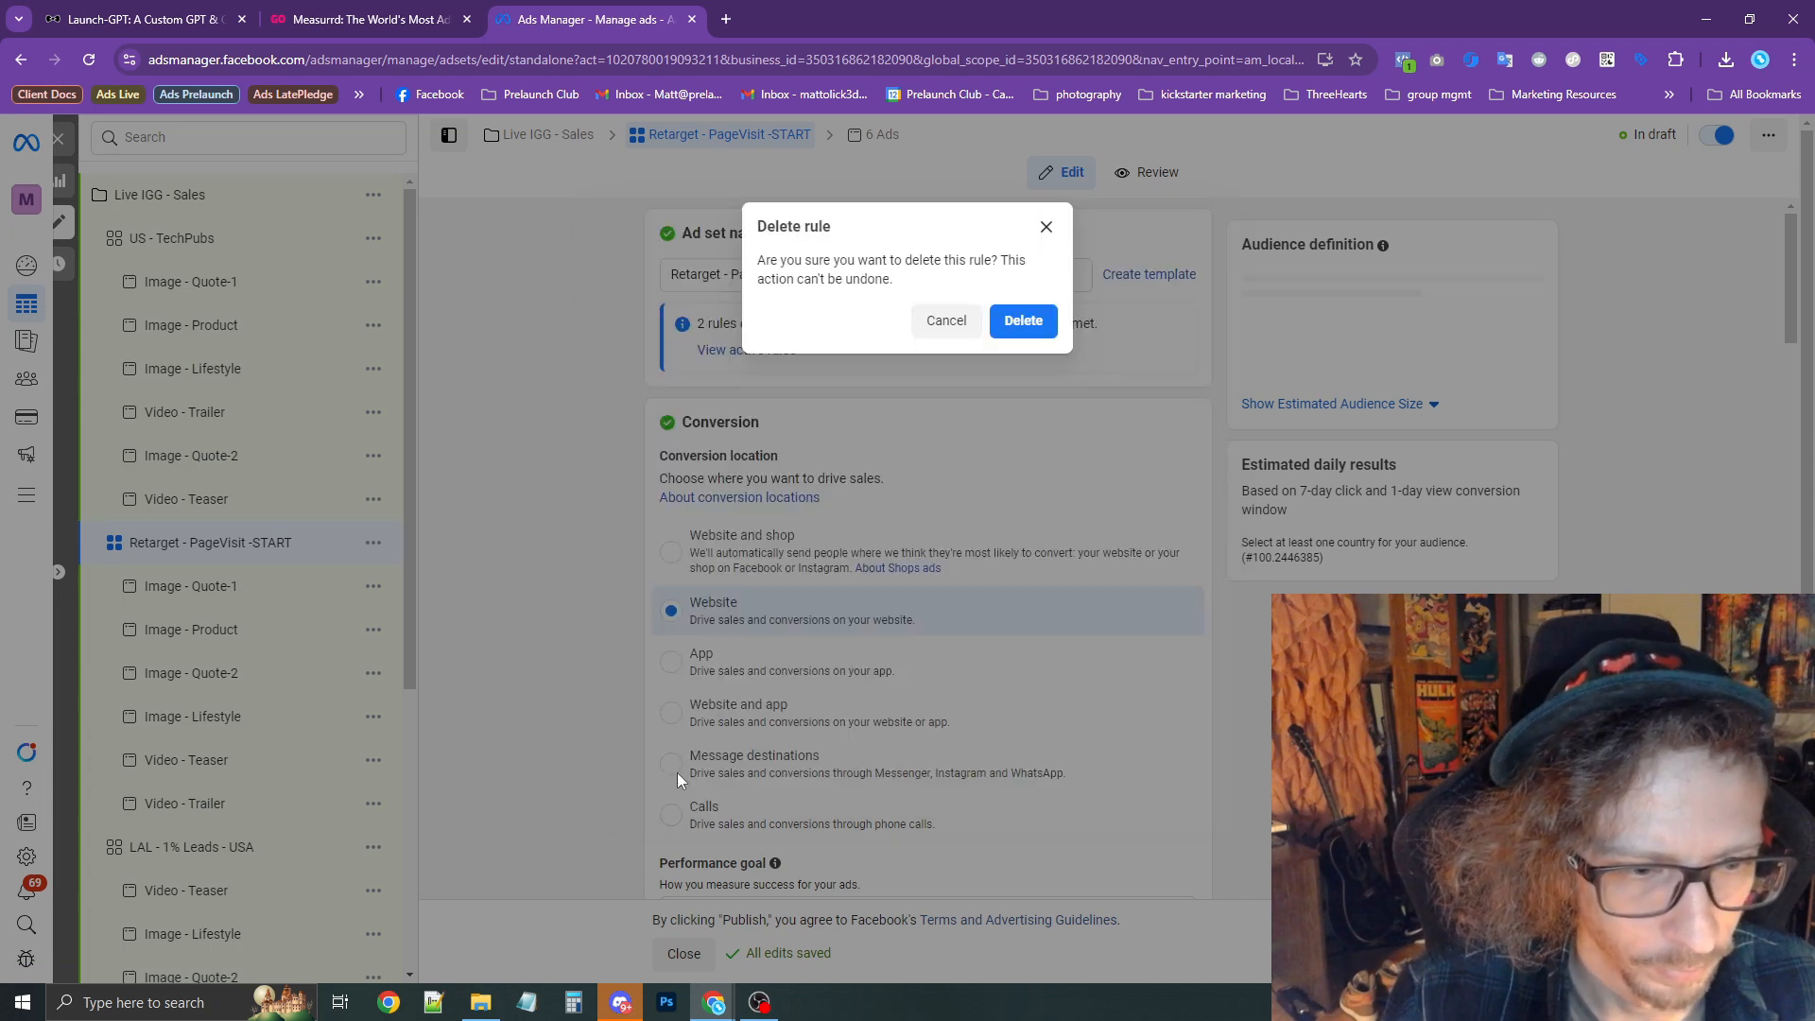
click(1009, 444)
Delete the active rule Reduce auction overlap - auto apply.
click(775, 351)
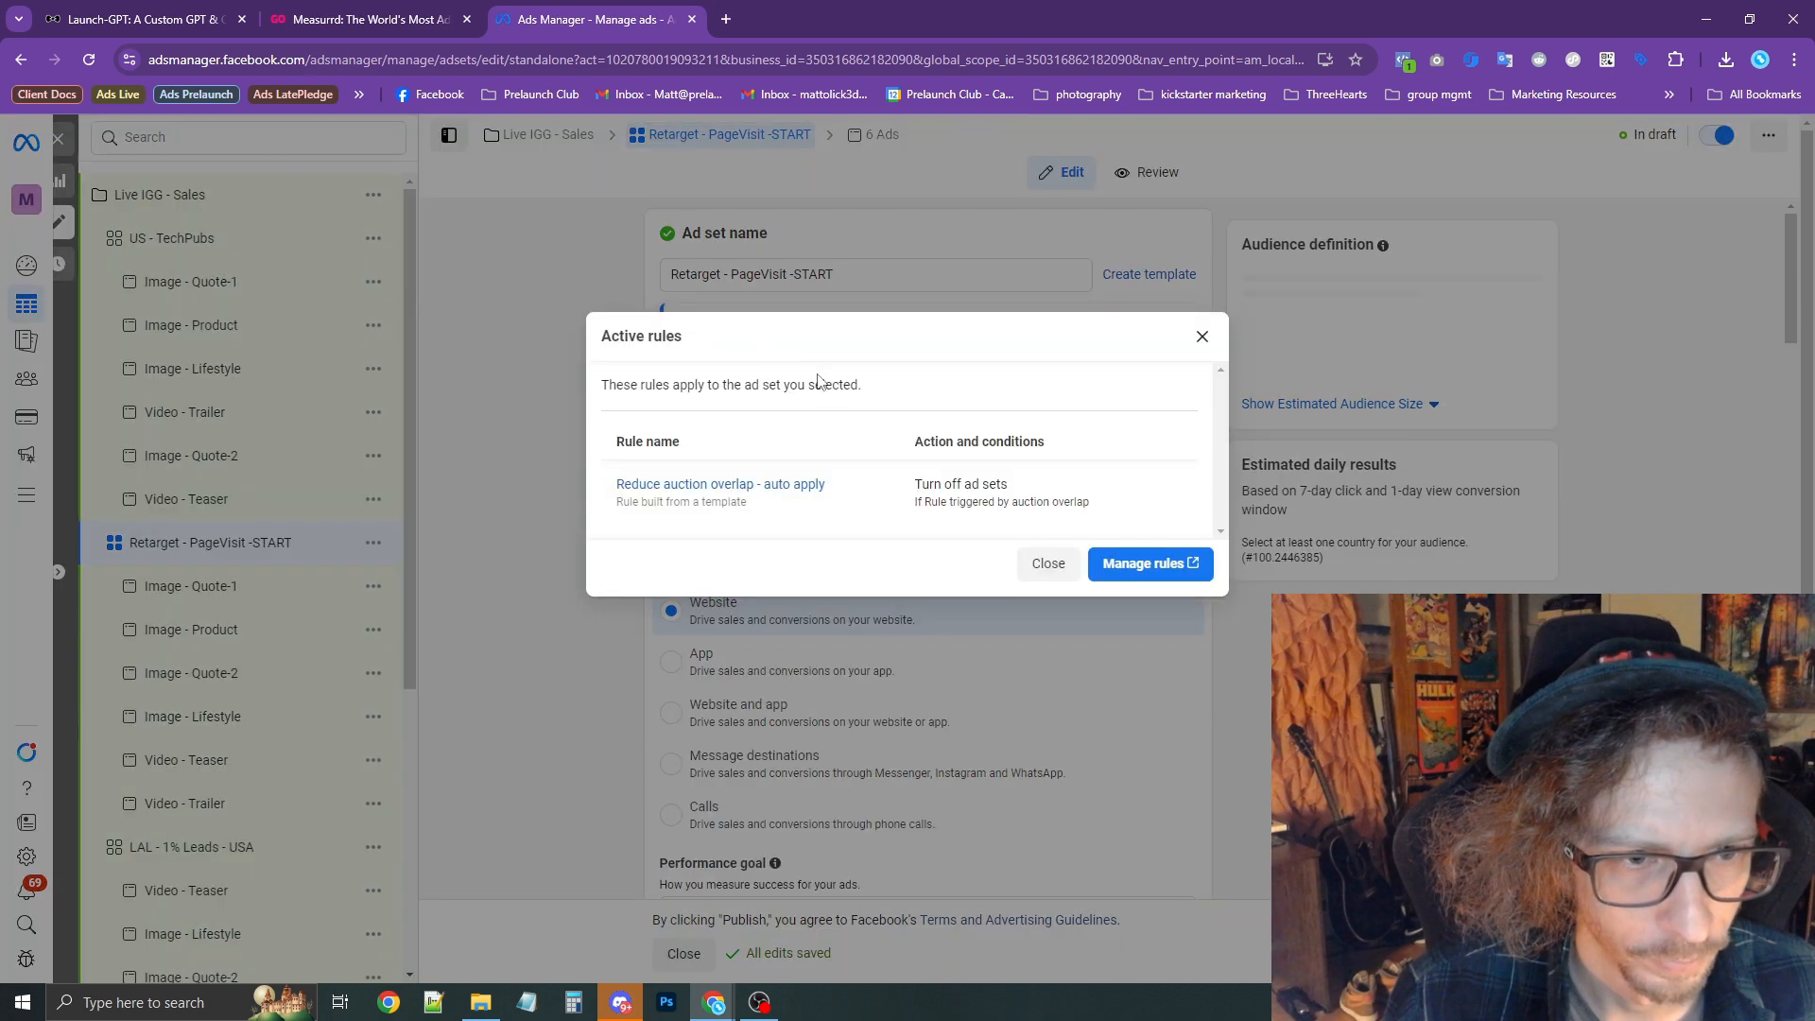
click(790, 484)
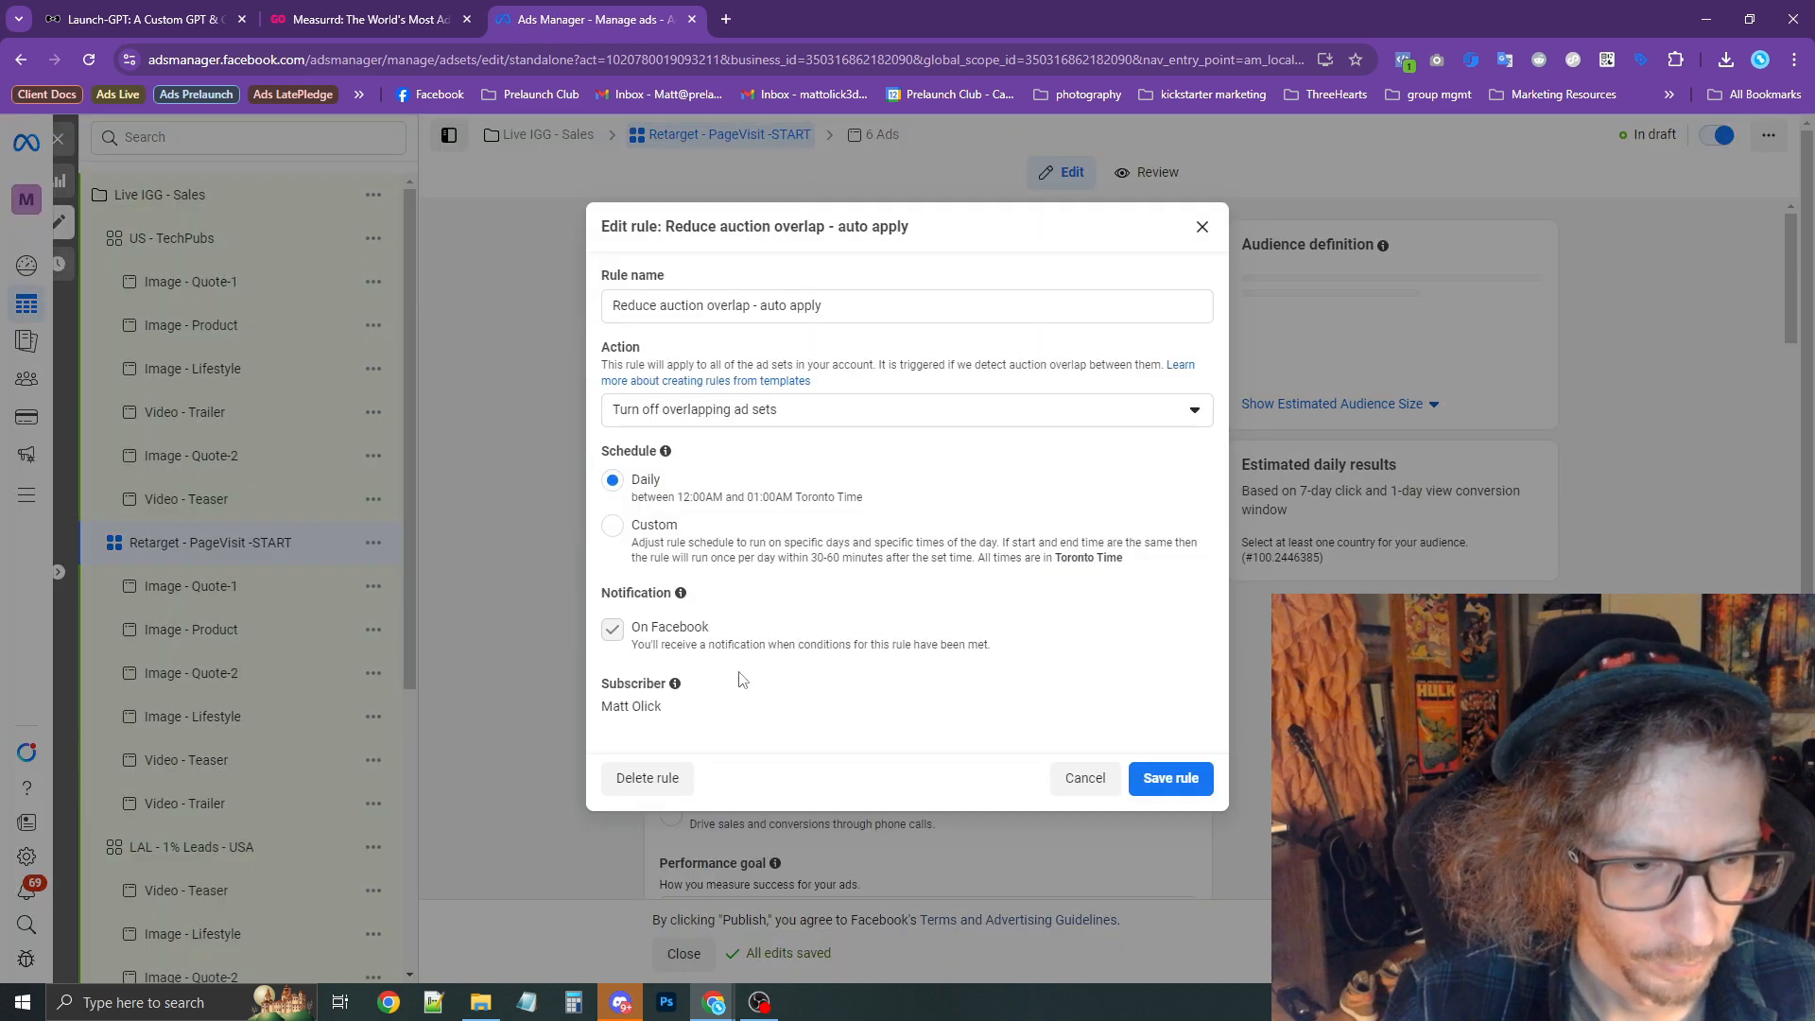
click(677, 777)
click(1019, 448)
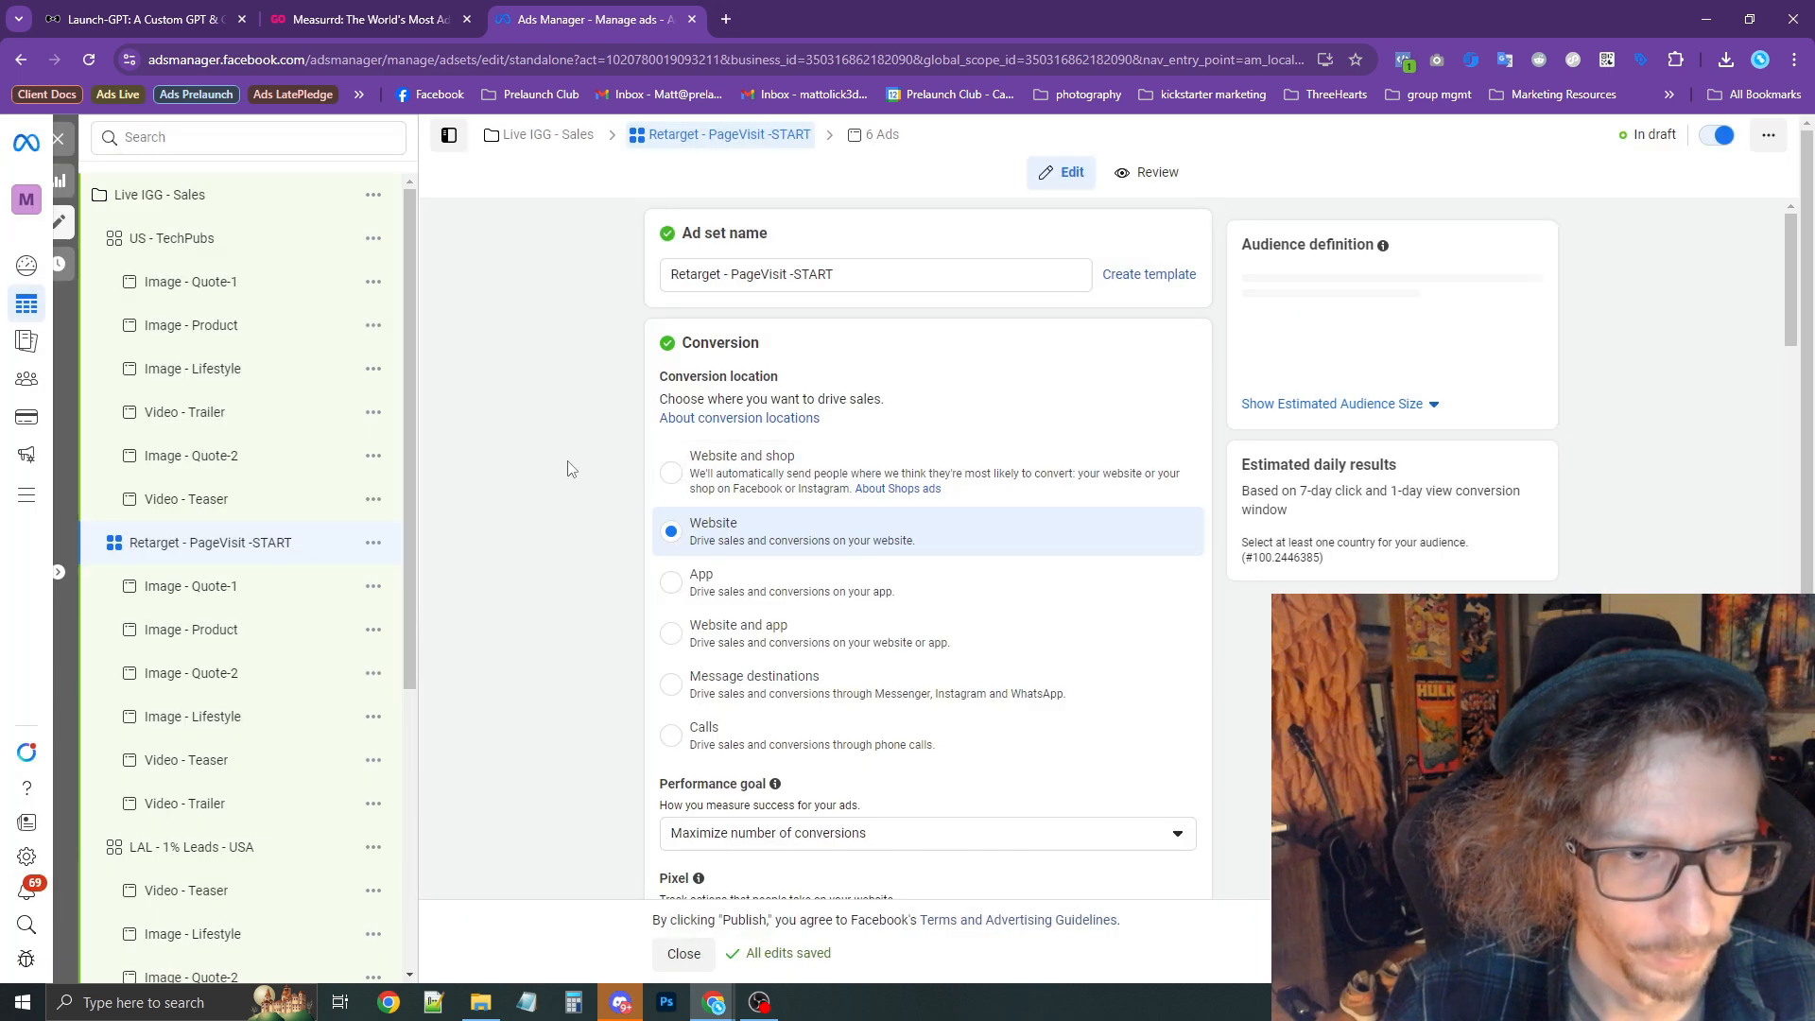
Give the retargeting ad set an end date of Oct 31, 2024 at 11:00 PM.
scroll(577, 444, down, 5)
scroll(596, 419, up, 4)
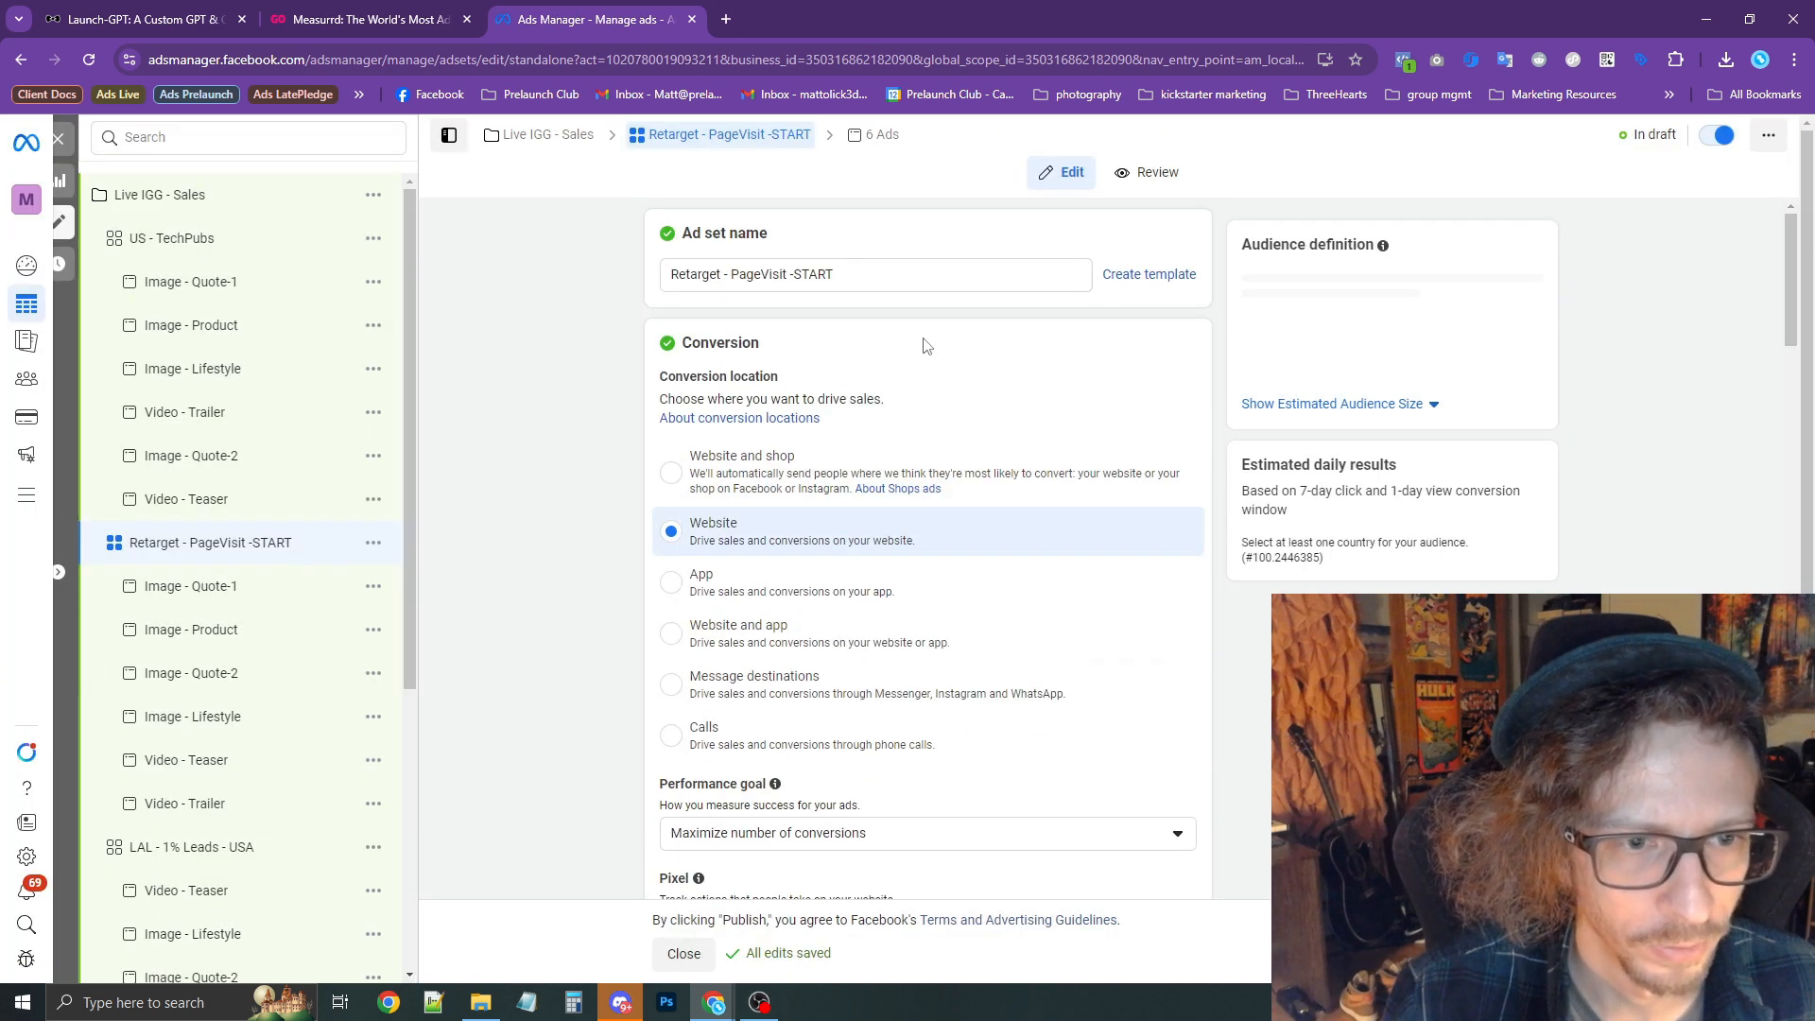
scroll(555, 498, down, 5)
scroll(667, 480, down, 9)
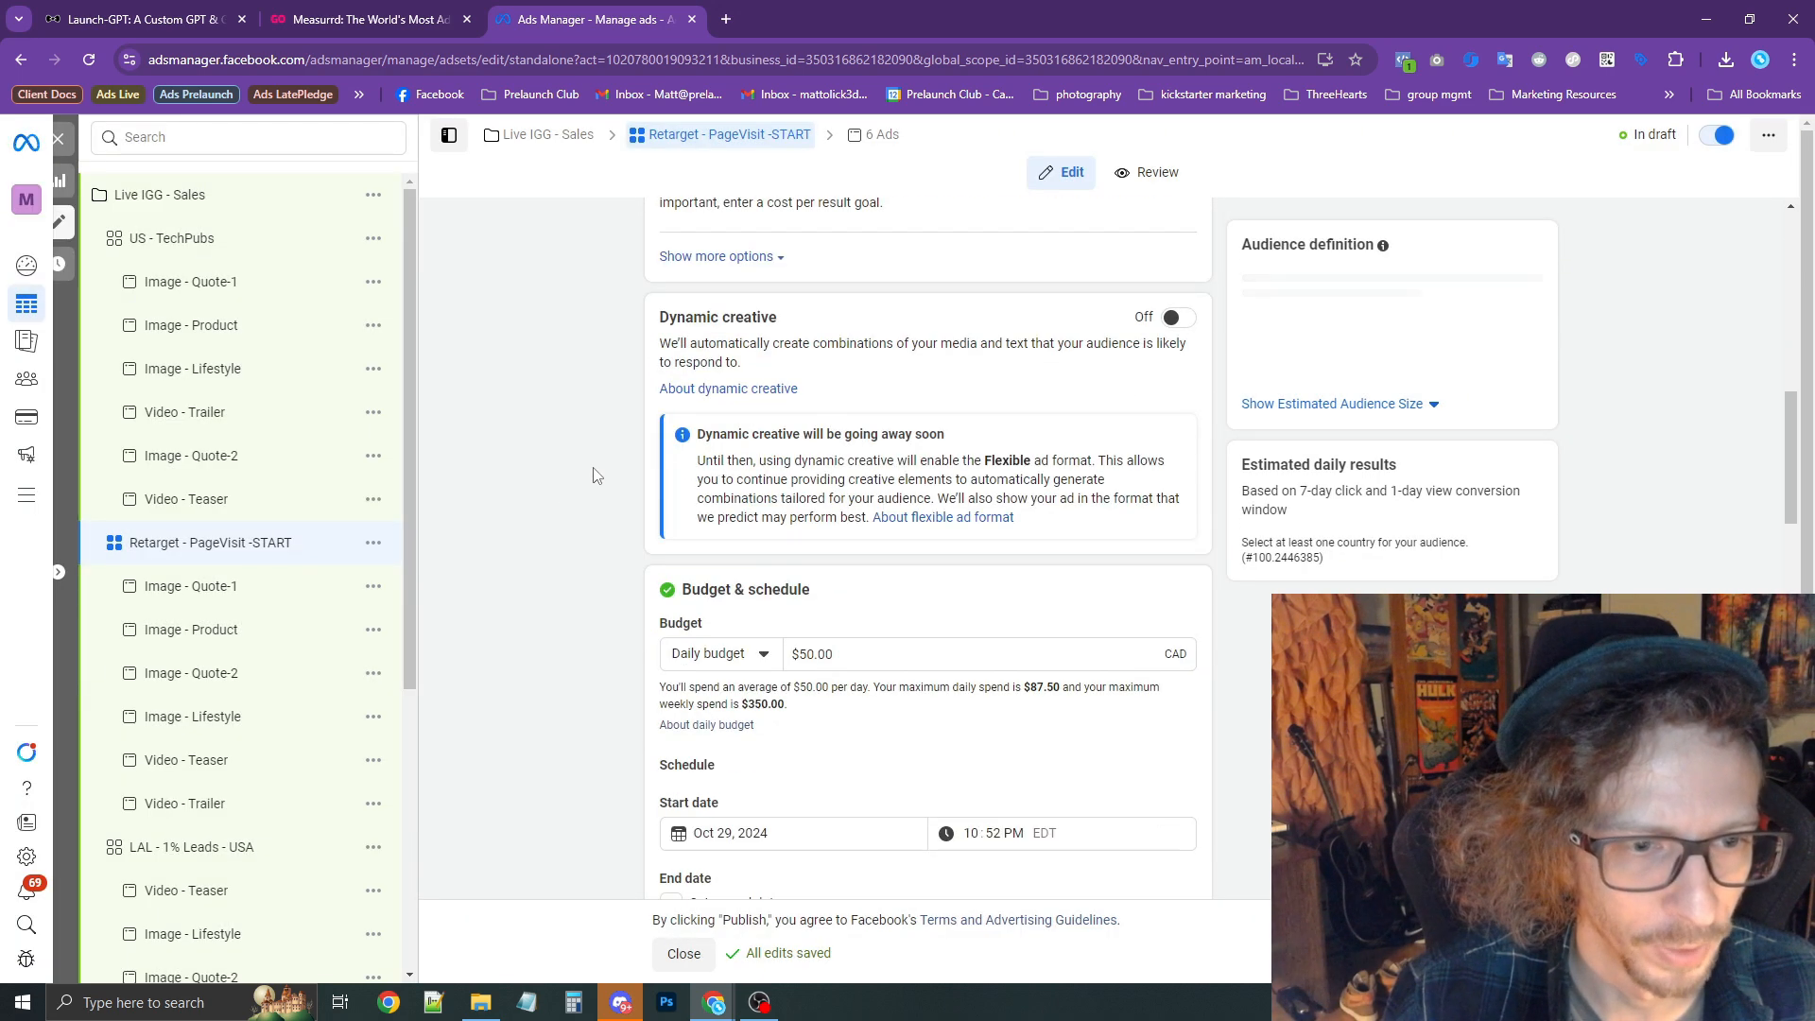
scroll(596, 475, down, 3)
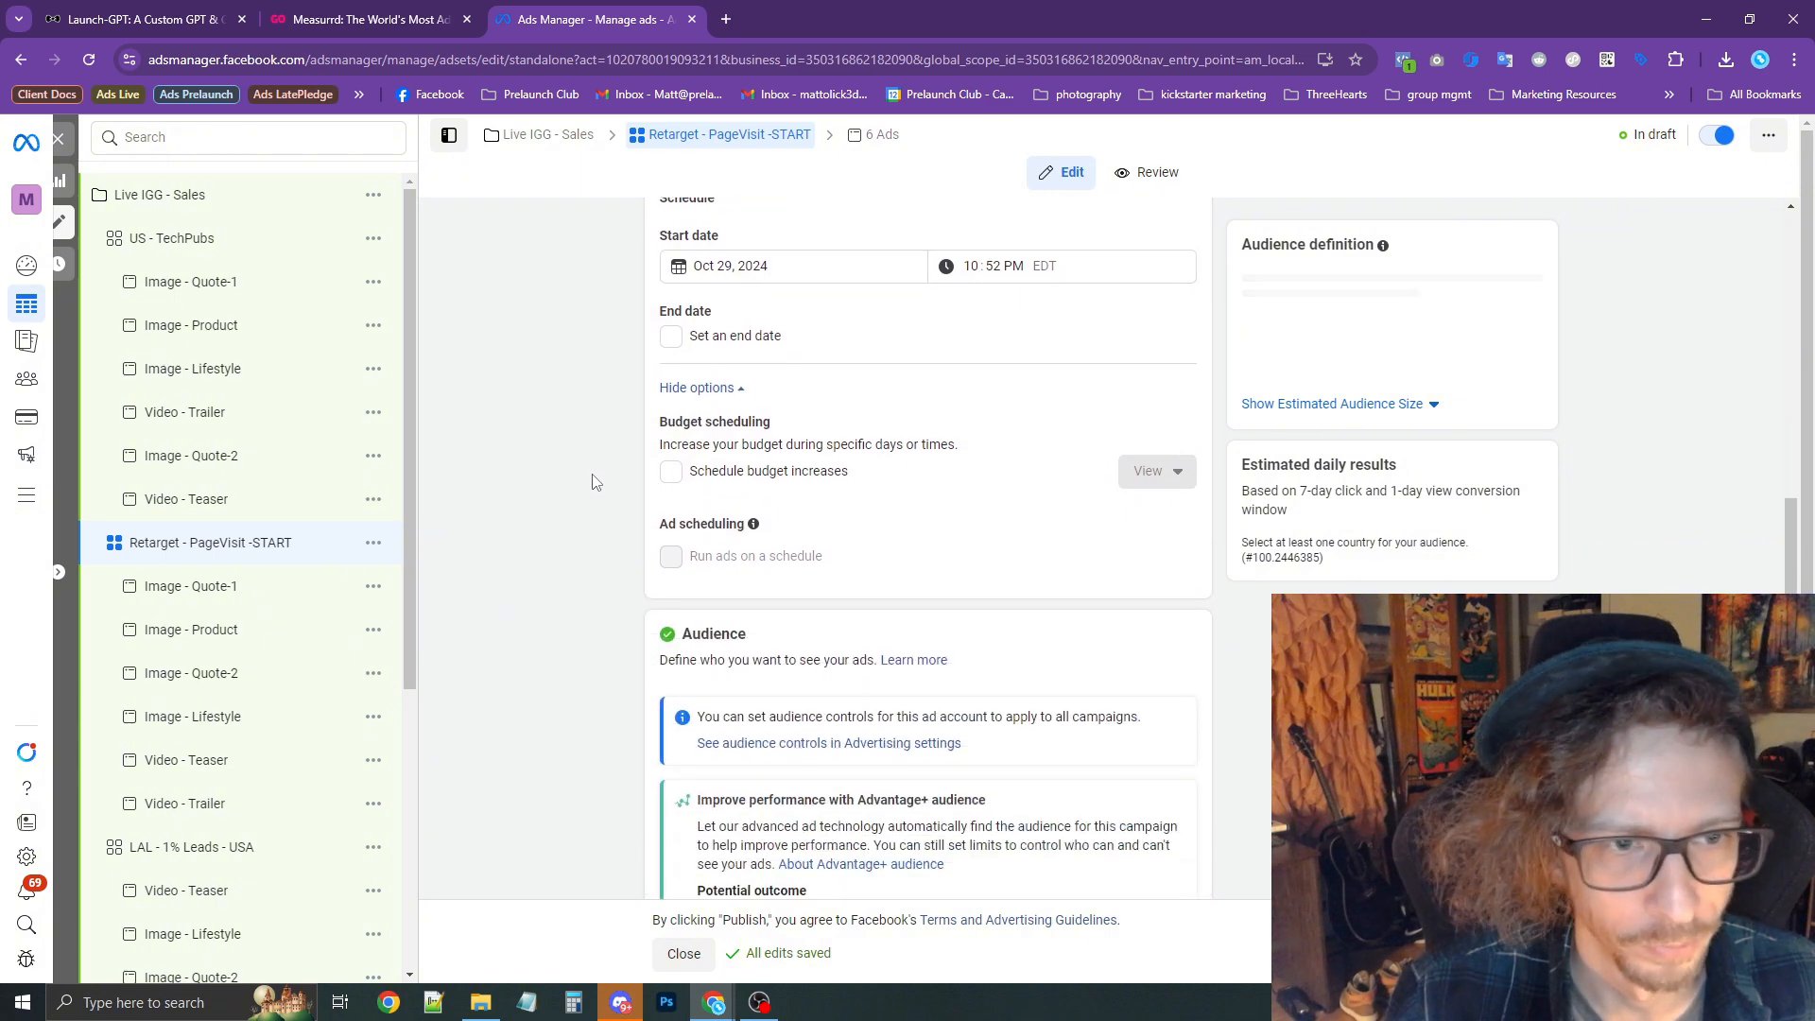
scroll(599, 478, up, 3)
click(670, 525)
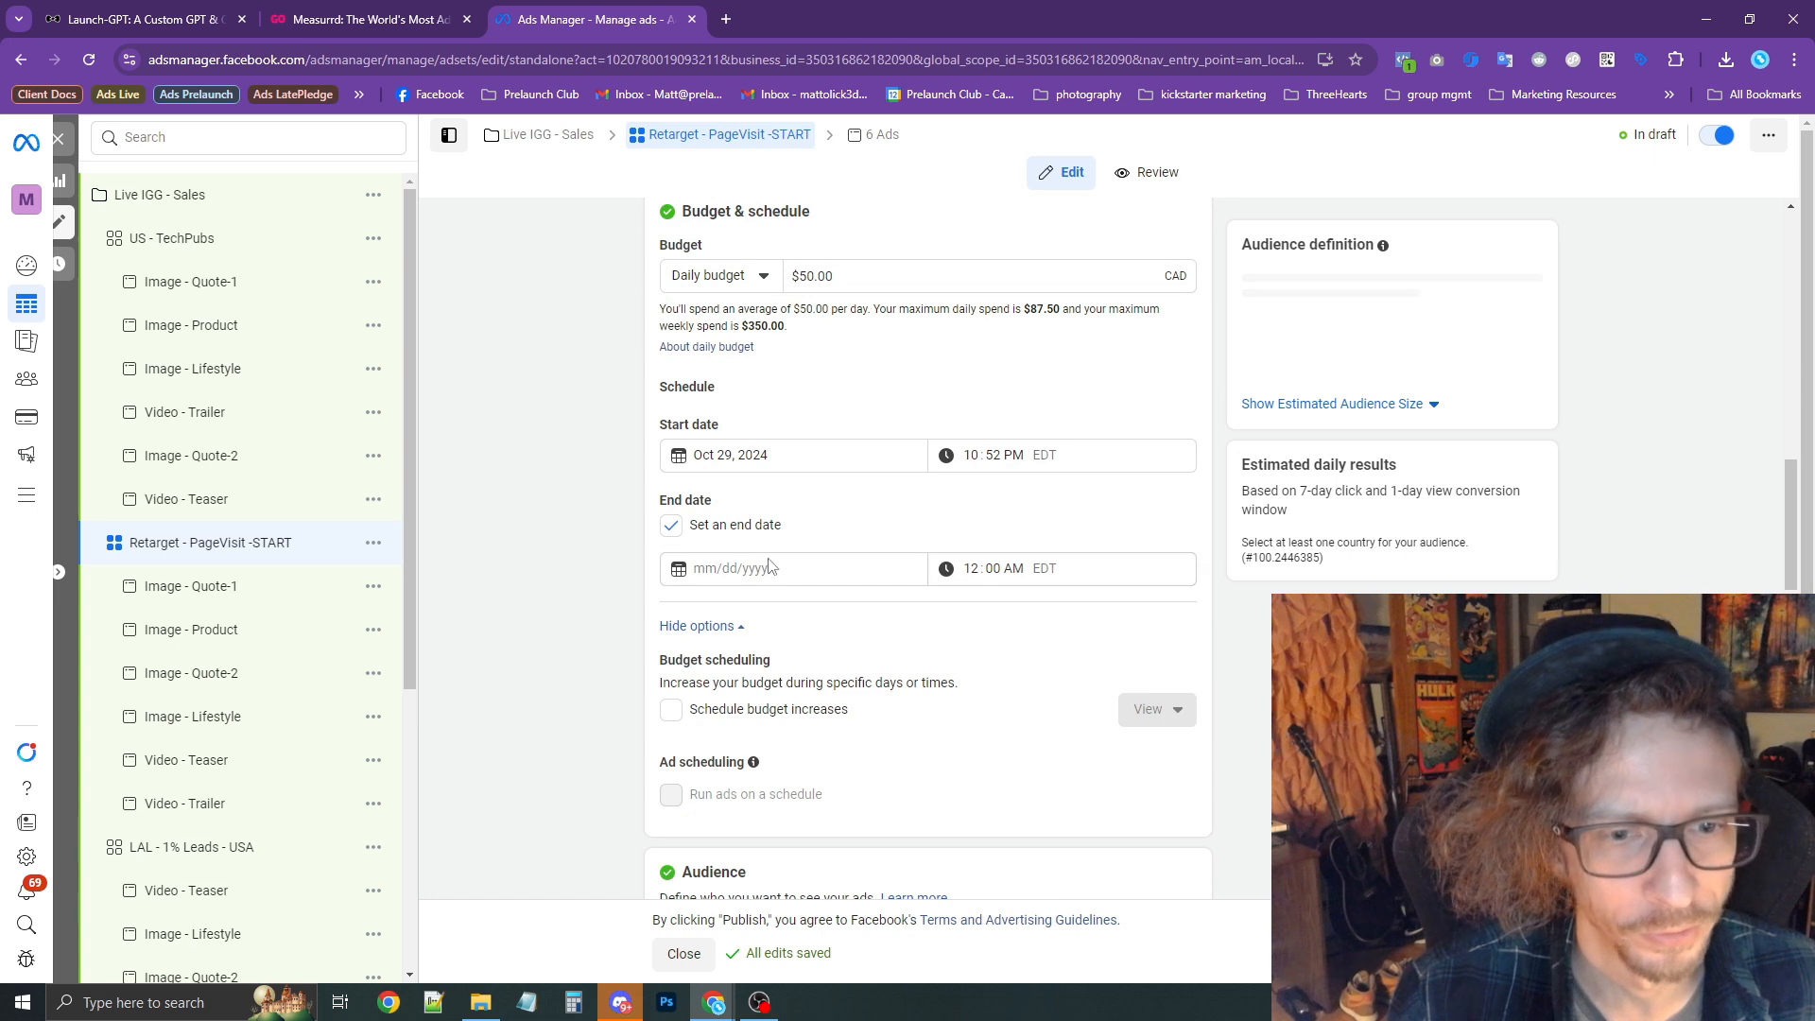
click(819, 577)
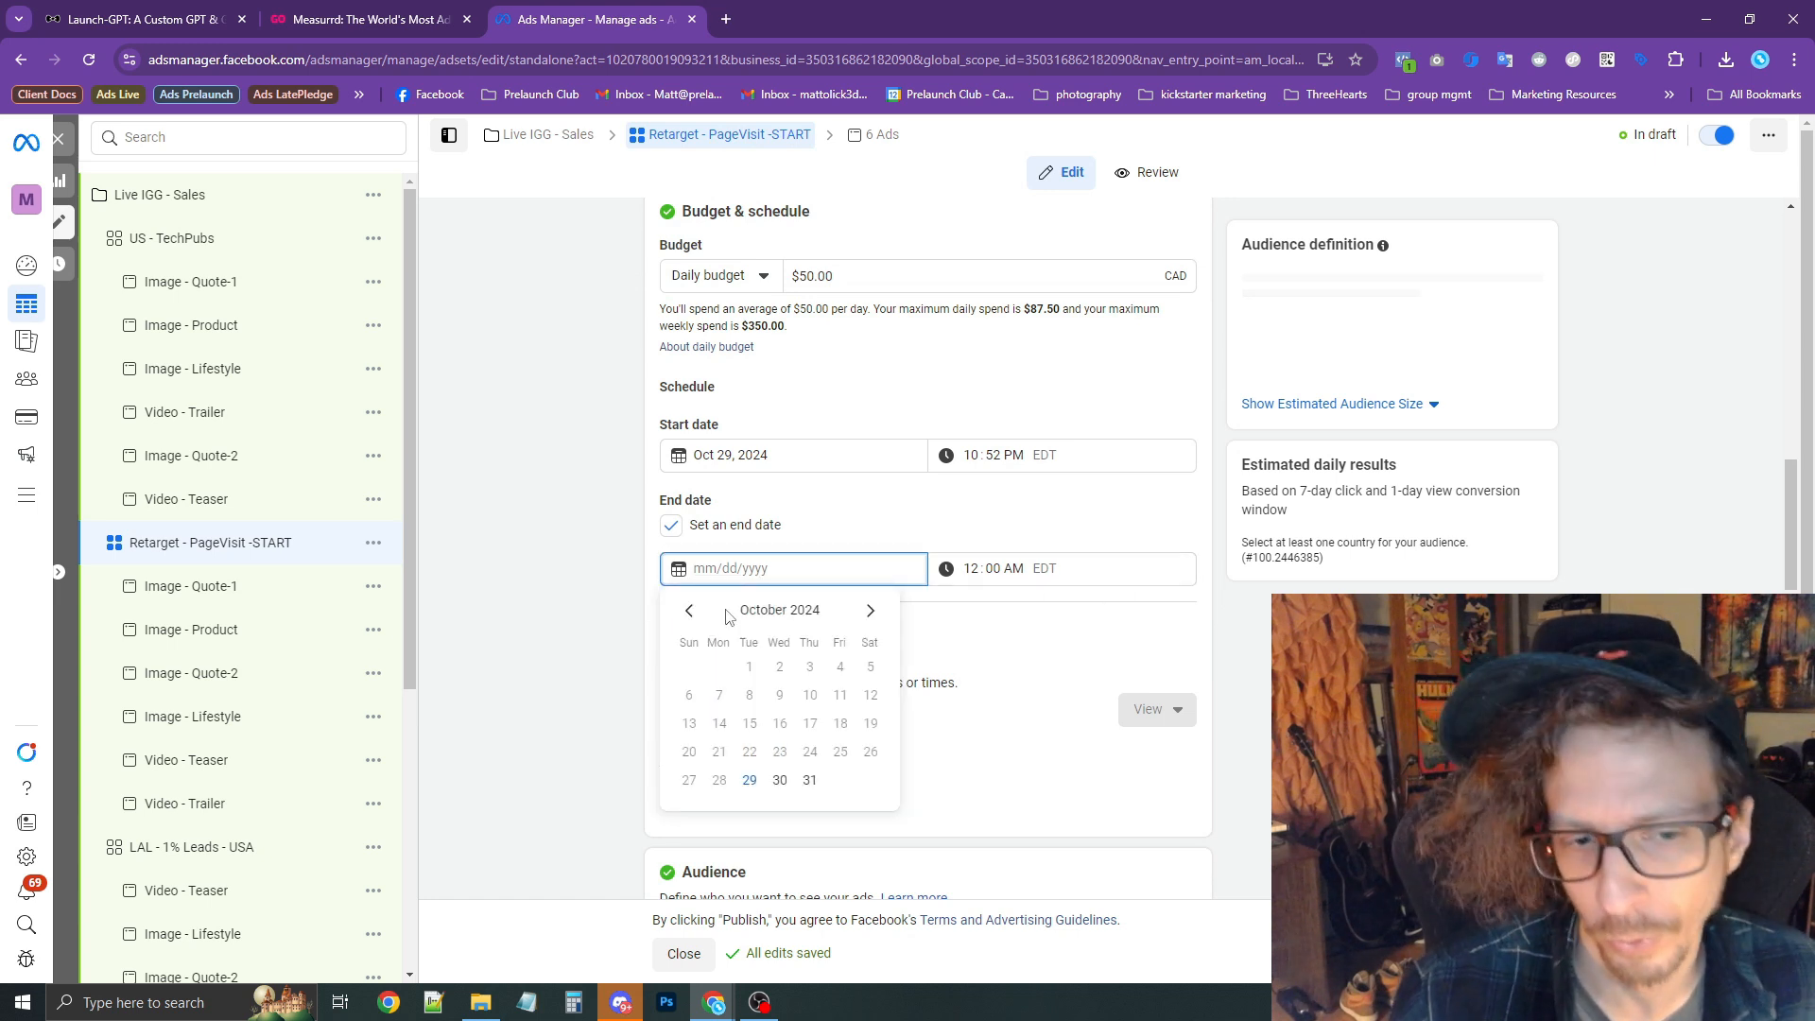
click(810, 780)
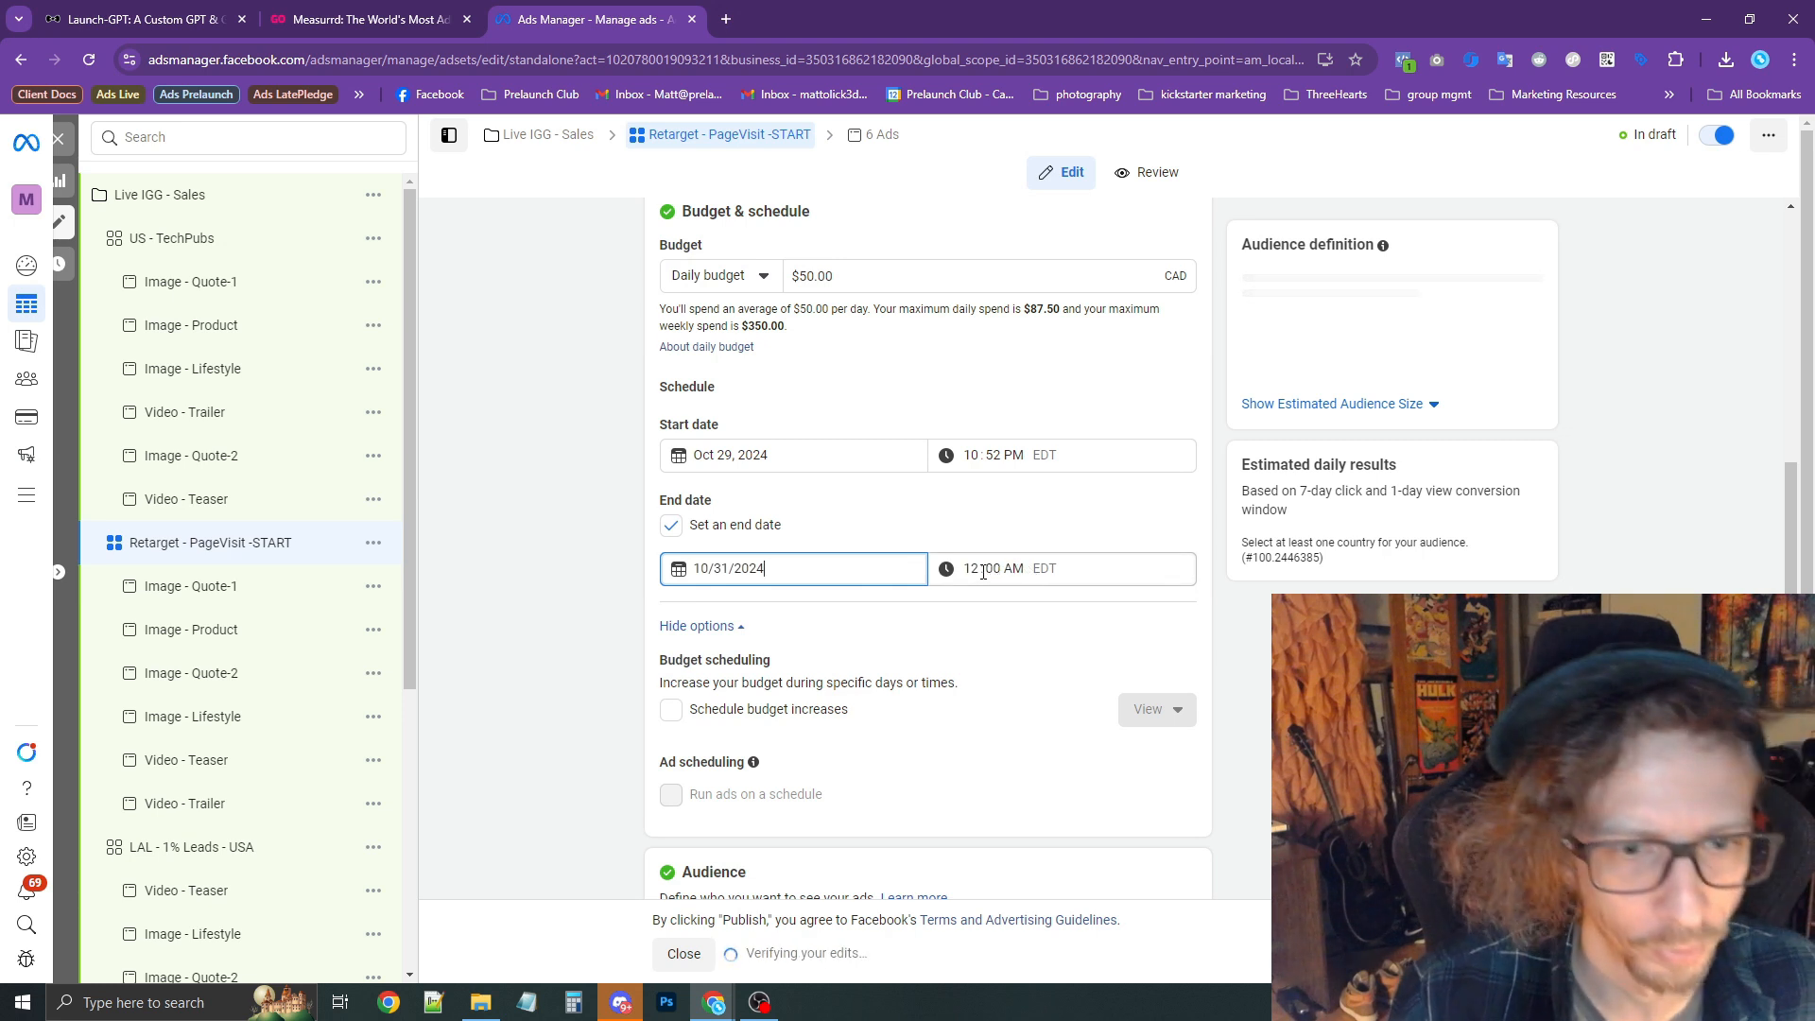
key(Tab)
text(1)
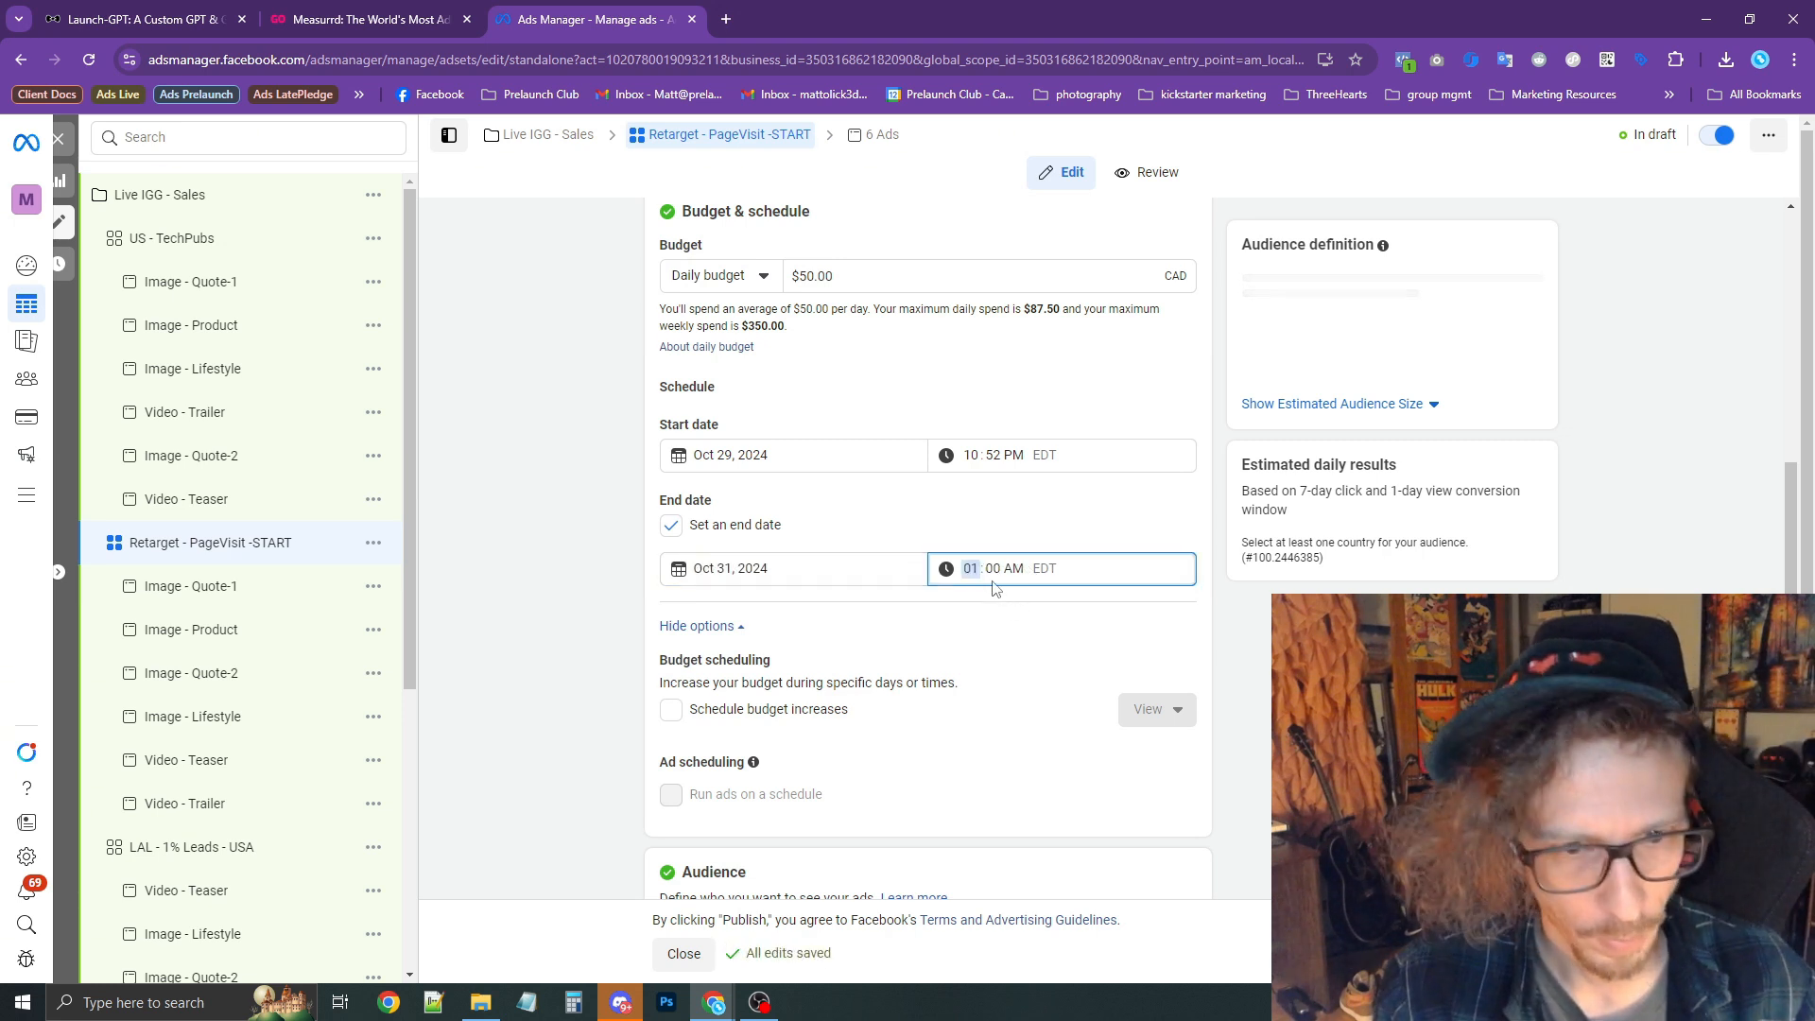
text(p)
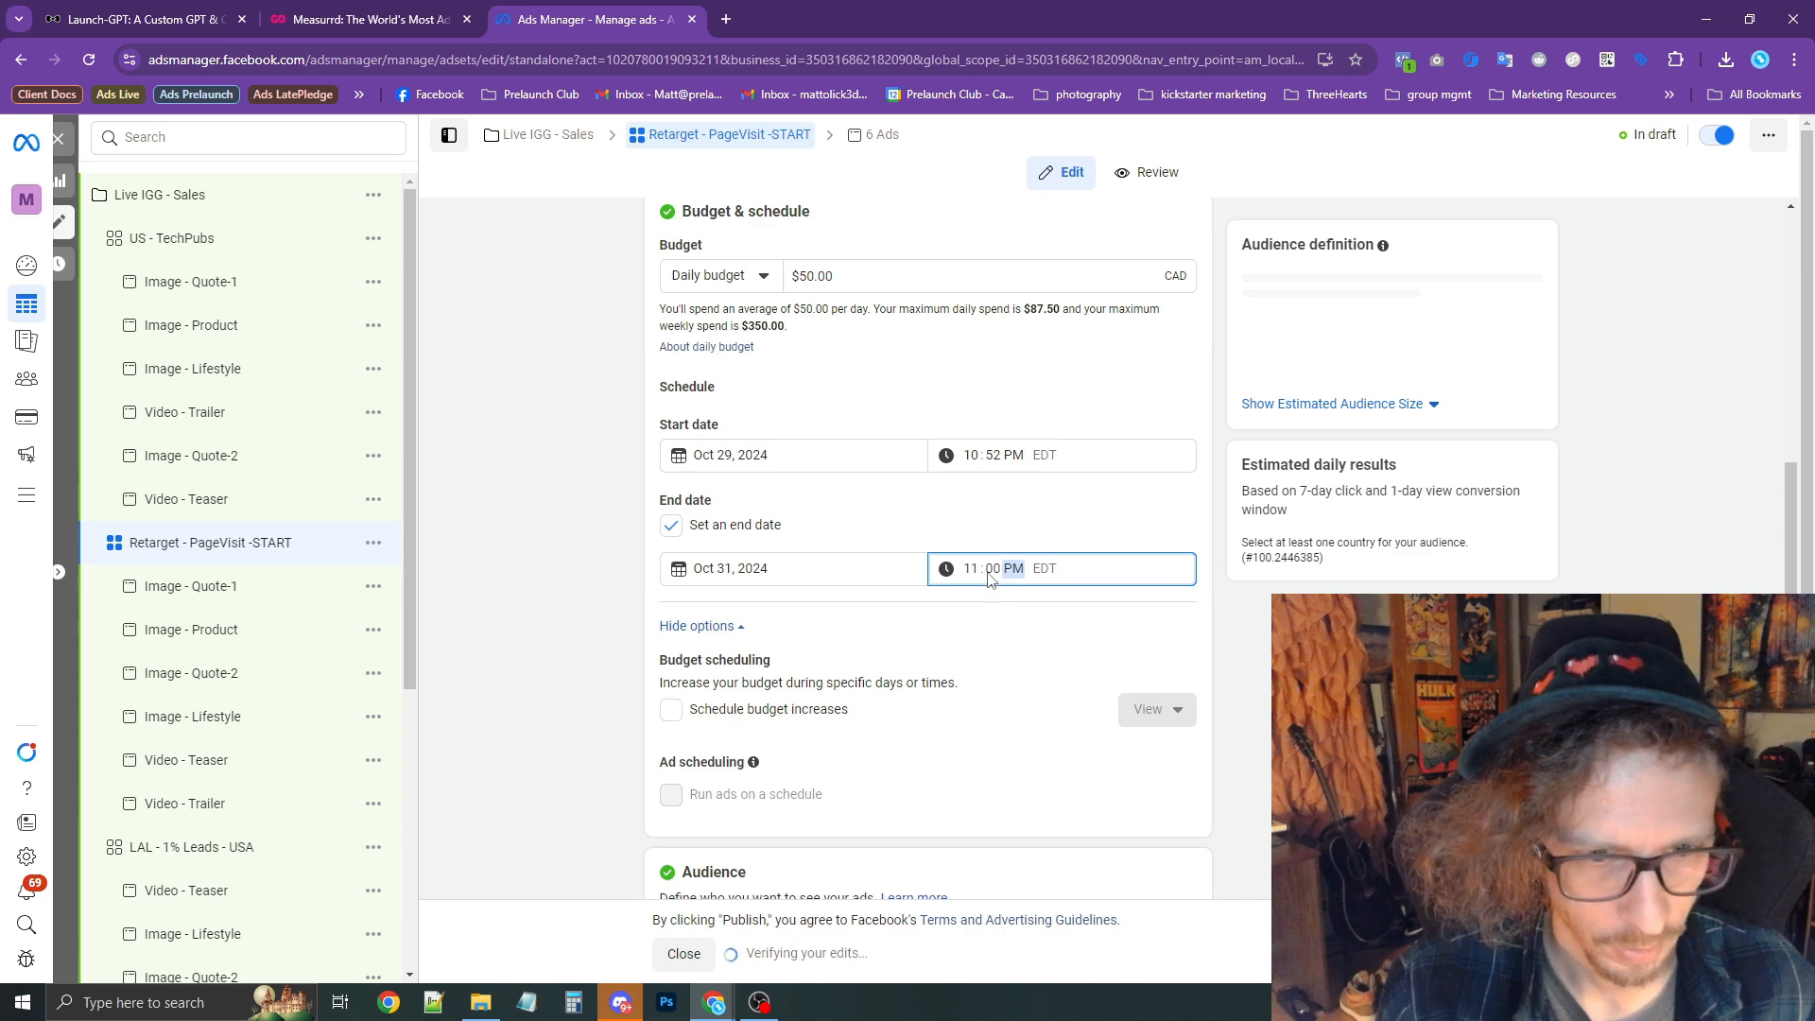
Set the retargeting ad set's end time to 11:59 PM on Oct 31, 2024.
text(9)
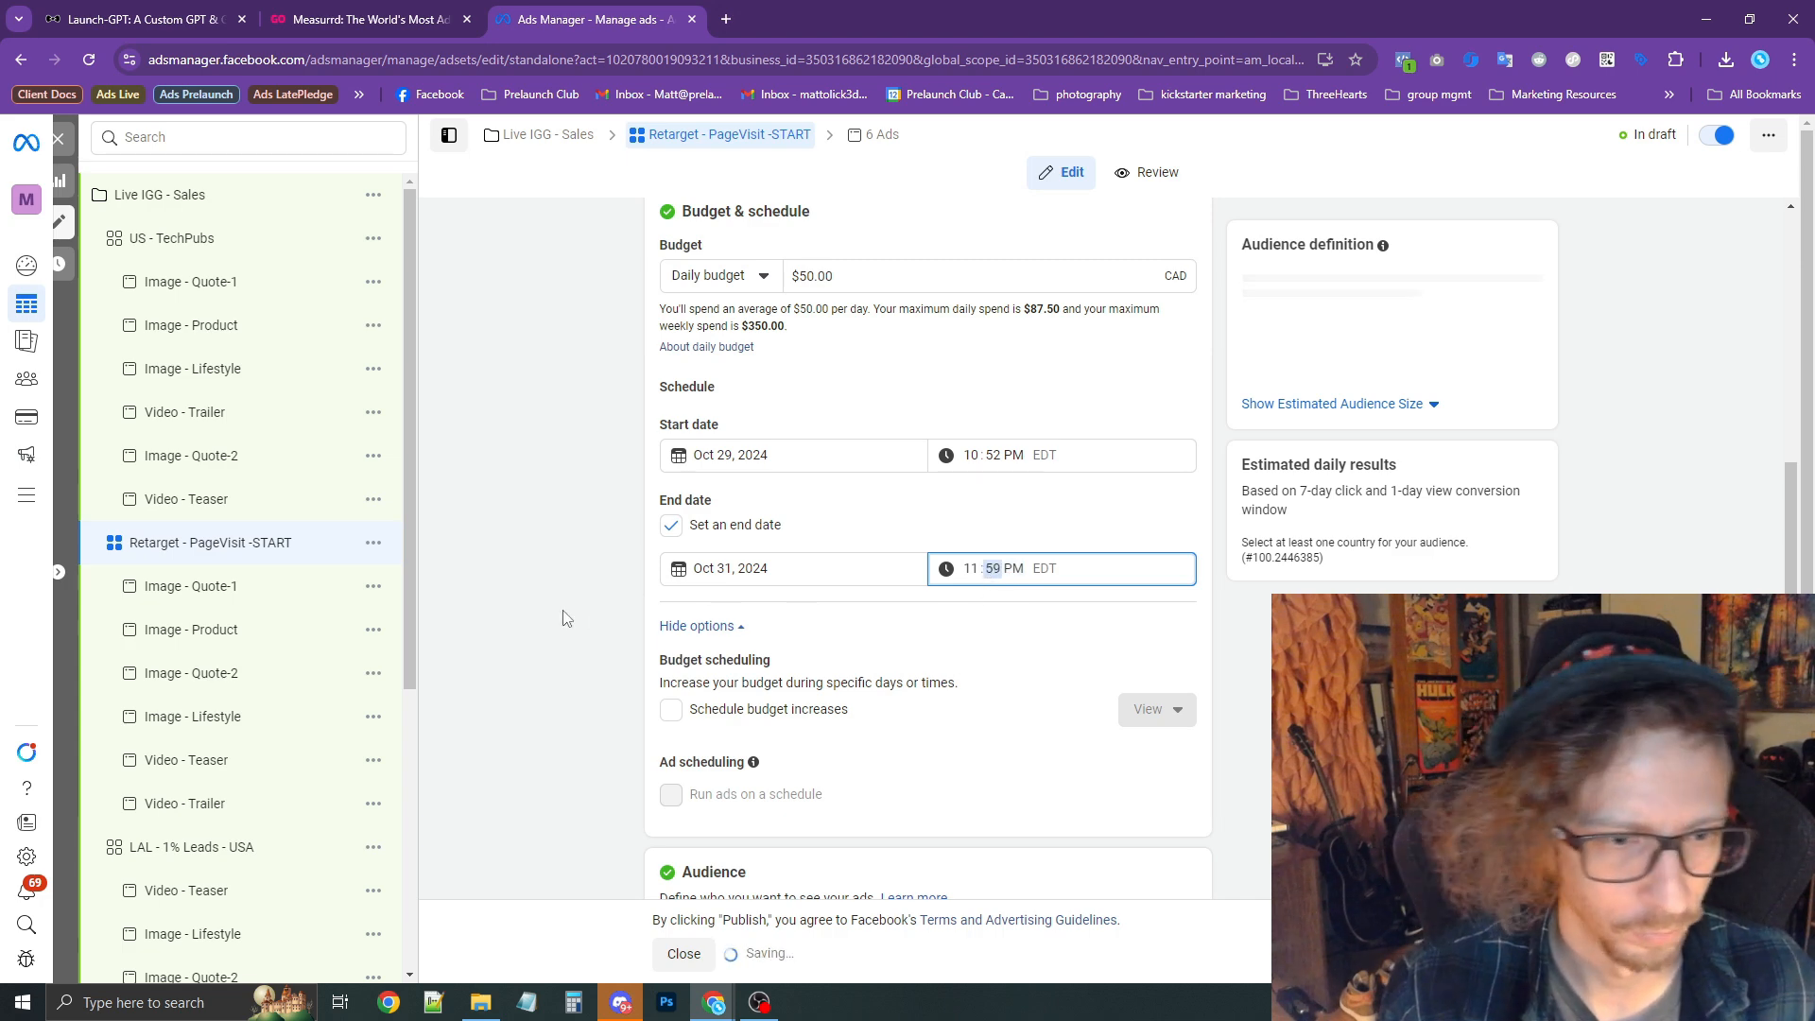
click(531, 624)
scroll(567, 571, down, 7)
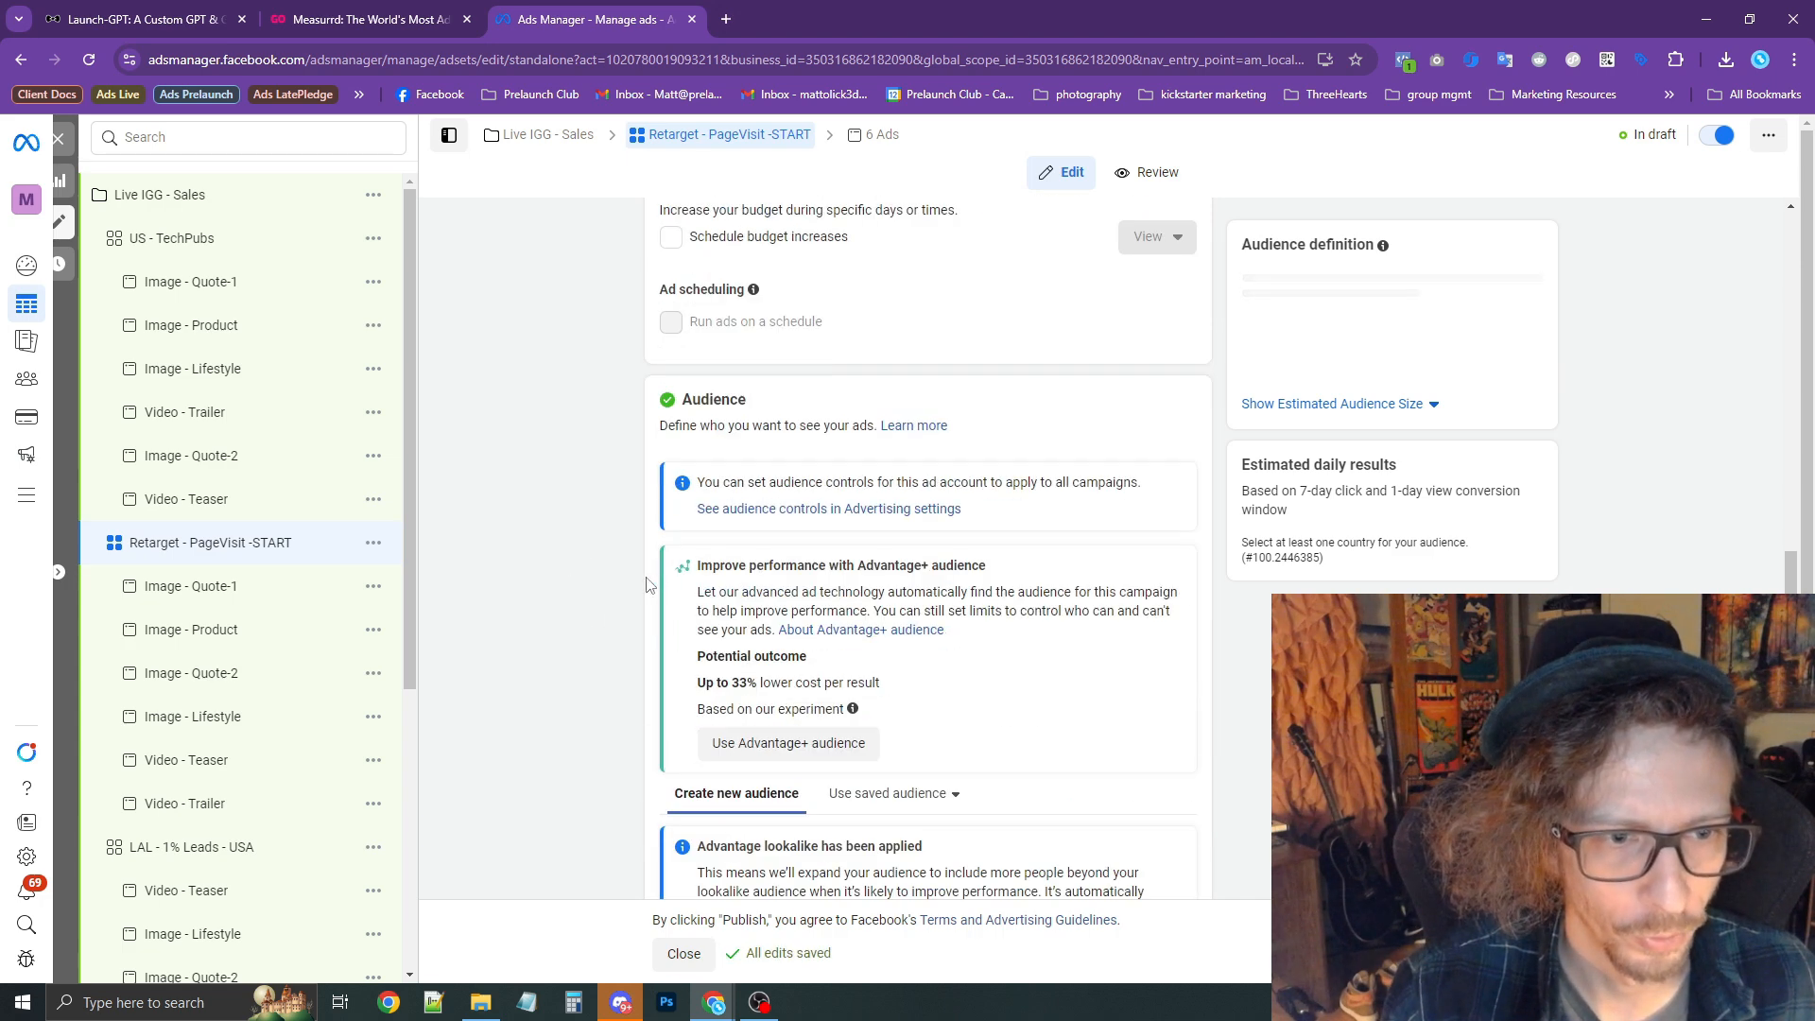
Switch the retargeting ad set from a daily budget to a lifetime budget.
scroll(596, 576, up, 6)
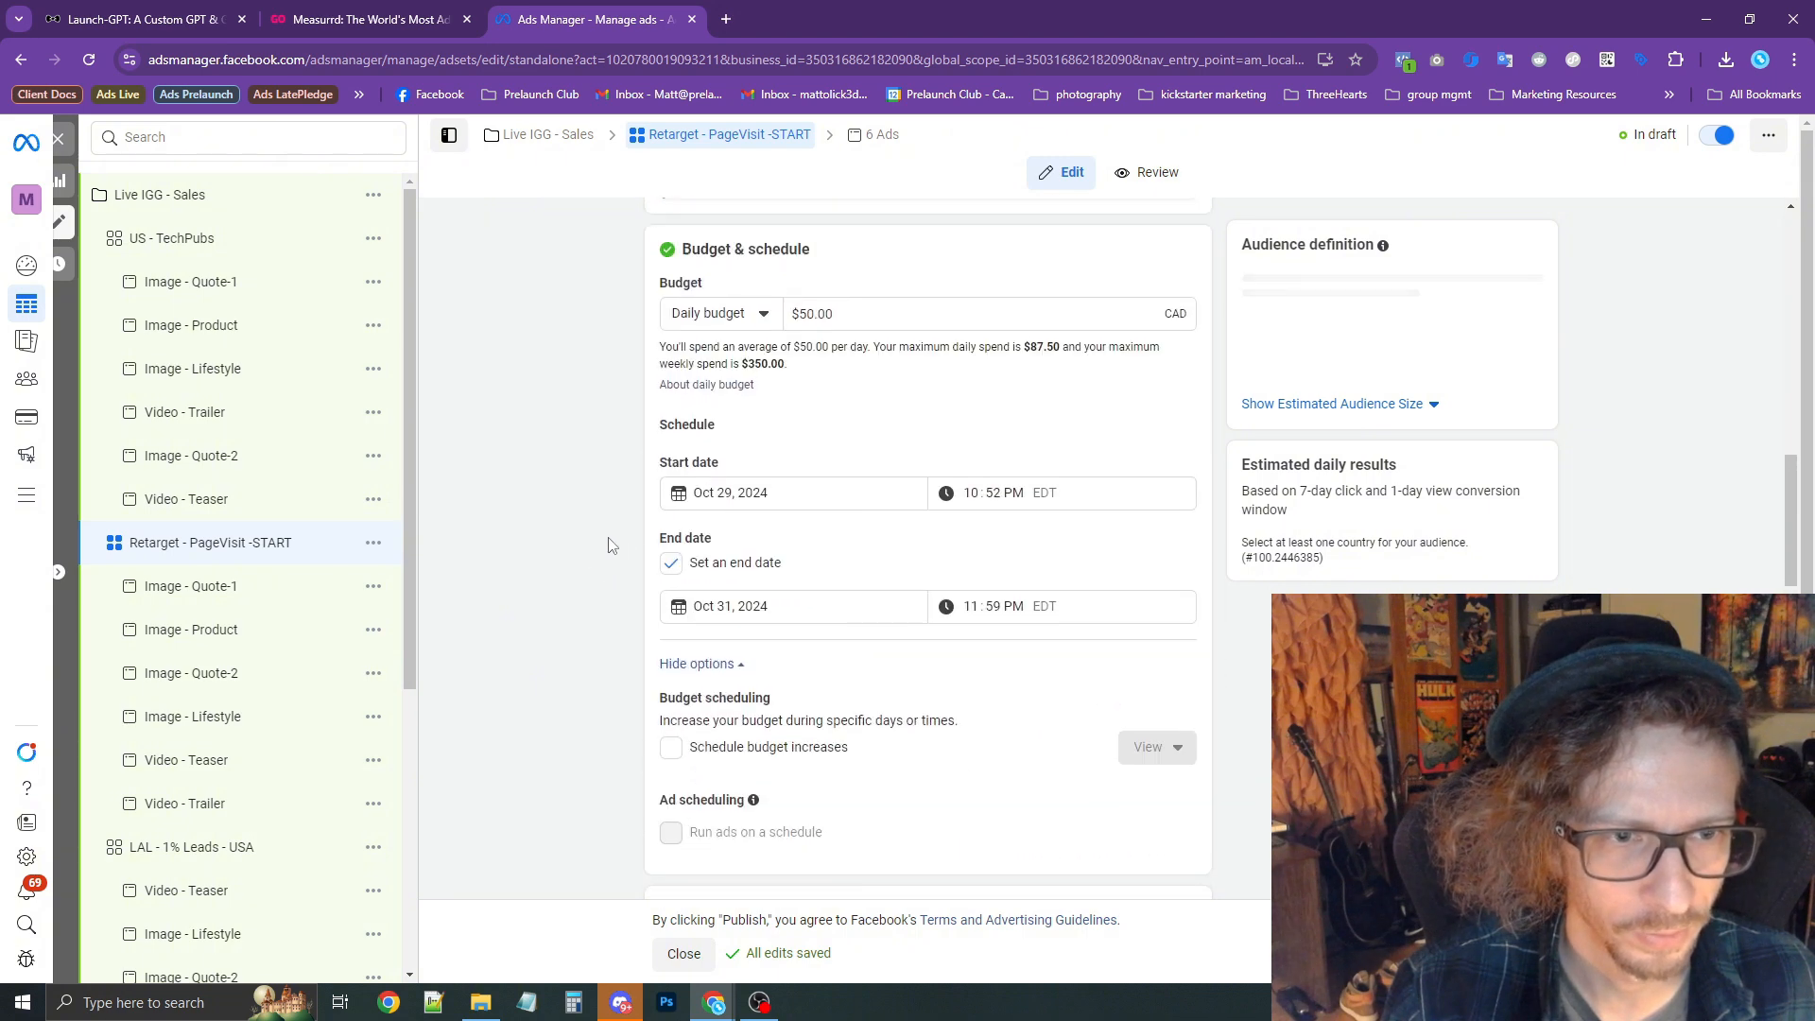
click(718, 464)
click(737, 539)
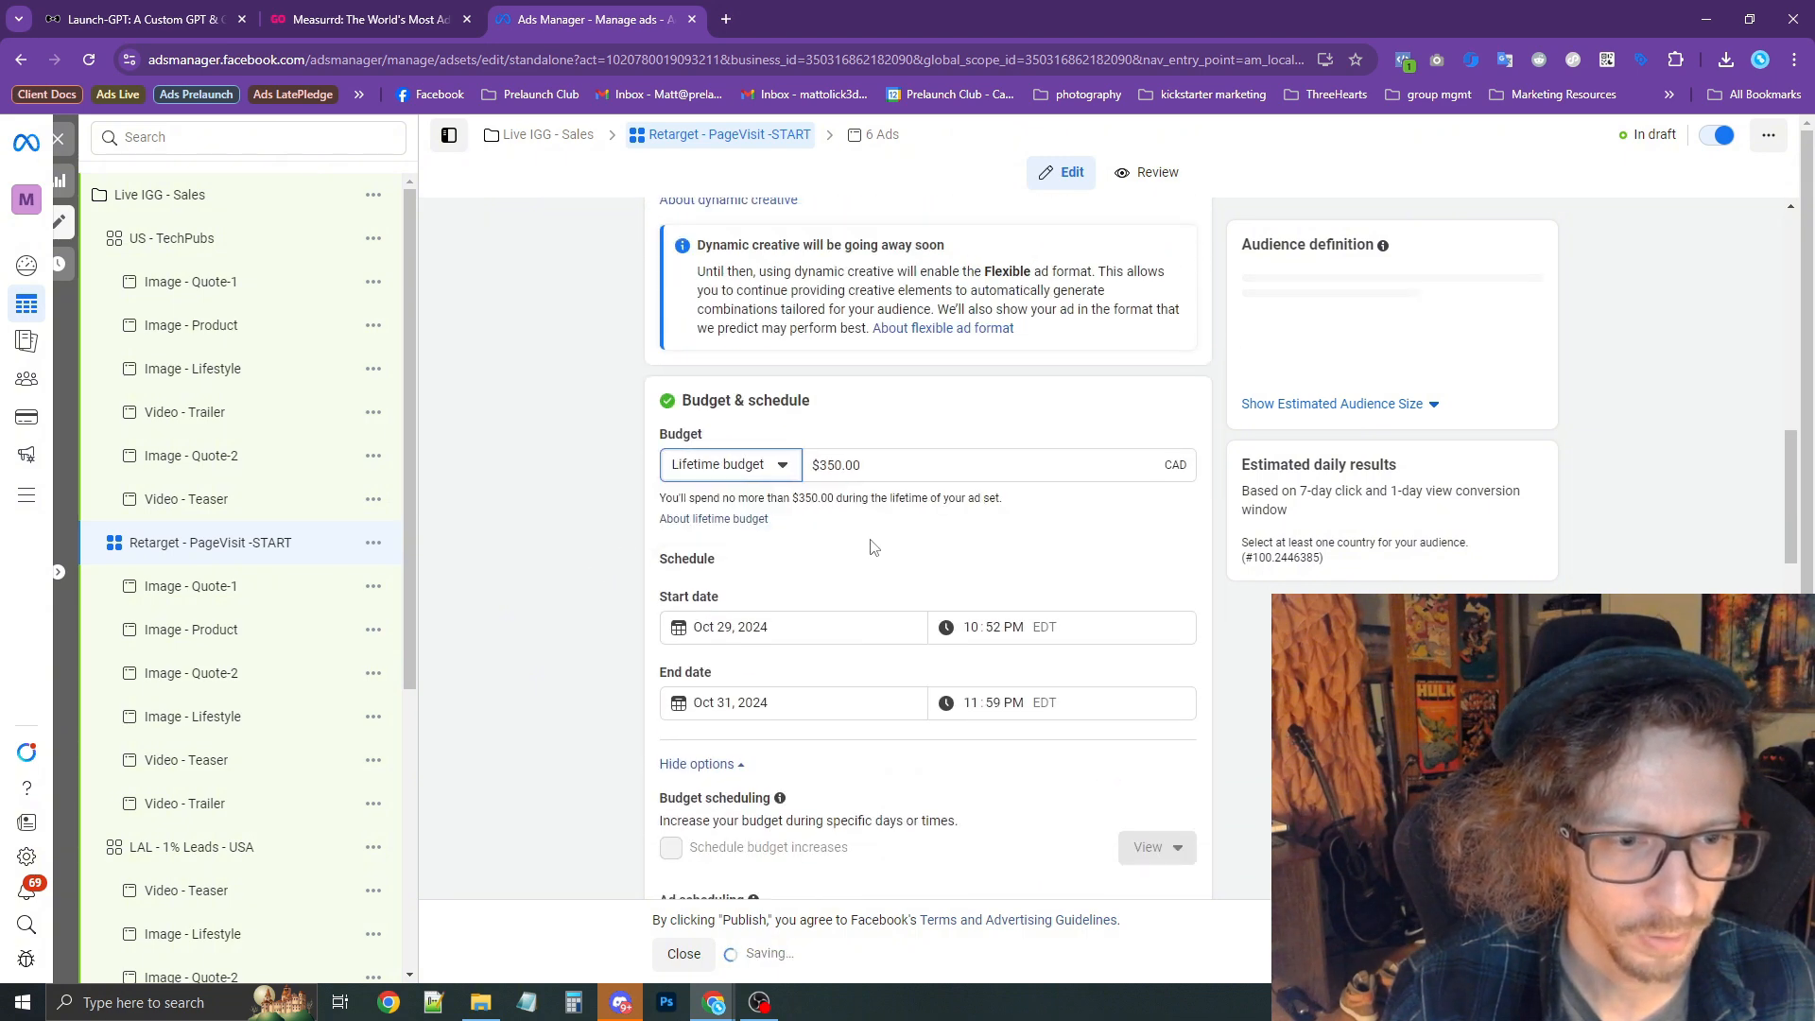
click(870, 464)
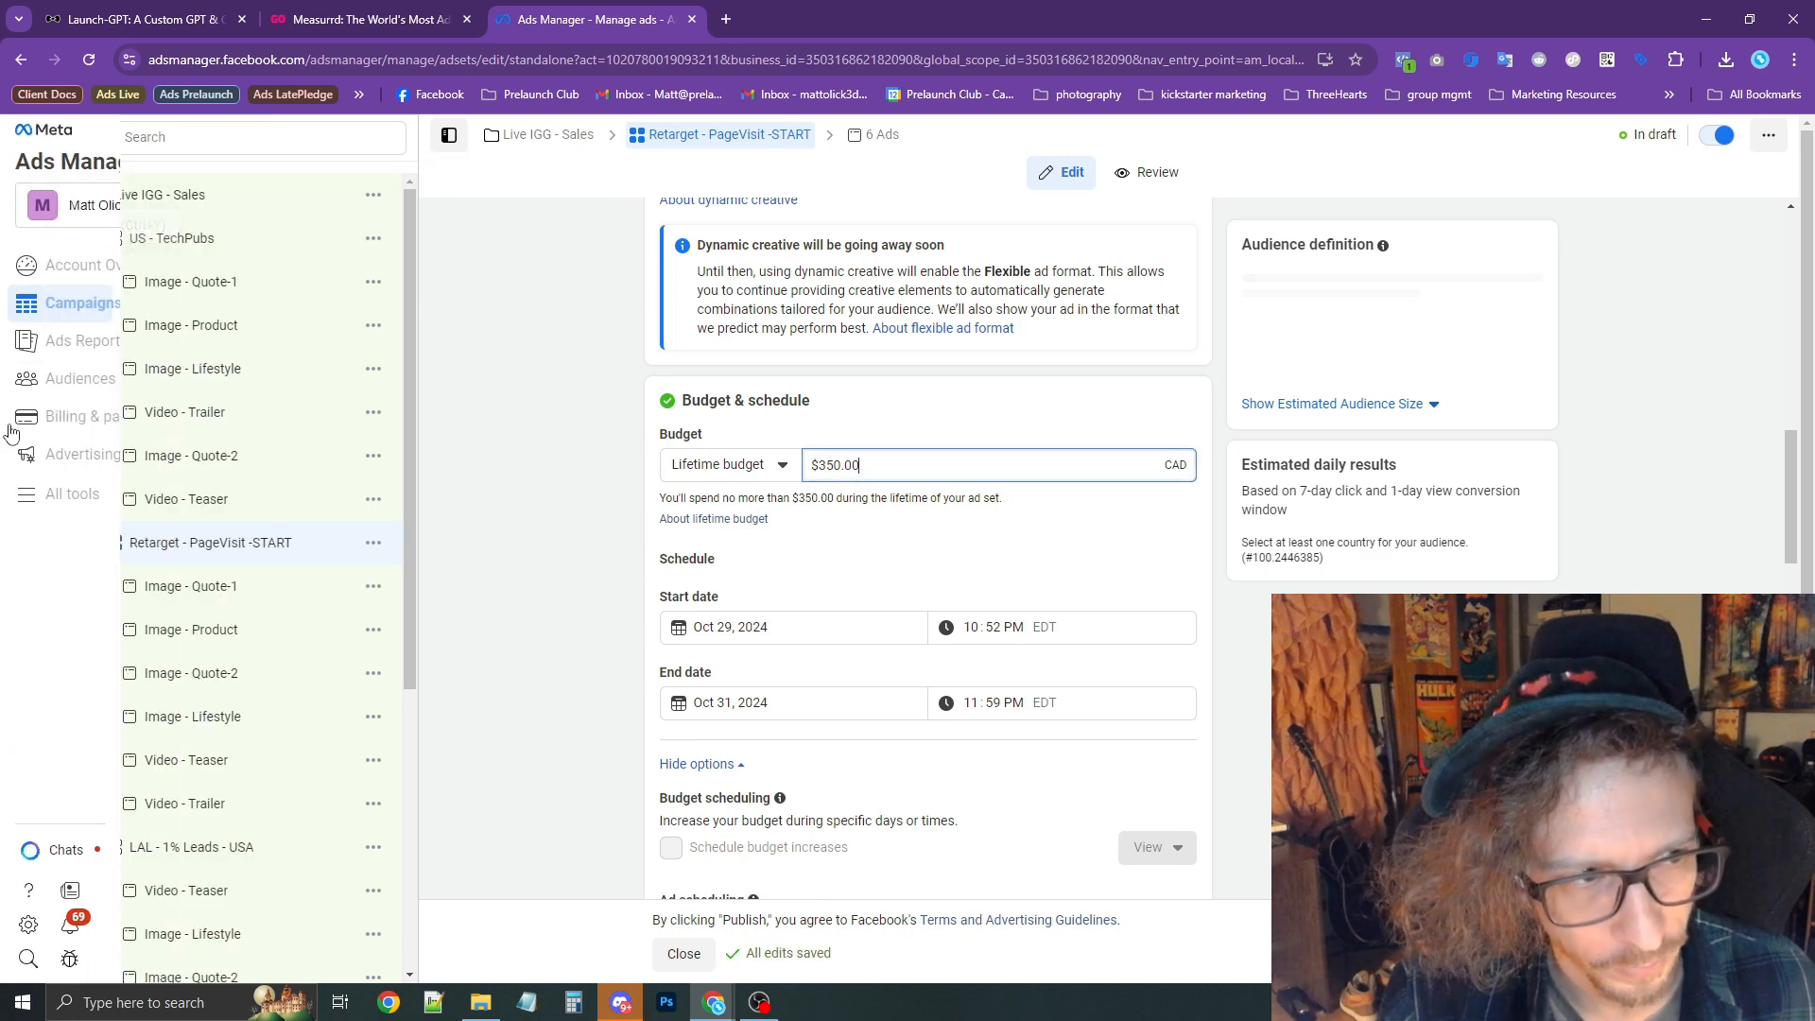
Open the ad account's Audiences page separately, check each audience's availability status, and return to the ad set.
middle_click(28, 378)
click(794, 20)
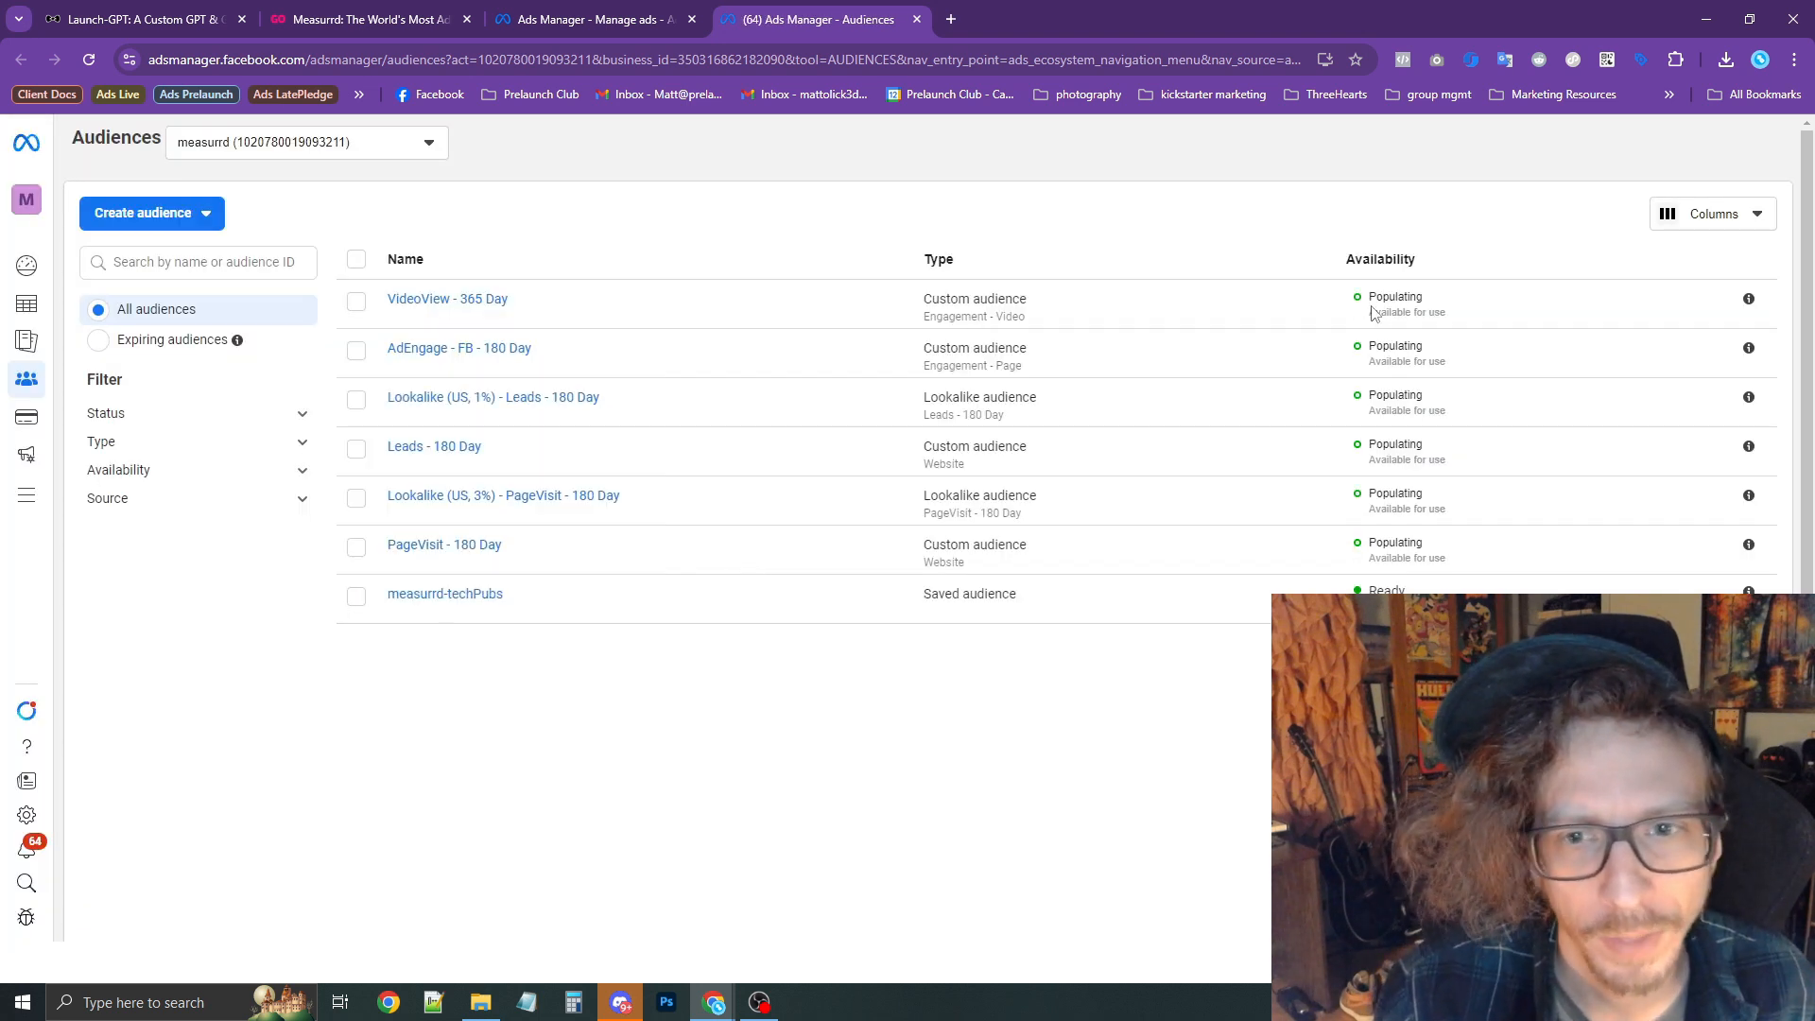
drag(1384, 293, 1446, 588)
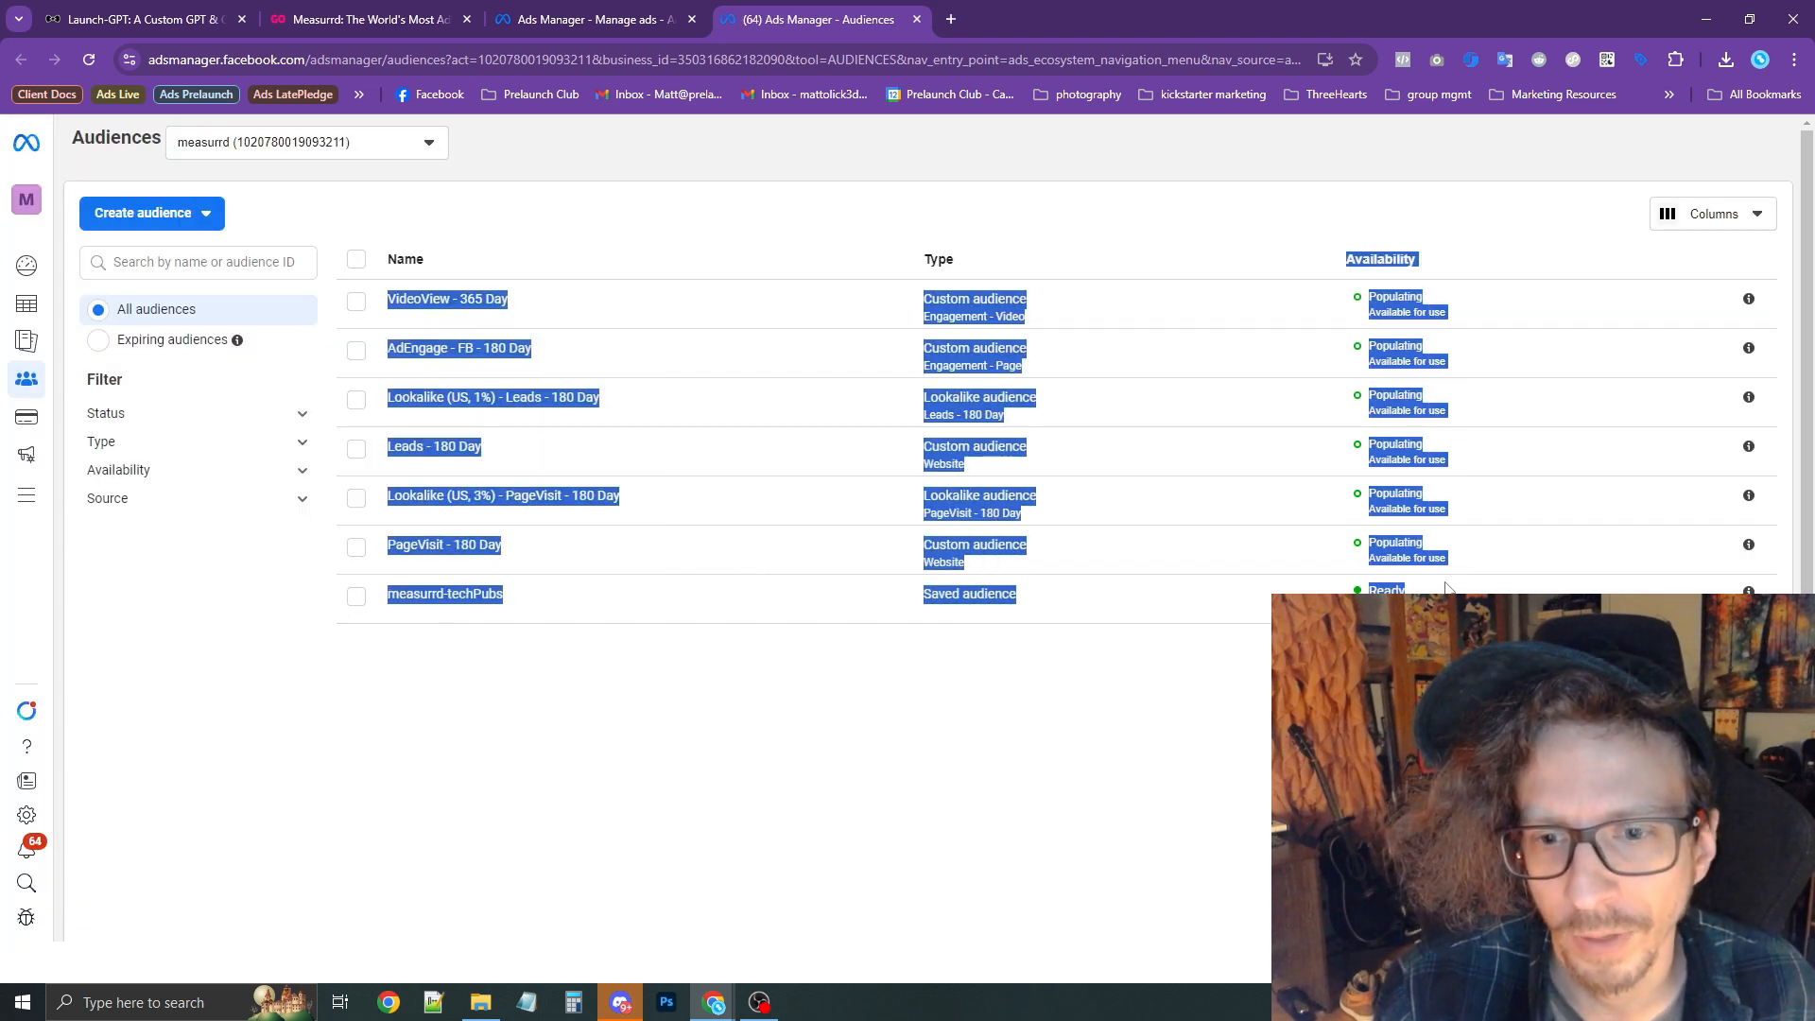
click(1391, 558)
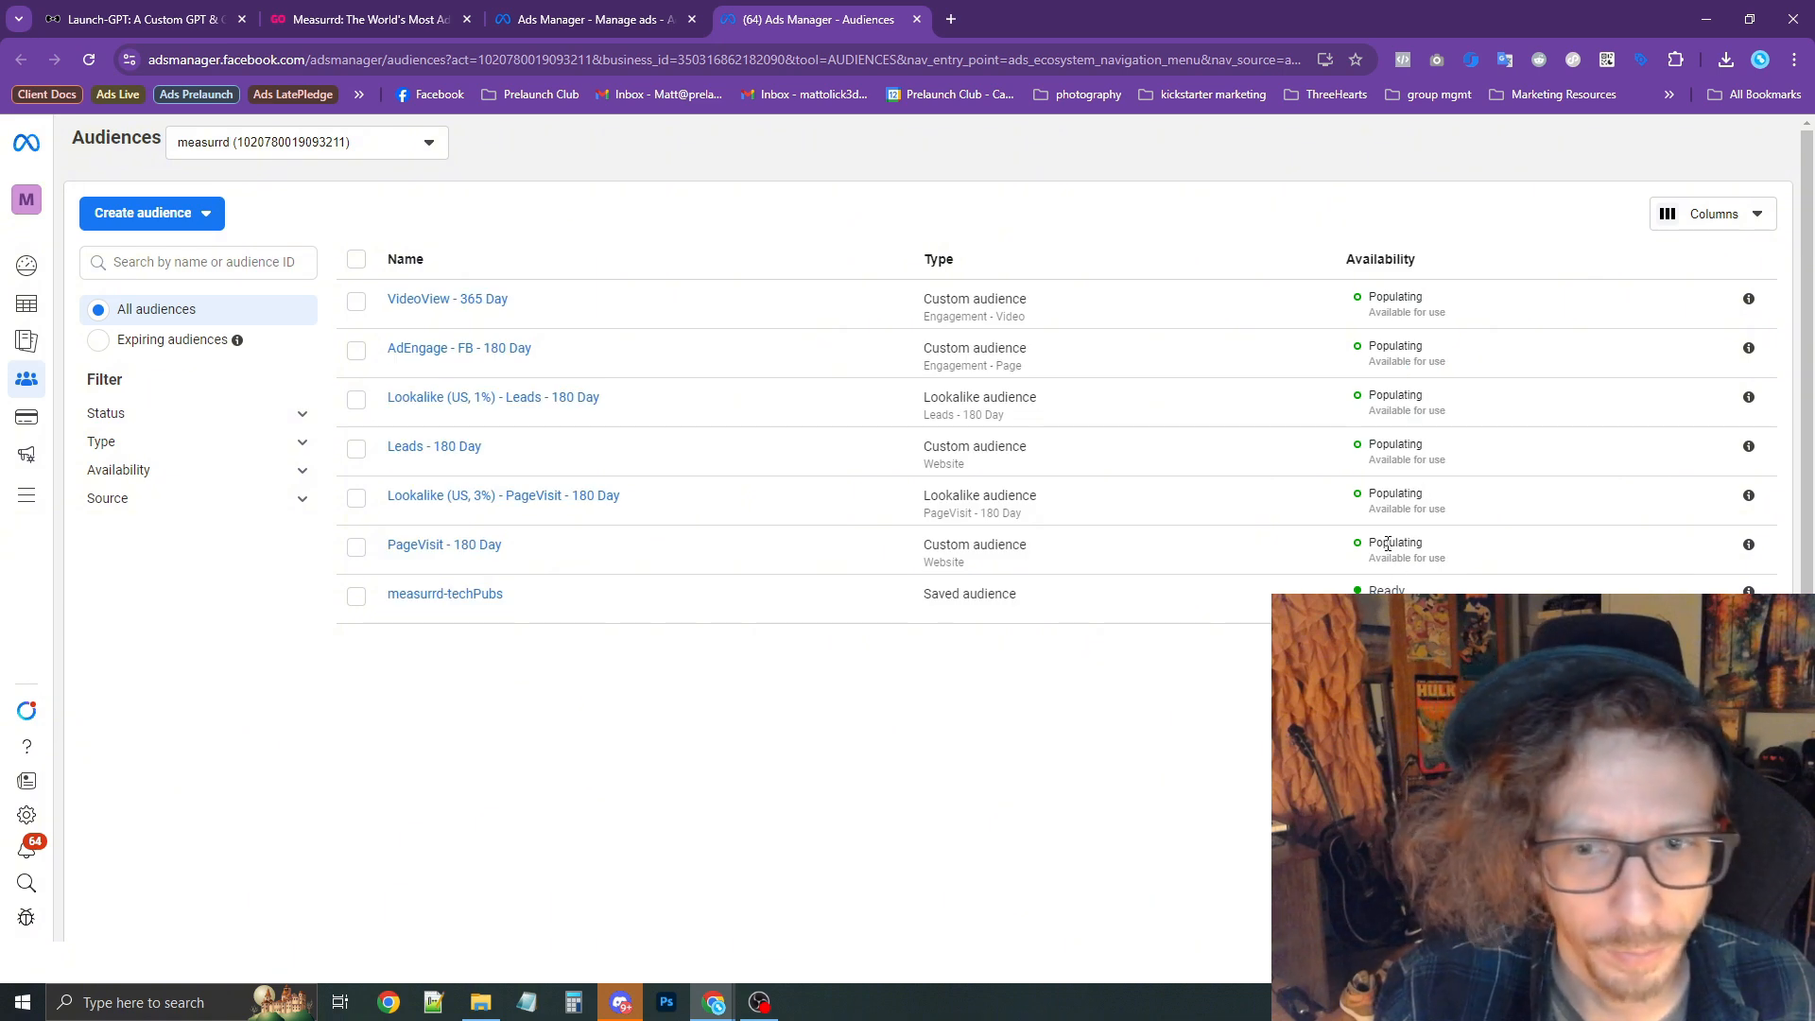
click(598, 20)
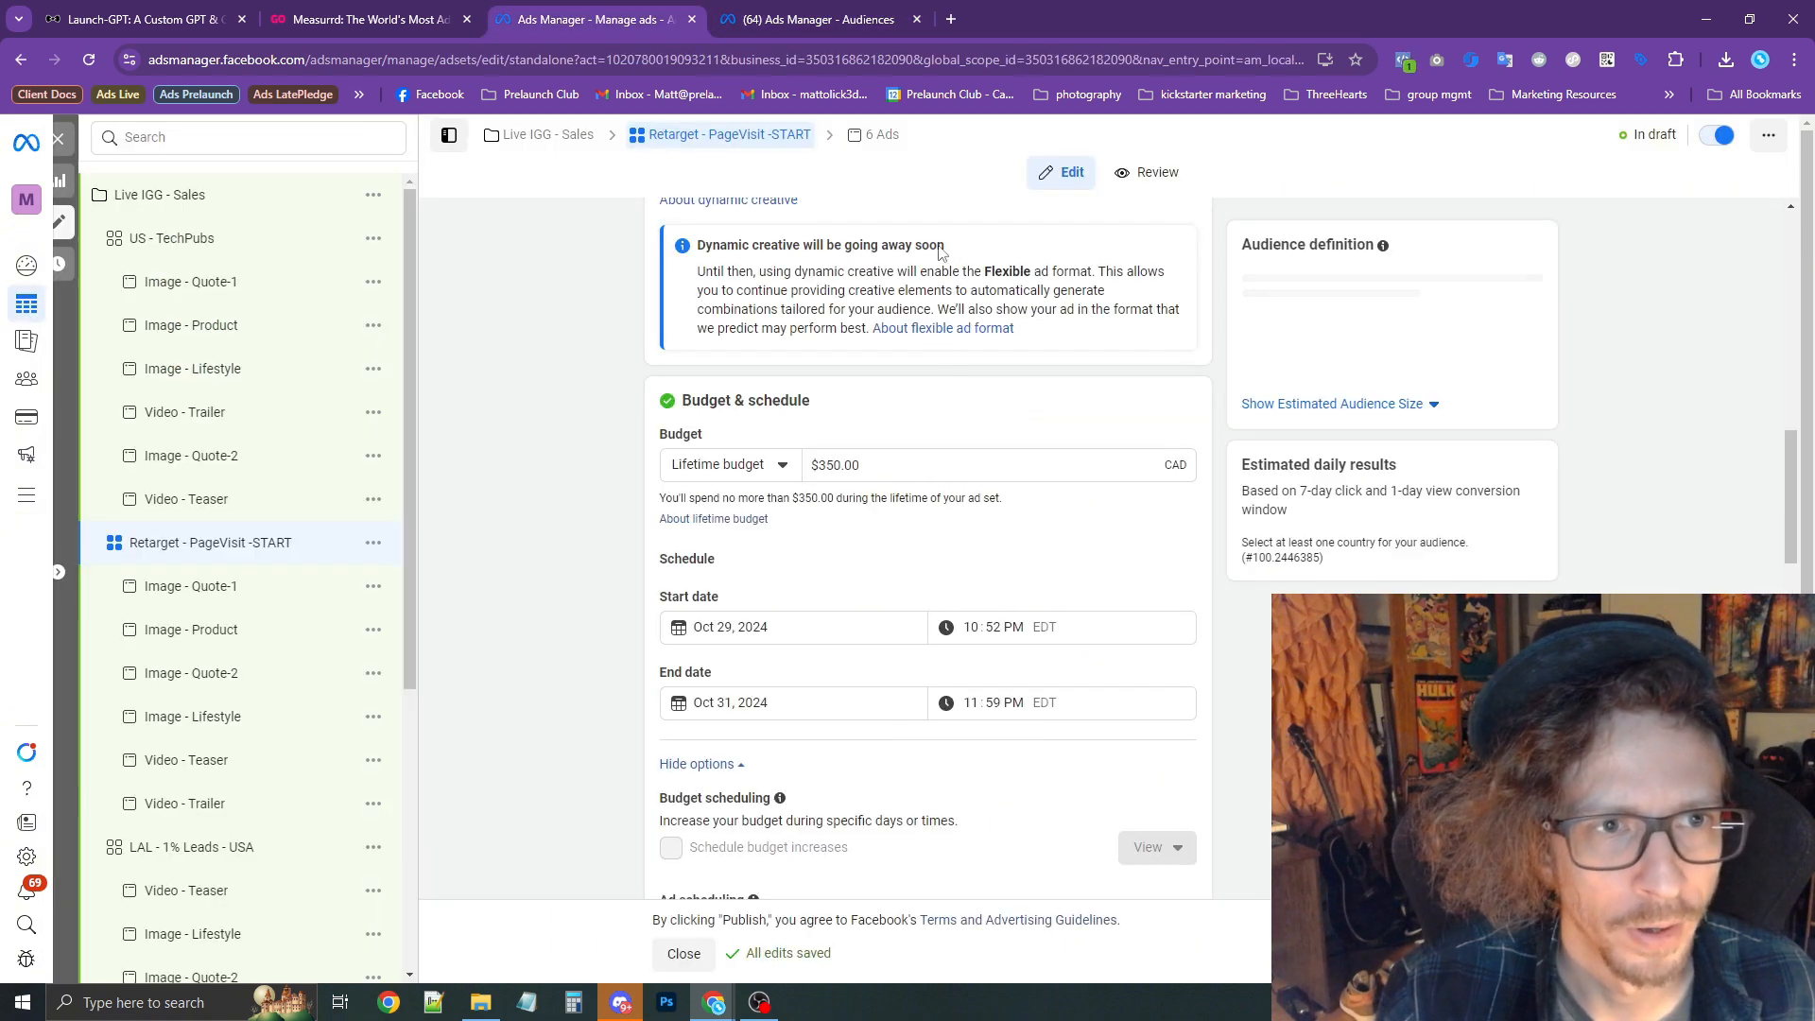
Close the ad set editor, show all campaigns over the Maximum date range and check their total link clicks.
click(683, 953)
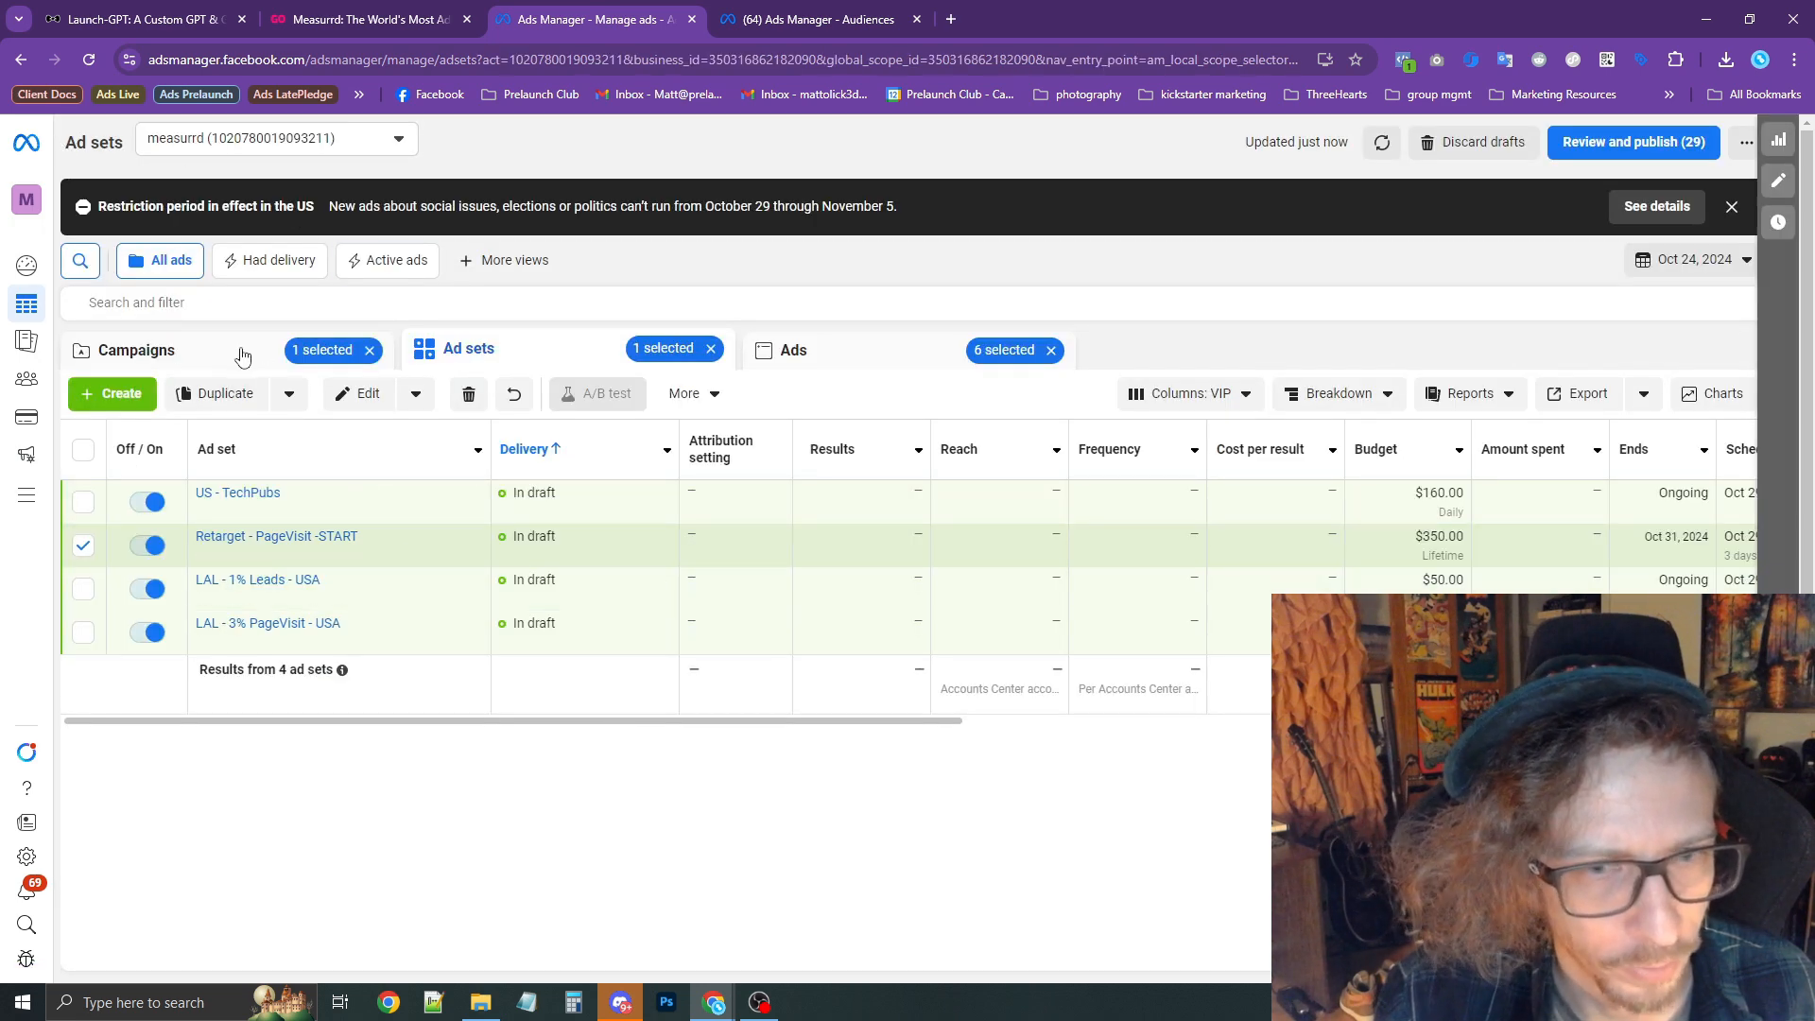
click(242, 355)
click(1690, 265)
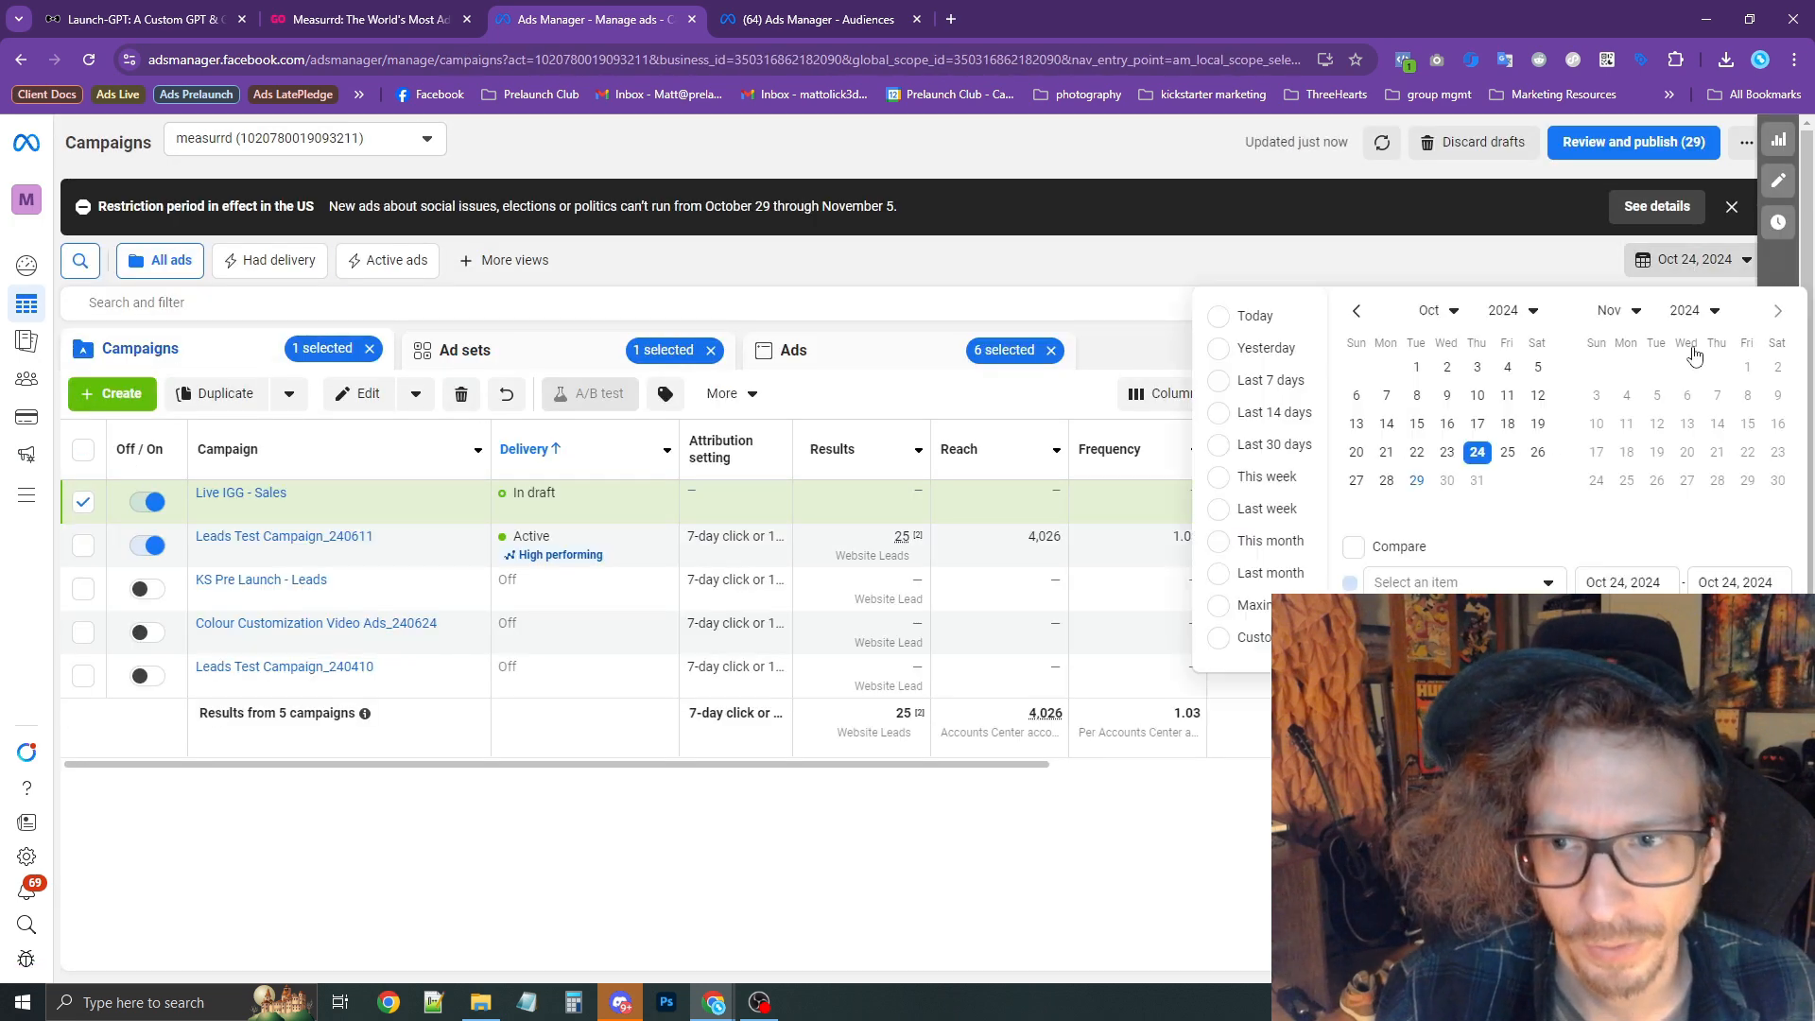
click(1259, 609)
scroll(896, 774, right, 10)
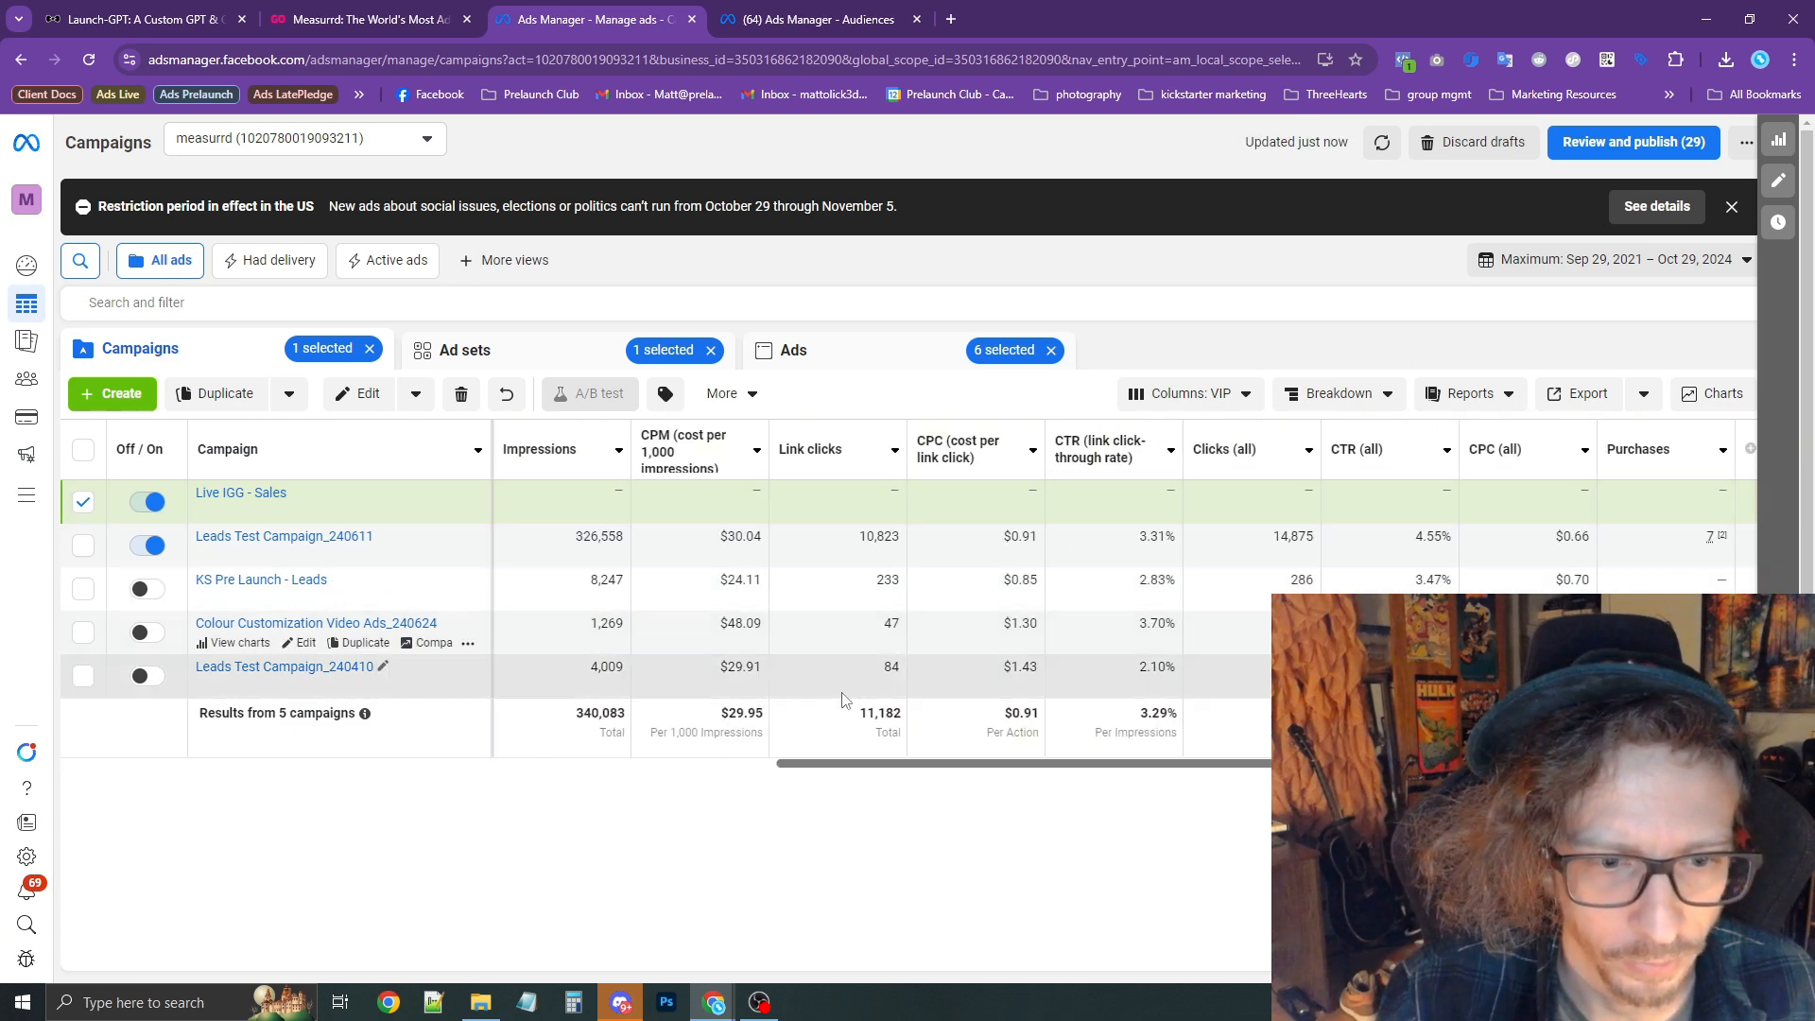
drag(859, 714, 902, 714)
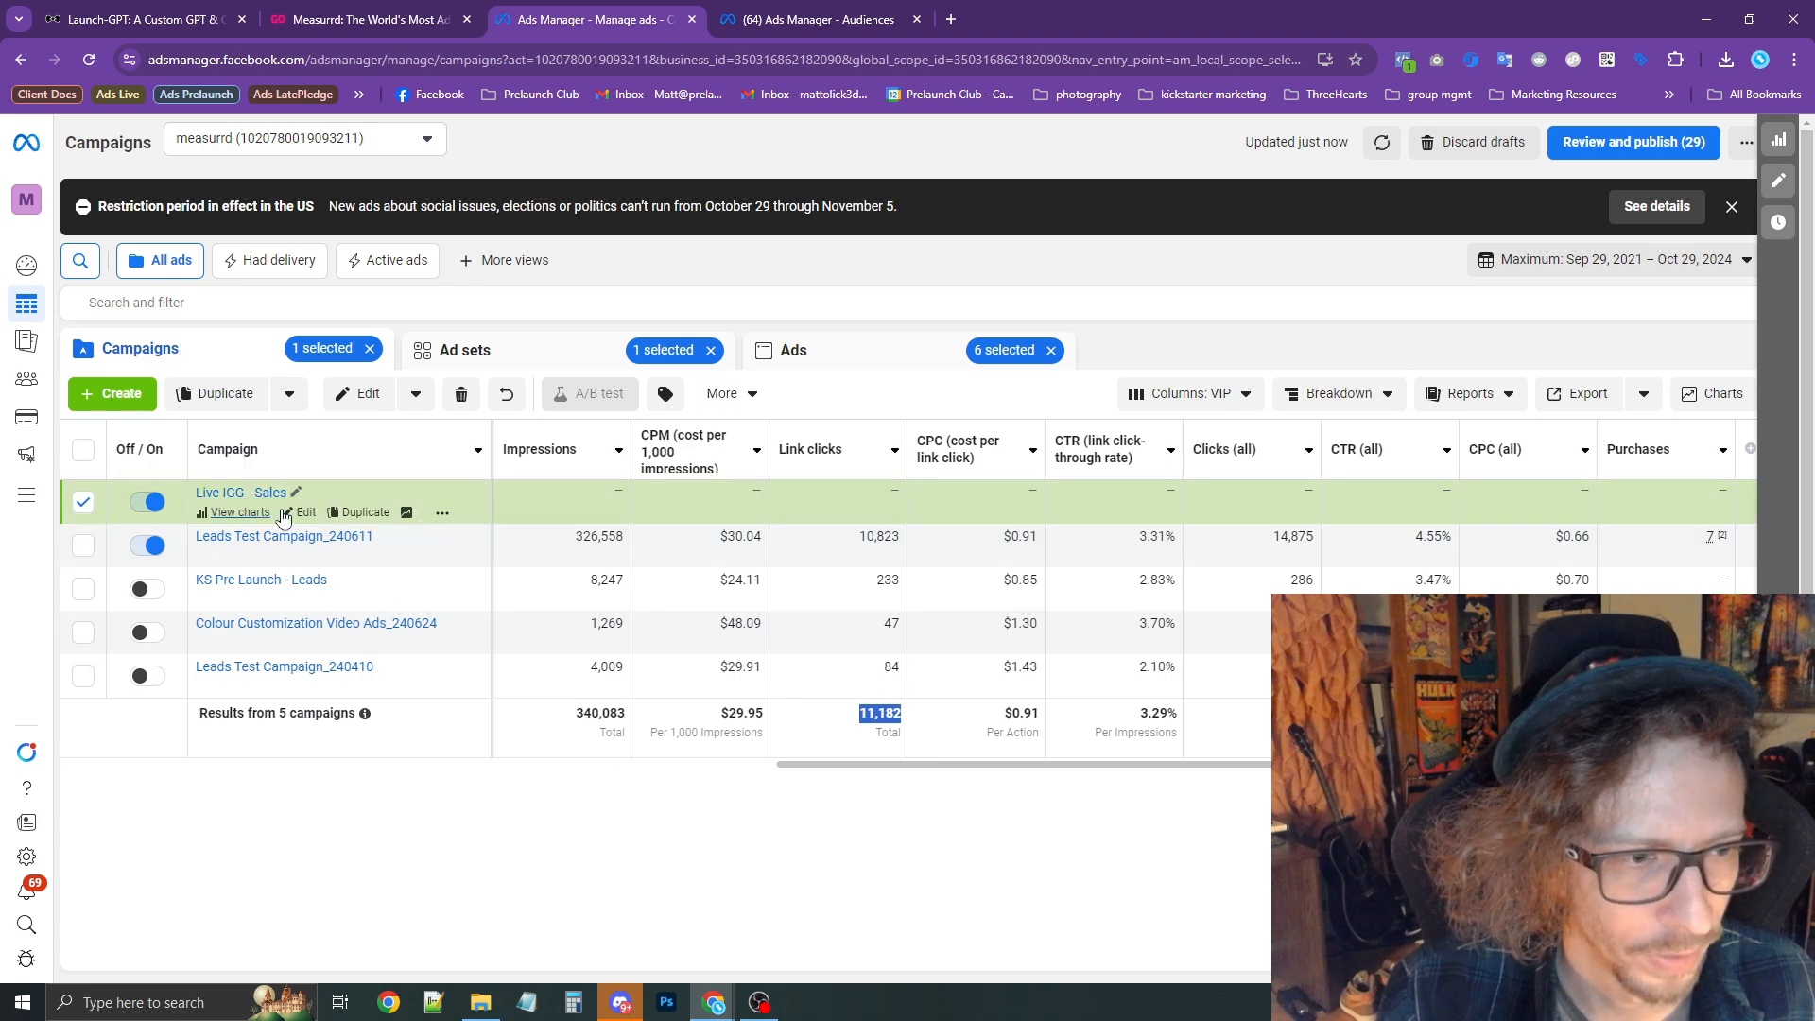
Reopen the Retarget - PageVisit -START ad set of the Live IGG - Sales campaign for editing.
click(301, 515)
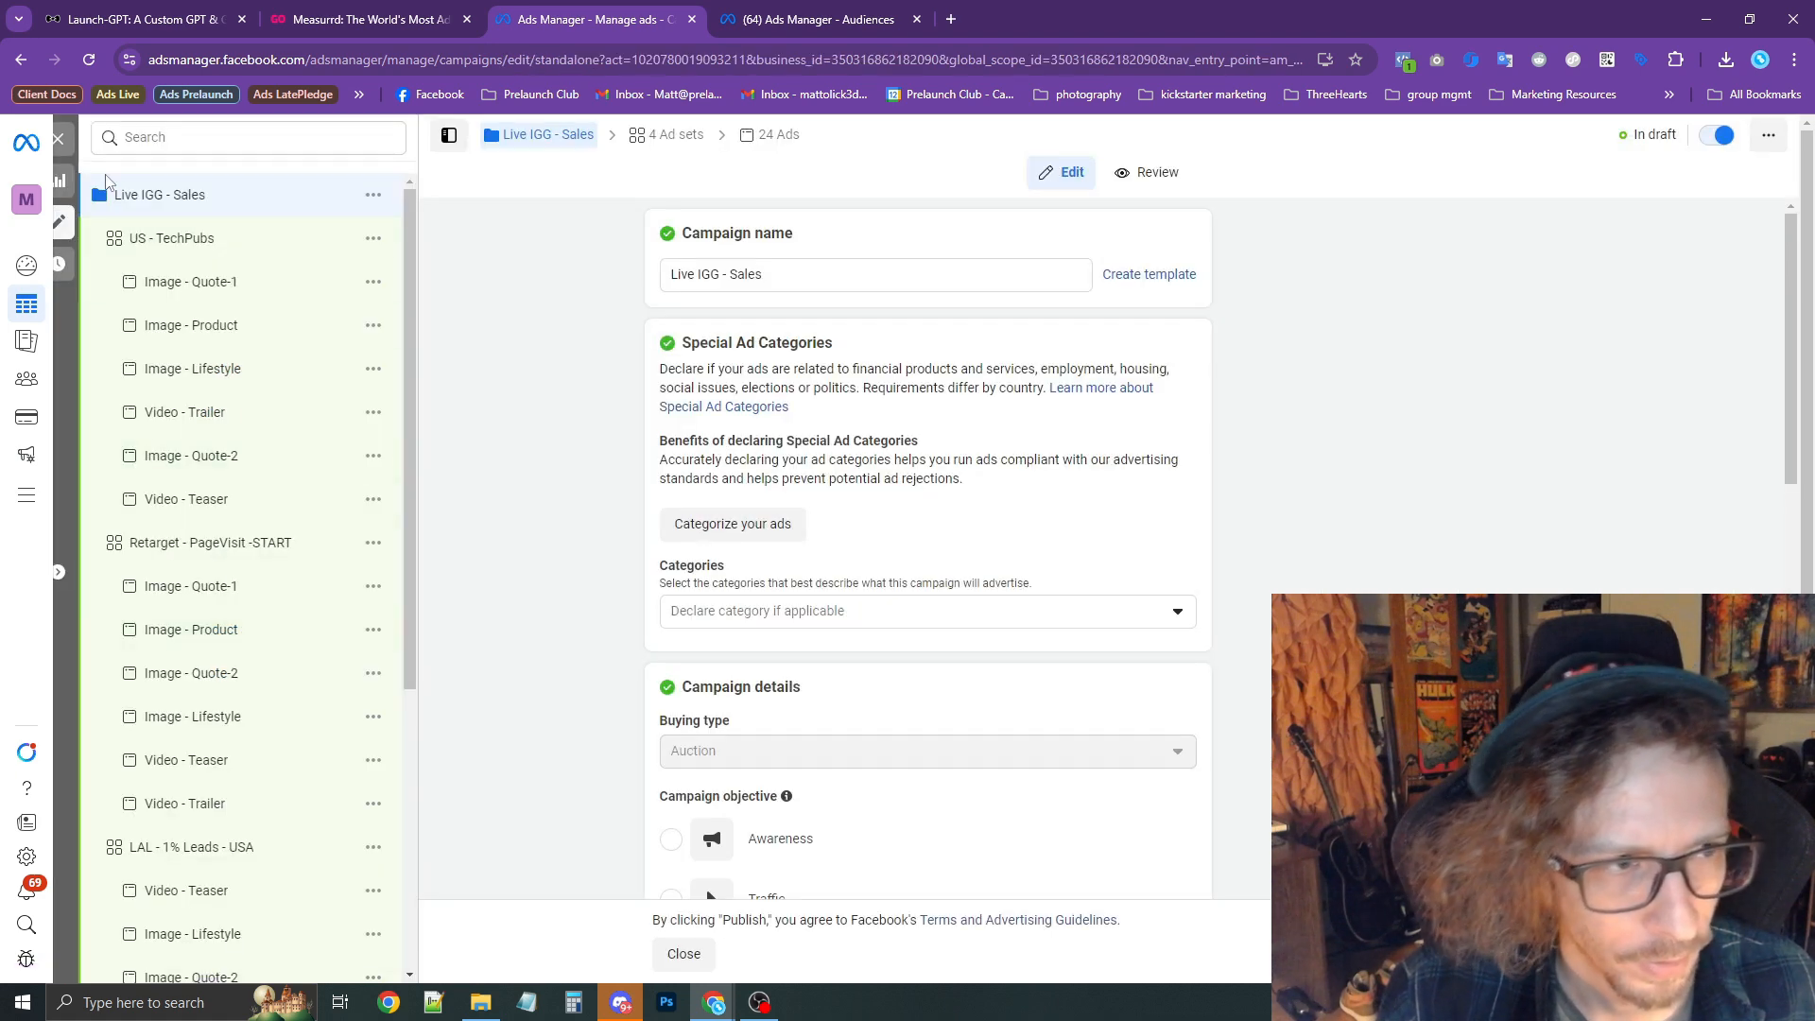
click(192, 546)
scroll(560, 681, down, 4)
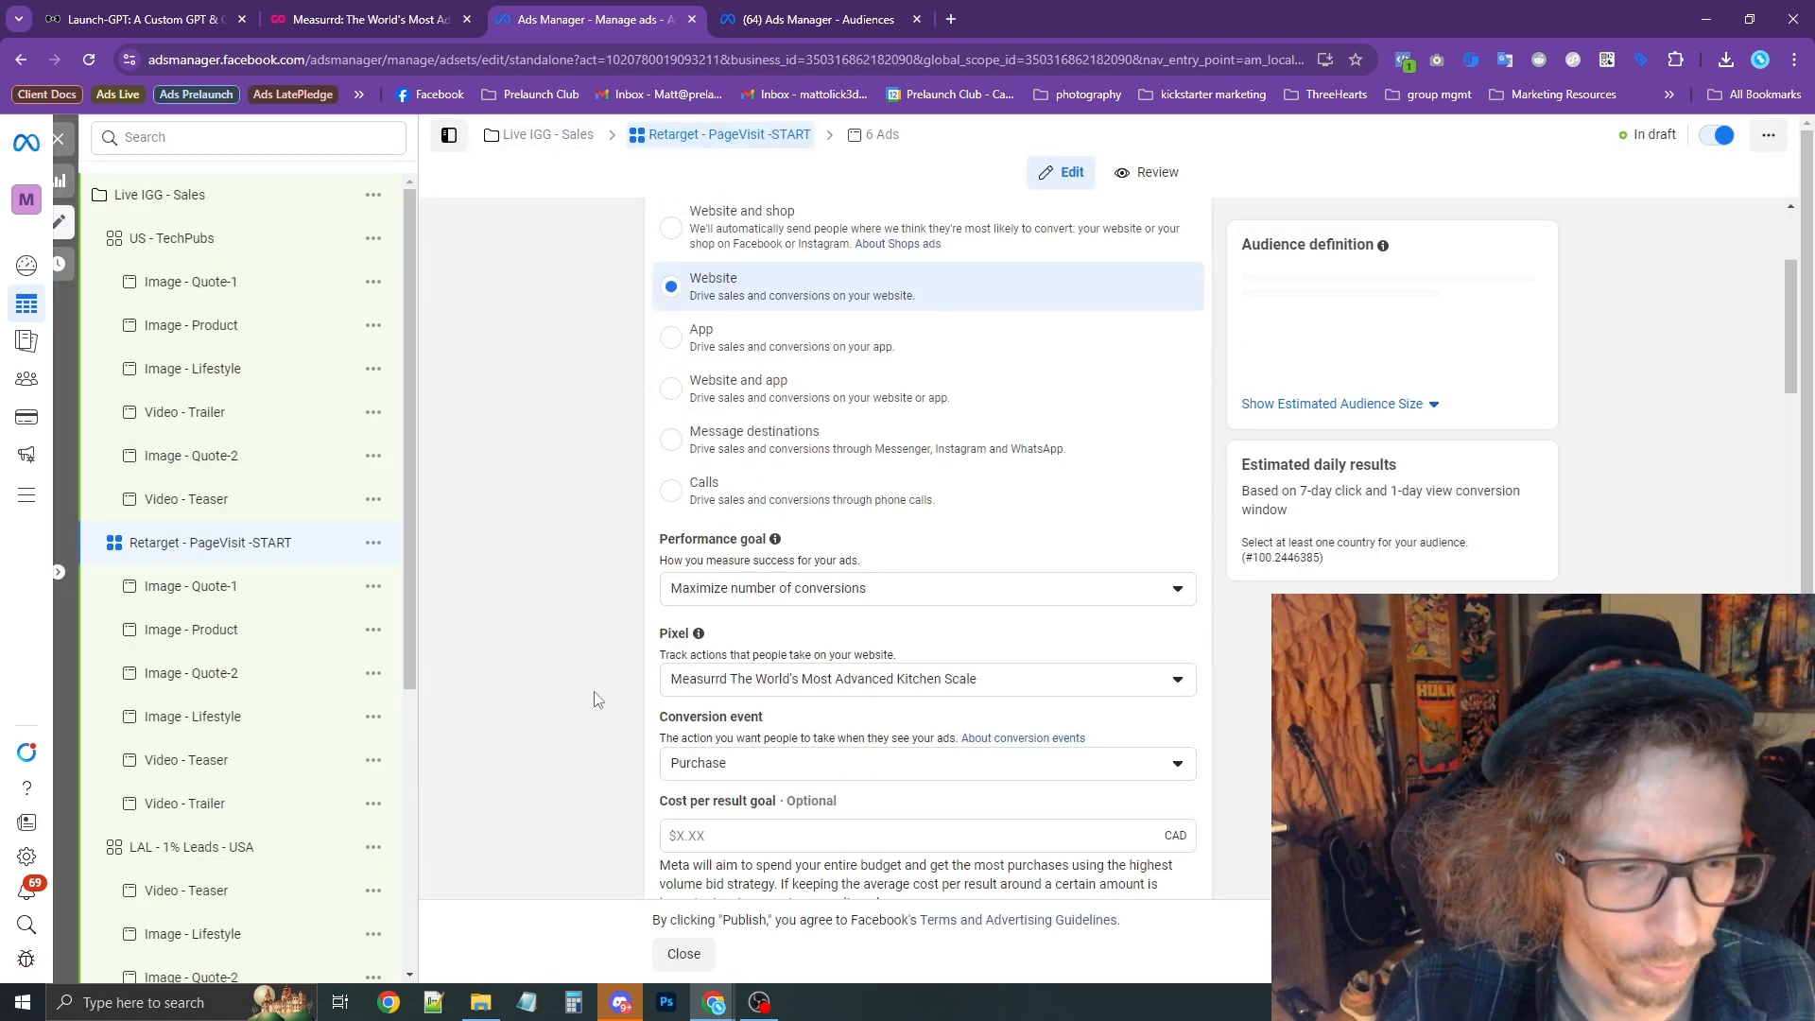
Switch to Calculator, multiply 12000 by 0.01 to work out the retargeting budget, and return to the ad set.
click(574, 1004)
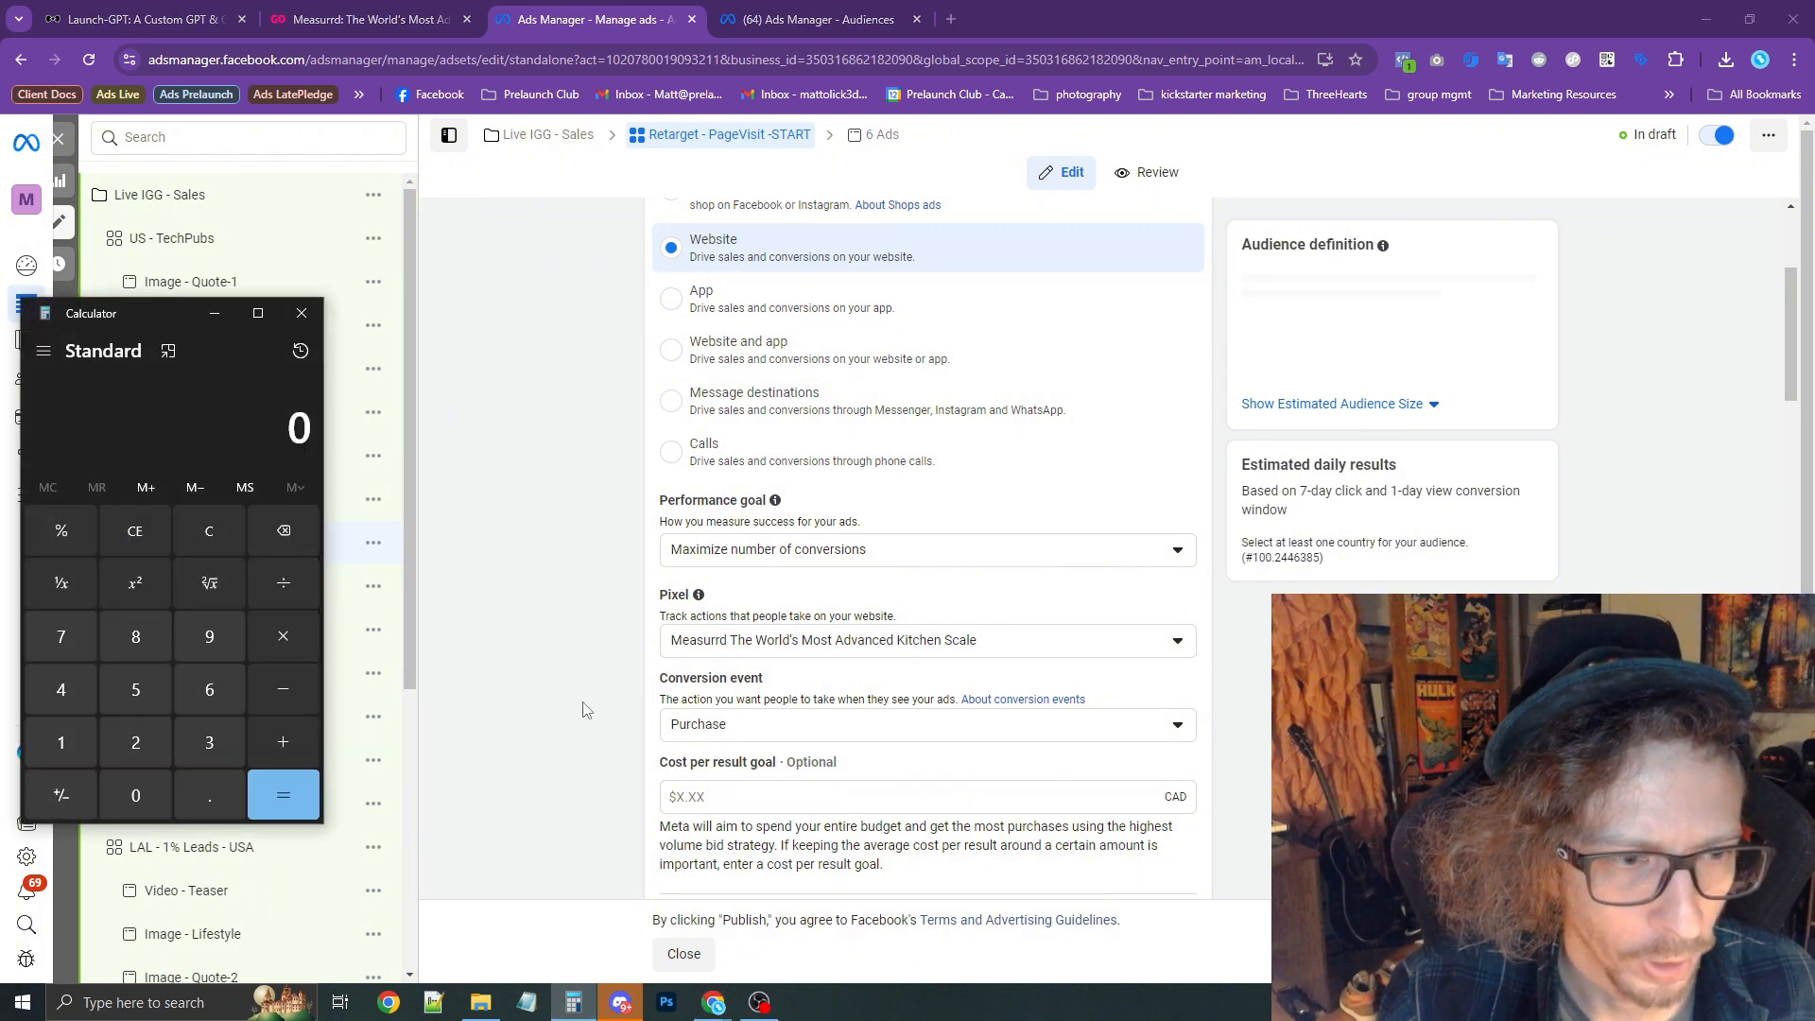
drag(162, 322, 599, 332)
click(499, 751)
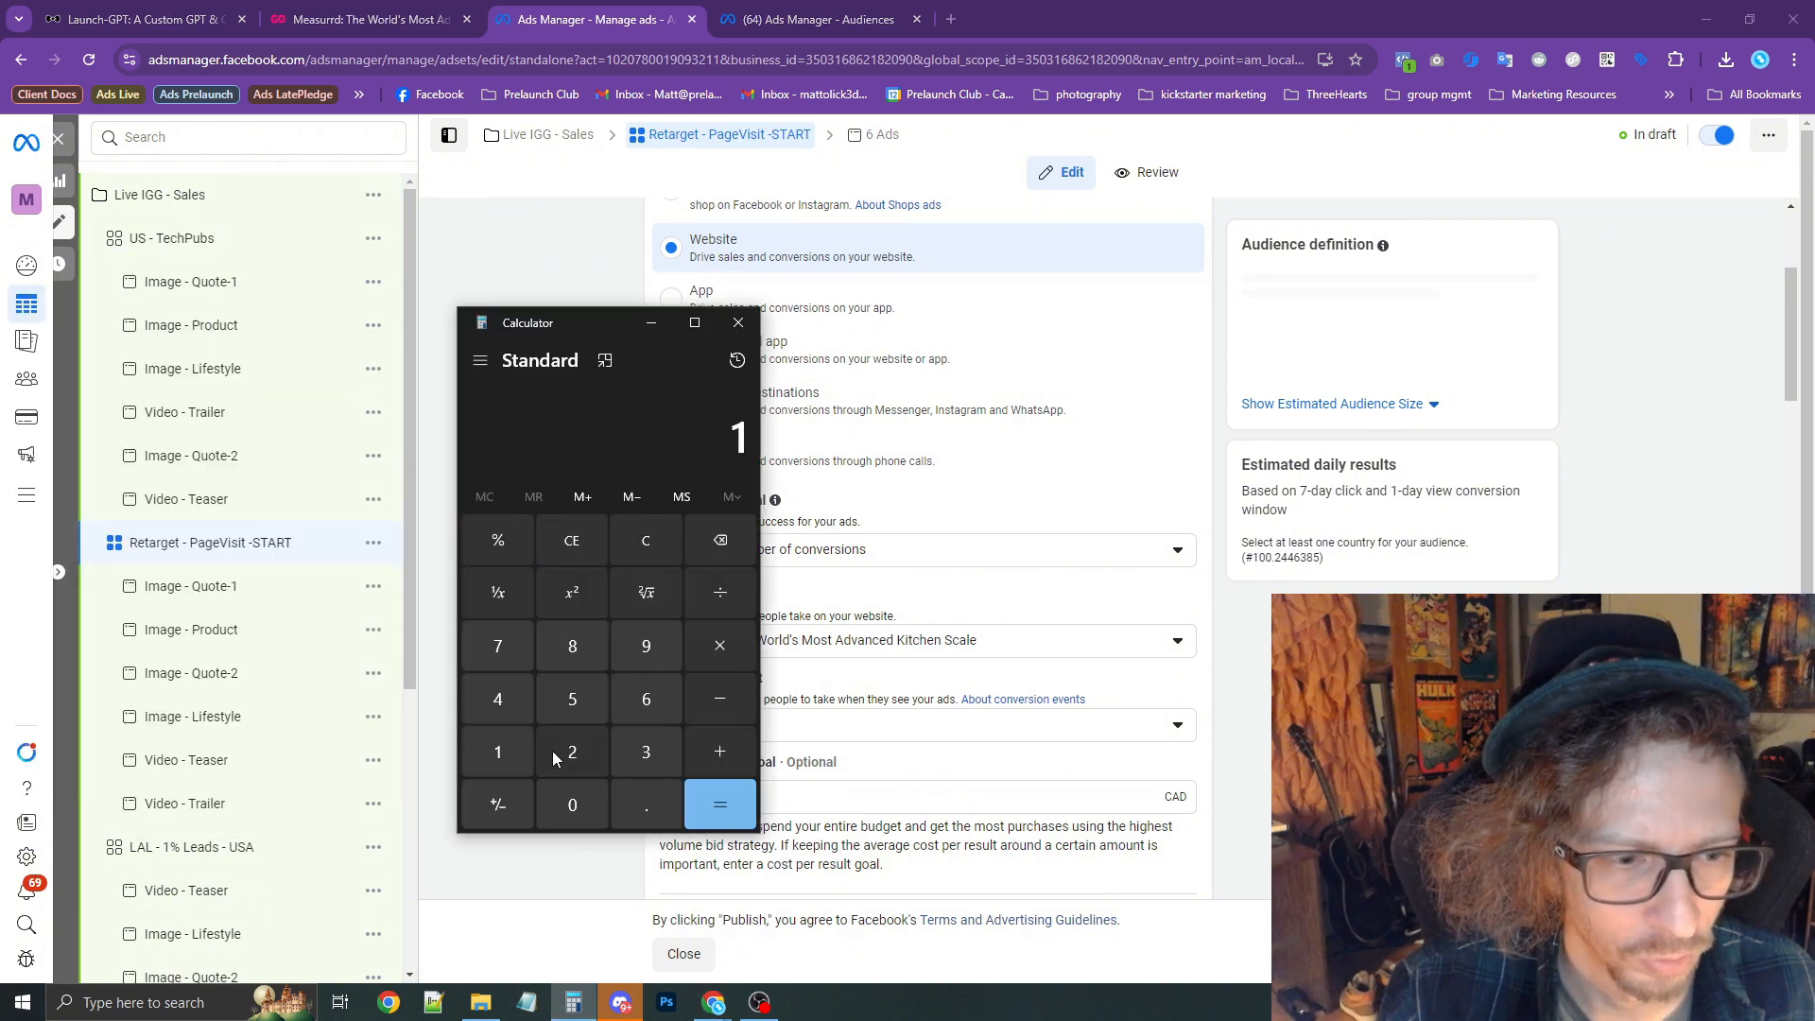
click(571, 803)
click(571, 803)
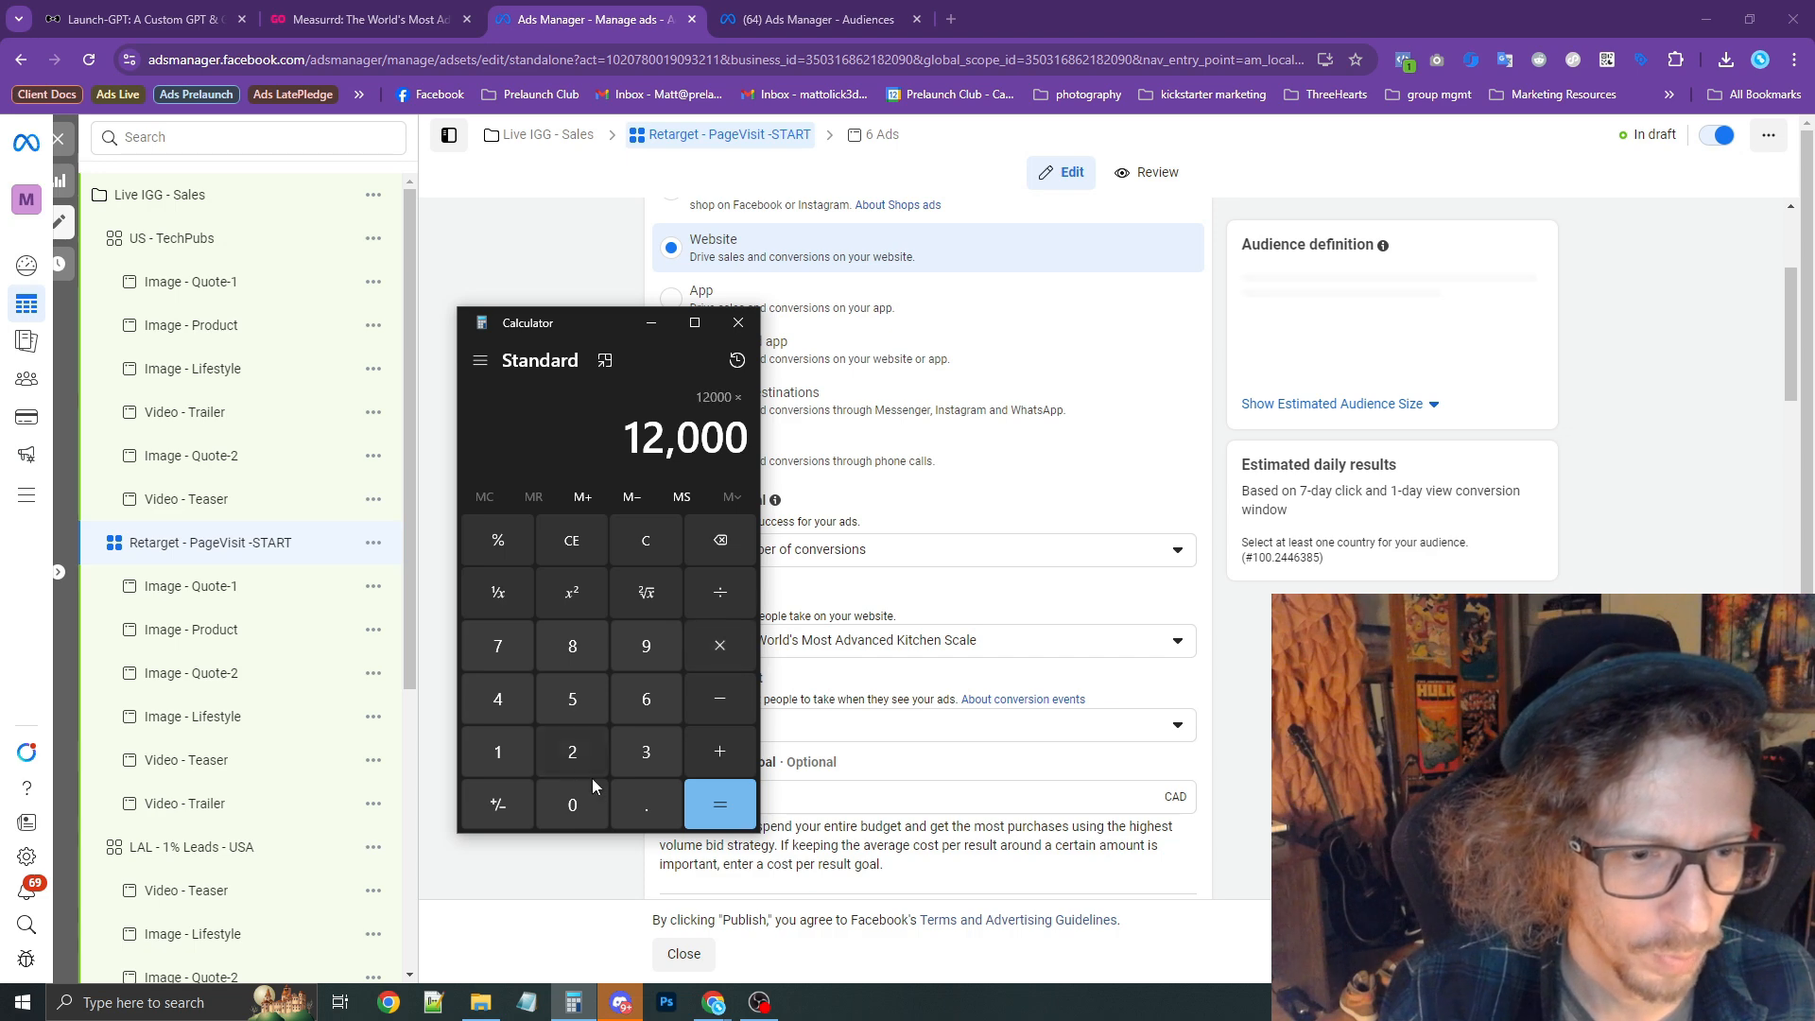
click(619, 803)
click(572, 804)
click(499, 752)
click(720, 803)
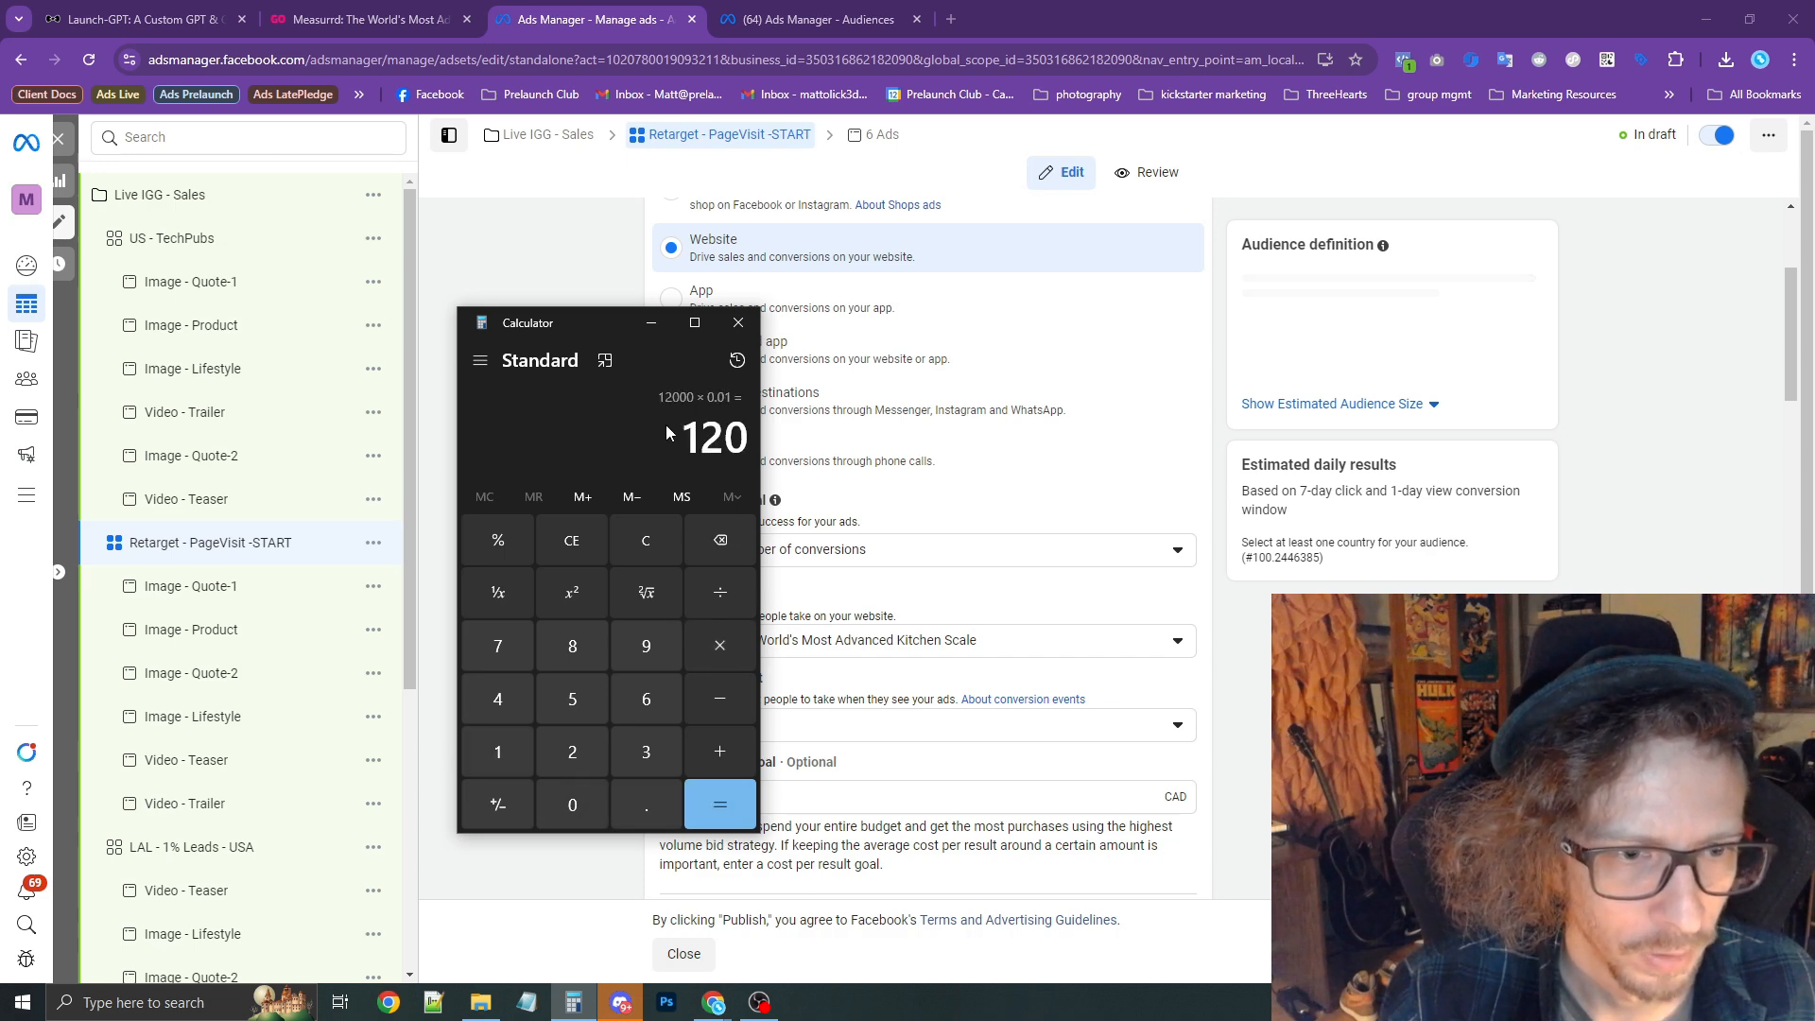
click(767, 448)
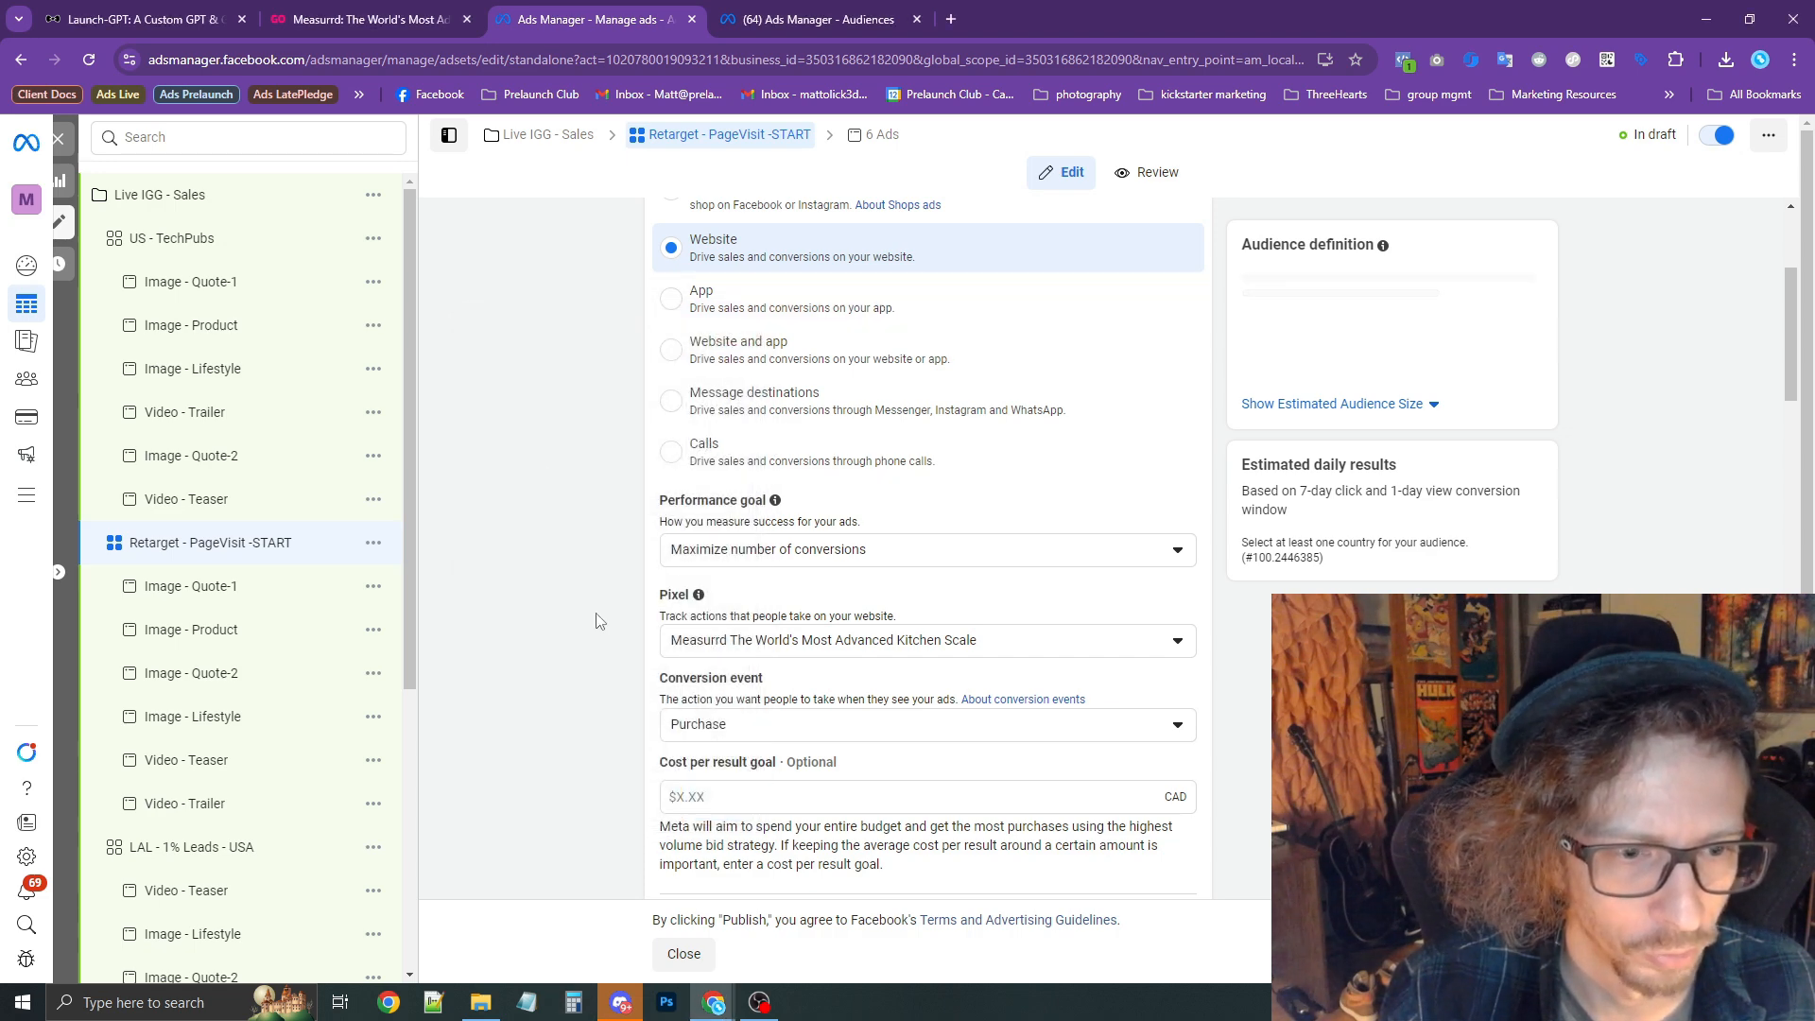
Set the page-visit retargeting ad set's lifetime budget to $120.
scroll(605, 639, down, 4)
scroll(606, 639, down, 5)
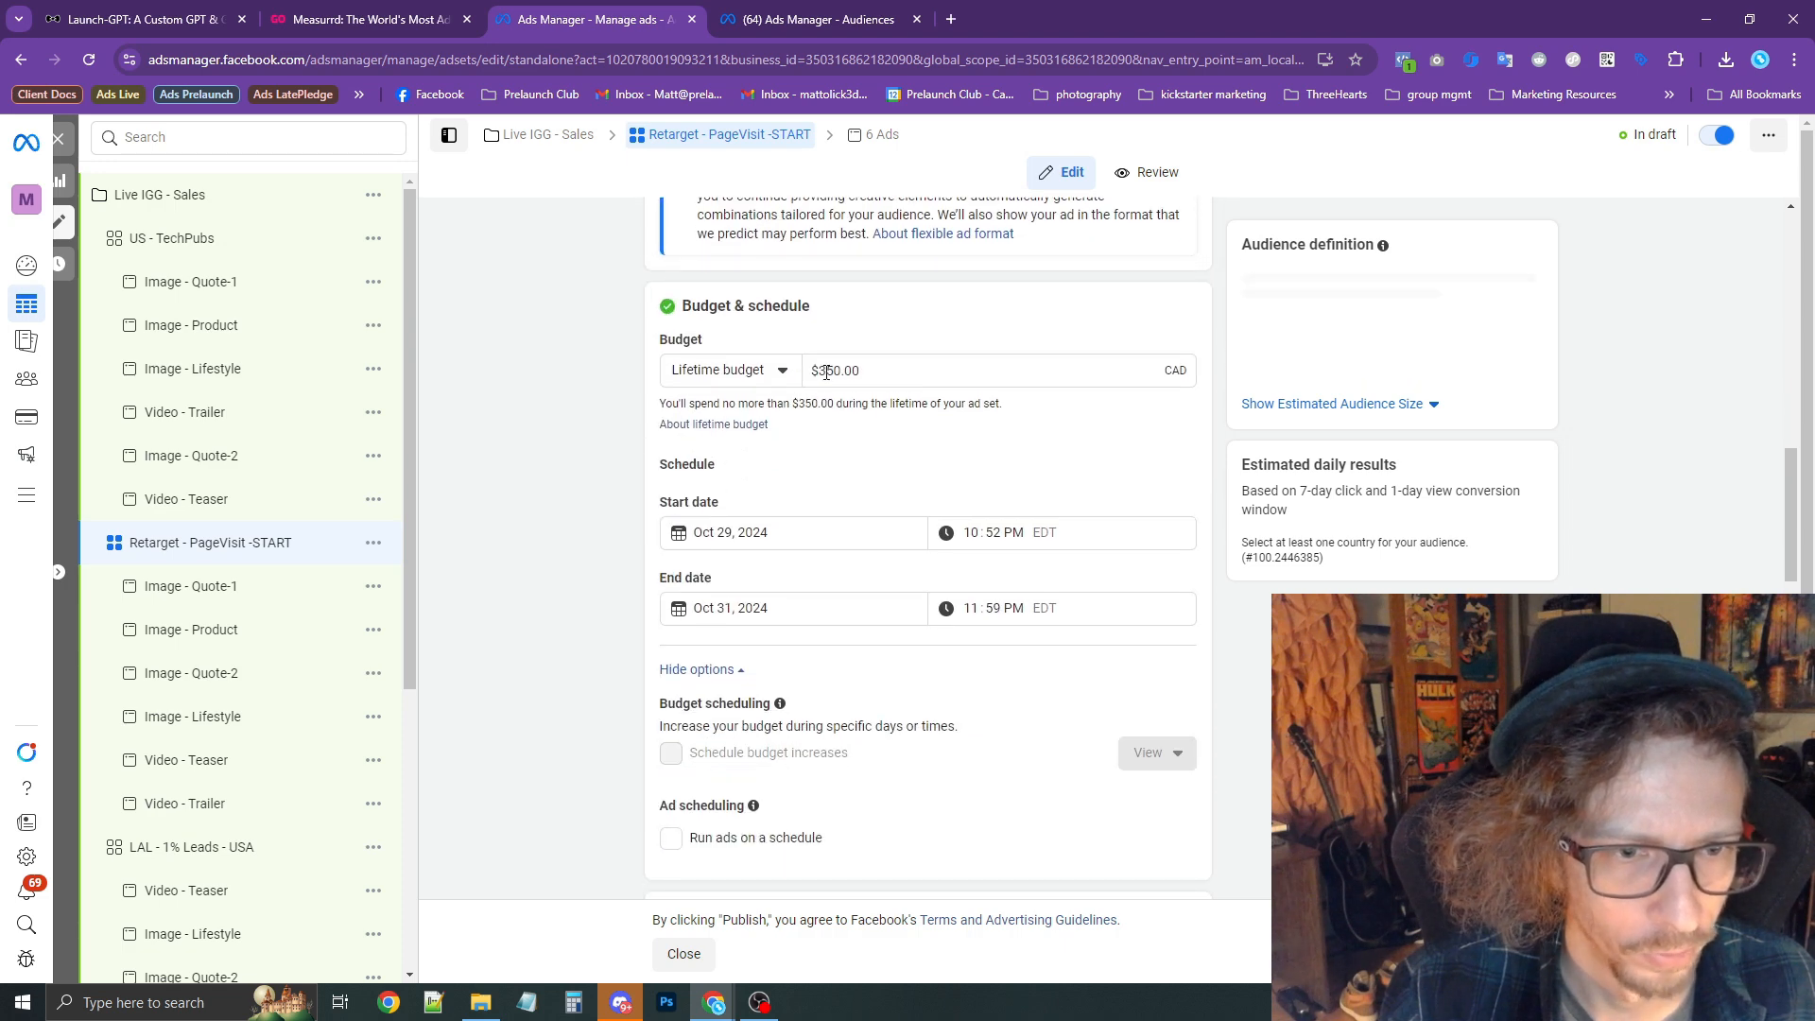
click(819, 369)
click(630, 482)
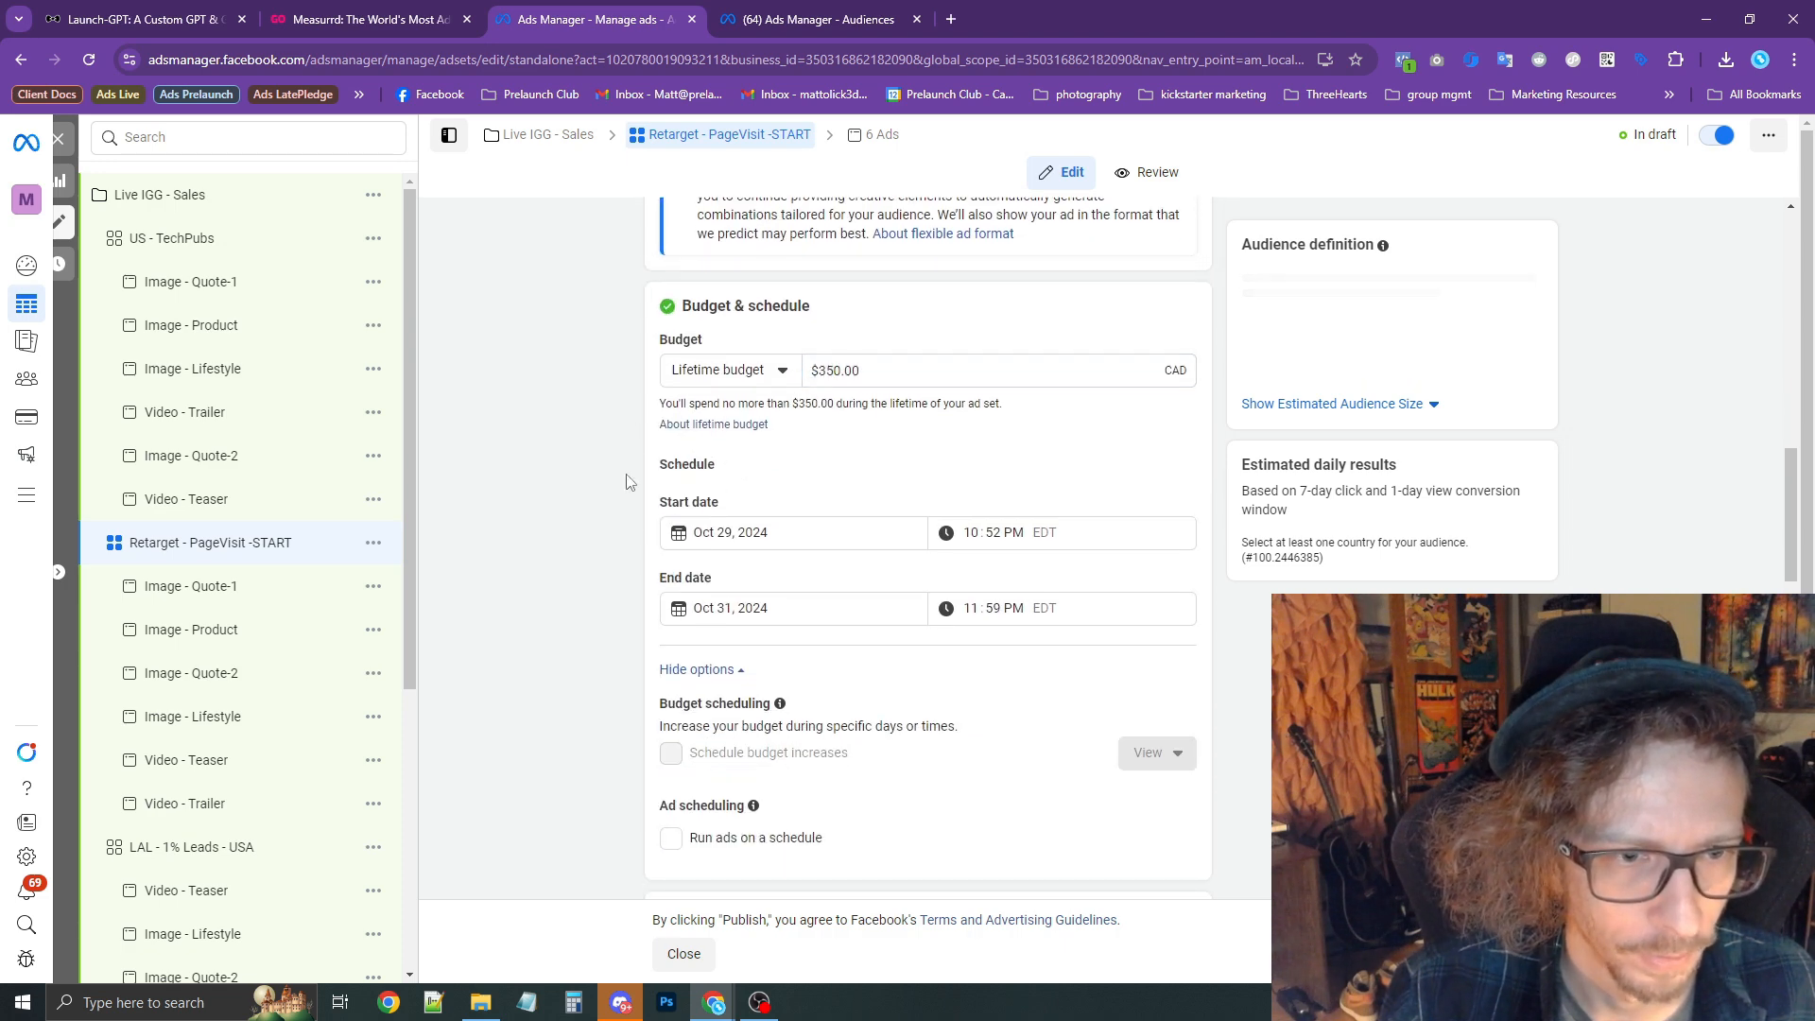
Duplicate the Retarget - PageVisit -START ad set once within the original campaign, keeping existing reactions, comments and shares.
click(376, 543)
click(473, 617)
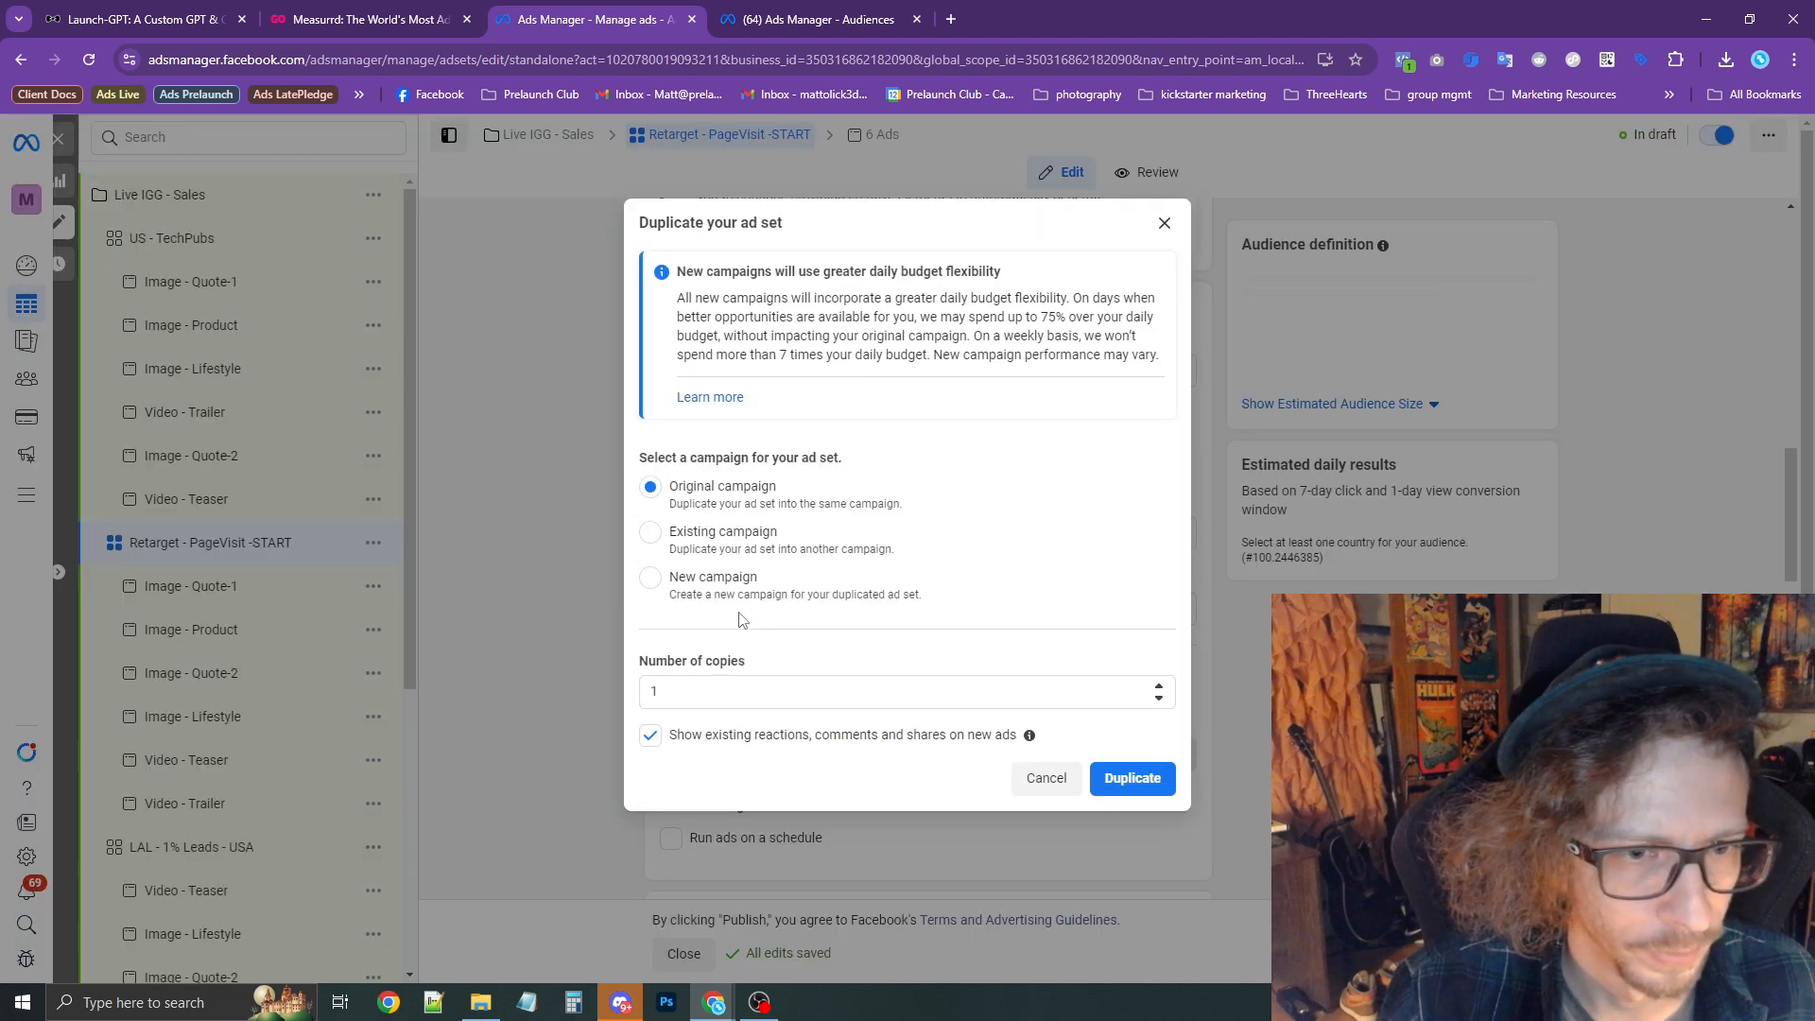
click(1110, 777)
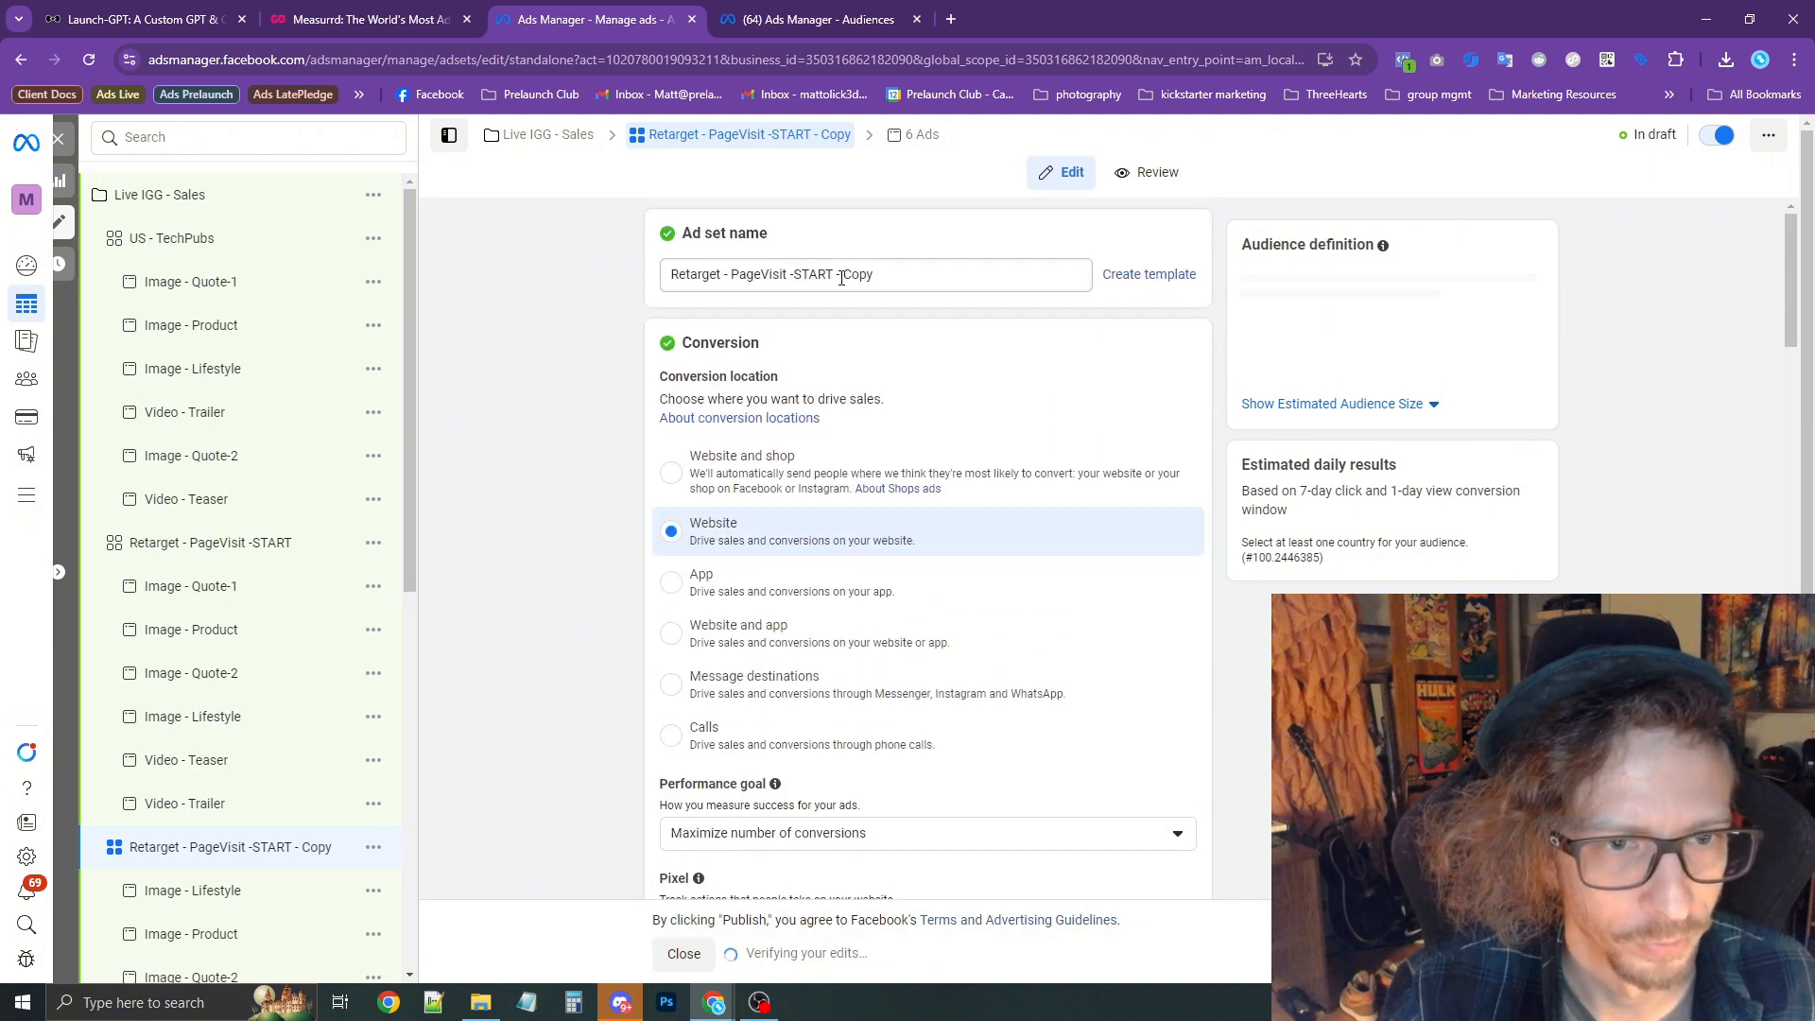
Rename the duplicated ad set as Retarget - Leads -START.
drag(837, 275, 985, 298)
drag(788, 274, 749, 276)
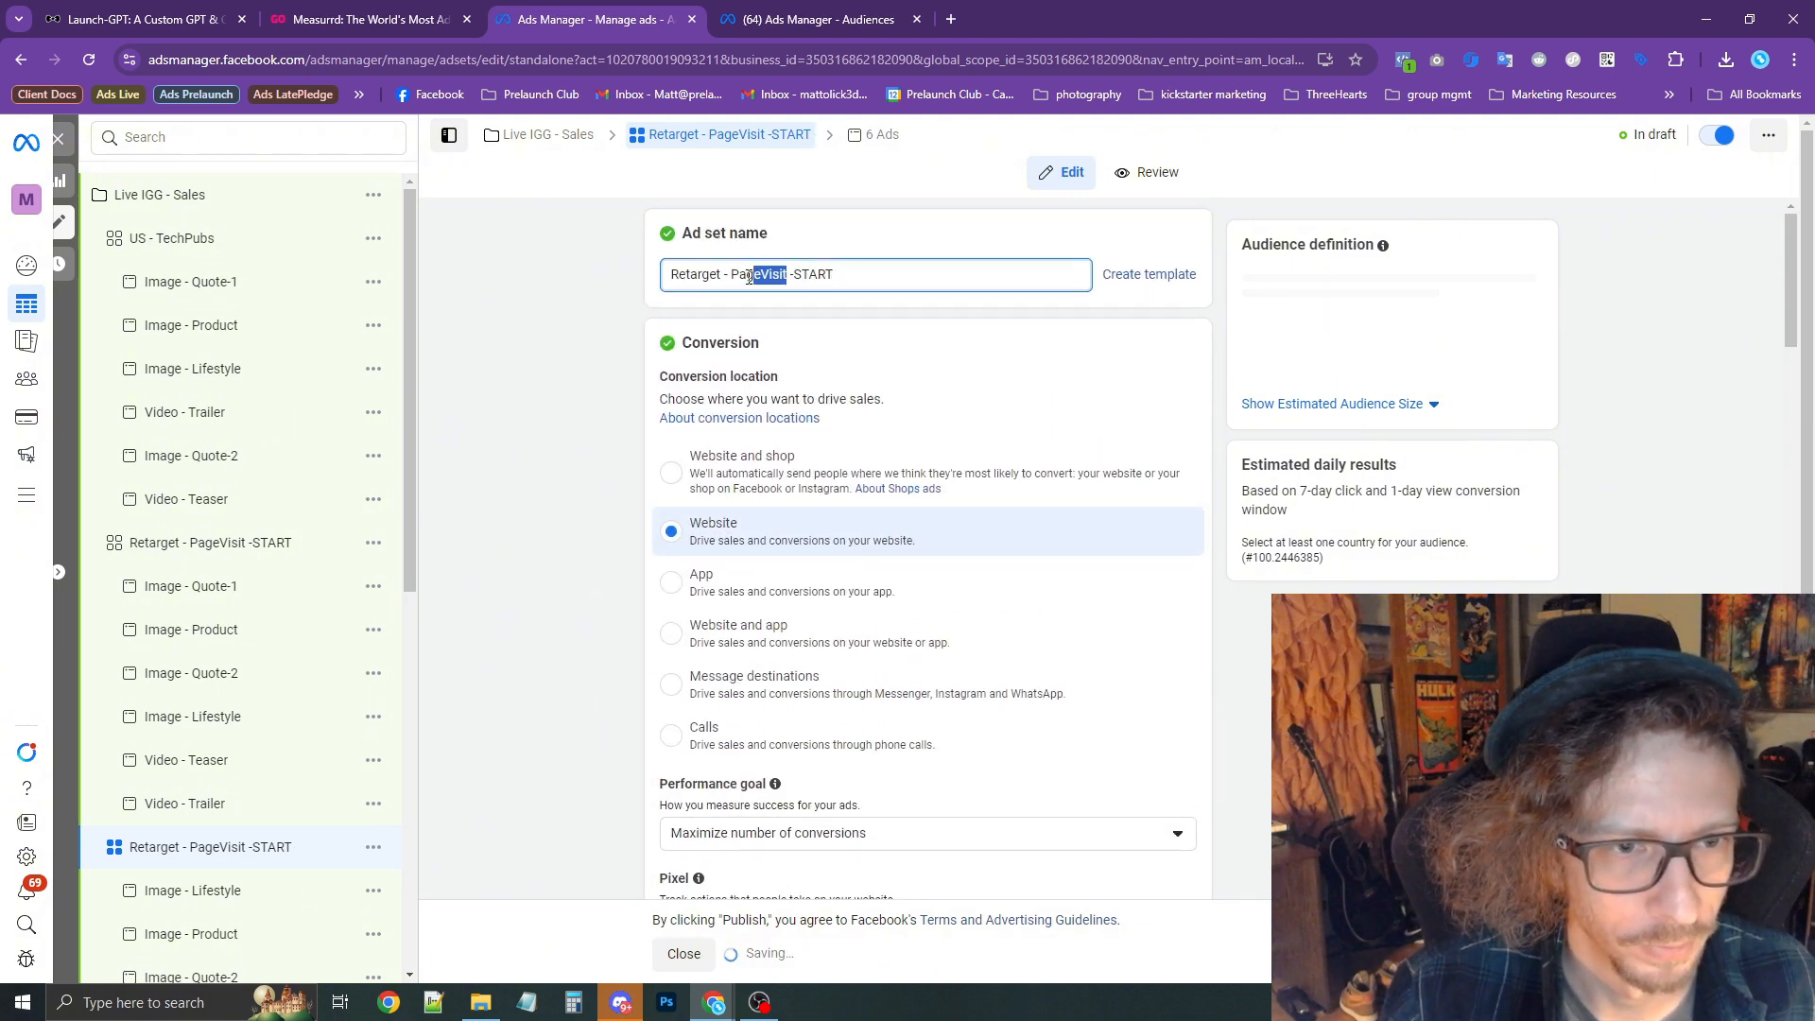
text(Leads)
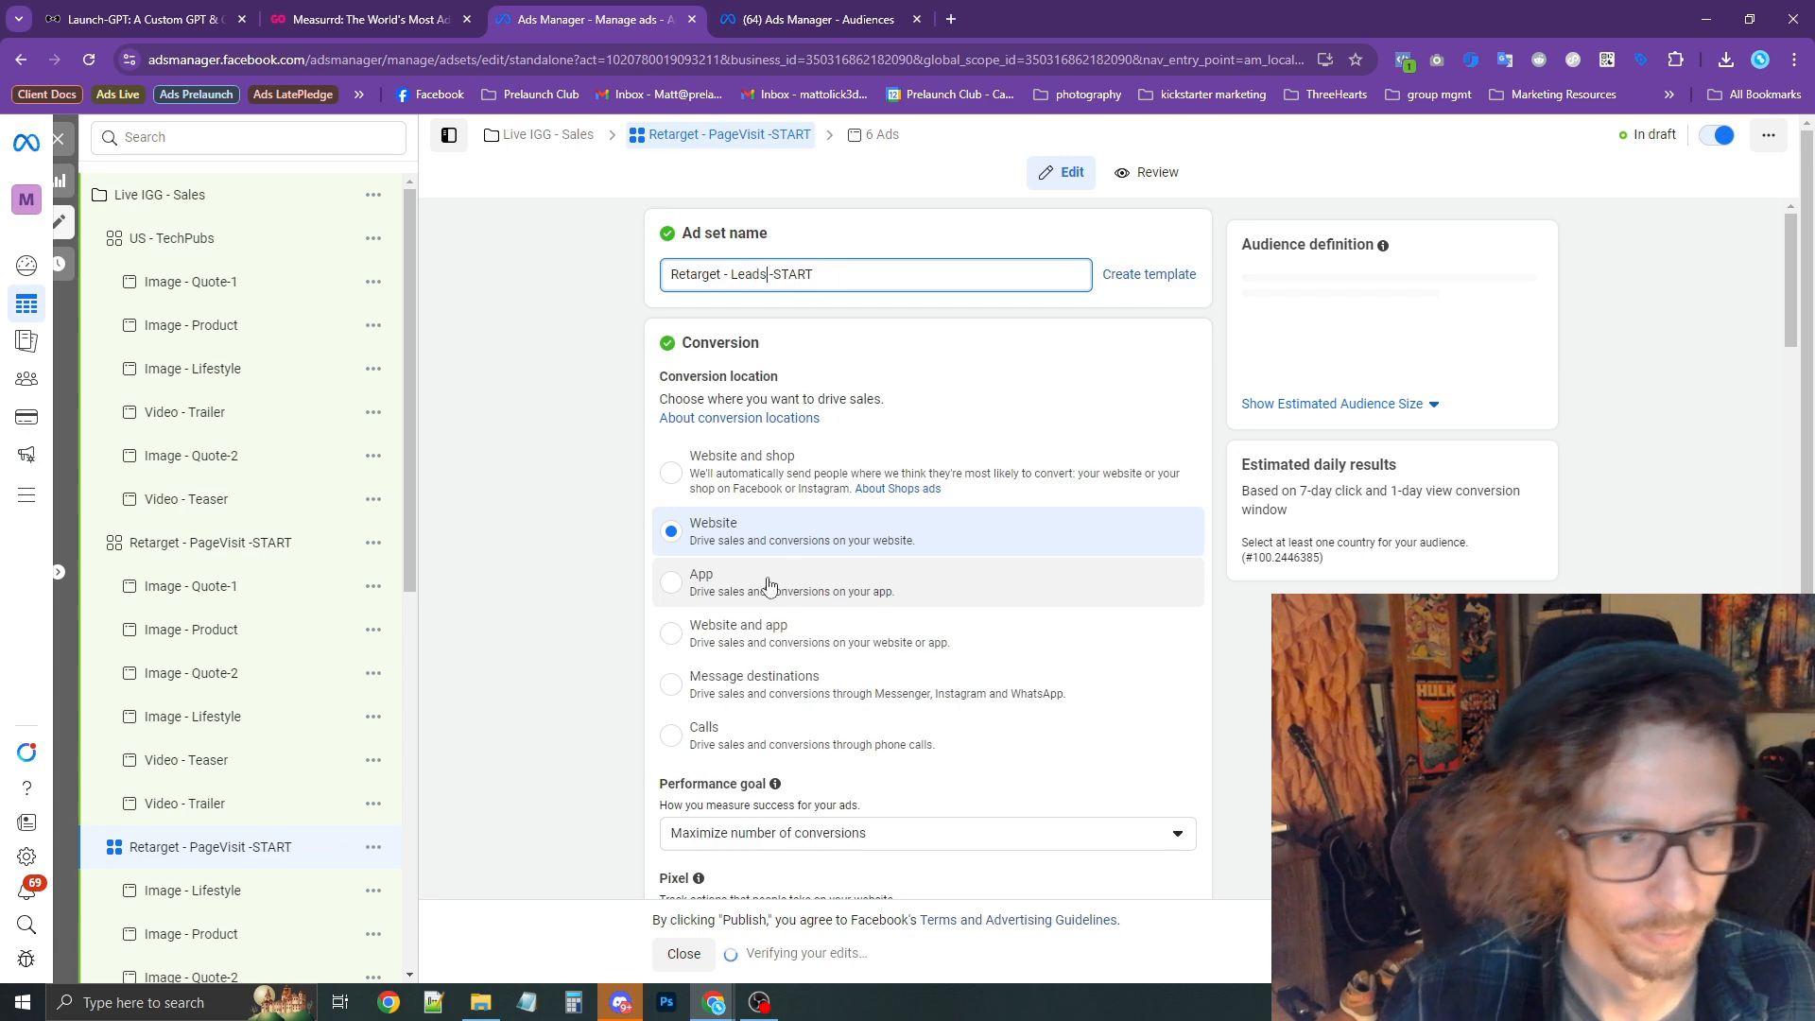
Go back to the Retarget - PageVisit -START ad set and target the PageVisit - 180 Day custom audience.
scroll(558, 527, down, 5)
scroll(557, 527, down, 5)
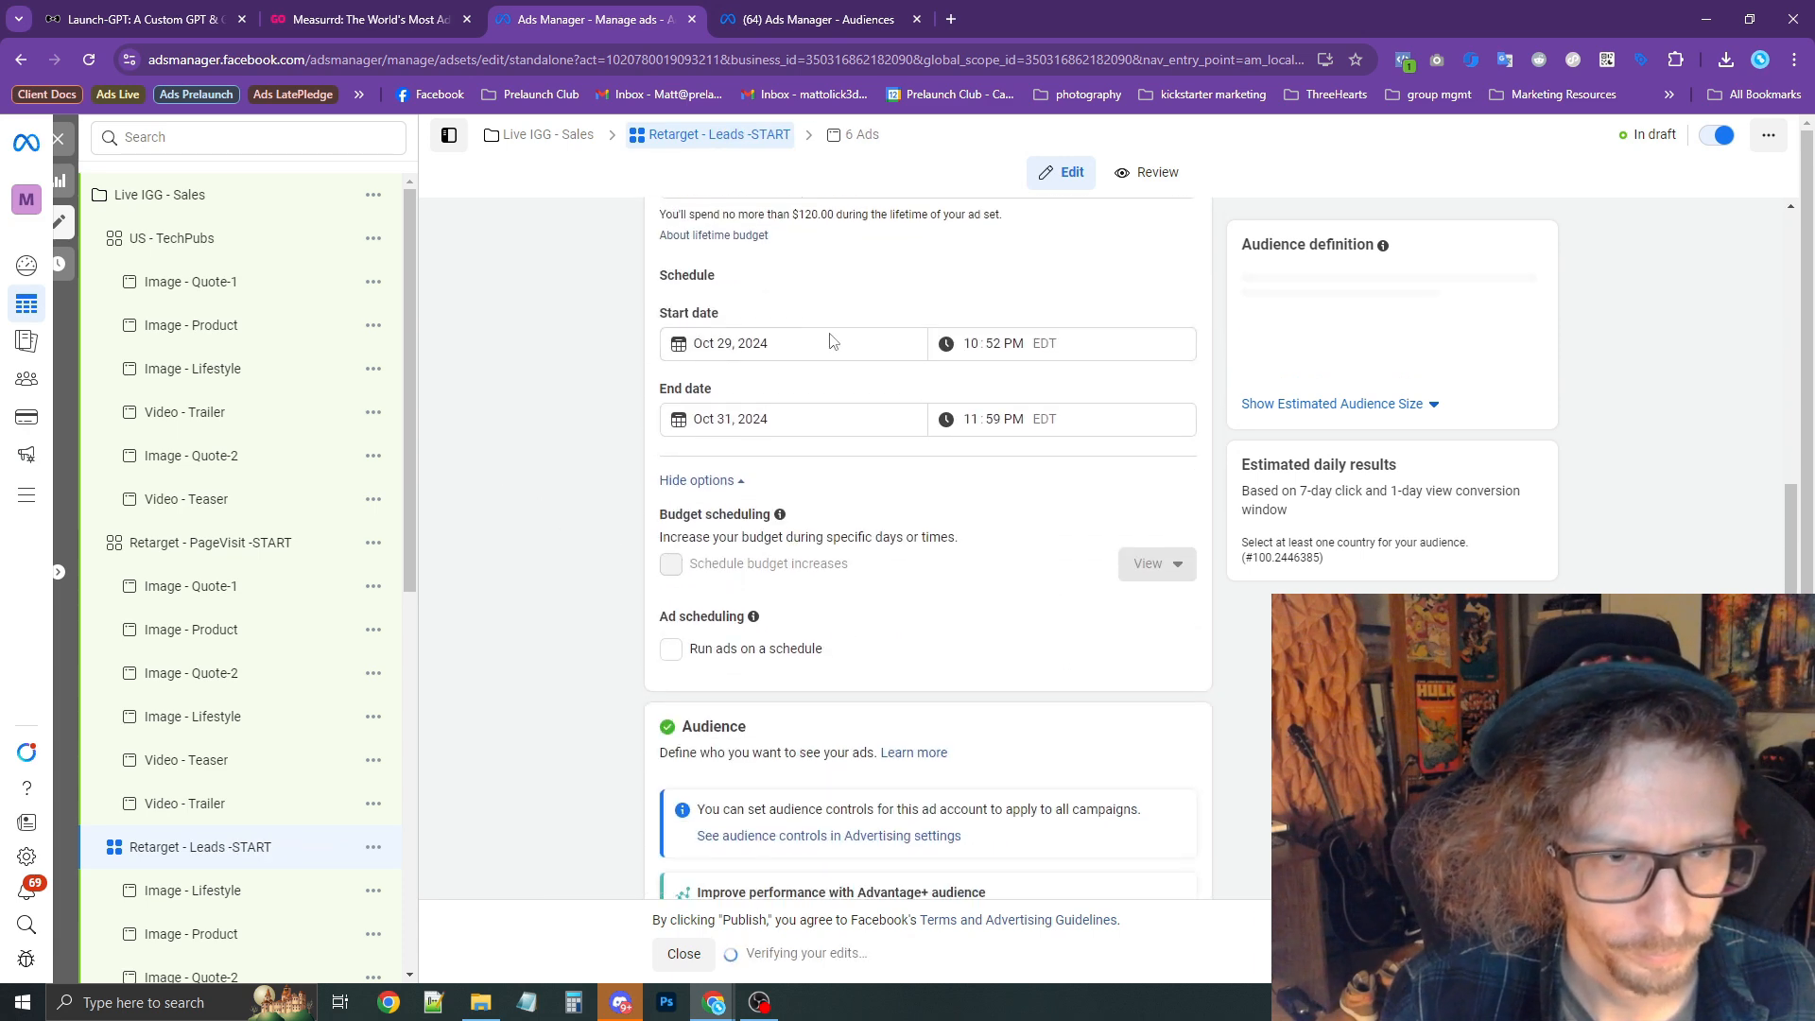
scroll(660, 475, up, 2)
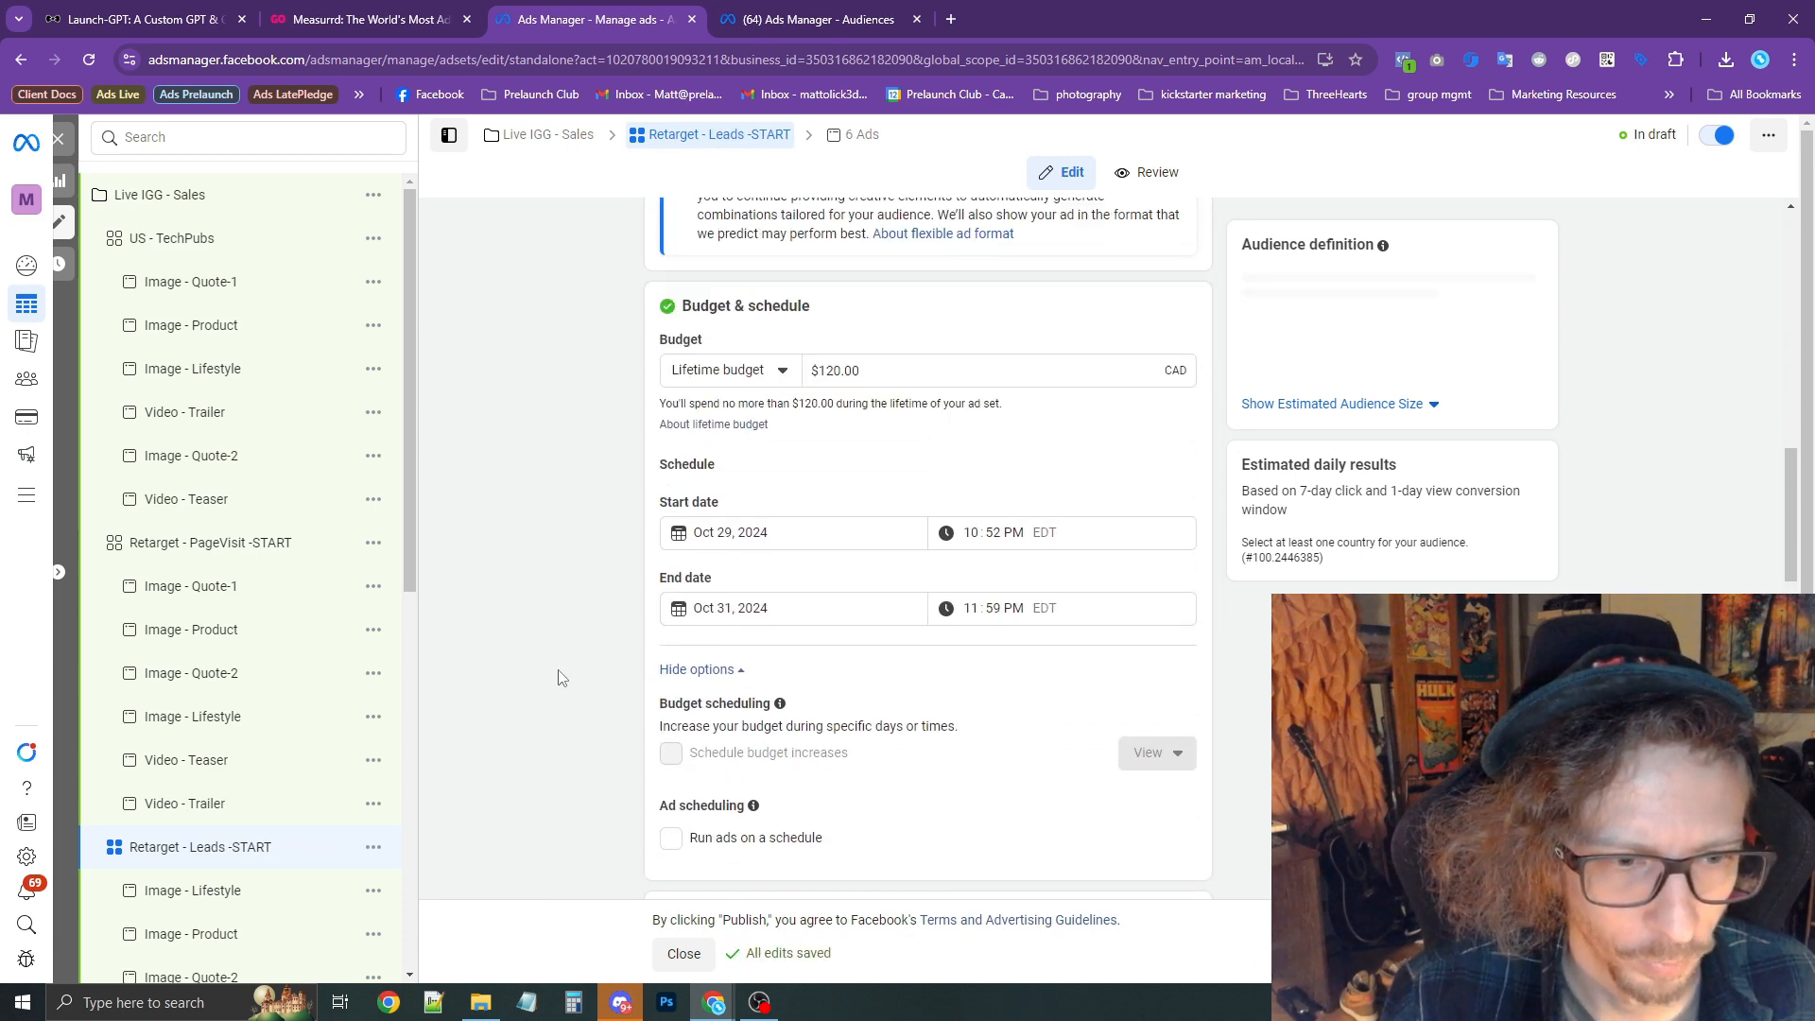
scroll(578, 605, down, 5)
scroll(596, 610, down, 8)
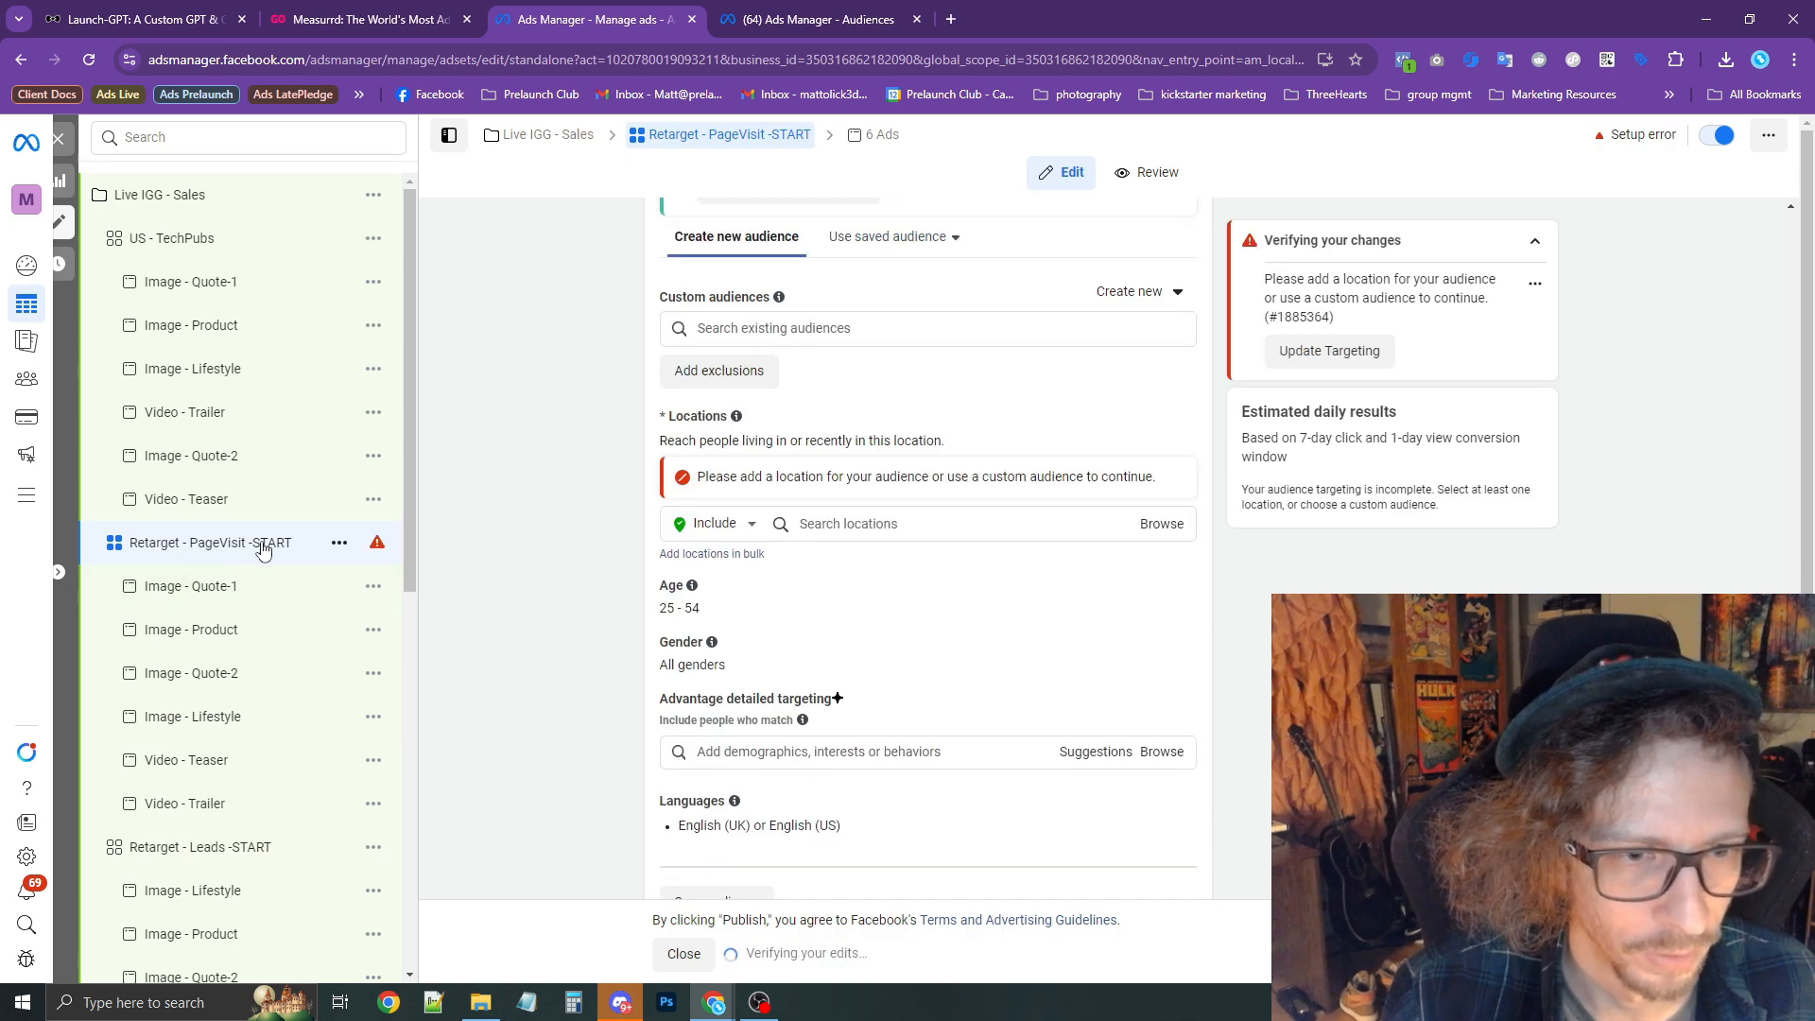
click(798, 517)
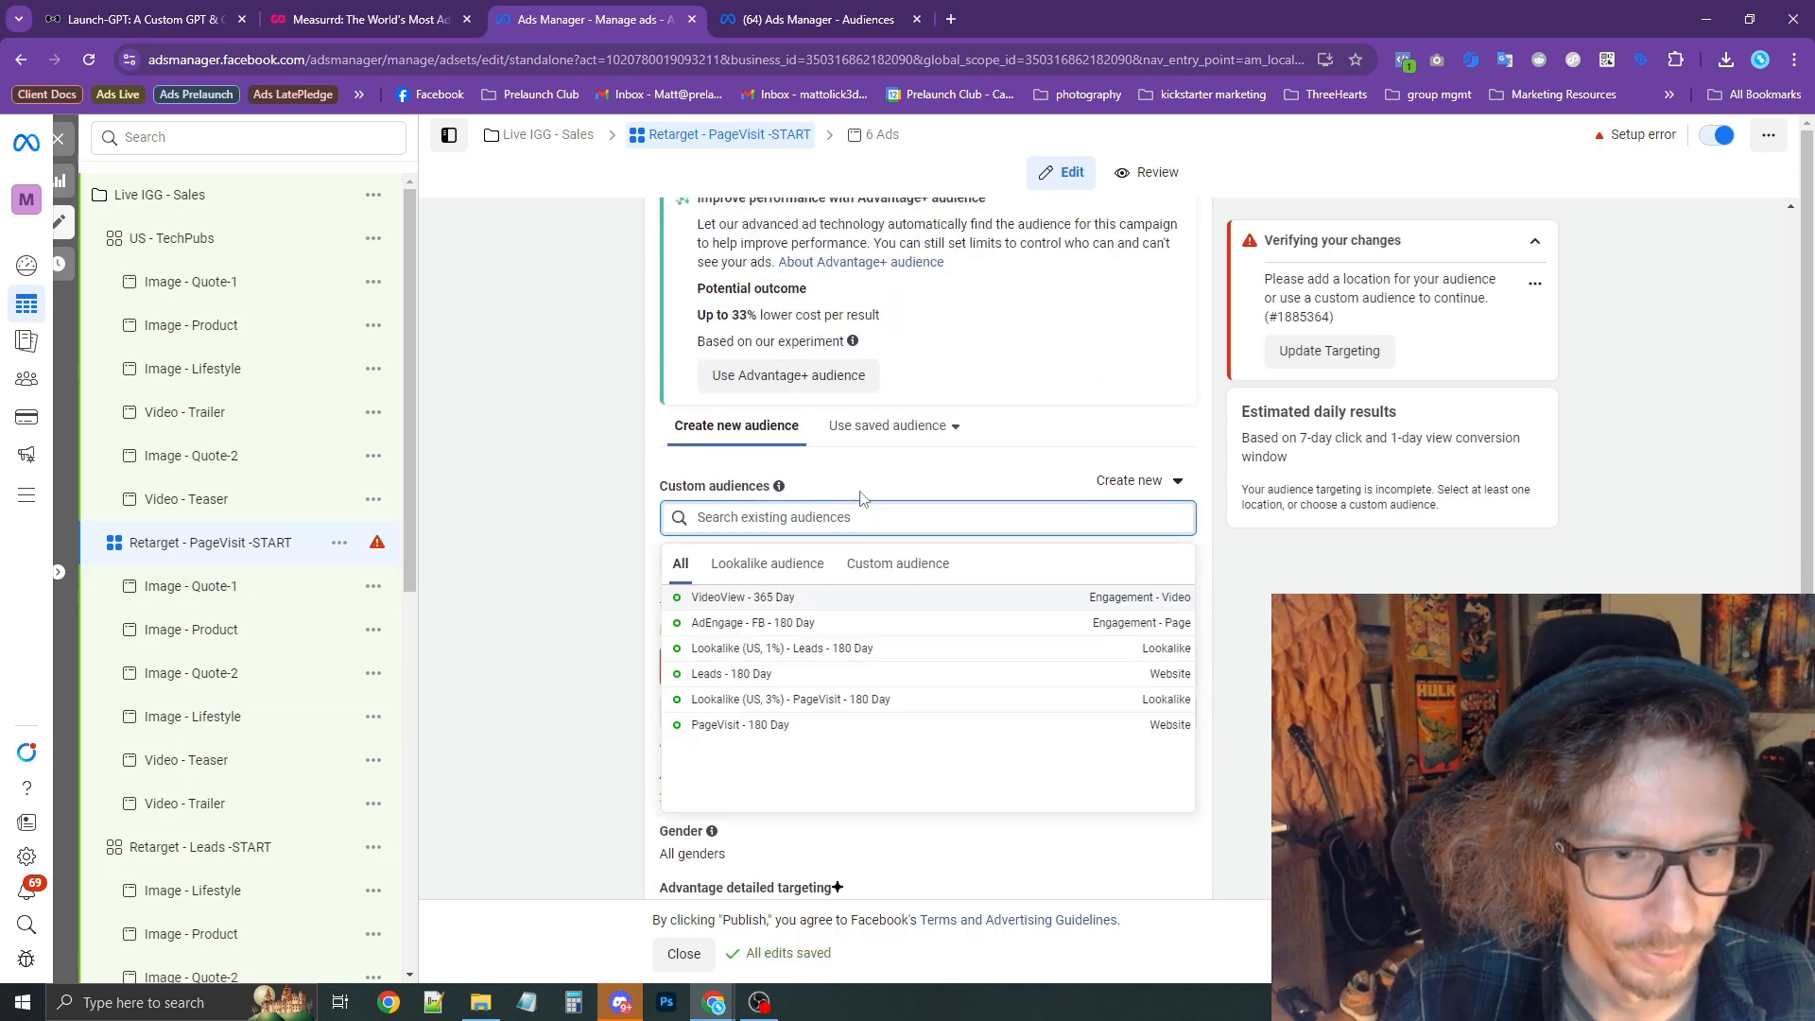
click(736, 726)
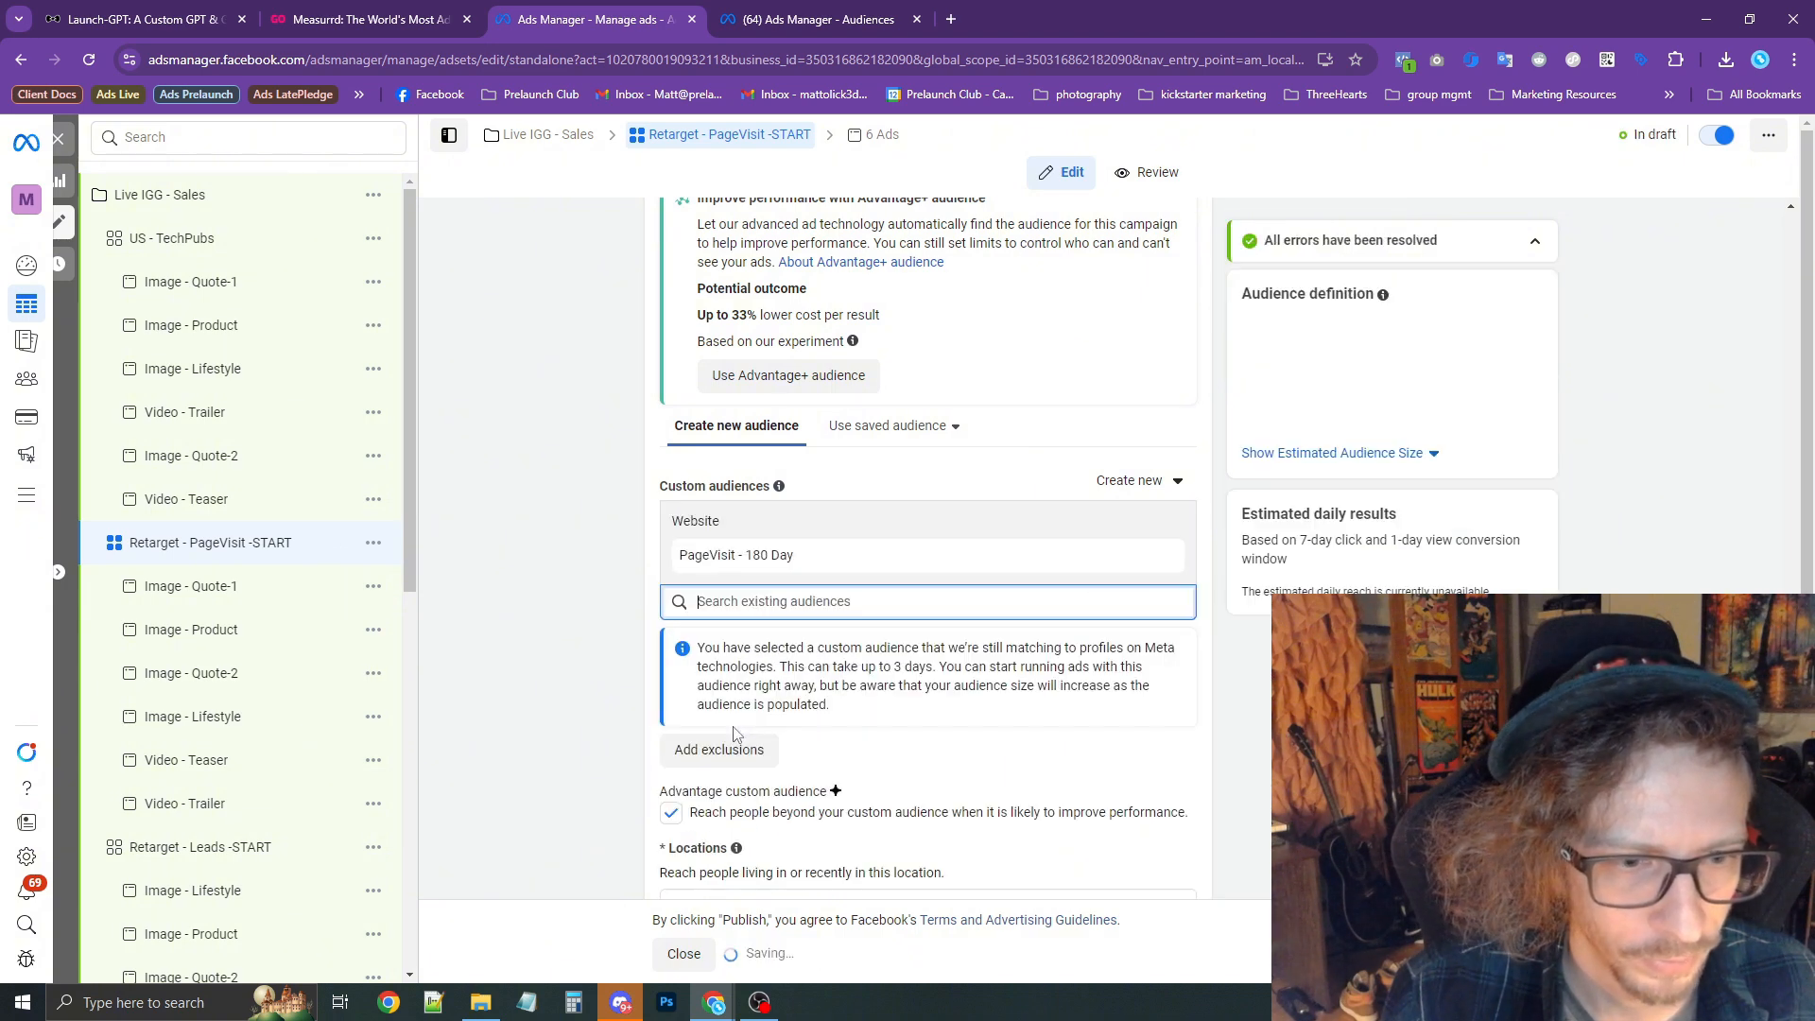
click(614, 600)
Turn off the Advantage custom audience expansion beyond the selected audience.
scroll(610, 605, down, 3)
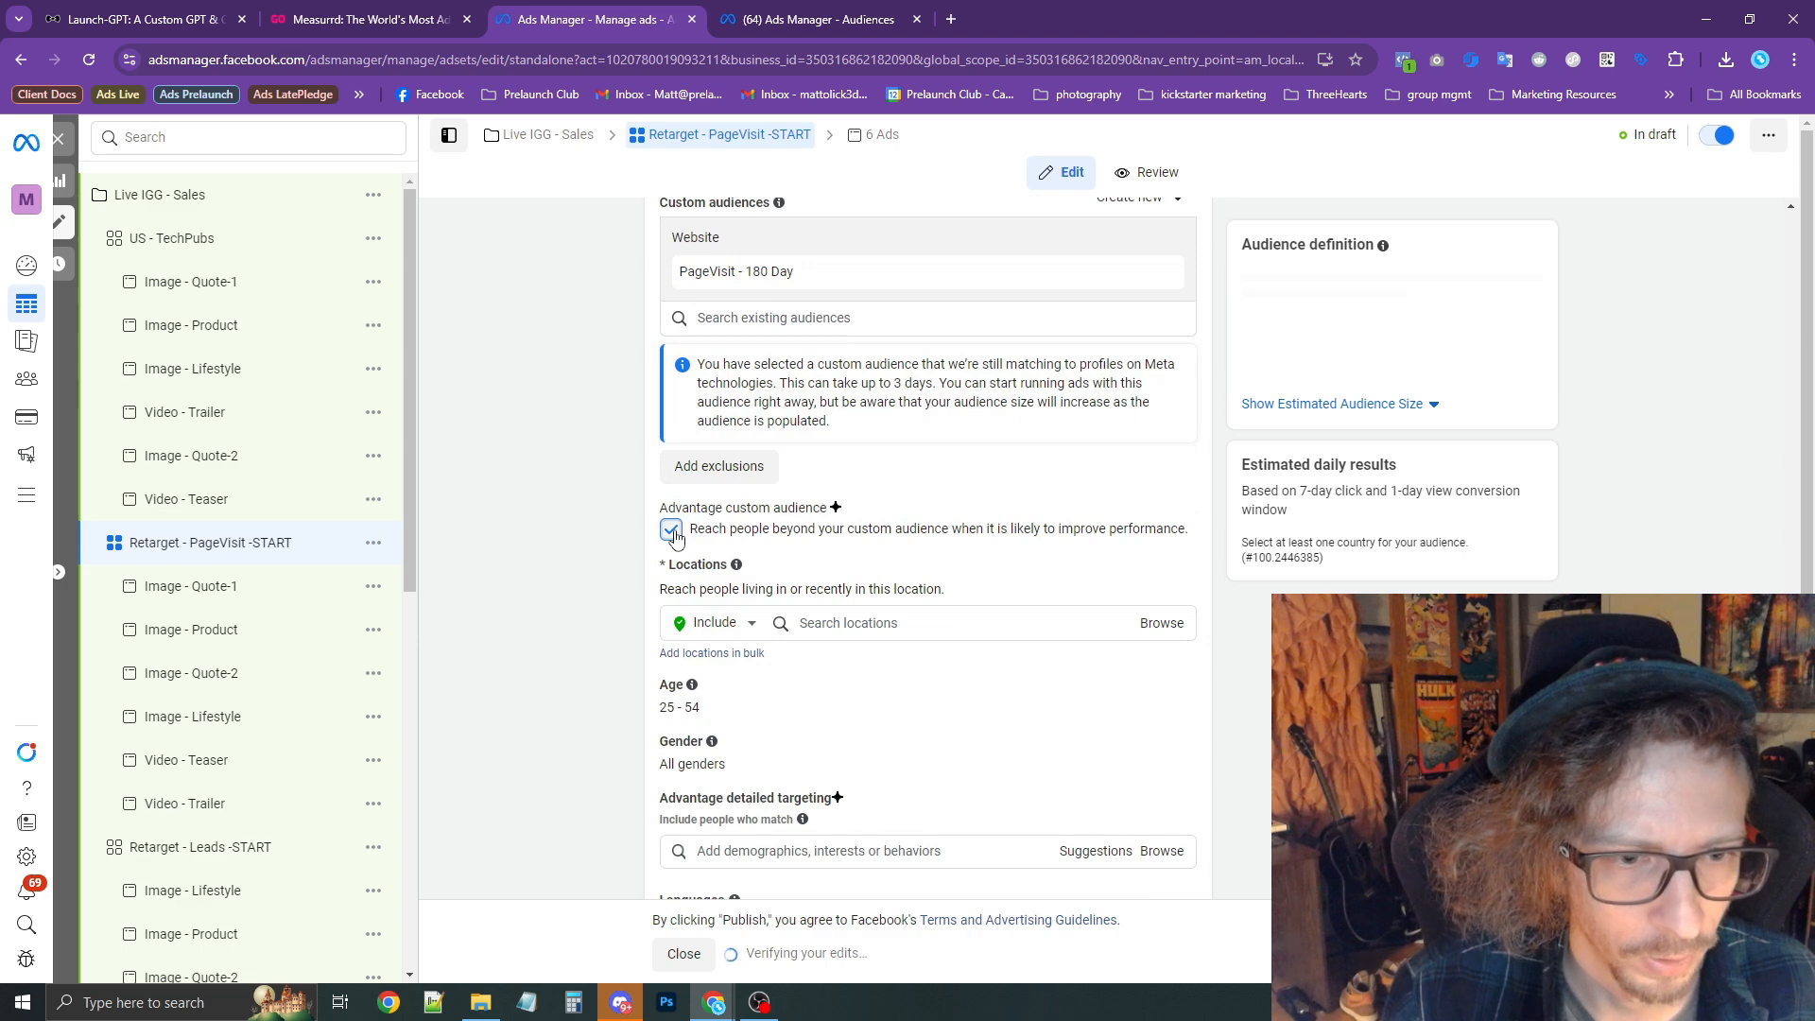
click(671, 530)
drag(667, 508, 824, 507)
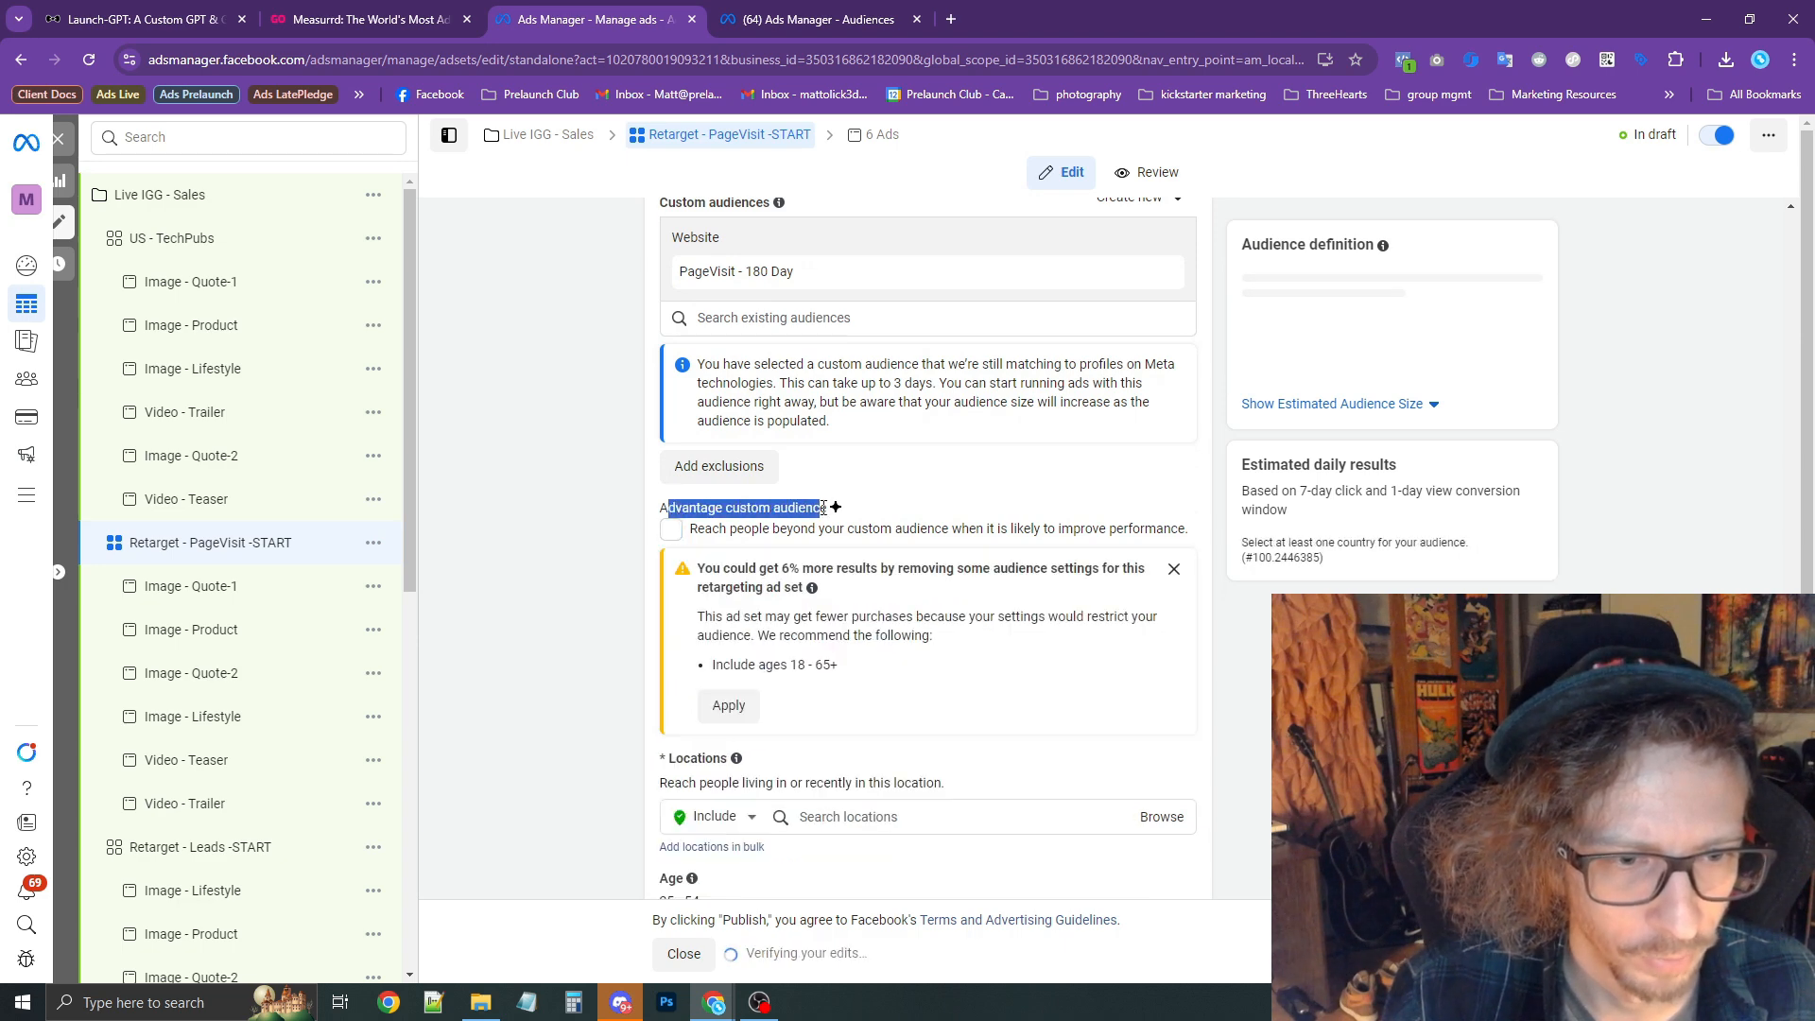
click(581, 549)
Set the Retarget - PageVisit -START ad set's age range to 18 through 65+.
scroll(579, 568, down, 4)
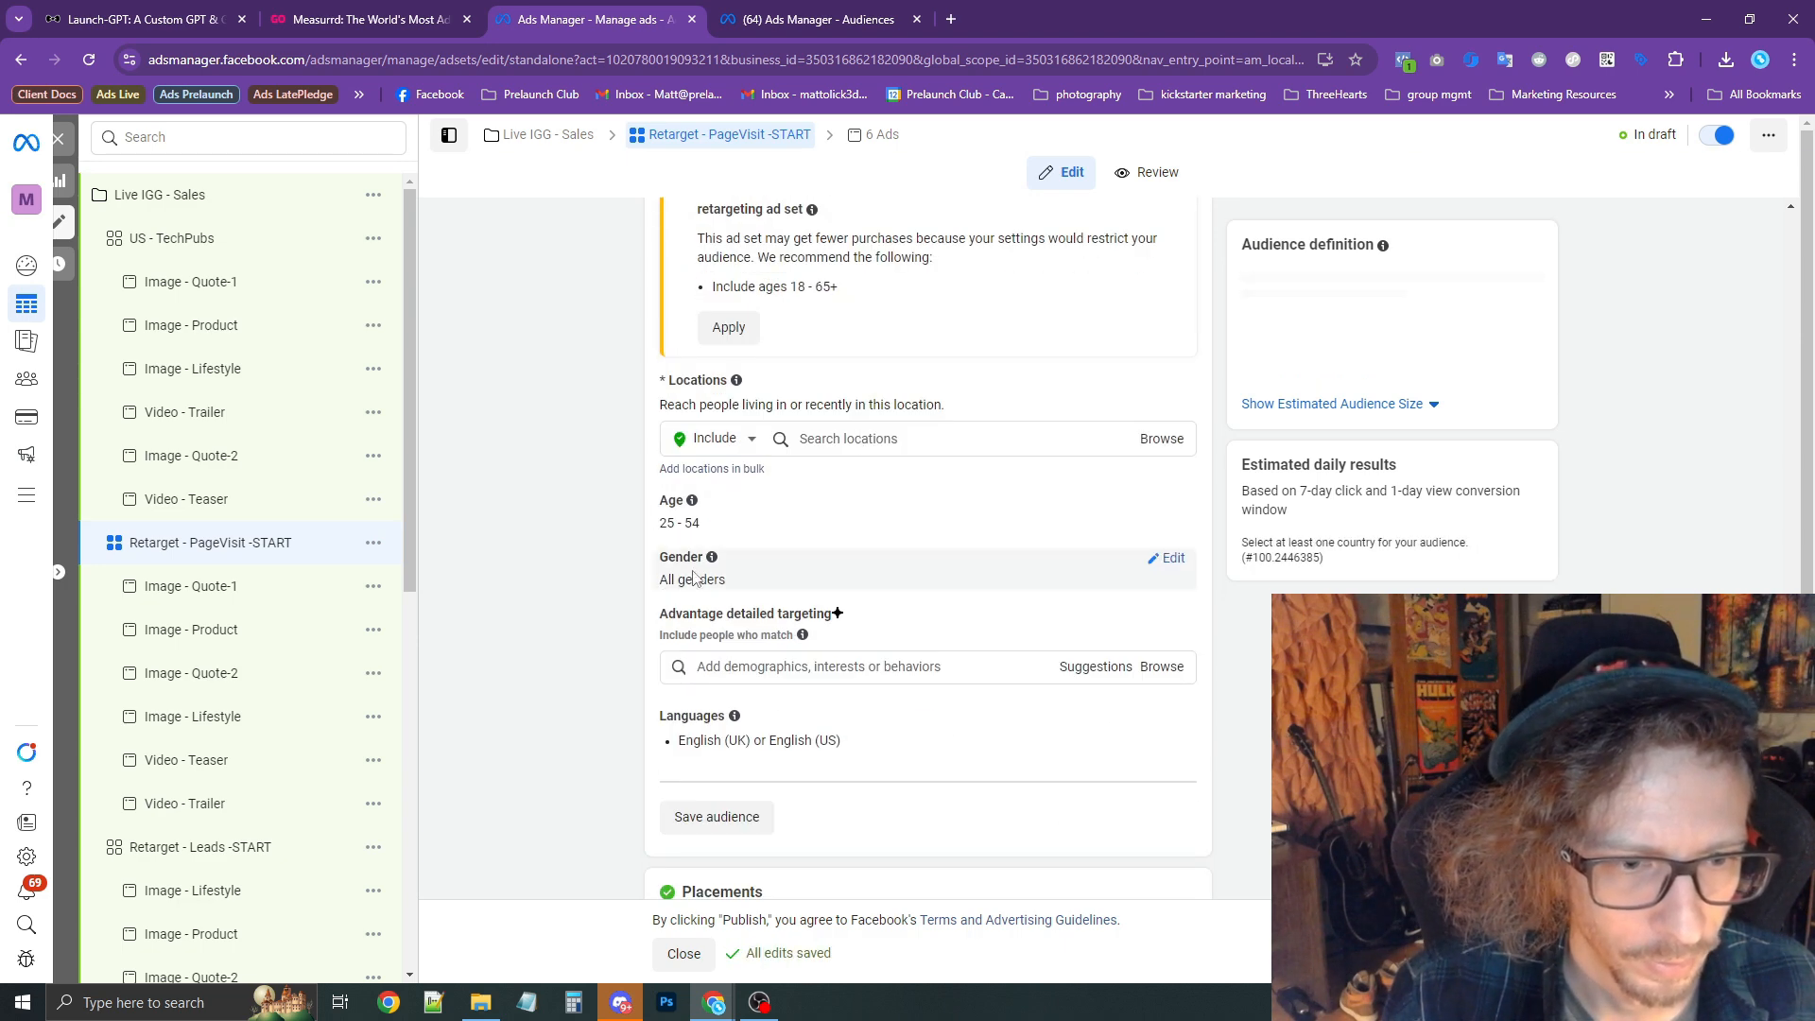
click(1170, 511)
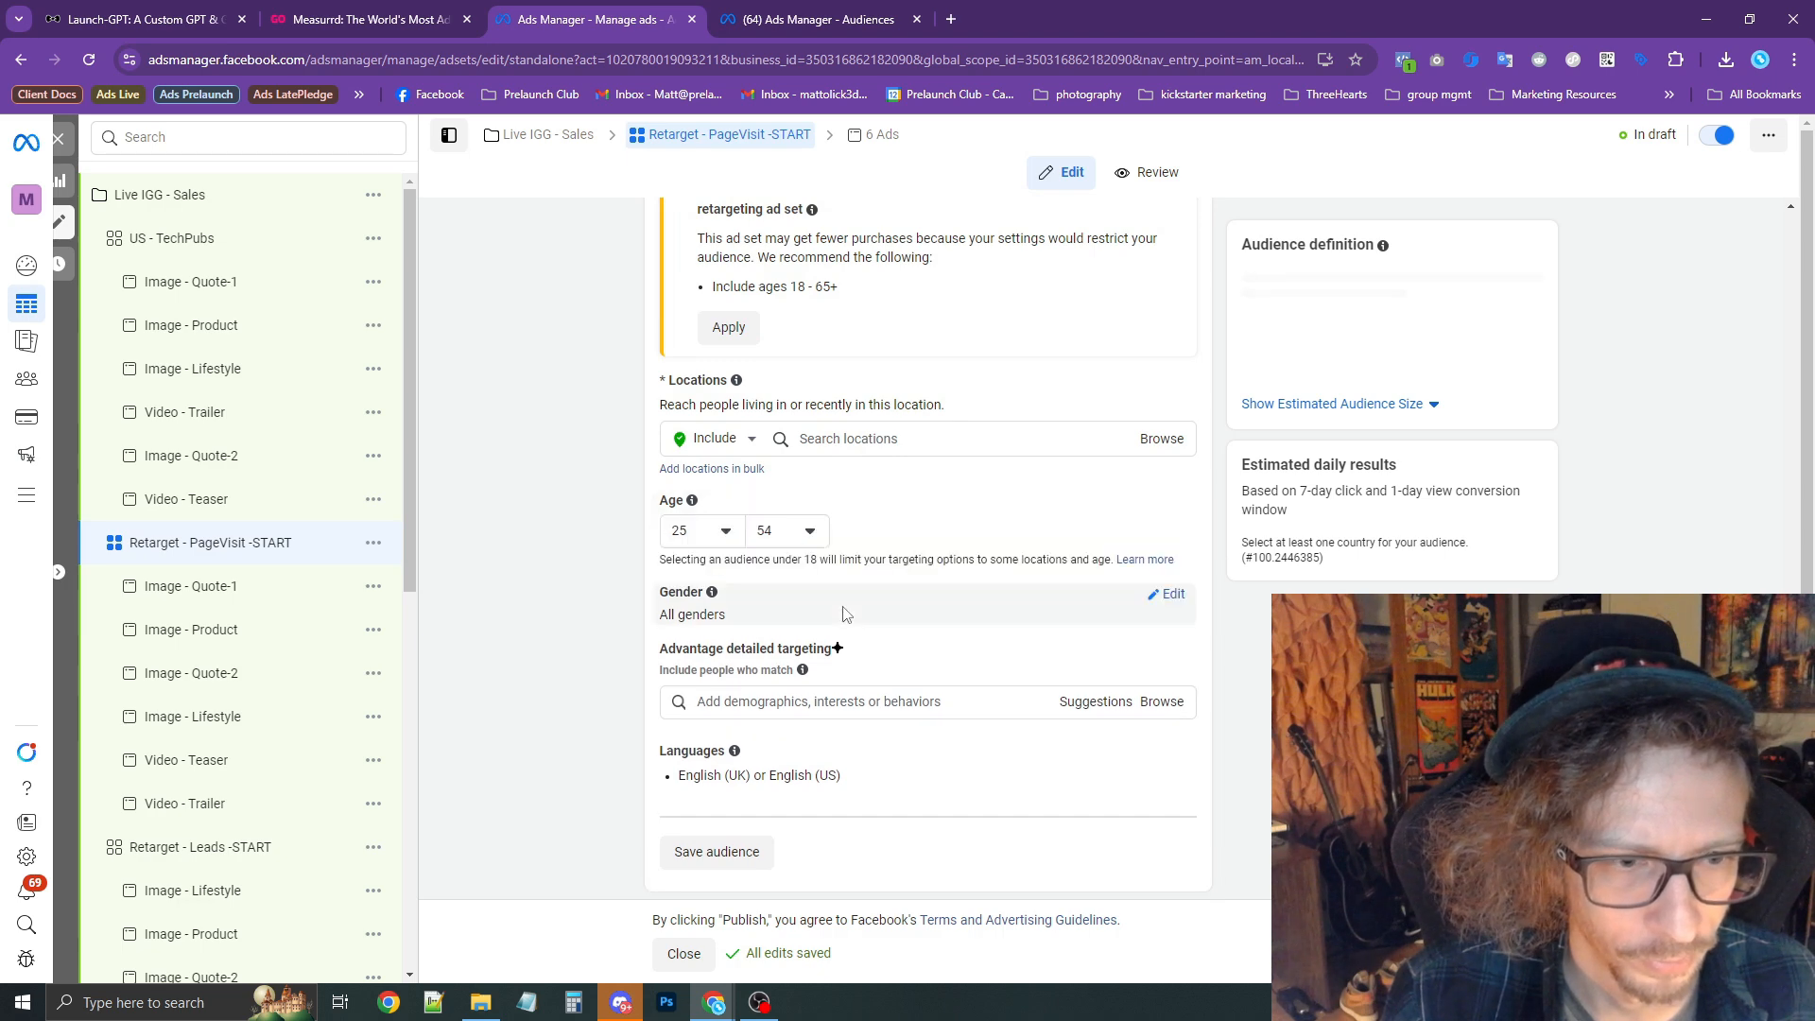
click(700, 530)
scroll(778, 606, up, 5)
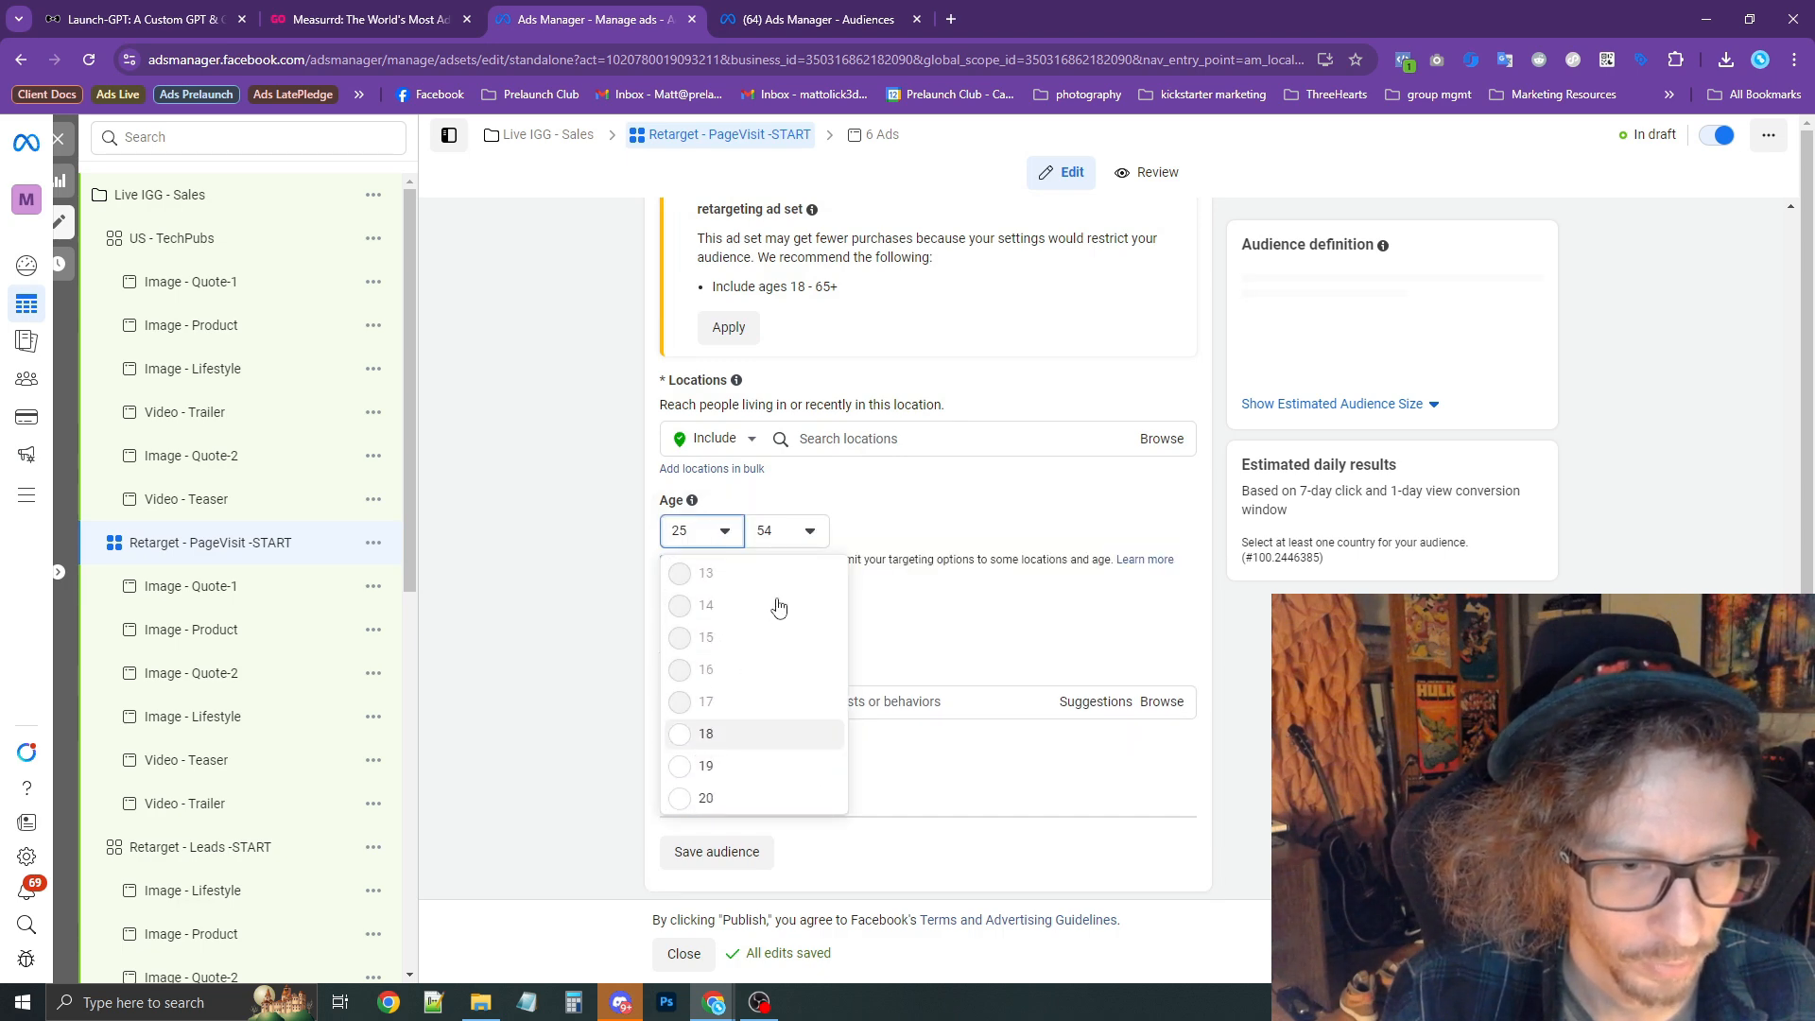
click(706, 734)
click(786, 337)
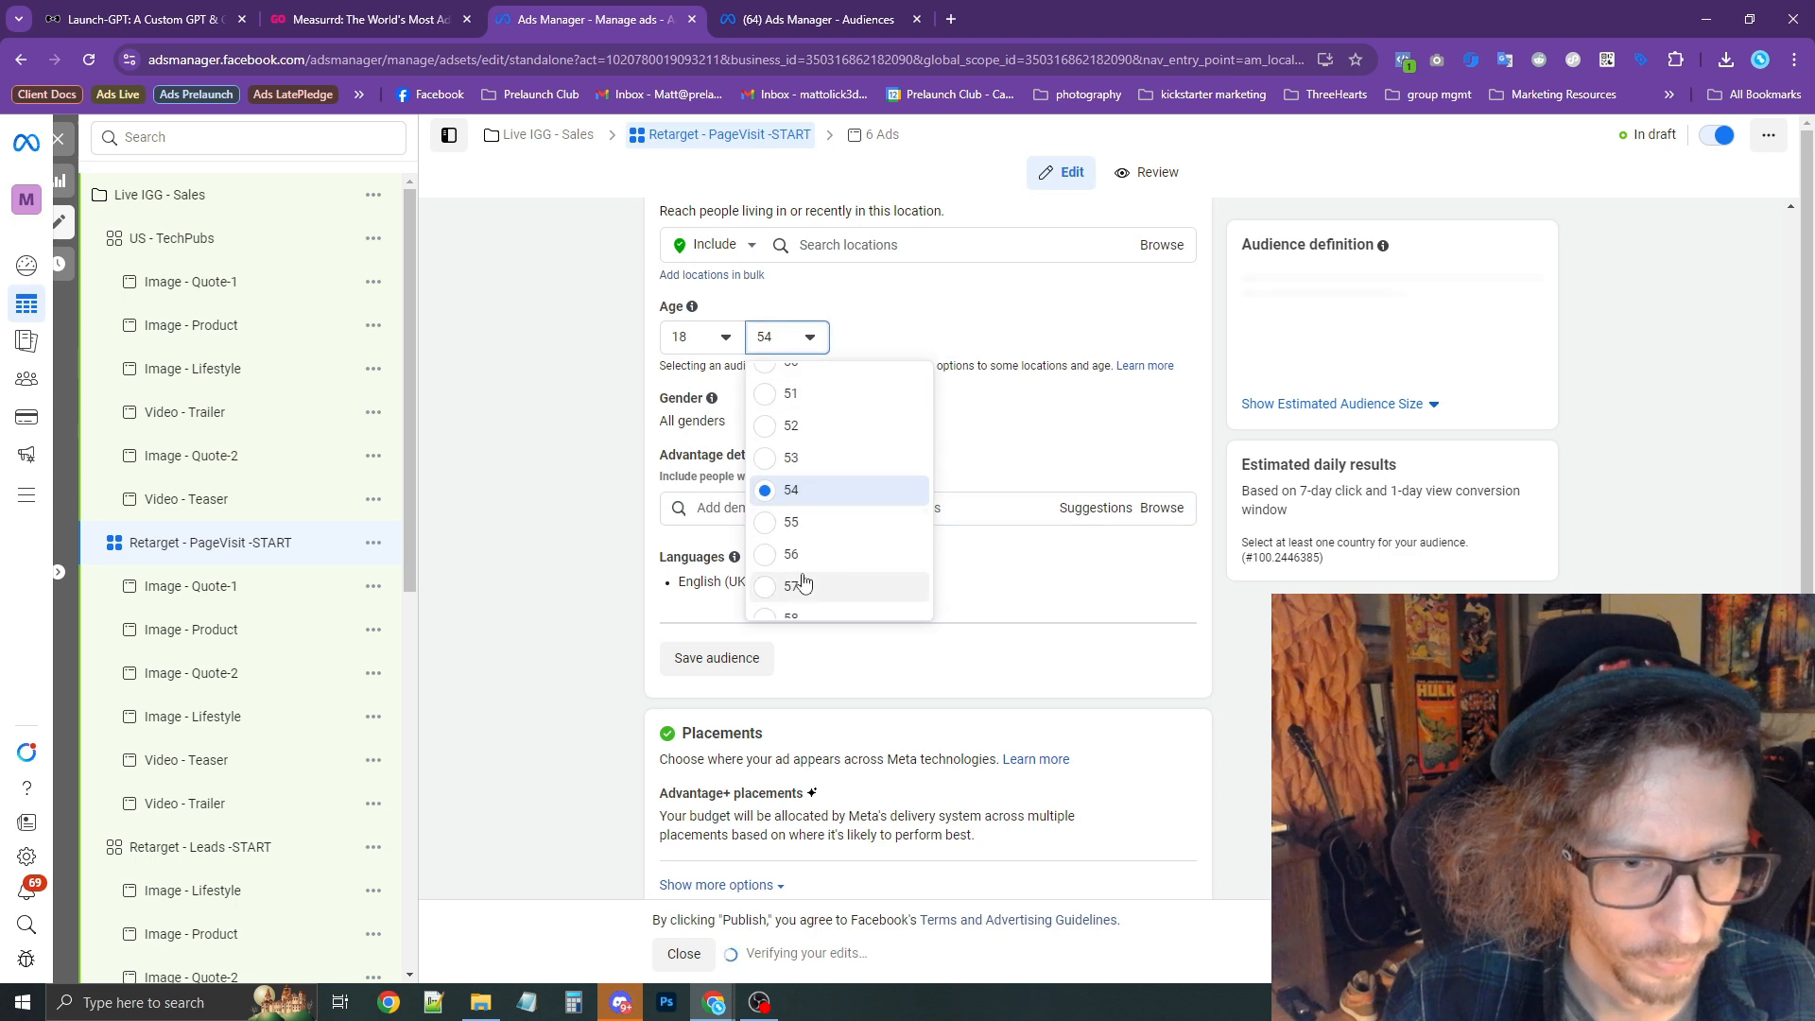
scroll(799, 567, down, 5)
click(798, 602)
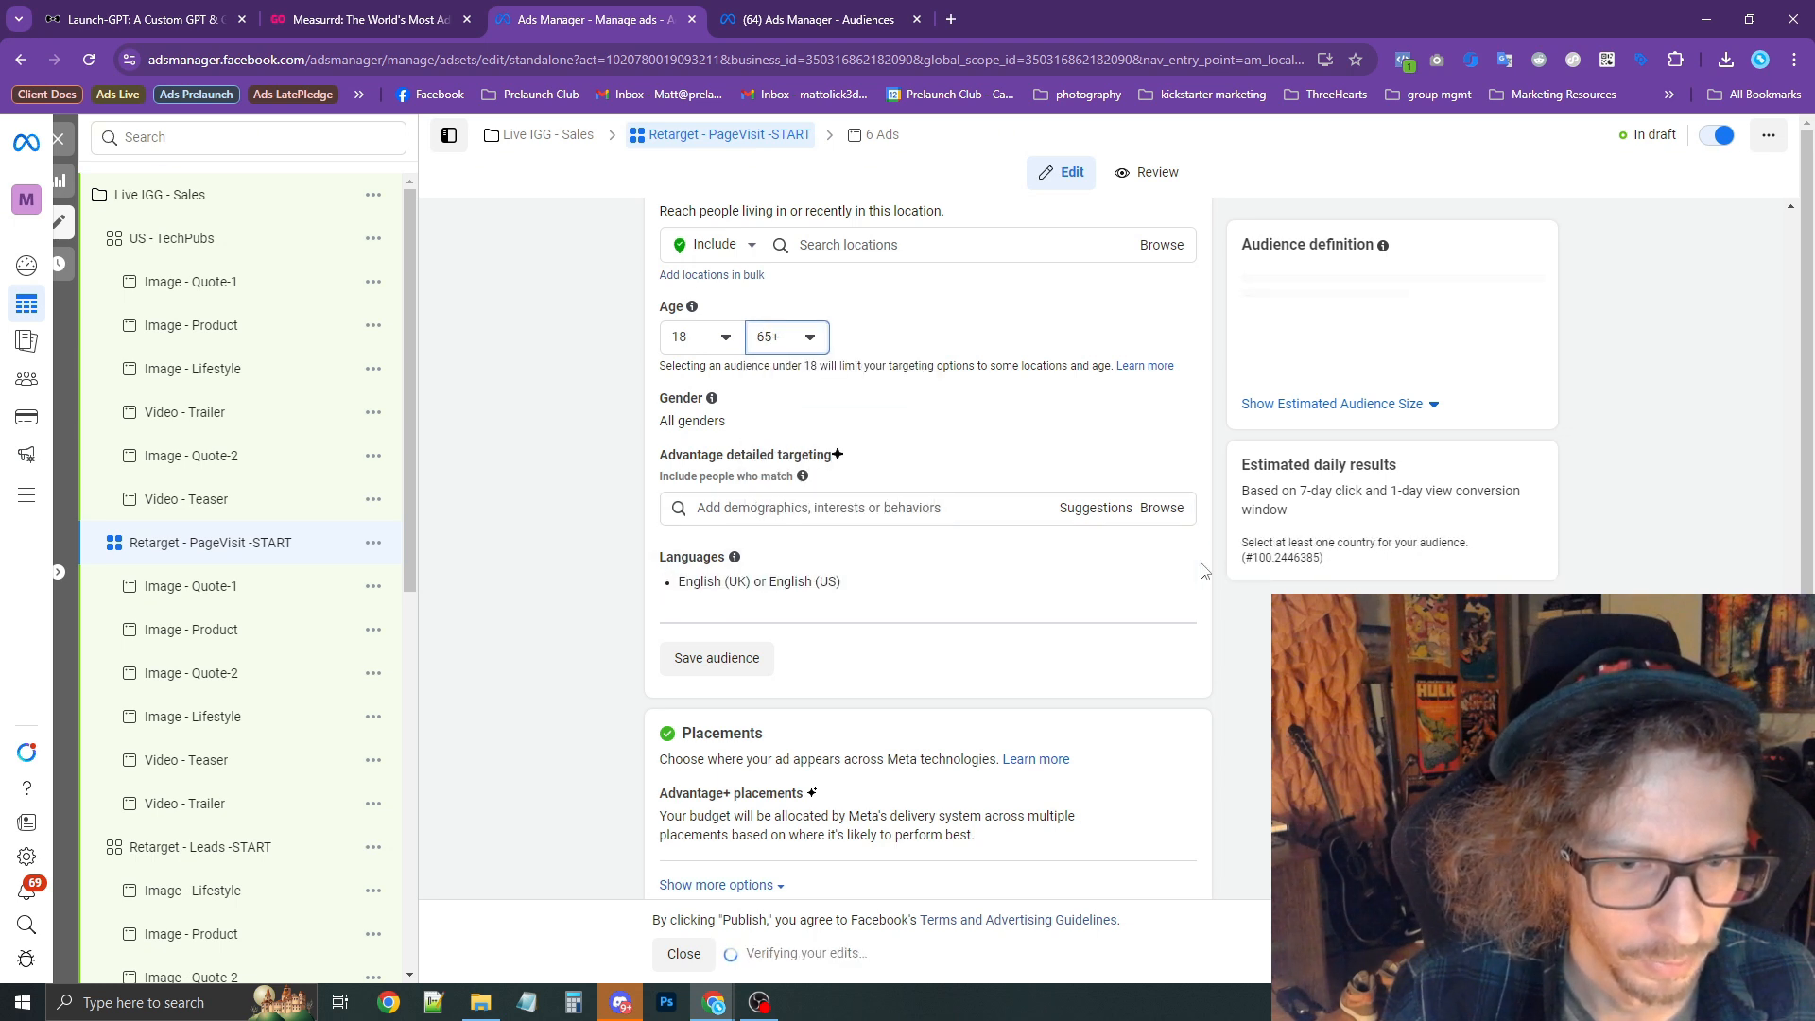
Remove the English (UK) and English (US) language restrictions from the ad set's audience.
click(1182, 574)
click(1175, 597)
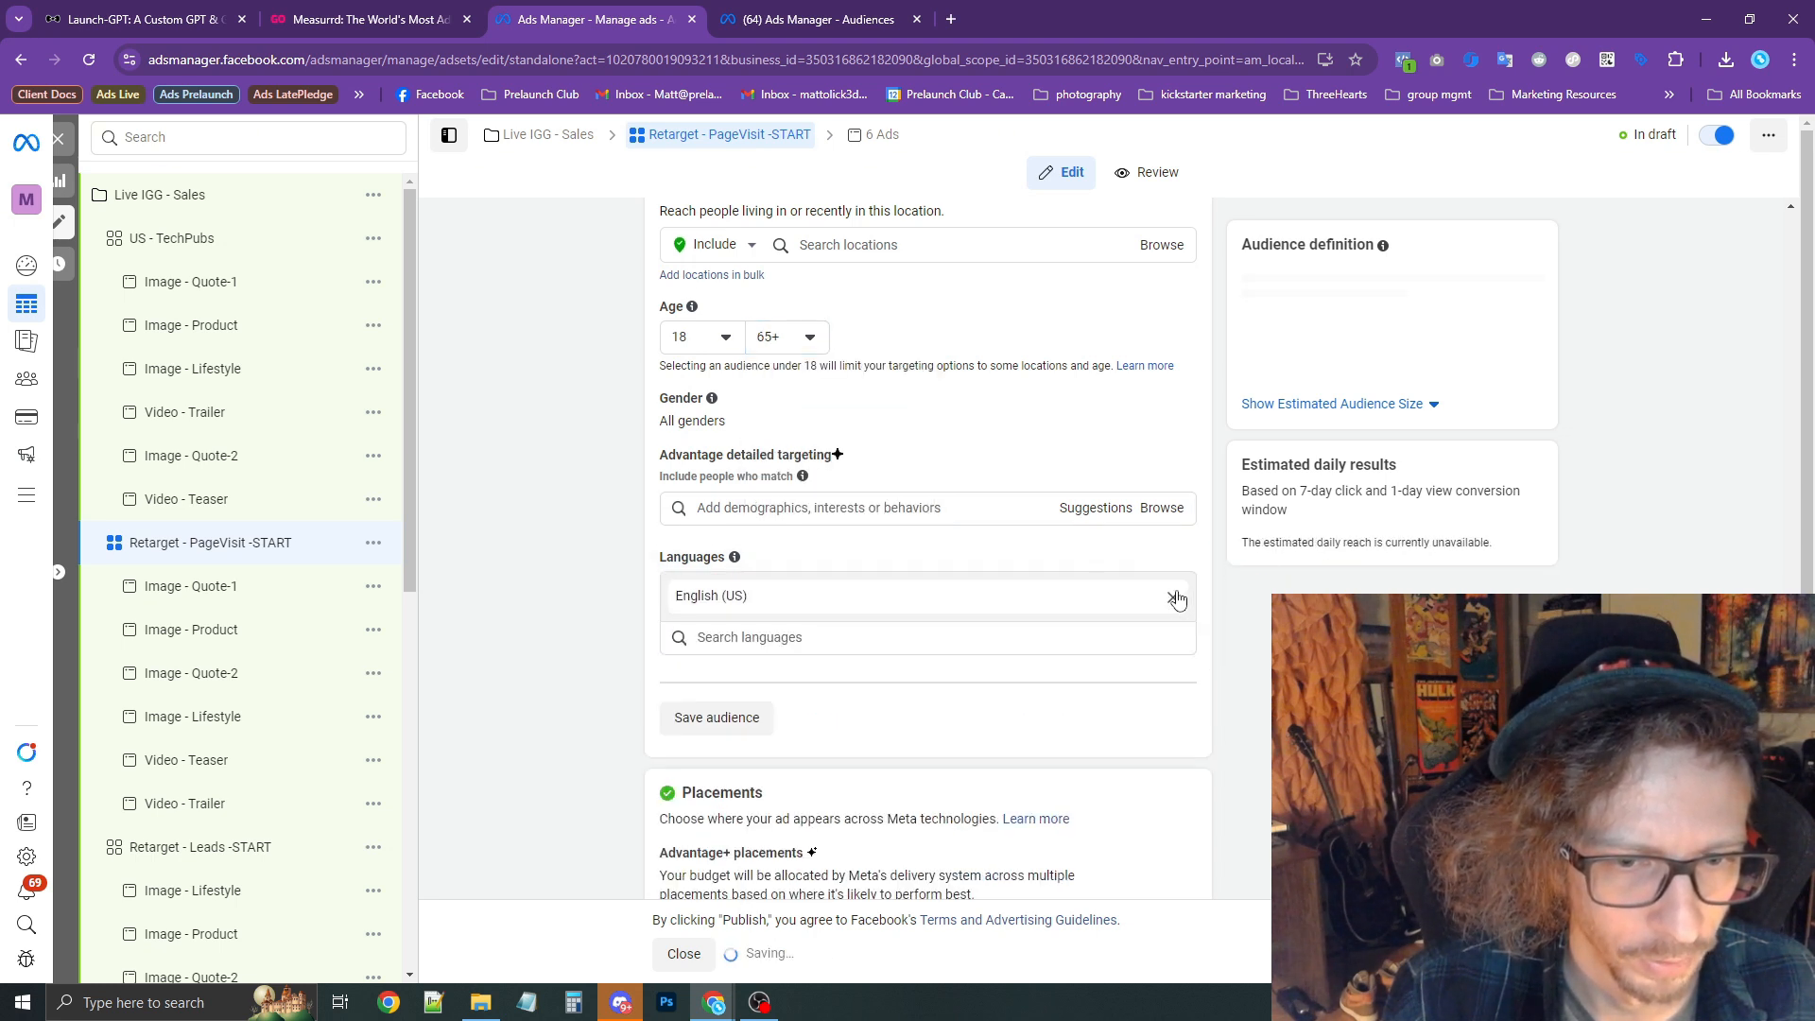
click(1177, 599)
scroll(662, 591, up, 4)
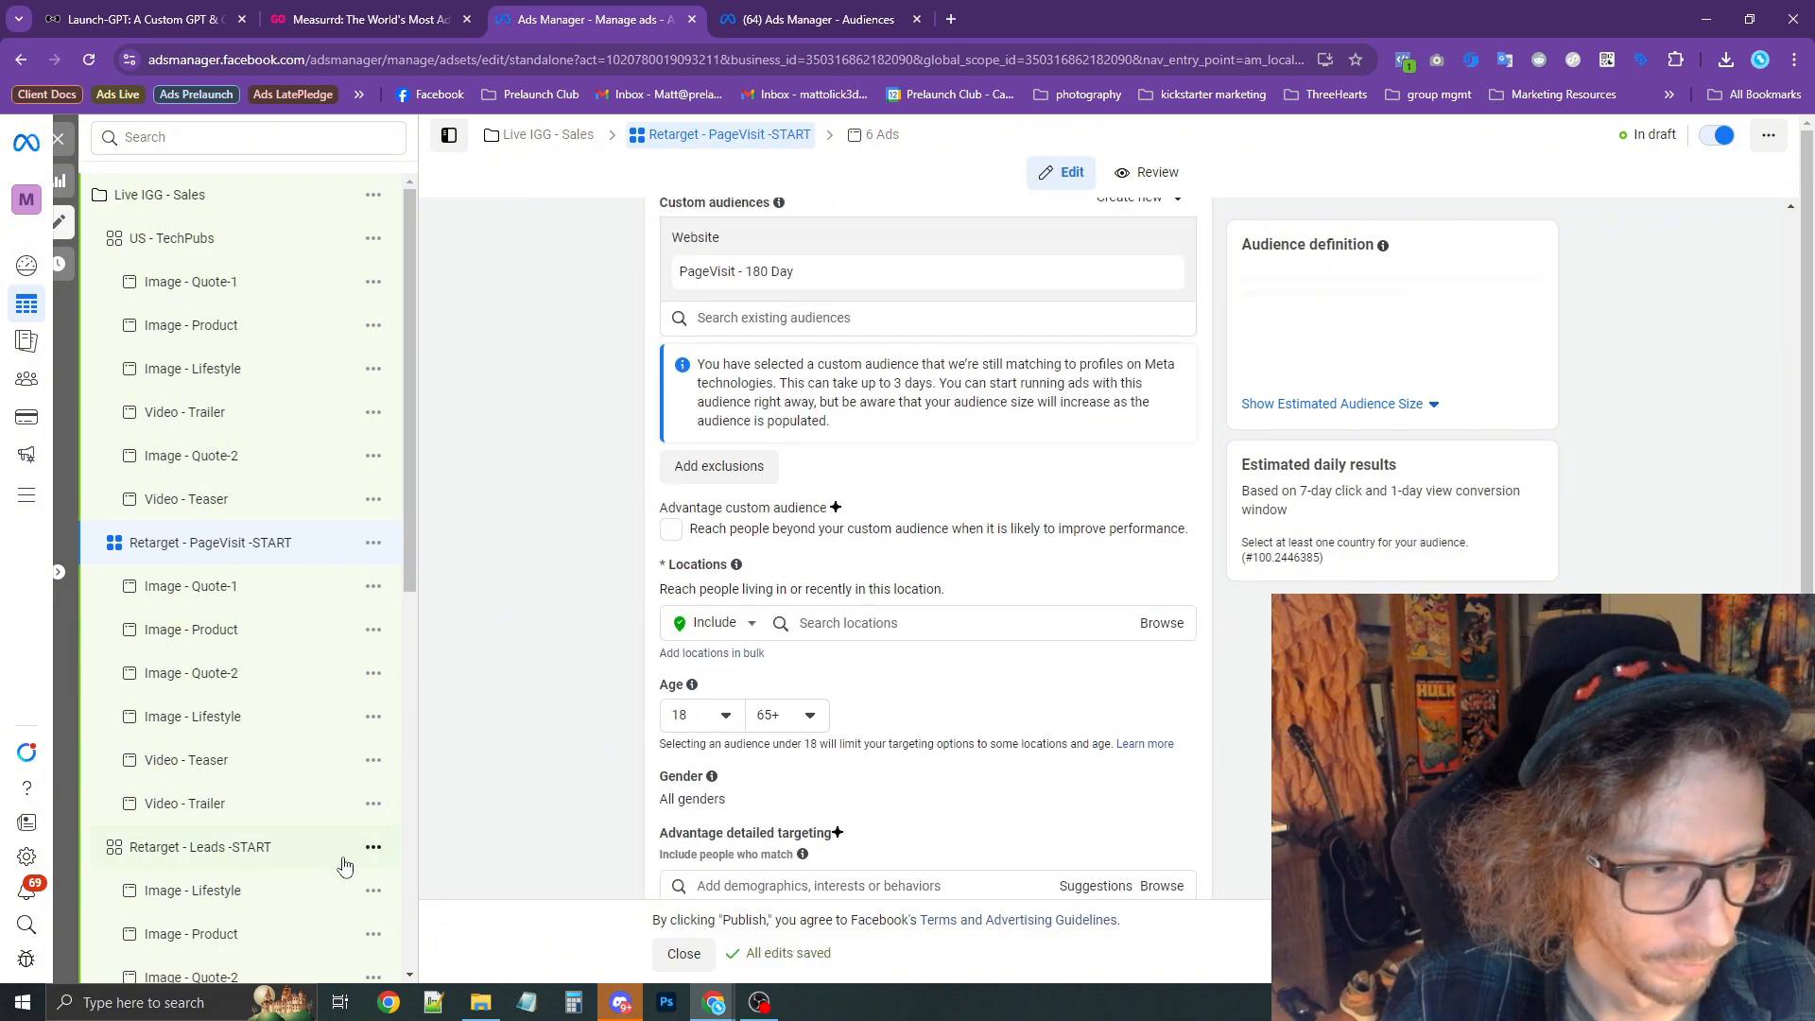
Delete the Retarget - Leads -START ad set and confirm the deletion.
click(374, 847)
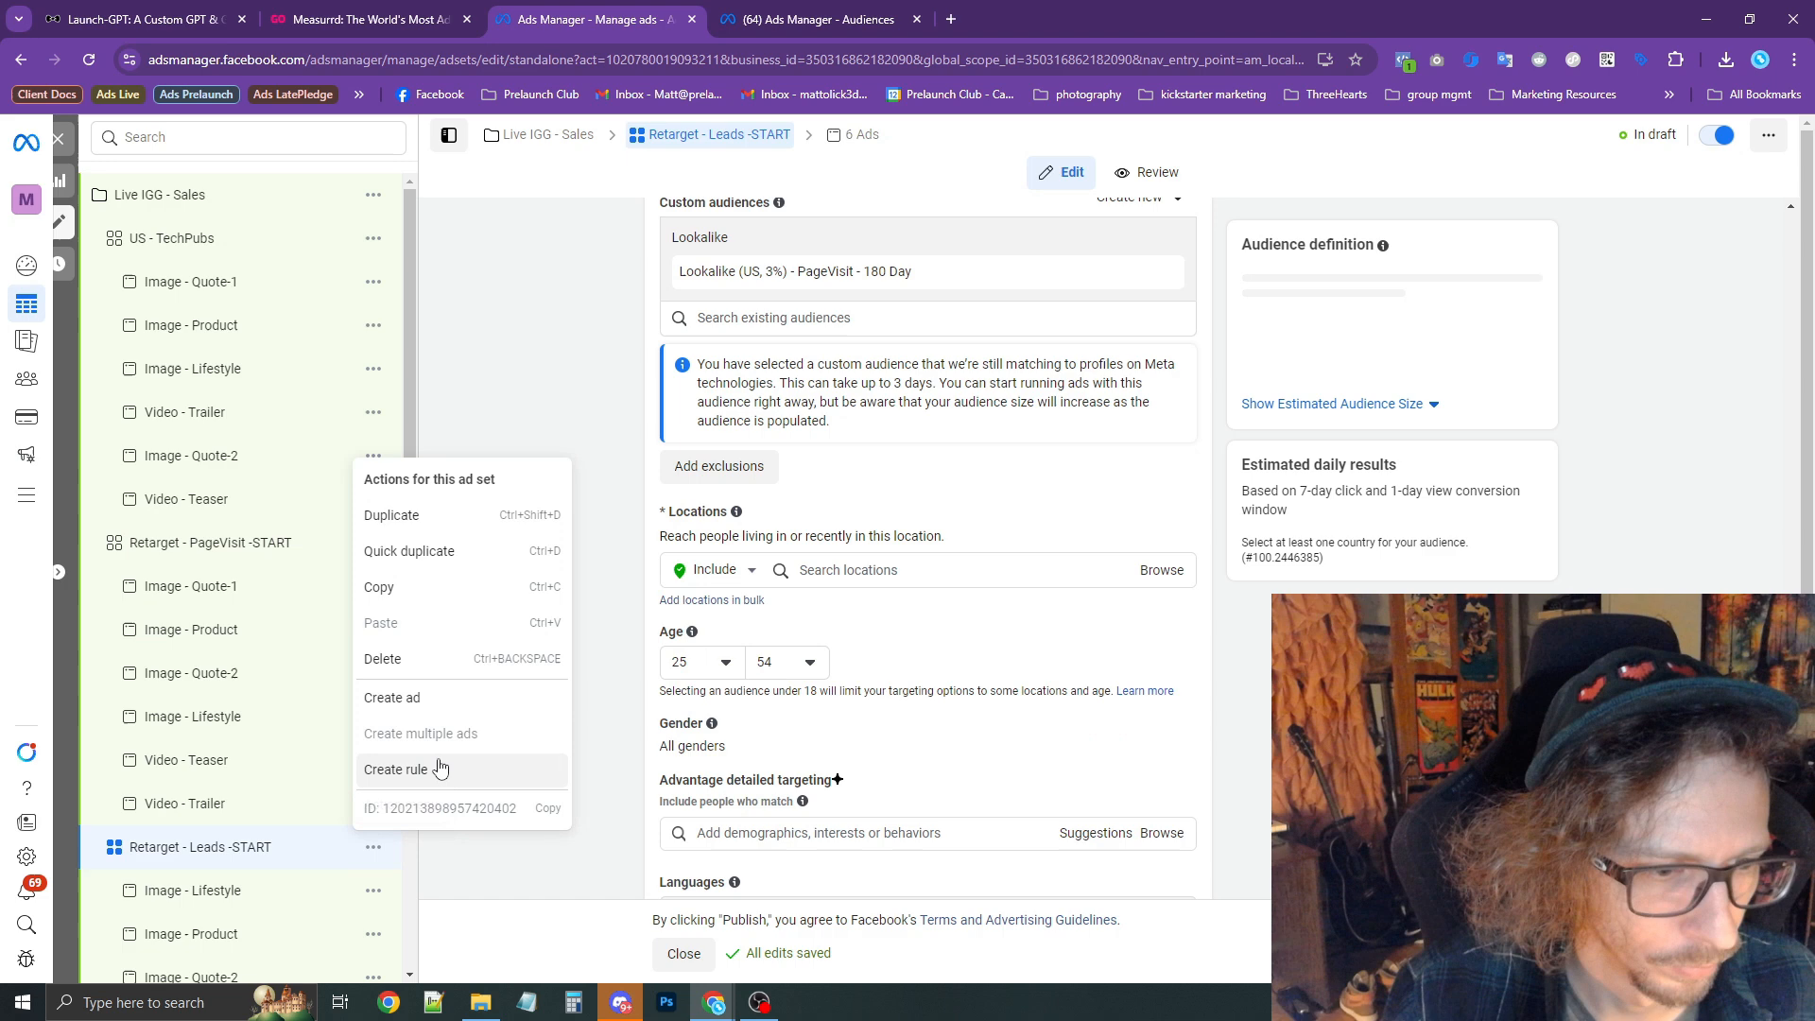
click(421, 658)
click(1065, 440)
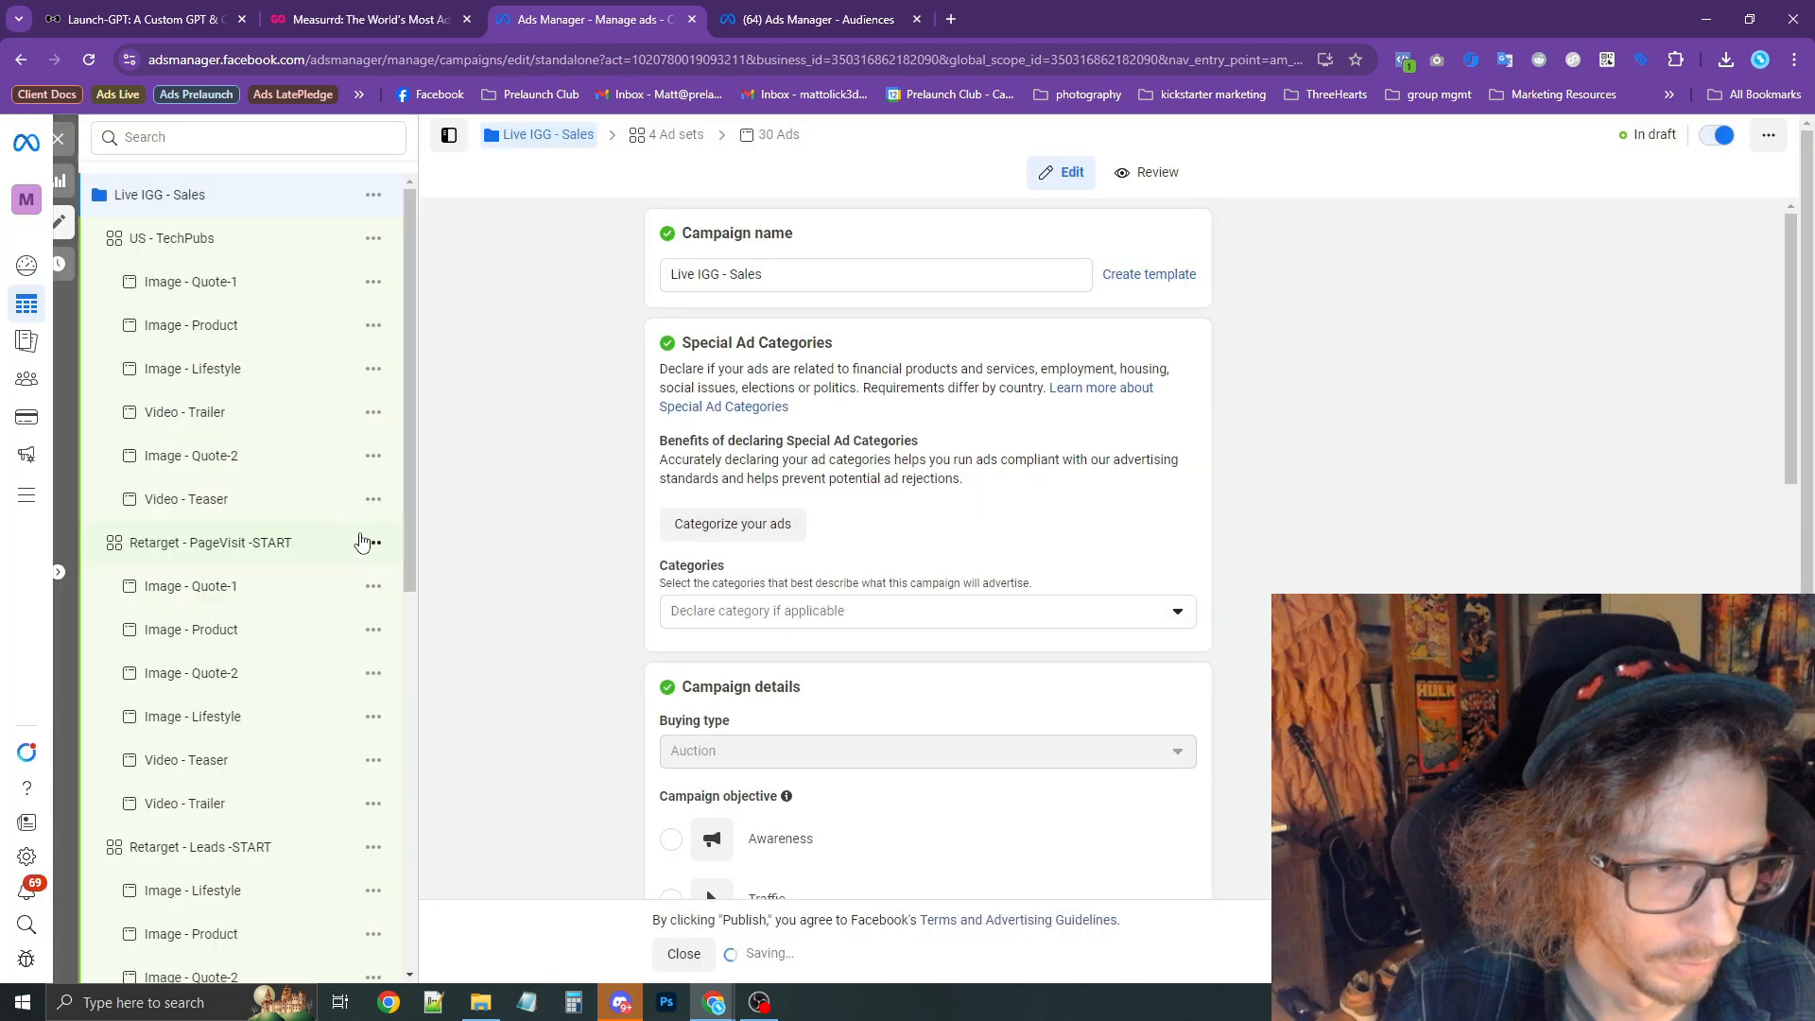
Duplicate the updated Retarget - PageVisit -START ad set once within the original campaign, showing existing reactions, comments and shares.
click(374, 544)
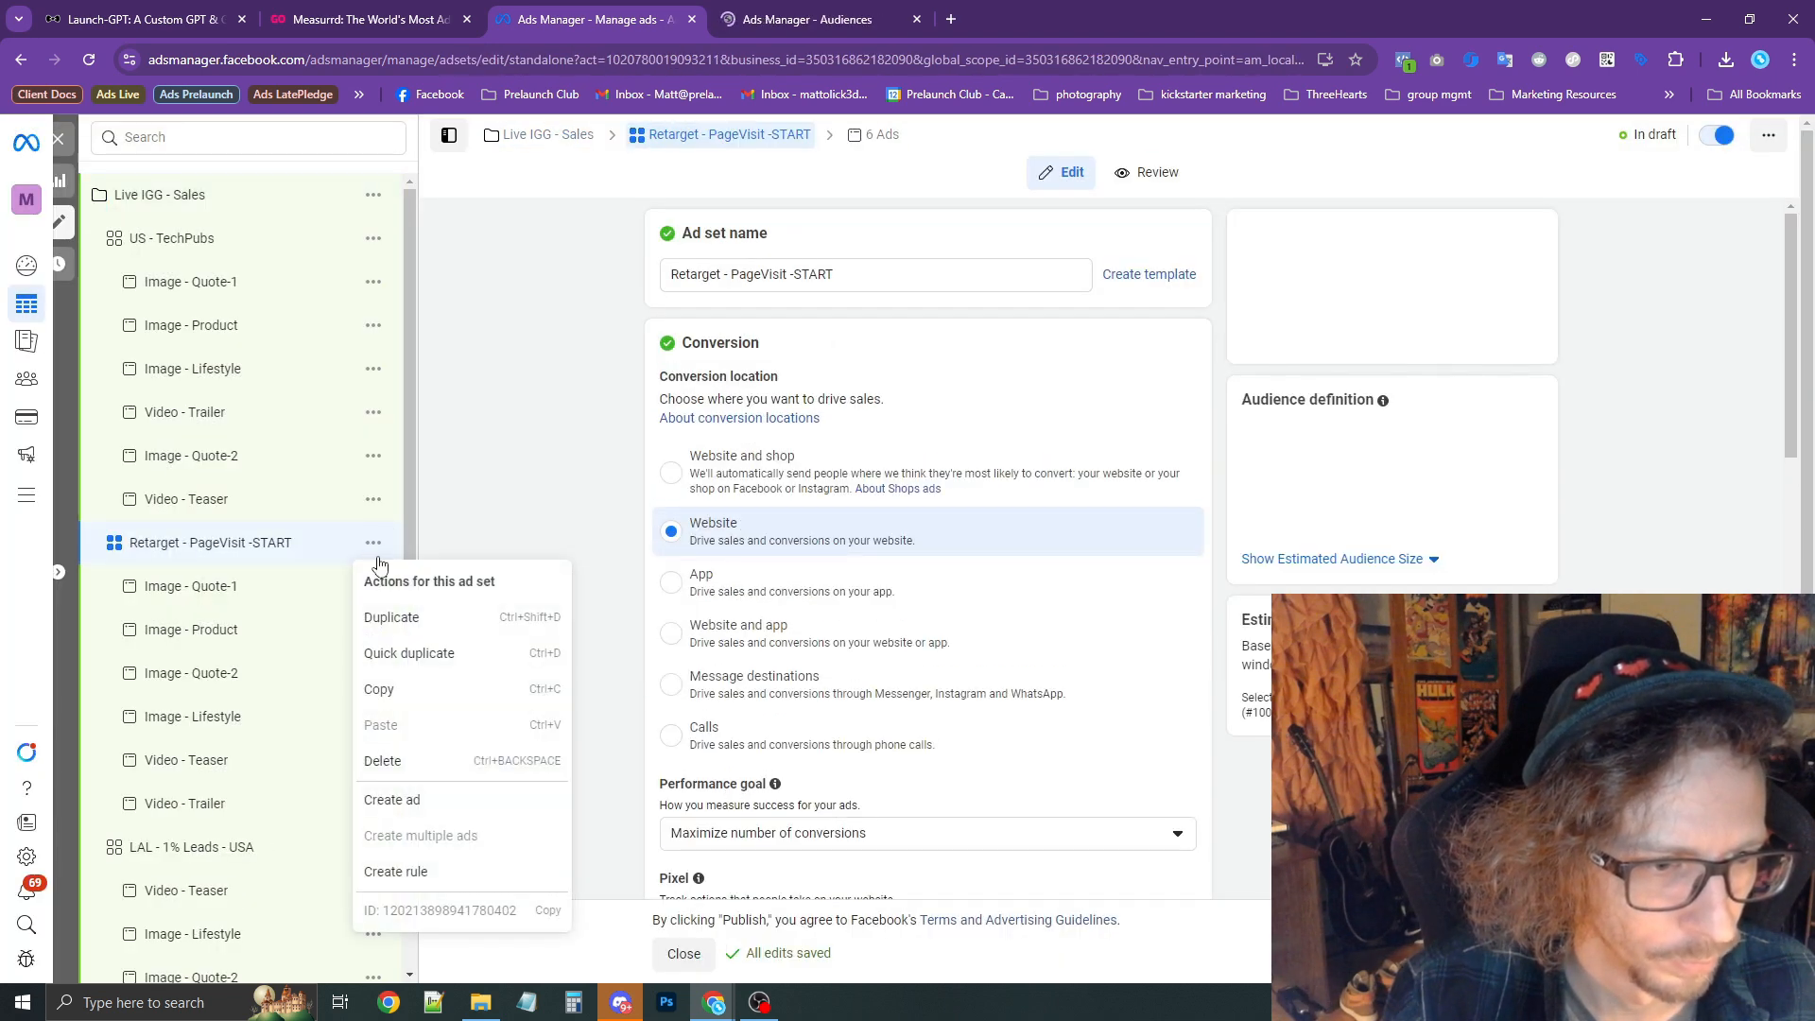
click(392, 616)
mouse_move(1030, 735)
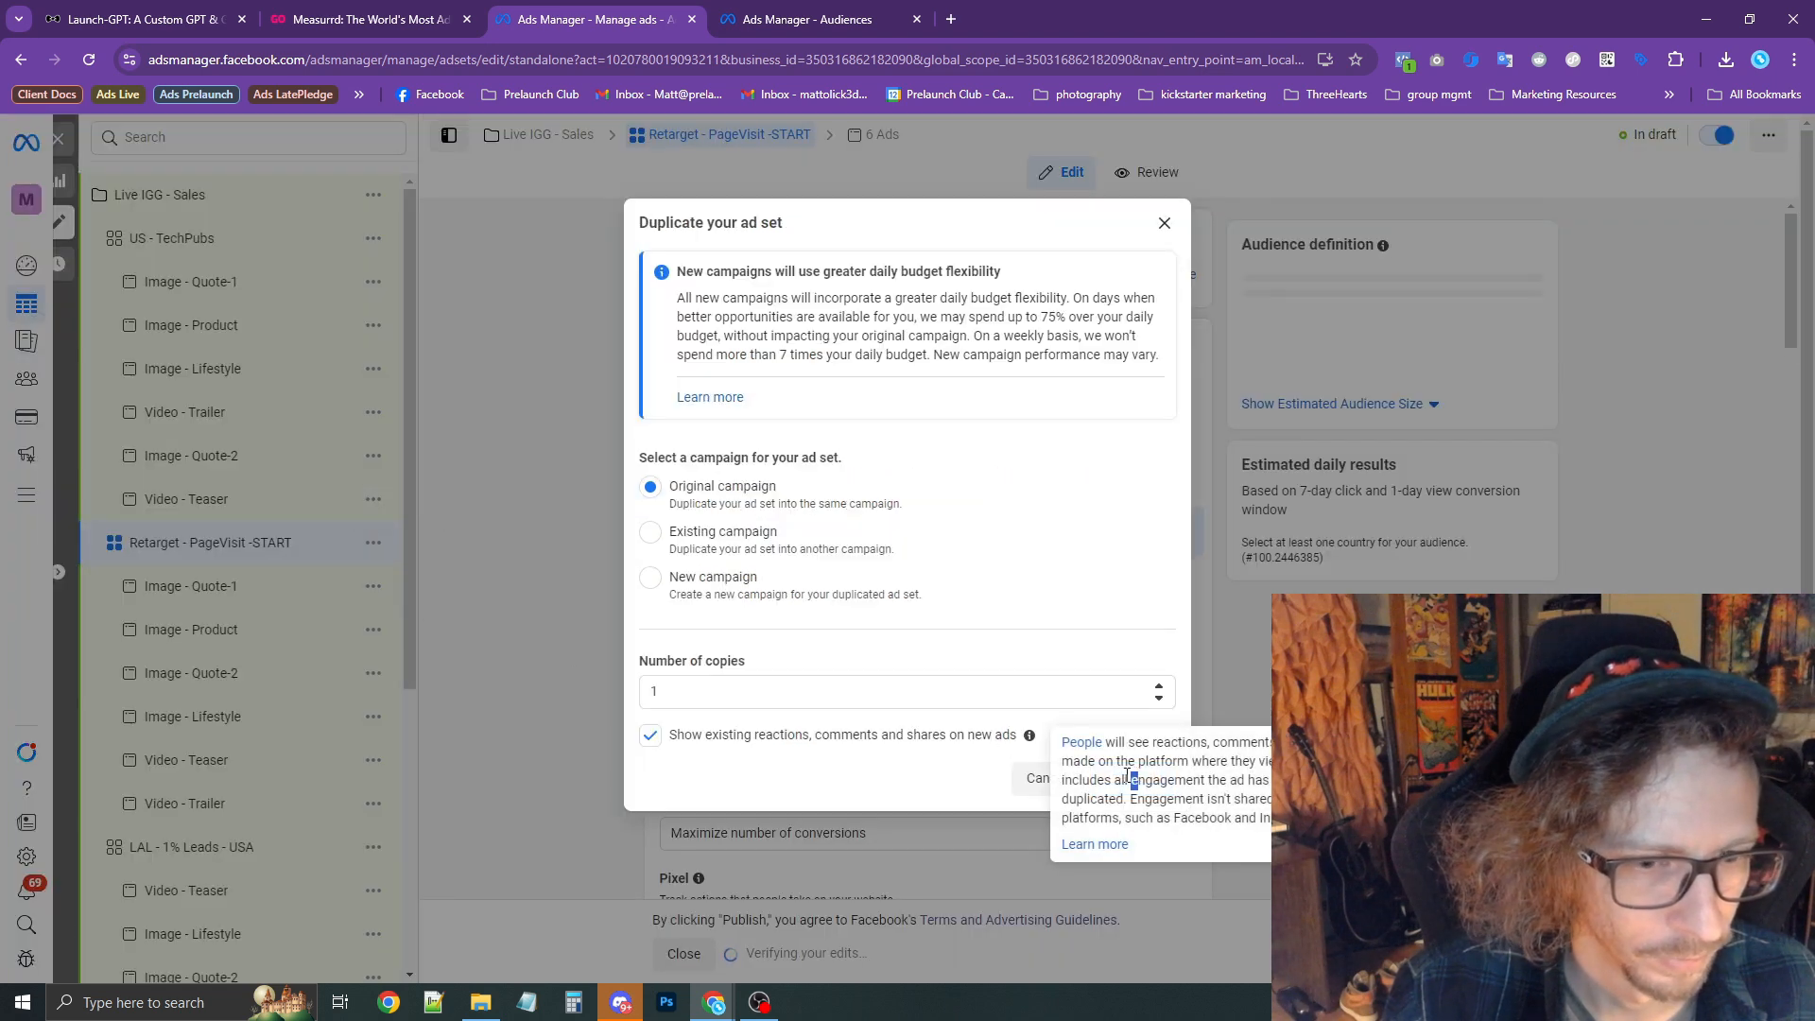
click(1134, 778)
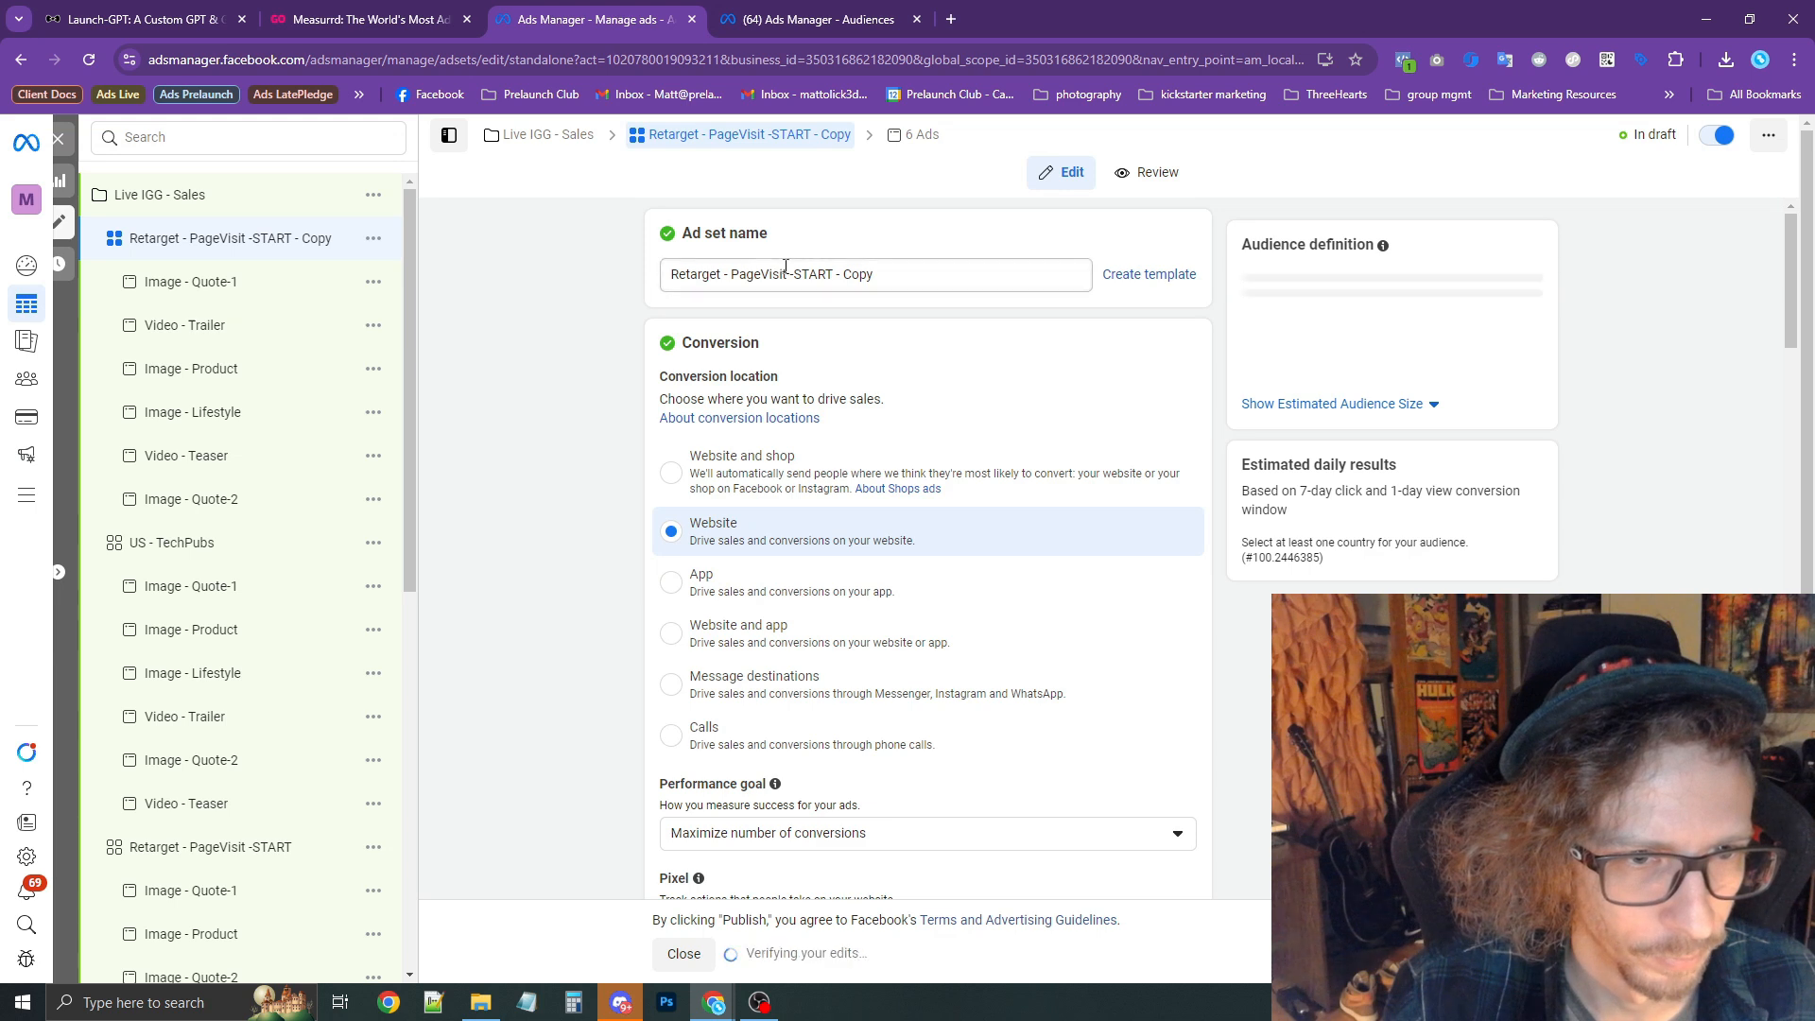
Rename the new ad set copy as Retarget - Leads -START.
drag(785, 269, 734, 274)
text(LEads)
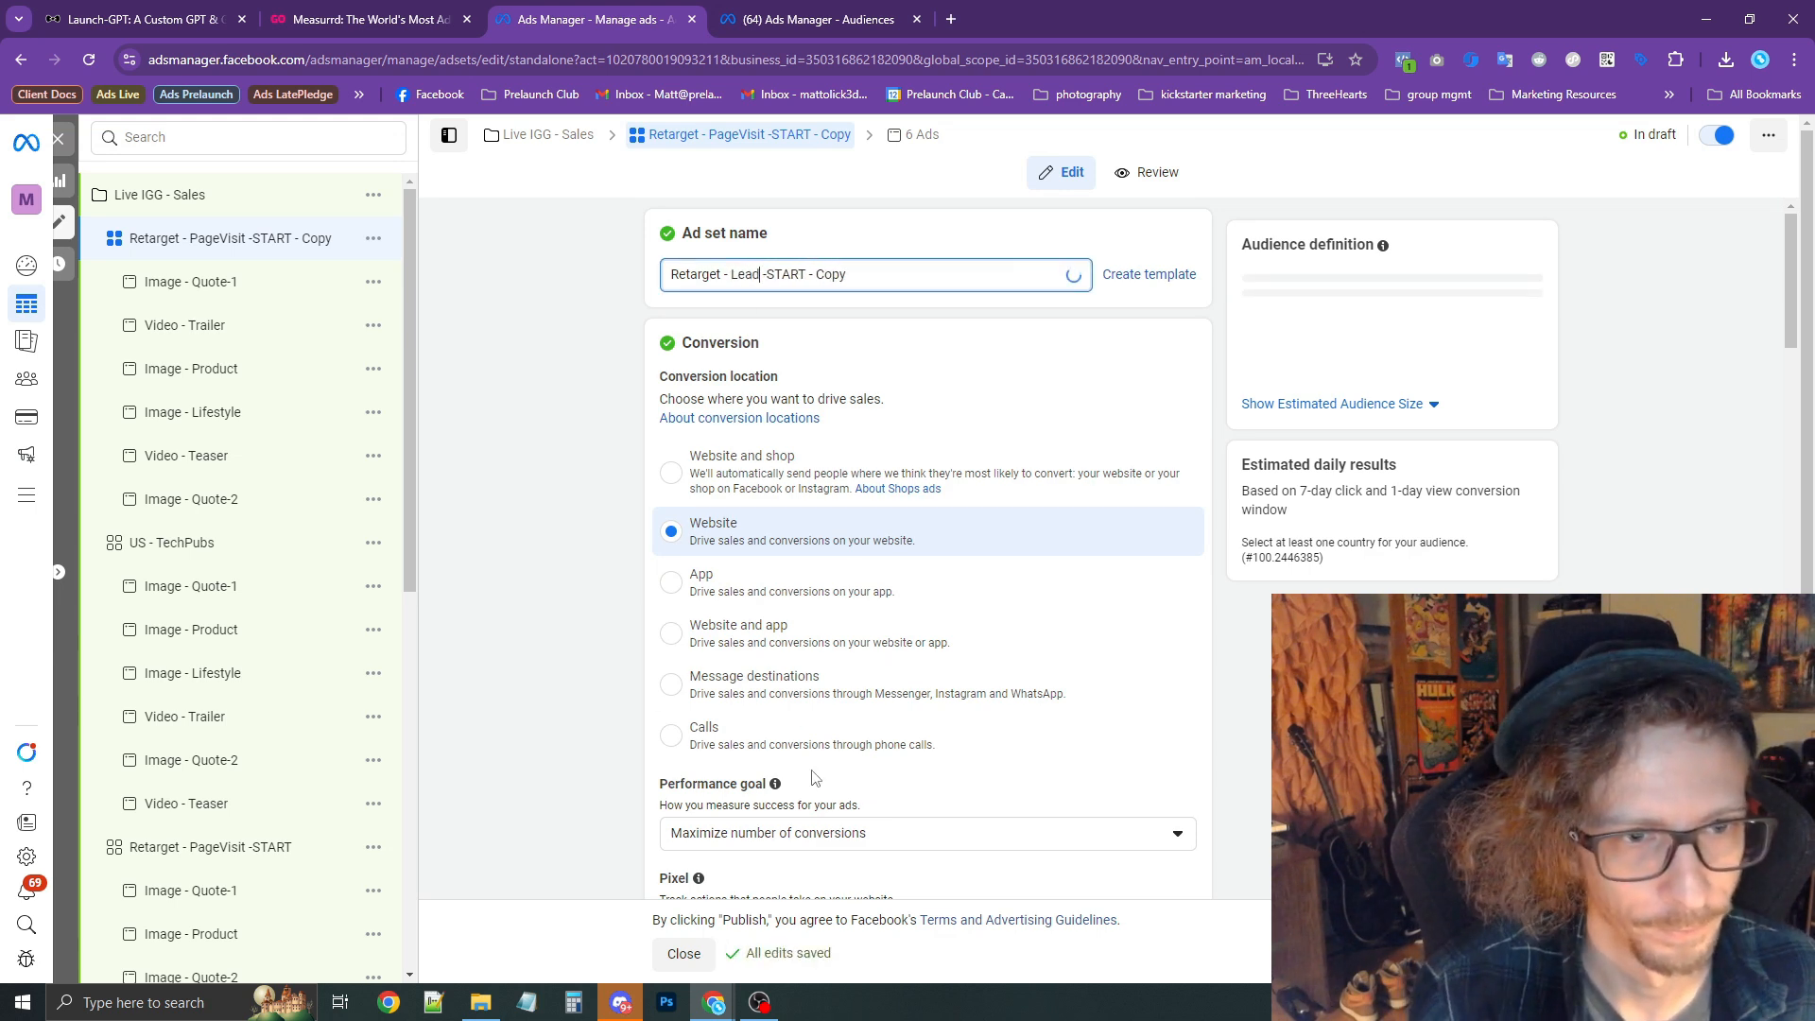
text(s)
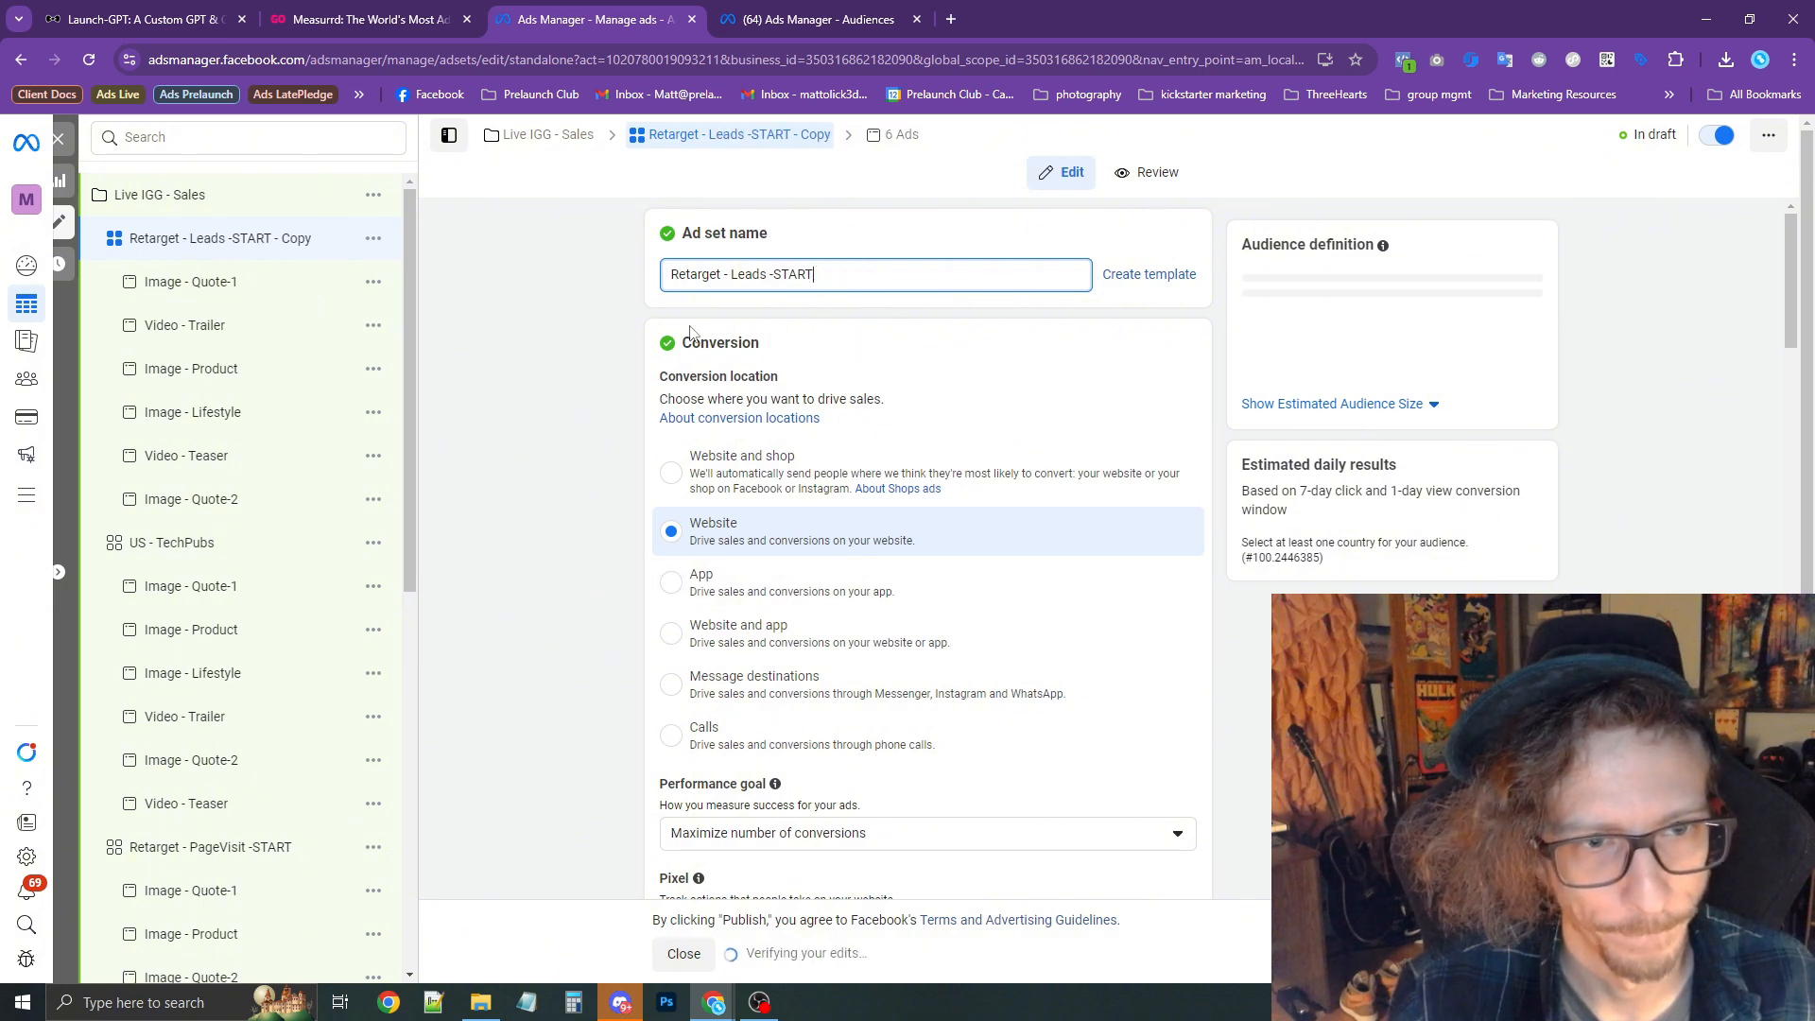
Replace the PageVisit - 180 Day custom audience in the Retarget - Leads -START ad set with Leads - 180 Day.
scroll(526, 660, down, 10)
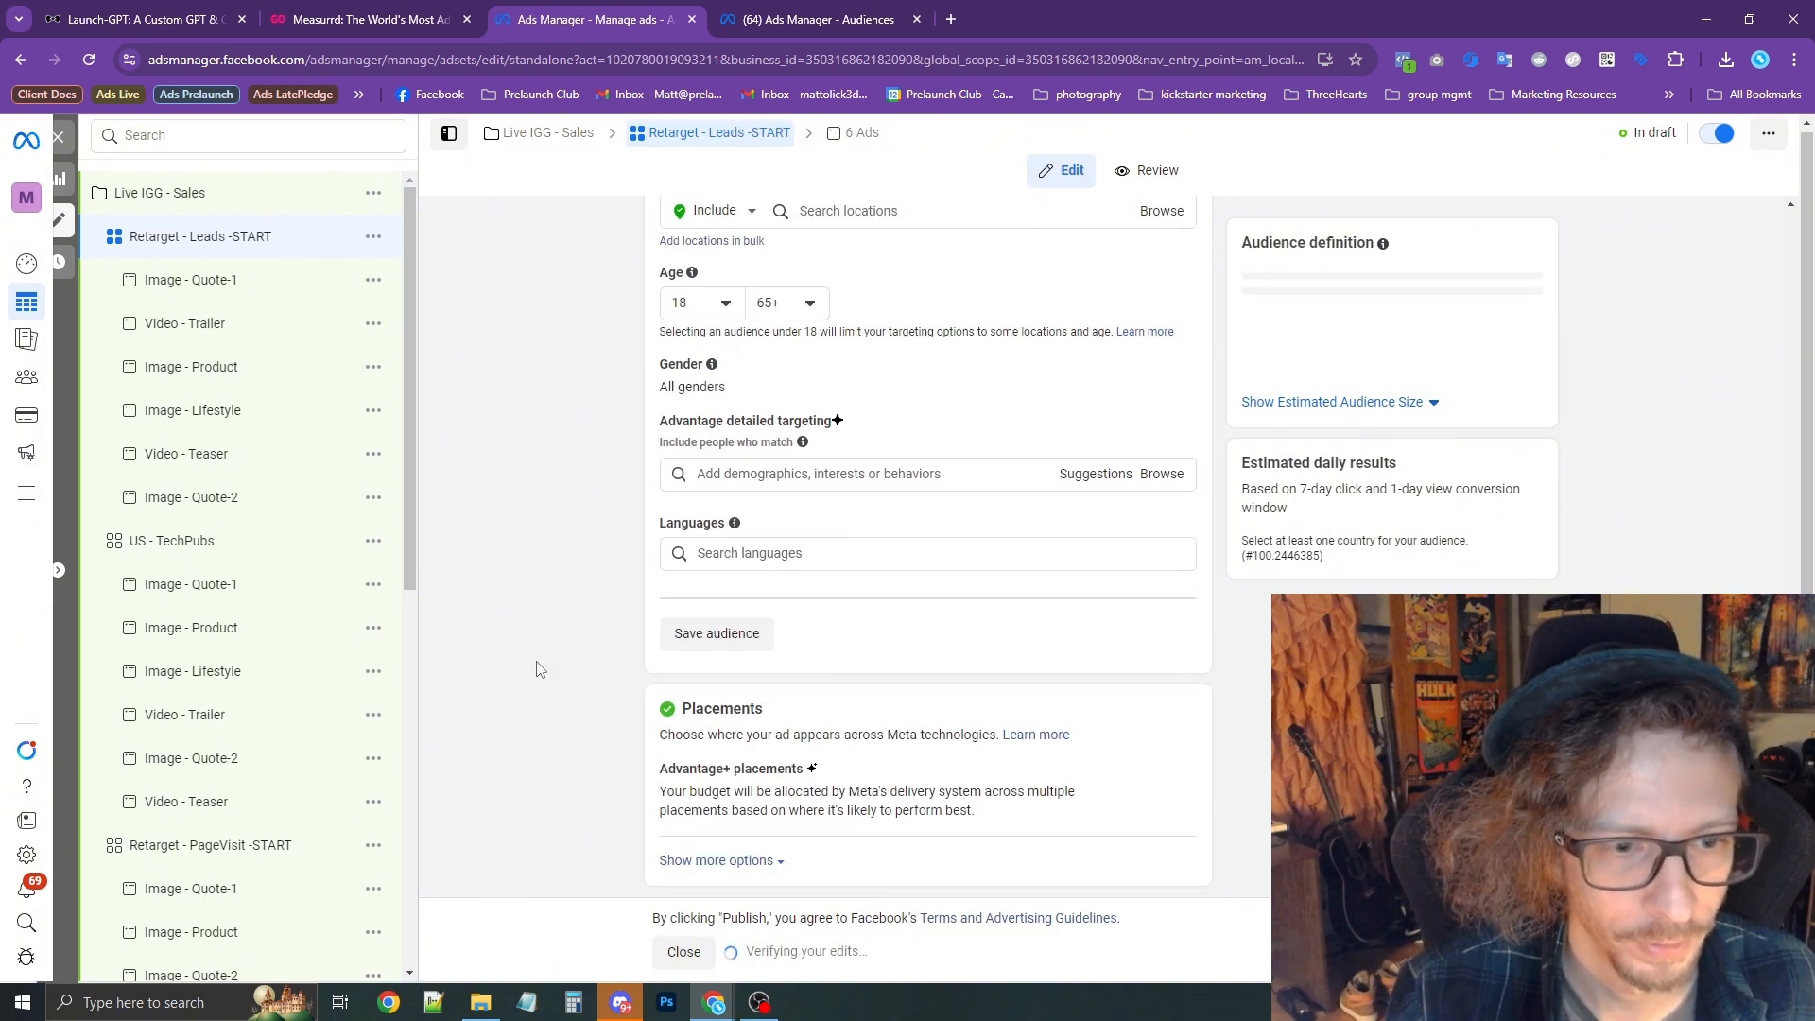
scroll(558, 650, up, 7)
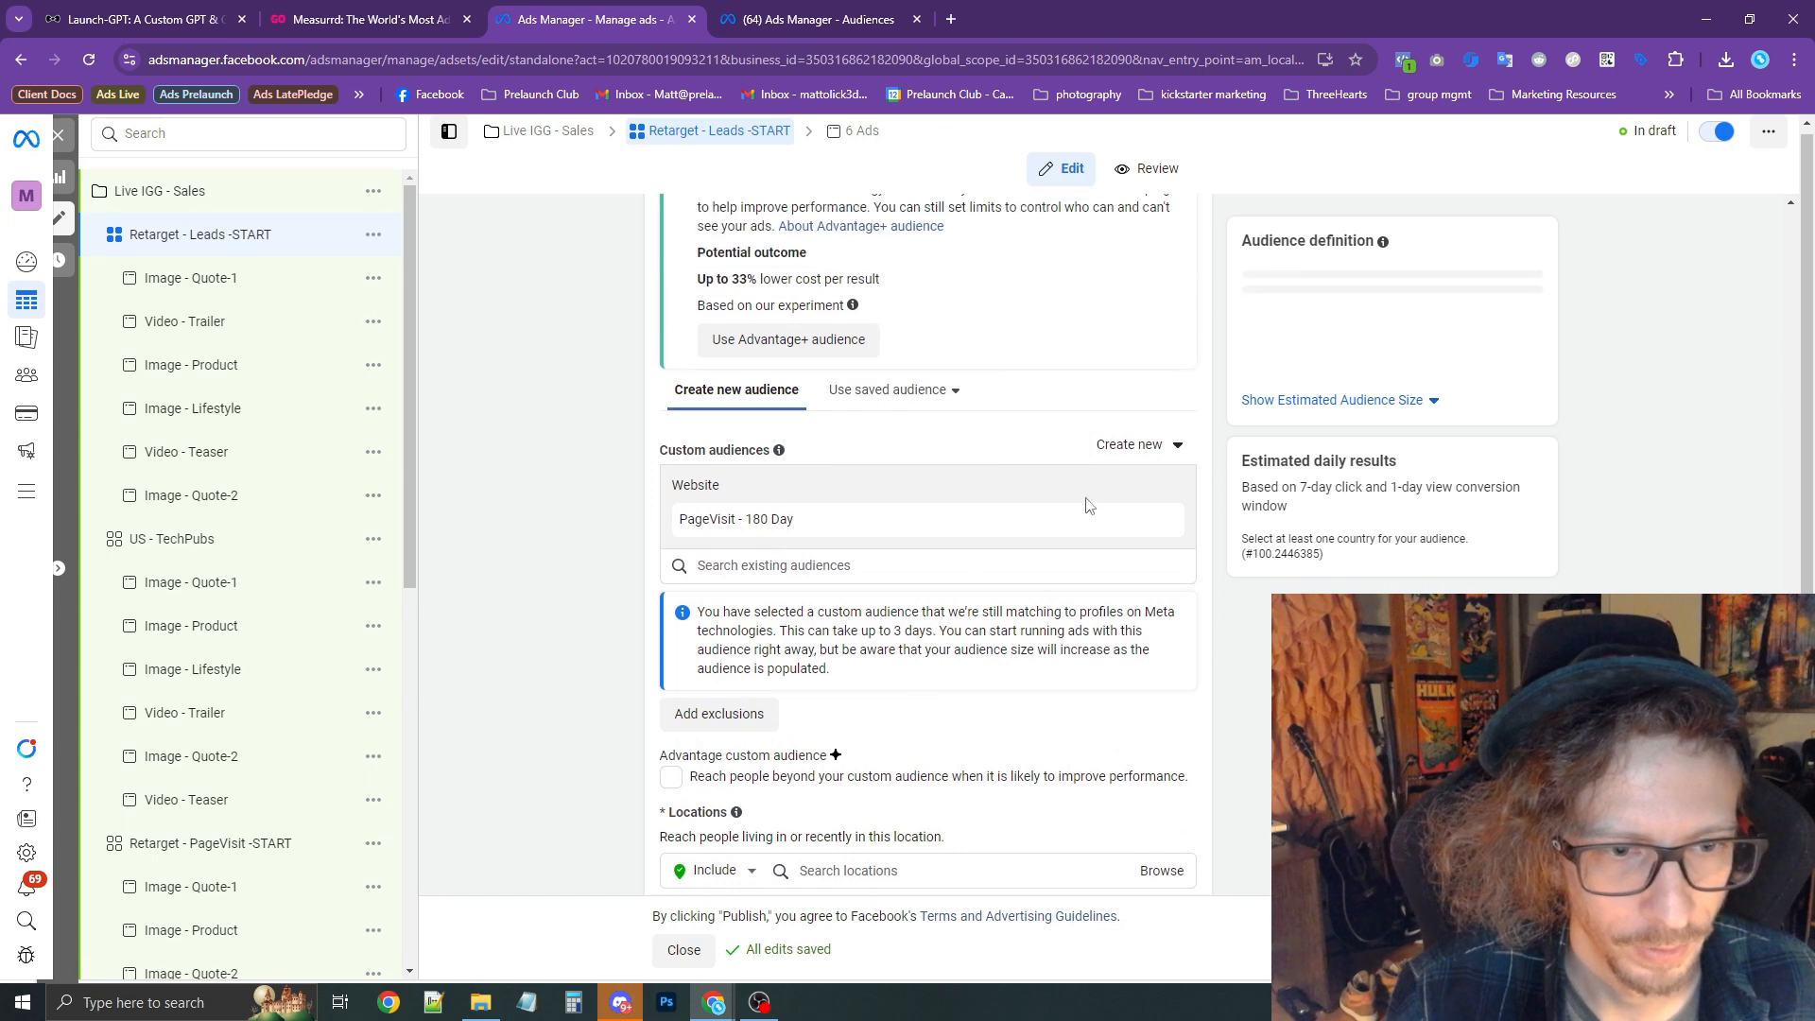
click(1164, 520)
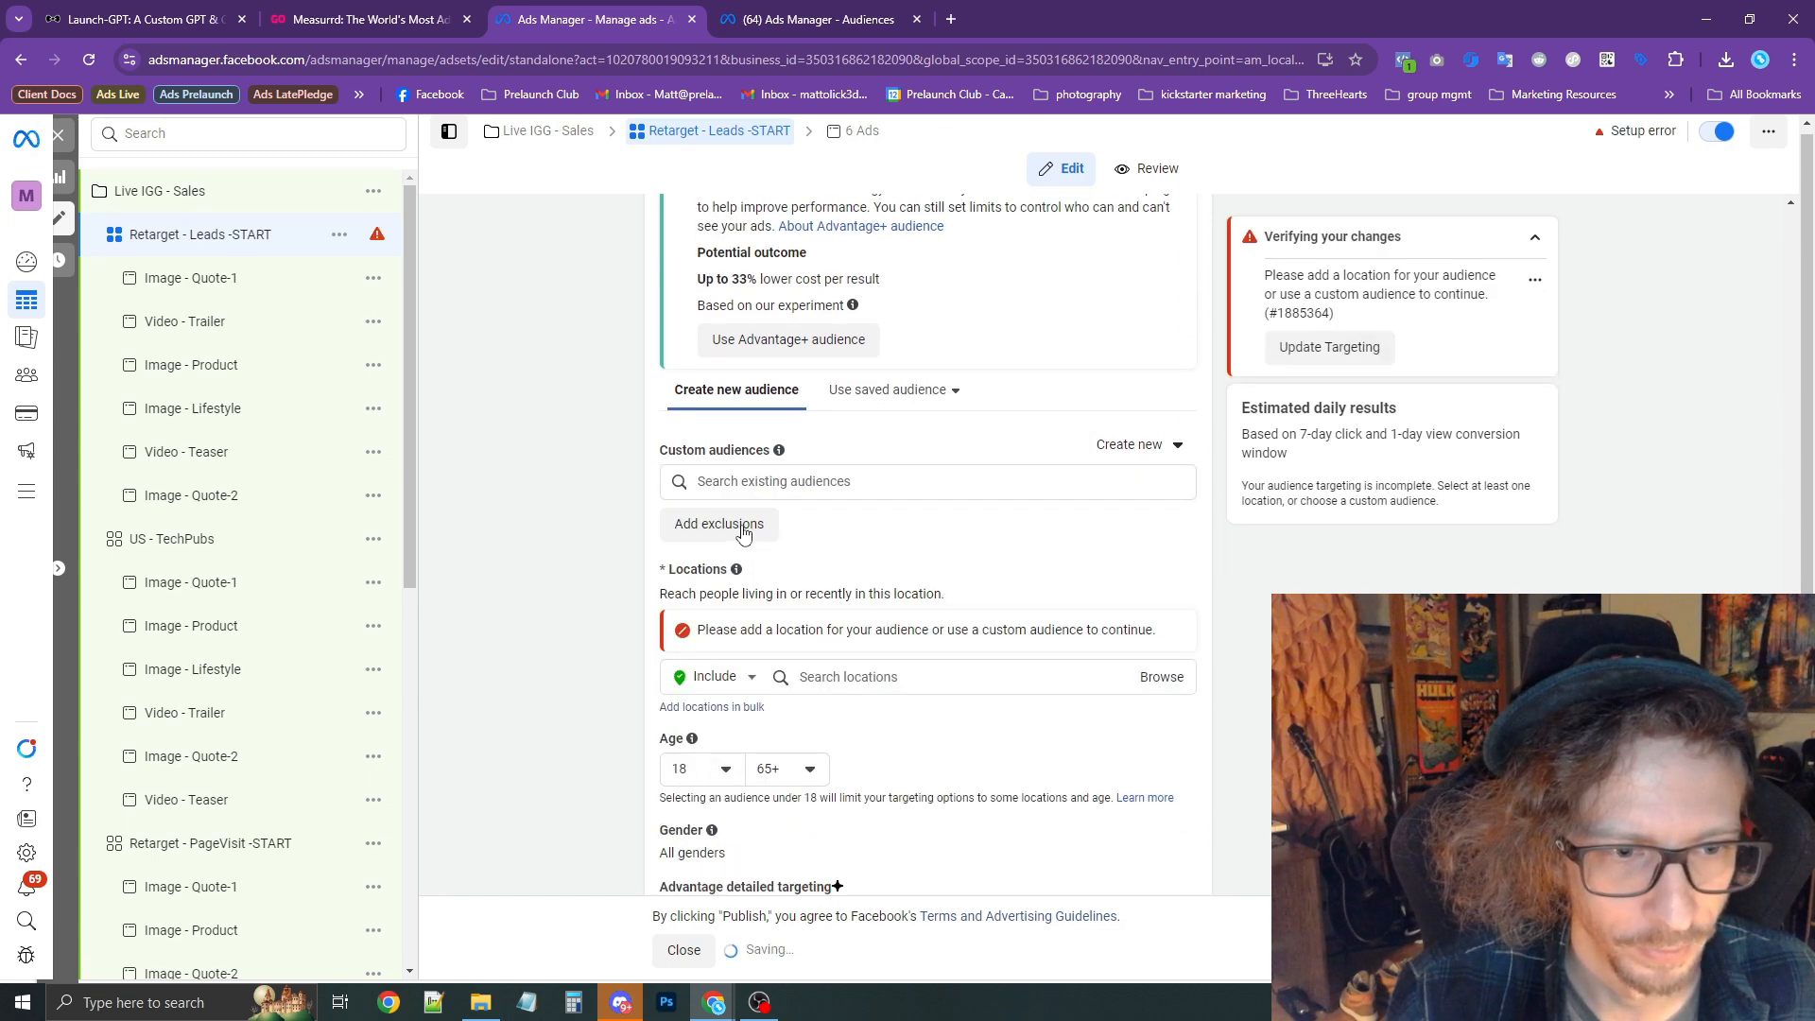
click(791, 487)
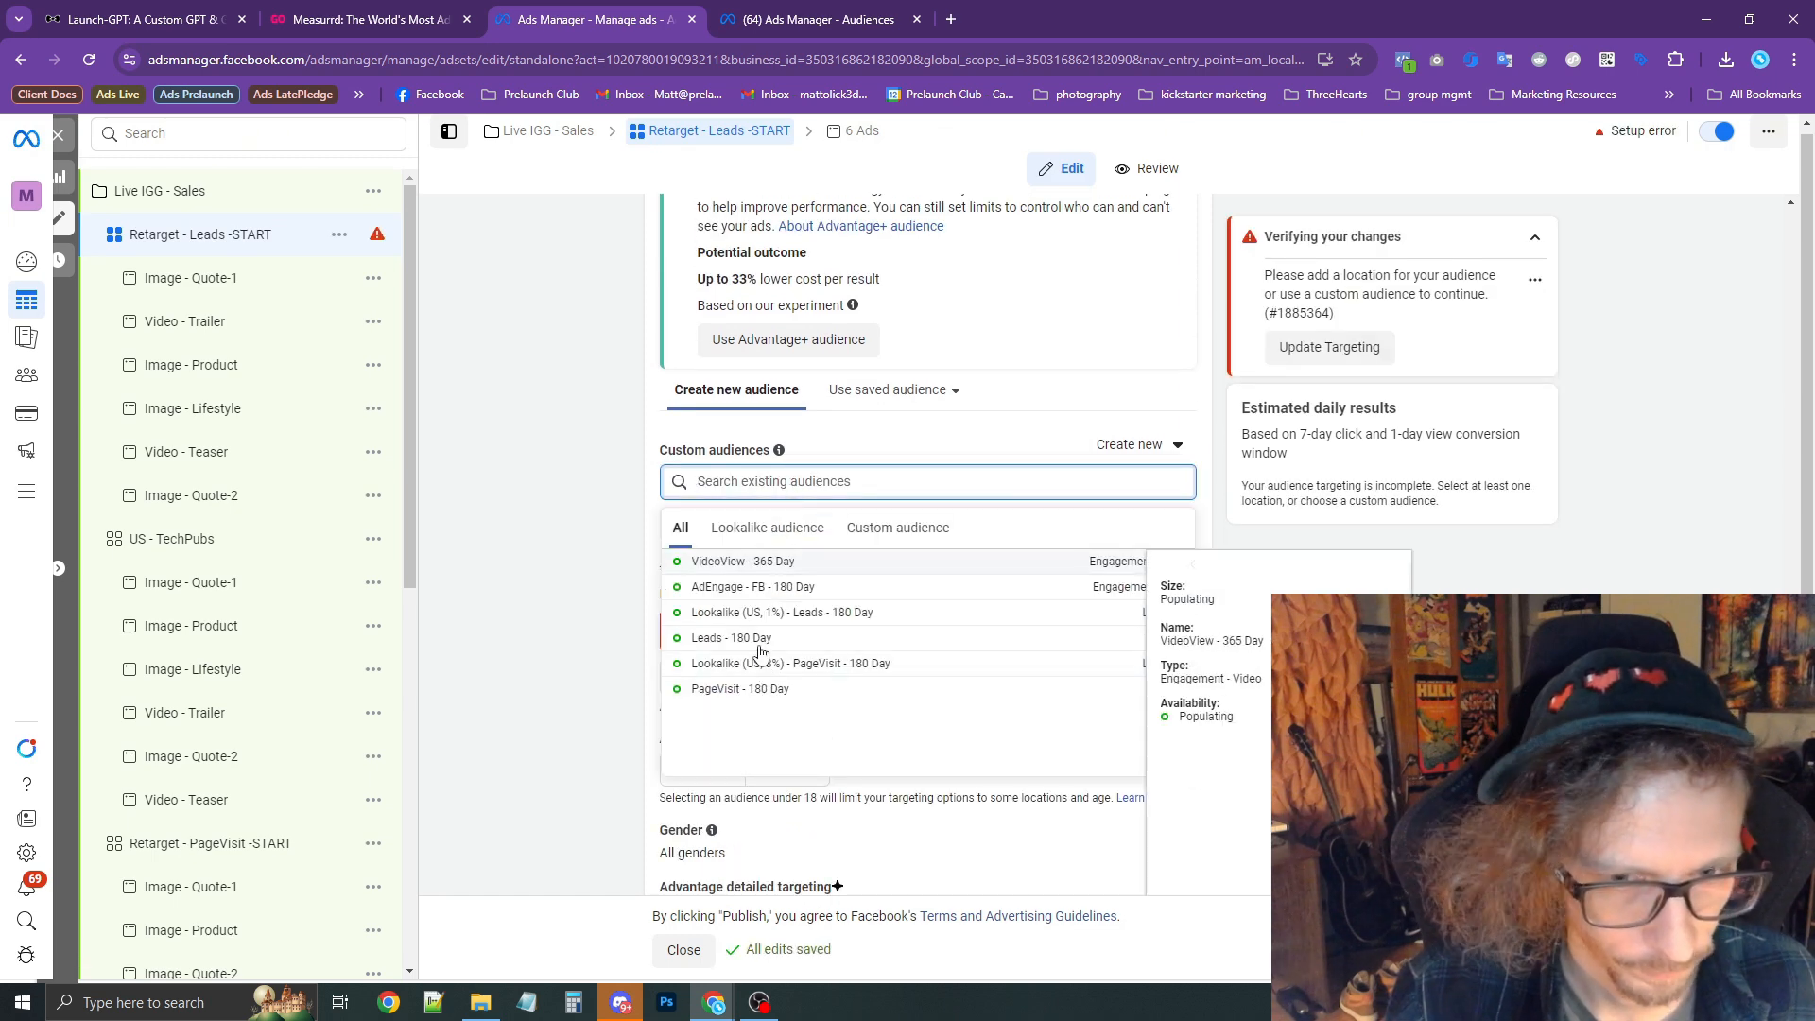
click(813, 638)
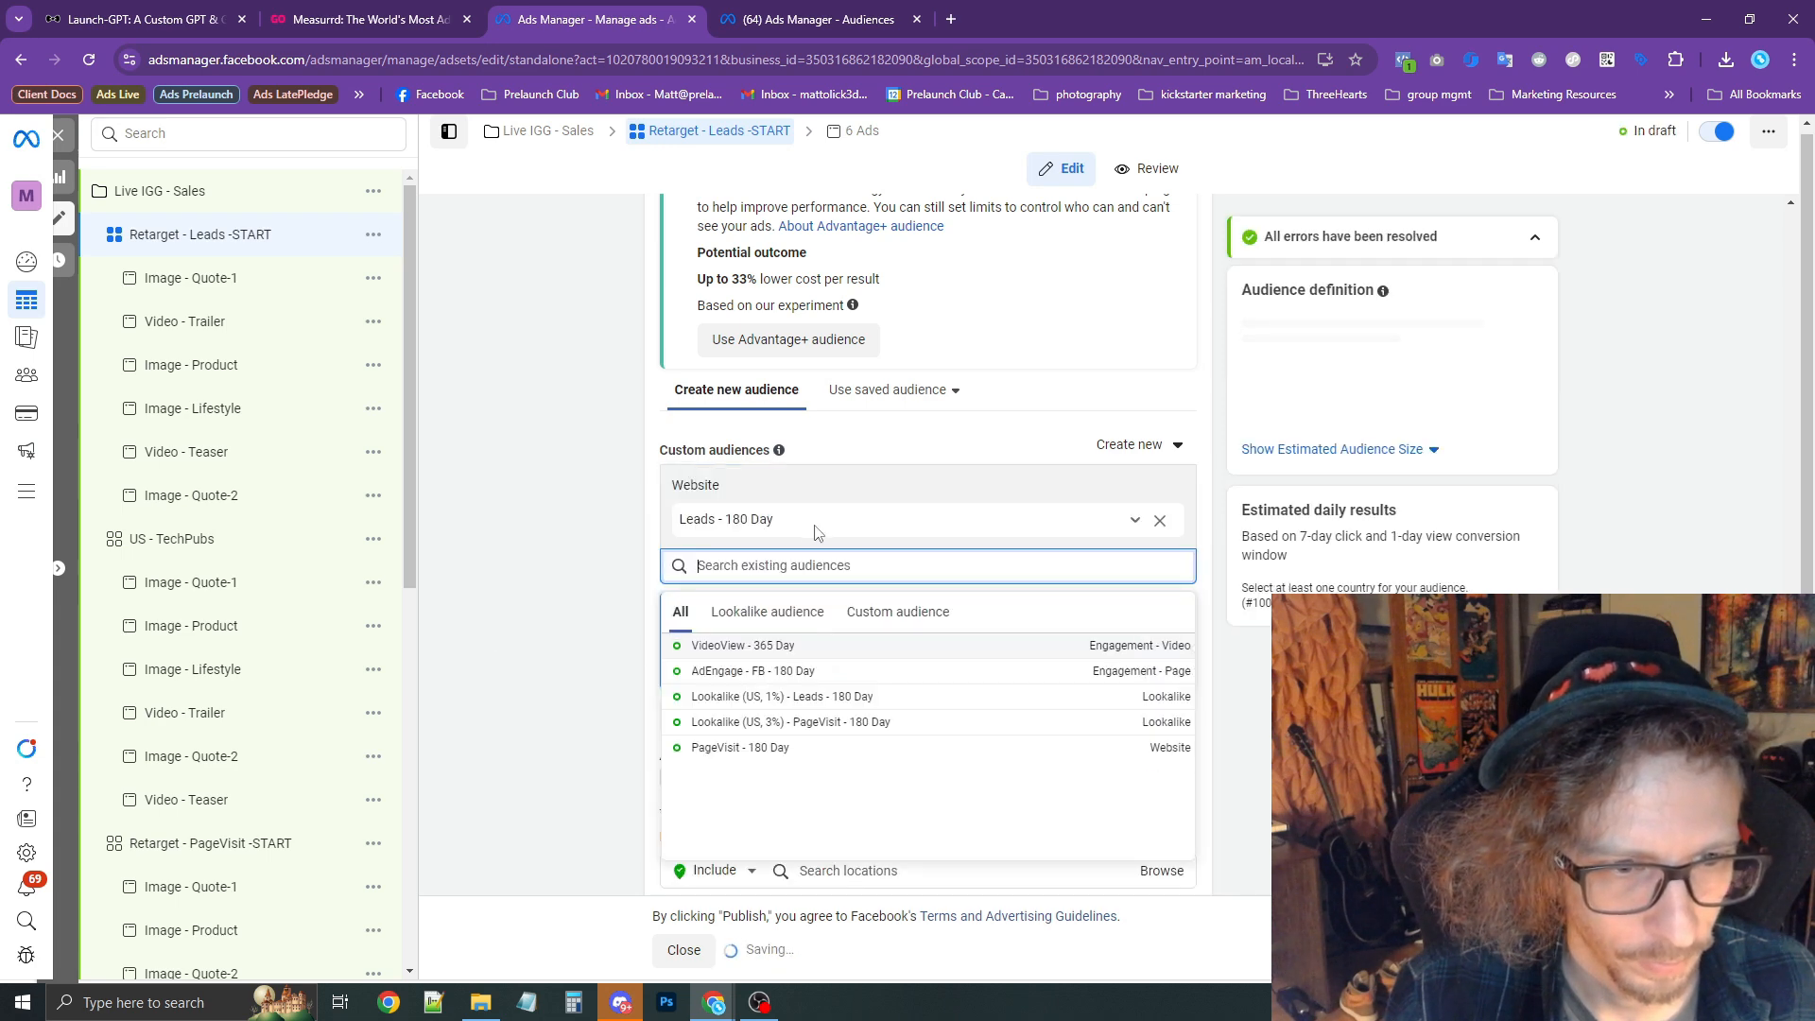
Return to the campaign list to view its results and budget columns, and close the separate Audiences page.
click(68, 143)
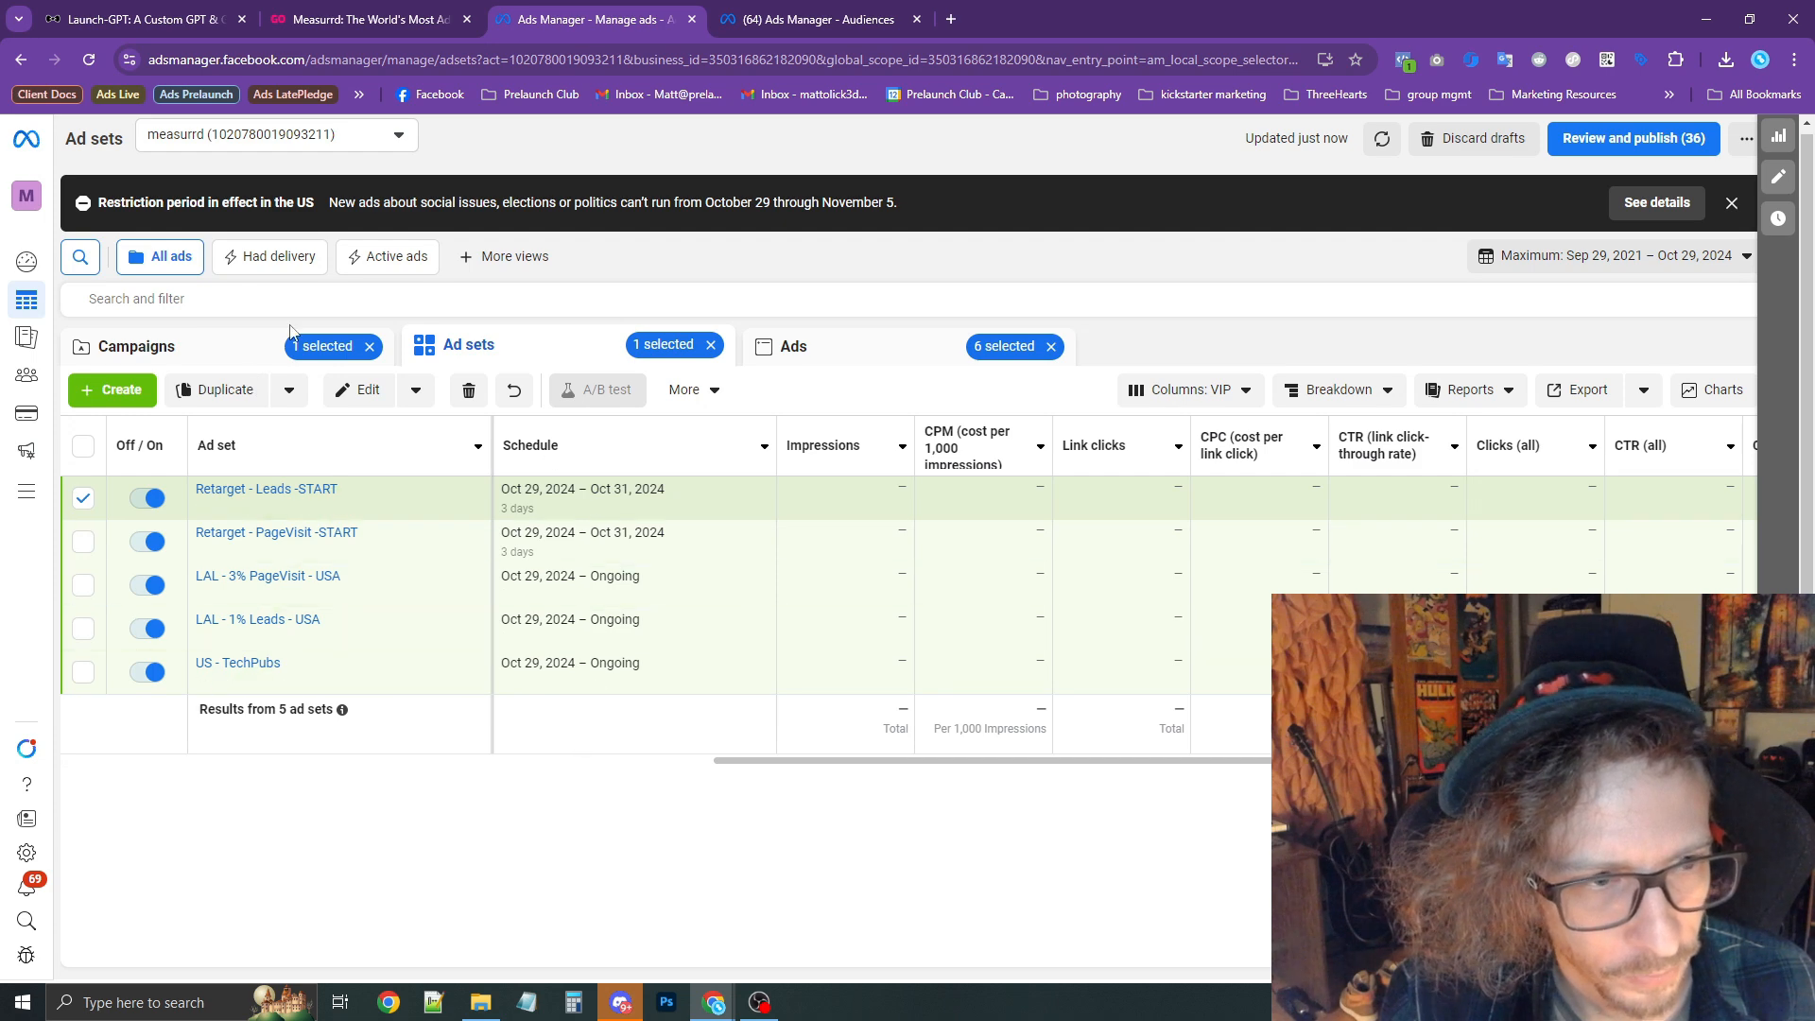
click(152, 346)
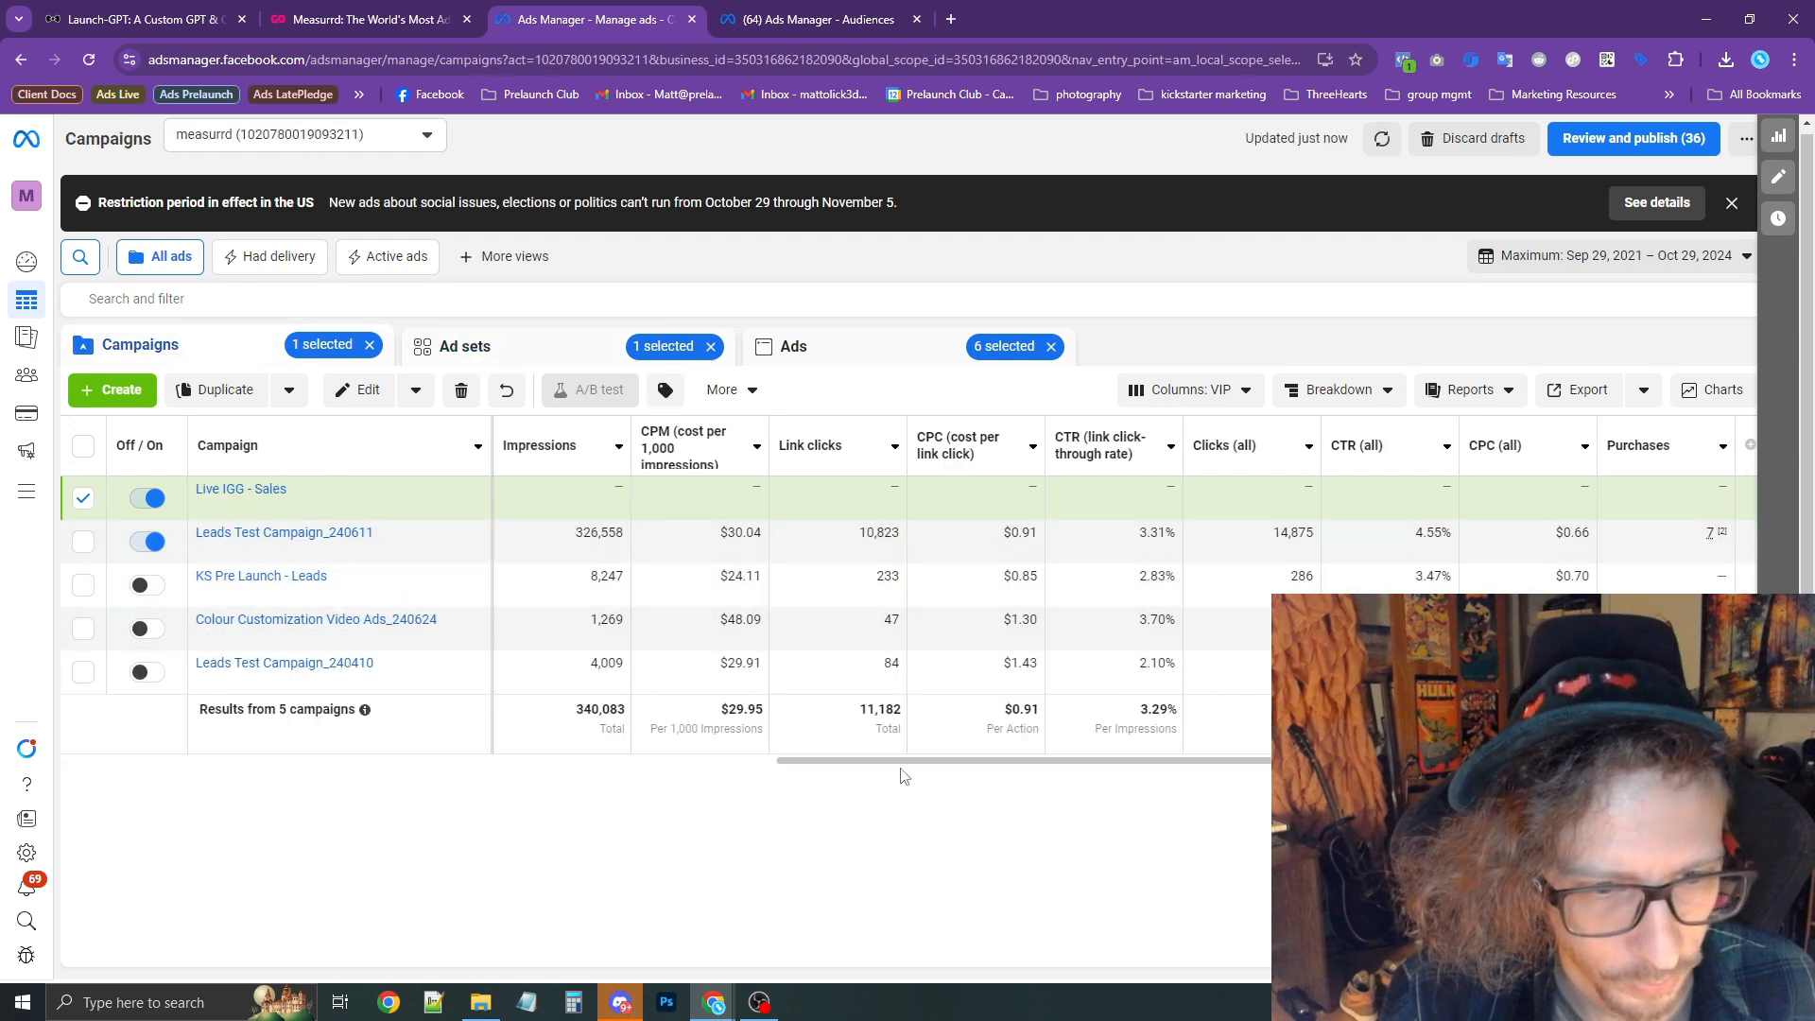
drag(901, 768, 265, 723)
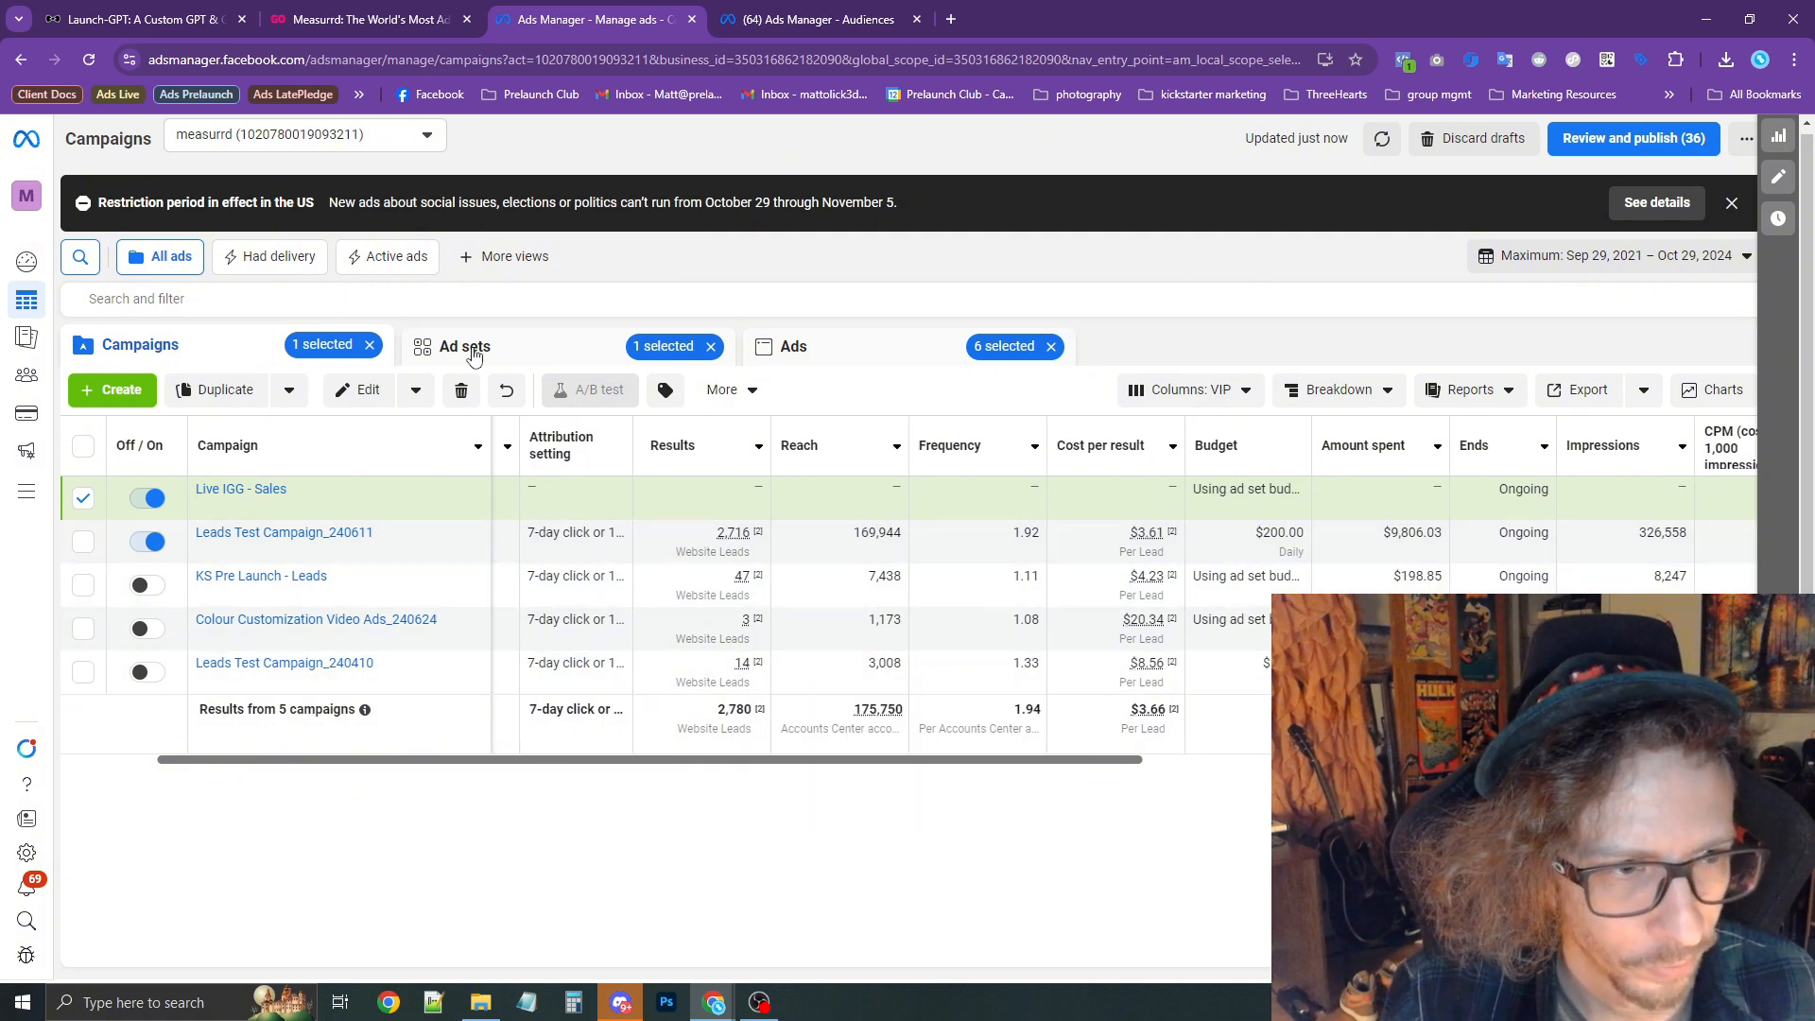
click(762, 21)
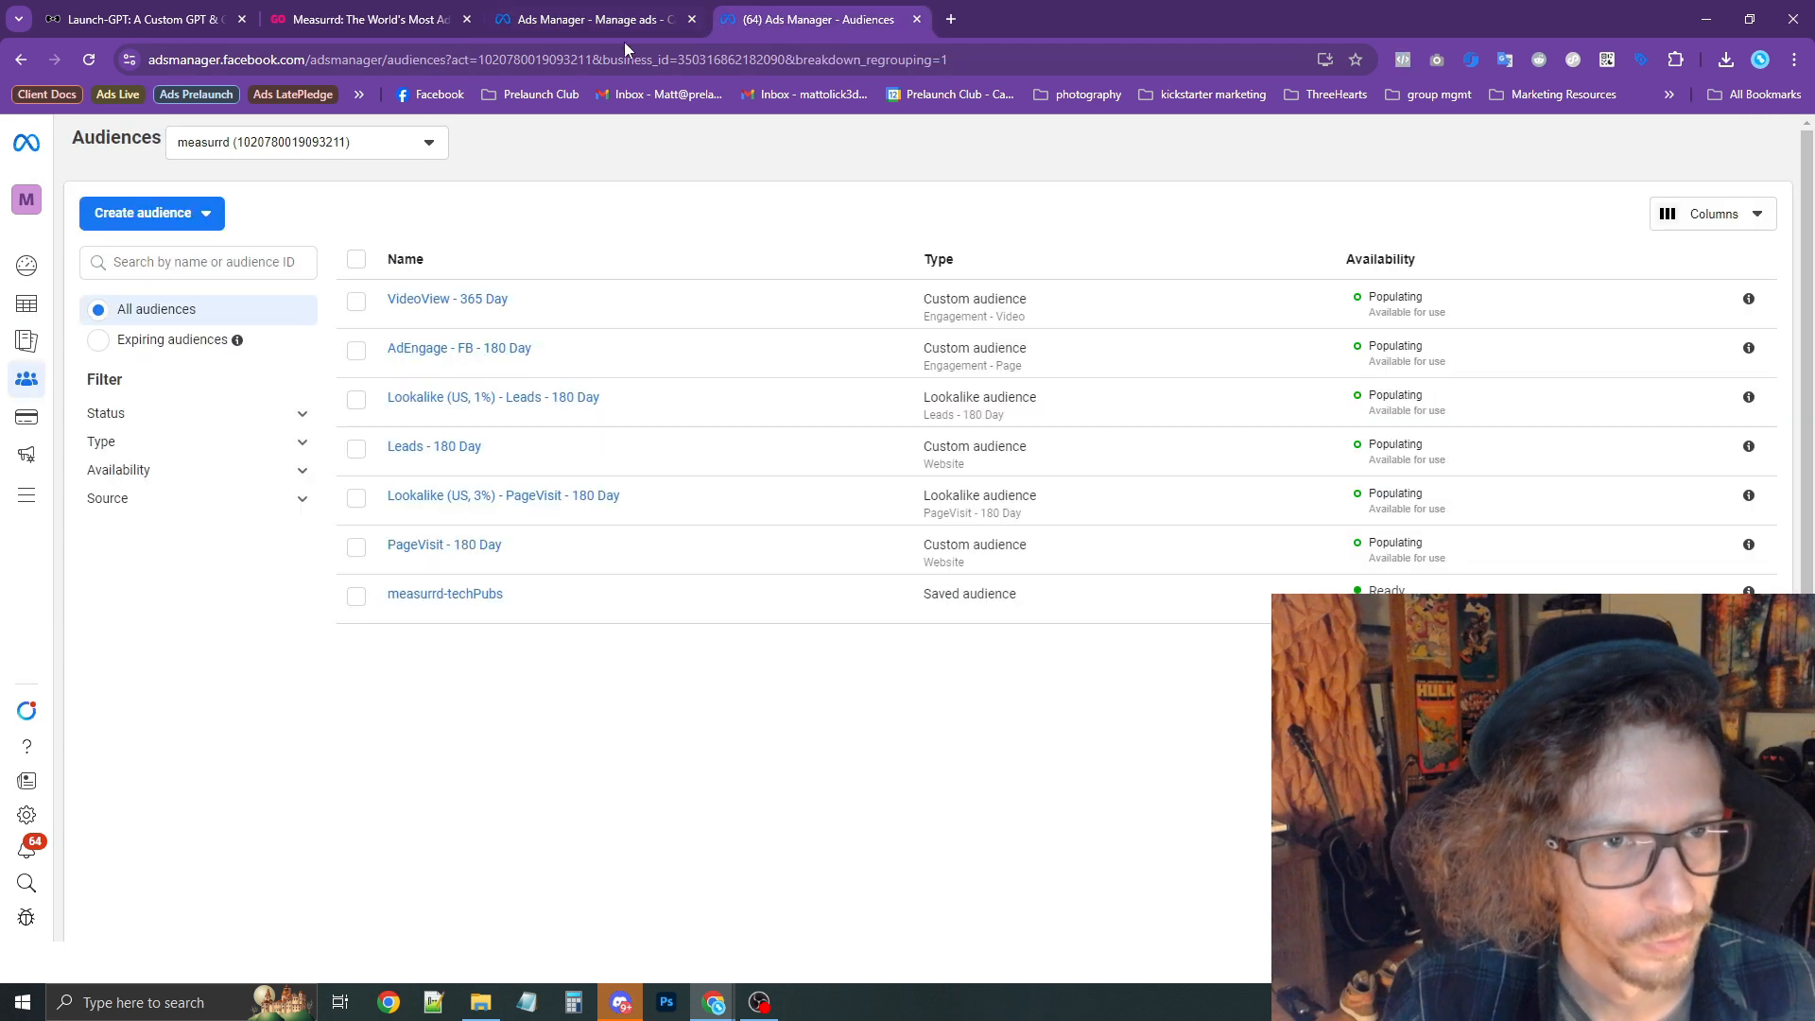
click(565, 11)
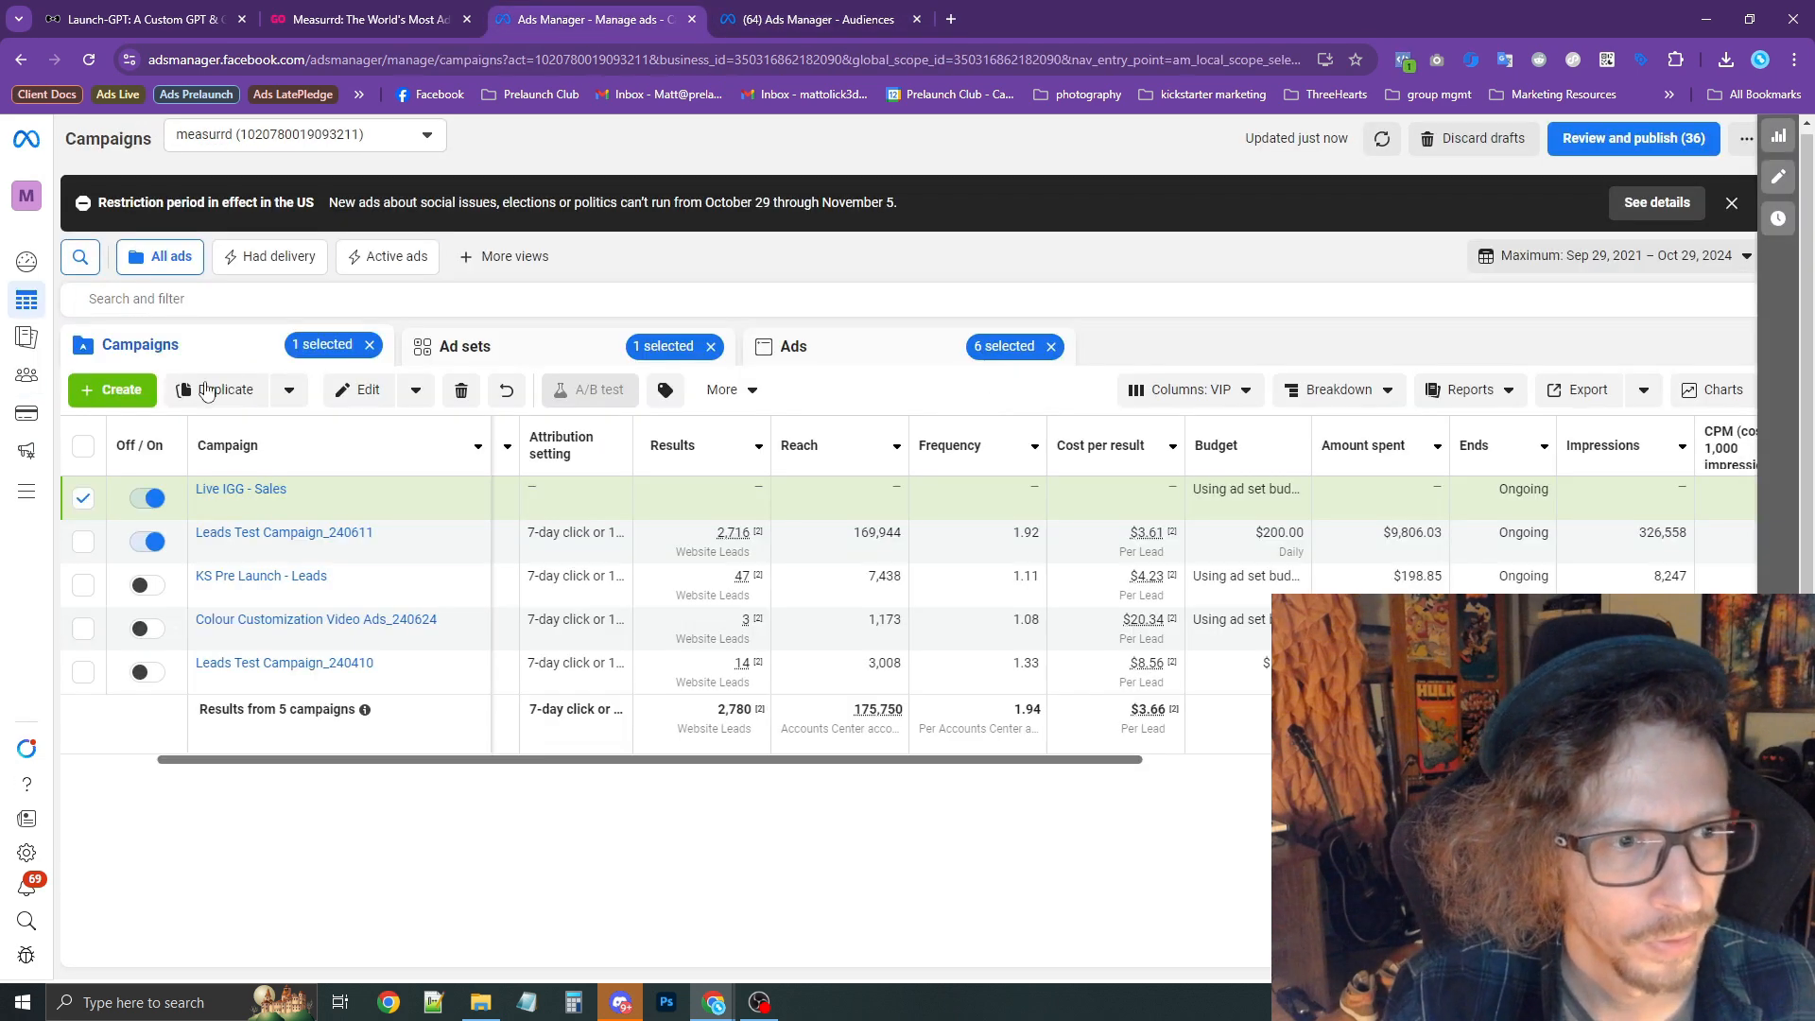
click(915, 19)
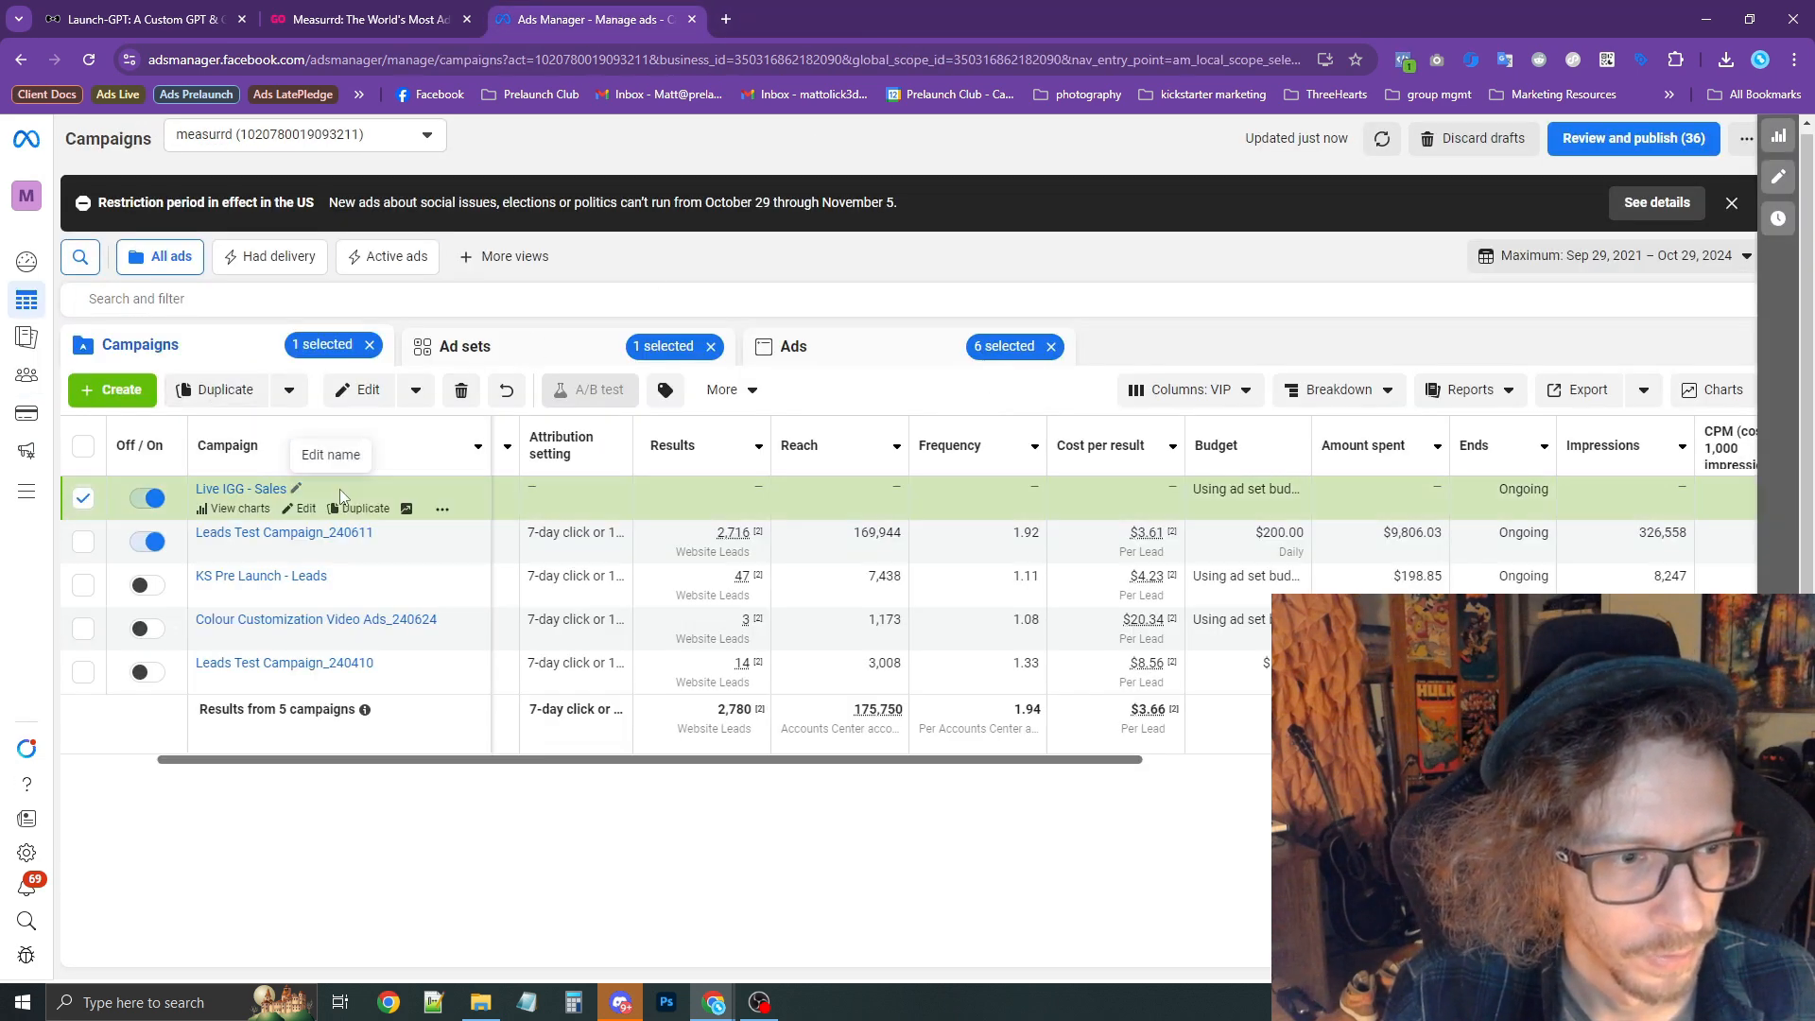
Reopen the Retarget - Leads -START ad set from the Live IGG - Sales campaign and review its audience, schedule and lifetime budget.
click(304, 509)
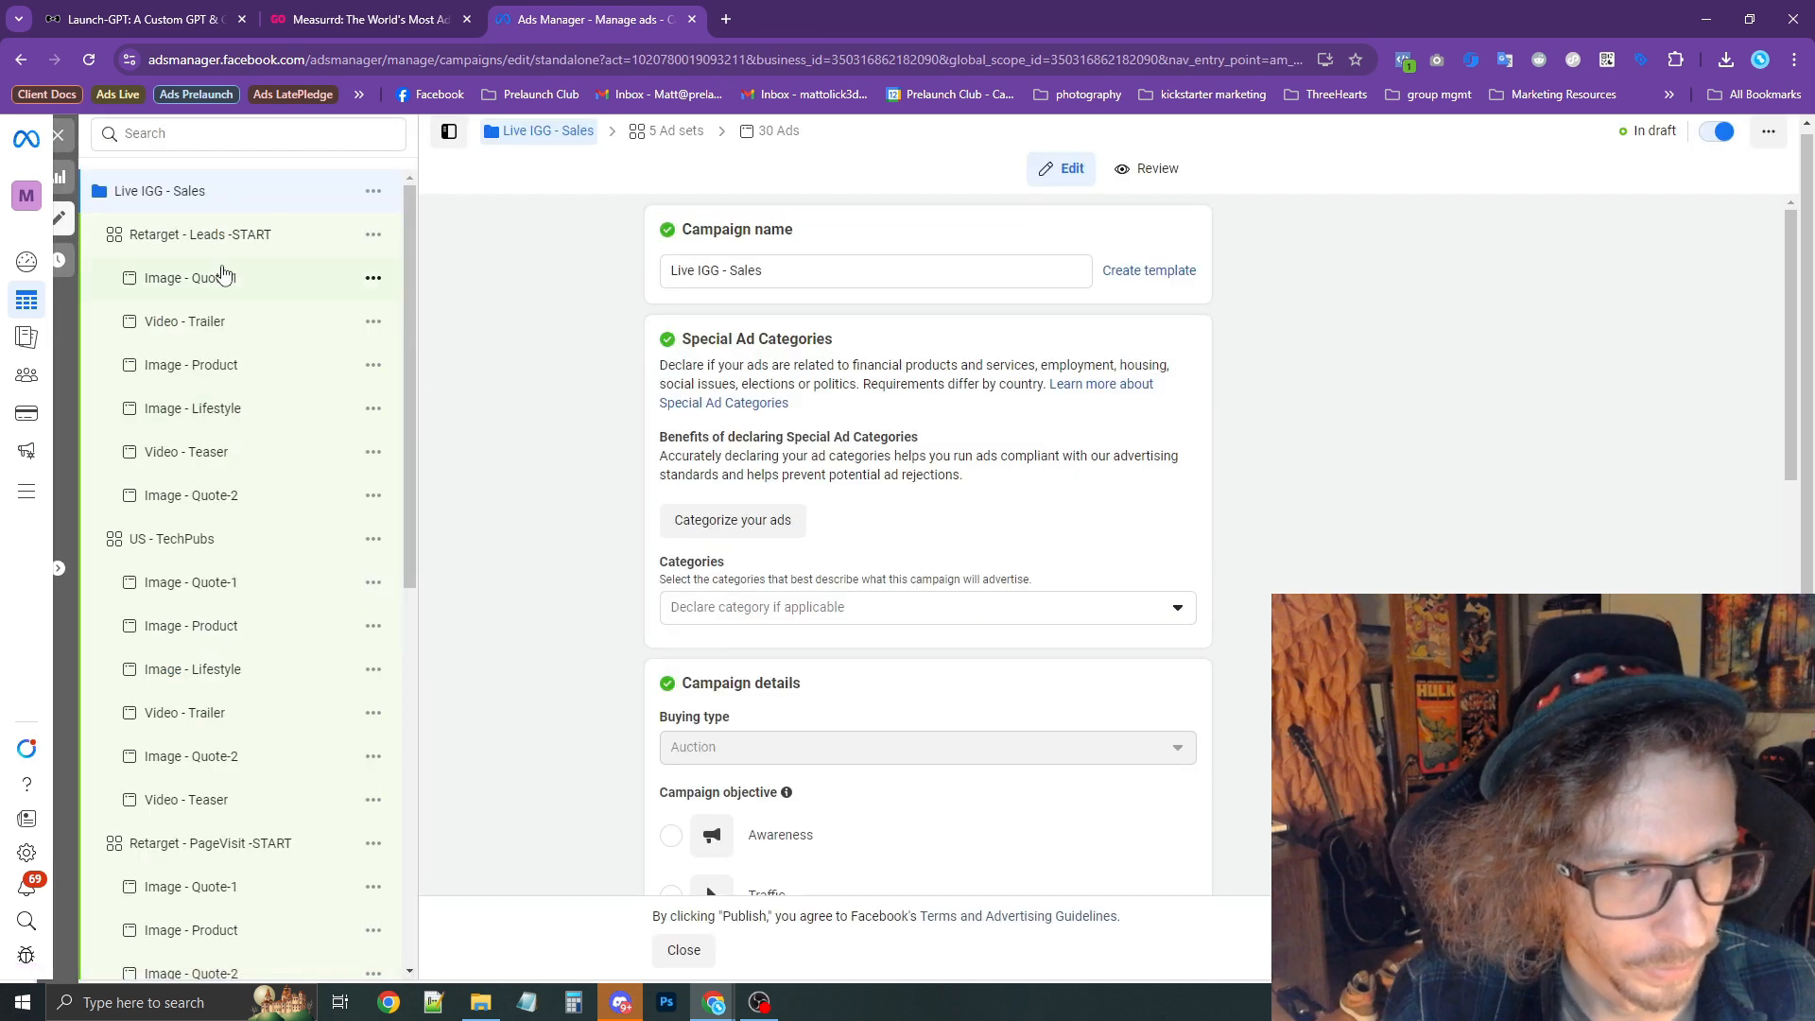
click(206, 234)
scroll(605, 596, down, 15)
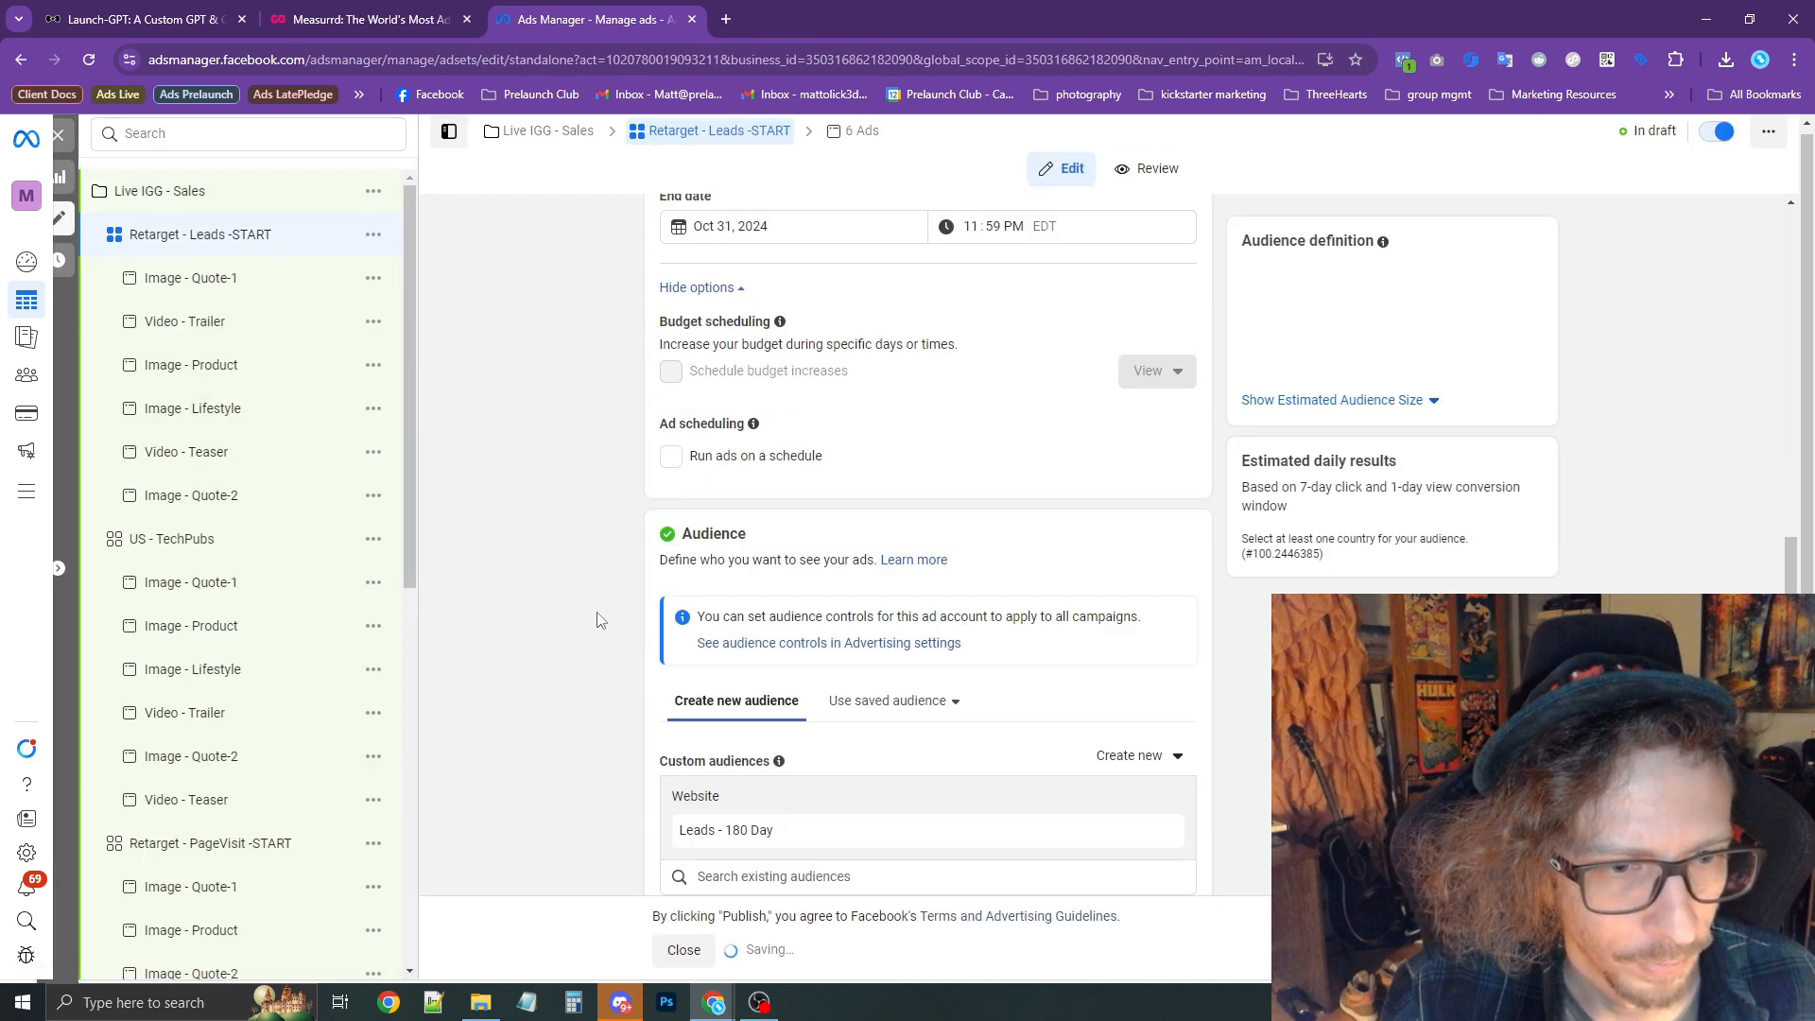
scroll(624, 625, down, 3)
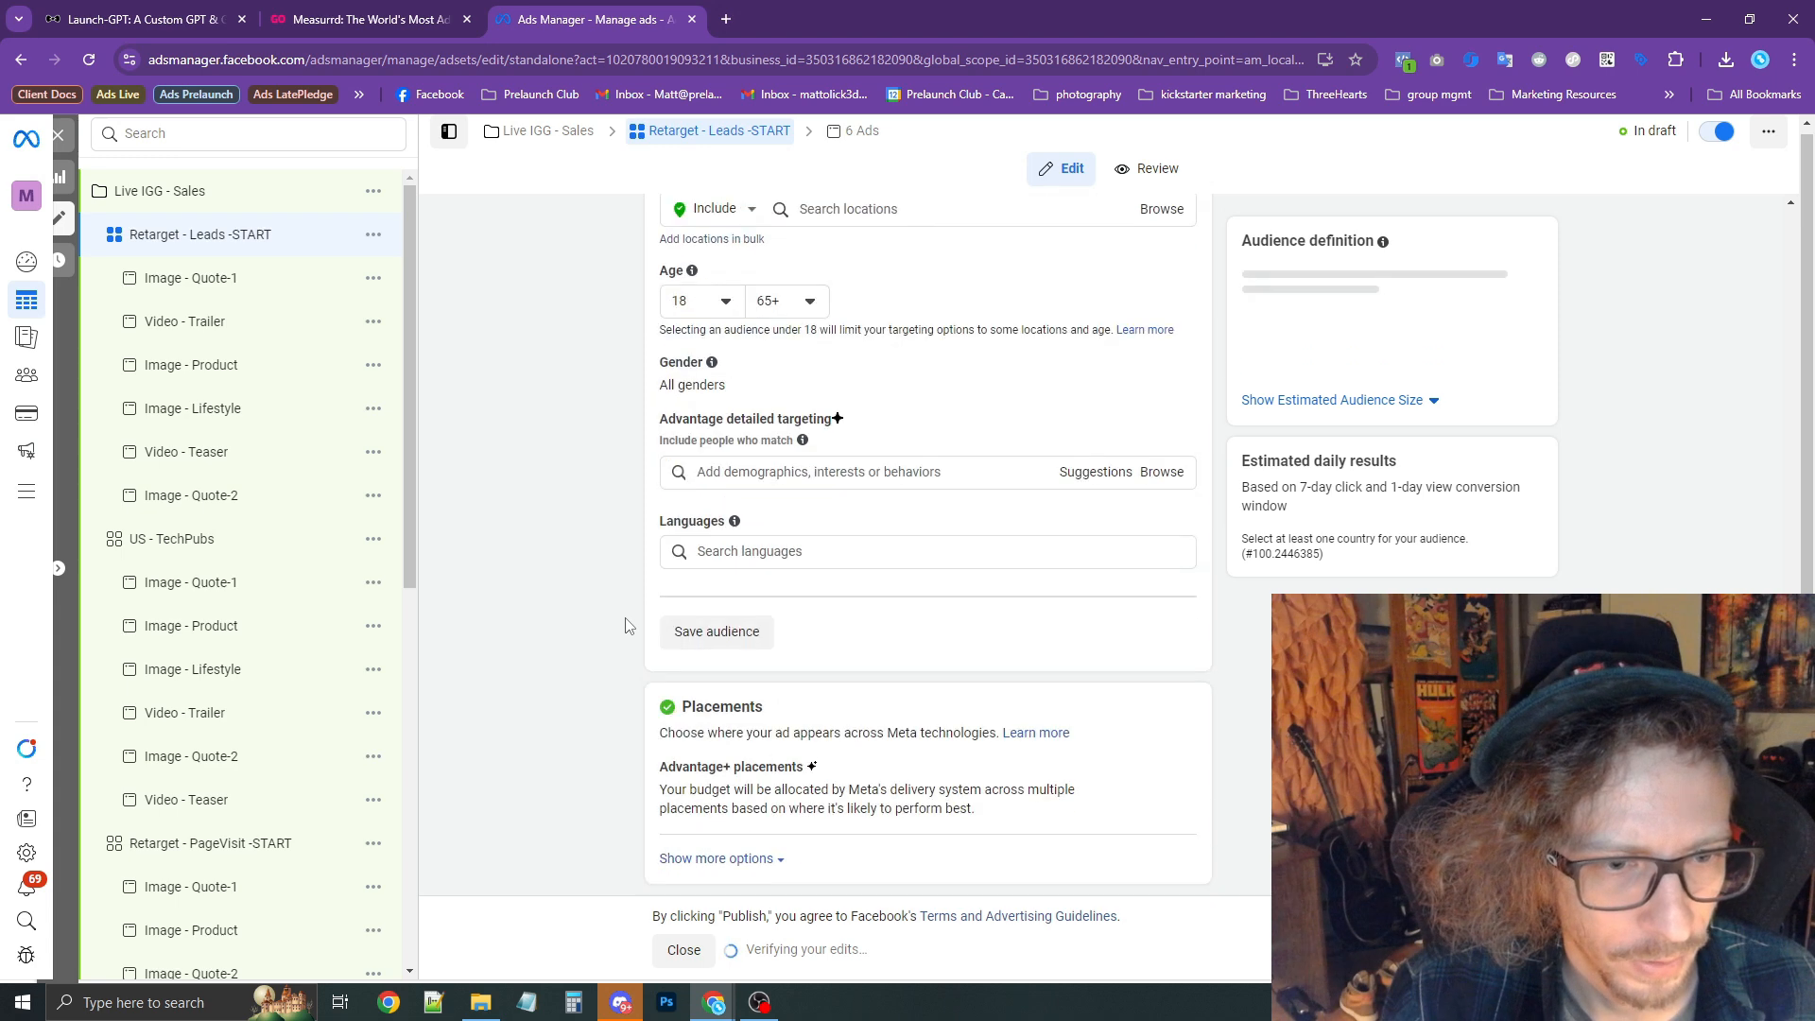
scroll(625, 625, up, 4)
scroll(625, 624, up, 10)
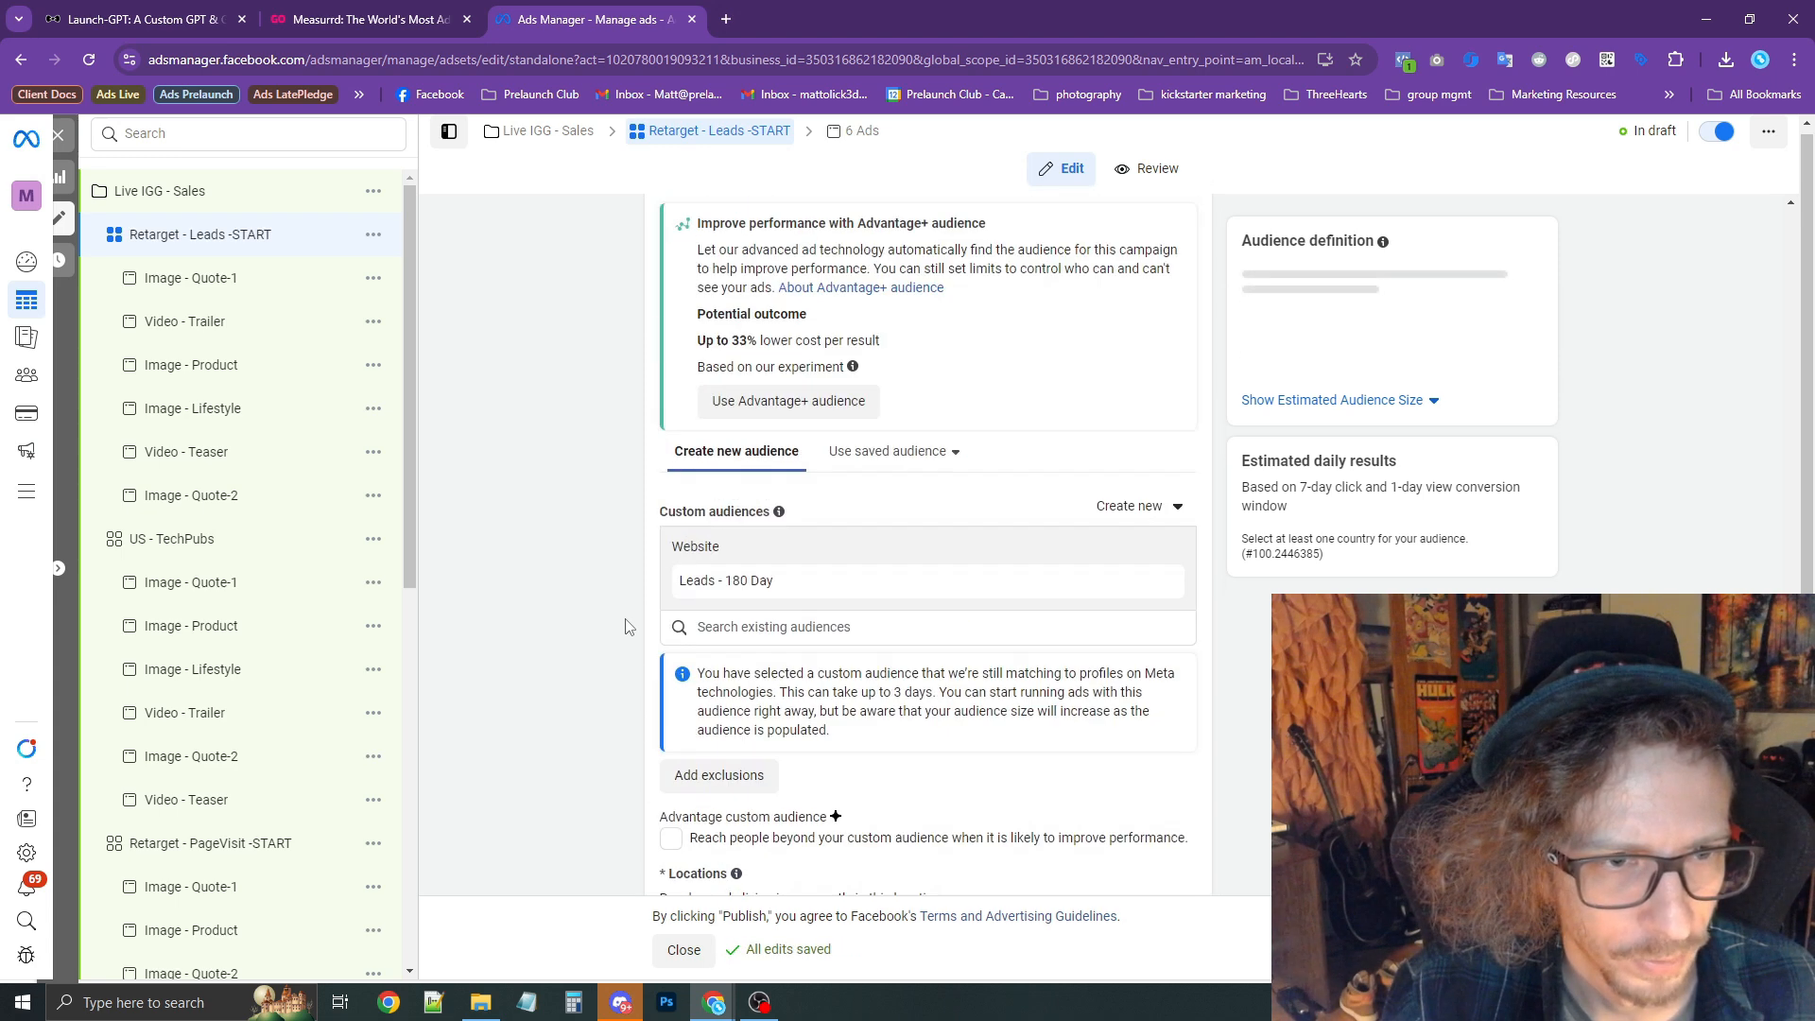
scroll(627, 626, up, 3)
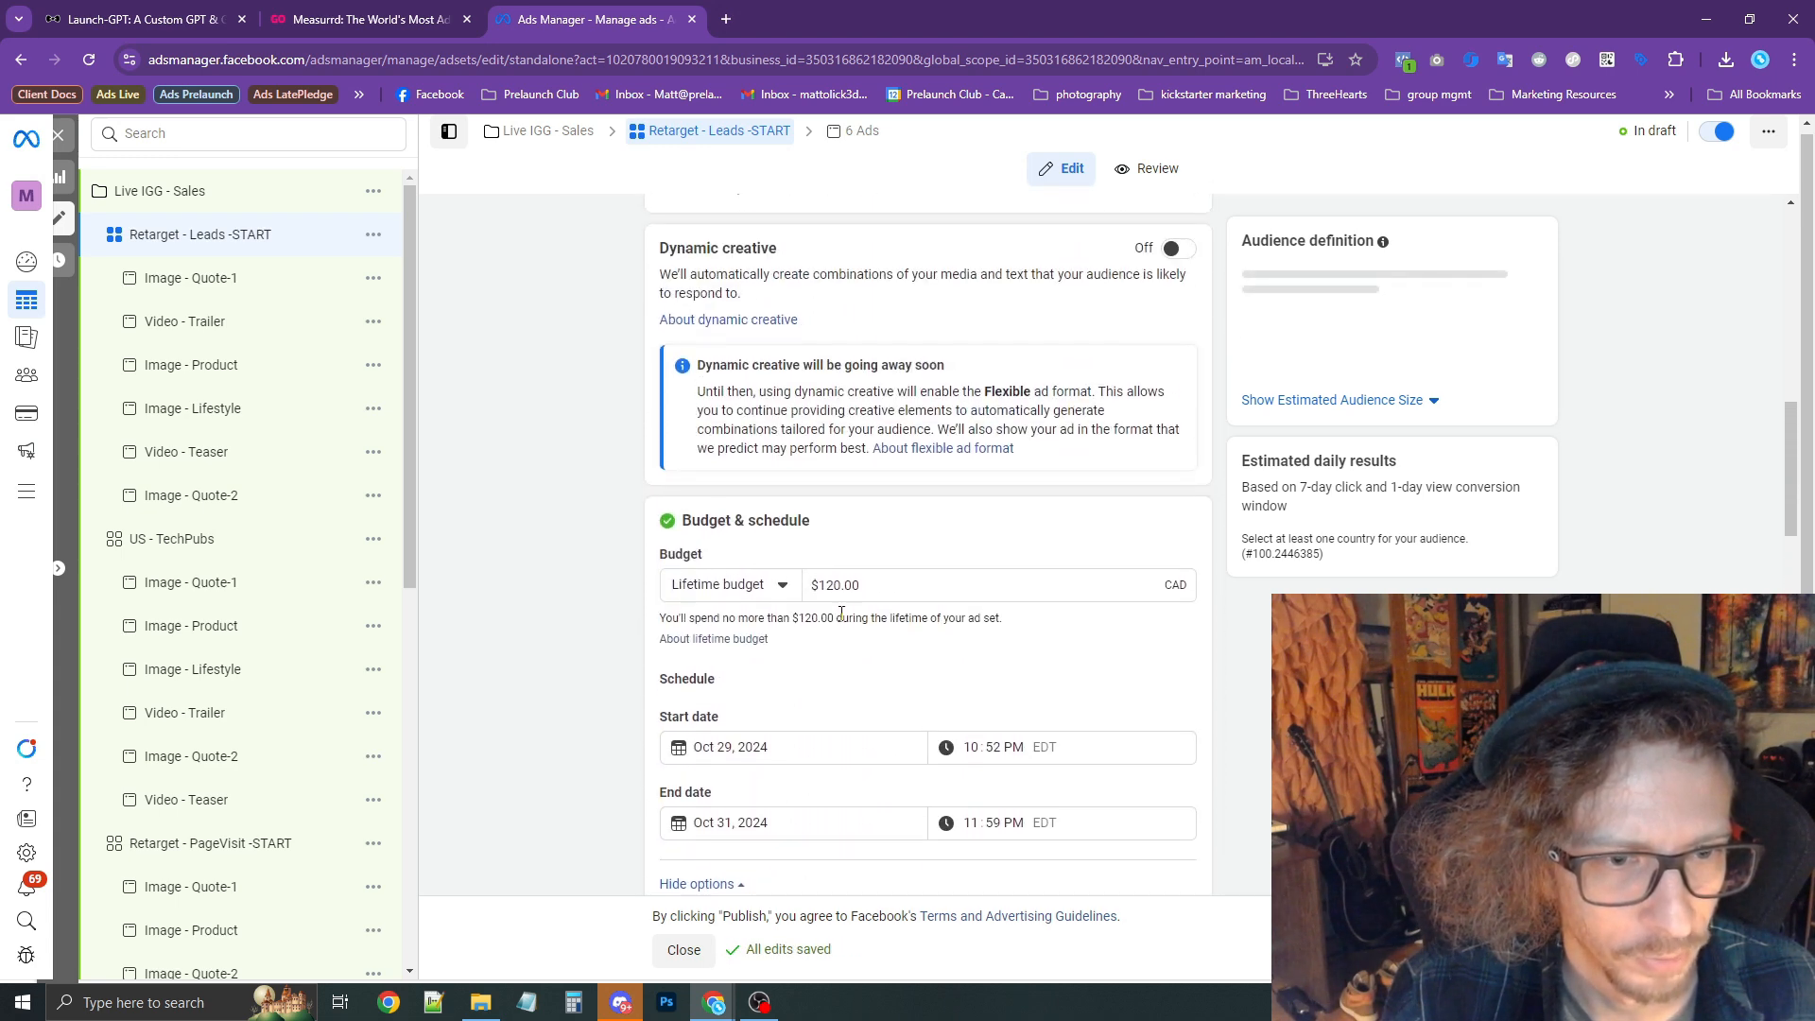
click(885, 592)
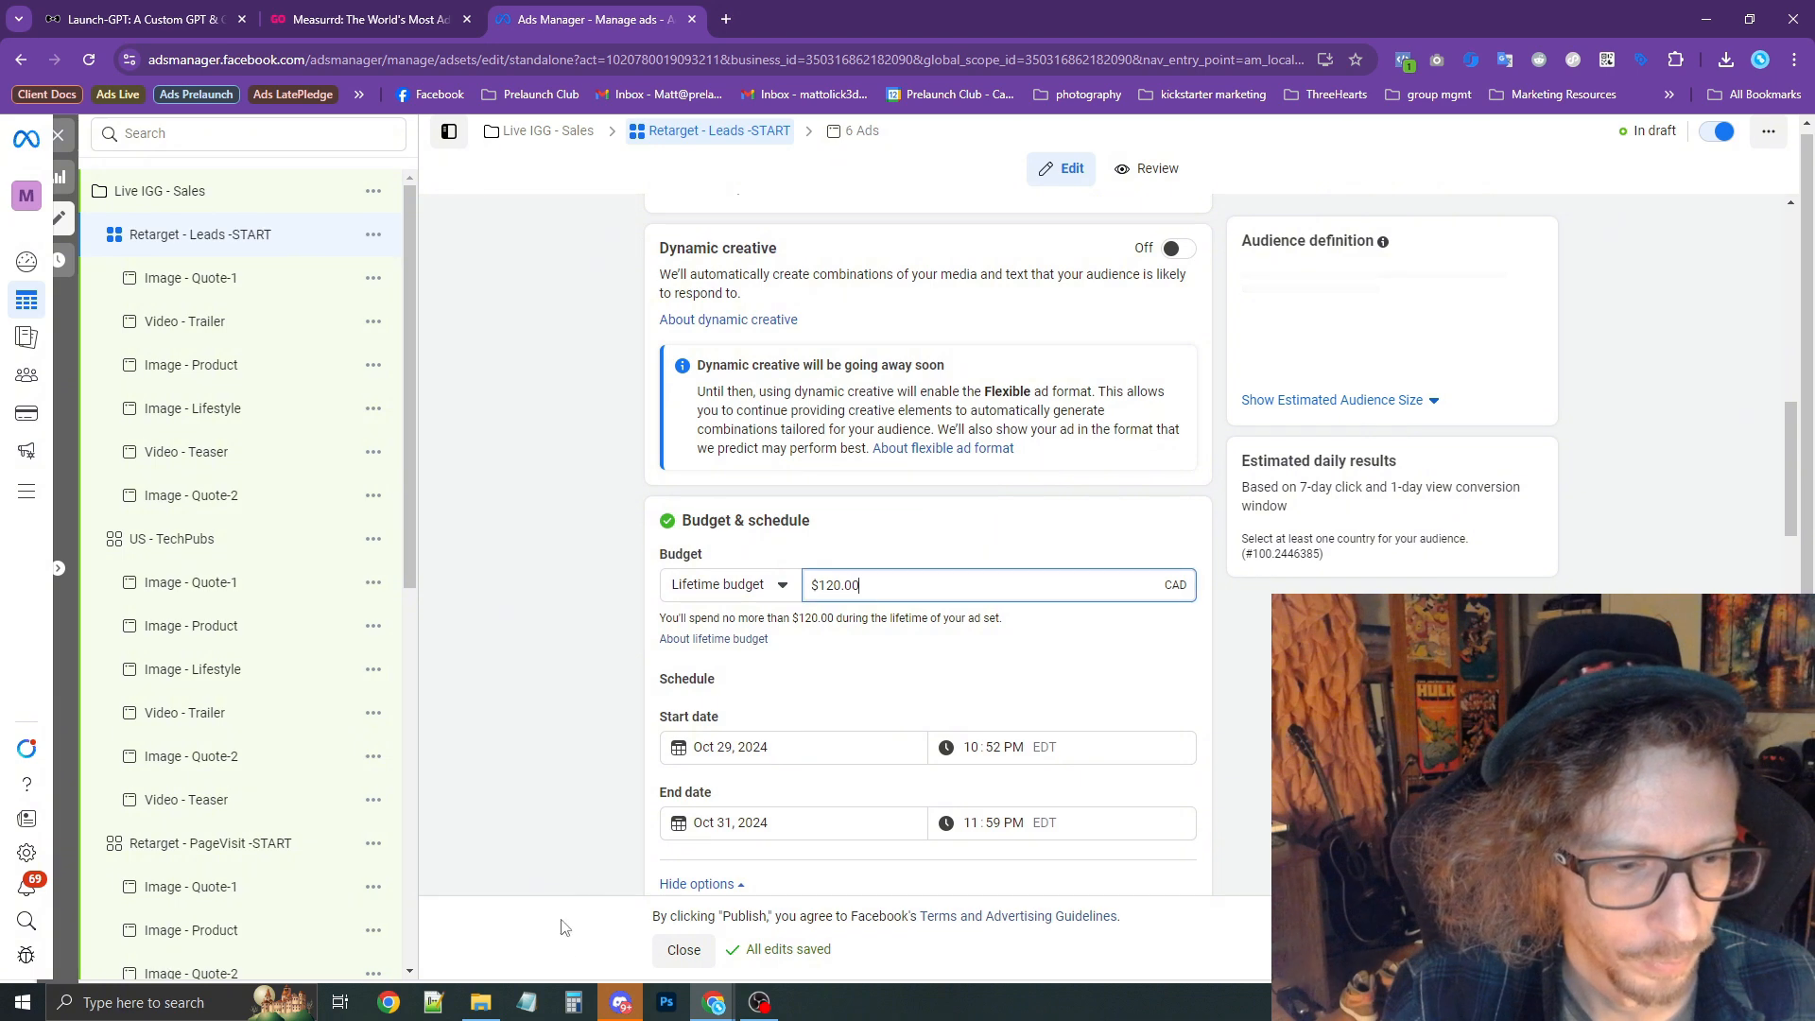
Switch to Calculator and multiply 3500 by 0.05 to work out a budget for the leads audience.
click(574, 1002)
click(622, 747)
click(543, 685)
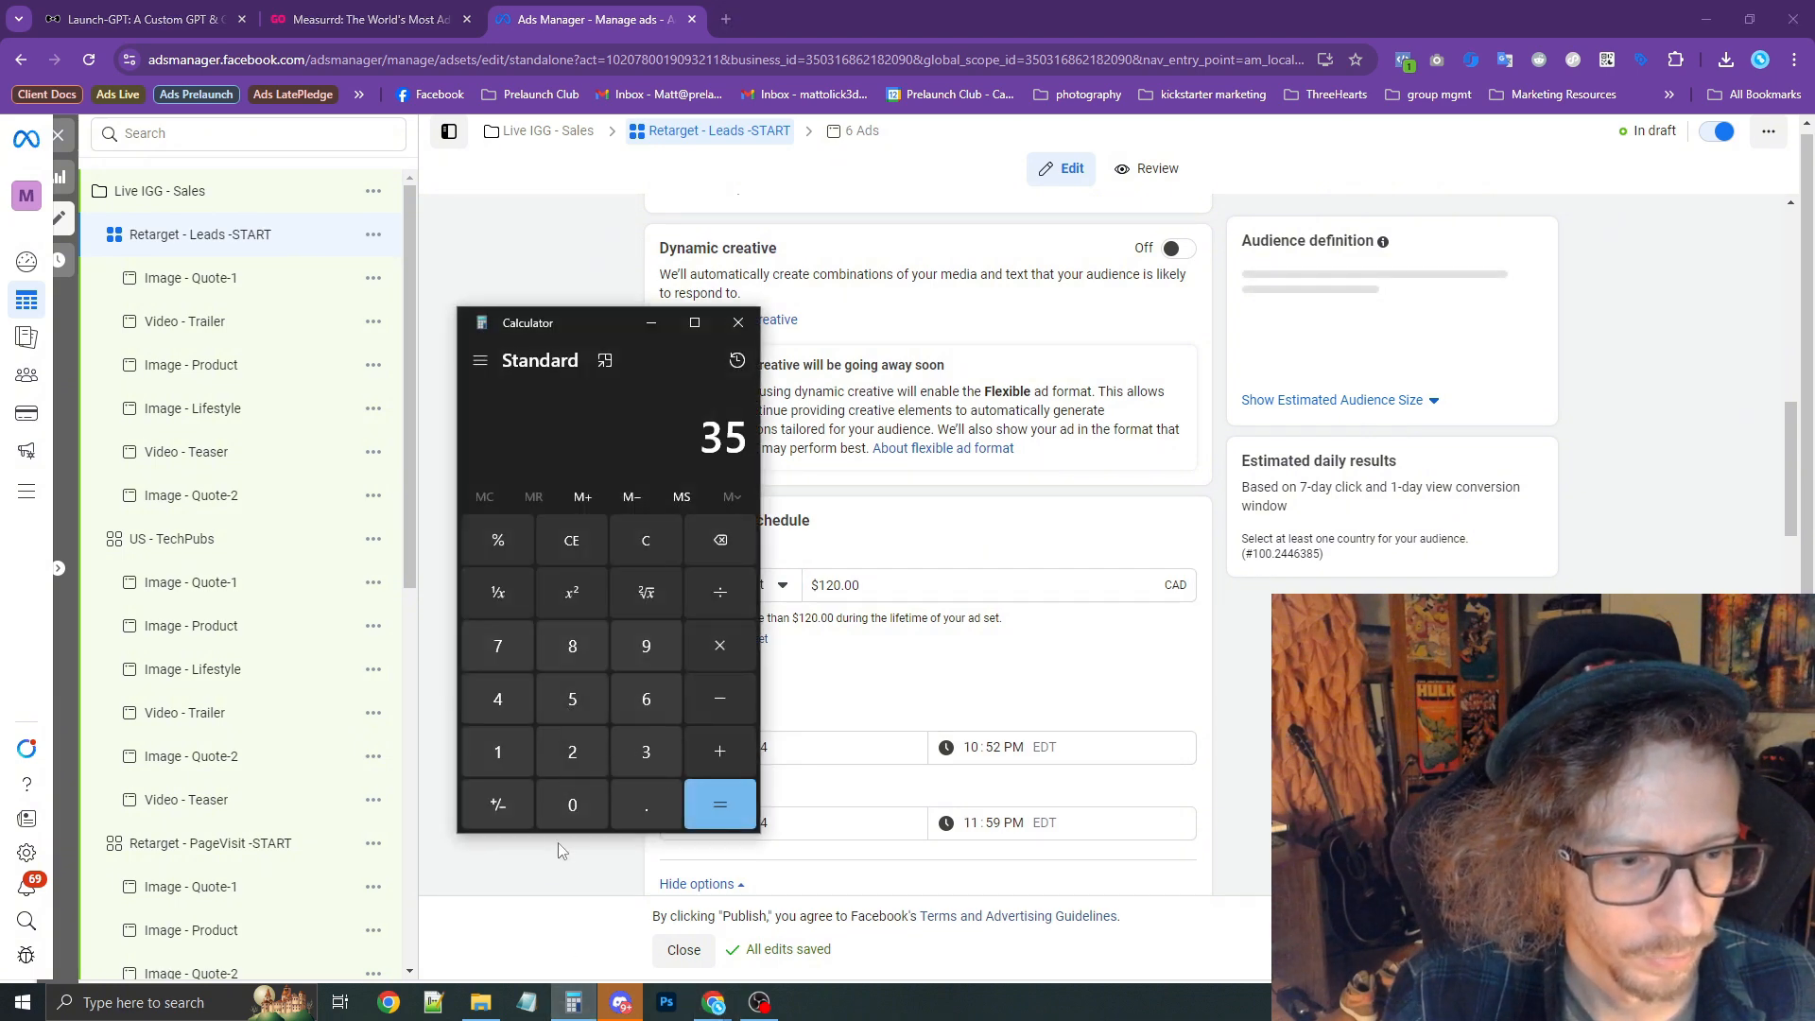
click(558, 814)
click(557, 814)
click(722, 650)
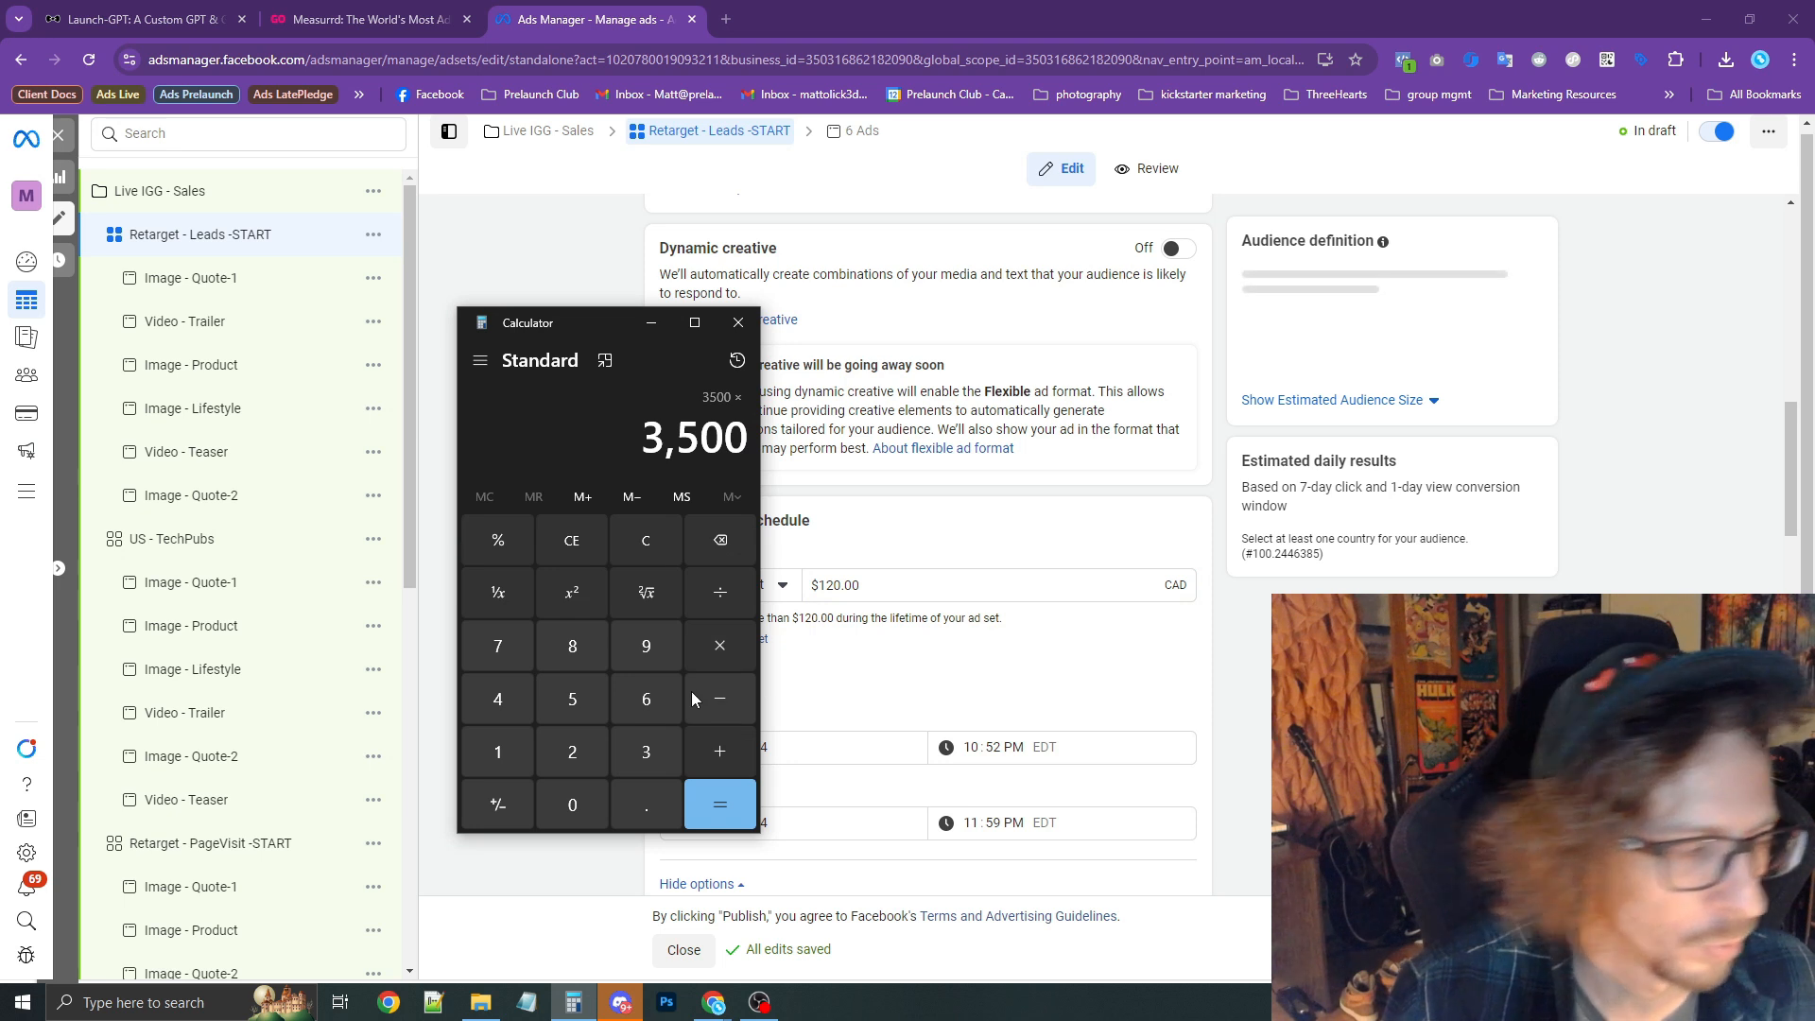
click(597, 808)
click(646, 822)
click(593, 806)
click(715, 798)
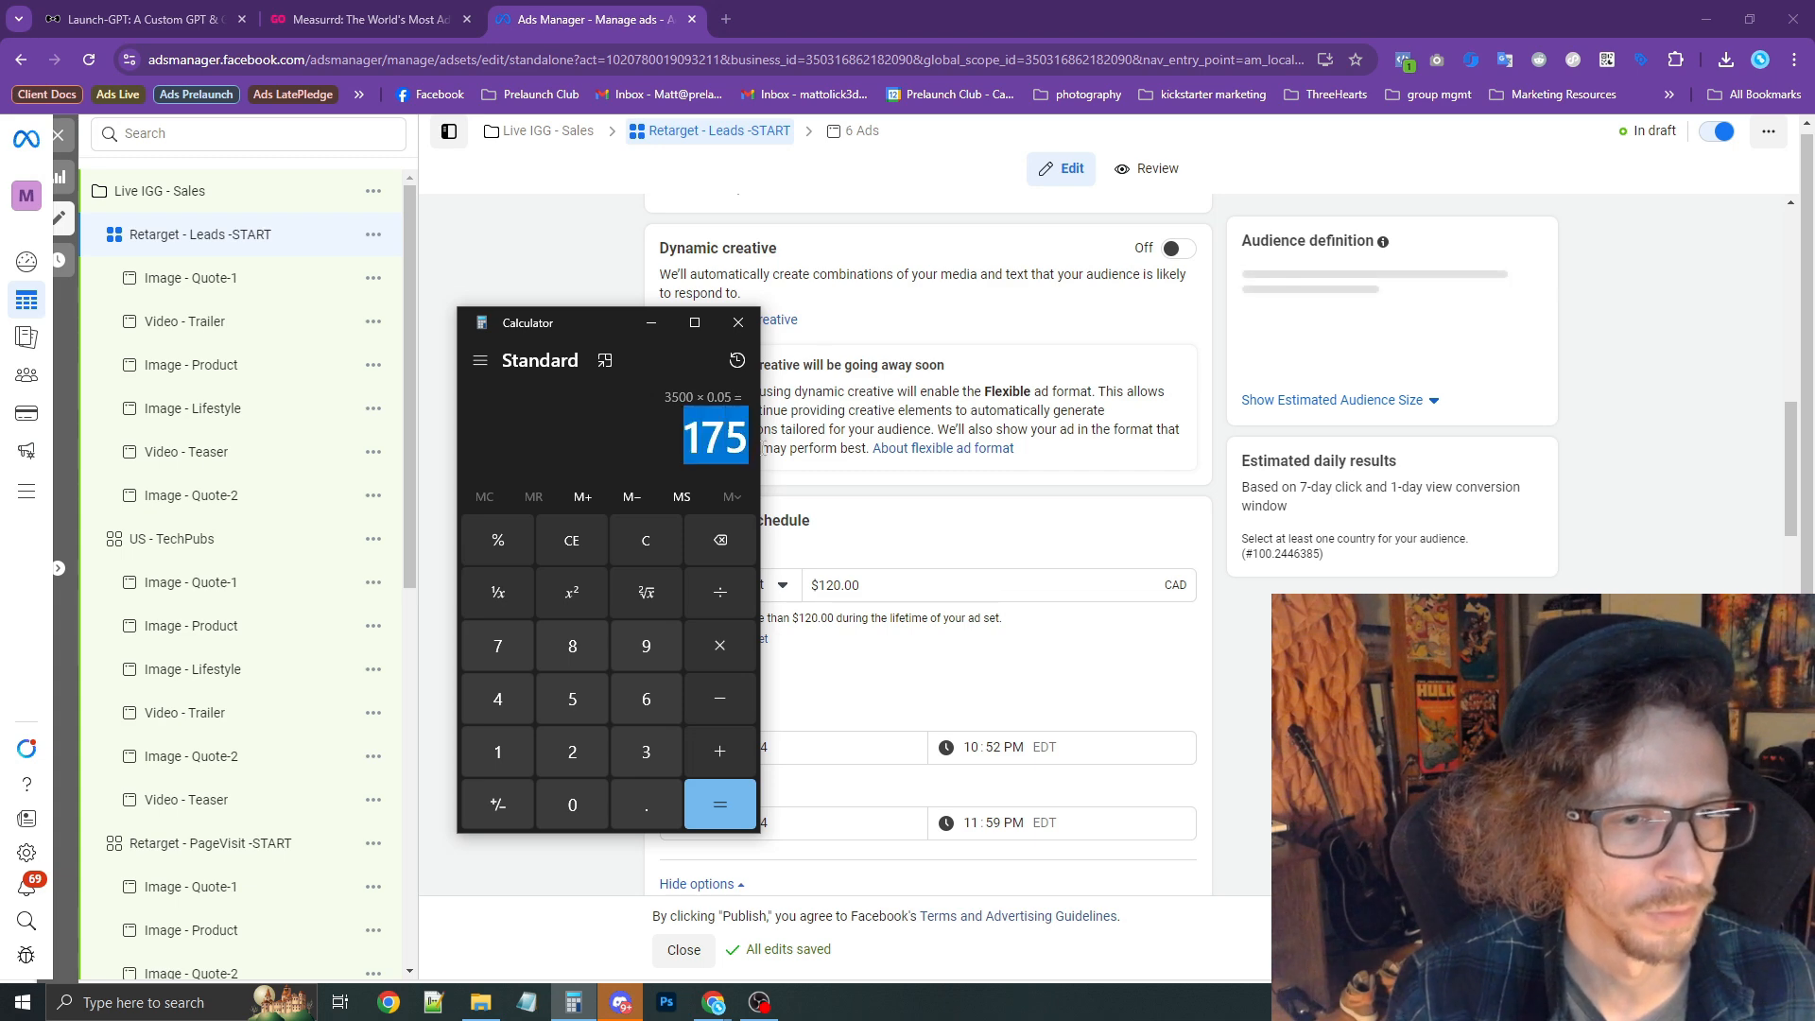
Close the calculator and set the Retarget - Leads -START ad set's lifetime budget to $180.00.
click(738, 322)
click(838, 584)
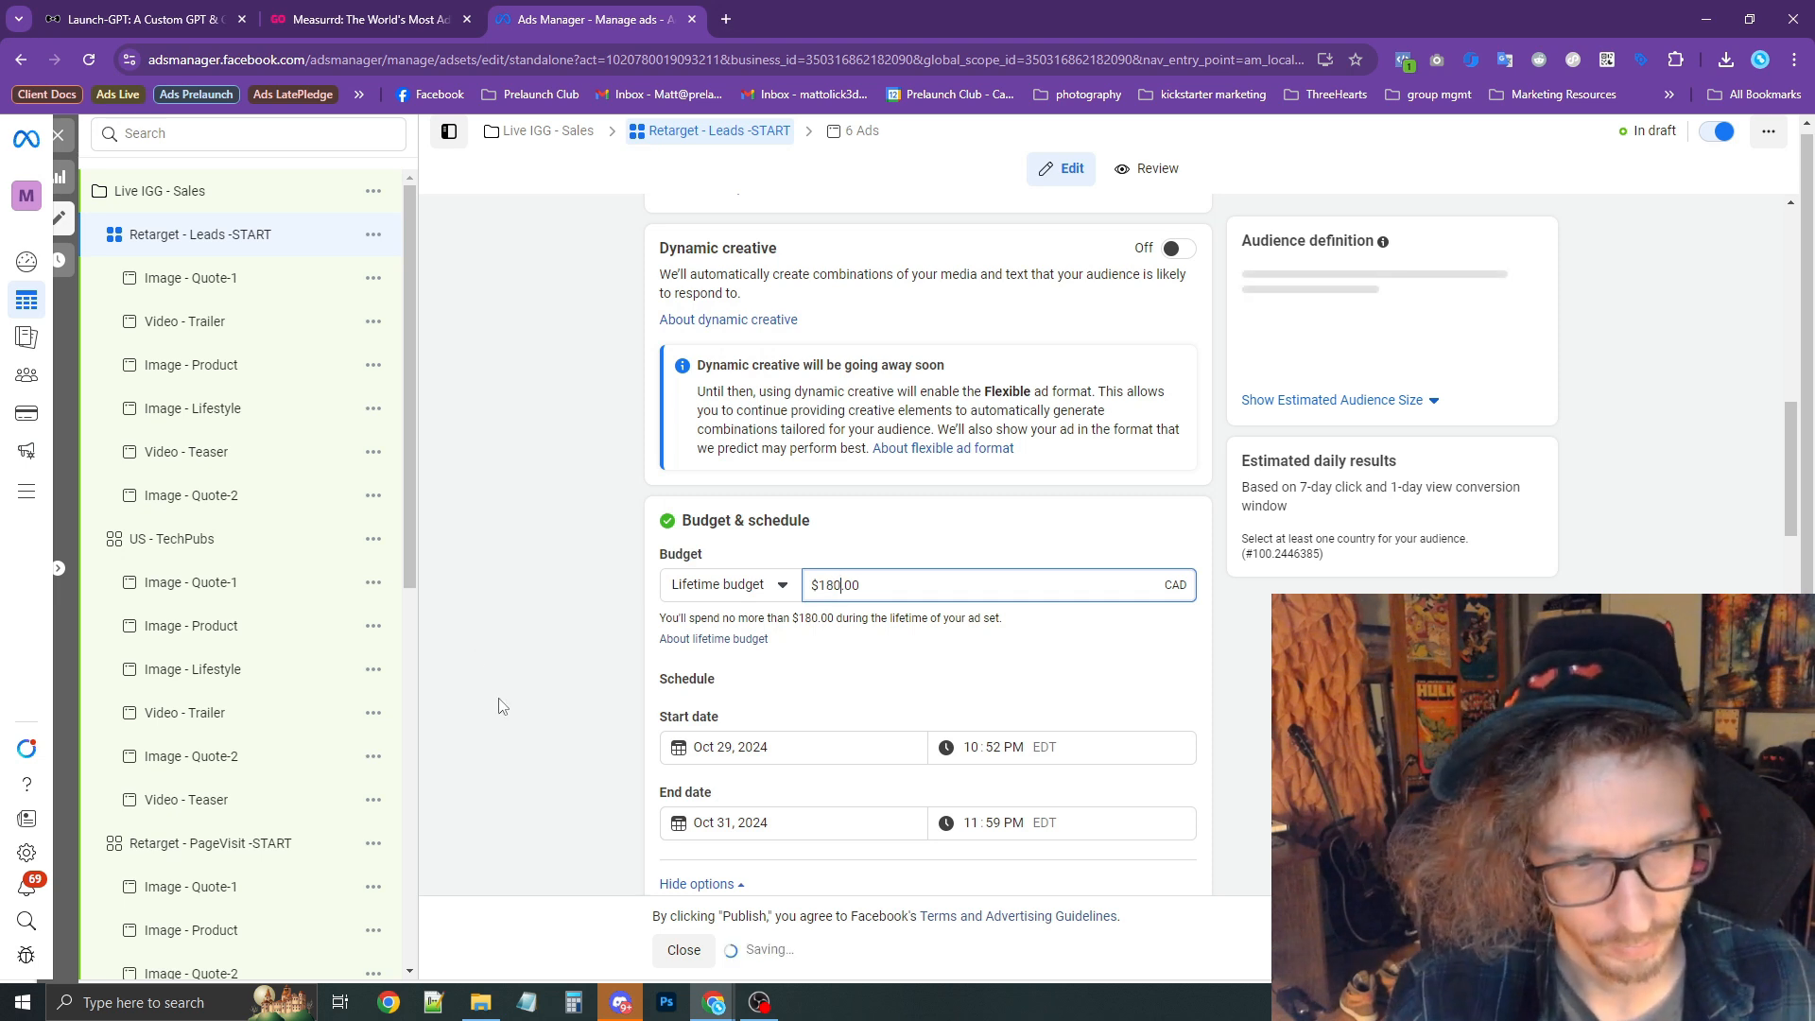
Duplicate the Retarget - Leads -START ad set once within its original campaign, keeping existing reactions, comments and shares on the new ads.
click(491, 616)
scroll(535, 651, down, 6)
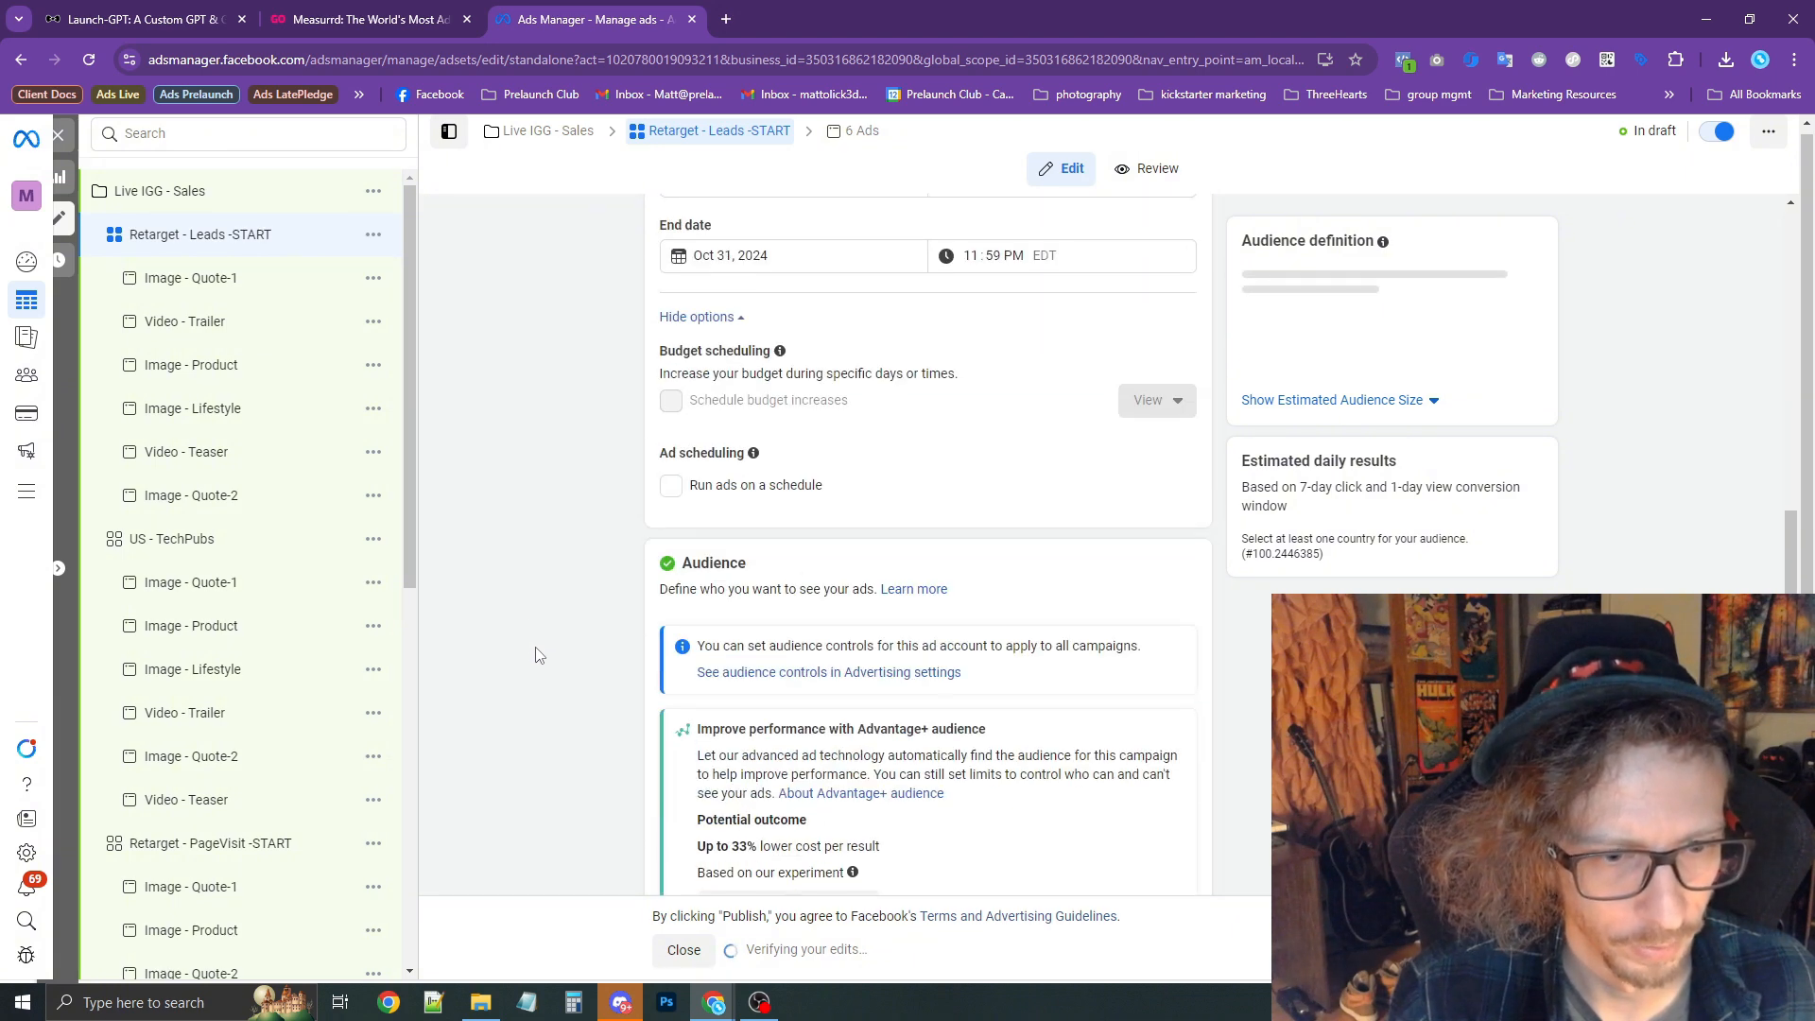
scroll(536, 654, down, 10)
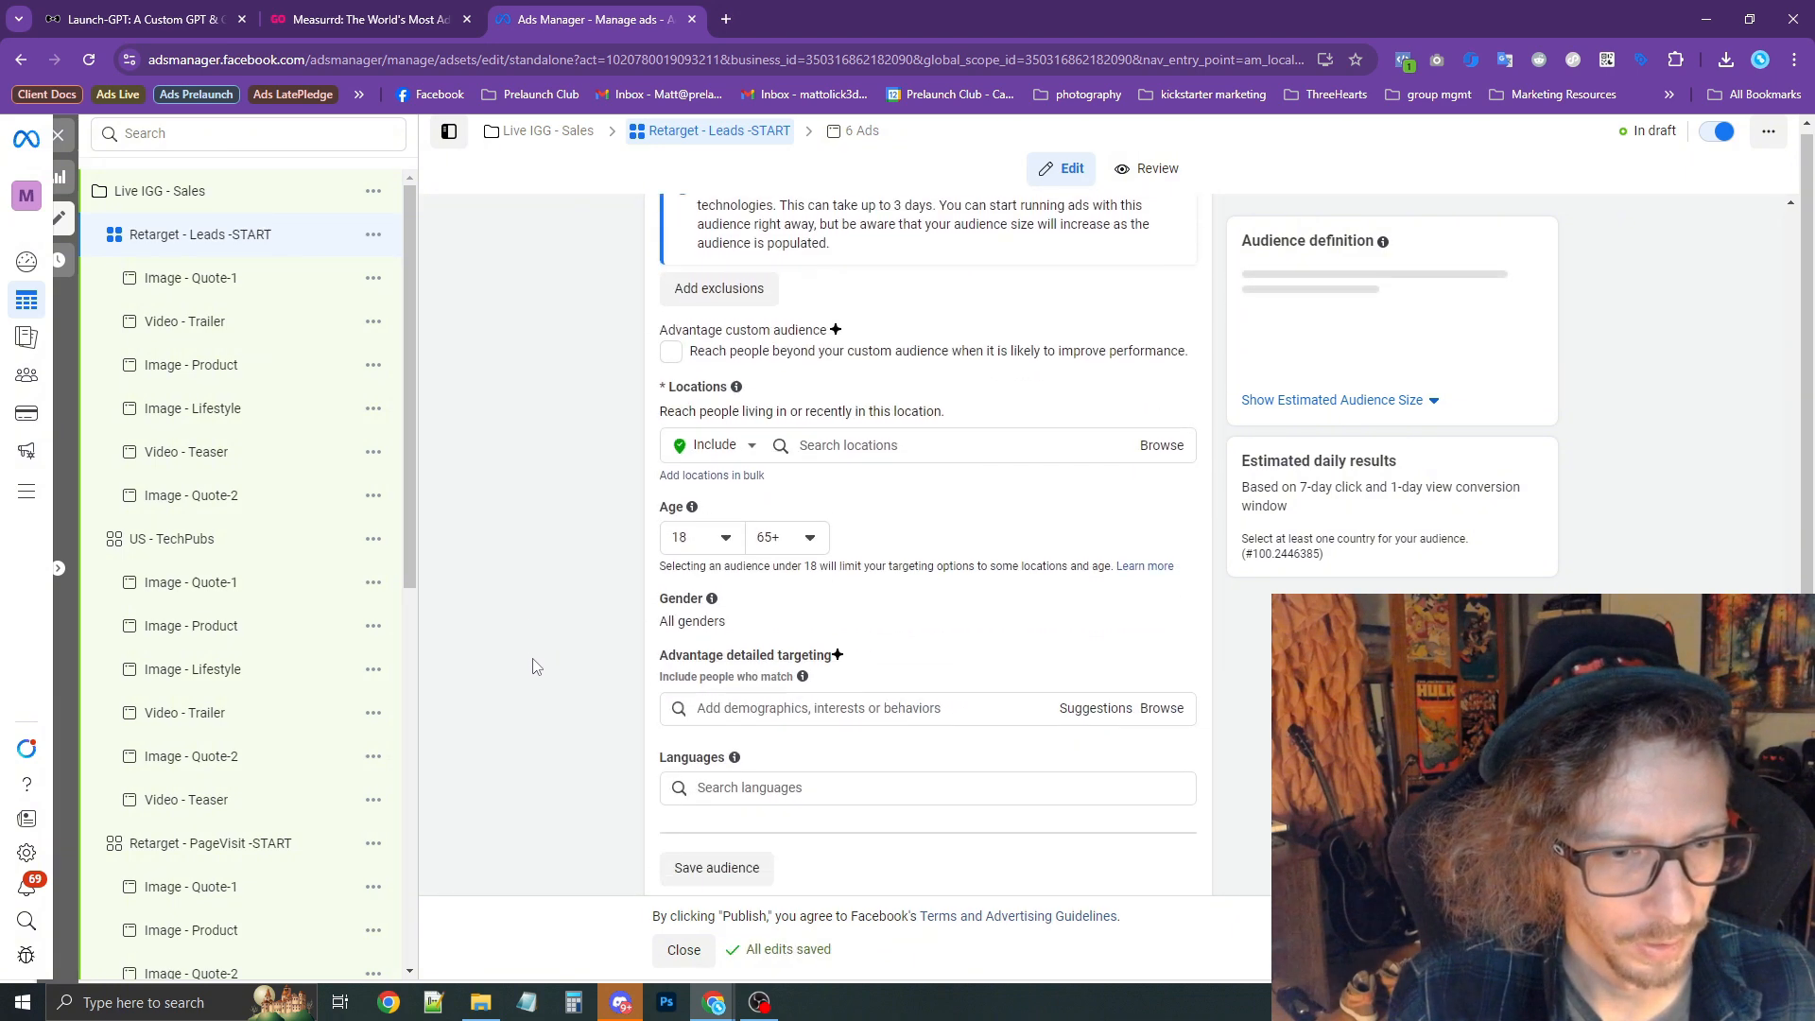
scroll(530, 659, down, 3)
click(373, 236)
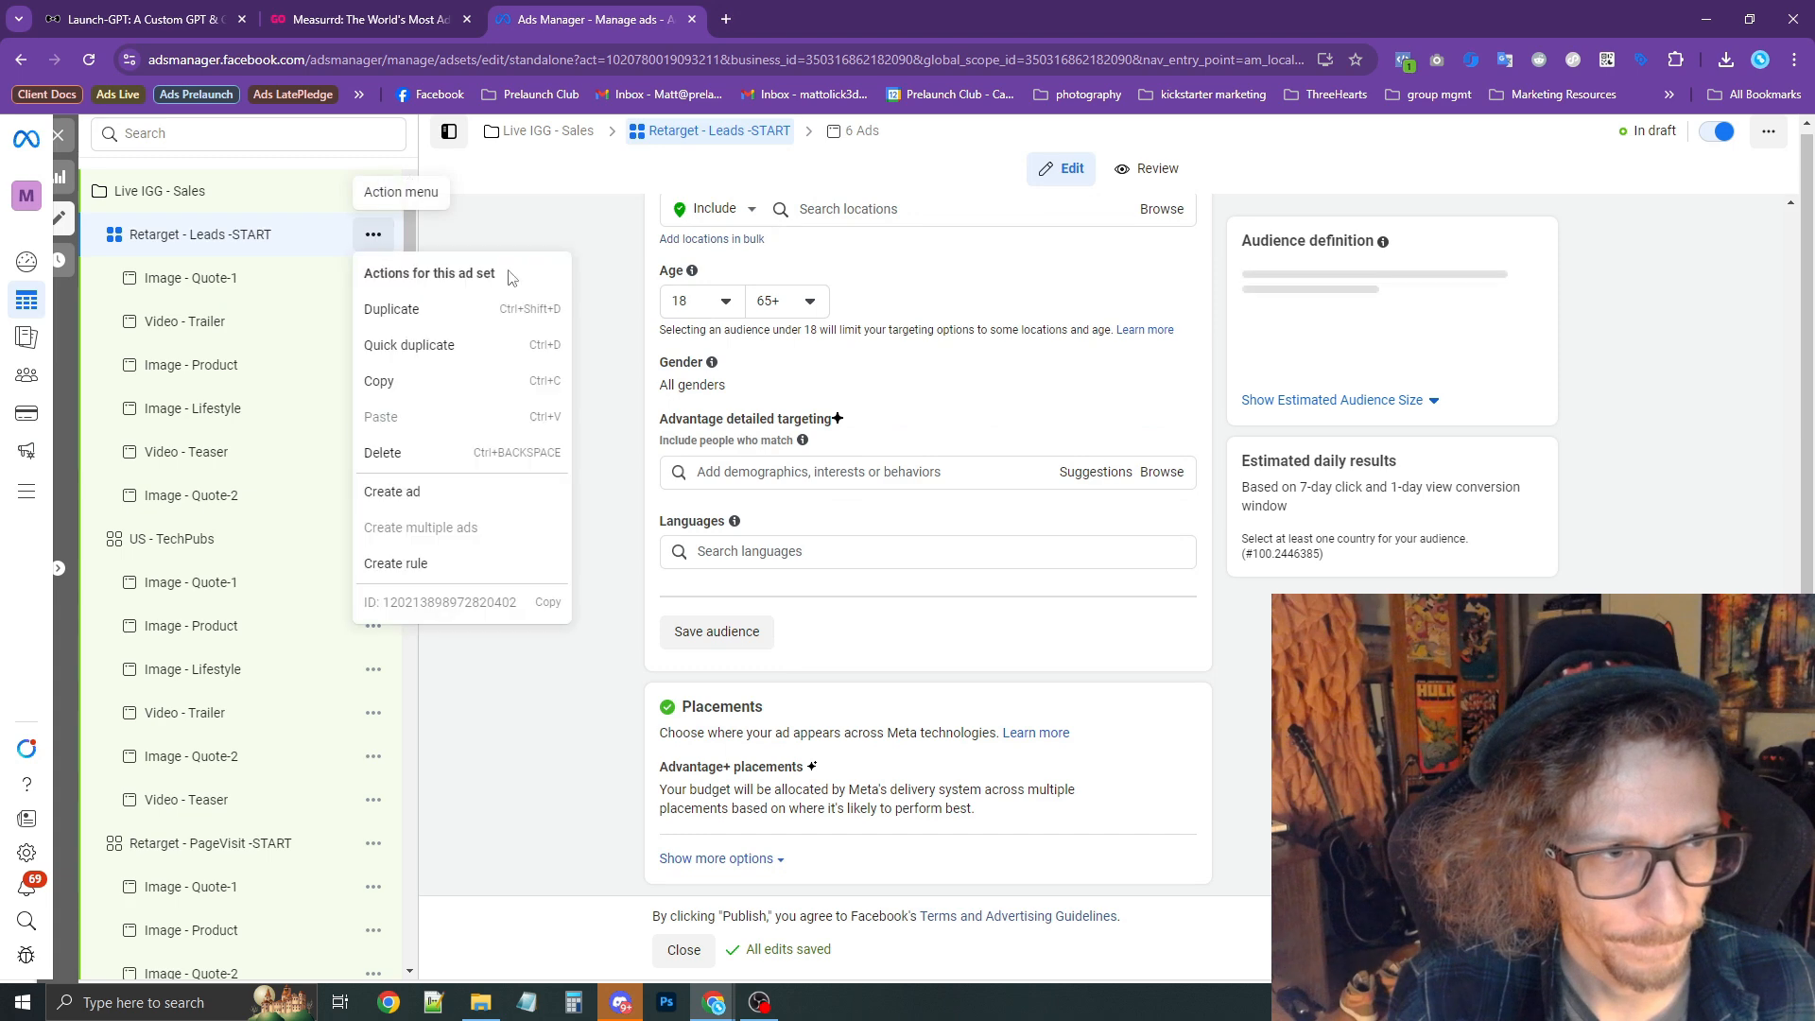
click(586, 236)
scroll(587, 303, up, 10)
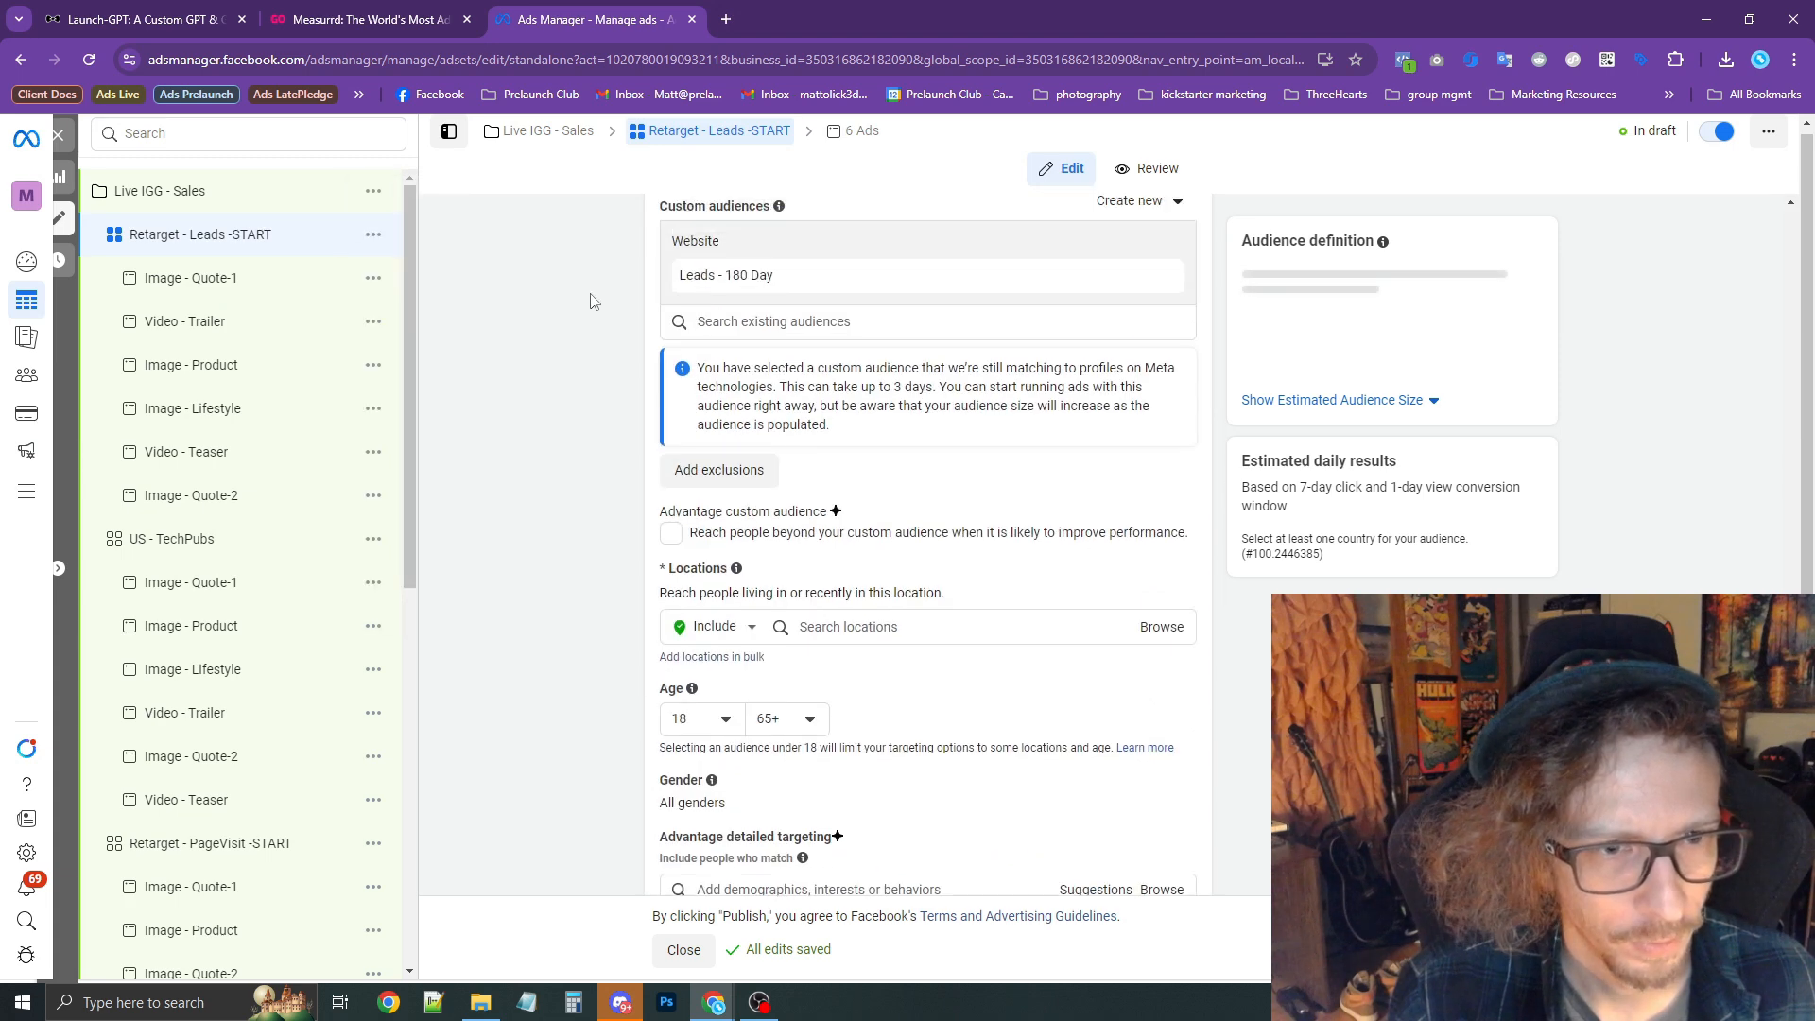
scroll(528, 515, up, 2)
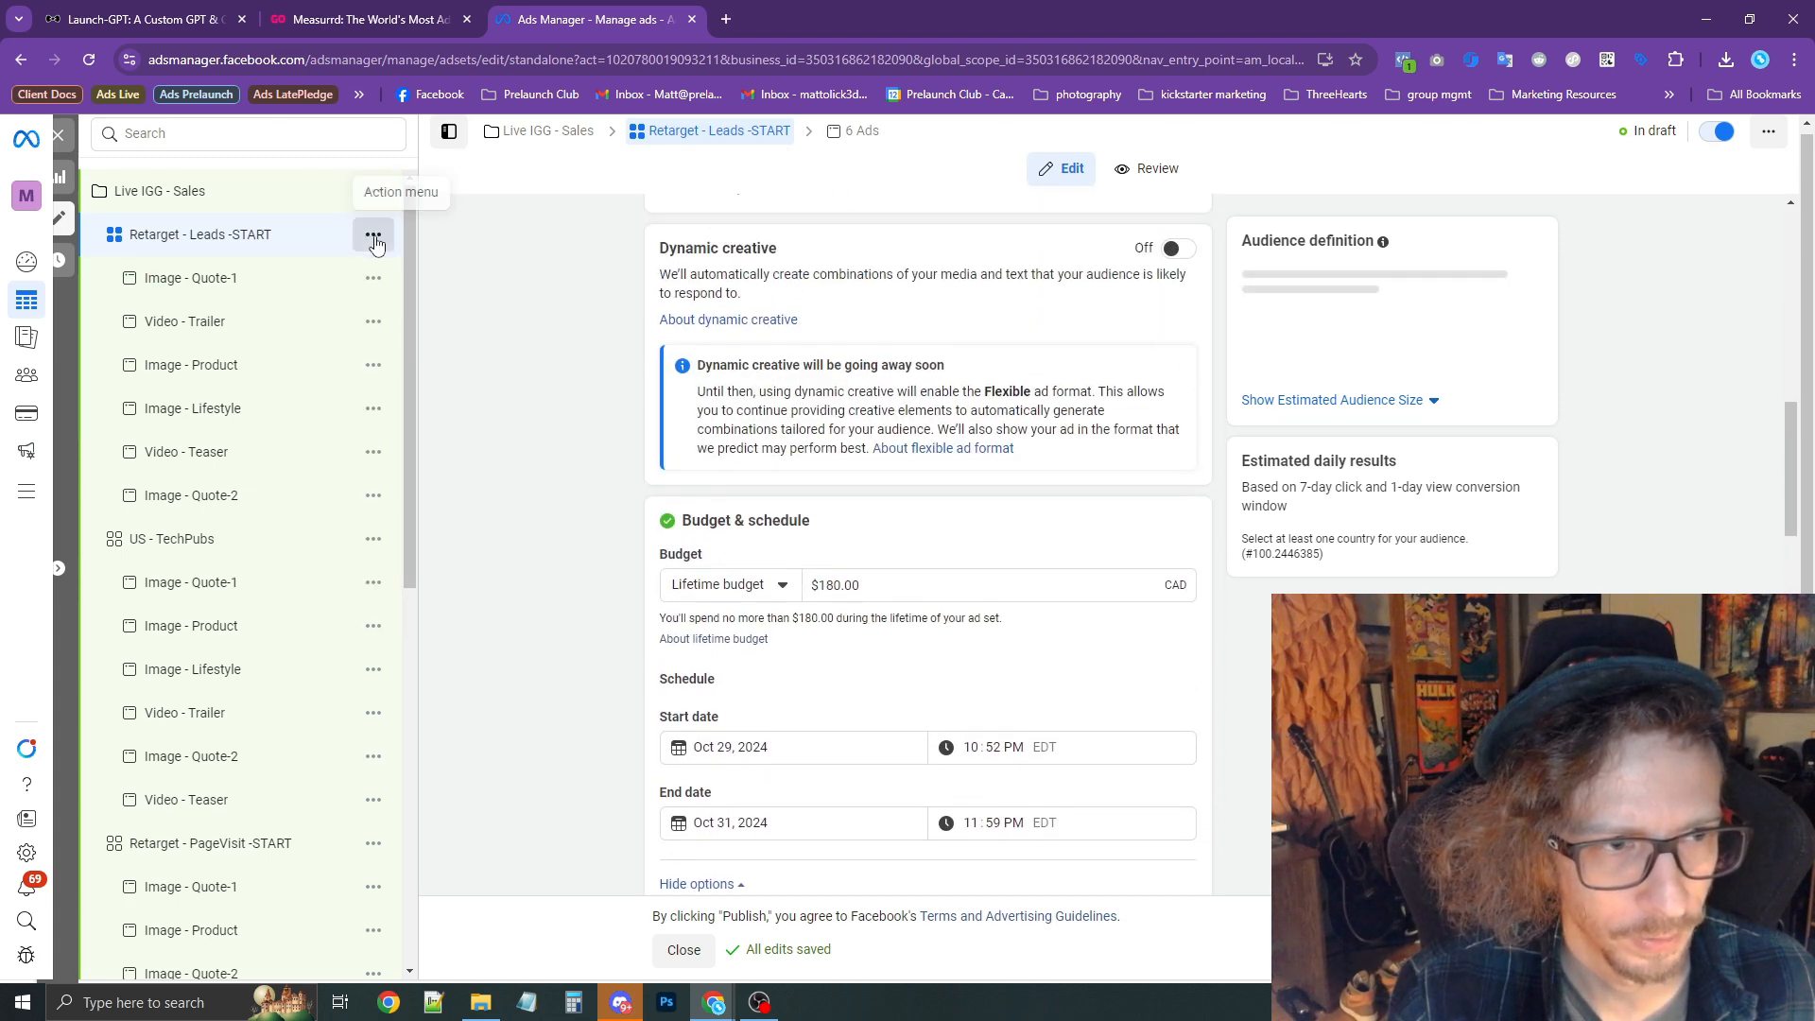
click(373, 234)
click(428, 310)
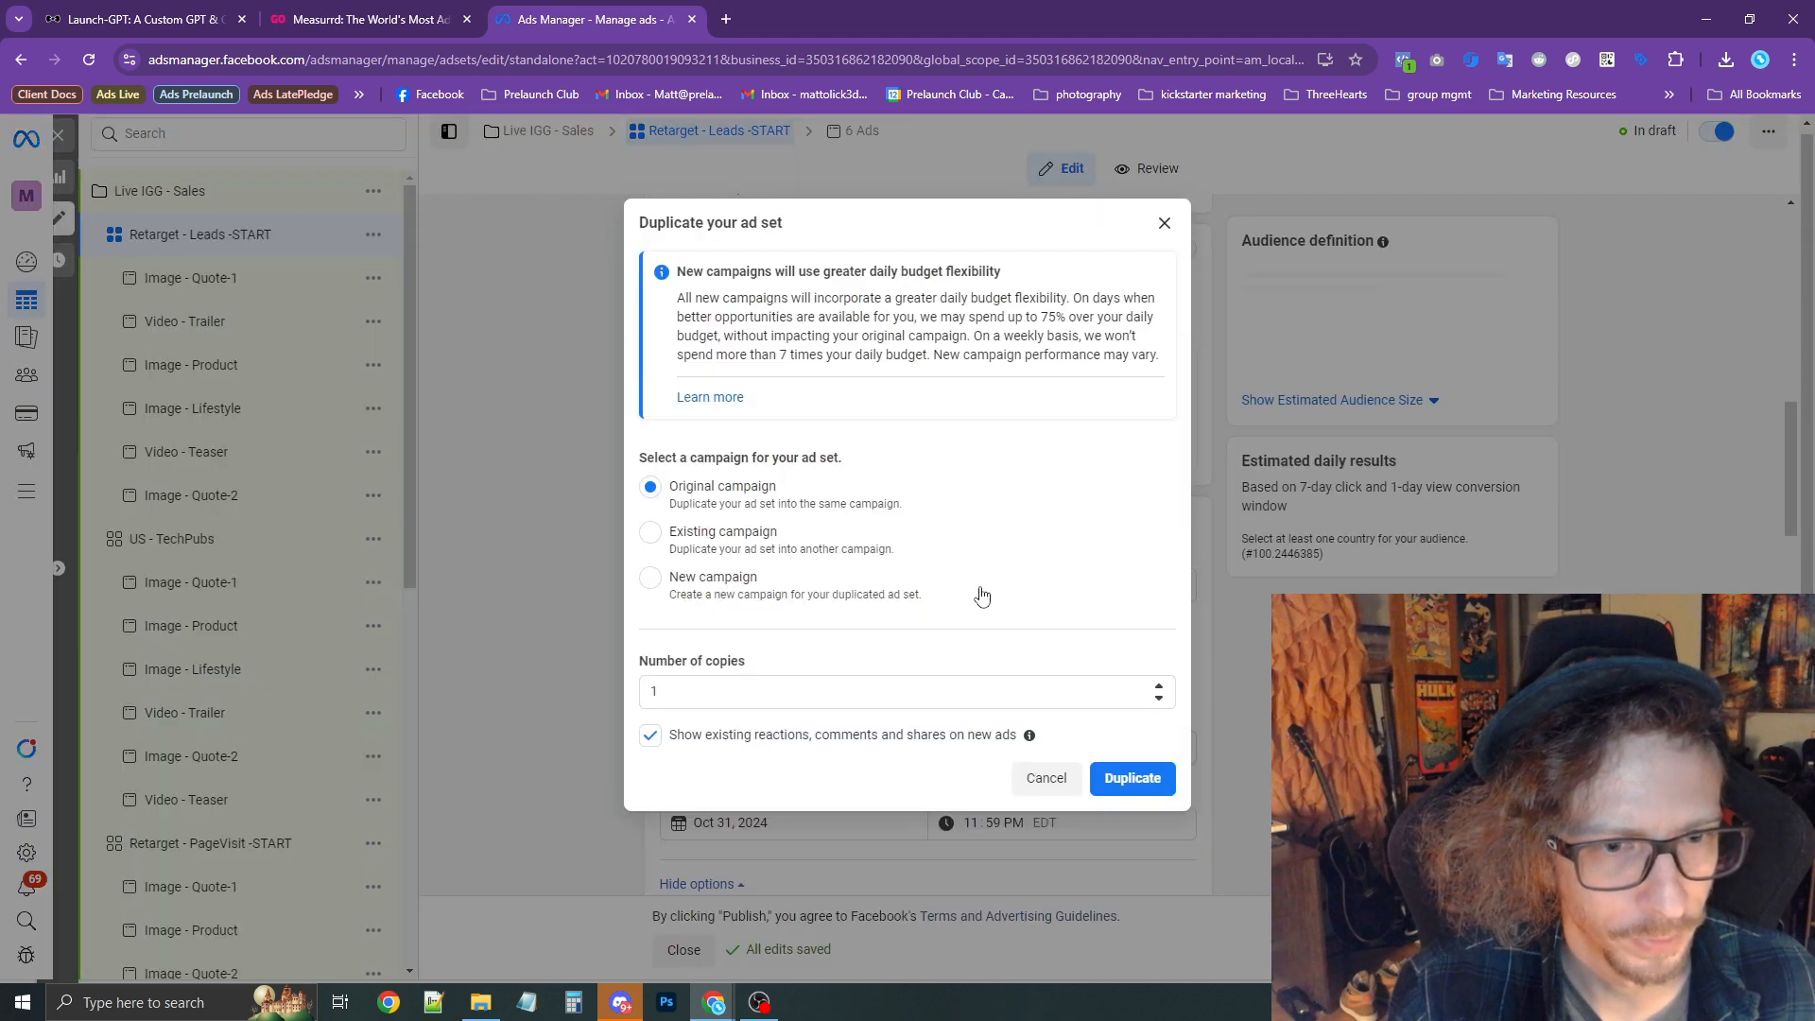
click(1124, 778)
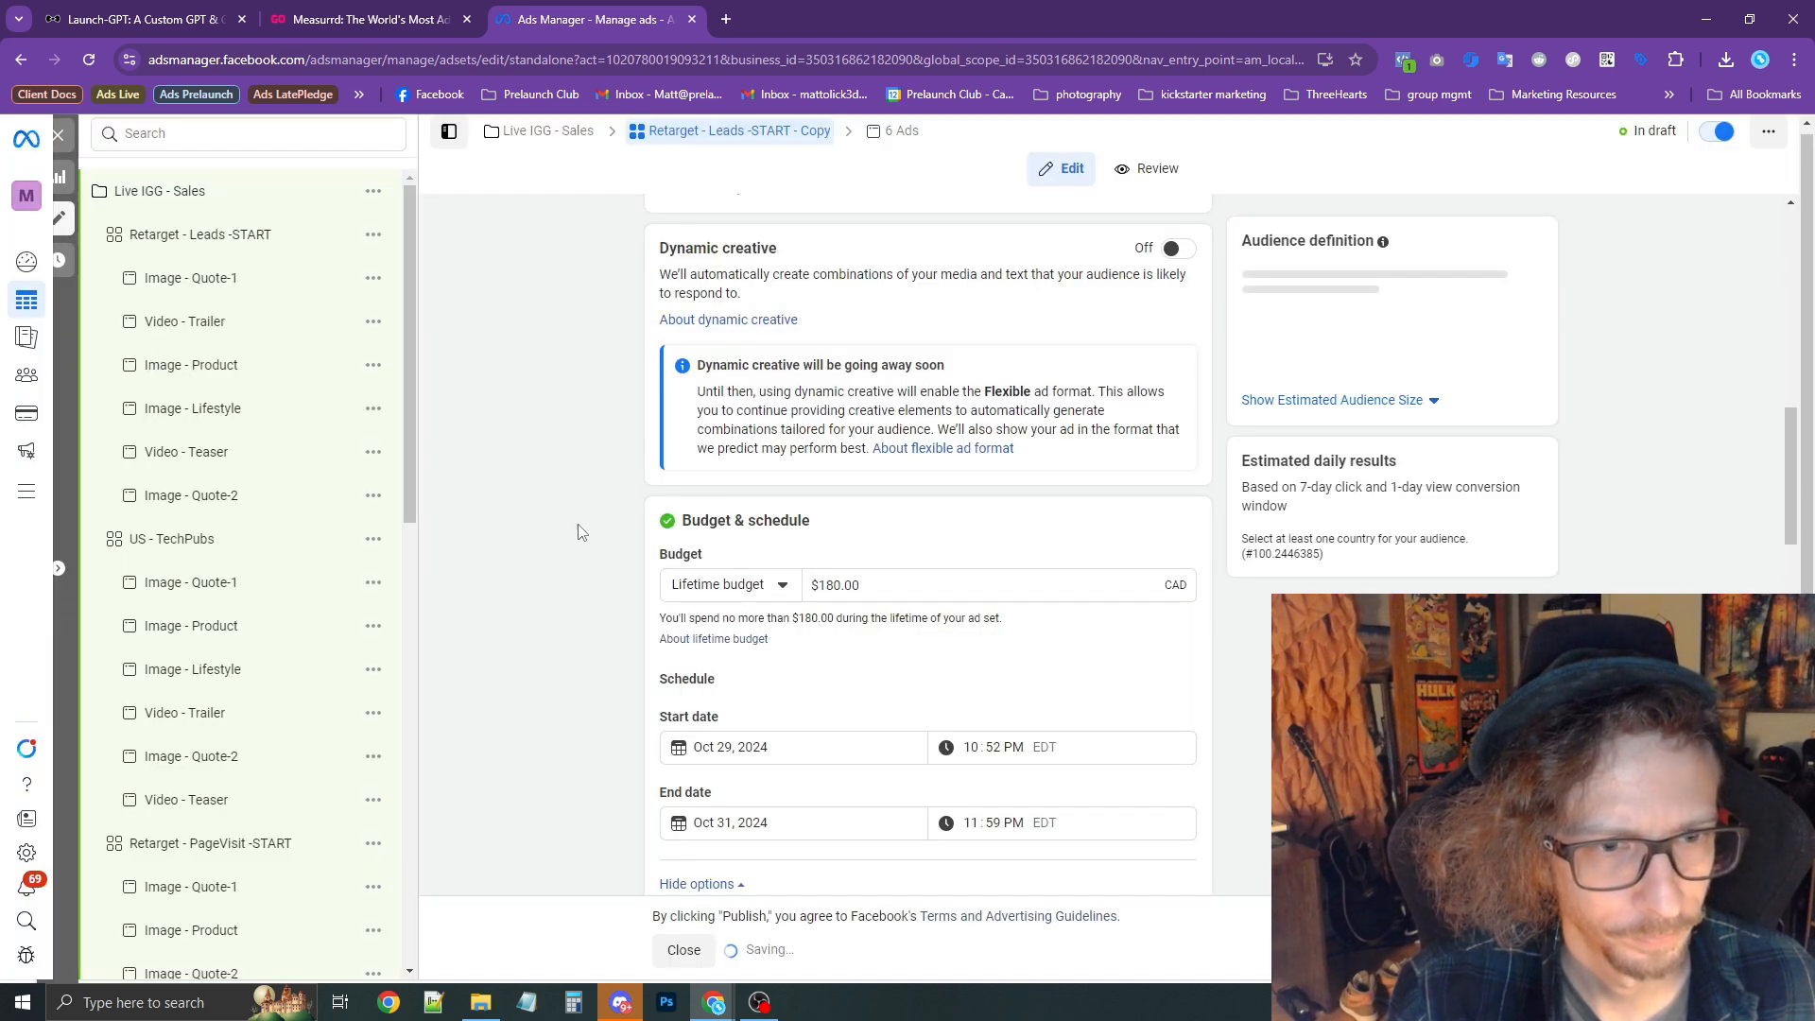
Replace the duplicated ad set's Leads - 180 Day custom audience with AdEngage - FB - 180 Day.
scroll(599, 532, down, 10)
scroll(599, 533, down, 5)
scroll(951, 656, up, 6)
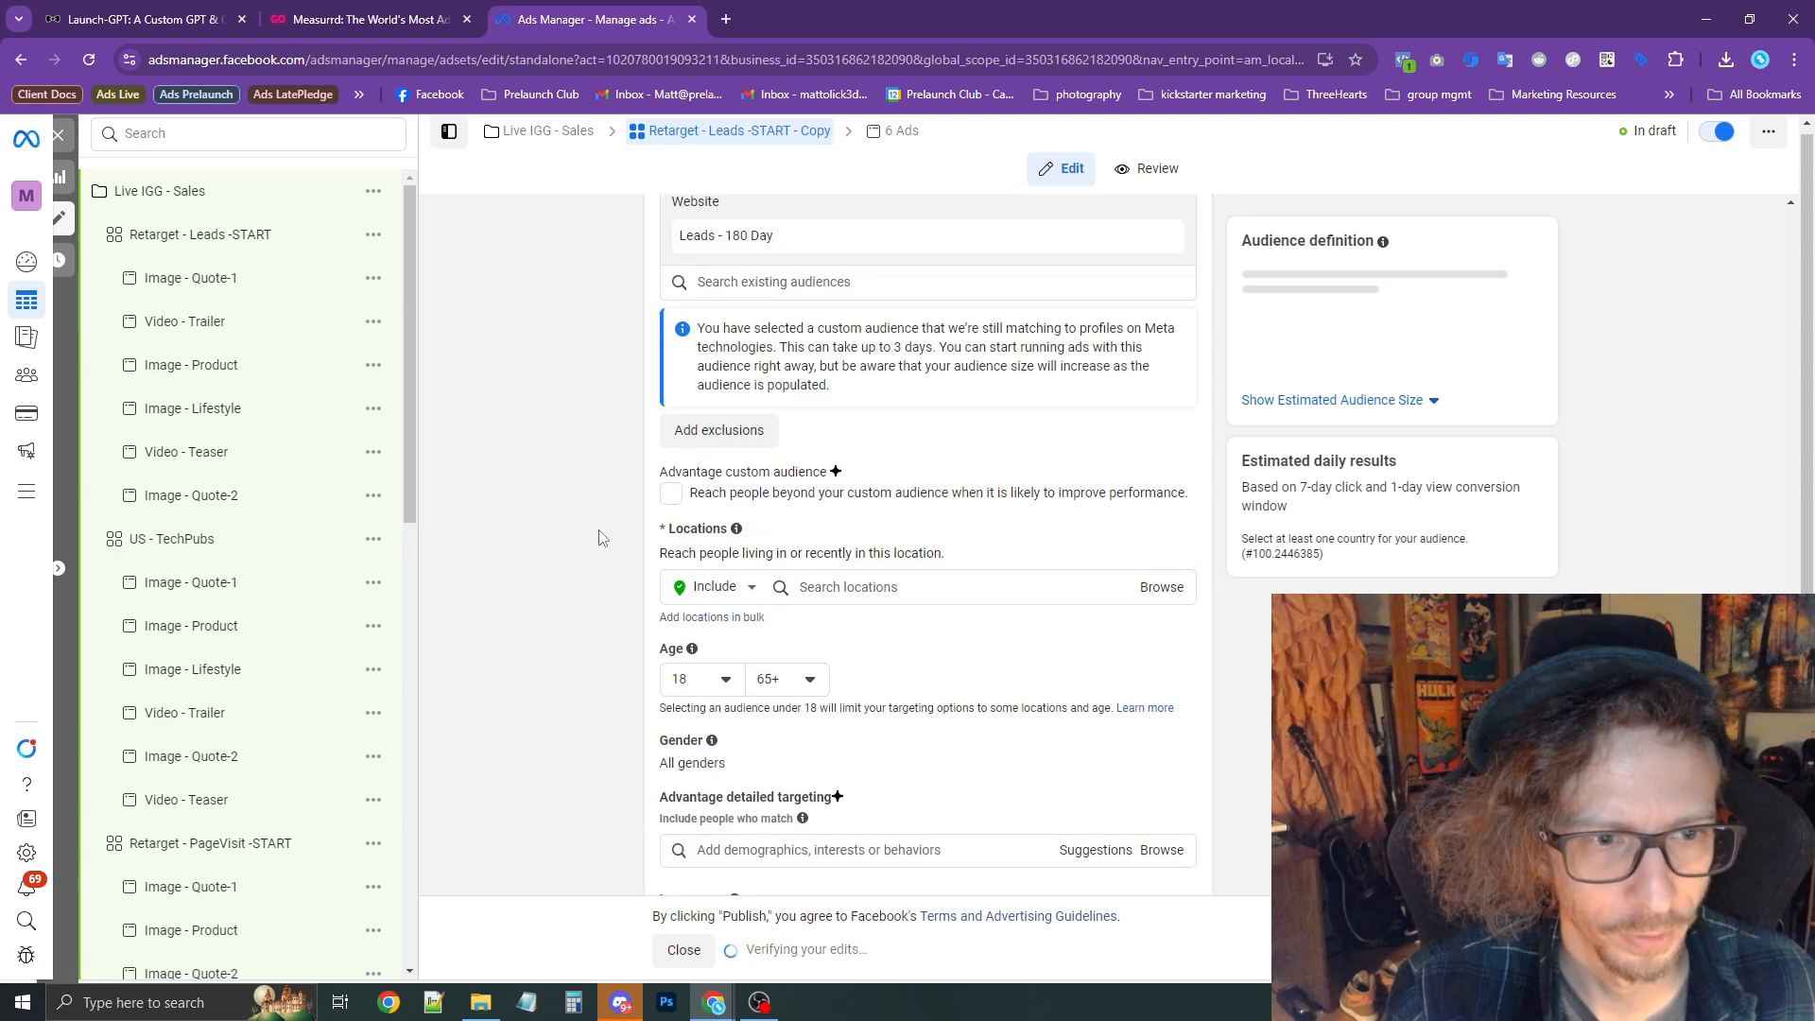
scroll(1044, 676, down, 1)
scroll(1096, 539, up, 1)
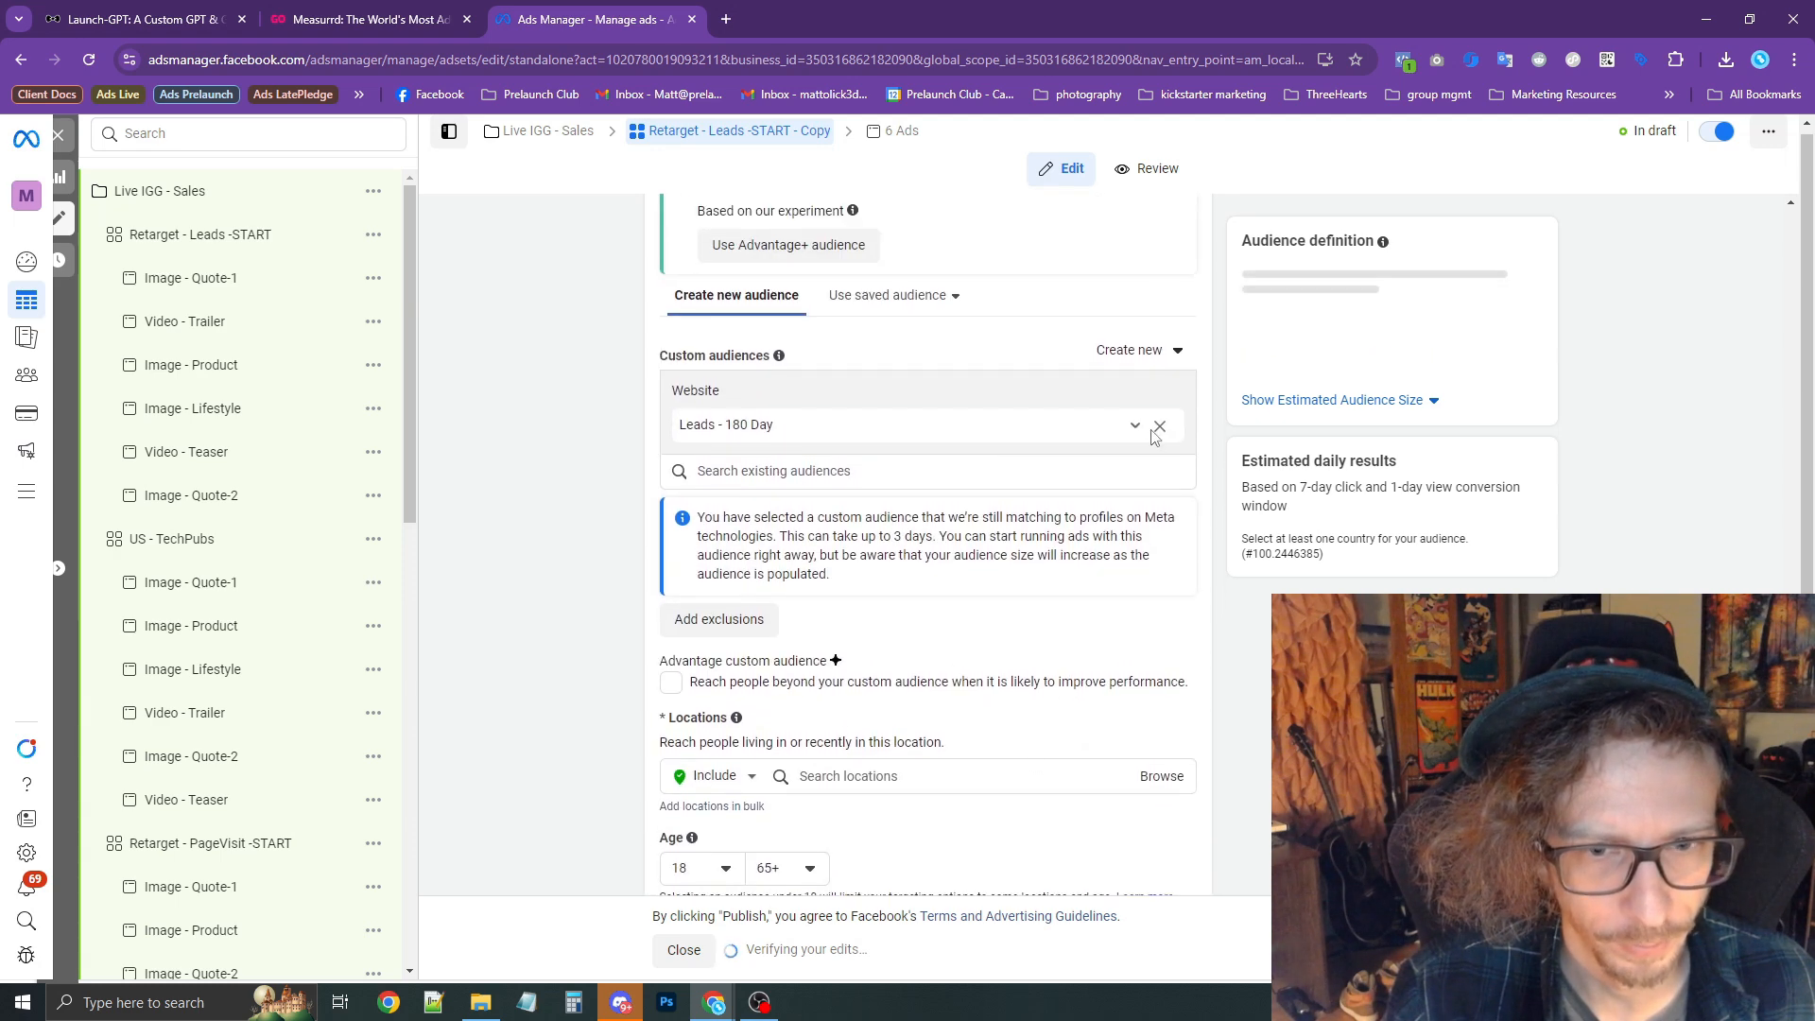
click(1151, 426)
click(799, 388)
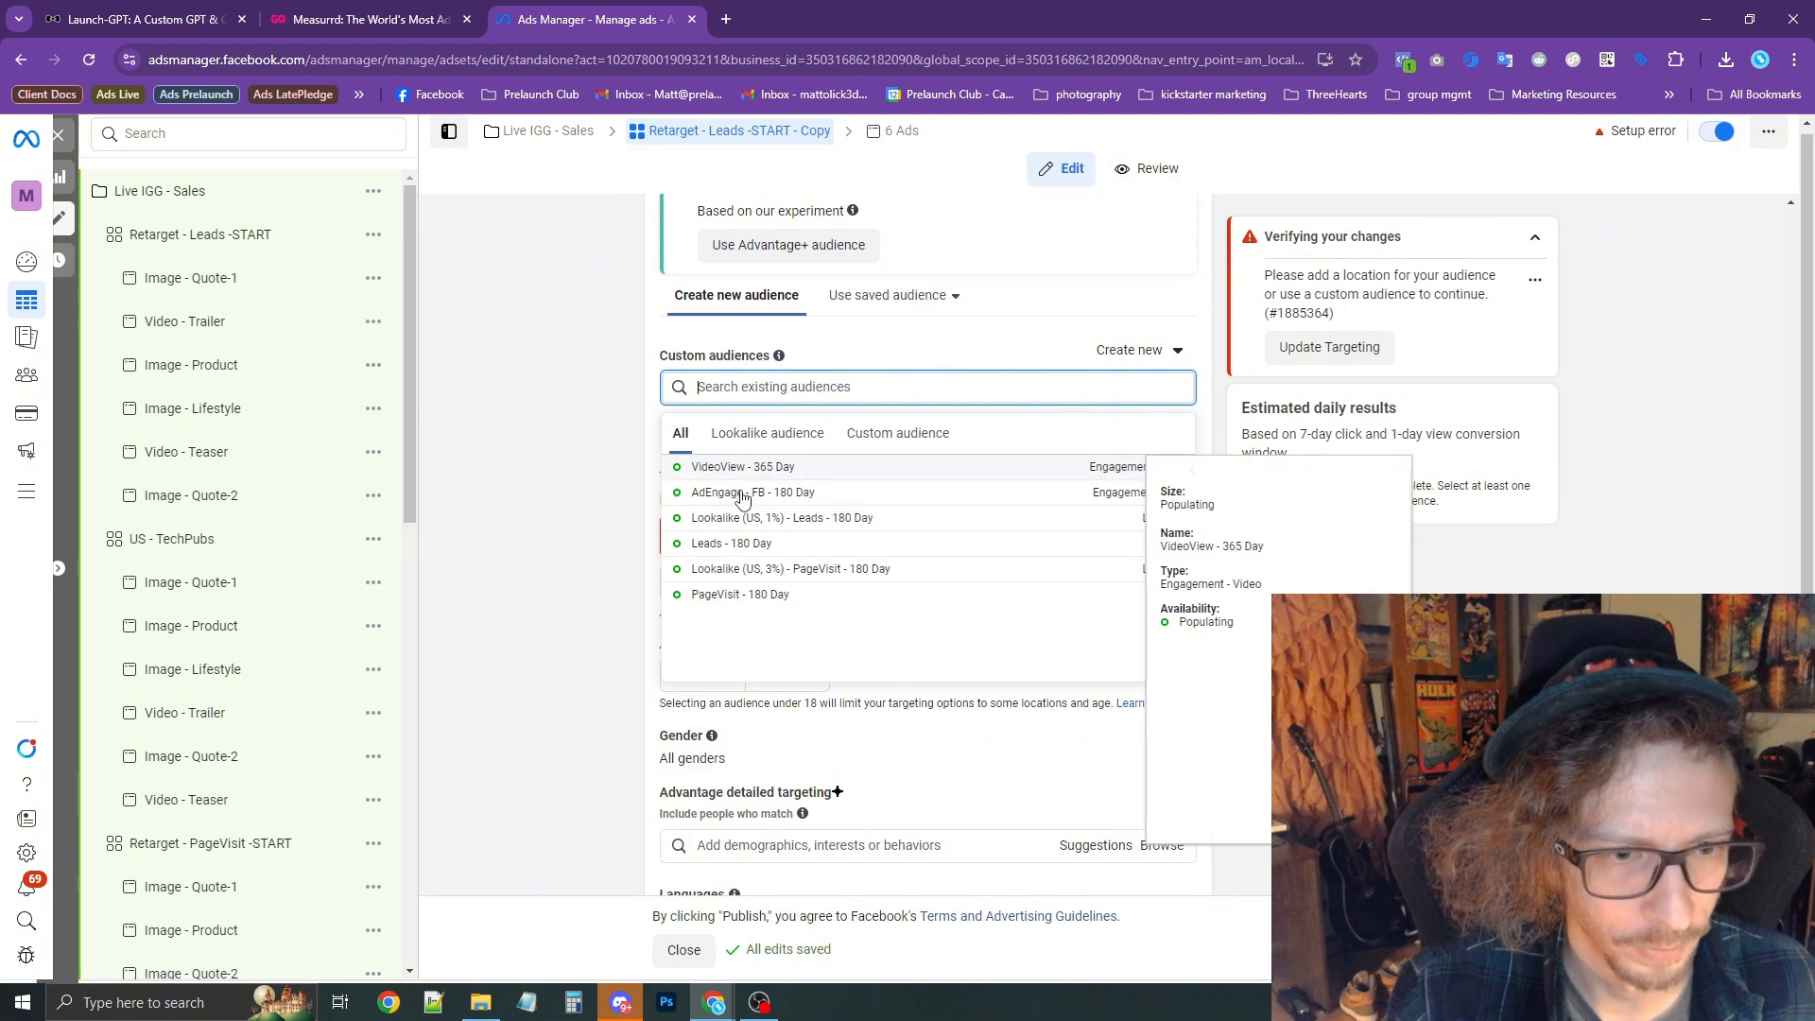
click(588, 572)
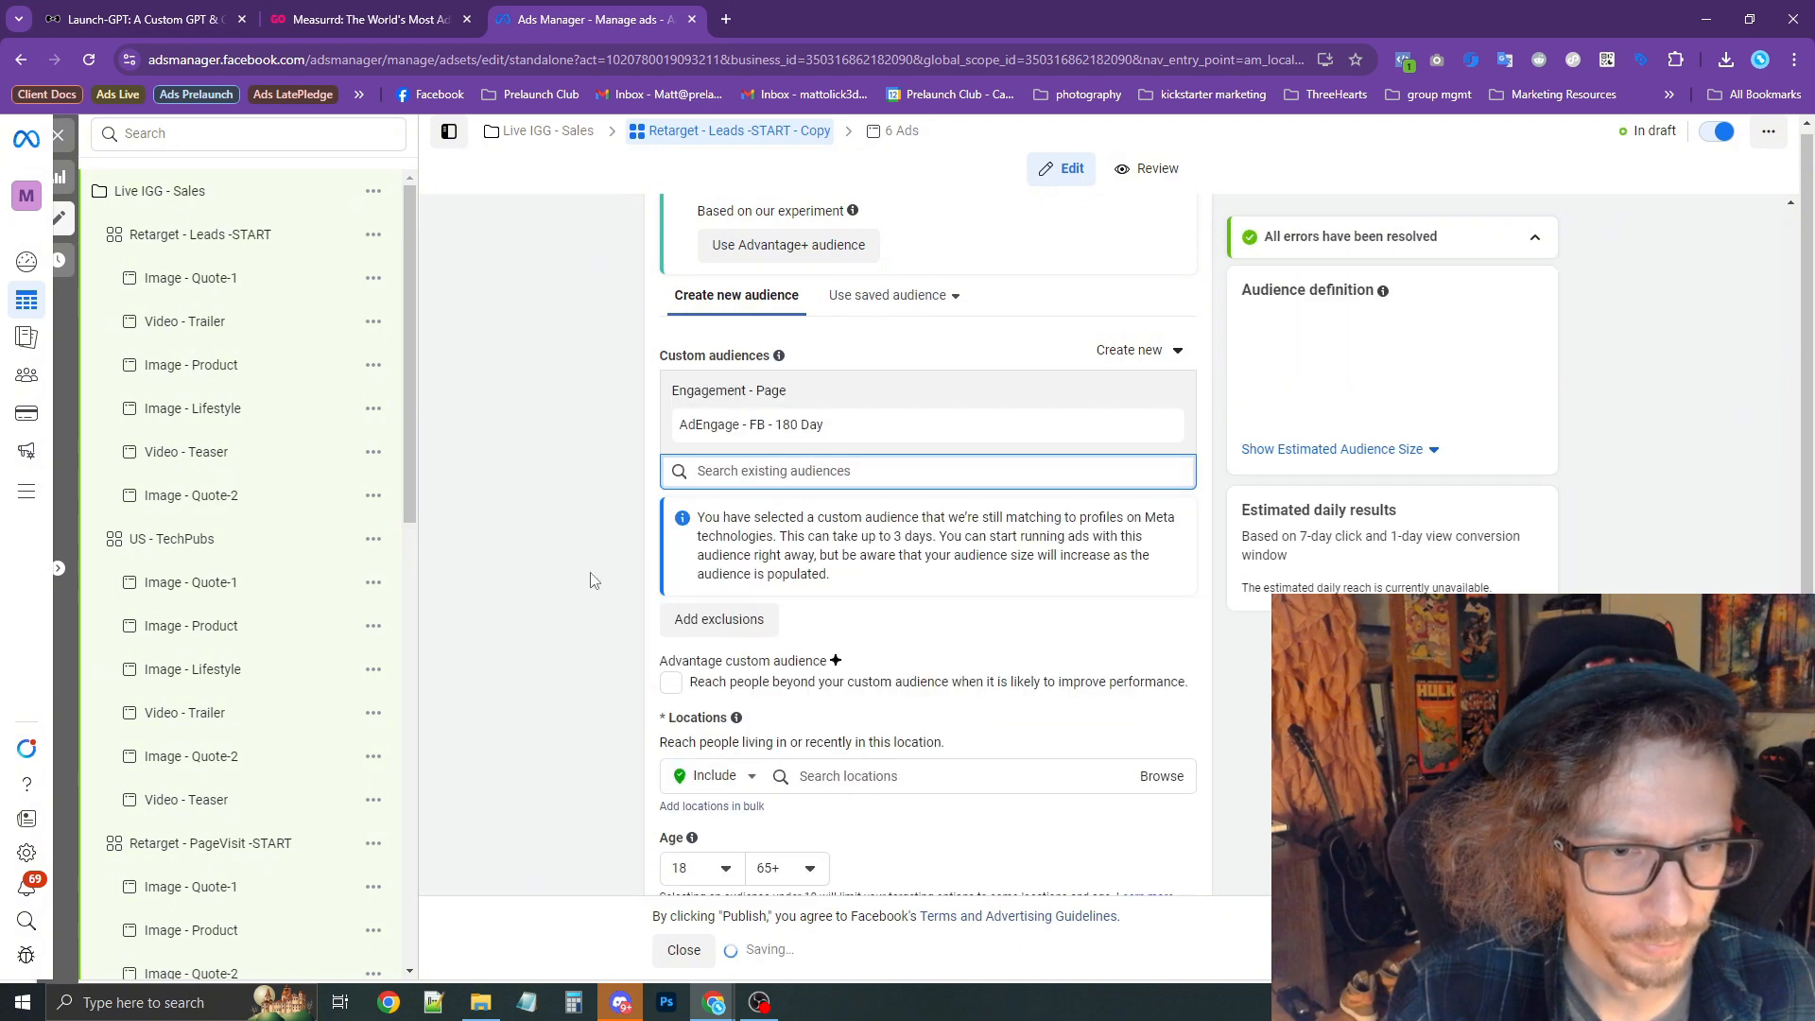
Return to the campaign list and switch its columns to the Engagement preset to examine the campaigns' engagement figures.
scroll(547, 397, up, 10)
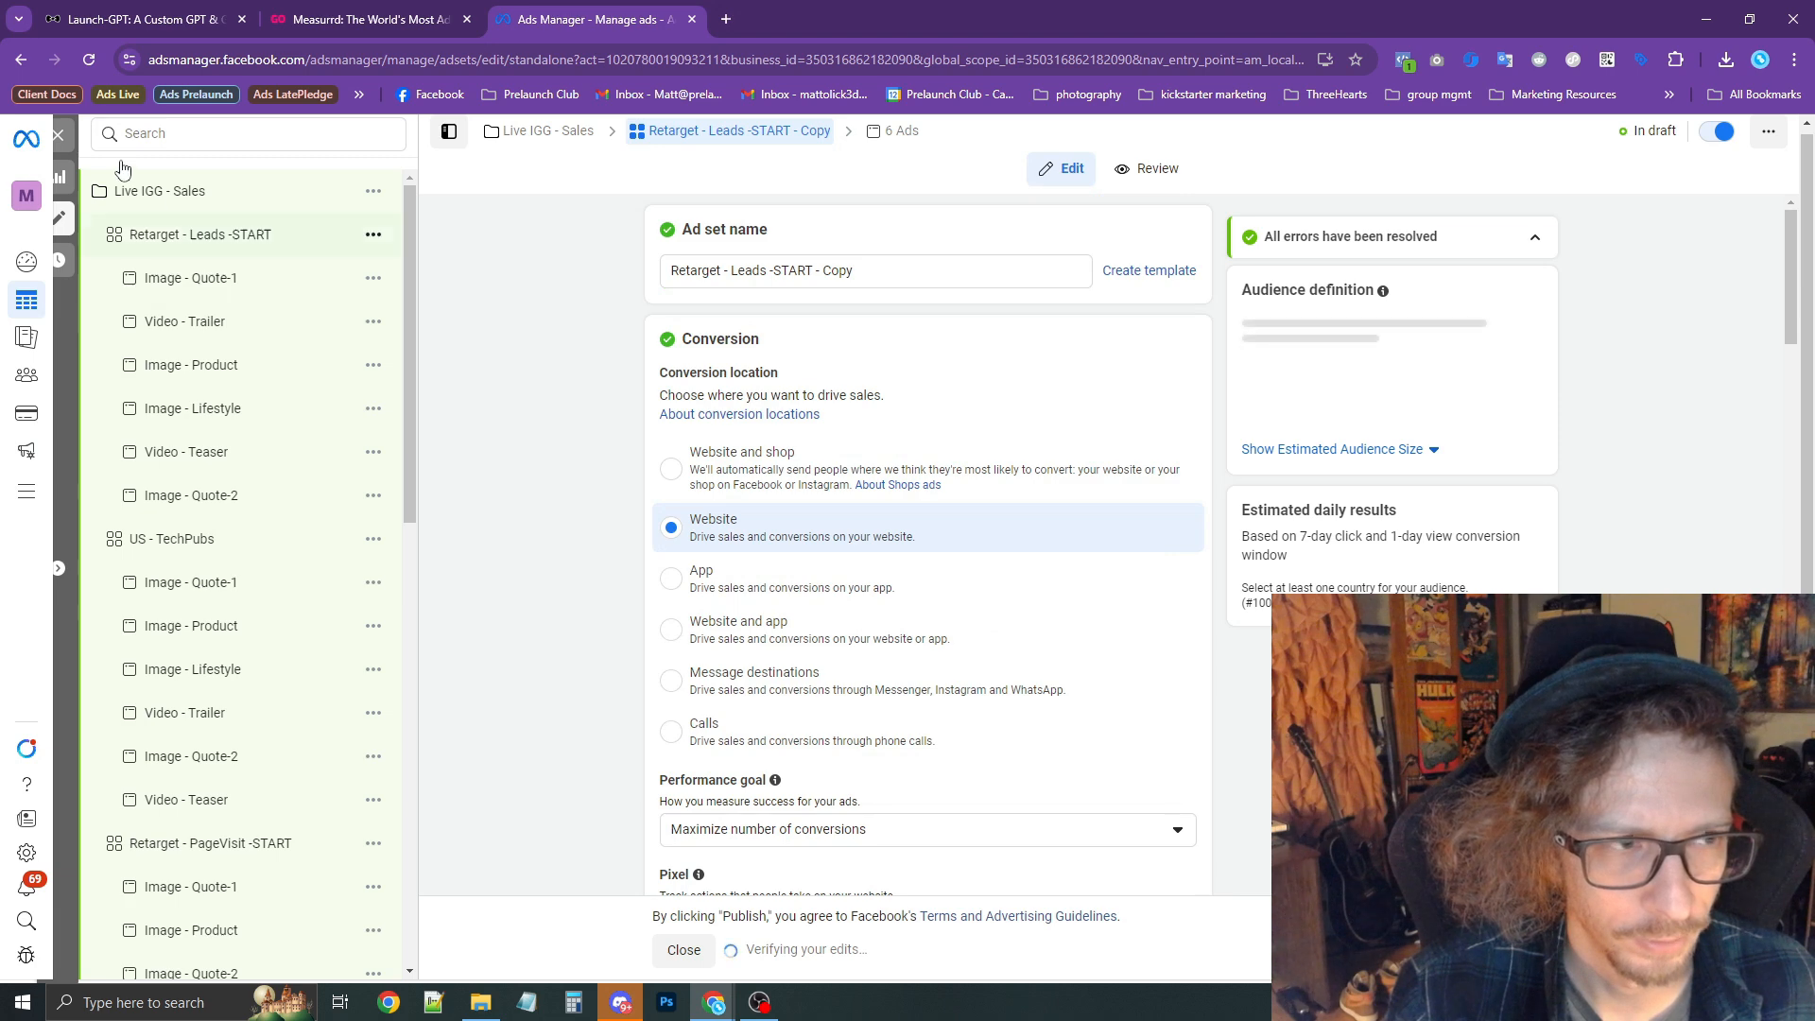
click(58, 135)
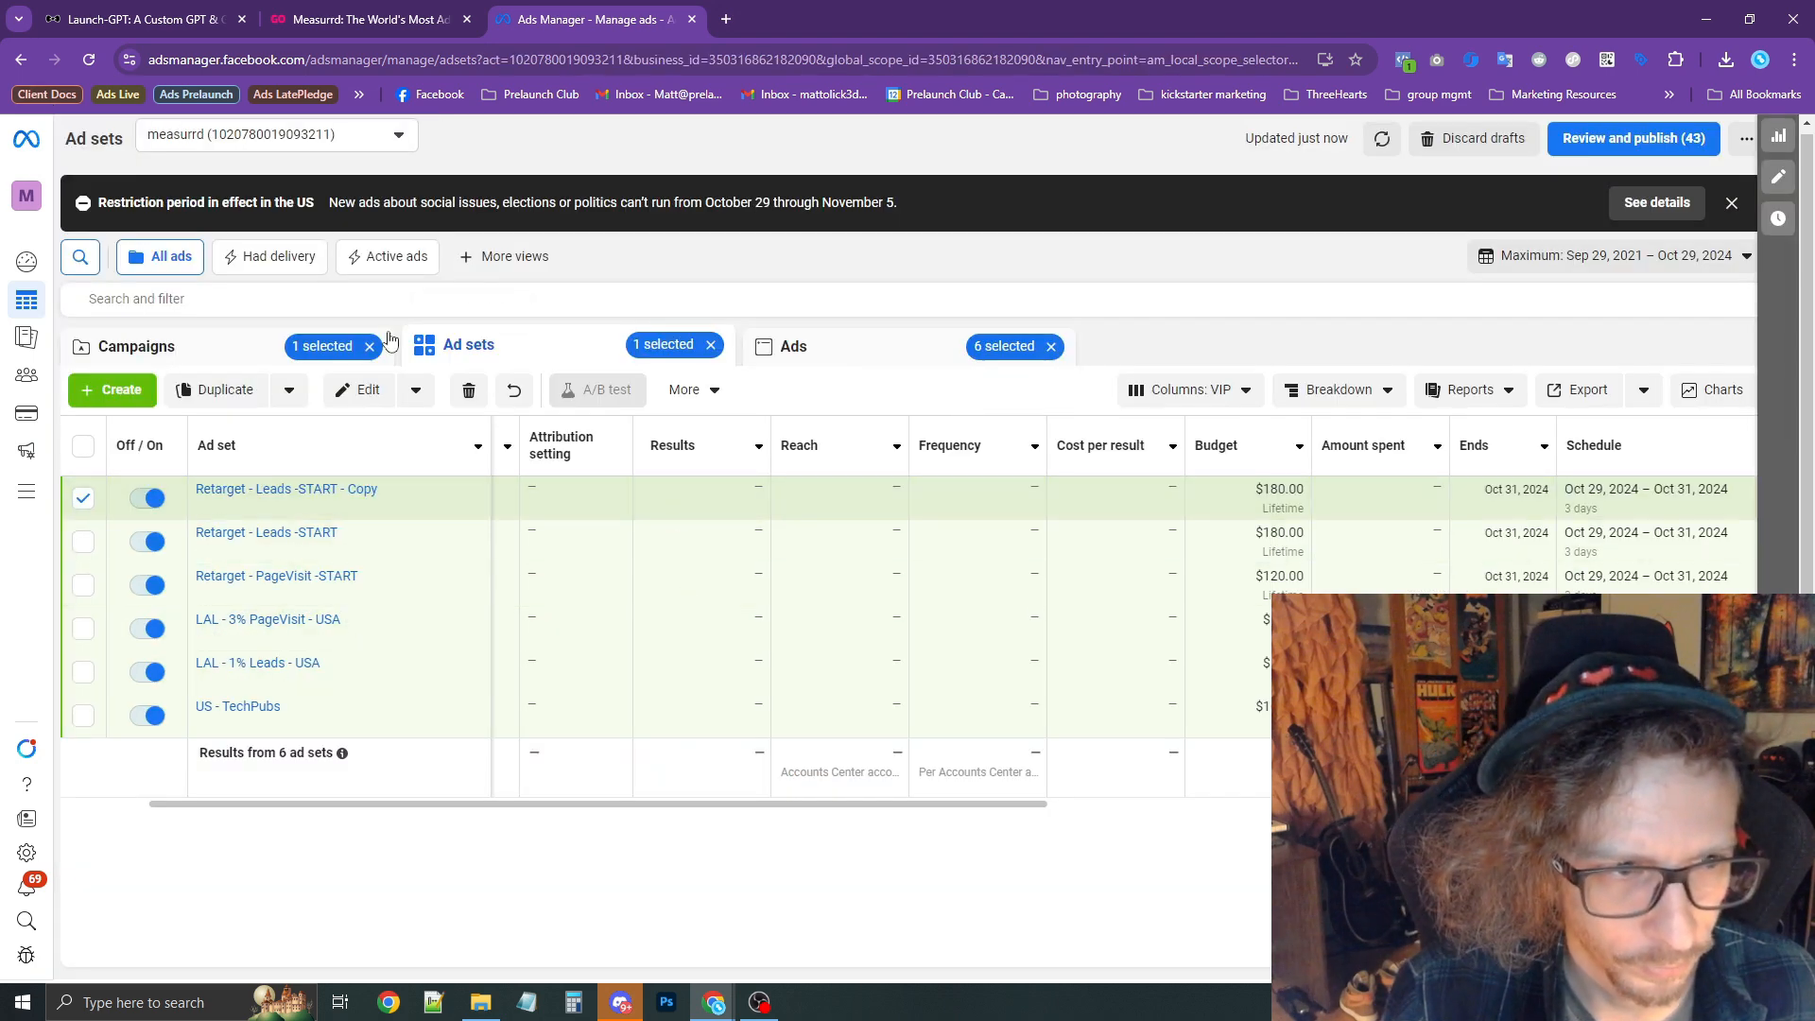
click(238, 350)
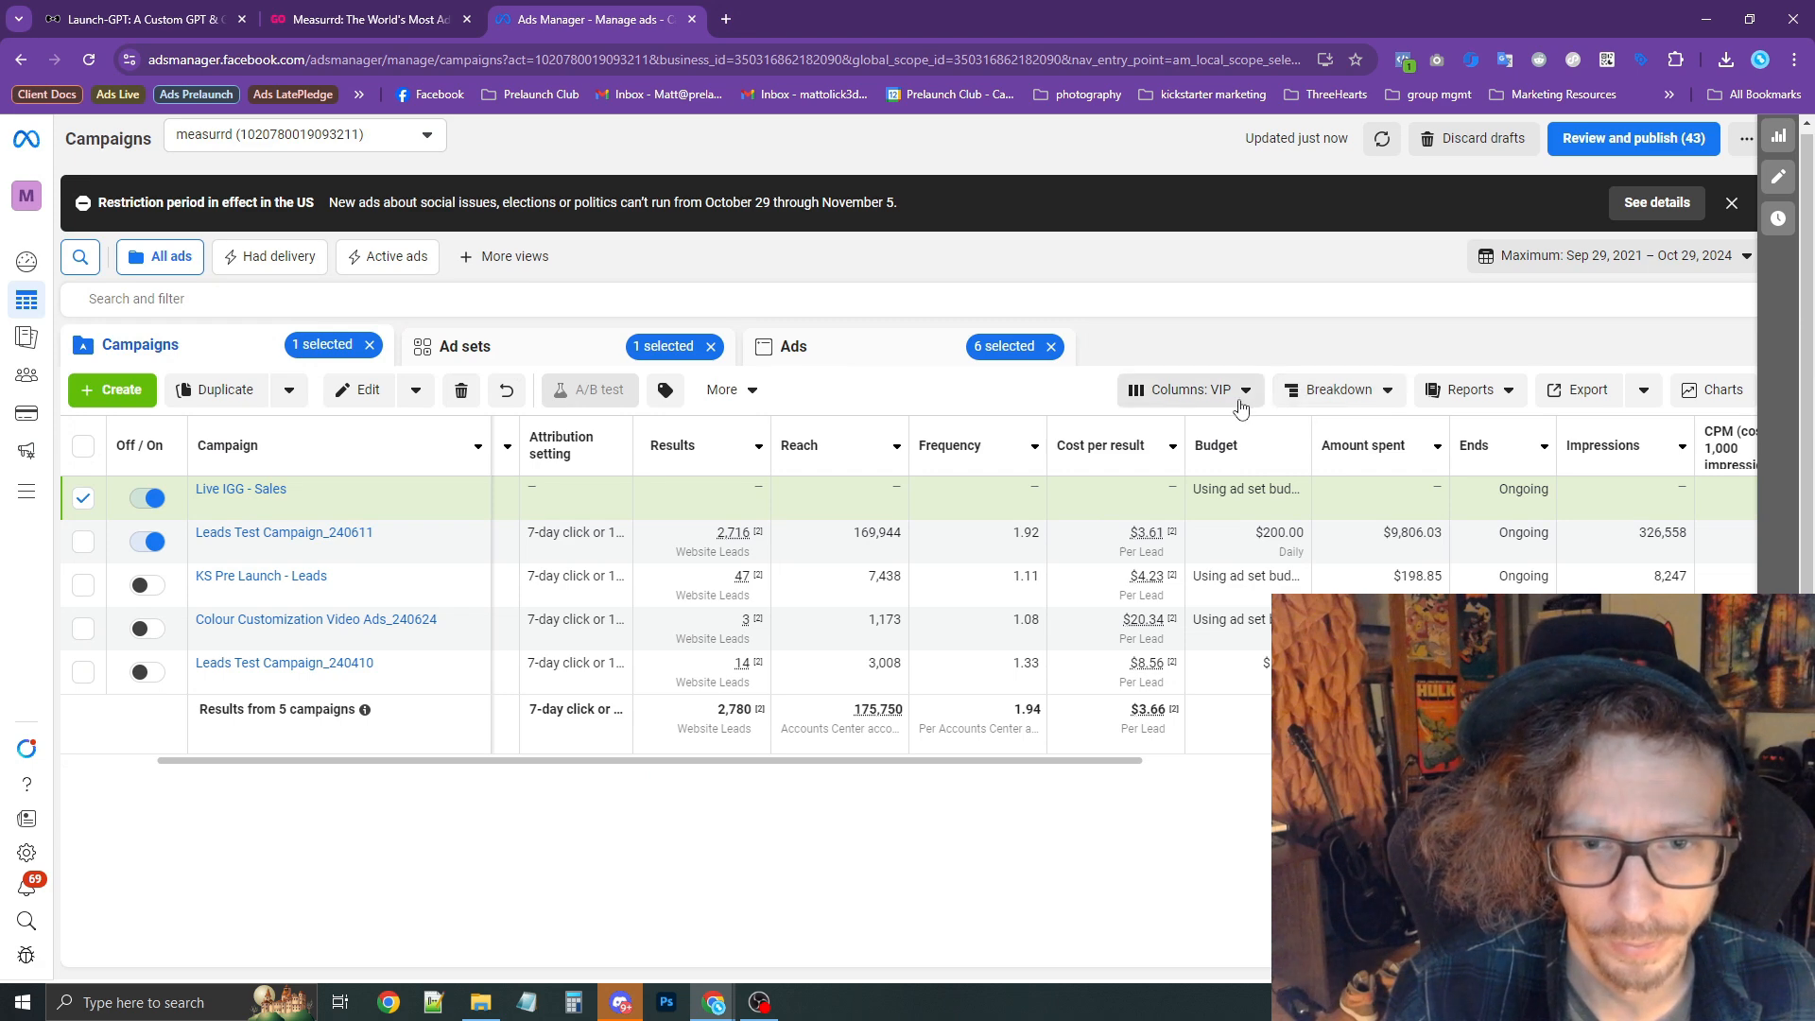
drag(1041, 762, 1565, 762)
click(1190, 409)
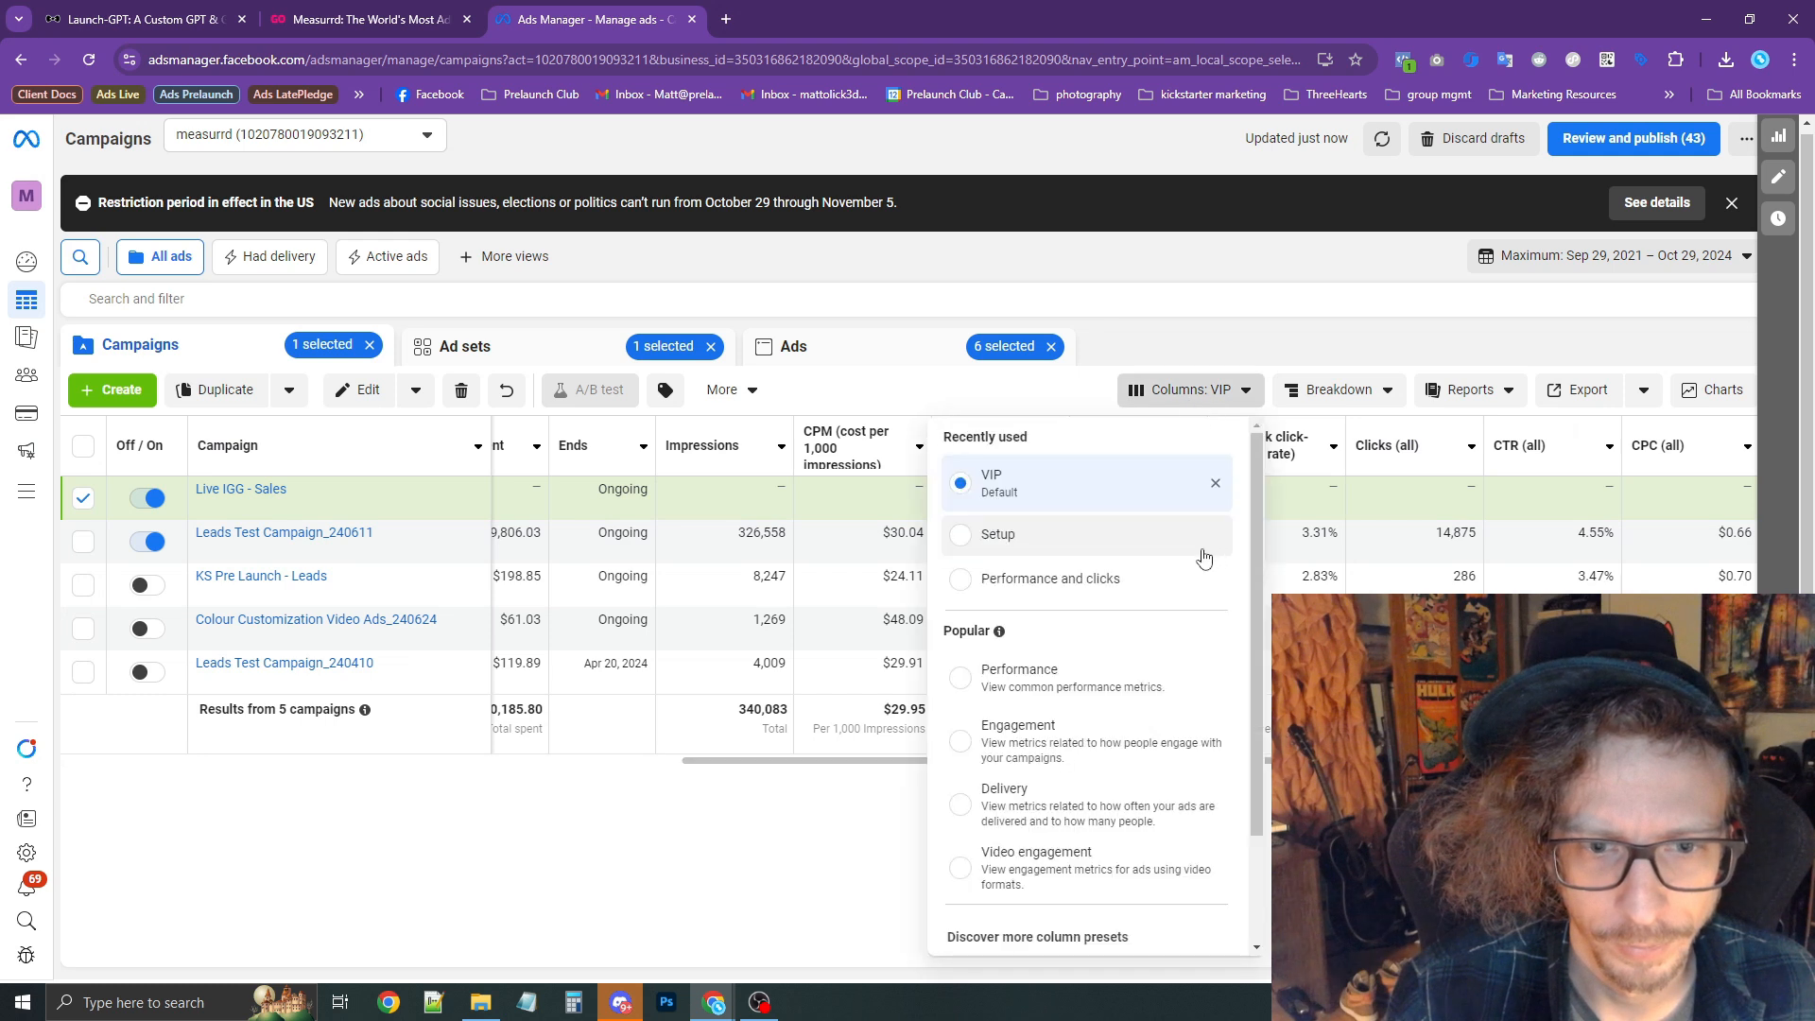
click(1075, 751)
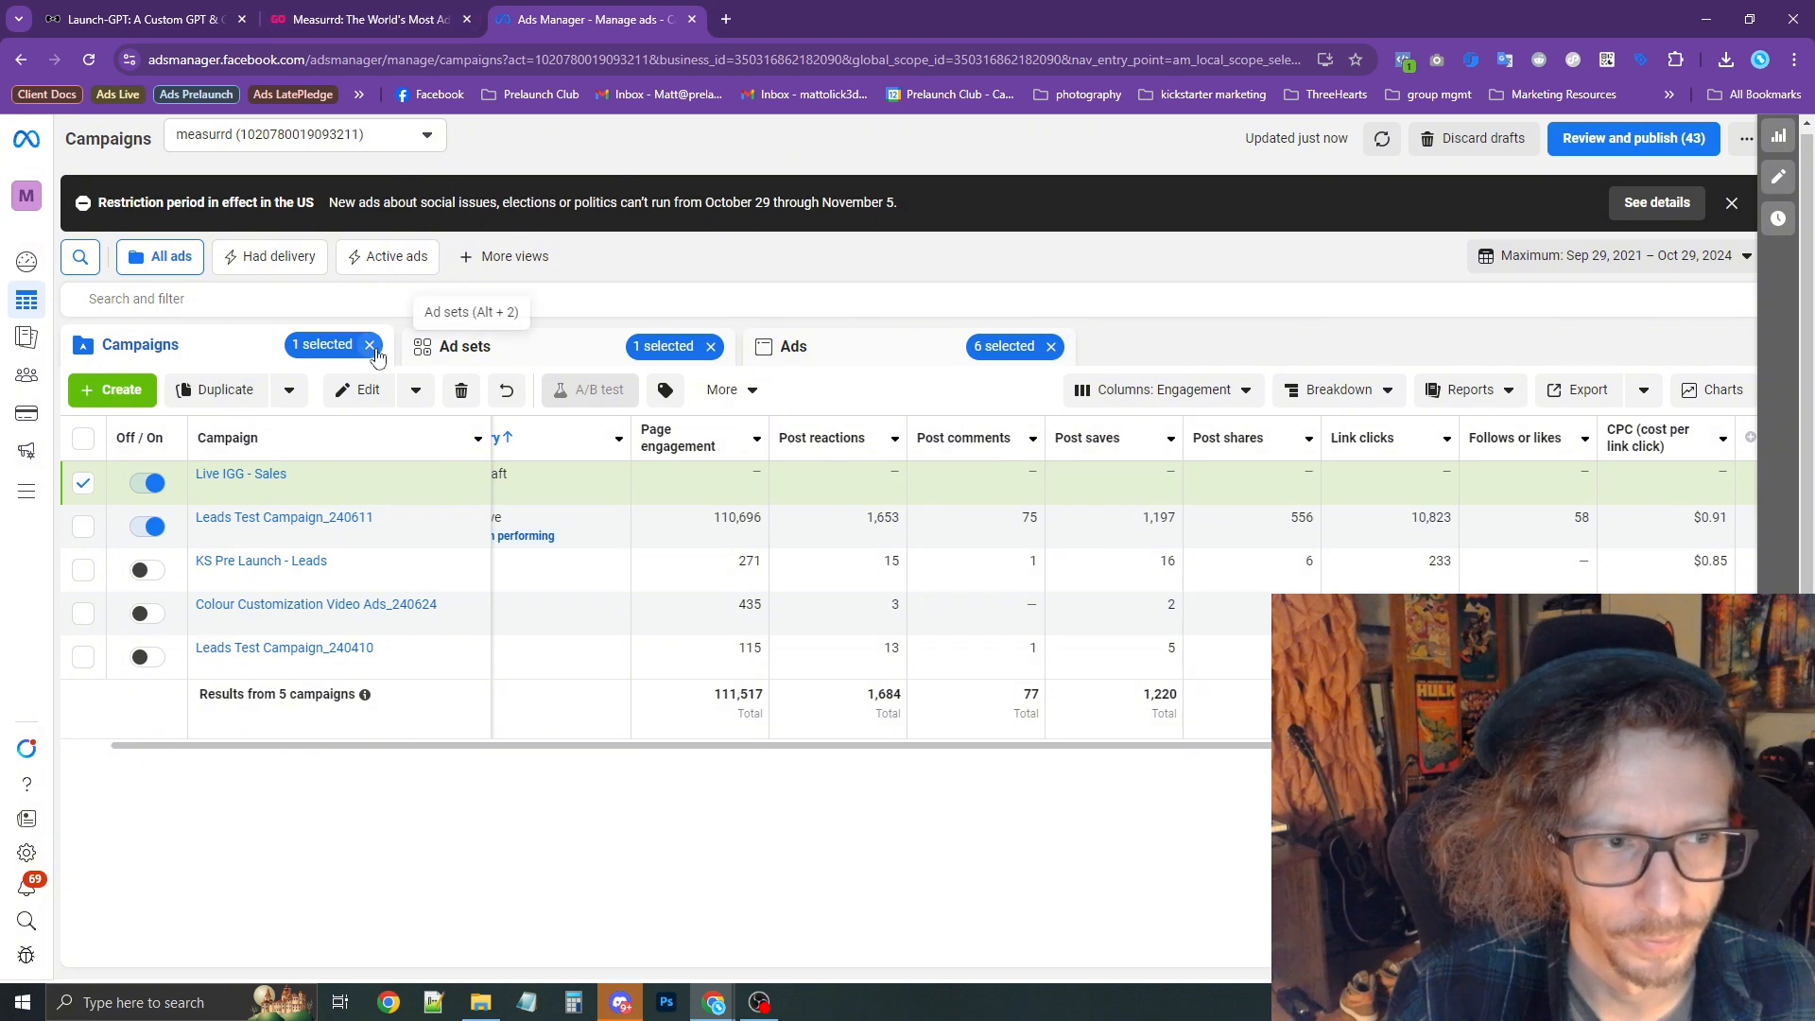
Reopen the Live IGG - Sales campaign and rename its Retarget - Leads -START - Copy ad set to Retarget - AdEngage -START.
click(304, 494)
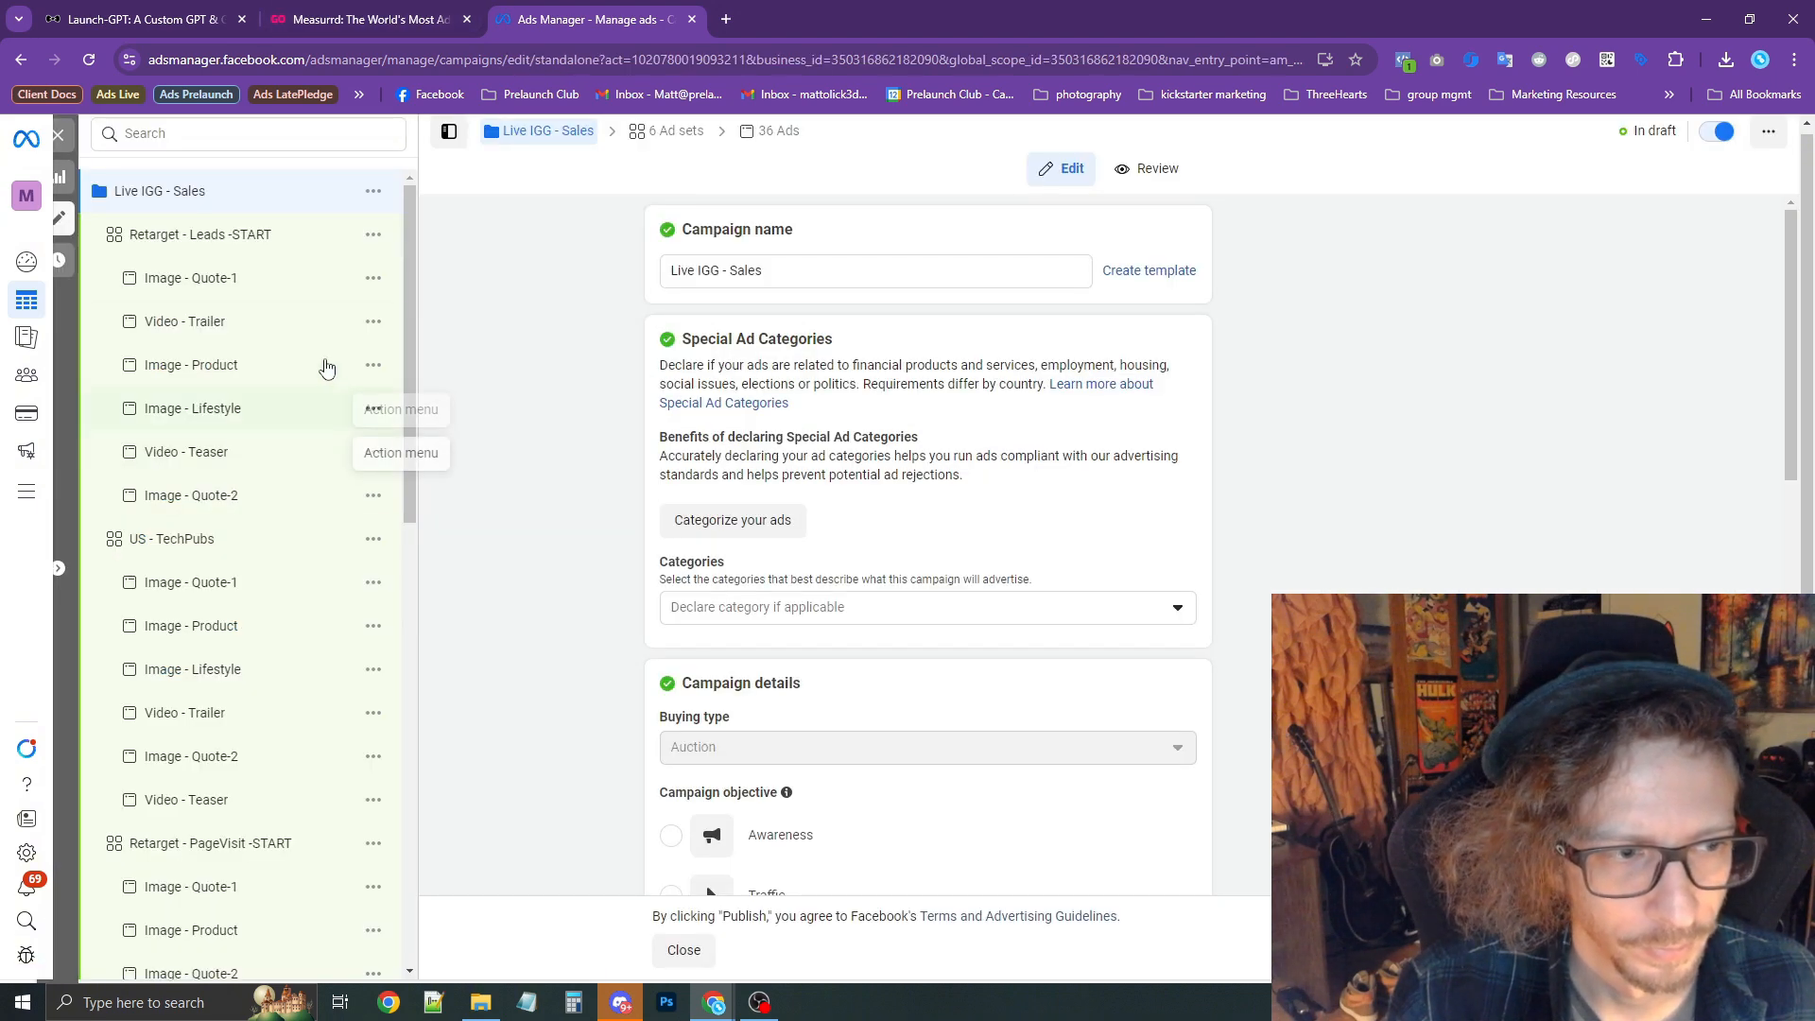
scroll(250, 383, down, 1)
scroll(250, 383, down, 10)
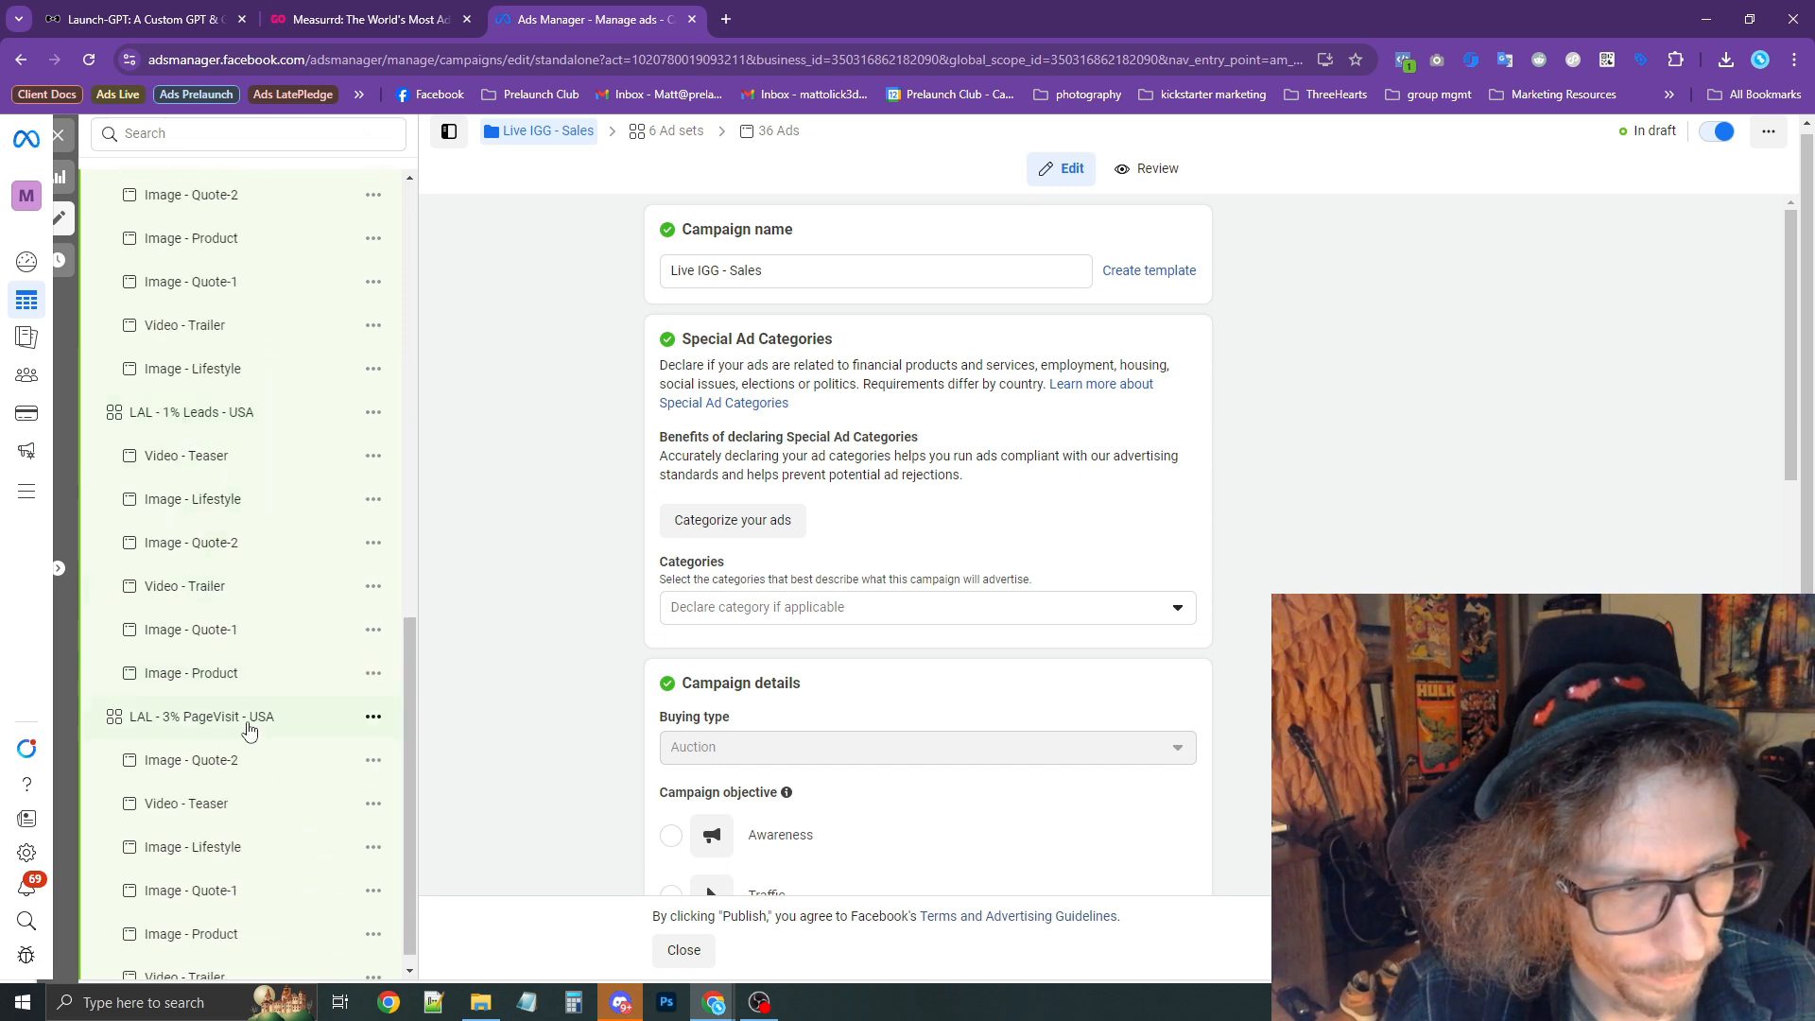
scroll(241, 662, up, 5)
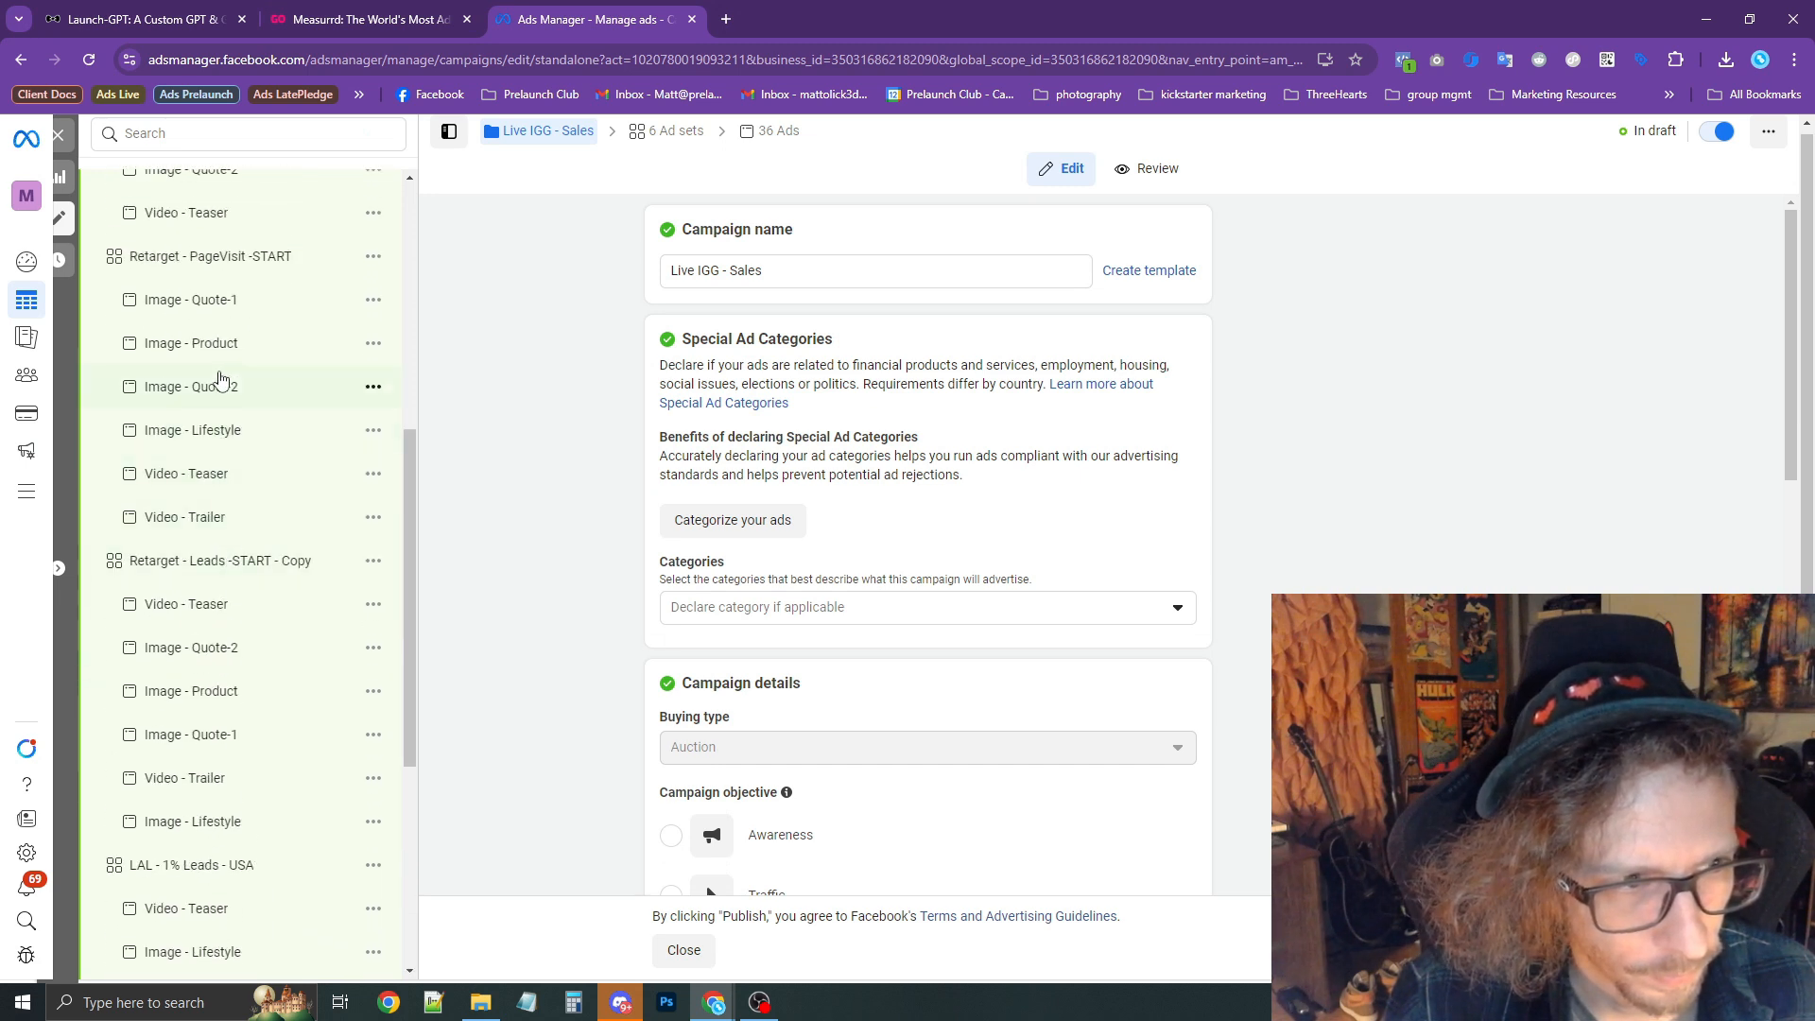
scroll(219, 379, up, 6)
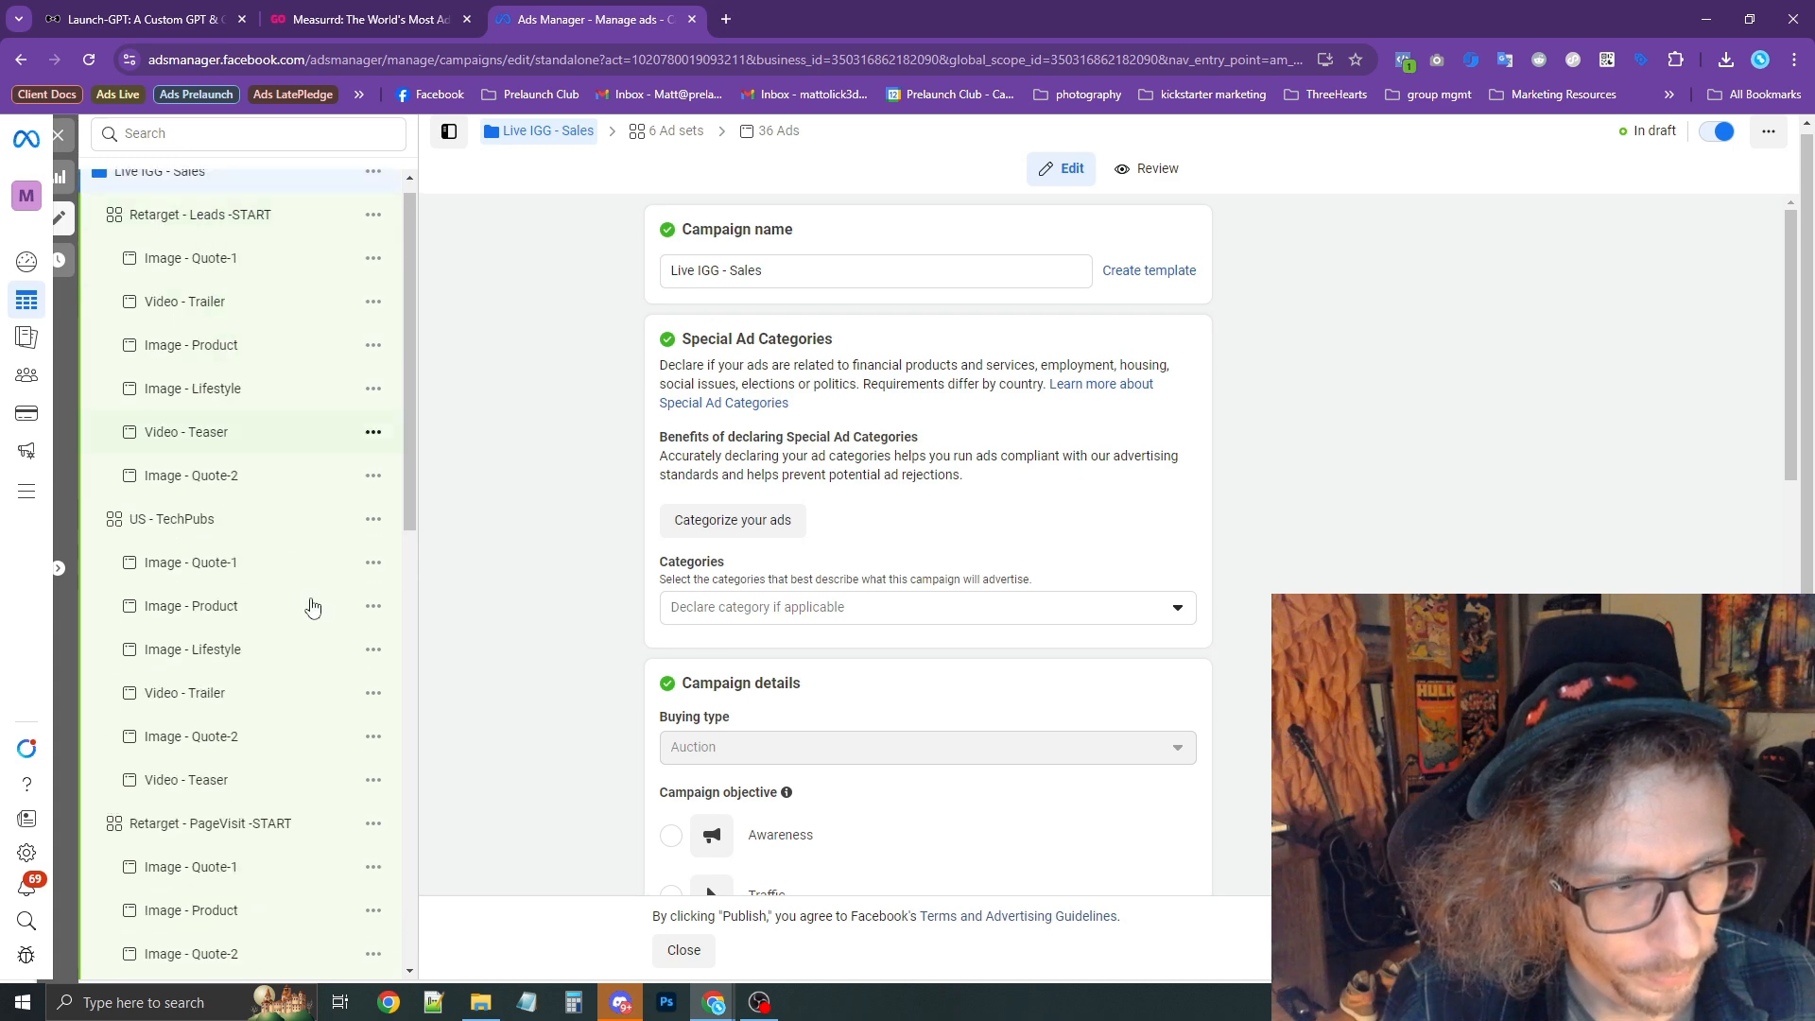
scroll(315, 718, down, 4)
click(293, 764)
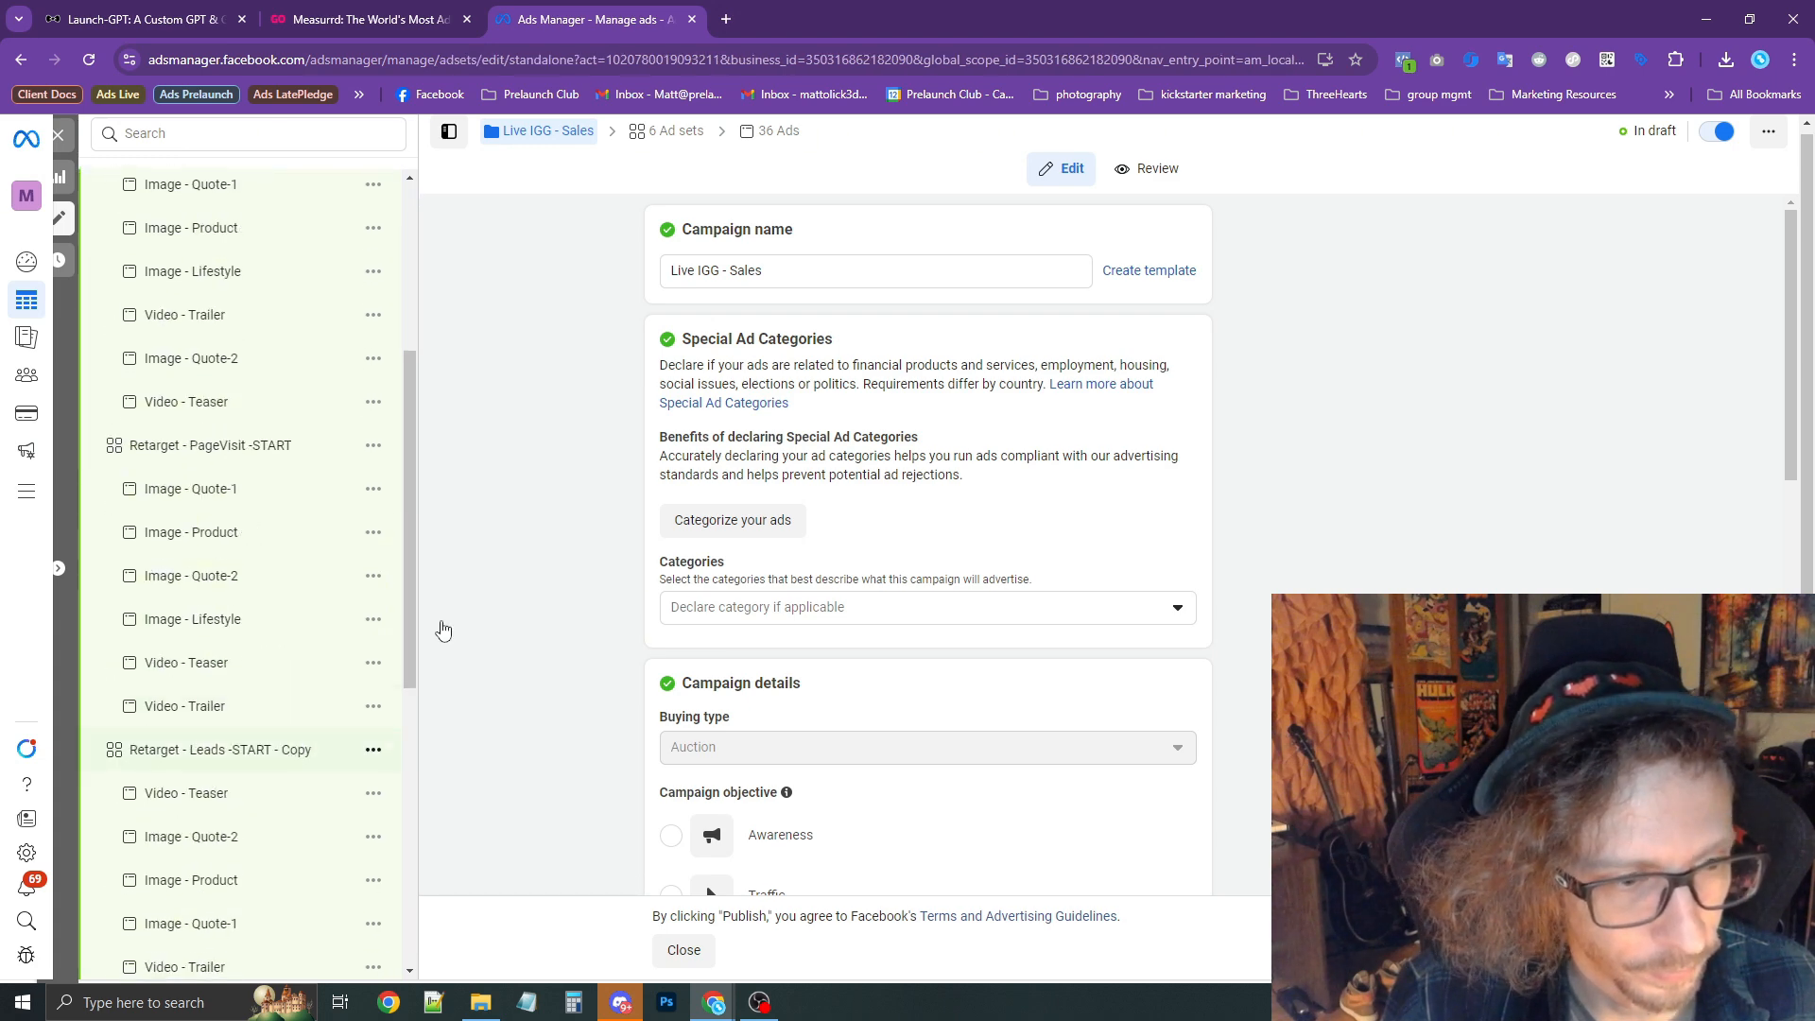
double_click(747, 271)
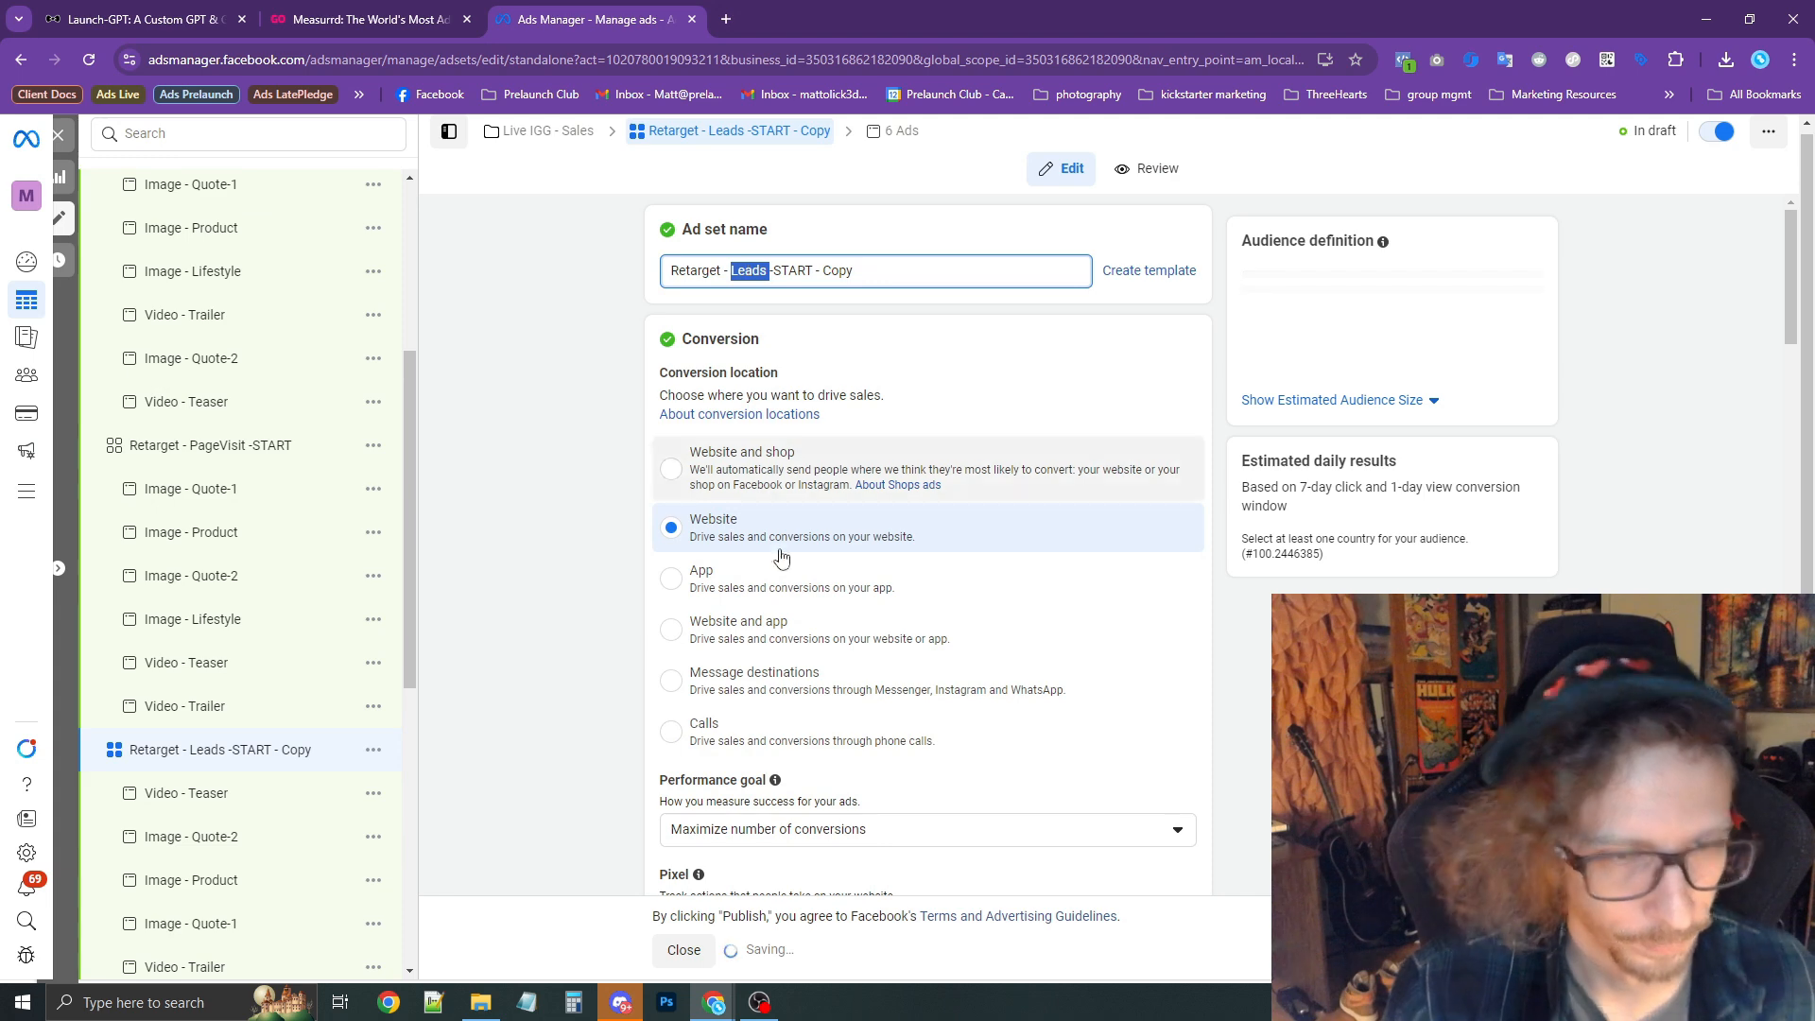
text(AdEngage)
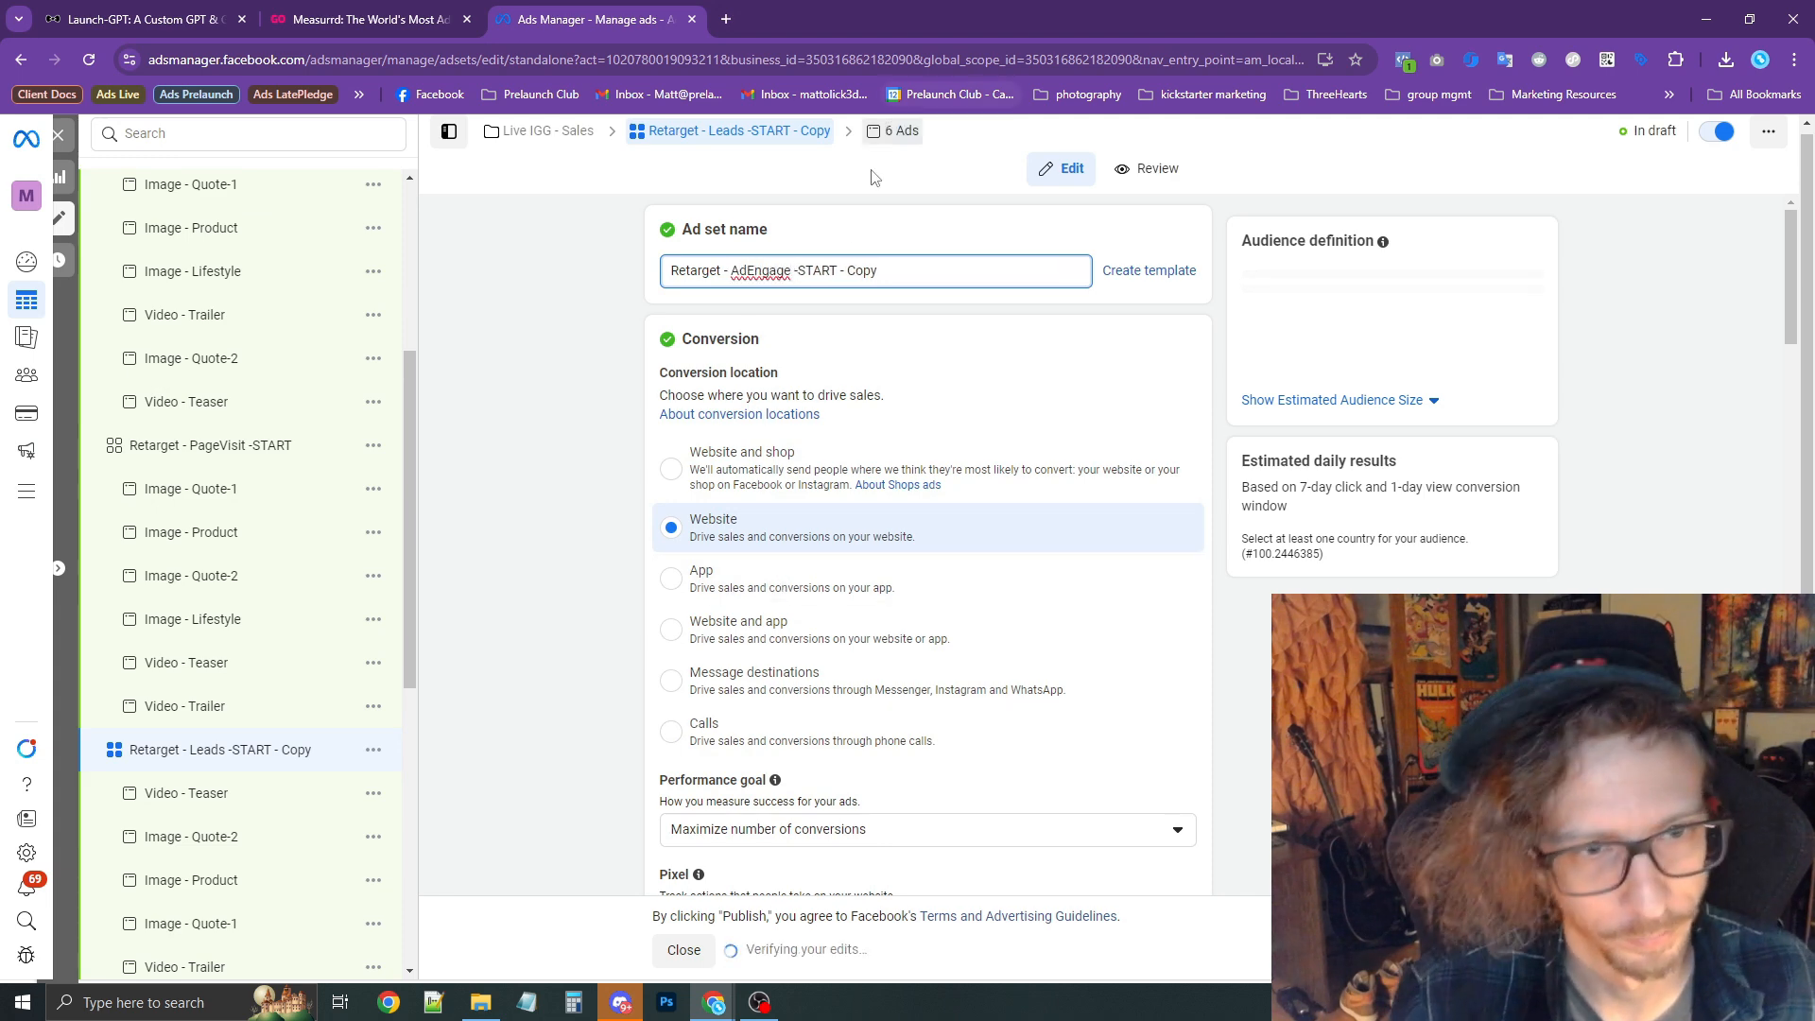
drag(837, 271, 906, 270)
key(BackSpace)
Switch to Calculator and multiply 100000 by 0.01 to work out a budget for the ad-engagement audience, then close it.
scroll(567, 425, down, 15)
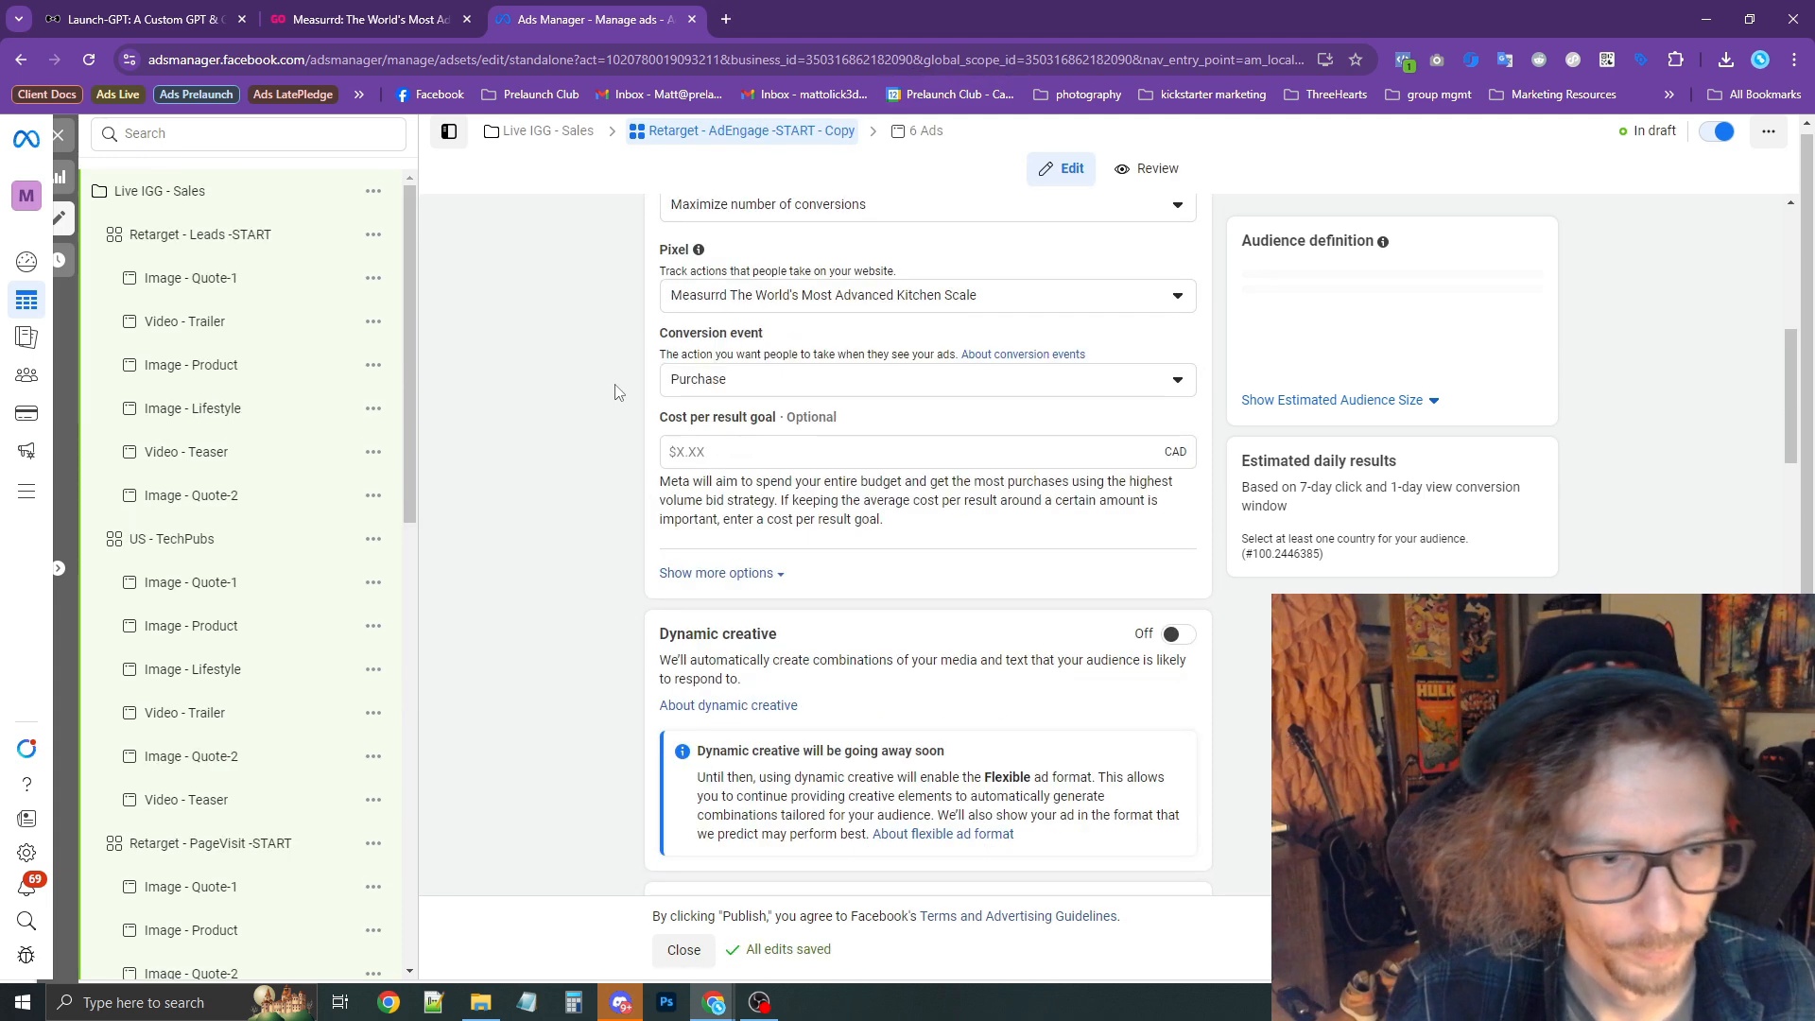
scroll(568, 429, down, 5)
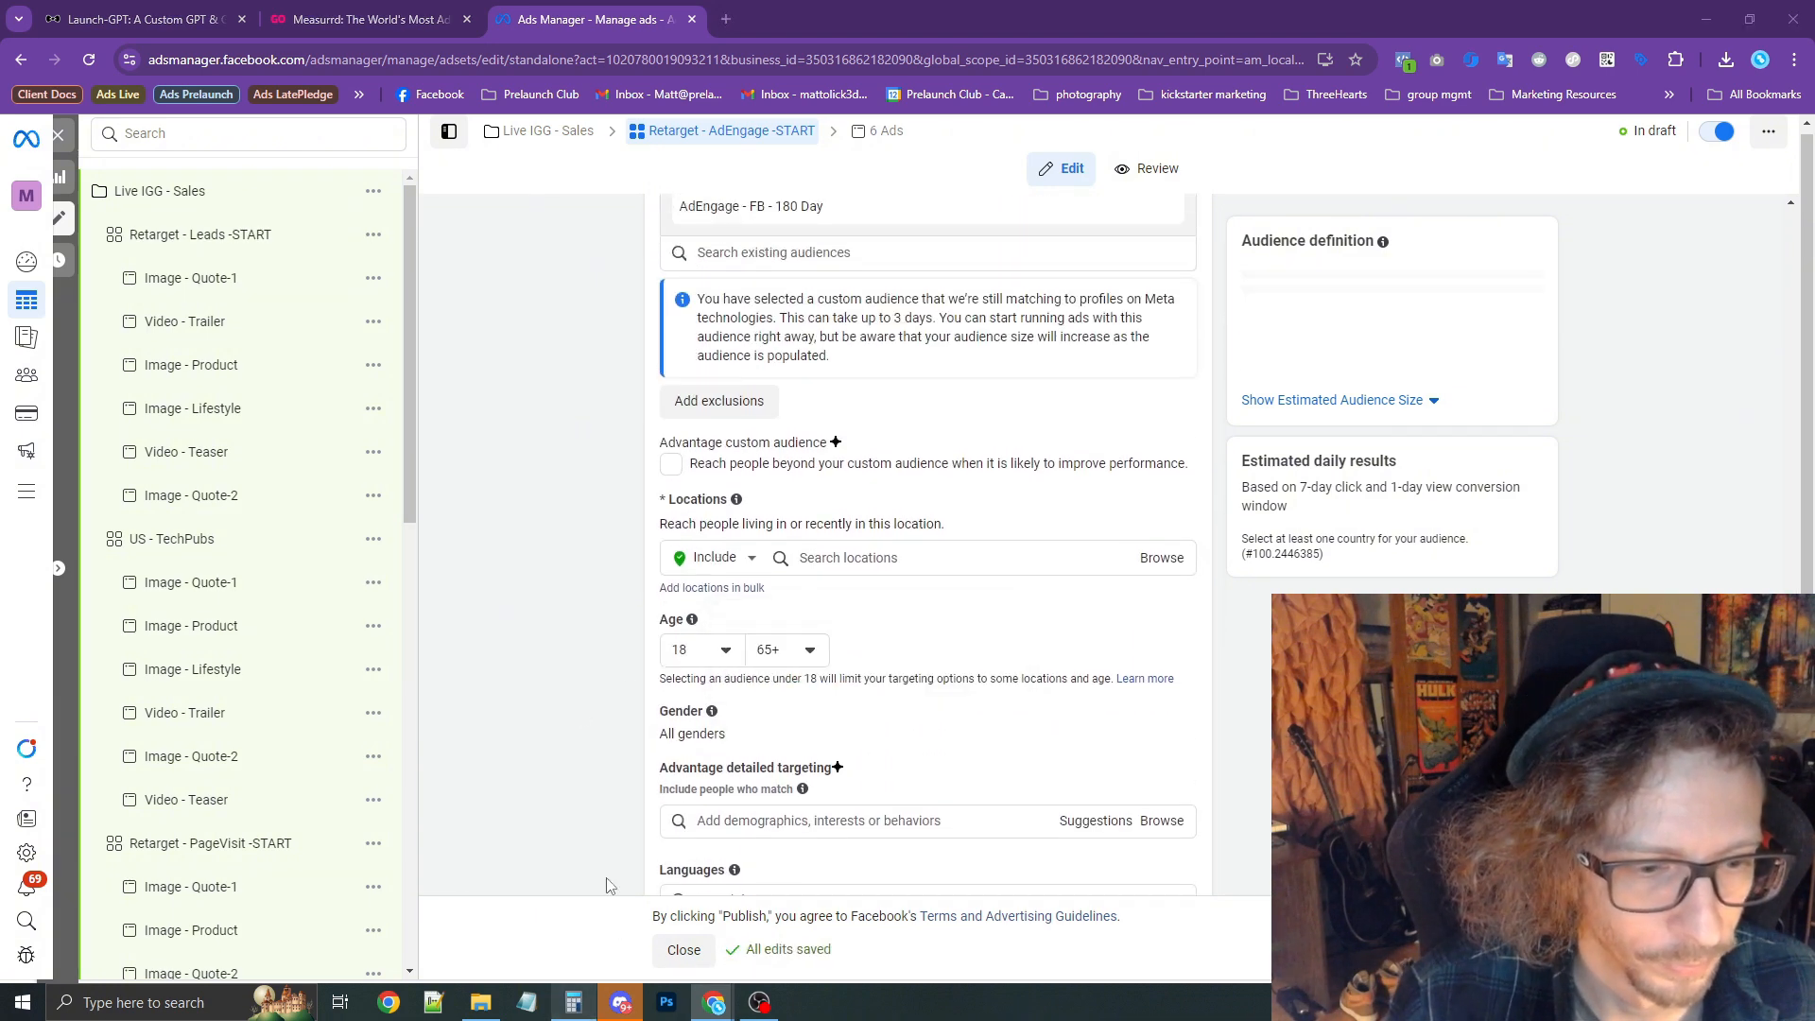
click(573, 1002)
click(498, 751)
click(572, 804)
double_click(572, 805)
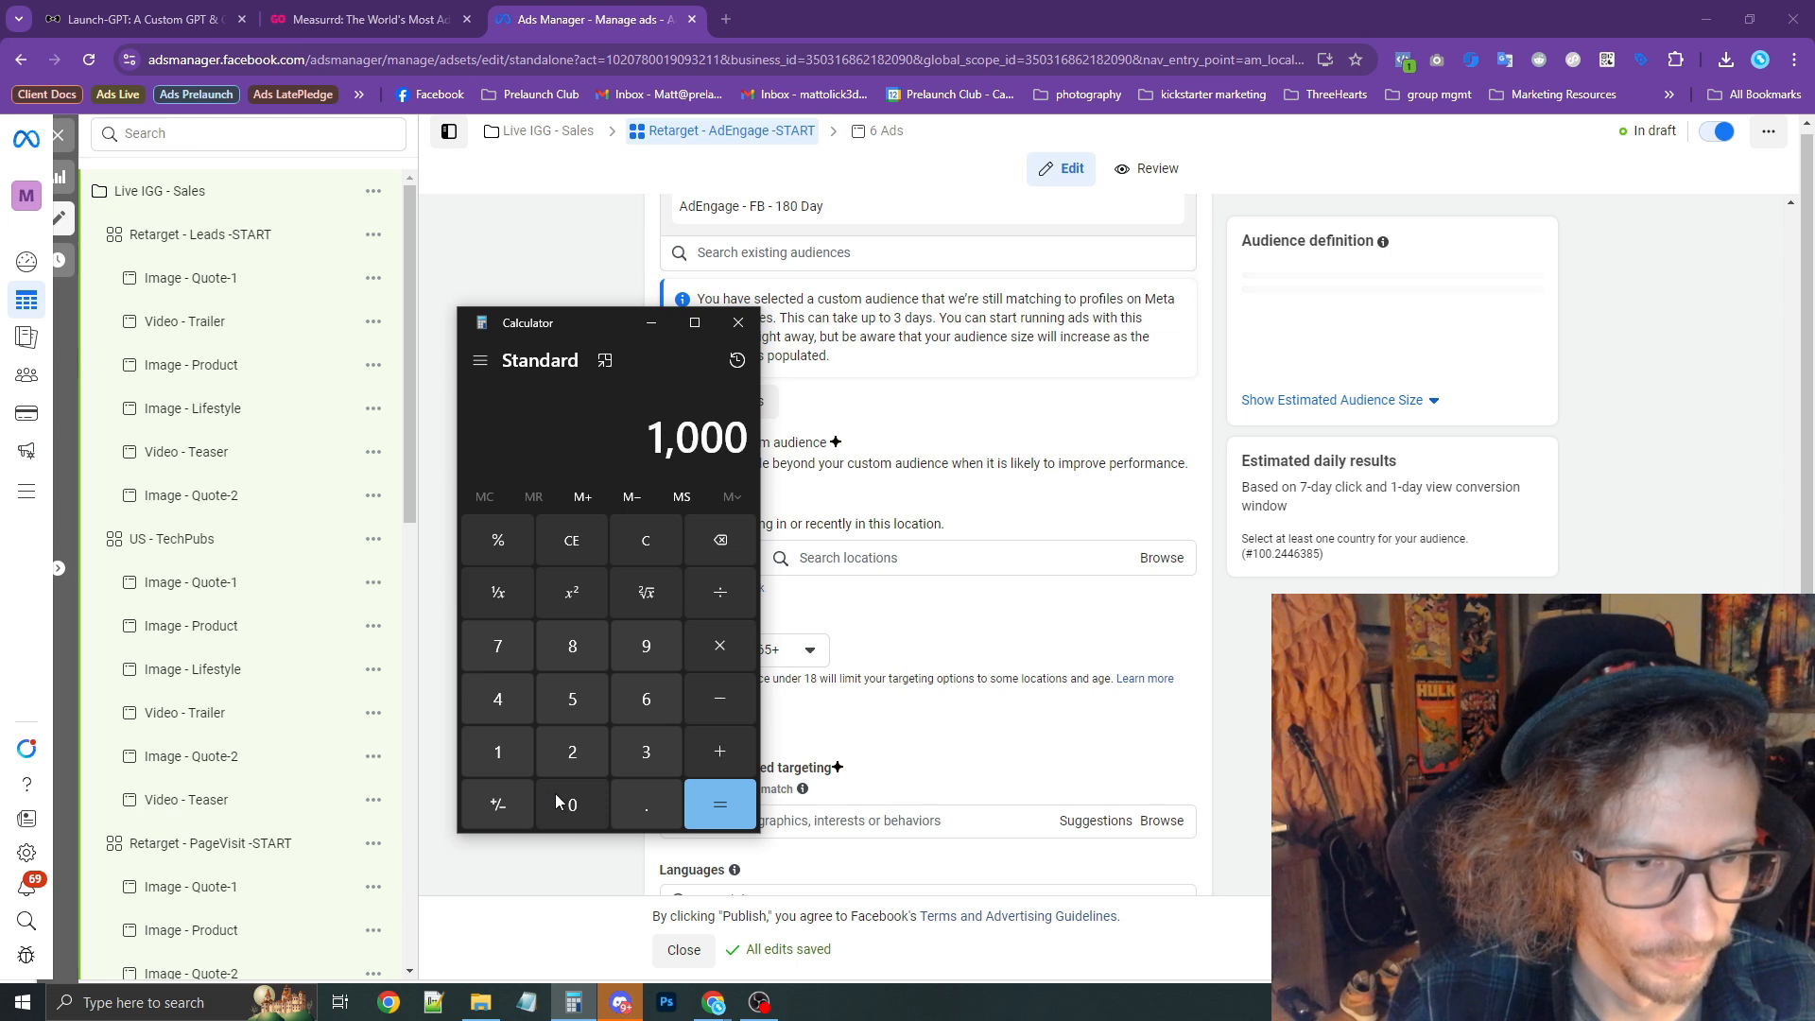
double_click(572, 805)
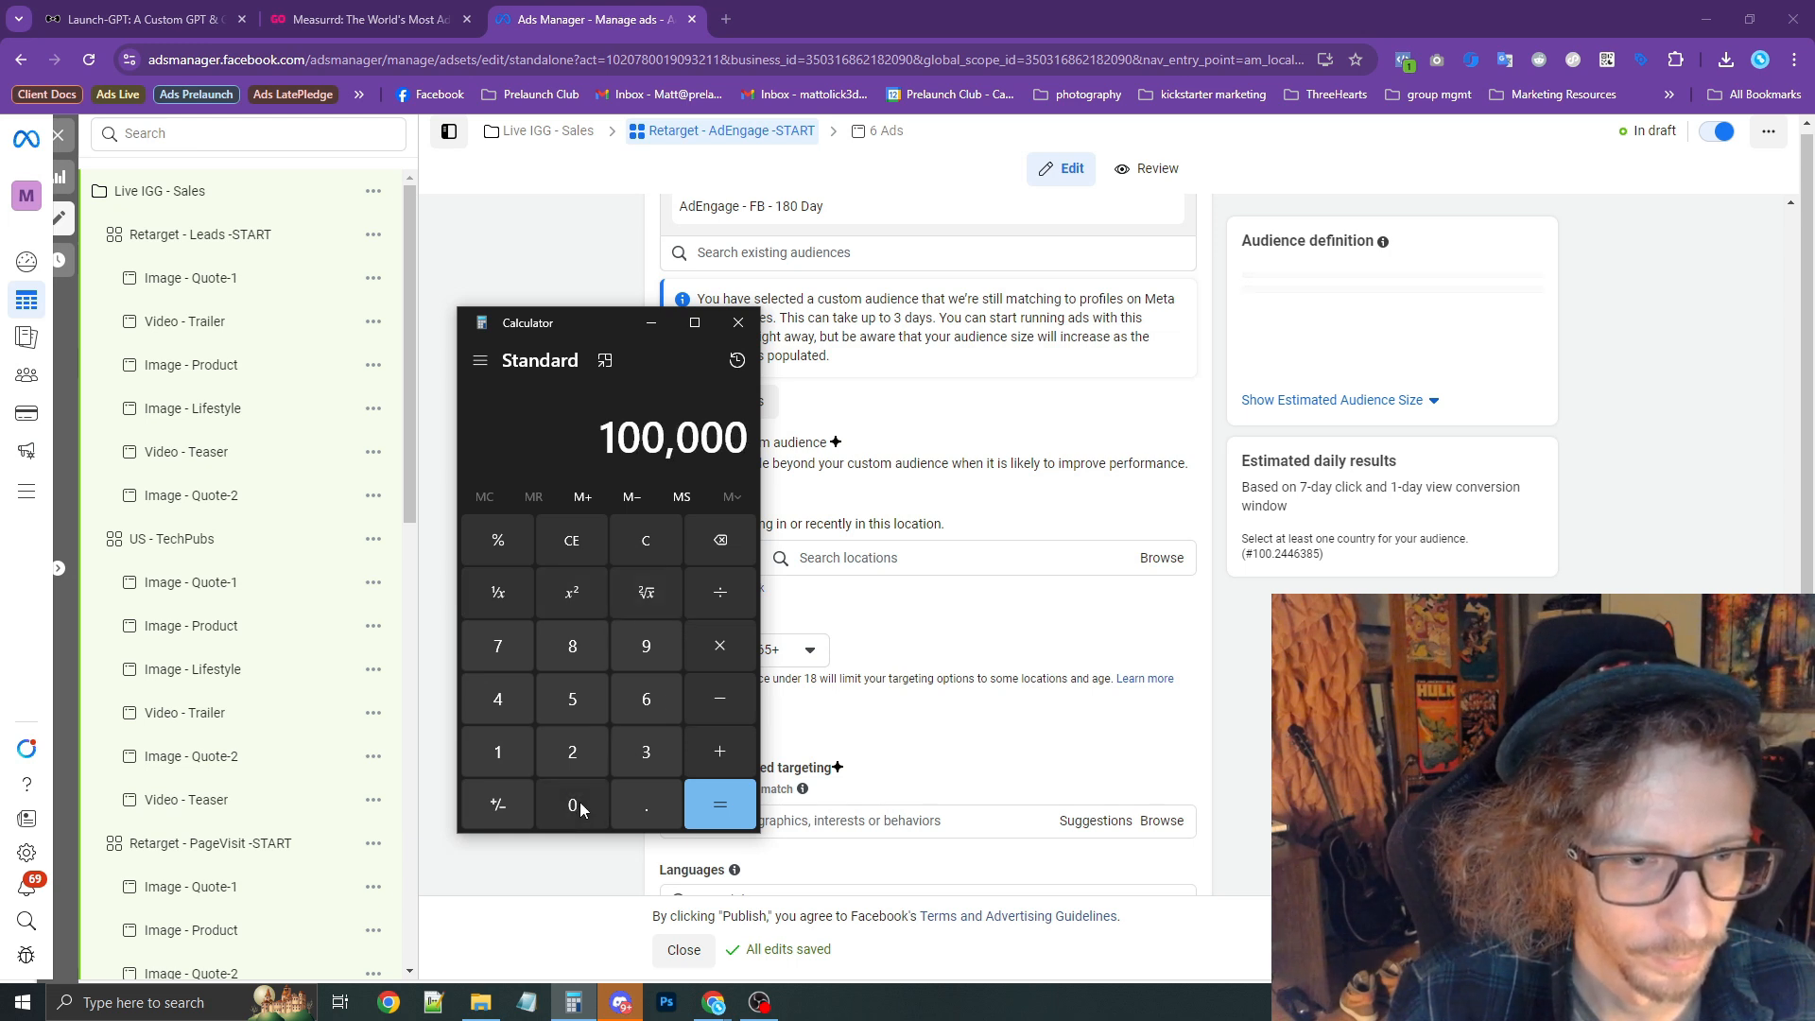
click(719, 646)
click(572, 804)
click(646, 805)
click(572, 805)
click(499, 751)
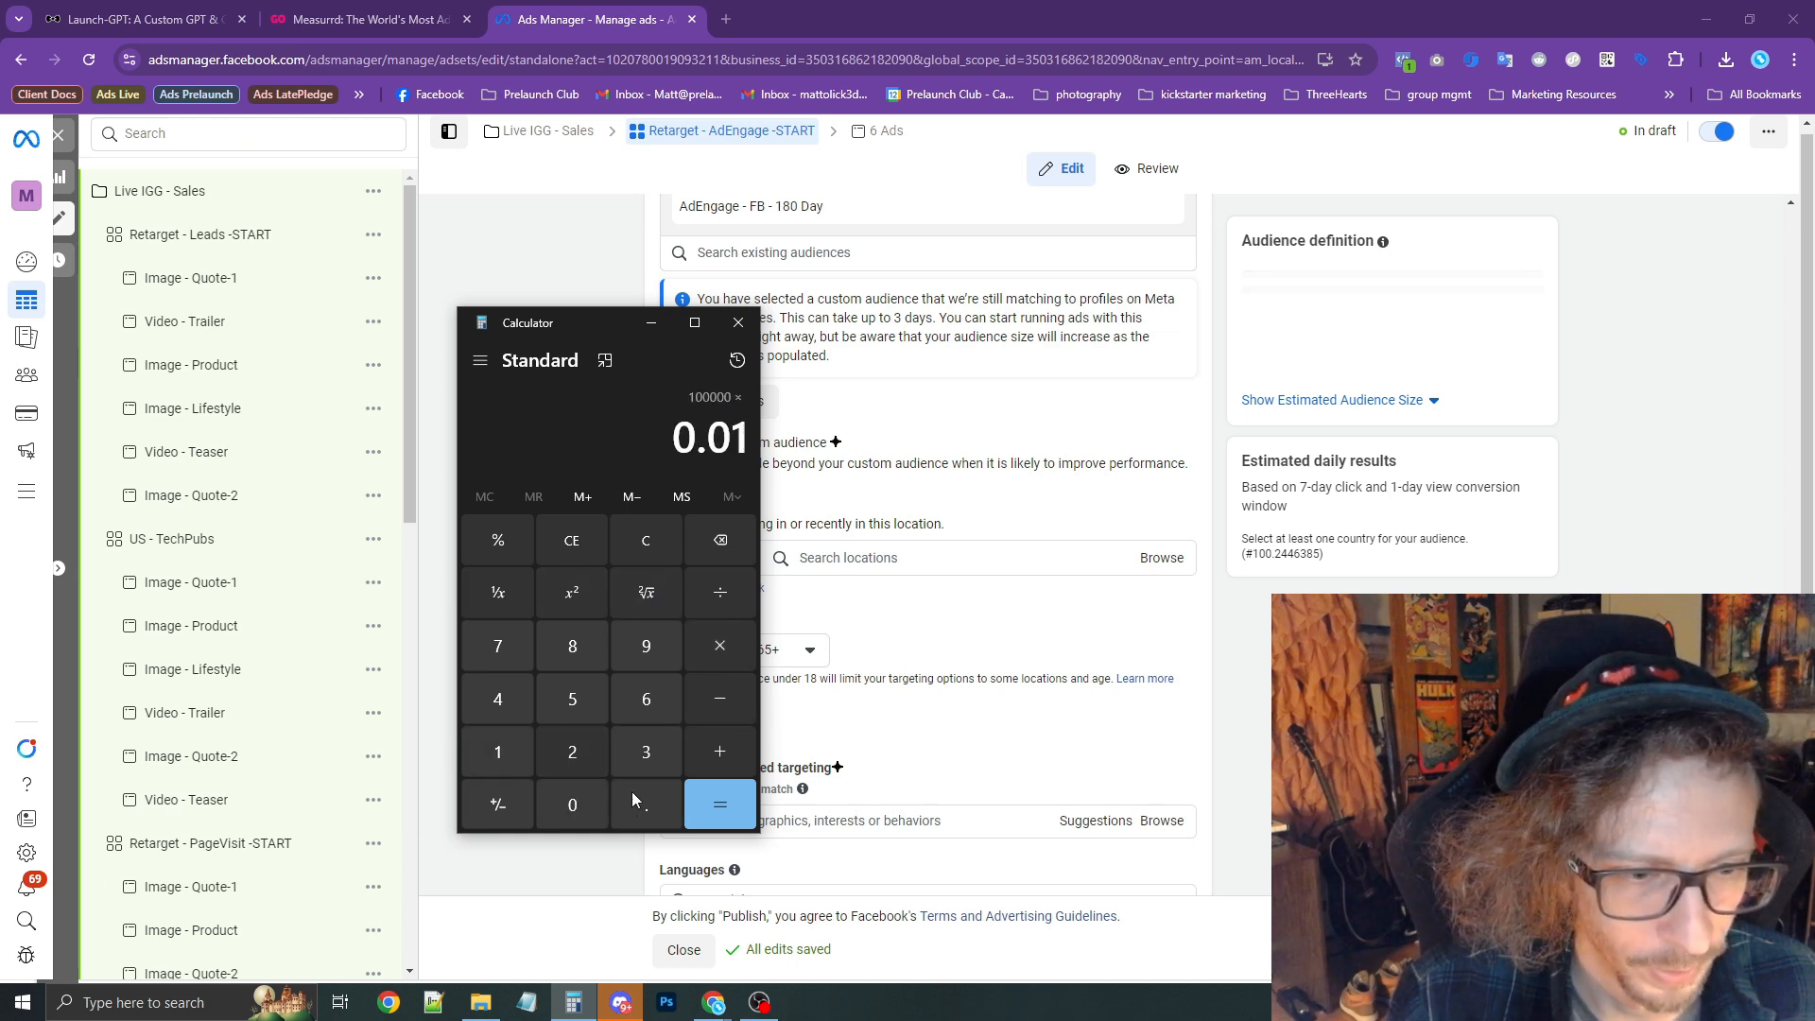
click(720, 805)
click(738, 323)
Set the Retarget - AdEngage -START ad set's lifetime budget to $200.00.
scroll(567, 576, up, 5)
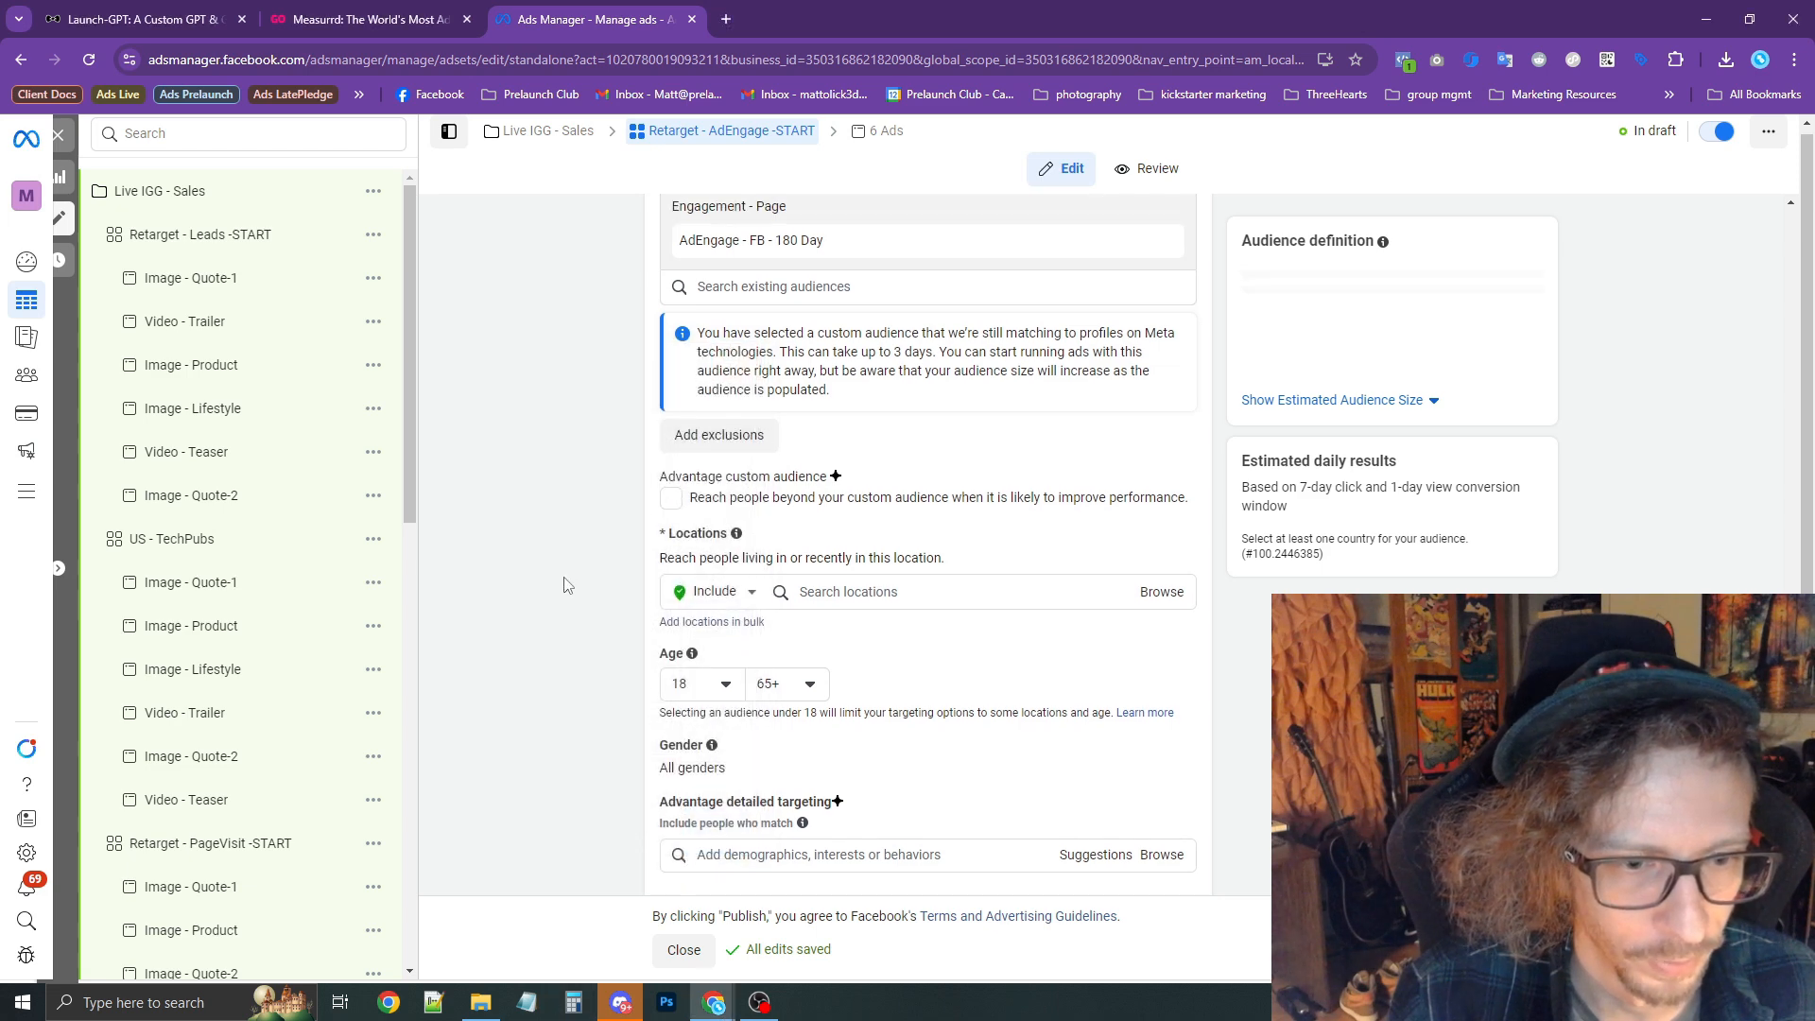
scroll(572, 631, down, 2)
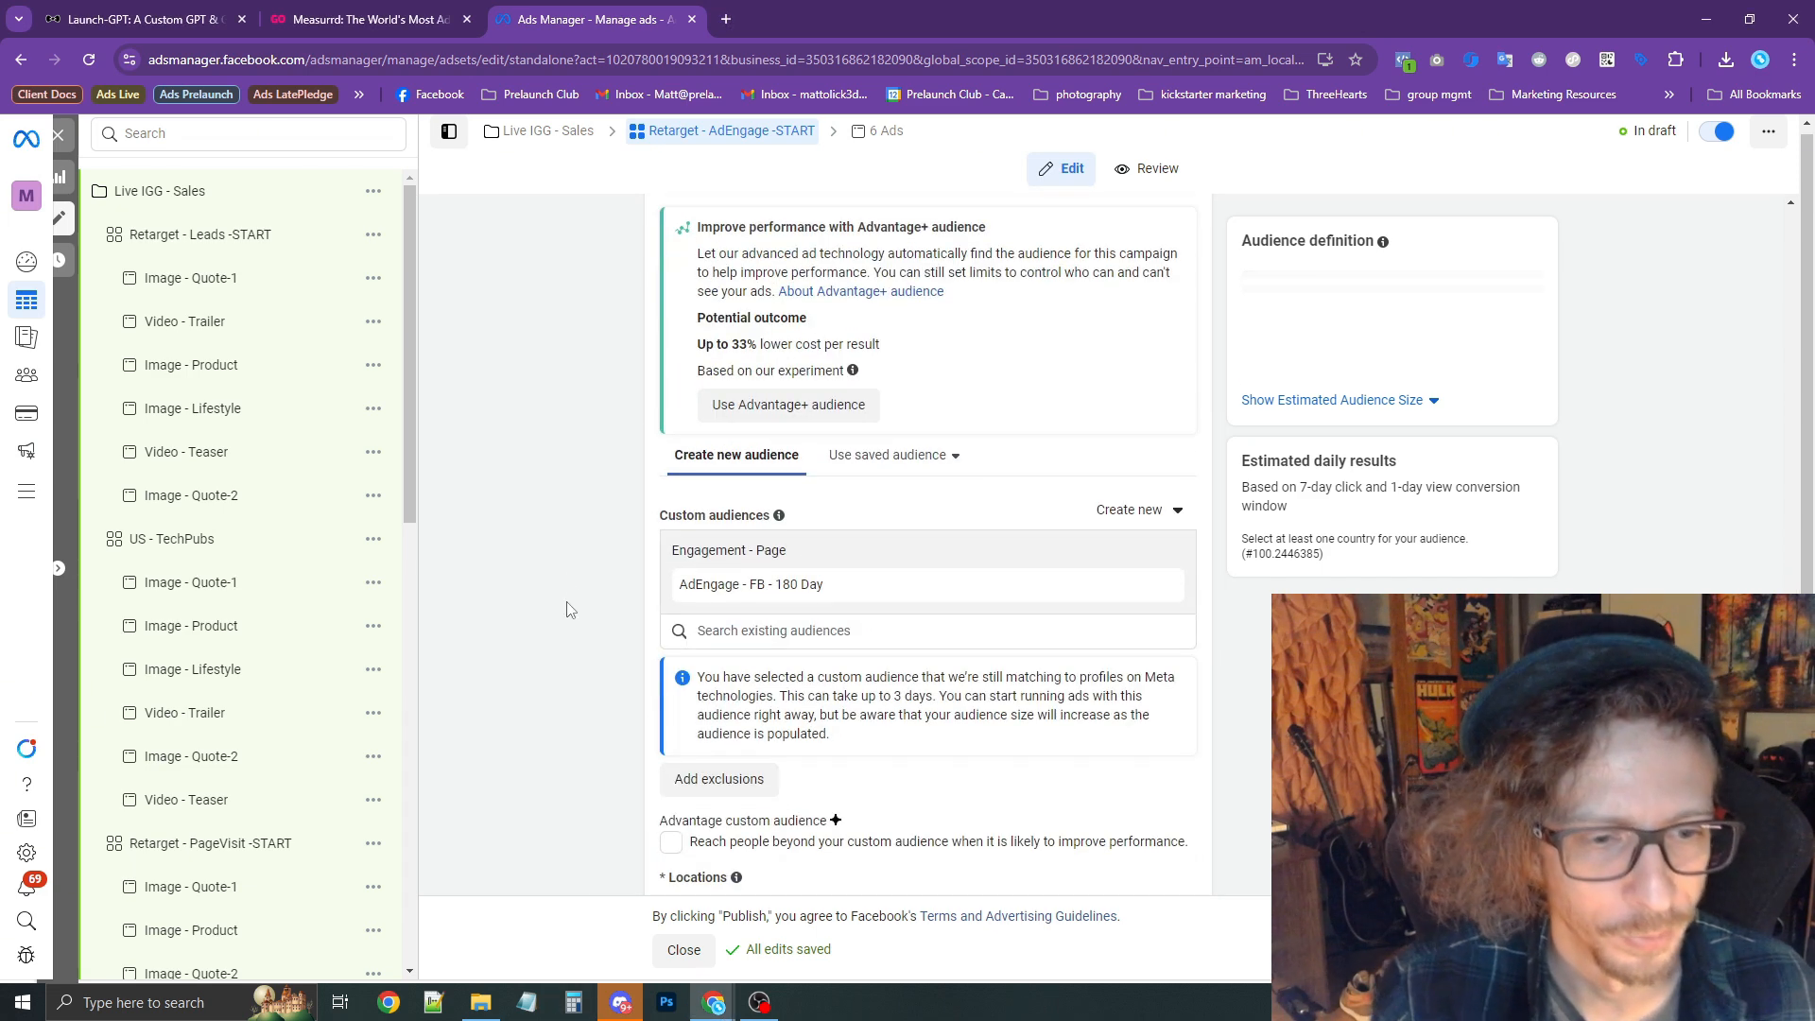
scroll(569, 581, up, 2)
scroll(569, 584, up, 5)
scroll(577, 588, down, 5)
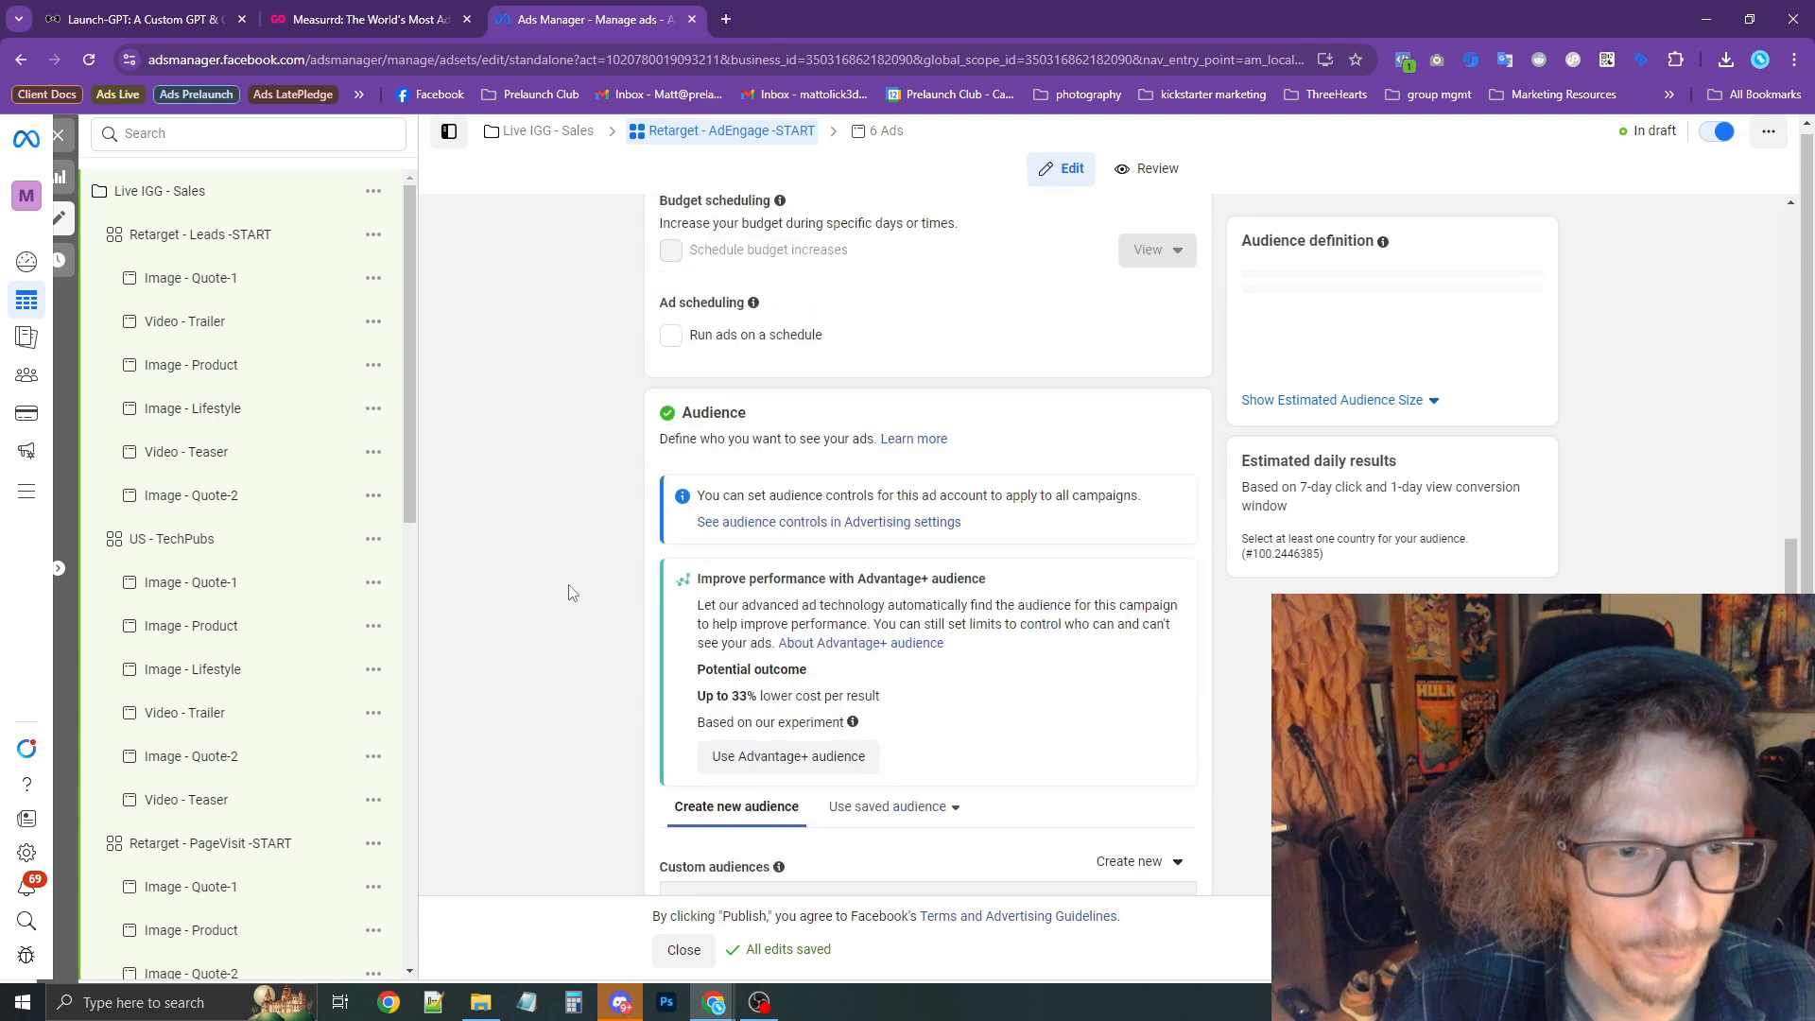
scroll(576, 594, up, 7)
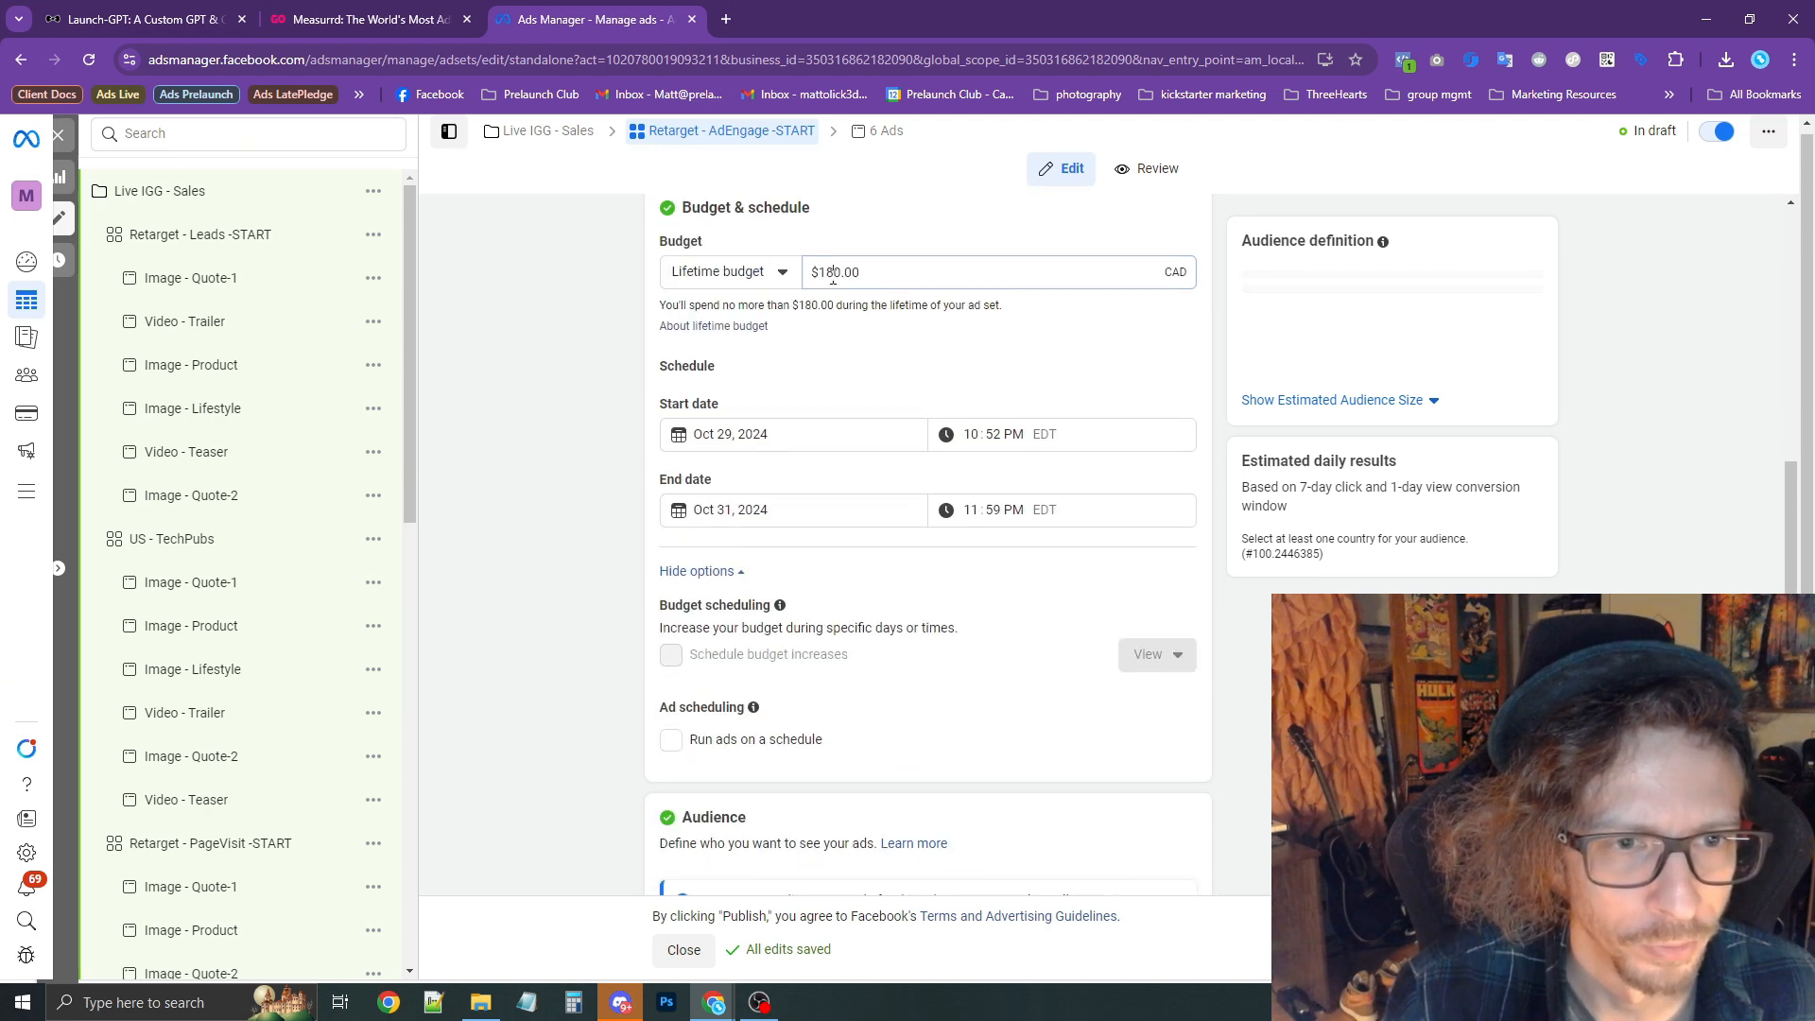
drag(835, 276, 822, 277)
text(2)
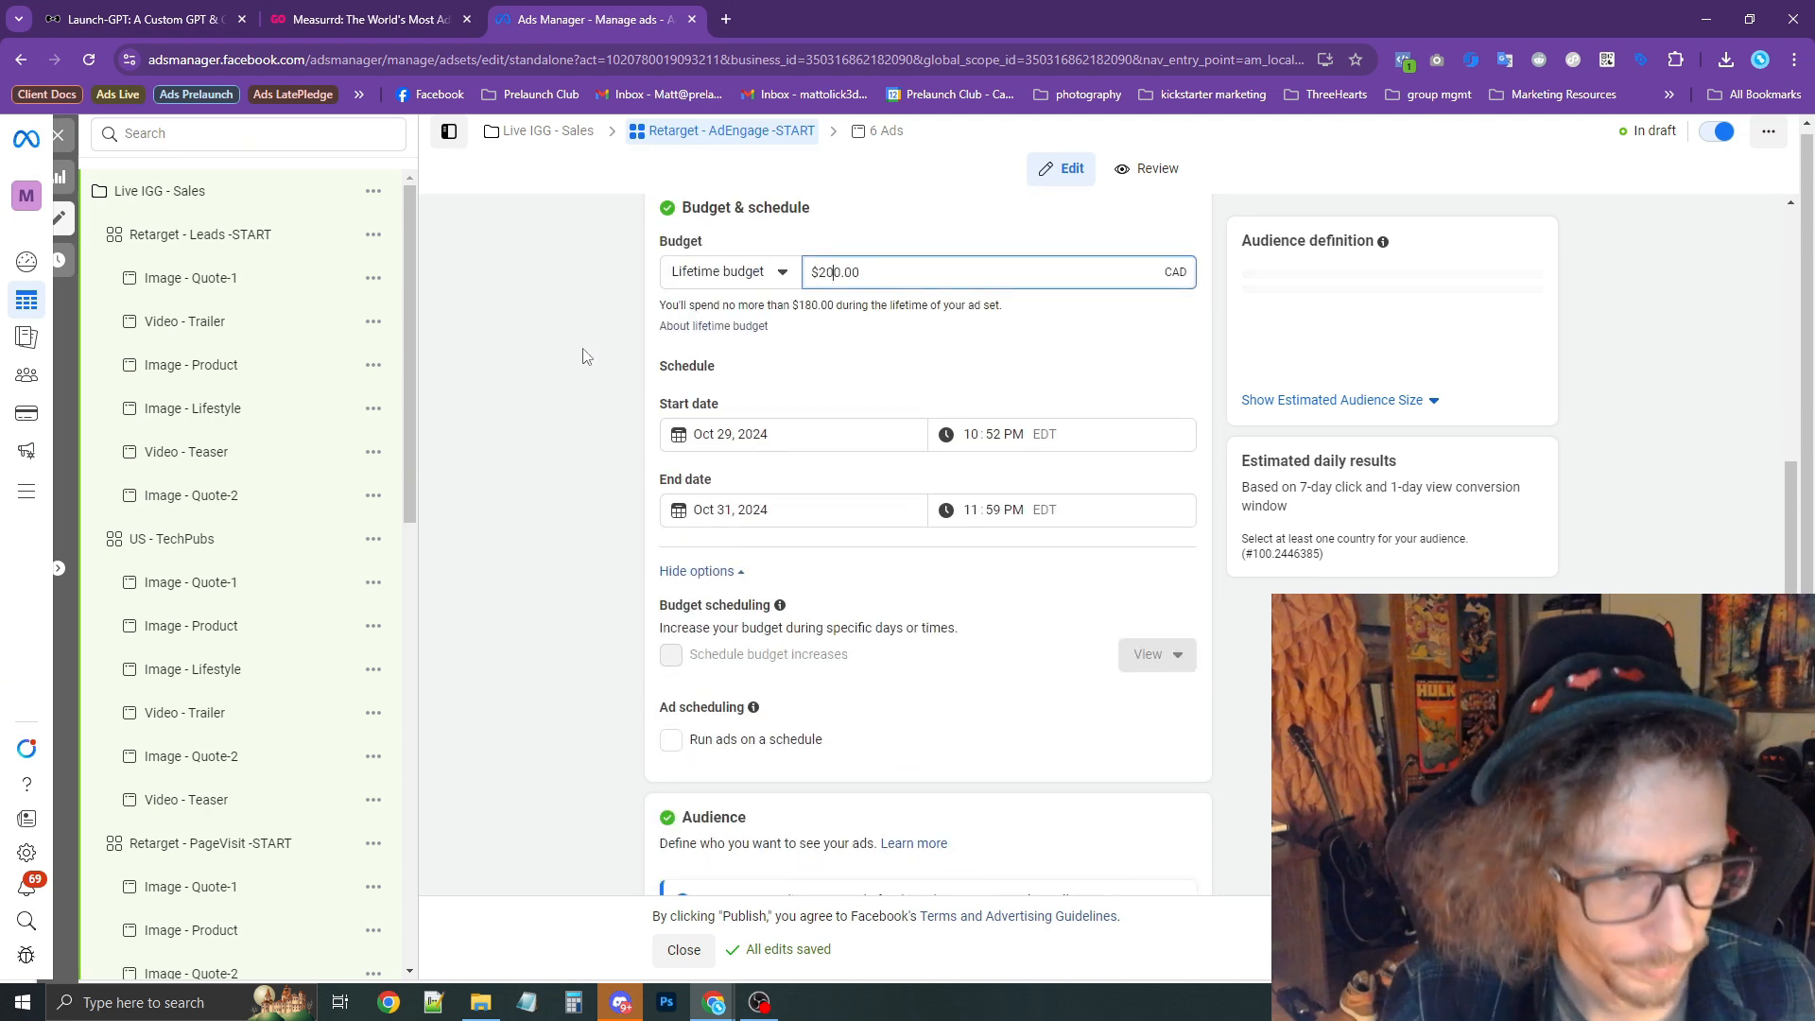
text(0)
click(496, 580)
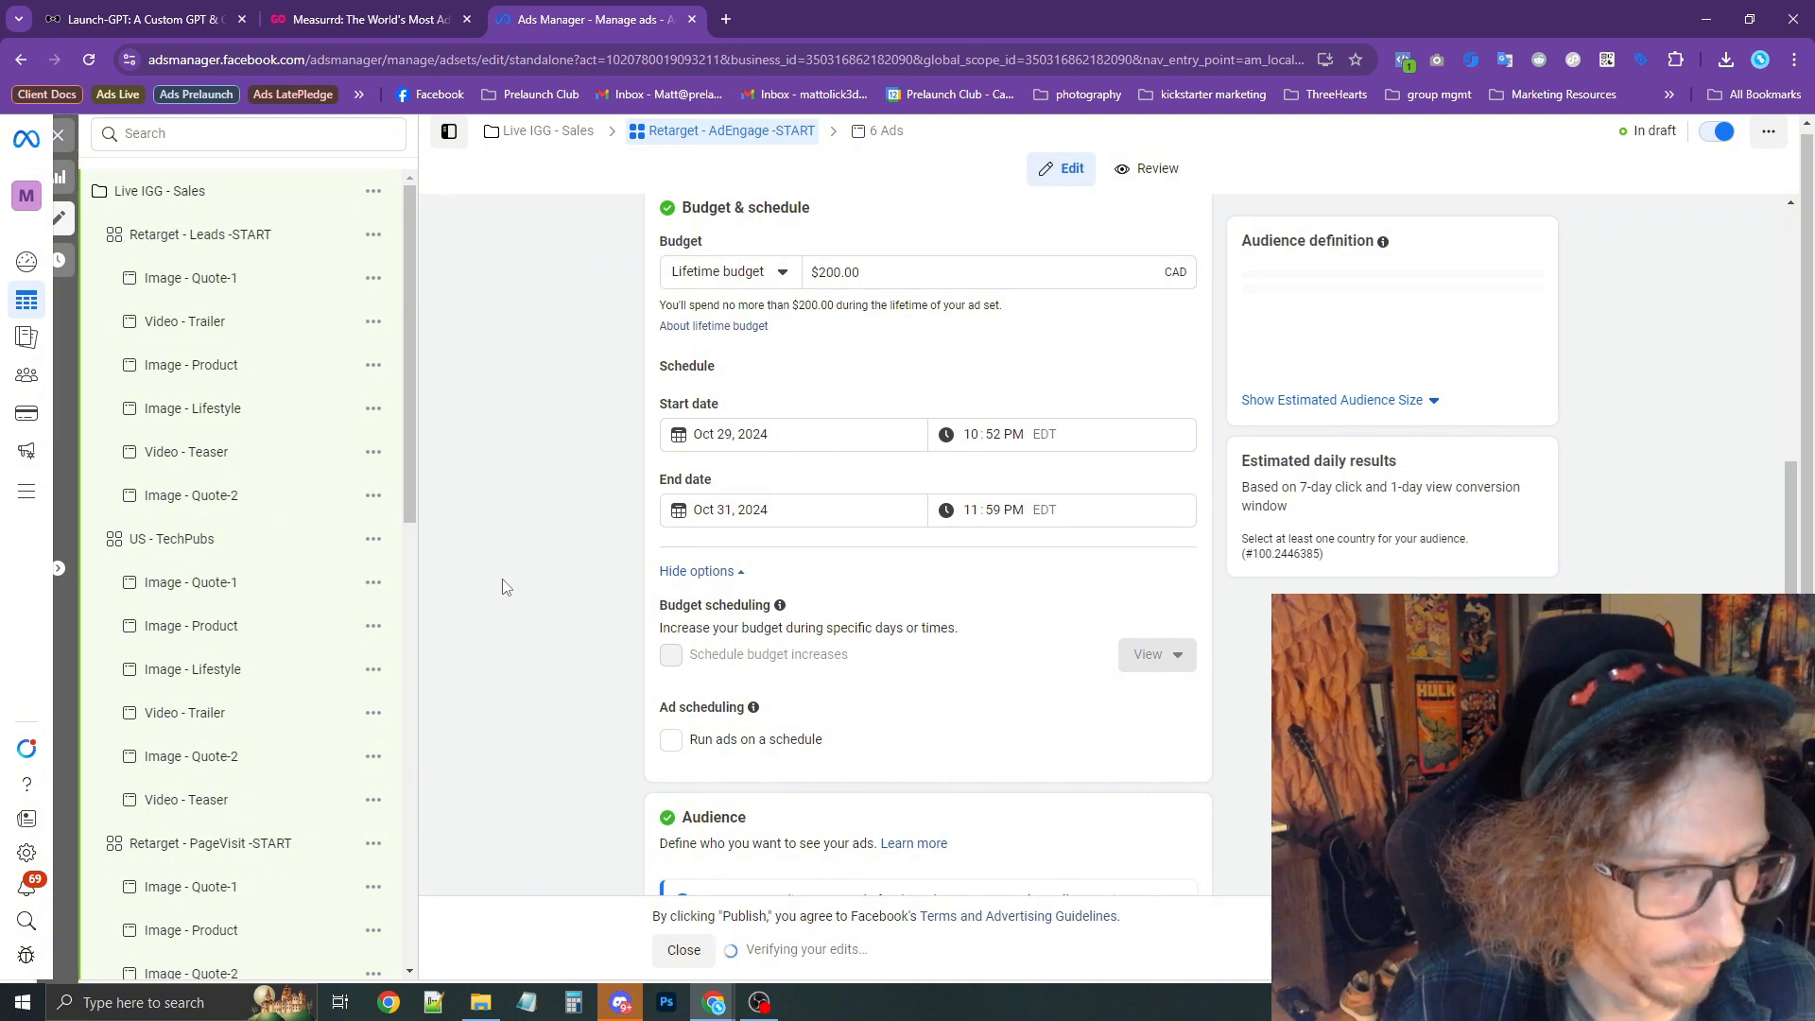
scroll(406, 502, down, 1)
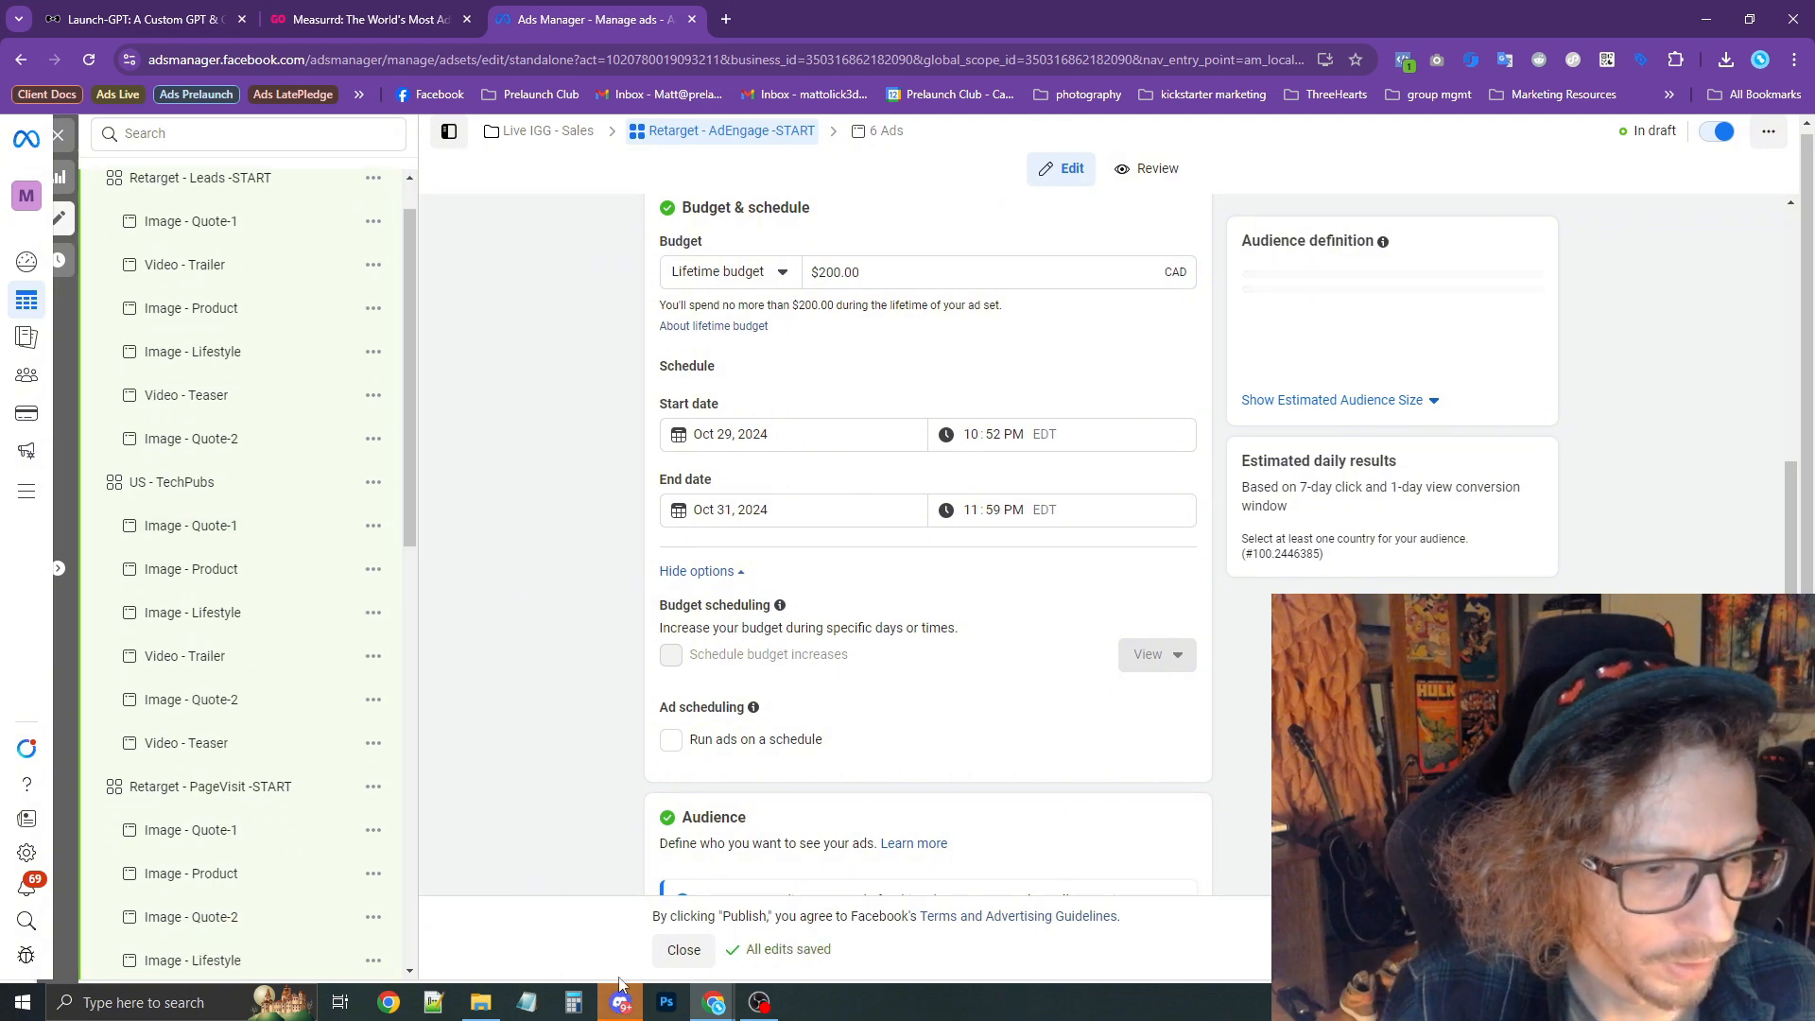
click(586, 1007)
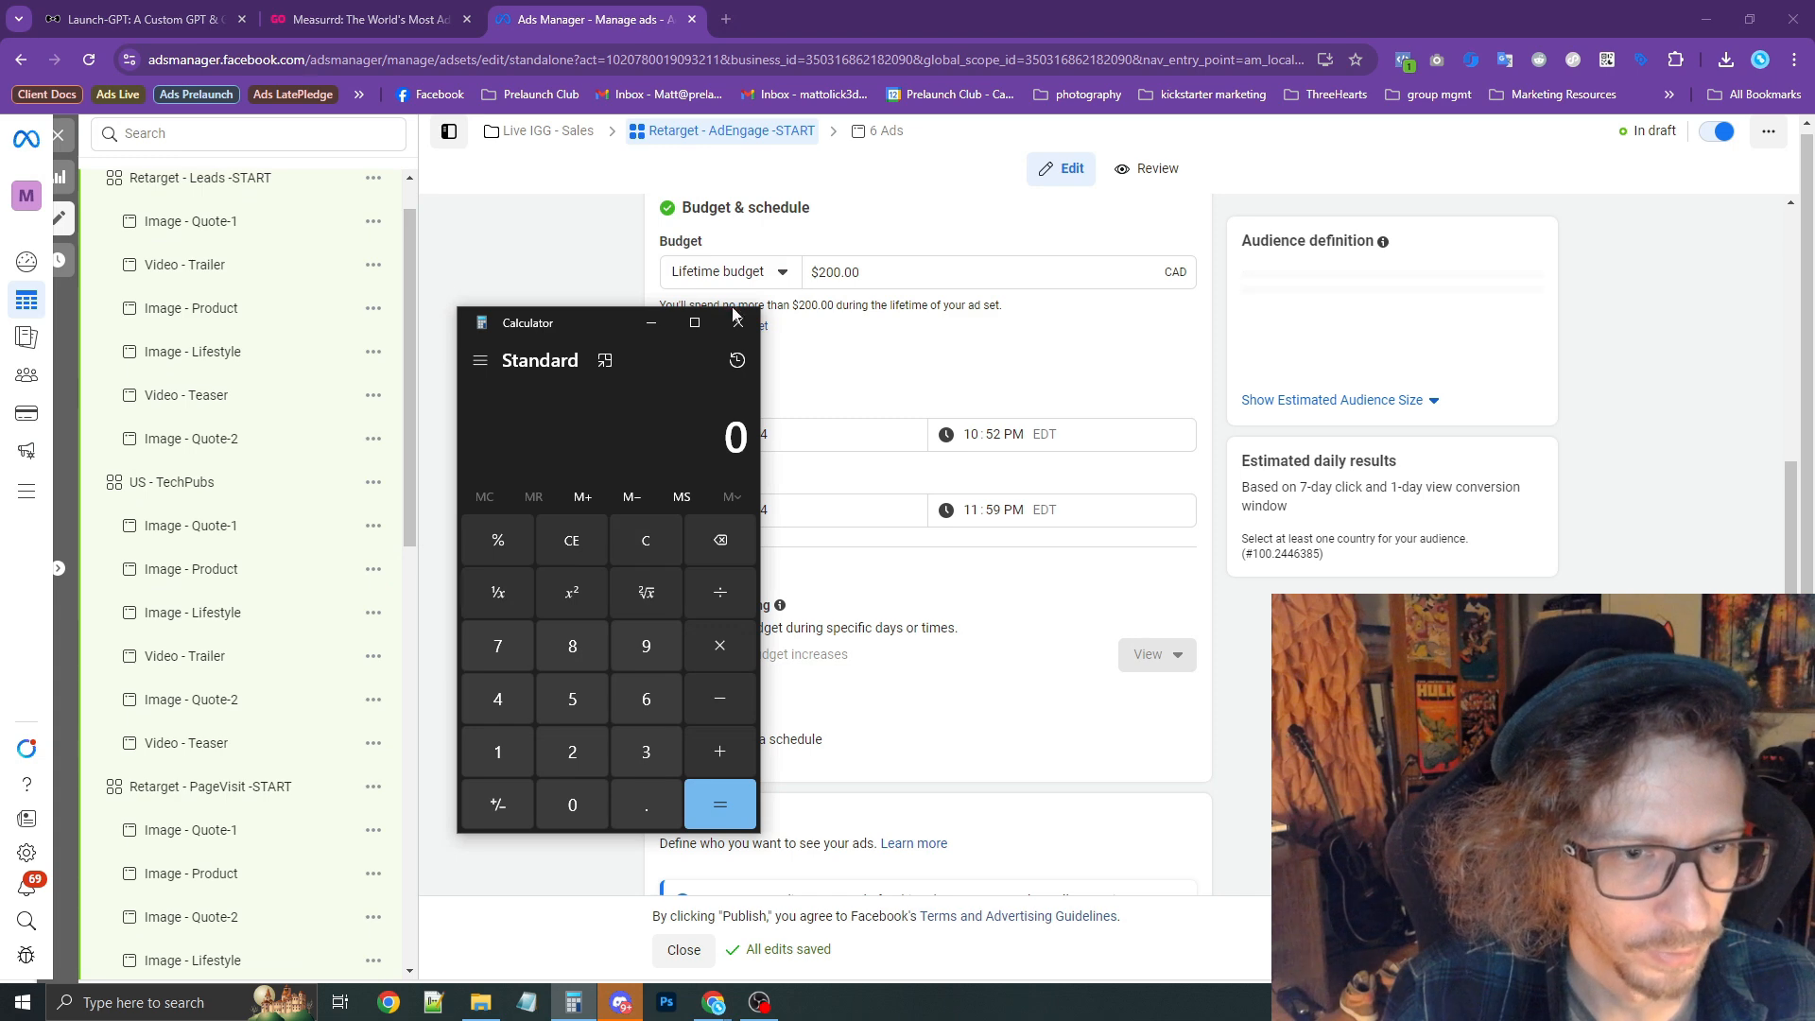
click(736, 321)
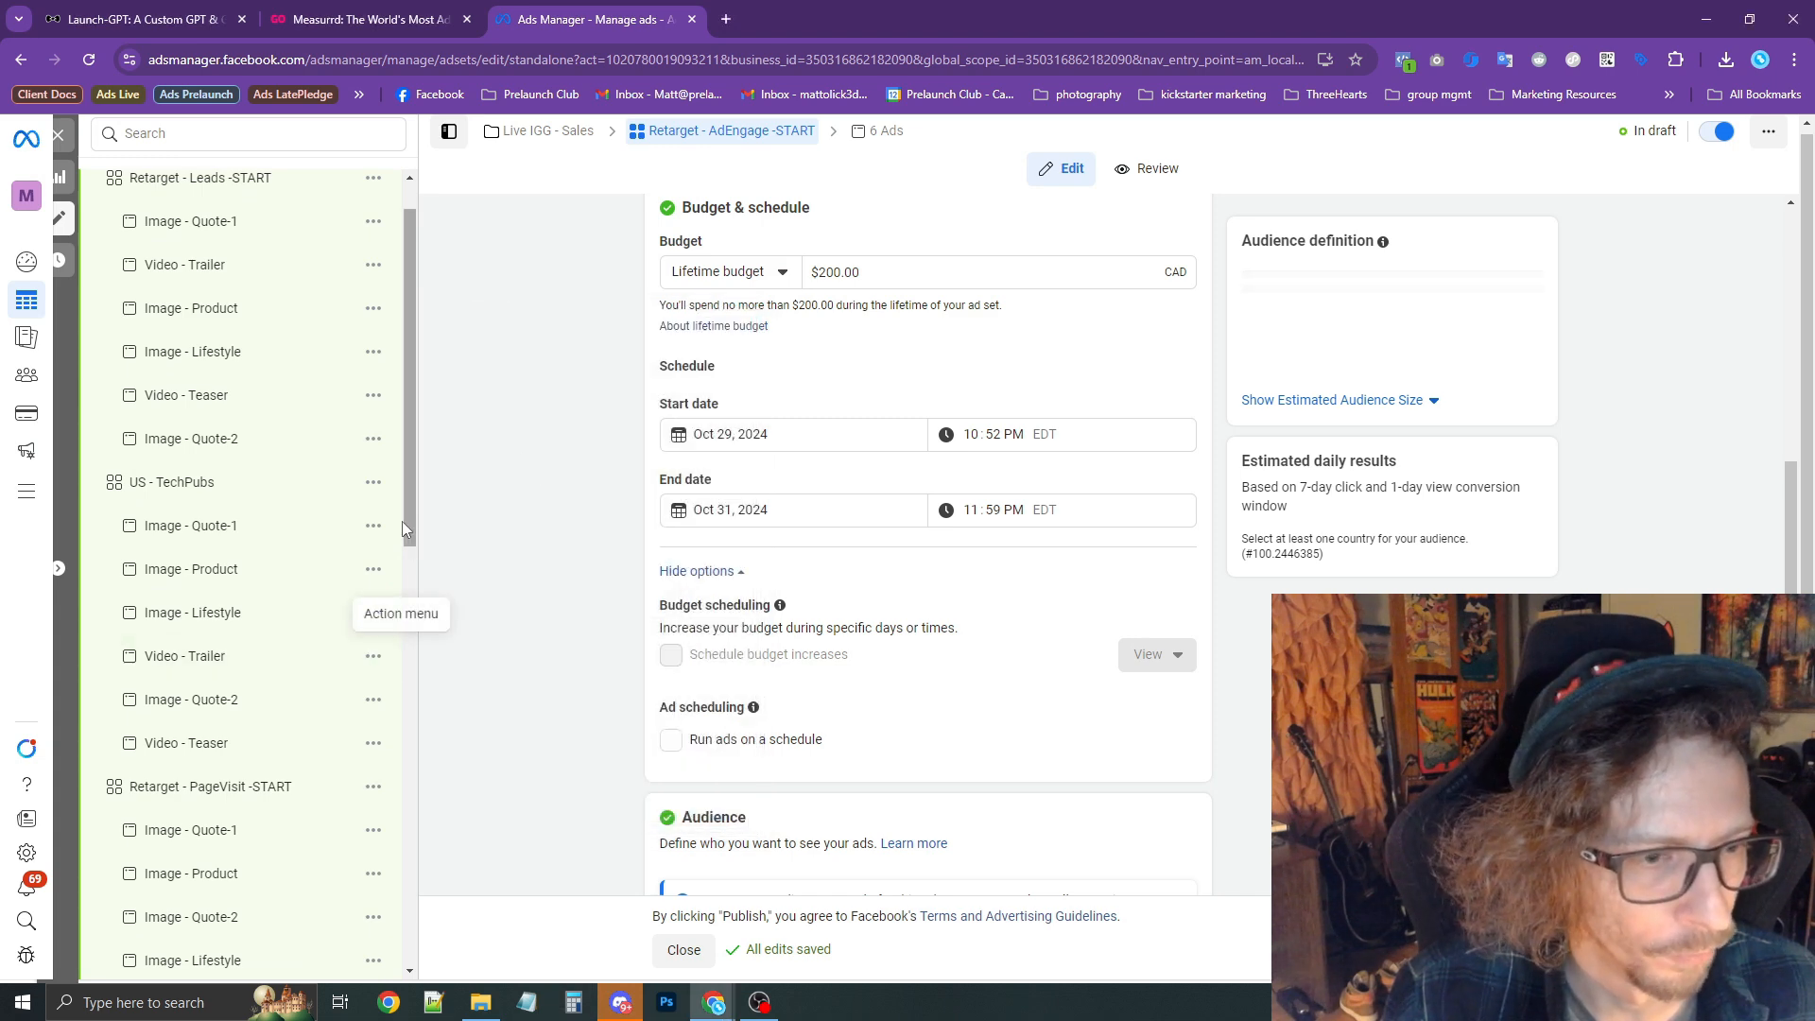
Duplicate the Retarget - AdEngage -START ad set once within its original campaign, keeping existing reactions, comments and shares on the new ads.
drag(421, 546, 444, 700)
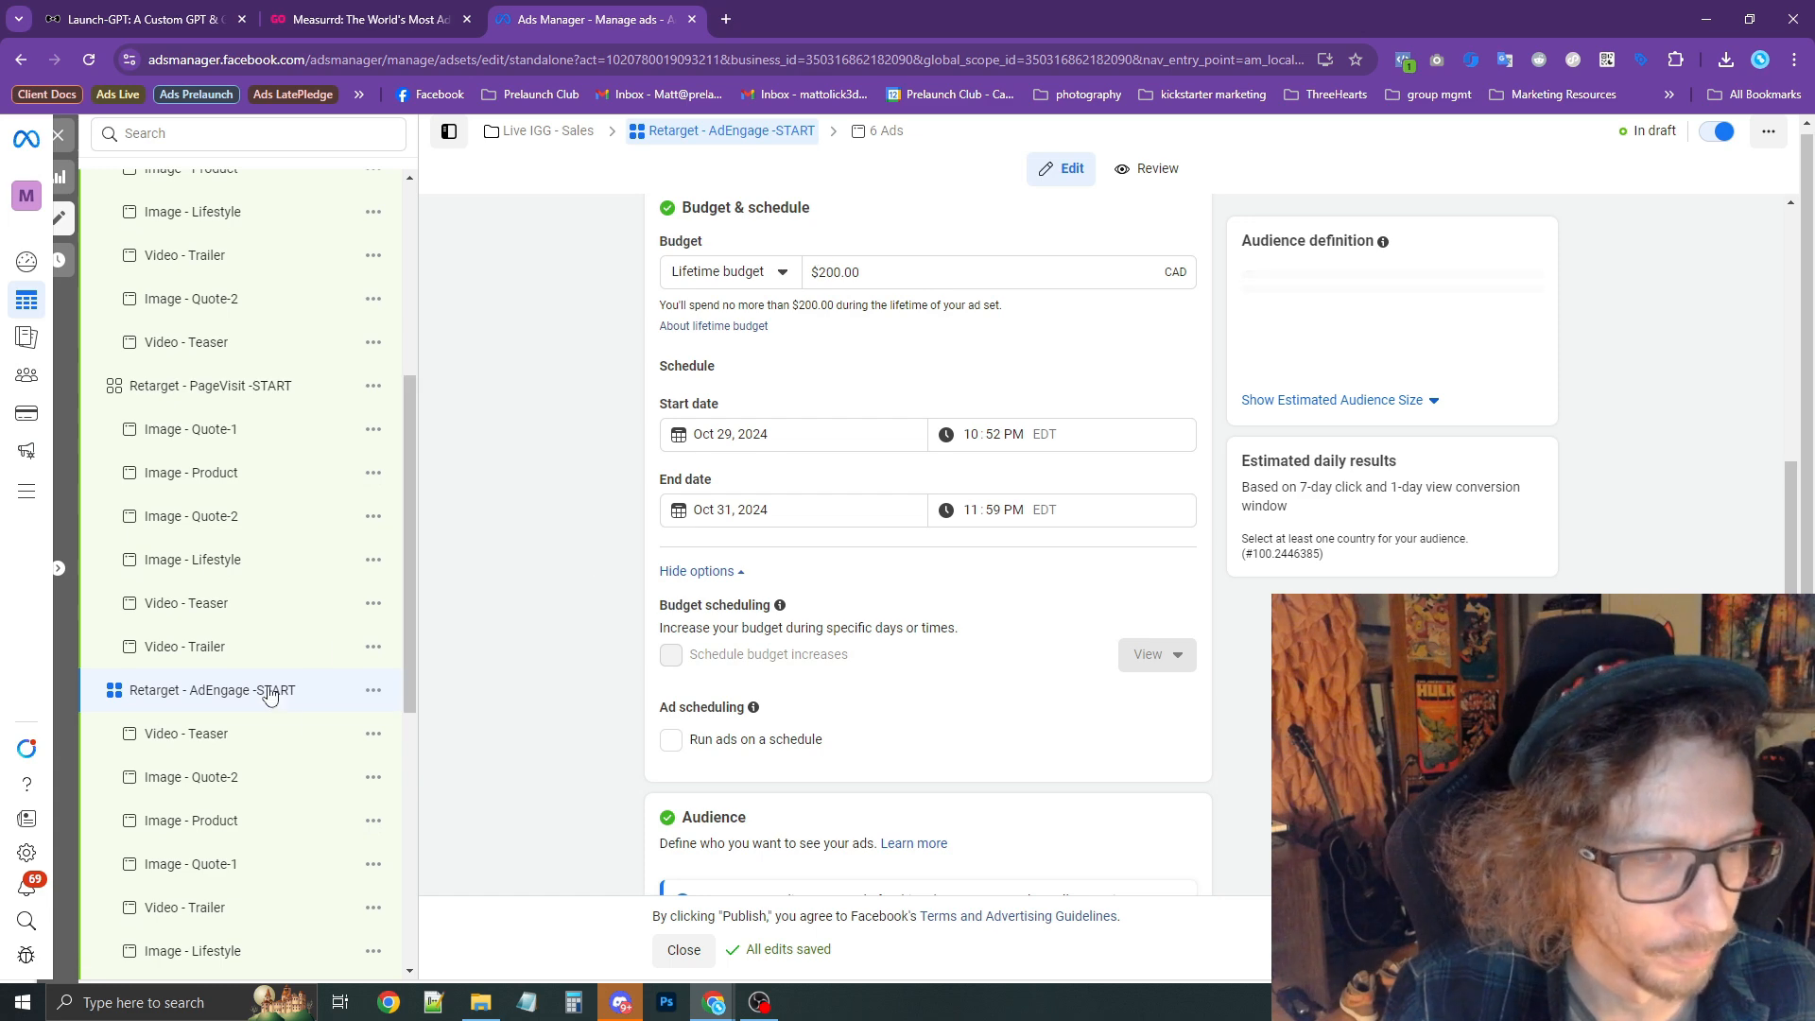
scroll(543, 707, down, 4)
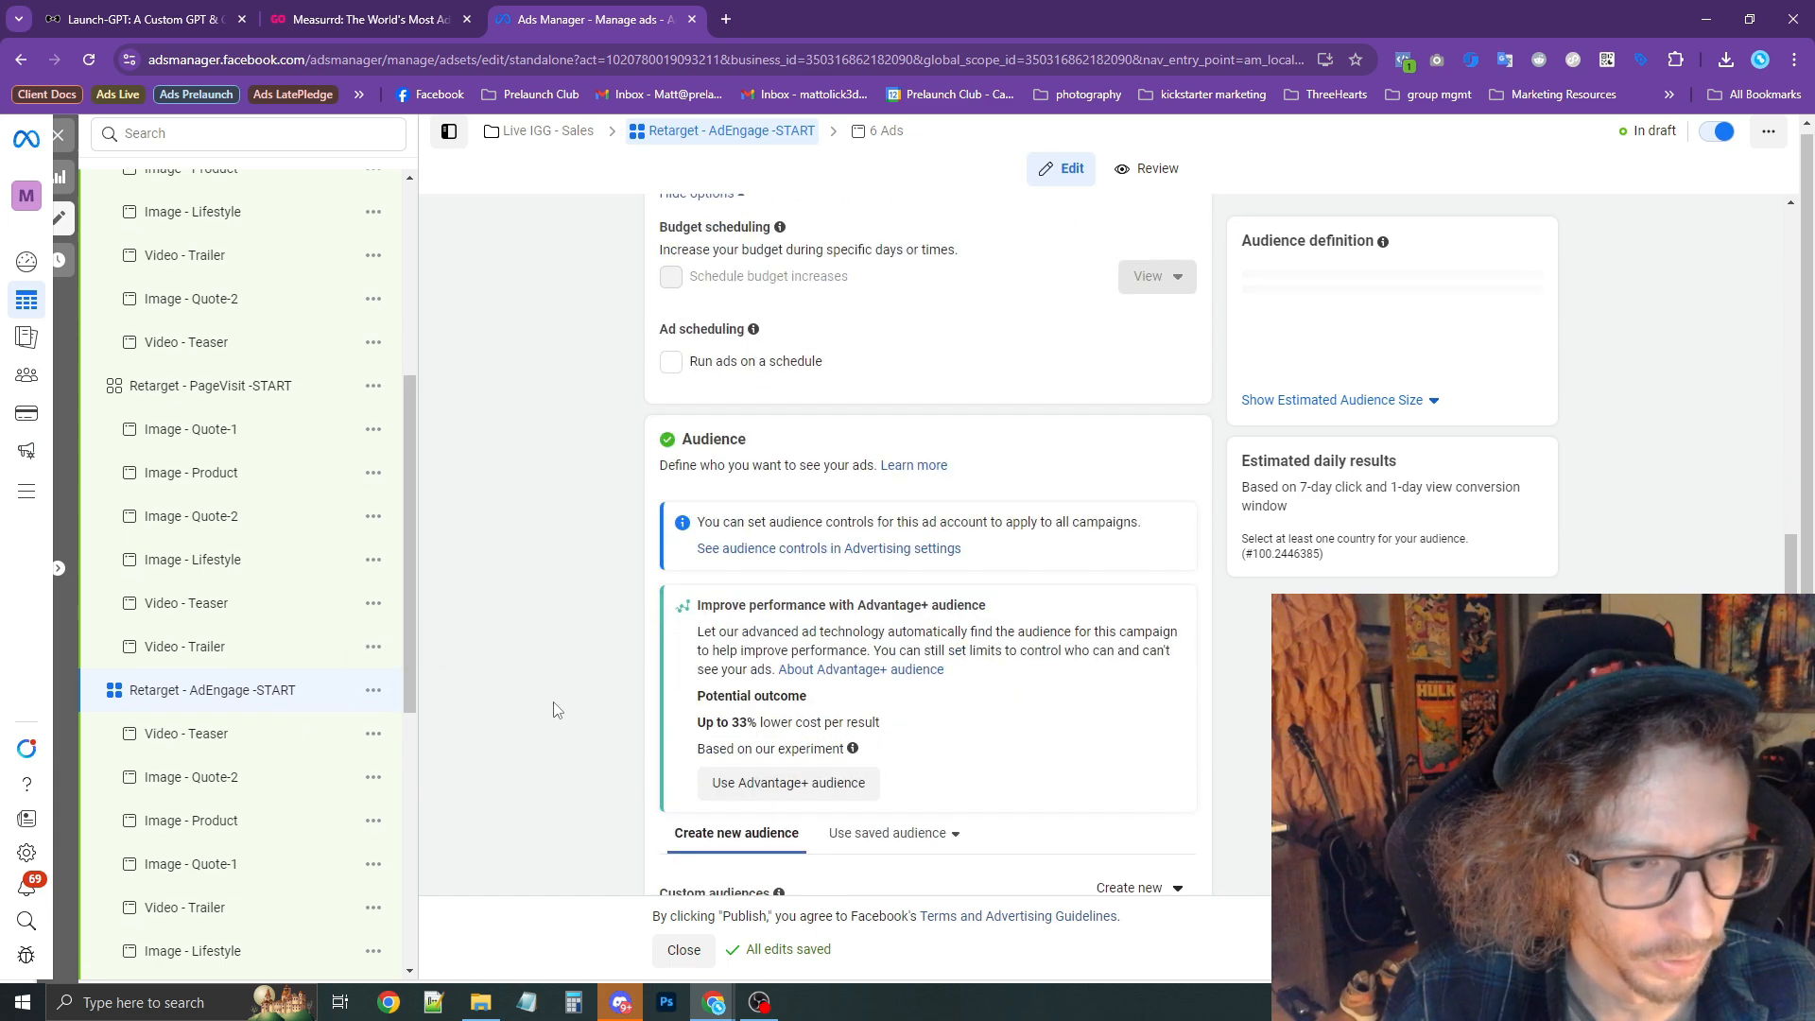
scroll(556, 709, down, 4)
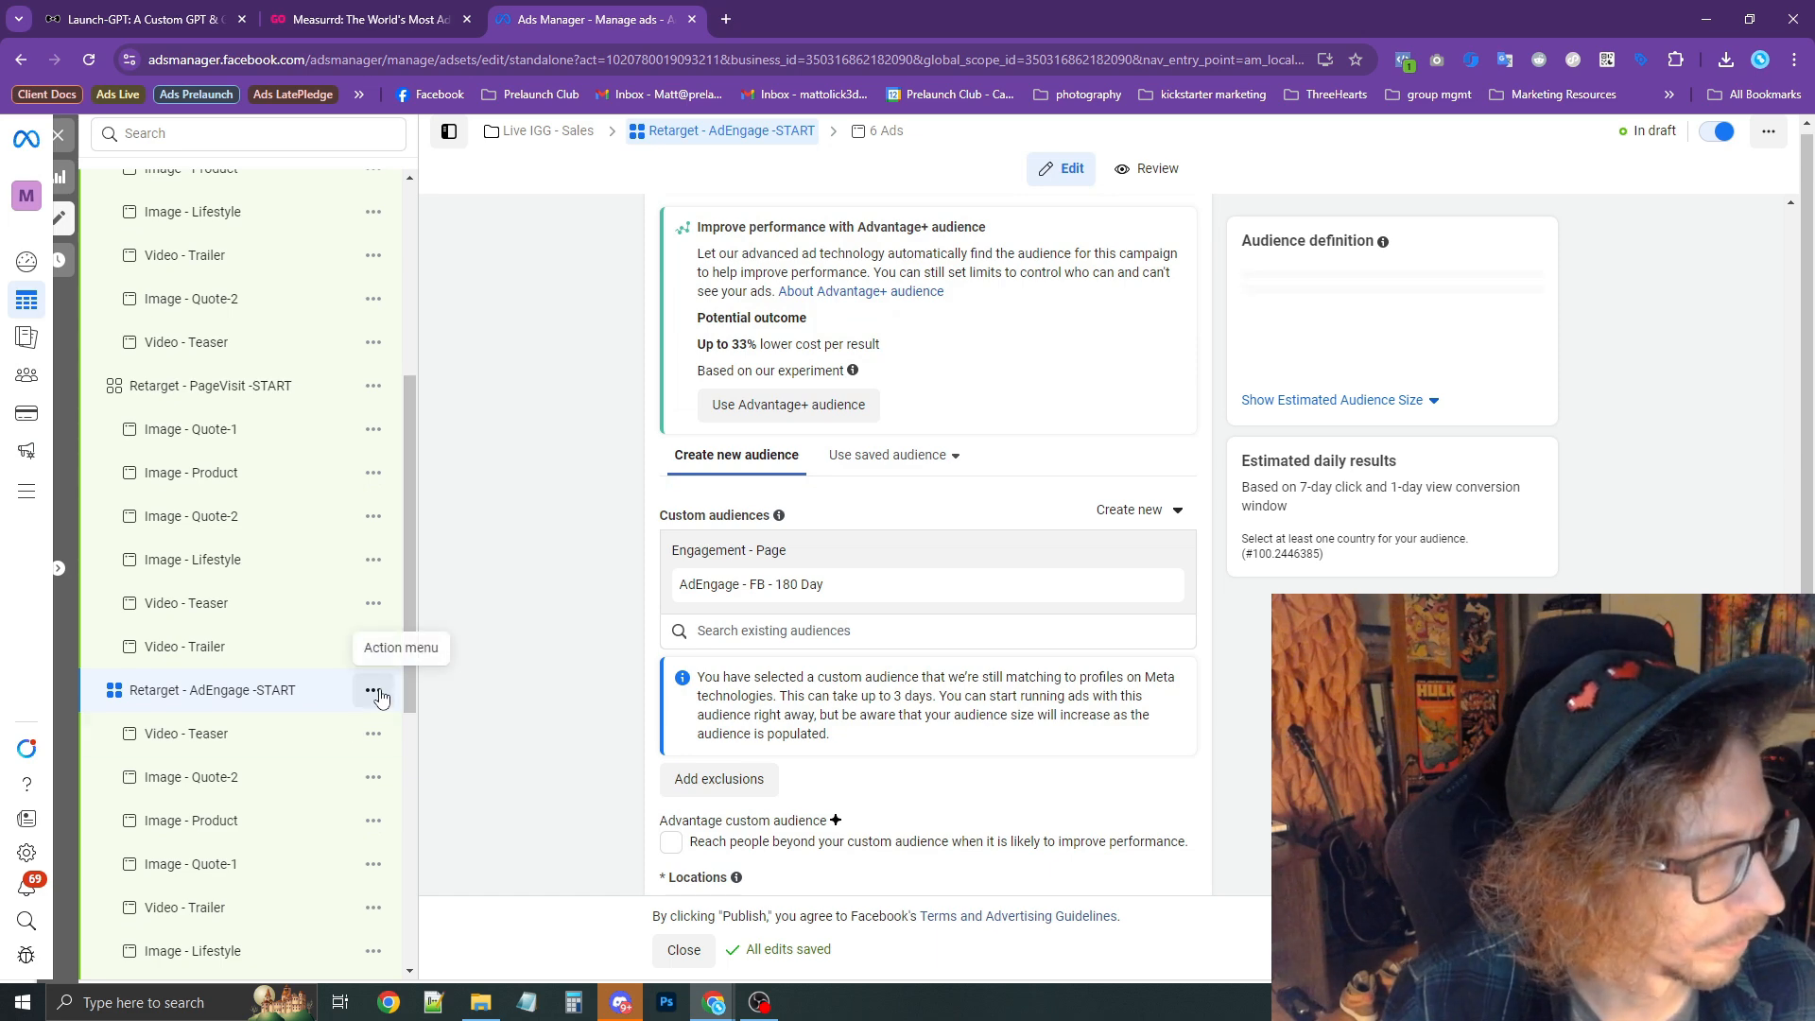
click(374, 691)
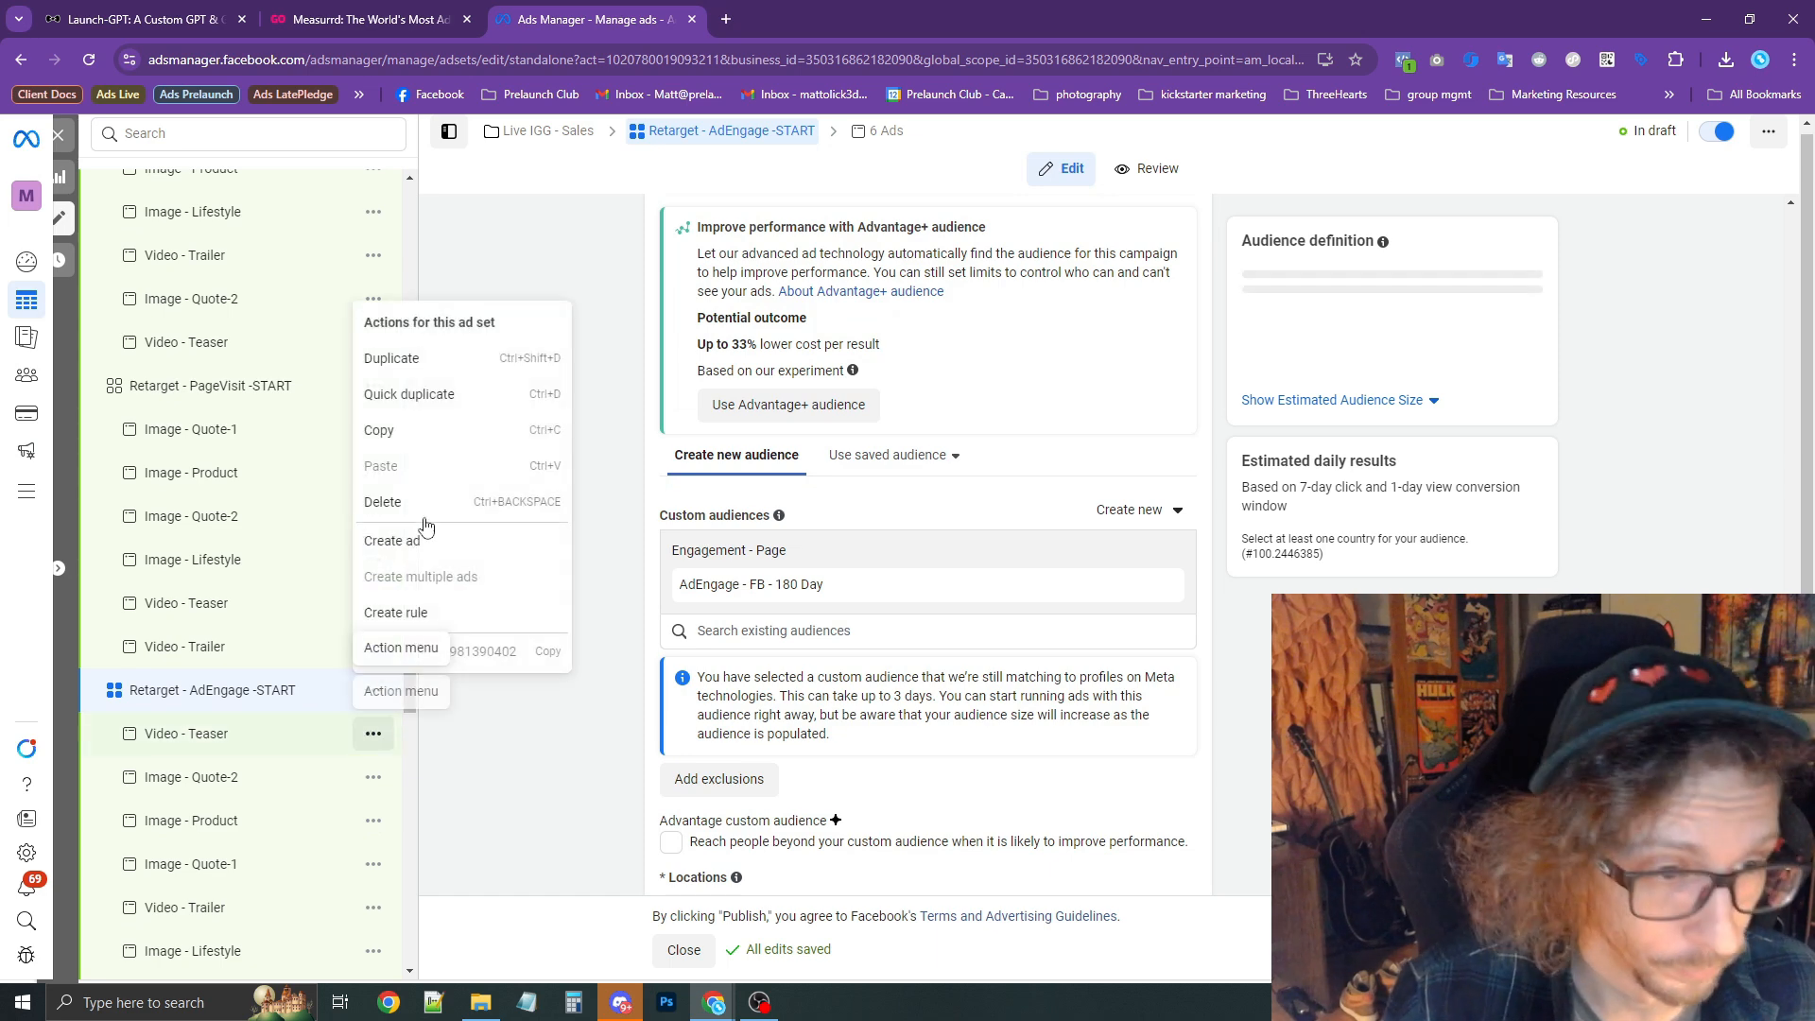
click(419, 358)
click(1155, 781)
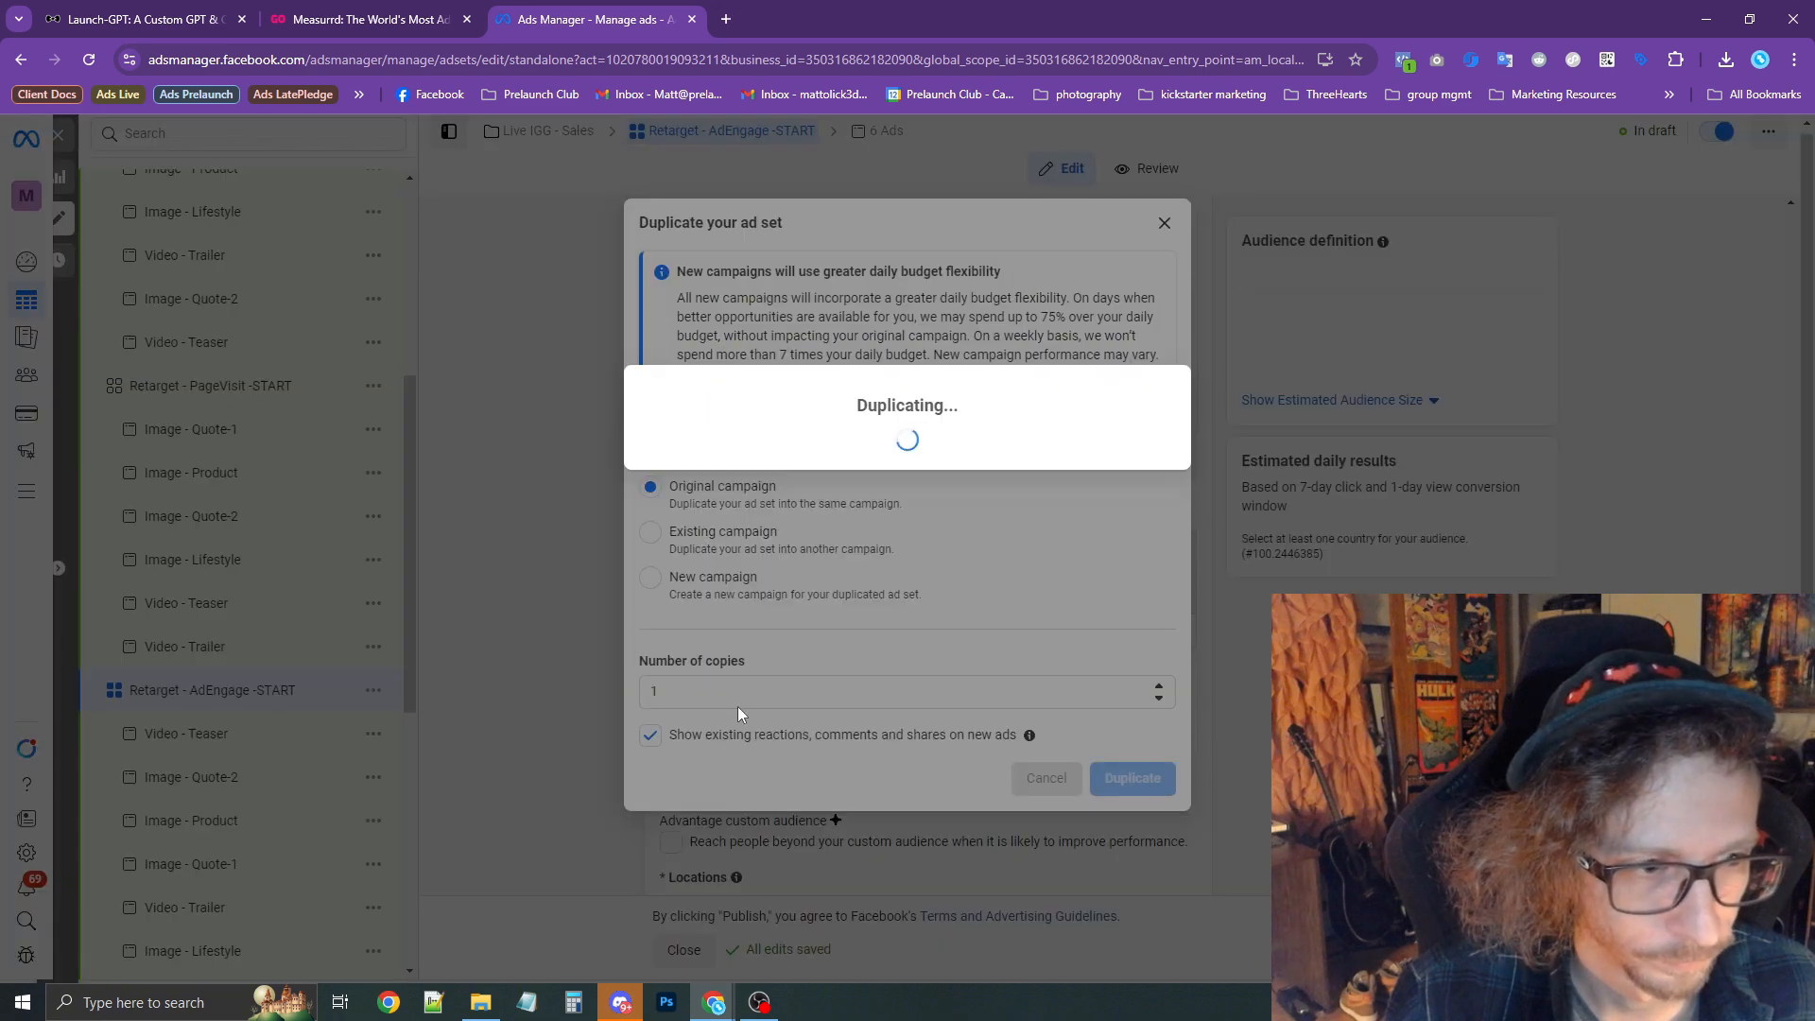
Rename the Retarget - AdEngage -START - Copy ad set to Retarget - VideoView +Expansion.
scroll(608, 560, up, 10)
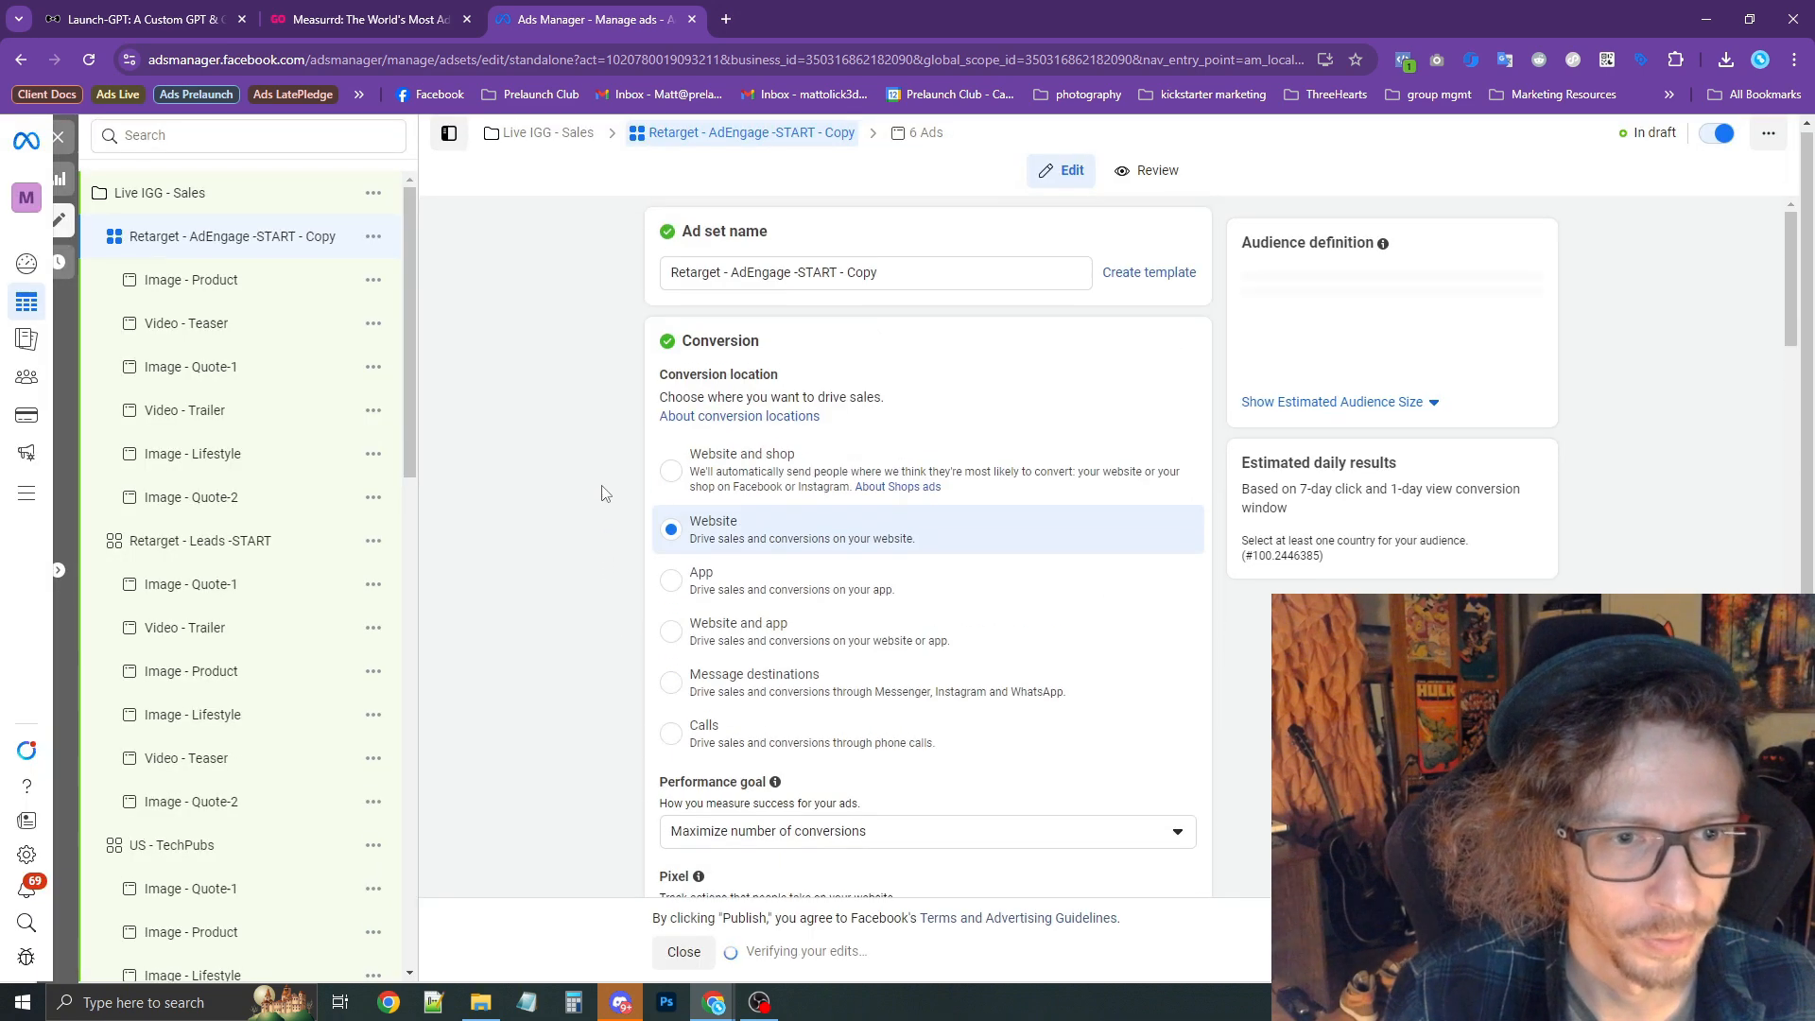
drag(739, 274, 906, 276)
key(BackSpace)
key(BackSpace)
text(Video)
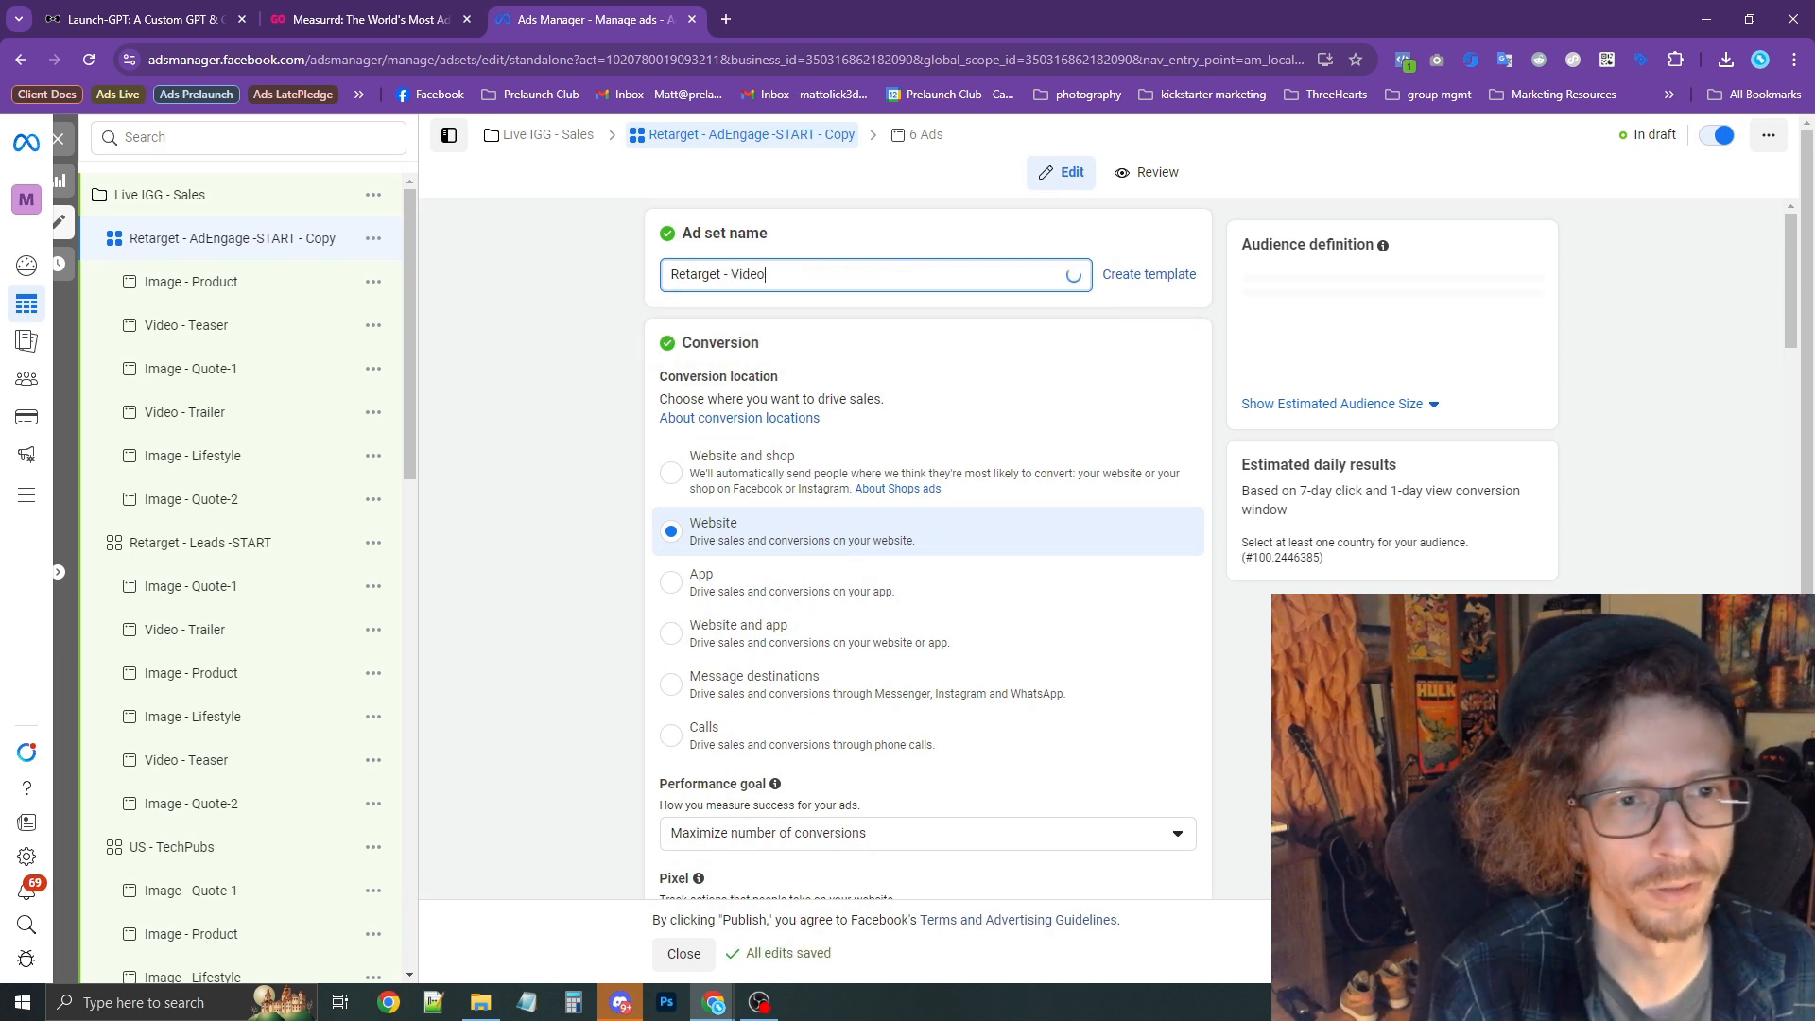
text(View +Expan)
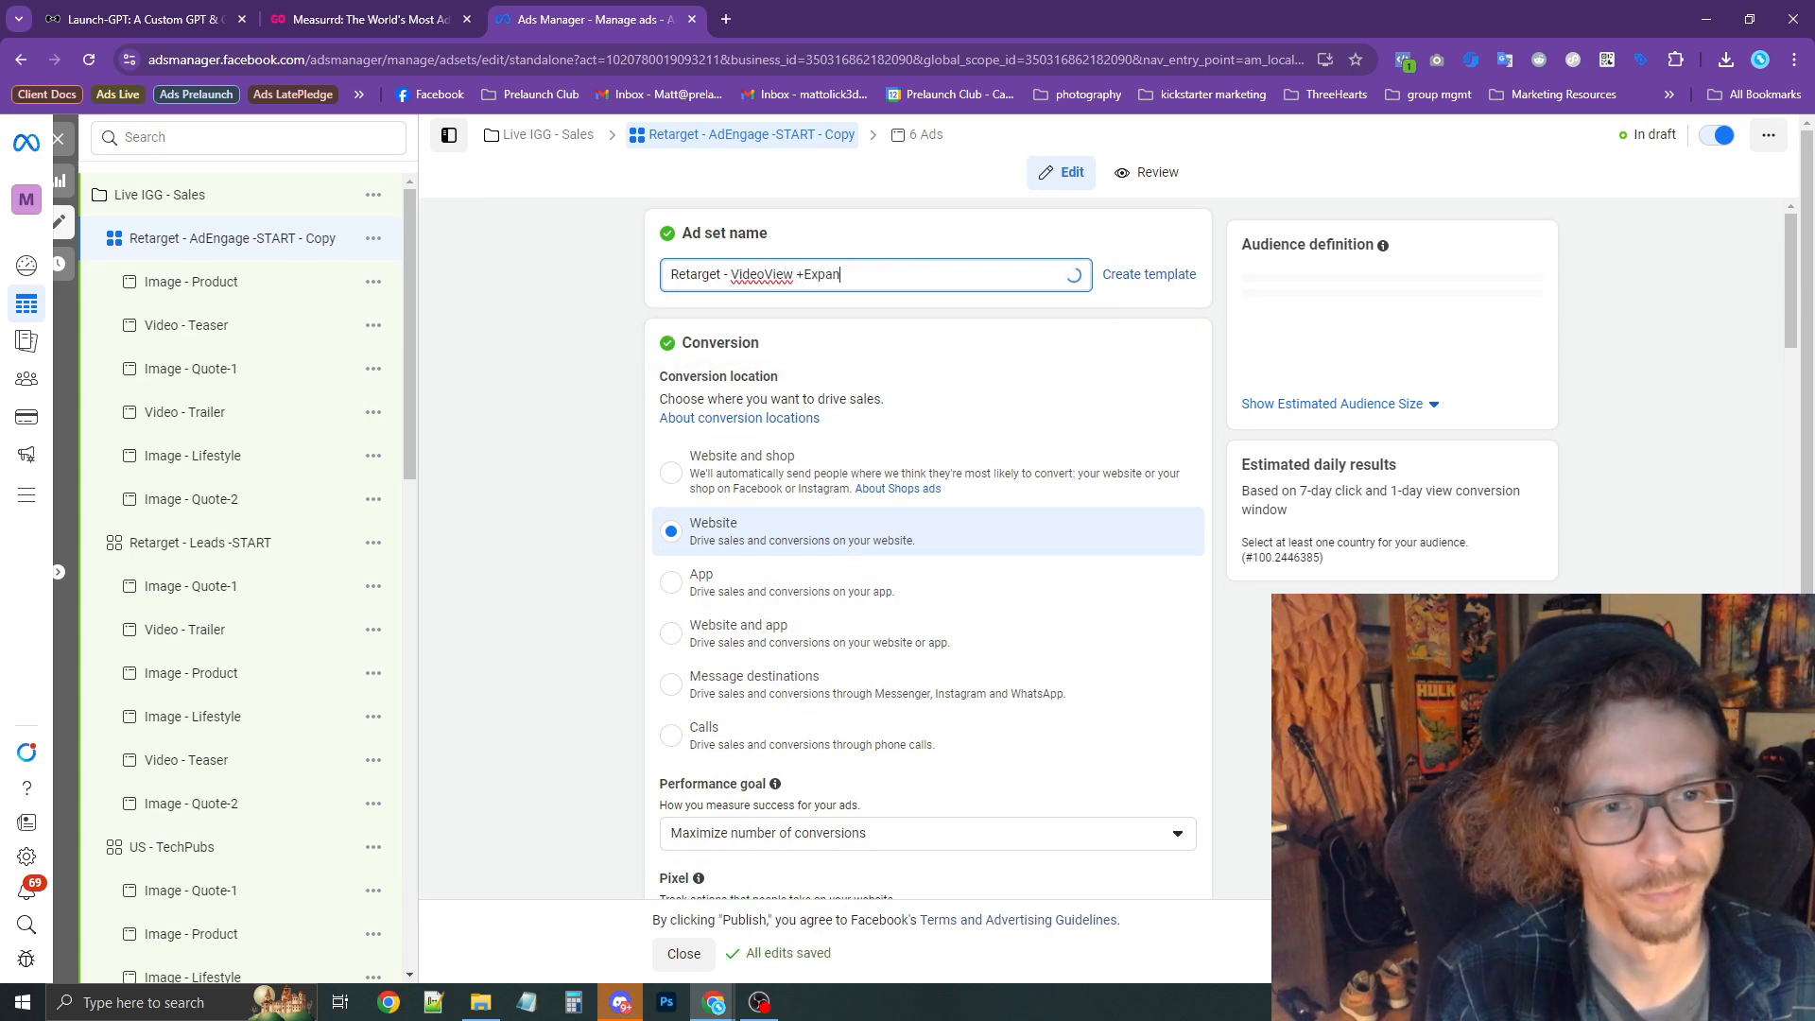
click(494, 612)
Replace the AdEngage - FB - 180 Day custom audience with VideoView - 365 Day in the video-view ad set.
scroll(530, 612, down, 10)
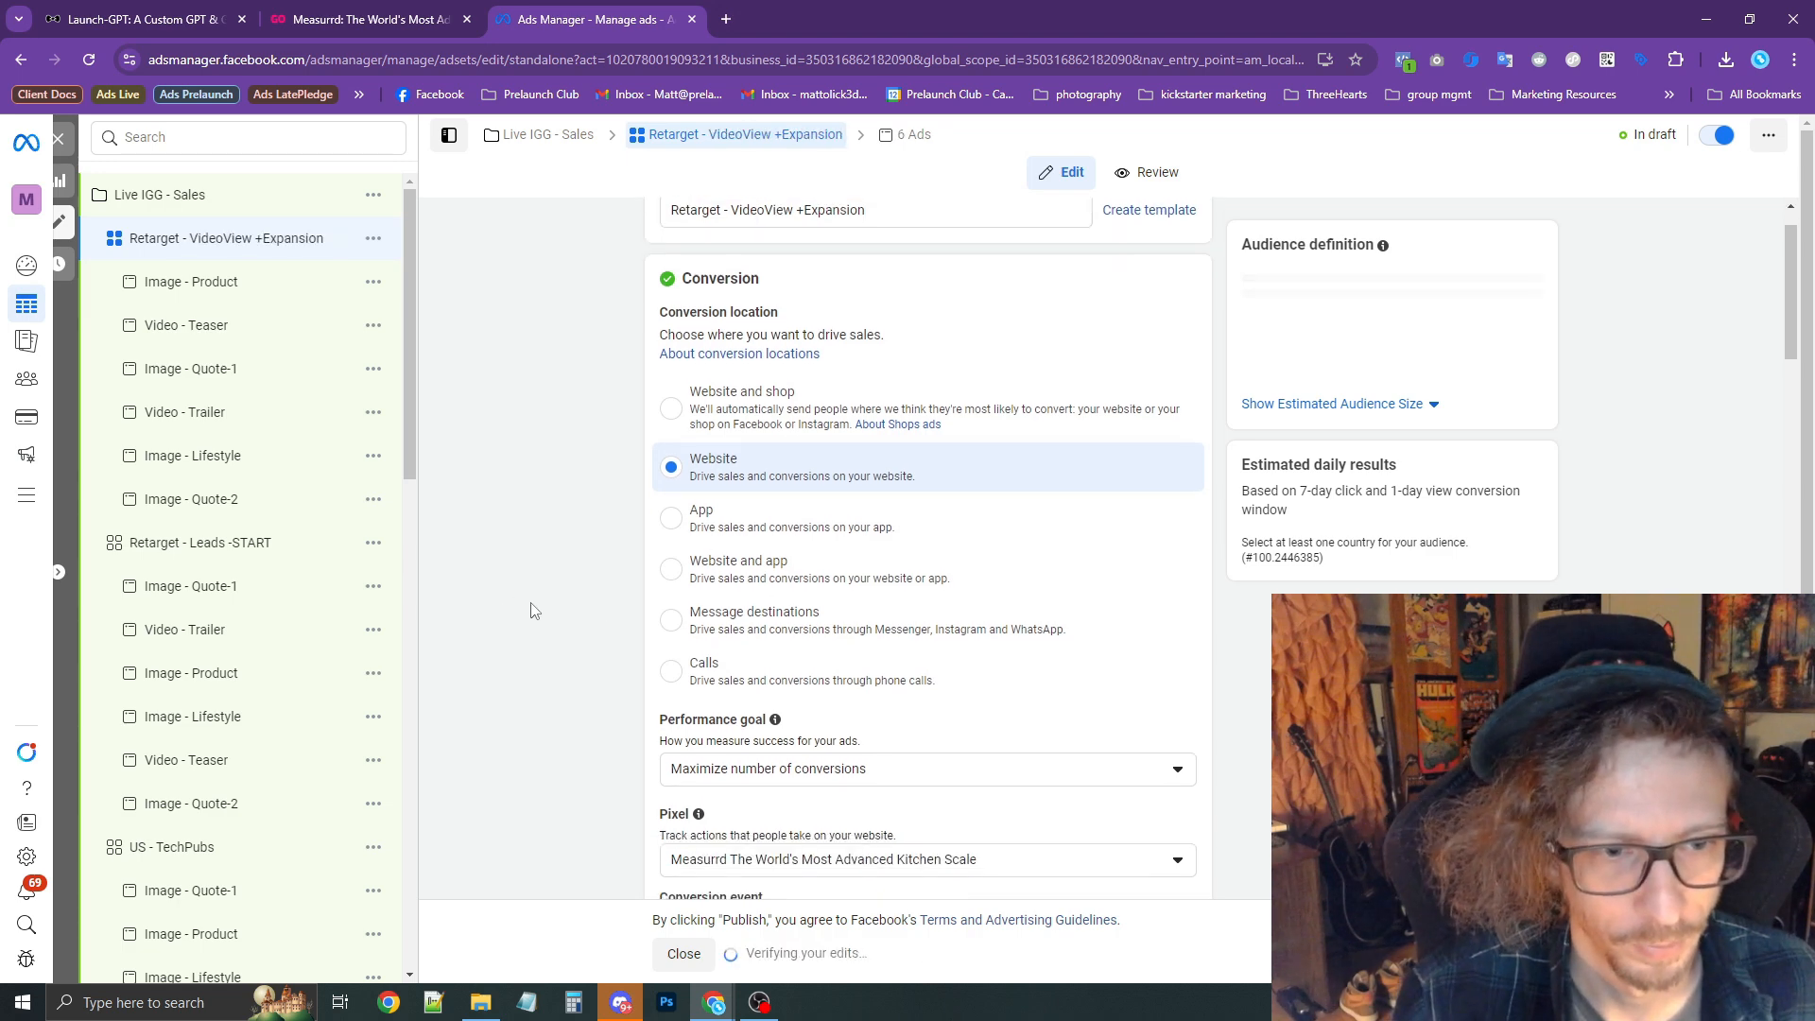
scroll(543, 627, down, 12)
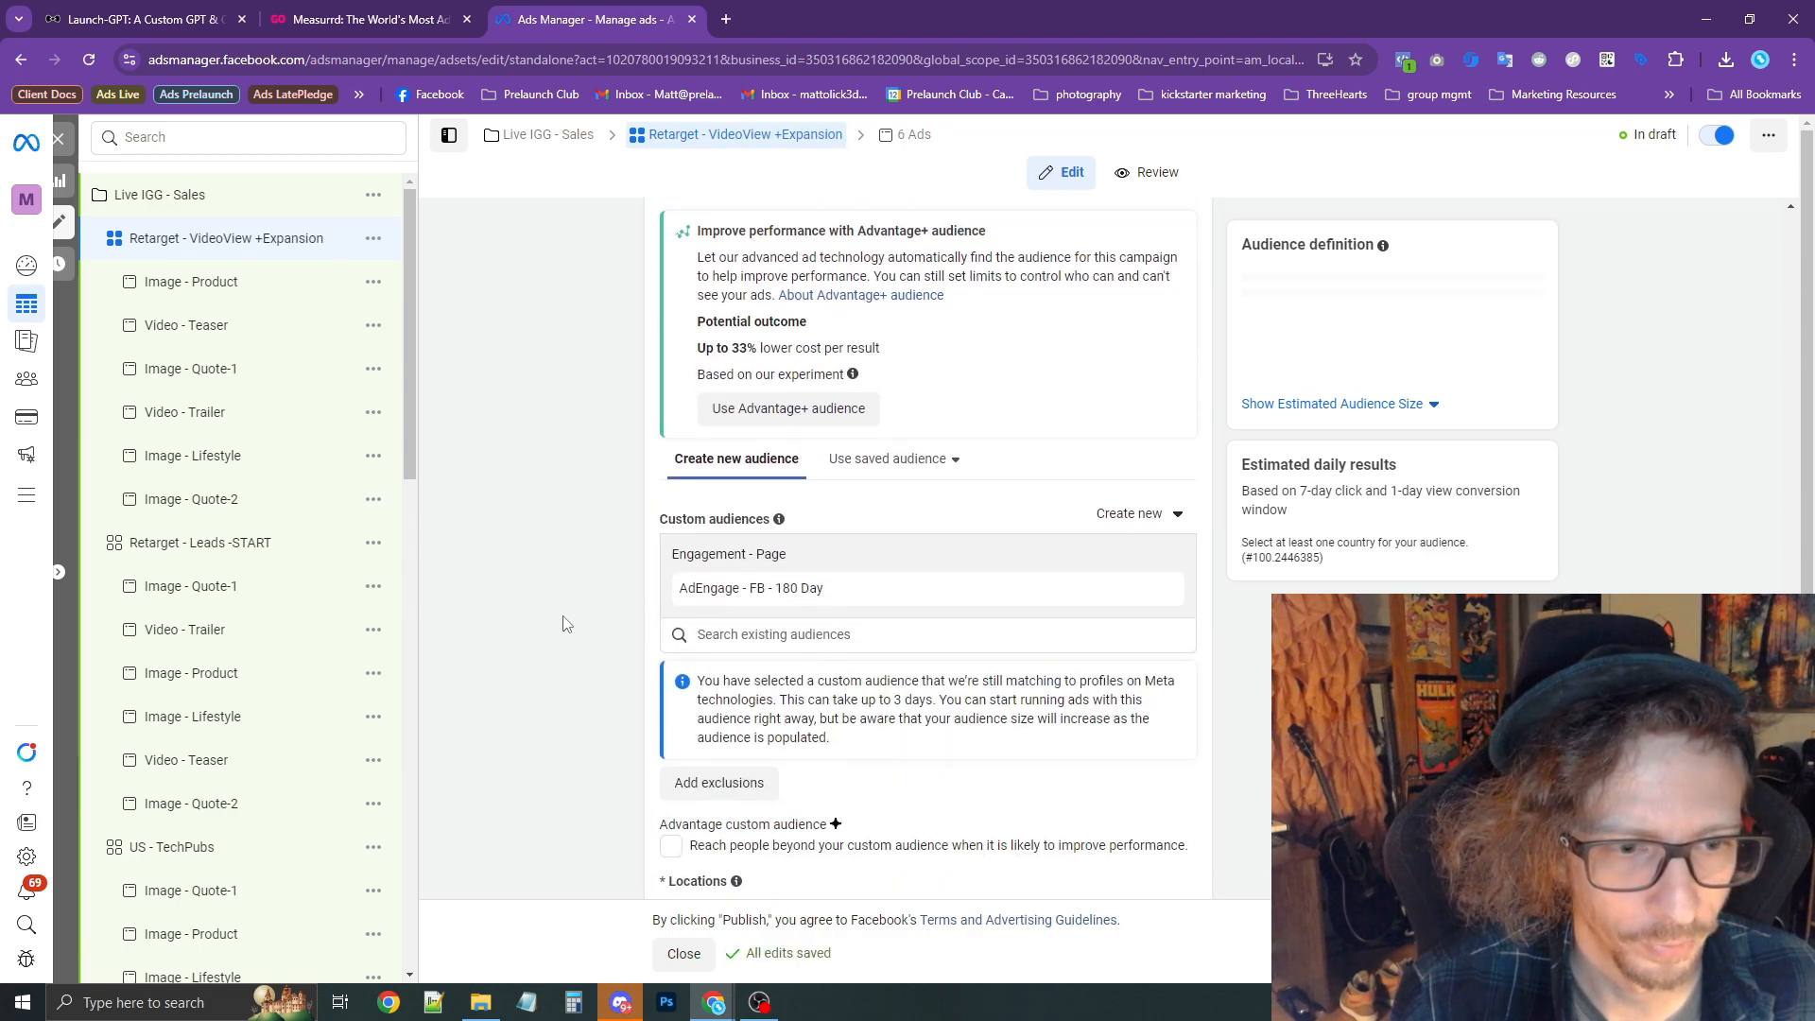
click(1158, 593)
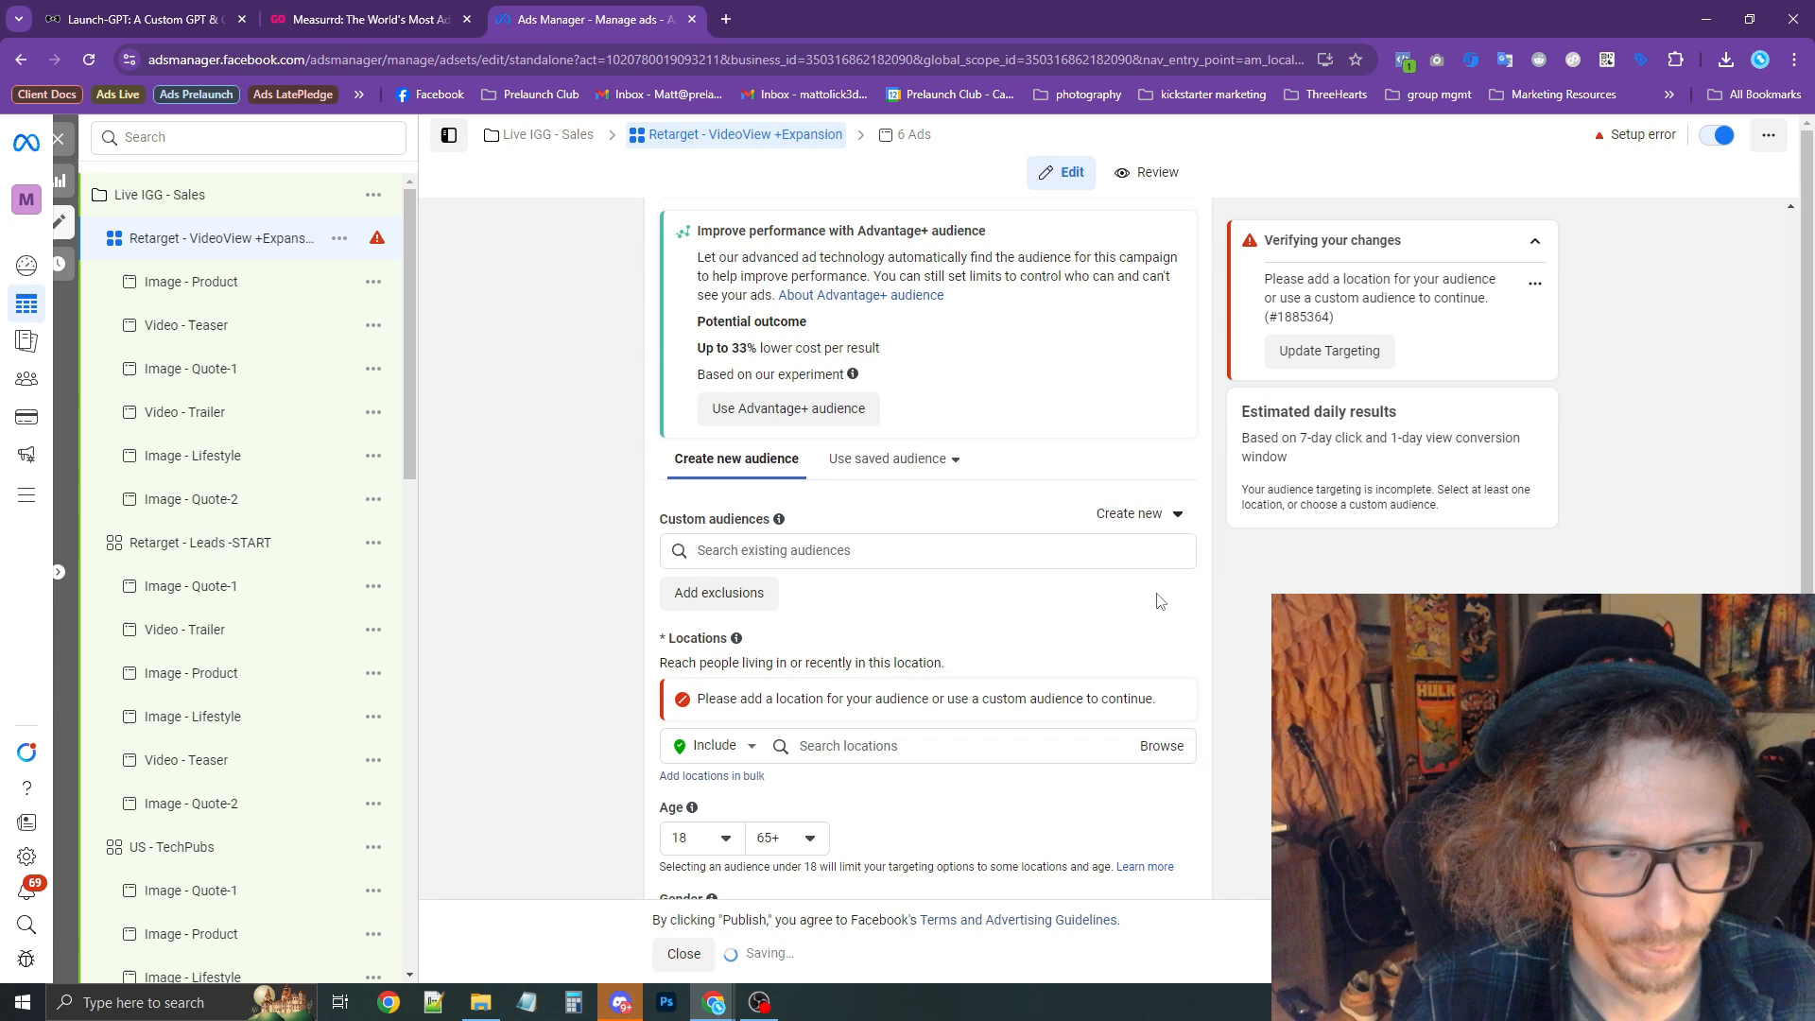
click(899, 556)
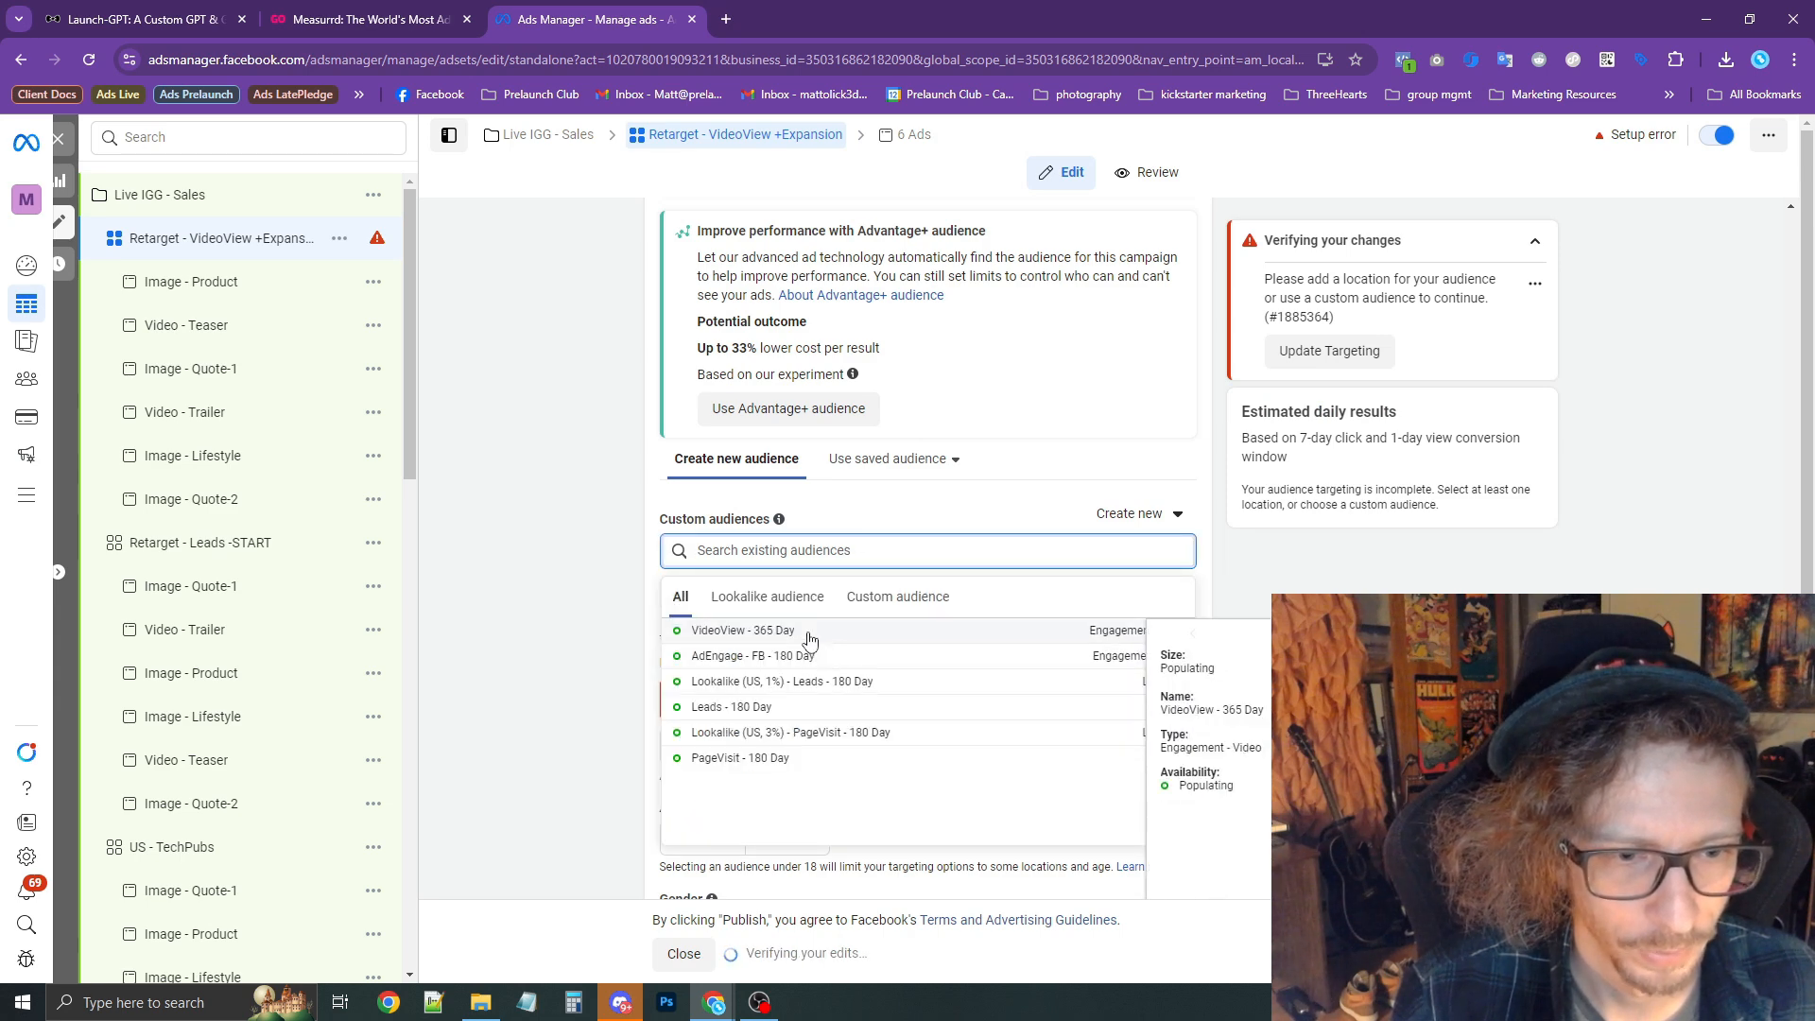
click(743, 631)
Enable Advantage custom audience so the ad set can reach people beyond the VideoView - 365 Day audience.
scroll(576, 627, down, 4)
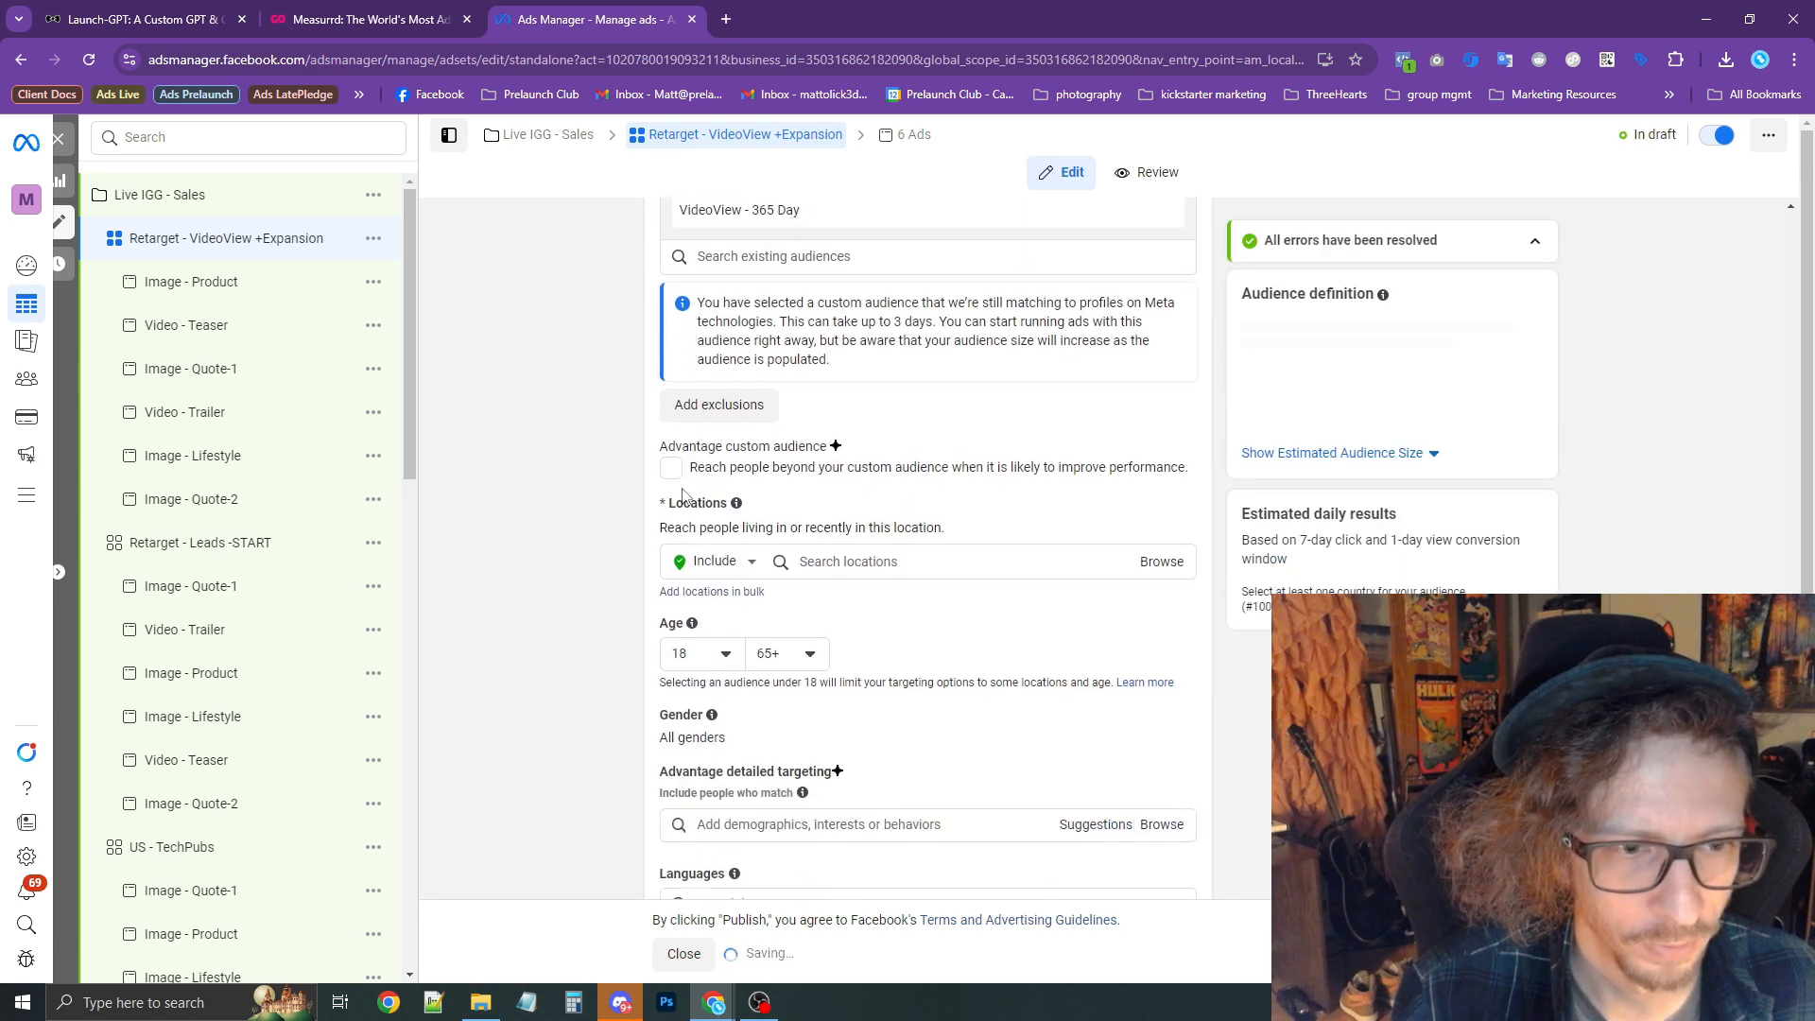
click(670, 470)
drag(717, 468, 1189, 470)
scroll(821, 509, up, 3)
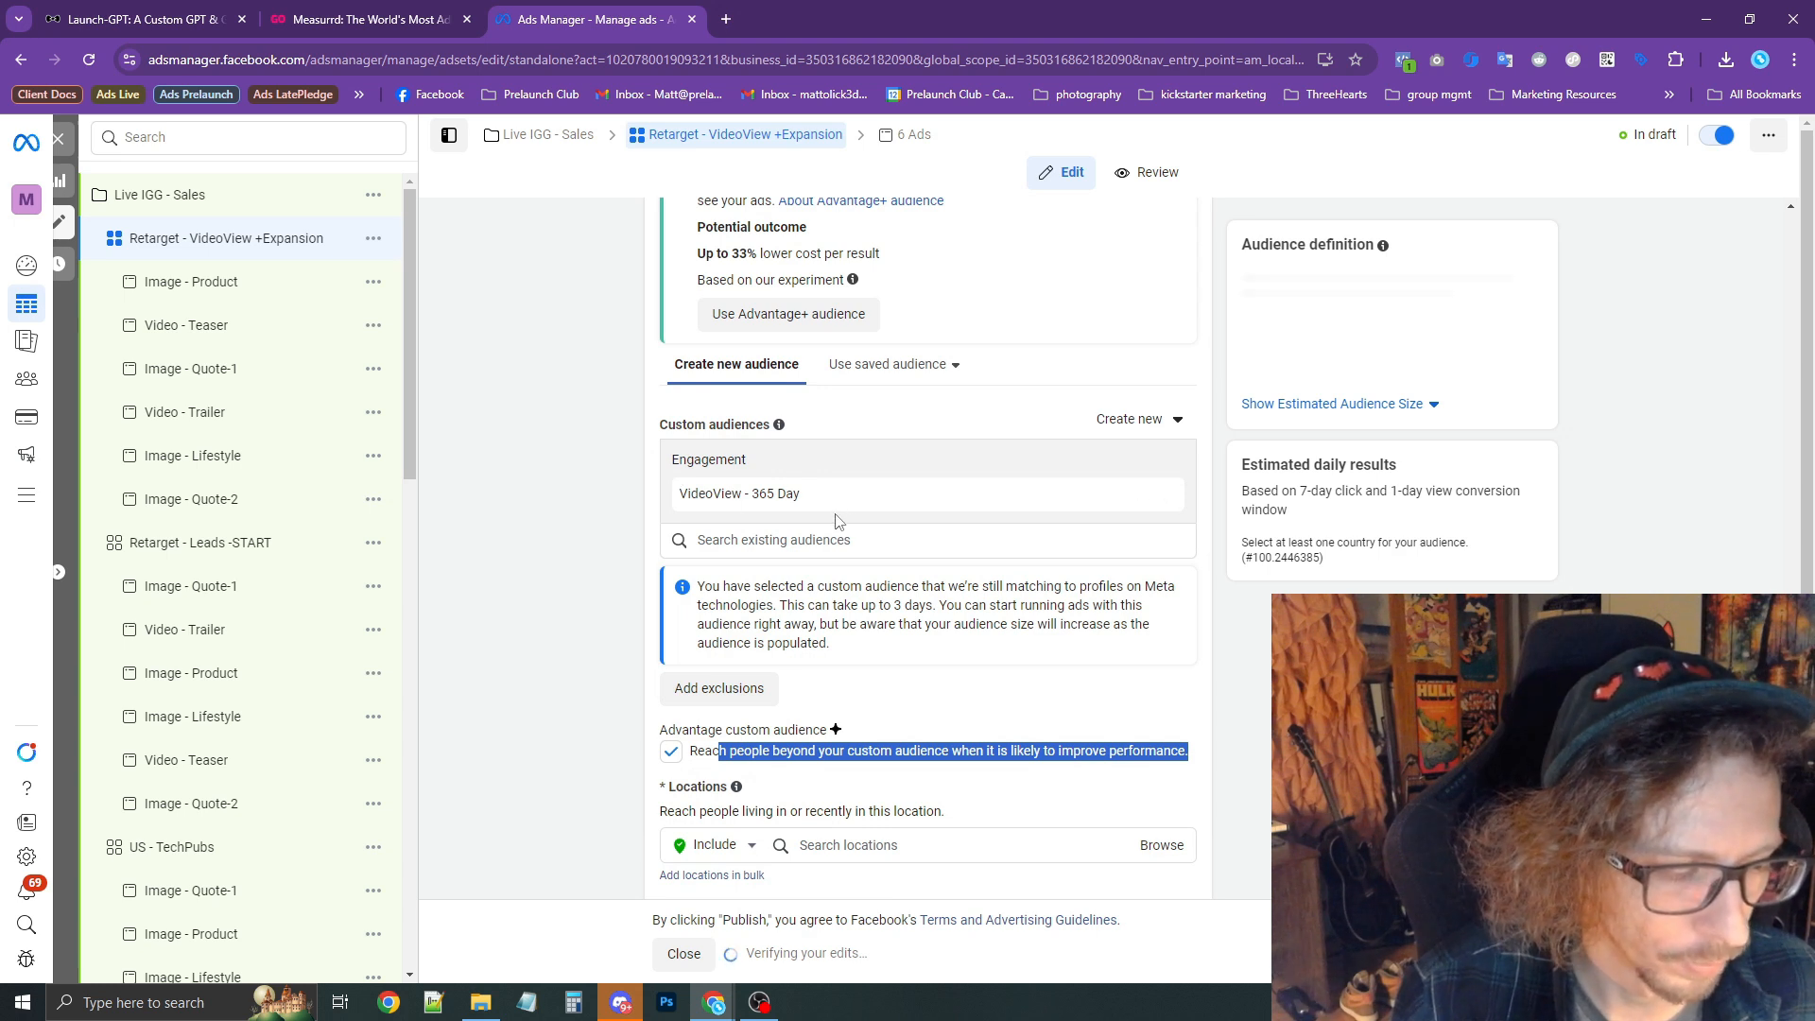
drag(658, 727, 631, 701)
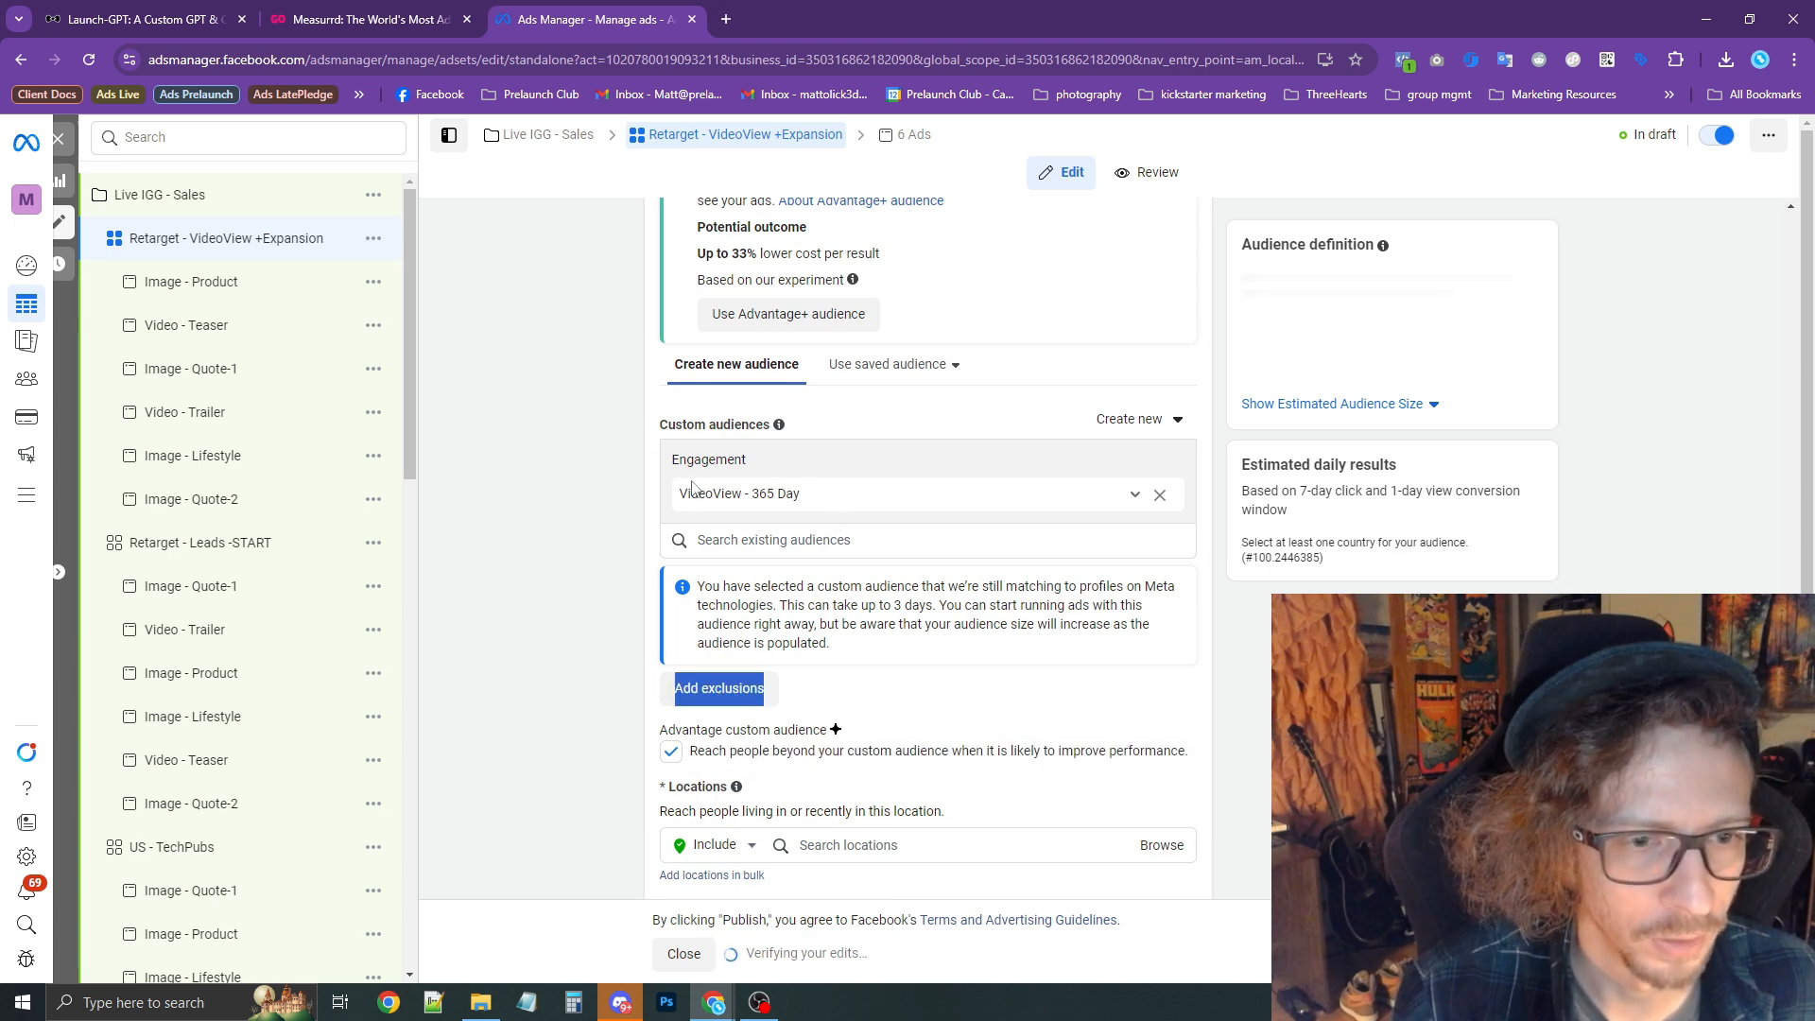
scroll(605, 548, down, 4)
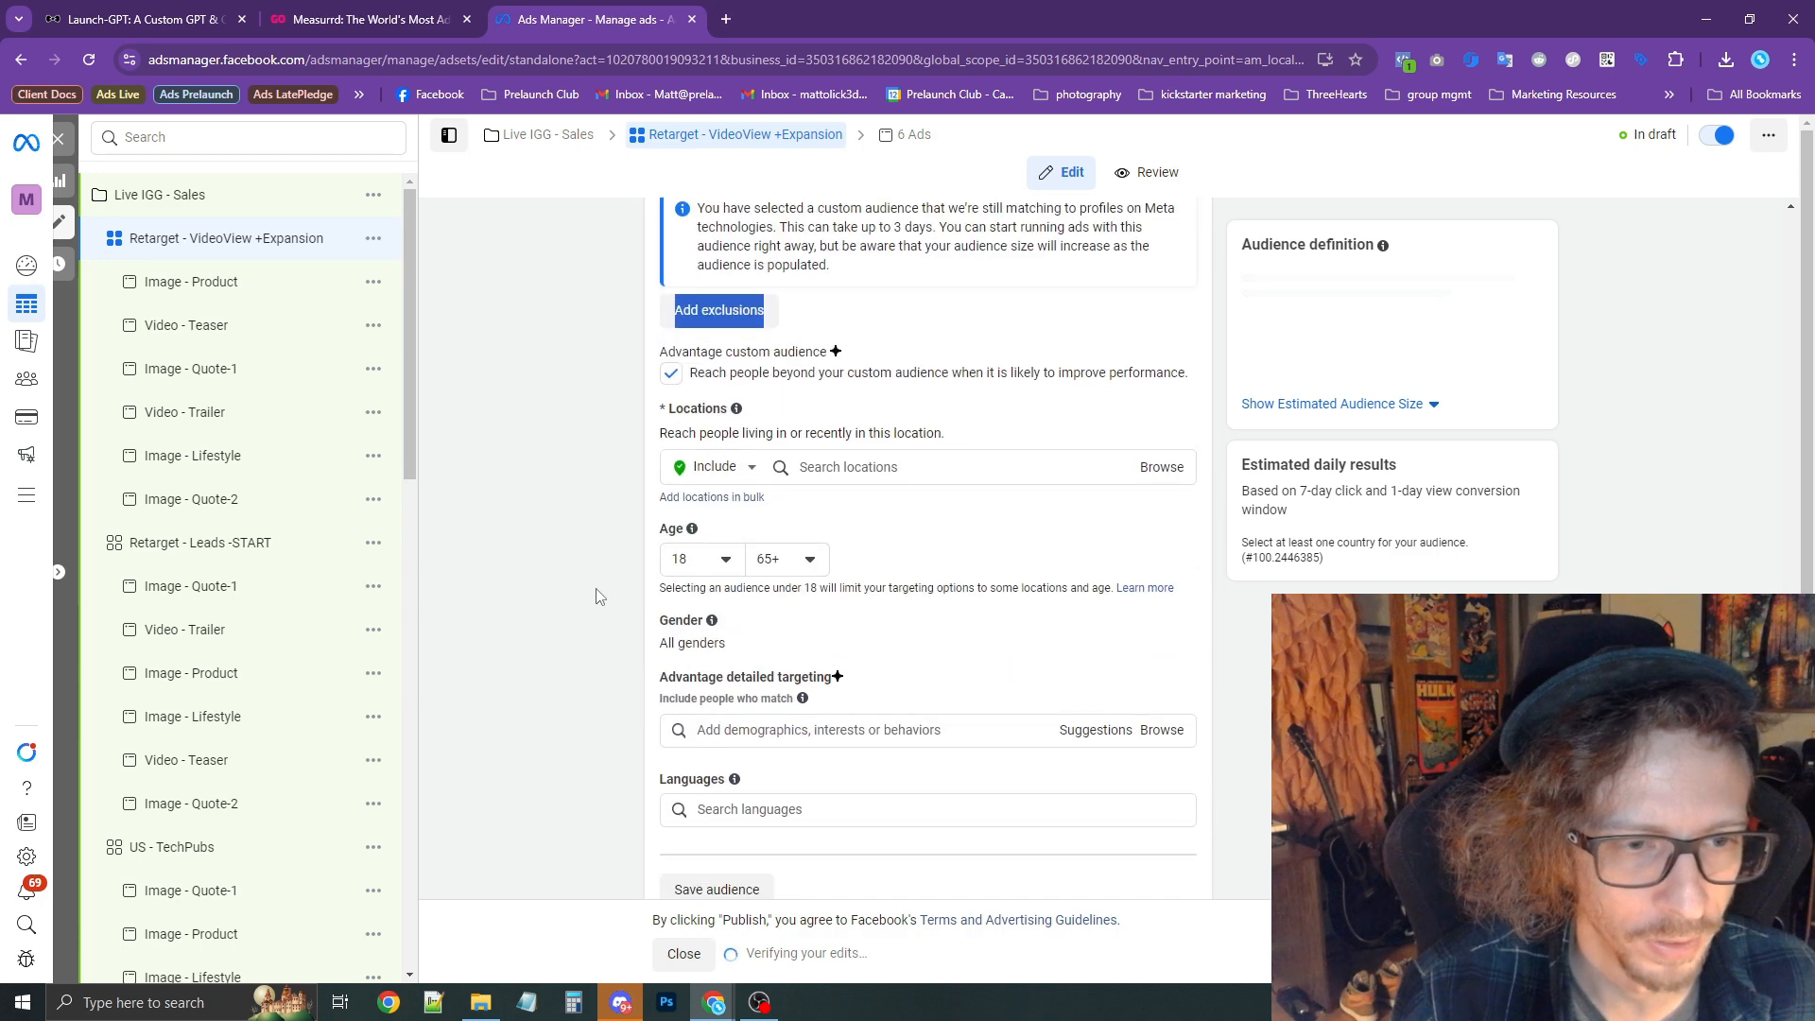
Set the video-view ad set's audience age range to 25–54.
click(593, 577)
scroll(594, 577, down, 2)
click(700, 369)
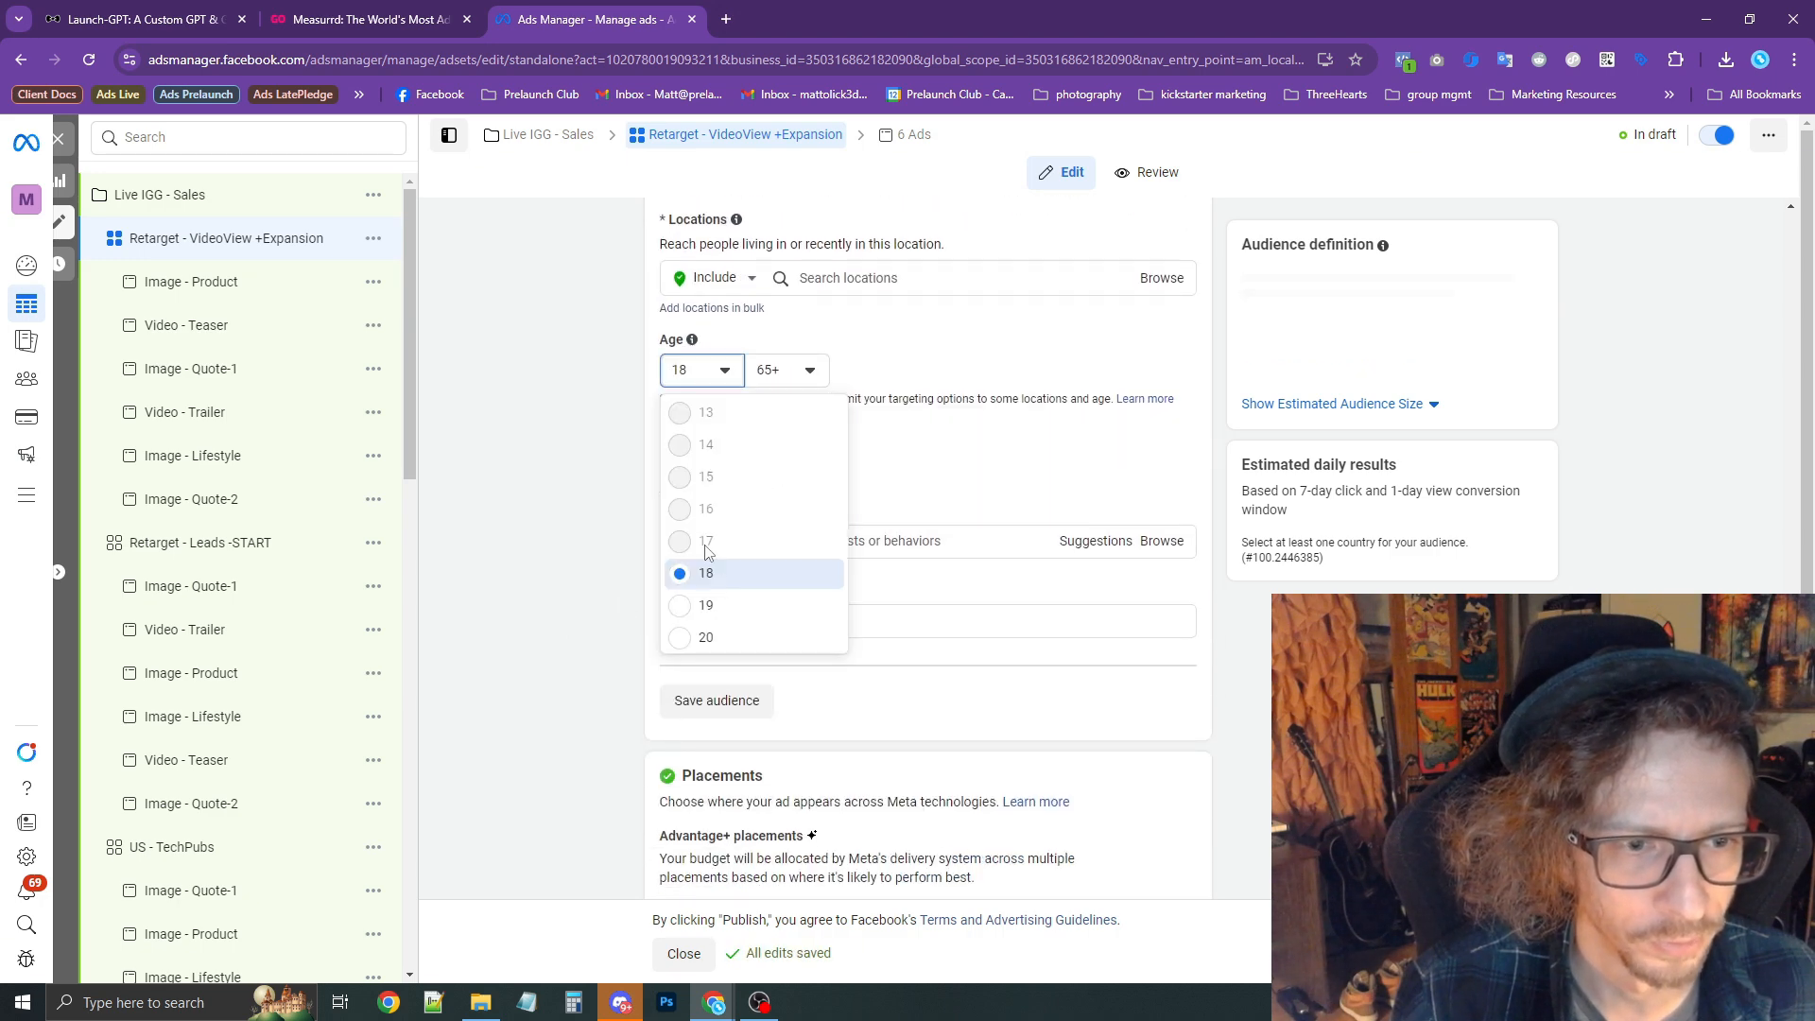
scroll(718, 585, down, 1)
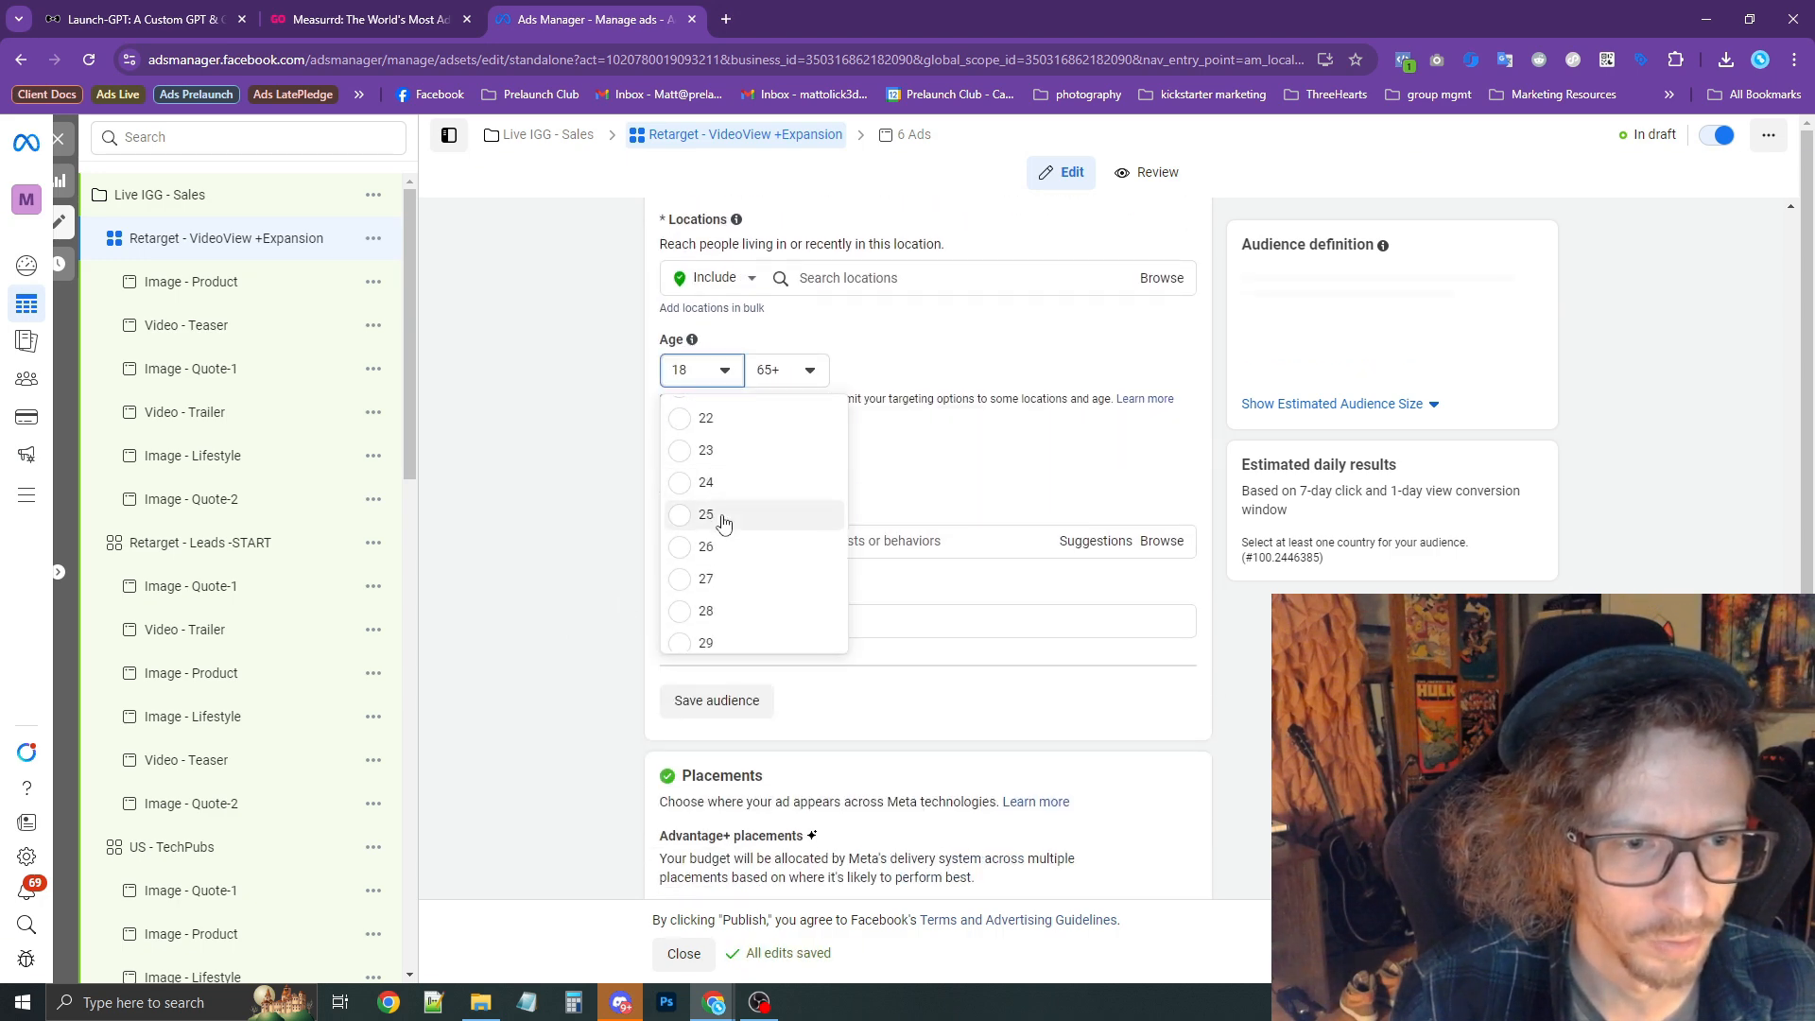
click(766, 376)
scroll(823, 557, up, 3)
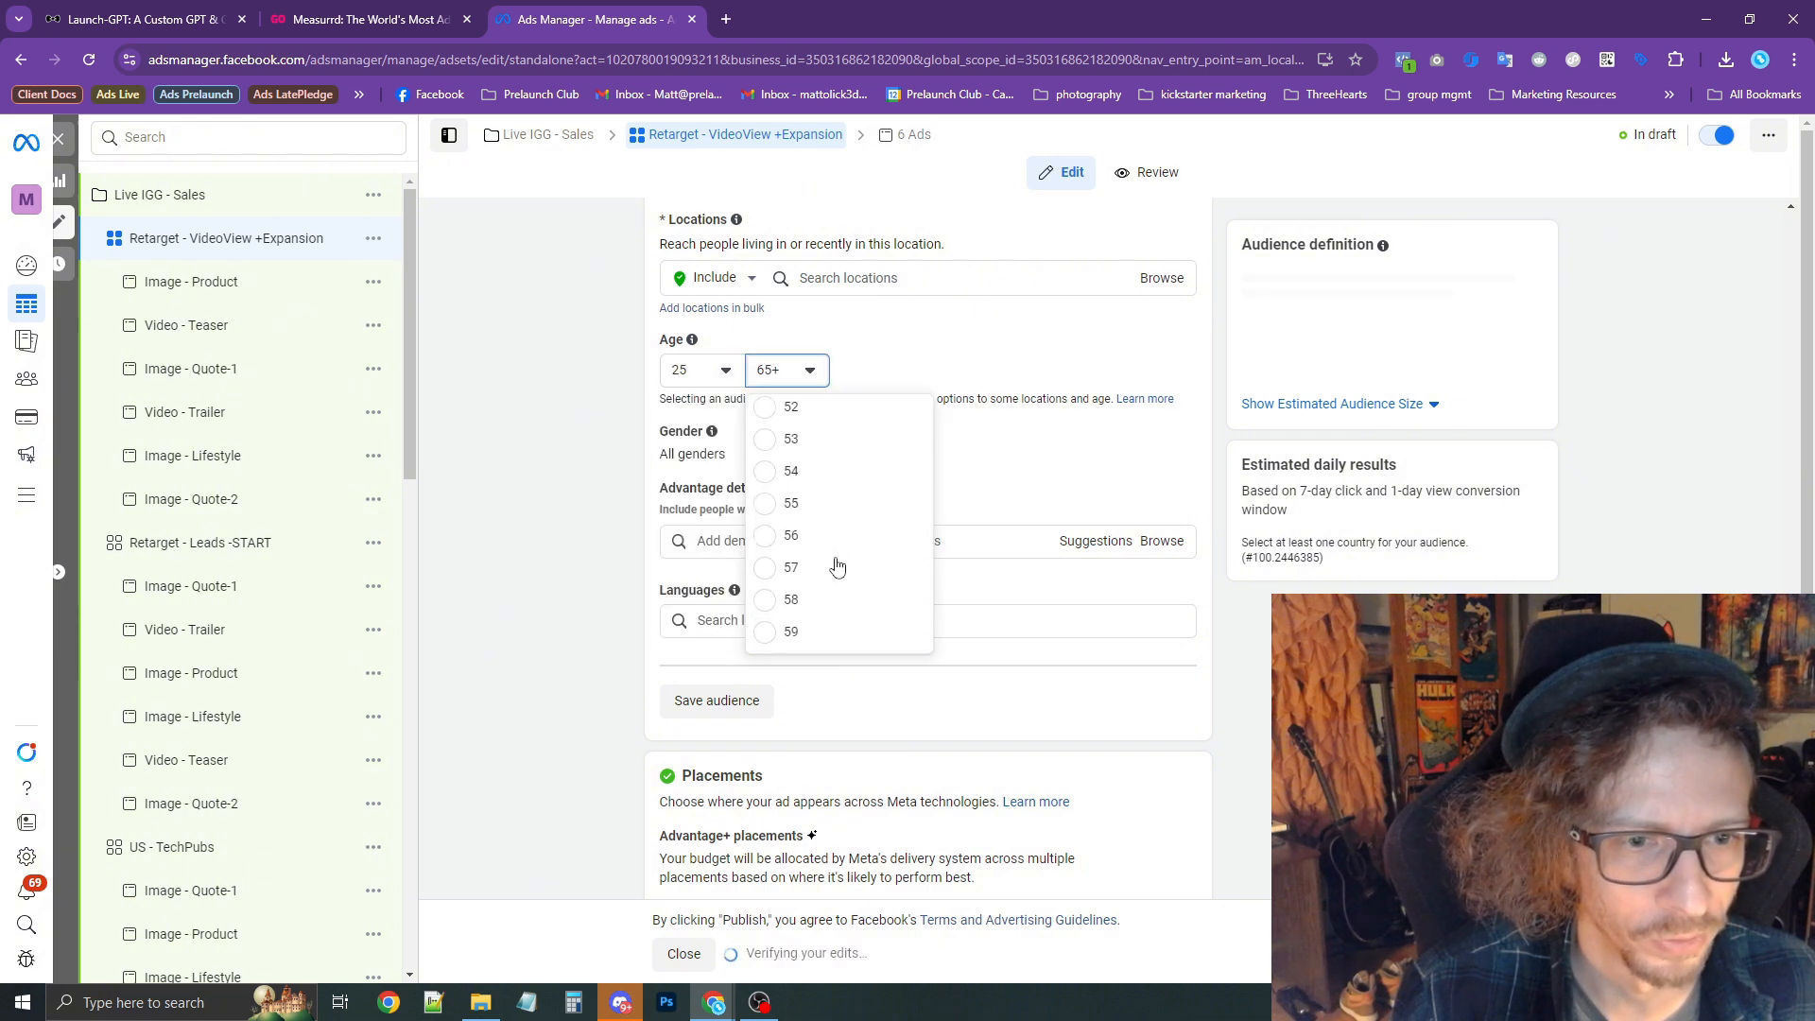
click(794, 565)
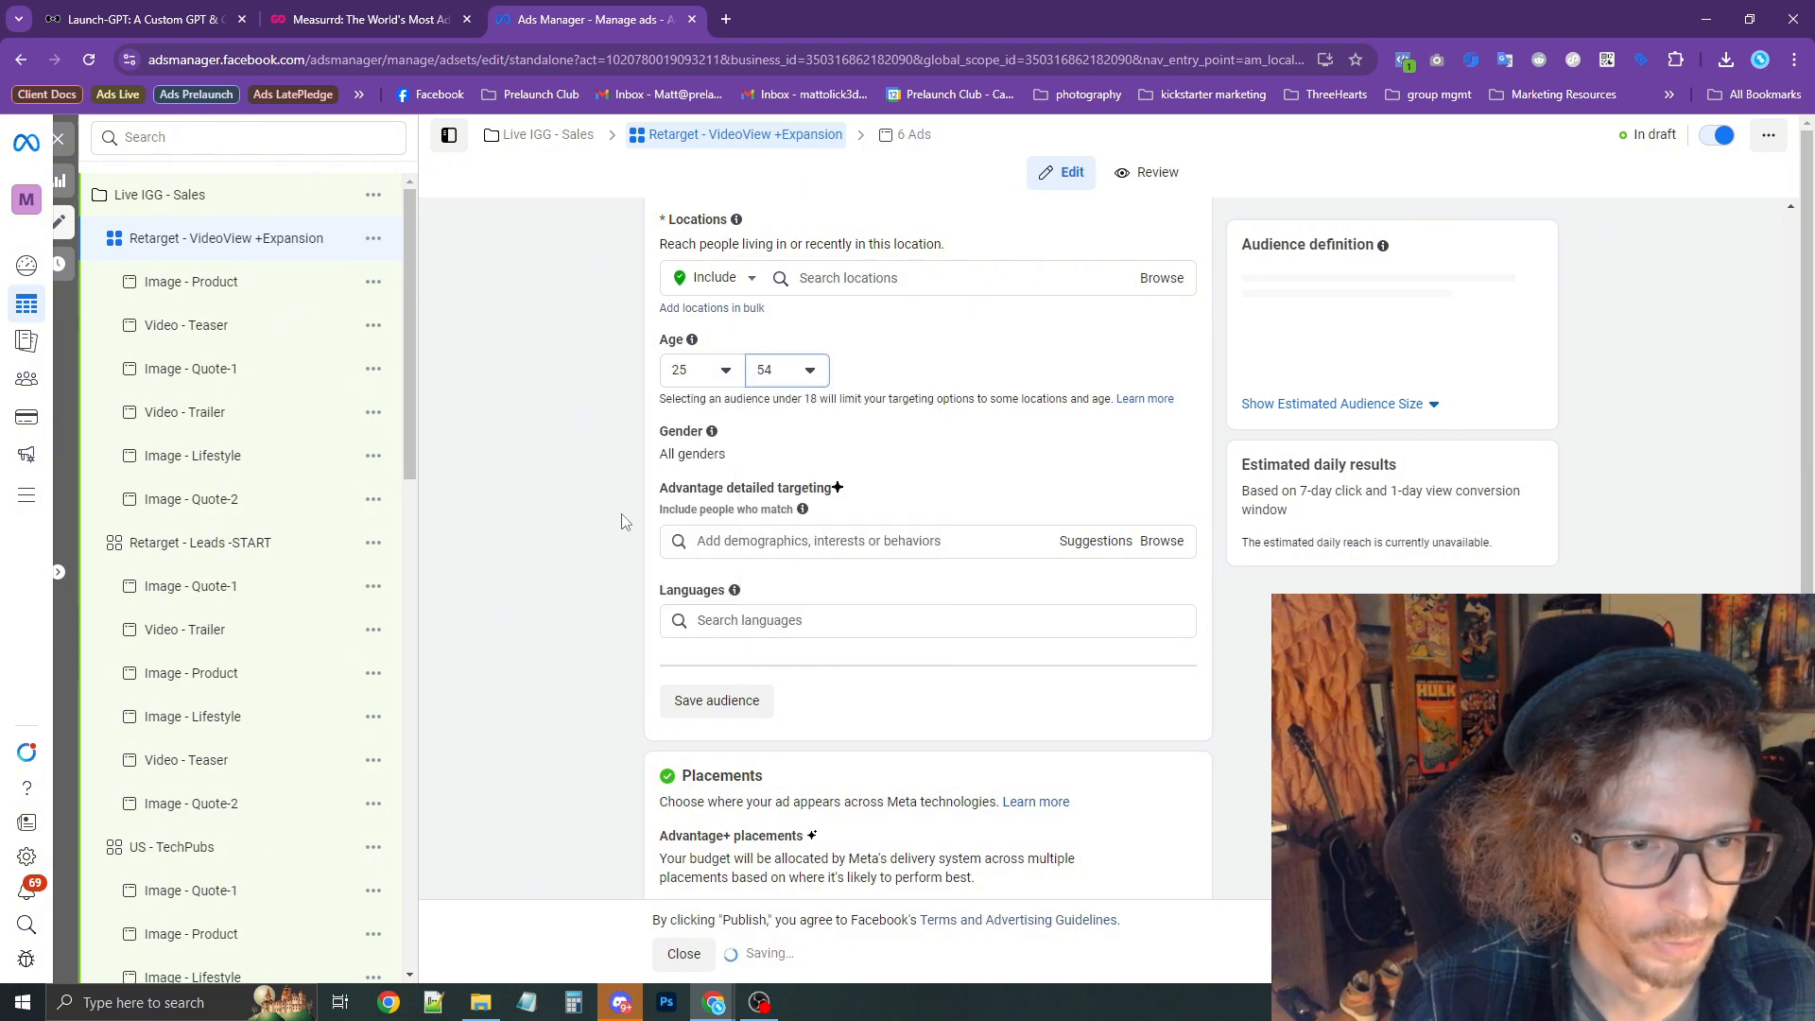
Add English (UK) and English (US) as the audience languages.
click(799, 624)
text(eng)
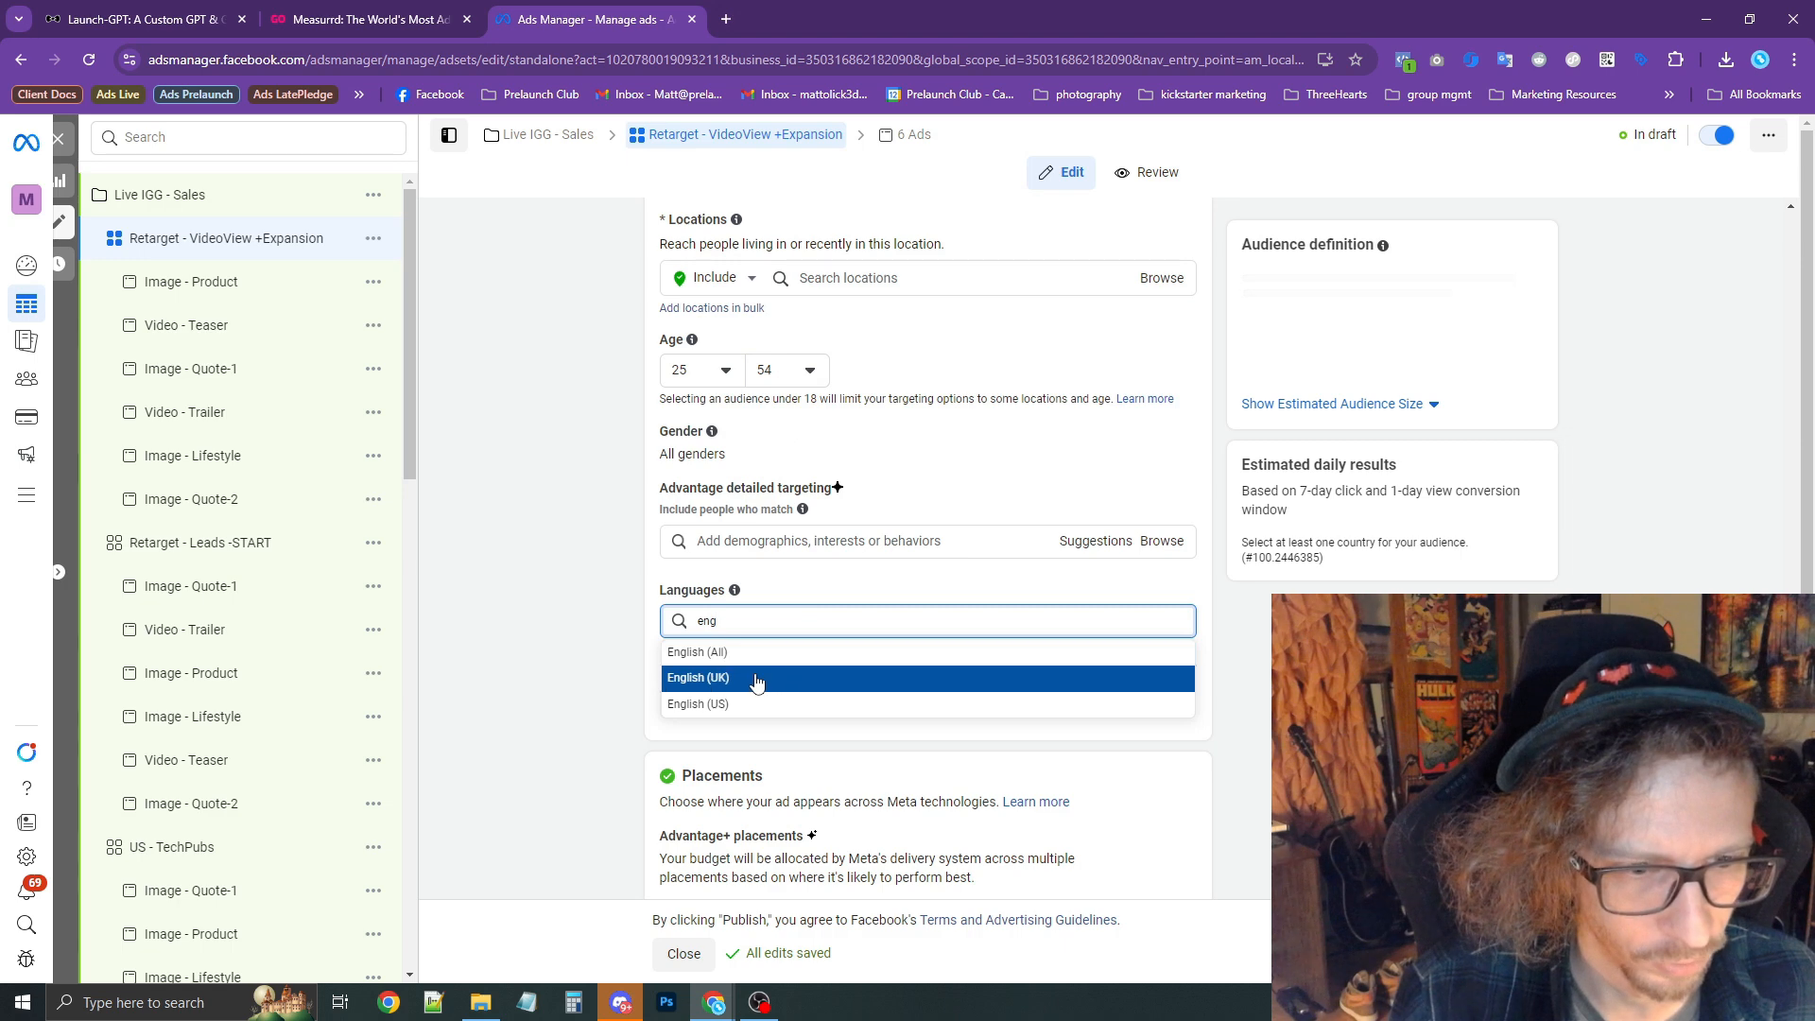
click(777, 677)
text(eng)
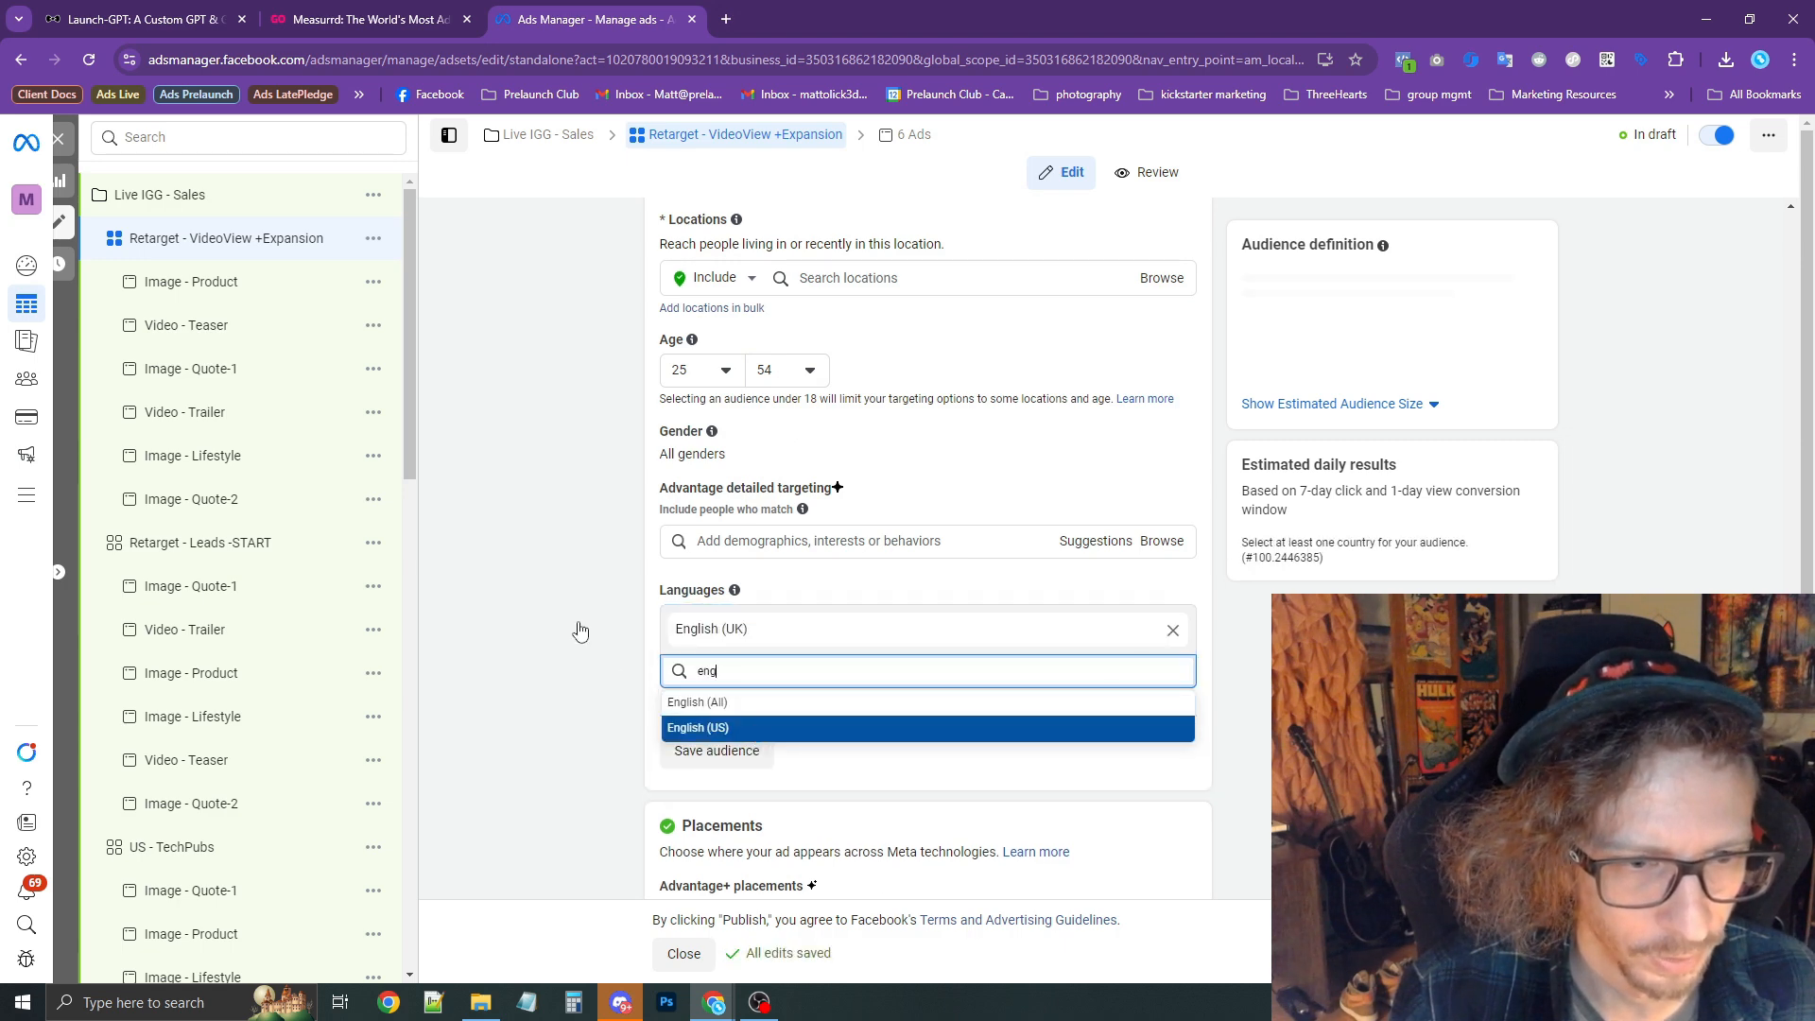
key(Return)
Add the country United States as an included audience location.
scroll(738, 348, up, 2)
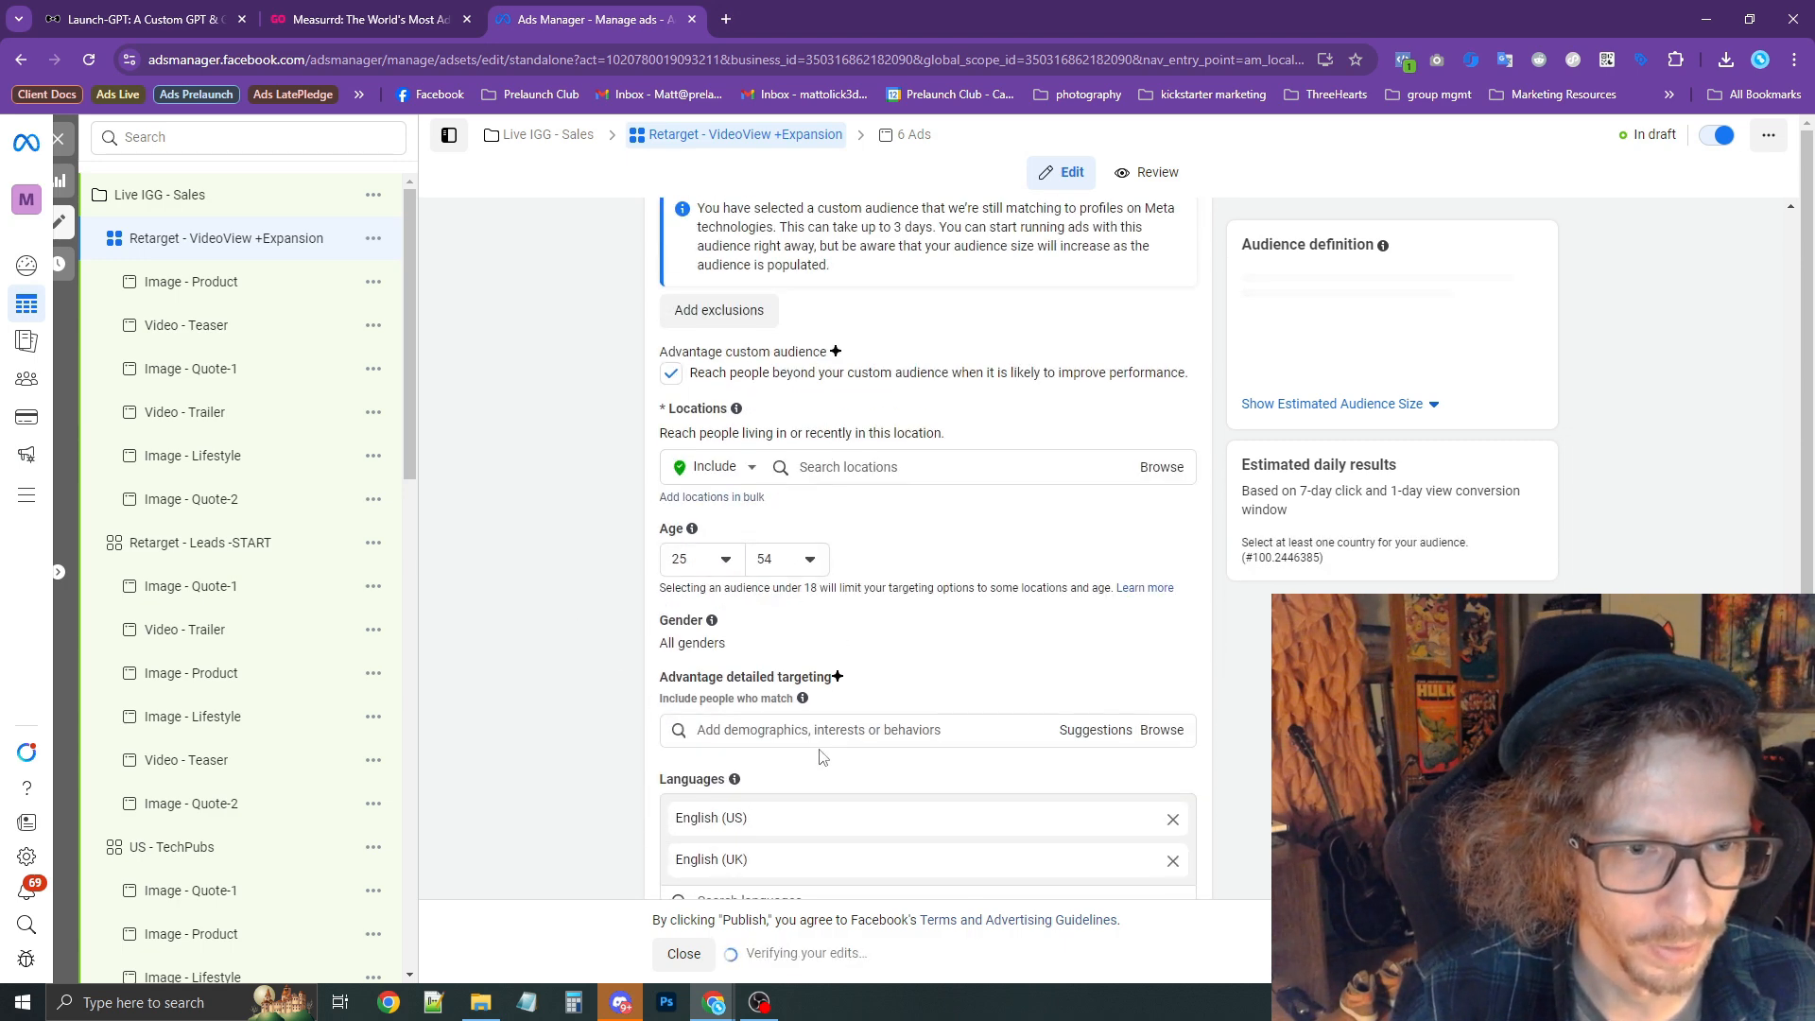
click(867, 463)
text(unit)
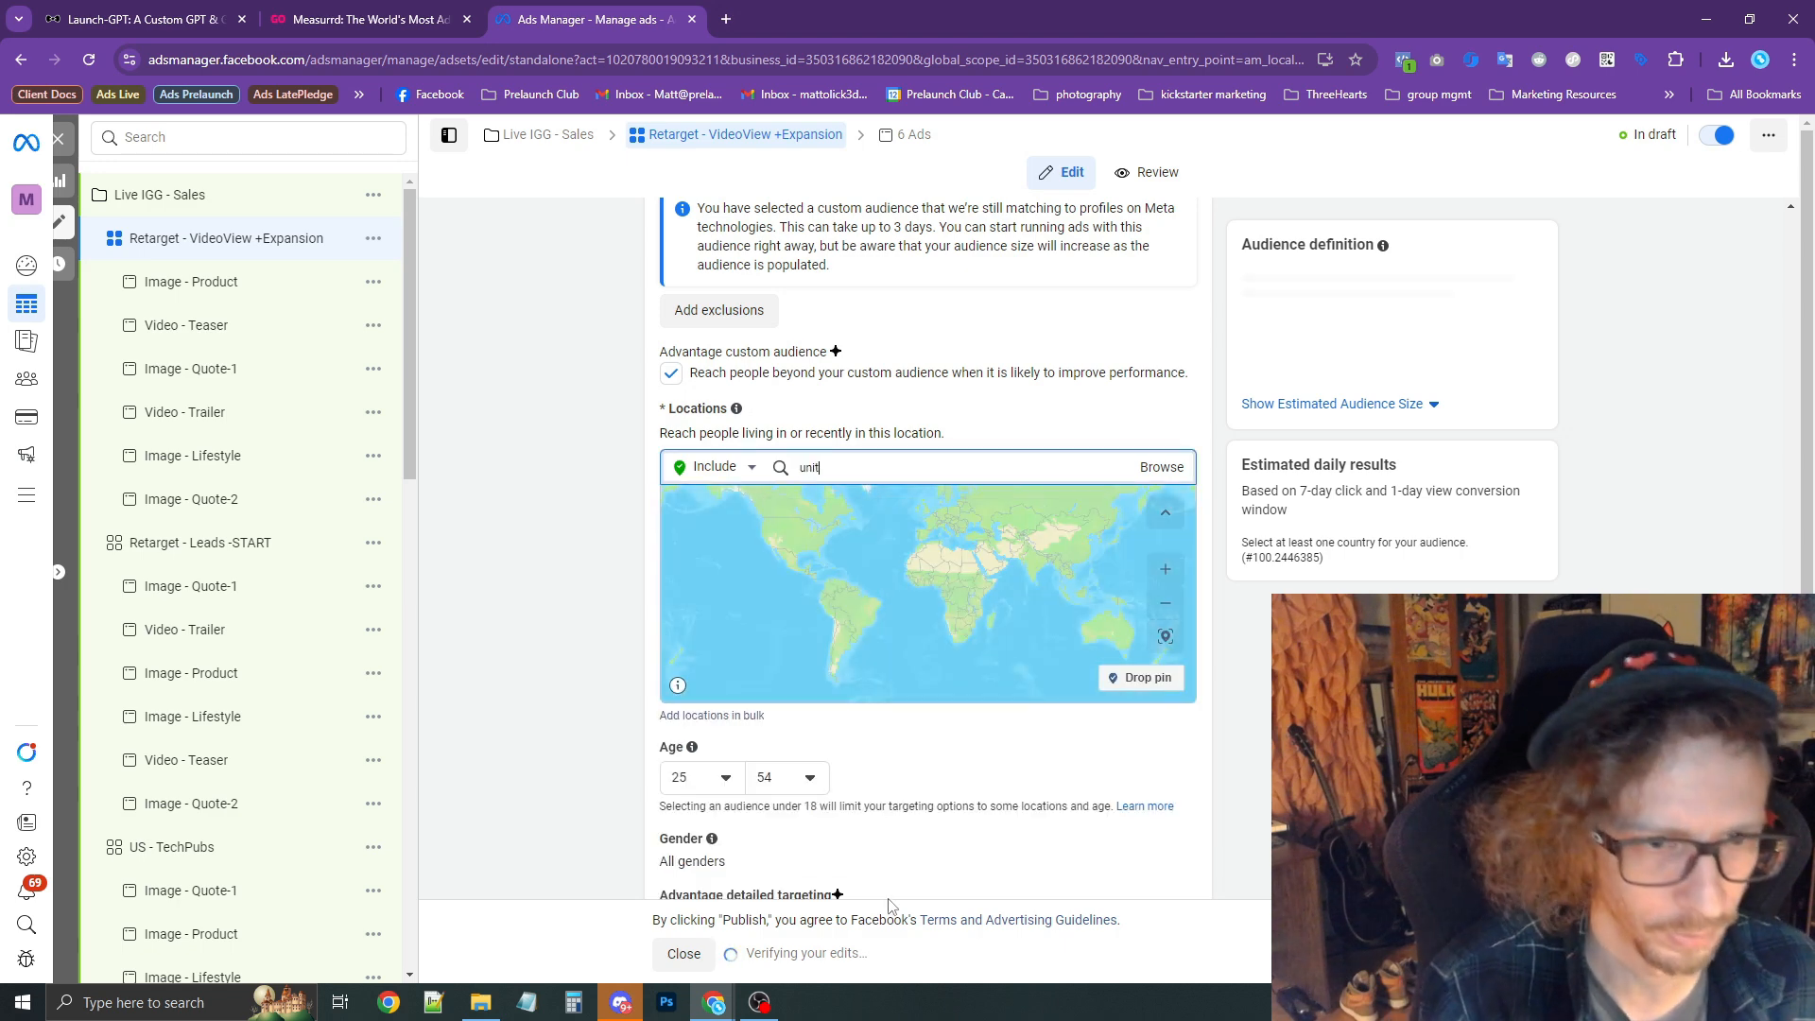
text(ed states)
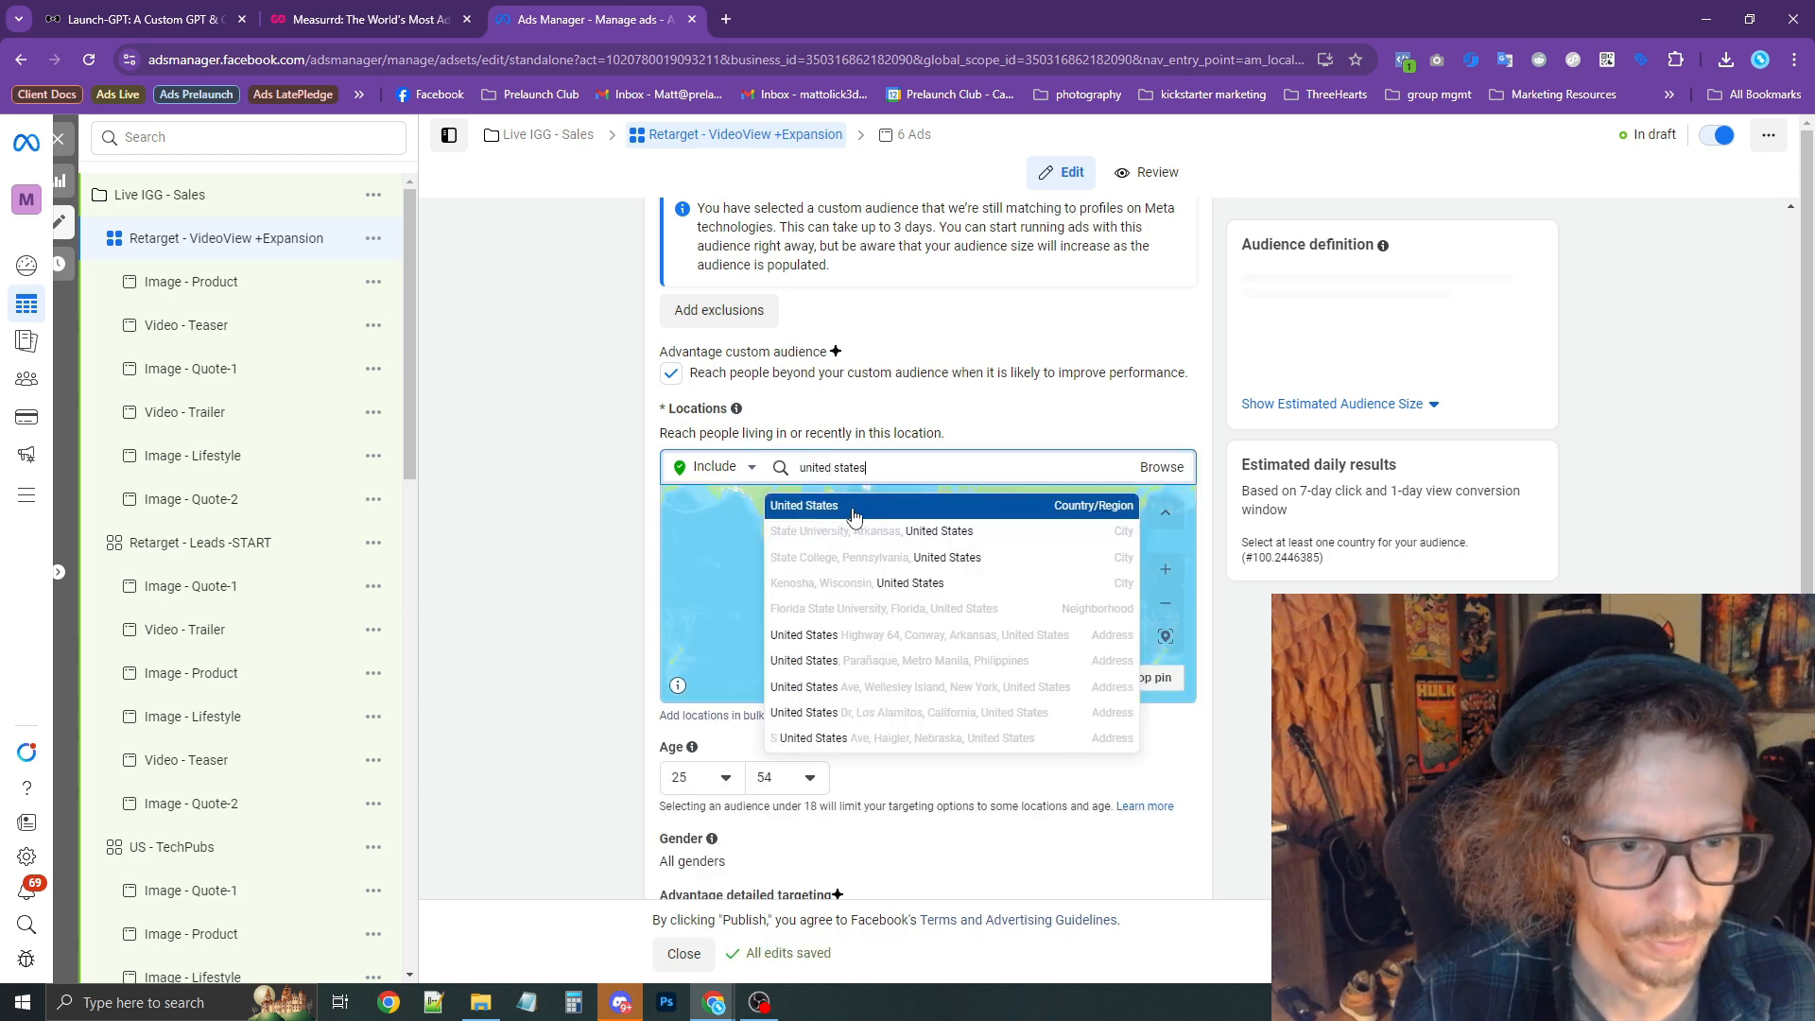
click(853, 516)
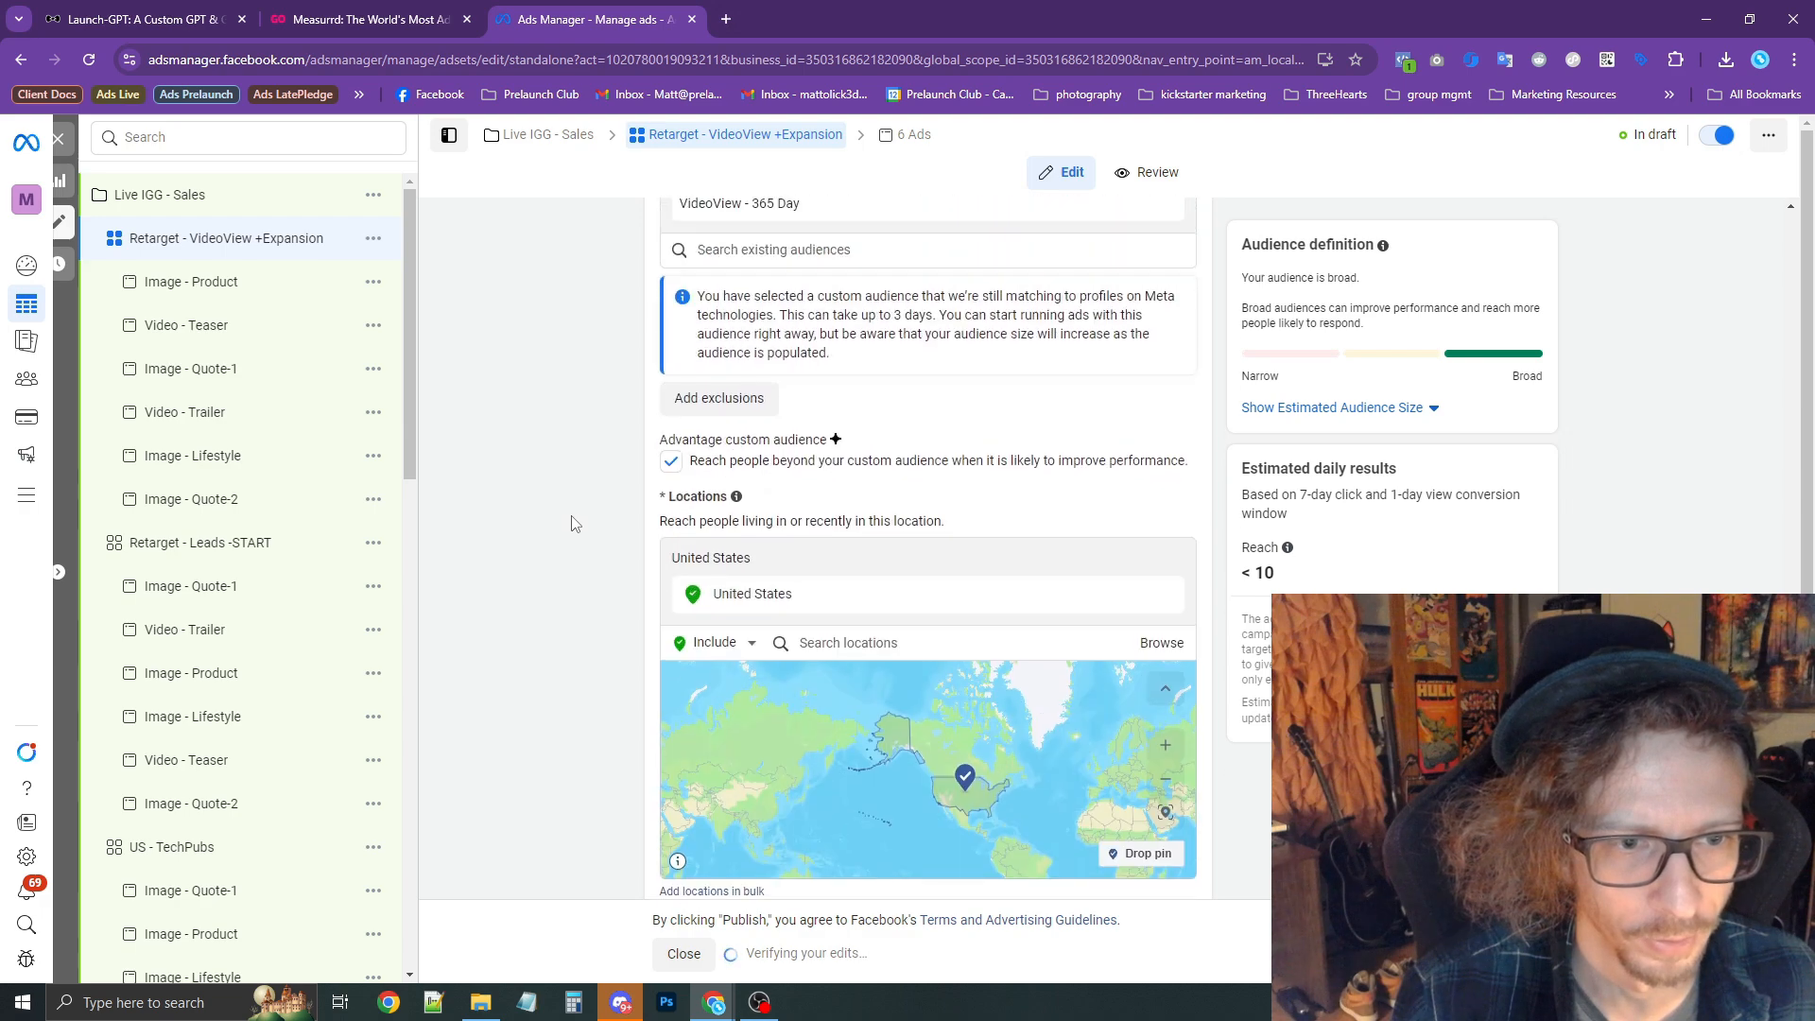
Switch the Retarget - VideoView +Expansion ad set to a daily budget of $200.00 and remove its end date.
scroll(571, 524, down, 7)
scroll(576, 623, up, 10)
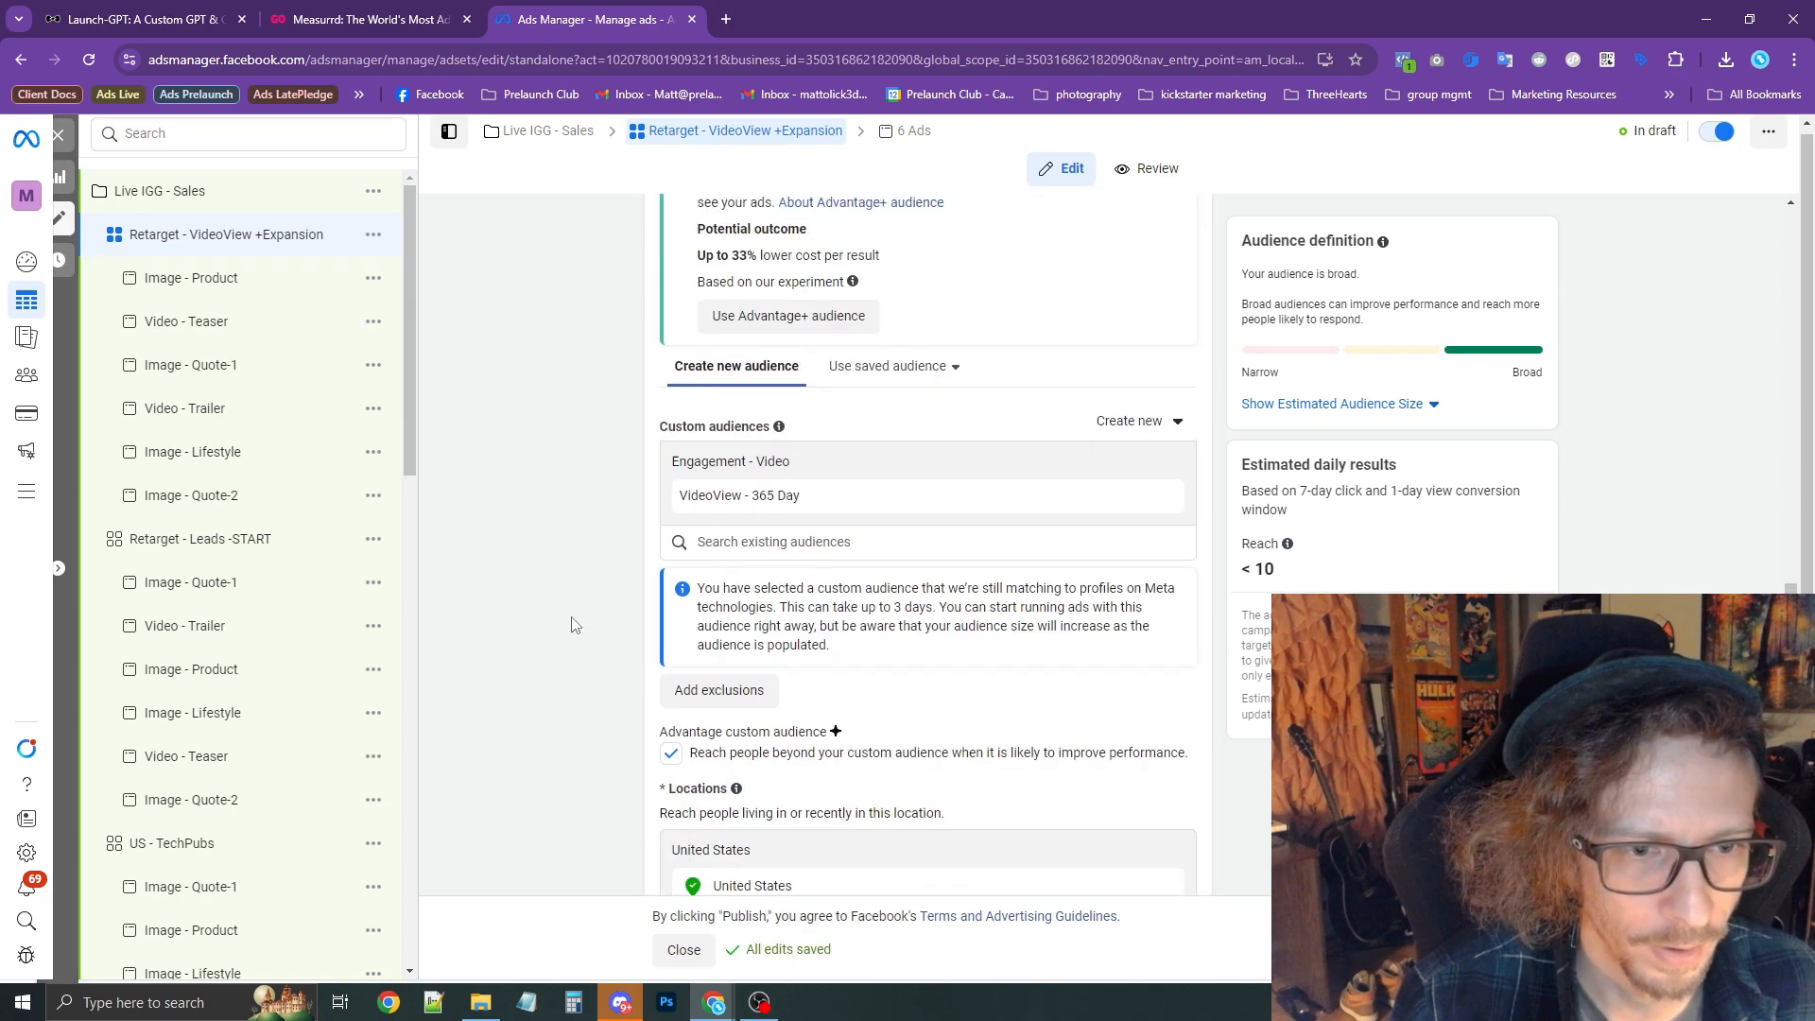
scroll(573, 619, up, 15)
scroll(594, 605, down, 4)
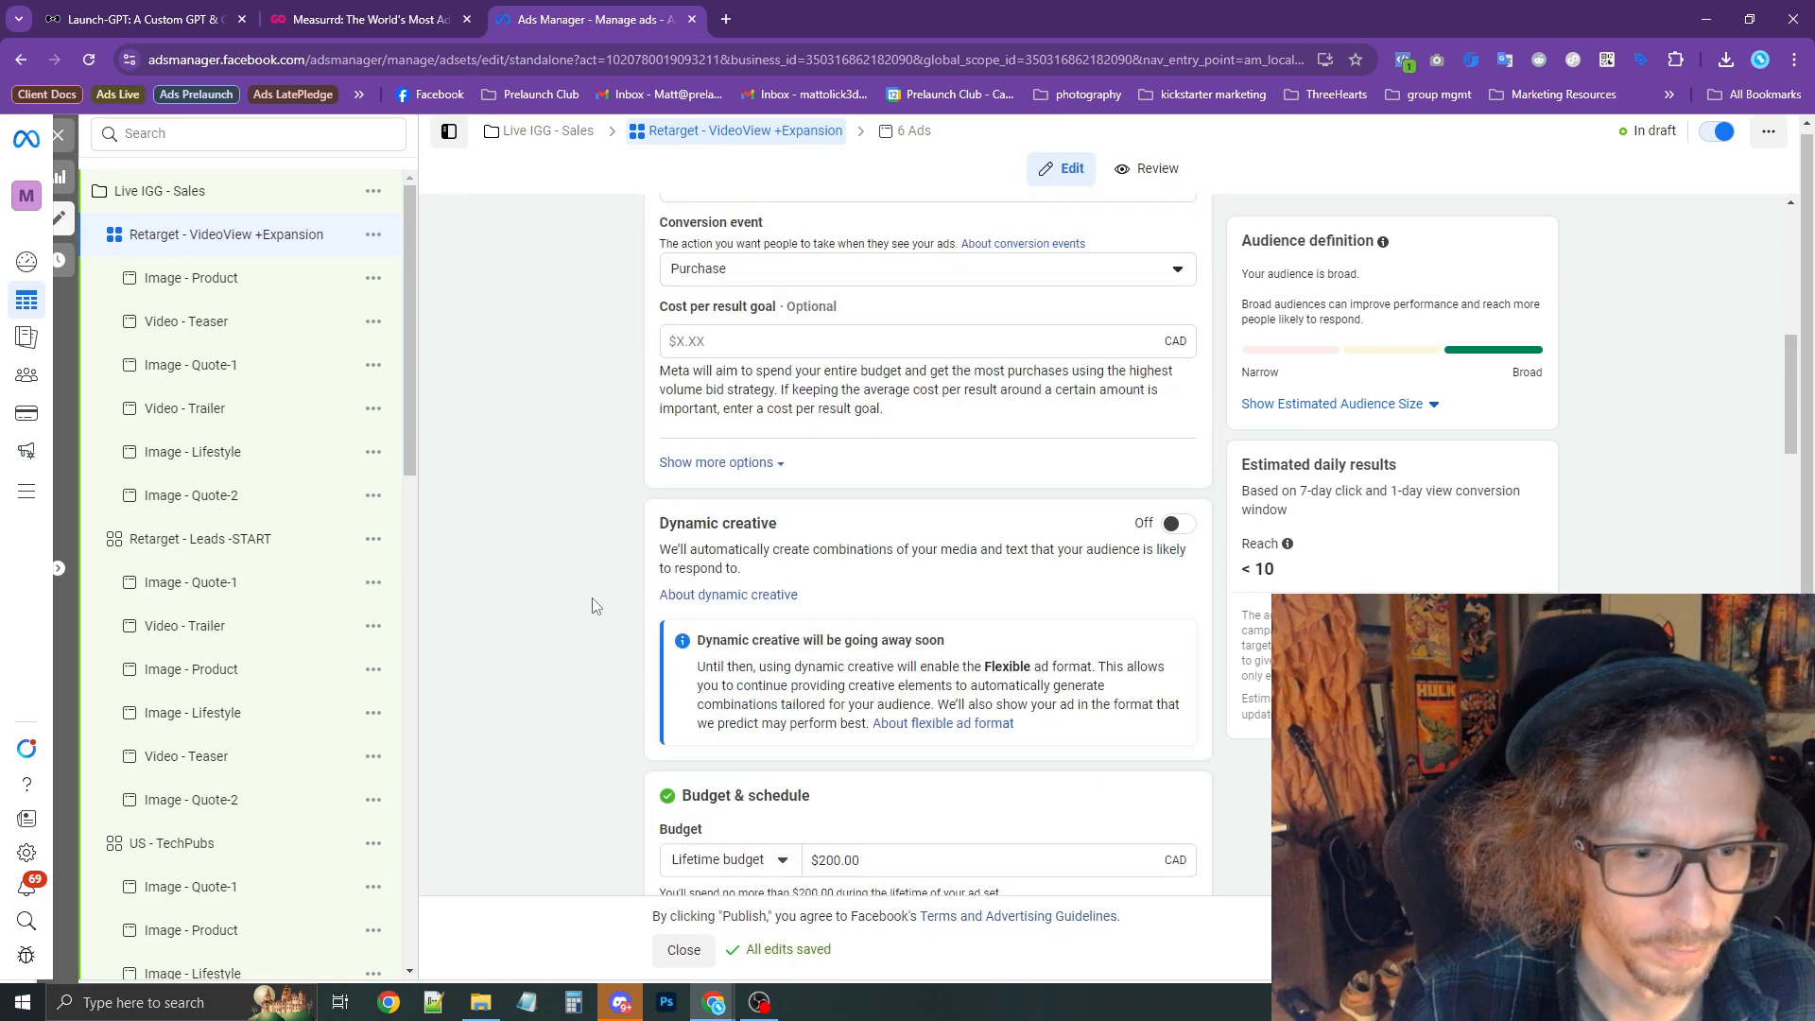
scroll(595, 606, down, 4)
click(716, 444)
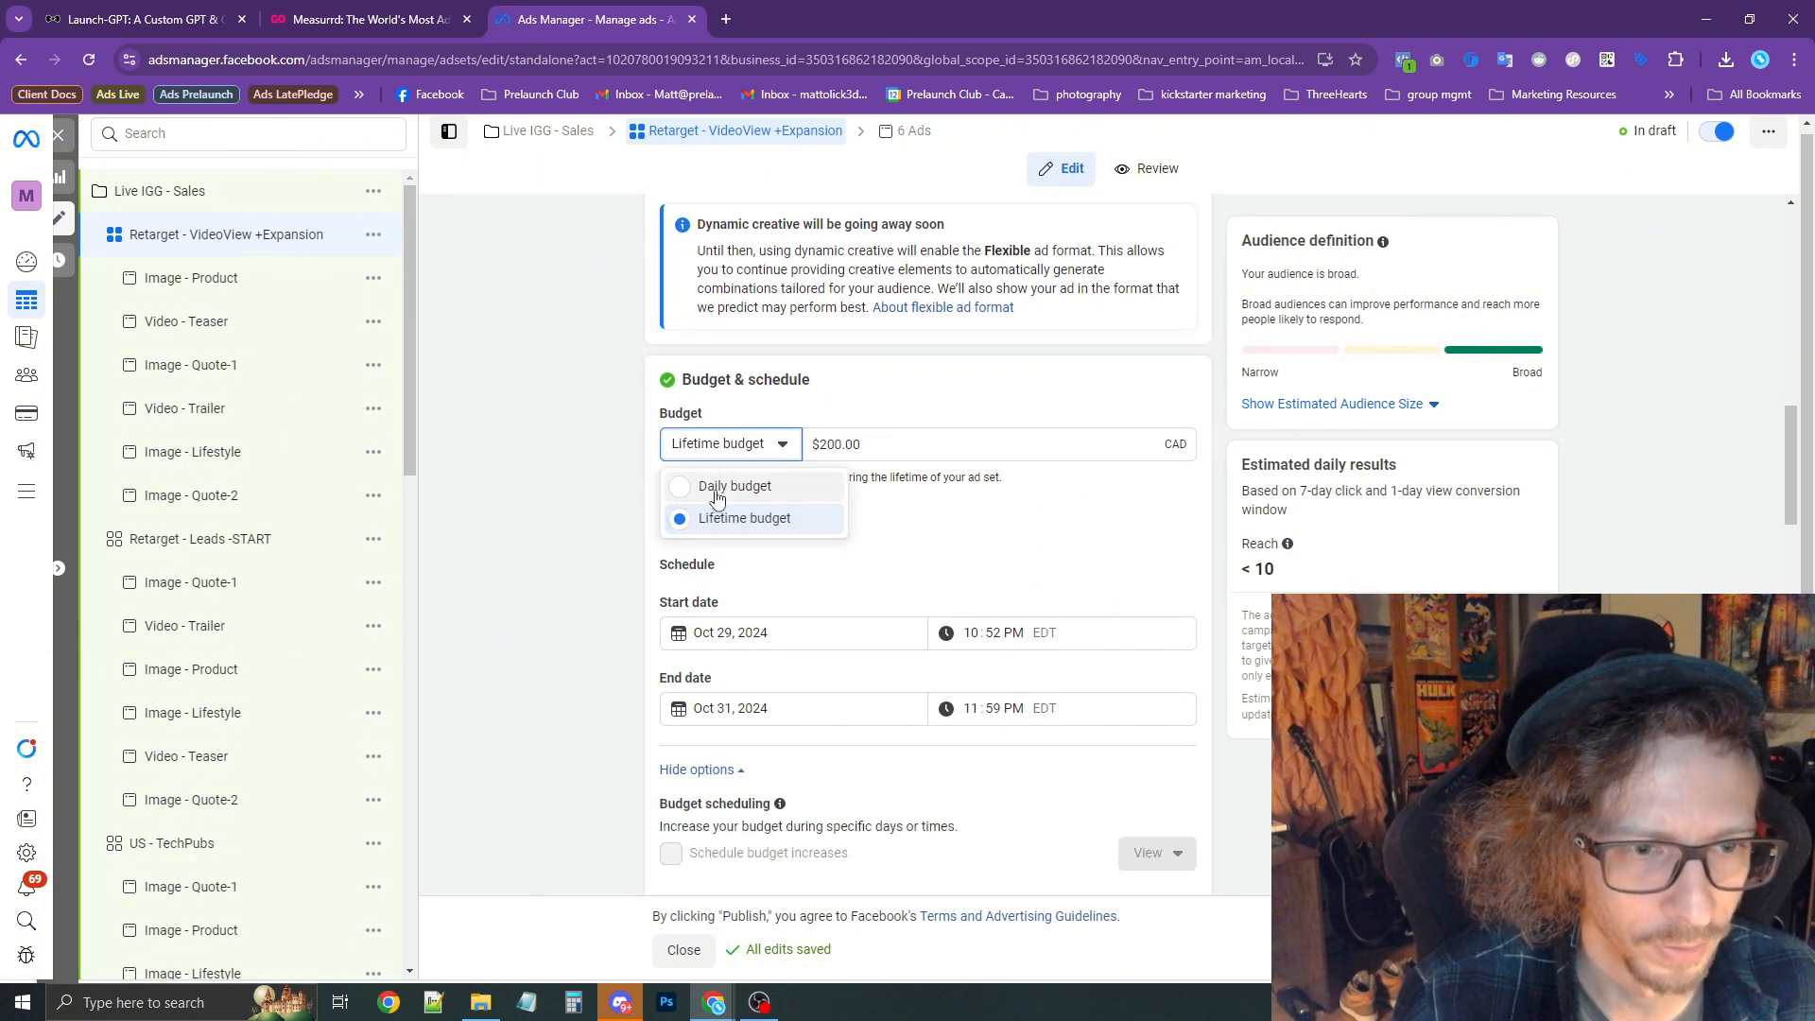
click(718, 487)
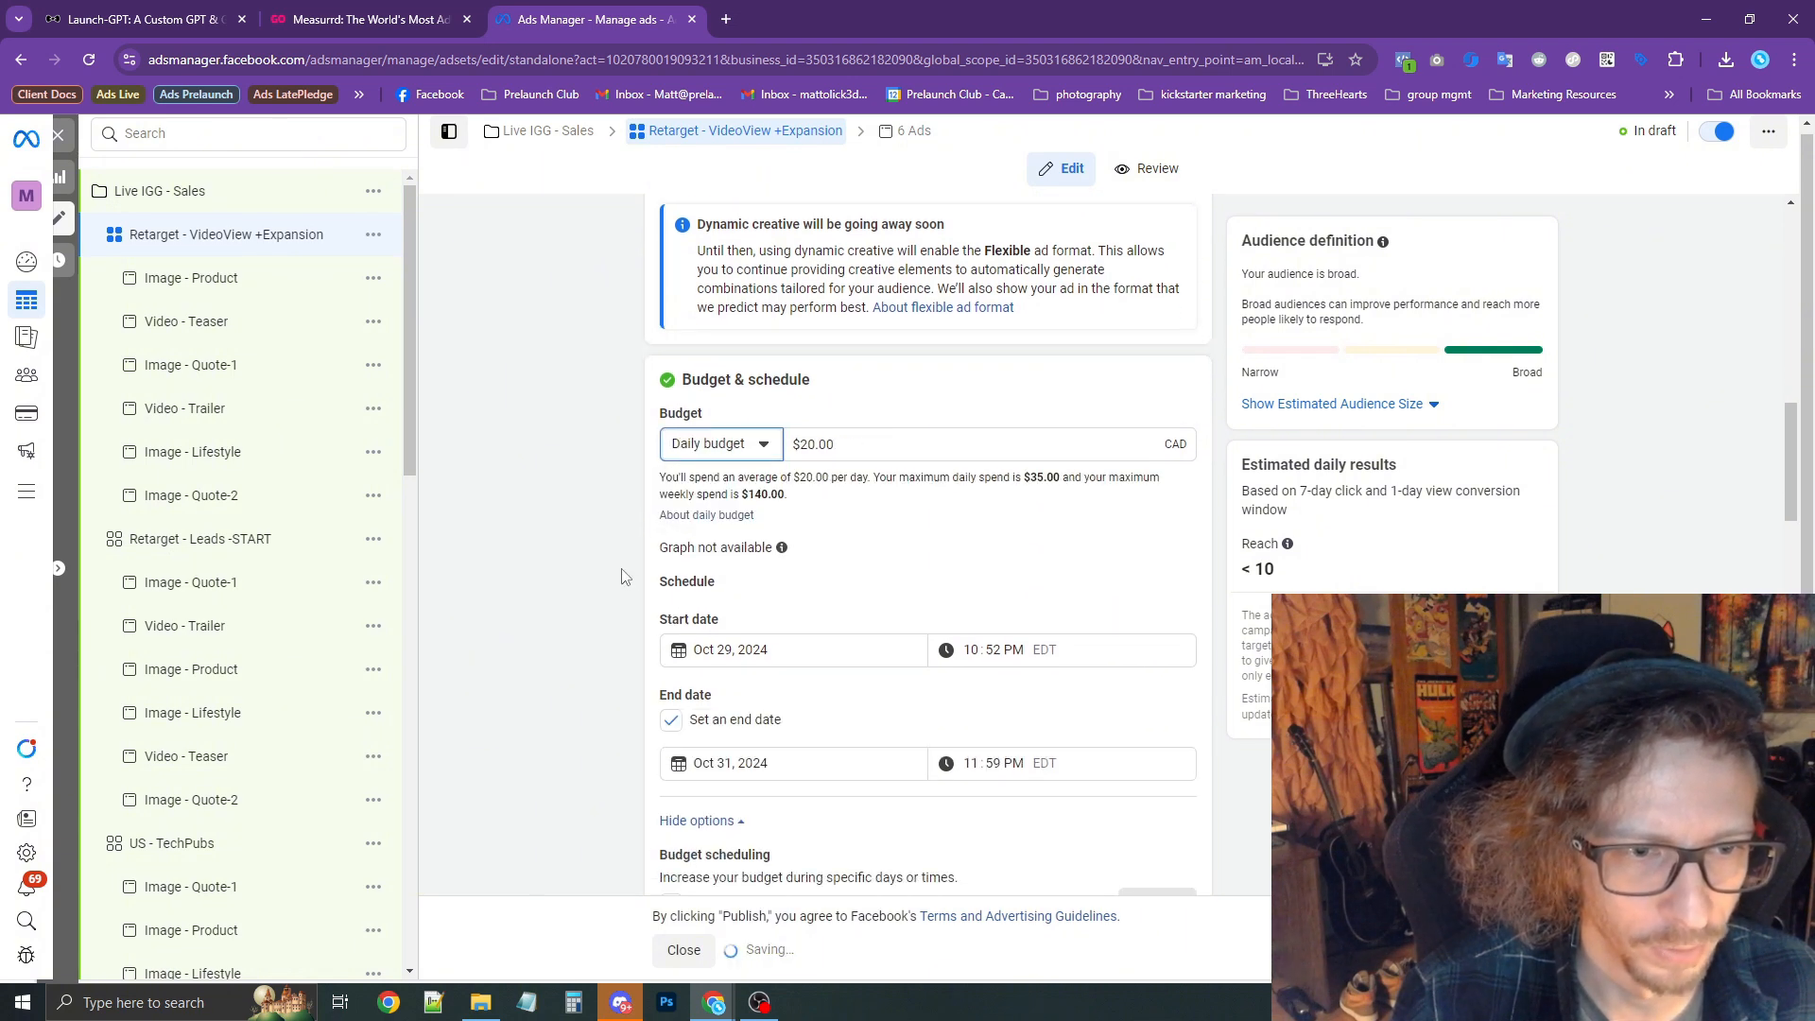
click(672, 721)
click(803, 444)
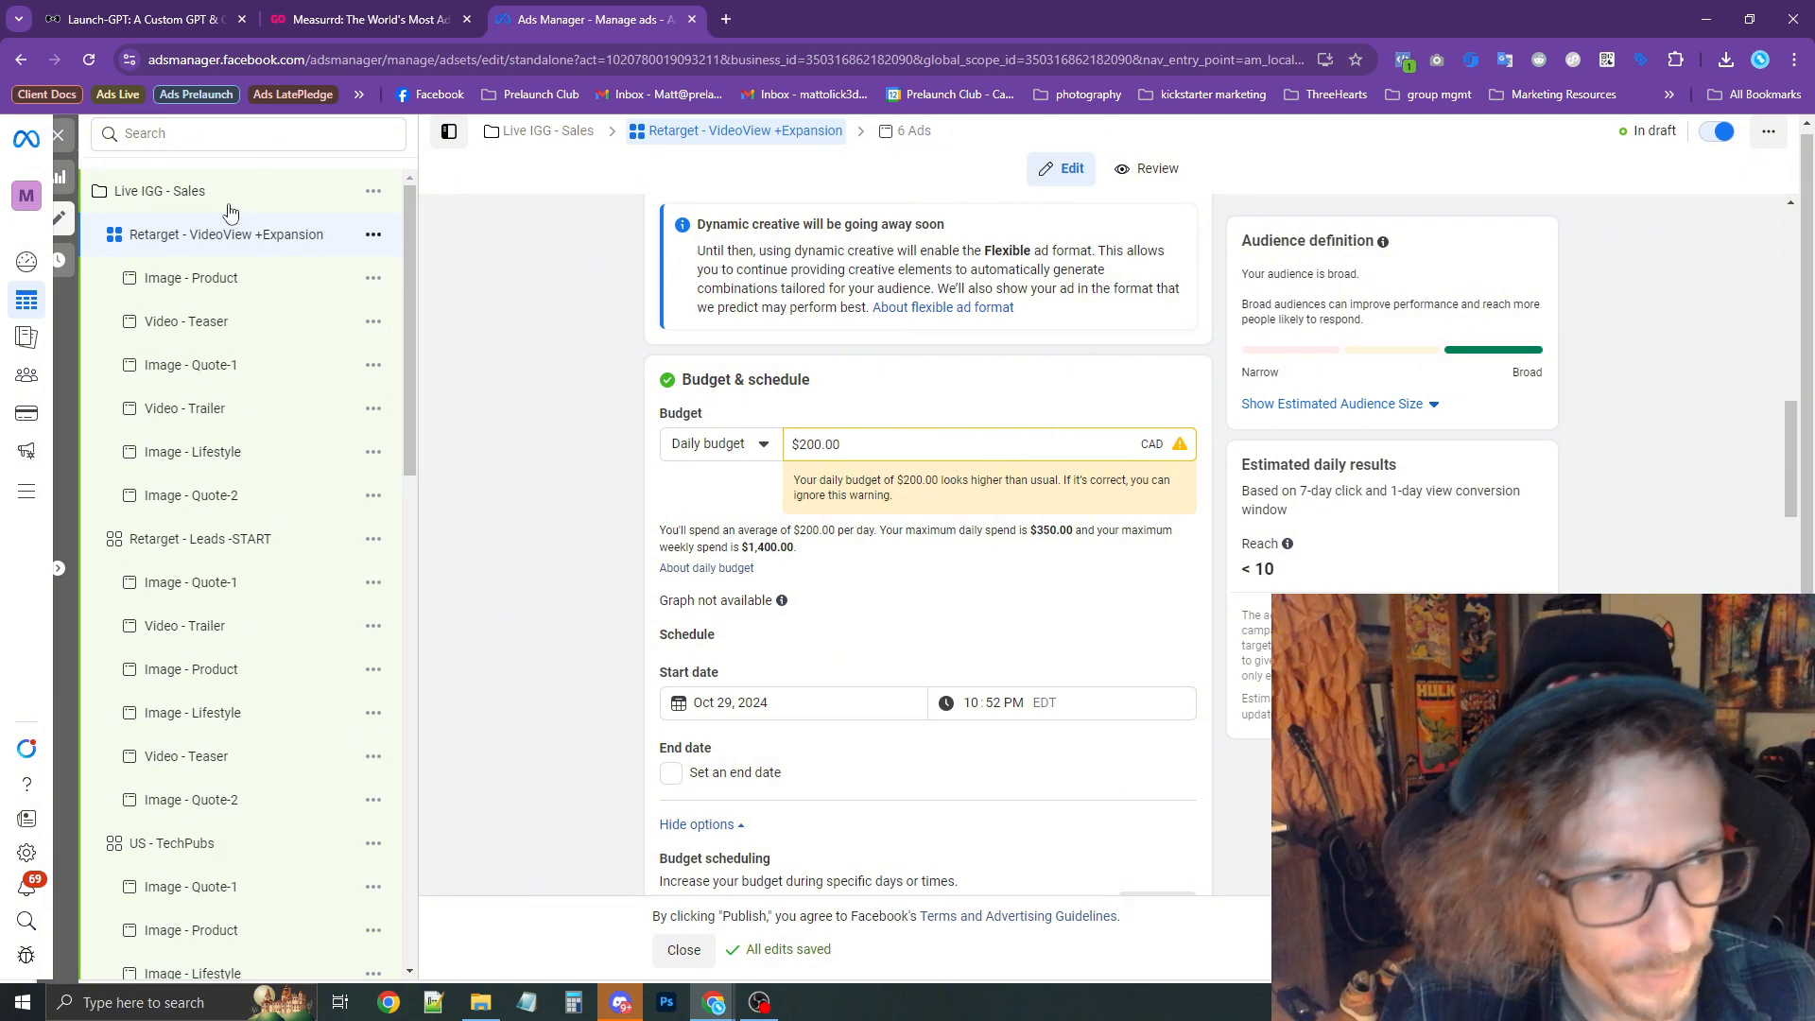
Close the ad set editor and examine the delivery status of the campaign's ad sets in the list.
click(59, 136)
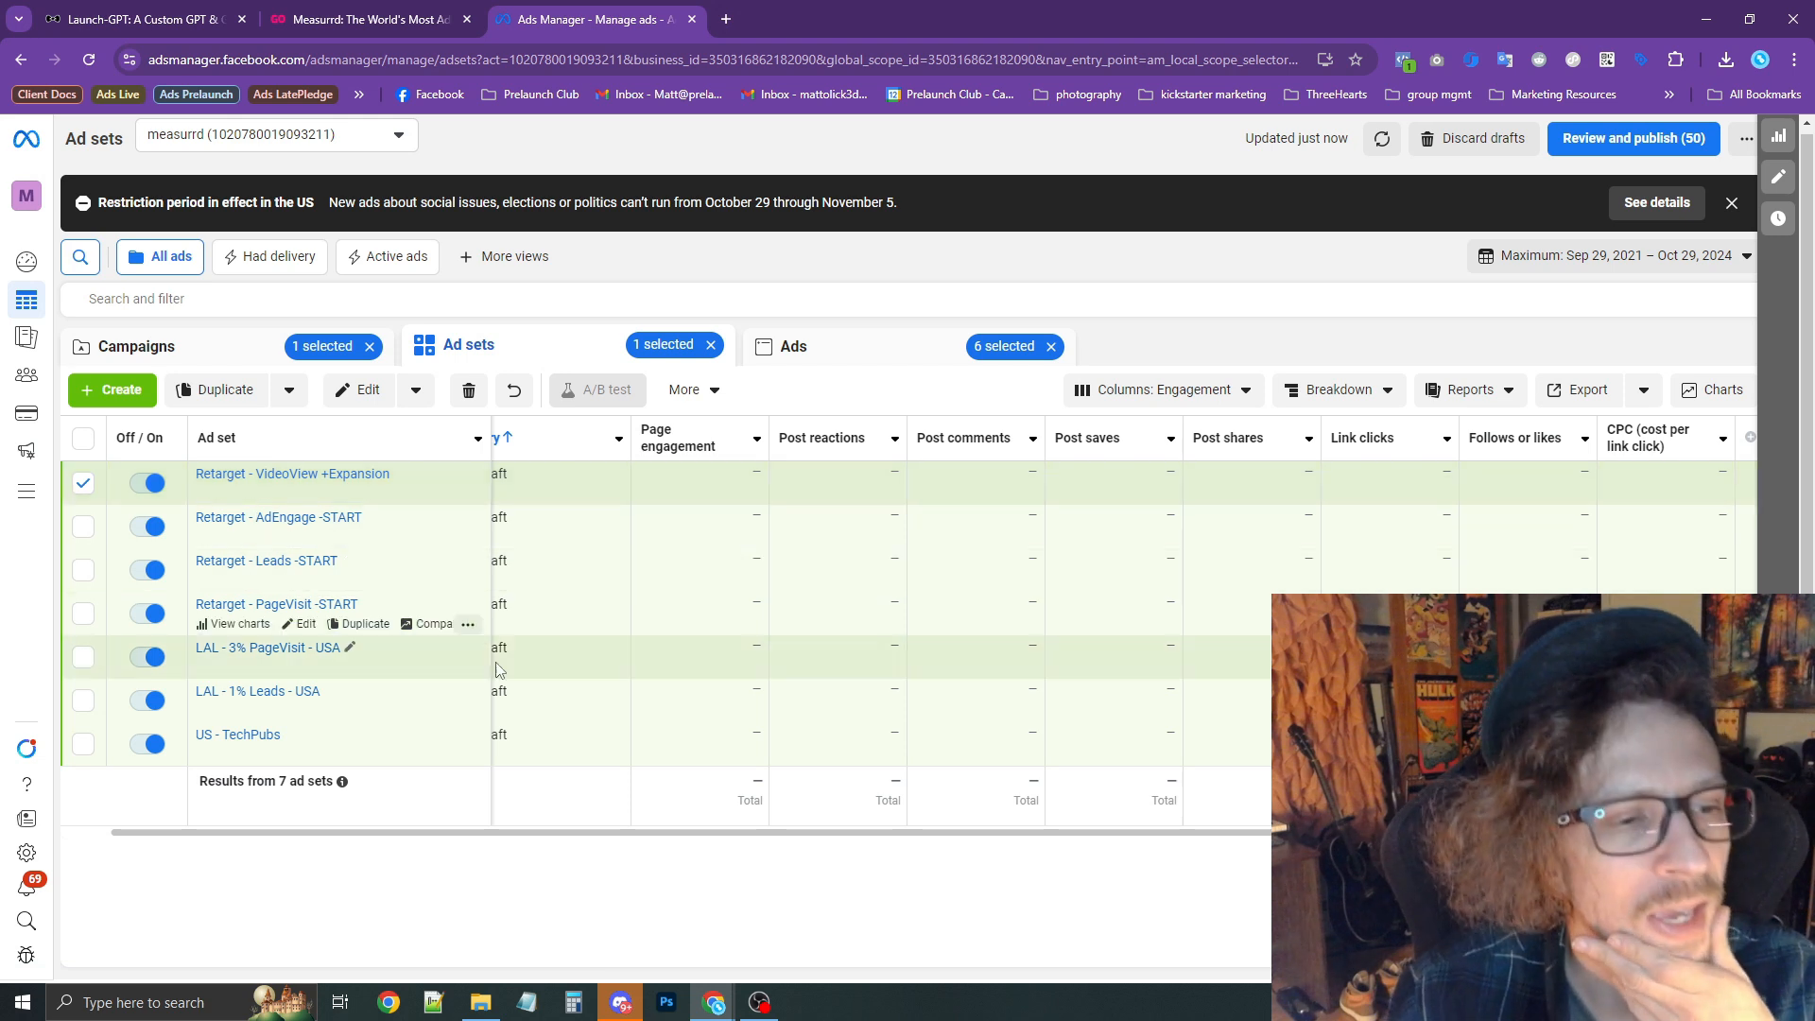
drag(546, 829, 498, 829)
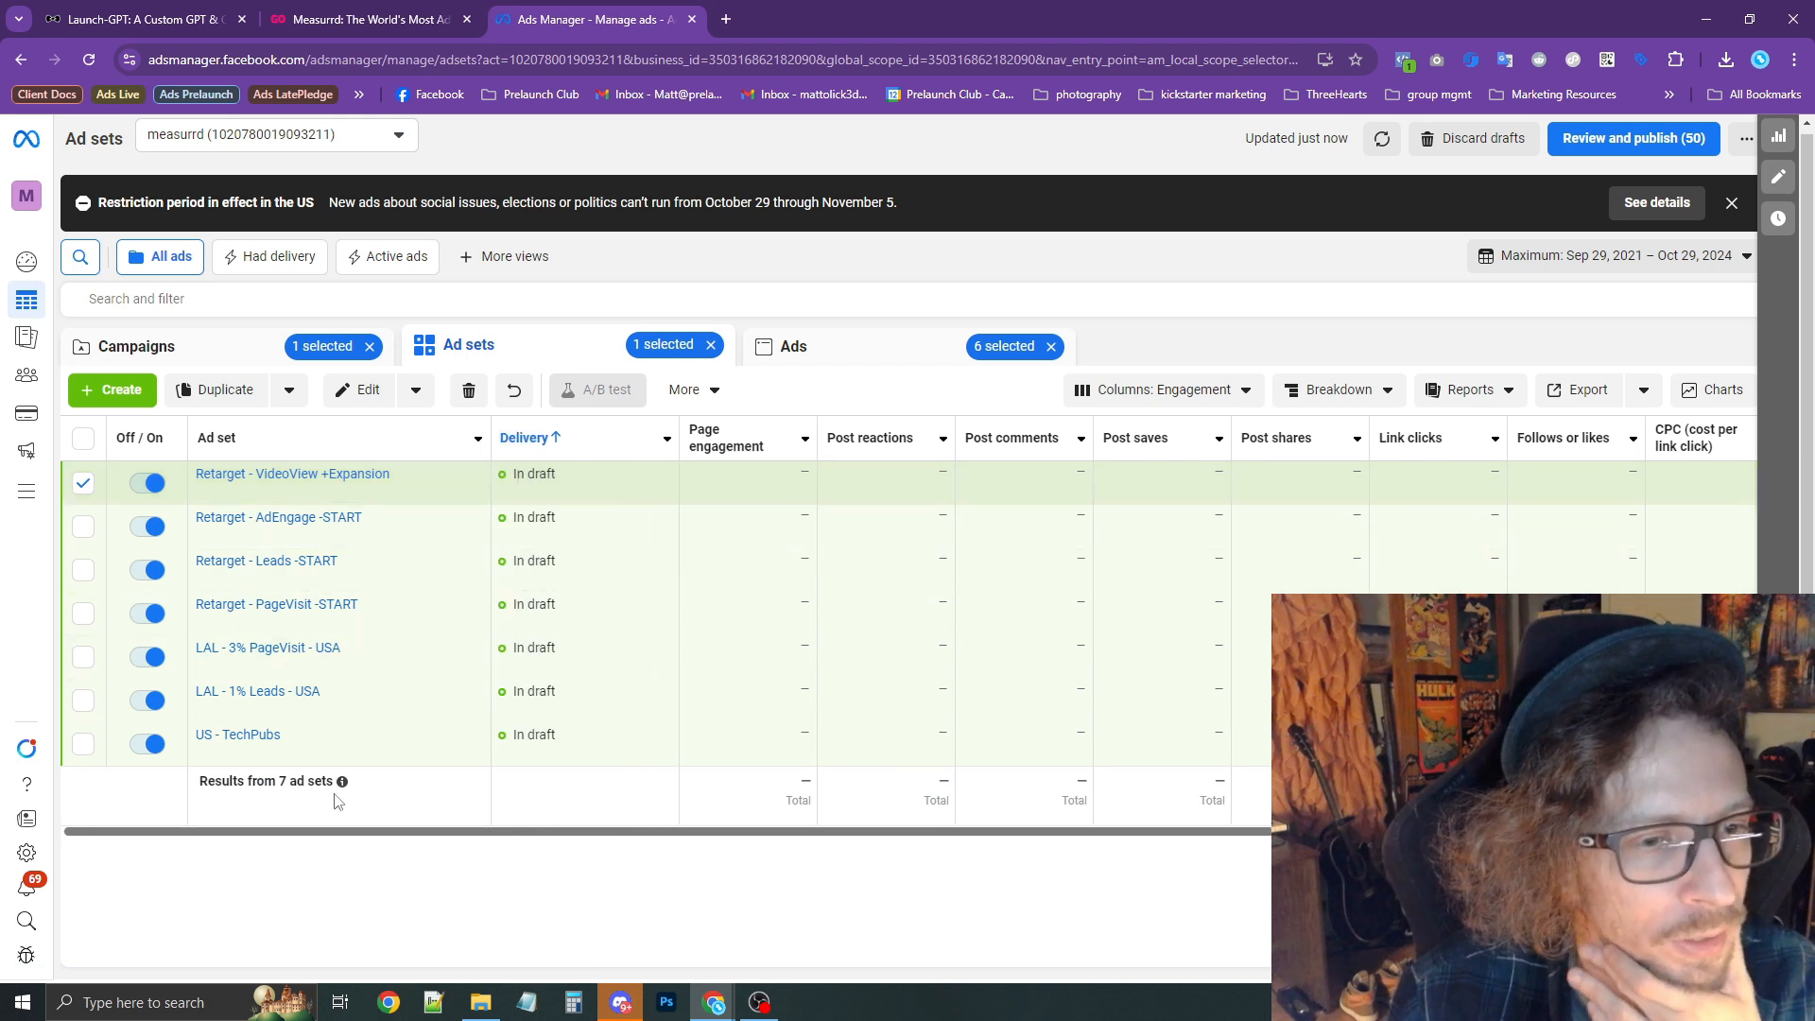
Show the ad set table with the VIP column preset and review each ad set's budget, end date and schedule.
drag(1029, 831, 1077, 839)
click(1173, 390)
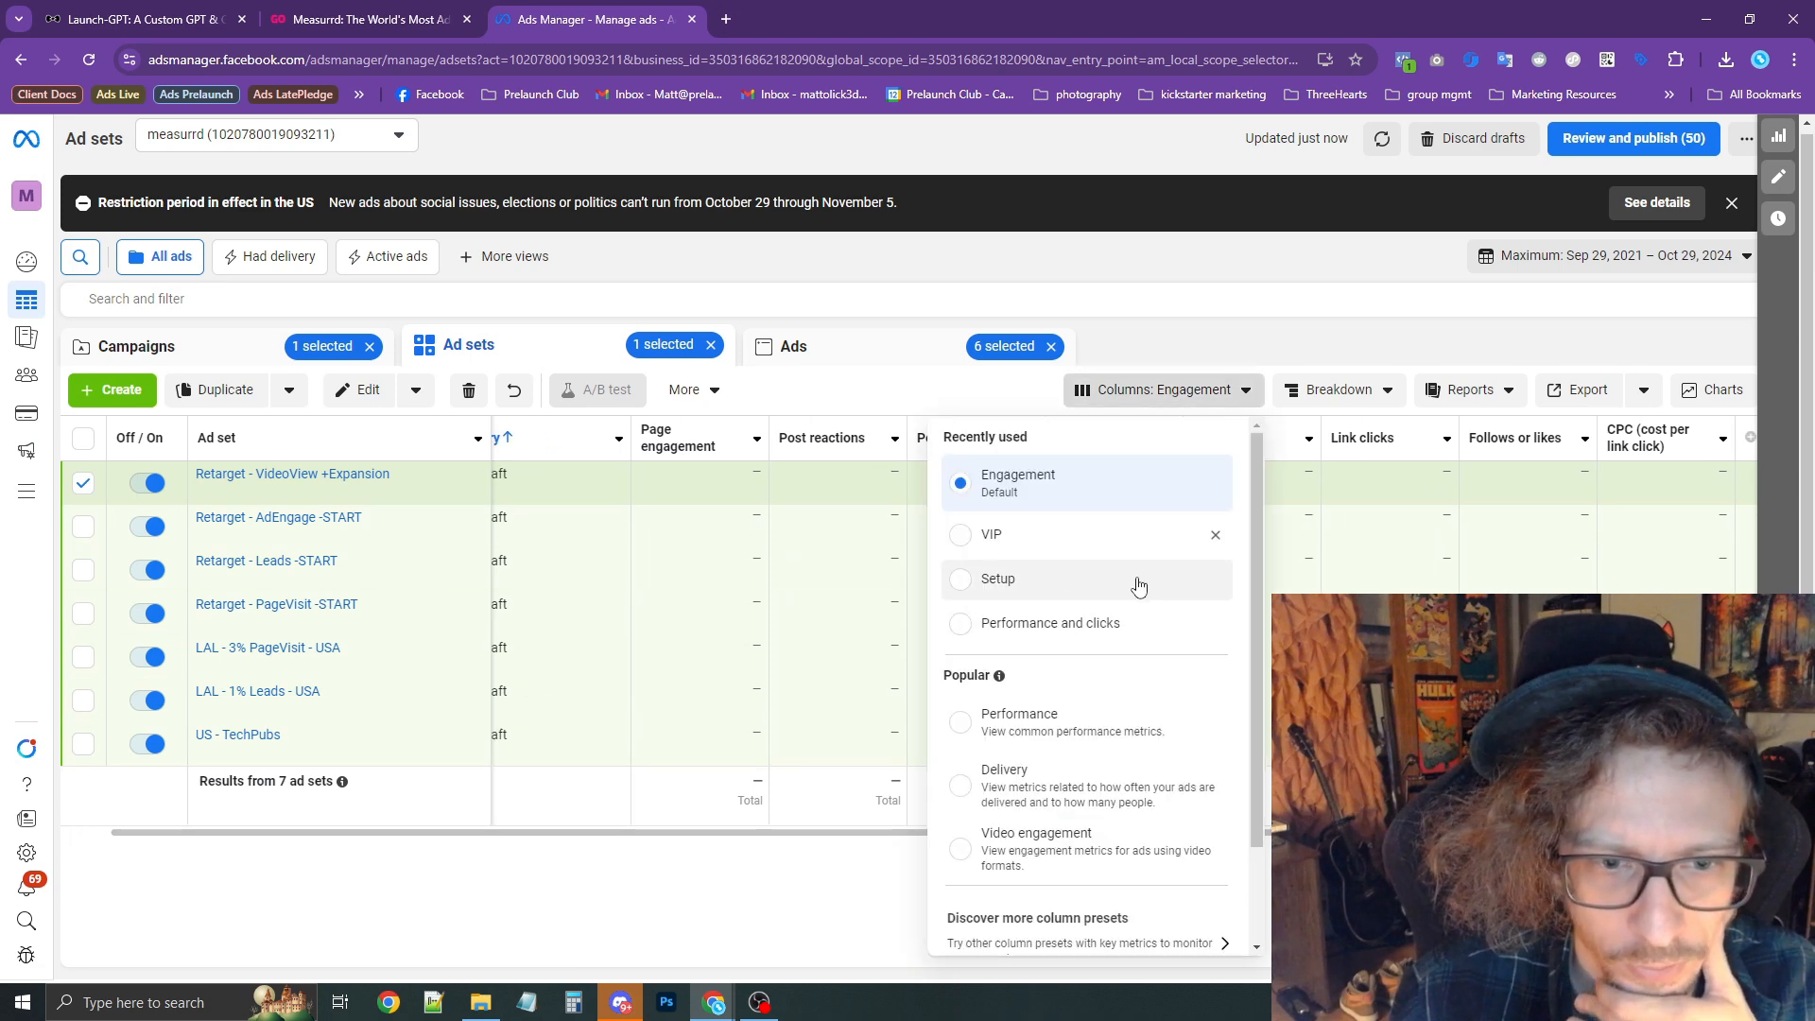
click(1037, 545)
drag(939, 848, 1336, 861)
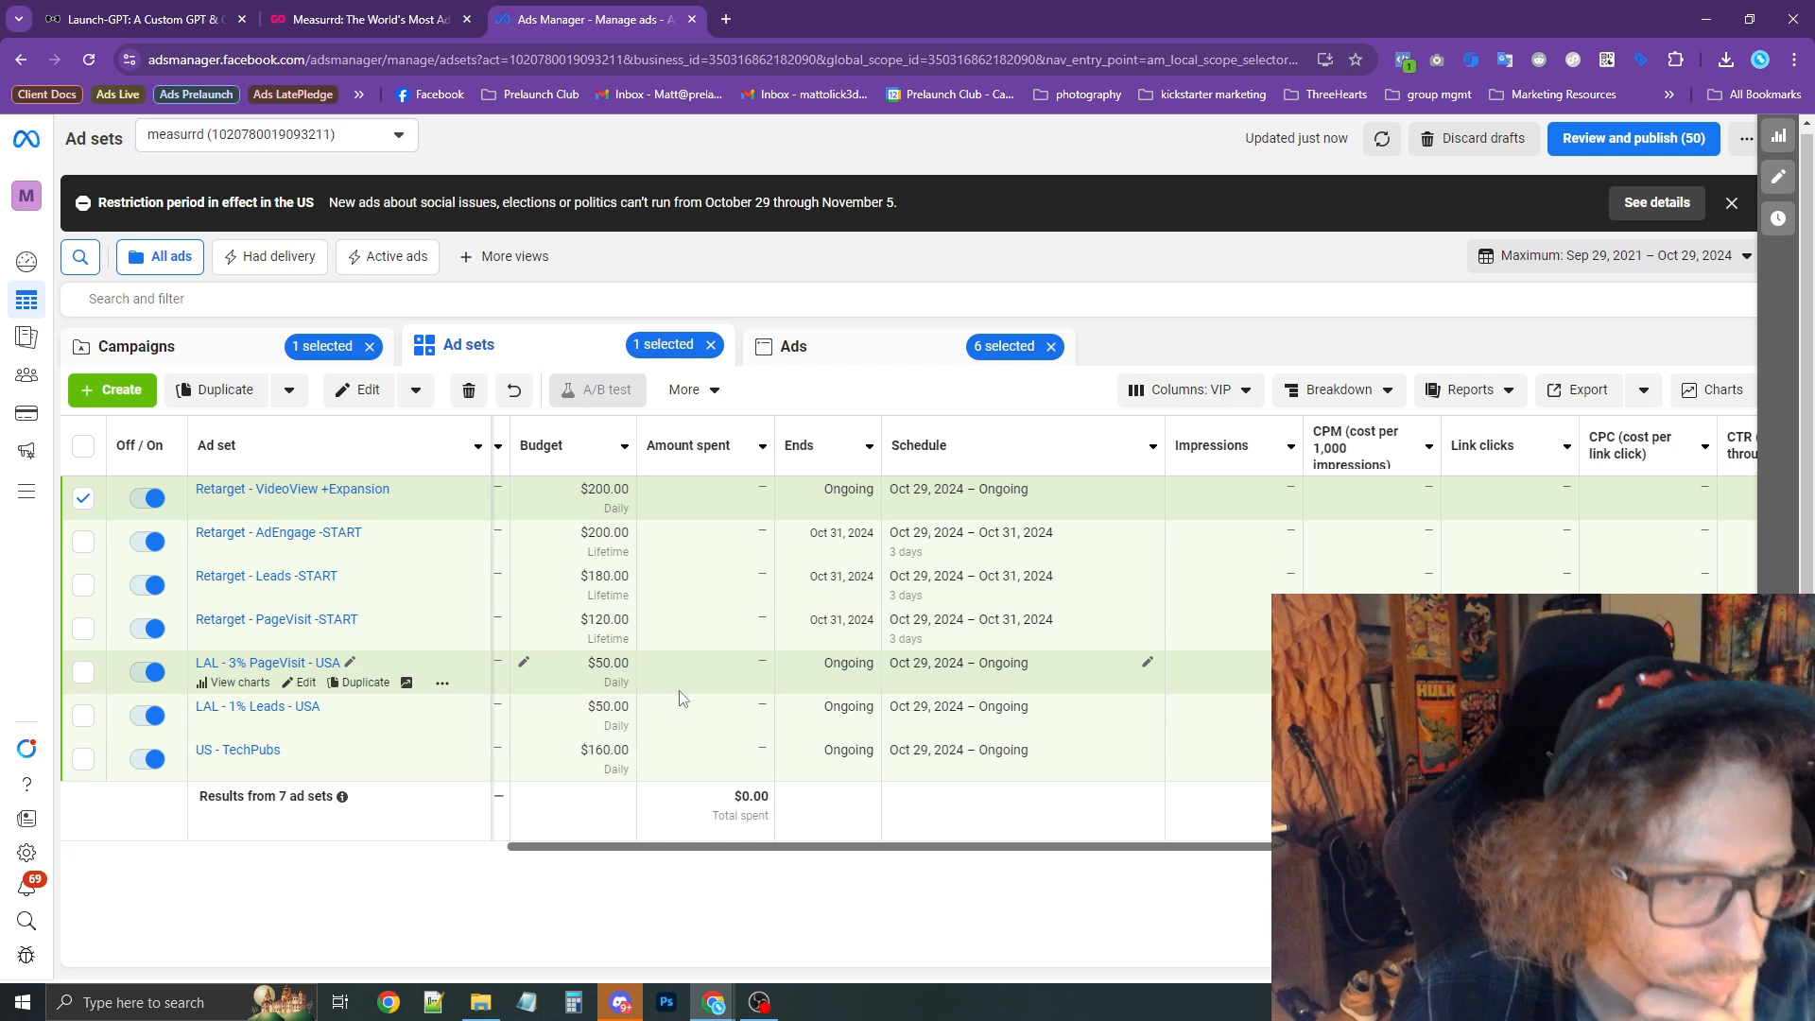
drag(676, 848, 685, 853)
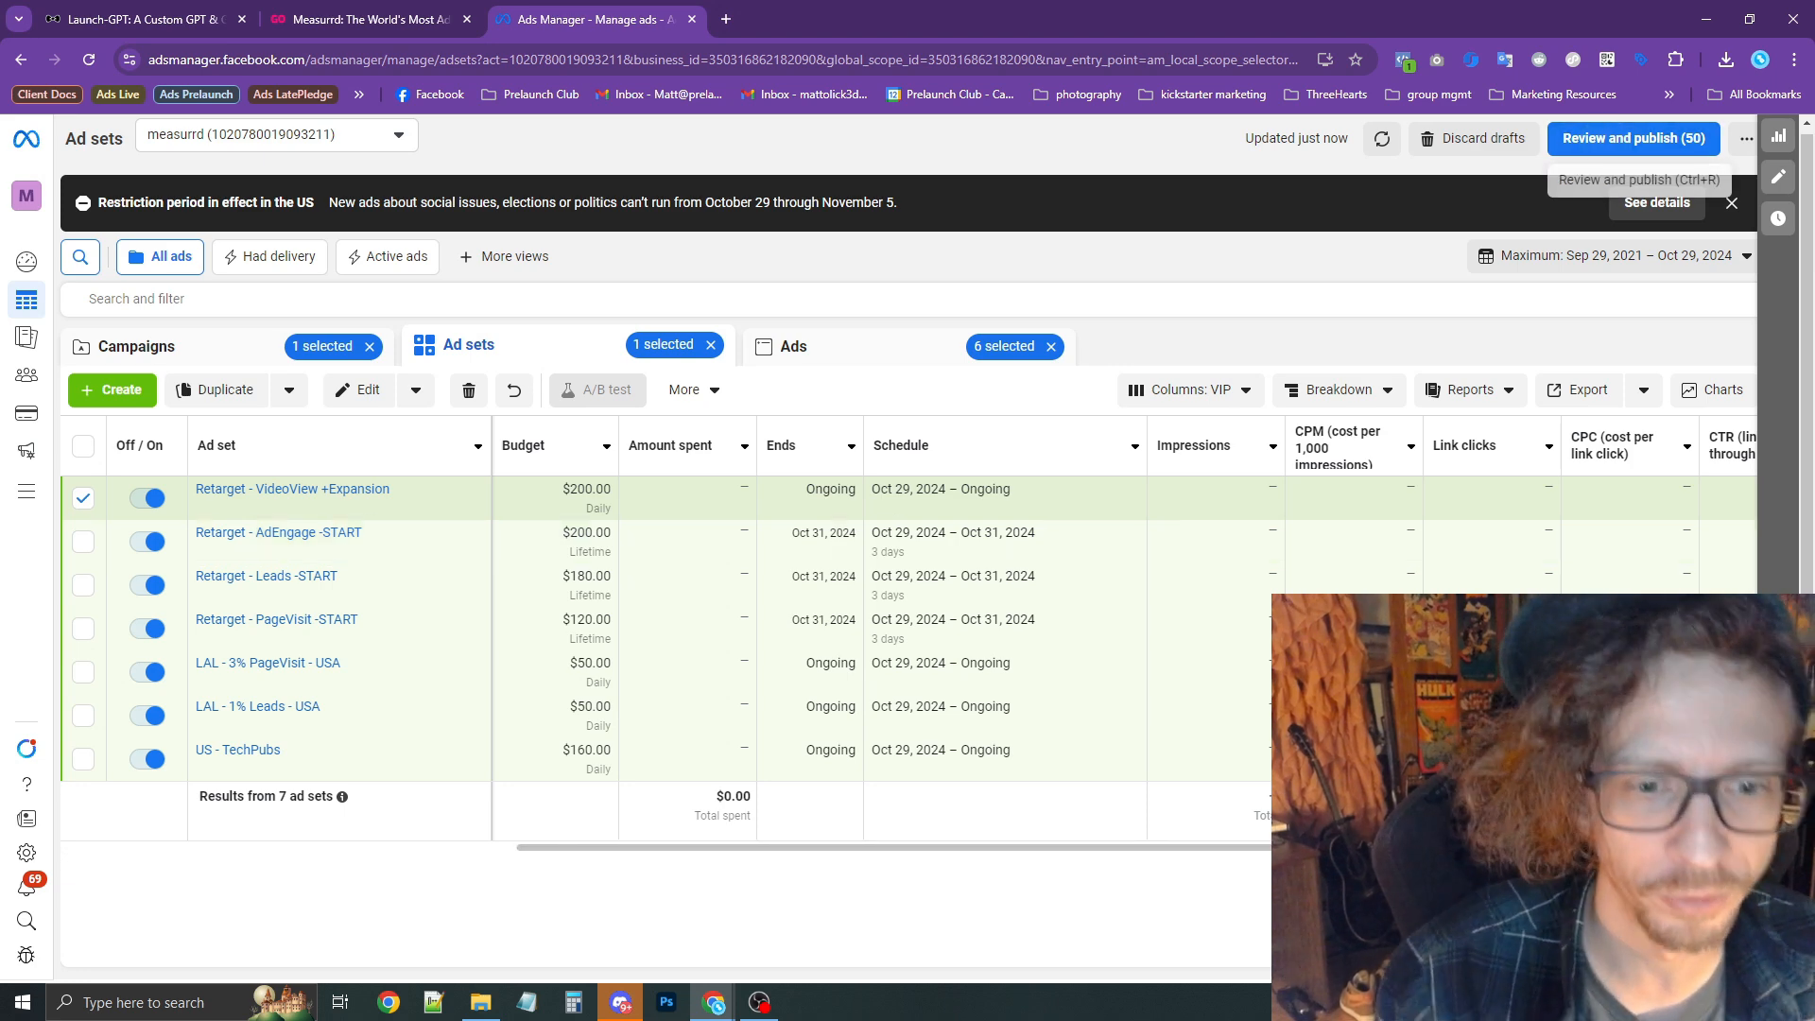
Review and publish all draft items, covering the campaign, its ad sets and their ads.
click(1633, 138)
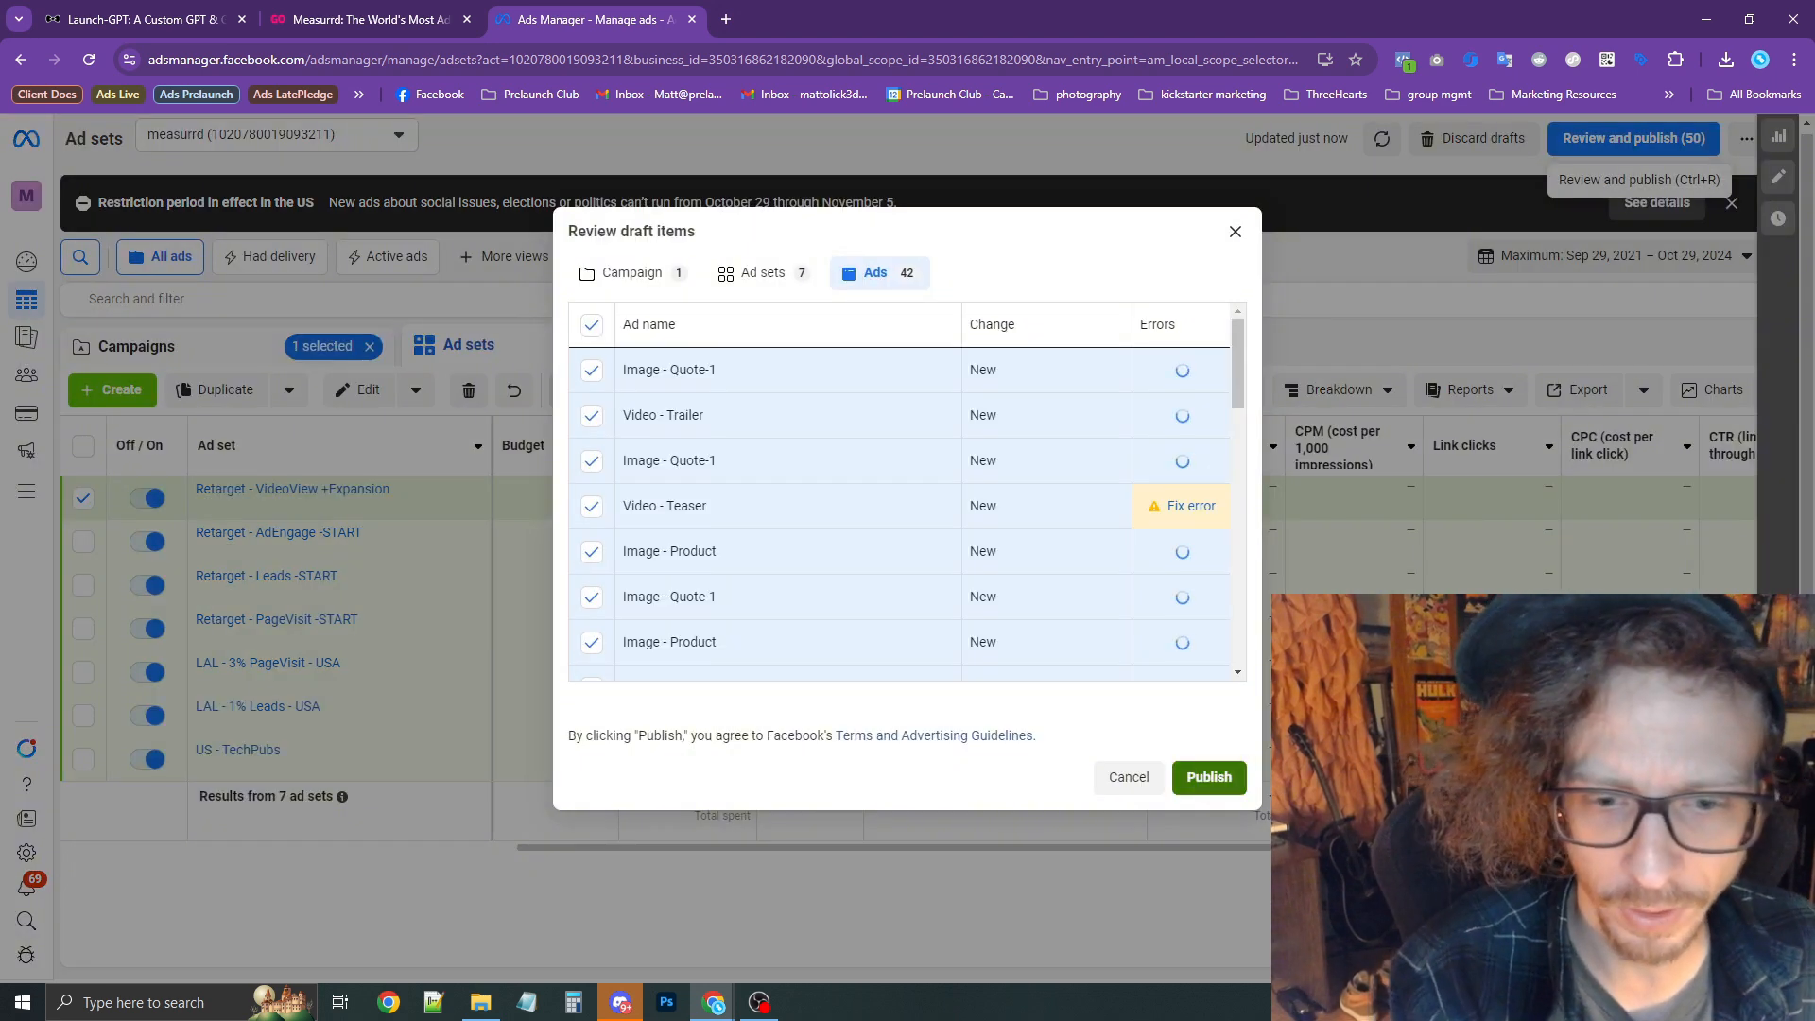
click(1209, 777)
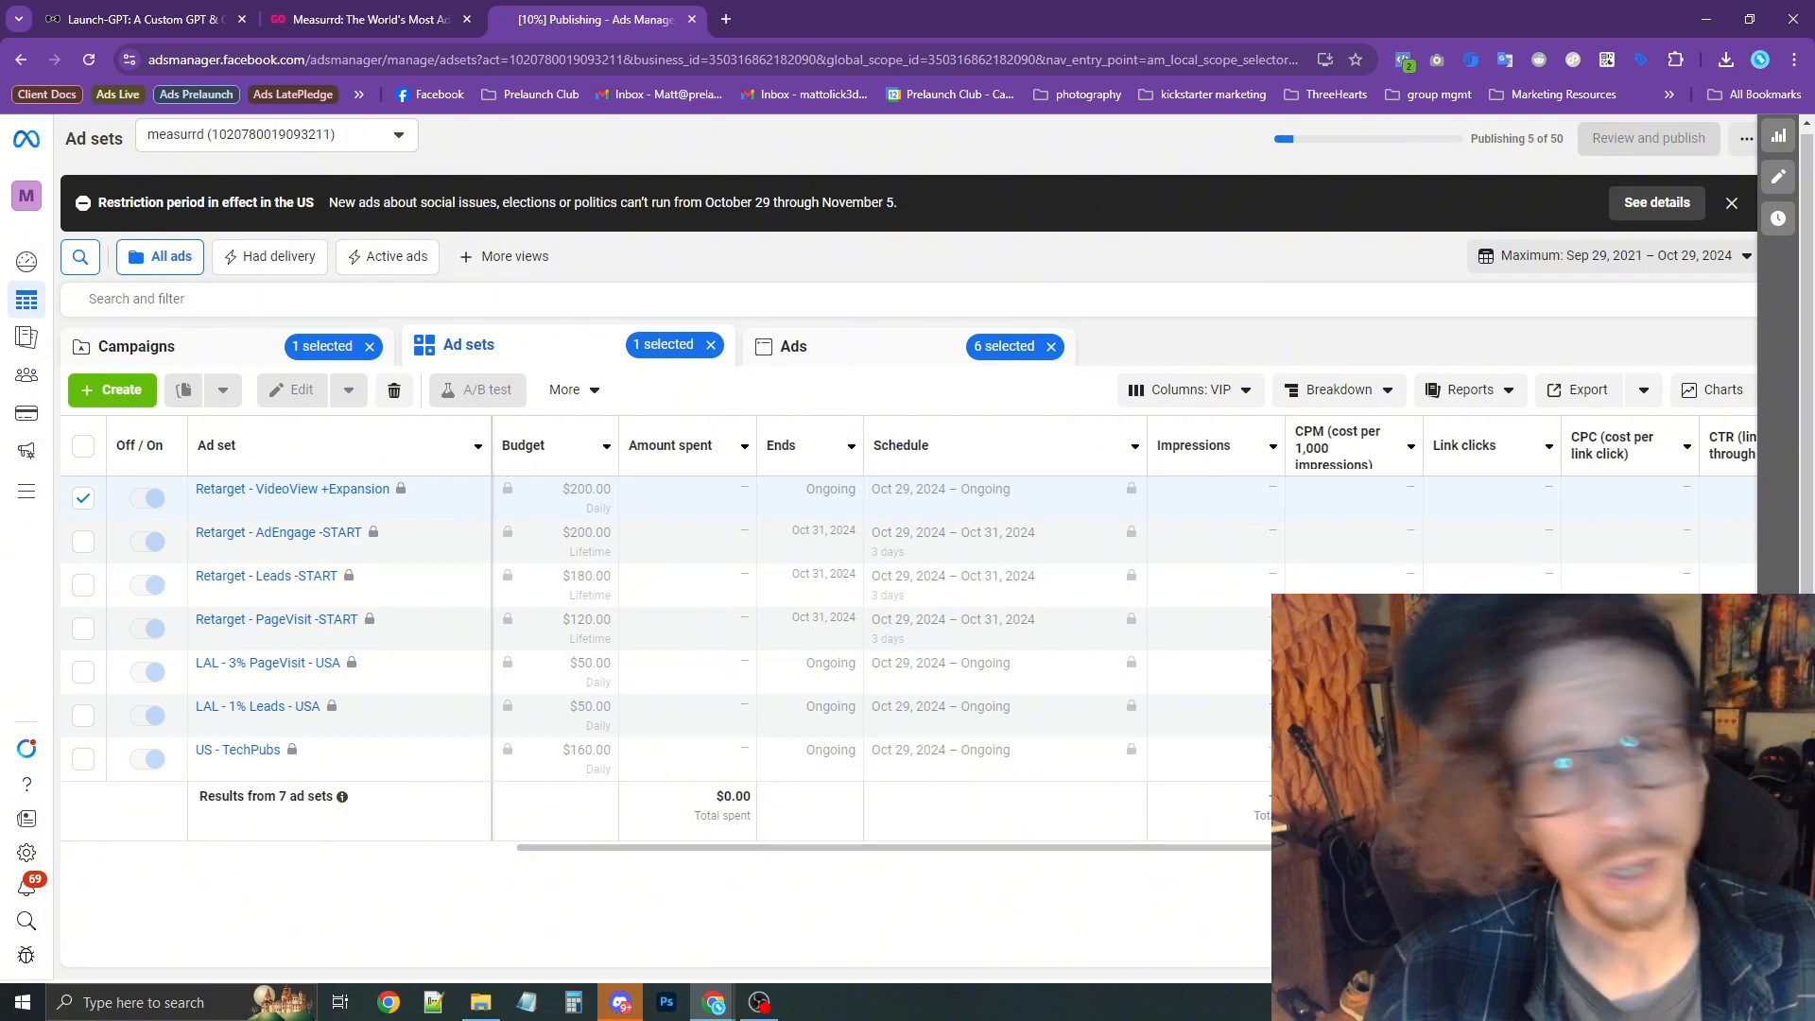
On the prelaunch.marketing website, open the Prelaunch Club special offer page and look through its independent partners.
click(71, 11)
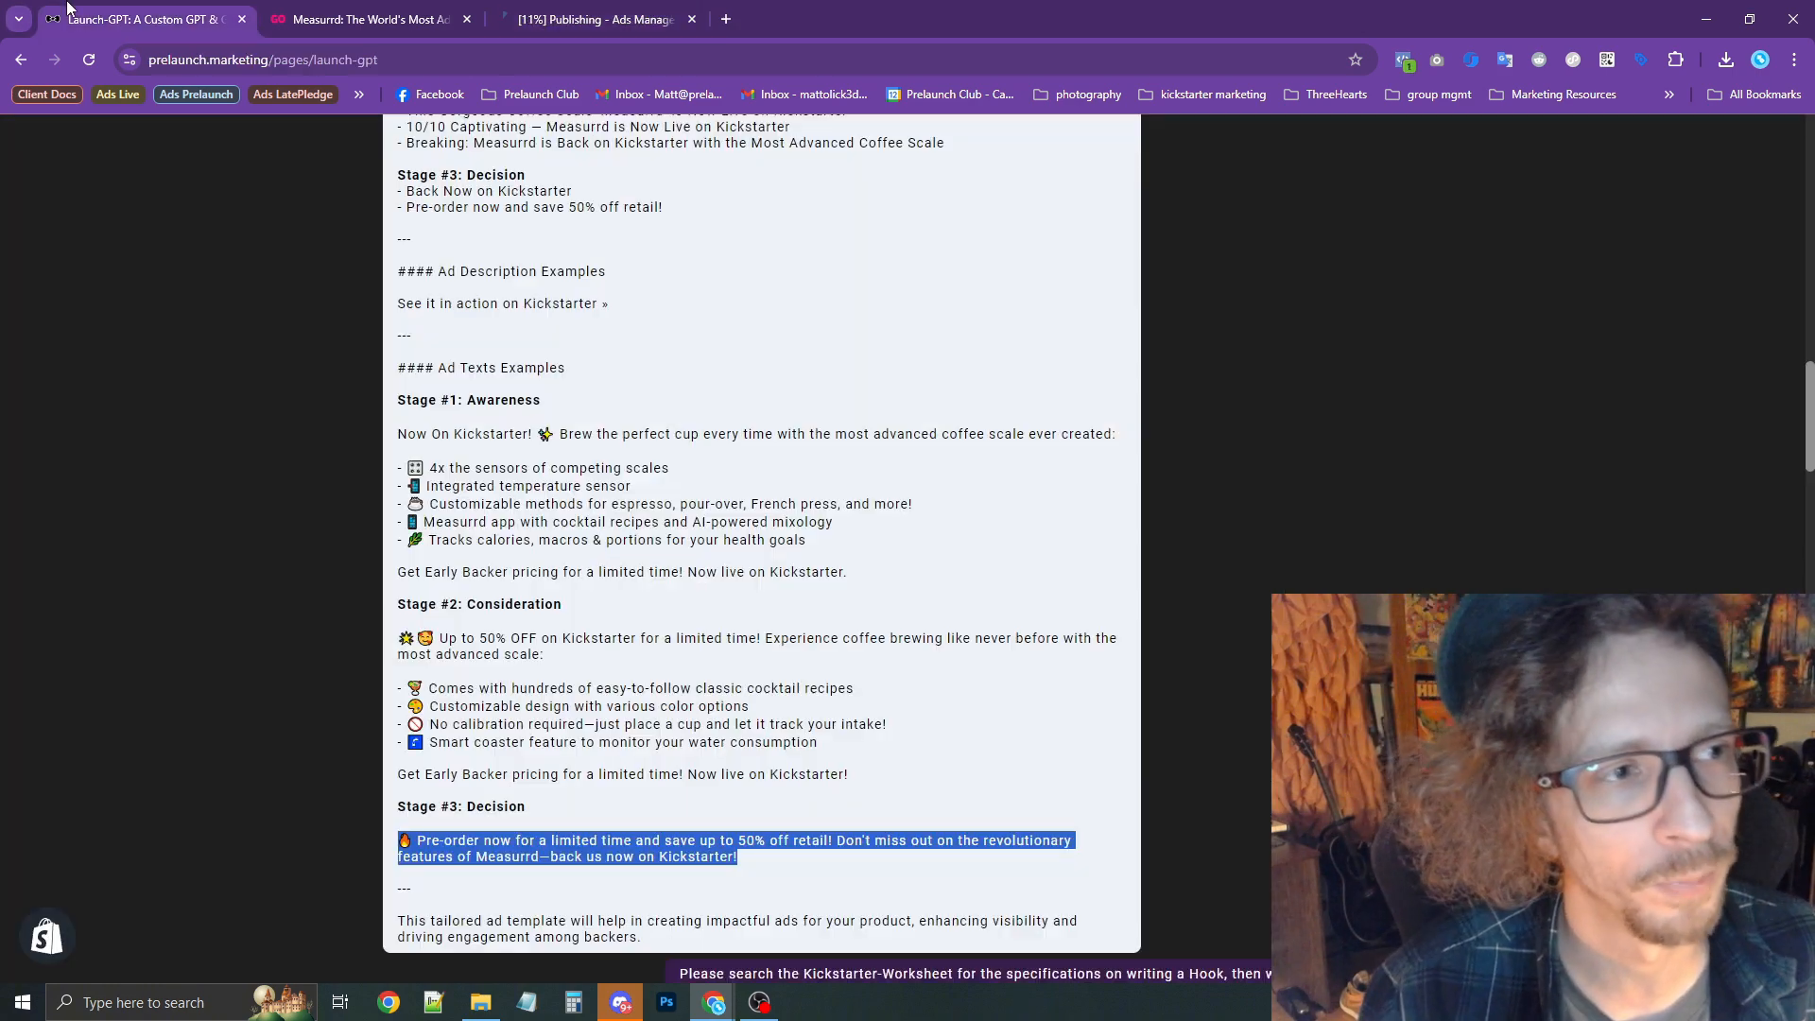
middle_click(1106, 504)
scroll(1106, 504, up, 20)
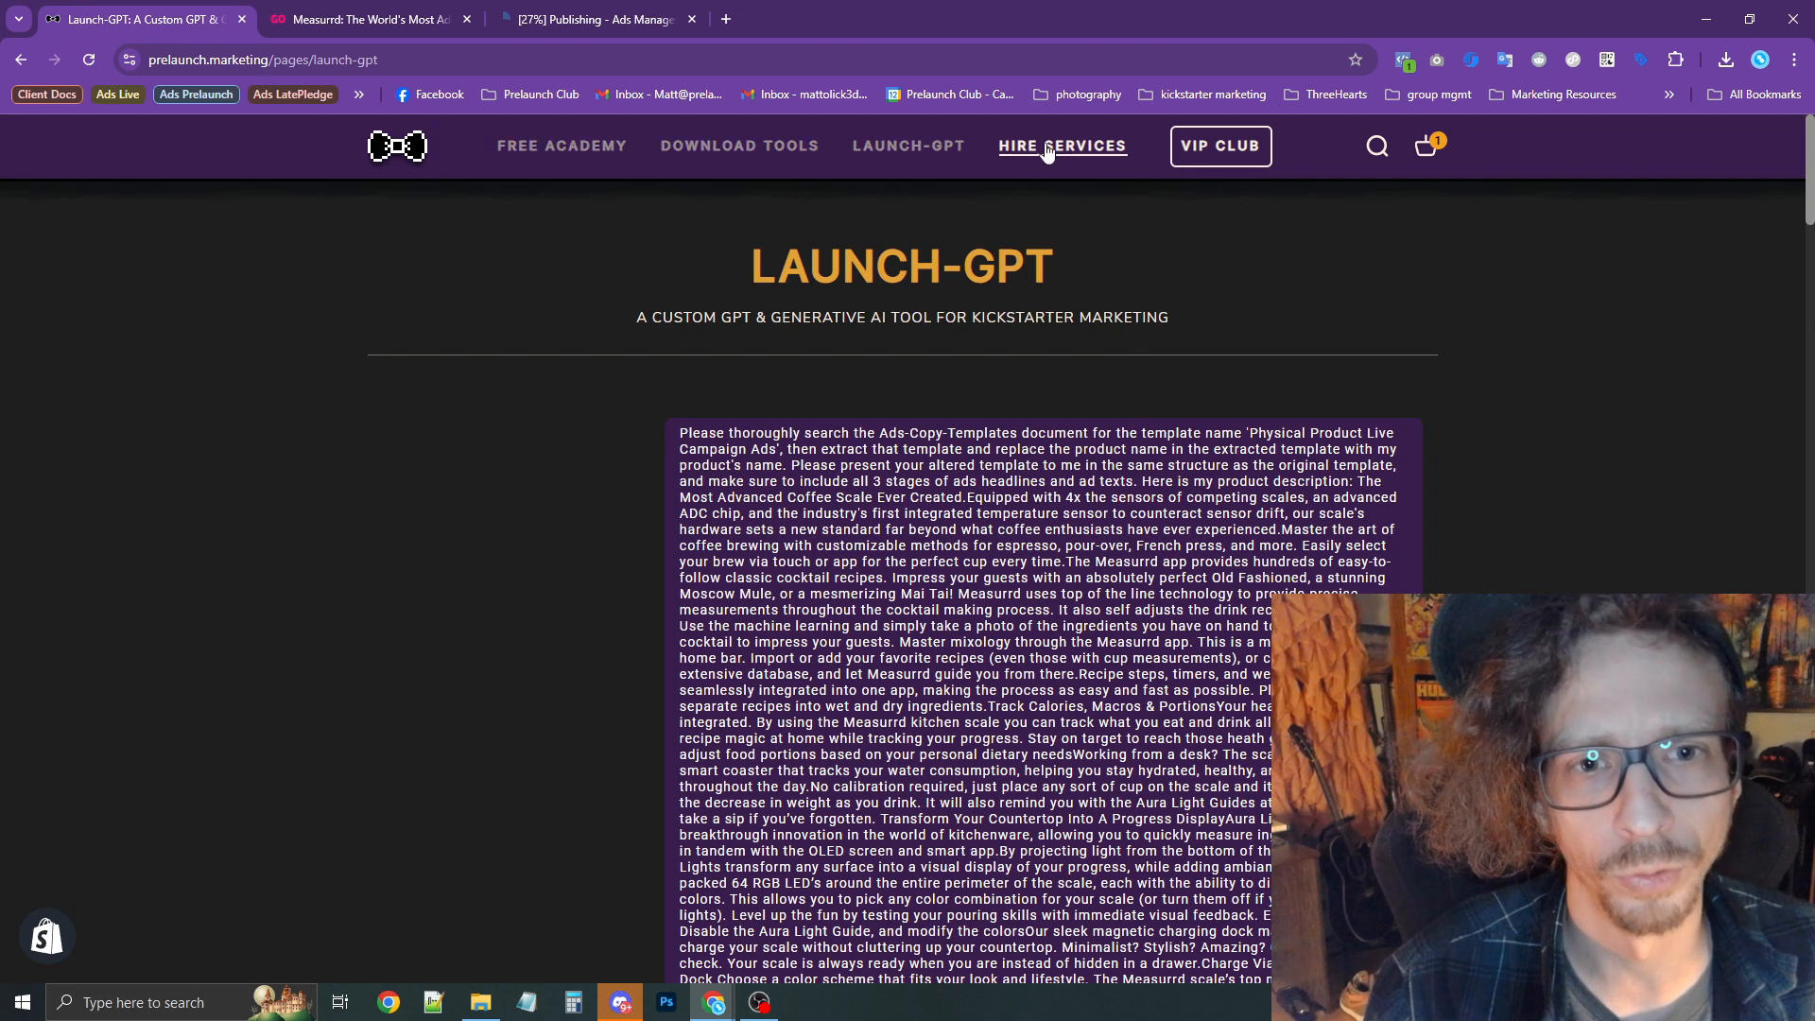
click(1222, 152)
scroll(1136, 503, down, 7)
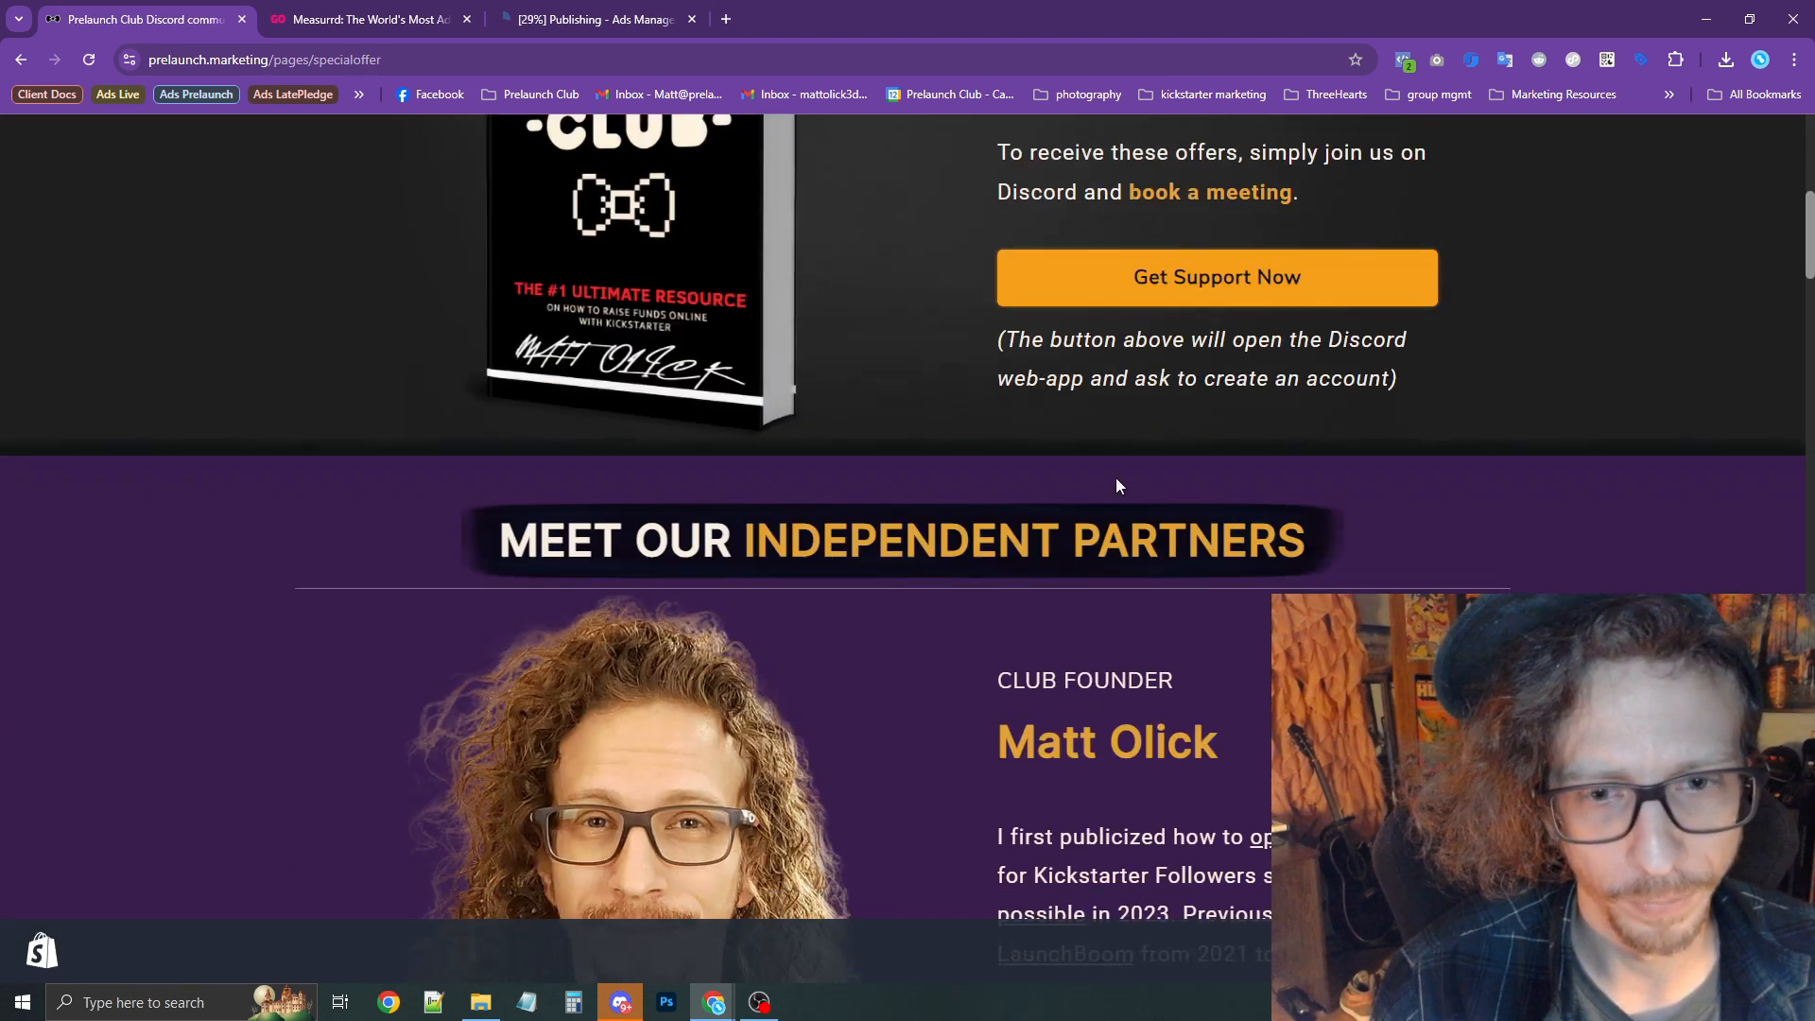
scroll(1120, 529, up, 3)
scroll(979, 569, down, 13)
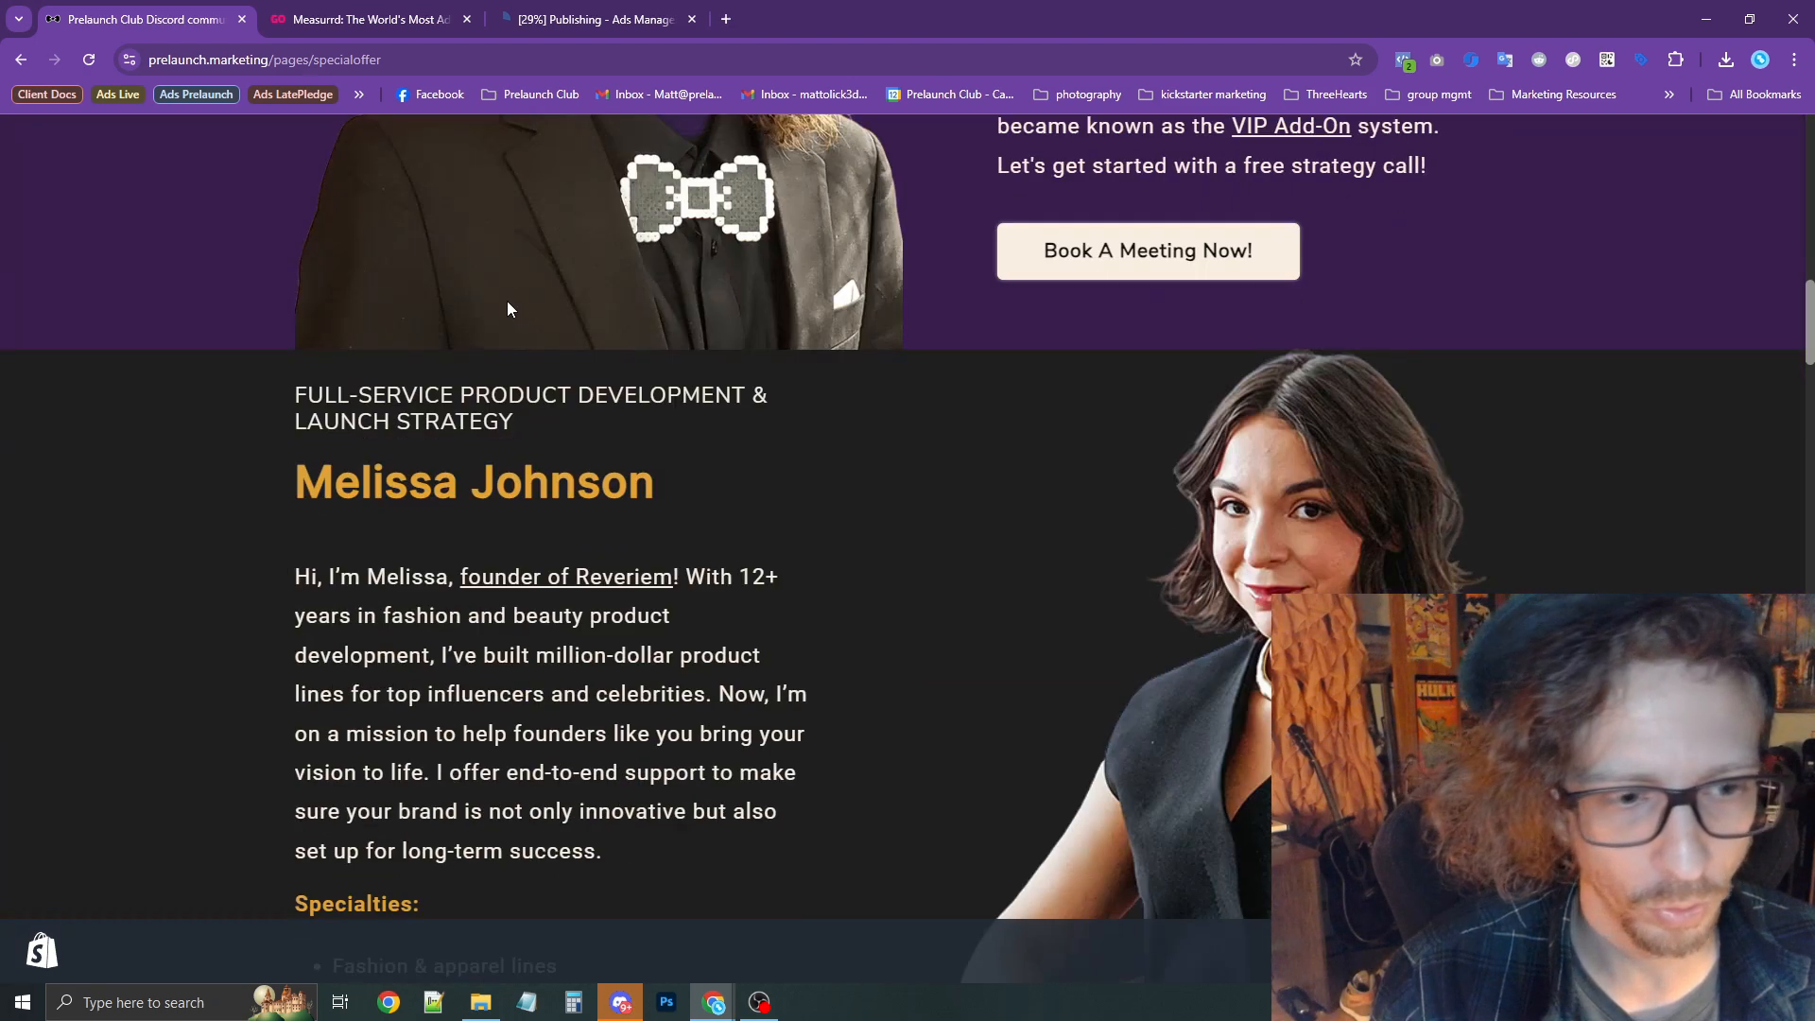
scroll(932, 488, down, 18)
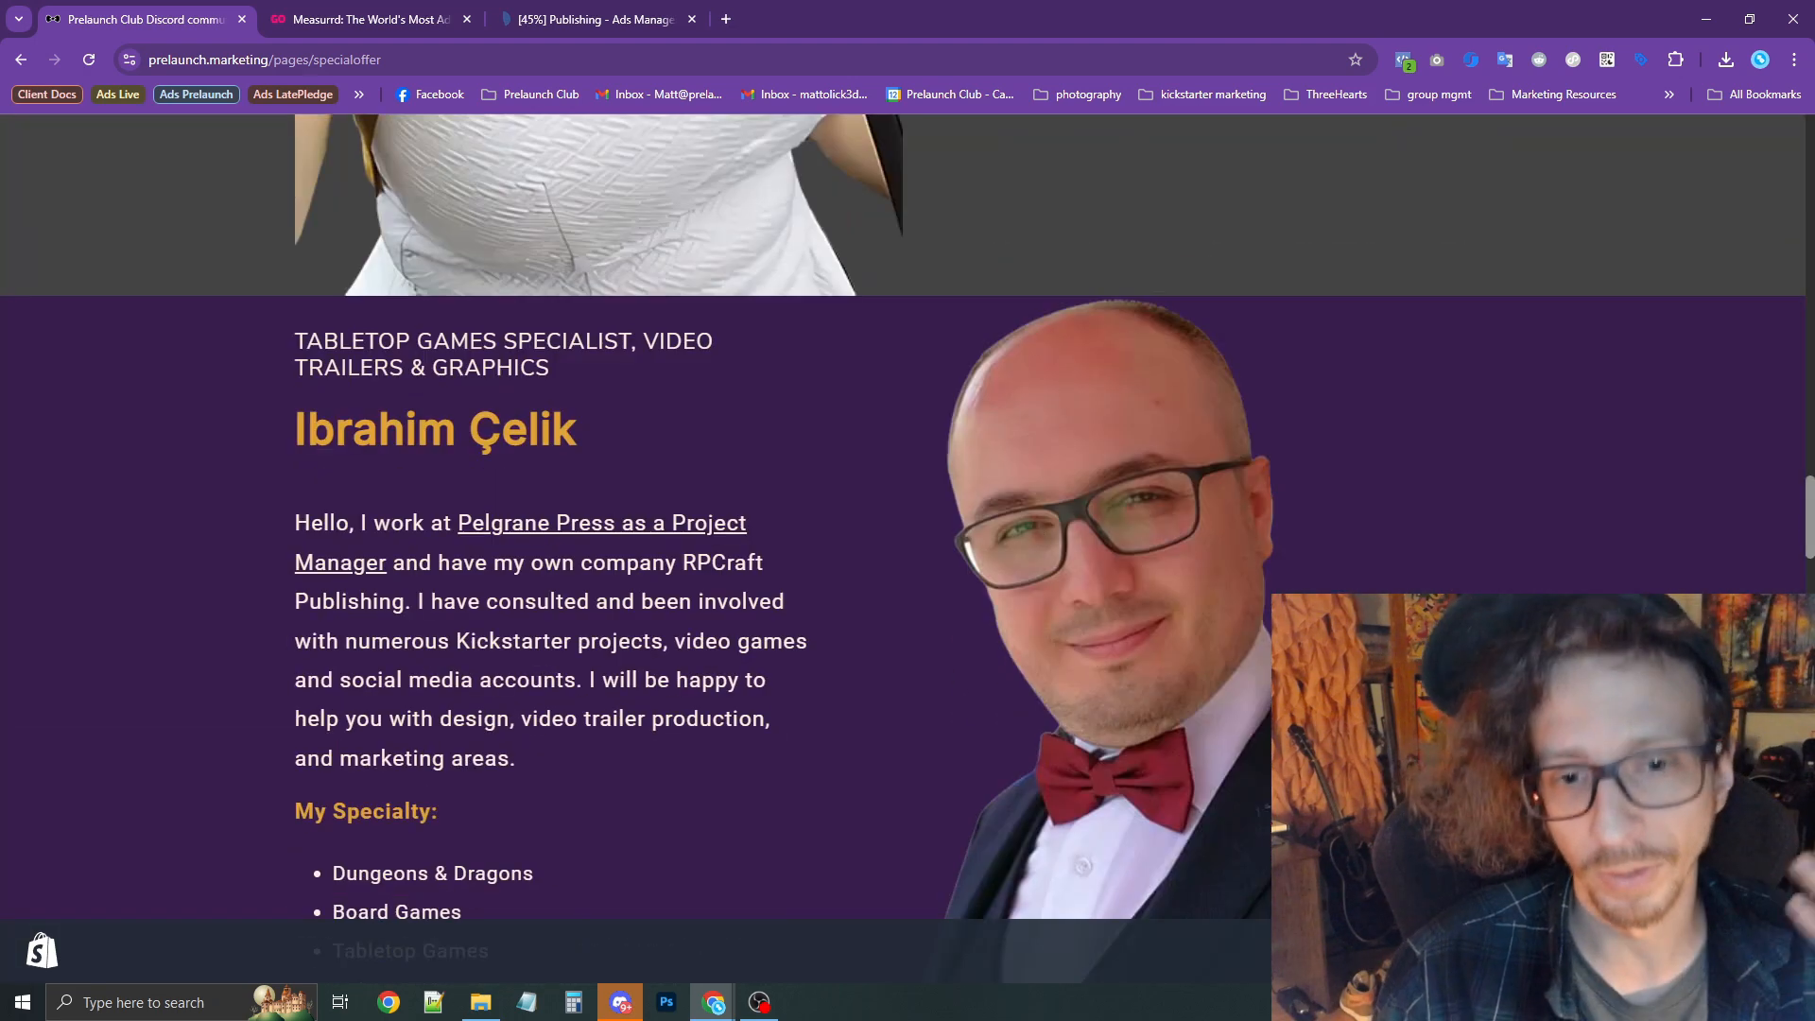
scroll(1055, 599, down, 20)
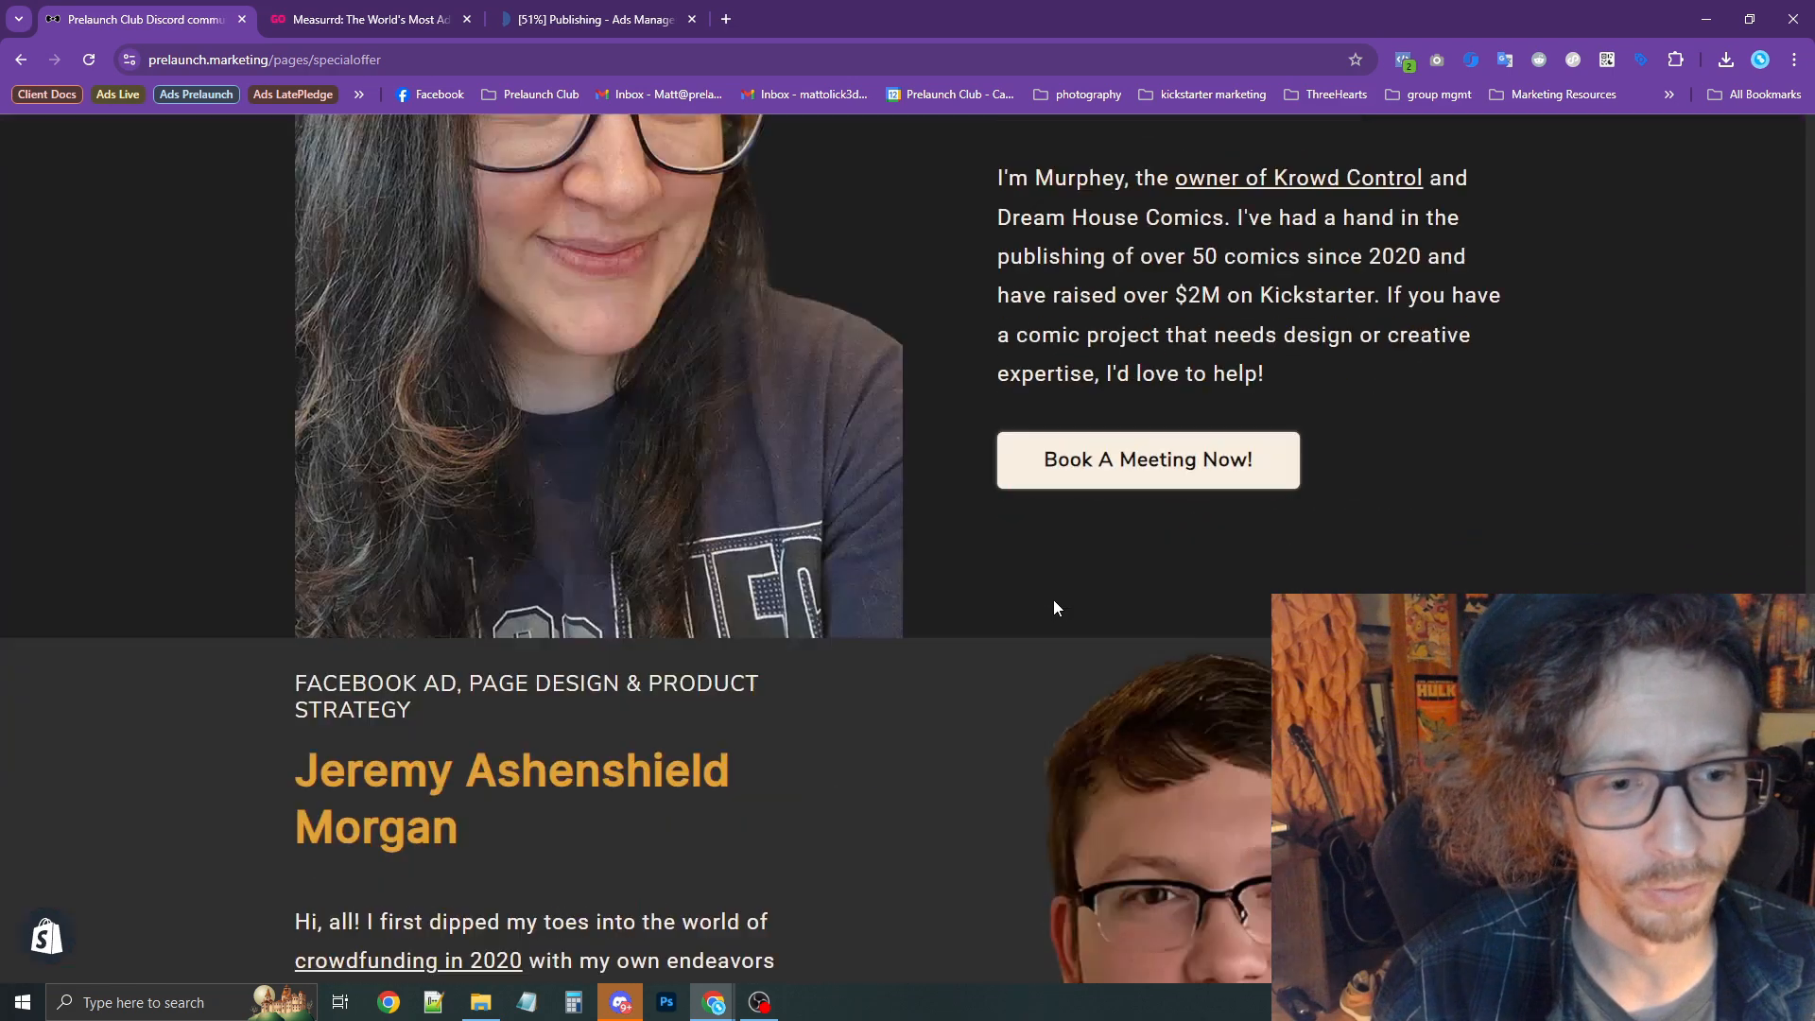
scroll(1039, 590, down, 1)
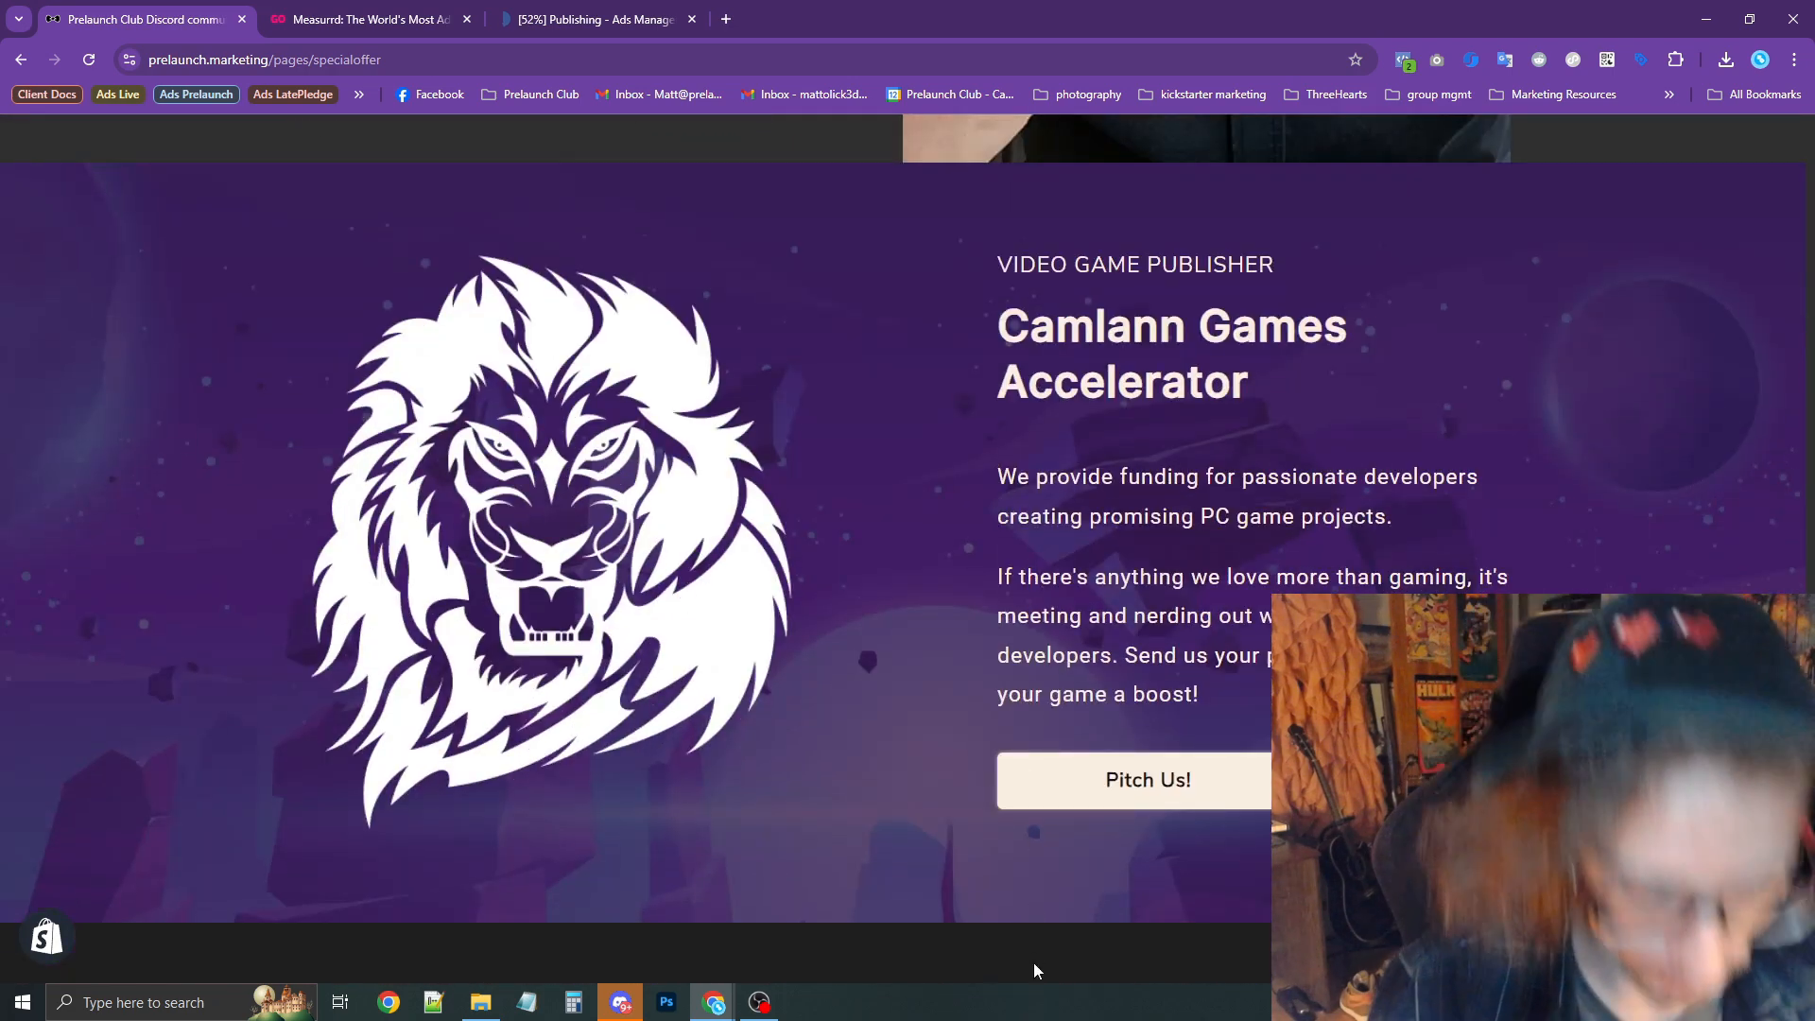